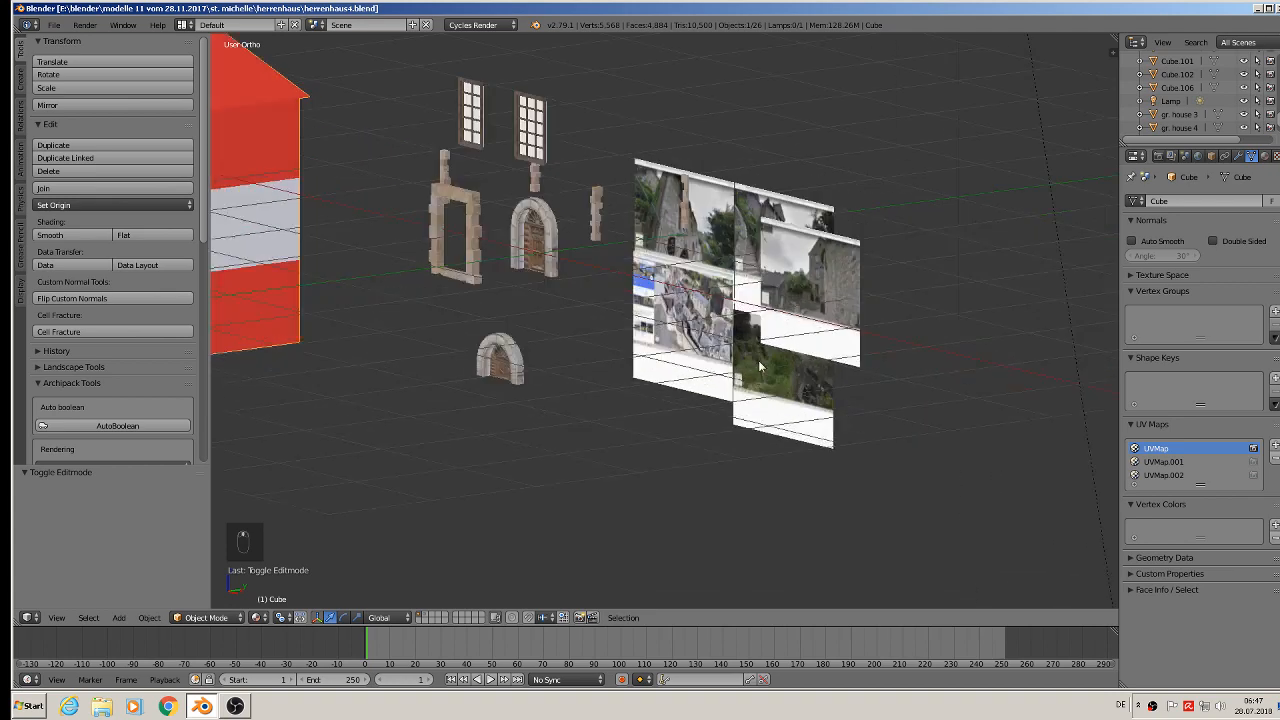
# - Examine the reference photos of the house in front orthographic view
pyautogui.press('KP_1')
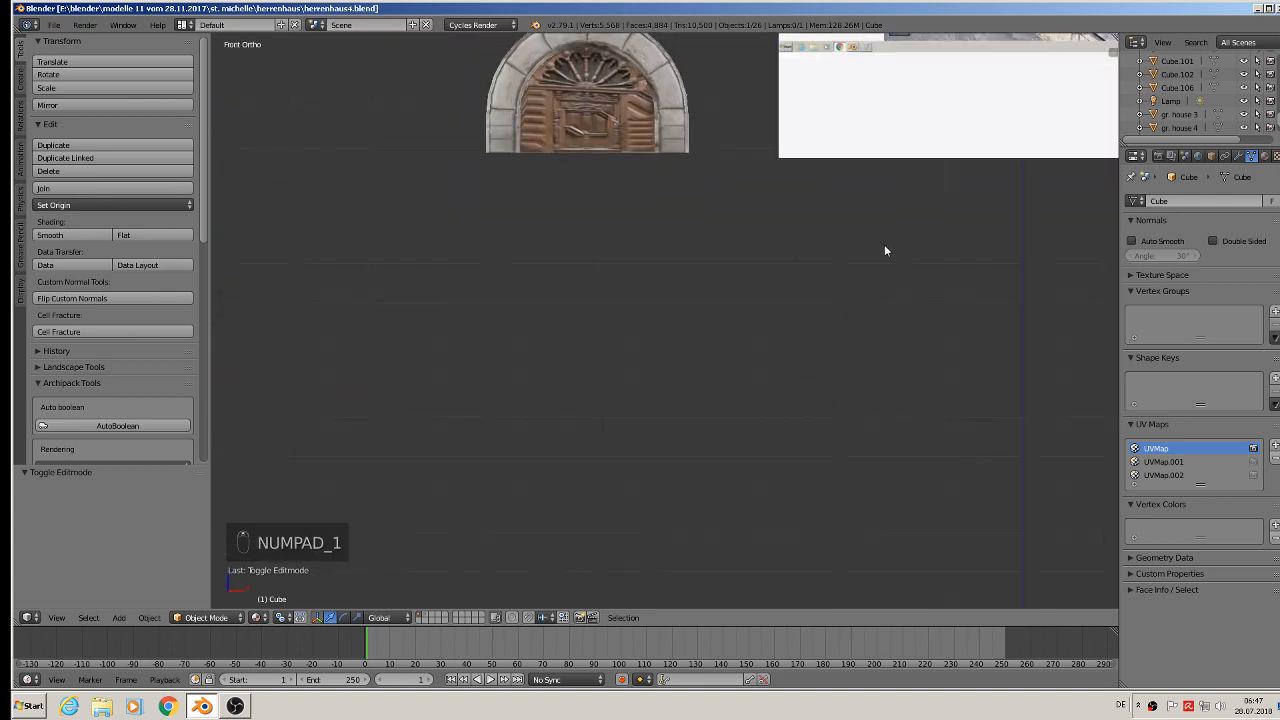
pyautogui.scroll(-2, 1006, 166)
pyautogui.scroll(3, 641, 400)
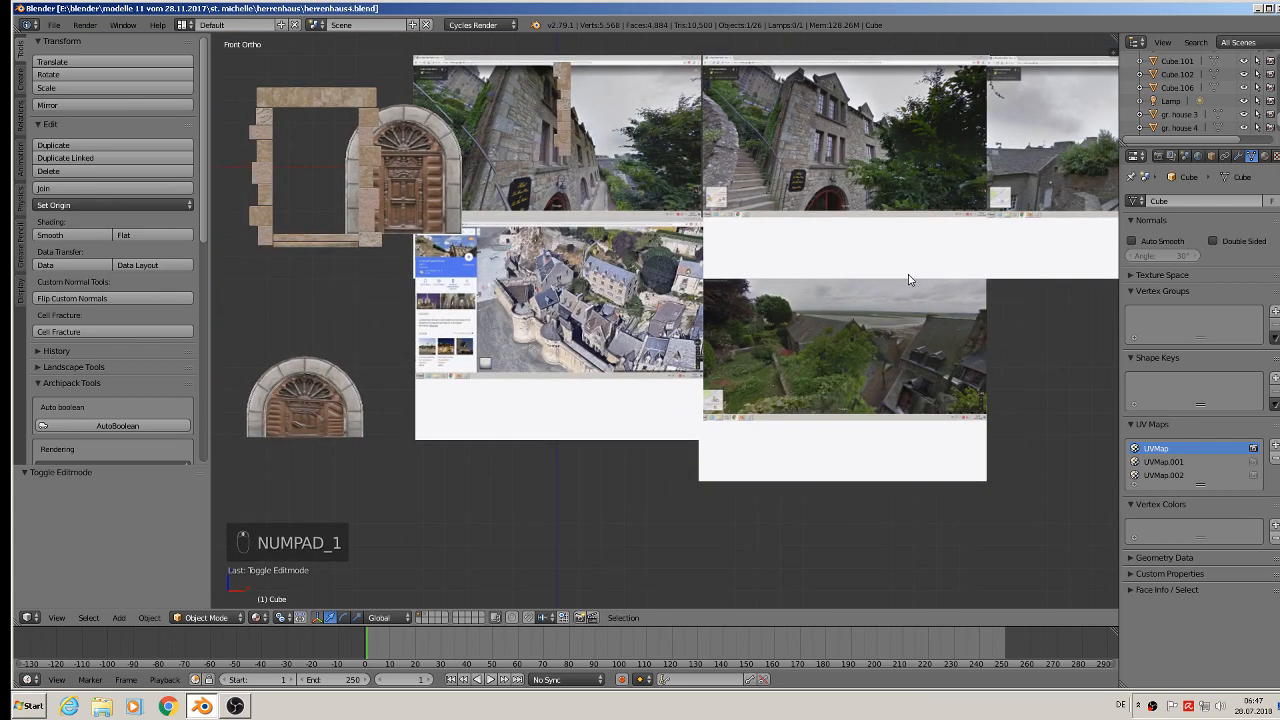
pyautogui.keyDown('shift'); pyautogui.moveTo(905, 283); pyautogui.dragTo(482, 395, button='middle'); pyautogui.keyUp('shift')
pyautogui.scroll(4, 719, 237)
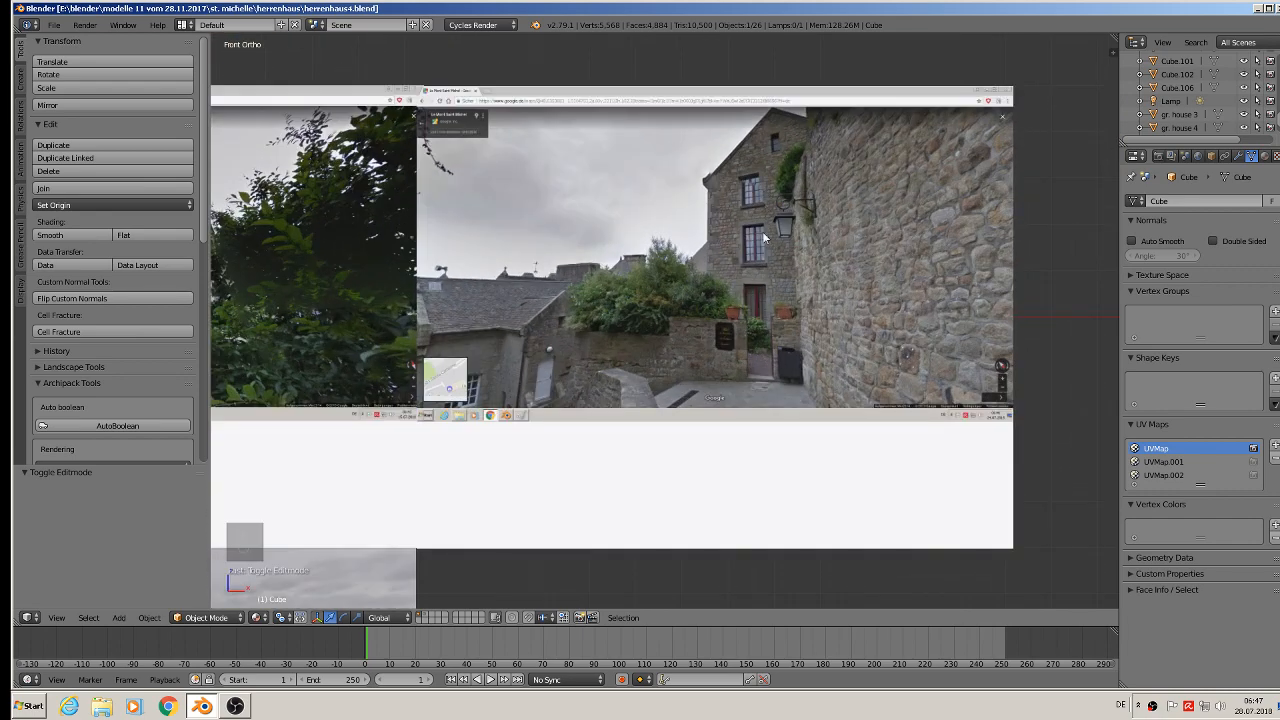
pyautogui.scroll(-7, 590, 400)
pyautogui.keyDown('shift'); pyautogui.moveTo(591, 391); pyautogui.dragTo(815, 373, button='middle'); pyautogui.keyUp('shift')
pyautogui.scroll(6, 743, 397)
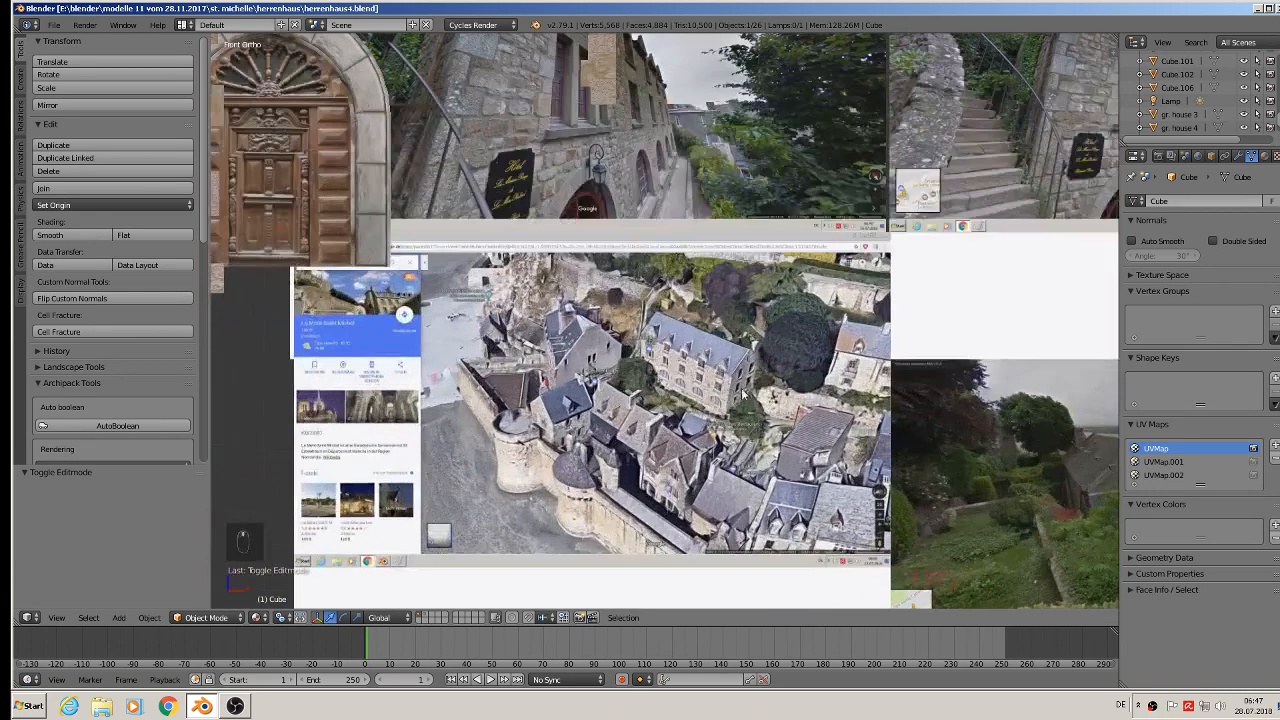
pyautogui.scroll(-7, 734, 396)
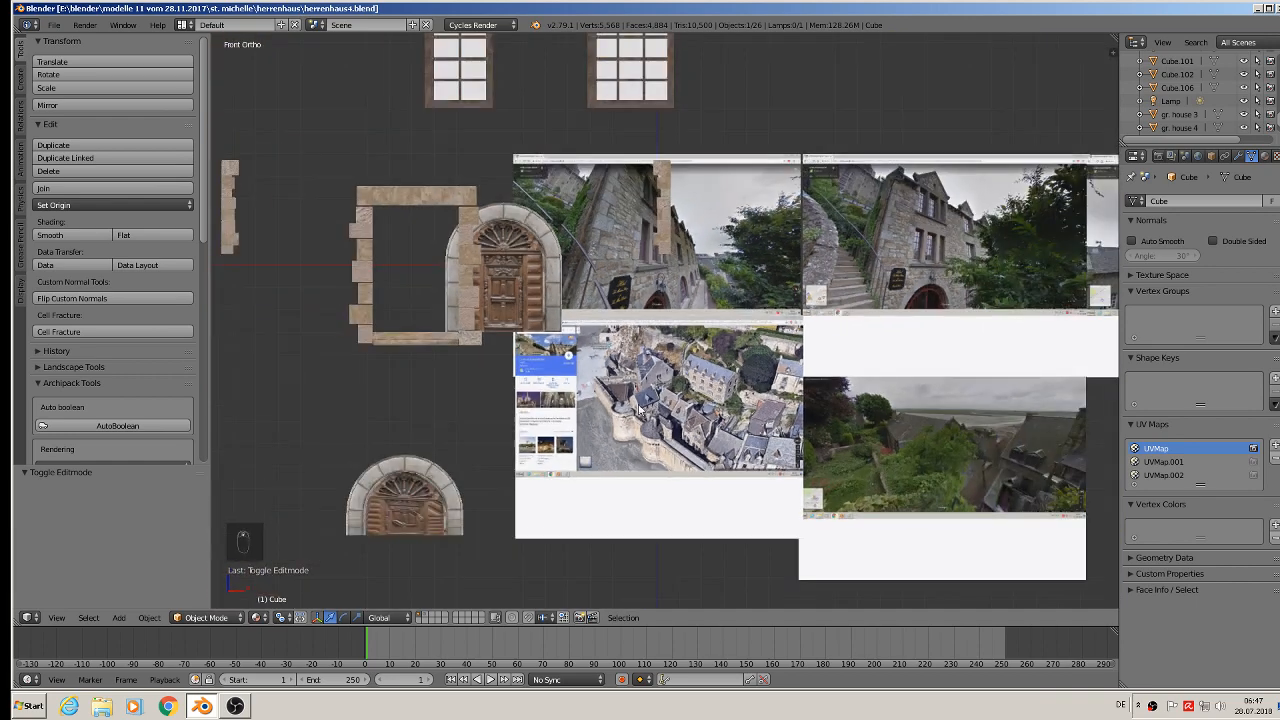
# - Display the layer holding the window cutter blocks and select their object
pyautogui.click(425, 617)
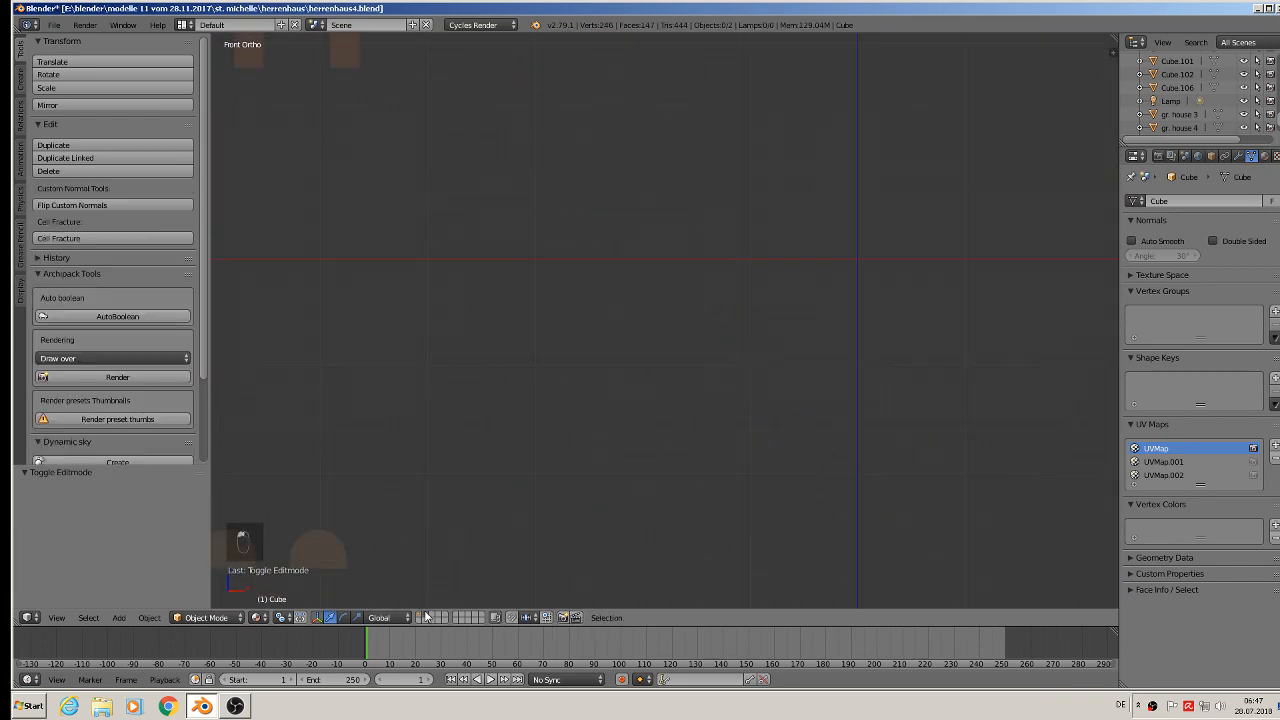
pyautogui.scroll(-5, 477, 484)
pyautogui.keyDown('shift'); pyautogui.moveTo(454, 429); pyautogui.dragTo(524, 370, button='middle'); pyautogui.keyUp('shift')
pyautogui.scroll(7, 526, 369)
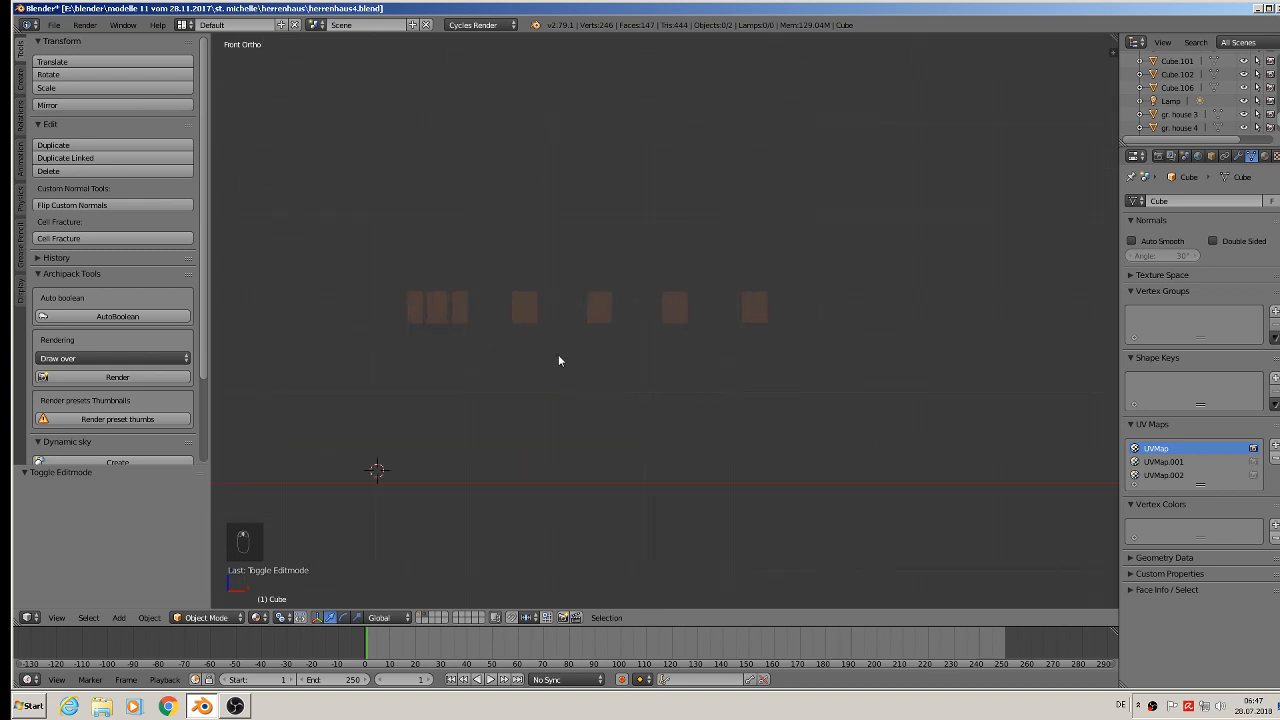
pyautogui.rightClick(527, 306)
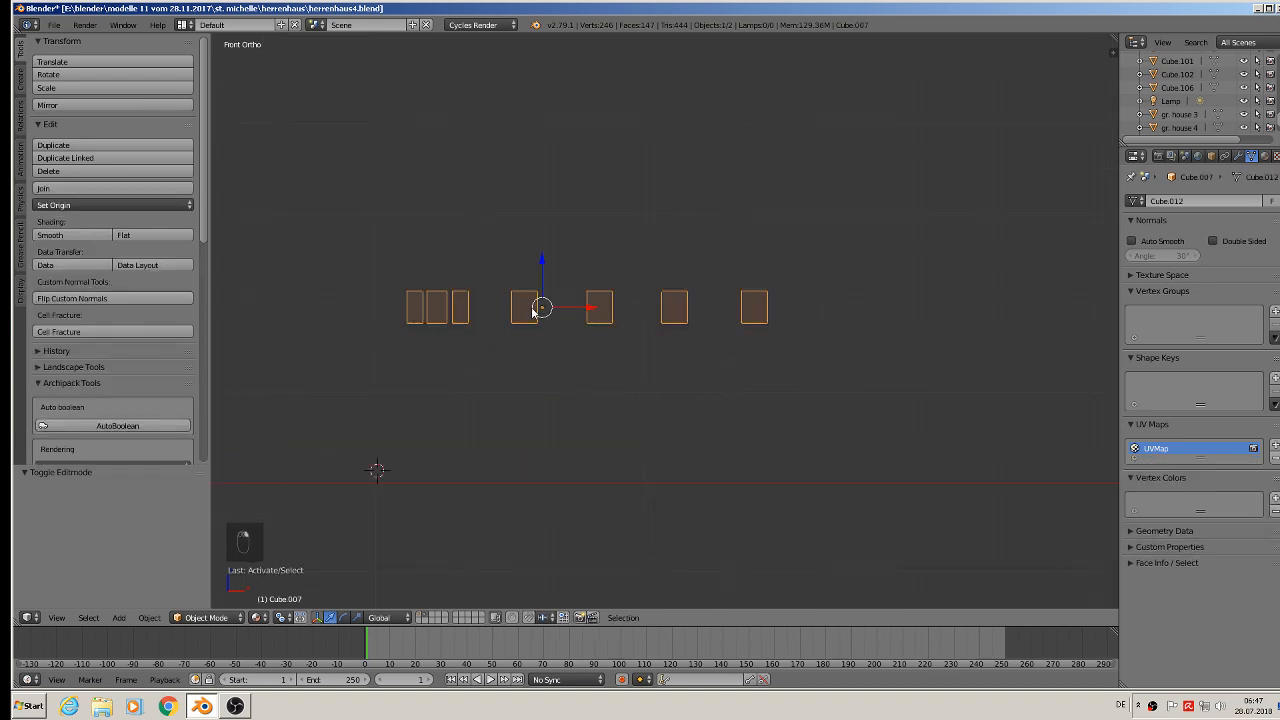
# - Duplicate the rightmost block in Edit Mode and separate the copy into its own object
pyautogui.press('Tab')
pyautogui.moveTo(817, 354); pyautogui.dragTo(802, 398, button='middle')
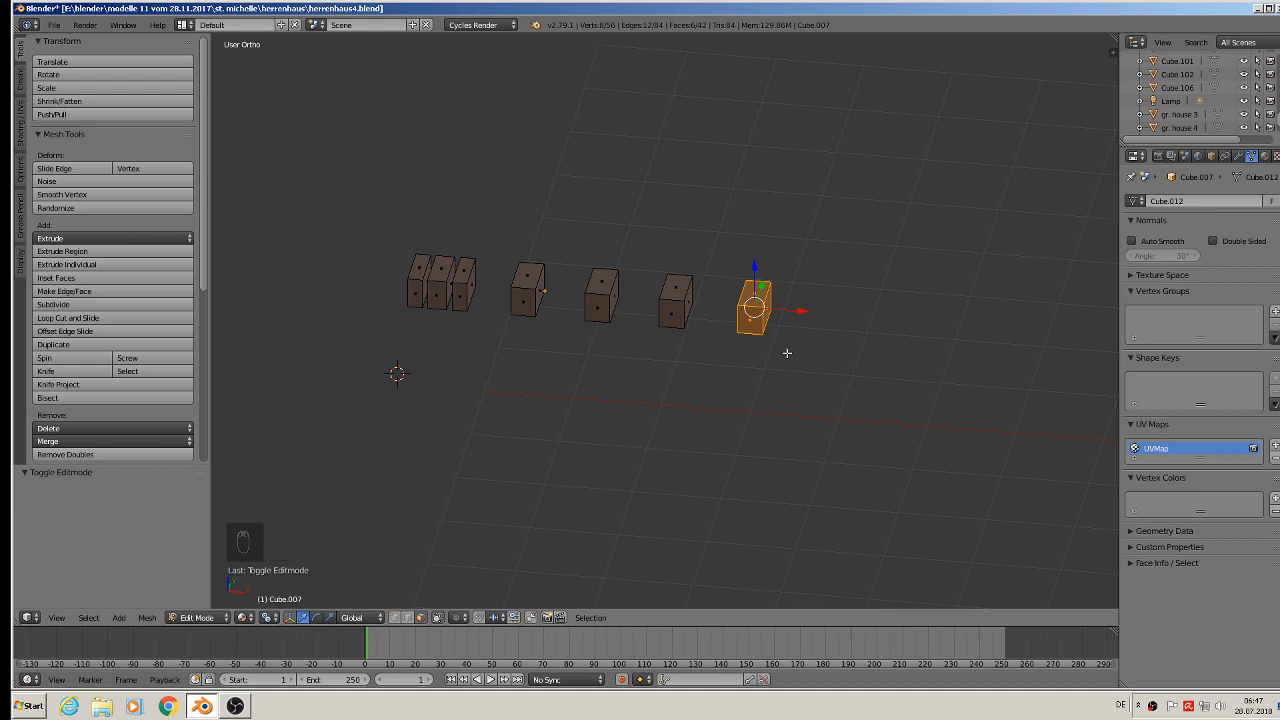
pyautogui.hotkey('shift', 'd')
pyautogui.press('p')
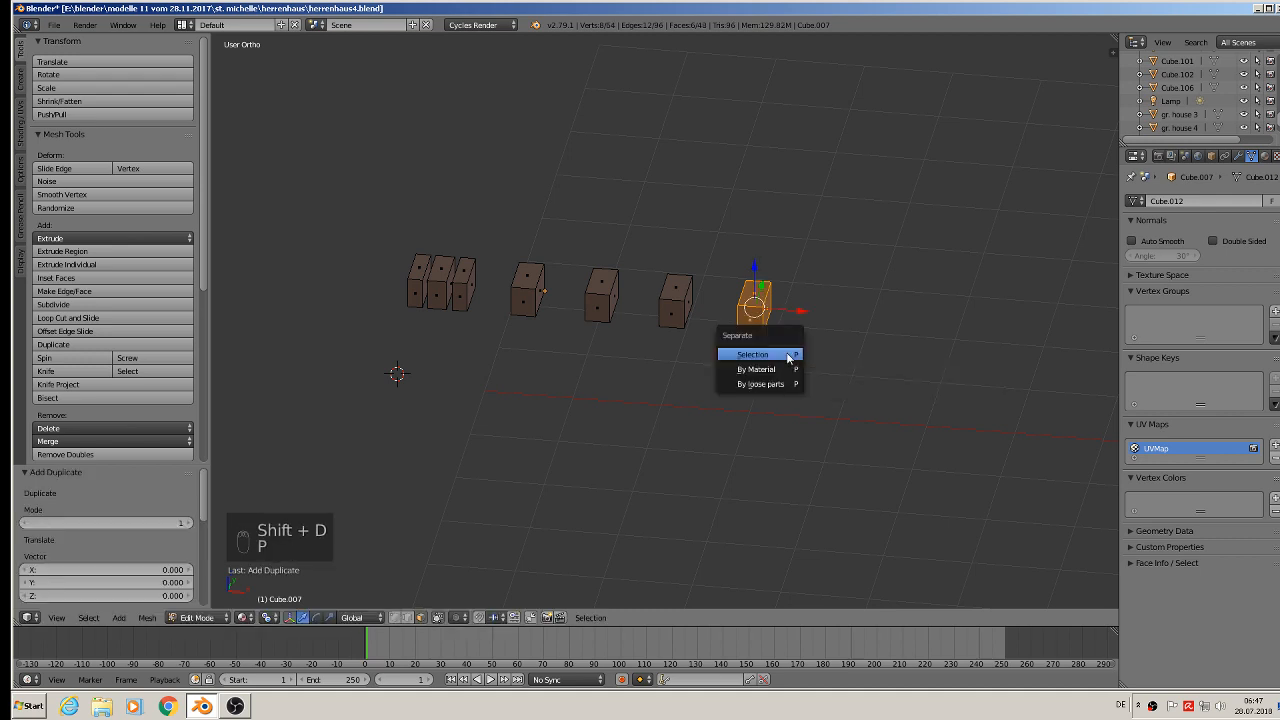
pyautogui.click(788, 357)
pyautogui.press('Tab')
# - Set the separated block's origin to geometry and move it to the first layer
pyautogui.click(758, 305)
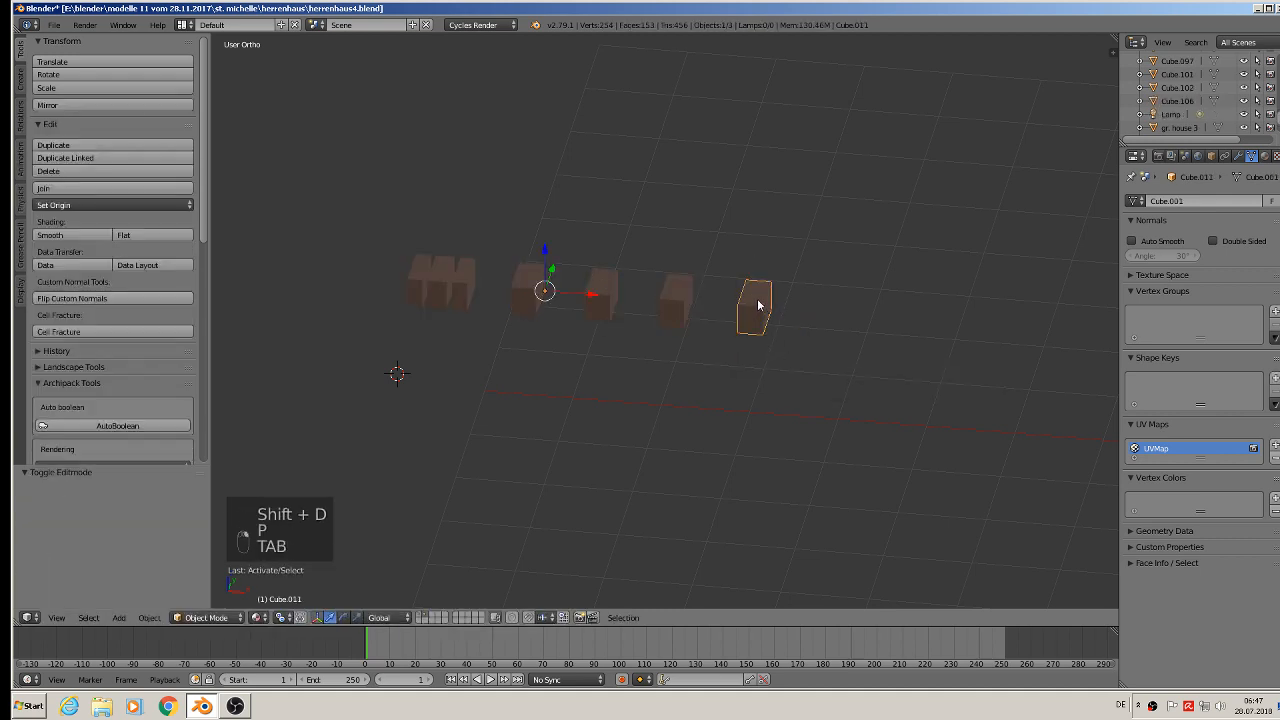
pyautogui.click(152, 206)
pyautogui.click(152, 240)
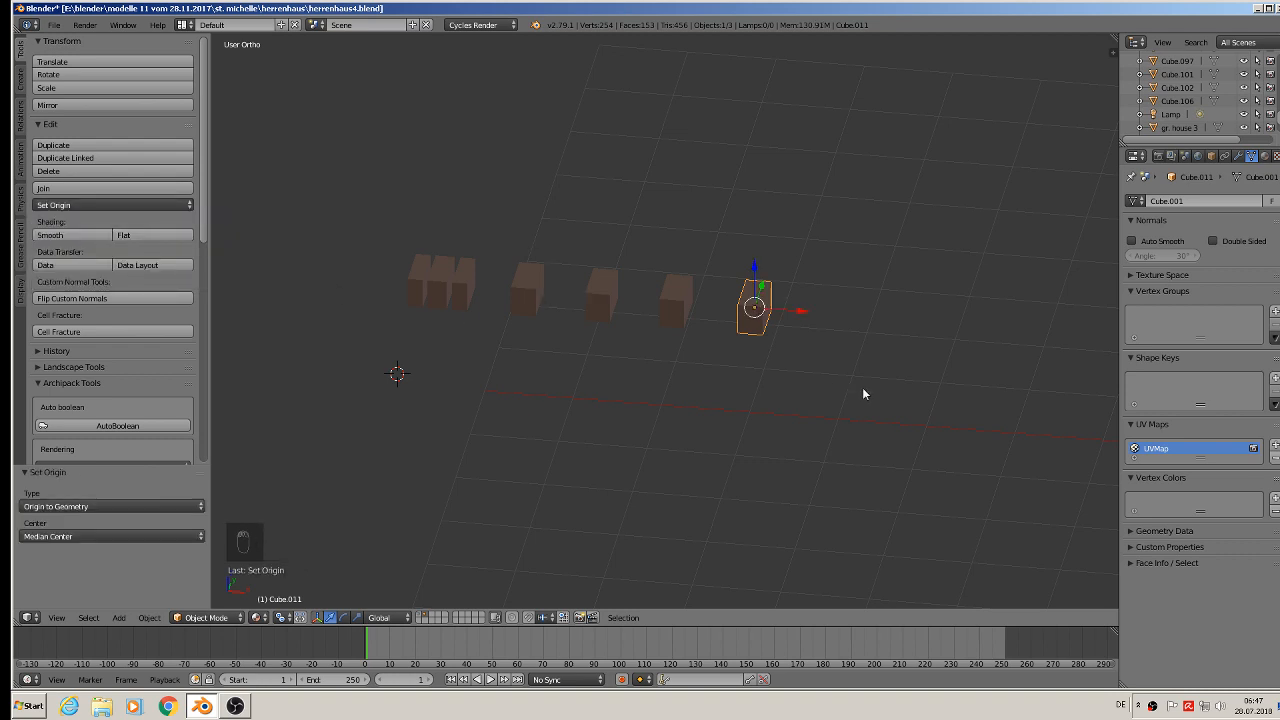
pyautogui.press('m')
pyautogui.click(978, 419)
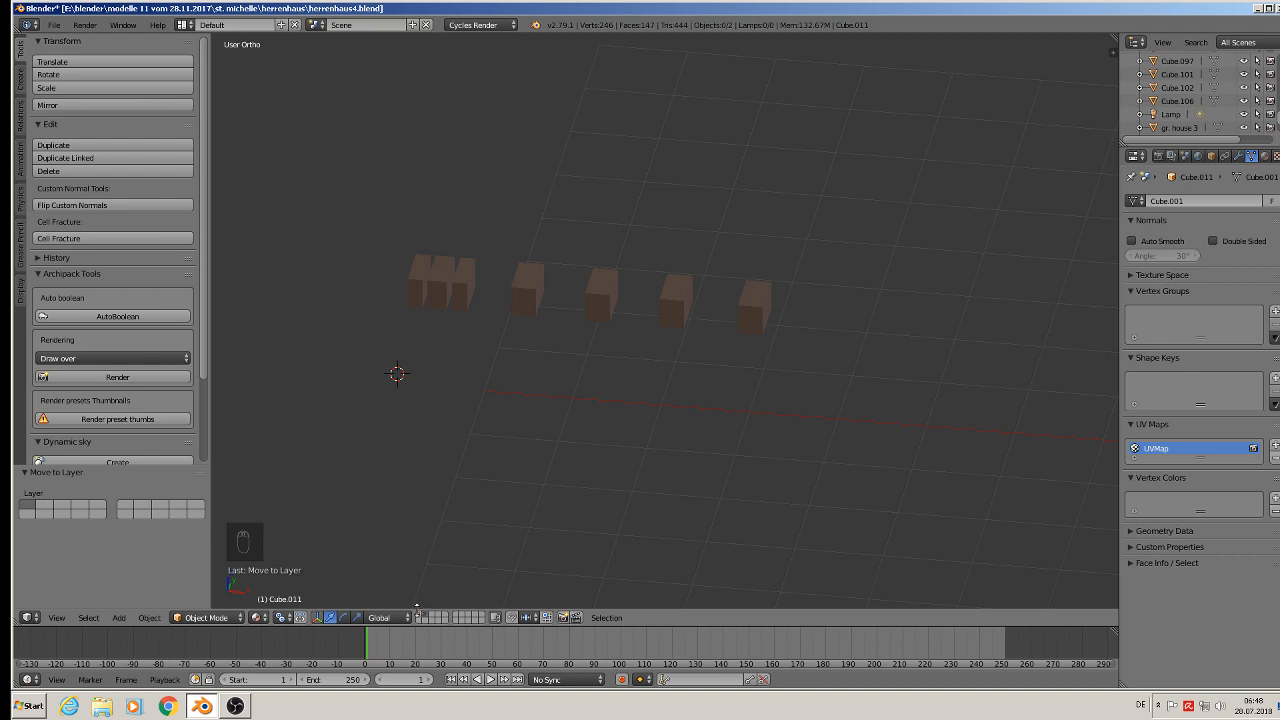
# - Show the house layer and rotate the separated block 90° about the Z axis
pyautogui.click(421, 617)
pyautogui.scroll(-5, 475, 550)
pyautogui.moveTo(562, 508); pyautogui.dragTo(517, 480, button='middle')
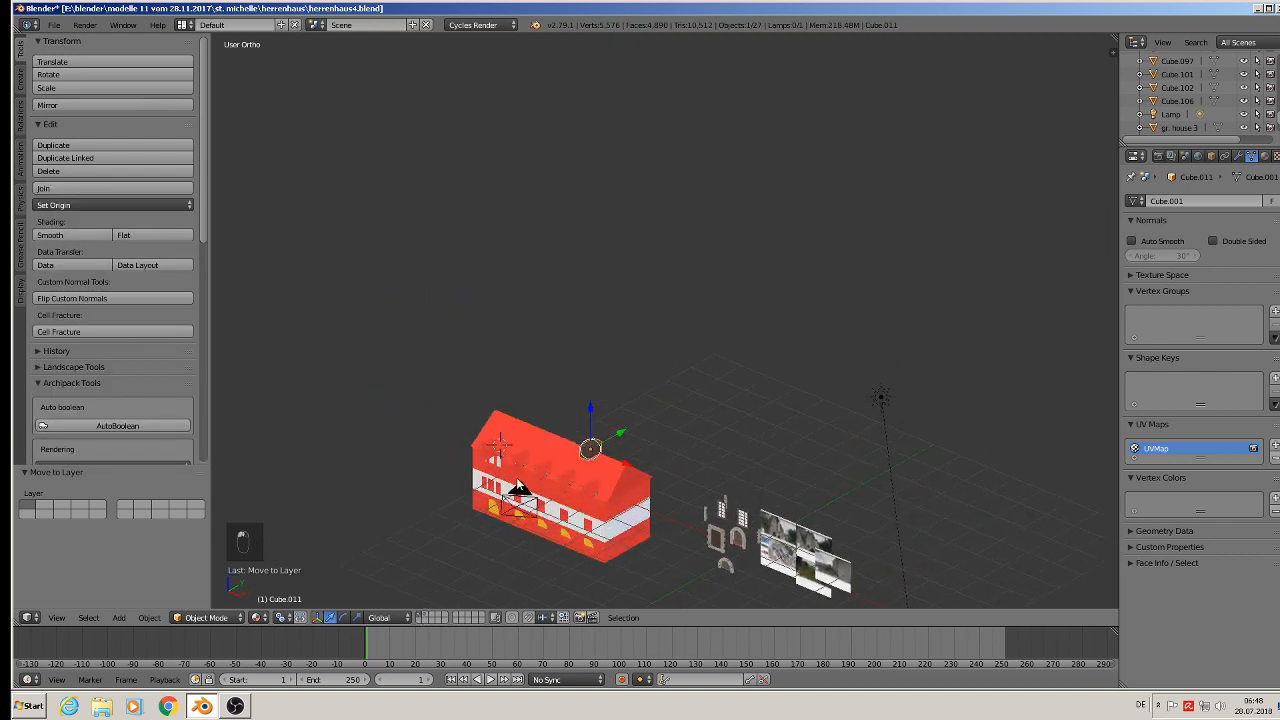
pyautogui.scroll(4, 589, 475)
pyautogui.write('rz')
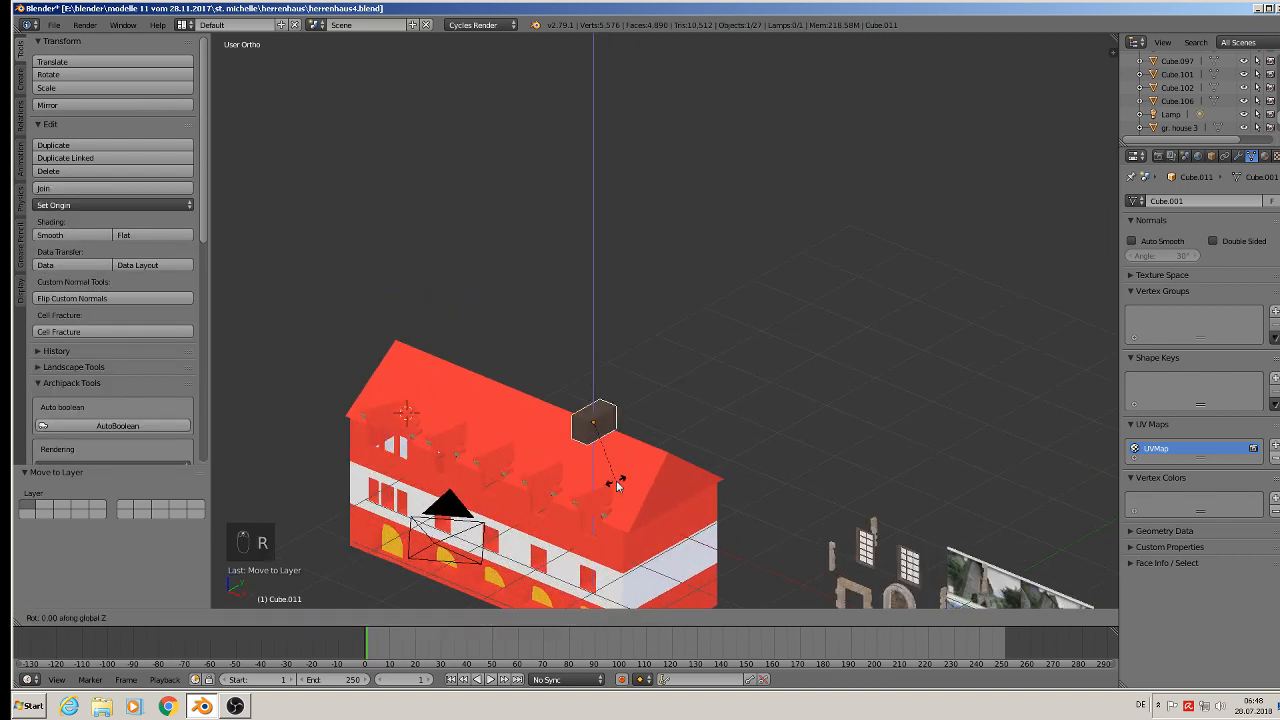
pyautogui.write('90')
pyautogui.press('Return')
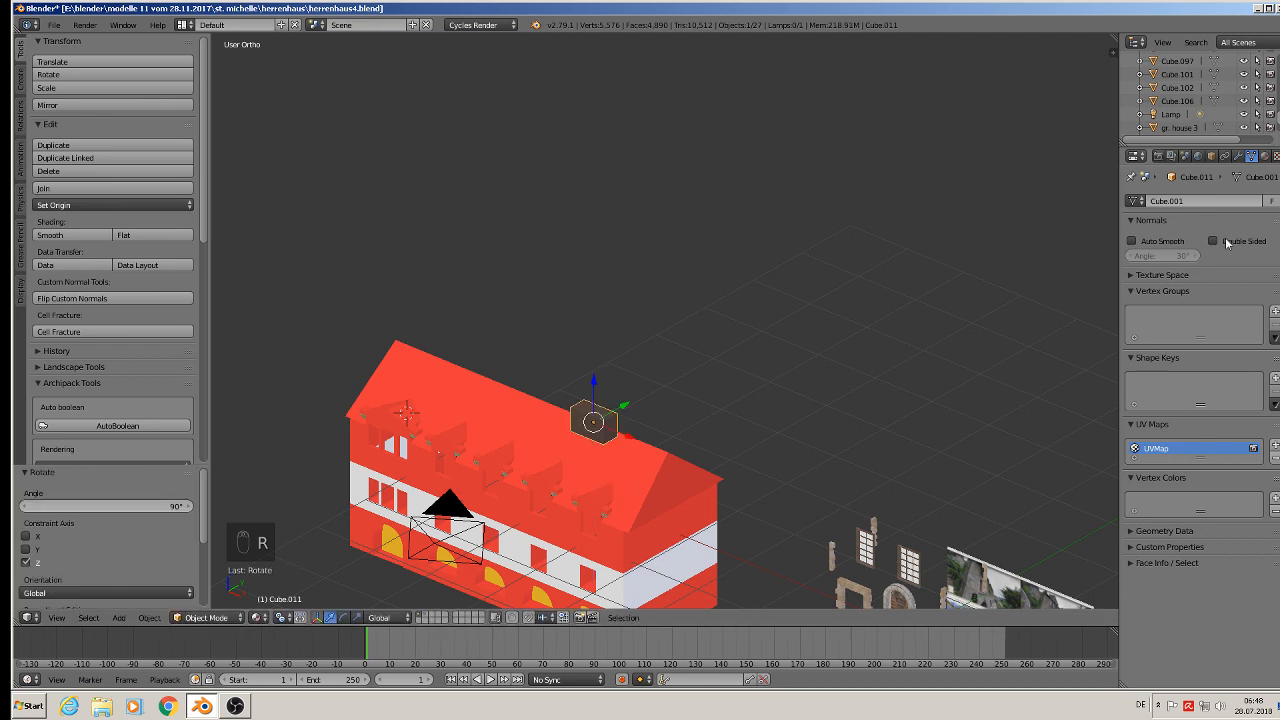
# - Add an Array modifier to the block with a relative X offset of 2
pyautogui.click(1238, 156)
pyautogui.click(1200, 231)
pyautogui.click(1043, 238)
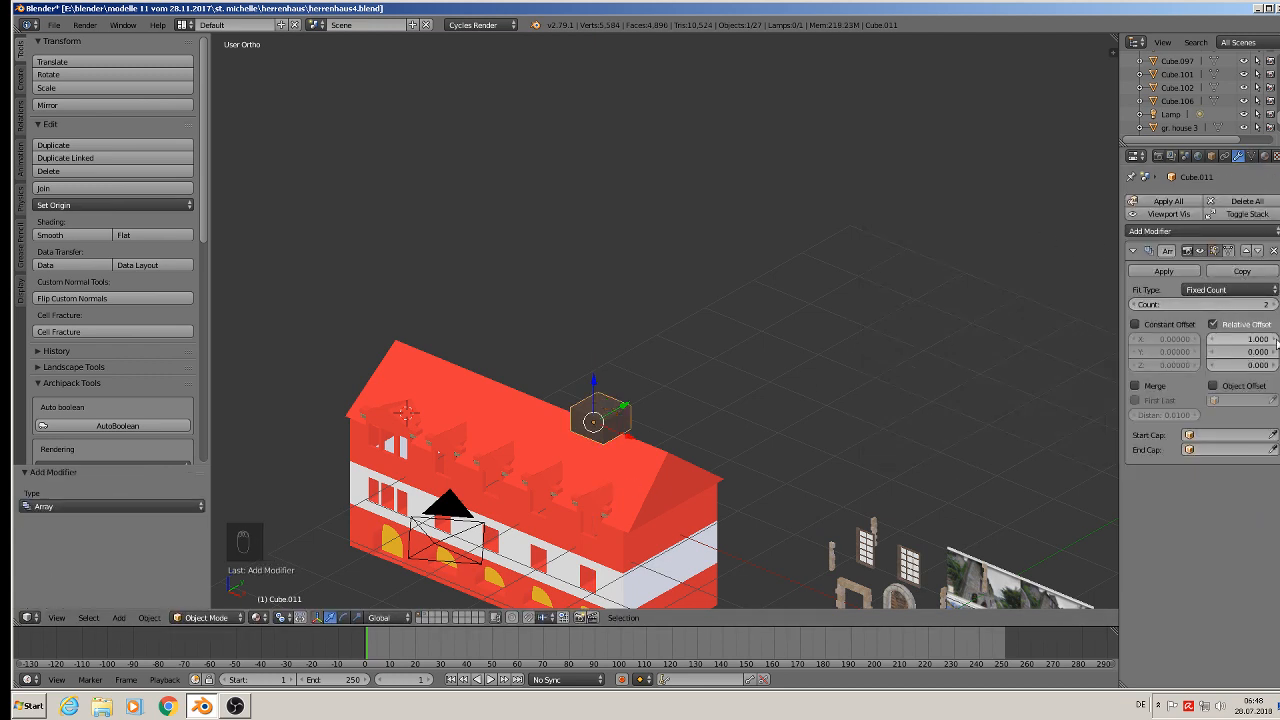
pyautogui.moveTo(1267, 340); pyautogui.dragTo(1255, 338)
# - Add a second Array modifier with count 3 and relative offsets X 0 and Z 2.4
pyautogui.click(1200, 231)
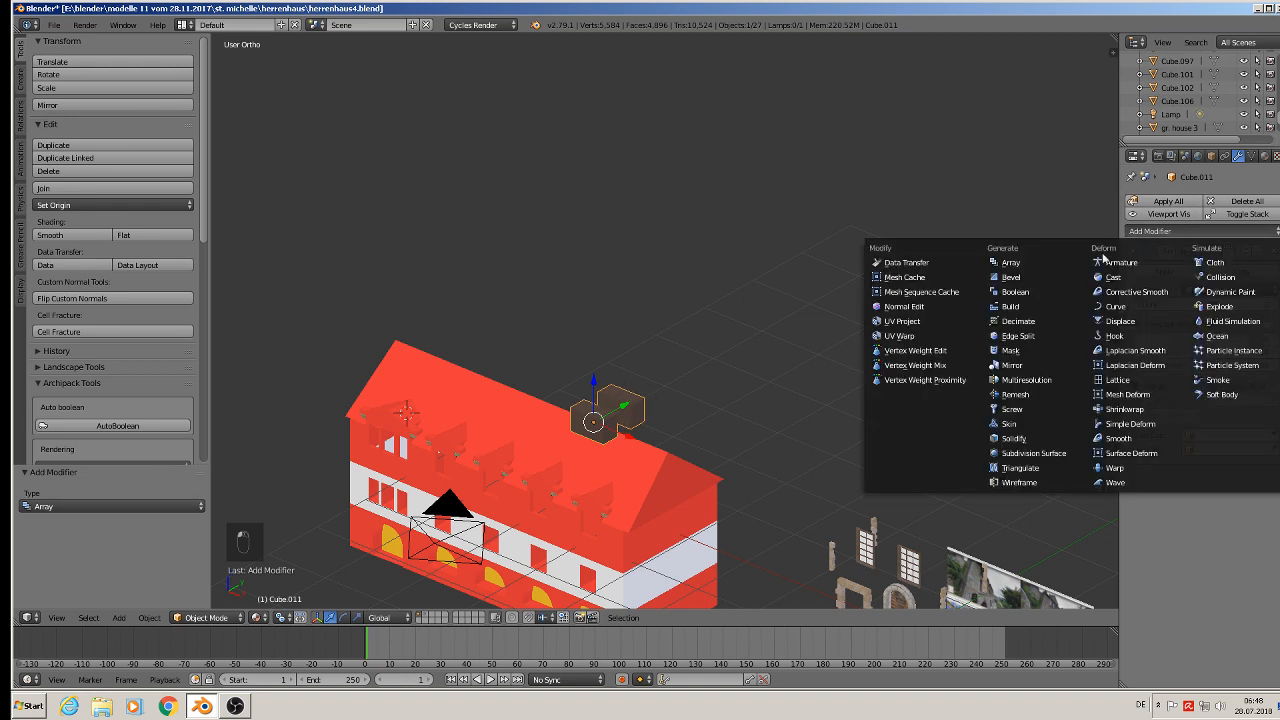
pyautogui.click(1020, 264)
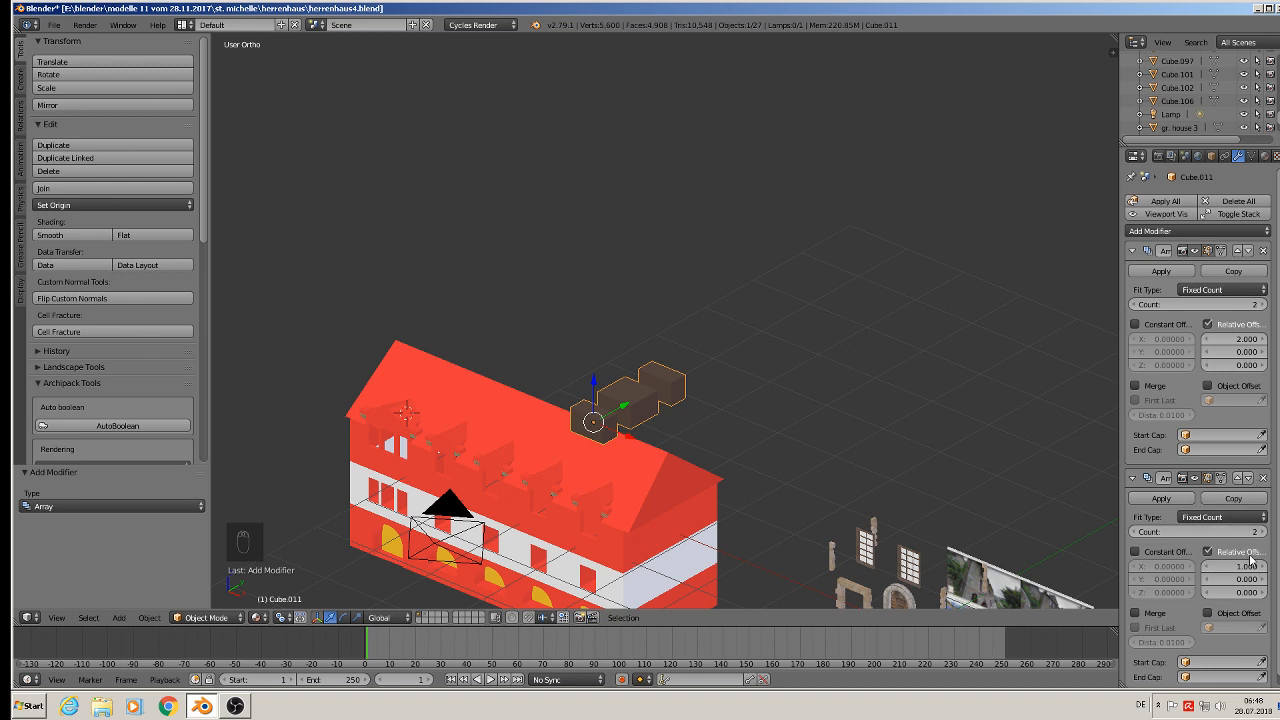
pyautogui.moveTo(1245, 567); pyautogui.dragTo(1246, 567)
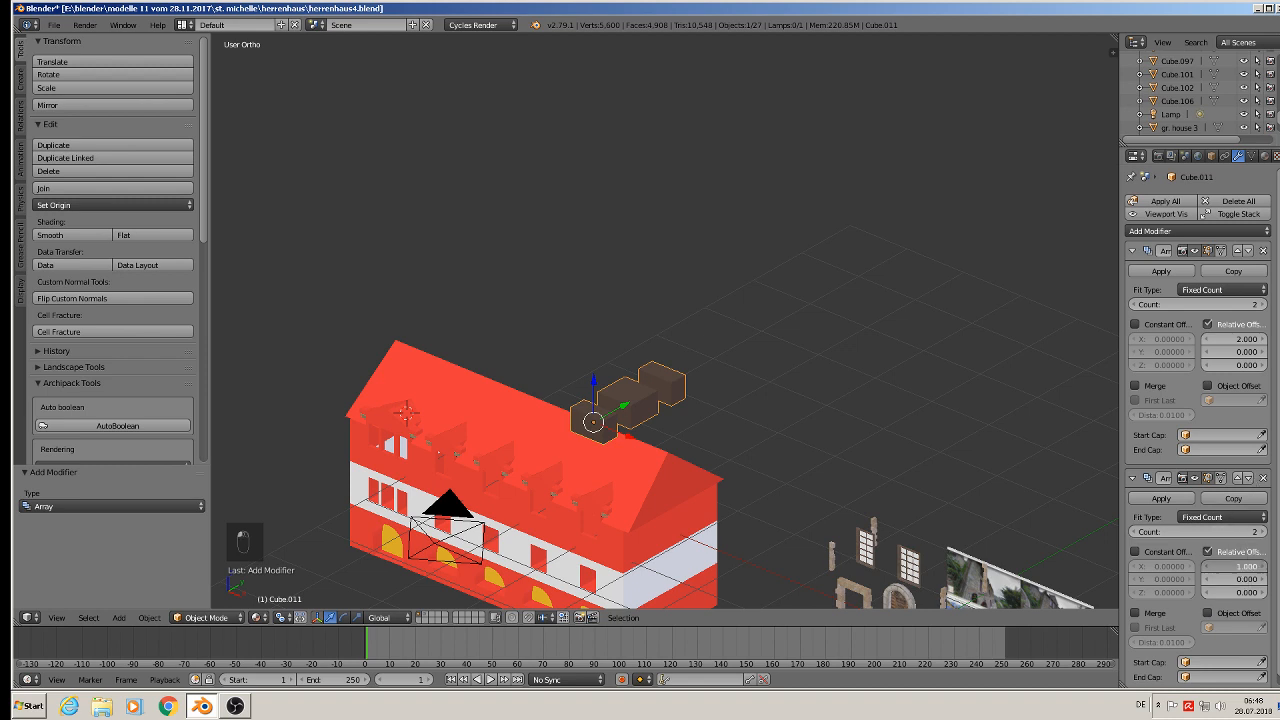
pyautogui.press('Return')
pyautogui.click(1247, 594)
pyautogui.write('1')
pyautogui.press('Return')
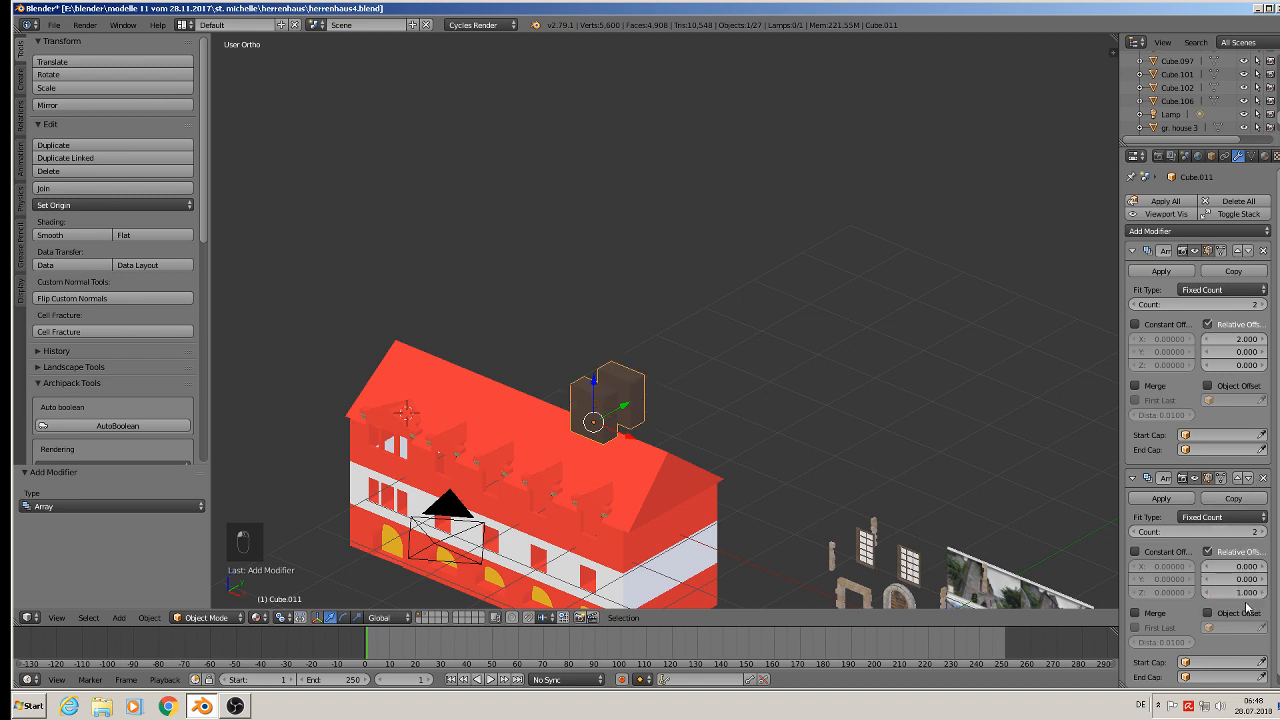
pyautogui.click(1265, 532)
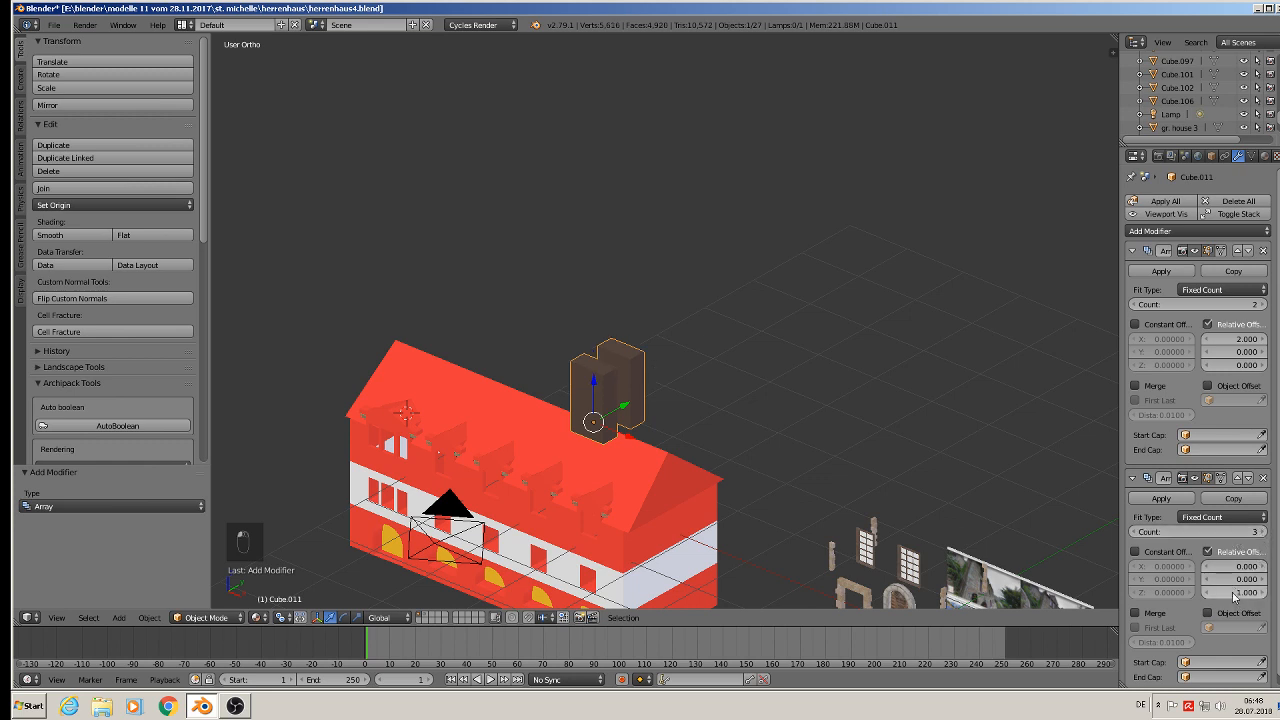
pyautogui.moveTo(1235, 592); pyautogui.dragTo(1268, 592)
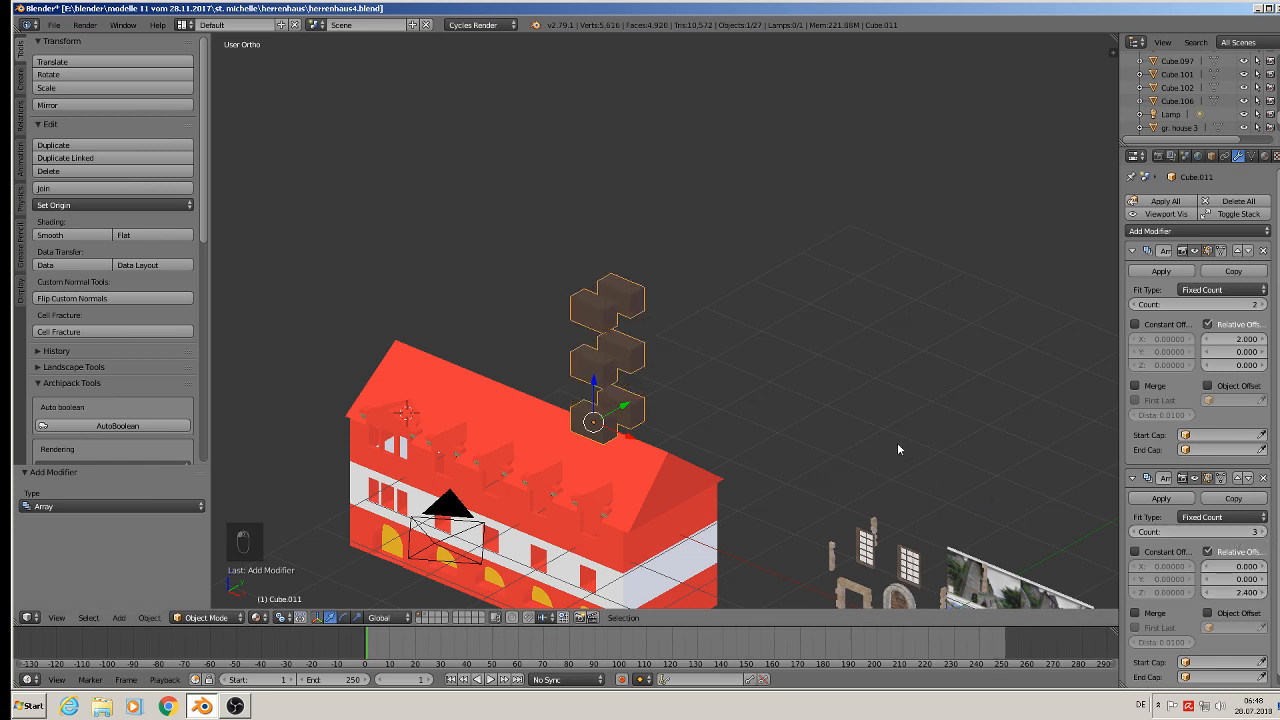
# - Move the window block array along Y and X onto the house's gable wall
pyautogui.scroll(-3, 897, 442)
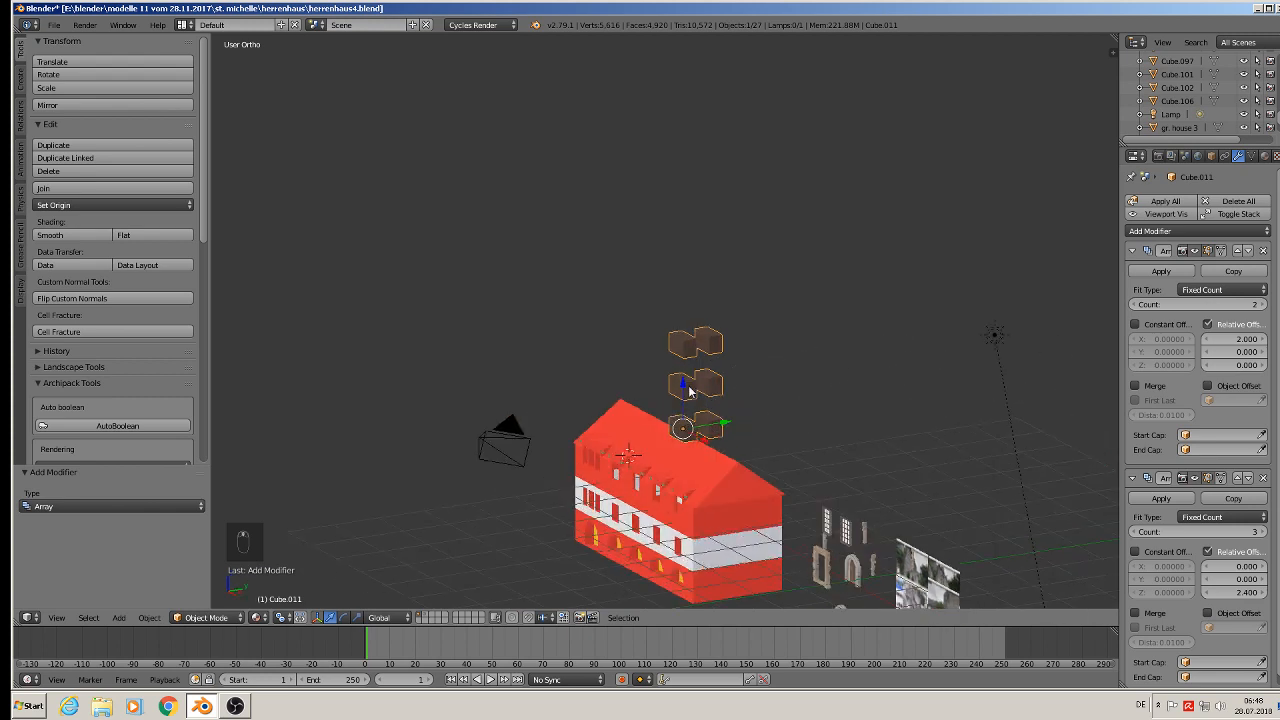
pyautogui.moveTo(689, 388); pyautogui.dragTo(769, 579)
pyautogui.moveTo(769, 579); pyautogui.dragTo(779, 318, button='middle')
pyautogui.scroll(4, 818, 553)
pyautogui.moveTo(737, 377)
pyautogui.mouseDown(button='middle')
pyautogui.moveTo(753, 389)
pyautogui.moveTo(739, 384)
pyautogui.mouseUp(button='middle')
pyautogui.moveTo(686, 407); pyautogui.dragTo(734, 420)
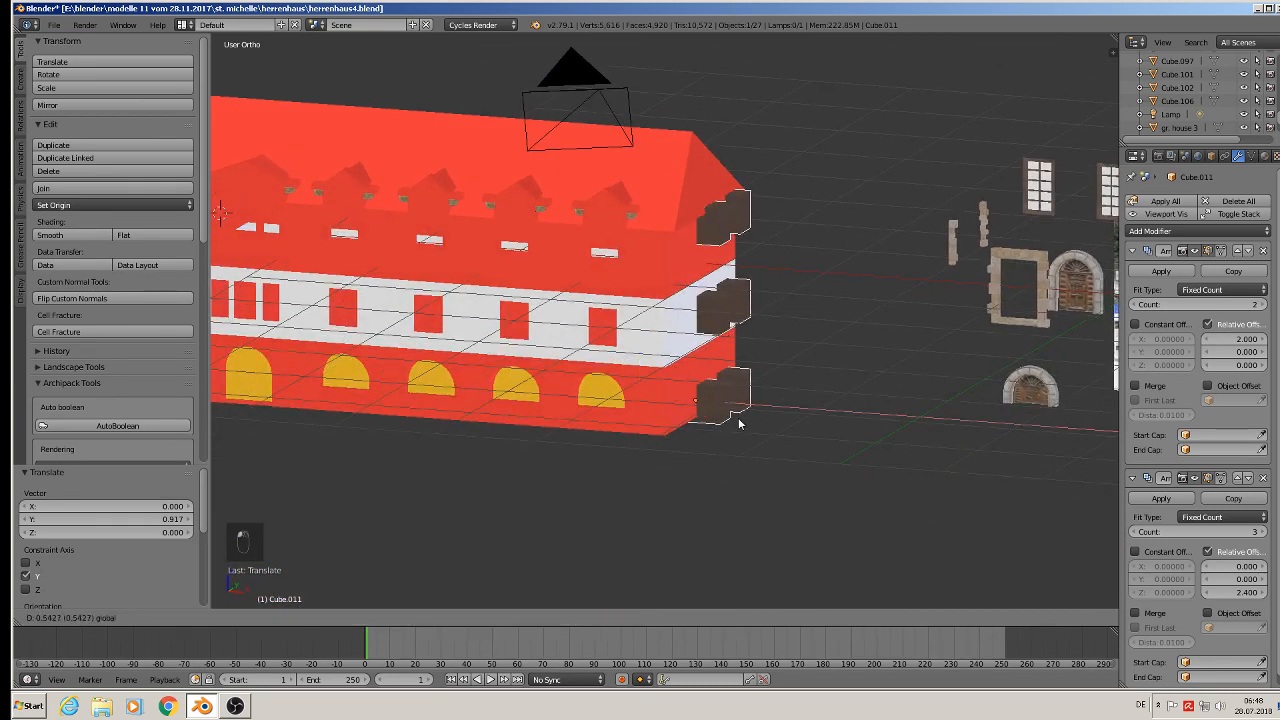
pyautogui.moveTo(734, 420); pyautogui.dragTo(657, 407, button='middle')
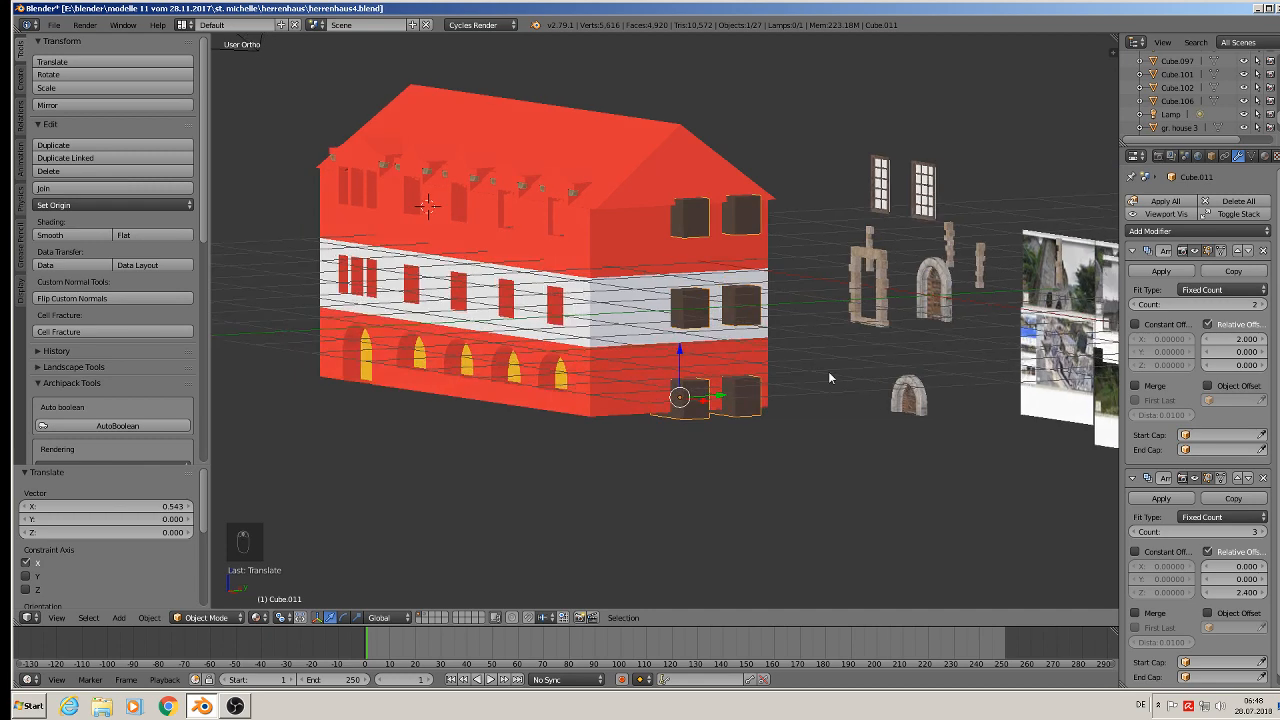
pyautogui.moveTo(680, 351); pyautogui.dragTo(678, 375)
pyautogui.moveTo(724, 418); pyautogui.dragTo(698, 424)
pyautogui.moveTo(691, 306); pyautogui.dragTo(637, 293, button='middle')
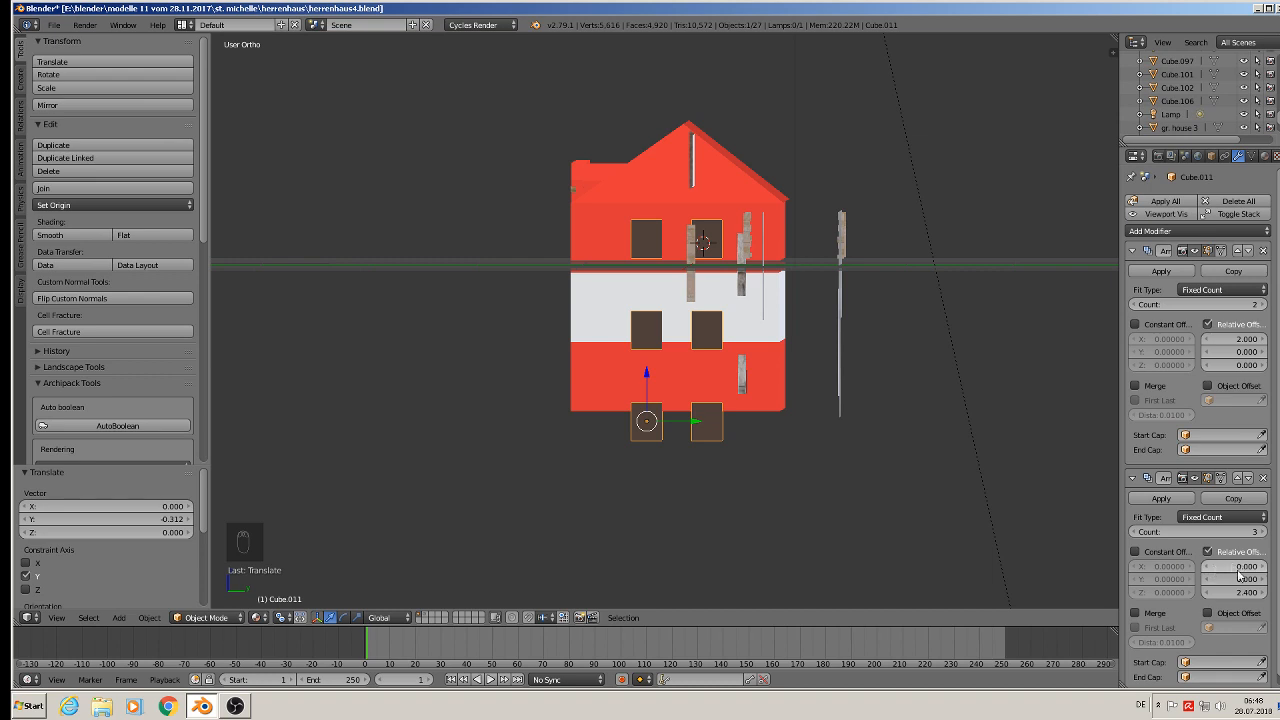
# - Set the vertical array offset to 1.69 and raise the block 0.527 along Z
pyautogui.moveTo(1240, 592); pyautogui.dragTo(969, 491)
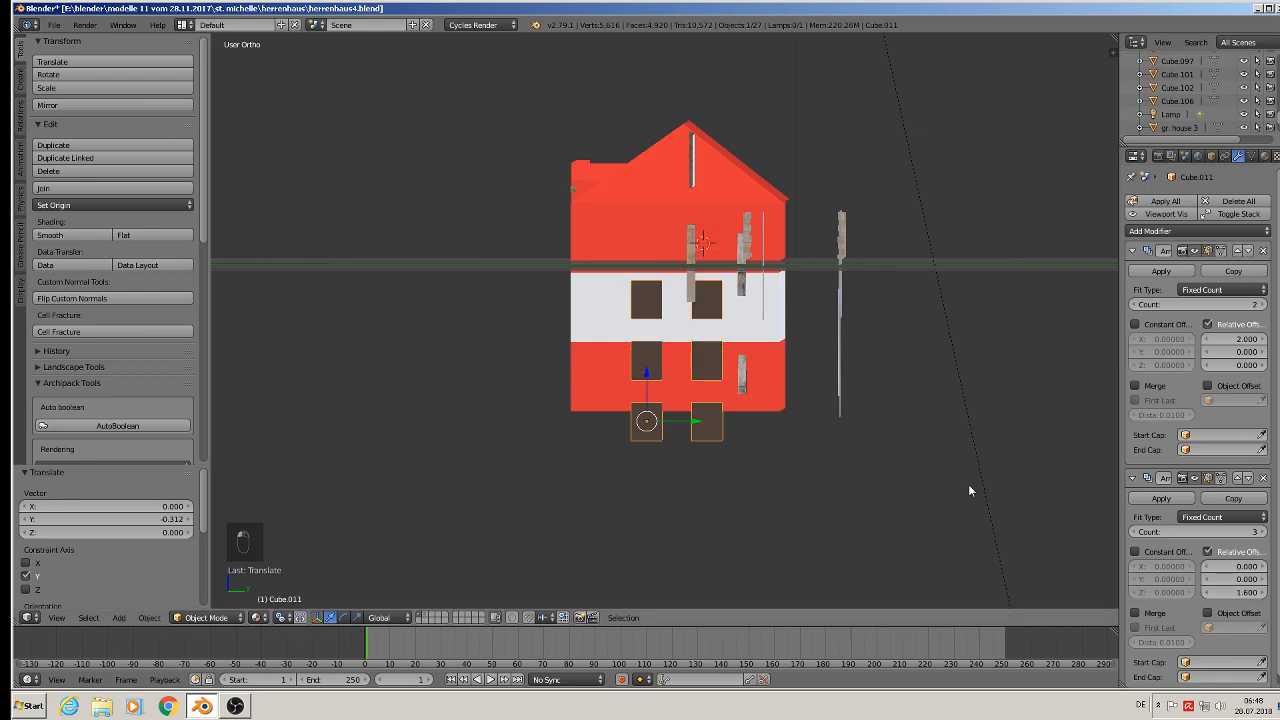
pyautogui.moveTo(647, 376); pyautogui.dragTo(647, 325)
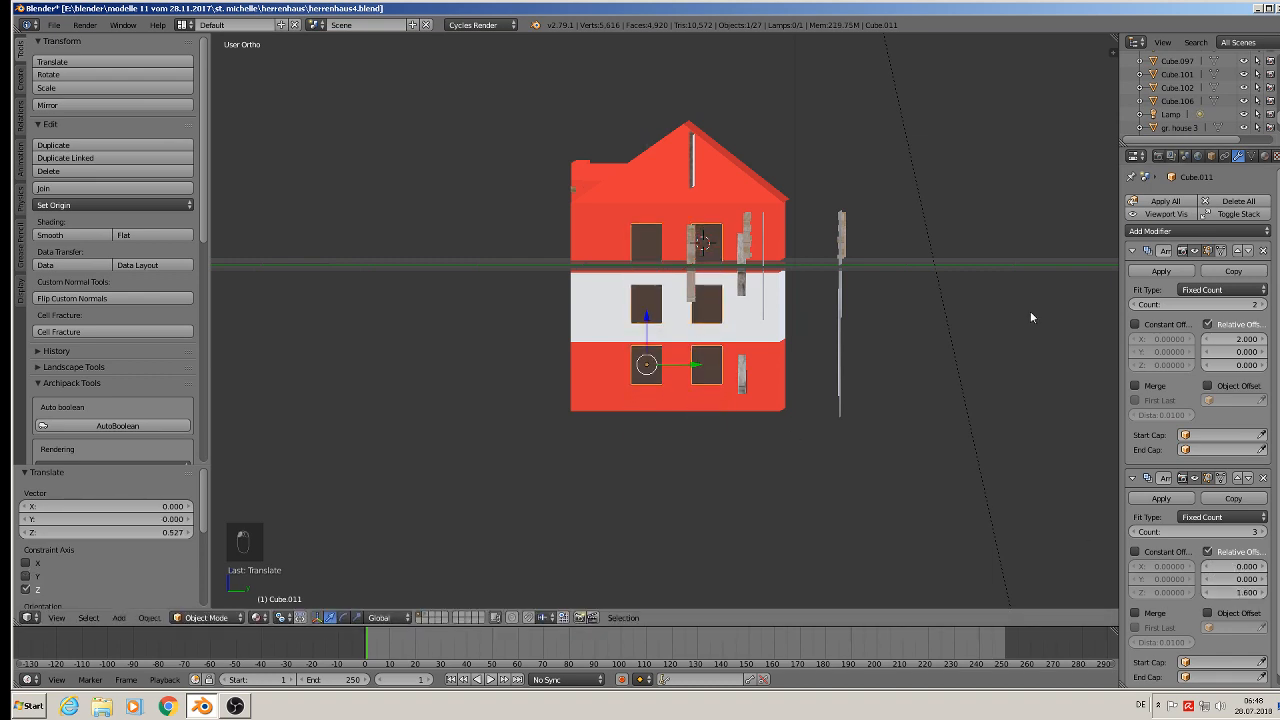
# - Apply the first Array modifier and delete the second one
pyautogui.click(1160, 271)
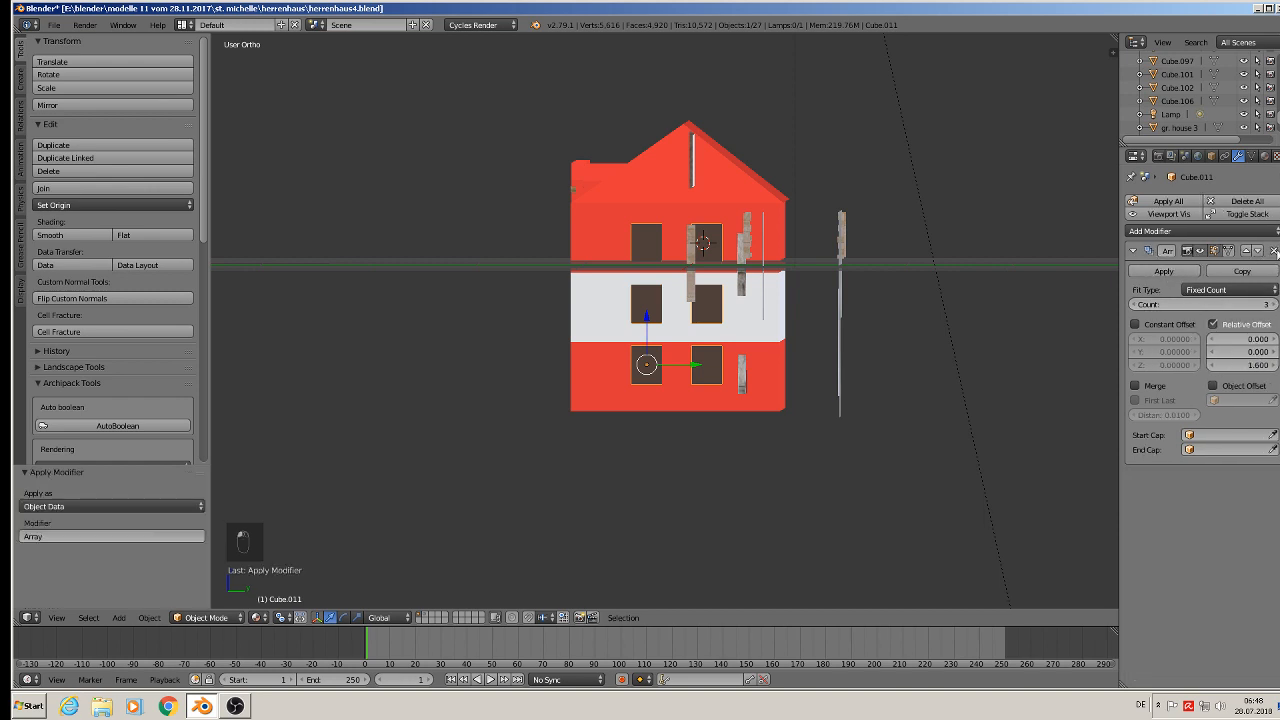
pyautogui.click(1263, 250)
# - In Edit Mode, duplicate both window blocks down onto the middle storey
pyautogui.scroll(3, 646, 330)
pyautogui.moveTo(637, 345); pyautogui.dragTo(634, 124)
pyautogui.moveTo(634, 124); pyautogui.dragTo(691, 171, button='middle')
pyautogui.press('Tab')
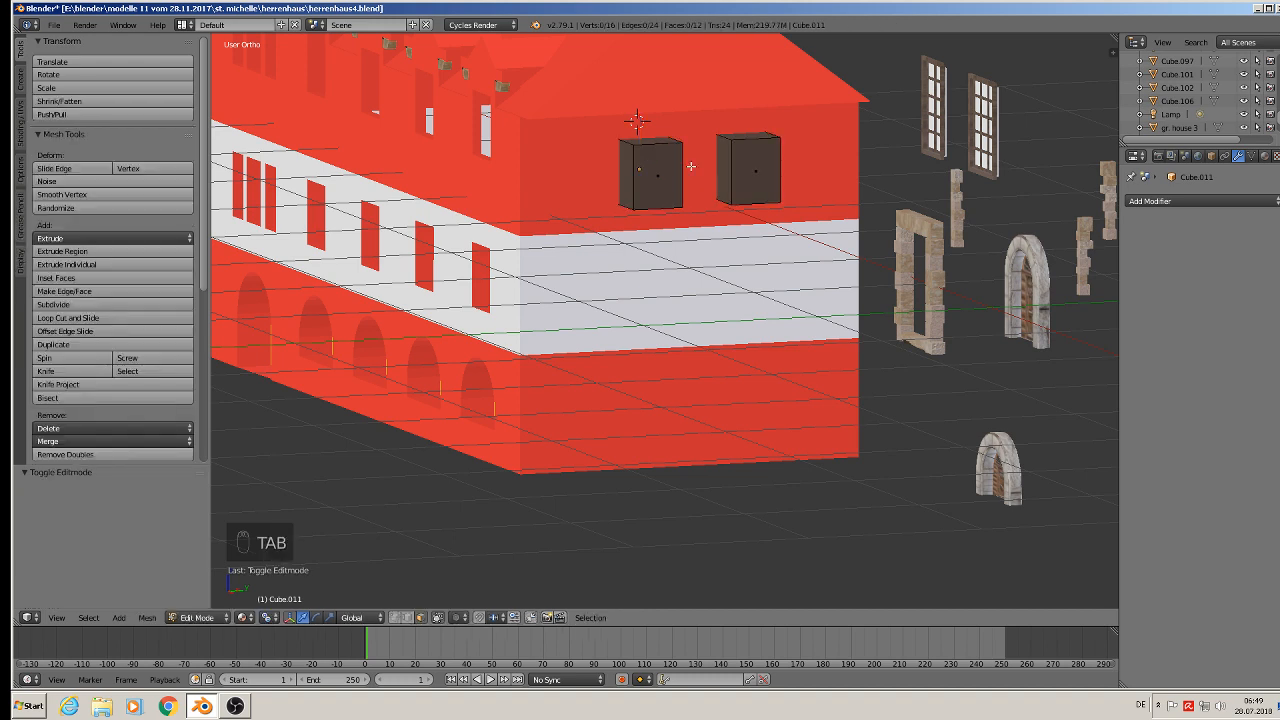
pyautogui.press('a')
pyautogui.press('a')
pyautogui.press('a')
pyautogui.press('a')
pyautogui.press('a')
pyautogui.hotkey('shift', 'd')
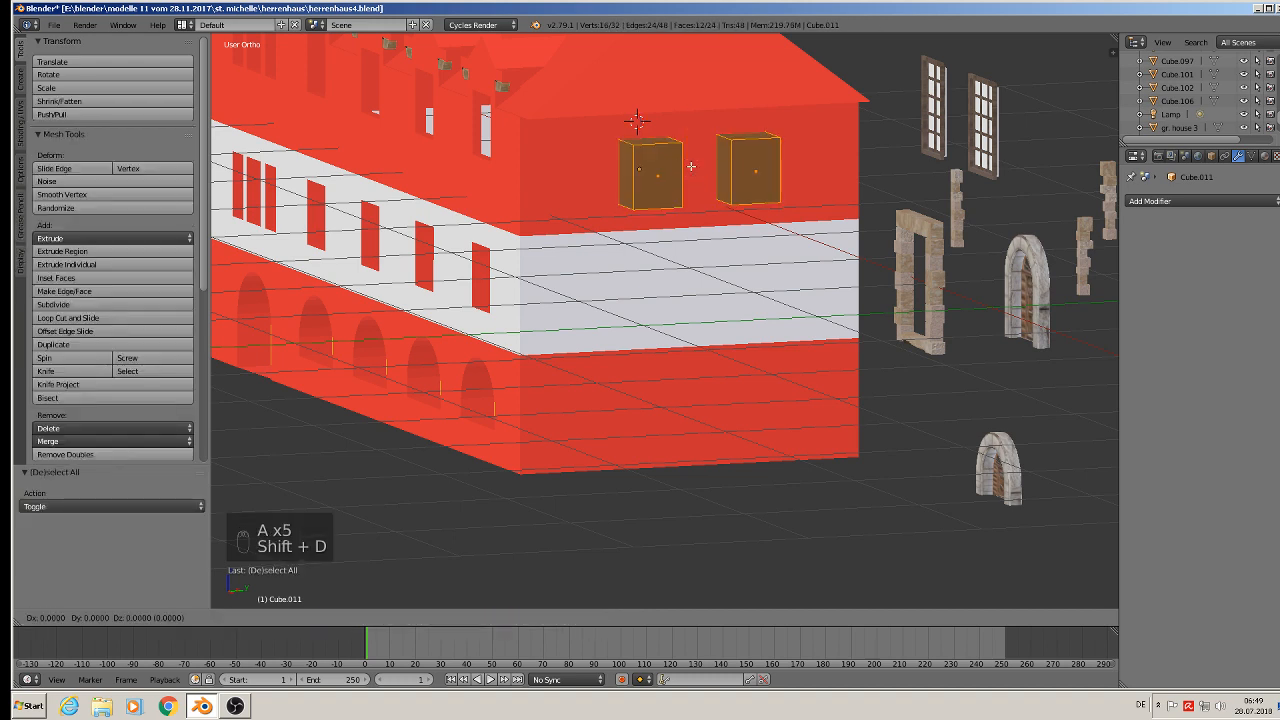
pyautogui.click(700, 240)
# - Duplicate the blocks again down onto the ground storey and leave Edit Mode
pyautogui.hotkey('shift', 'd')
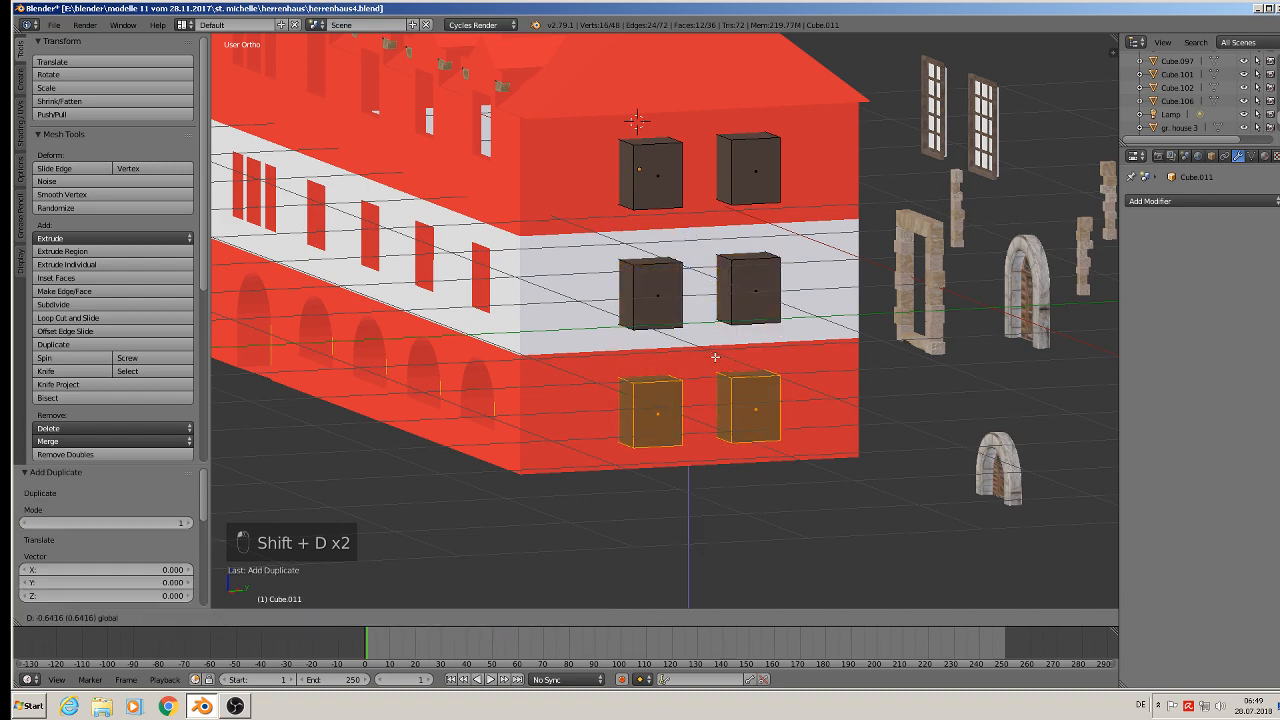
pyautogui.click(690, 352)
pyautogui.press('Tab')
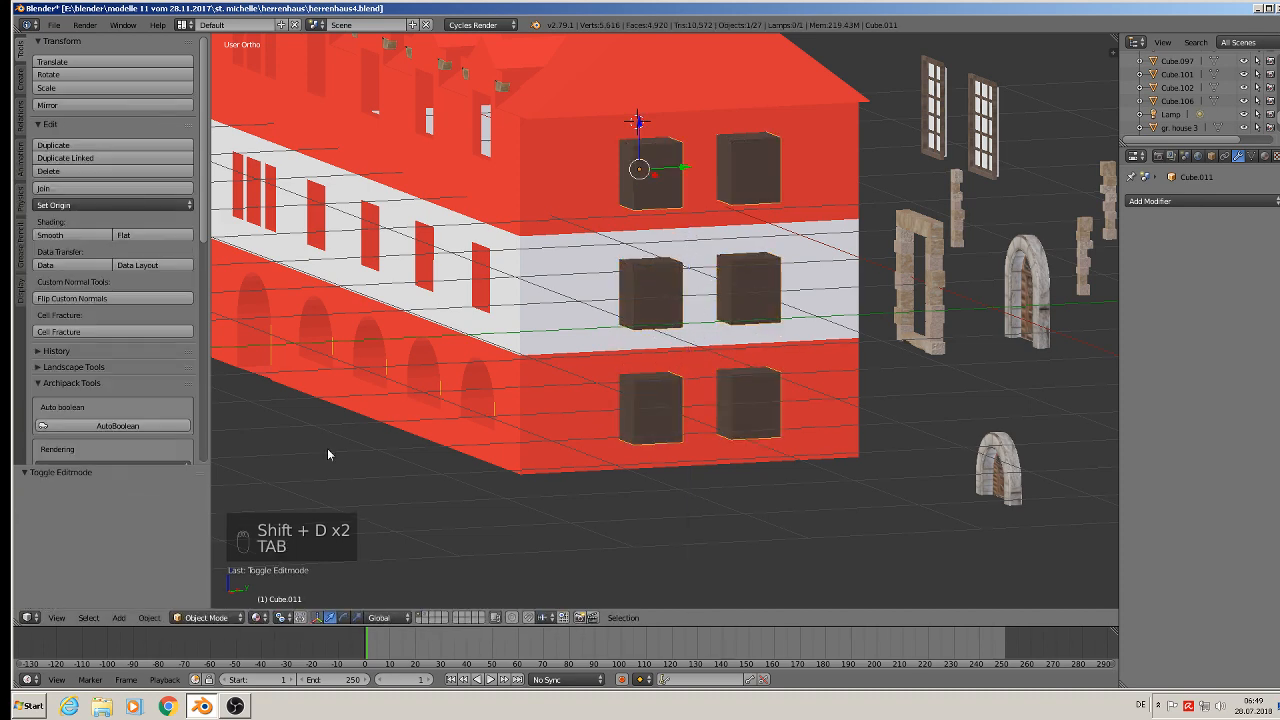
# - Apply rotation and scale to the window cutter block object and set its origin to its geometry
pyautogui.click(158, 618)
pyautogui.moveTo(180, 516)
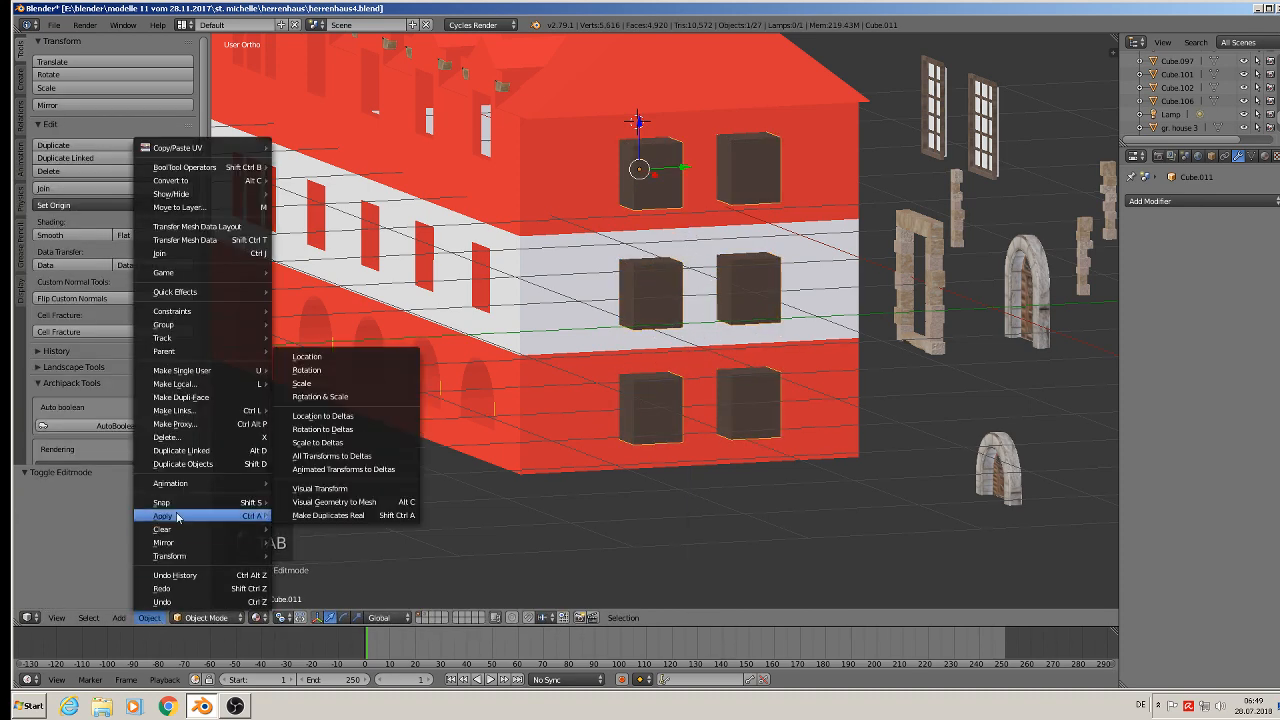
pyautogui.click(330, 397)
pyautogui.click(77, 205)
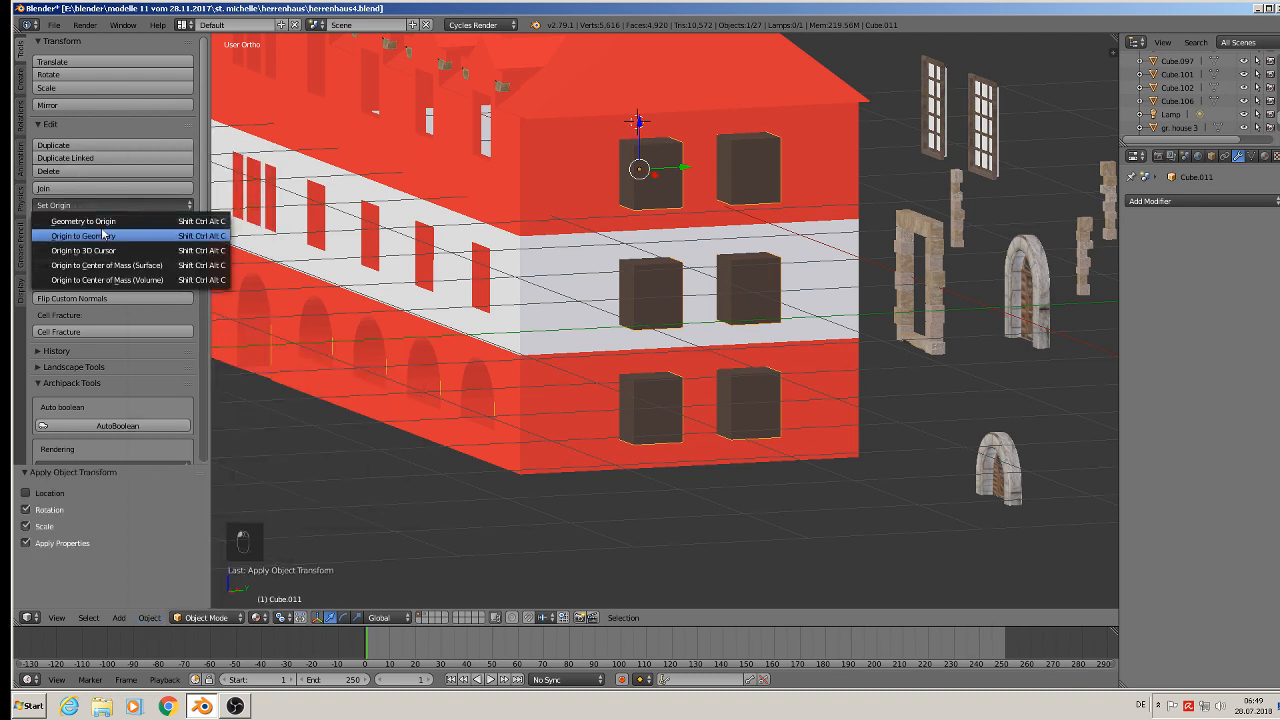
pyautogui.click(104, 235)
pyautogui.scroll(-3, 818, 220)
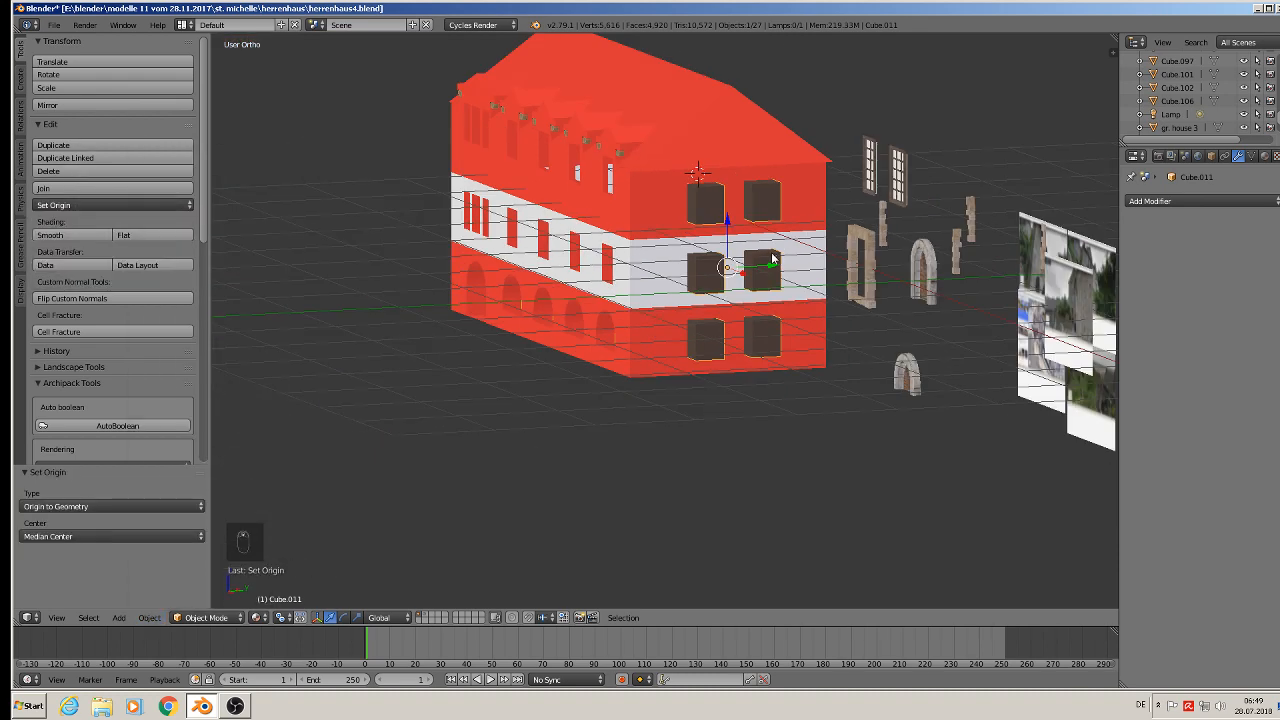
# - Apply rotation and scale to the house body
pyautogui.rightClick(686, 240)
pyautogui.click(146, 617)
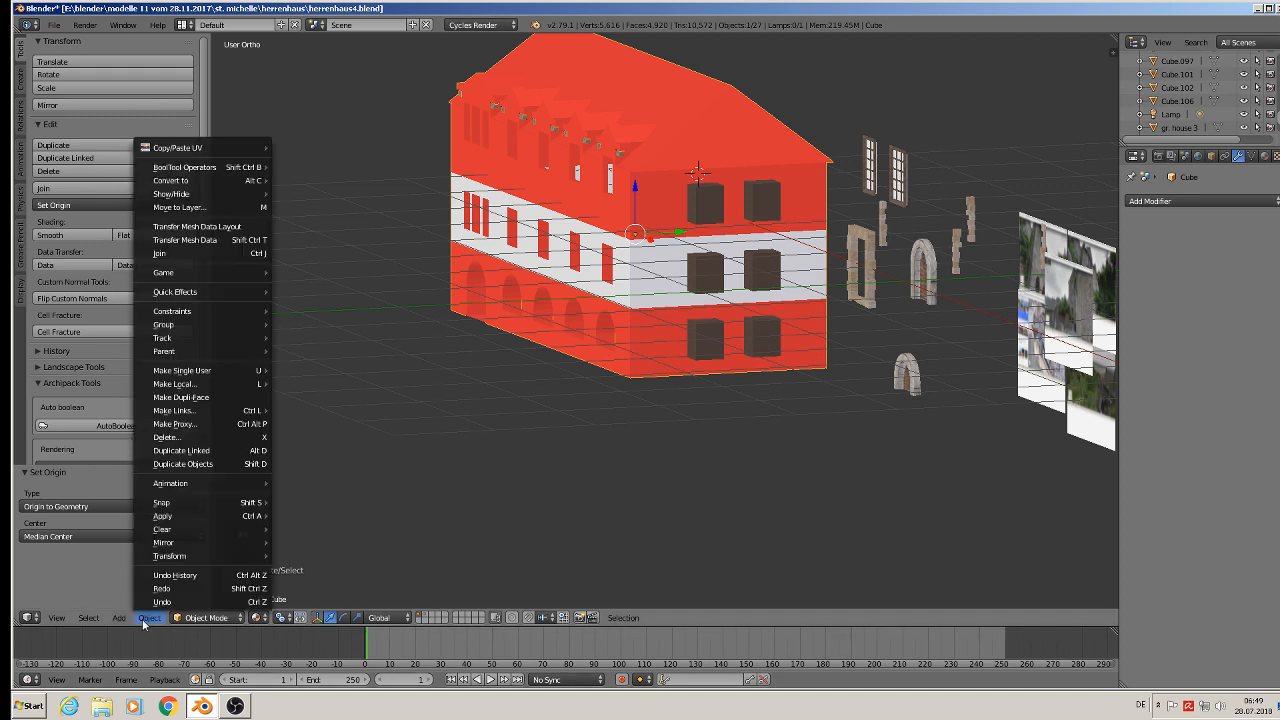
pyautogui.moveTo(200, 515)
pyautogui.click(328, 400)
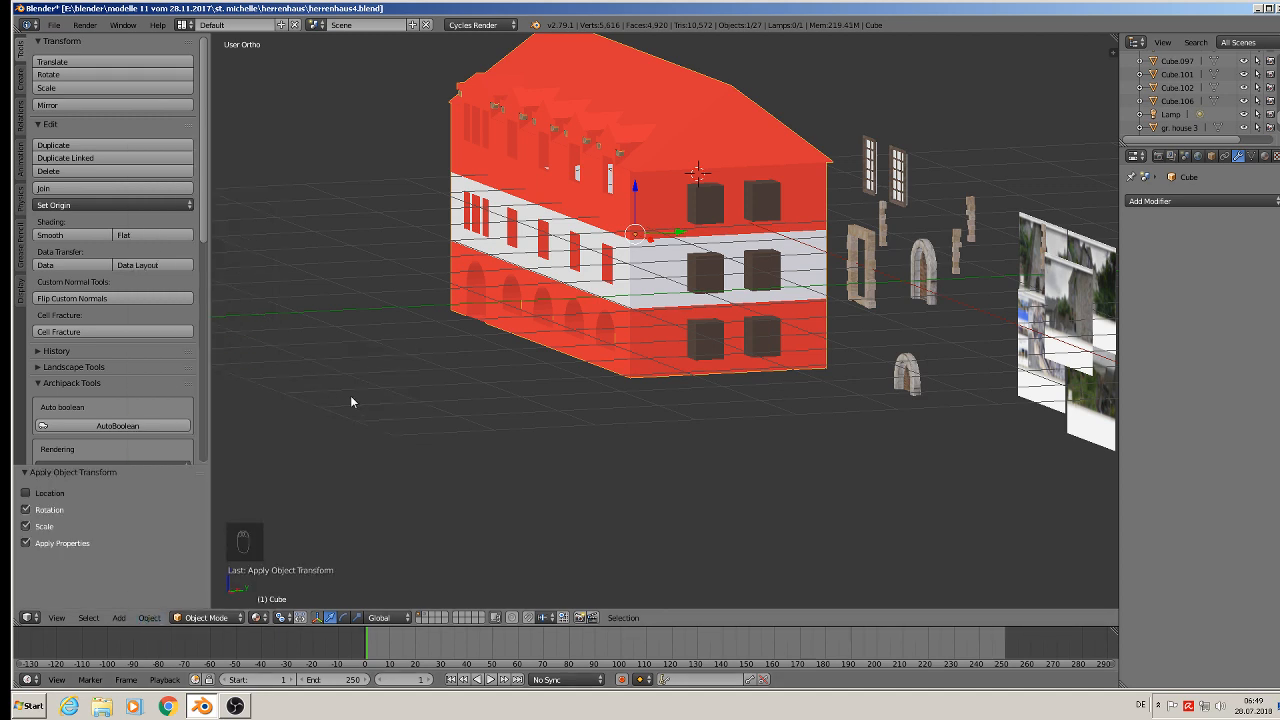
# - Add a Boolean Difference modifier to the house using the cutter object Cube.011 and apply it to cut the window openings
pyautogui.rightClick(714, 278)
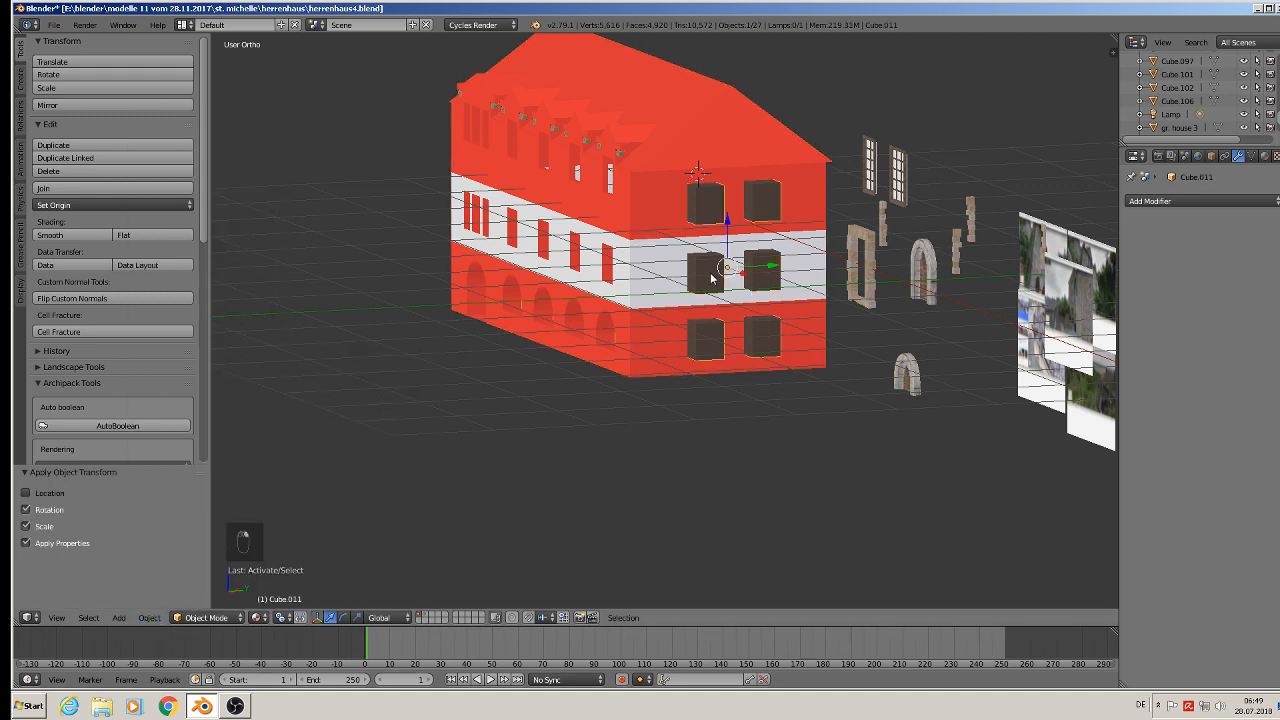
pyautogui.rightClick(692, 170)
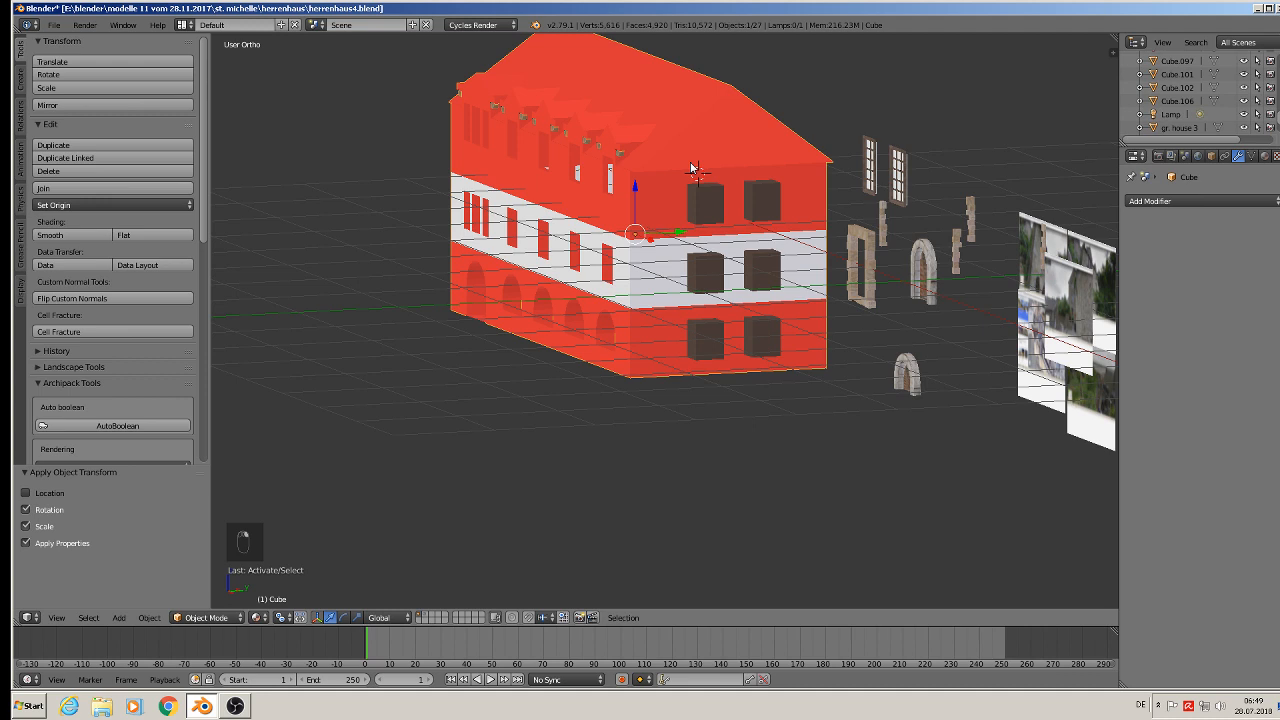
pyautogui.click(1216, 201)
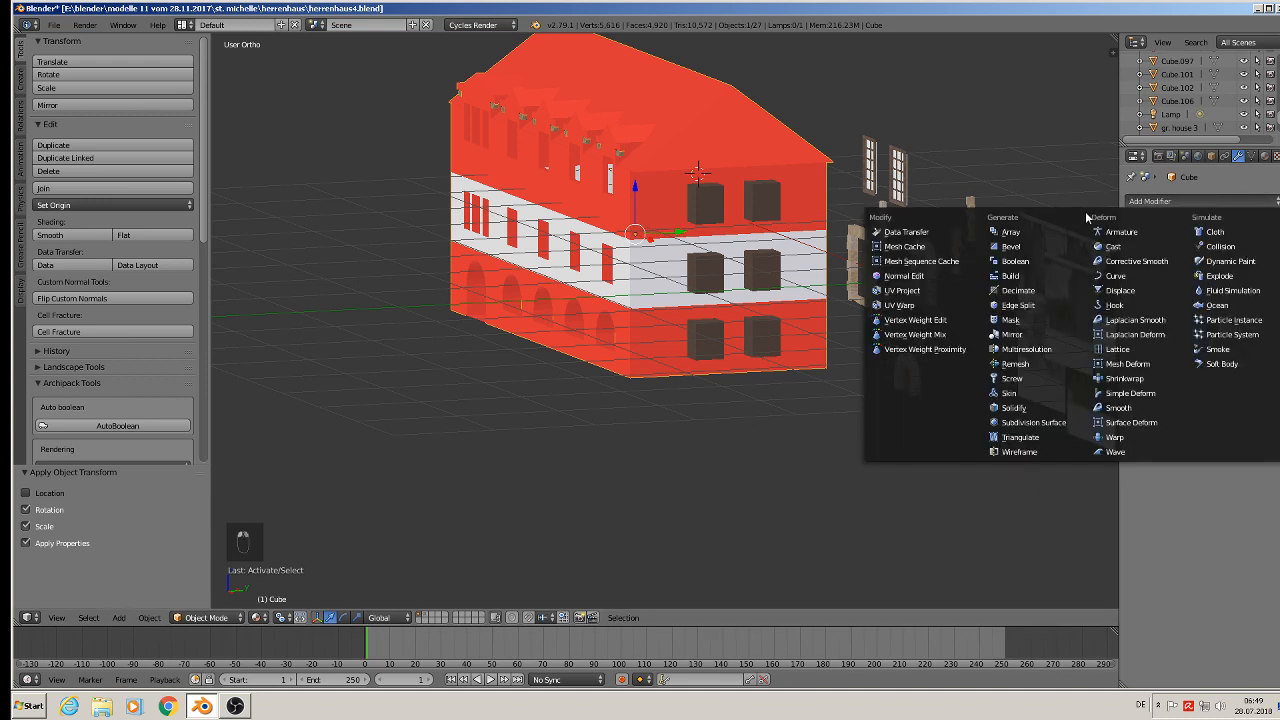
pyautogui.click(1014, 261)
pyautogui.click(1238, 304)
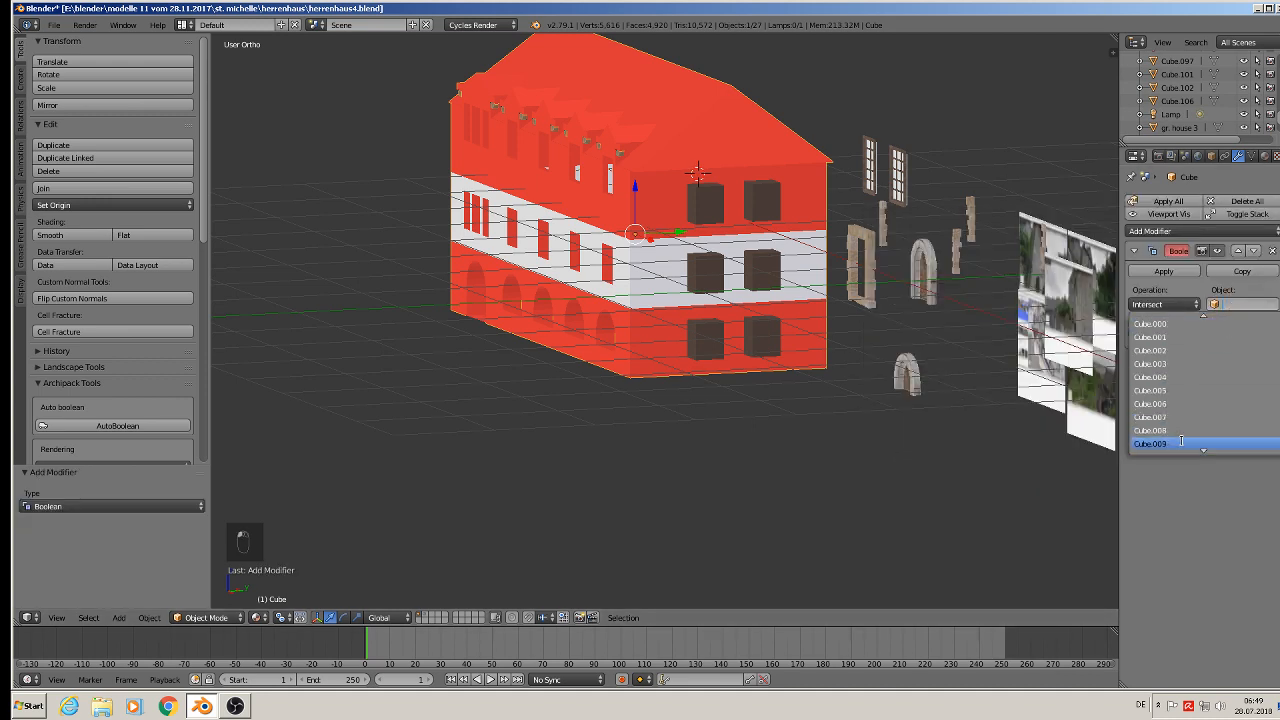
pyautogui.click(1176, 417)
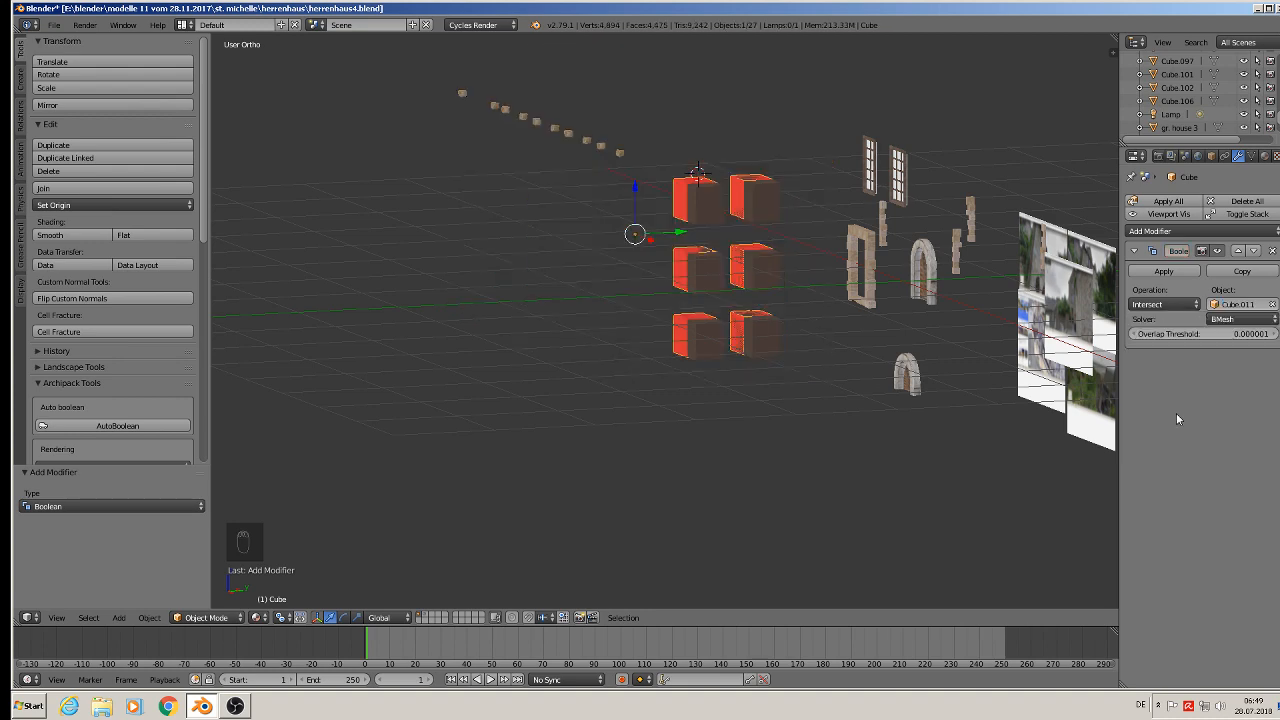
pyautogui.click(1182, 304)
pyautogui.click(1165, 264)
pyautogui.click(1164, 271)
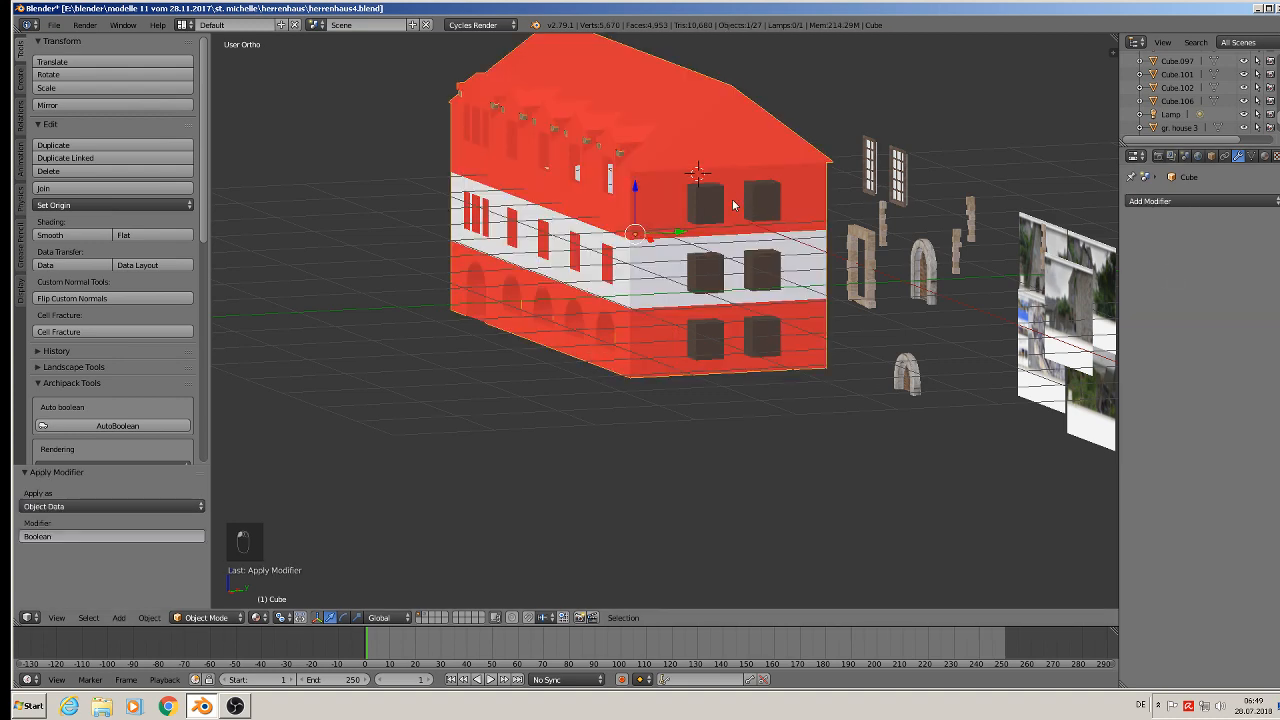
# - Move the cutter blocks -3.607 along Y out of the wall and onto another layer
pyautogui.rightClick(745, 199)
pyautogui.moveTo(784, 285); pyautogui.dragTo(401, 277)
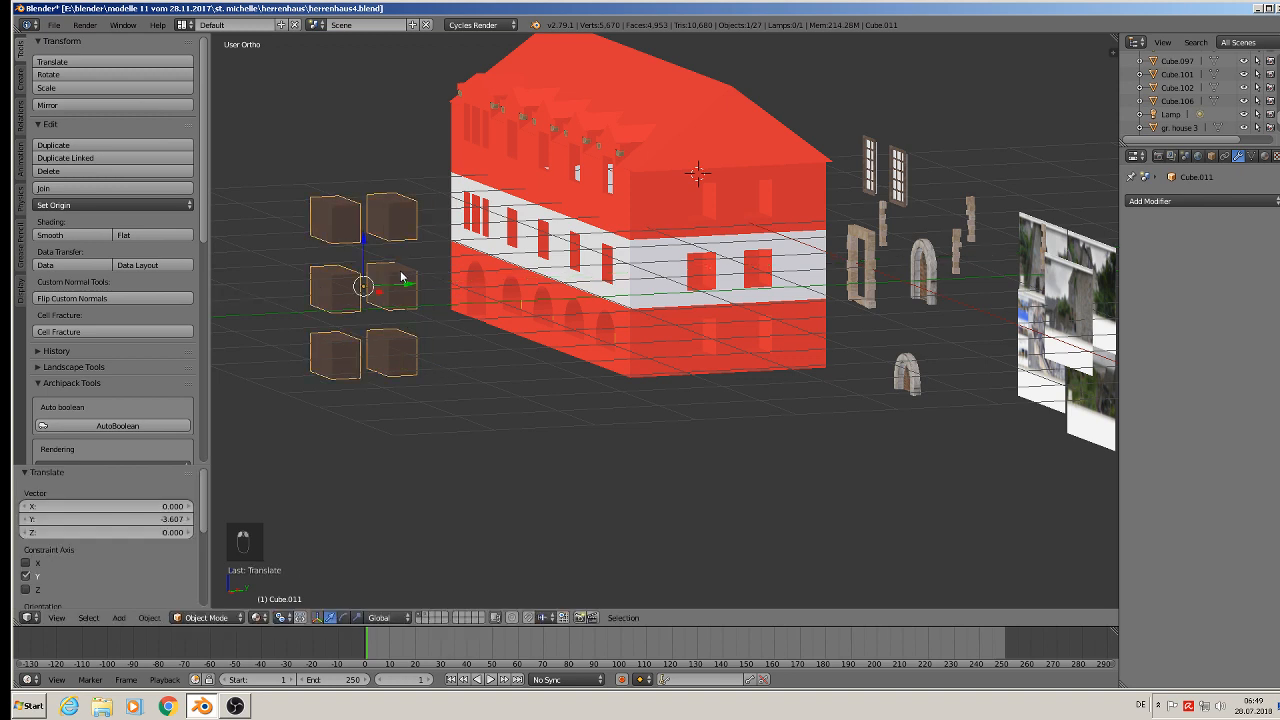
pyautogui.press('m')
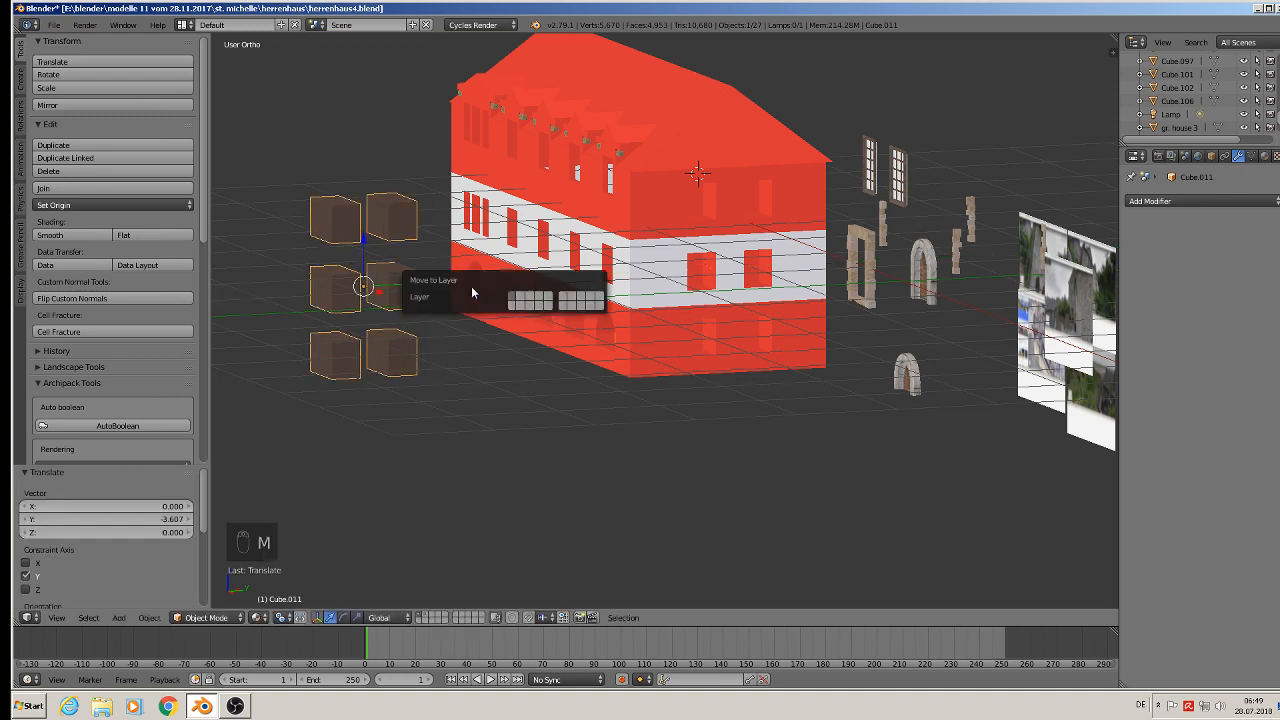
pyautogui.click(522, 301)
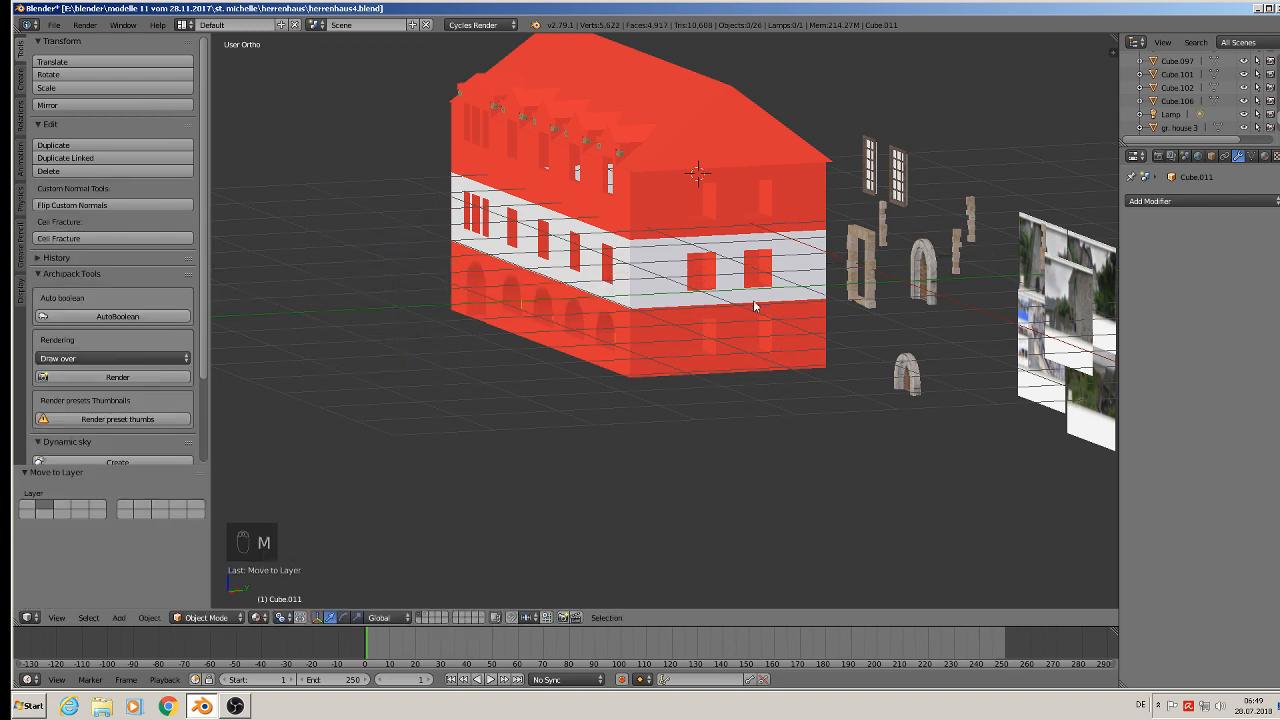
# - Duplicate a window frame model and move it -7.525 along X and -0.595 along Z onto the gable's upper storey
pyautogui.moveTo(778, 285); pyautogui.dragTo(857, 263, button='middle')
pyautogui.scroll(-3, 866, 285)
pyautogui.scroll(2, 802, 264)
pyautogui.scroll(-3, 877, 257)
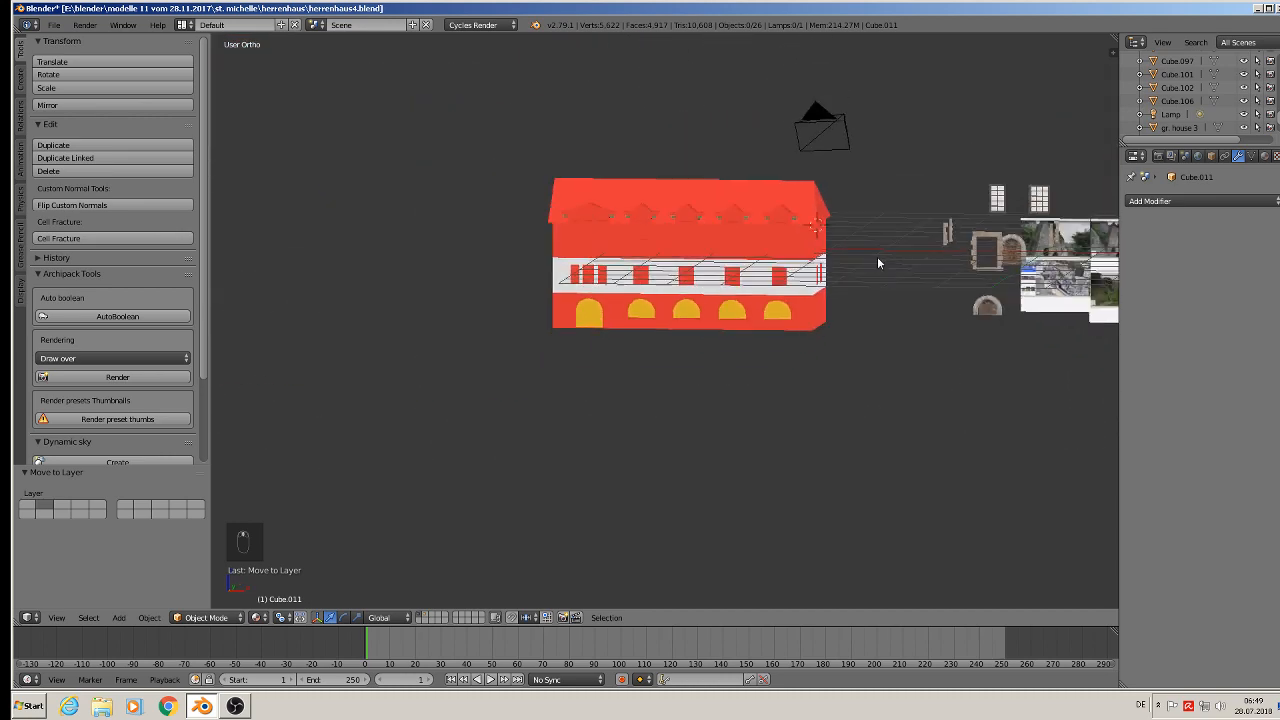
pyautogui.keyDown('shift'); pyautogui.moveTo(937, 256); pyautogui.dragTo(852, 277, button='middle'); pyautogui.keyUp('shift')
pyautogui.scroll(2, 862, 270)
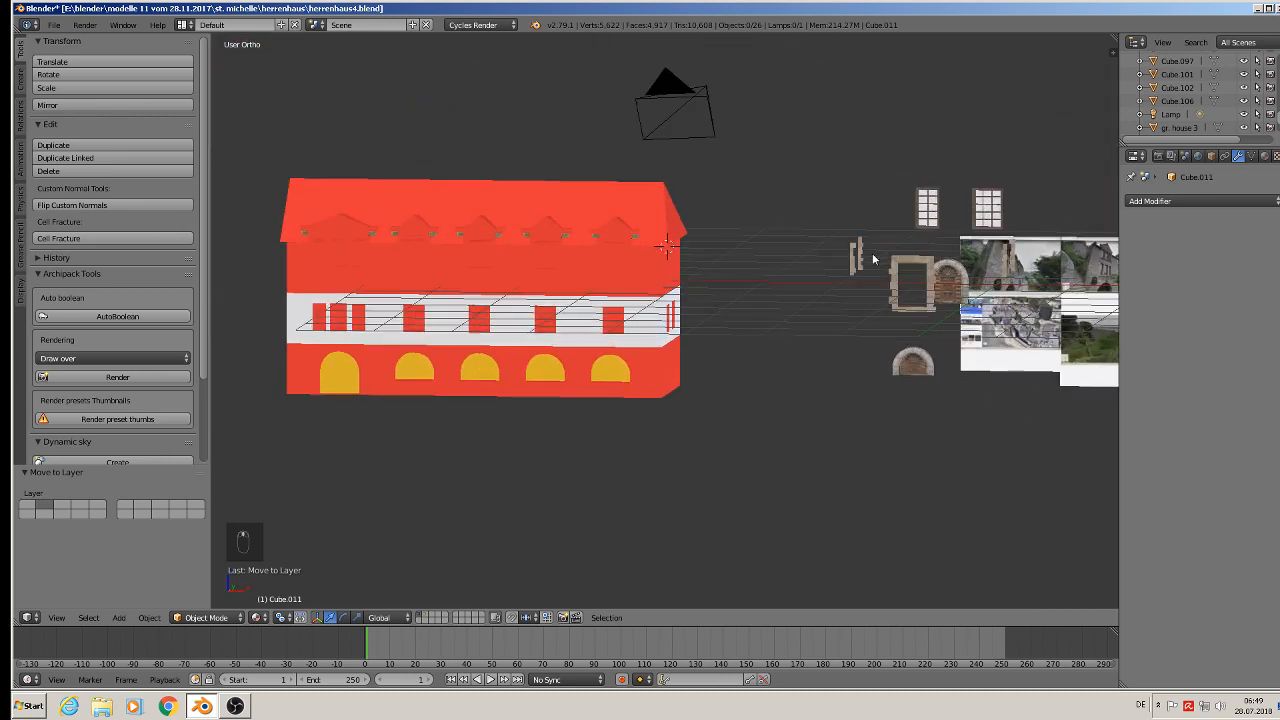
pyautogui.rightClick(933, 218)
pyautogui.press('KP_1')
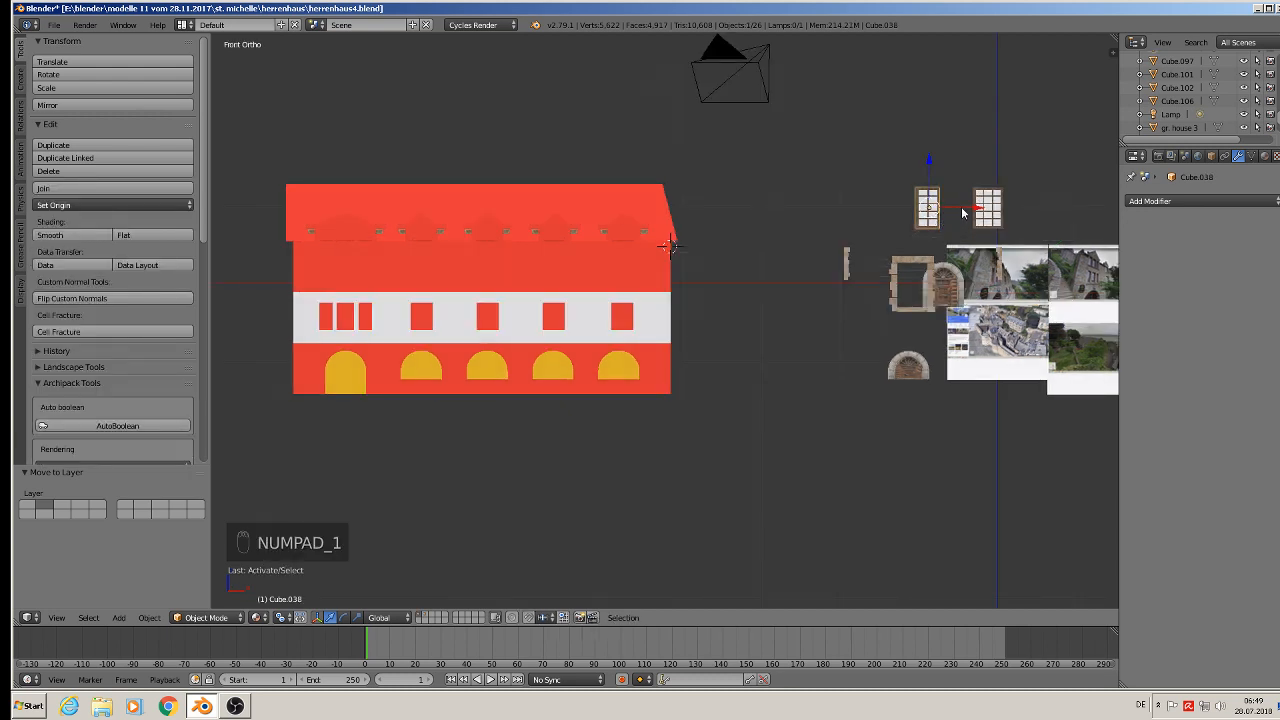
pyautogui.hotkey('shift', 'd')
pyautogui.press('x')
pyautogui.click(374, 222)
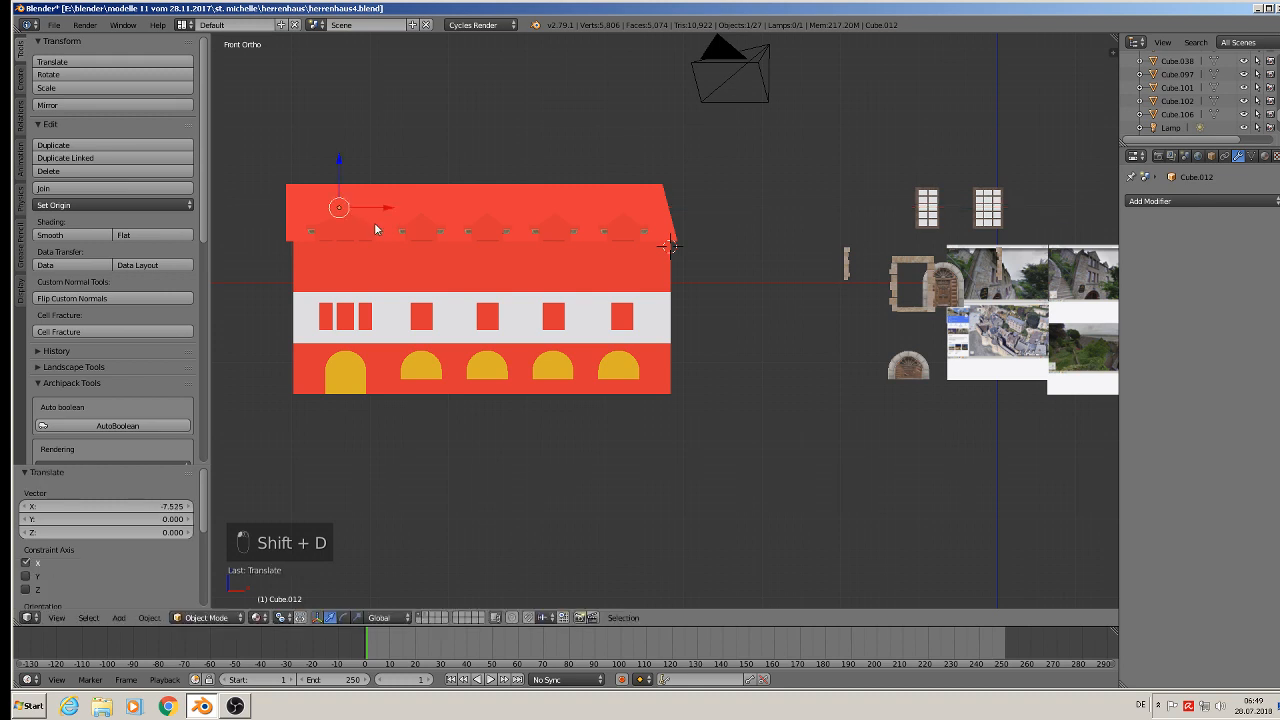
pyautogui.moveTo(335, 160); pyautogui.dragTo(347, 198)
pyautogui.scroll(8, 350, 232)
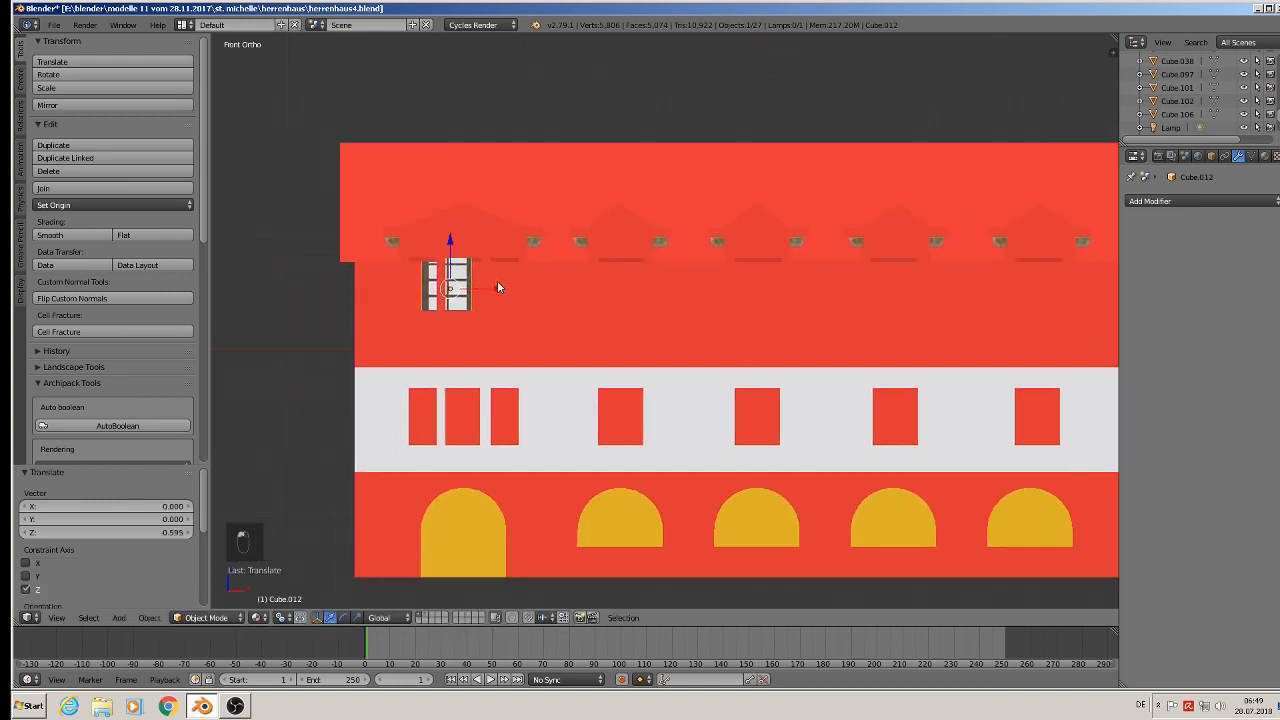
# - Scale the window frame to 0.644 and move it -1.135 along Y into the wall
pyautogui.press('s')
pyautogui.click(548, 268)
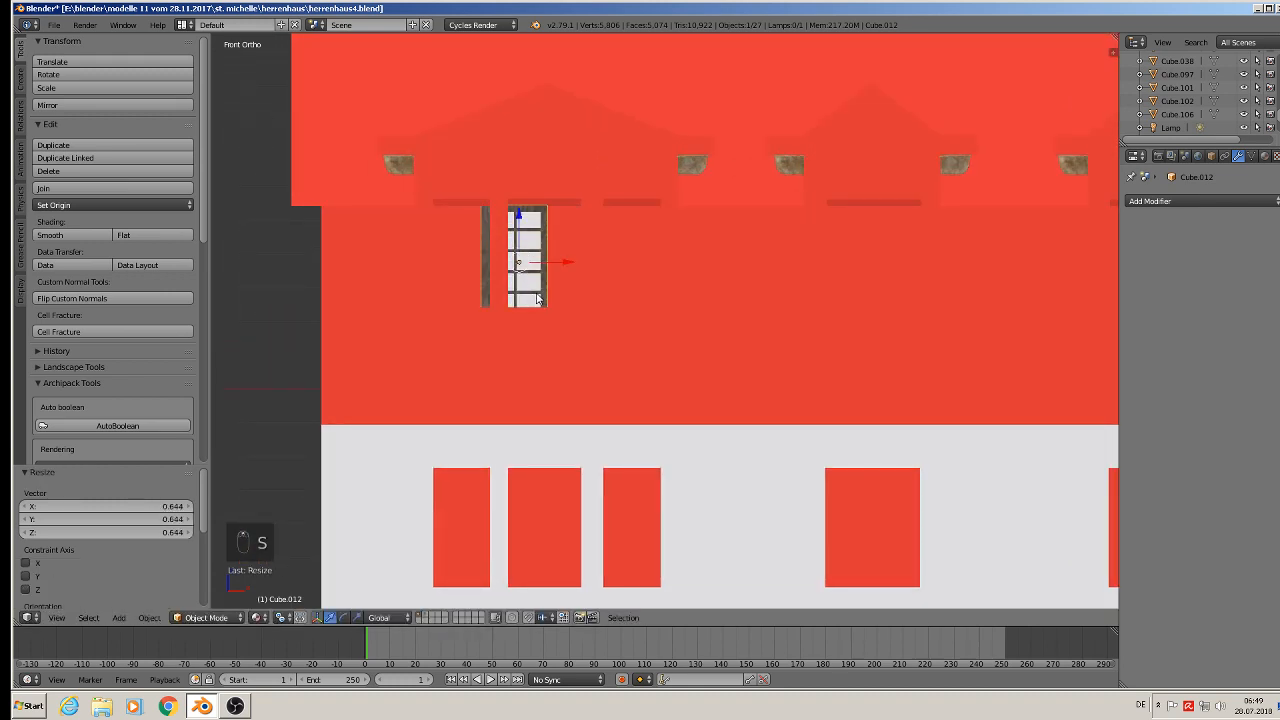
pyautogui.moveTo(550, 265); pyautogui.dragTo(496, 261)
pyautogui.moveTo(496, 261); pyautogui.dragTo(430, 318, button='middle')
pyautogui.moveTo(463, 277); pyautogui.dragTo(358, 340)
pyautogui.scroll(6, 358, 340)
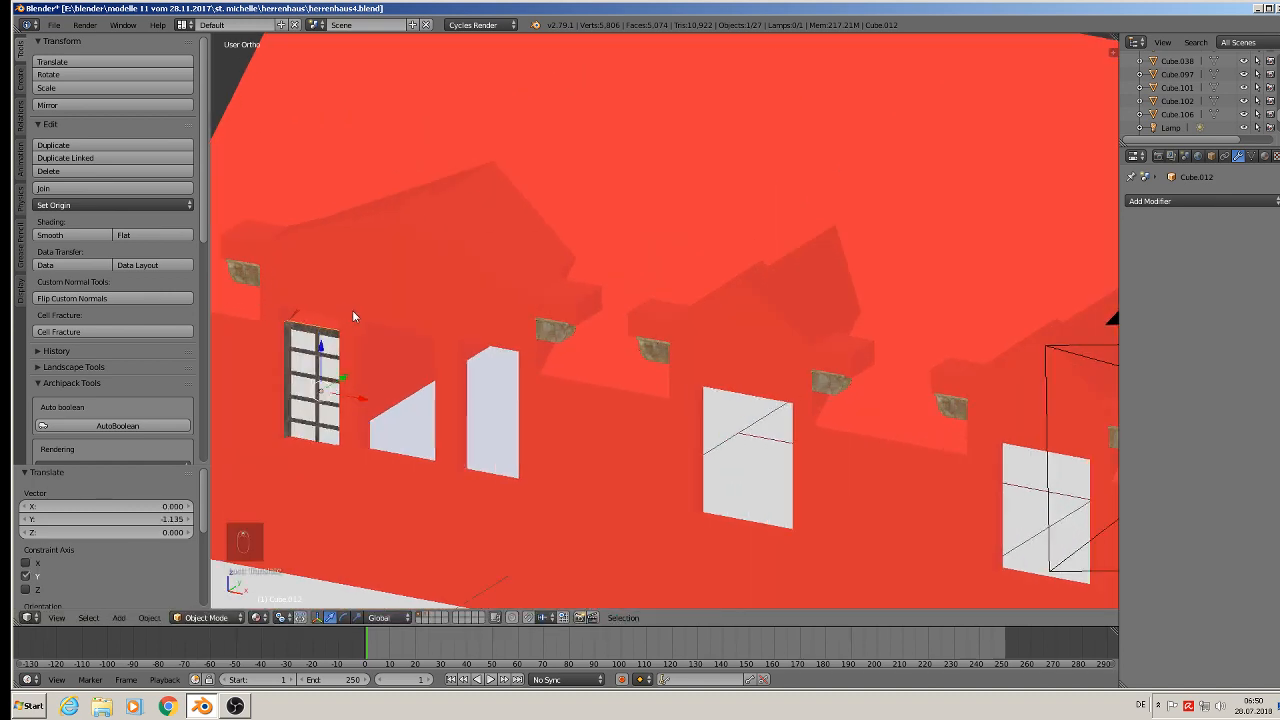
# - Align the frame within the upper-left opening, nudging its position and scaling it 1.041 along Z
pyautogui.moveTo(556, 366); pyautogui.dragTo(565, 336)
pyautogui.moveTo(565, 336); pyautogui.dragTo(603, 310, button='middle')
pyautogui.moveTo(686, 383); pyautogui.dragTo(699, 388, button='middle')
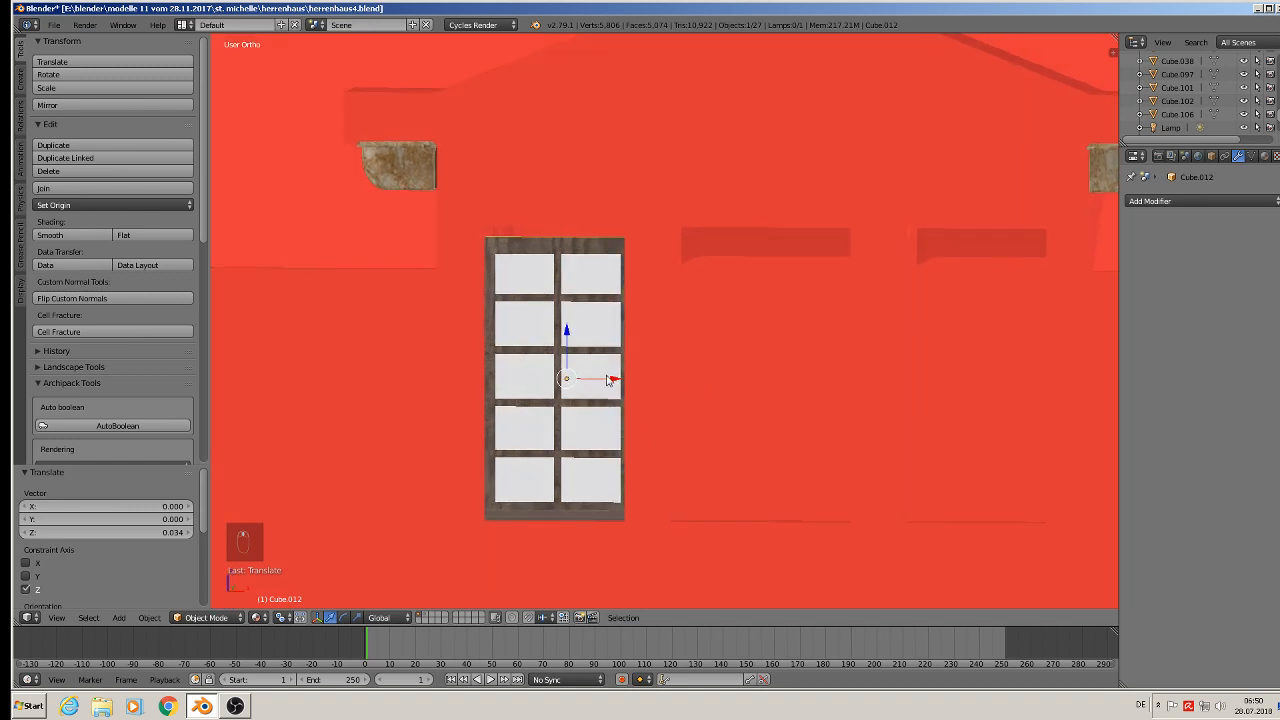
pyautogui.moveTo(608, 380); pyautogui.dragTo(611, 380)
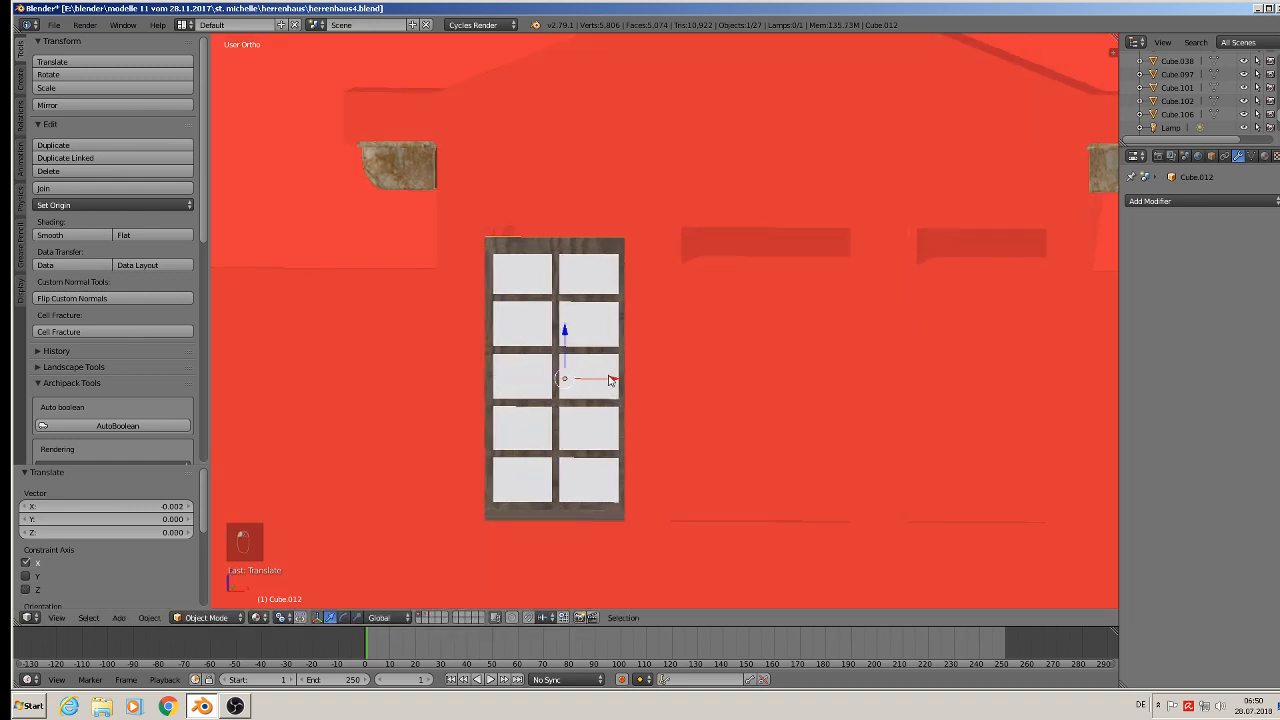
pyautogui.press('s')
pyautogui.press('z')
pyautogui.click(728, 417)
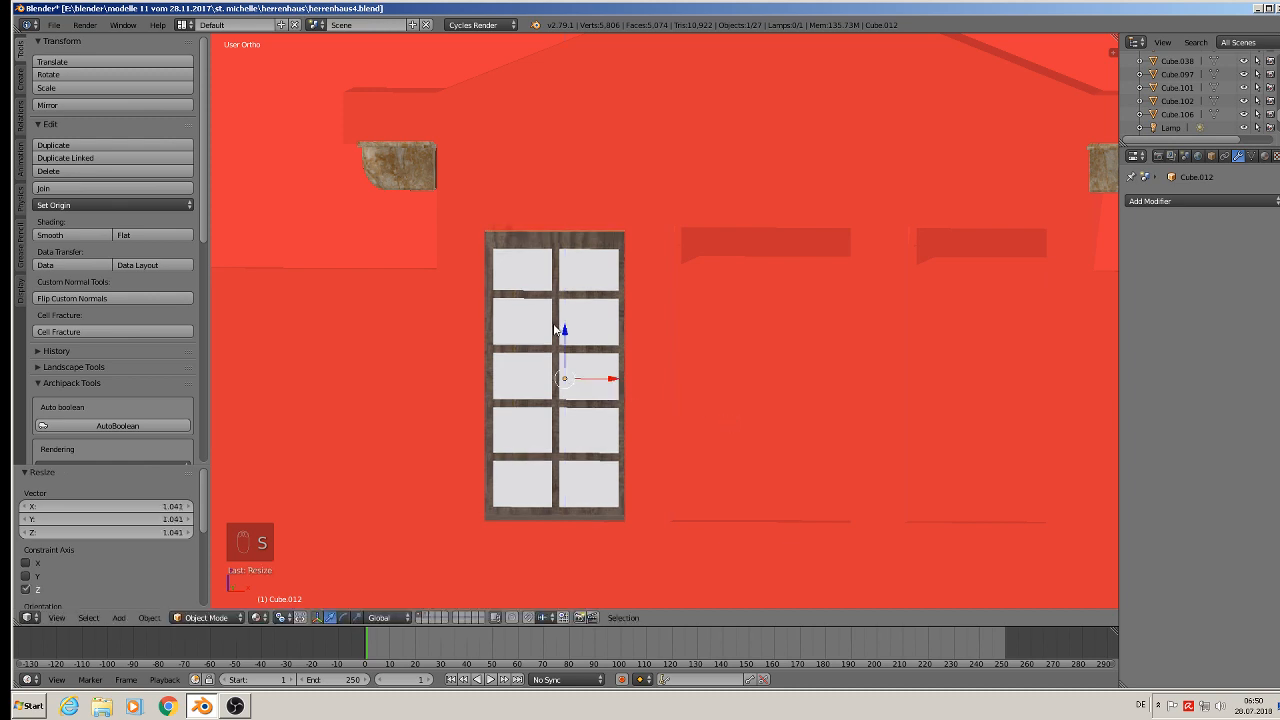
pyautogui.moveTo(556, 329); pyautogui.dragTo(565, 327)
pyautogui.moveTo(565, 327); pyautogui.dragTo(604, 367, button='middle')
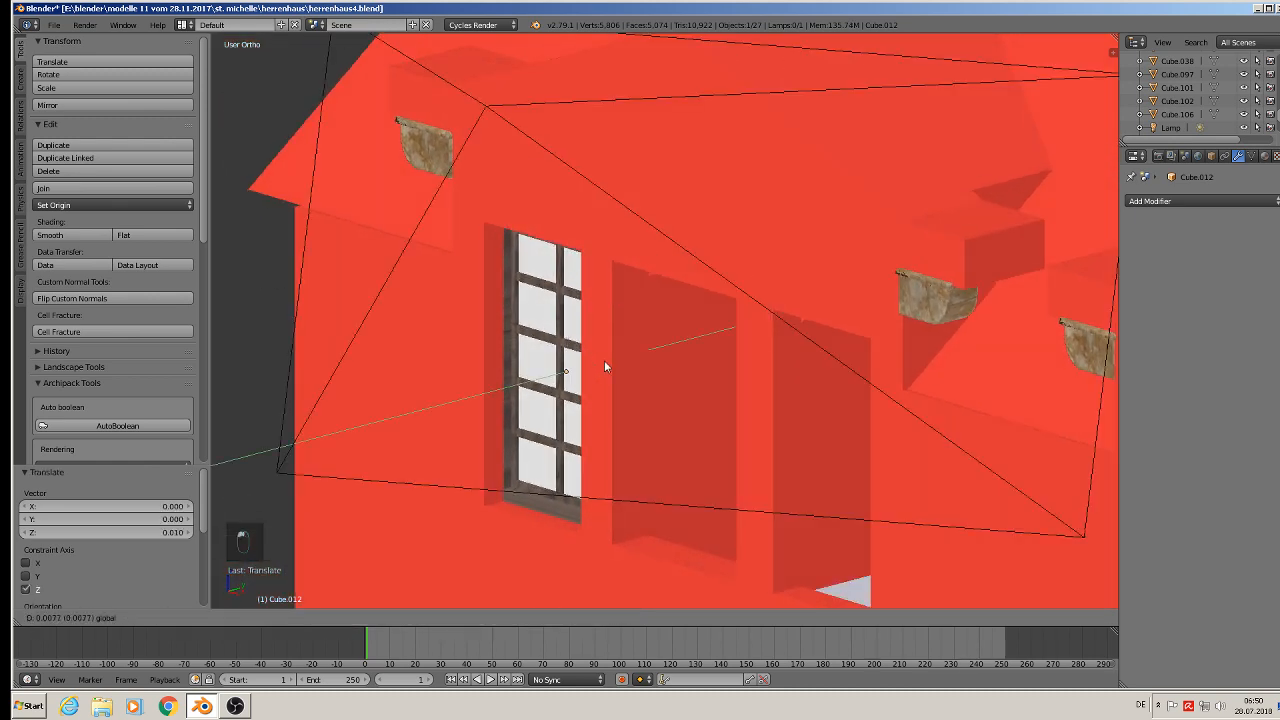
pyautogui.moveTo(605, 367)
pyautogui.mouseDown()
pyautogui.moveTo(620, 354)
pyautogui.moveTo(603, 364)
pyautogui.mouseUp()
pyautogui.scroll(-3, 604, 364)
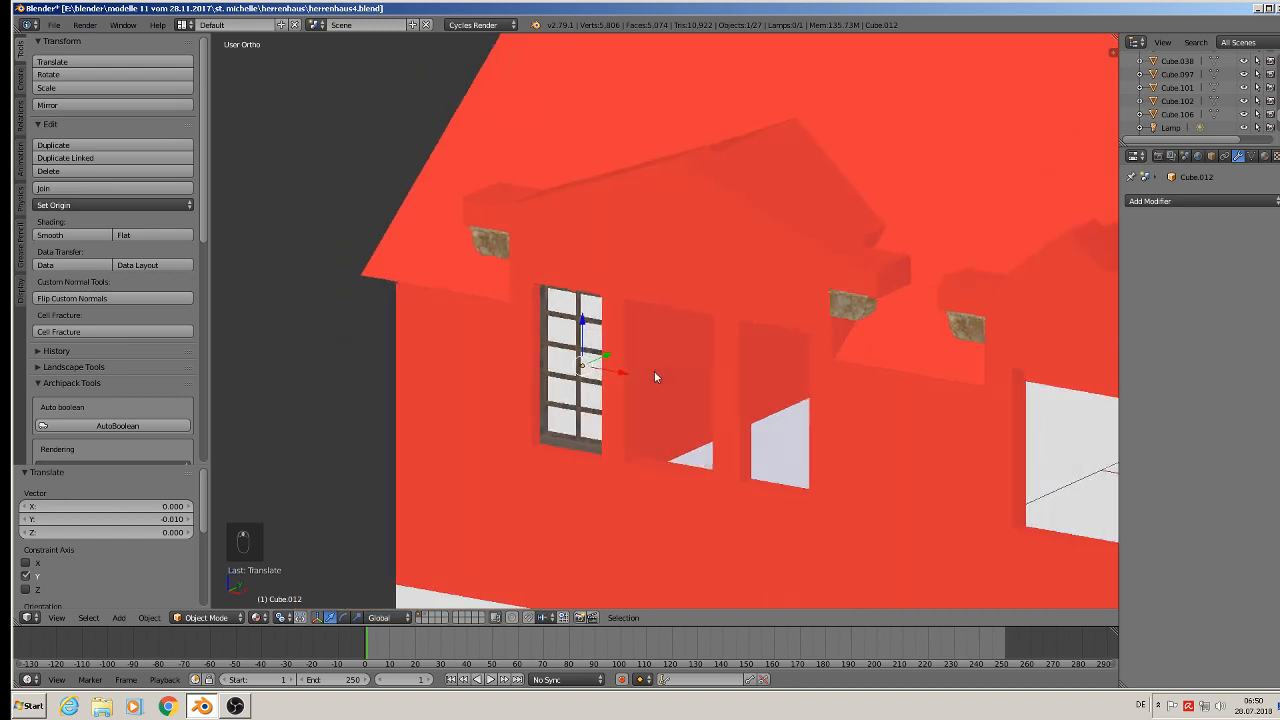
# - Duplicate the frame and move the copy 0.507 along X into the neighbouring opening
pyautogui.hotkey('shift', 'd')
pyautogui.rightClick(646, 383)
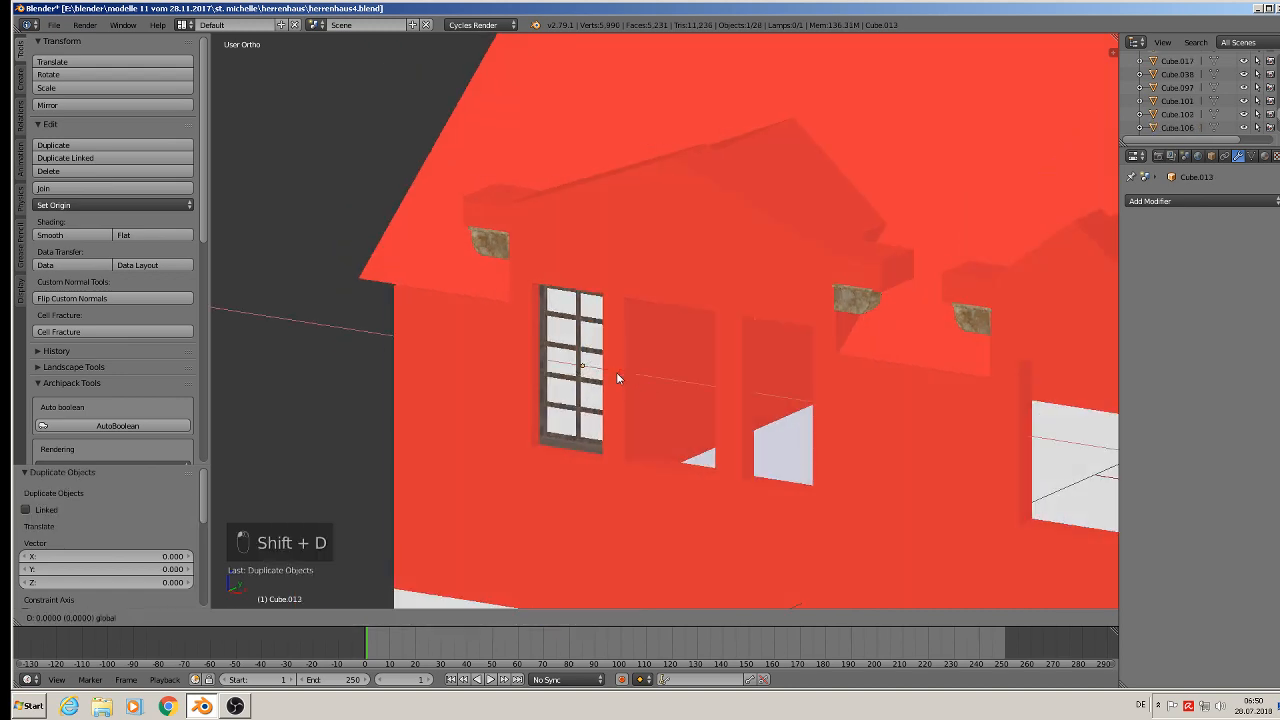
pyautogui.moveTo(616, 372); pyautogui.dragTo(821, 446)
pyautogui.moveTo(821, 446); pyautogui.dragTo(866, 447, button='middle')
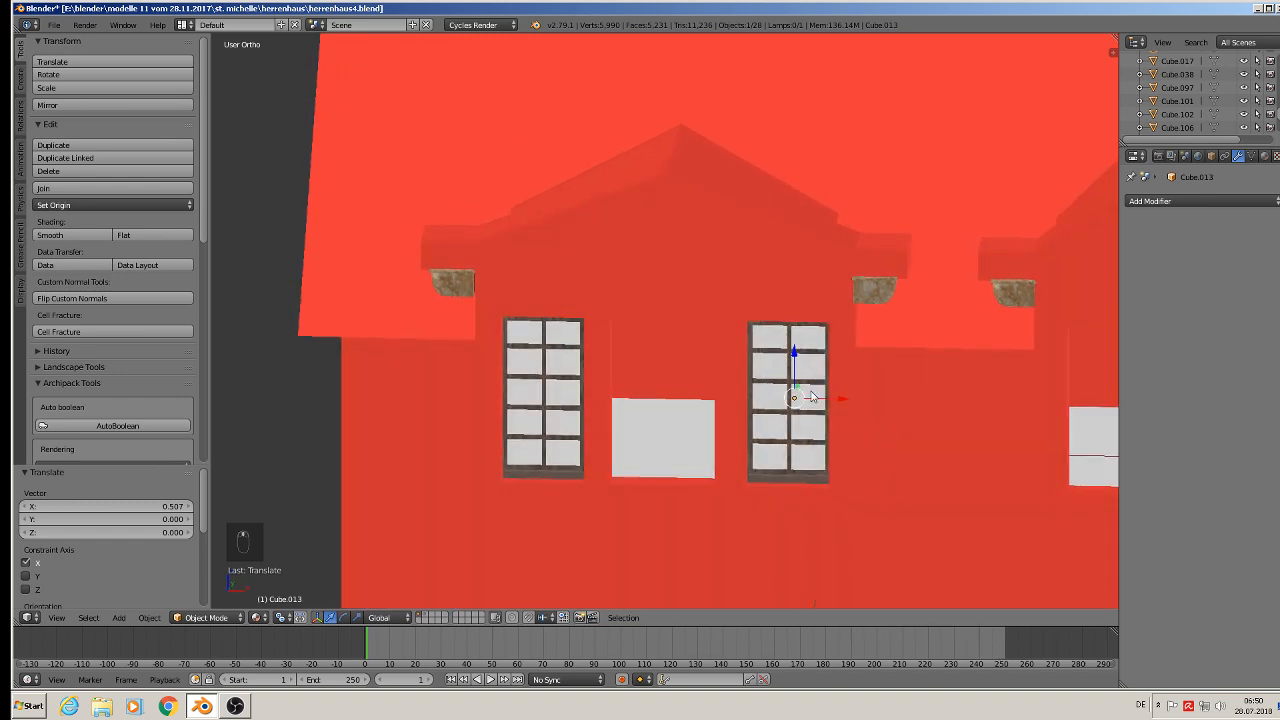
pyautogui.moveTo(840, 403); pyautogui.dragTo(839, 403)
pyautogui.scroll(-2, 839, 403)
pyautogui.keyDown('shift'); pyautogui.moveTo(826, 428); pyautogui.dragTo(766, 326, button='middle'); pyautogui.keyUp('shift')
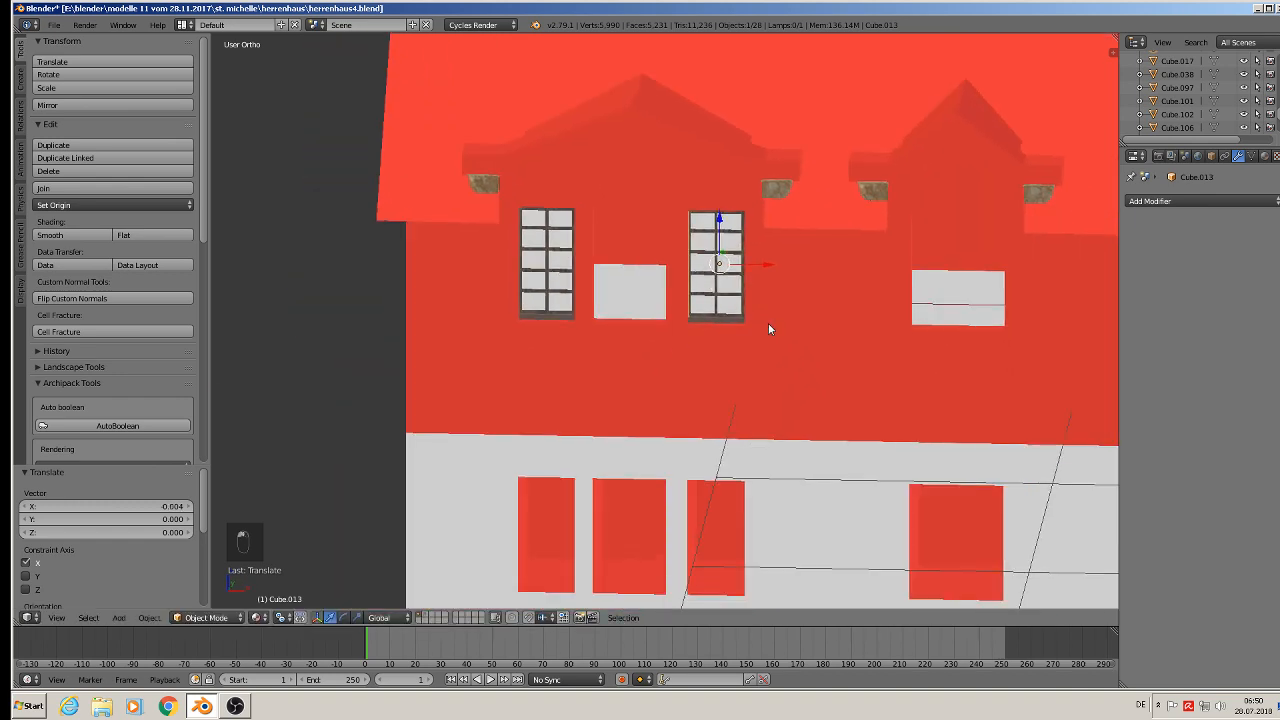
# - Duplicate both upper window frames and move them -0.839 along Z onto the middle storey
pyautogui.keyDown('shift'); pyautogui.rightClick(603, 296); pyautogui.keyUp('shift')
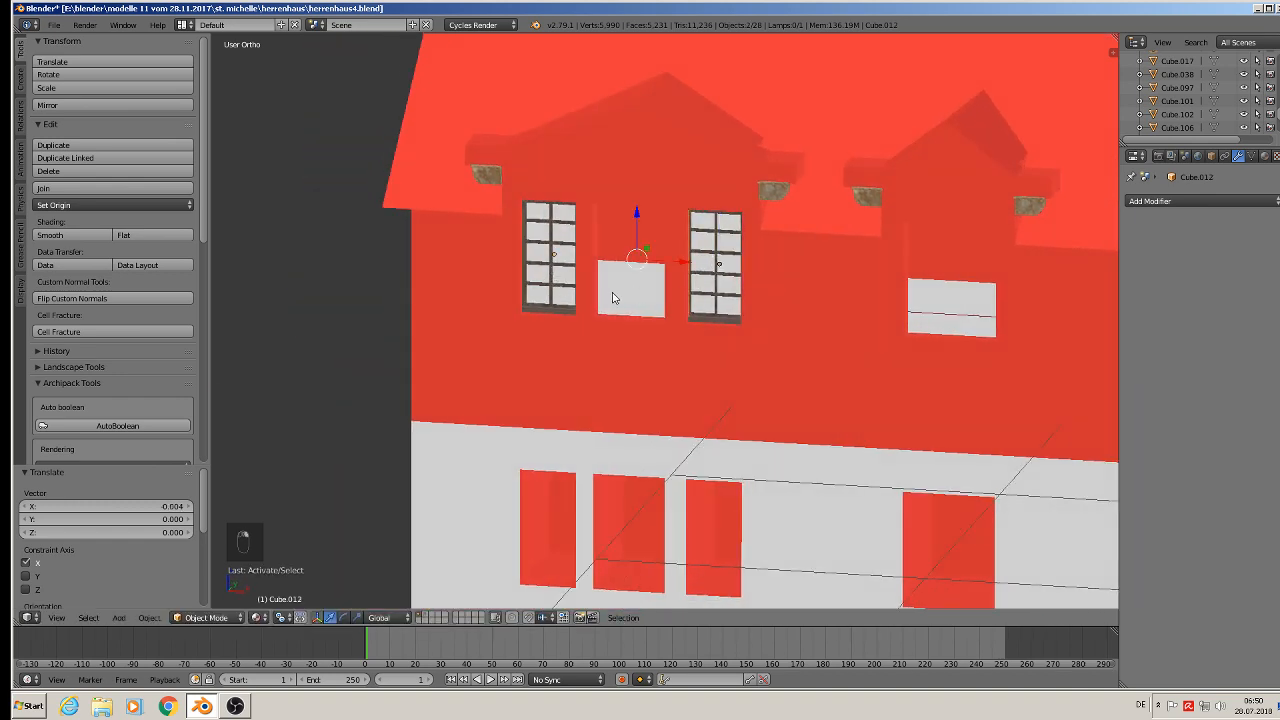
pyautogui.hotkey('shift', 'd')
pyautogui.press('z')
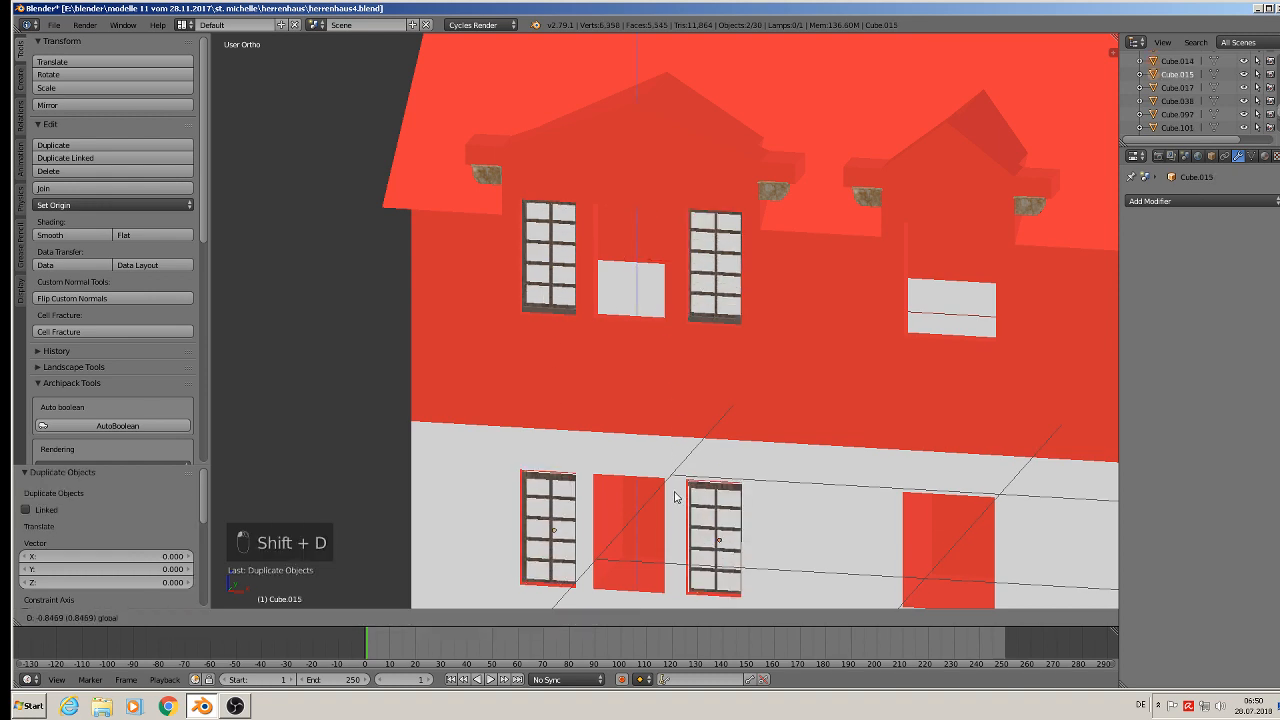
pyautogui.click(676, 494)
pyautogui.scroll(-6, 676, 494)
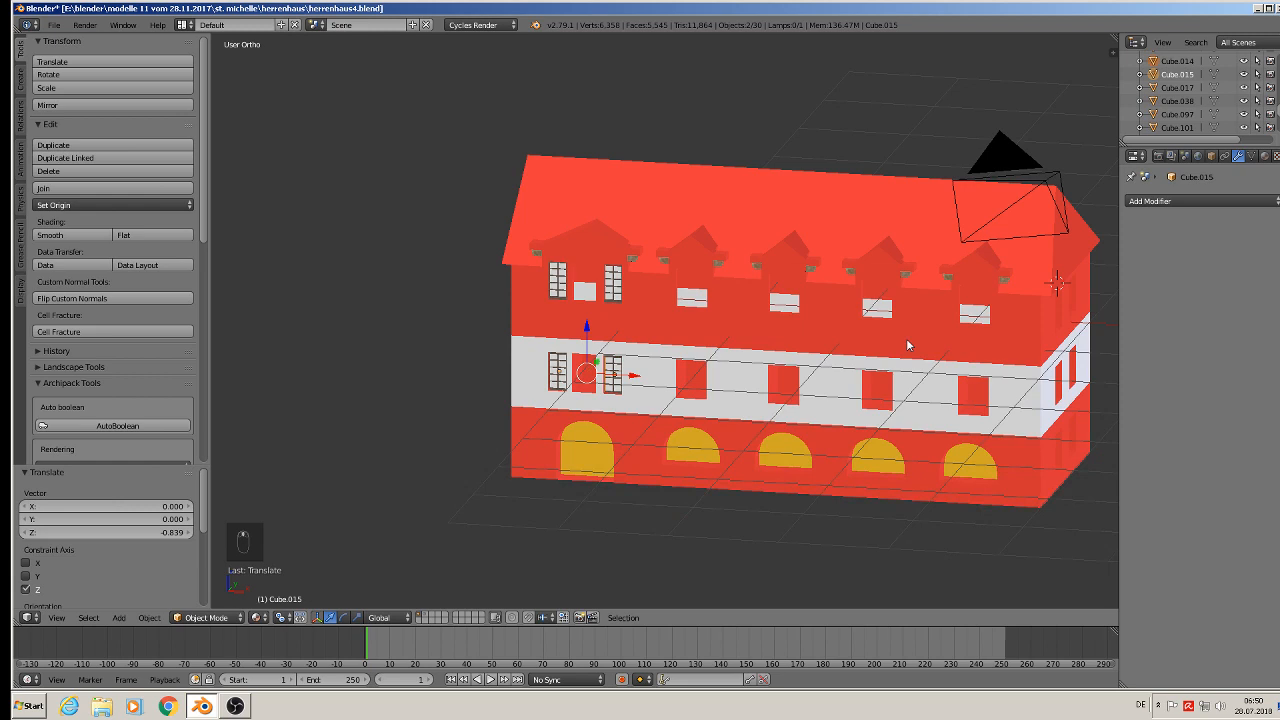
# - Select a window frame model from the library beside the house and duplicate it in place
pyautogui.keyDown('shift'); pyautogui.moveTo(908, 345); pyautogui.dragTo(558, 375, button='middle'); pyautogui.keyUp('shift')
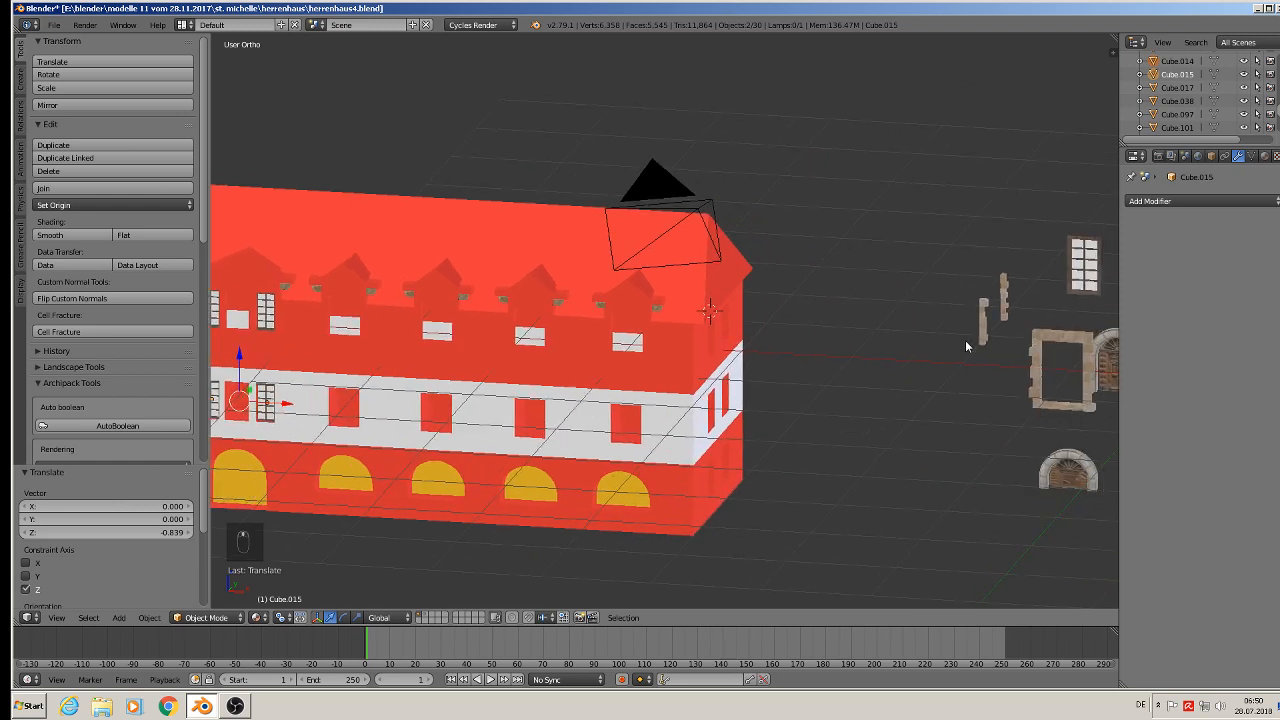
pyautogui.scroll(-3, 988, 344)
pyautogui.rightClick(1094, 299)
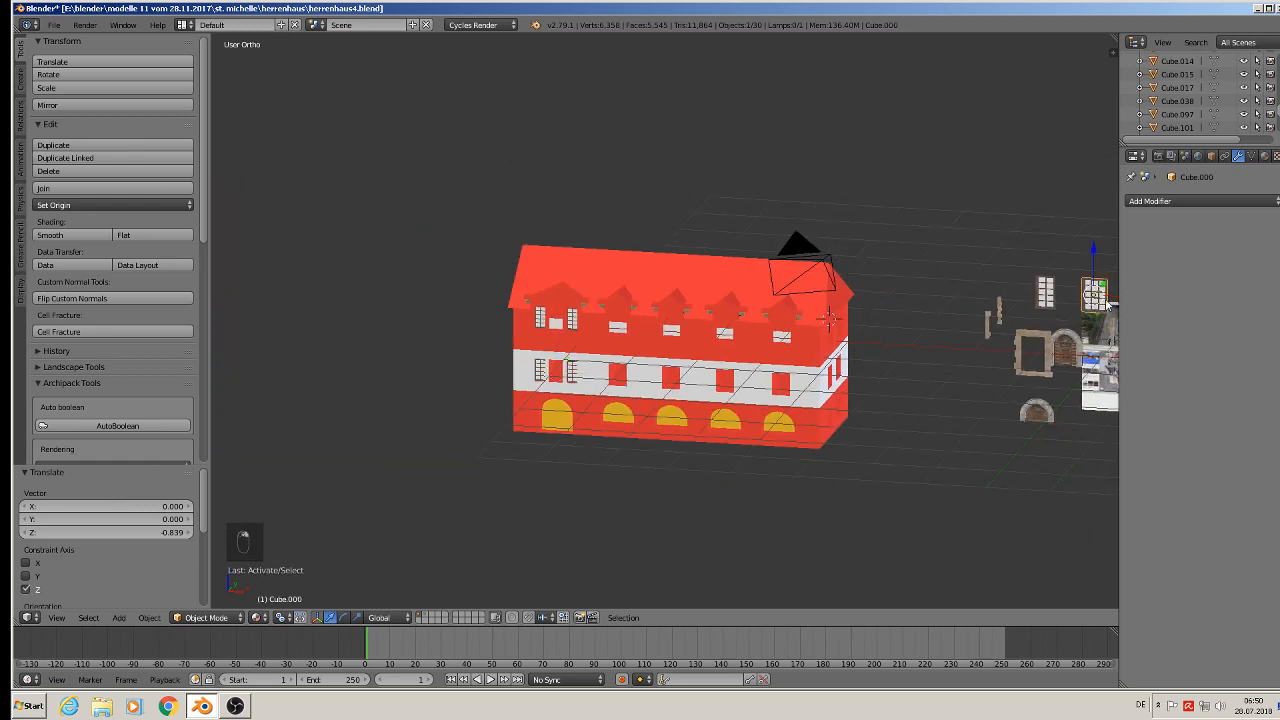
pyautogui.hotkey('shift', 'd')
pyautogui.rightClick(1107, 305)
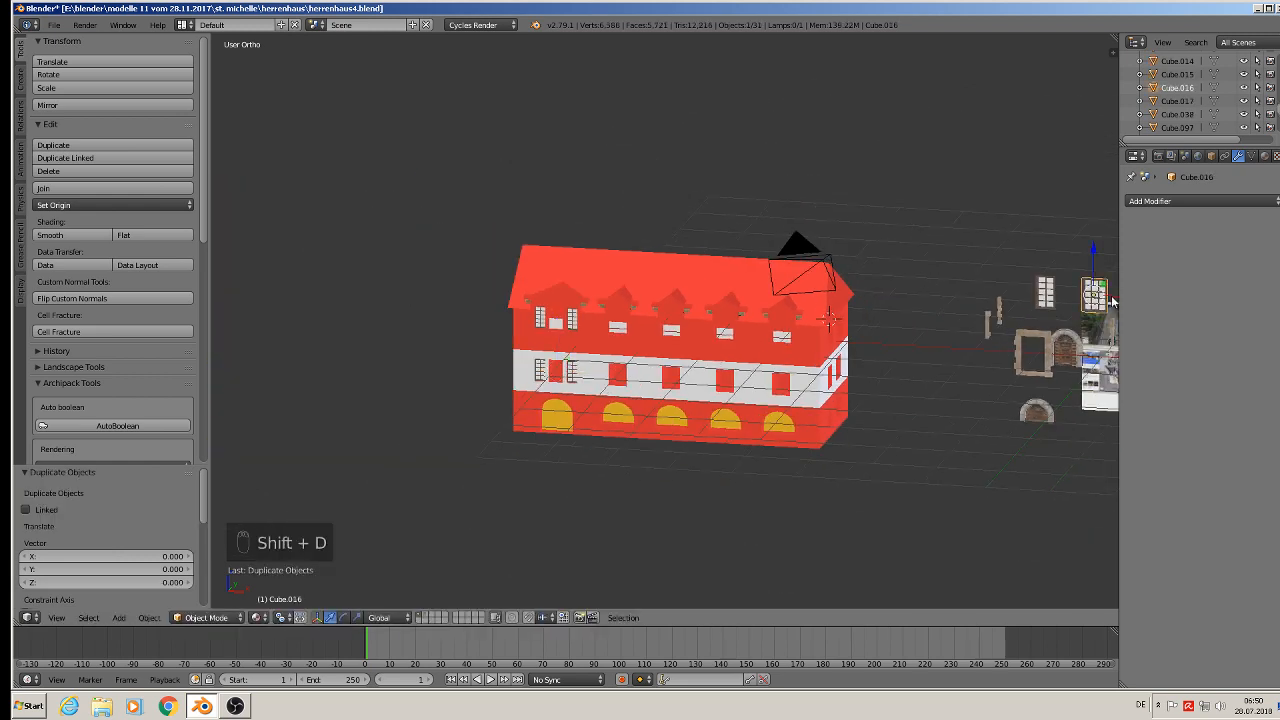
# - Move the duplicated frame to the upper-left dormer: -7.896 along X, -1.089 along Y and -0.523 along Z
pyautogui.press('g')
pyautogui.press('x')
pyautogui.click(637, 312)
pyautogui.moveTo(637, 312); pyautogui.dragTo(608, 268, button='middle')
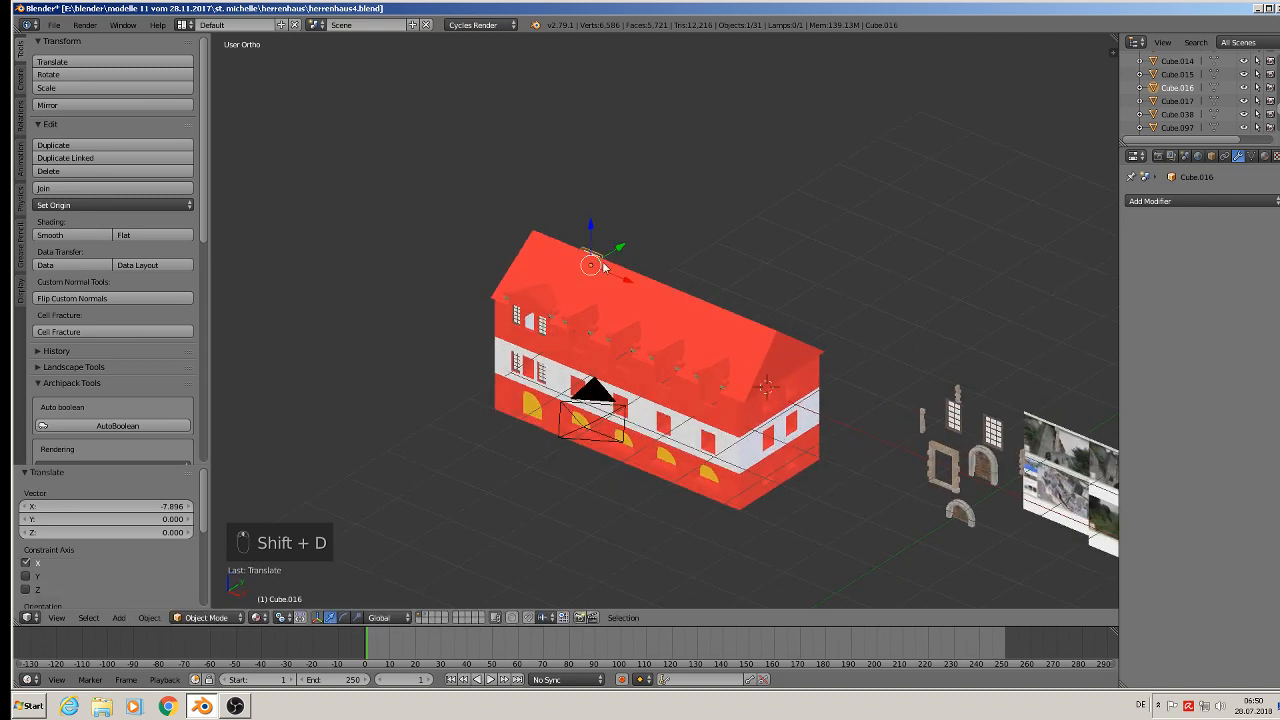
pyautogui.click(571, 289)
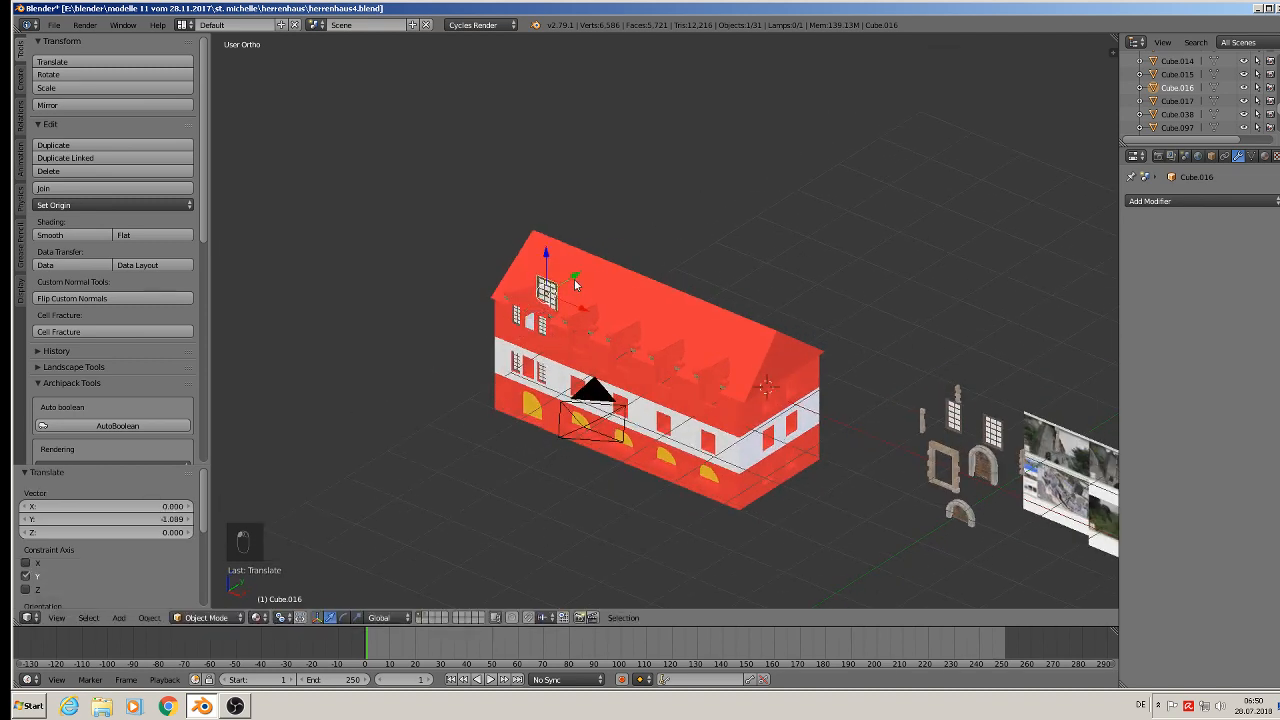
pyautogui.press('g')
pyautogui.press('z')
pyautogui.click(544, 283)
# - Shift the frame 0.272 along X into the dormer's middle opening and scale it to 0.509
pyautogui.scroll(5, 556, 320)
pyautogui.scroll(3, 561, 338)
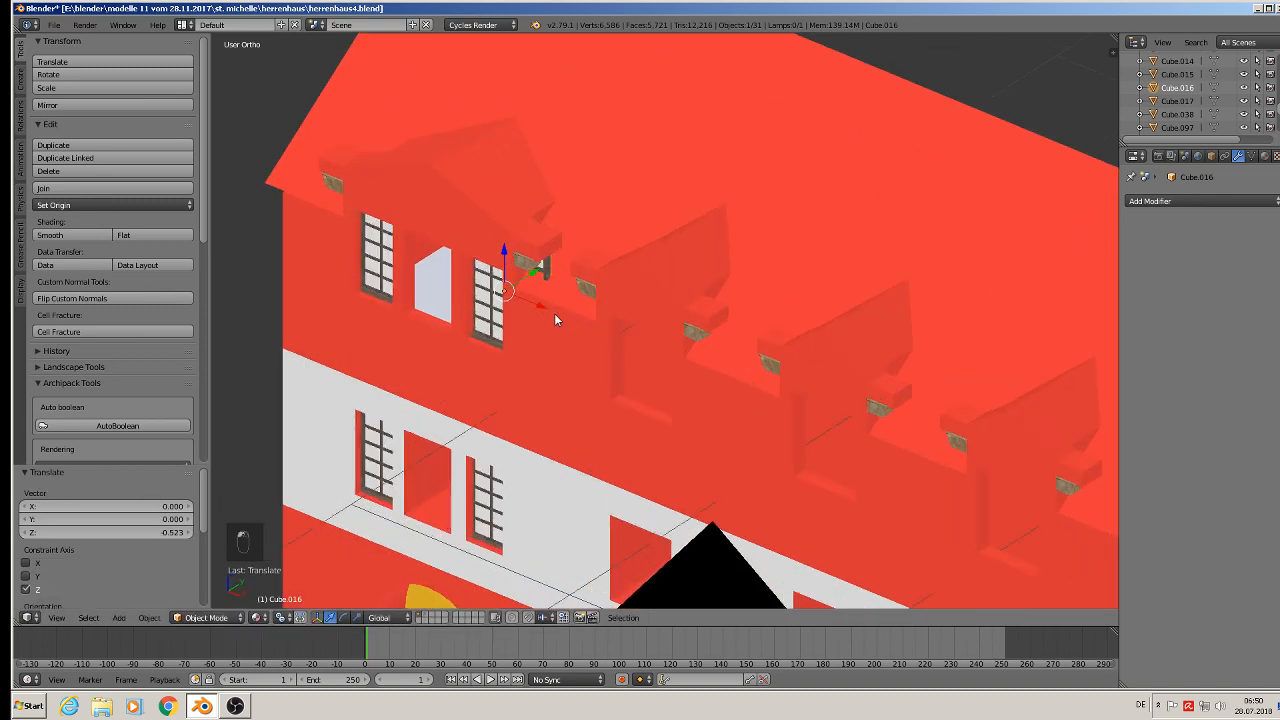
pyautogui.press('g')
pyautogui.press('z')
pyautogui.click(479, 305)
pyautogui.scroll(8, 551, 297)
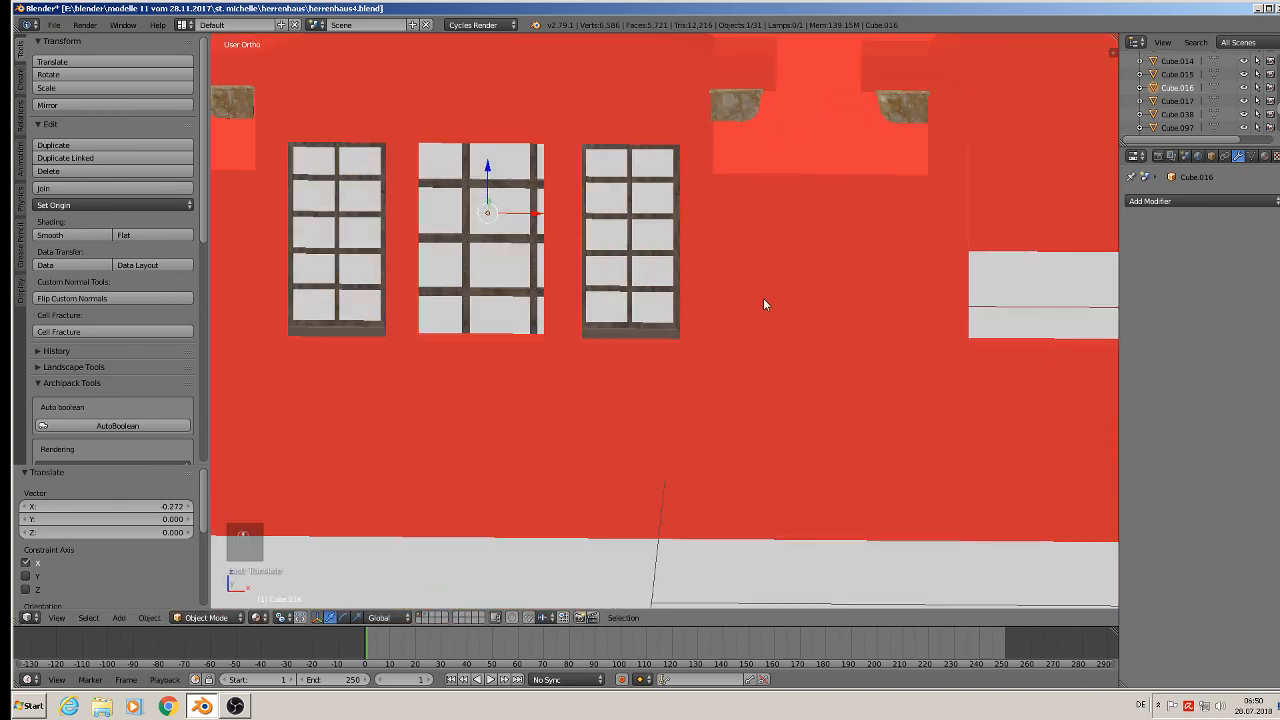
pyautogui.press('s')
pyautogui.click(610, 301)
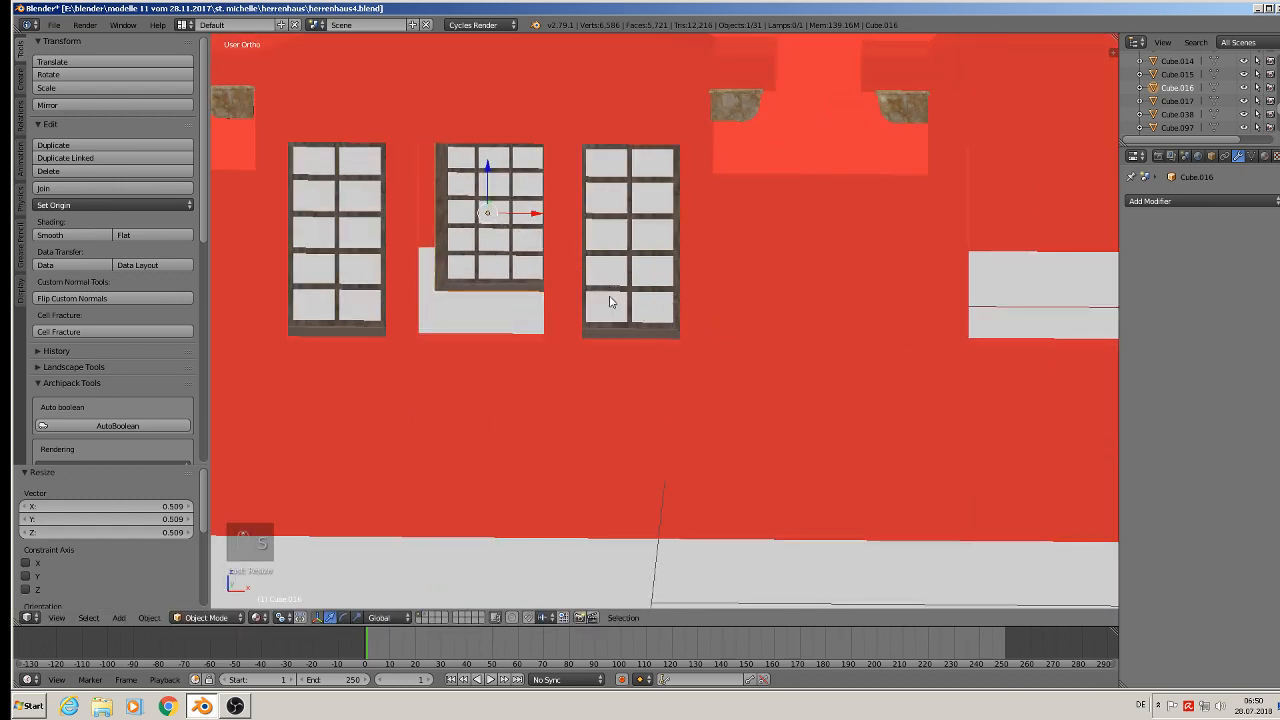
# - Lower the frame 0.066 along Z, nudge it along X and scale it to 1.107 to fill the opening
pyautogui.press('g')
pyautogui.press('z')
pyautogui.click(490, 215)
pyautogui.press('g')
pyautogui.press('x')
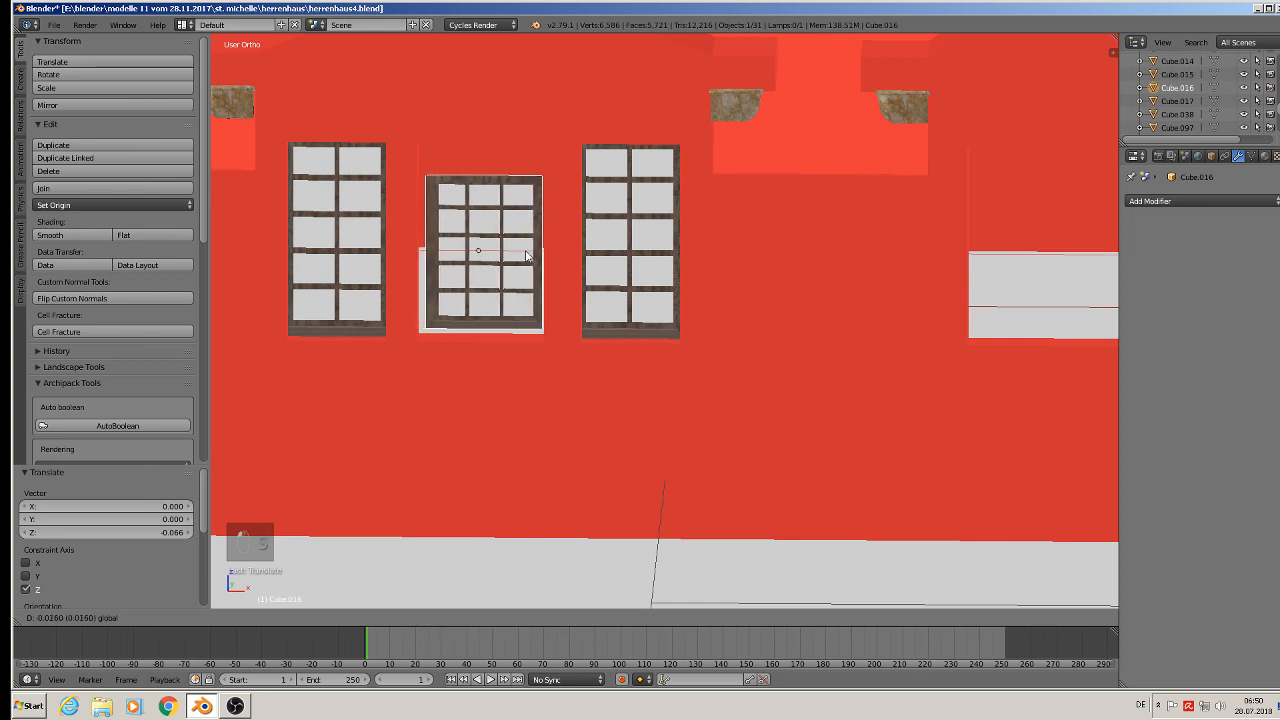
pyautogui.click(536, 262)
pyautogui.press('s')
pyautogui.click(628, 311)
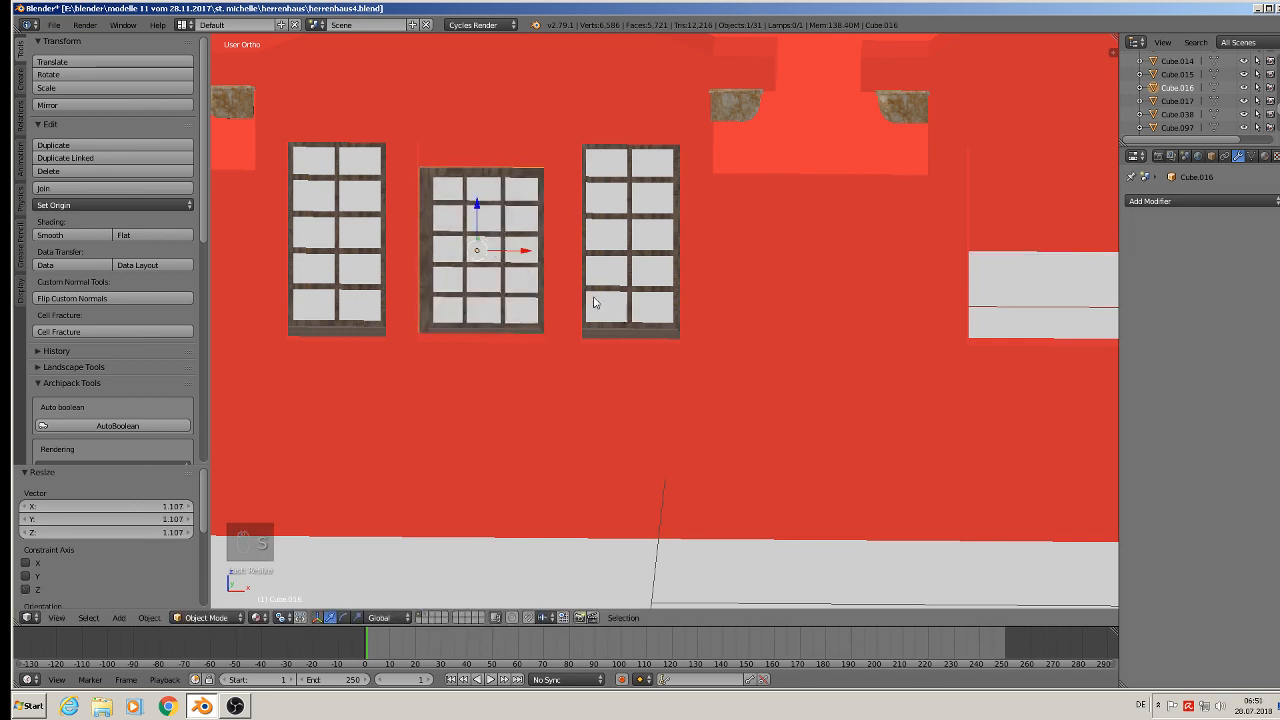
# - Nudge the frame -0.006 along X and 0.022 along Z, then scale it 1.155 along Z
pyautogui.press('g')
pyautogui.press('x')
pyautogui.click(513, 251)
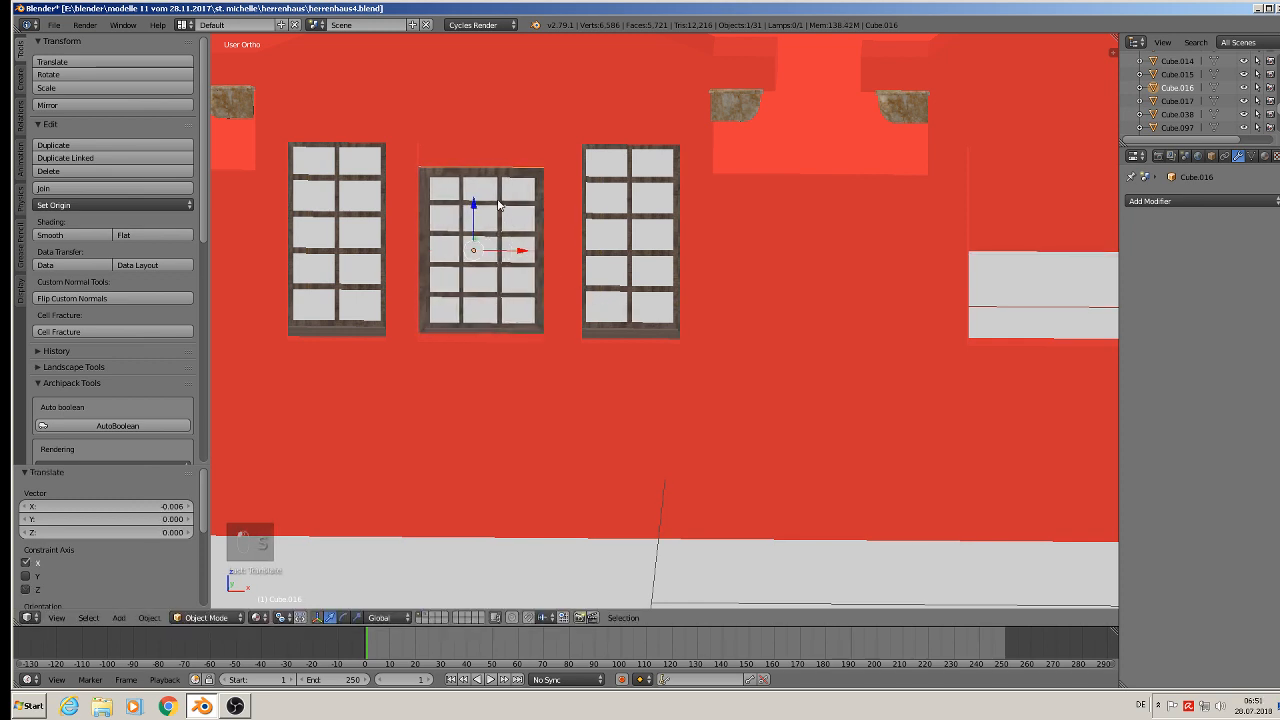
pyautogui.moveTo(480, 218); pyautogui.dragTo(480, 206)
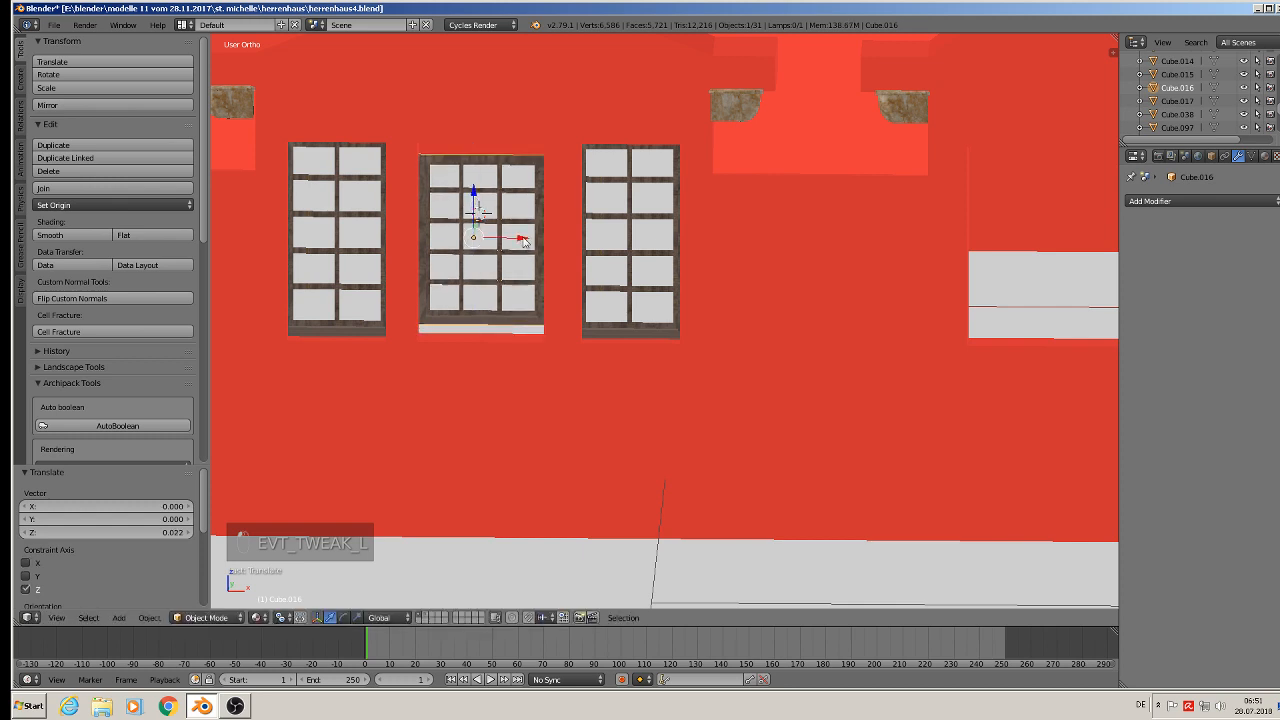
pyautogui.press('s')
pyautogui.press('z')
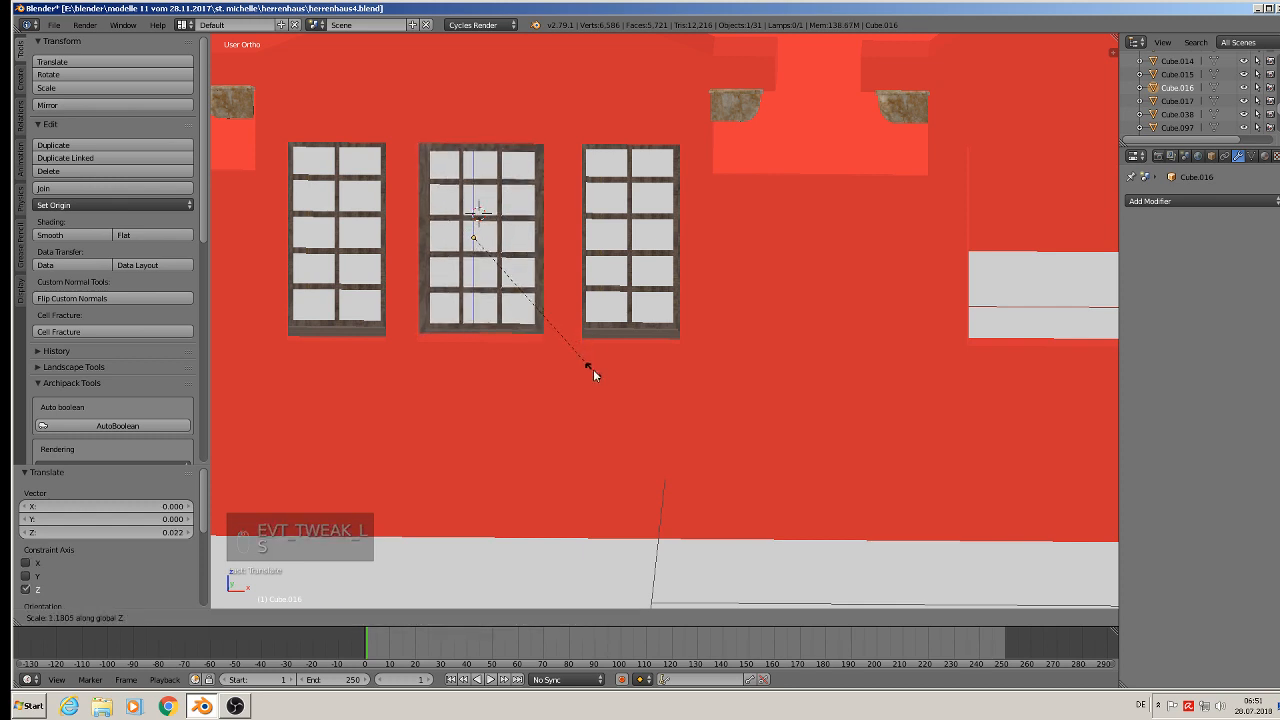
pyautogui.click(591, 366)
# - Push the dormer frame -0.033 along Y into the wall
pyautogui.scroll(-4, 590, 363)
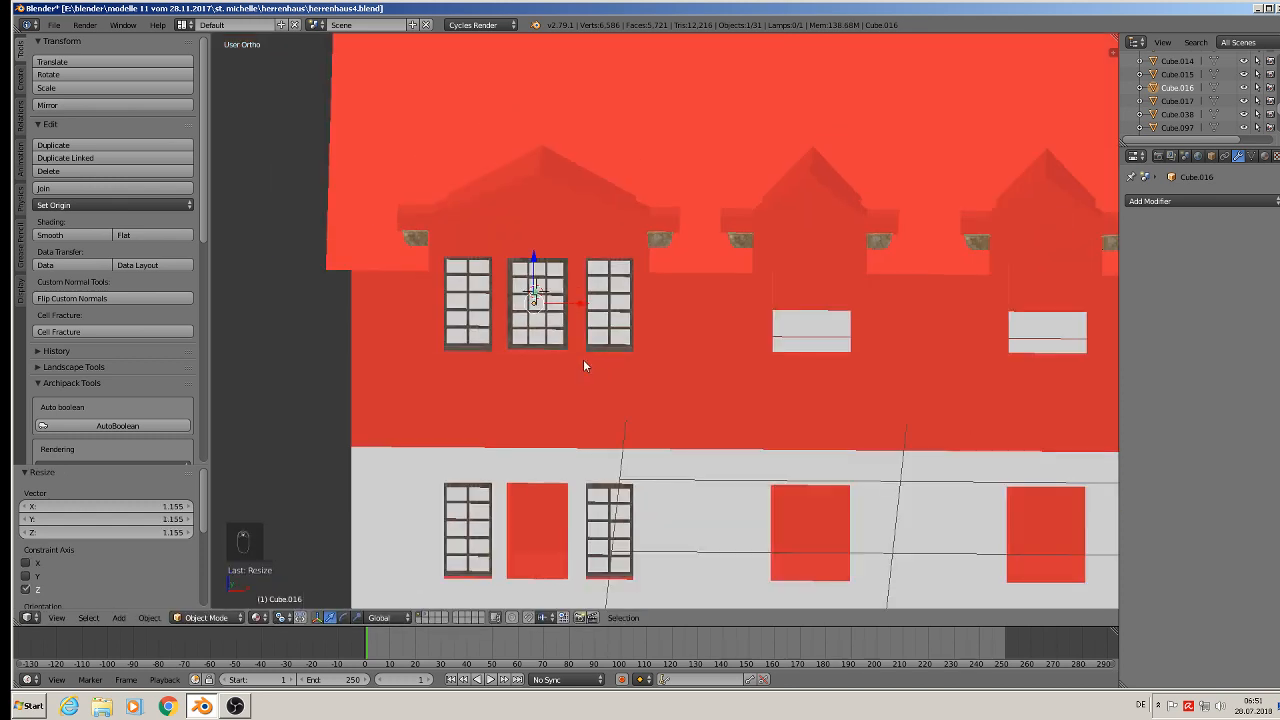
pyautogui.moveTo(583, 359); pyautogui.dragTo(534, 376, button='middle')
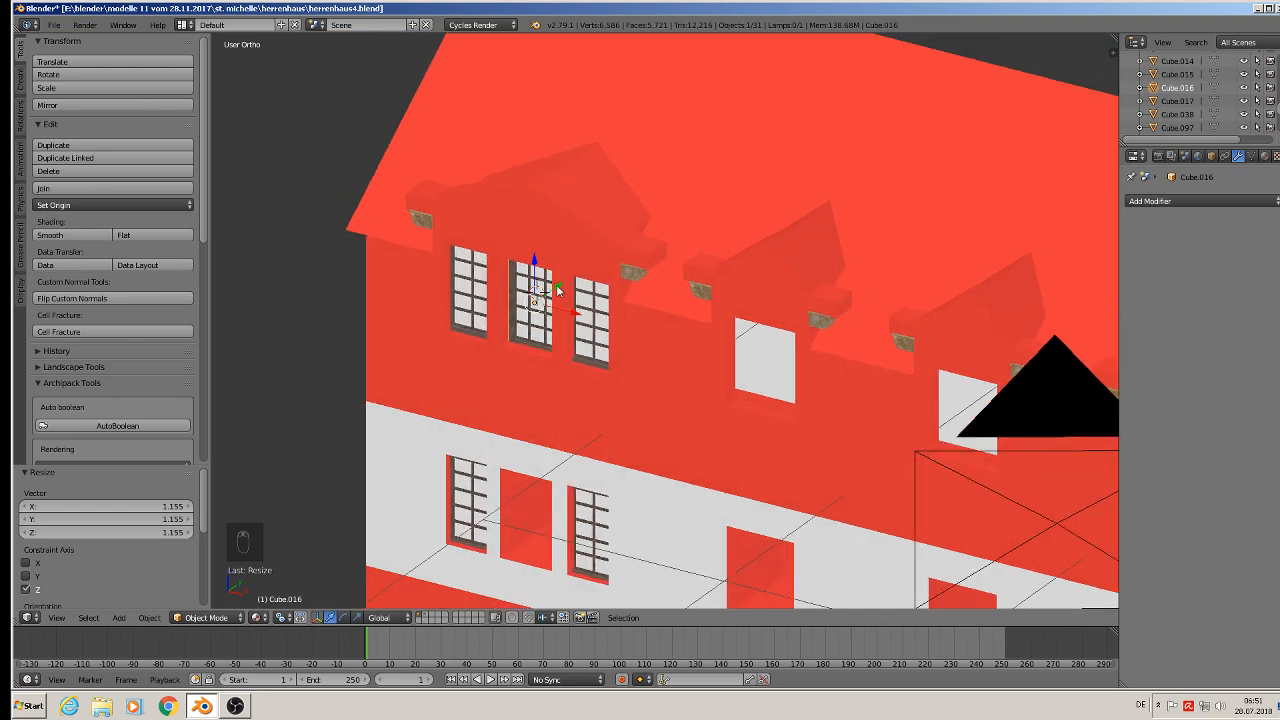
pyautogui.press('g')
pyautogui.press('y')
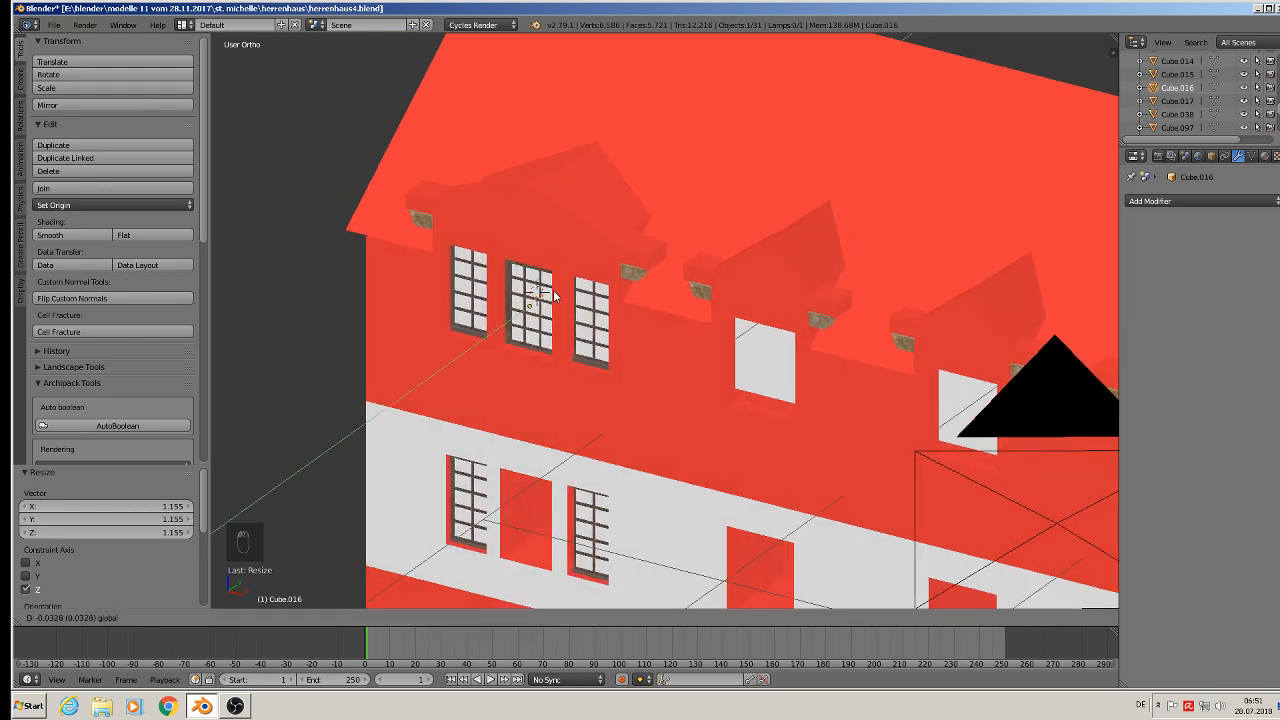
pyautogui.click(553, 296)
# - Duplicate the dormer frame and move the copy -0.824 along Z into the middle storey opening below
pyautogui.moveTo(585, 350); pyautogui.dragTo(614, 336, button='middle')
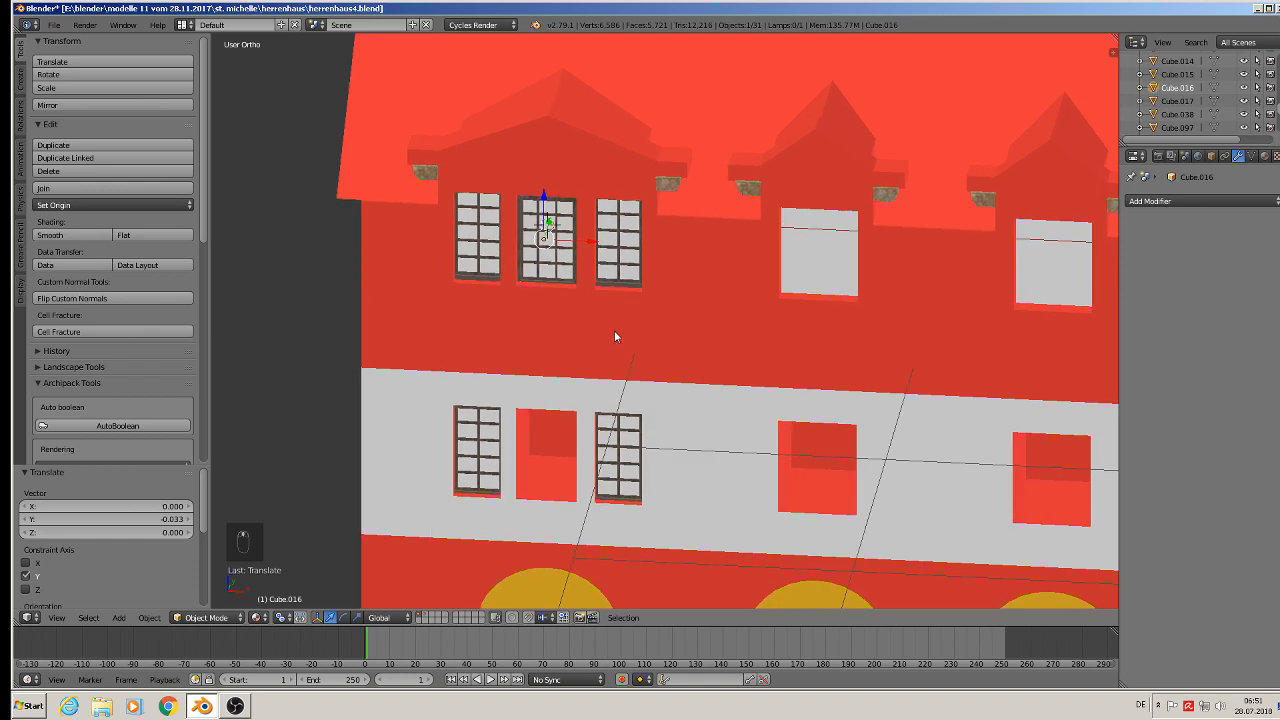
pyautogui.hotkey('shift', 'd')
pyautogui.press('z')
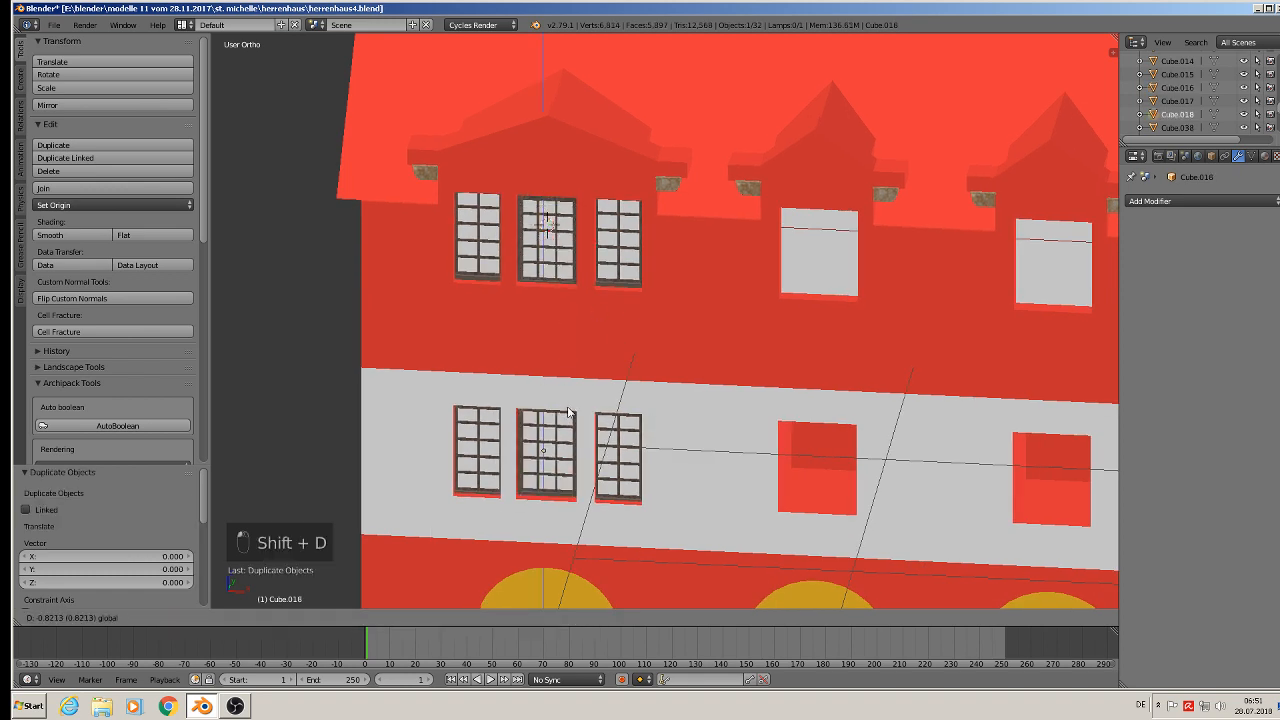
pyautogui.click(568, 412)
# - Duplicate the upper dormer frame and move the copy 0.882 along X into the next dormer opening
pyautogui.scroll(-3, 567, 408)
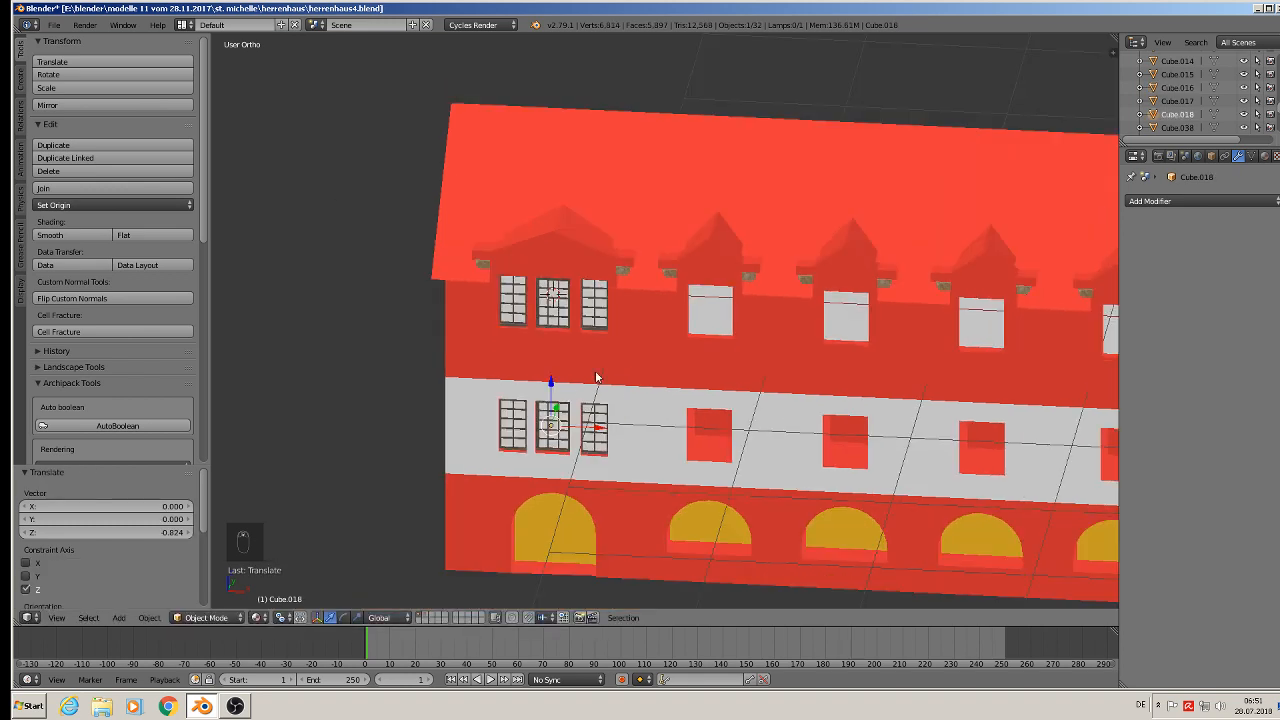
pyautogui.keyDown('shift'); pyautogui.moveTo(674, 346); pyautogui.dragTo(558, 350, button='middle'); pyautogui.keyUp('shift')
pyautogui.scroll(3, 437, 313)
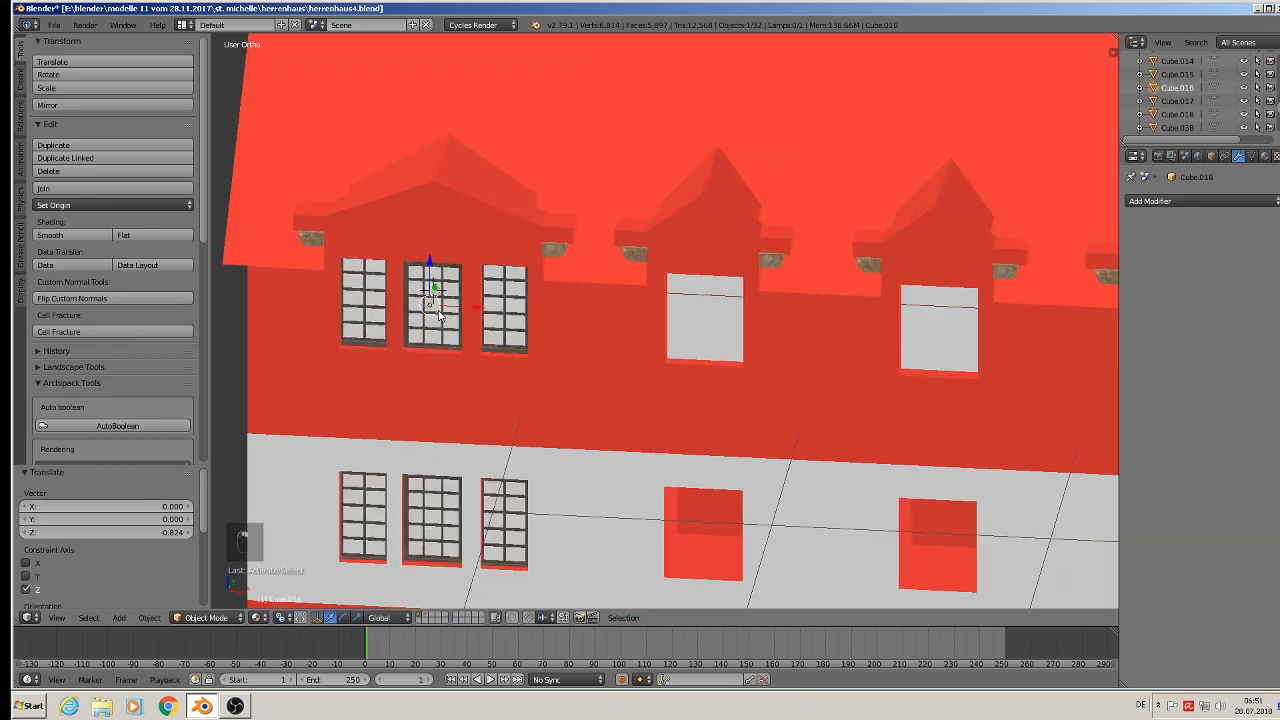
pyautogui.hotkey('shift', 'd')
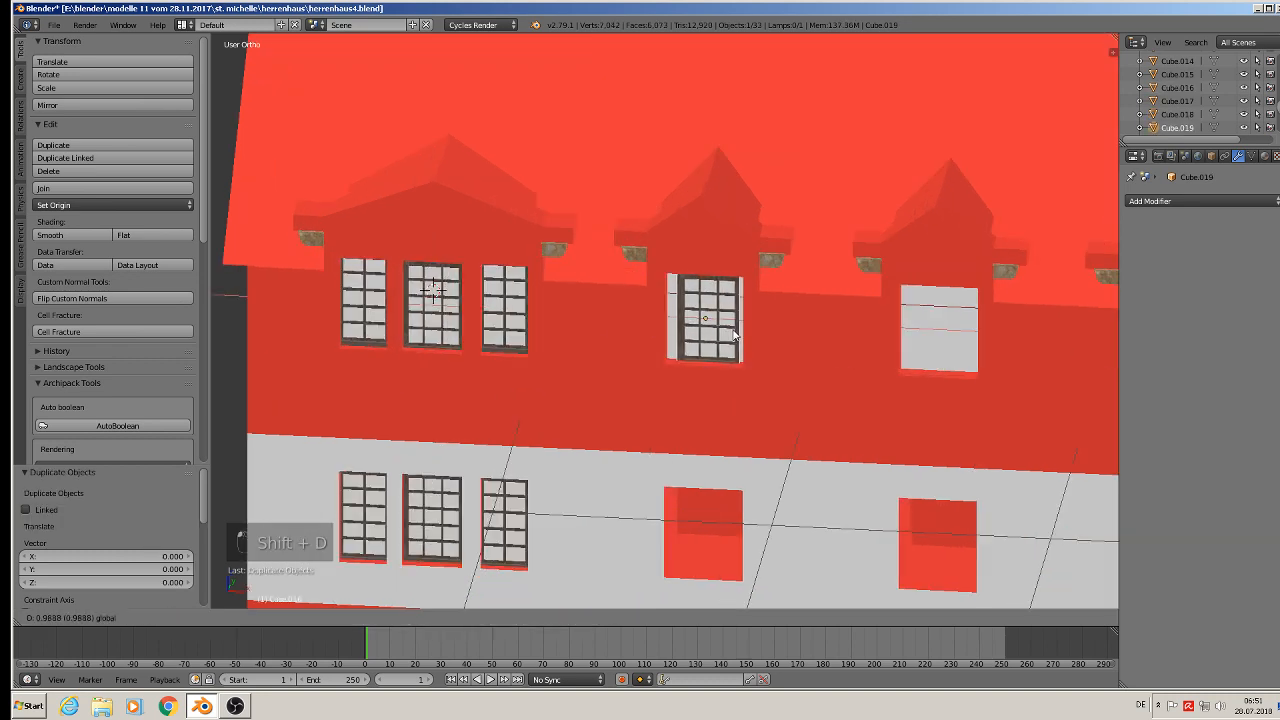
pyautogui.press('x')
pyautogui.click(728, 315)
# - Examine the reference photos of the building's windows and dormers
pyautogui.scroll(-3, 783, 346)
pyautogui.keyDown('shift'); pyautogui.moveTo(893, 350); pyautogui.dragTo(315, 262, button='middle'); pyautogui.keyUp('shift')
pyautogui.scroll(-3, 310, 260)
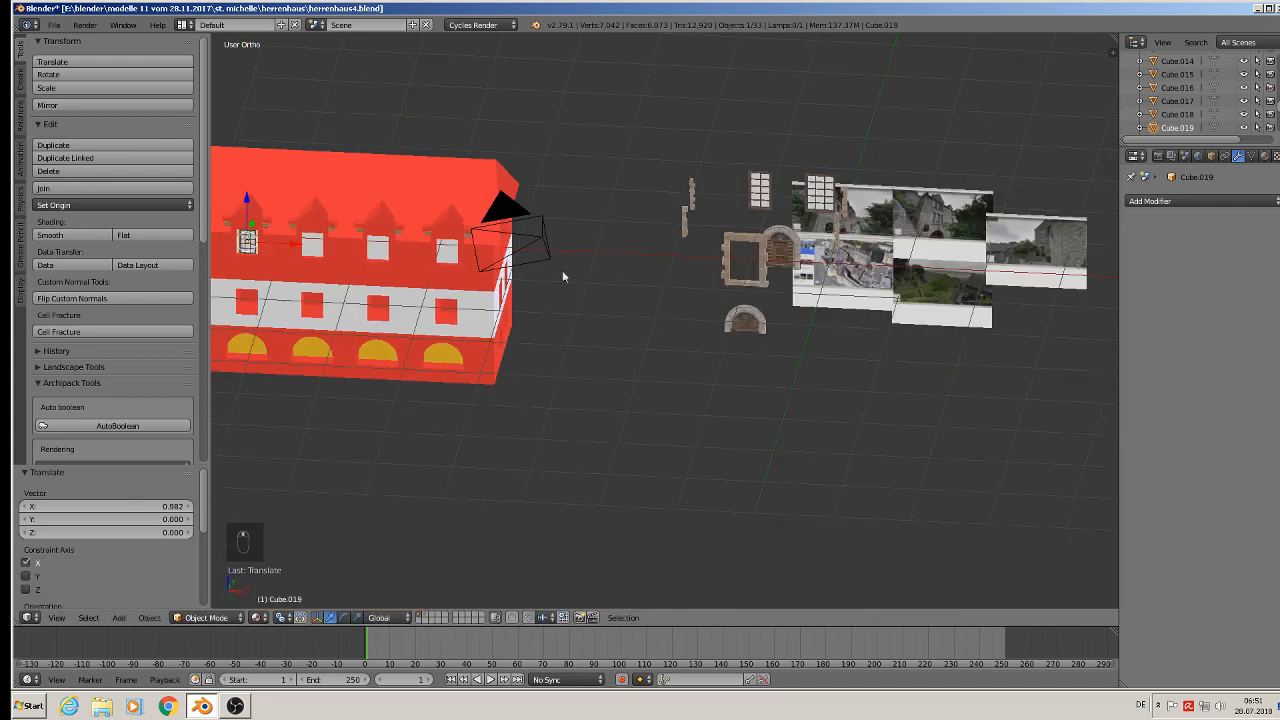
pyautogui.scroll(3, 734, 247)
pyautogui.scroll(5, 940, 240)
pyautogui.scroll(2, 1073, 250)
pyautogui.scroll(3, 917, 390)
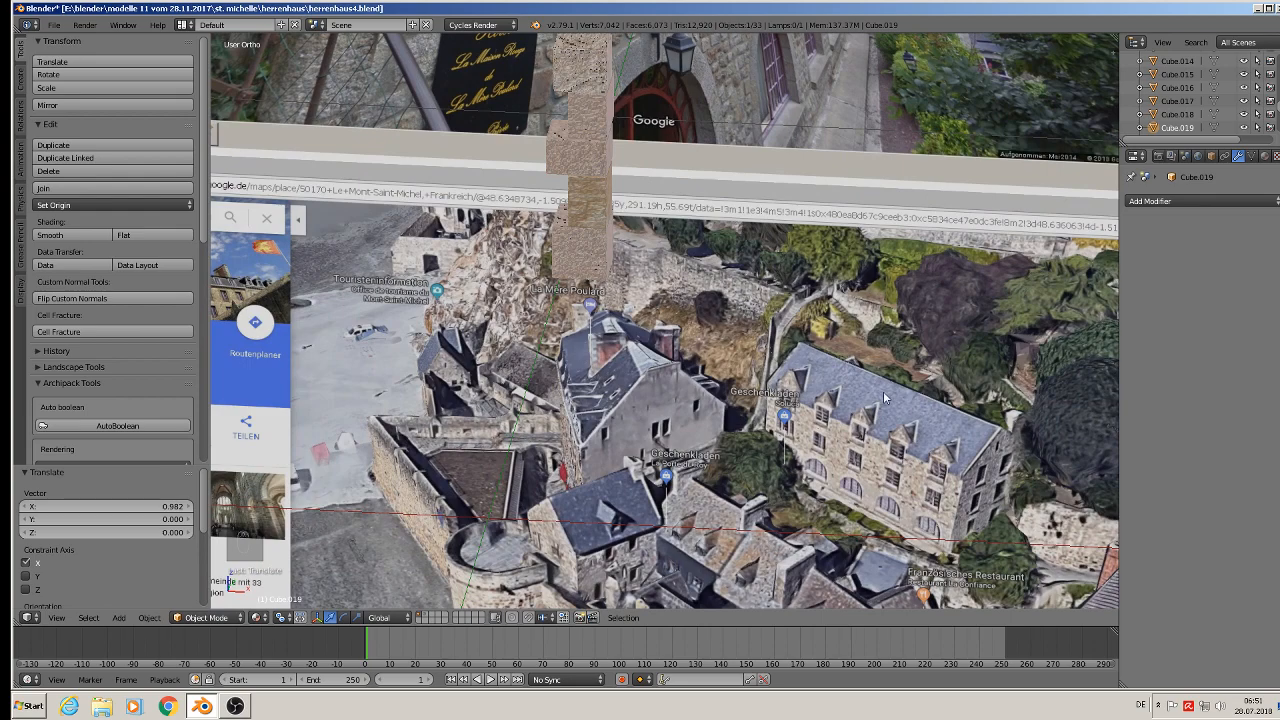
pyautogui.scroll(-3, 884, 398)
pyautogui.scroll(-4, 805, 150)
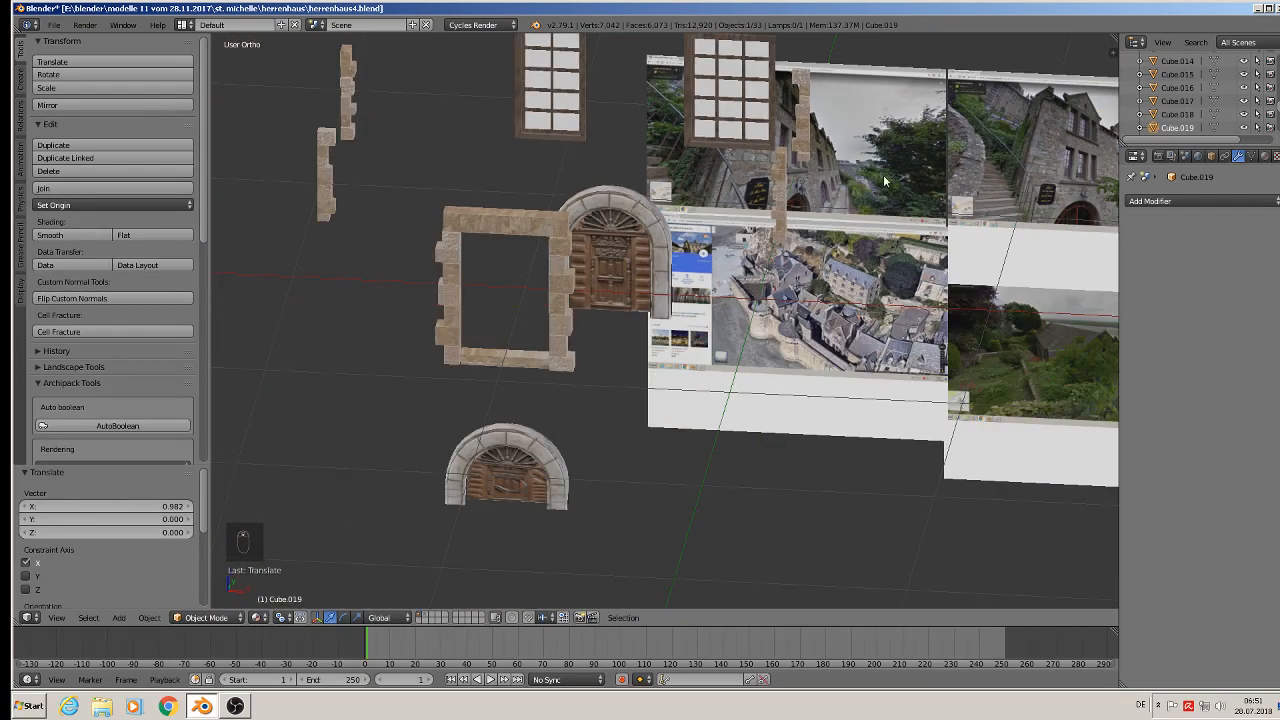
pyautogui.scroll(6, 860, 190)
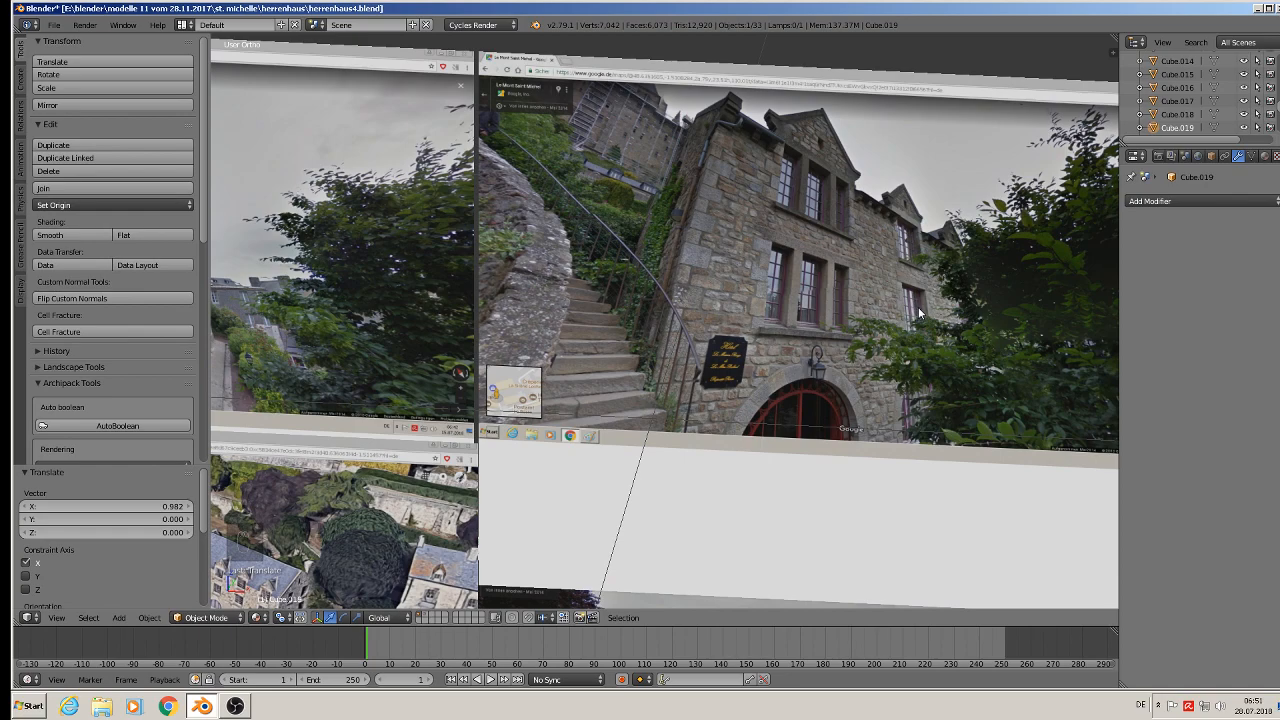
pyautogui.scroll(5, 919, 313)
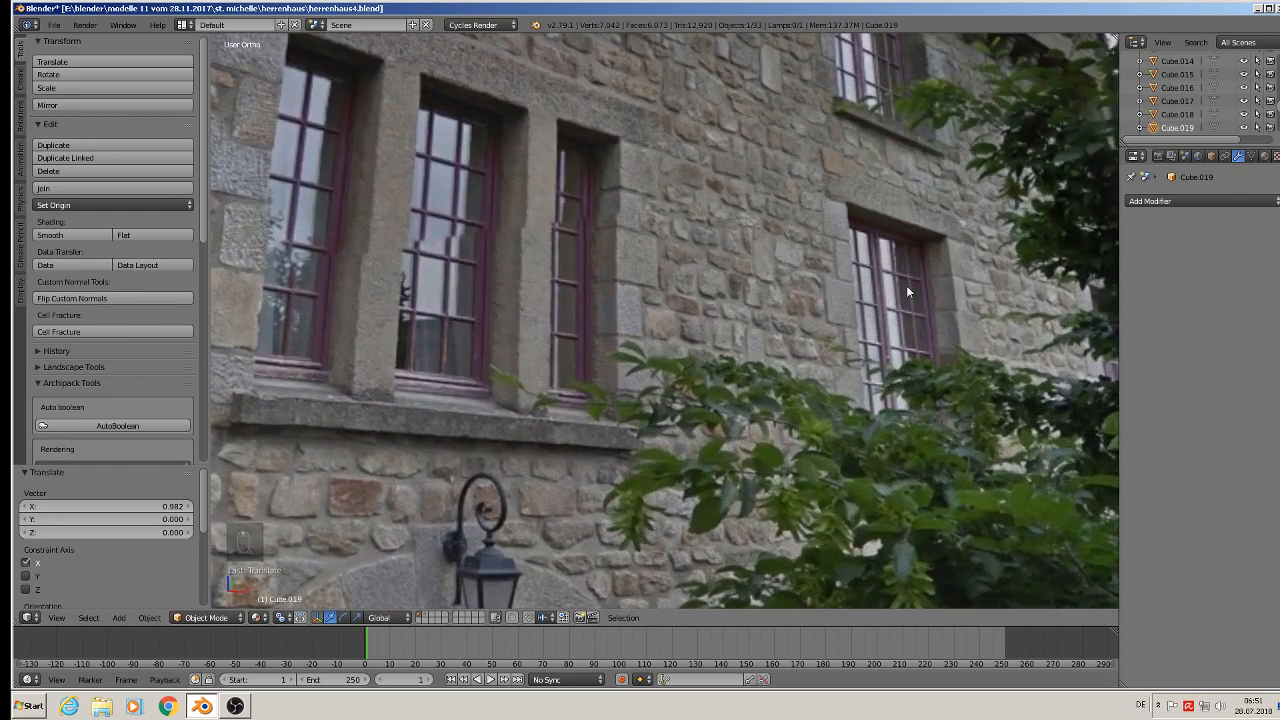
pyautogui.scroll(-8, 859, 291)
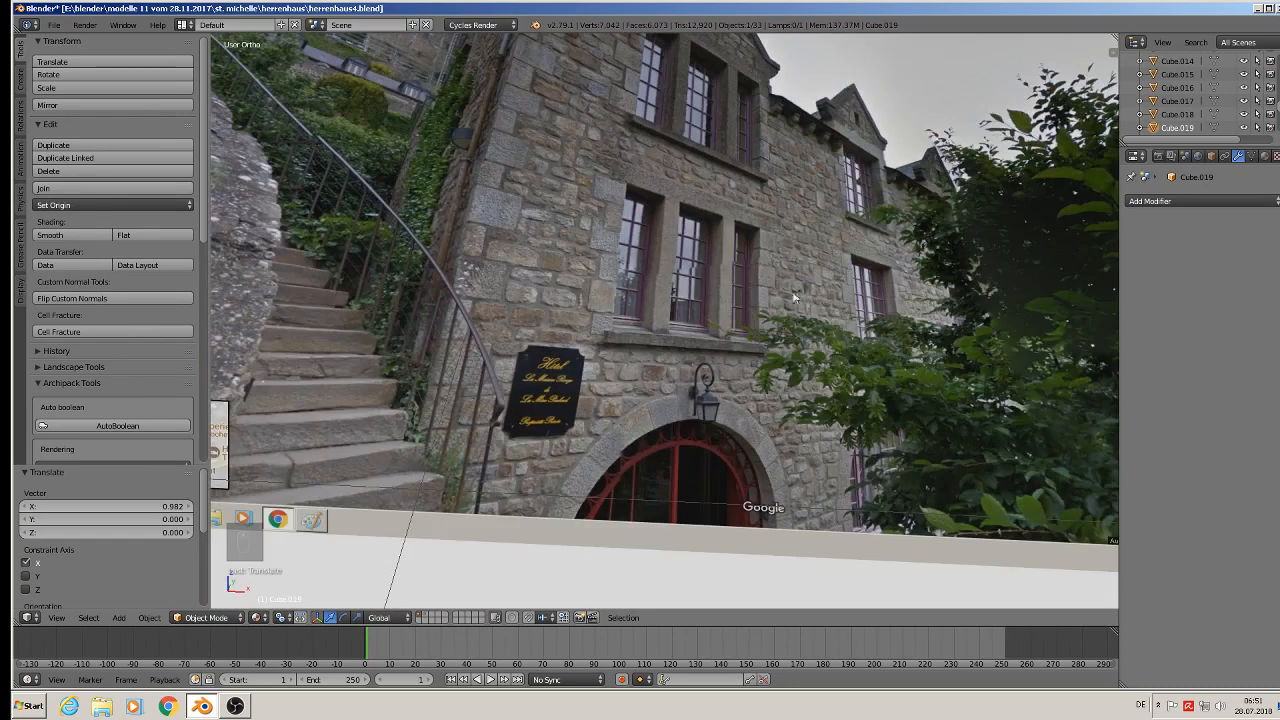
pyautogui.scroll(-4, 1013, 271)
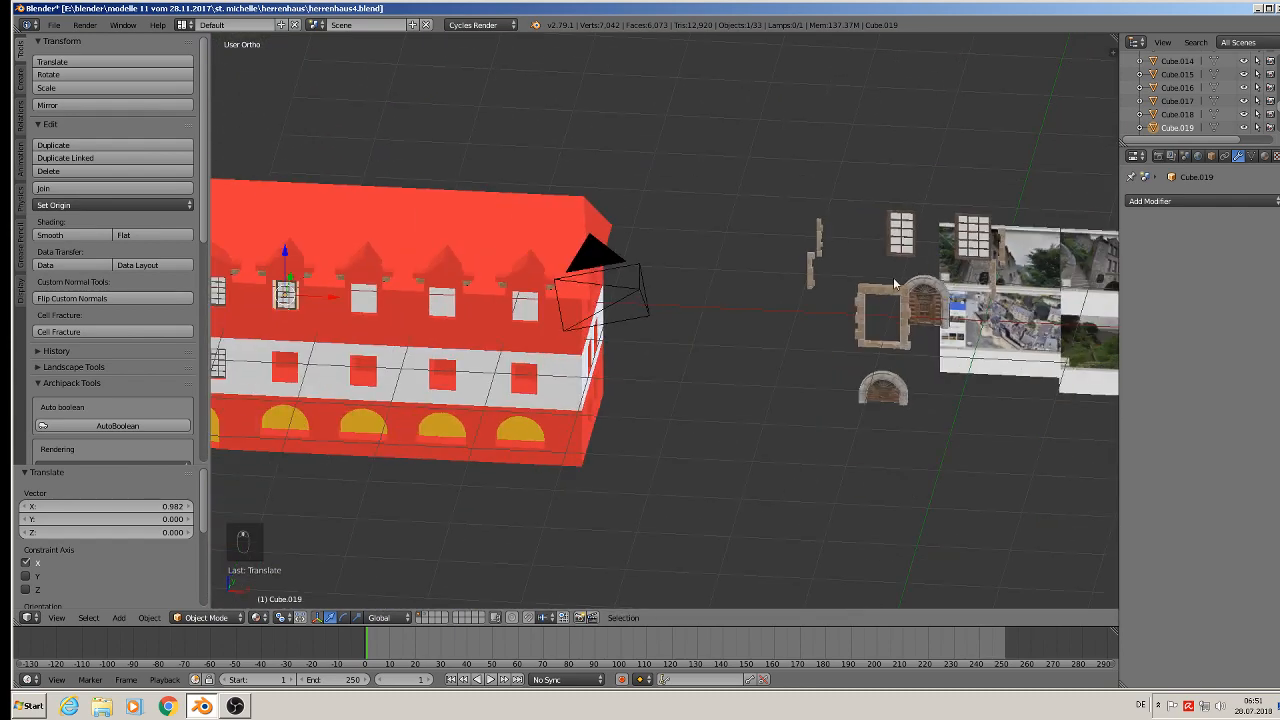
# - Narrow the copied frame along X to fit the new dormer opening
pyautogui.scroll(1, 900, 281)
pyautogui.scroll(-2, 895, 282)
pyautogui.keyDown('shift'); pyautogui.moveTo(682, 297); pyautogui.dragTo(623, 345, button='middle'); pyautogui.keyUp('shift')
pyautogui.scroll(5, 432, 316)
pyautogui.scroll(4, 872, 314)
pyautogui.scroll(3, 838, 273)
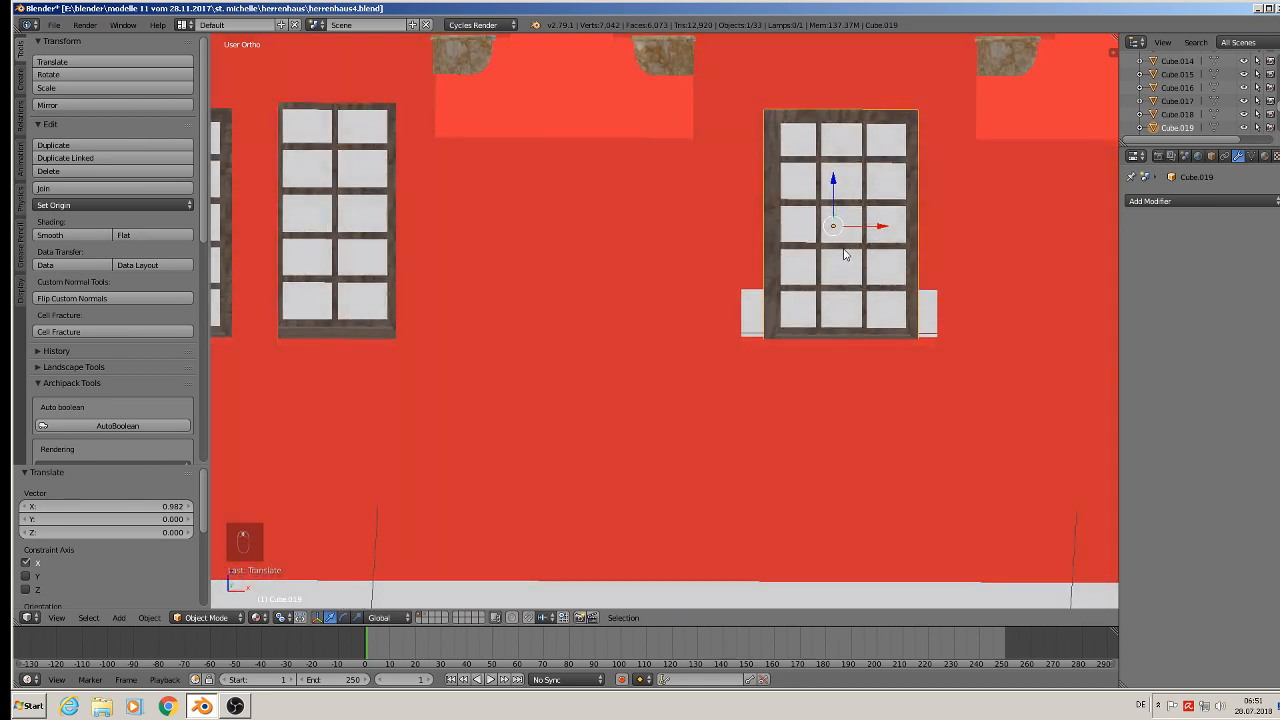
pyautogui.scroll(-1, 845, 264)
pyautogui.press('s')
pyautogui.press('x')
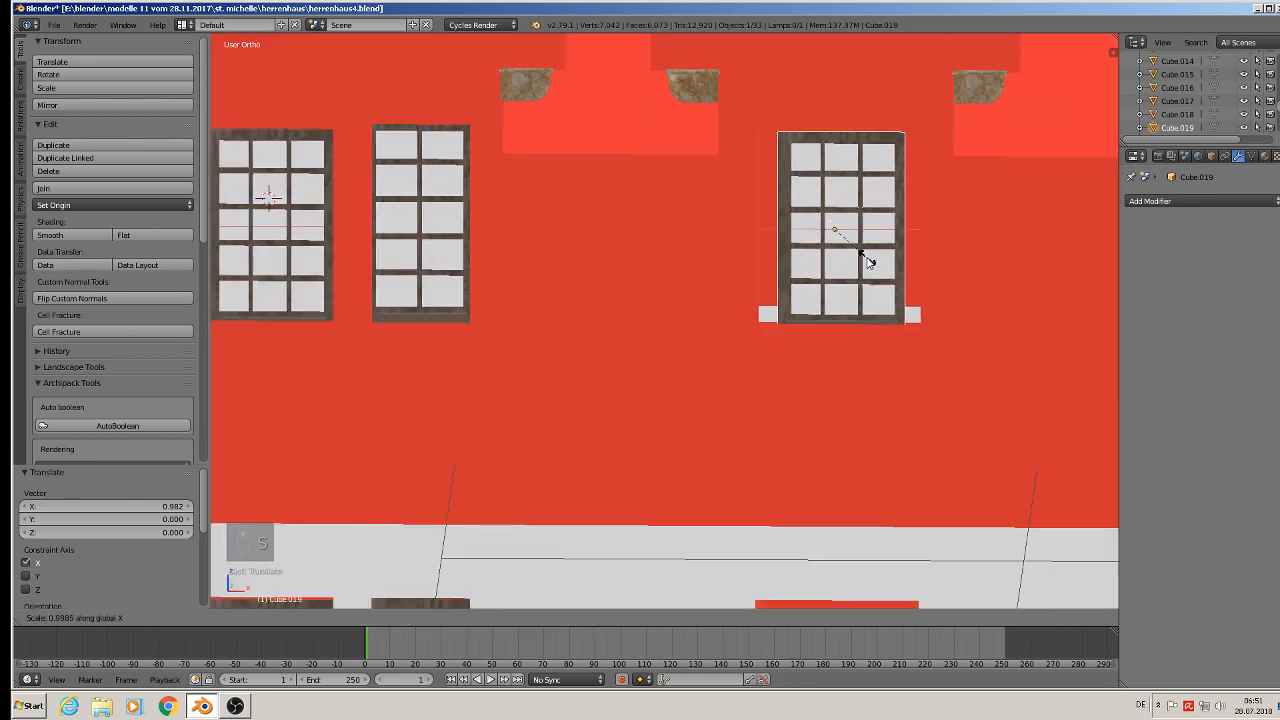
pyautogui.click(855, 255)
# - In Edit Mode, duplicate the whole frame mesh and place the copy beside it to form a double window
pyautogui.moveTo(880, 233); pyautogui.dragTo(843, 235)
pyautogui.moveTo(842, 230); pyautogui.dragTo(842, 268, button='middle')
pyautogui.press('Tab')
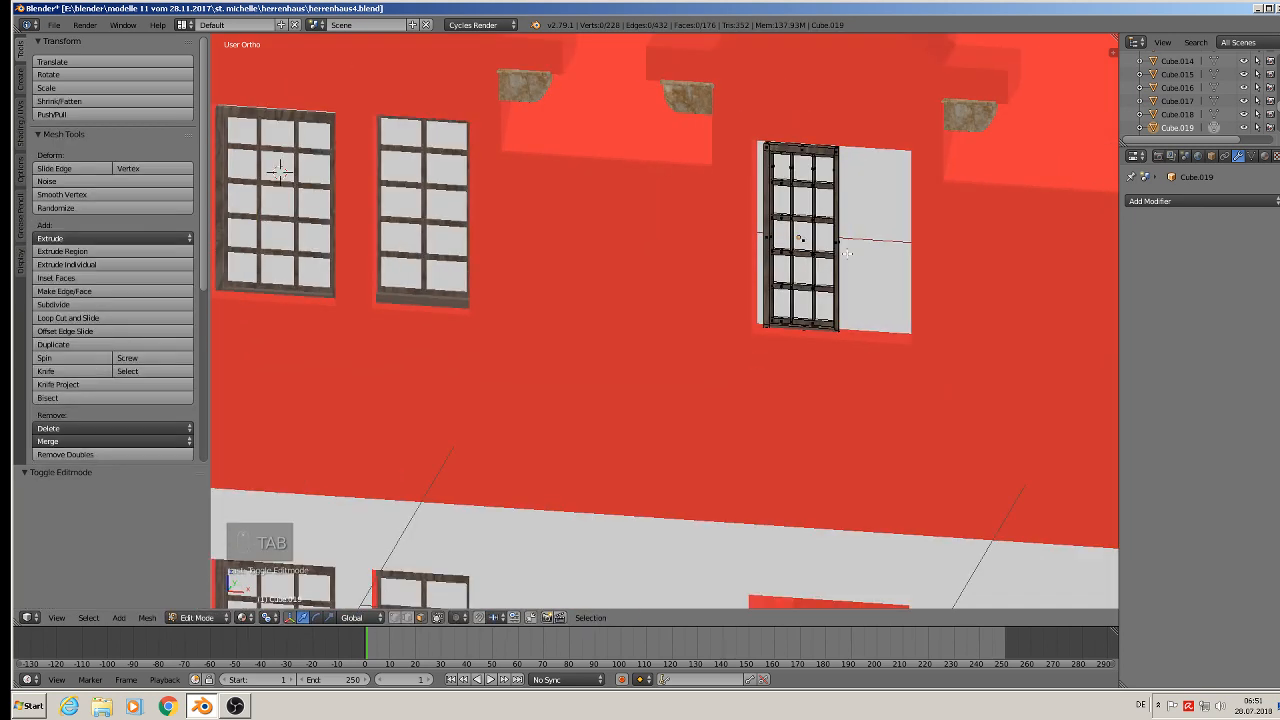
pyautogui.press('a')
pyautogui.press('a')
pyautogui.hotkey('shift', 'd')
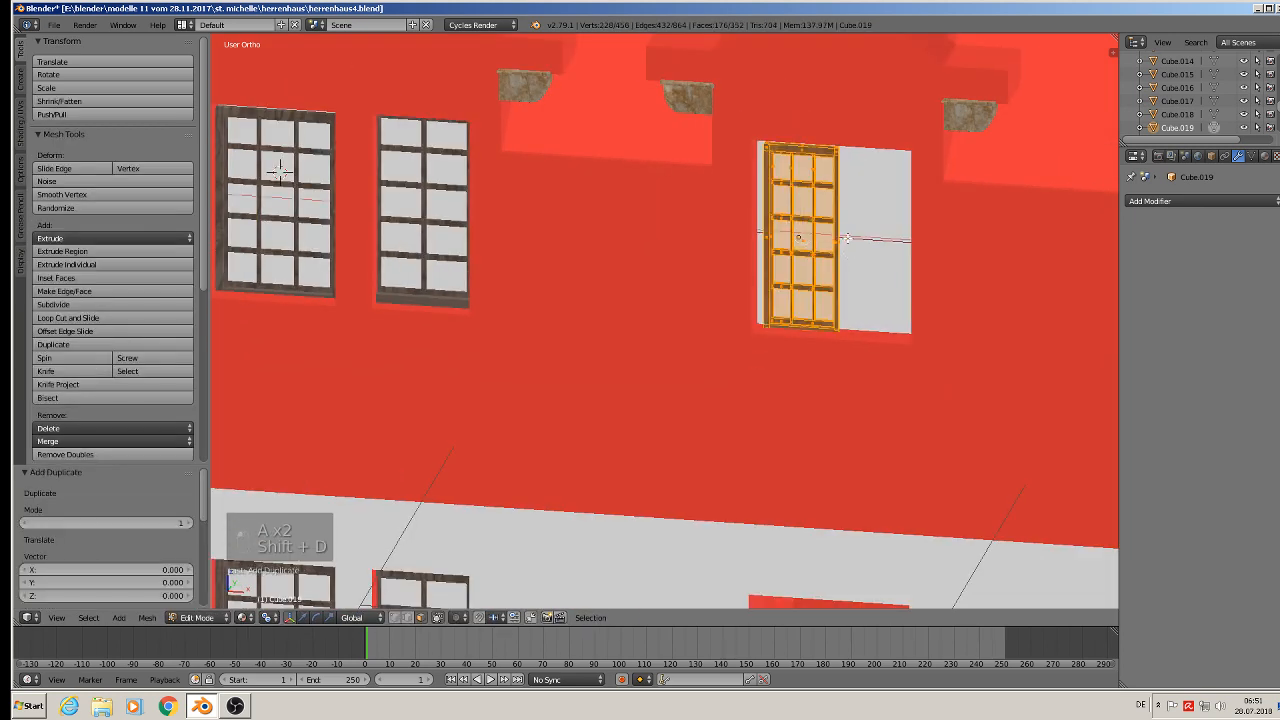
pyautogui.click(921, 251)
pyautogui.press('Tab')
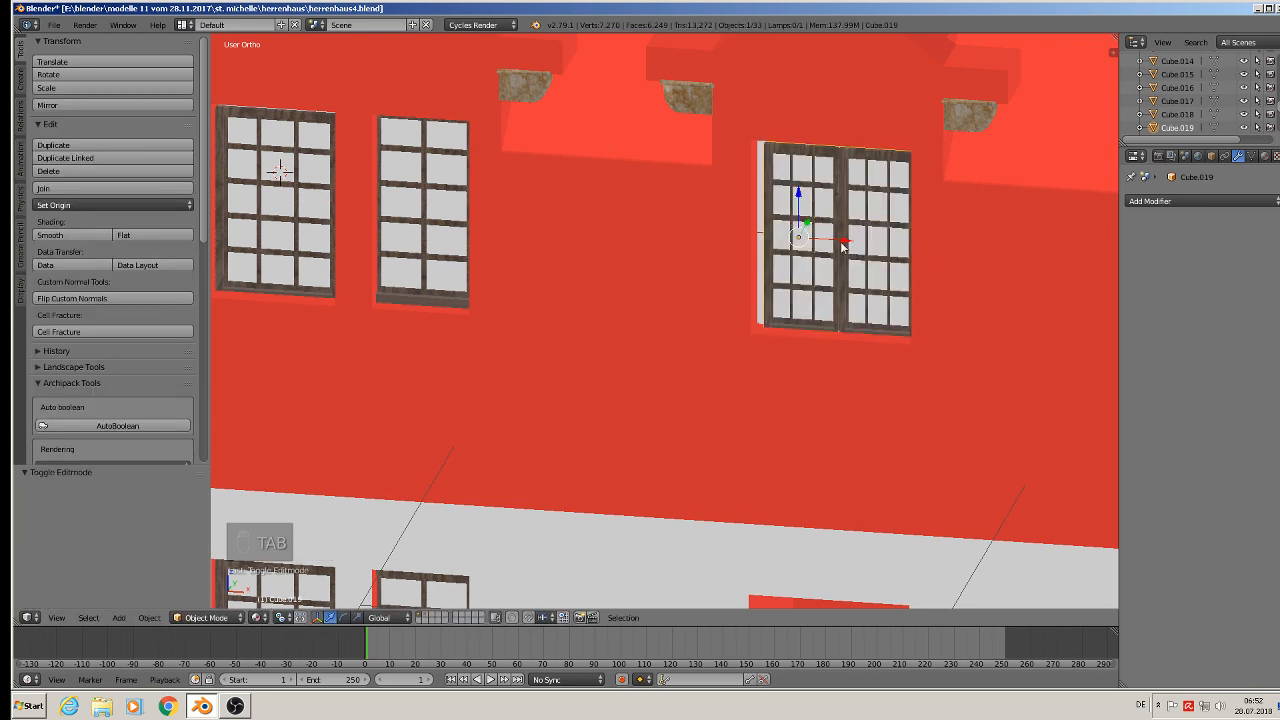
# - Scale the double window and position it inside the dormer opening, pushing it along Y into the wall
pyautogui.moveTo(843, 246); pyautogui.dragTo(835, 238)
pyautogui.moveTo(835, 238); pyautogui.dragTo(909, 343, button='middle')
pyautogui.press('s')
pyautogui.click(940, 324)
pyautogui.moveTo(794, 197); pyautogui.dragTo(793, 192)
pyautogui.moveTo(793, 192); pyautogui.dragTo(820, 248, button='middle')
pyautogui.moveTo(845, 205); pyautogui.dragTo(843, 205)
# - Duplicate the double window three times, placing a copy in each of the next dormers along the roof
pyautogui.scroll(-4, 846, 235)
pyautogui.keyDown('shift'); pyautogui.moveTo(886, 325); pyautogui.dragTo(683, 270, button='middle'); pyautogui.keyUp('shift')
pyautogui.scroll(-2, 685, 268)
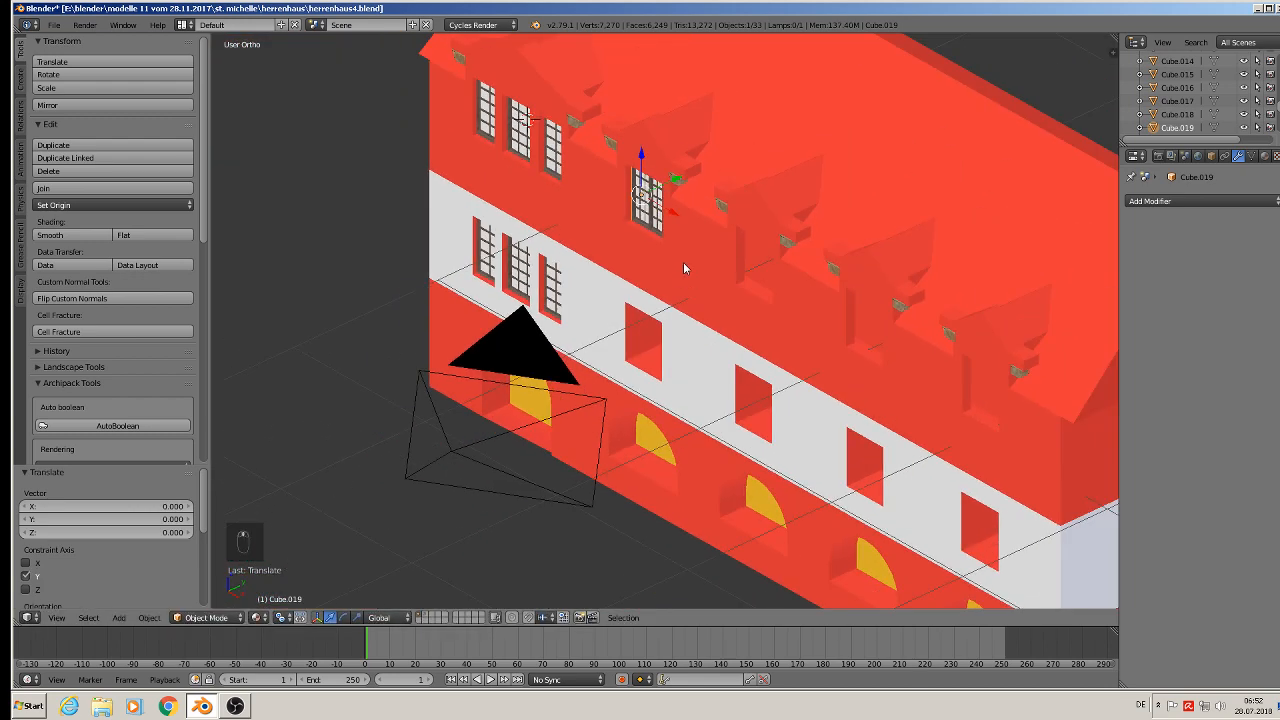
pyautogui.hotkey('shift', 'd')
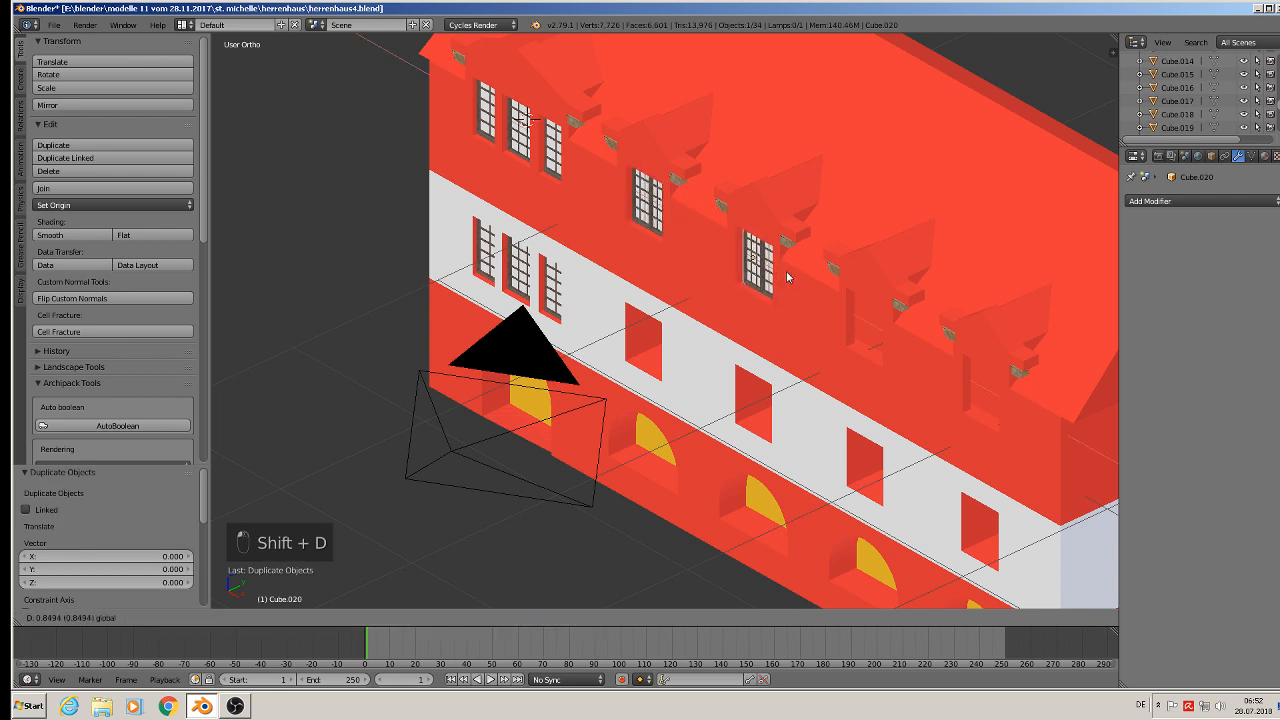
pyautogui.click(790, 278)
pyautogui.hotkey('shift', 'd')
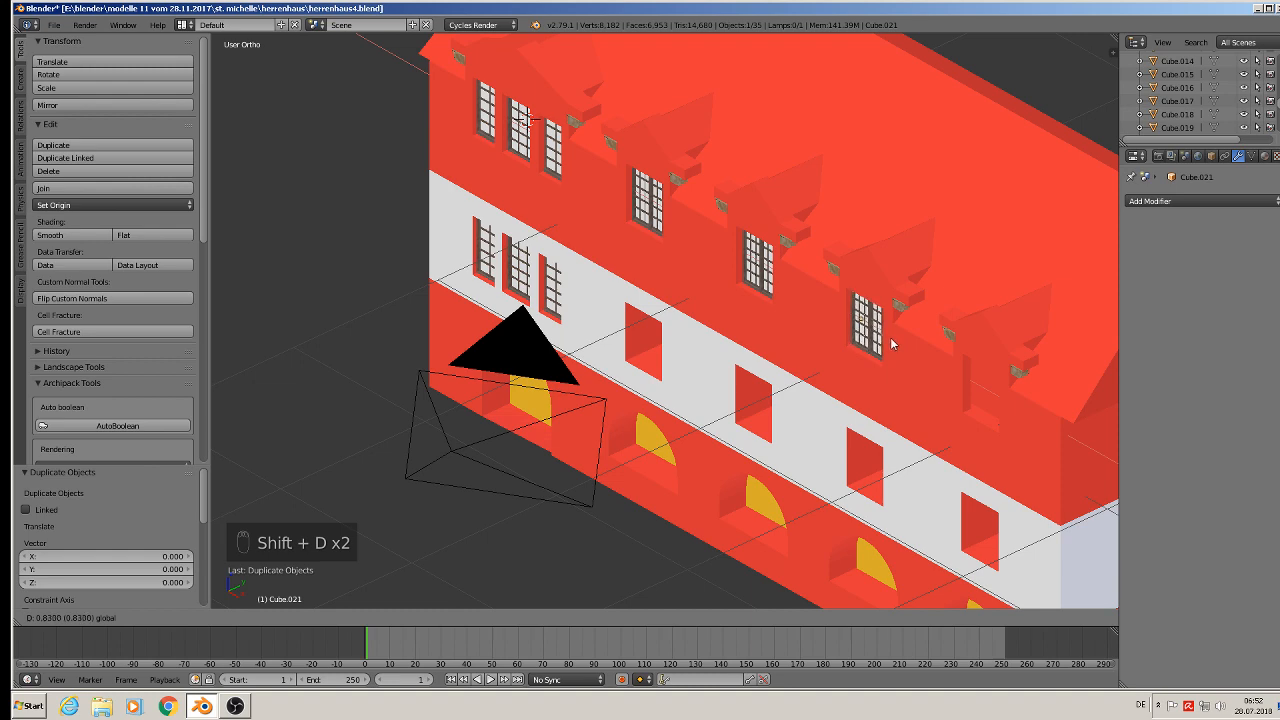
pyautogui.click(893, 344)
pyautogui.hotkey('shift', 'd')
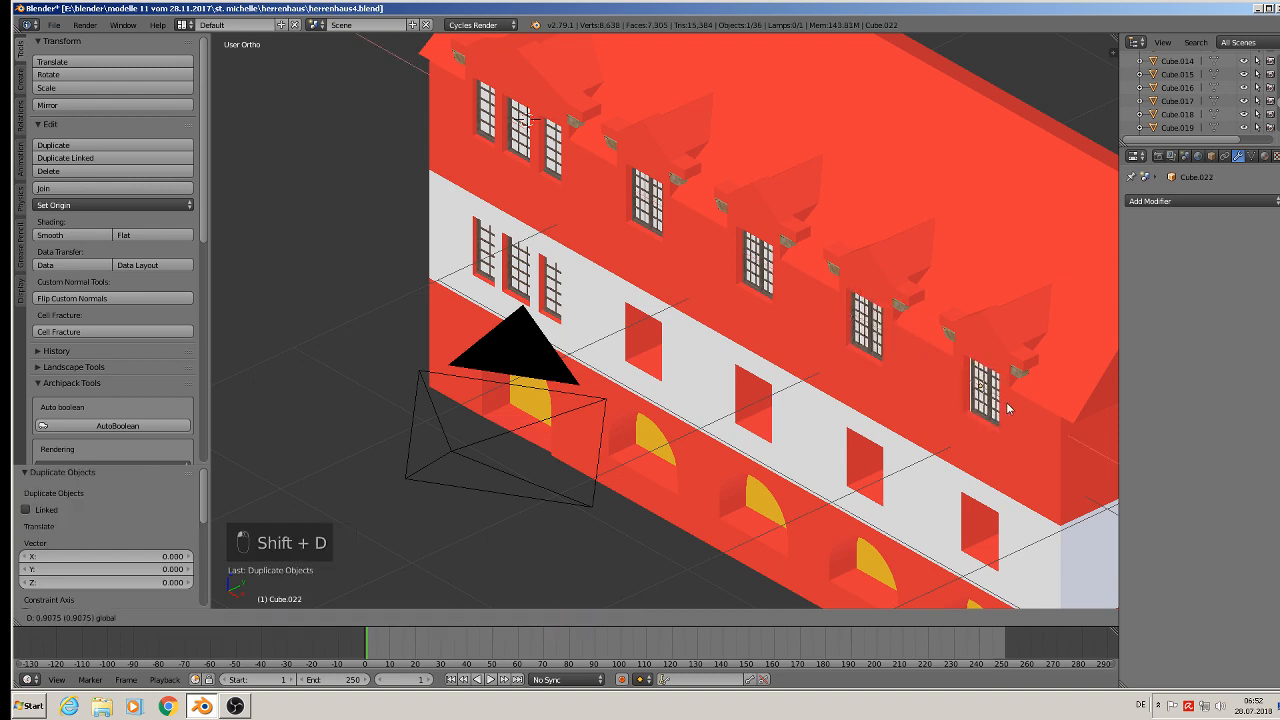
pyautogui.click(1005, 407)
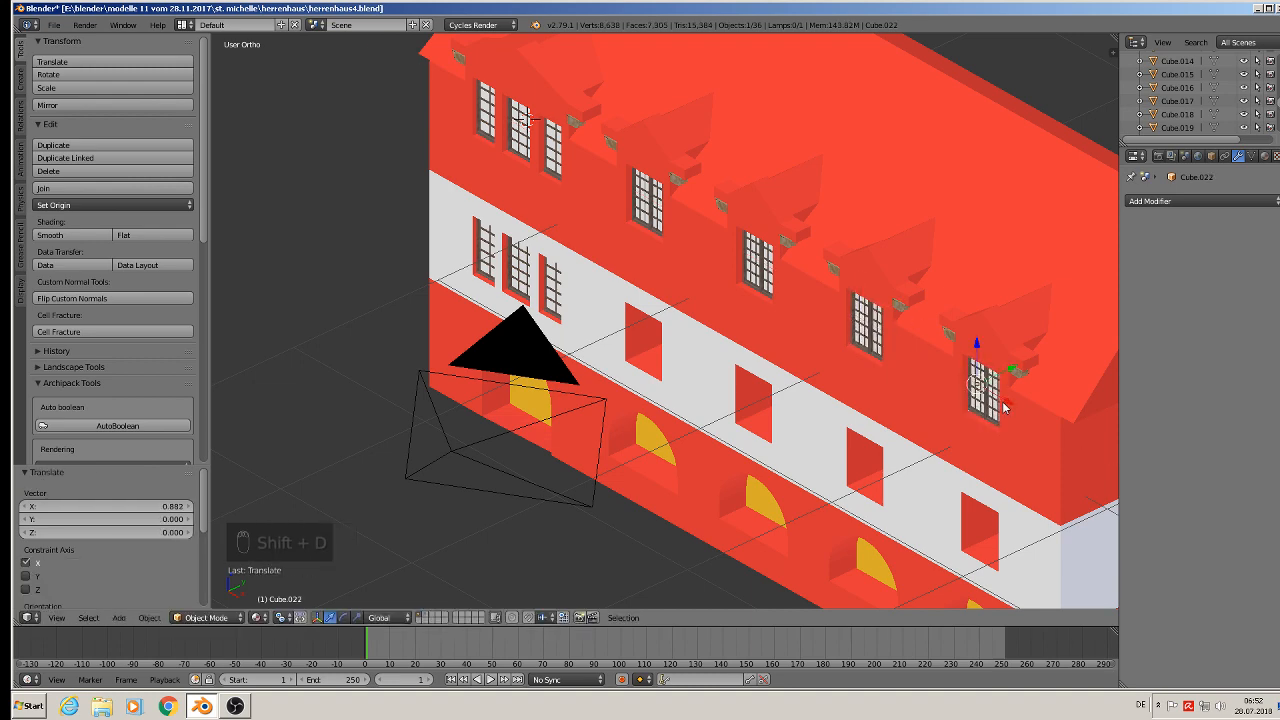
# - Duplicate the four dormer windows and move the copies down along Z into the openings of the floor below
pyautogui.moveTo(1005, 407); pyautogui.dragTo(1030, 385, button='middle')
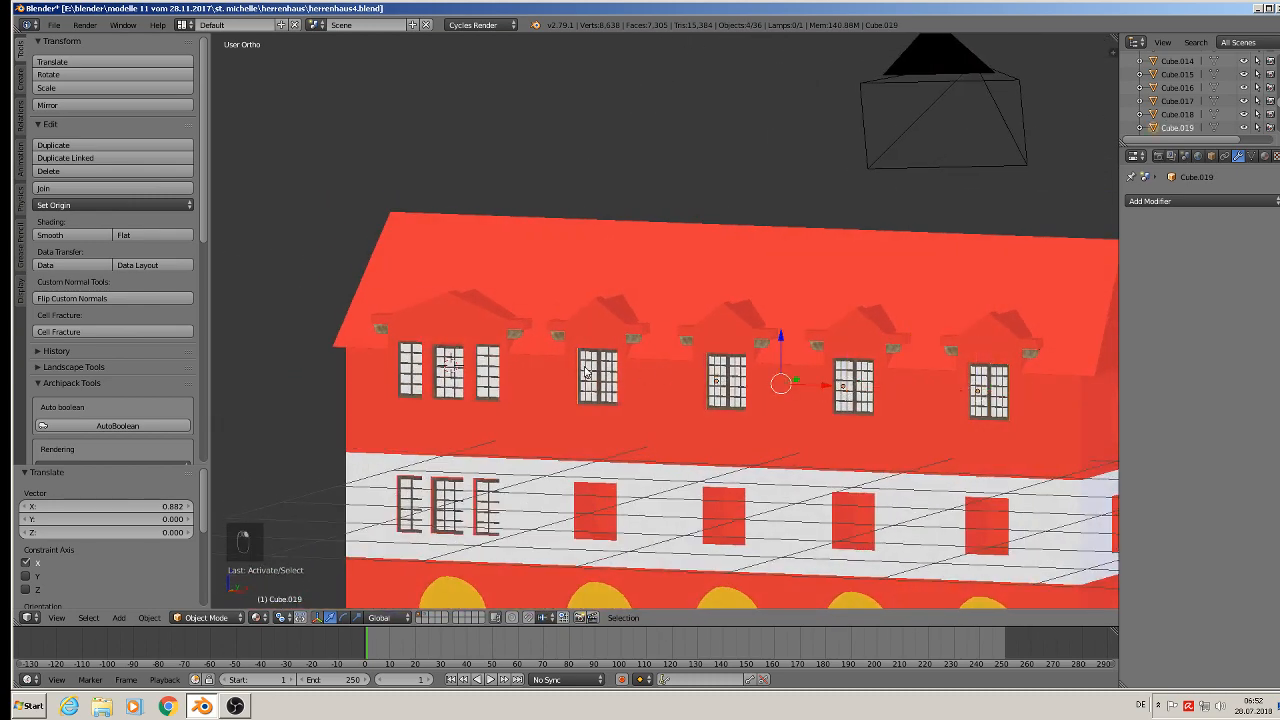
pyautogui.hotkey('shift', 'd')
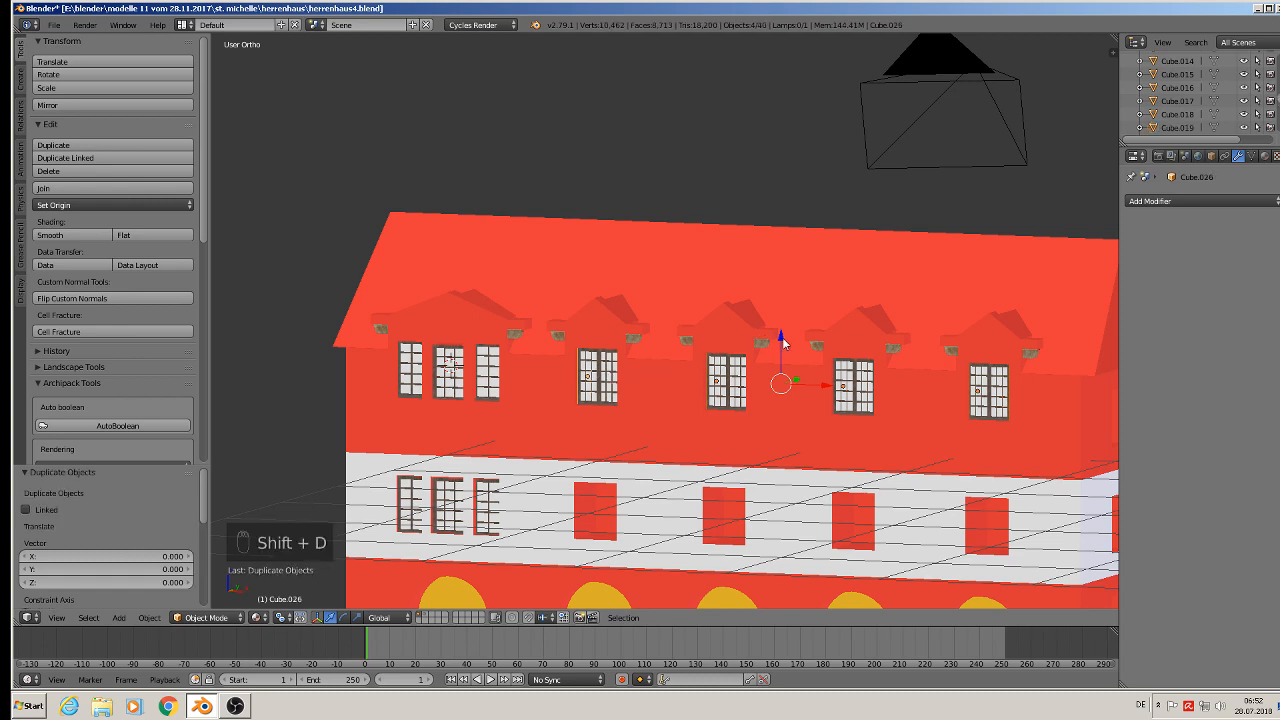
pyautogui.press('z')
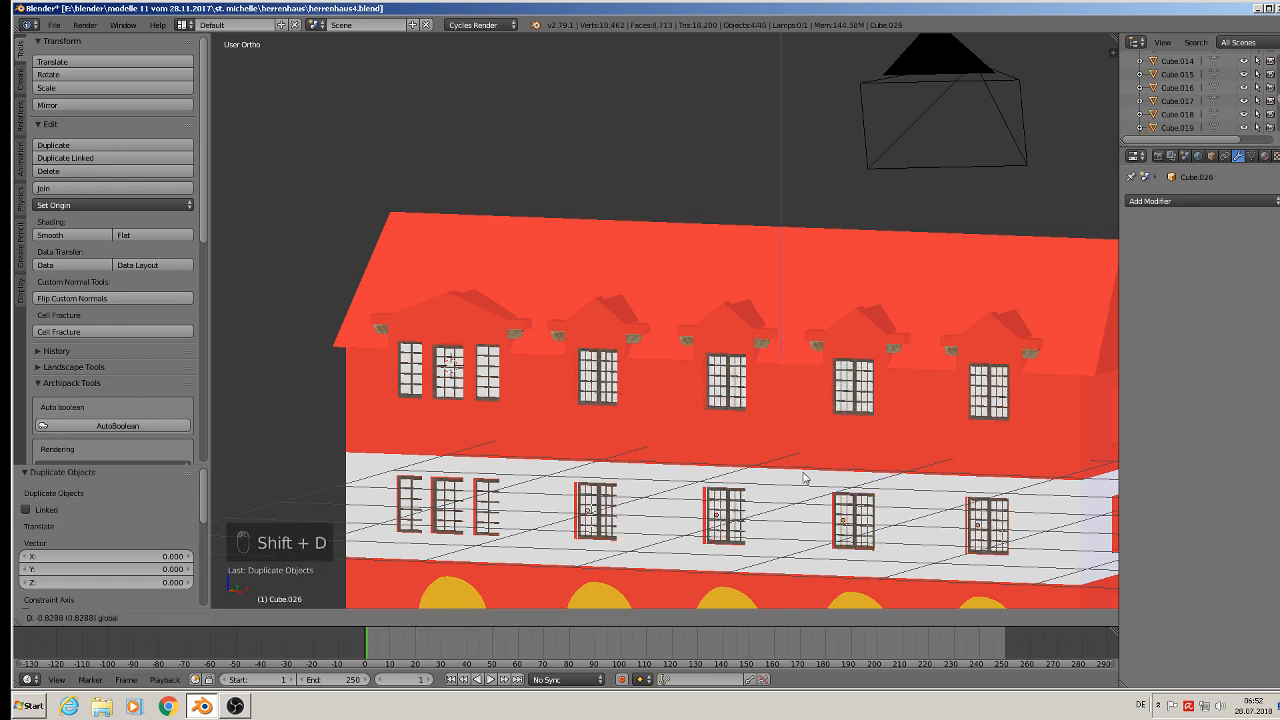
pyautogui.click(805, 478)
# - Deselect everything and save the file
pyautogui.scroll(-4, 805, 478)
pyautogui.moveTo(790, 420); pyautogui.dragTo(695, 357, button='middle')
pyautogui.press('a')
pyautogui.click(55, 25)
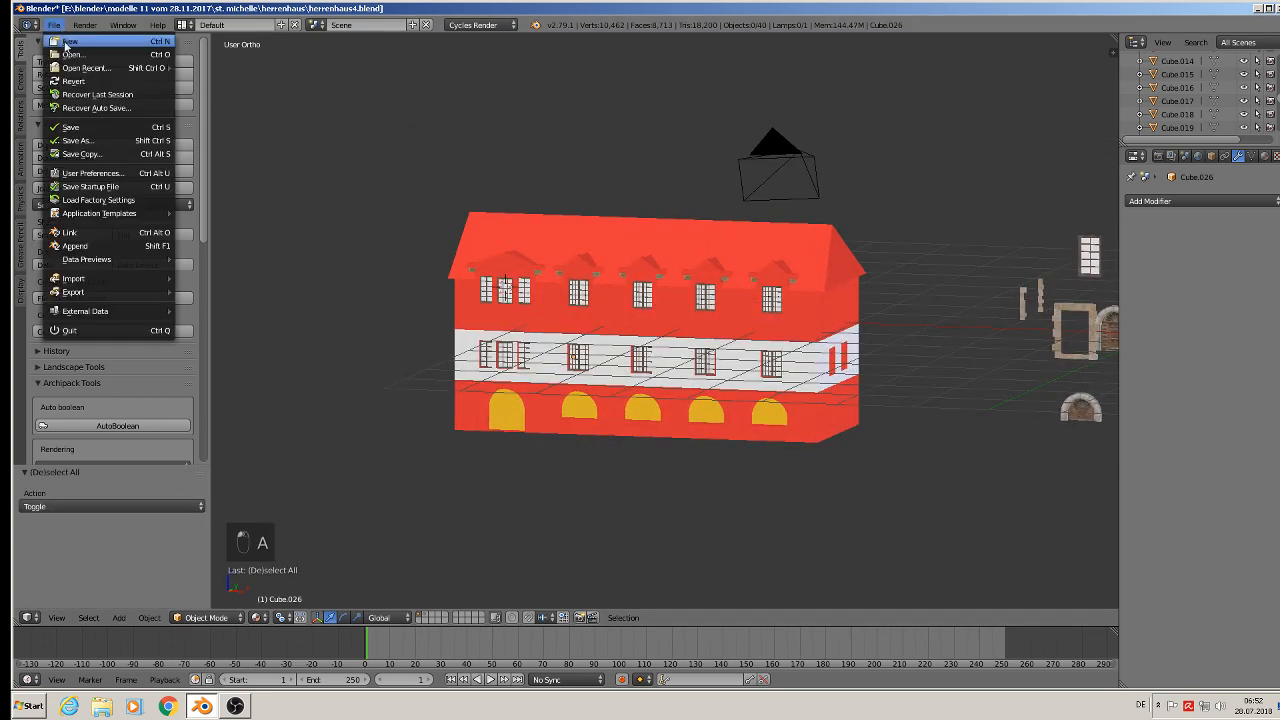
pyautogui.click(70, 127)
# - Duplicate a dormer window, move it along X to the gable wall and rotate it 90° about Z
pyautogui.scroll(5, 914, 296)
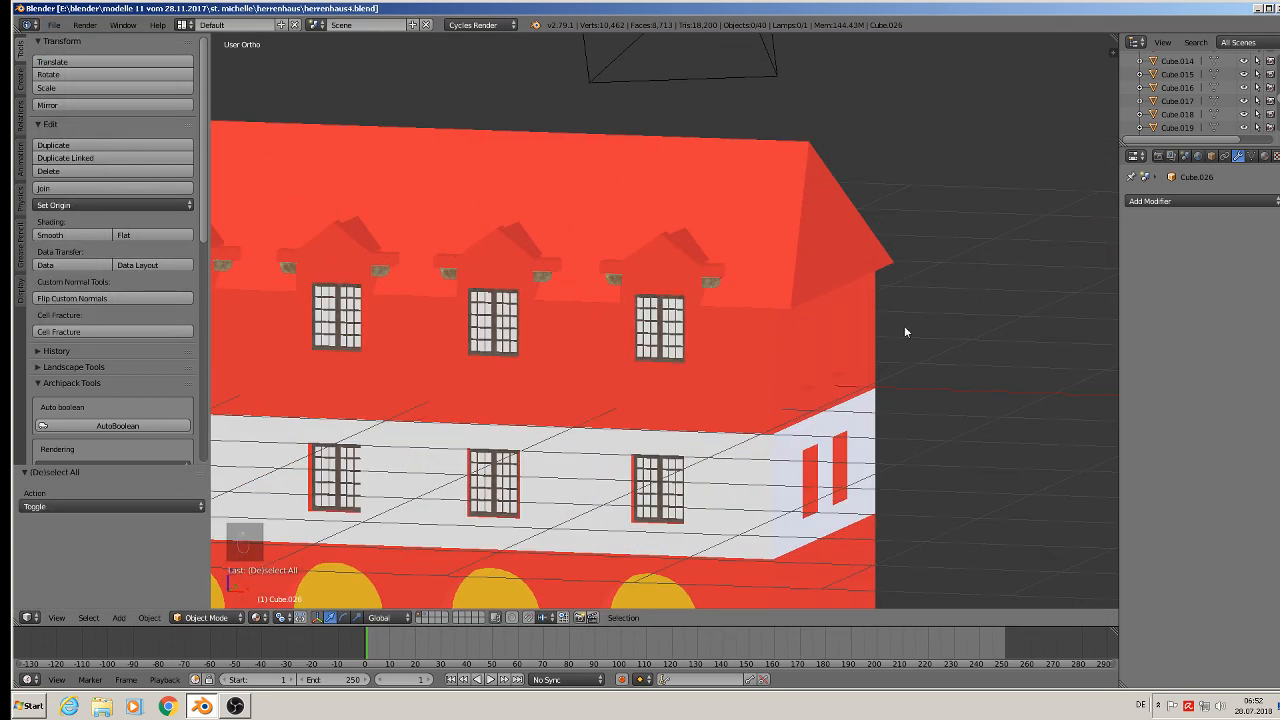
pyautogui.moveTo(905, 331); pyautogui.dragTo(857, 270, button='middle')
pyautogui.scroll(-2, 852, 282)
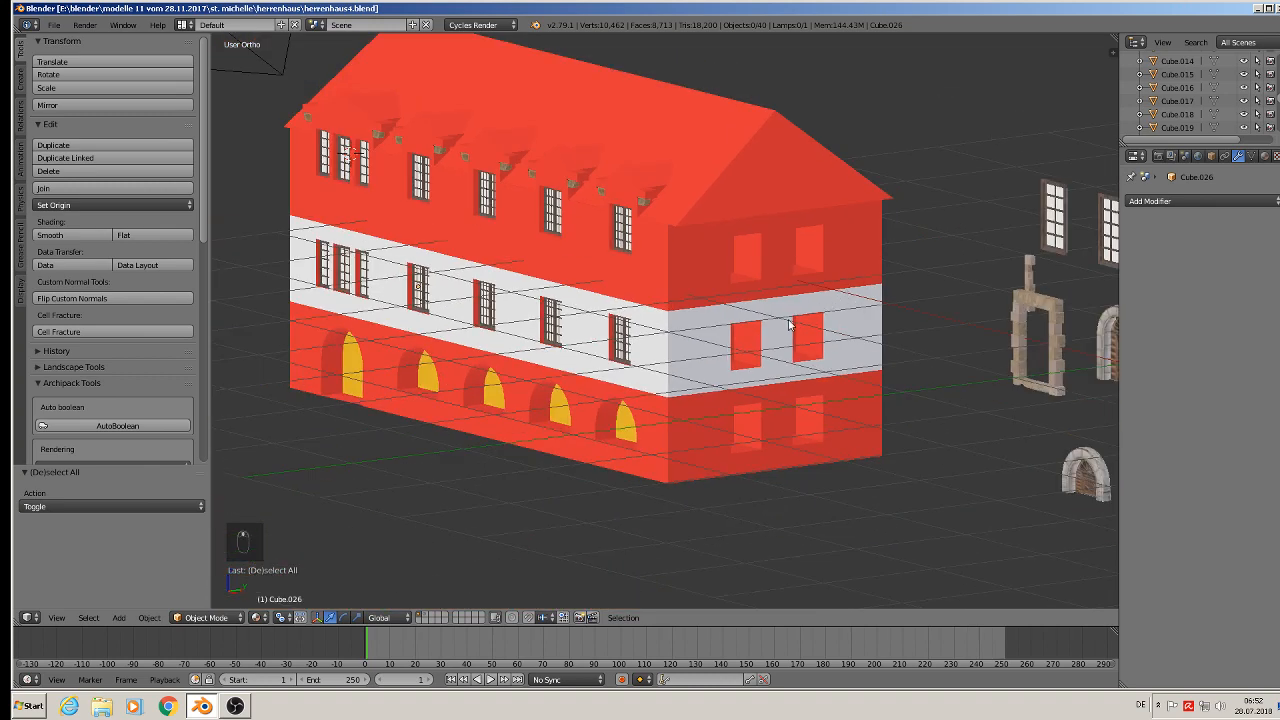
pyautogui.rightClick(622, 230)
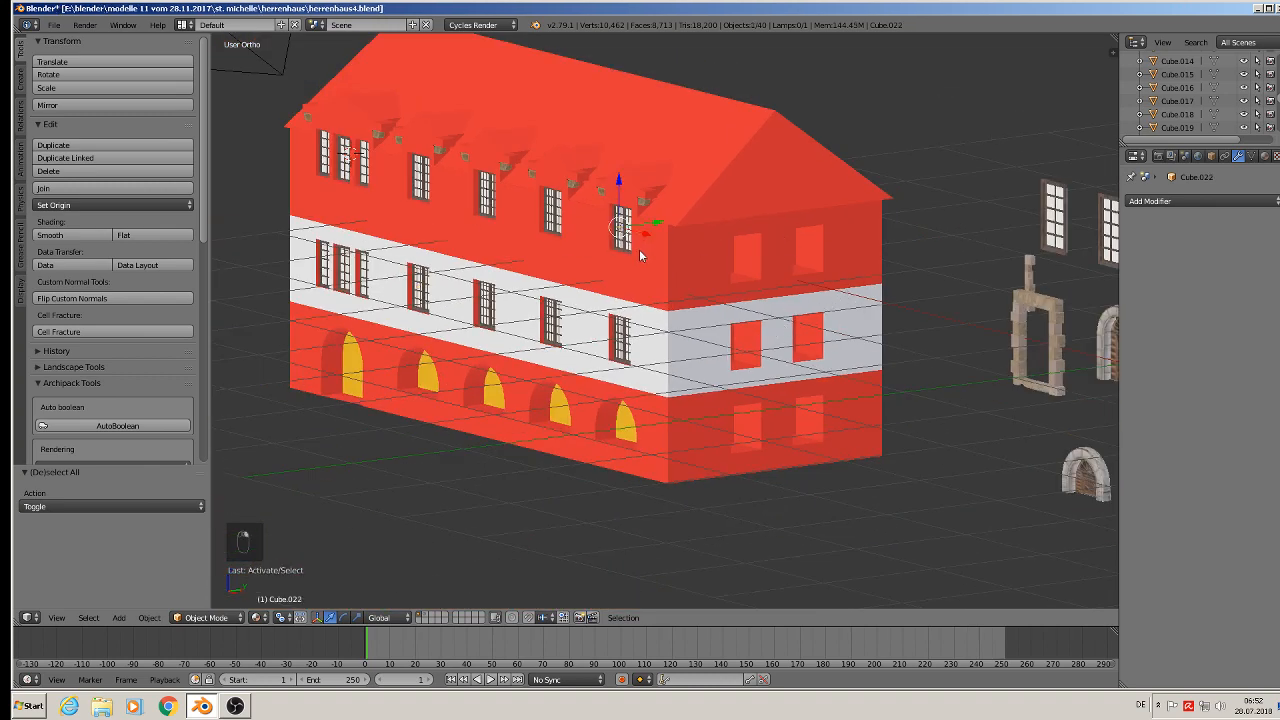
pyautogui.hotkey('shift', 'd')
pyautogui.press('x')
pyautogui.click(780, 294)
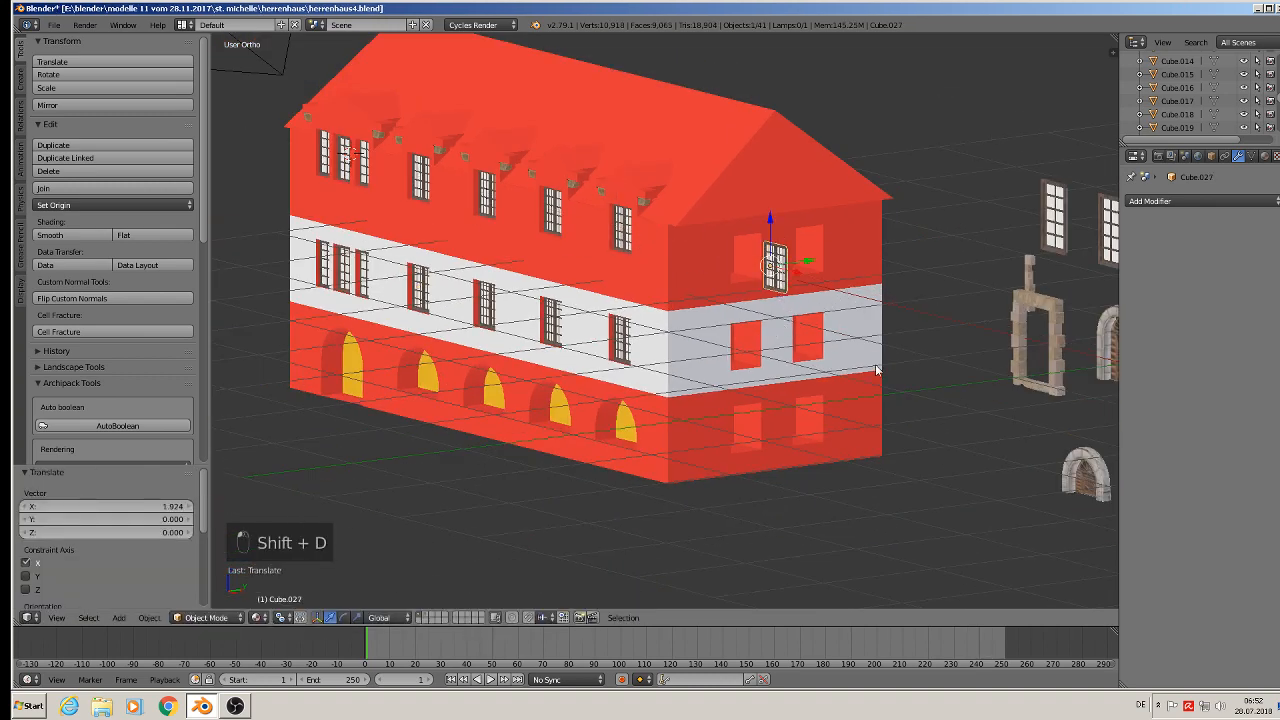
pyautogui.press('r')
pyautogui.press('0')
pyautogui.press('Return')
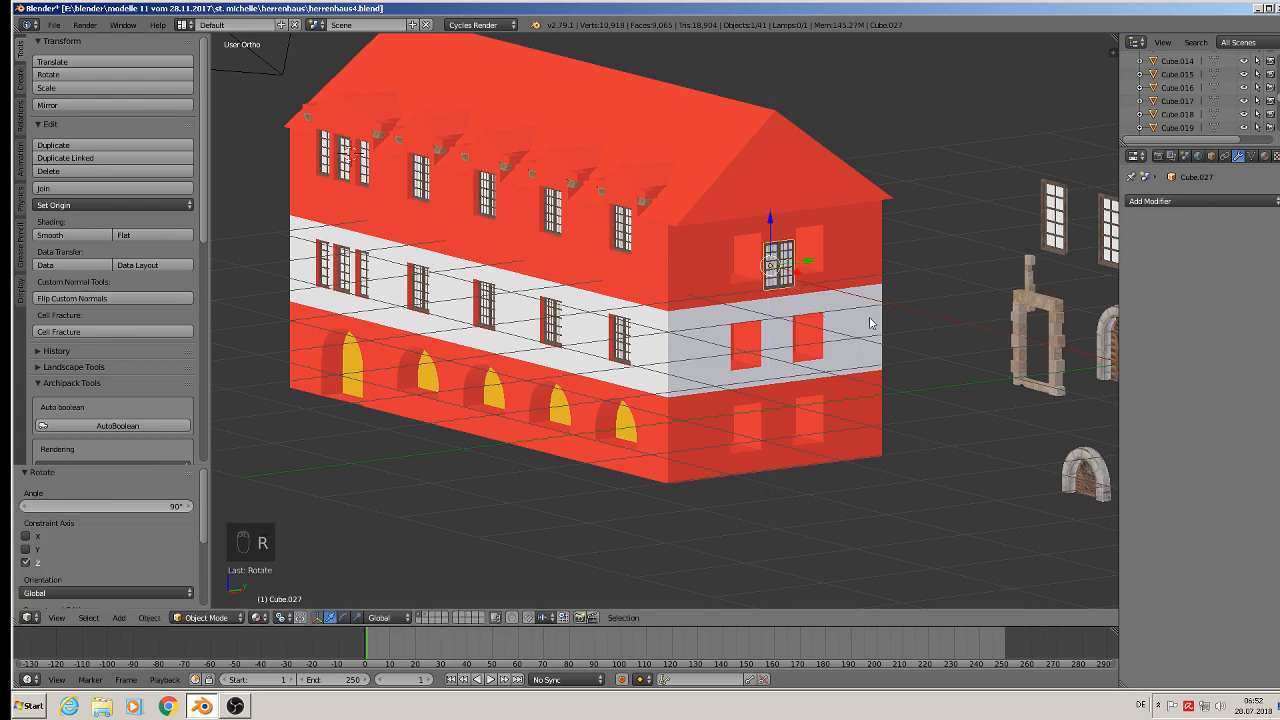
# - Adjust the gable window's position along Z, X and Y to sit against the gable wall
pyautogui.scroll(4, 790, 267)
pyautogui.moveTo(737, 281); pyautogui.dragTo(681, 214)
pyautogui.moveTo(646, 158); pyautogui.dragTo(646, 203)
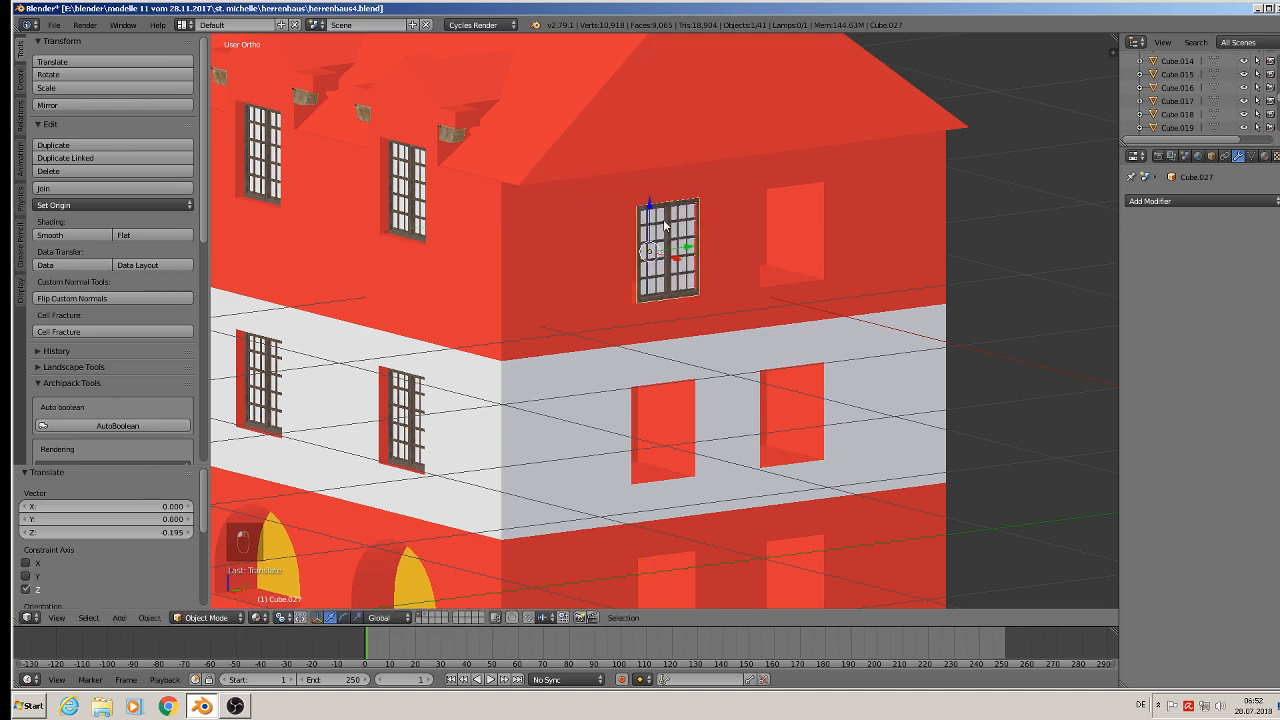
pyautogui.moveTo(677, 256); pyautogui.dragTo(658, 251)
pyautogui.moveTo(658, 251); pyautogui.dragTo(594, 241, button='middle')
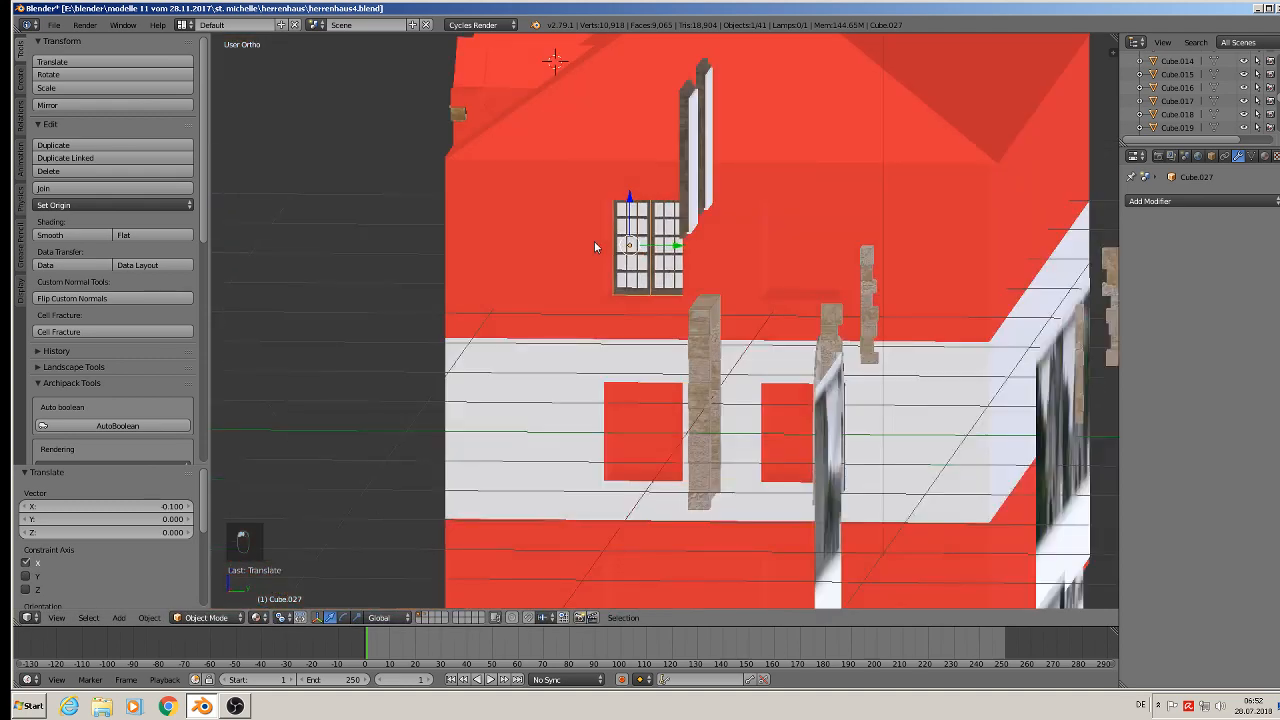
pyautogui.moveTo(685, 240); pyautogui.dragTo(683, 246)
pyautogui.moveTo(683, 246); pyautogui.dragTo(726, 258, button='middle')
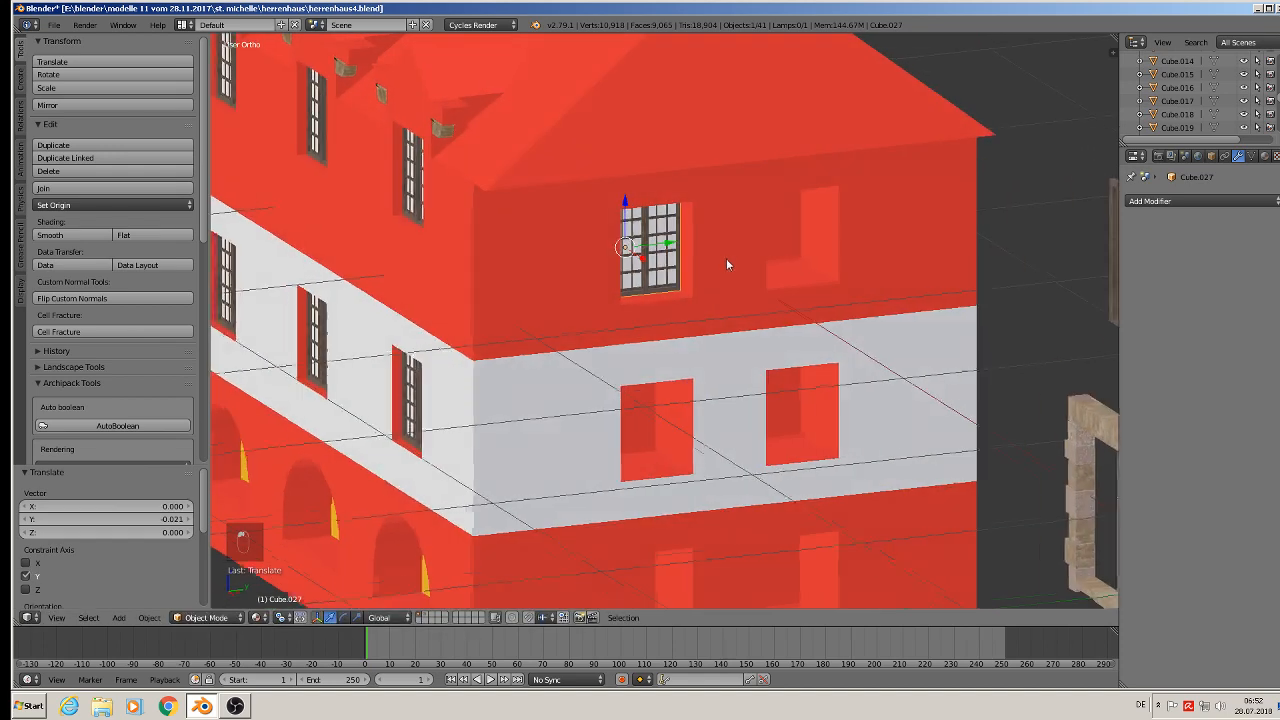
# - In Edit Mode of the house, select the side faces of the gable wall's window openings and delete only those faces
pyautogui.scroll(5, 726, 258)
pyautogui.moveTo(588, 252); pyautogui.dragTo(616, 280, button='middle')
pyautogui.scroll(-3, 616, 280)
pyautogui.rightClick(612, 252)
pyautogui.press('Tab')
pyautogui.rightClick(603, 236)
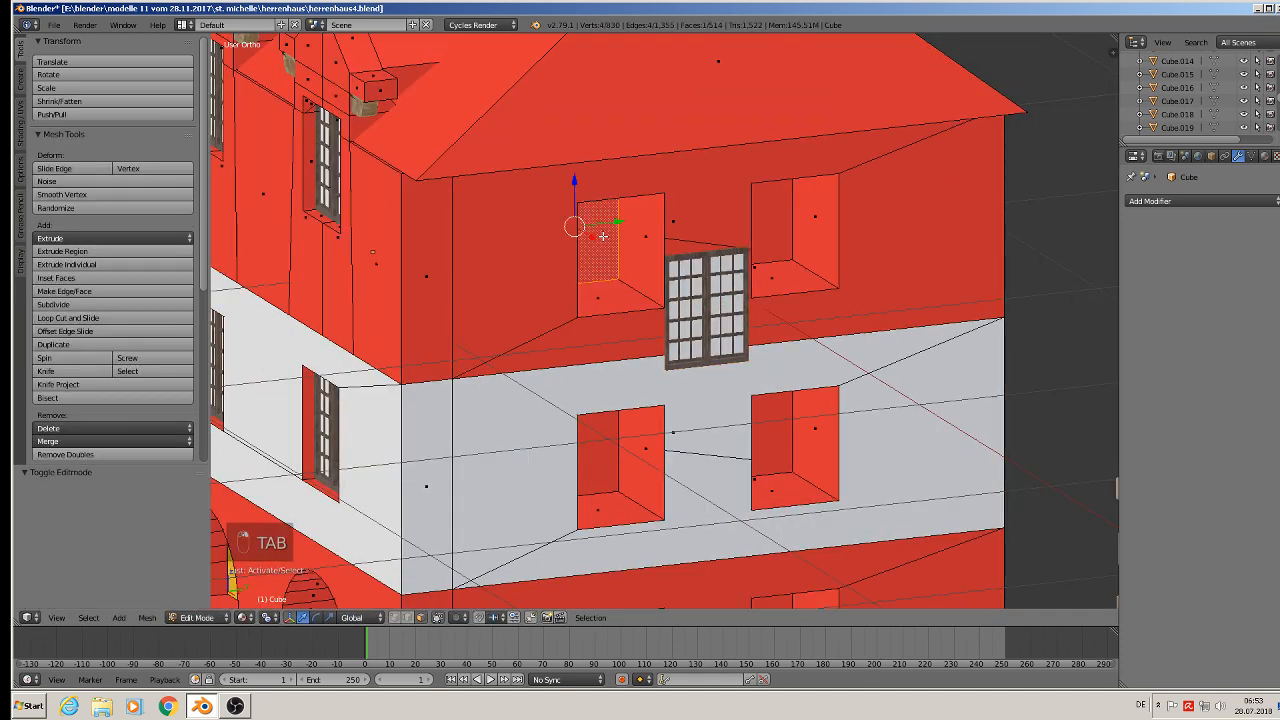
pyautogui.keyDown('shift'); pyautogui.rightClick(761, 243); pyautogui.keyUp('shift')
pyautogui.keyDown('shift'); pyautogui.rightClick(601, 459); pyautogui.keyUp('shift')
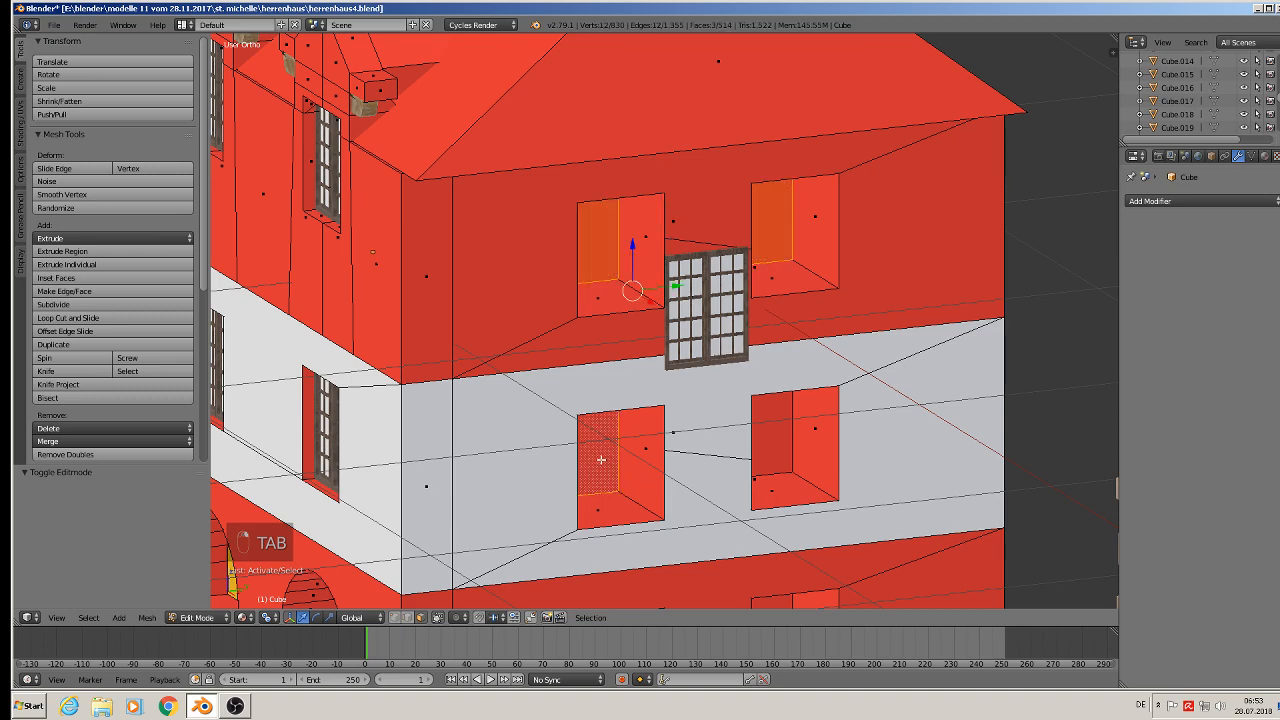
pyautogui.keyDown('shift'); pyautogui.rightClick(775, 414); pyautogui.keyUp('shift')
pyautogui.keyDown('shift'); pyautogui.scroll(-5, 765, 410); pyautogui.keyUp('shift')
pyautogui.keyDown('shift'); pyautogui.rightClick(751, 403); pyautogui.keyUp('shift')
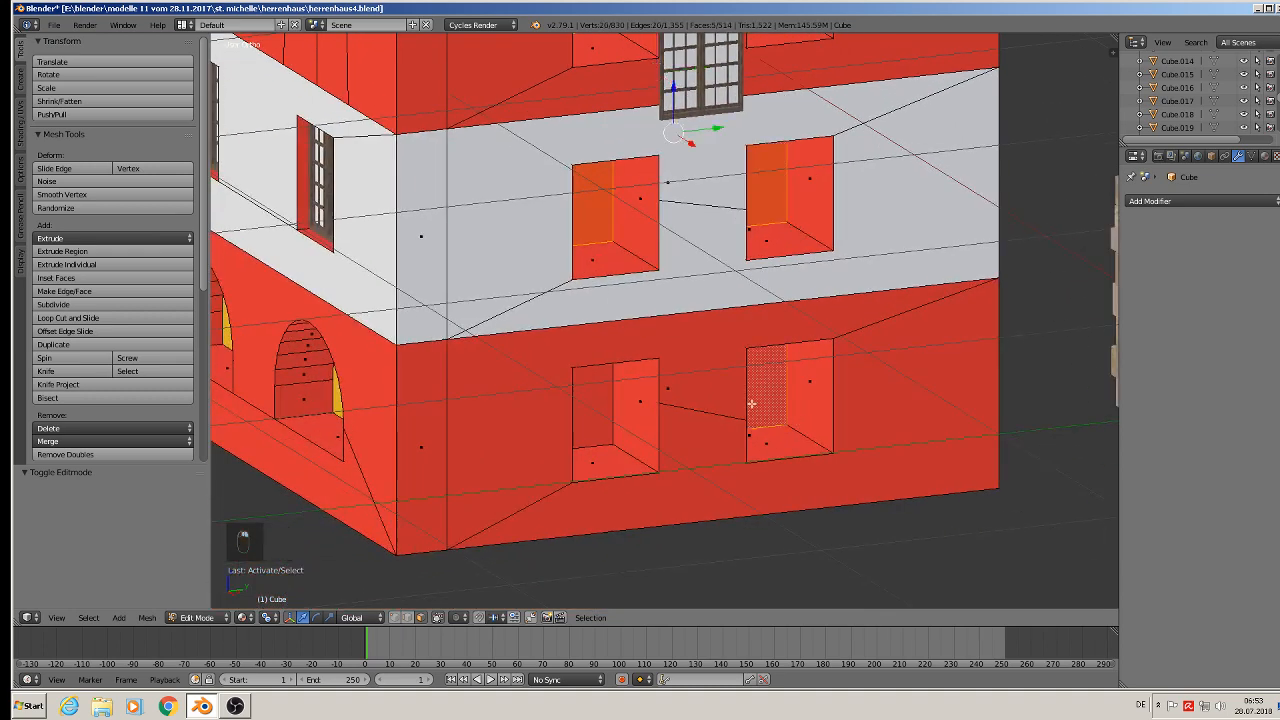
pyautogui.keyDown('shift'); pyautogui.rightClick(593, 395); pyautogui.keyUp('shift')
pyautogui.press('x')
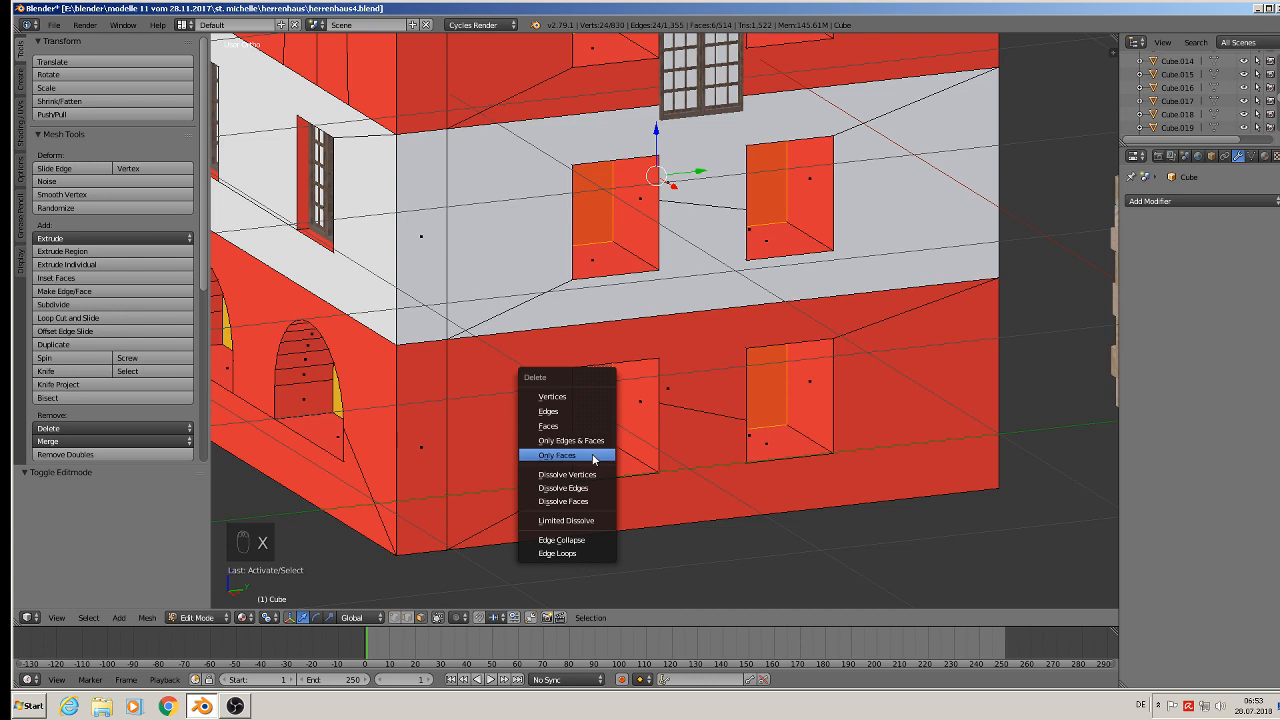
pyautogui.click(593, 459)
# - Leave Edit Mode and move the gable window along X into the upper left opening
pyautogui.keyDown('shift'); pyautogui.scroll(5, 652, 246); pyautogui.keyUp('shift')
pyautogui.rightClick(773, 260)
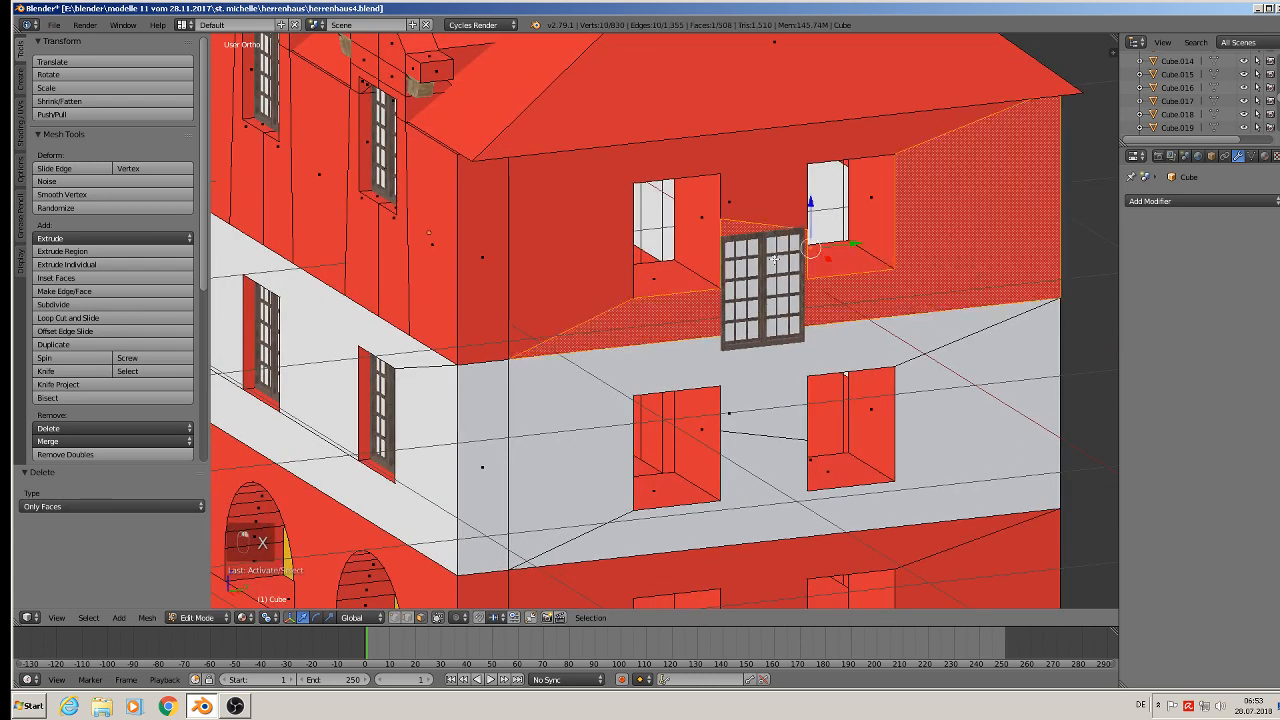
pyautogui.press('Tab')
pyautogui.press('g')
pyautogui.press('x')
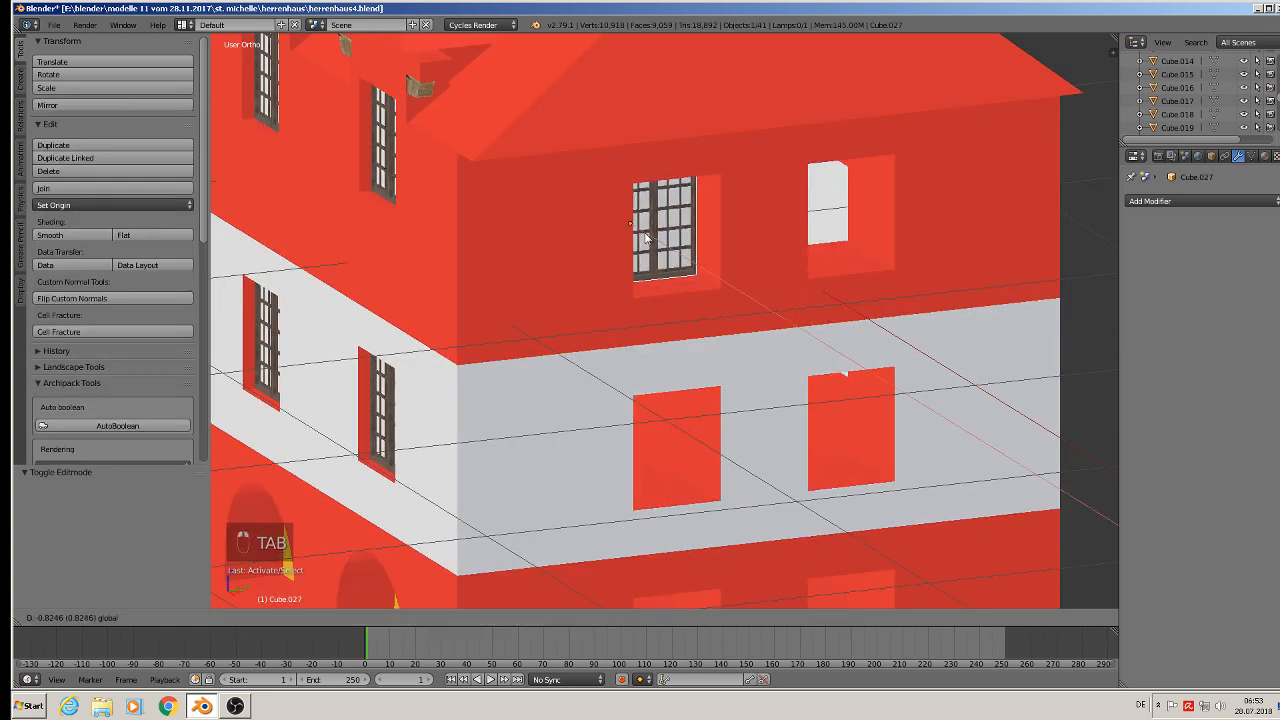
pyautogui.click(660, 243)
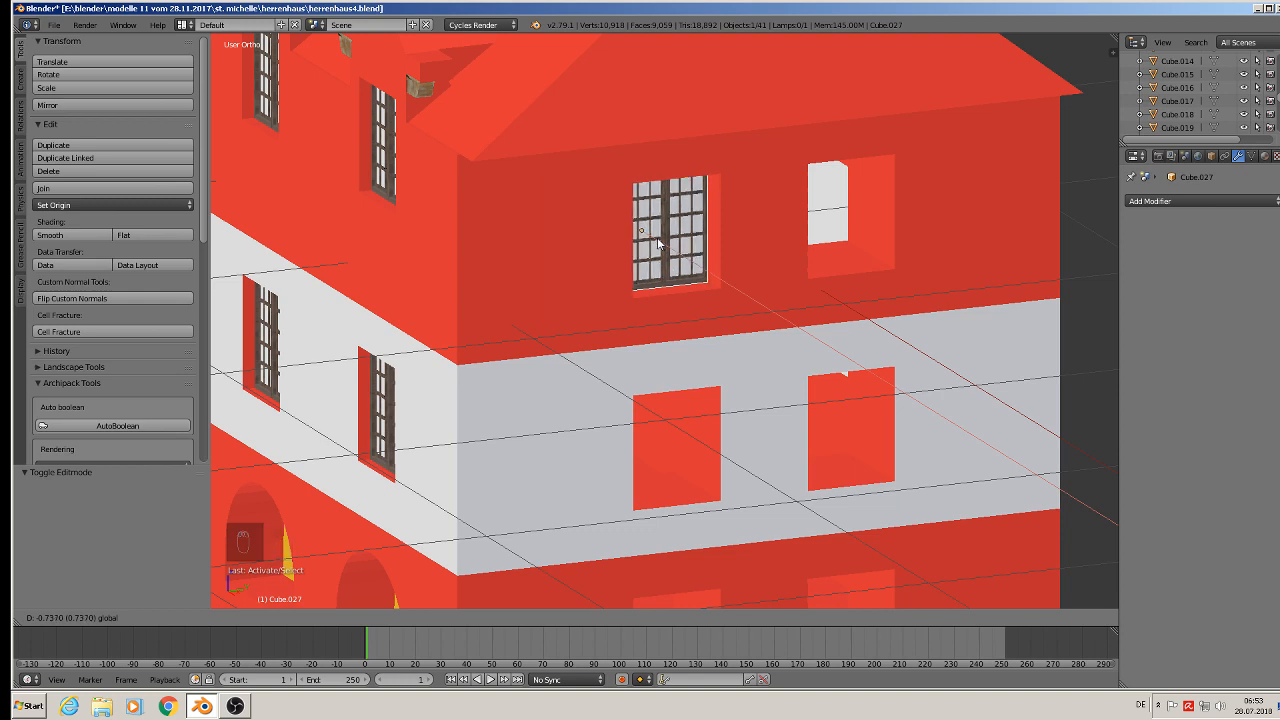
# - Duplicate the gable window and move the copy along Y into the upper right opening
pyautogui.hotkey('shift', 'd')
pyautogui.rightClick(660, 243)
pyautogui.press('g')
pyautogui.press('y')
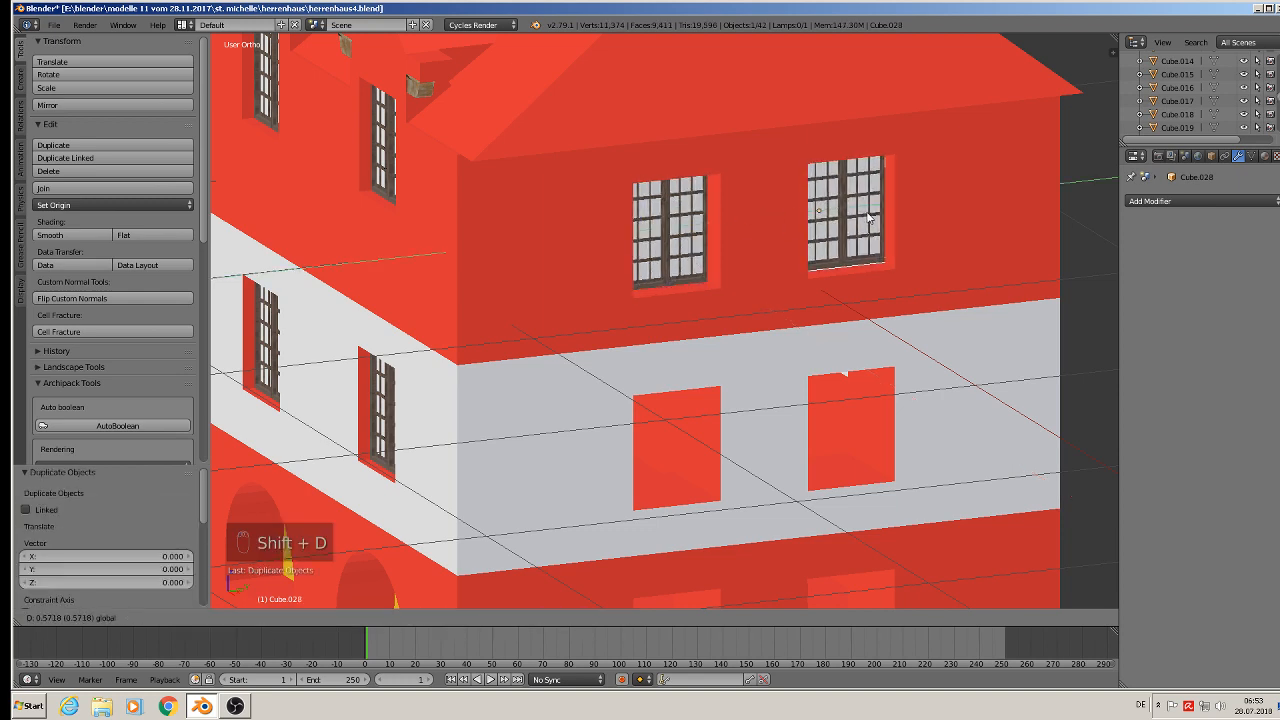
pyautogui.click(868, 218)
pyautogui.moveTo(868, 218); pyautogui.dragTo(790, 204, button='middle')
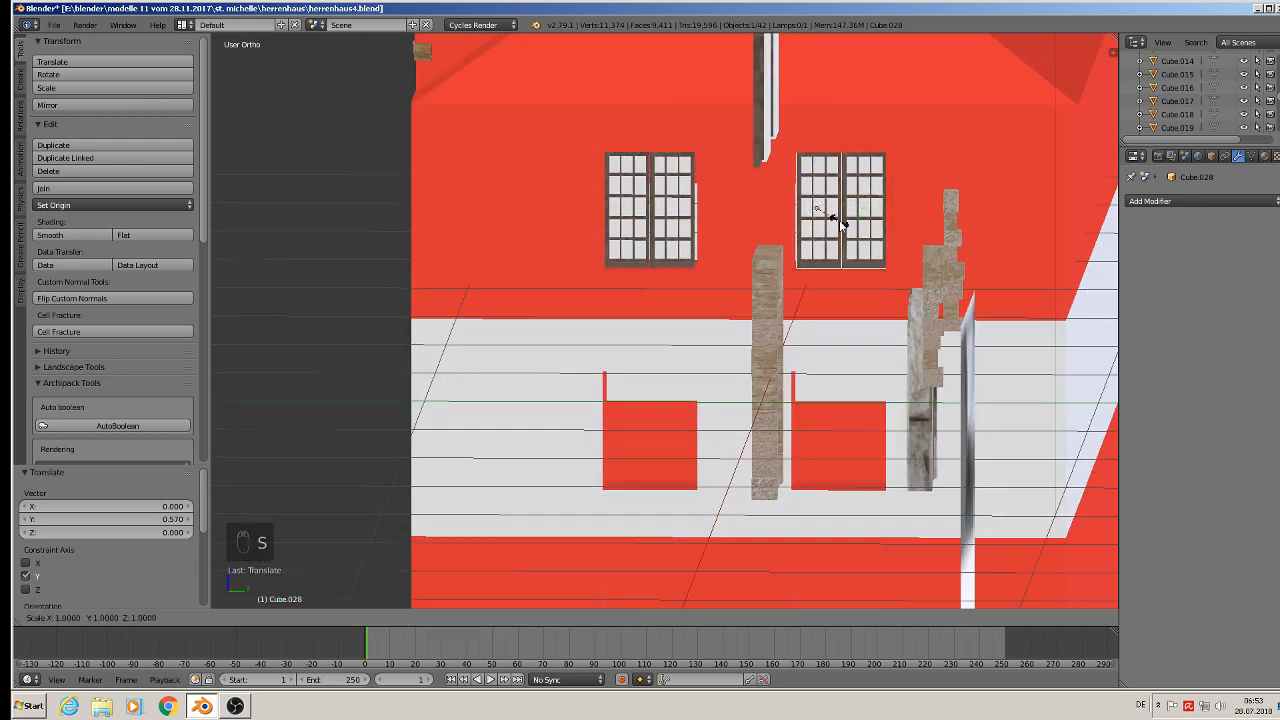
# - Scale the left gable window along Y to widen it
pyautogui.scroll(-1, 840, 226)
pyautogui.rightClick(683, 209)
pyautogui.press('s')
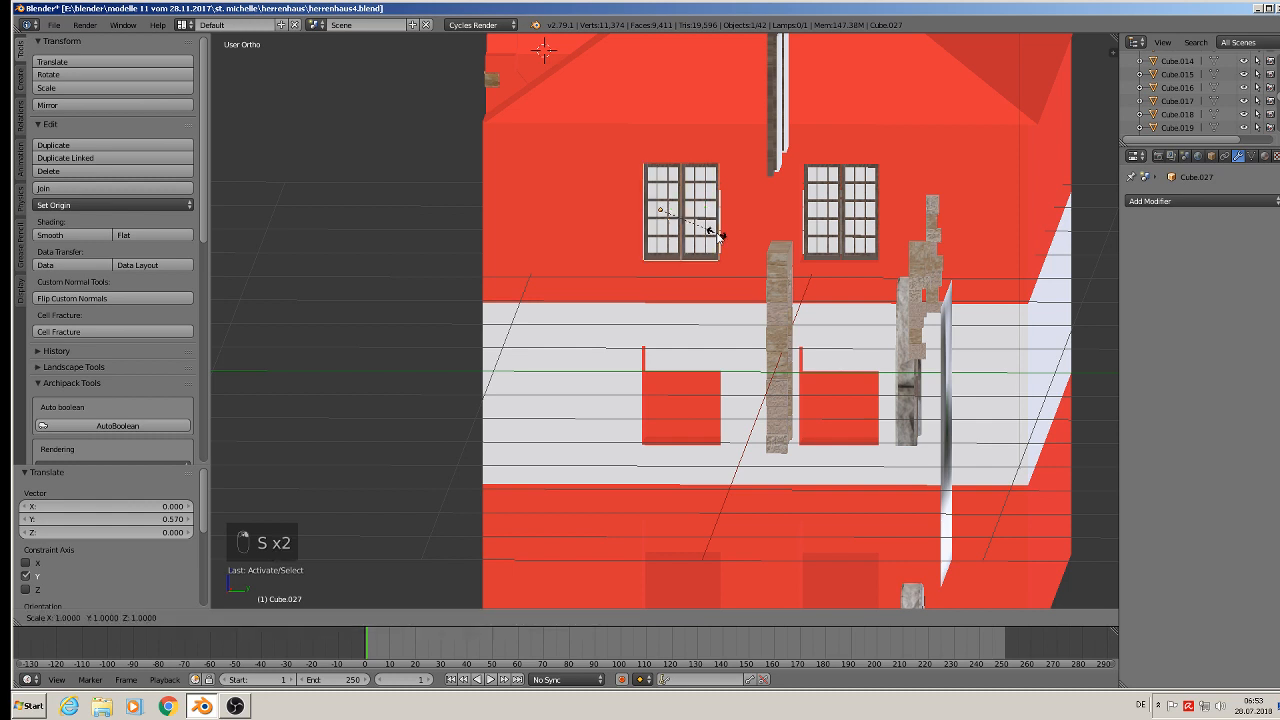
pyautogui.press('y')
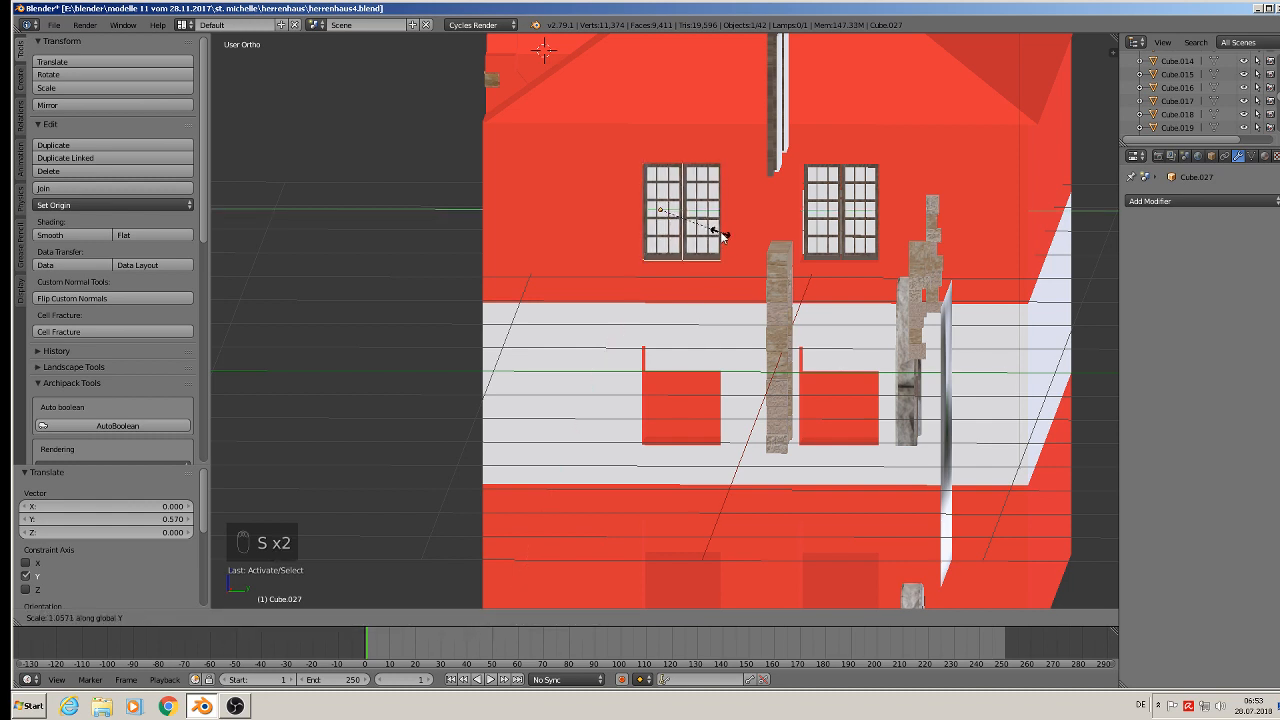
pyautogui.click(719, 232)
# - Delete the copied gable window in the right opening
pyautogui.rightClick(878, 202)
pyautogui.press('x')
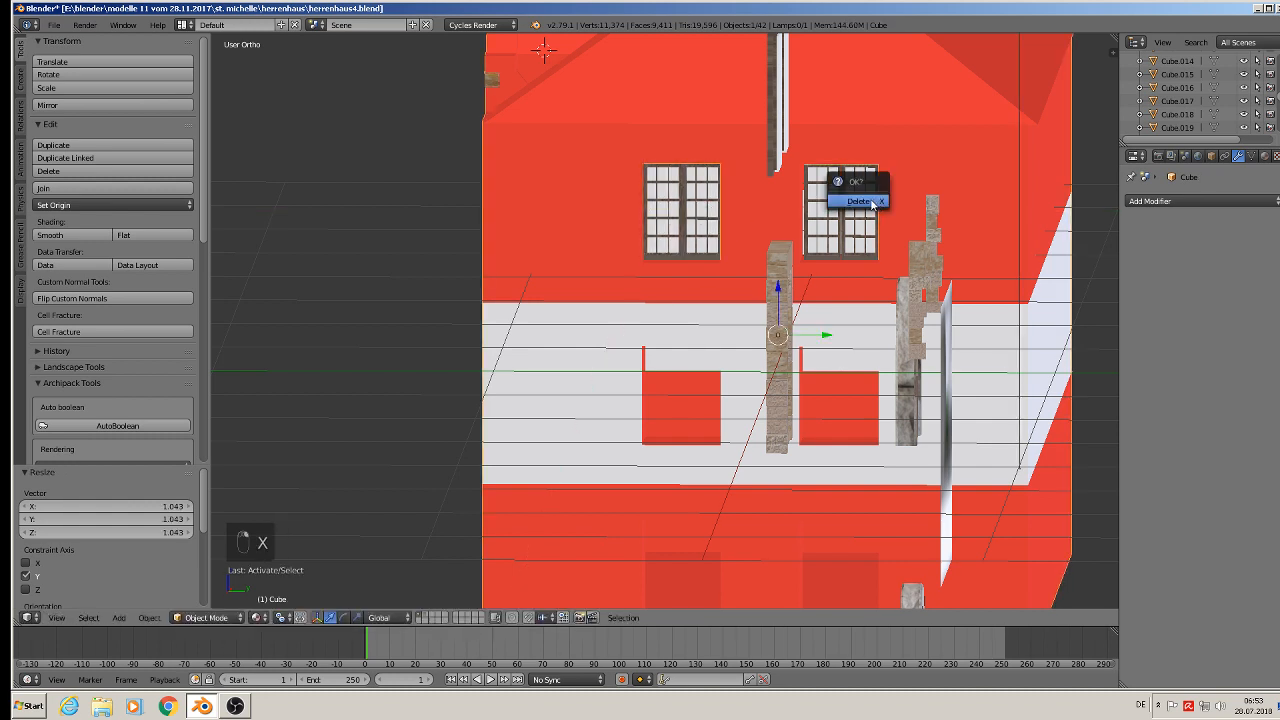
pyautogui.rightClick(827, 220)
pyautogui.press('x')
pyautogui.click(826, 220)
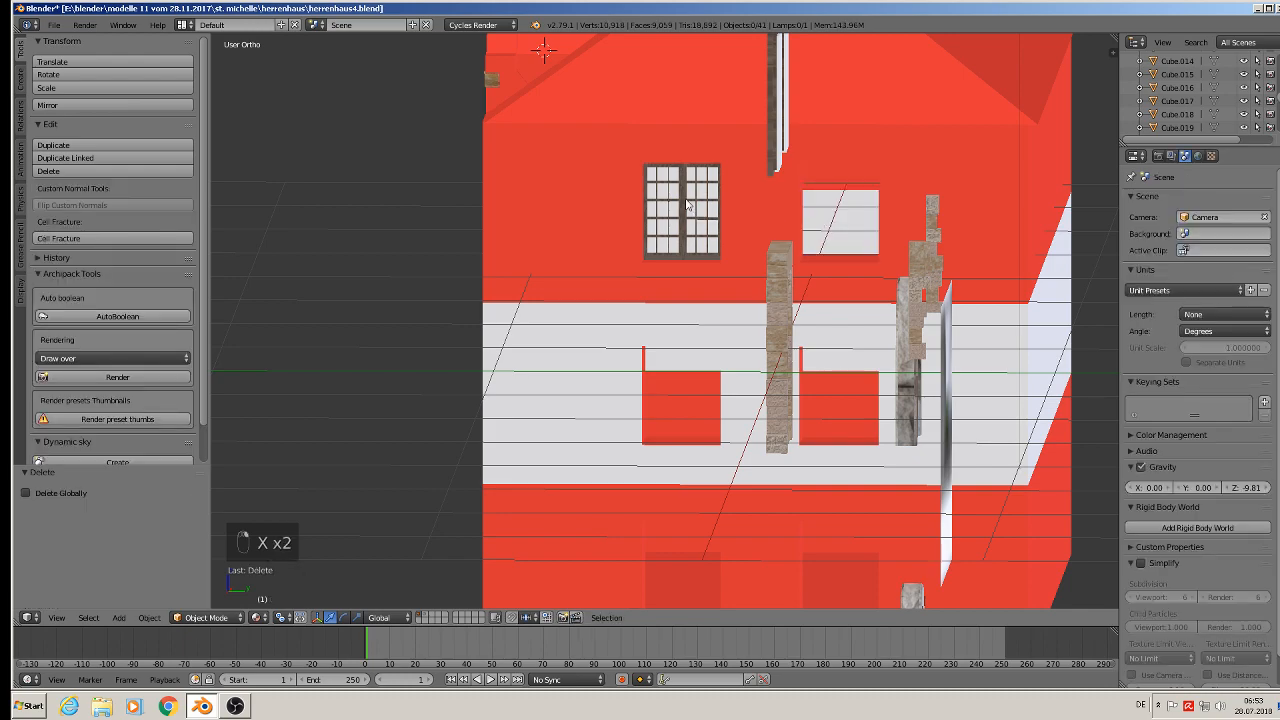
# - Scale the left gable window along Y once more to fit its opening
pyautogui.moveTo(687, 205)
pyautogui.mouseDown(button='middle')
pyautogui.moveTo(737, 173)
pyautogui.moveTo(720, 215)
pyautogui.moveTo(680, 215)
pyautogui.moveTo(688, 199)
pyautogui.mouseUp(button='middle')
pyautogui.rightClick(688, 199)
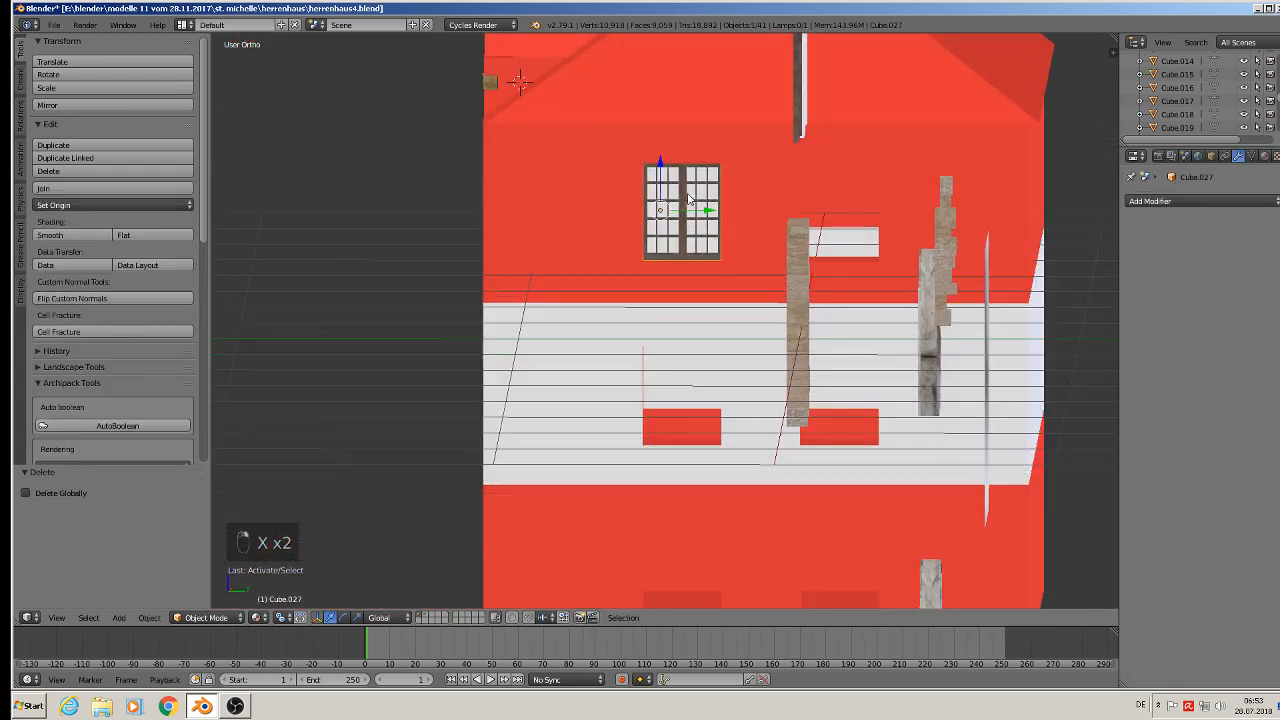
pyautogui.press('s')
pyautogui.press('y')
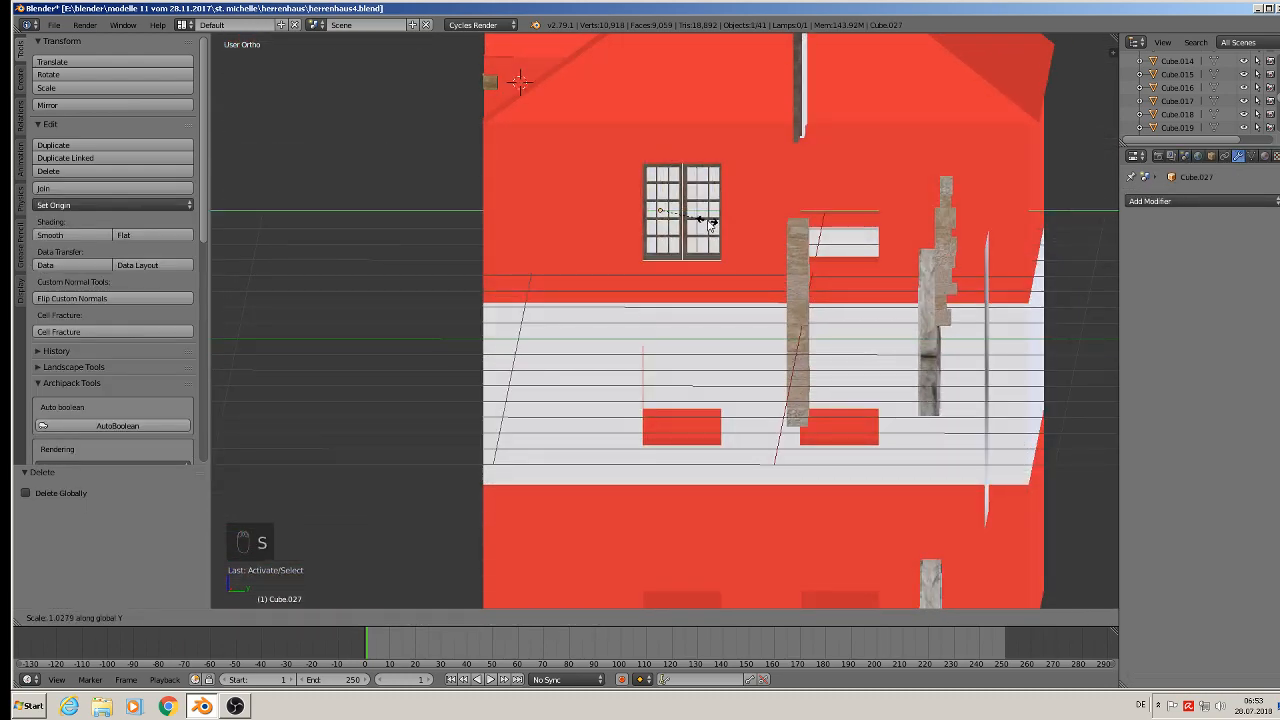
pyautogui.click(709, 225)
# - Duplicate the left gable window and move the copy along Y into the upper right opening
pyautogui.hotkey('shift', 'd')
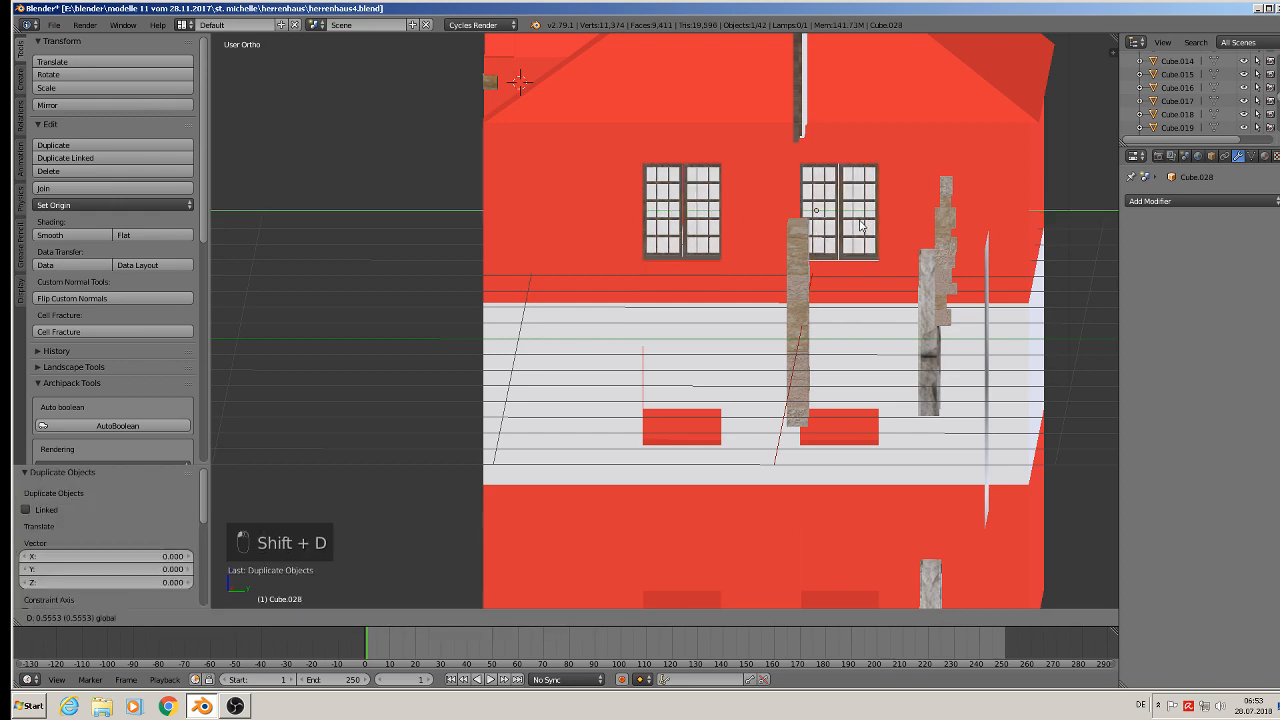
pyautogui.click(856, 228)
pyautogui.moveTo(856, 228); pyautogui.dragTo(735, 222, button='middle')
# - Duplicate the two upper gable-end windows and move the copies down along Z into the middle-floor openings
pyautogui.keyDown('shift'); pyautogui.rightClick(733, 222); pyautogui.keyUp('shift')
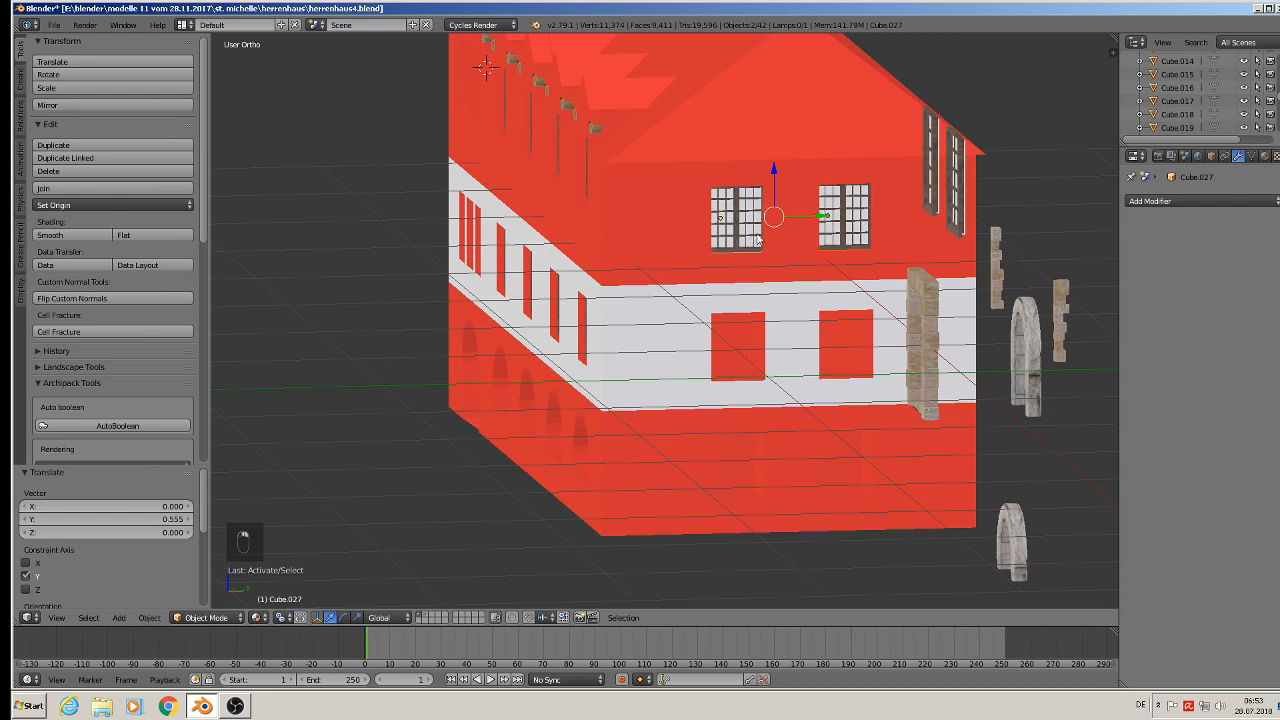
pyautogui.hotkey('shift', 'd')
pyautogui.press('z')
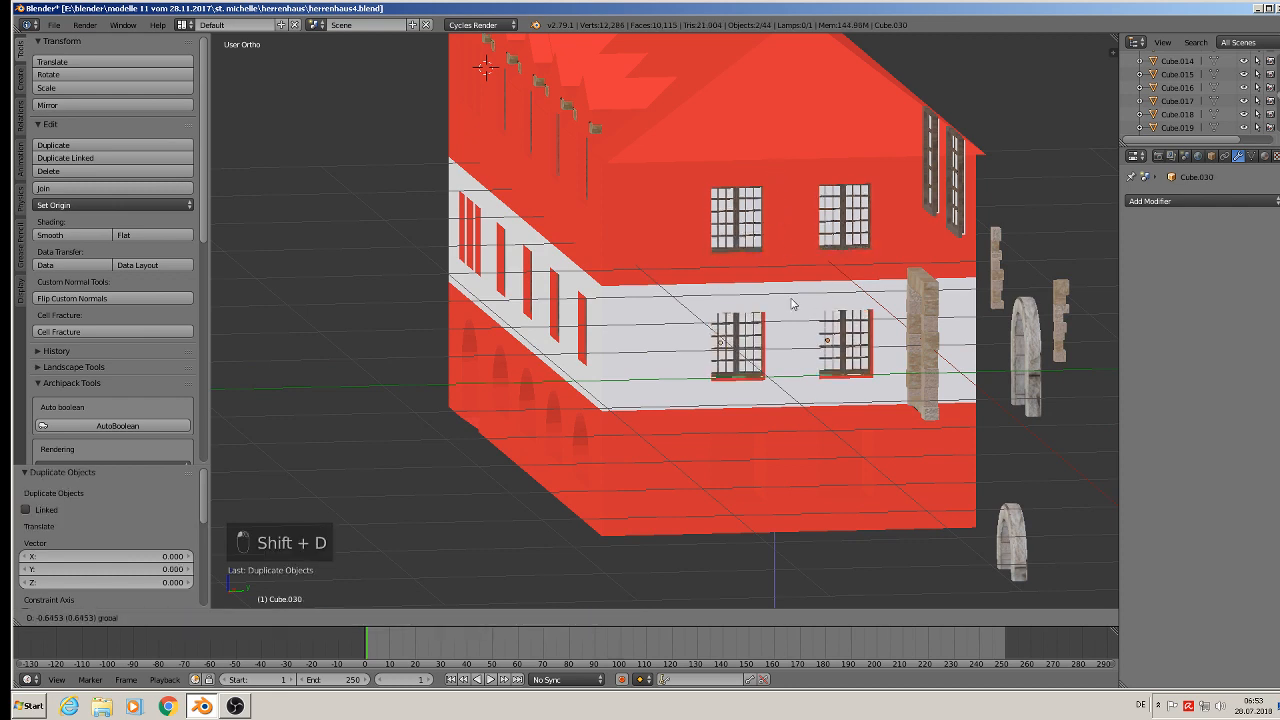
pyautogui.moveTo(791, 310); pyautogui.dragTo(792, 422)
# - Duplicate the middle-floor windows and move the copies down along Z into the ground-floor openings
pyautogui.hotkey('shift', 'd')
pyautogui.click(789, 304)
pyautogui.scroll(-1, 792, 421)
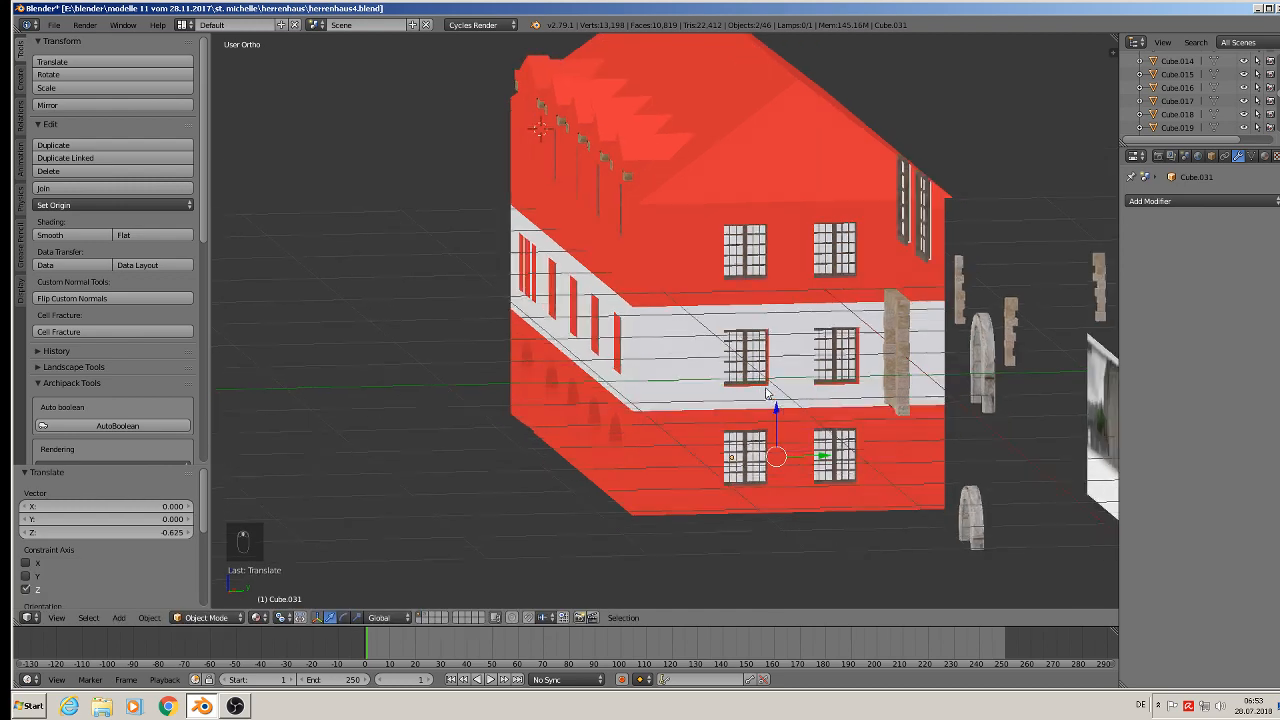
pyautogui.moveTo(791, 418); pyautogui.dragTo(808, 380, button='middle')
# - Deselect everything and save the blend file
pyautogui.press('a')
pyautogui.scroll(-3, 766, 379)
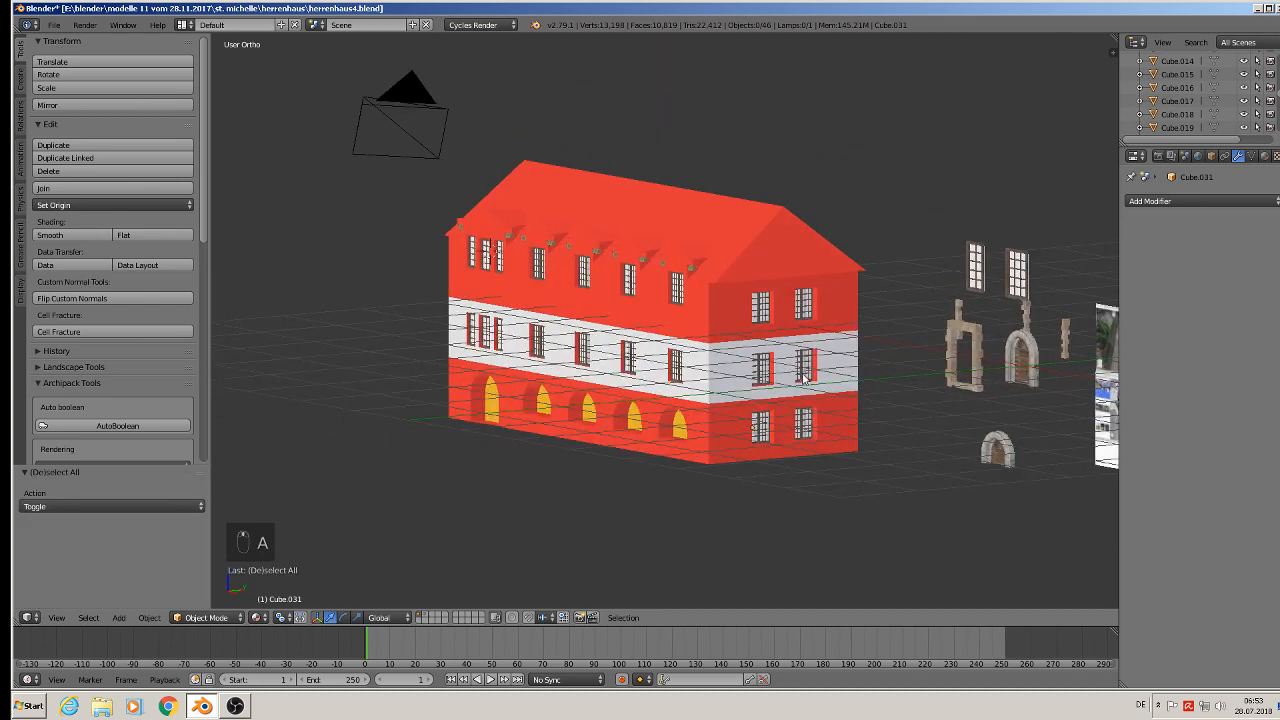
pyautogui.click(54, 25)
pyautogui.click(90, 128)
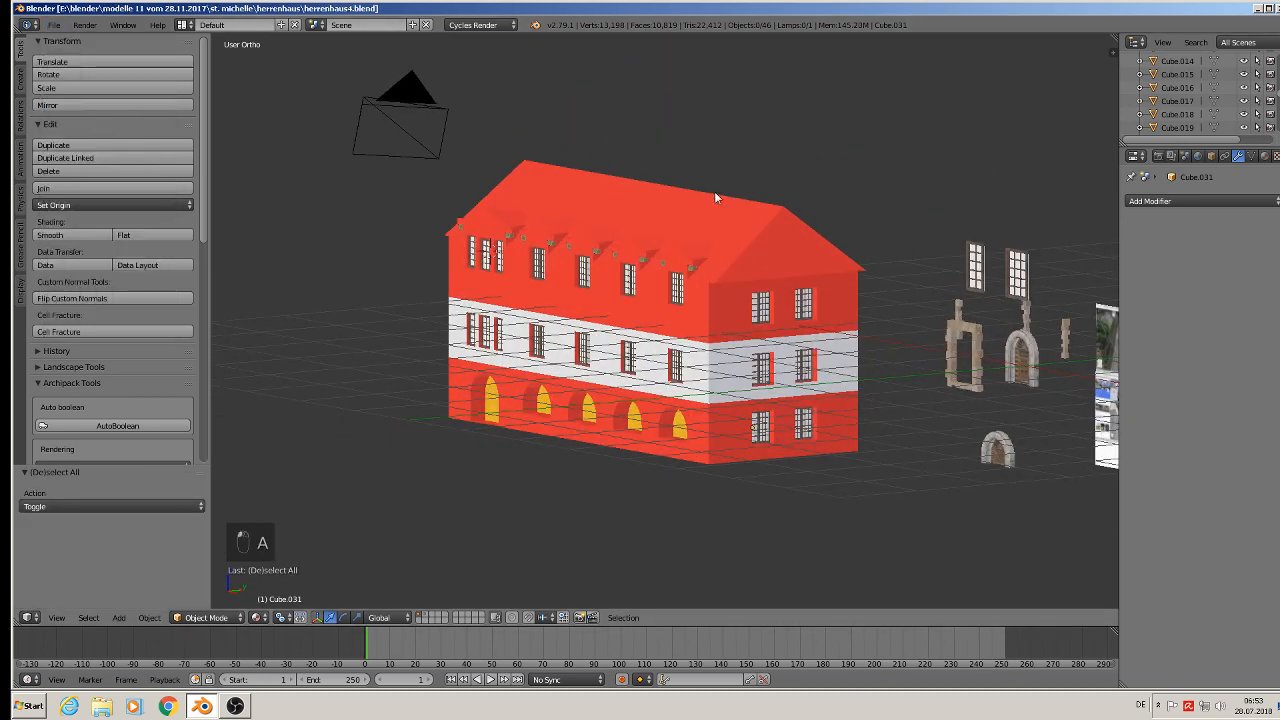
# - Add a new material slot to the house body and load the existing roof material into it
pyautogui.keyDown('shift'); pyautogui.moveTo(714, 191); pyautogui.dragTo(469, 168, button='middle'); pyautogui.keyUp('shift')
pyautogui.scroll(1, 686, 228)
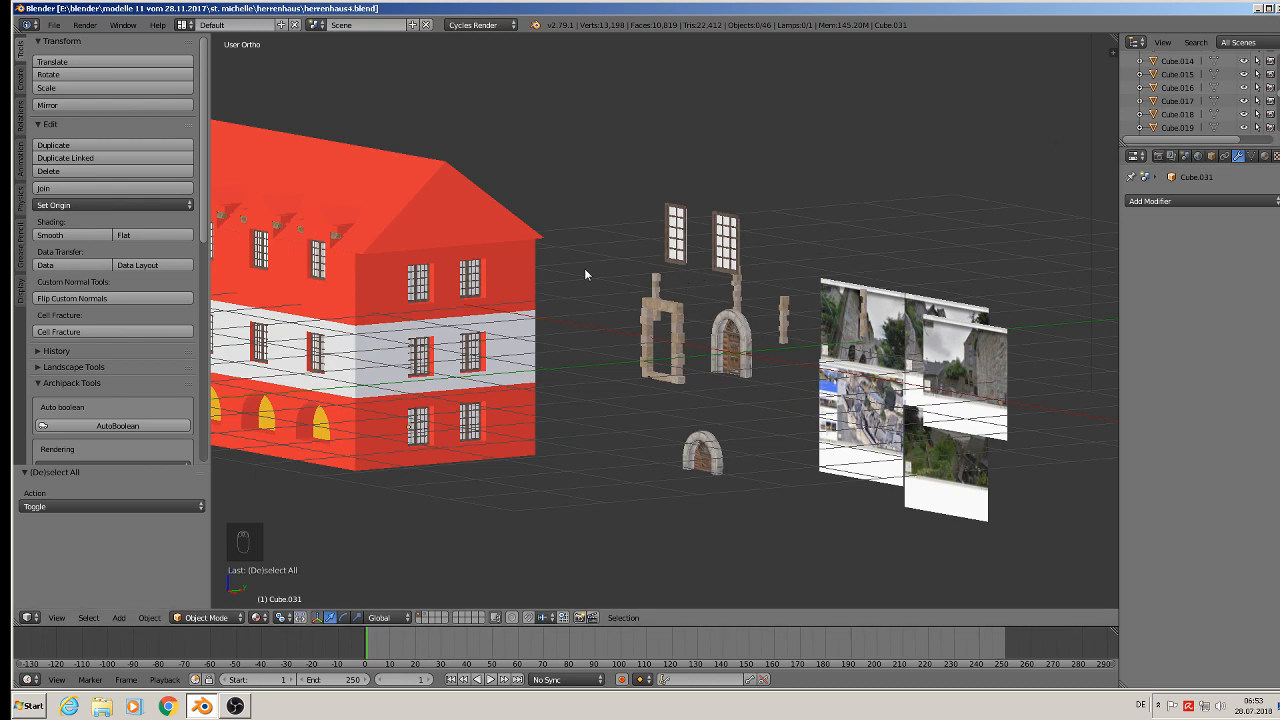
pyautogui.rightClick(430, 195)
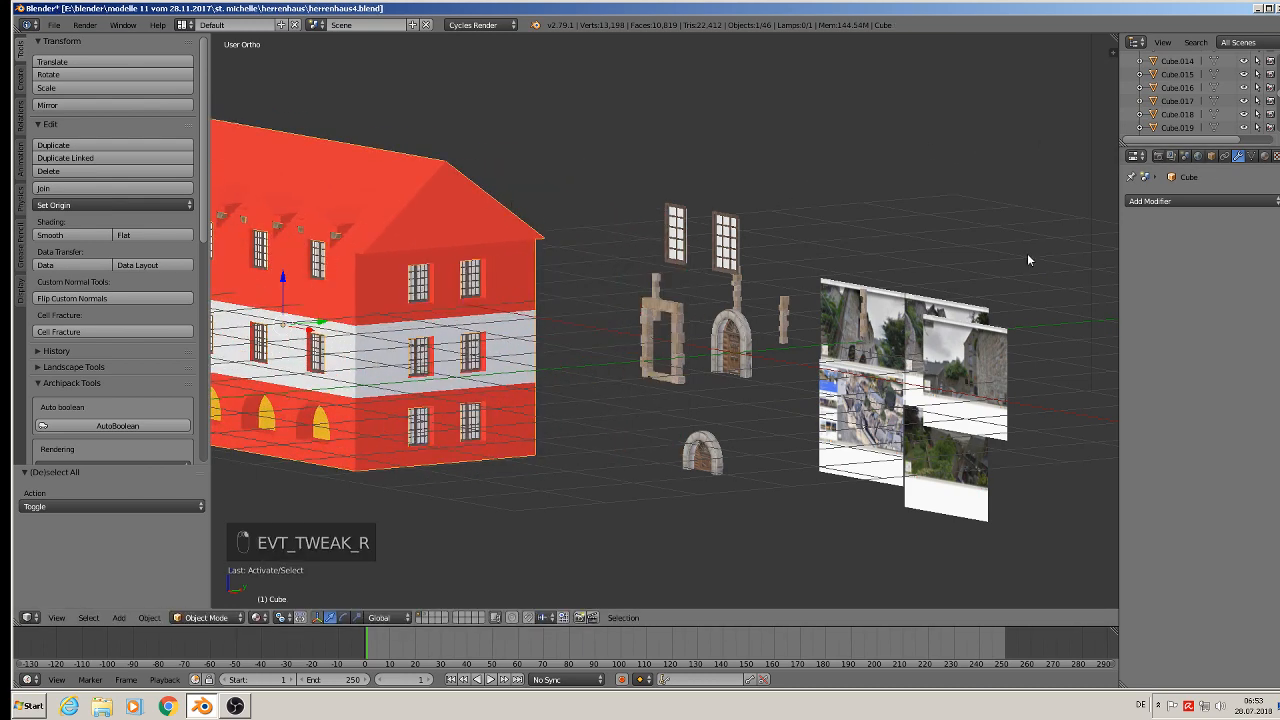
pyautogui.click(1264, 155)
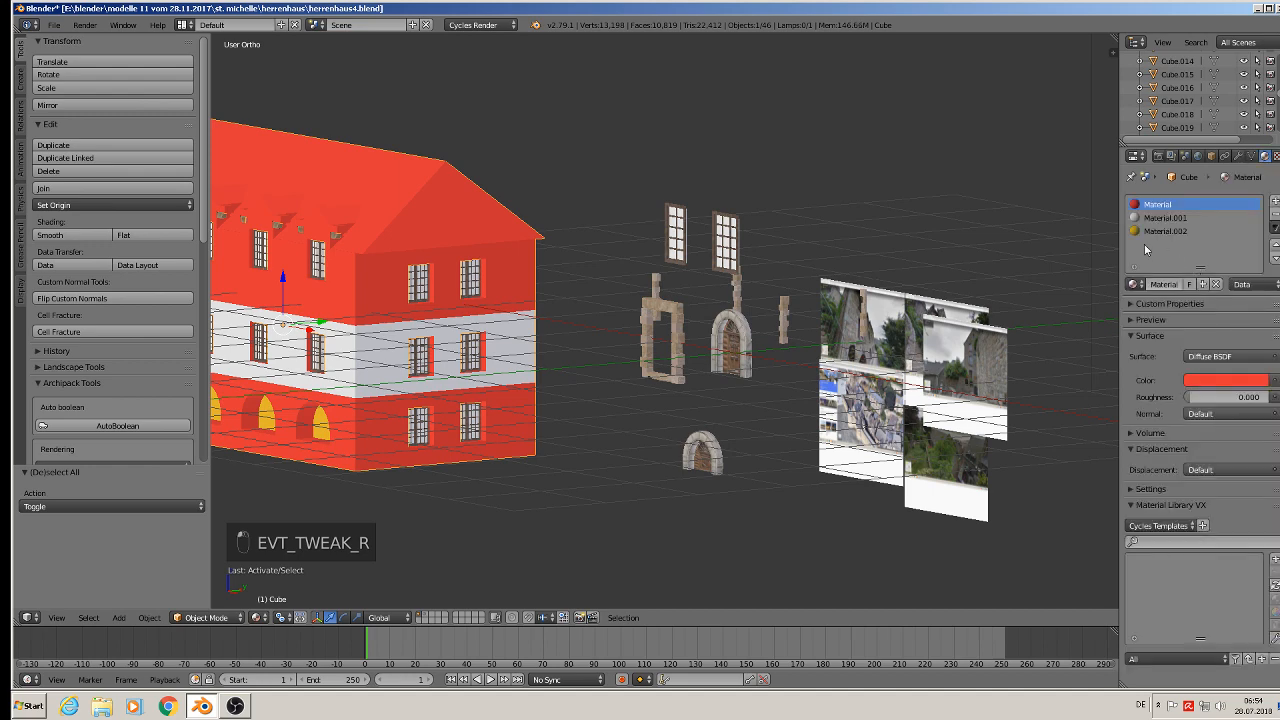
pyautogui.moveTo(596, 210); pyautogui.dragTo(420, 255, button='middle')
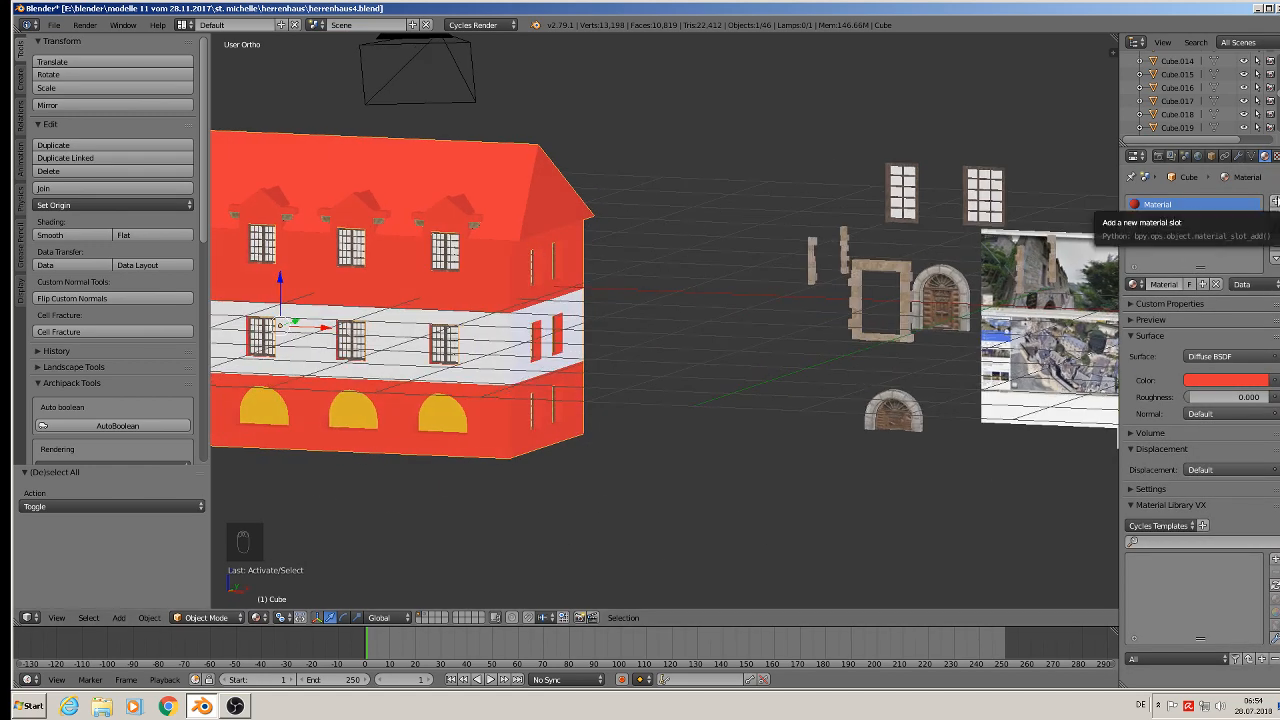
pyautogui.click(1275, 203)
pyautogui.click(1142, 284)
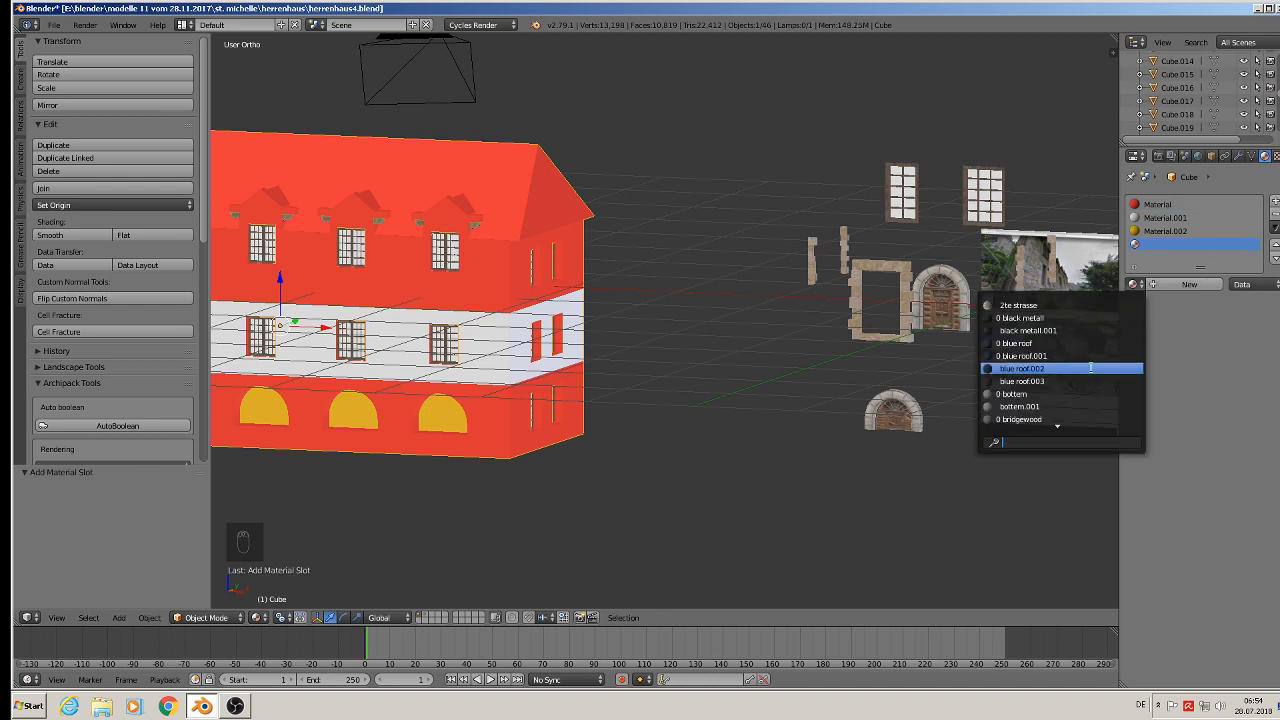
pyautogui.write('roo')
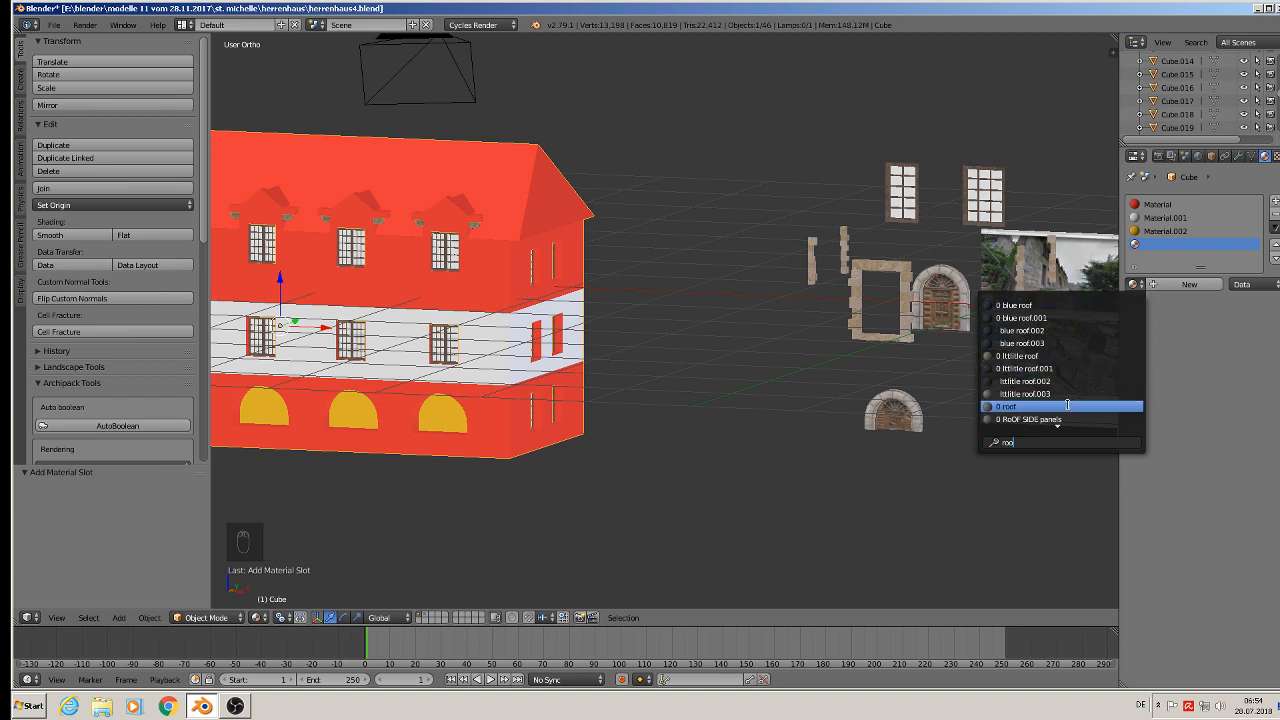
pyautogui.click(1067, 405)
# - In Edit Mode, select the main roof faces and assign the roof material to them
pyautogui.press('KP_Decimal')
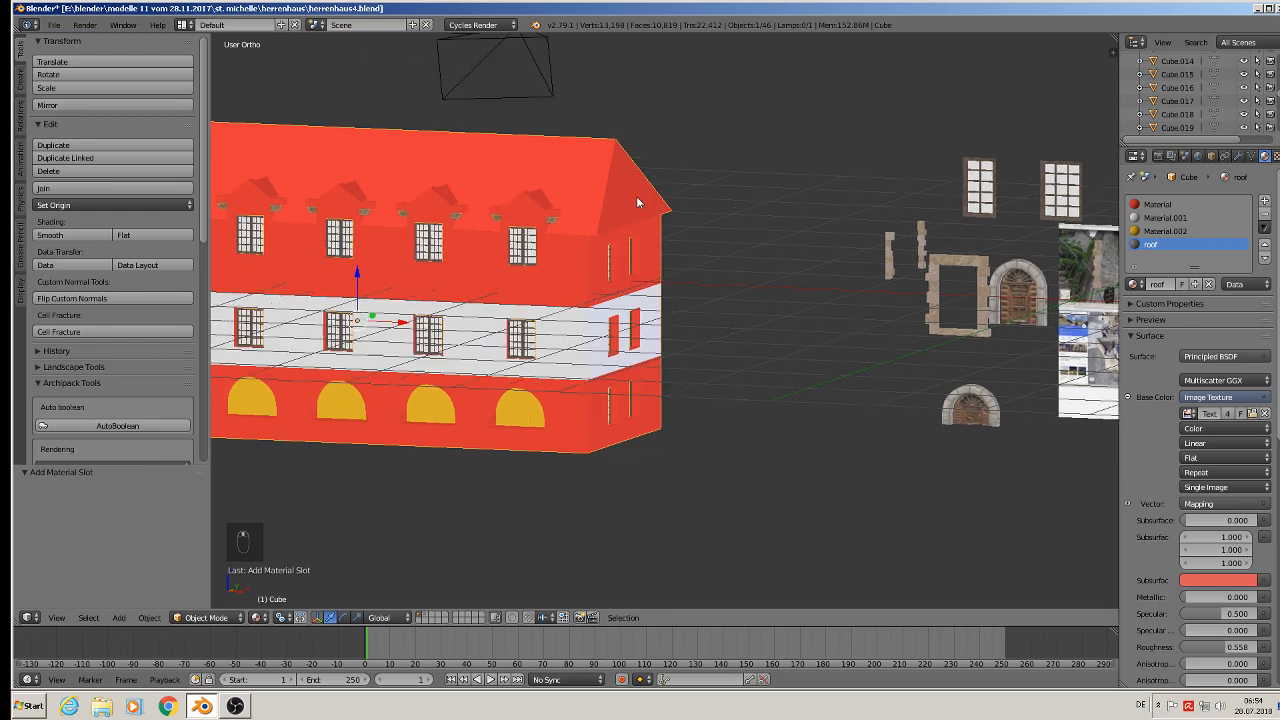
pyautogui.press('Tab')
pyautogui.rightClick(870, 156)
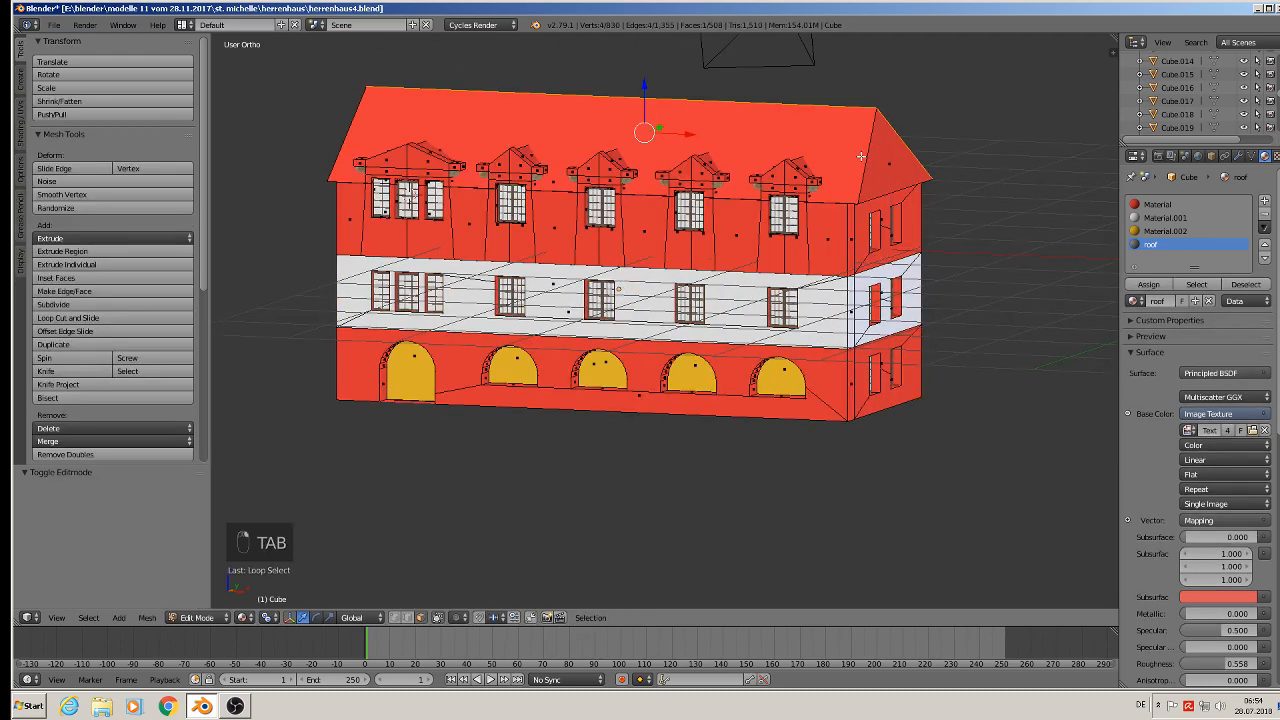
pyautogui.keyDown('shift'); pyautogui.rightClick(790, 144); pyautogui.keyUp('shift')
pyautogui.keyDown('shift'); pyautogui.rightClick(885, 165); pyautogui.keyUp('shift')
pyautogui.moveTo(885, 173); pyautogui.dragTo(728, 246, button='middle')
pyautogui.click(1150, 284)
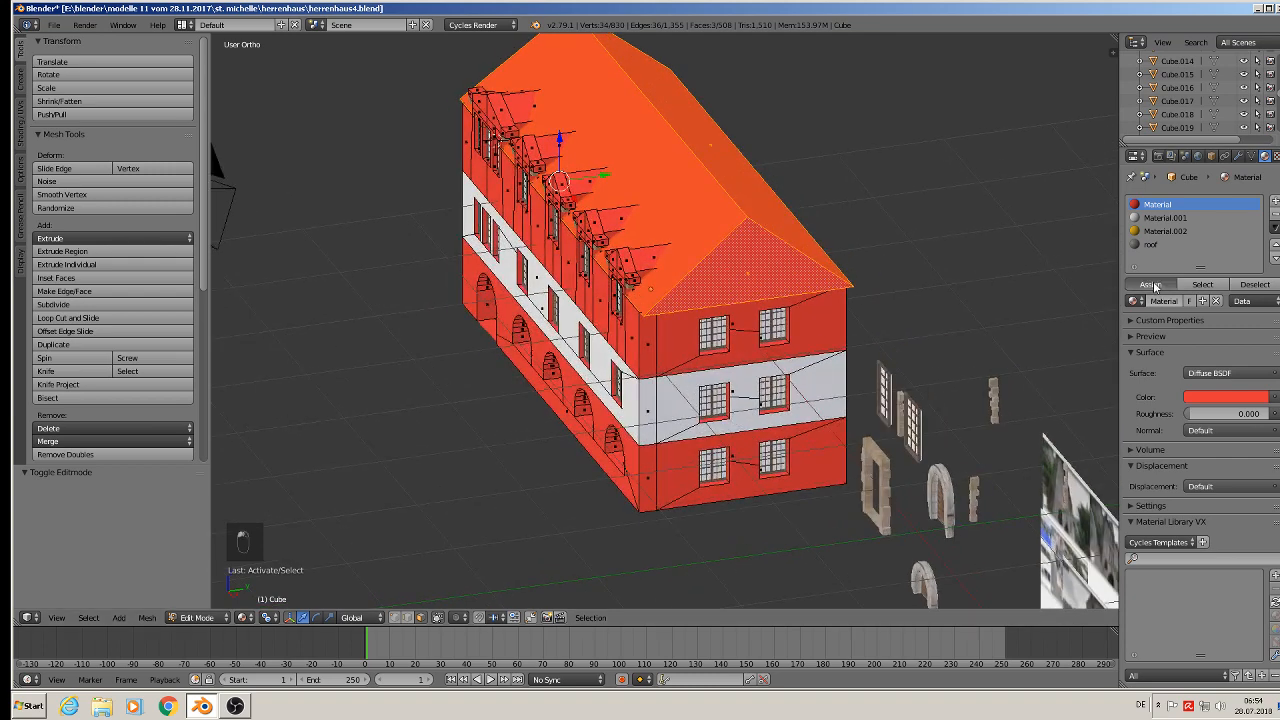
pyautogui.click(1152, 244)
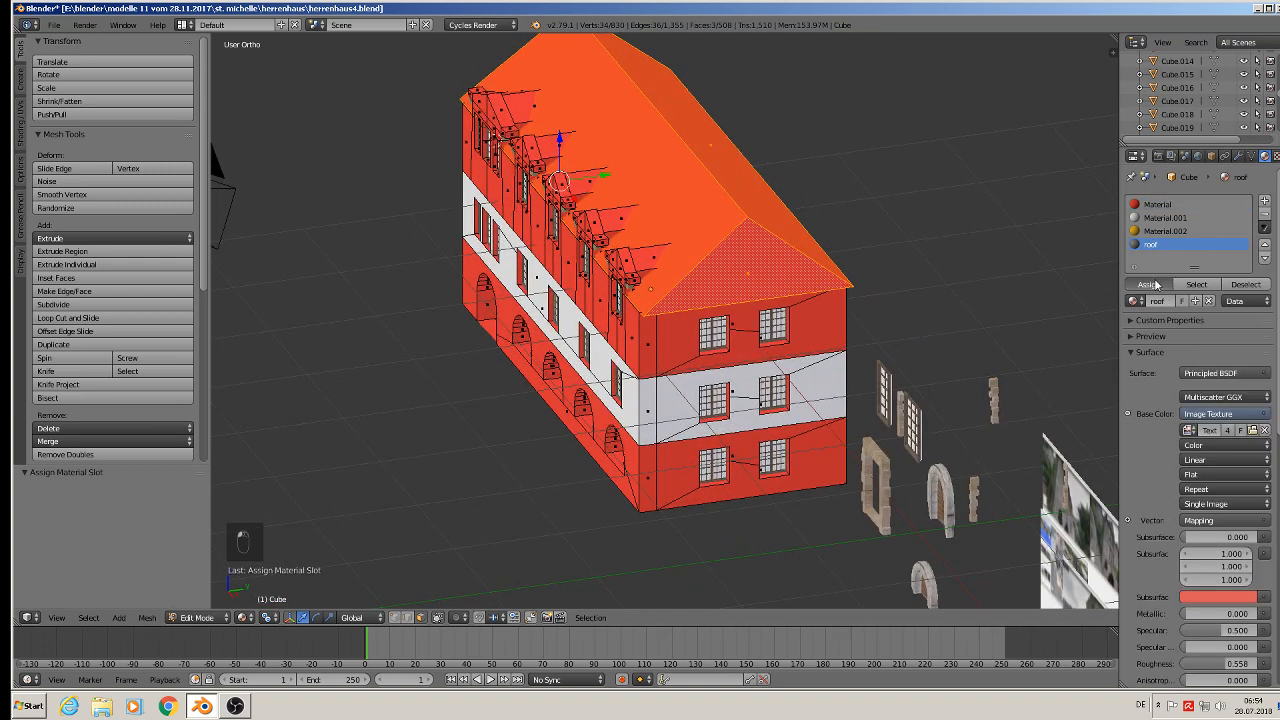
pyautogui.click(1150, 284)
# - UV-unwrap the selected main roof faces
pyautogui.moveTo(790, 225); pyautogui.dragTo(876, 230, button='middle')
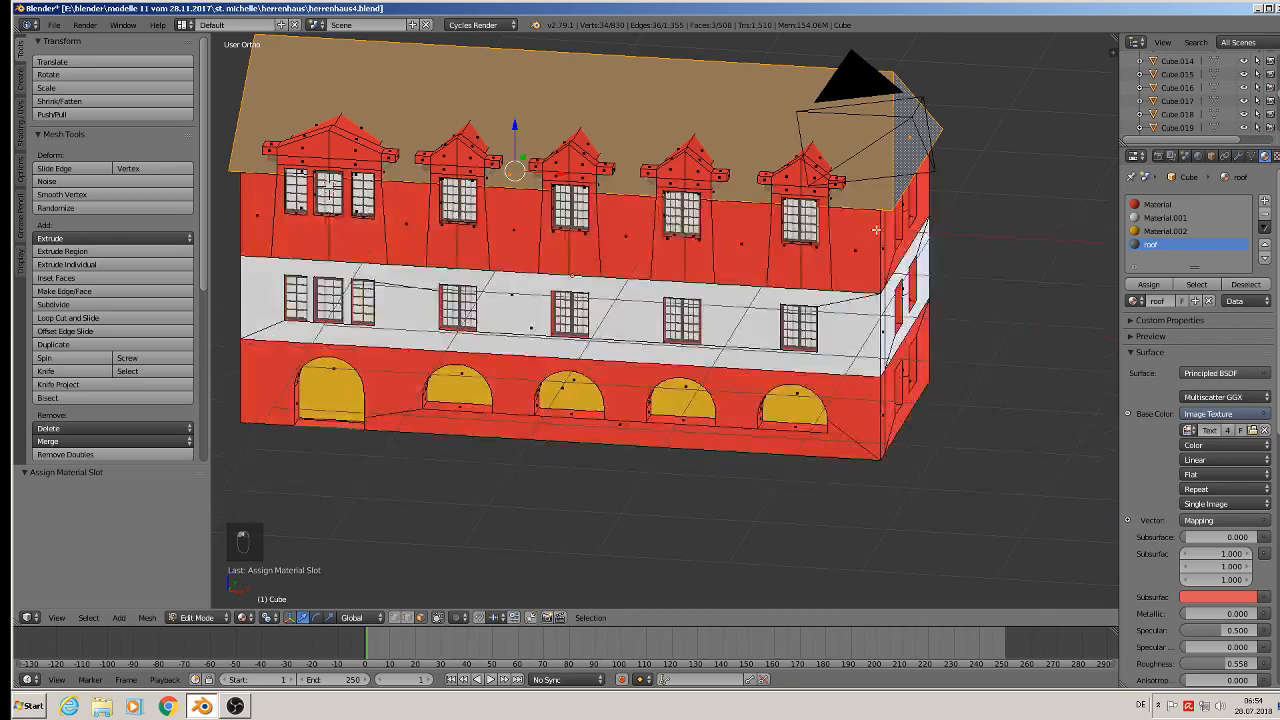
pyautogui.press('u')
pyautogui.click(778, 160)
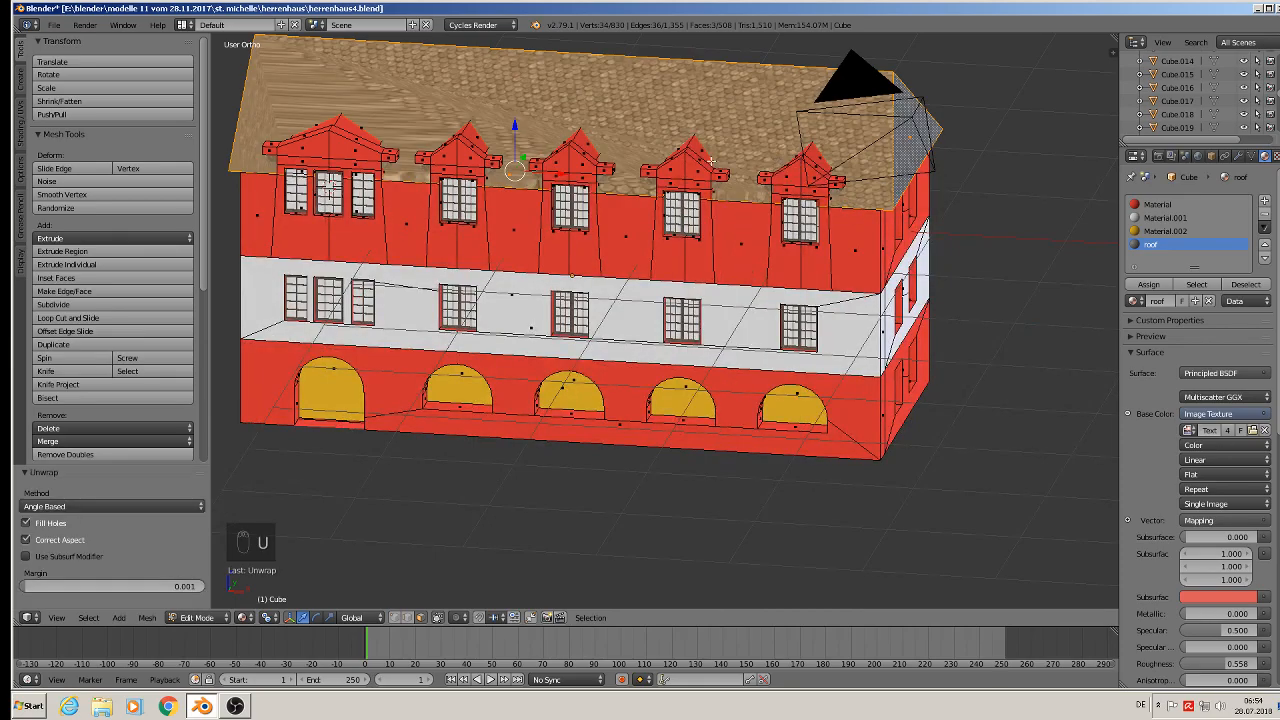
# - Select the roof faces of all dormers and assign the roof material to them
pyautogui.moveTo(693, 157); pyautogui.dragTo(814, 238, button='middle')
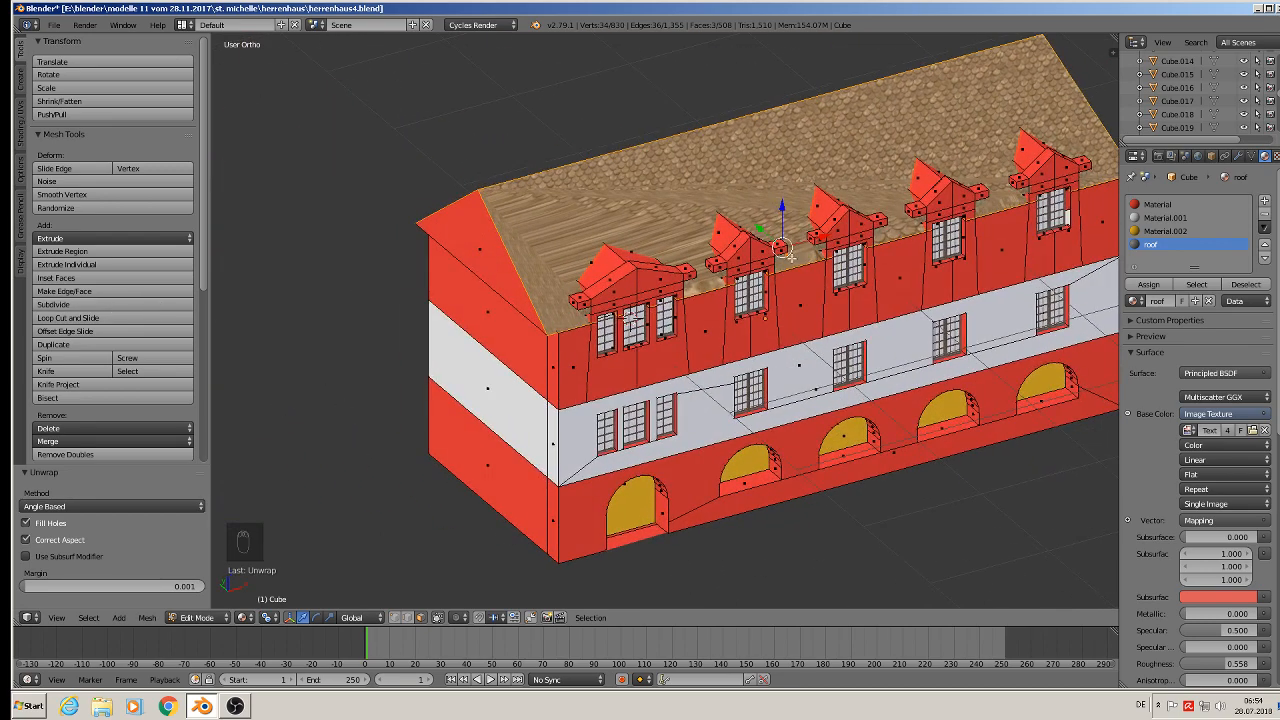
pyautogui.scroll(2, 650, 262)
pyautogui.scroll(2, 600, 268)
pyautogui.keyDown('alt'); pyautogui.rightClick(569, 356); pyautogui.keyUp('alt')
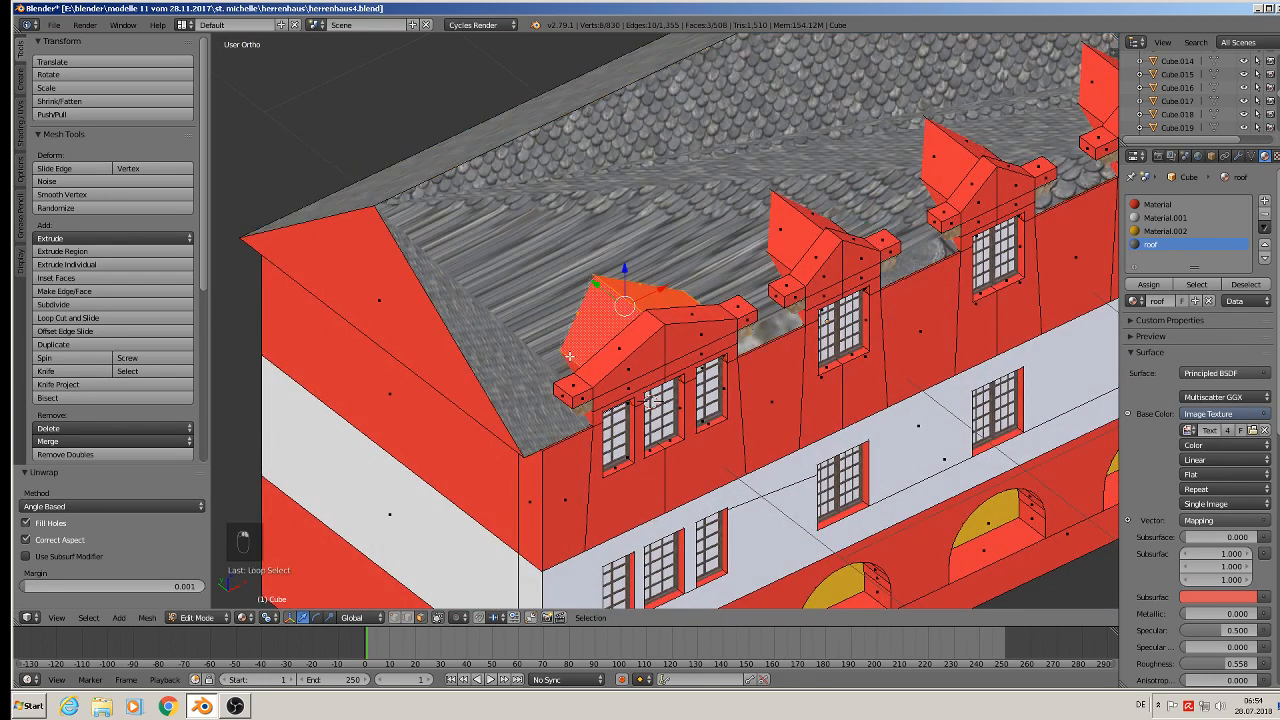
pyautogui.moveTo(637, 330); pyautogui.dragTo(588, 290, button='middle')
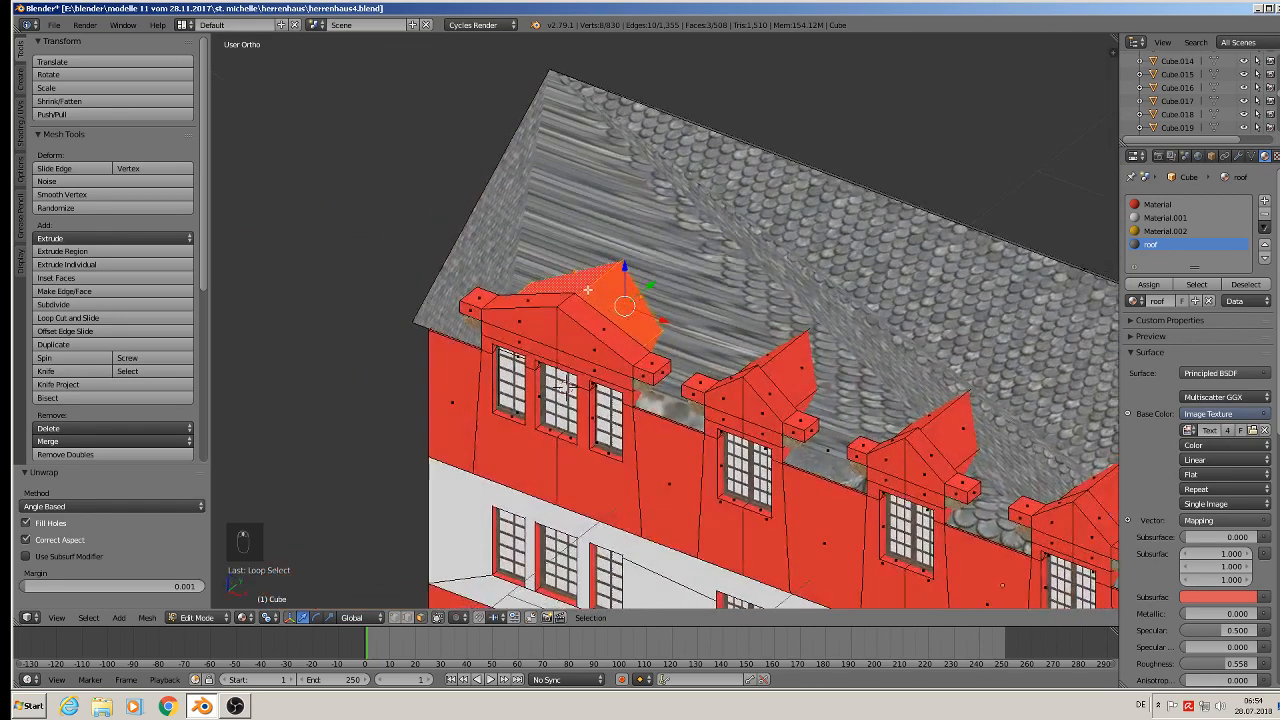
pyautogui.keyDown('alt'); pyautogui.keyDown('shift'); pyautogui.rightClick(782, 355); pyautogui.keyUp('shift'); pyautogui.keyUp('alt')
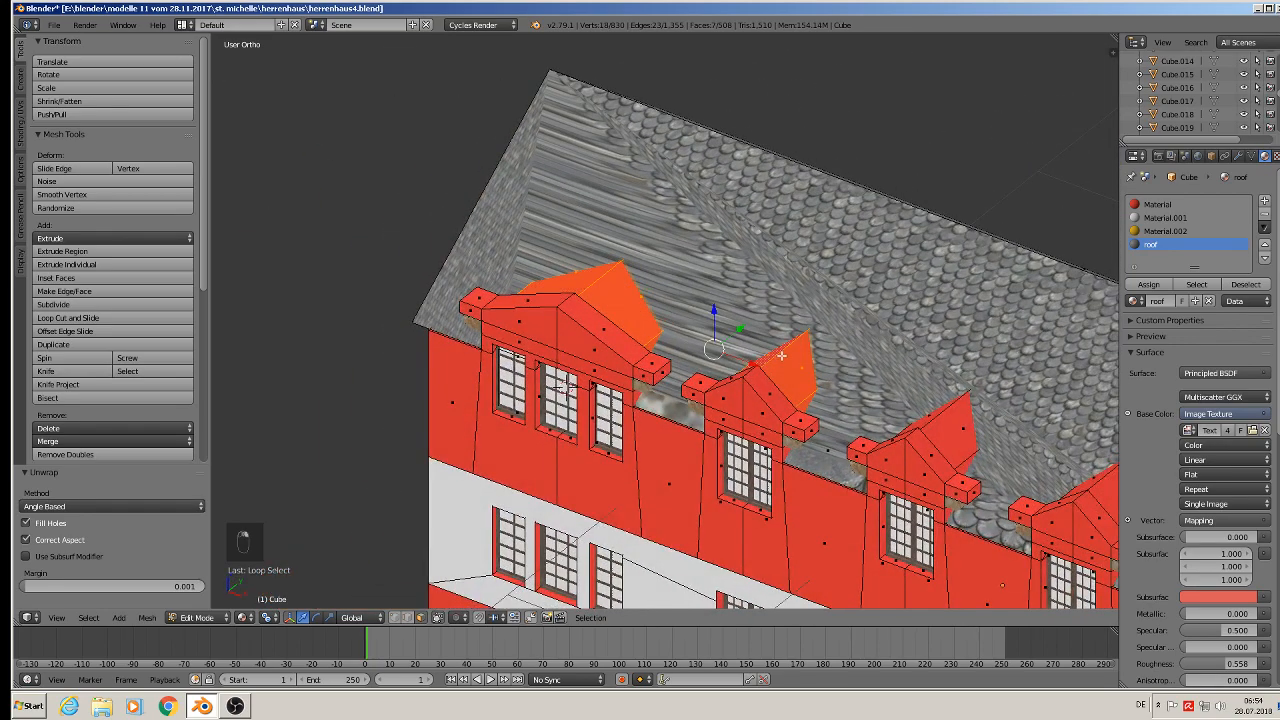
pyautogui.keyDown('alt'); pyautogui.keyDown('shift'); pyautogui.rightClick(936, 414); pyautogui.keyUp('shift'); pyautogui.keyUp('alt')
pyautogui.keyDown('shift'); pyautogui.moveTo(936, 414); pyautogui.dragTo(663, 271, button='middle'); pyautogui.keyUp('shift')
pyautogui.keyDown('alt'); pyautogui.keyDown('shift'); pyautogui.rightClick(834, 345); pyautogui.keyUp('shift'); pyautogui.keyUp('alt')
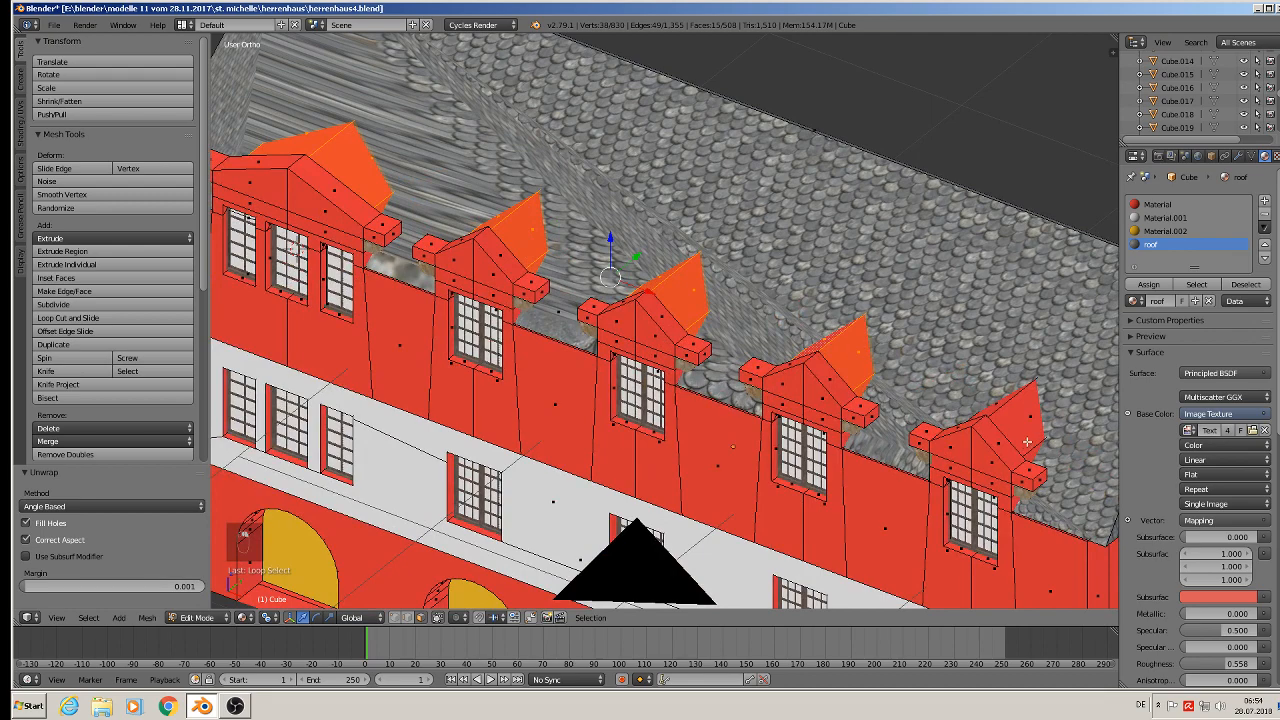
pyautogui.keyDown('alt'); pyautogui.keyDown('shift'); pyautogui.rightClick(1002, 410); pyautogui.keyUp('shift'); pyautogui.keyUp('alt')
pyautogui.keyDown('shift'); pyautogui.moveTo(1002, 410); pyautogui.dragTo(737, 265, button='middle'); pyautogui.keyUp('shift')
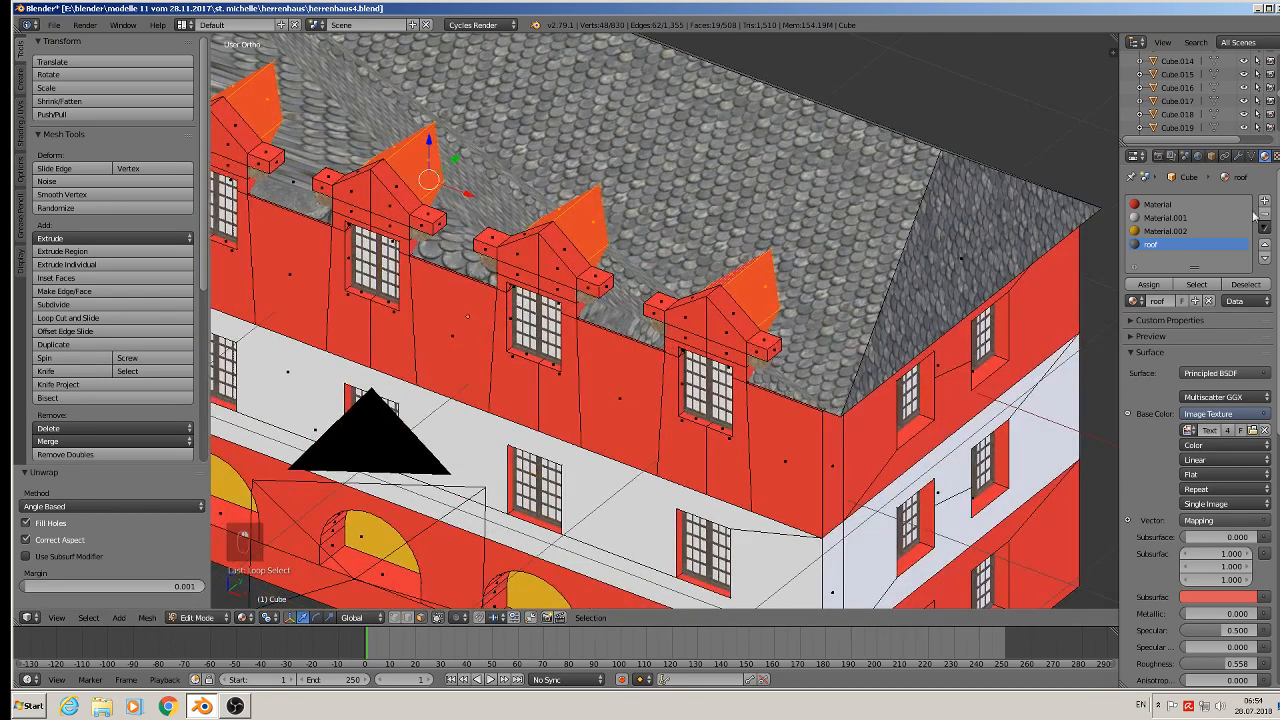
pyautogui.click(1159, 285)
# - Mark seams on the selected dormer roof faces
pyautogui.keyDown('shift'); pyautogui.moveTo(640, 229); pyautogui.dragTo(933, 258, button='middle'); pyautogui.keyUp('shift')
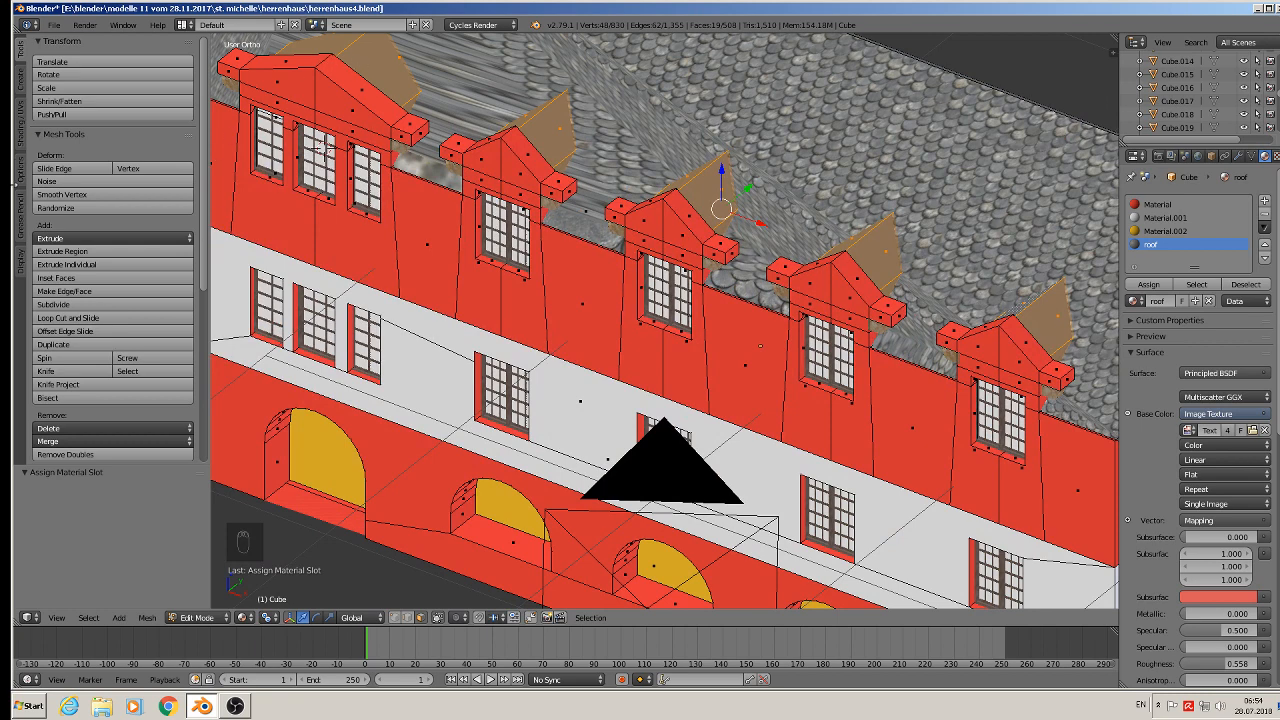
pyautogui.click(23, 134)
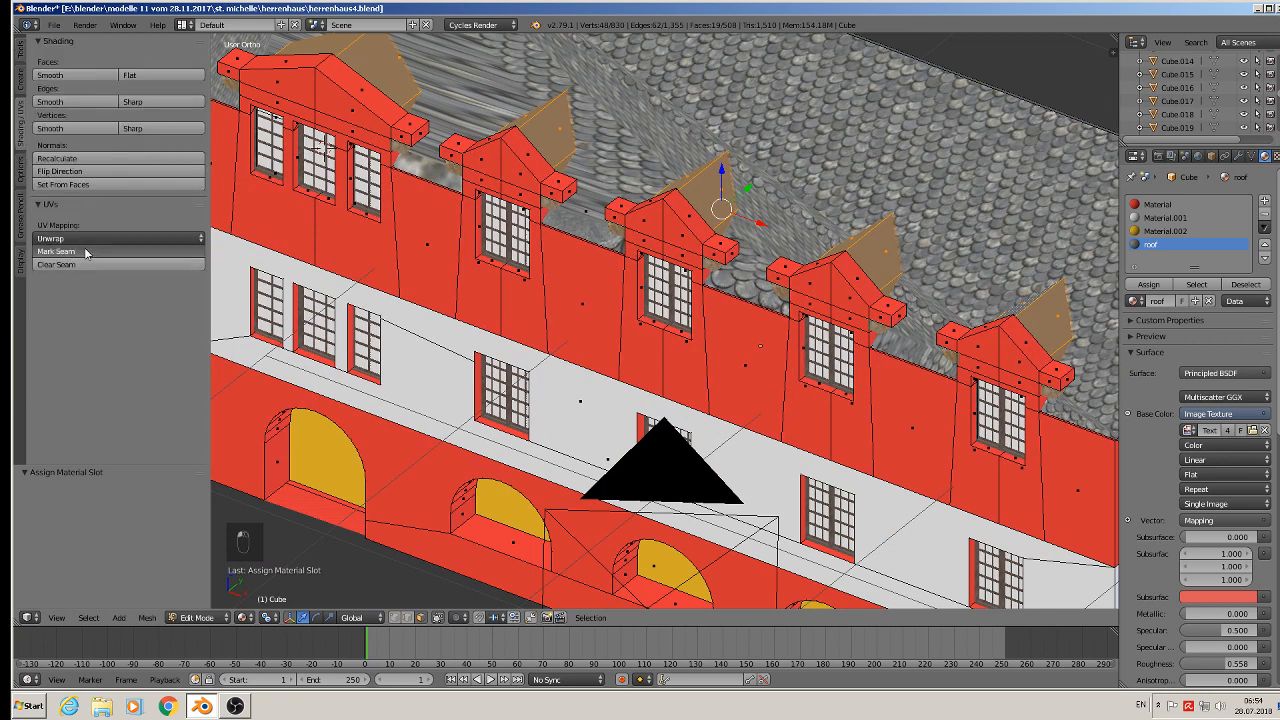
pyautogui.click(102, 252)
pyautogui.scroll(-3, 769, 270)
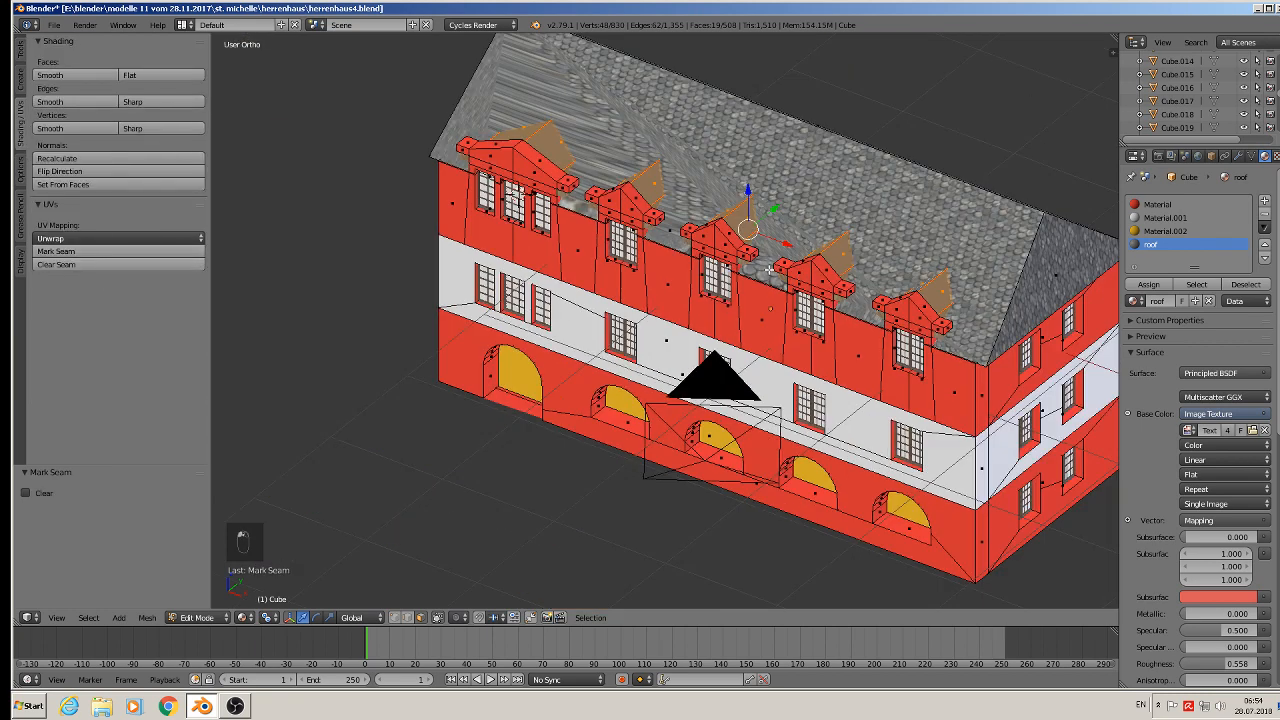
pyautogui.rightClick(849, 210)
pyautogui.moveTo(849, 210); pyautogui.dragTo(453, 196, button='middle')
pyautogui.keyDown('shift'); pyautogui.rightClick(804, 87); pyautogui.keyUp('shift')
pyautogui.keyDown('shift'); pyautogui.rightClick(369, 211); pyautogui.keyUp('shift')
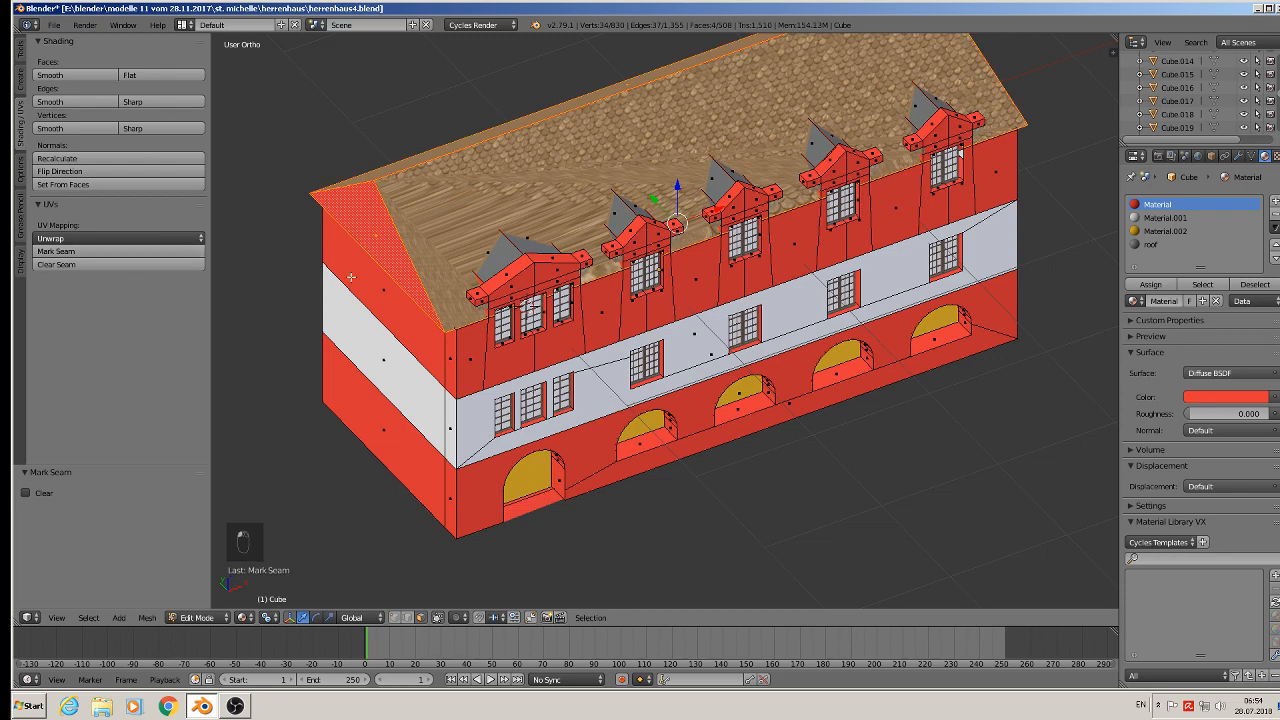
pyautogui.press('a')
pyautogui.moveTo(584, 330); pyautogui.dragTo(538, 258, button='middle')
pyautogui.press('a')
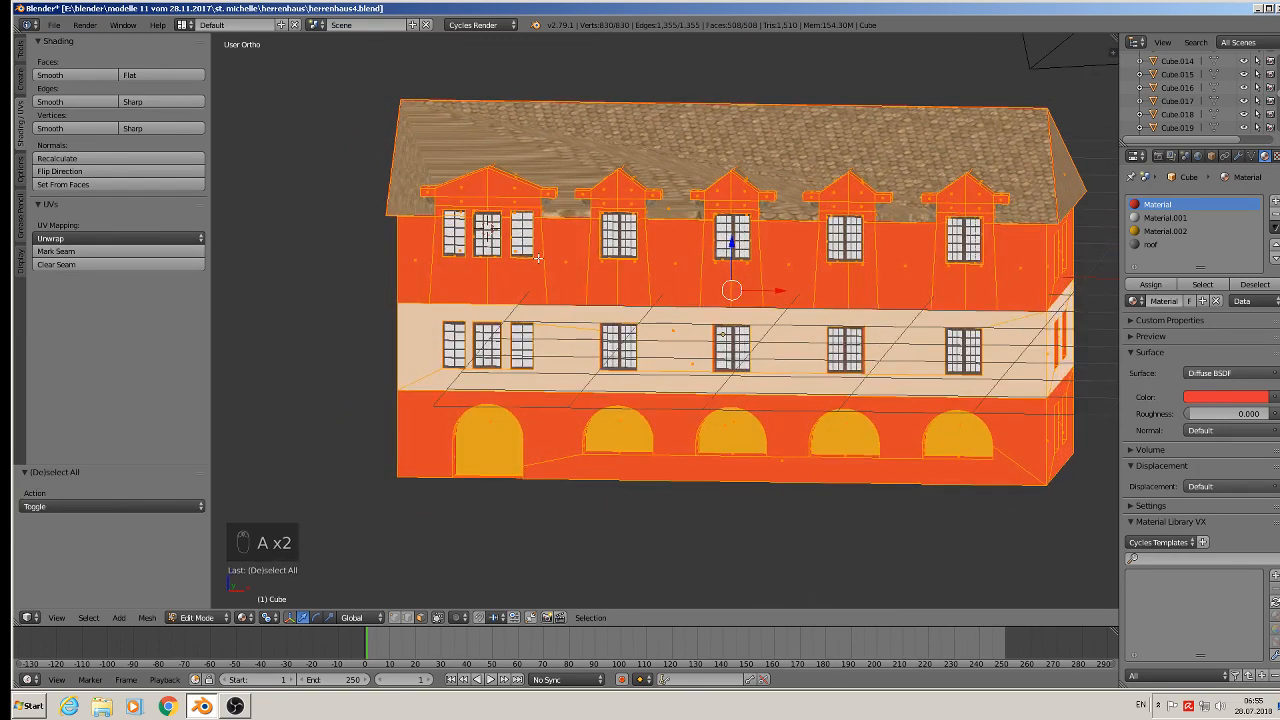
pyautogui.click(147, 617)
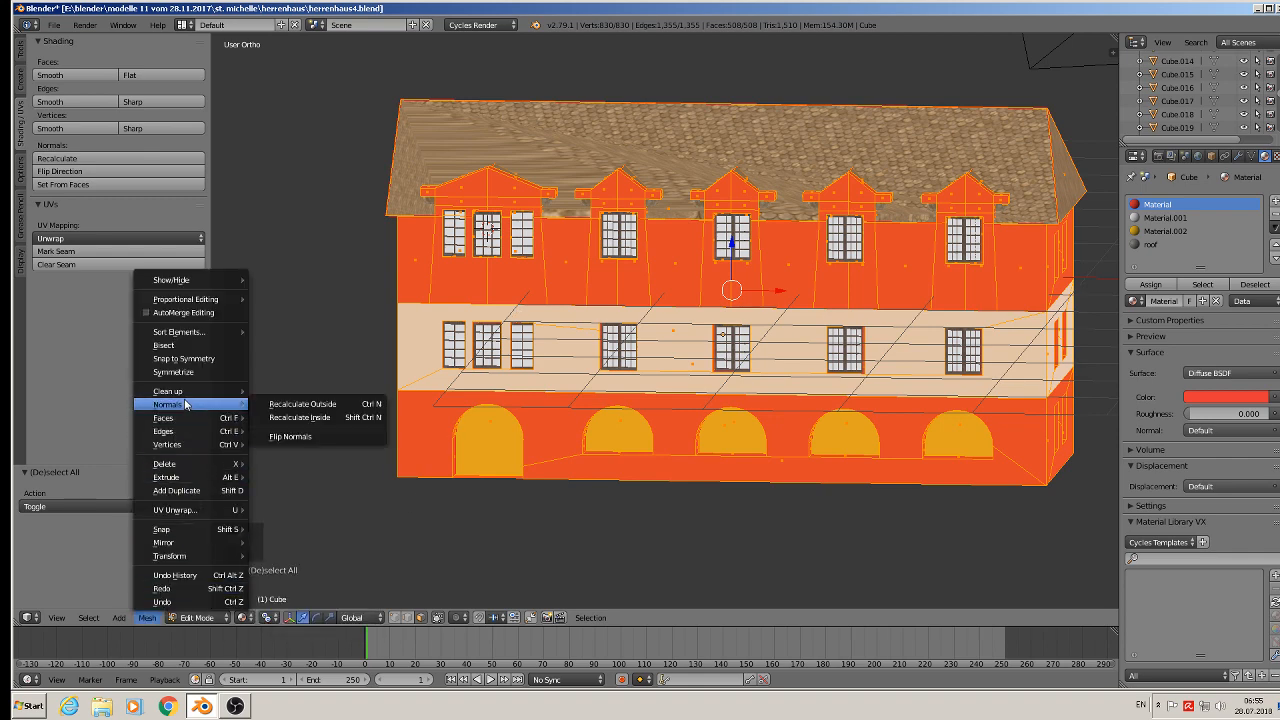
pyautogui.press('Tab')
pyautogui.click(149, 617)
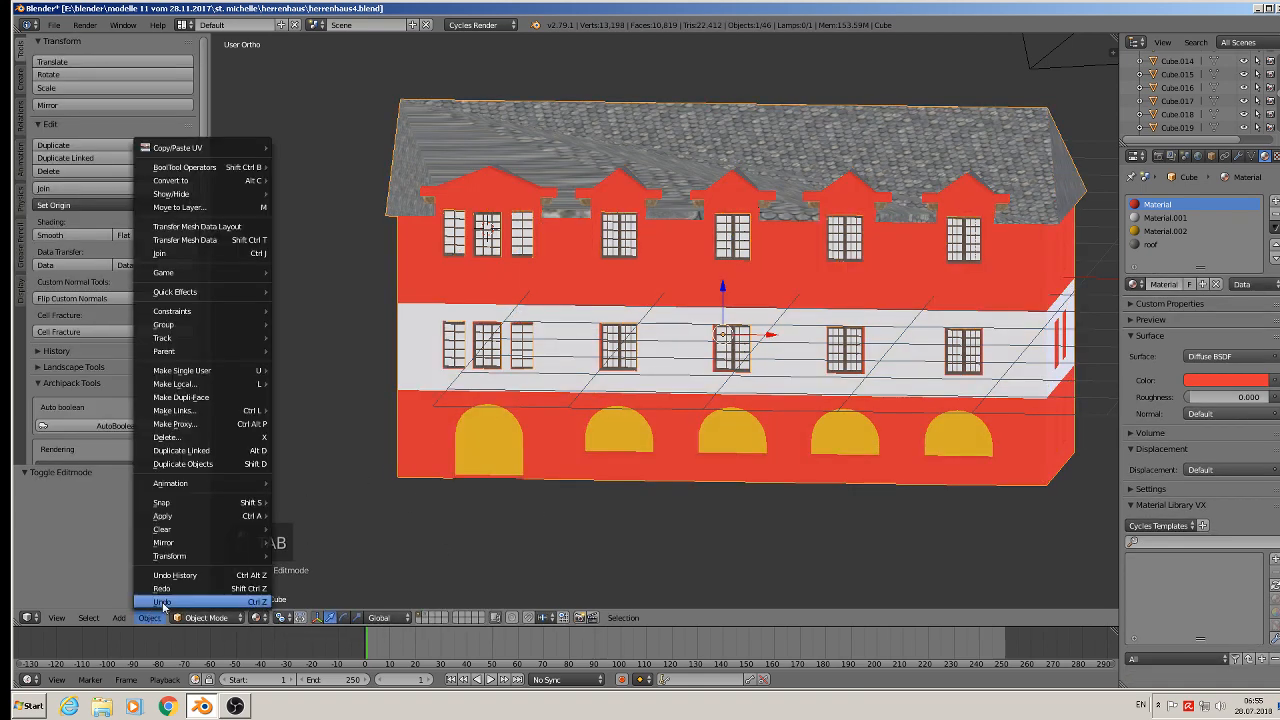
pyautogui.moveTo(230, 516)
pyautogui.click(357, 397)
pyautogui.press('Tab')
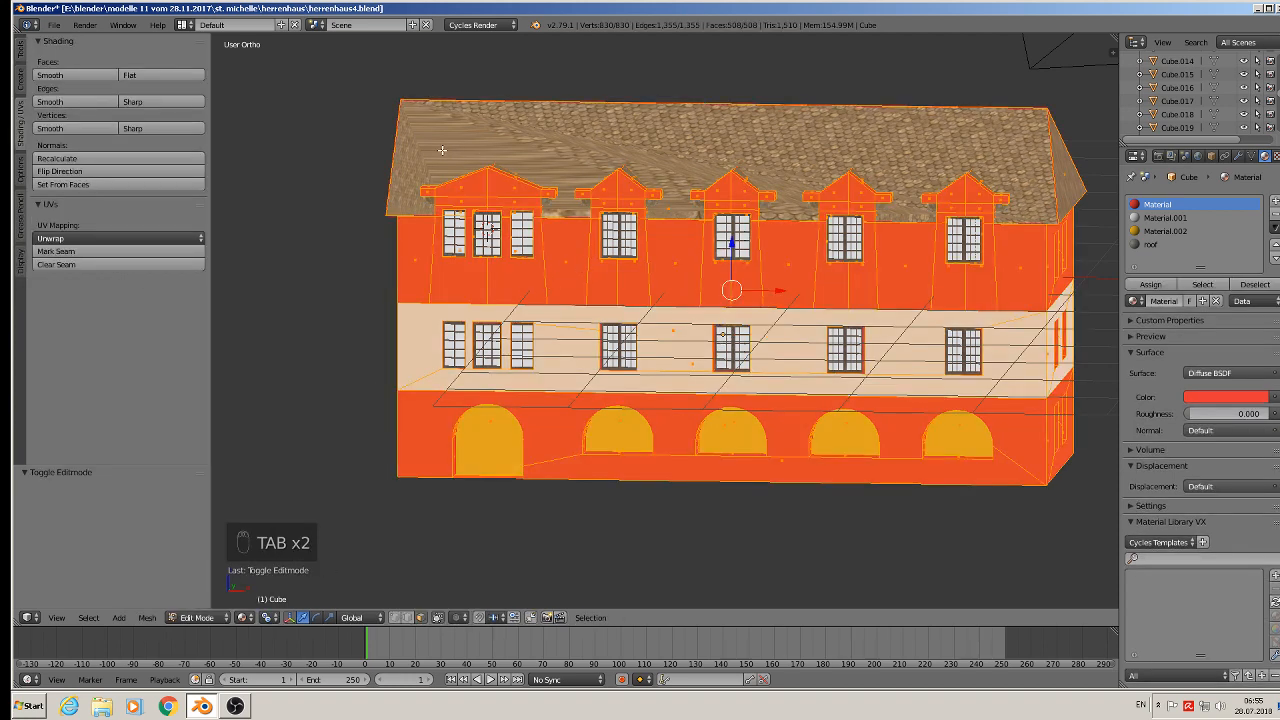
# - Select all faces using the roof material and UV-unwrap them together
pyautogui.click(1151, 244)
pyautogui.press('a')
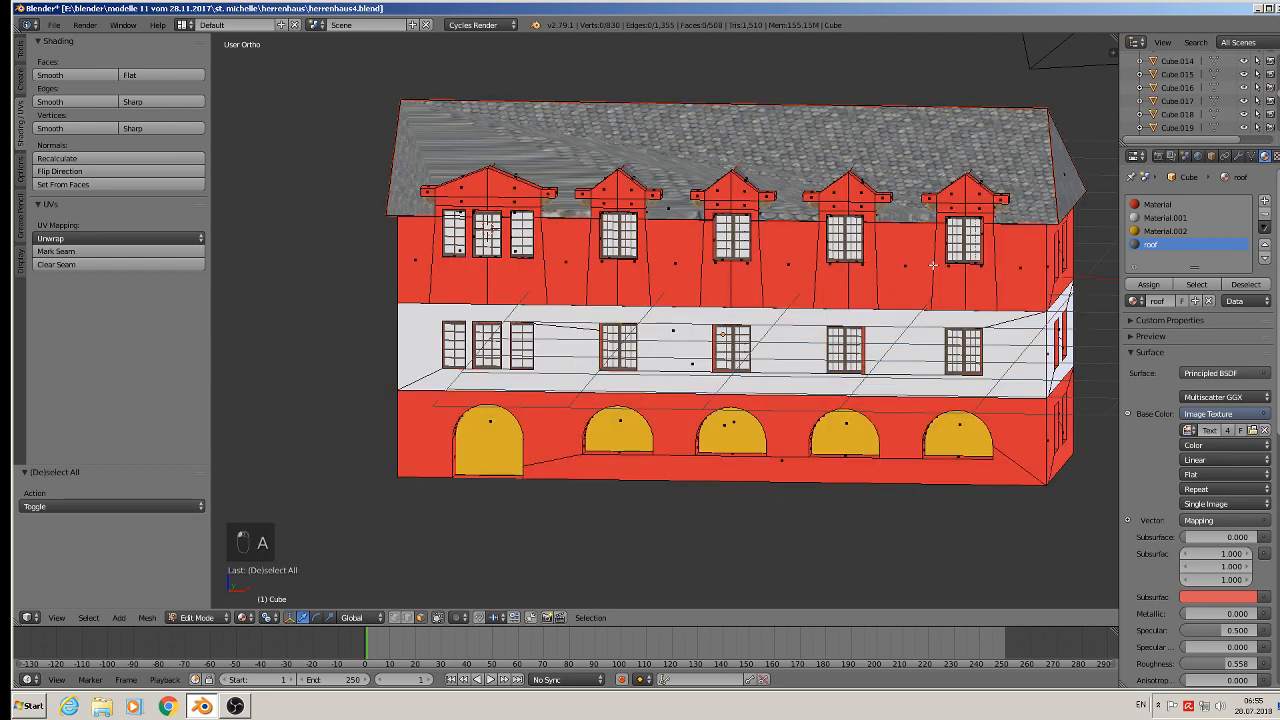
pyautogui.click(1197, 285)
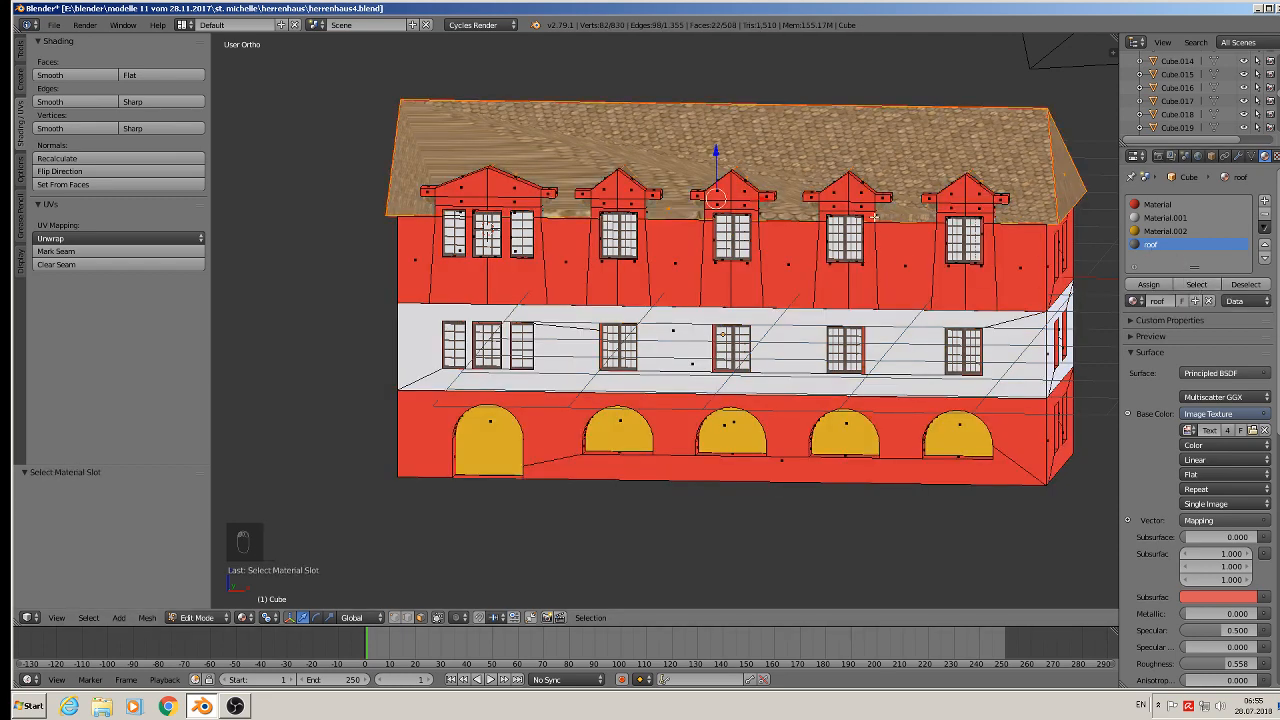
pyautogui.press('u')
pyautogui.click(875, 214)
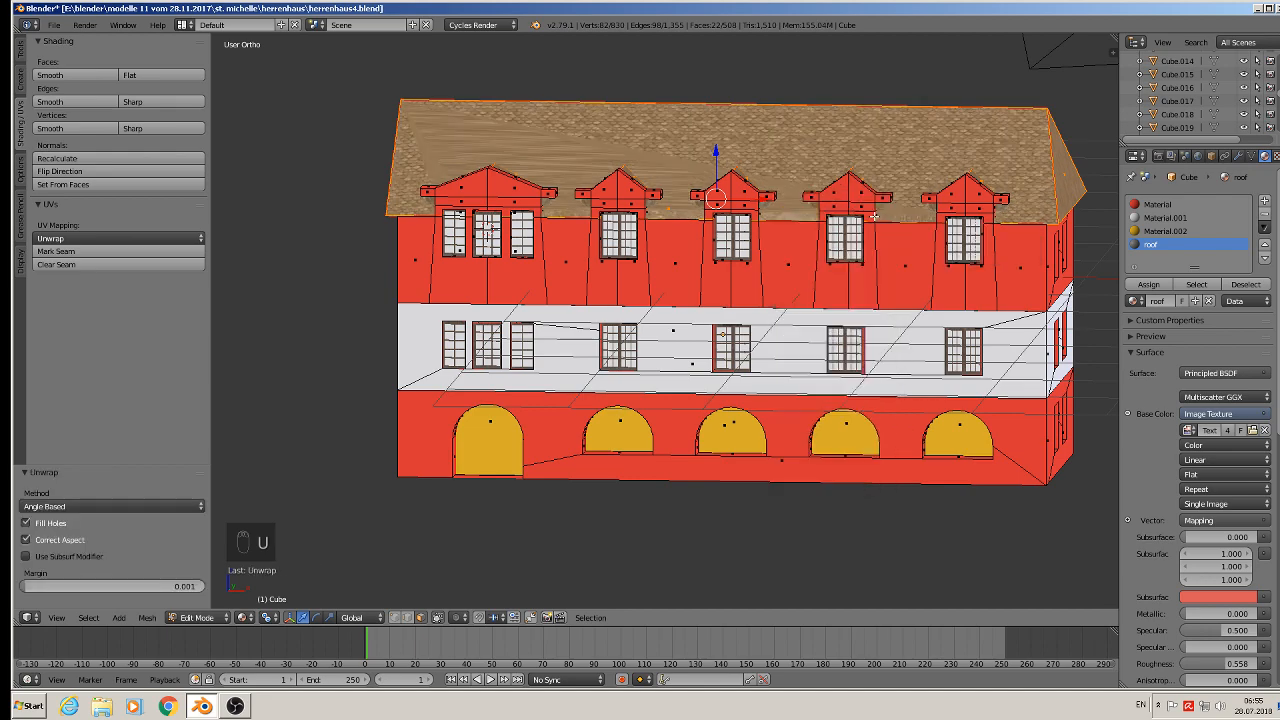
pyautogui.moveTo(875, 213); pyautogui.dragTo(602, 124, button='middle')
pyautogui.rightClick(647, 155)
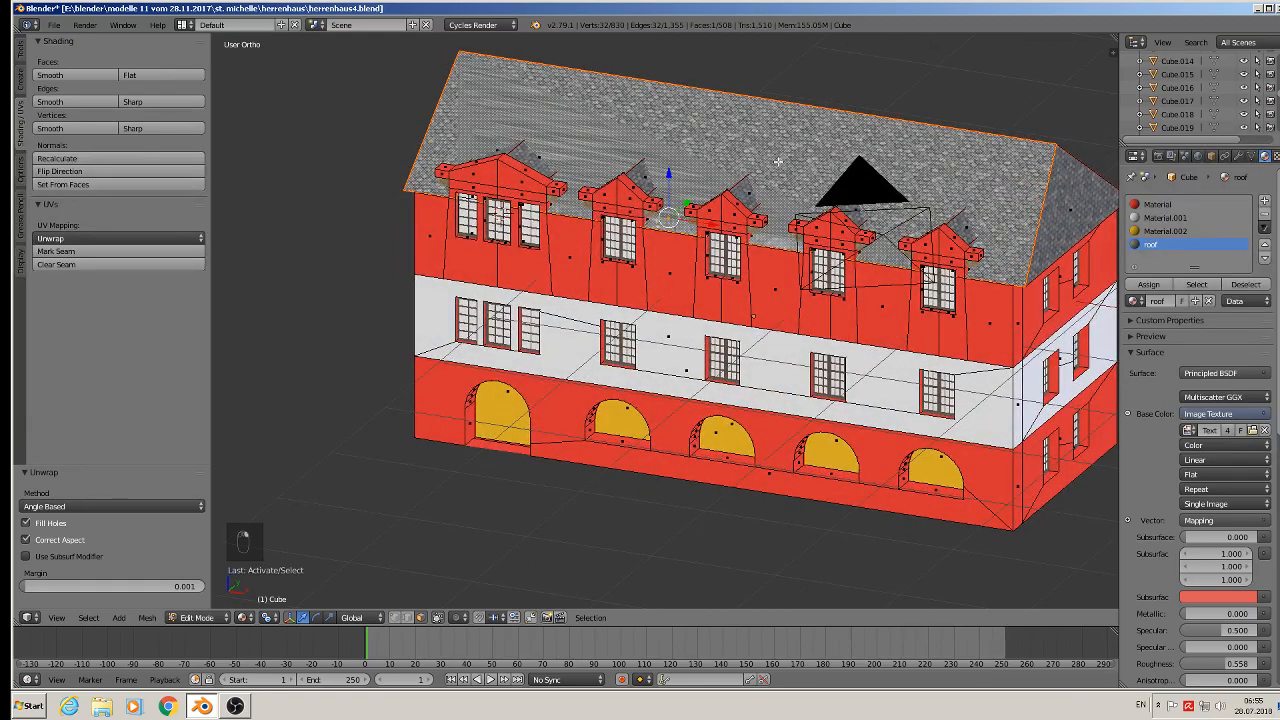
# - Unwrap the selected main roof faces again
pyautogui.moveTo(778, 161); pyautogui.dragTo(812, 212, button='middle')
pyautogui.press('u')
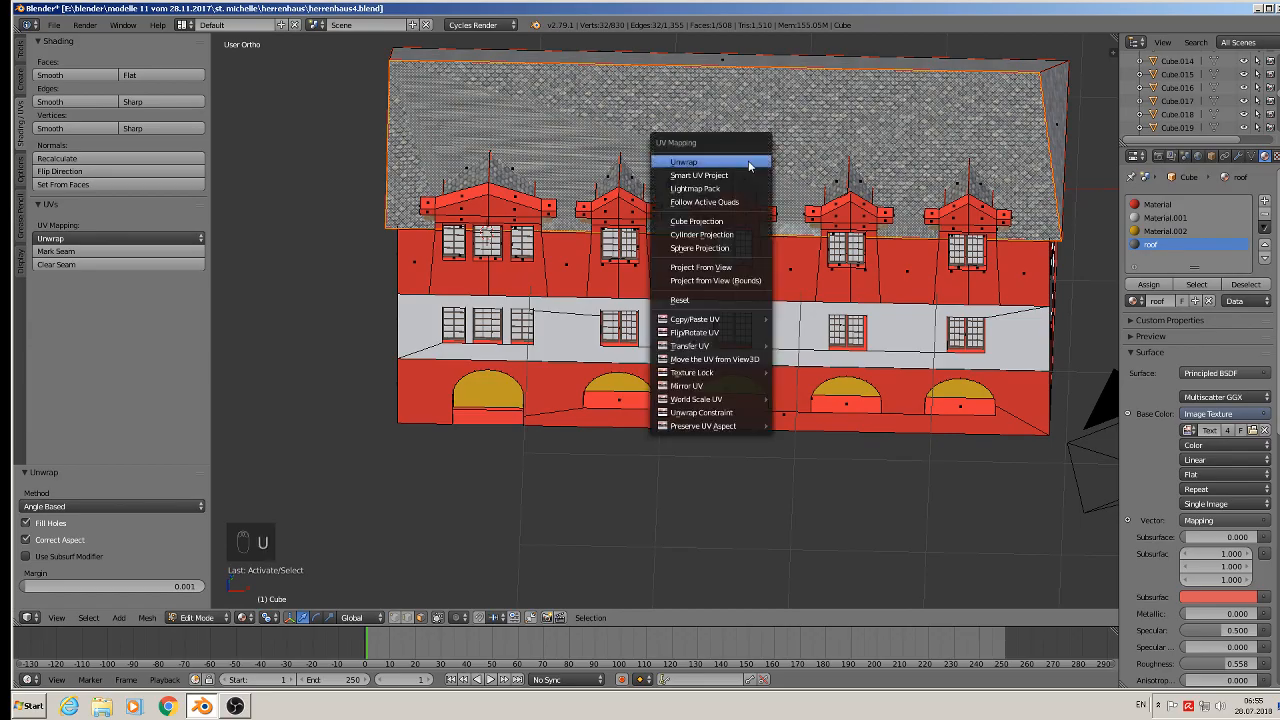
pyautogui.click(748, 161)
pyautogui.moveTo(748, 161)
pyautogui.mouseDown(button='middle')
pyautogui.moveTo(614, 101)
pyautogui.moveTo(737, 91)
pyautogui.moveTo(751, 103)
pyautogui.moveTo(747, 142)
pyautogui.mouseUp(button='middle')
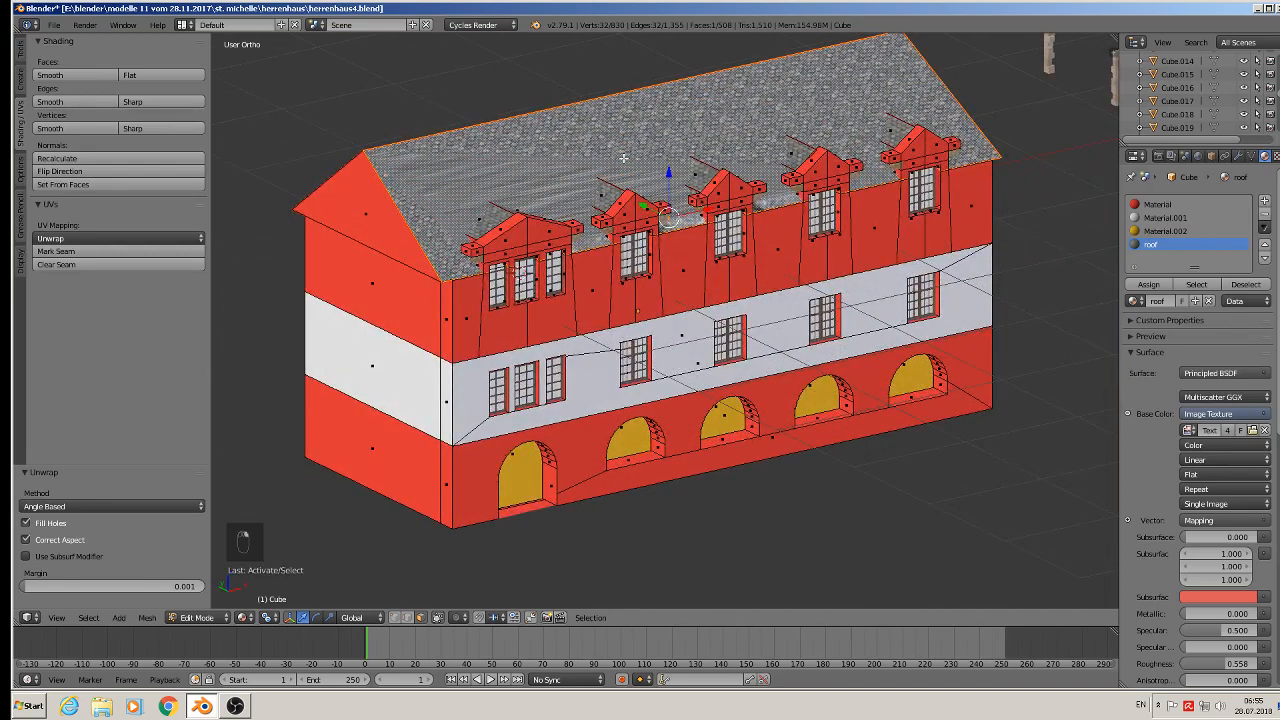
# - Project the selected roof faces' UVs from the current front view
pyautogui.press('x')
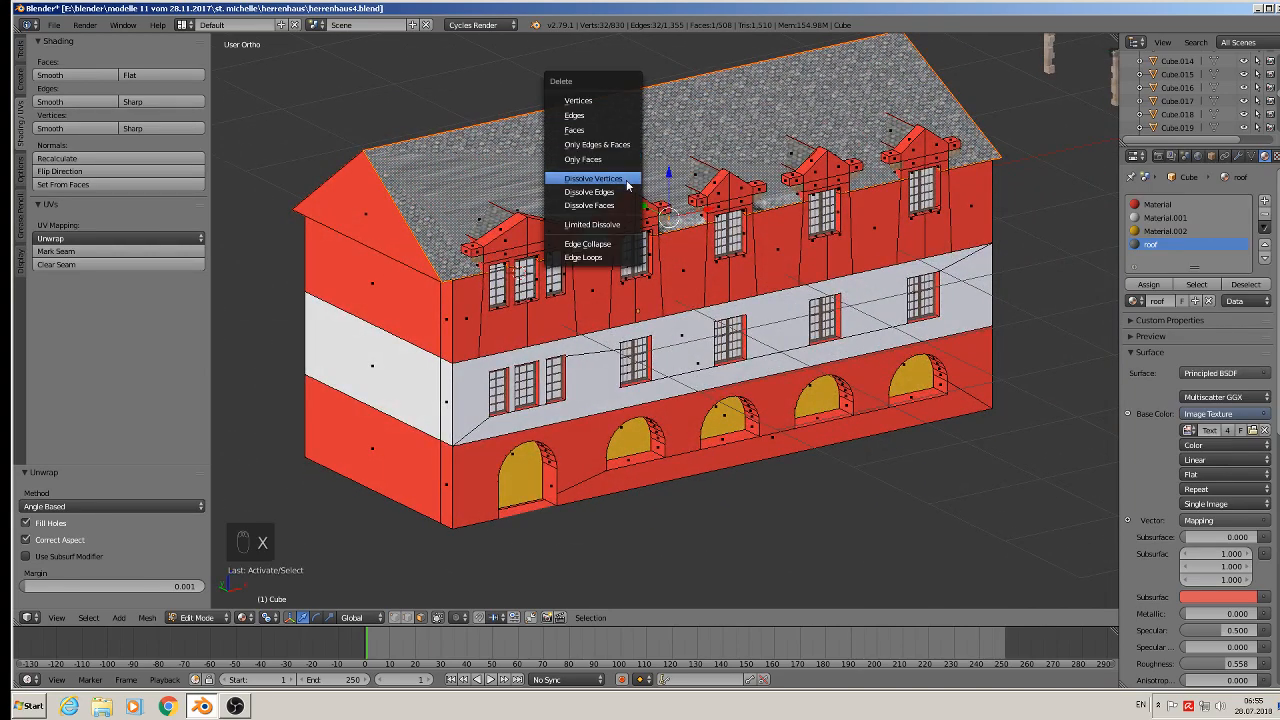
pyautogui.moveTo(899, 170); pyautogui.dragTo(836, 185, button='middle')
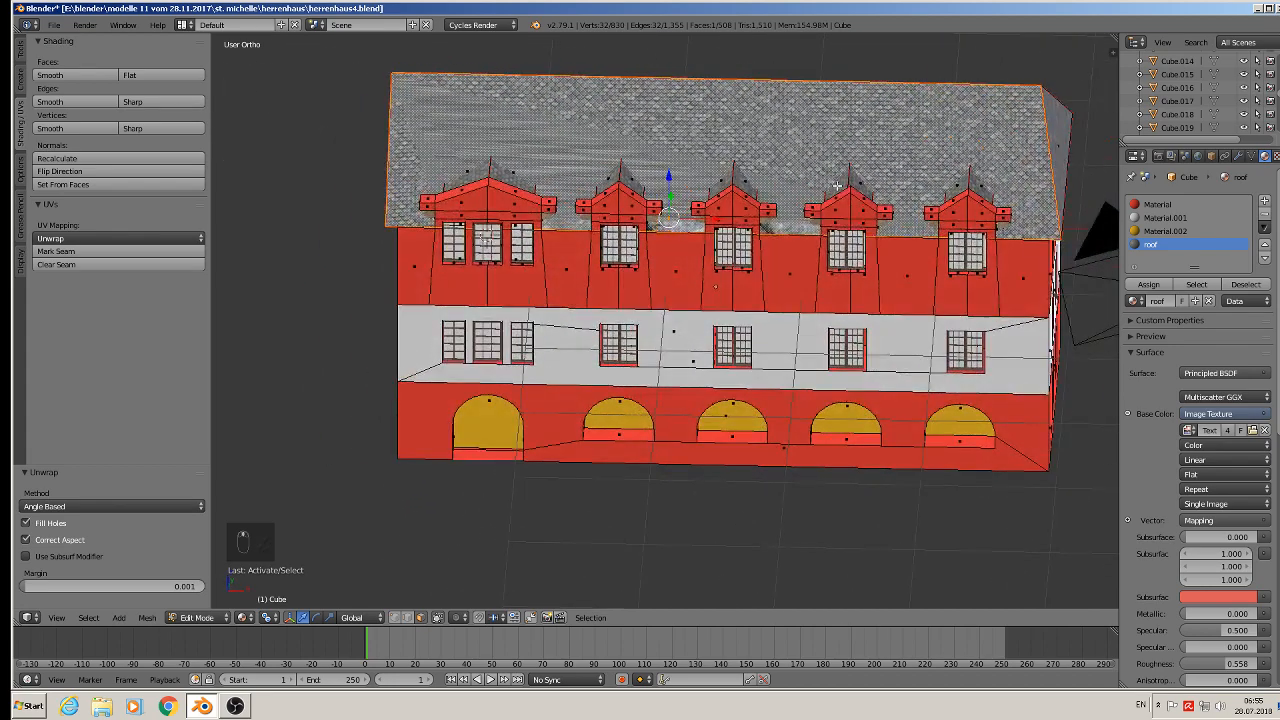
pyautogui.press('x')
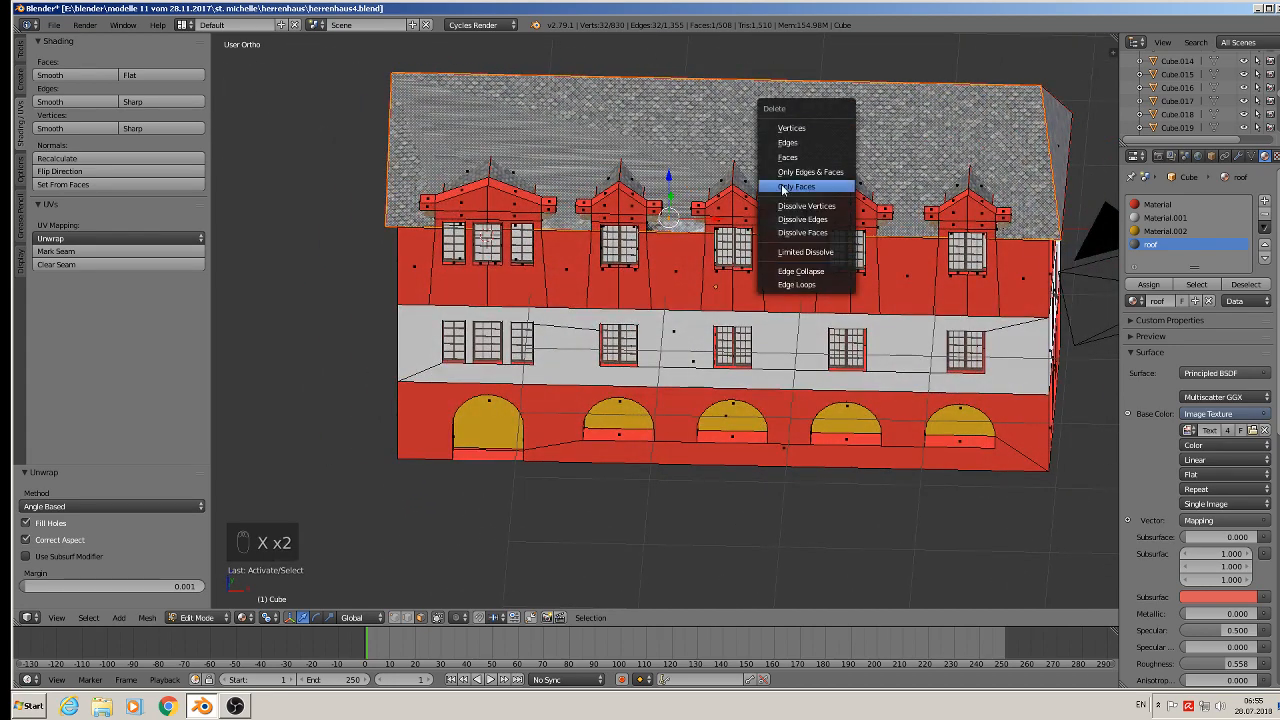
pyautogui.press('u')
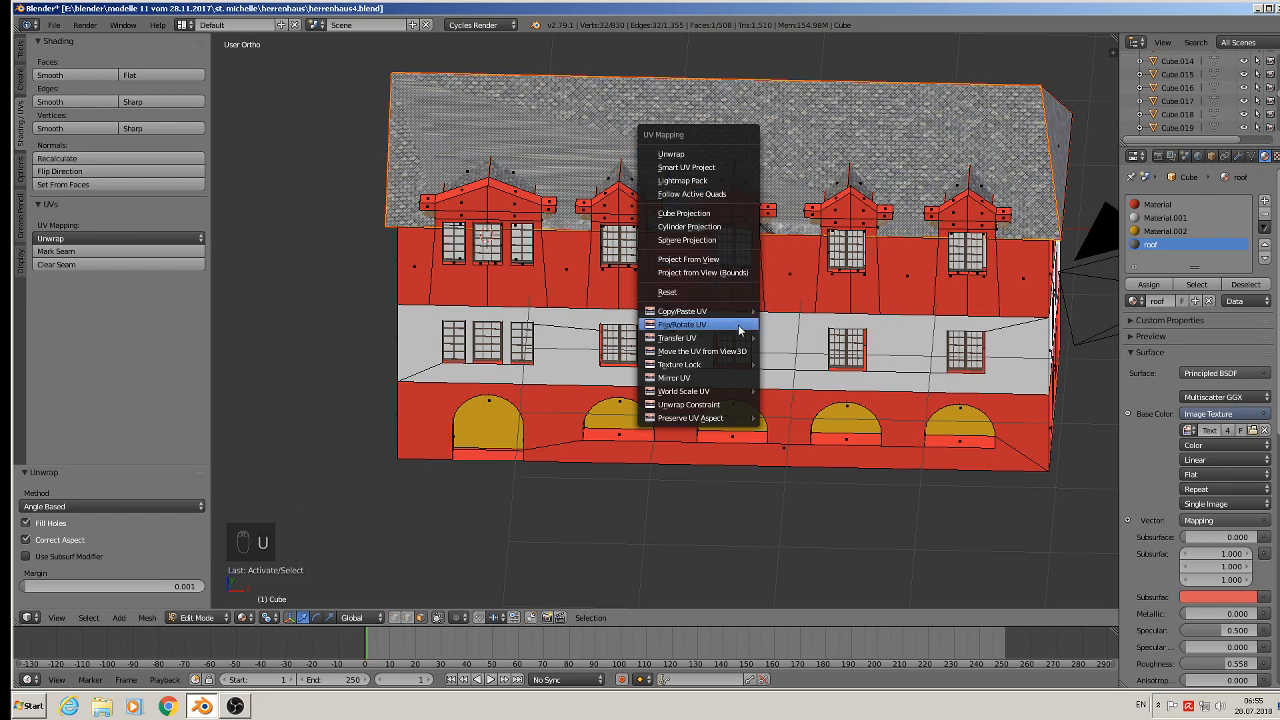
pyautogui.click(730, 256)
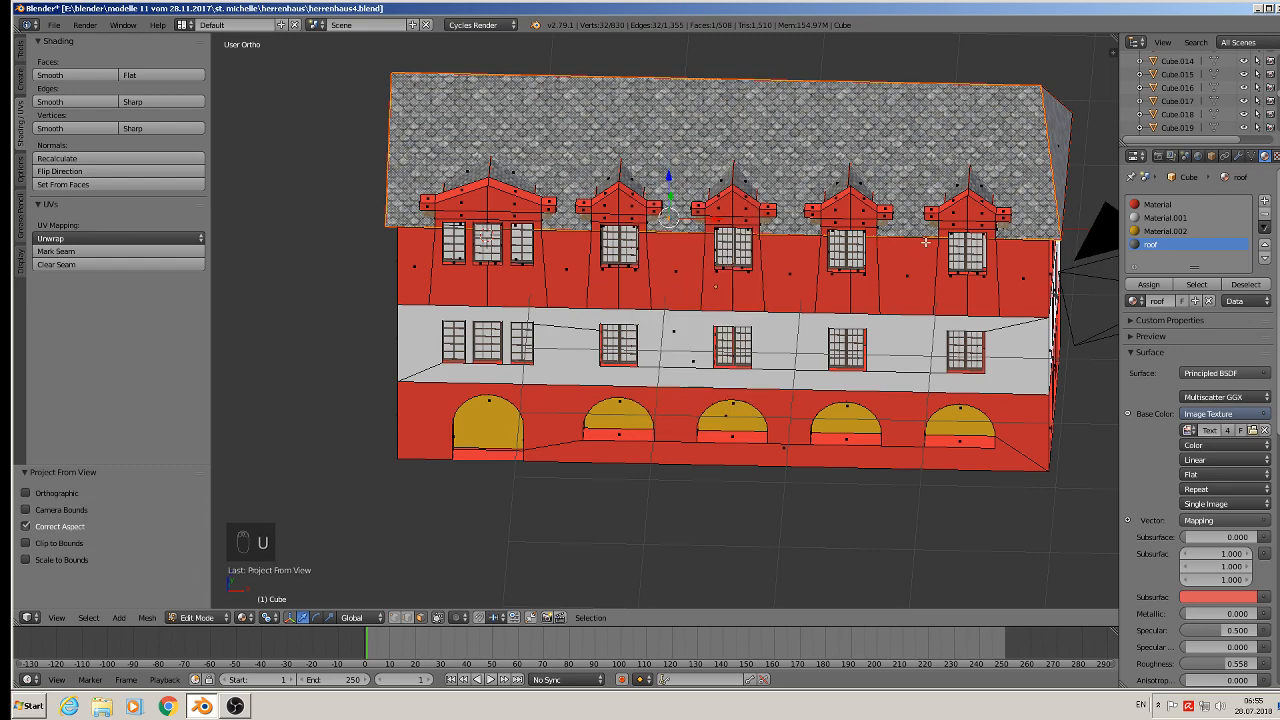
# - Re-enter edit mode and select a face of the main roof
pyautogui.press('Tab')
pyautogui.moveTo(917, 242); pyautogui.dragTo(746, 231, button='middle')
pyautogui.press('Tab')
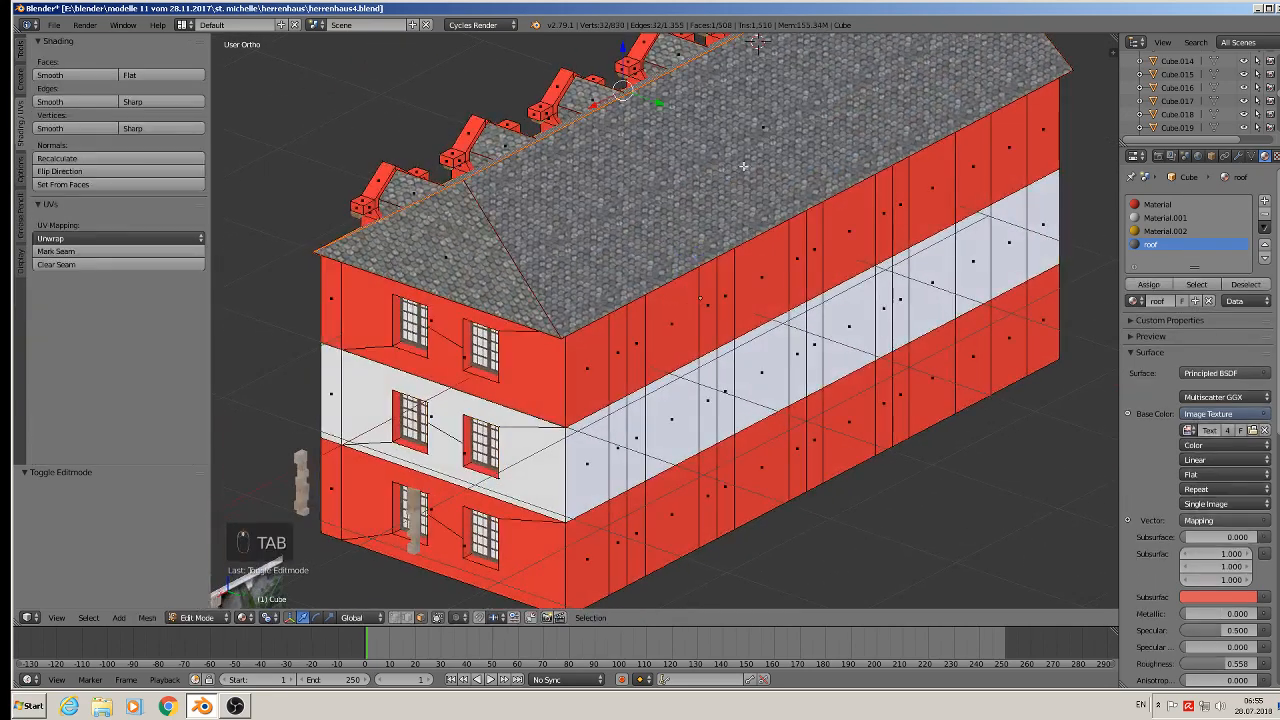
pyautogui.rightClick(756, 162)
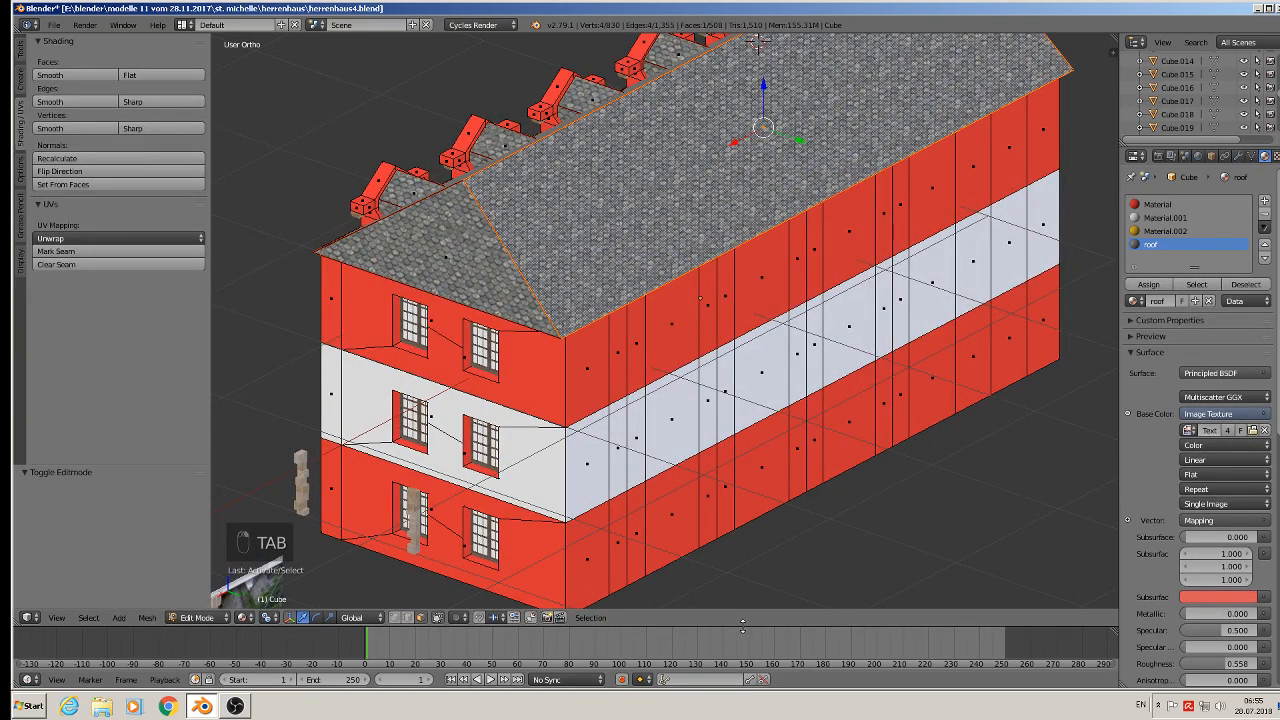
# - Enlarge the lower area and split it into a Node Editor and a UV/Image Editor
pyautogui.moveTo(743, 629); pyautogui.dragTo(743, 352)
pyautogui.click(30, 681)
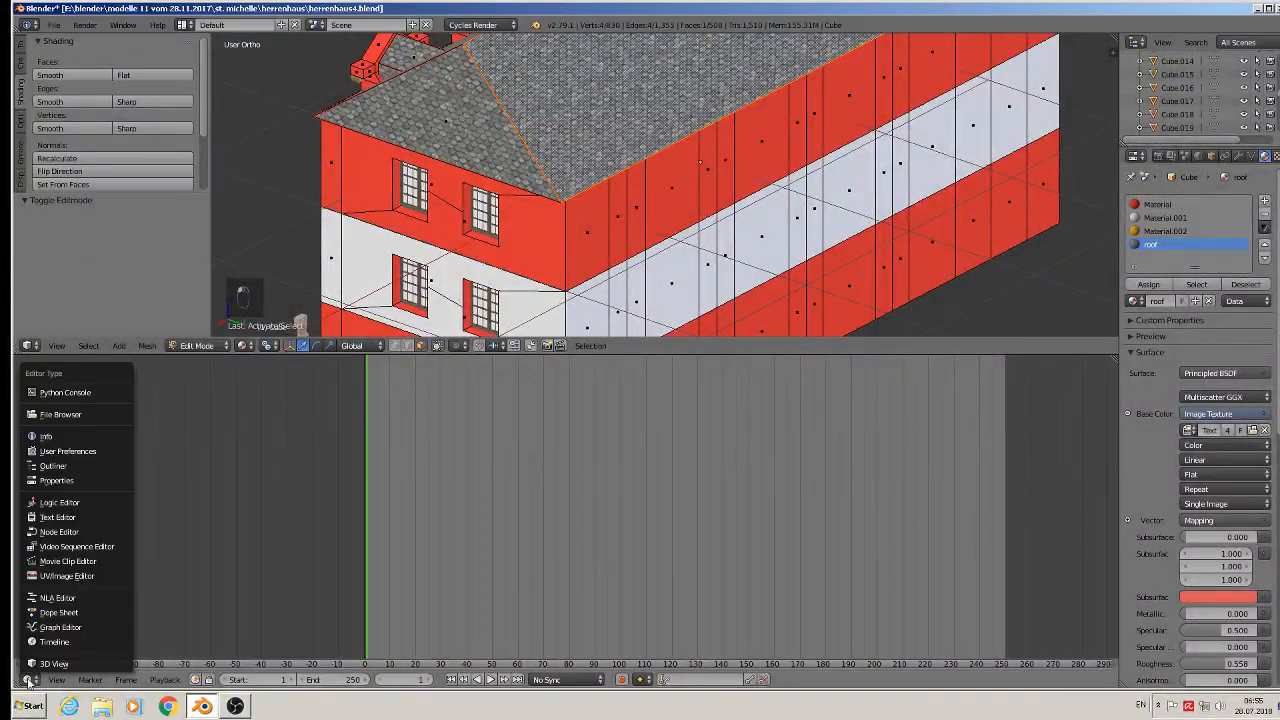
pyautogui.click(58, 531)
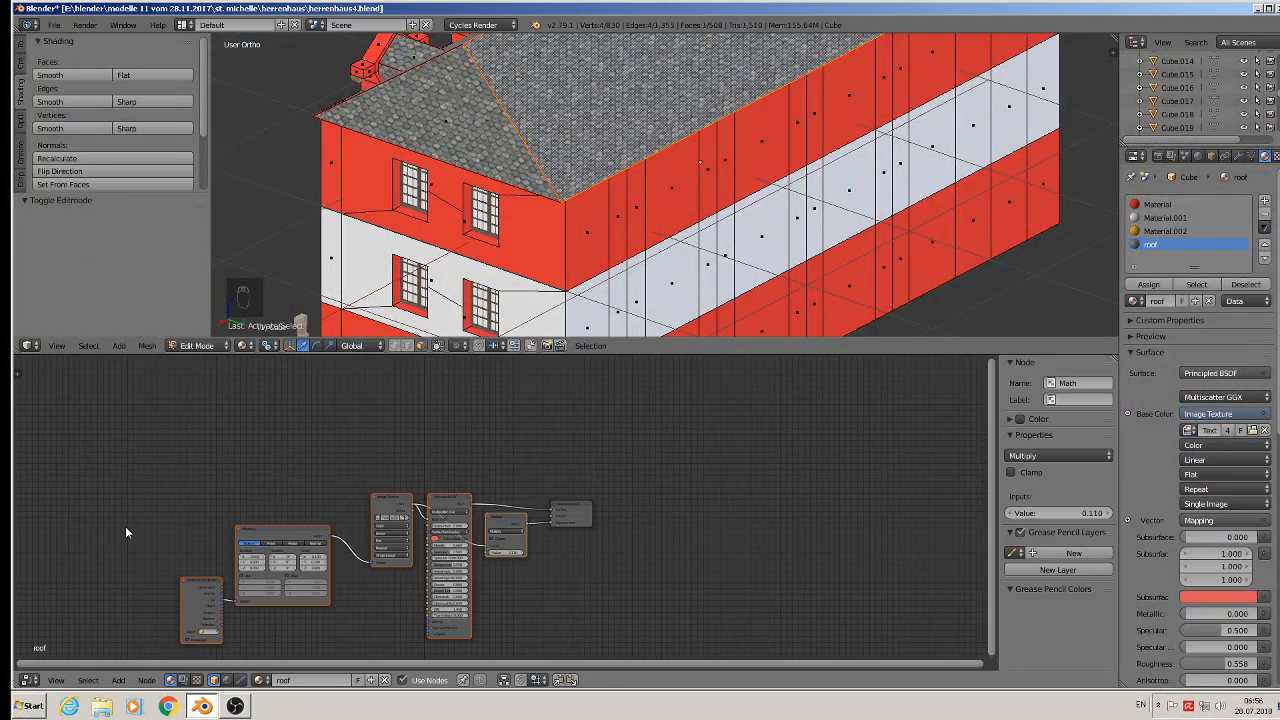
pyautogui.moveTo(1107, 361); pyautogui.dragTo(597, 420)
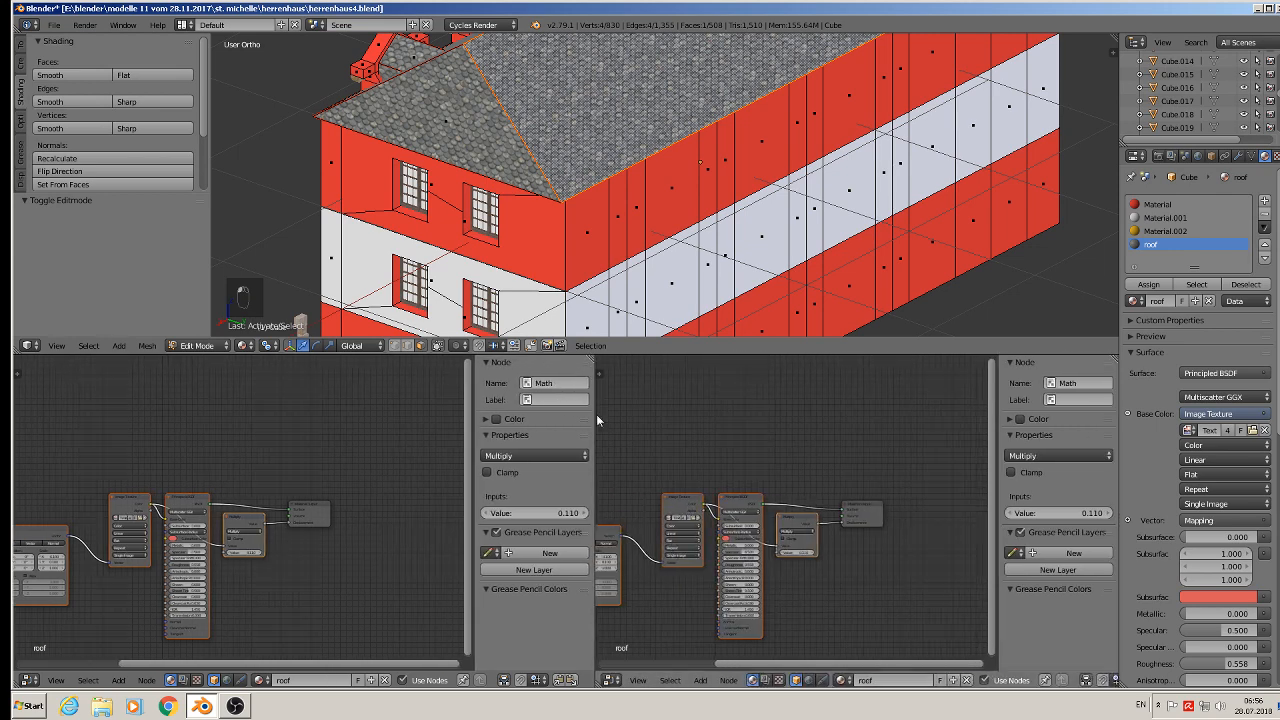
pyautogui.click(609, 680)
pyautogui.click(646, 588)
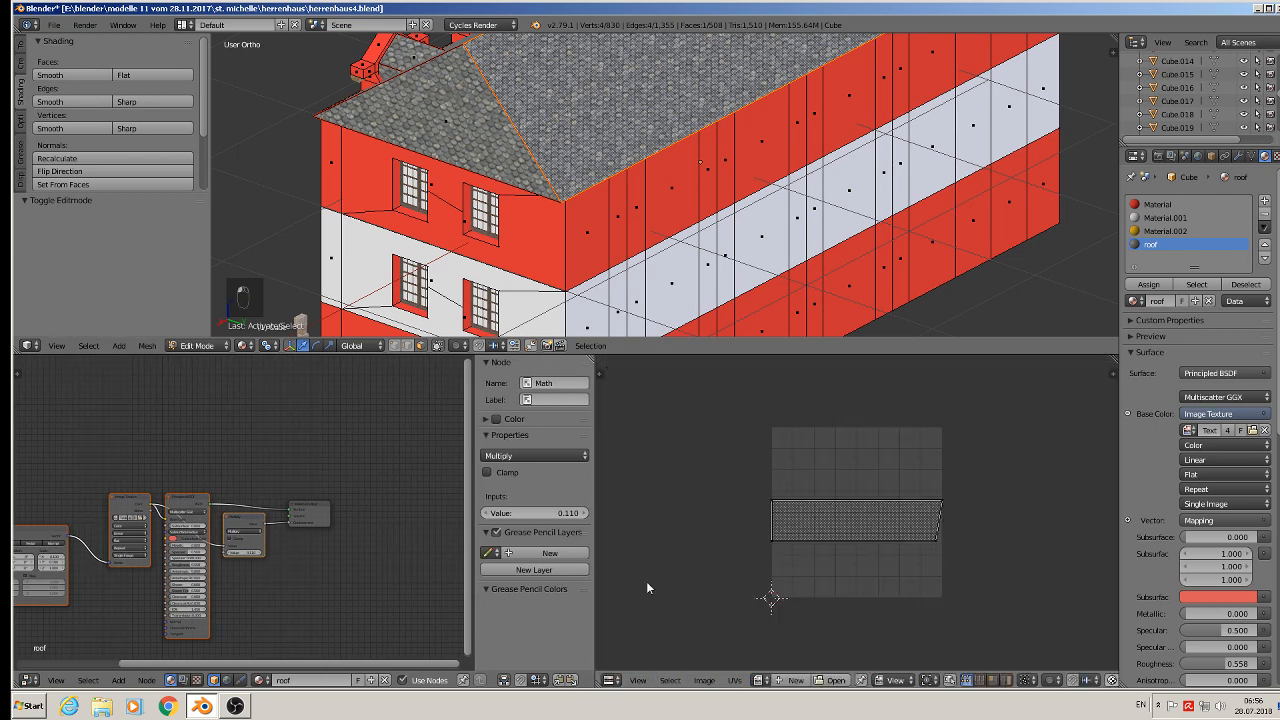
# - Rotate the selected roof face's UVs by 180°
pyautogui.press('a')
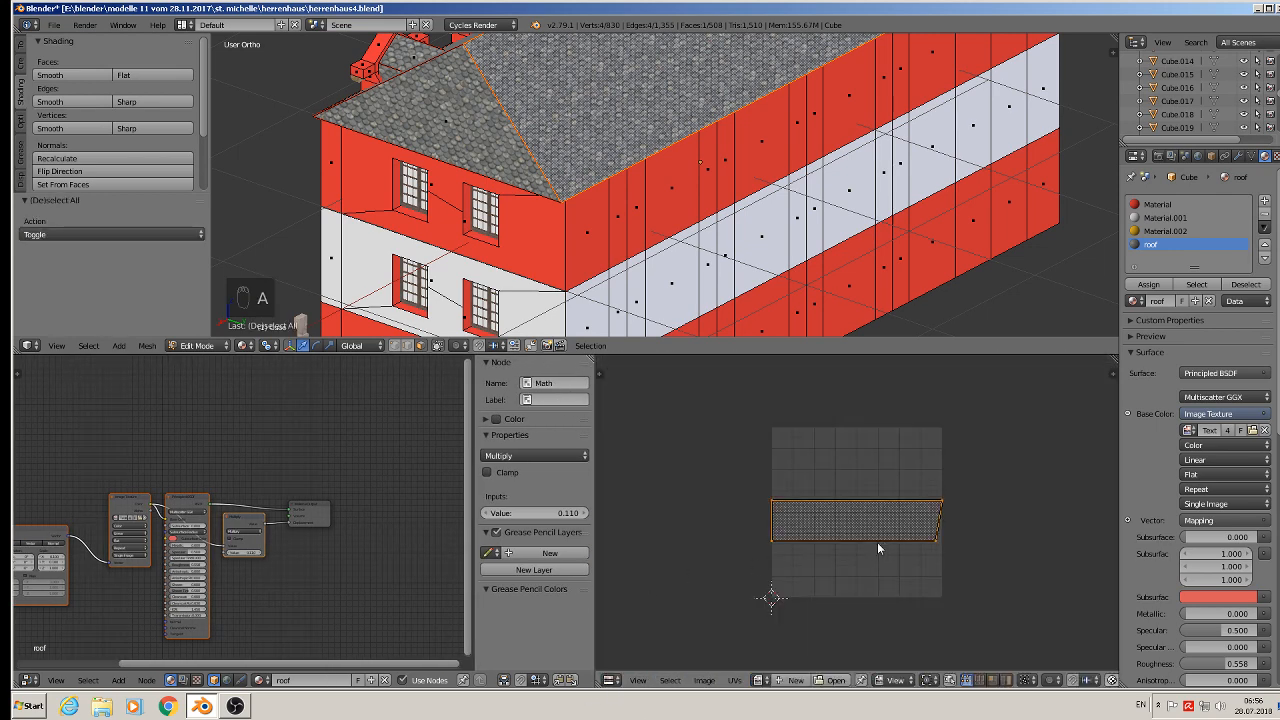
pyautogui.write('r')
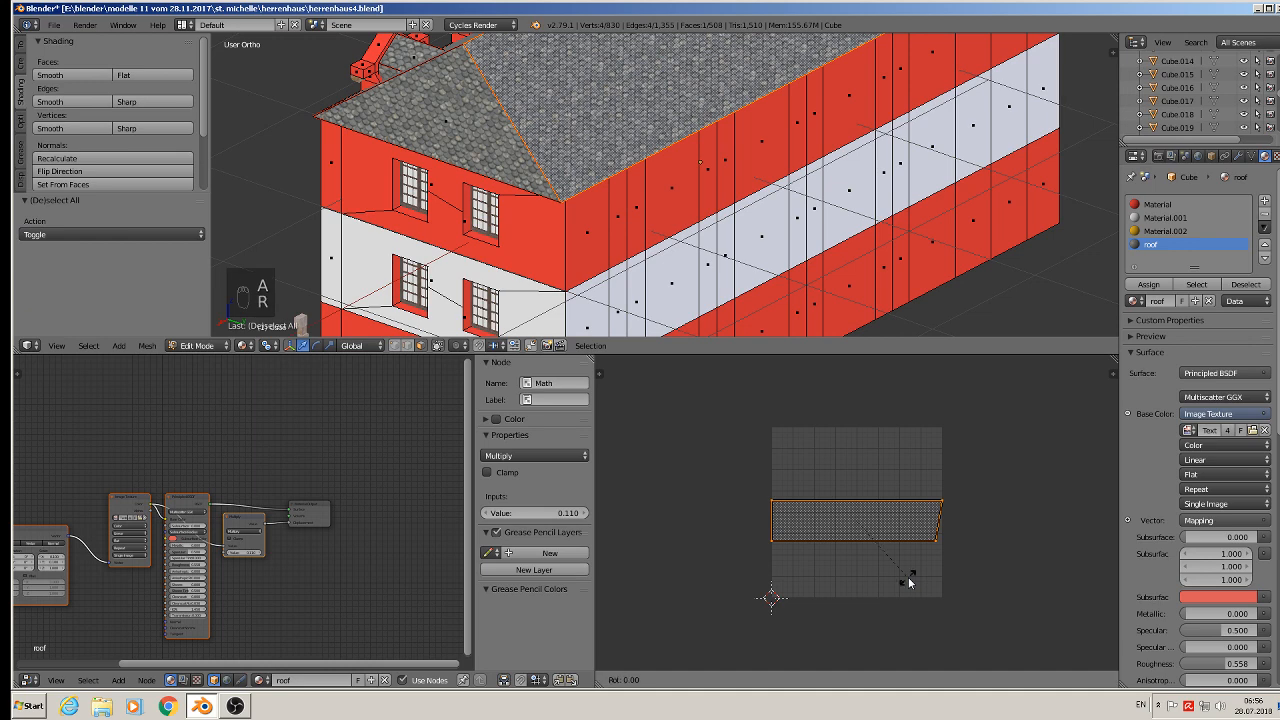
pyautogui.write('180')
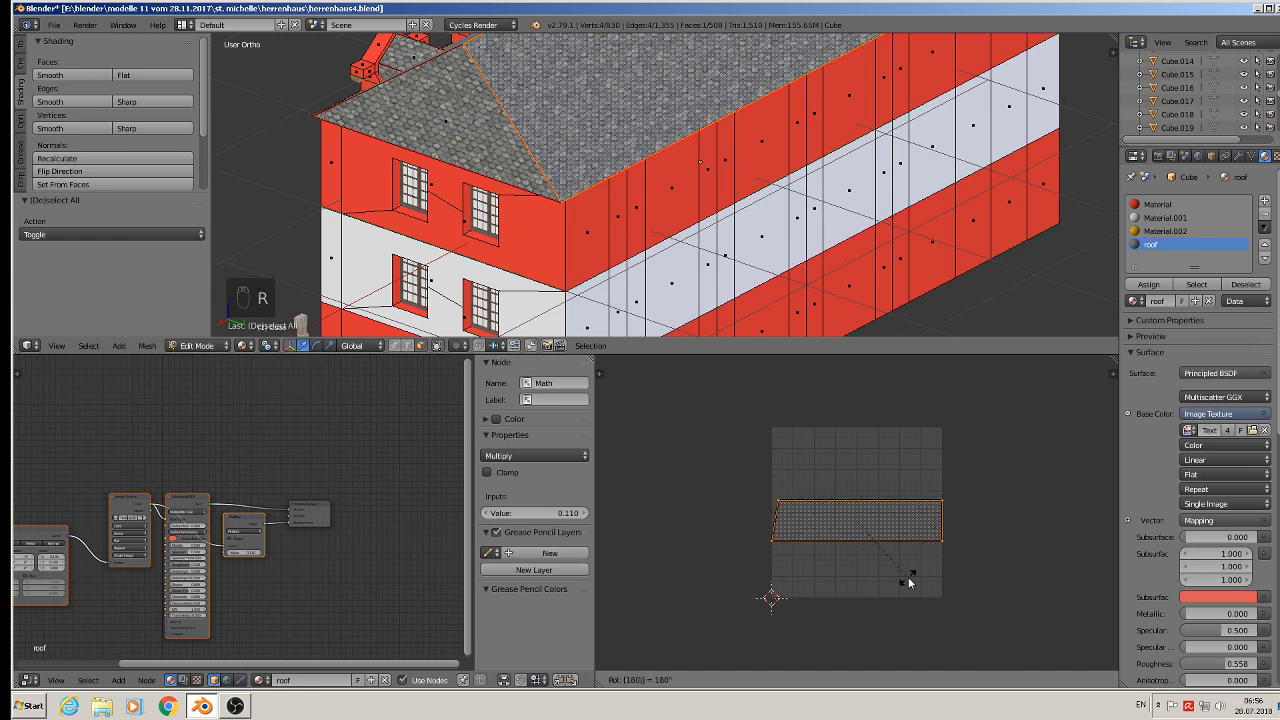
pyautogui.press('Return')
# - Select the triangular gable face at the roof's end, assign the roof material to it and unwrap it
pyautogui.moveTo(658, 107); pyautogui.dragTo(458, 118, button='middle')
pyautogui.rightClick(983, 160)
pyautogui.click(1151, 244)
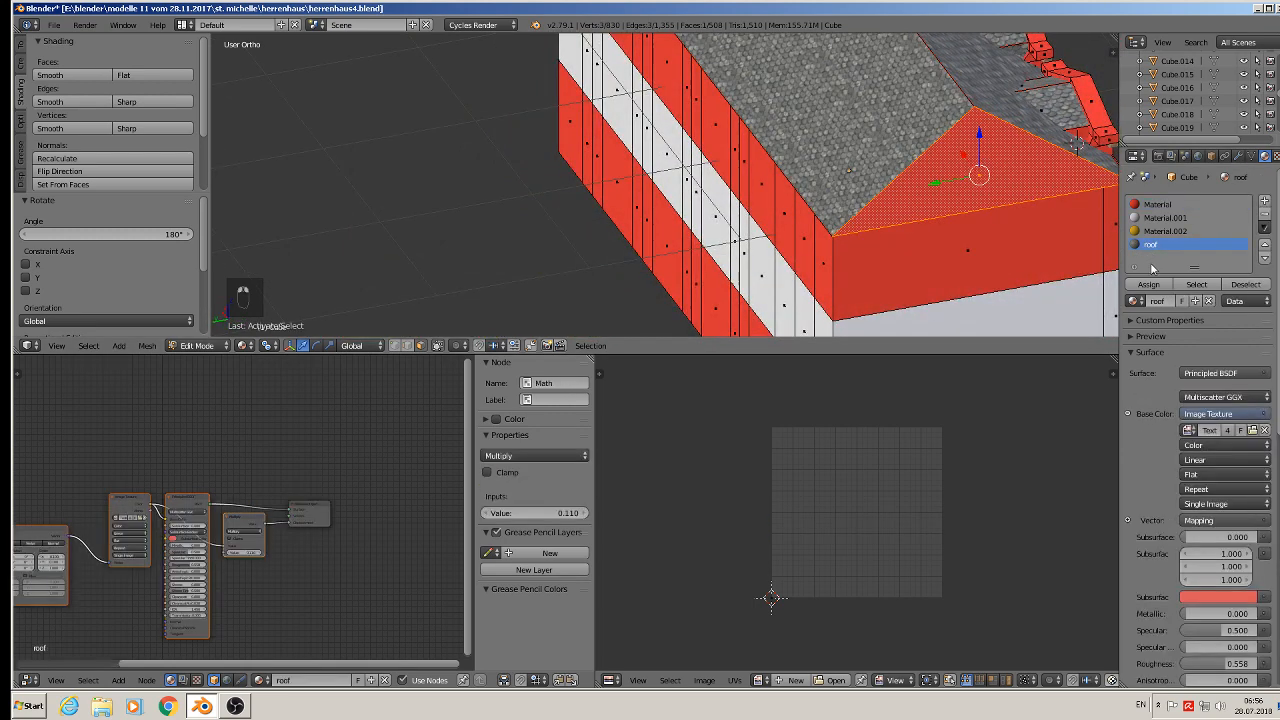
pyautogui.click(1148, 284)
pyautogui.press('u')
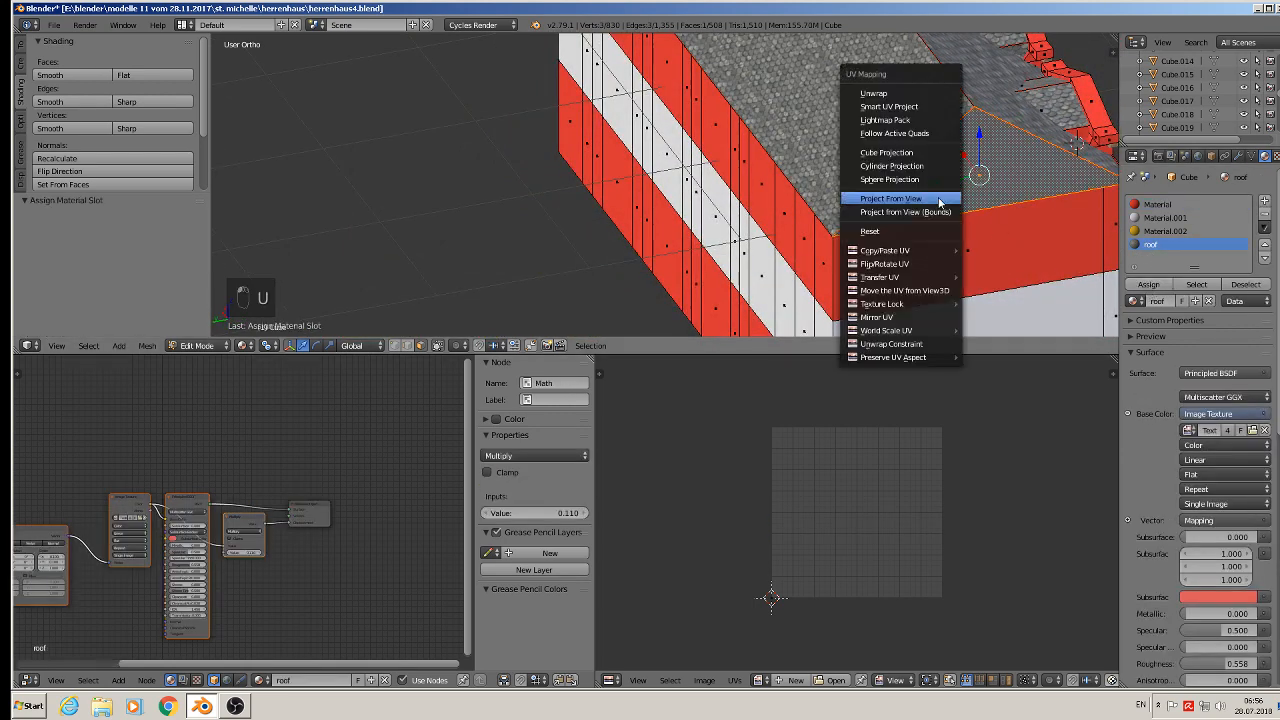
pyautogui.click(916, 90)
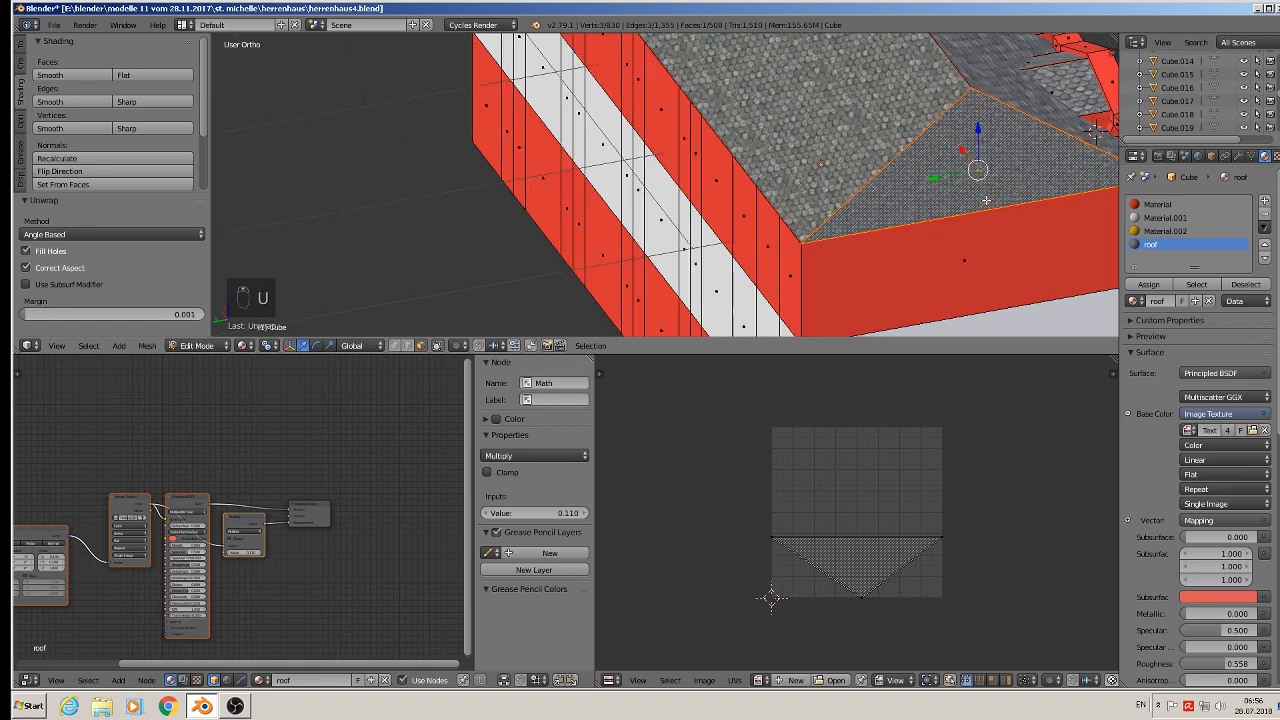
# - Scale the gable face's UVs to about 0.43 and rotate them by 180°
pyautogui.scroll(1, 983, 183)
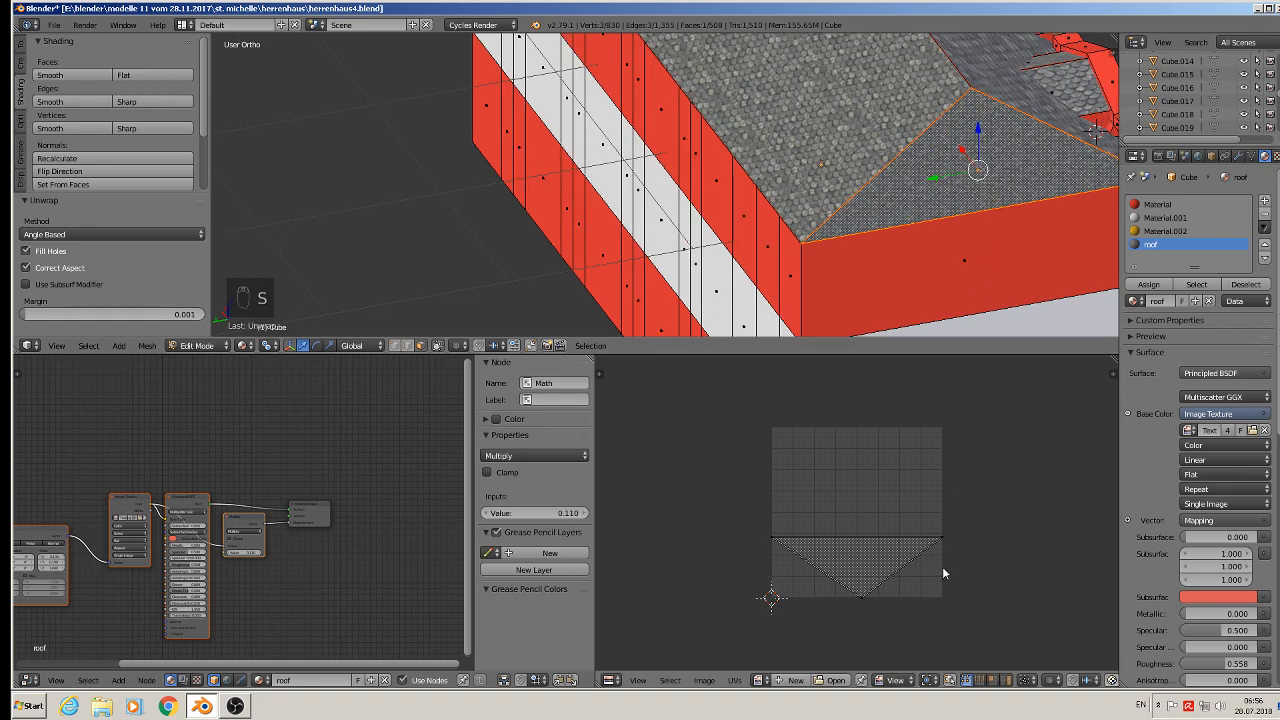
pyautogui.press('a')
pyautogui.scroll(1, 990, 585)
pyautogui.moveTo(900, 250); pyautogui.dragTo(958, 303, button='middle')
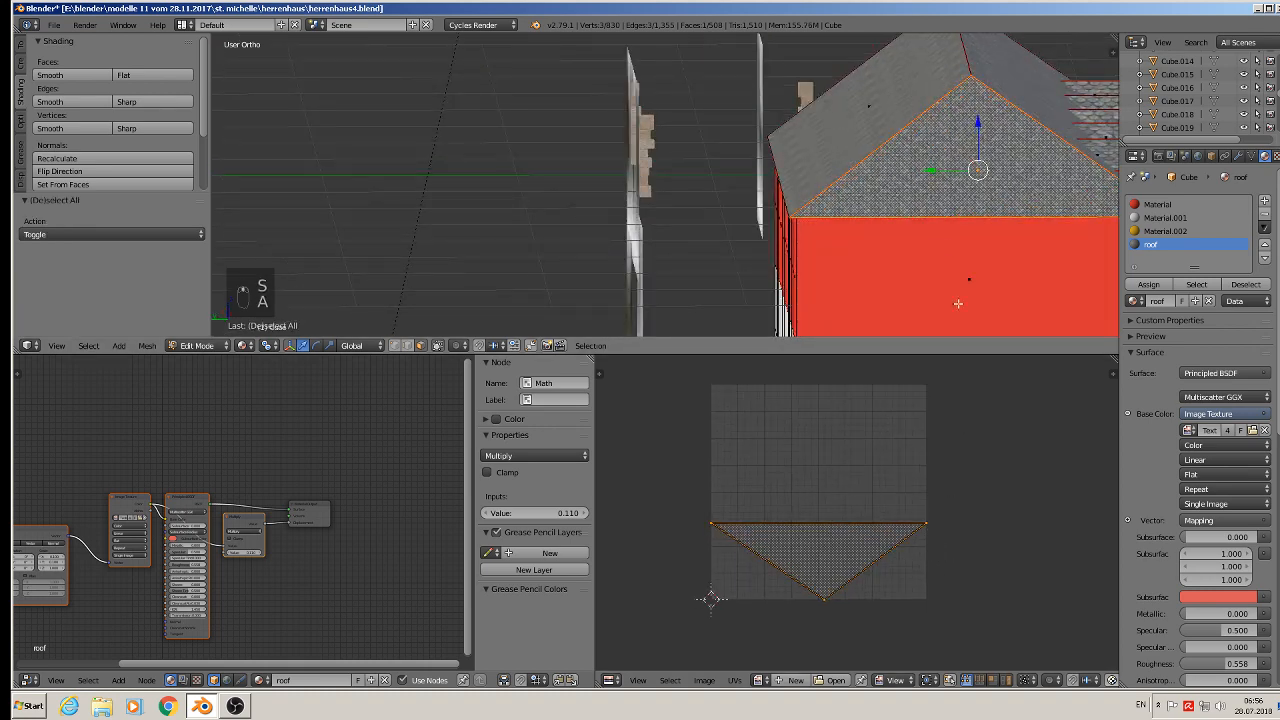
pyautogui.press('s')
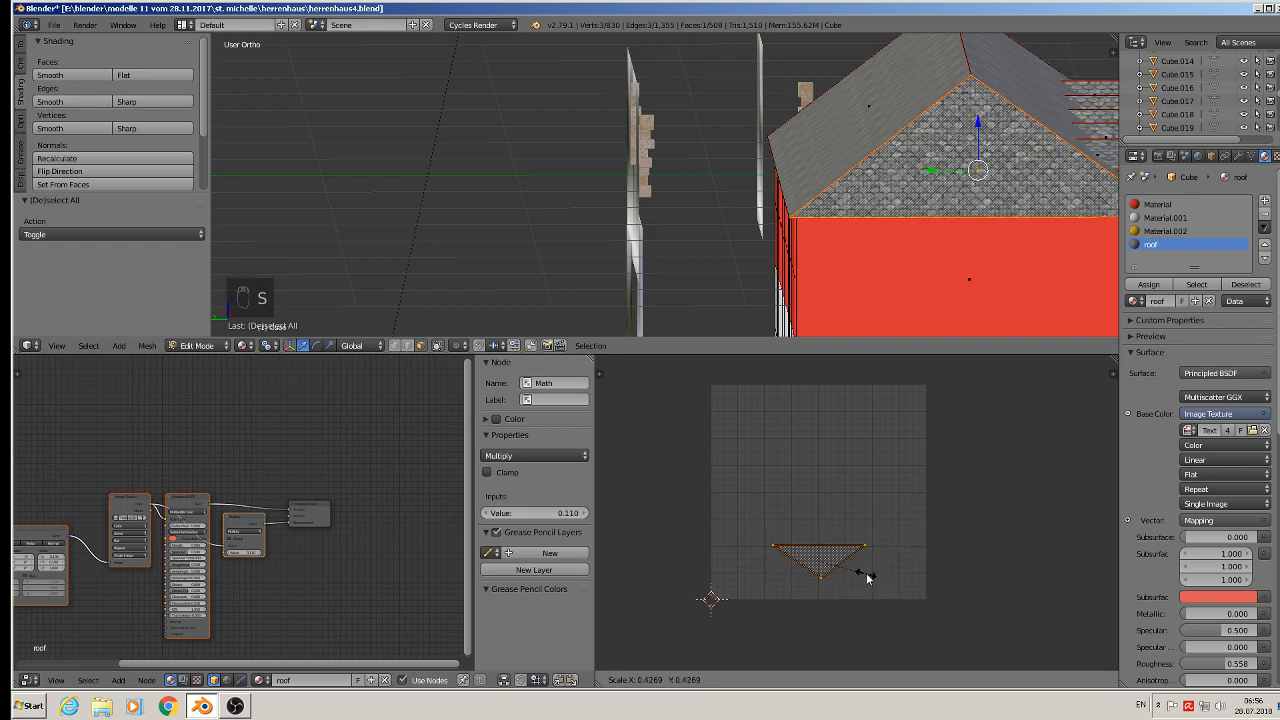
pyautogui.click(868, 578)
pyautogui.write('r180')
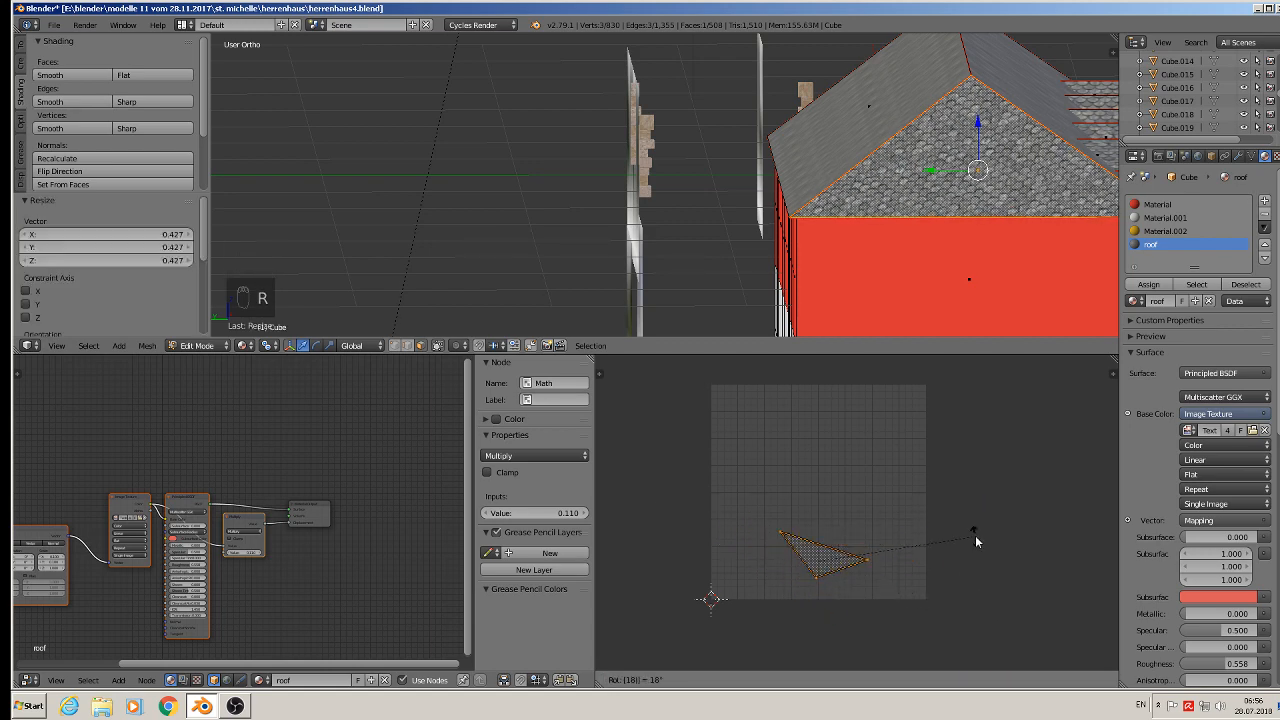
pyautogui.press('Return')
# - Rotate the UVs of two dormer roof faces by 180° each
pyautogui.press('a')
pyautogui.moveTo(1098, 182); pyautogui.dragTo(658, 192, button='middle')
pyautogui.scroll(8, 658, 192)
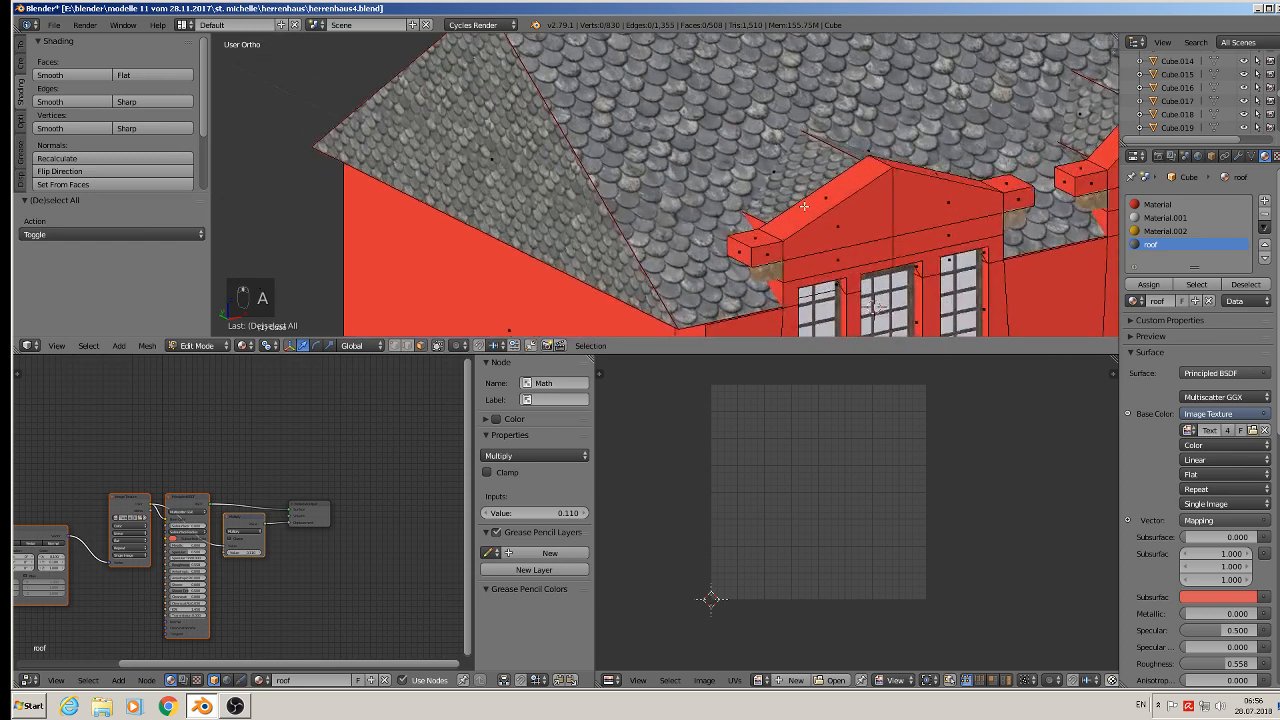
pyautogui.scroll(-4, 699, 229)
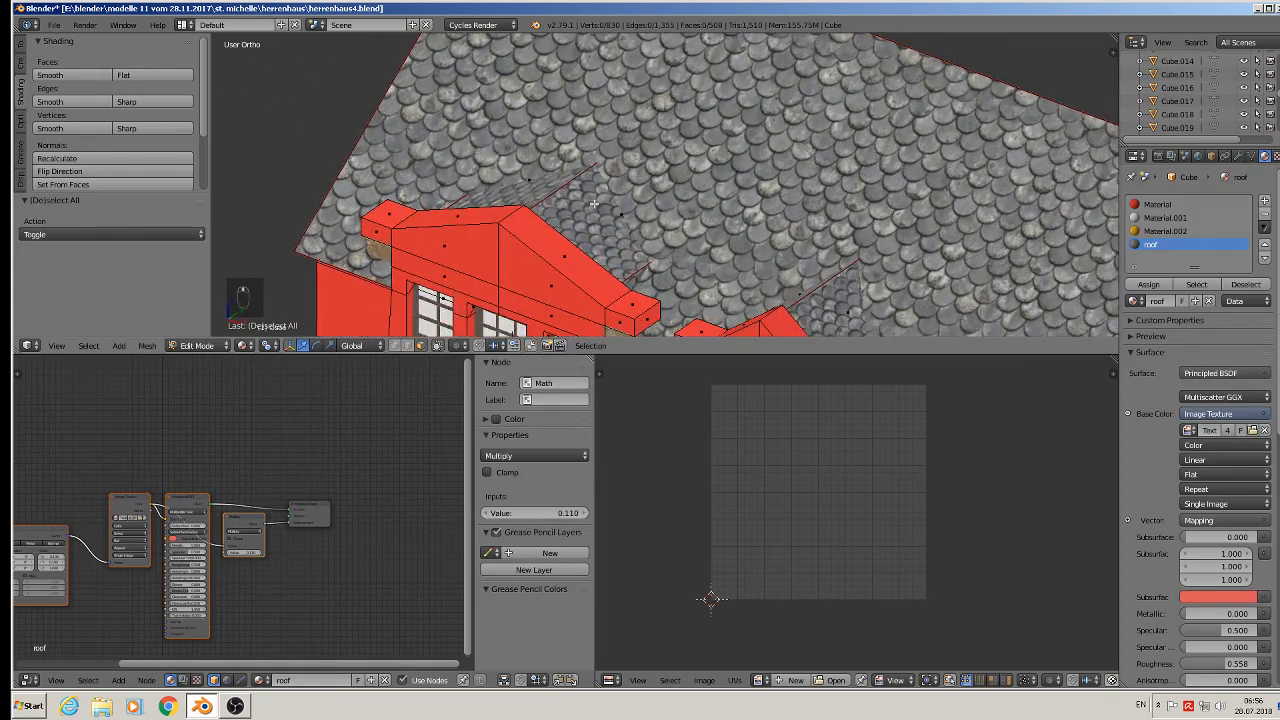
pyautogui.rightClick(605, 205)
pyautogui.write('a')
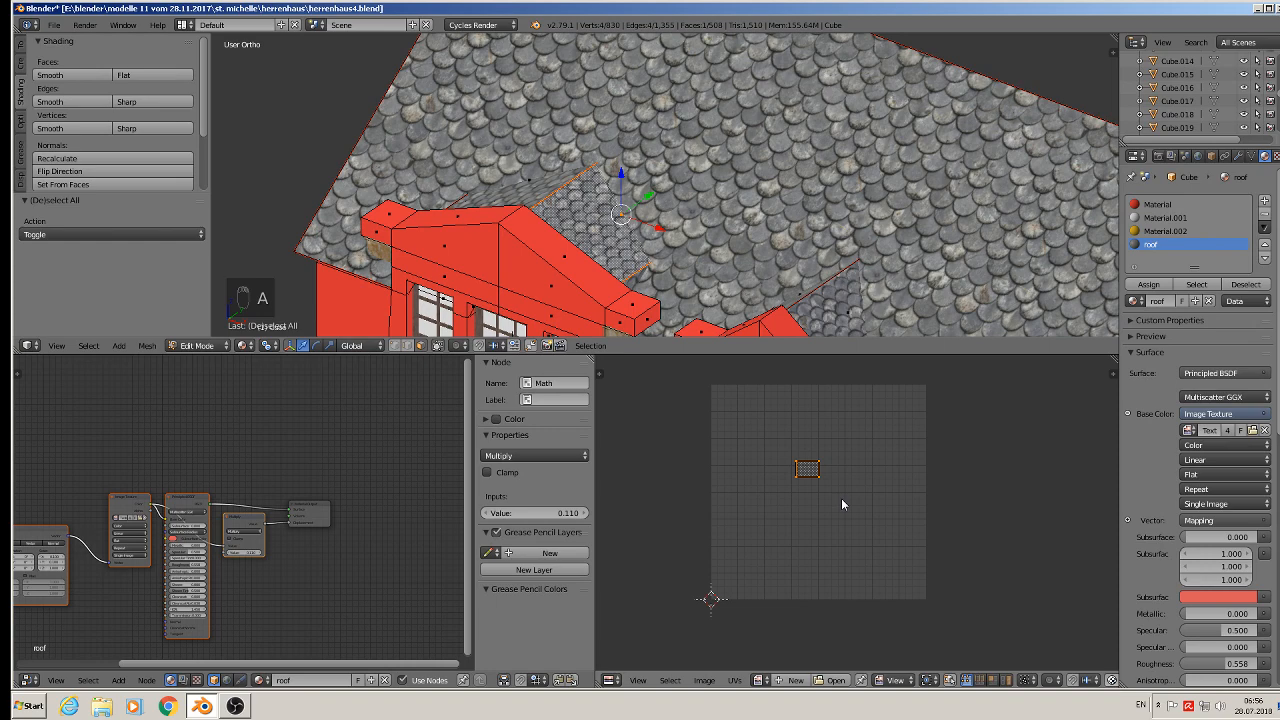
pyautogui.write('r180')
pyautogui.press('Return')
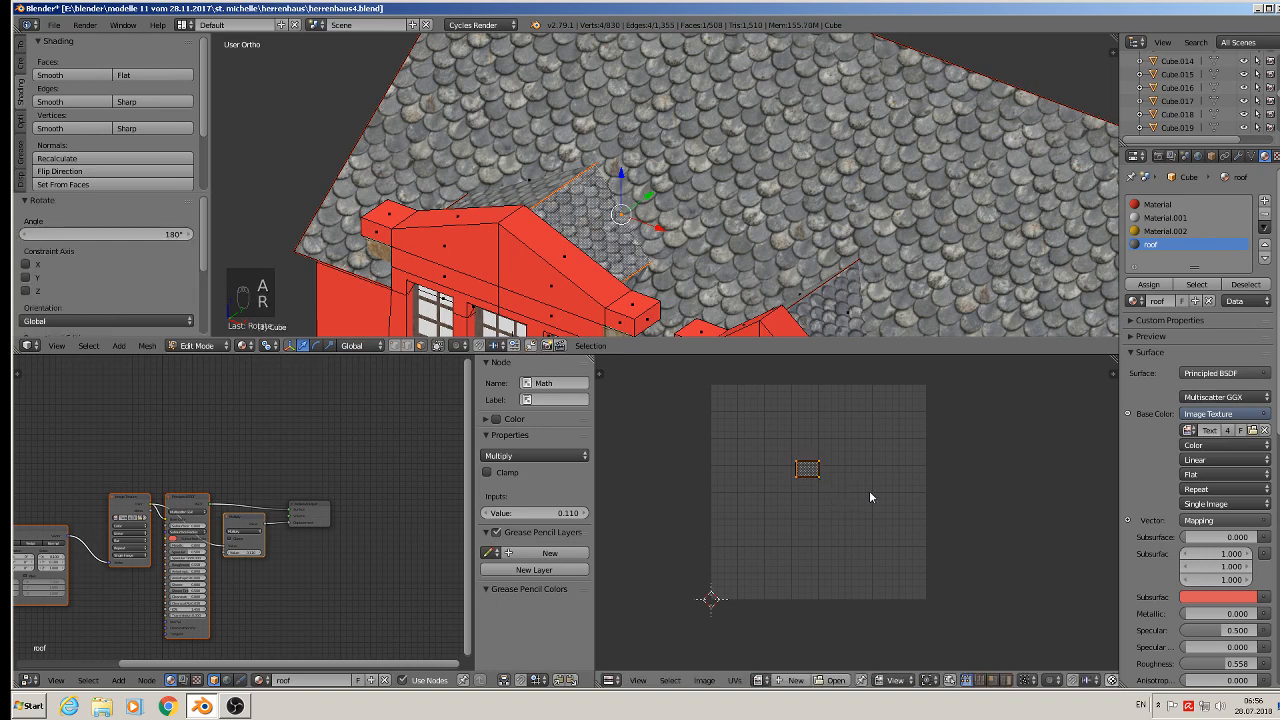
pyautogui.moveTo(842, 206); pyautogui.dragTo(693, 85, button='middle')
pyautogui.rightClick(694, 198)
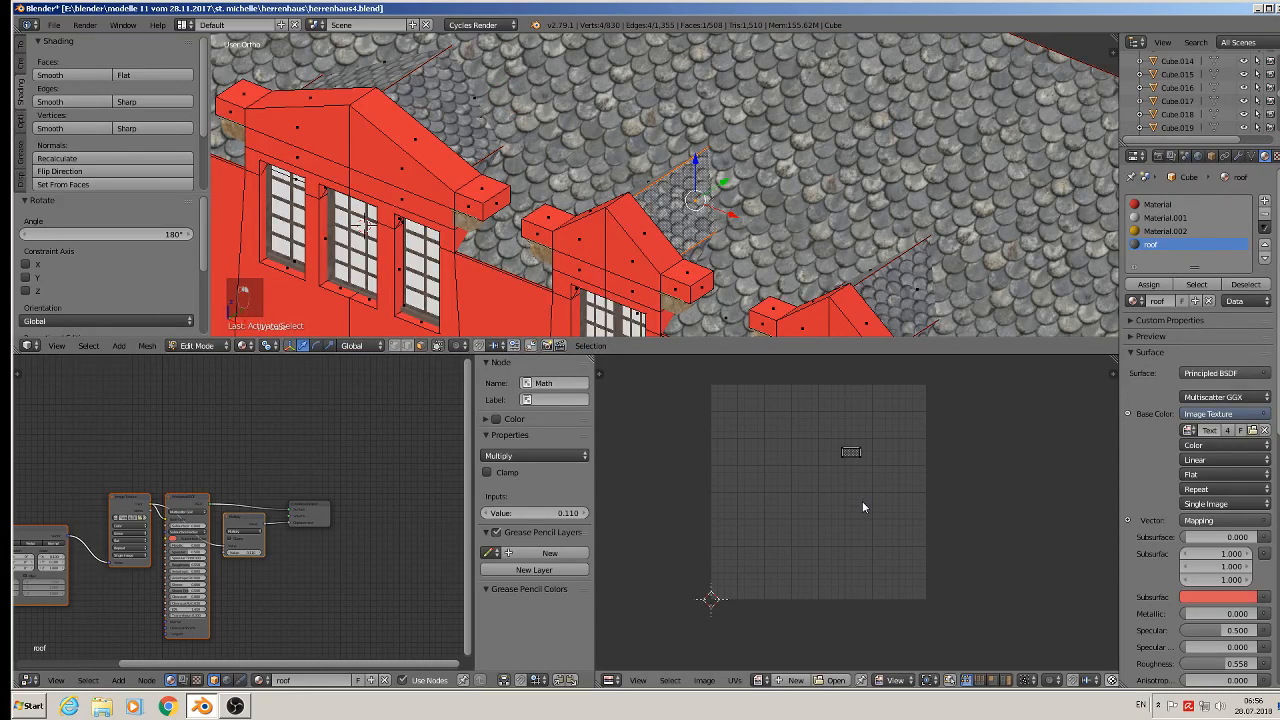
pyautogui.write('ar180')
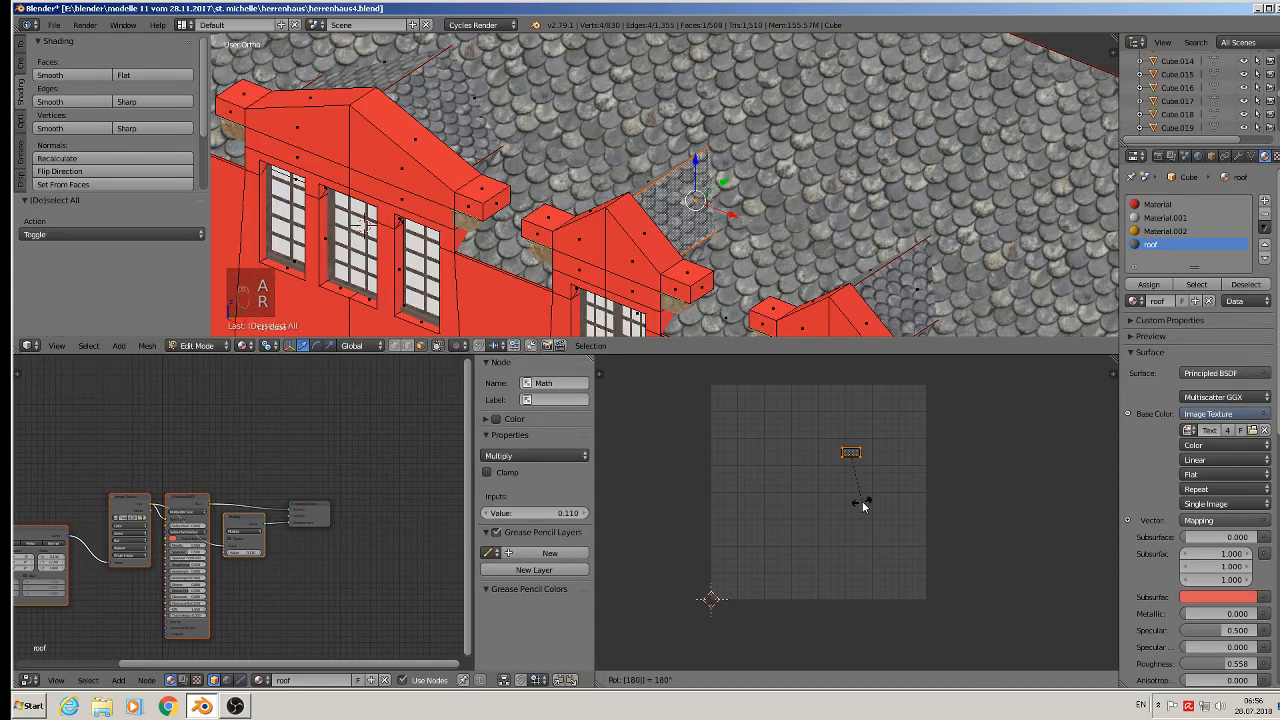
pyautogui.press('Return')
# - Rotate the UVs of two more dormer roof faces by 180° each
pyautogui.rightClick(905, 280)
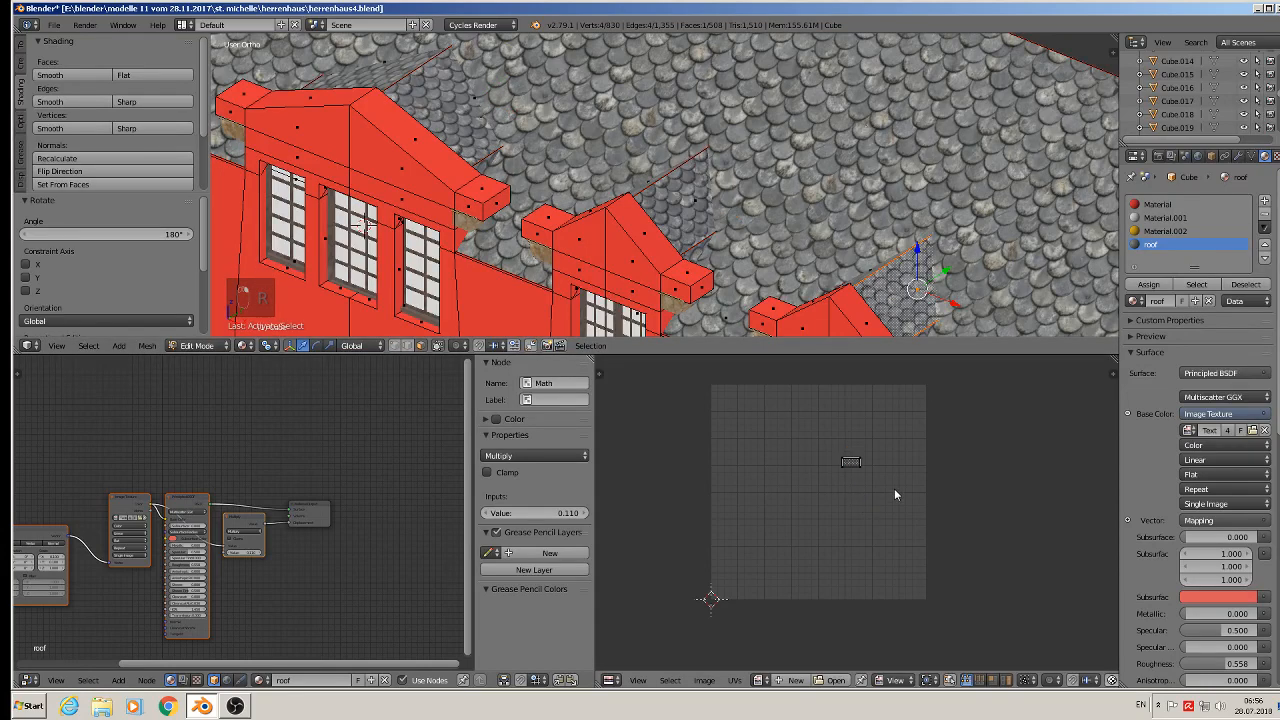
pyautogui.write('ar1')
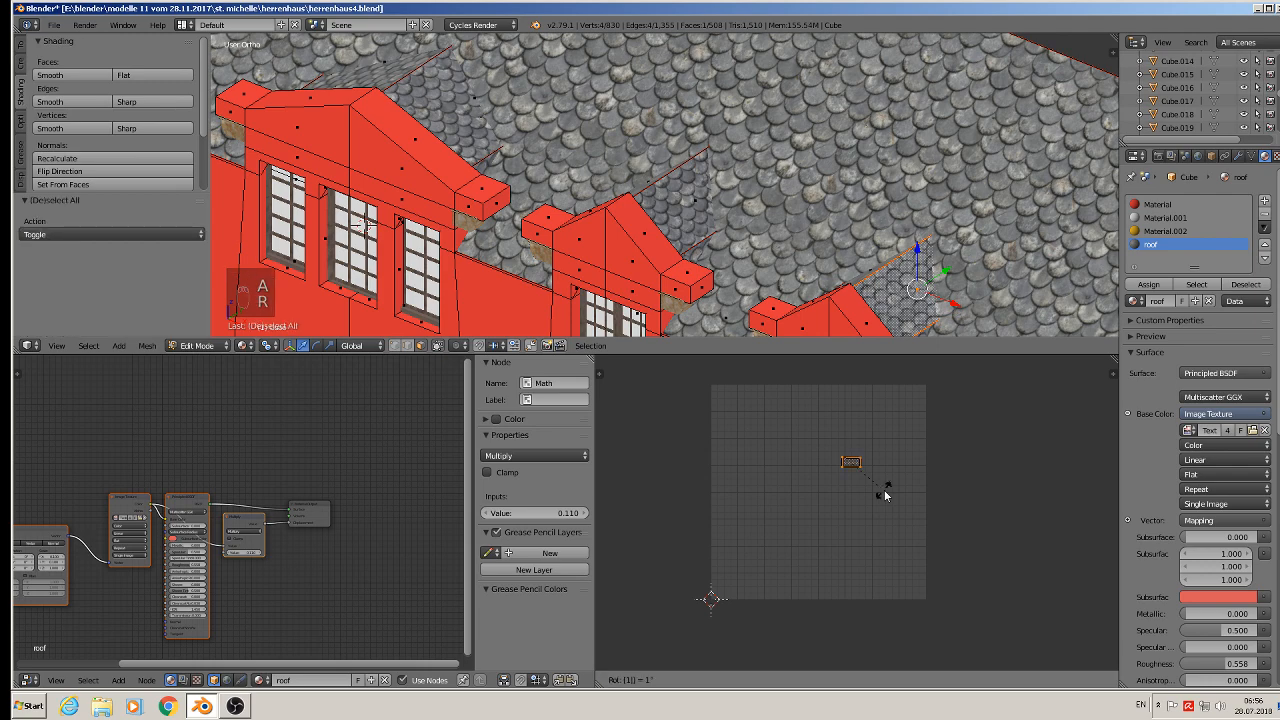
pyautogui.write('80')
pyautogui.press('Return')
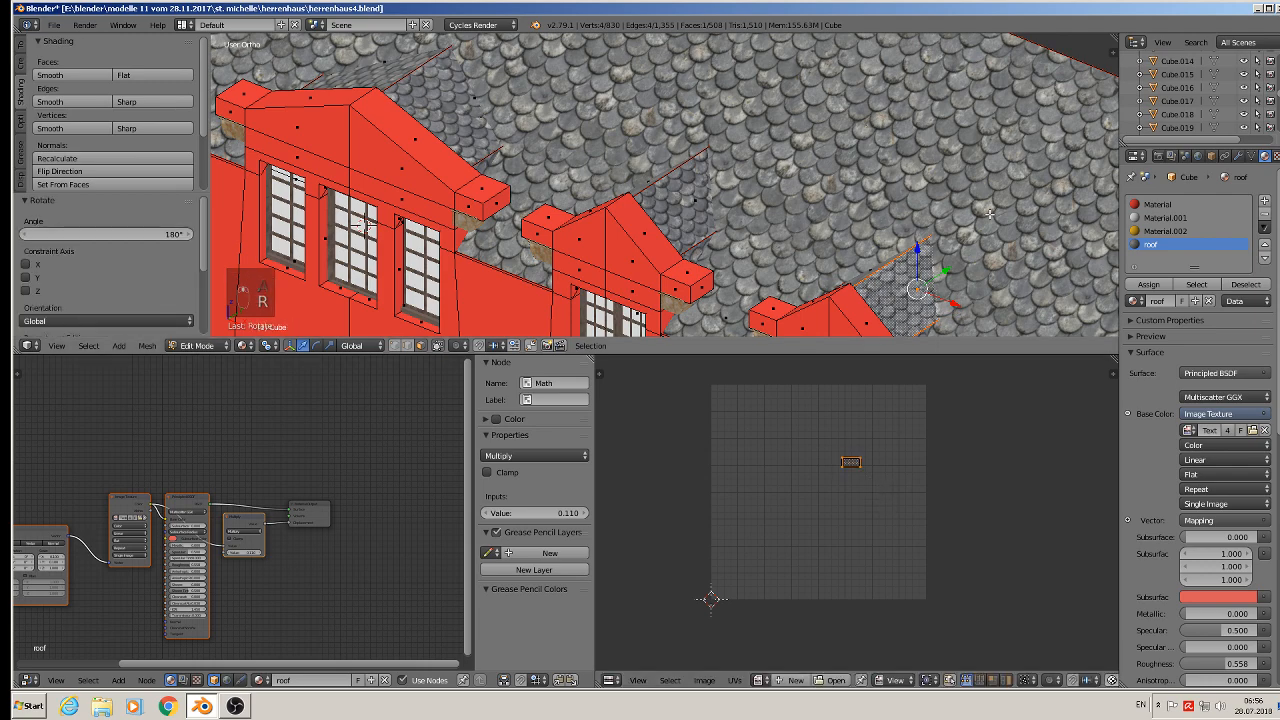
pyautogui.keyDown('shift'); pyautogui.moveTo(1000, 218); pyautogui.dragTo(527, 349, button='middle'); pyautogui.keyUp('shift')
pyautogui.rightClick(625, 200)
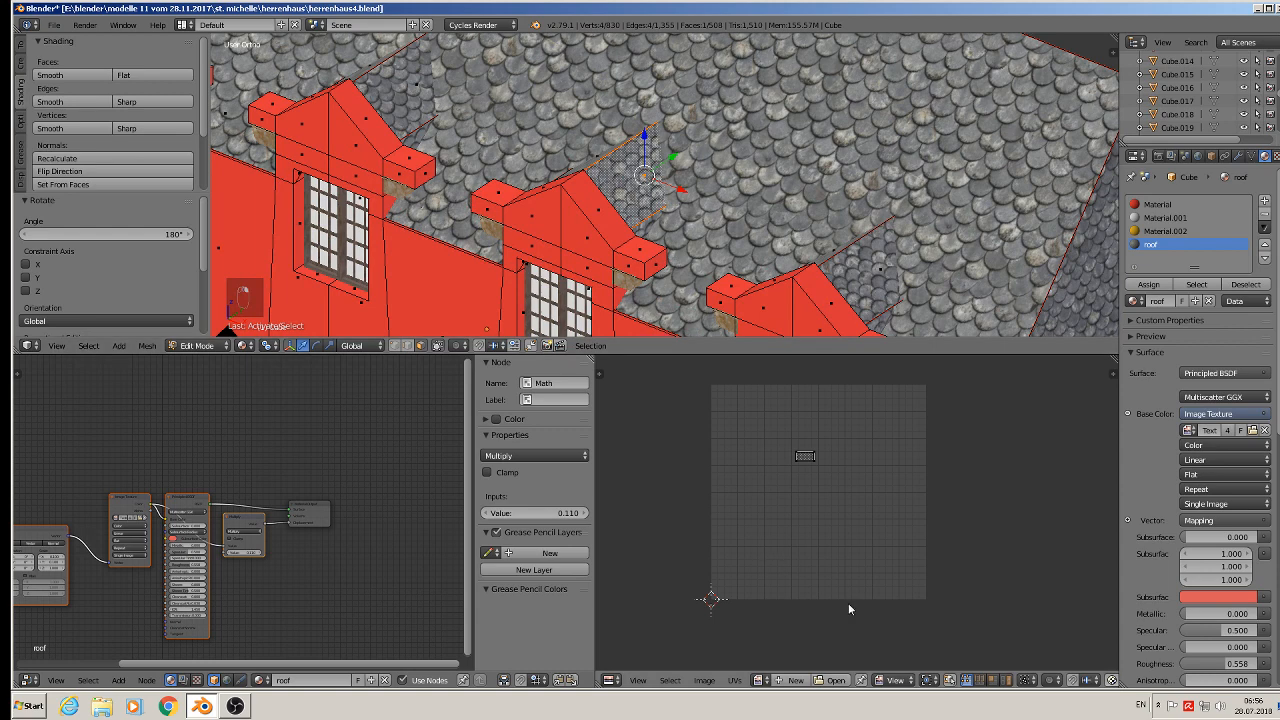
pyautogui.press('a')
pyautogui.write('r')
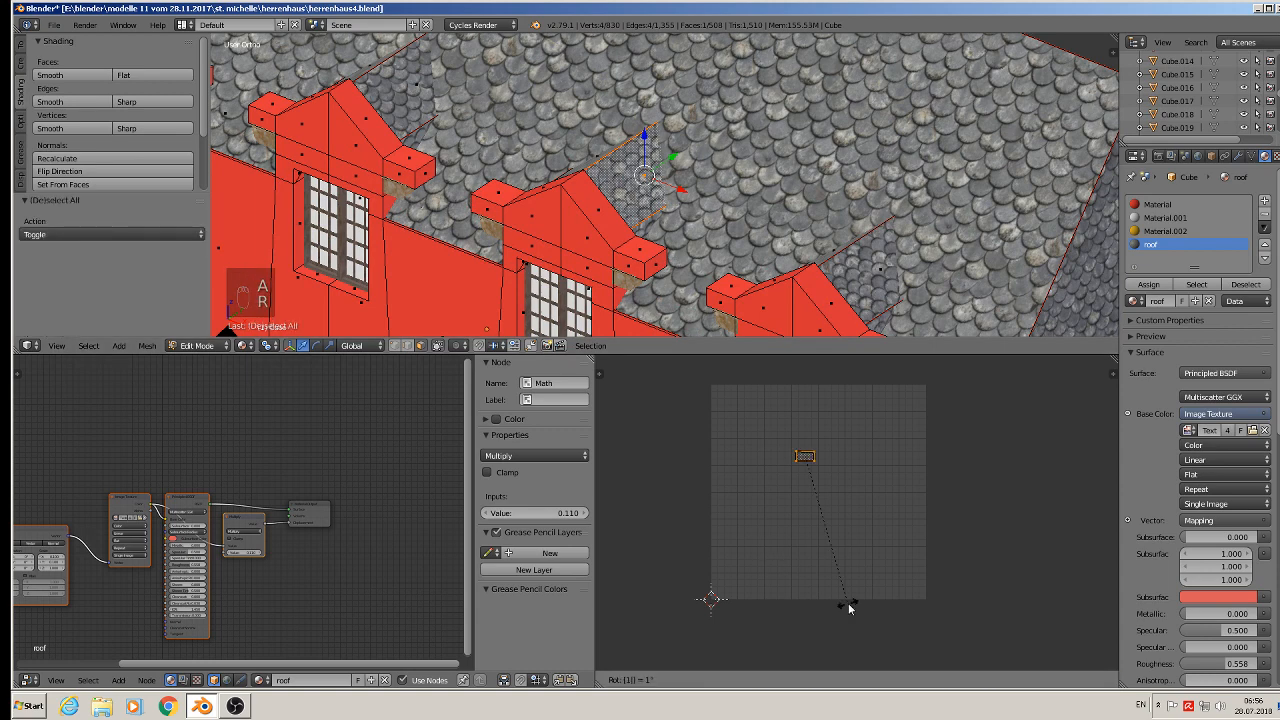
pyautogui.write('180')
pyautogui.press('Return')
# - Rotate the UVs of a fifth dormer roof face by 180°
pyautogui.rightClick(878, 268)
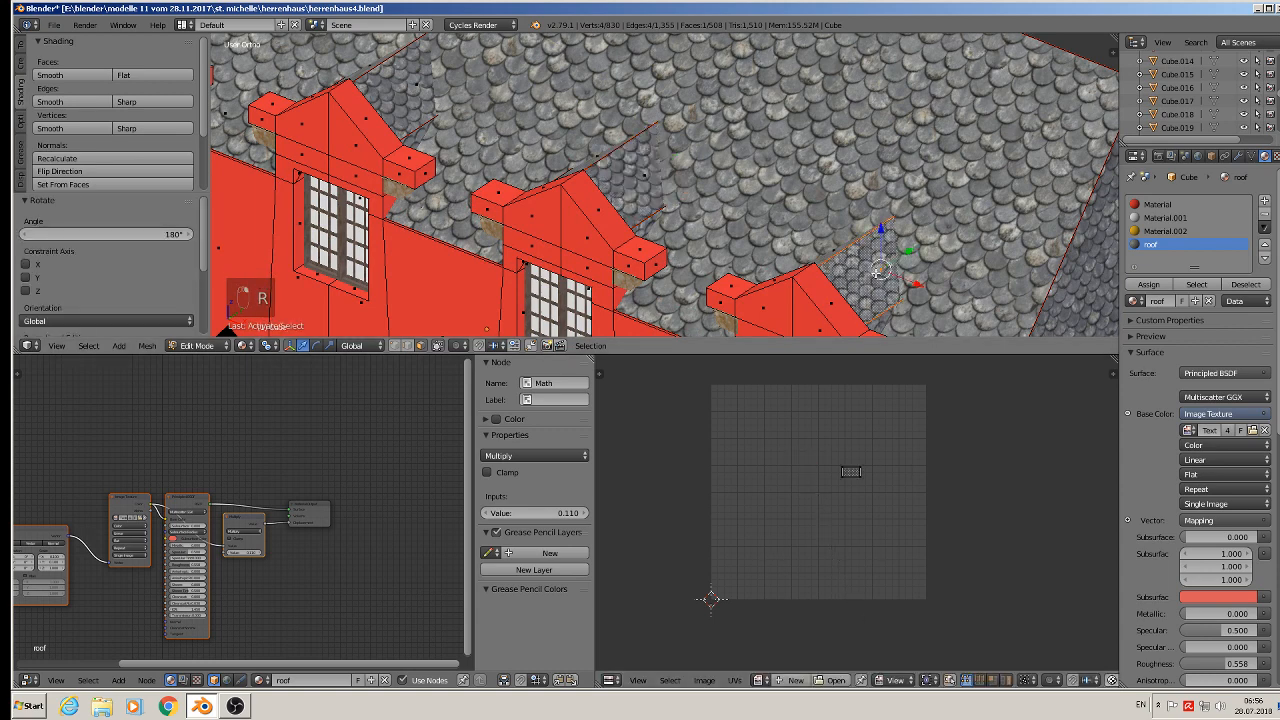
pyautogui.write('ar')
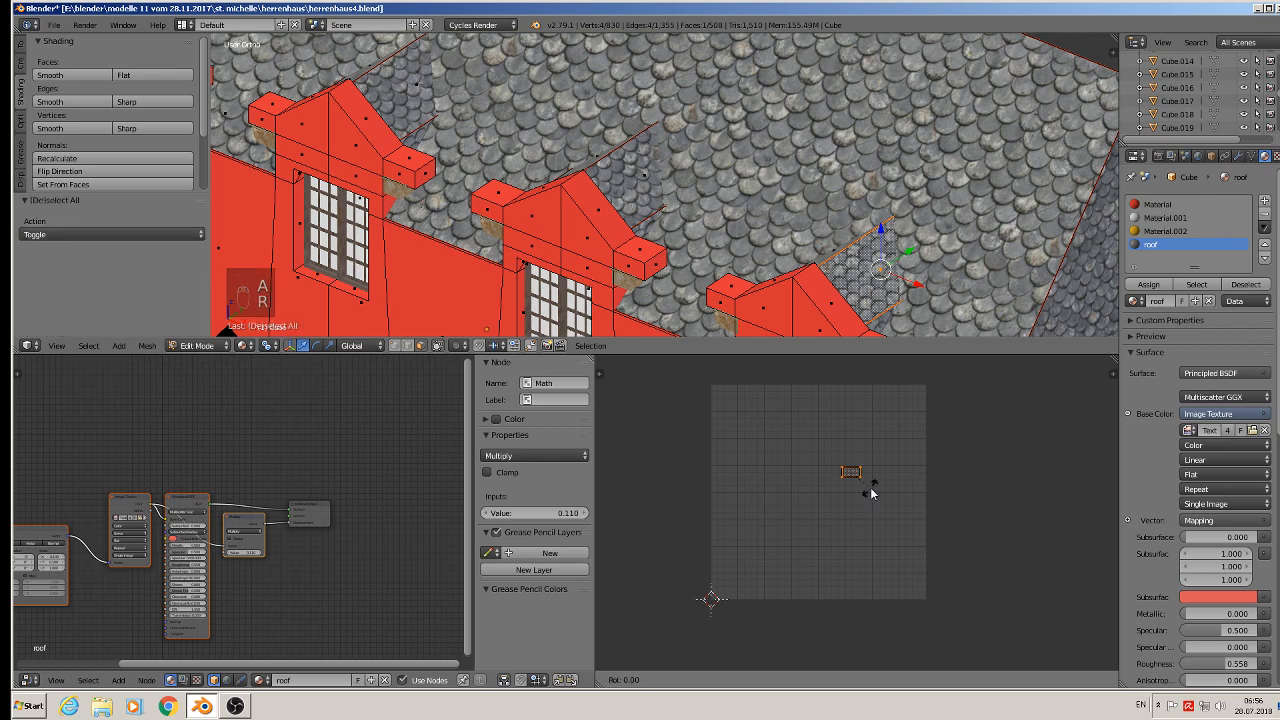
pyautogui.write('180')
pyautogui.press('Return')
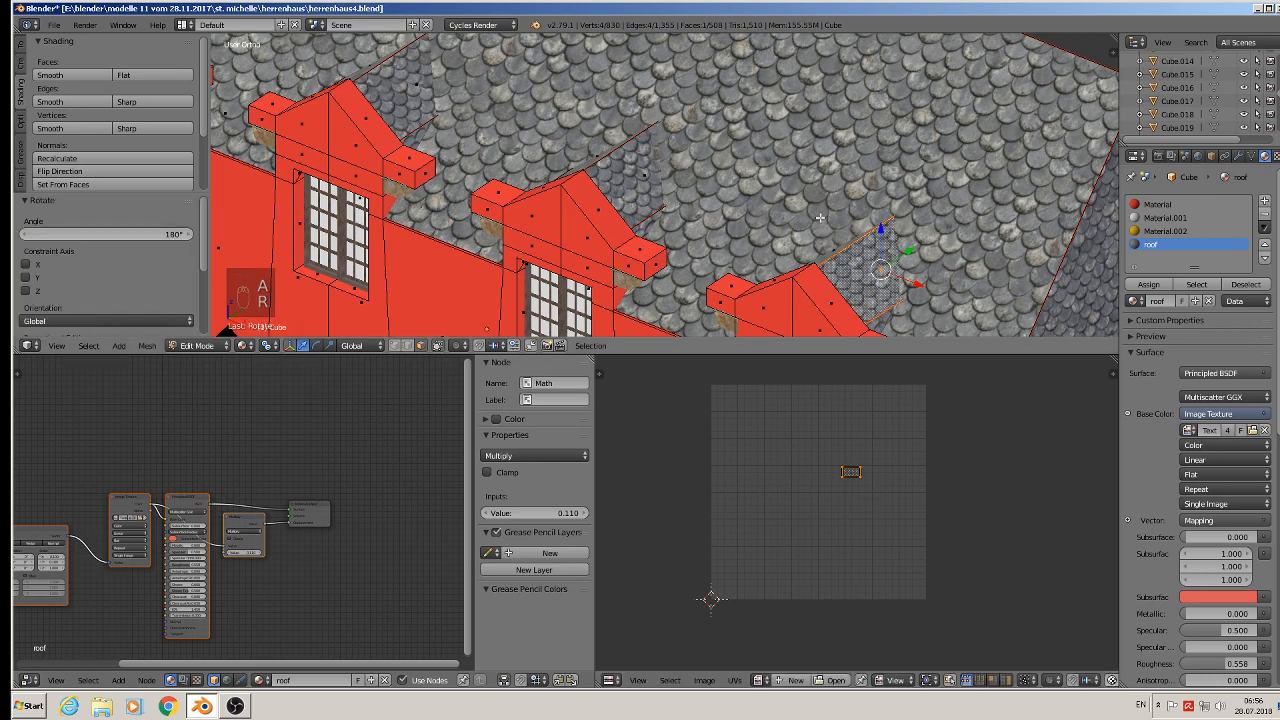
# - Deselect all faces and leave Edit Mode on the house mesh
pyautogui.press('a')
pyautogui.scroll(-5, 665, 185)
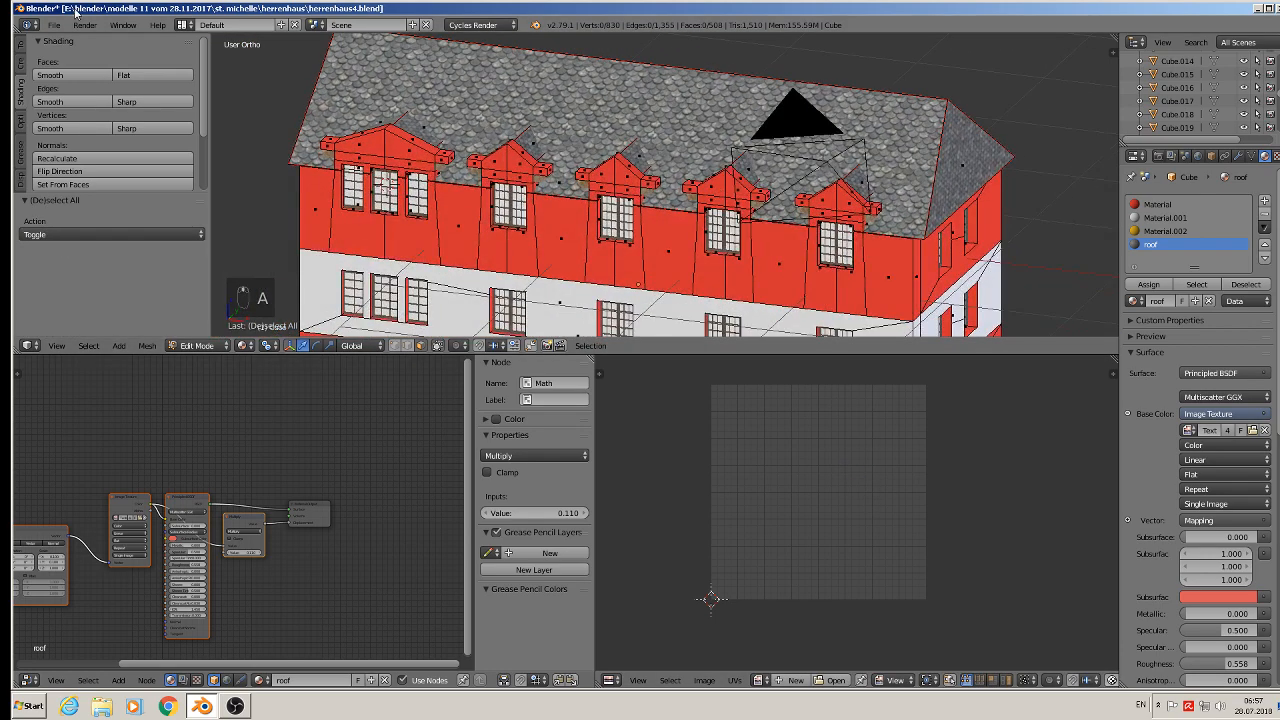
pyautogui.click(54, 28)
pyautogui.click(76, 127)
pyautogui.scroll(-3, 401, 184)
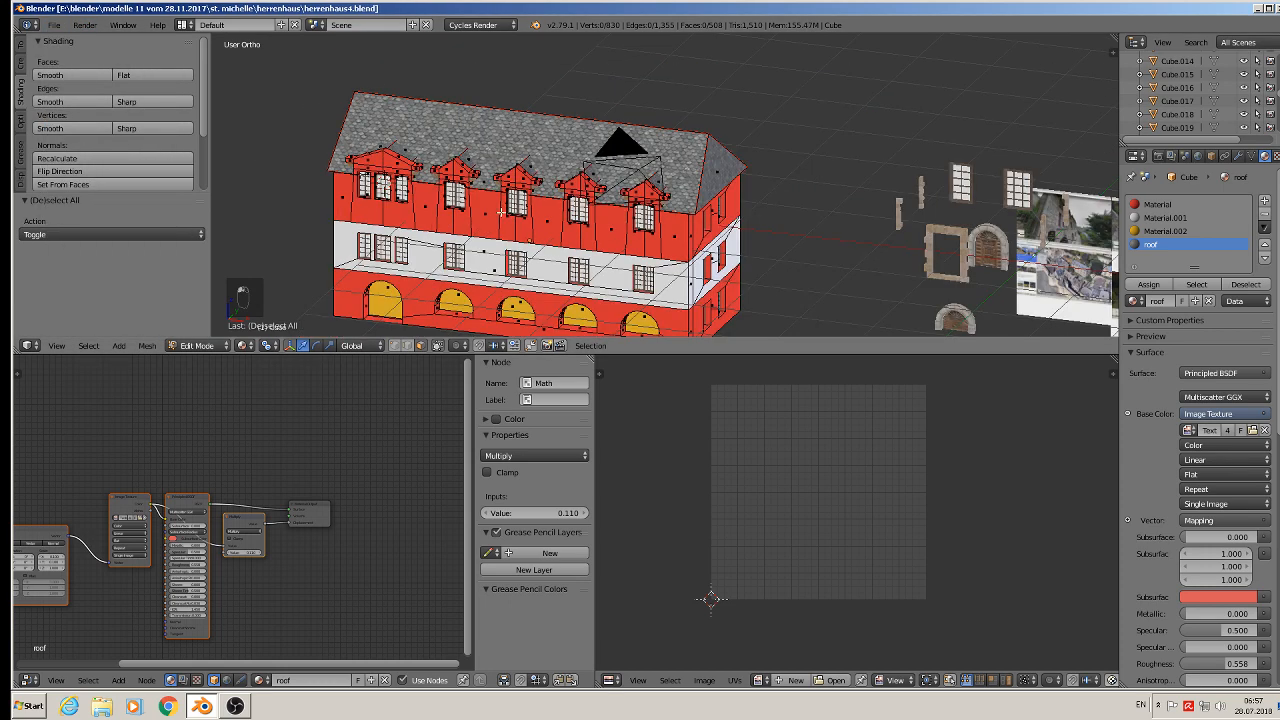
pyautogui.keyDown('shift'); pyautogui.moveTo(506, 237); pyautogui.dragTo(481, 180, button='middle'); pyautogui.keyUp('shift')
pyautogui.scroll(1, 481, 180)
pyautogui.scroll(-1, 658, 232)
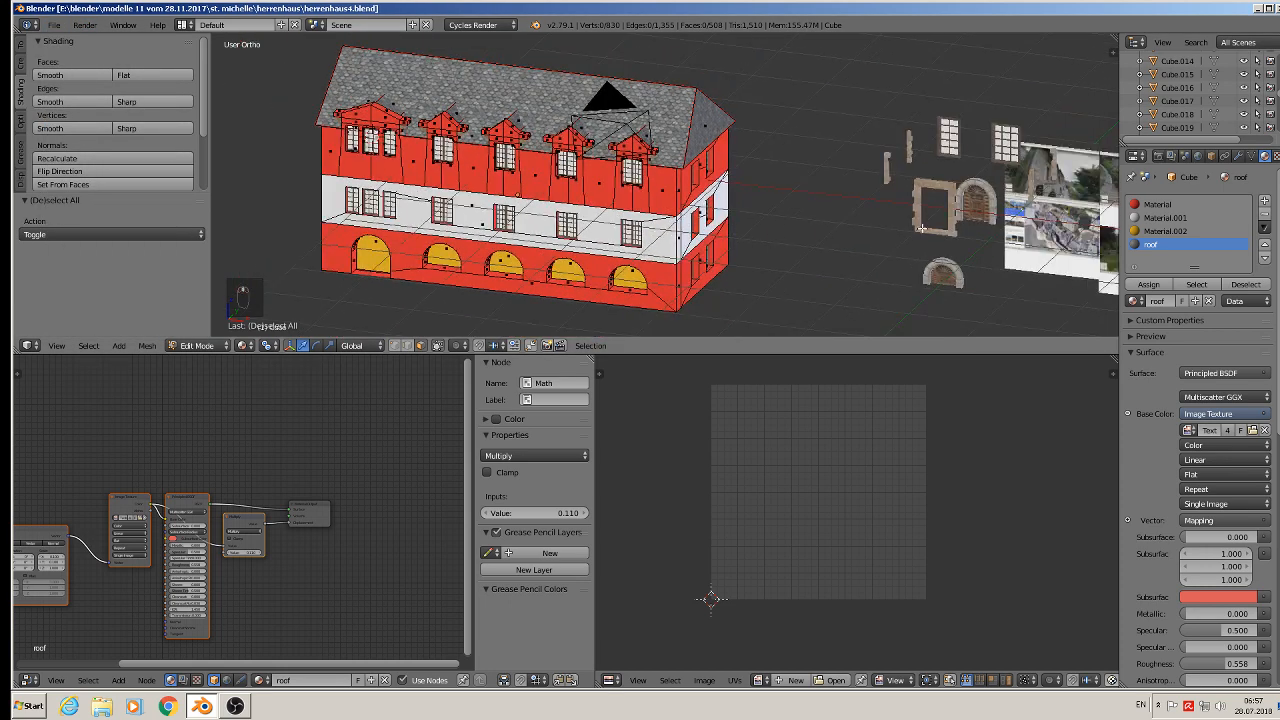
pyautogui.keyDown('shift'); pyautogui.moveTo(922, 231); pyautogui.dragTo(662, 209, button='middle'); pyautogui.keyUp('shift')
pyautogui.scroll(2, 715, 216)
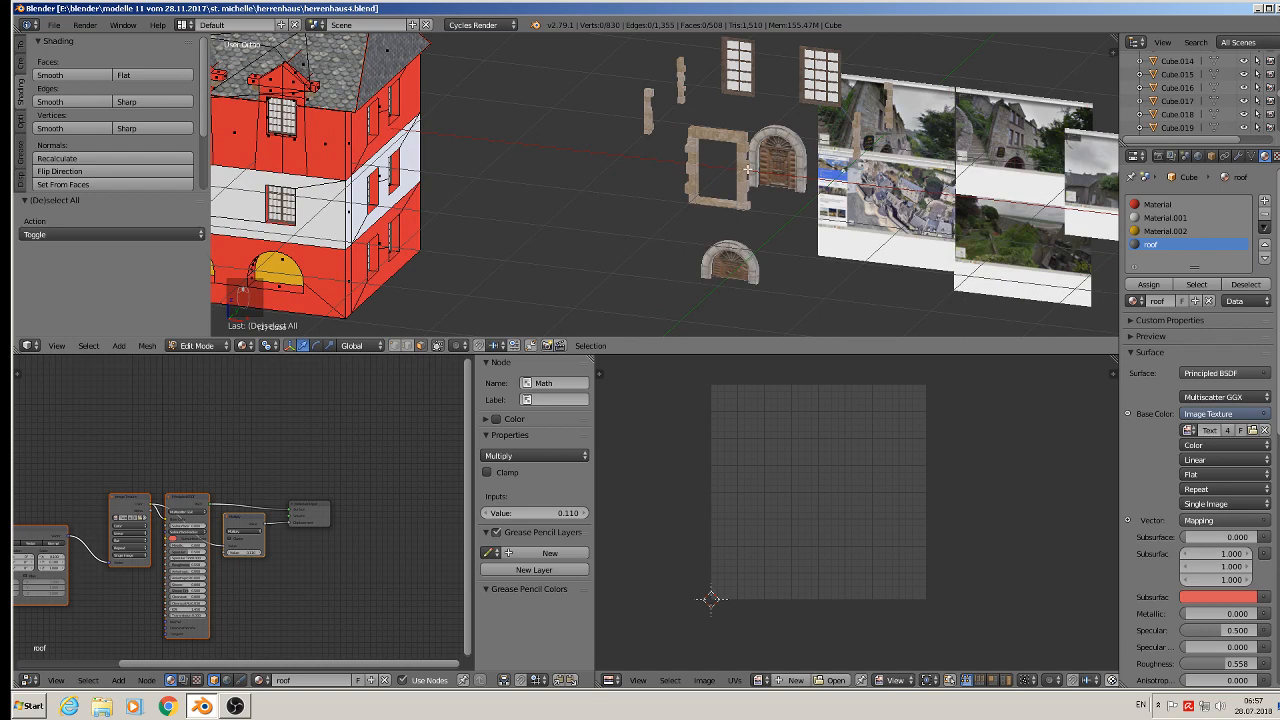
pyautogui.press('Tab')
# - Duplicate the rectangular stone window frame and move the copy onto the house's dormer front
pyautogui.scroll(5, 930, 190)
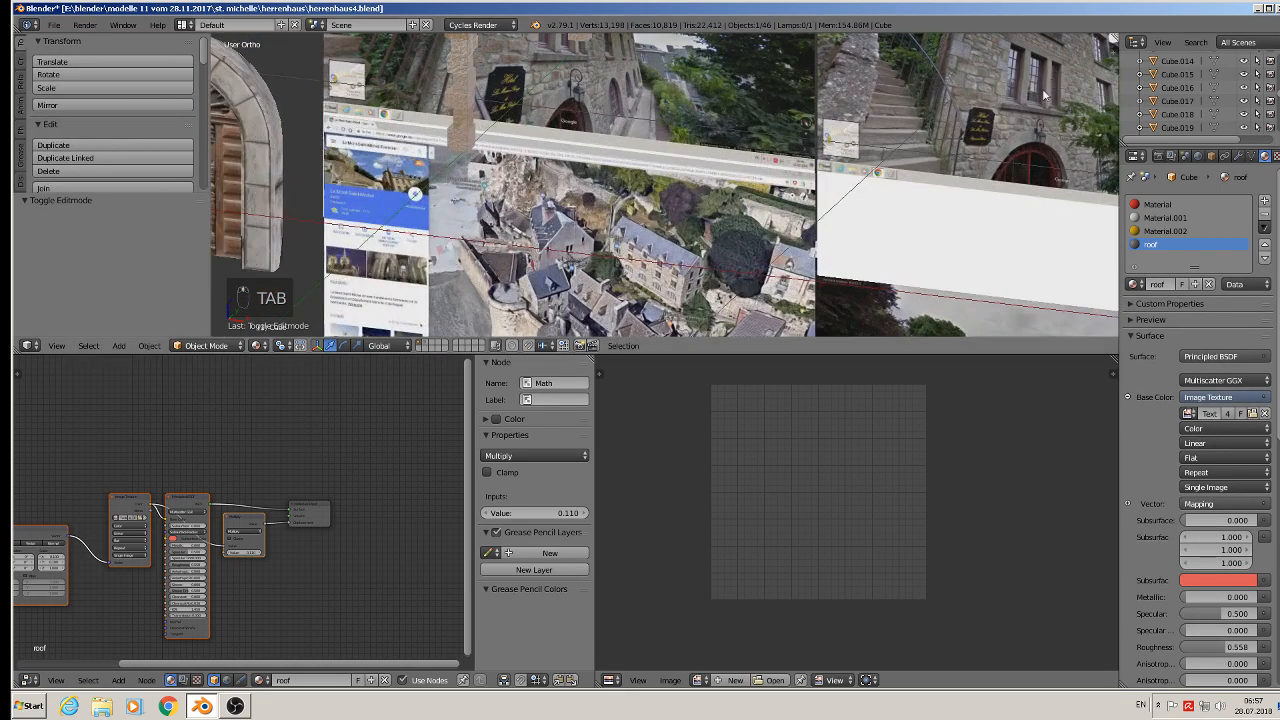
pyautogui.scroll(4, 1043, 95)
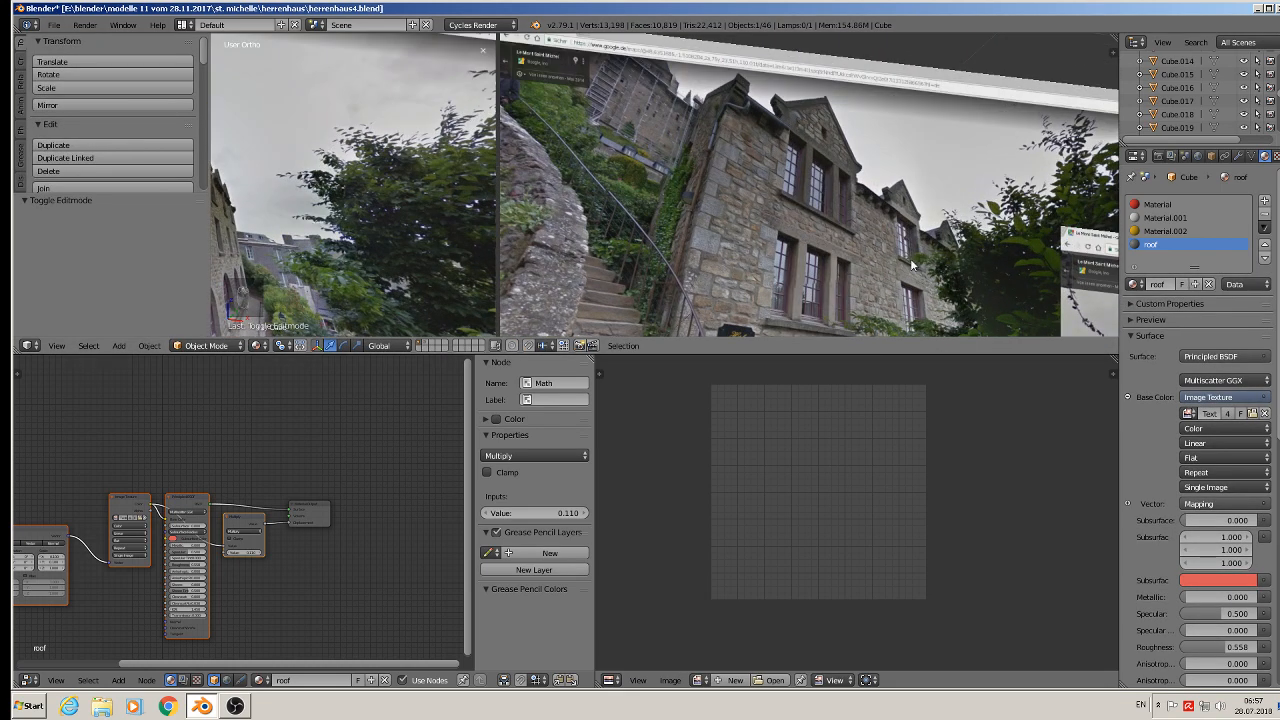
pyautogui.scroll(-6, 795, 258)
pyautogui.keyDown('shift'); pyautogui.moveTo(440, 292); pyautogui.dragTo(903, 108, button='middle'); pyautogui.keyUp('shift')
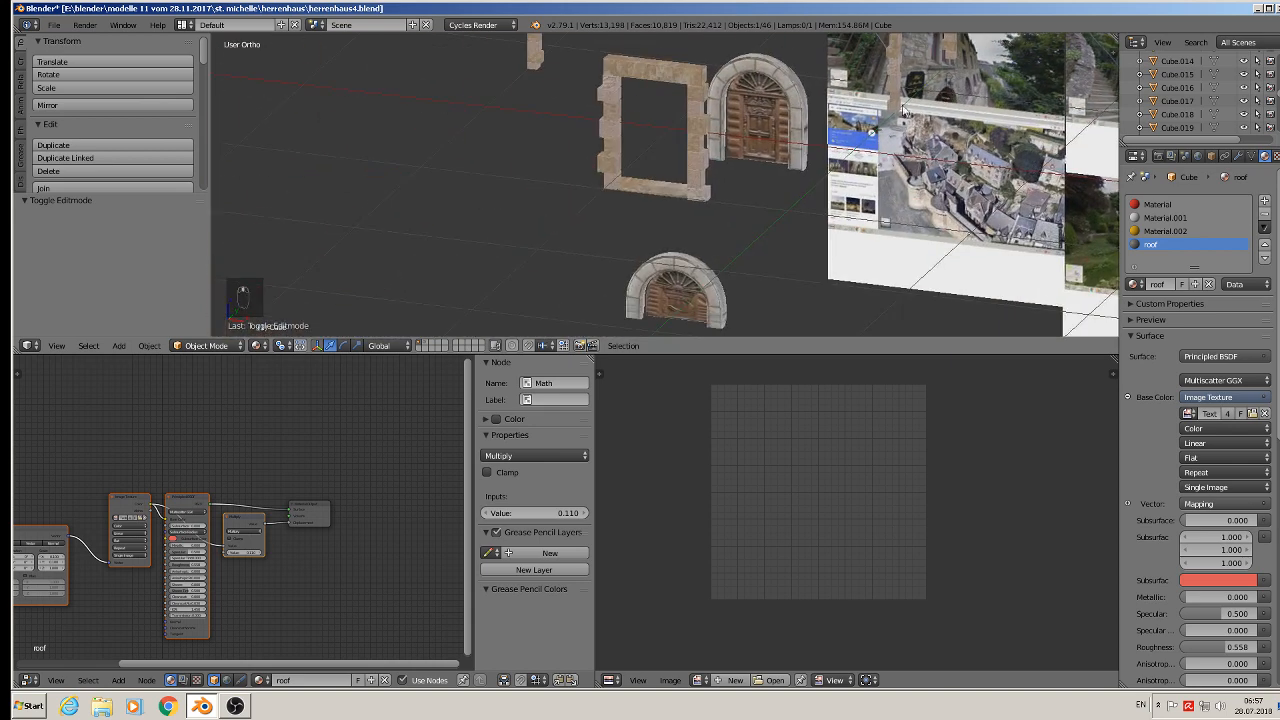
pyautogui.rightClick(672, 82)
pyautogui.scroll(-5, 662, 135)
pyautogui.keyDown('shift'); pyautogui.moveTo(696, 210); pyautogui.dragTo(927, 206, button='middle'); pyautogui.keyUp('shift')
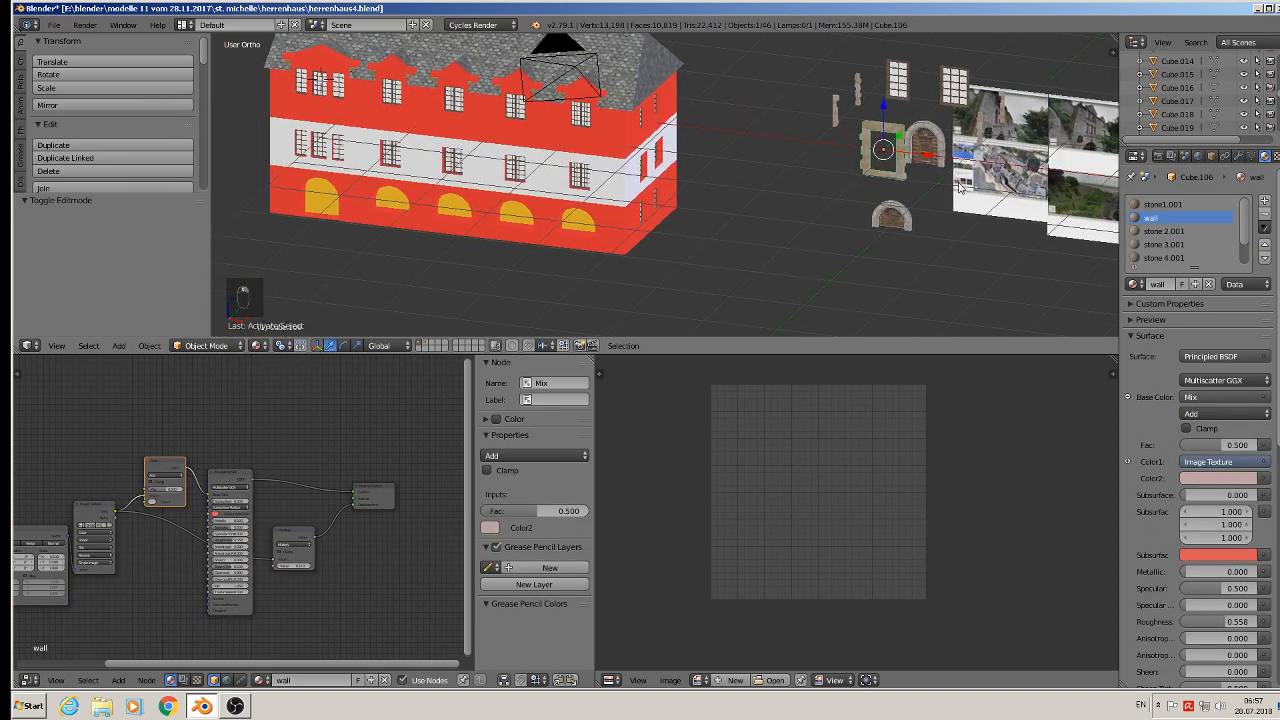
pyautogui.hotkey('shift', 'd')
pyautogui.moveTo(924, 154); pyautogui.dragTo(354, 61)
pyautogui.moveTo(354, 61); pyautogui.dragTo(332, 91, button='middle')
pyautogui.moveTo(336, 61); pyautogui.dragTo(390, 135)
pyautogui.scroll(5, 390, 135)
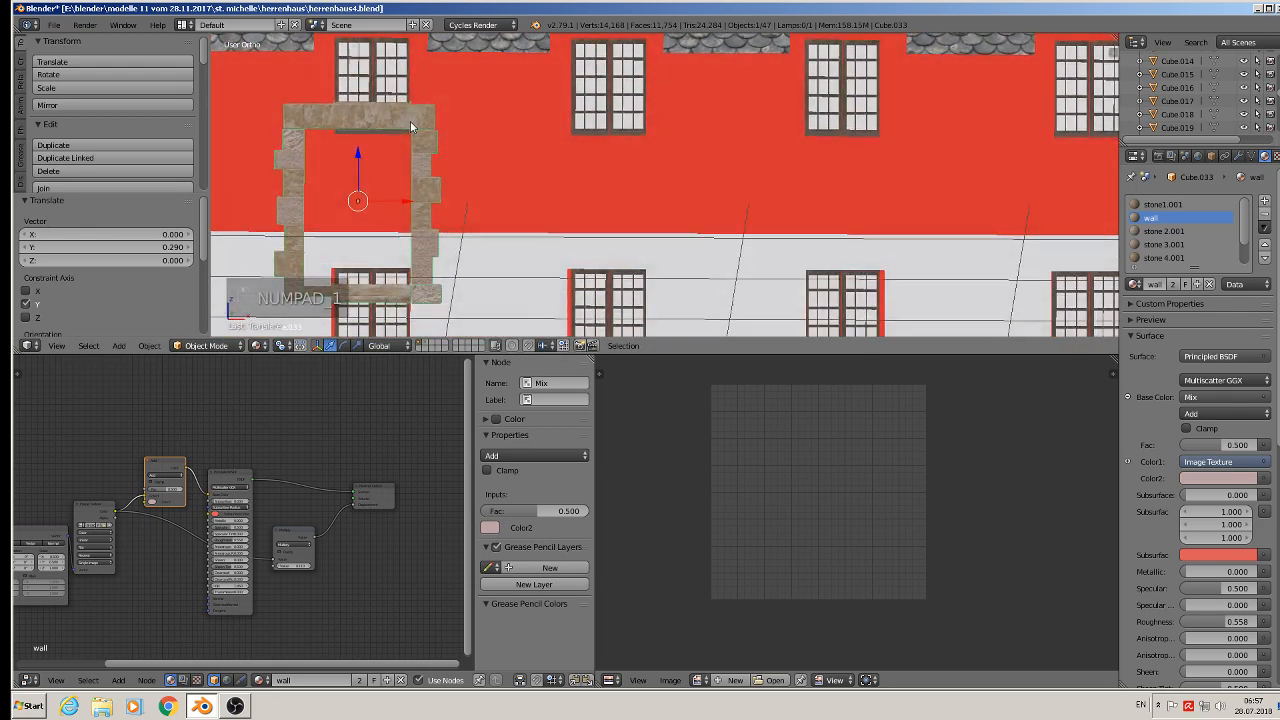
# - Scale the frame copy to about 0.77 and move it over the first dormer window in front view
pyautogui.press('KP_1')
pyautogui.moveTo(557, 166); pyautogui.dragTo(557, 53)
pyautogui.keyDown('shift'); pyautogui.moveTo(638, 110); pyautogui.dragTo(592, 202, button='middle'); pyautogui.keyUp('shift')
pyautogui.moveTo(562, 185); pyautogui.dragTo(578, 187)
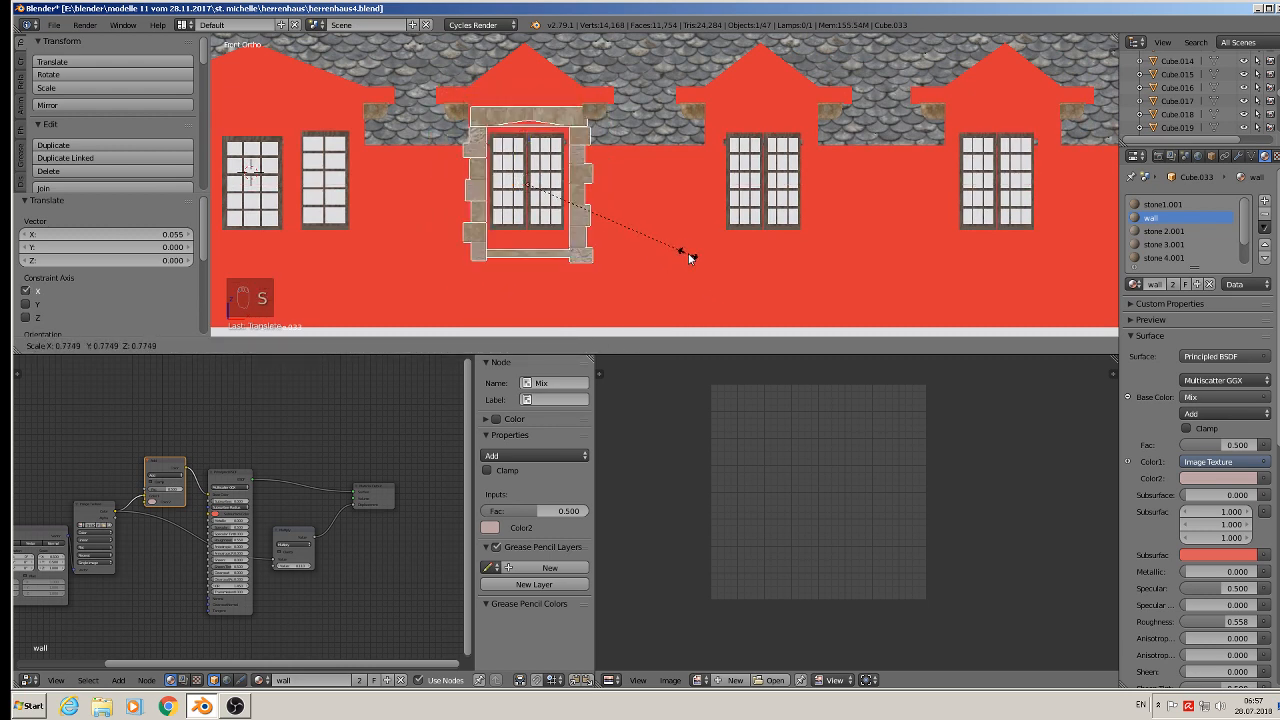
pyautogui.click(685, 252)
pyautogui.moveTo(685, 252); pyautogui.dragTo(569, 180, button='middle')
pyautogui.moveTo(568, 176); pyautogui.dragTo(560, 180)
pyautogui.moveTo(561, 181); pyautogui.dragTo(689, 216, button='middle')
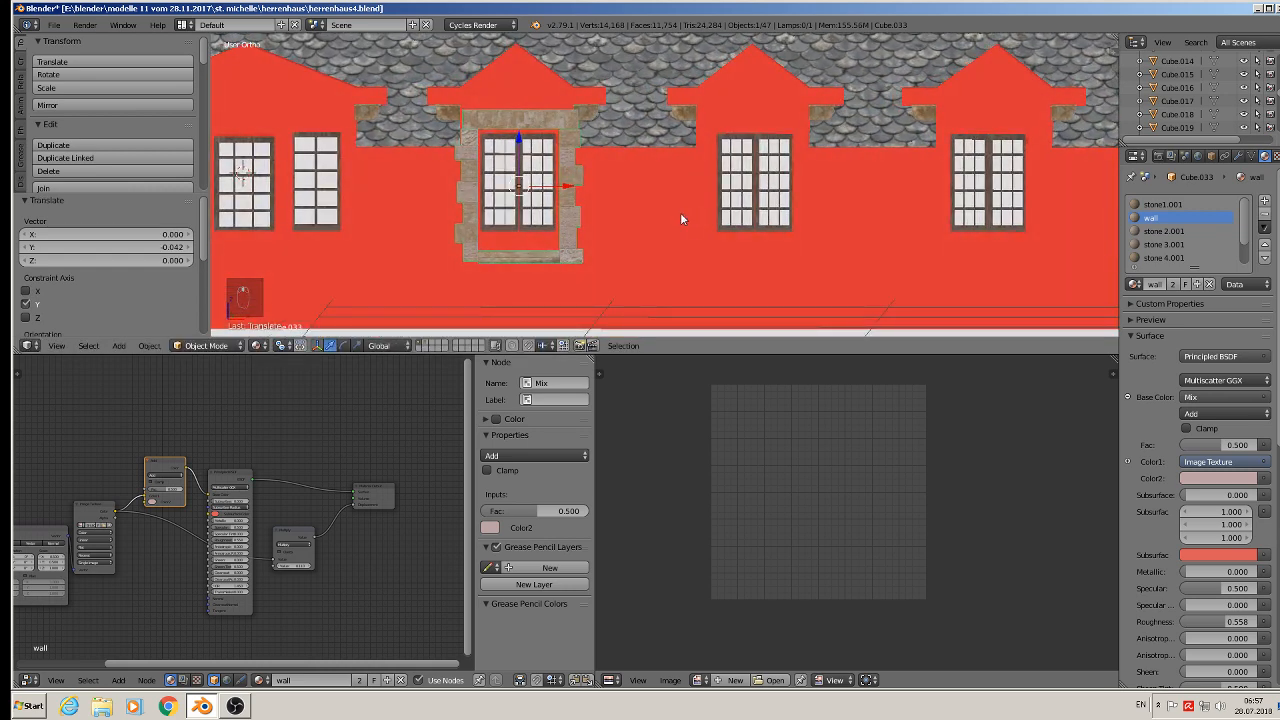
# - Scale the frame by about 0.91 and shift it slightly sideways to fit the window
pyautogui.press('KP_1')
pyautogui.scroll(2, 607, 228)
pyautogui.keyDown('shift'); pyautogui.moveTo(589, 187); pyautogui.dragTo(682, 175, button='middle'); pyautogui.keyUp('shift')
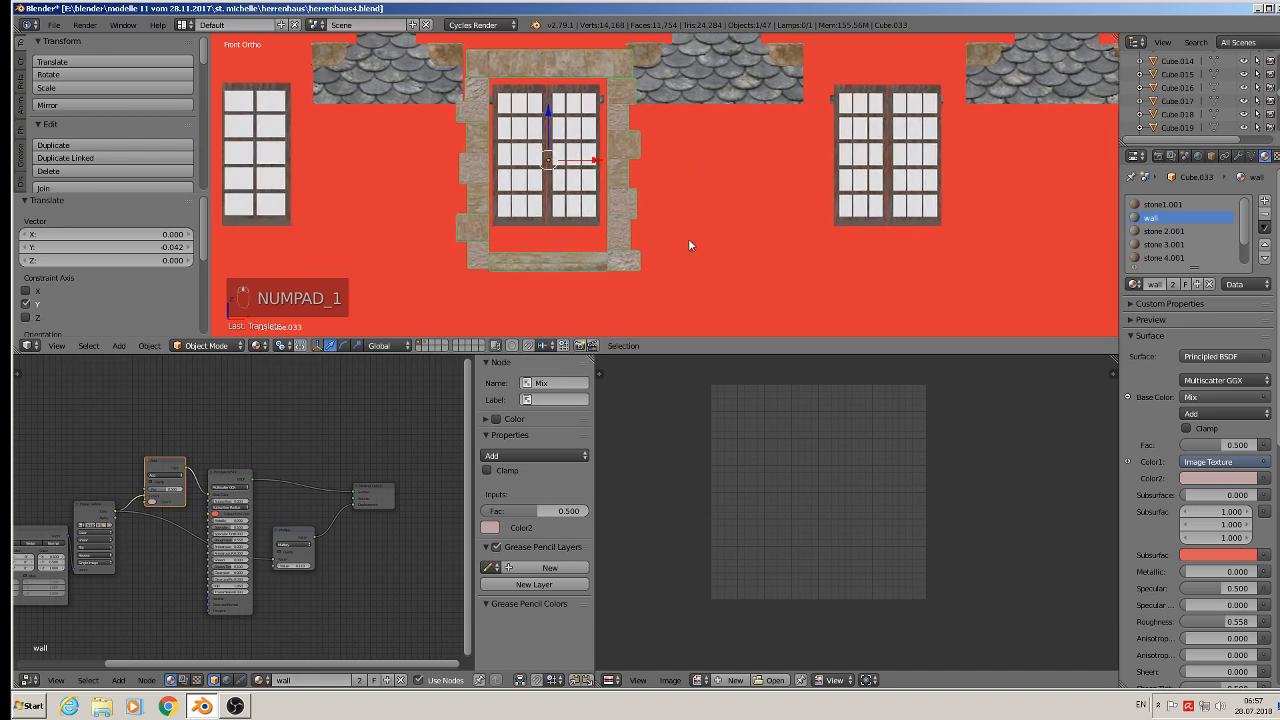
pyautogui.press('s')
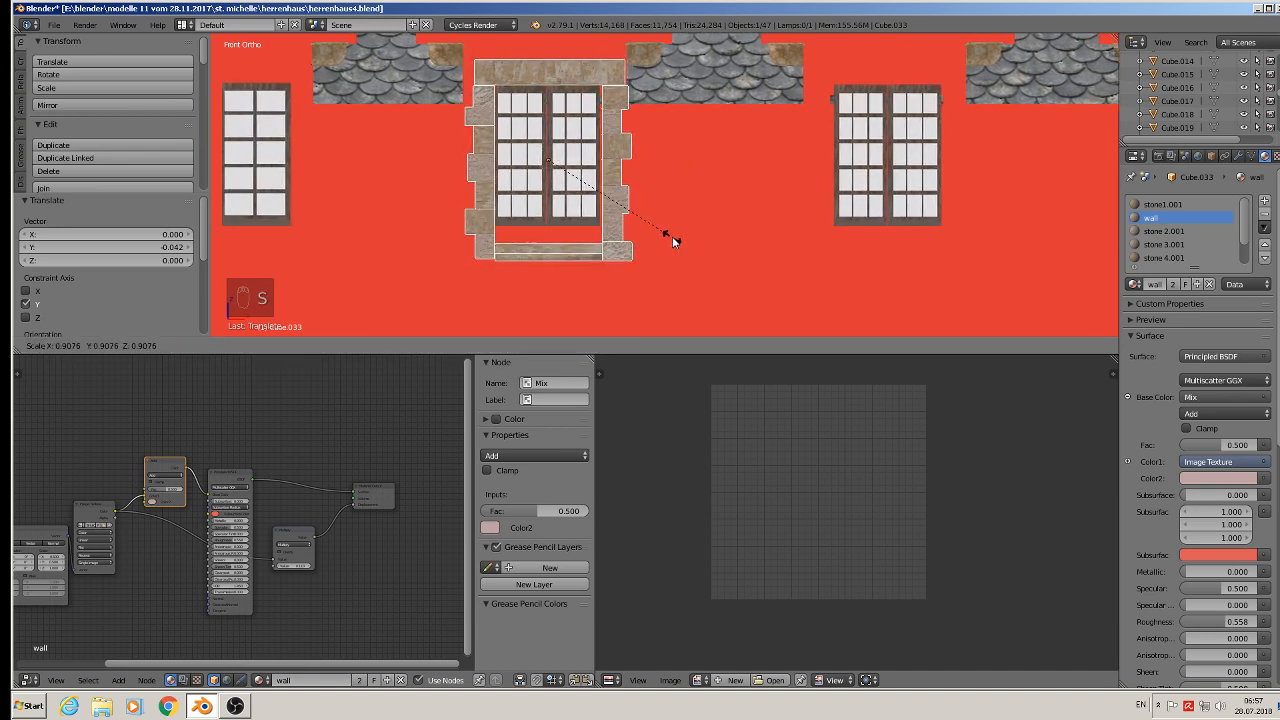
pyautogui.click(672, 236)
pyautogui.press('g')
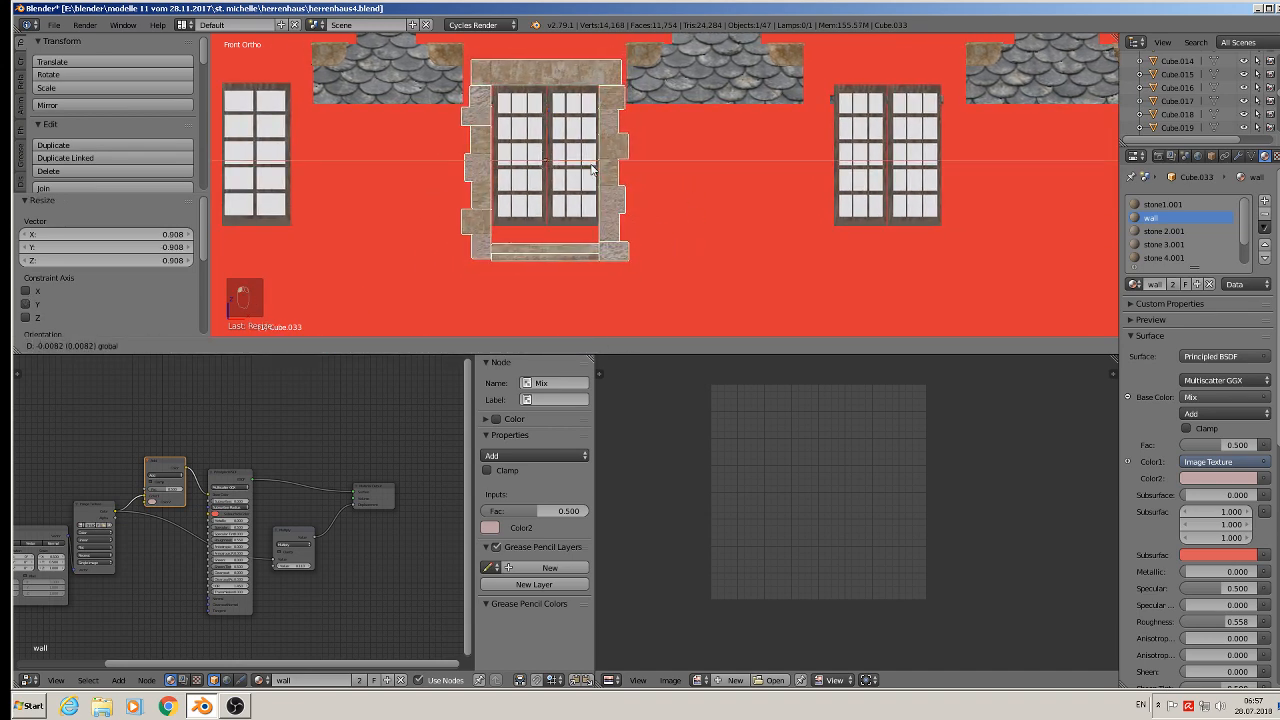
pyautogui.click(593, 170)
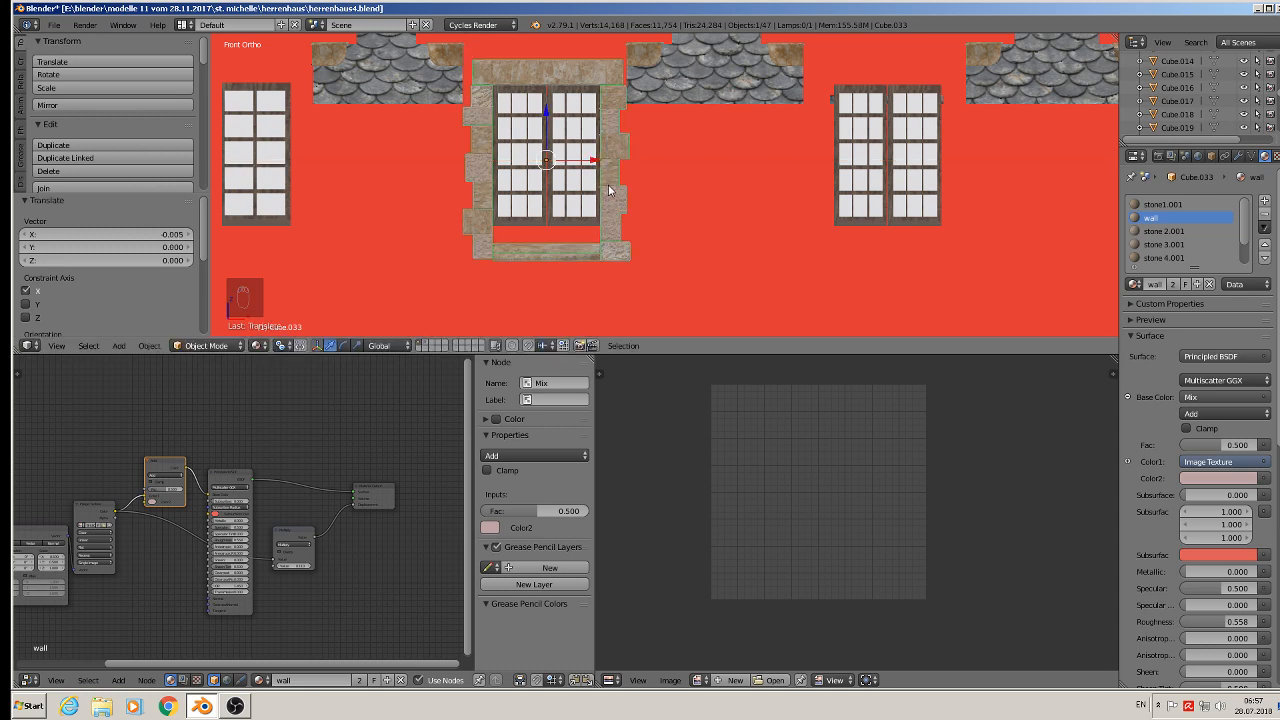
# - In the frame's Edit Mode, select the sill piece and lower it by about 0.019
pyautogui.press('Tab')
pyautogui.press('a')
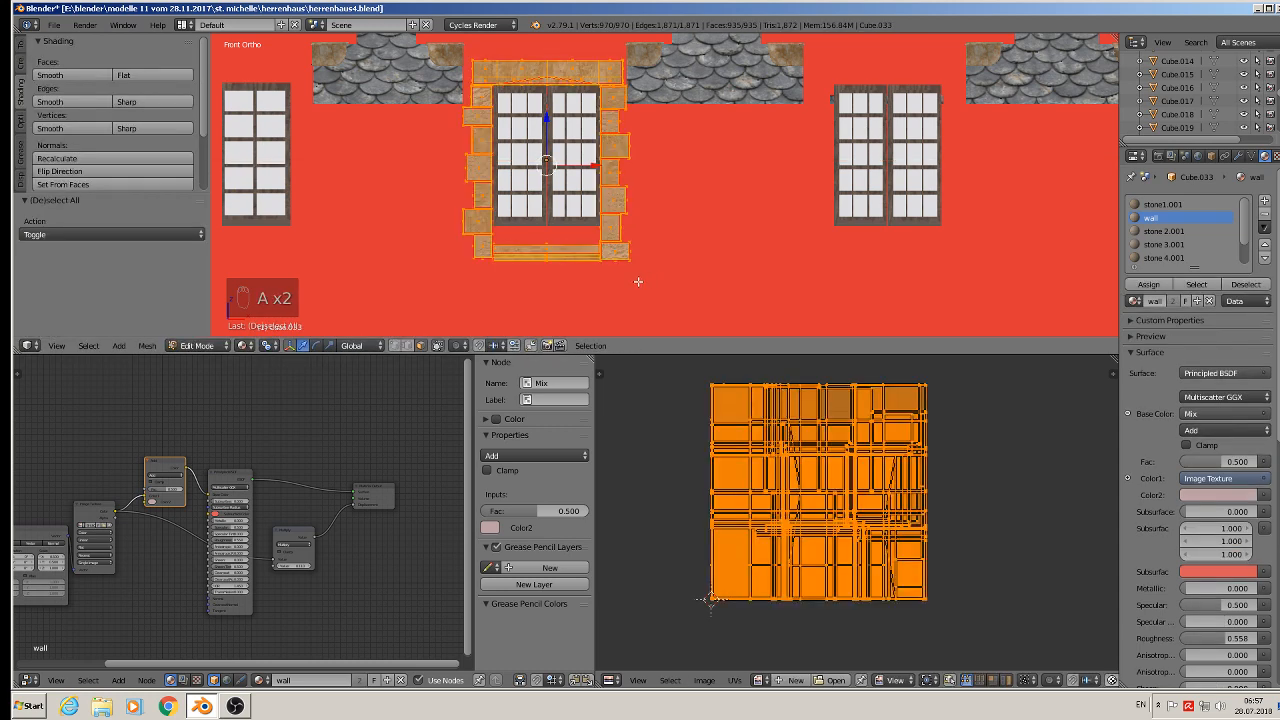
pyautogui.scroll(3, 600, 279)
pyautogui.press('a')
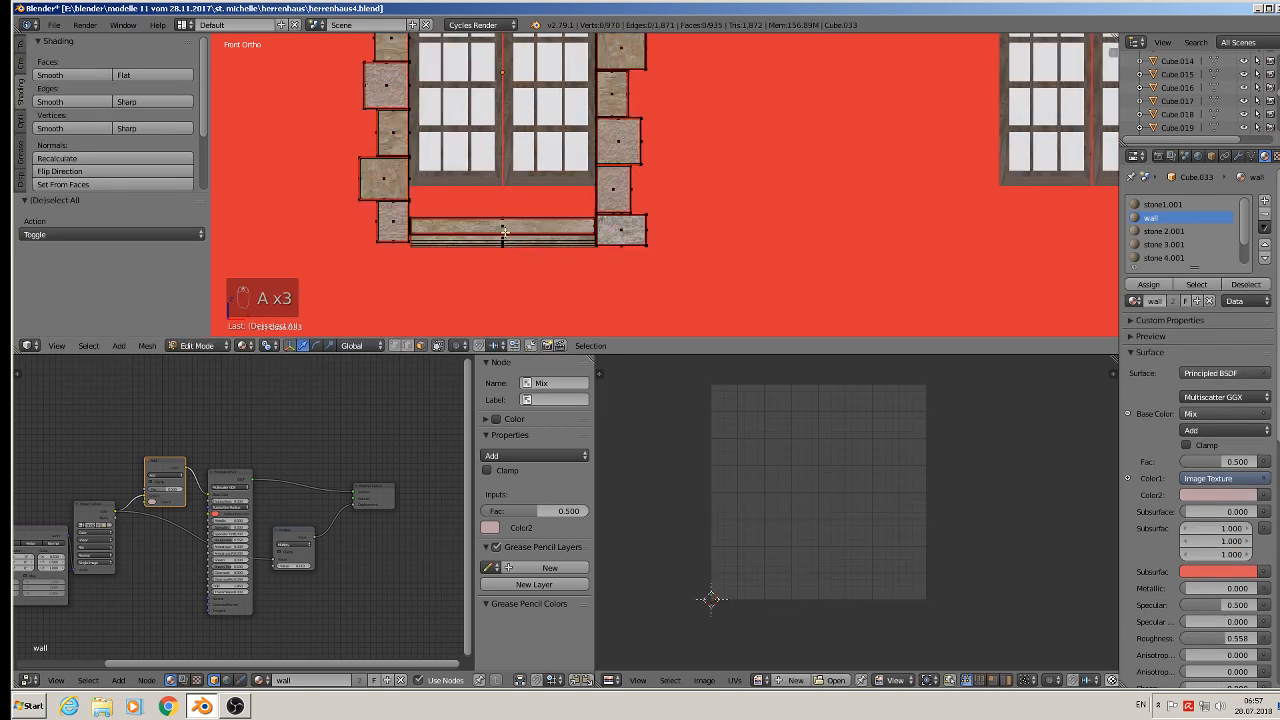
pyautogui.press('l')
pyautogui.press('l')
pyautogui.press('l')
pyautogui.press('l')
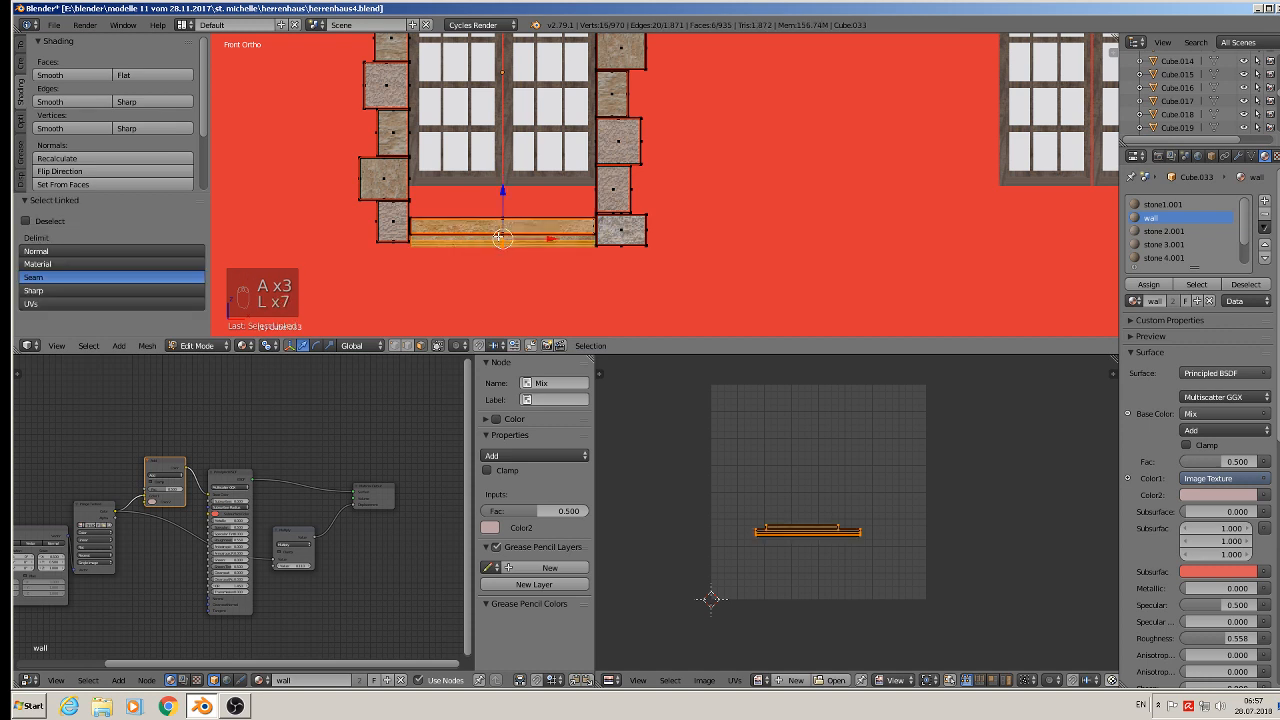
pyautogui.press('l')
pyautogui.press('l')
pyautogui.press('l')
pyautogui.press('l')
pyautogui.press('l')
pyautogui.press('l')
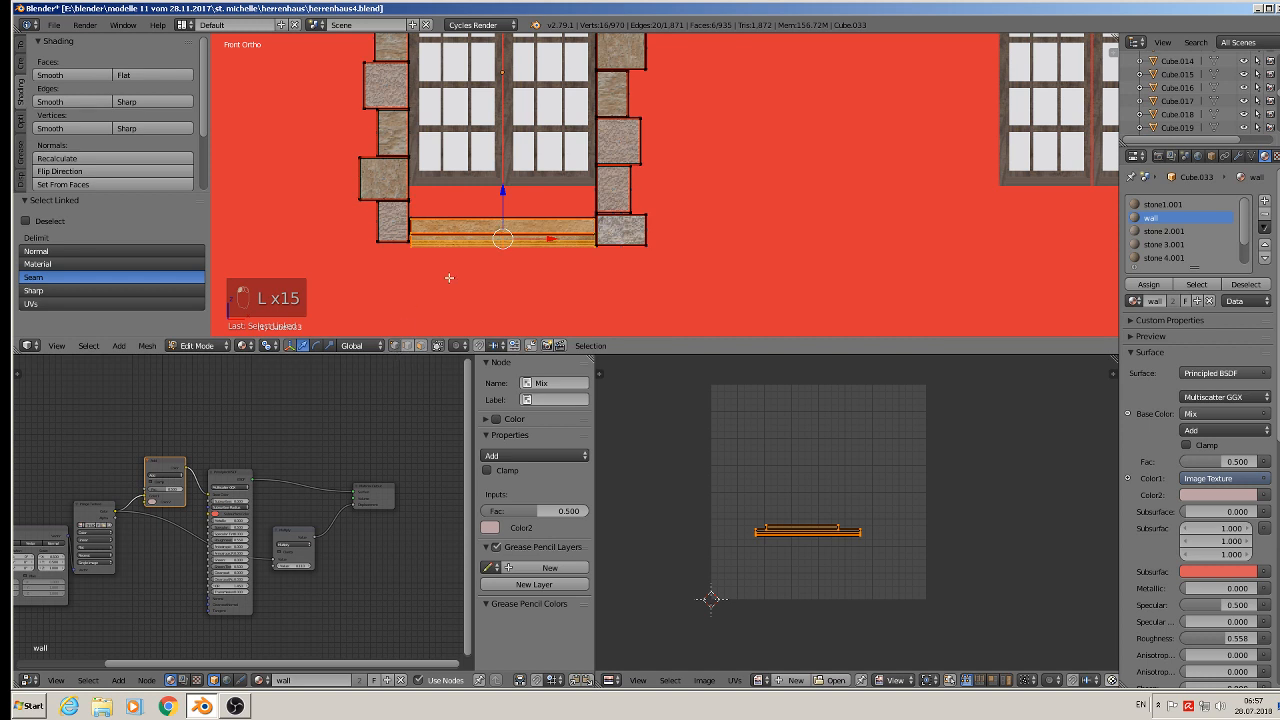
pyautogui.press('l')
pyautogui.press('l')
pyautogui.press('l')
pyautogui.moveTo(502, 198); pyautogui.dragTo(498, 211)
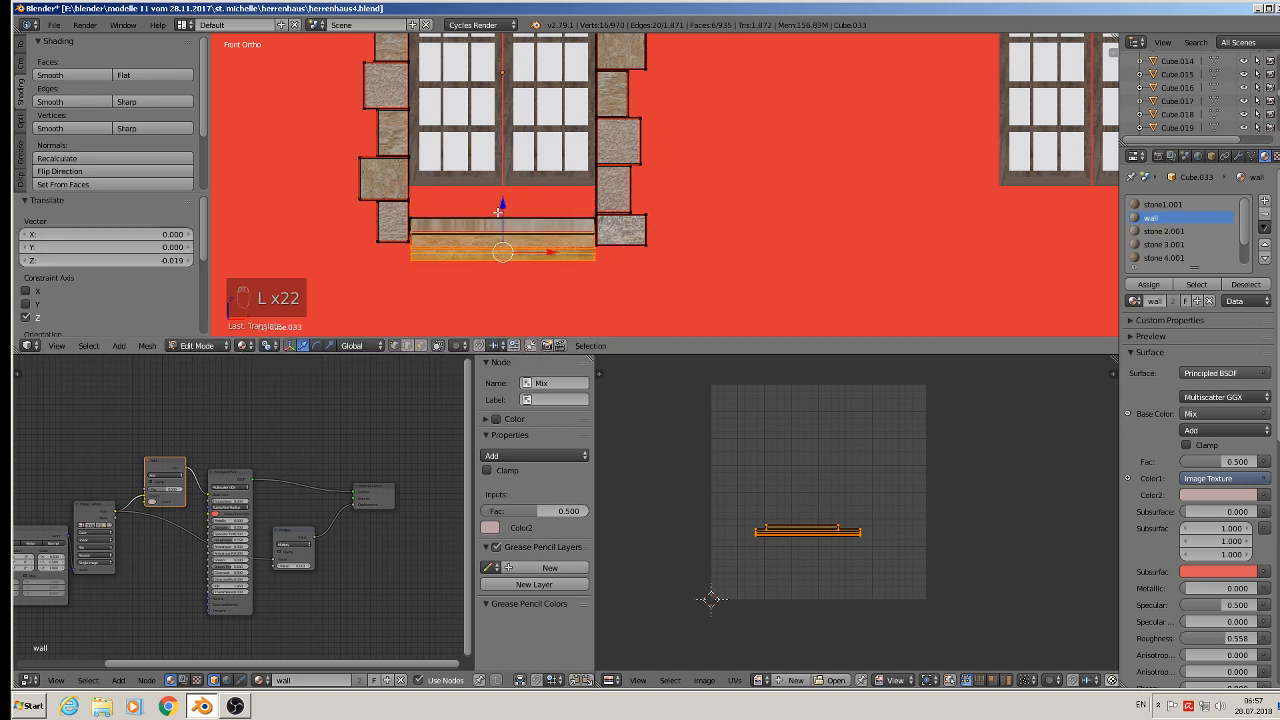
# - Attempt to undo the sill move and switch the system keyboard layout to DE
pyautogui.hotkey('ctrl', 'u')
pyautogui.hotkey('ctrl', 'y')
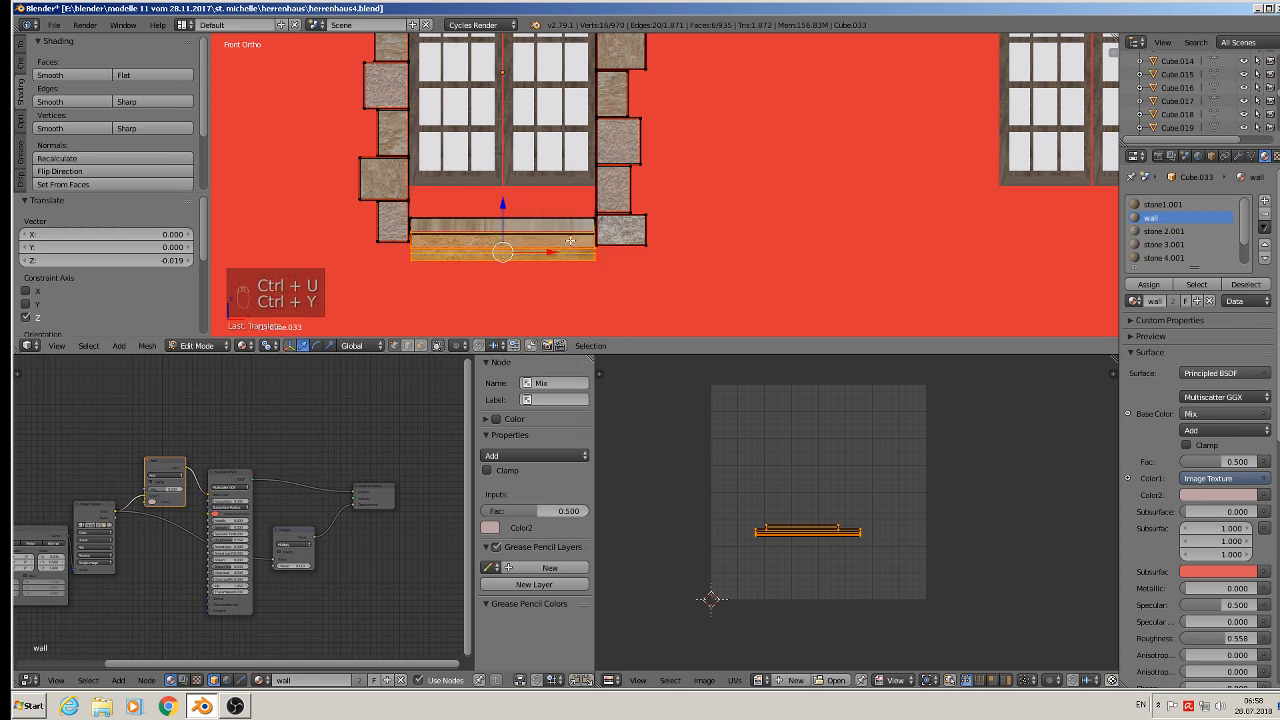
pyautogui.hotkey('ctrl', 'y')
pyautogui.hotkey('ctrl', 'y')
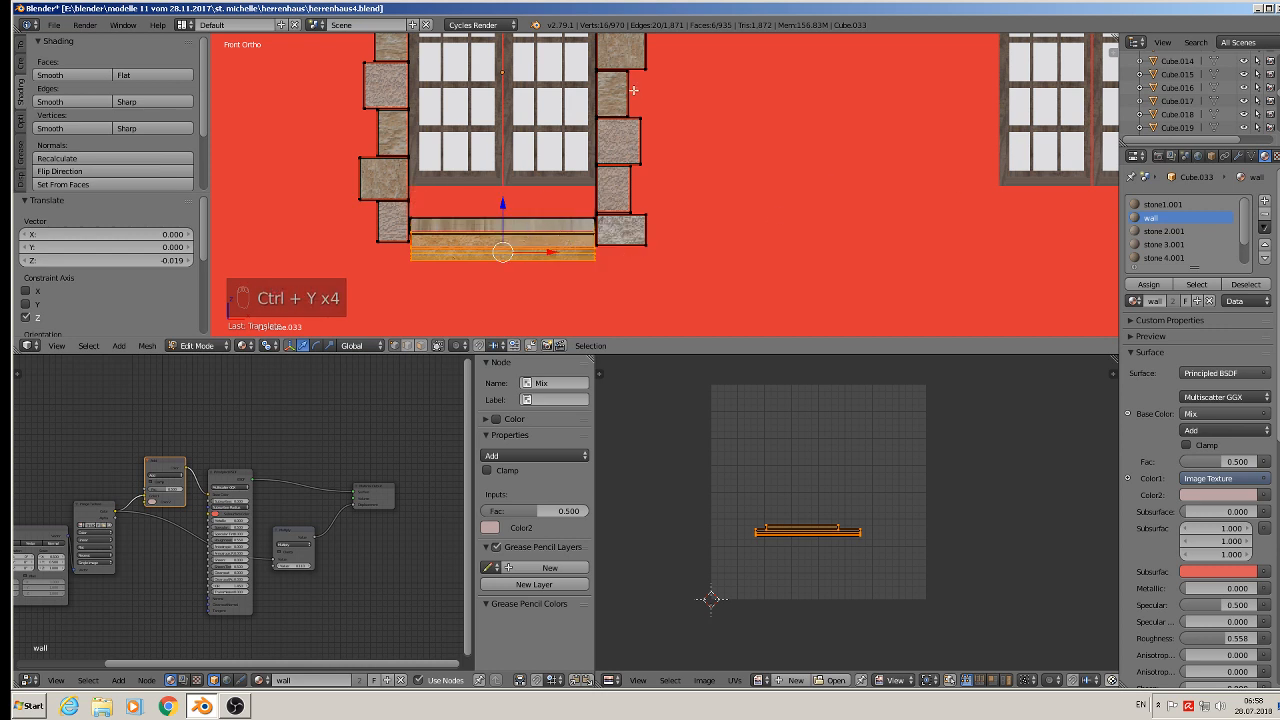
pyautogui.click(1140, 705)
pyautogui.click(1170, 658)
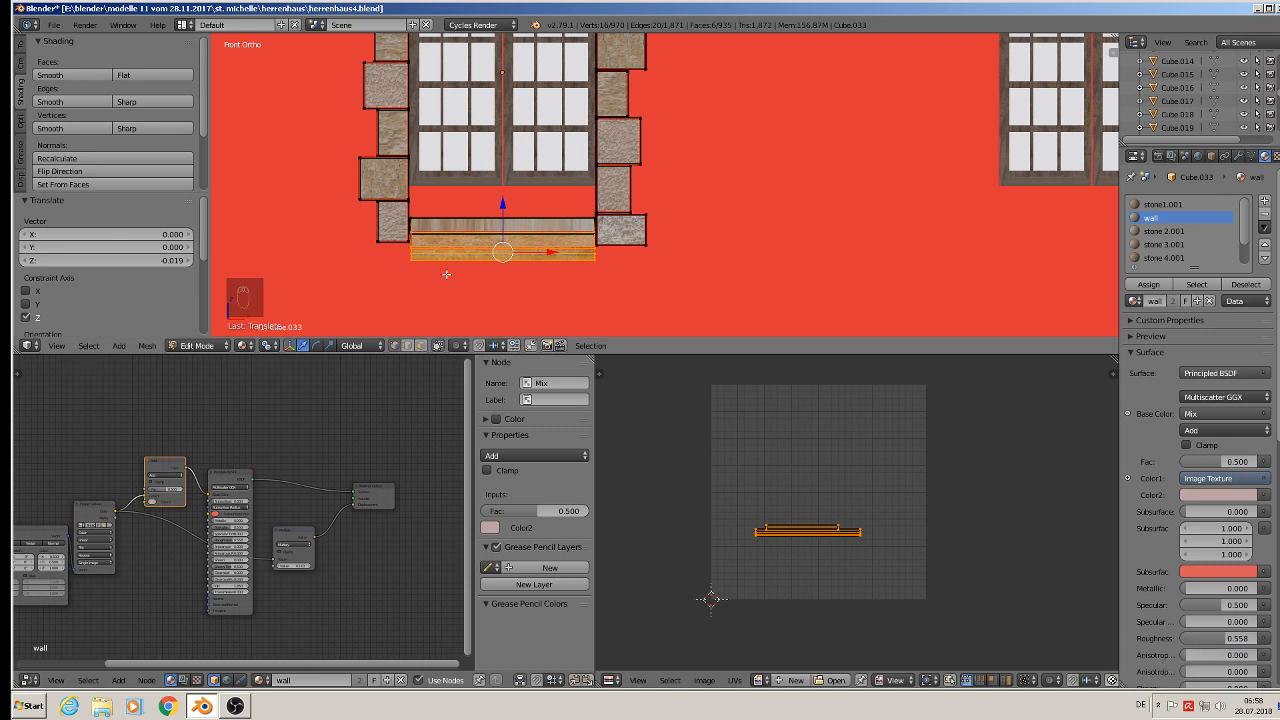
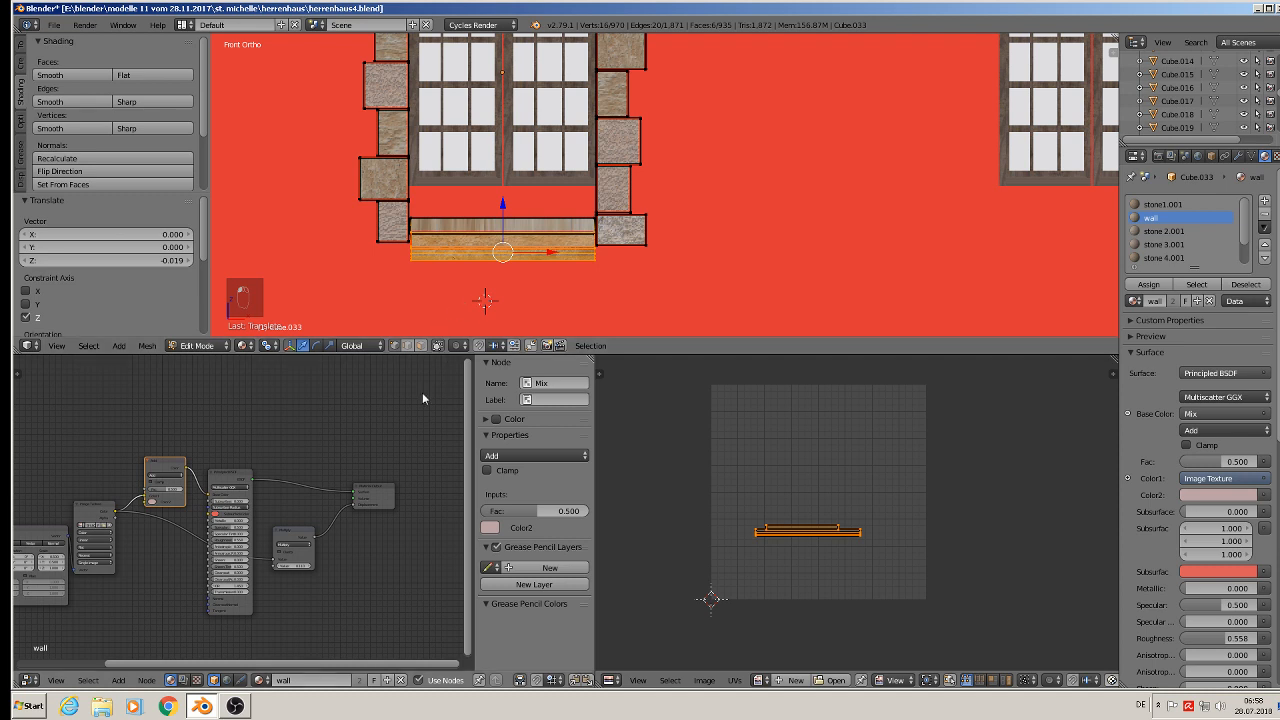
pyautogui.press('a')
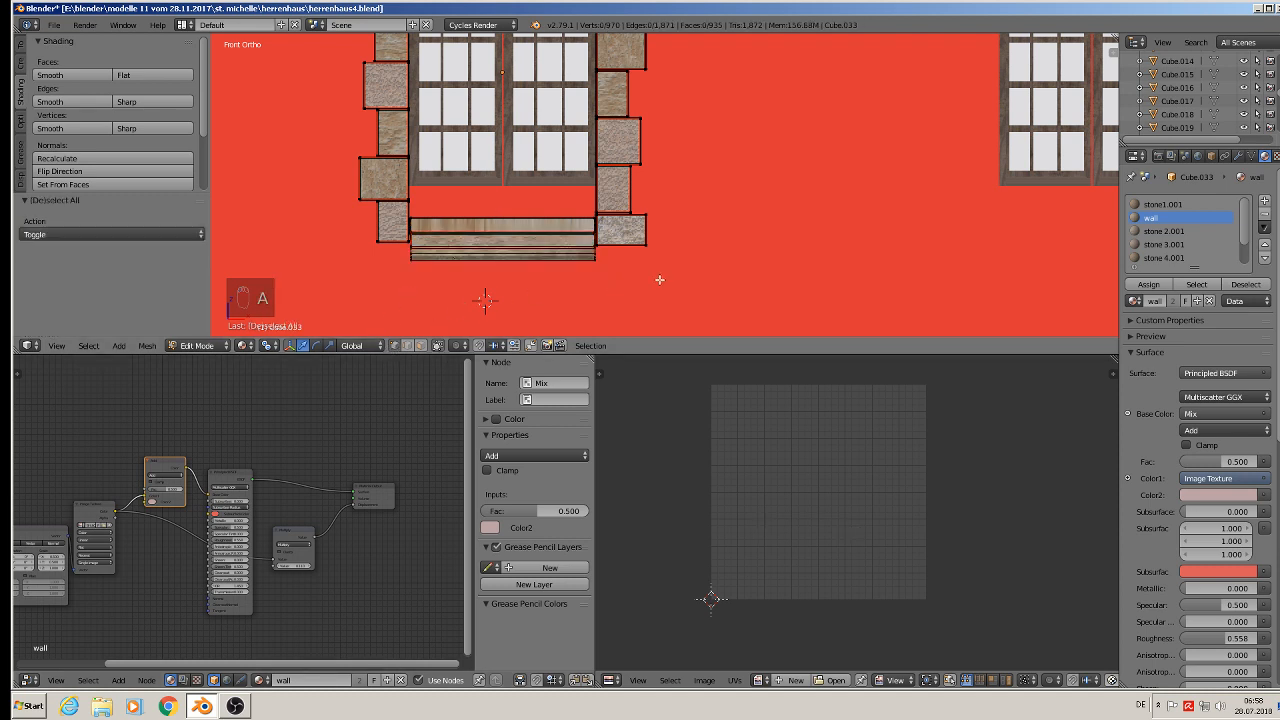
pyautogui.press('b')
pyautogui.moveTo(703, 274); pyautogui.dragTo(312, 192)
pyautogui.moveTo(499, 189); pyautogui.dragTo(499, 179)
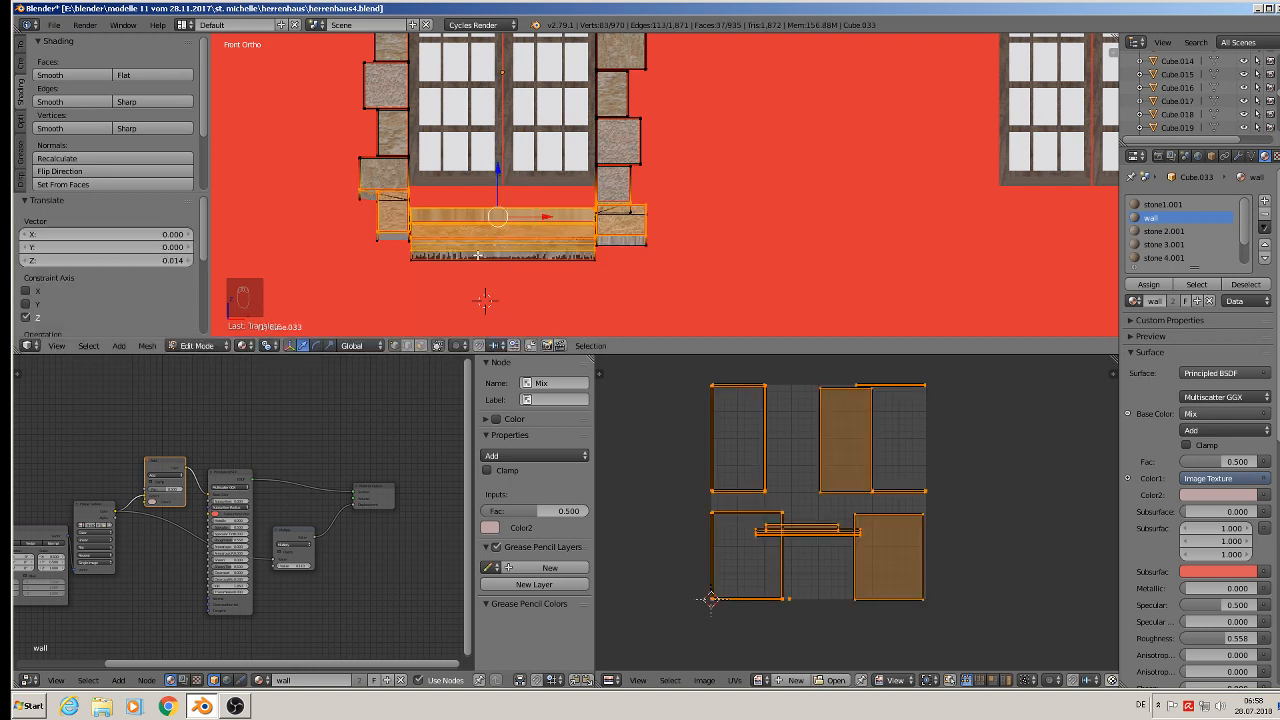
pyautogui.hotkey('ctrl', 'z')
pyautogui.press('a')
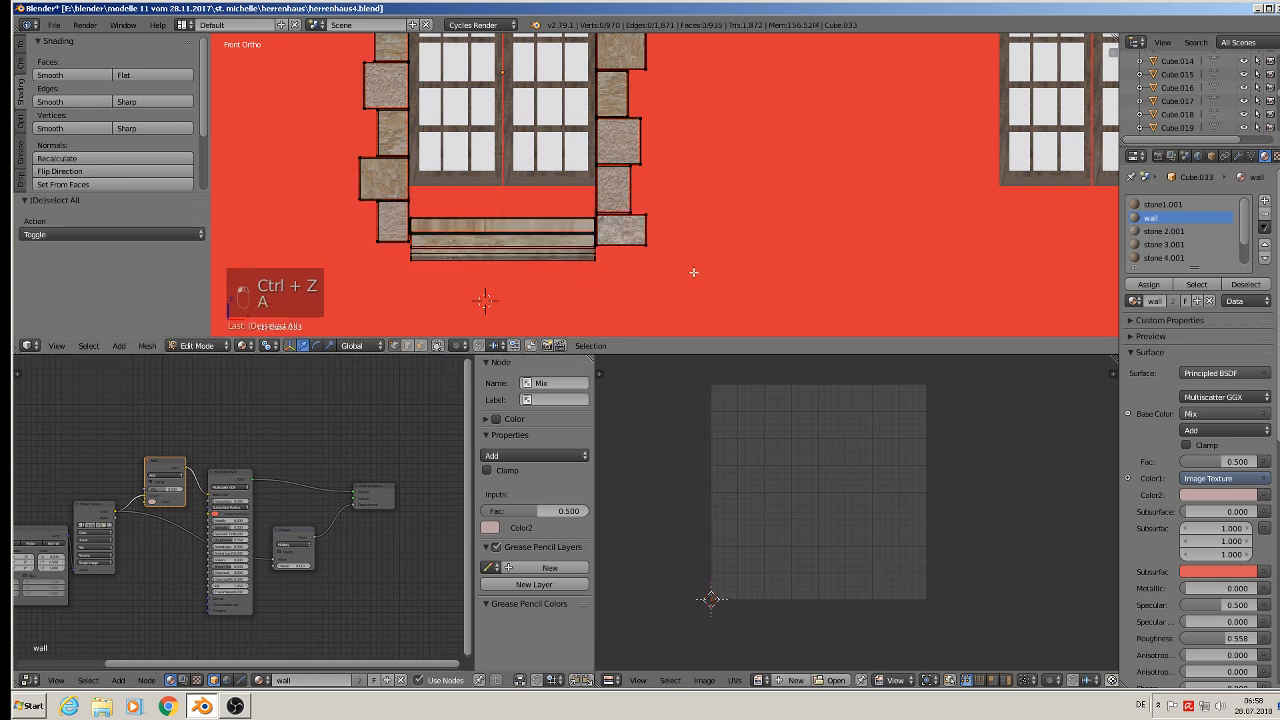
# - Box-select the lower part of the frame including the sill and raise it by about 0.044 along Z
pyautogui.press('b')
pyautogui.moveTo(695, 277); pyautogui.dragTo(286, 192)
pyautogui.moveTo(511, 185); pyautogui.dragTo(496, 152)
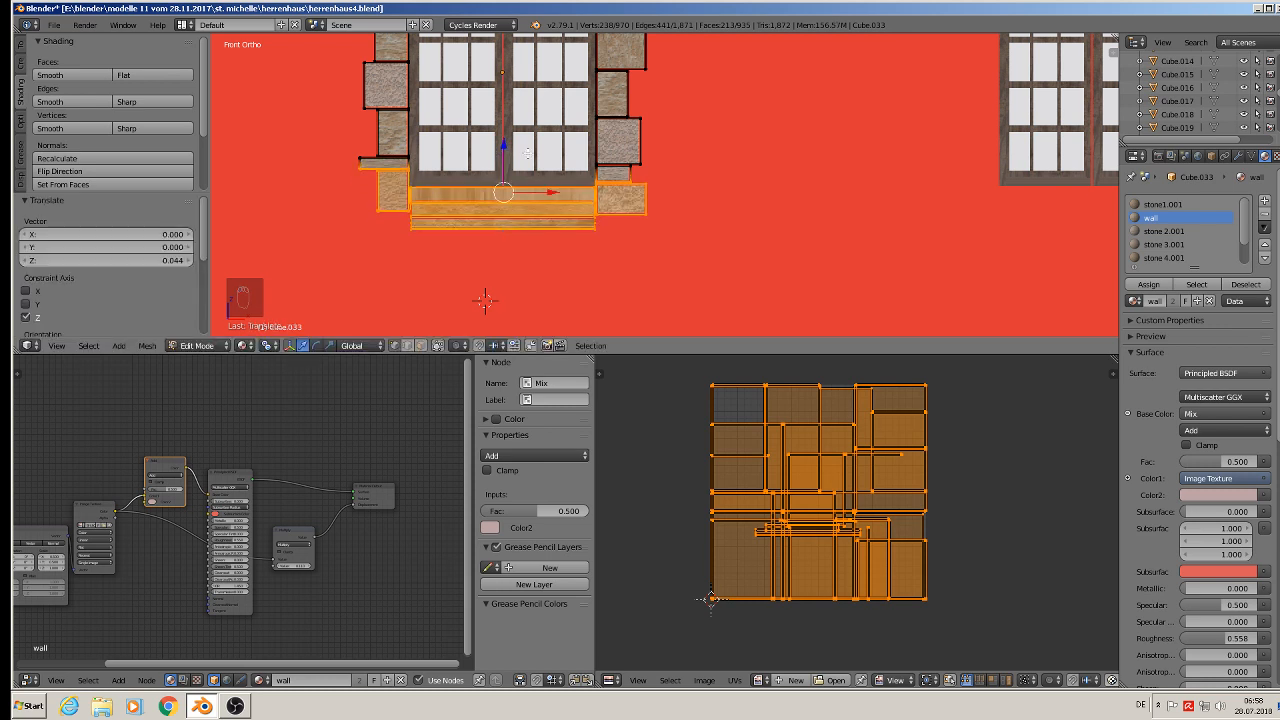
pyautogui.press('a')
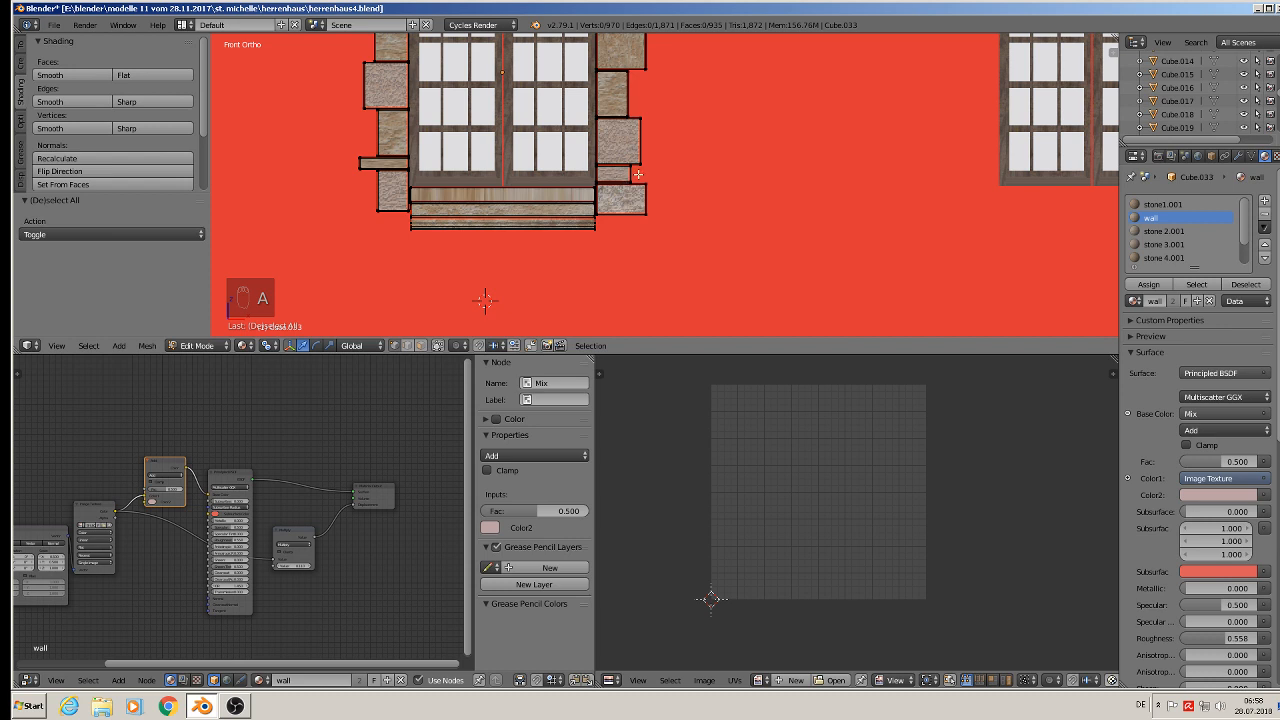
# - Select the two small stone blocks beside the window's lower corners and delete their vertices
pyautogui.press('l')
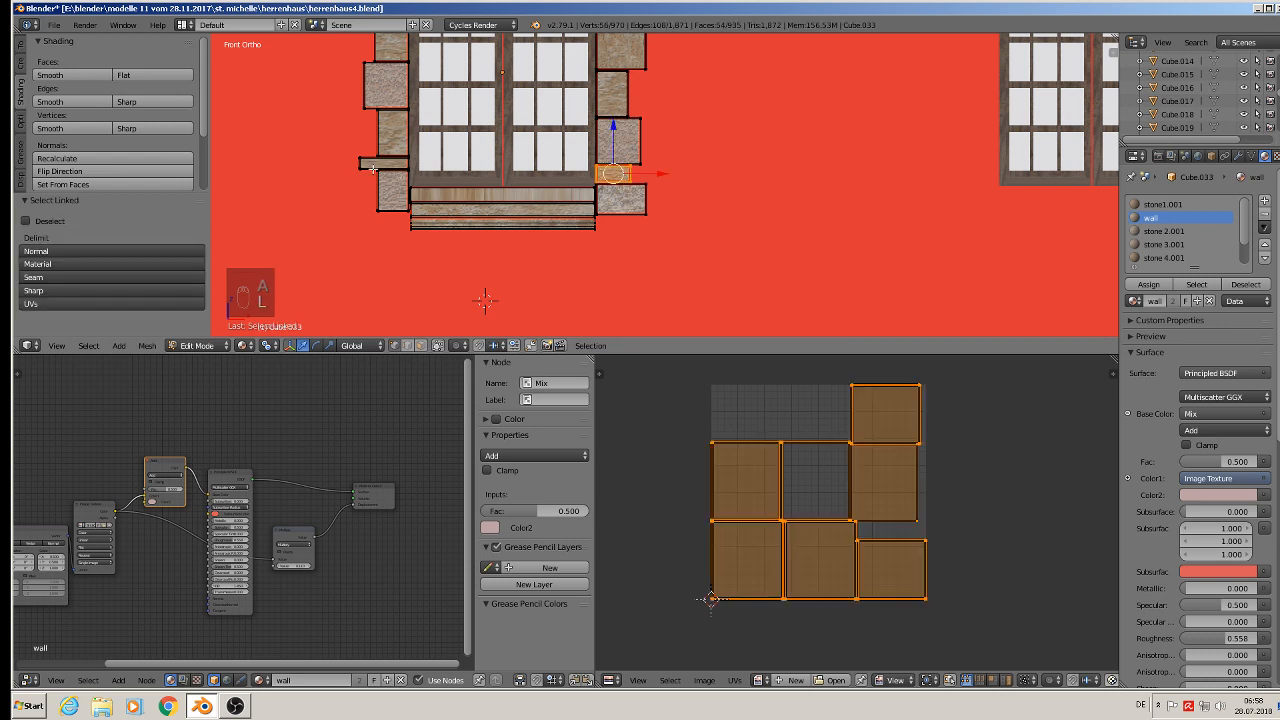
pyautogui.press('l')
pyautogui.press('x')
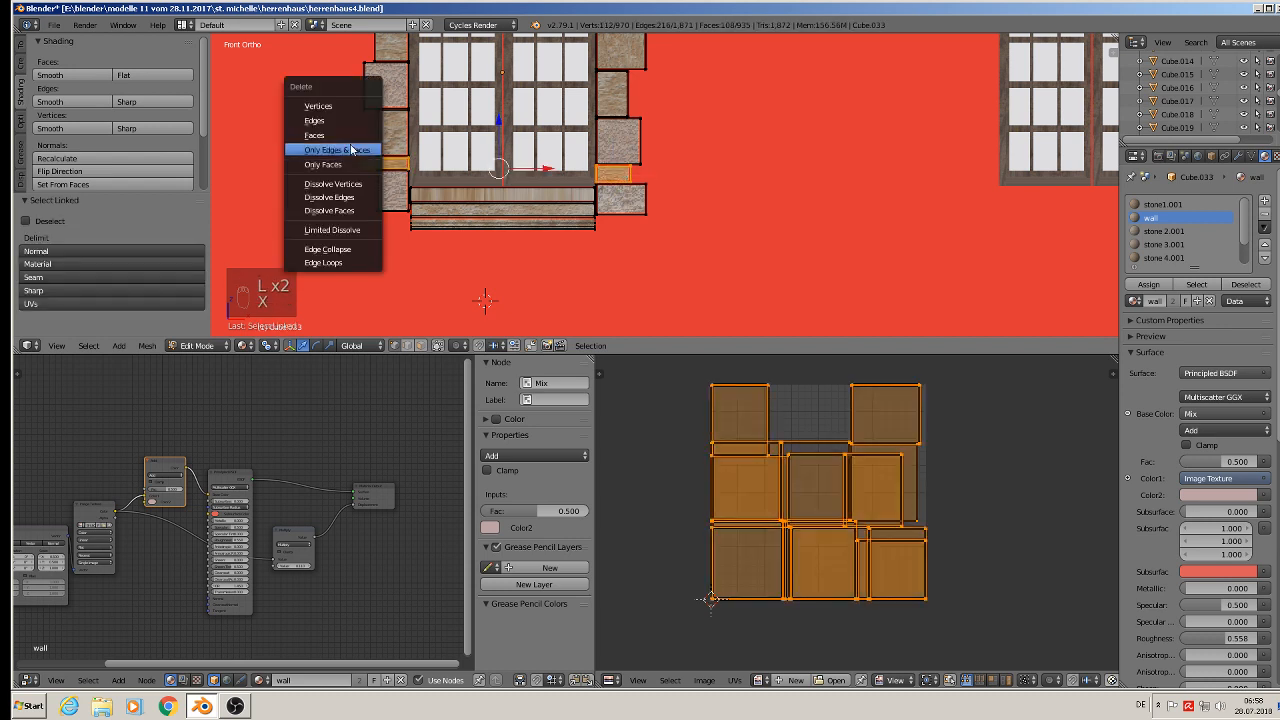
pyautogui.click(340, 106)
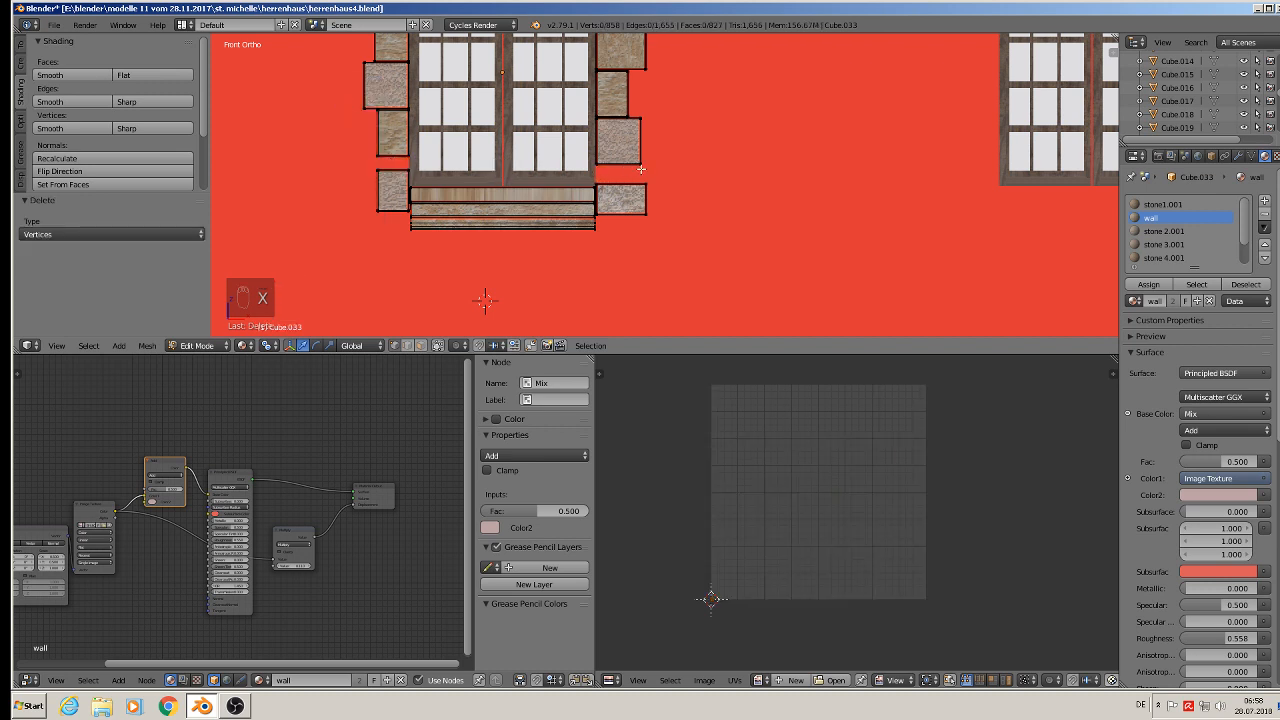
# - Box-select the lowest stone on the frame's right side and lower it by about 0.026
pyautogui.press('b')
pyautogui.moveTo(670, 176); pyautogui.dragTo(617, 145)
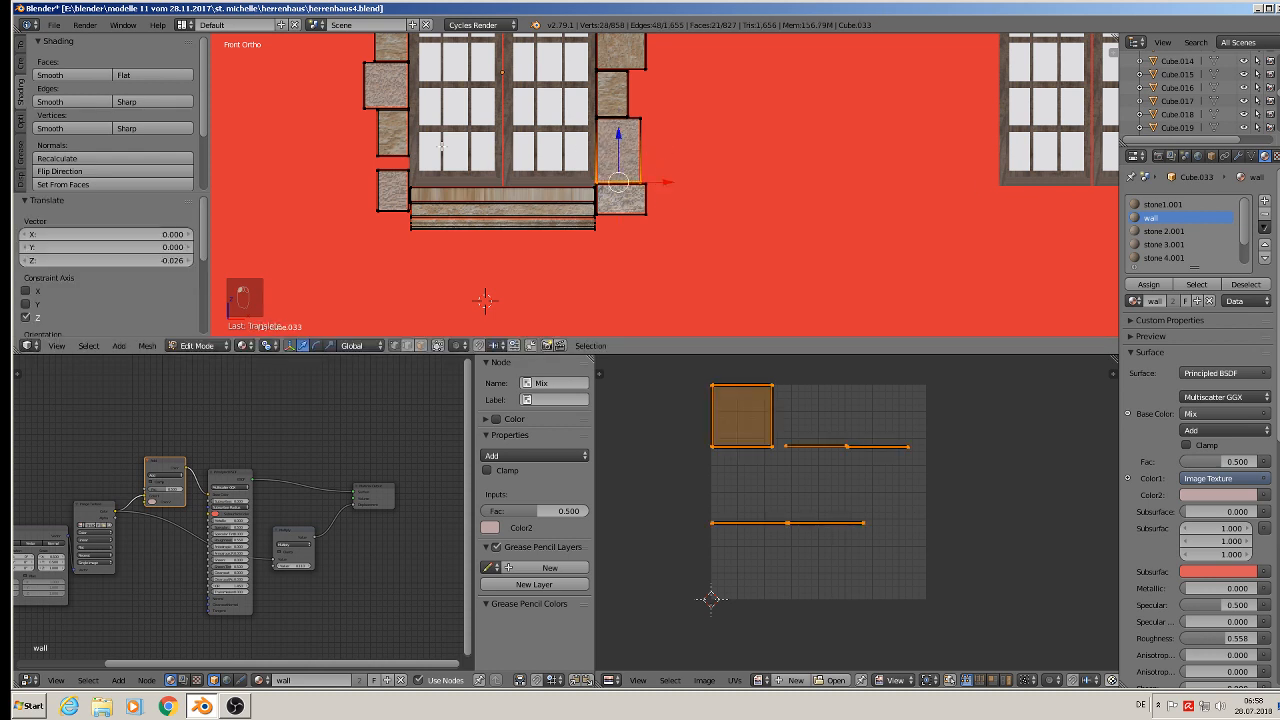
pyautogui.press('a')
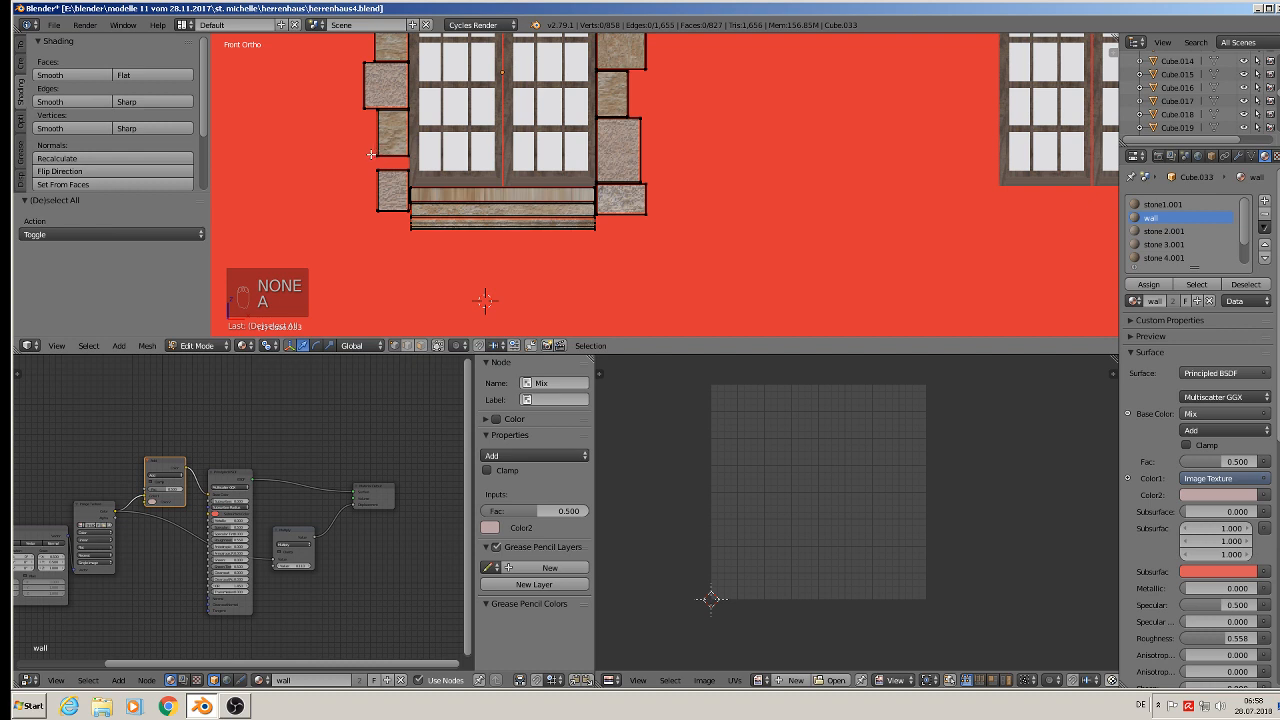
# - Box-select a stone on the frame's left side and shift it about 0.010 sideways along X
pyautogui.press('b')
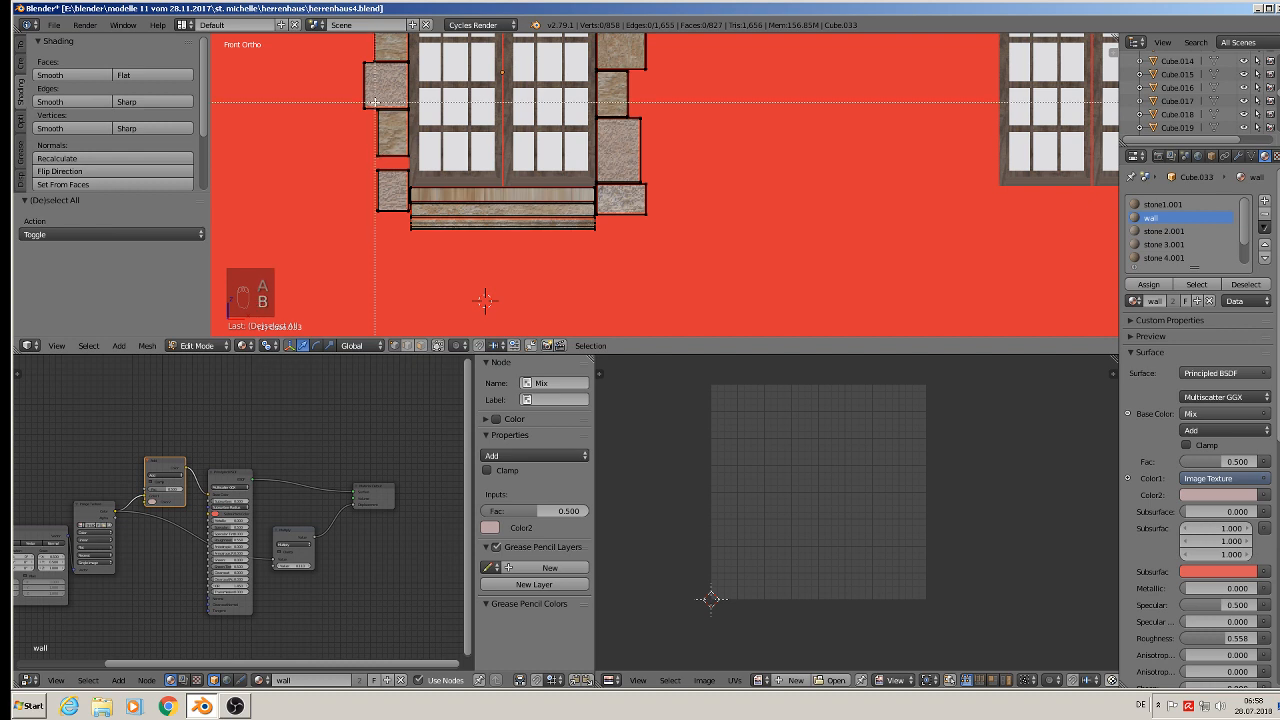
pyautogui.moveTo(383, 167); pyautogui.dragTo(401, 138)
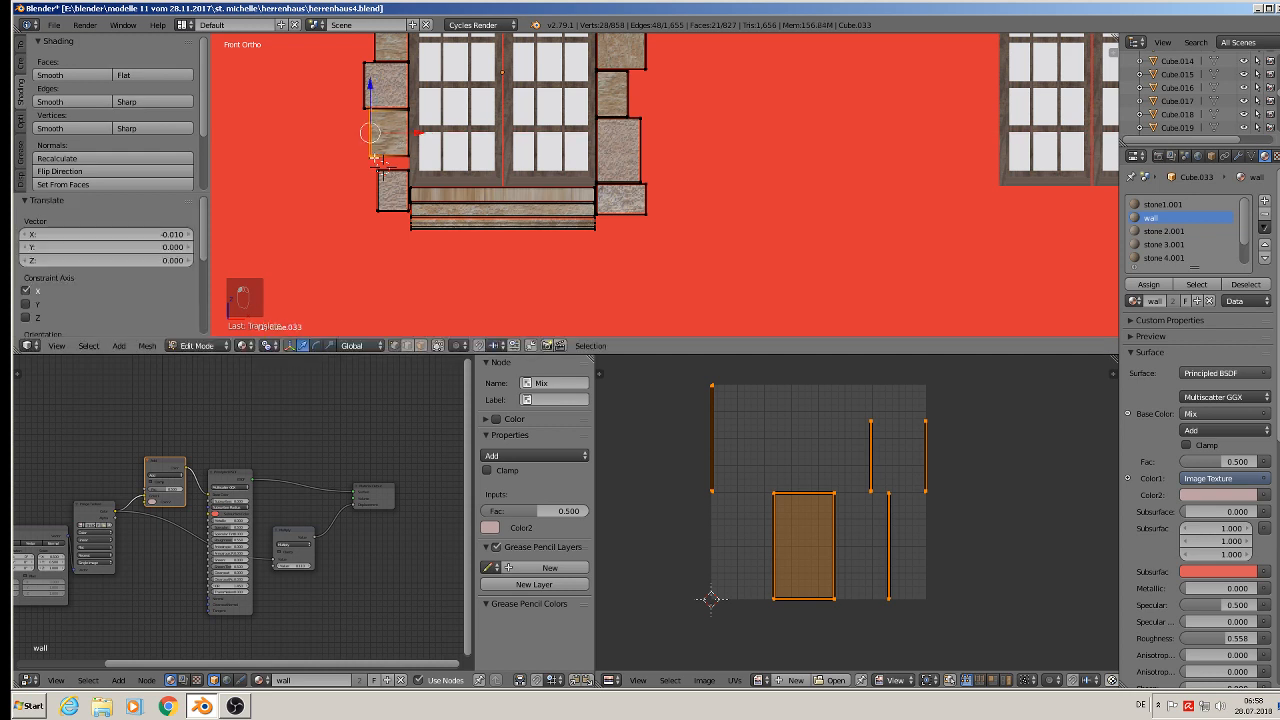
pyautogui.press('a')
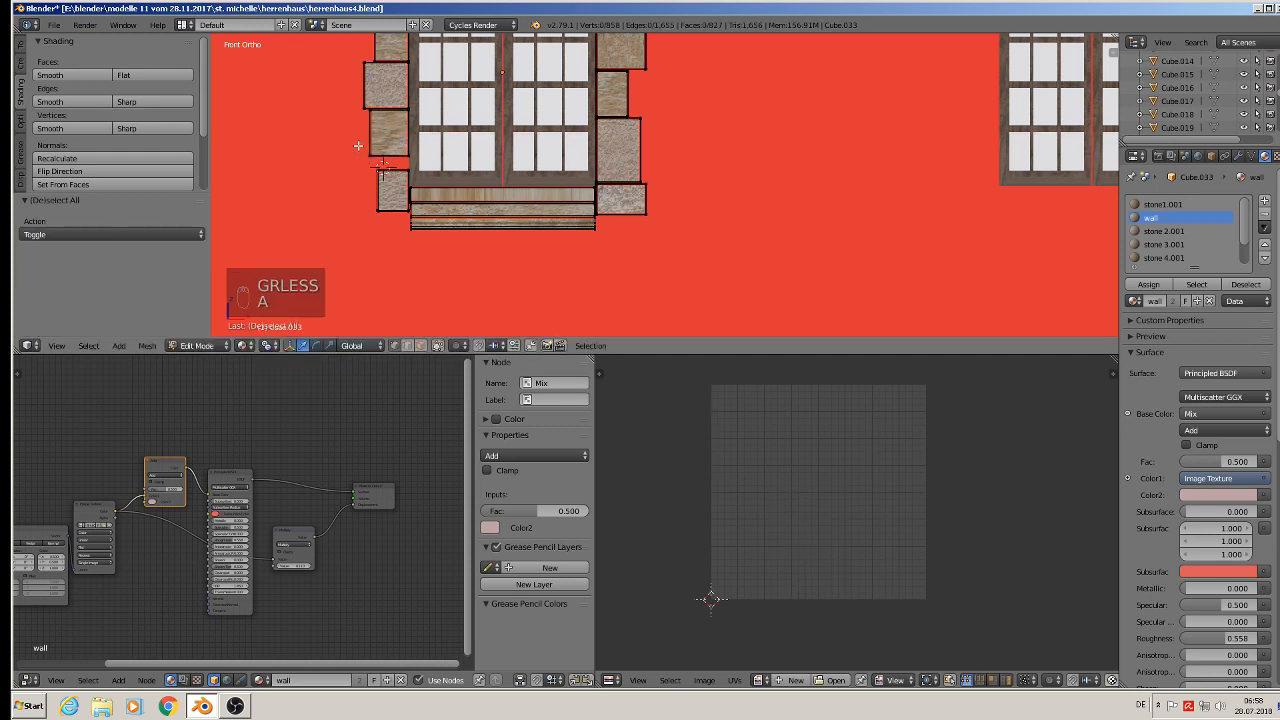
# - Box-select the lower left stone, lower it by about 0.022, and leave Edit Mode
pyautogui.press('b')
pyautogui.moveTo(362, 144); pyautogui.dragTo(420, 172)
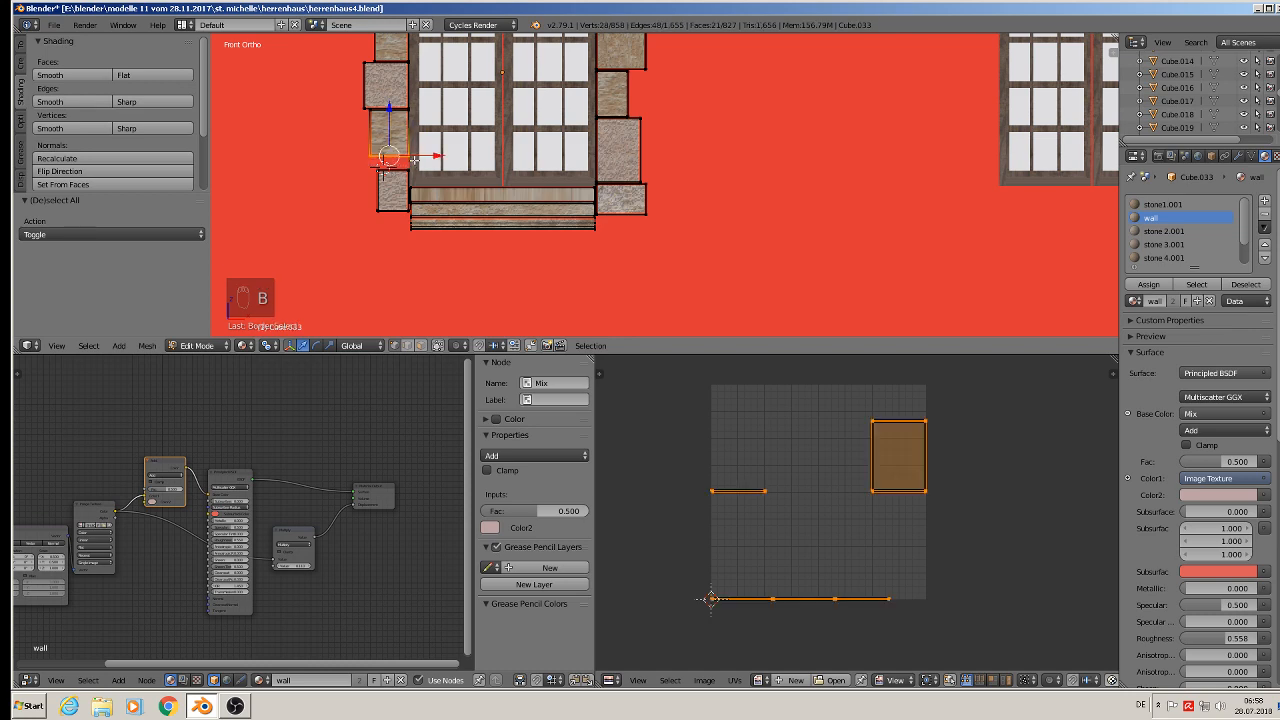
pyautogui.moveTo(388, 124); pyautogui.dragTo(395, 140)
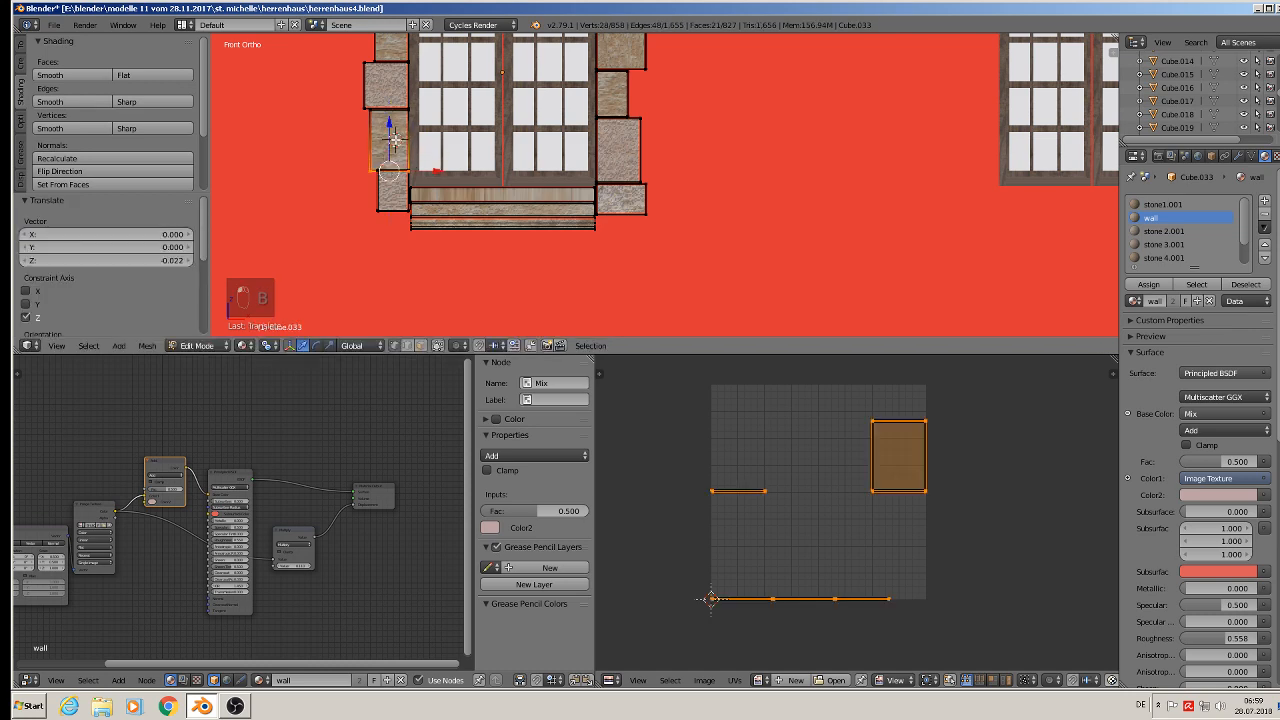
pyautogui.press('Tab')
# - Move the stone frame about 0.025 along Y so it sits against the dormer wall, returning to front view
pyautogui.scroll(-3, 480, 200)
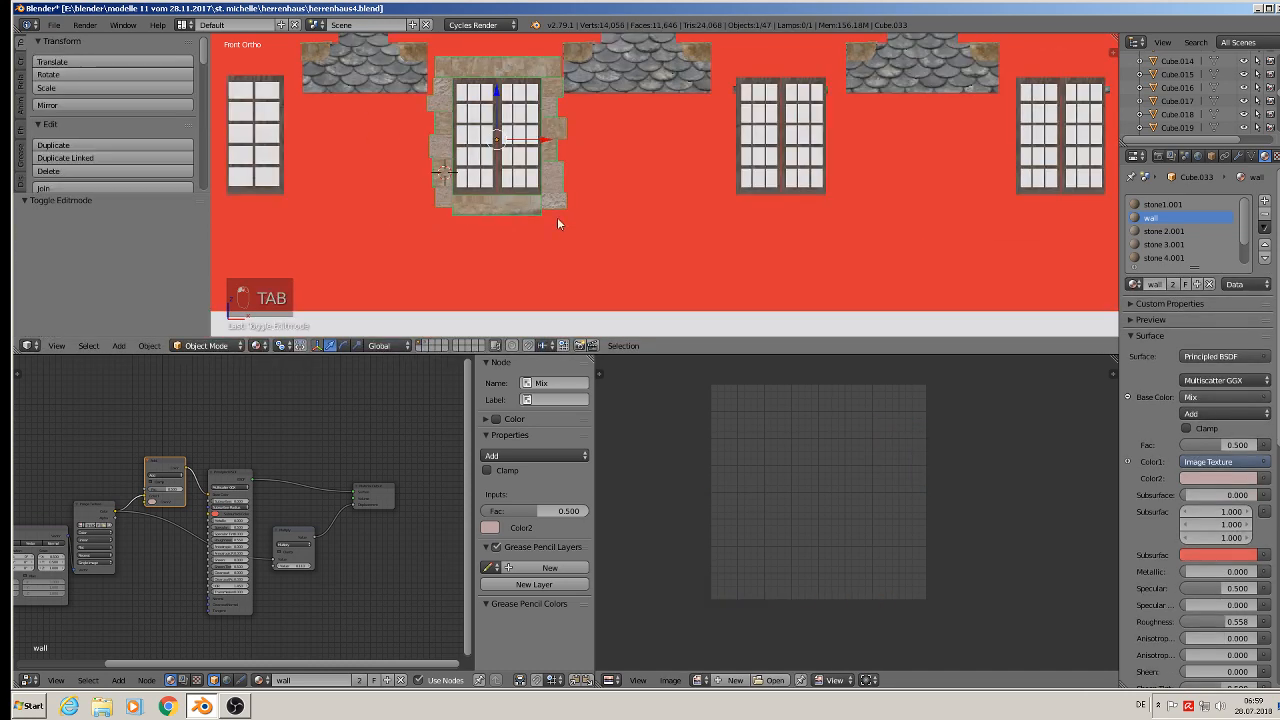
pyautogui.keyDown('shift'); pyautogui.moveTo(558, 219); pyautogui.dragTo(437, 260, button='middle'); pyautogui.keyUp('shift')
pyautogui.scroll(-1, 488, 305)
pyautogui.scroll(-3, 502, 264)
pyautogui.scroll(5, 451, 300)
pyautogui.press('g')
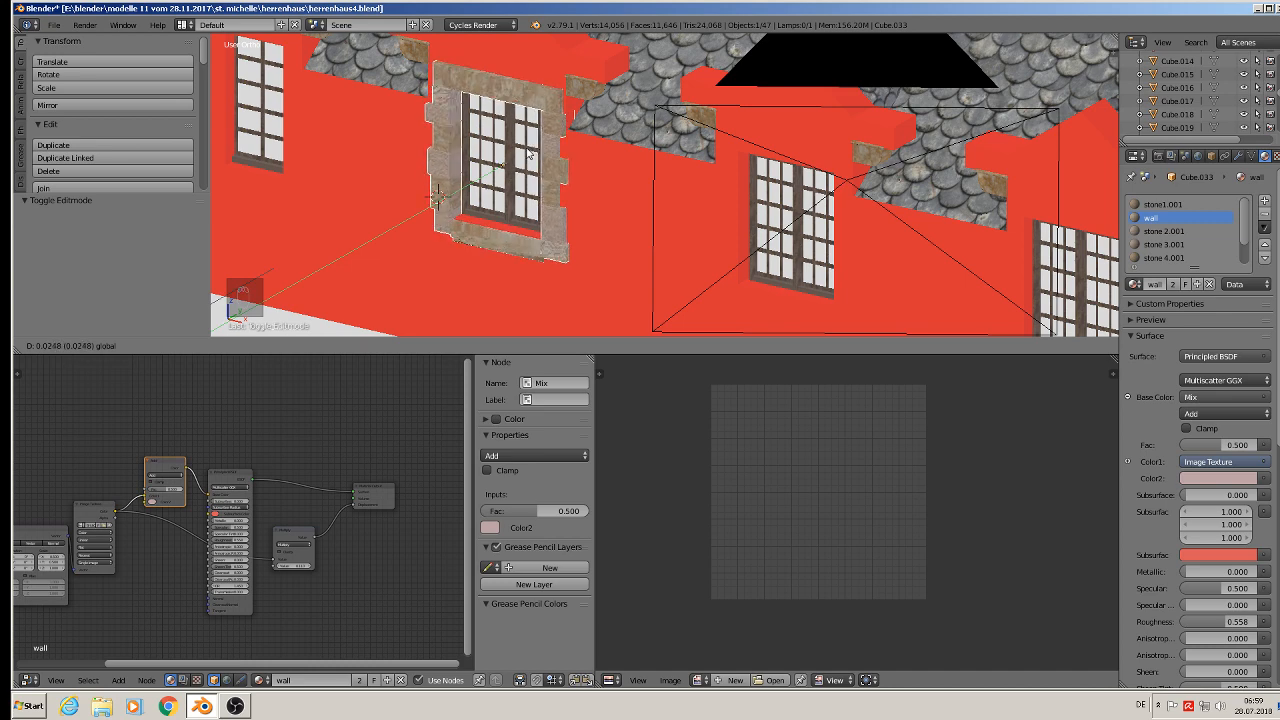
pyautogui.click(530, 155)
pyautogui.moveTo(530, 155); pyautogui.dragTo(606, 148, button='middle')
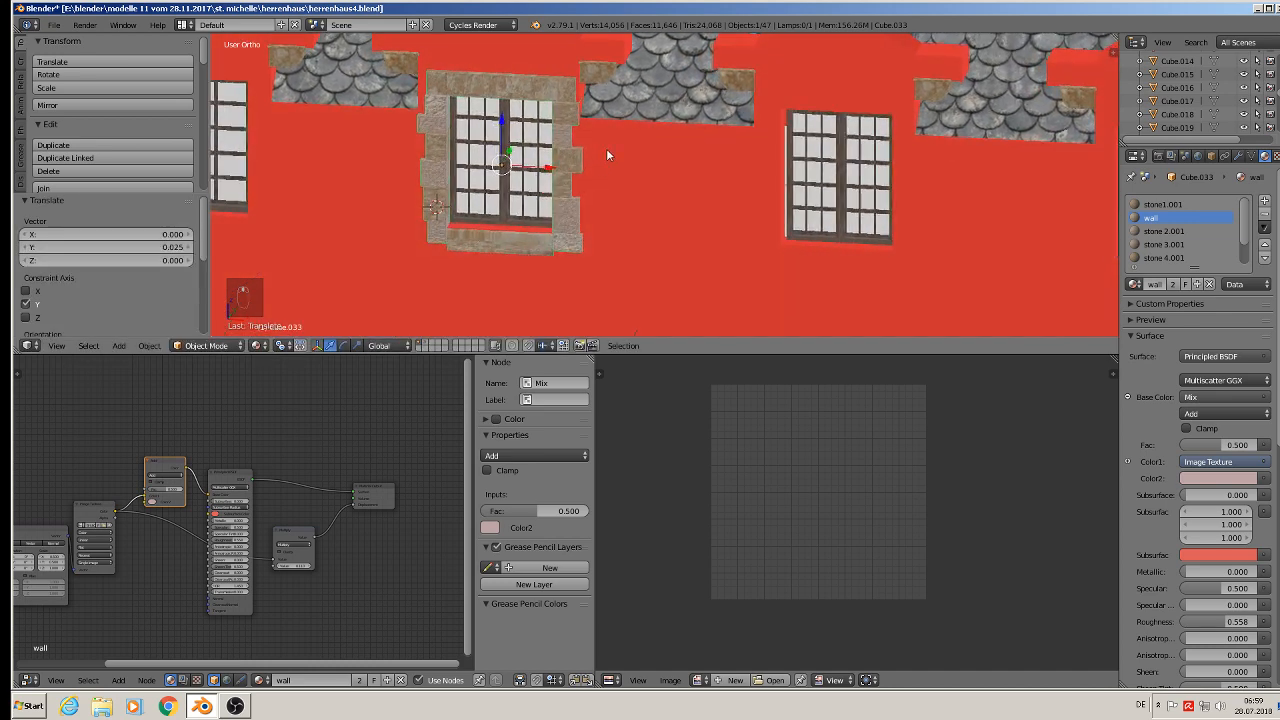
pyautogui.scroll(-2, 606, 161)
pyautogui.press('KP_1')
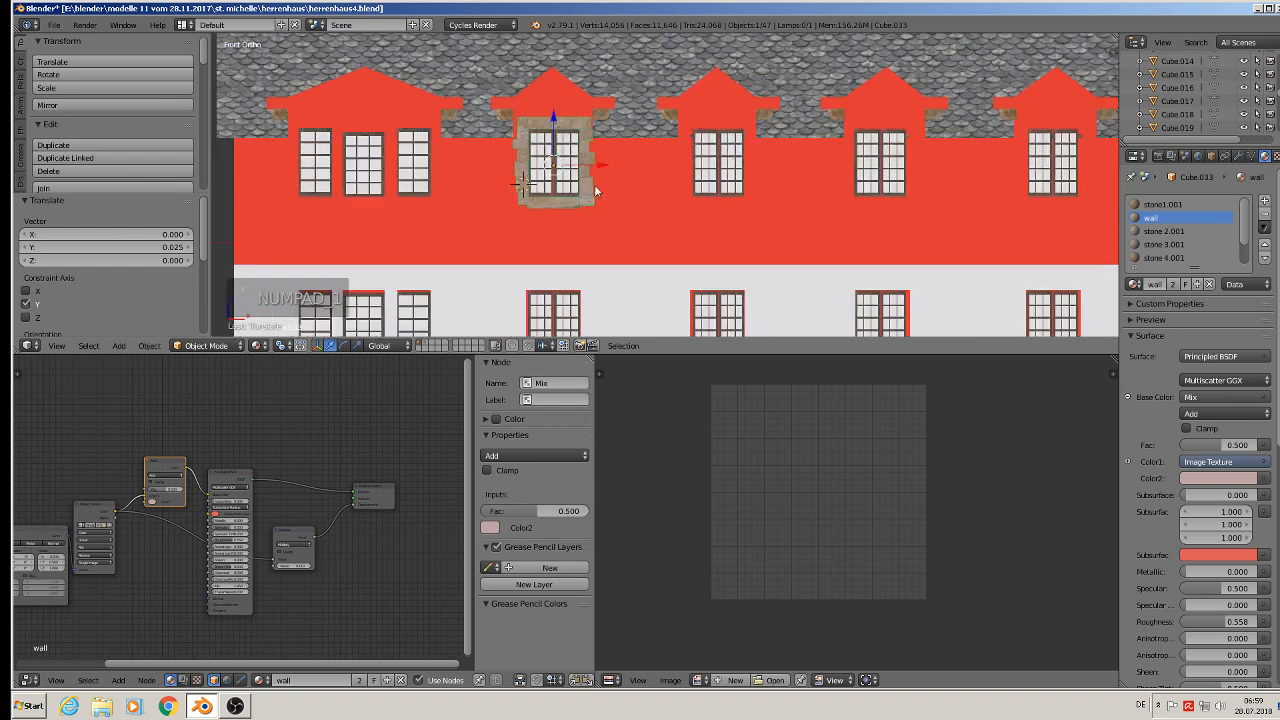
# - Duplicate the frame three times, moving each copy along X onto the next dormer windows (about 0.84, 0.83, 0.89)
pyautogui.hotkey('shift', 'd')
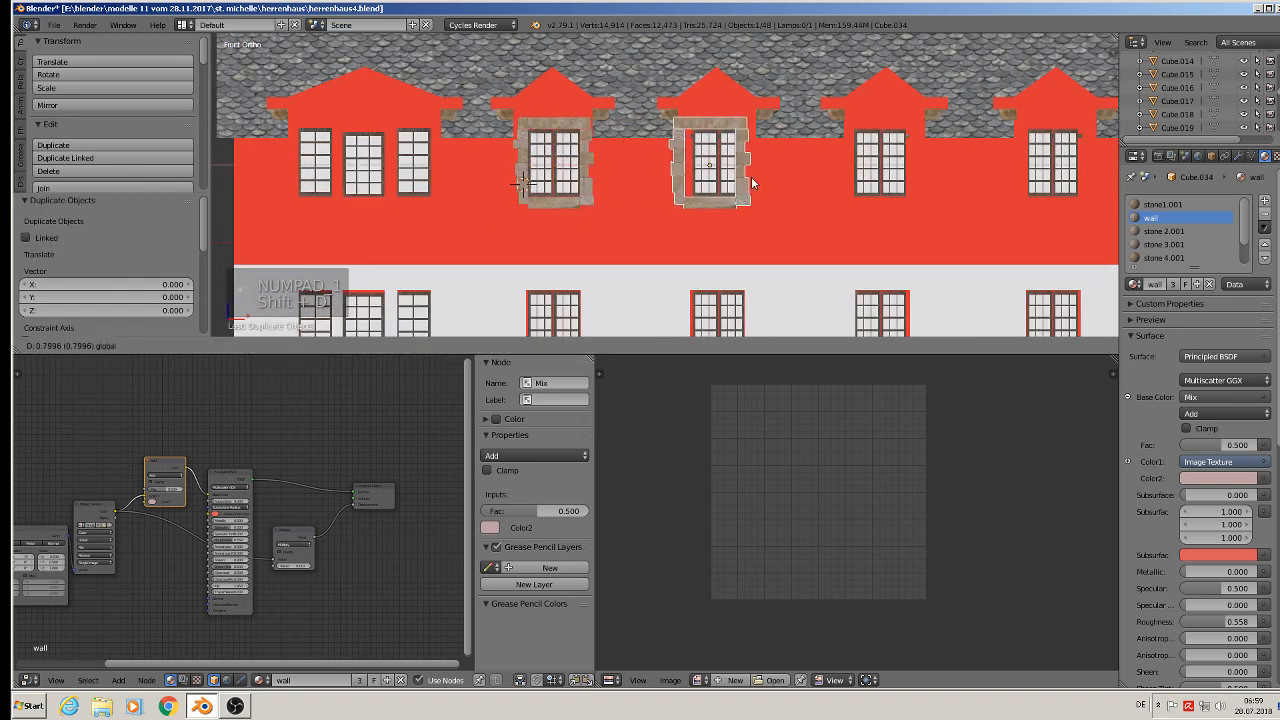
pyautogui.click(758, 177)
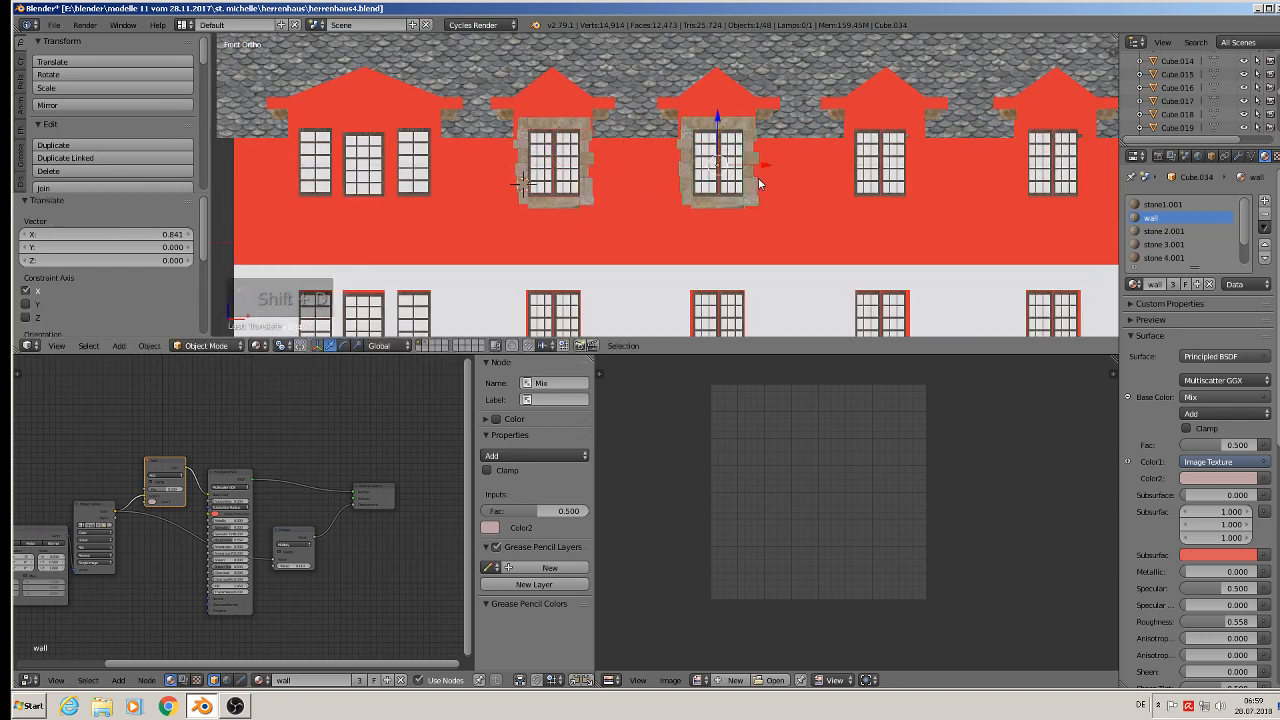
pyautogui.hotkey('shift', 'd')
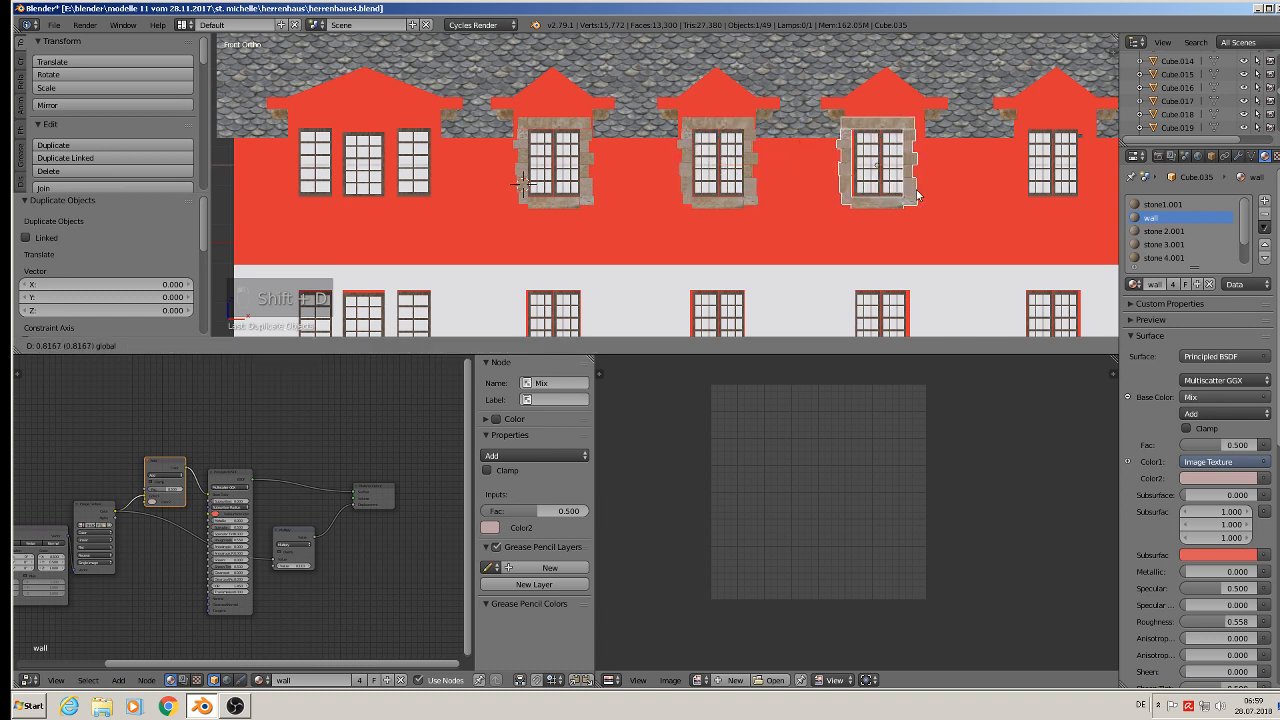
pyautogui.click(918, 192)
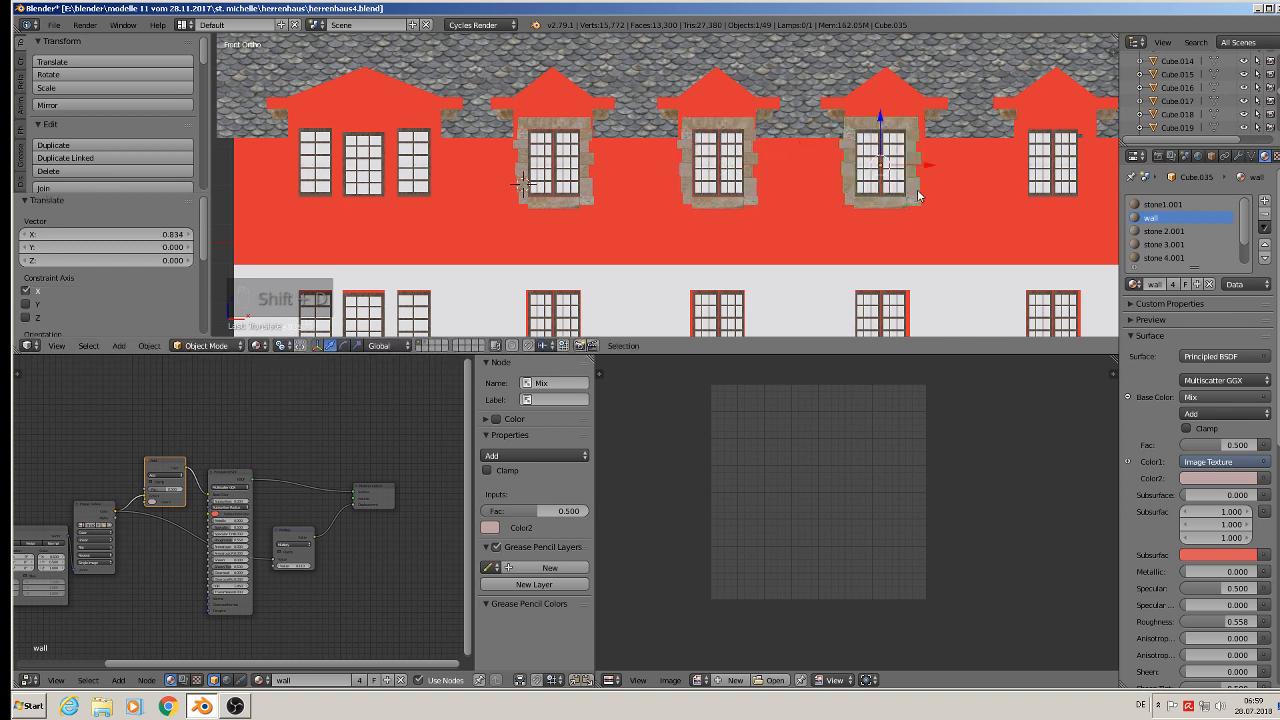
pyautogui.hotkey('shift', 'd')
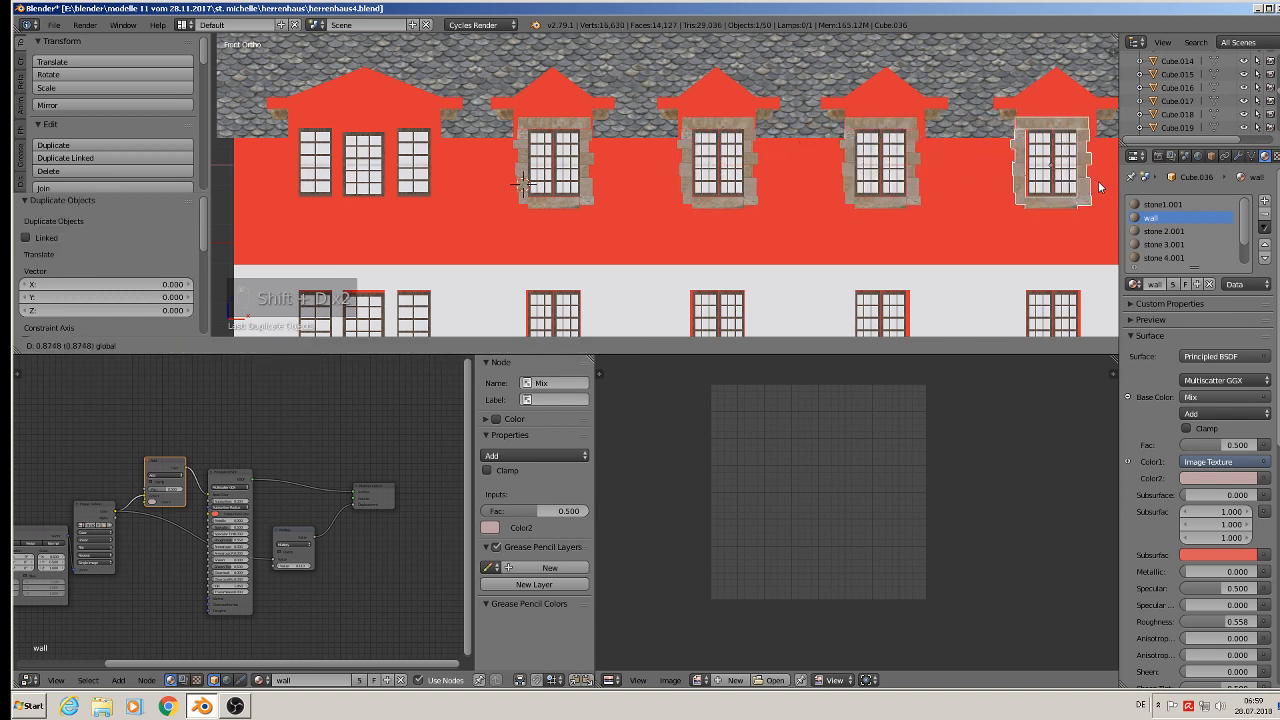
pyautogui.click(1078, 212)
pyautogui.moveTo(1078, 209); pyautogui.dragTo(850, 209, button='middle')
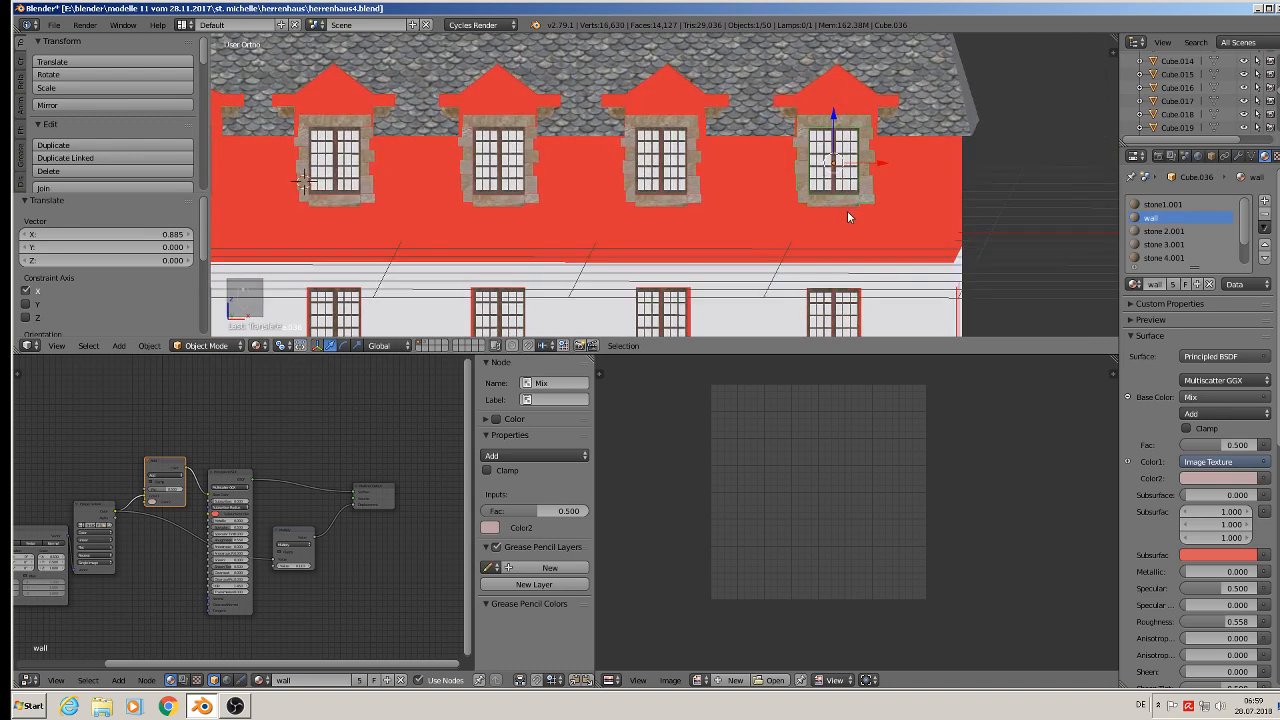
pyautogui.scroll(-4, 847, 210)
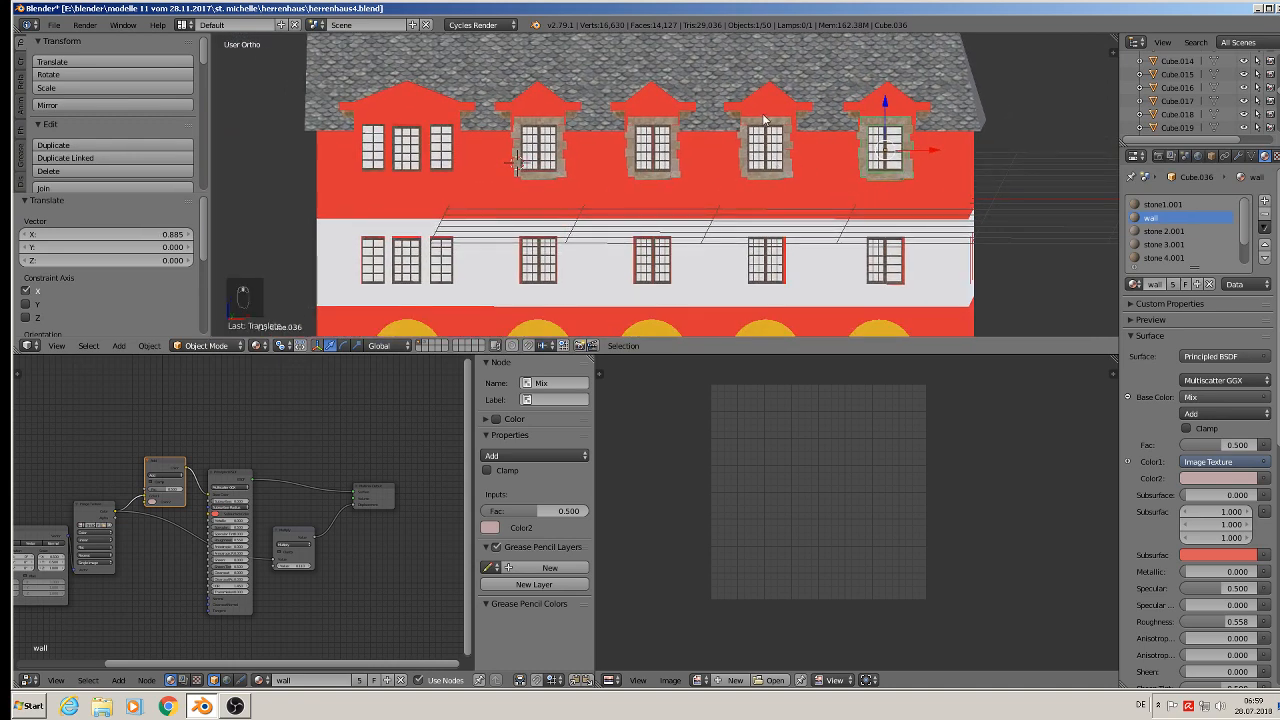
# - Select all four dormer frames, duplicate them and move the copies down about 0.827 onto the lower-floor windows
pyautogui.keyDown('shift'); pyautogui.rightClick(765, 121); pyautogui.keyUp('shift')
pyautogui.keyDown('shift'); pyautogui.rightClick(652, 124); pyautogui.keyUp('shift')
pyautogui.keyDown('shift'); pyautogui.rightClick(535, 128); pyautogui.keyUp('shift')
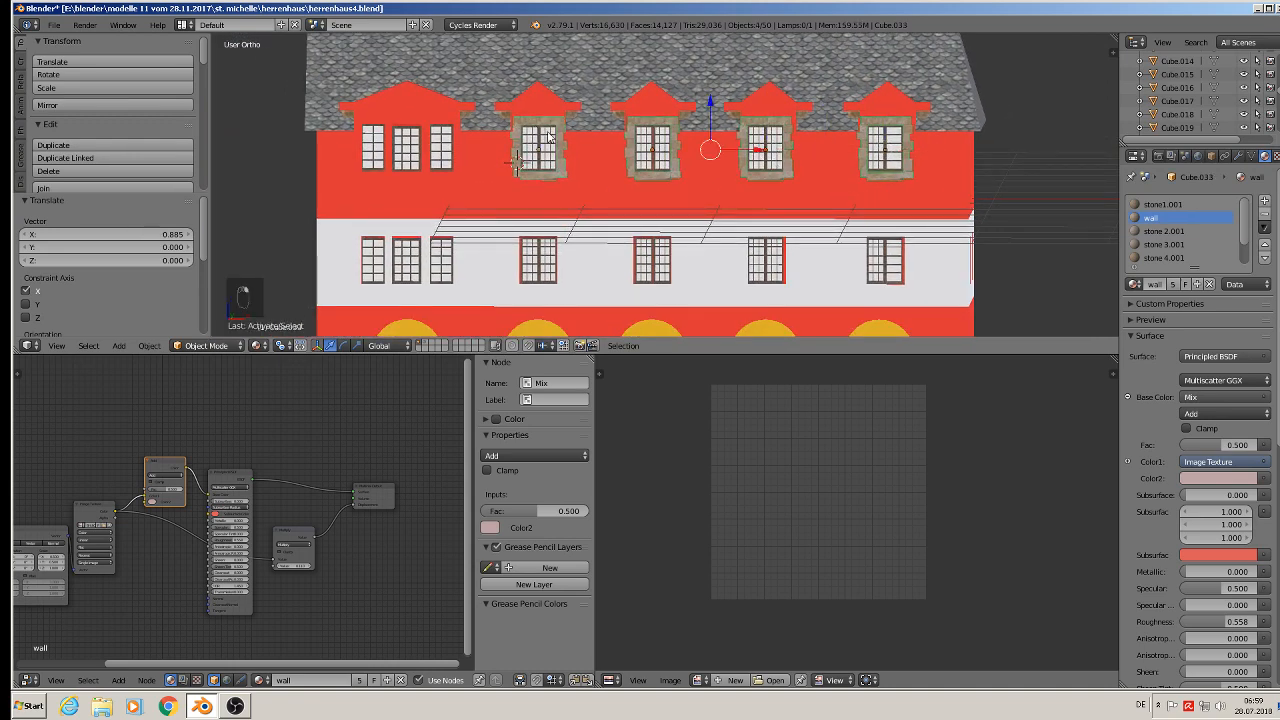
pyautogui.hotkey('shift', 'd')
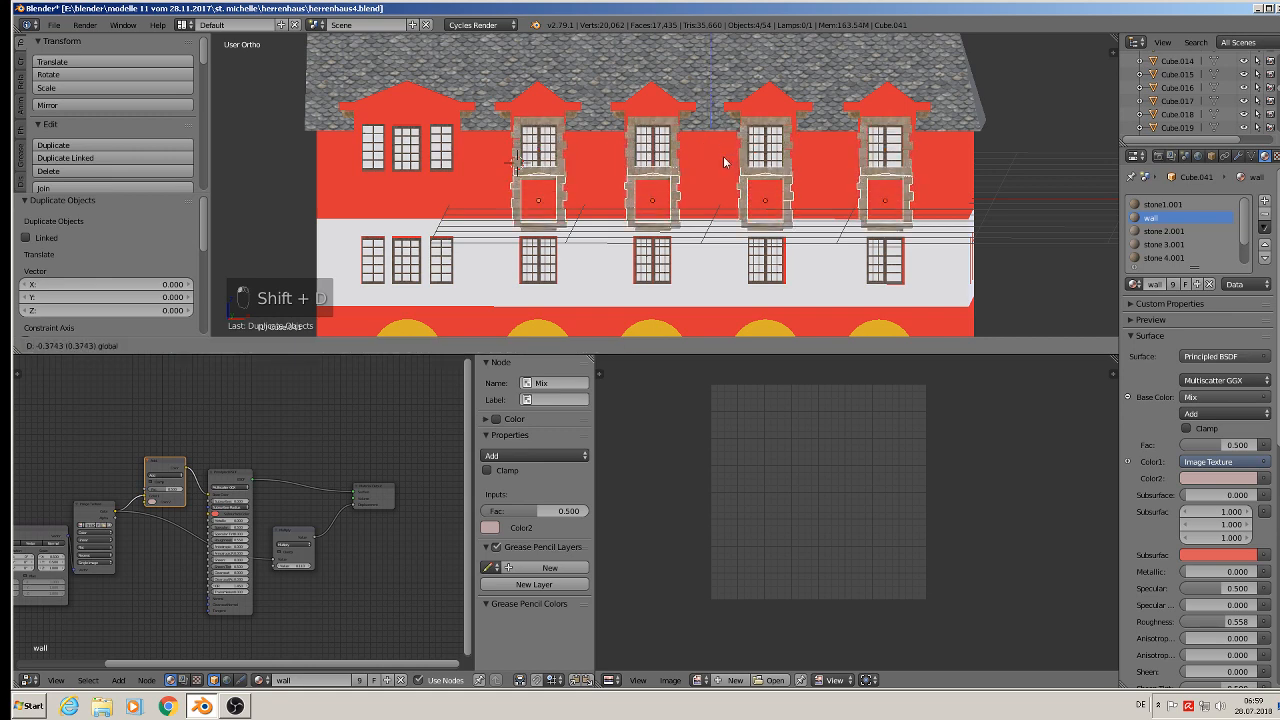
pyautogui.click(731, 219)
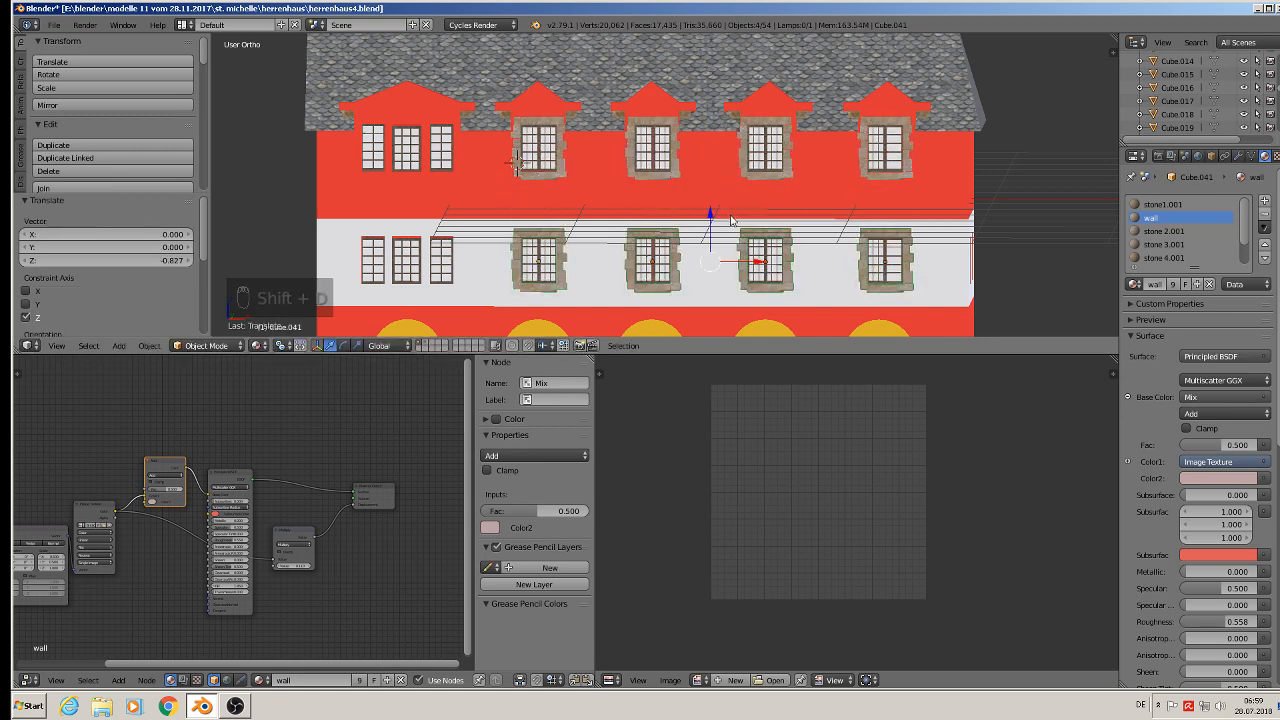
pyautogui.moveTo(731, 219); pyautogui.dragTo(712, 188, button='middle')
pyautogui.scroll(4, 667, 152)
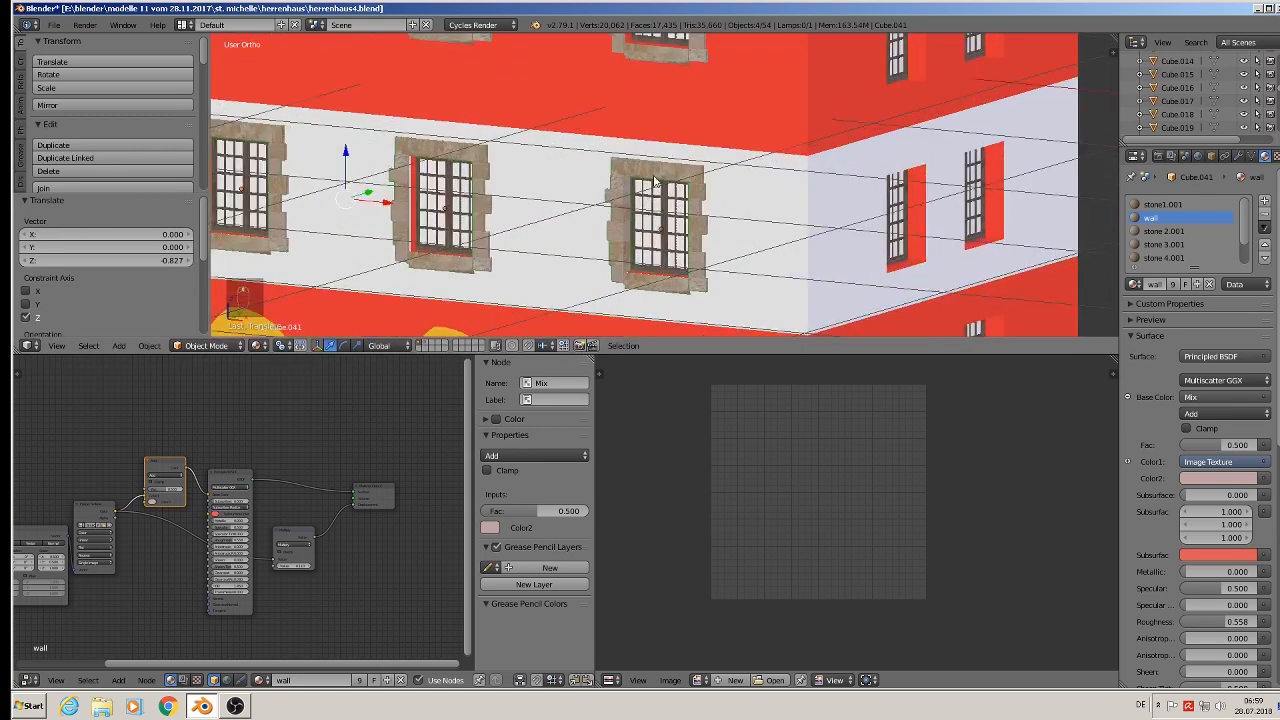
# - Duplicate one lower-floor frame and move the copy about 0.793 along X toward the building's corner
pyautogui.rightClick(655, 180)
pyautogui.hotkey('shift', 'd')
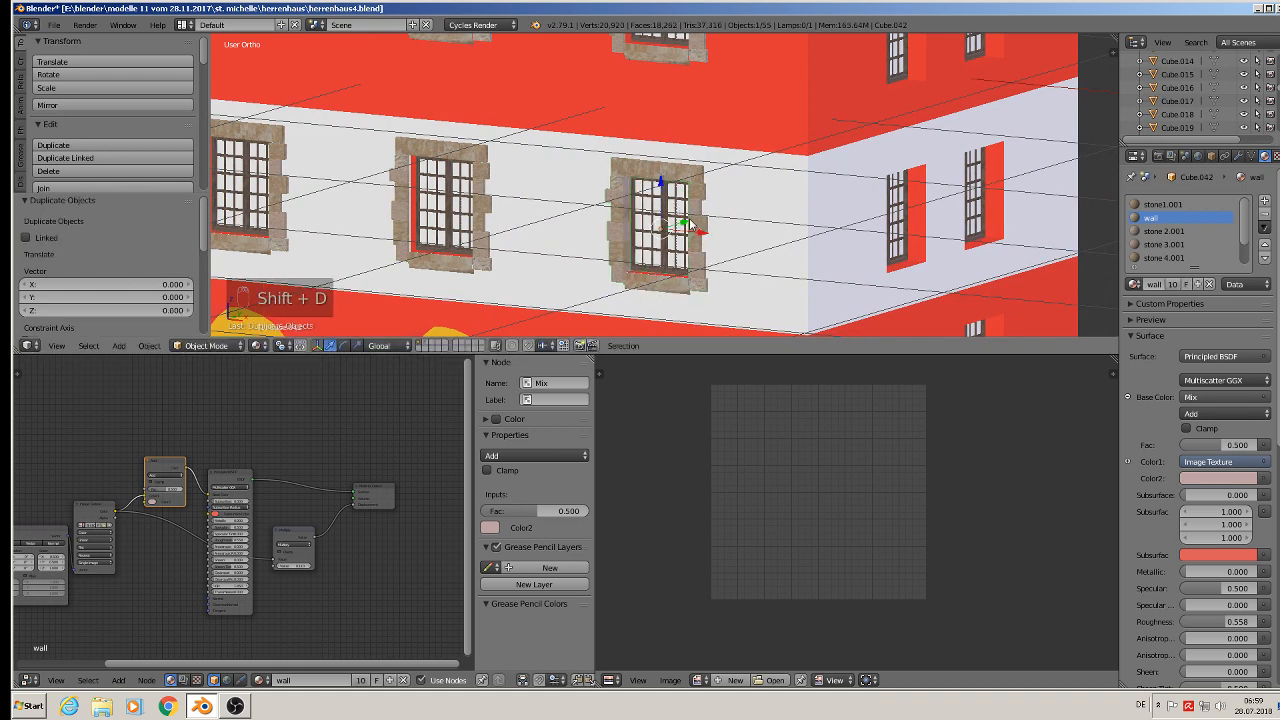
pyautogui.click(885, 253)
pyautogui.scroll(2, 885, 260)
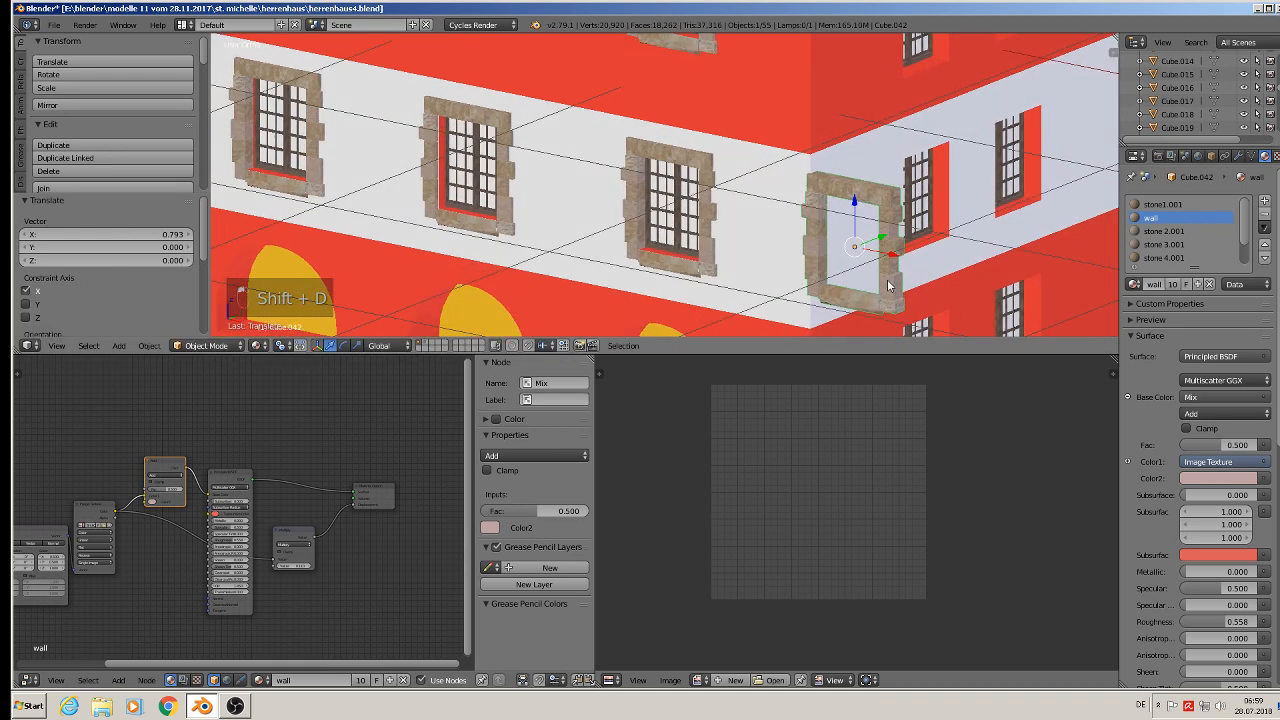
# - Try to rotate the new frame copy about the Z axis
pyautogui.press('r')
pyautogui.press('z')
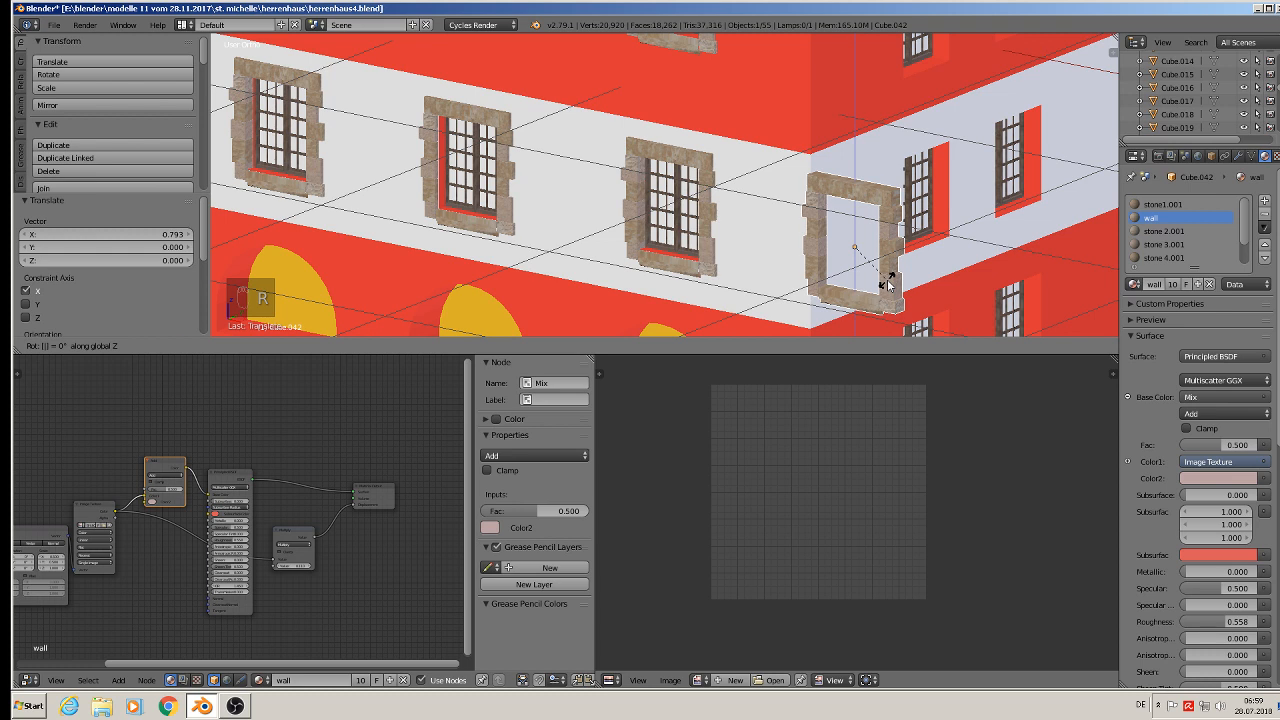
pyautogui.press('Escape')
pyautogui.press('r')
pyautogui.press('z')
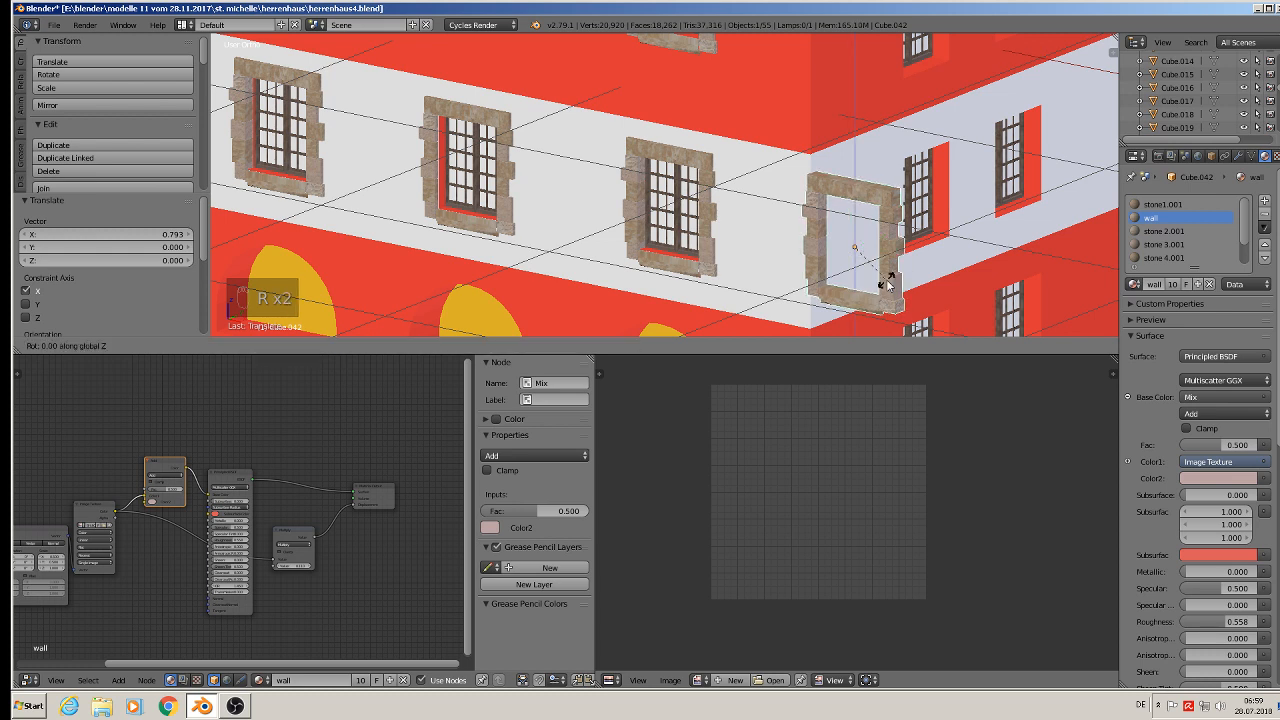
pyautogui.press('=')
pyautogui.click(888, 283)
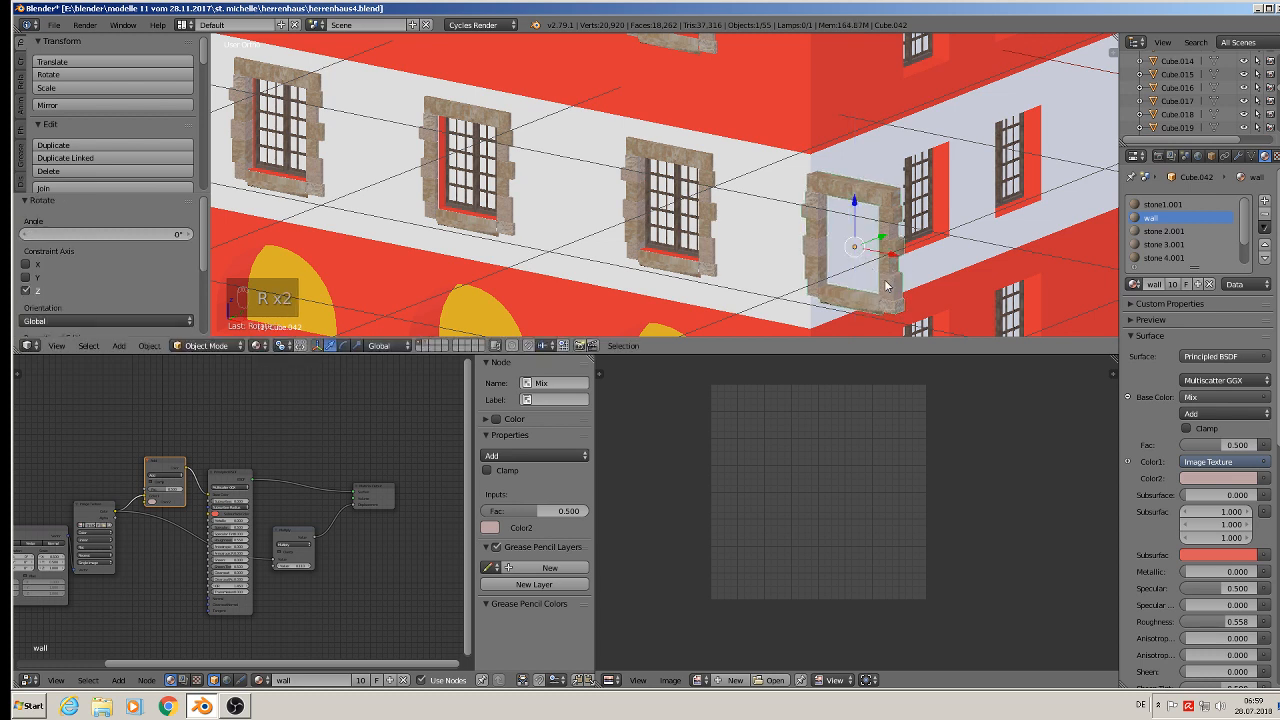
# - Rotate the new frame copy 90° about Z and move it about 0.082 along Y onto the side-wall window
pyautogui.write('r')
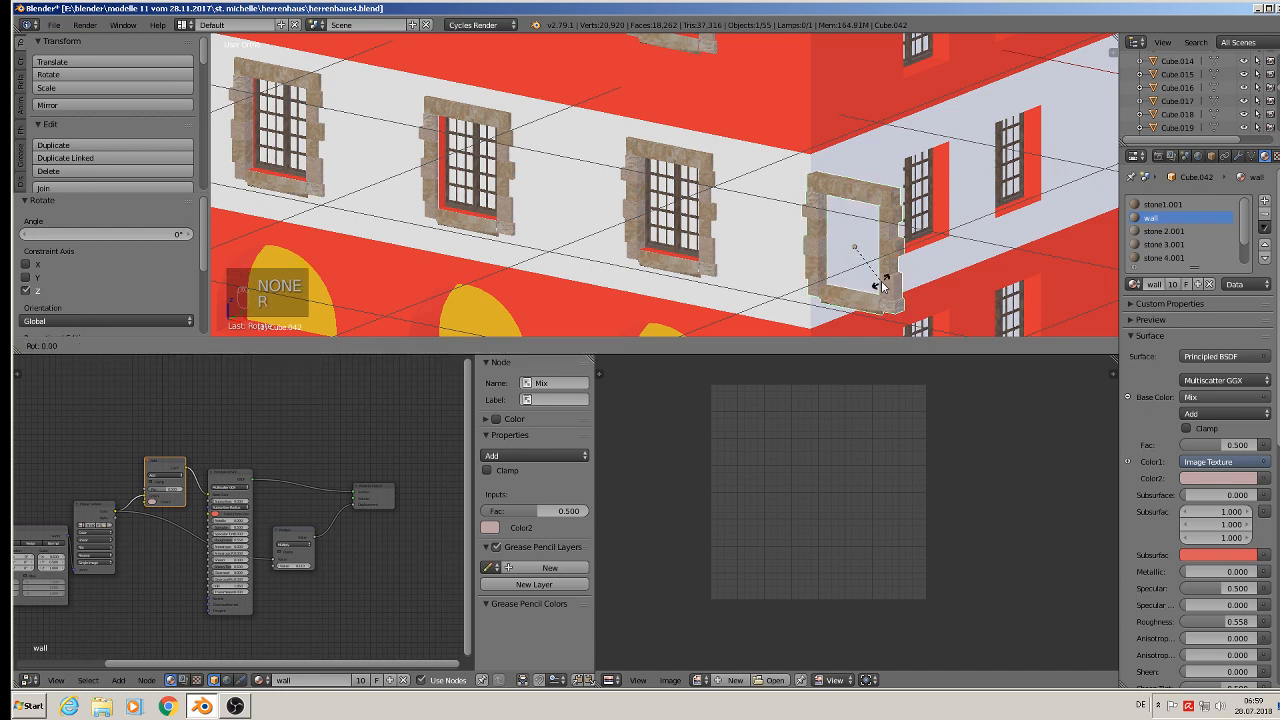
pyautogui.write('z90')
pyautogui.press('Return')
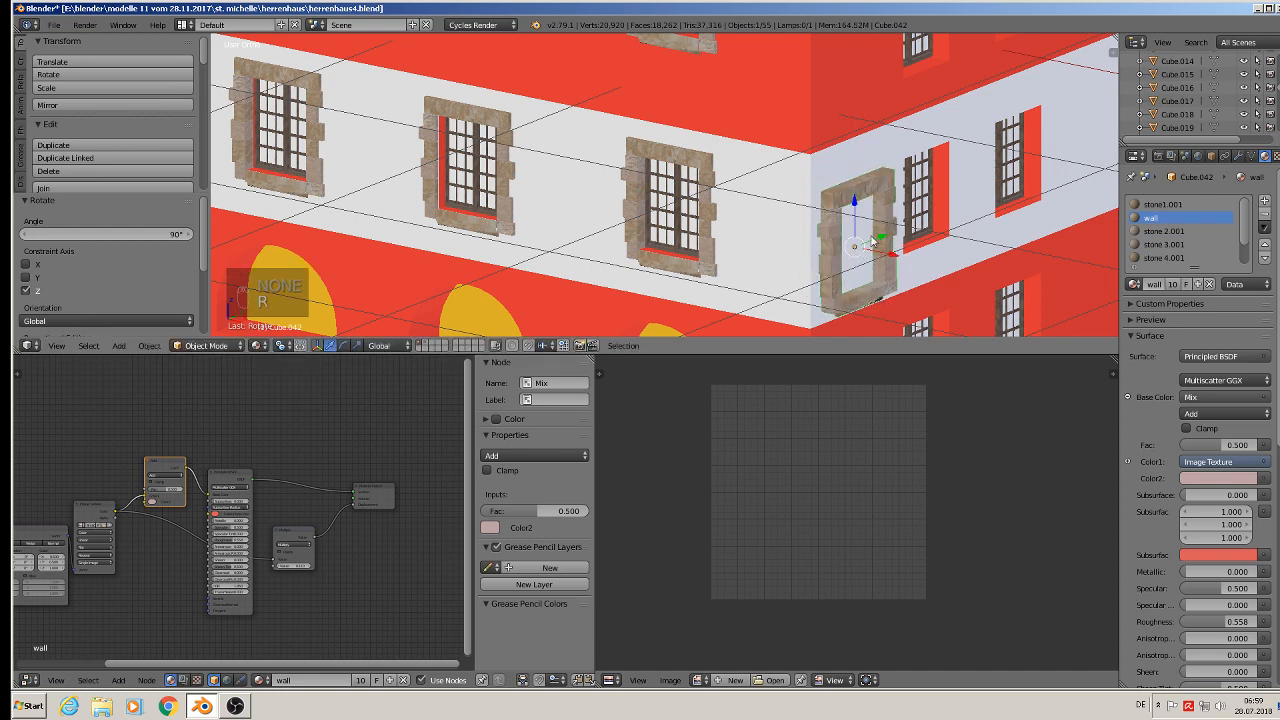
pyautogui.press('g')
pyautogui.press('y')
pyautogui.click(980, 202)
# - Duplicate the side-wall frame and move the copy about 0.572 along Y onto the next side window
pyautogui.moveTo(980, 202); pyautogui.dragTo(952, 218, button='middle')
pyautogui.moveTo(987, 228); pyautogui.dragTo(977, 177)
pyautogui.moveTo(977, 178); pyautogui.dragTo(918, 162, button='middle')
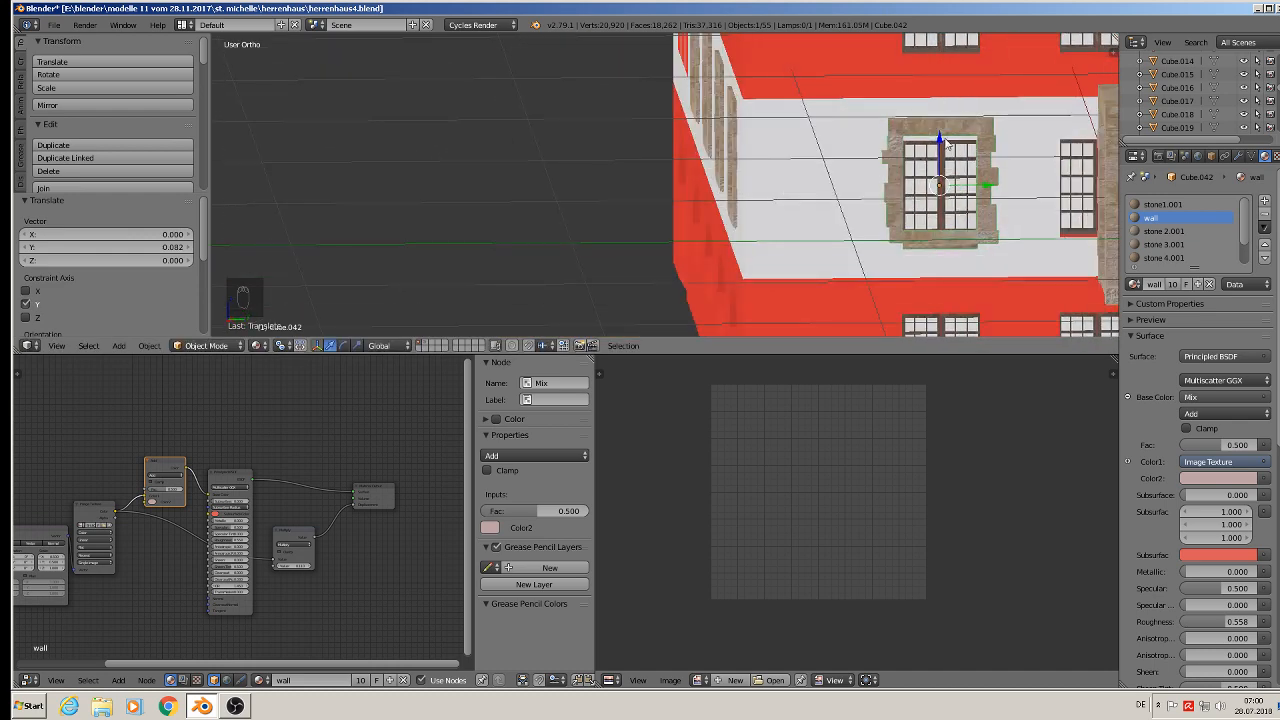
pyautogui.moveTo(947, 146); pyautogui.dragTo(950, 149)
pyautogui.scroll(-2, 975, 208)
pyautogui.keyDown('shift'); pyautogui.moveTo(975, 208); pyautogui.dragTo(747, 241, button='middle'); pyautogui.keyUp('shift')
pyautogui.hotkey('shift', 'd')
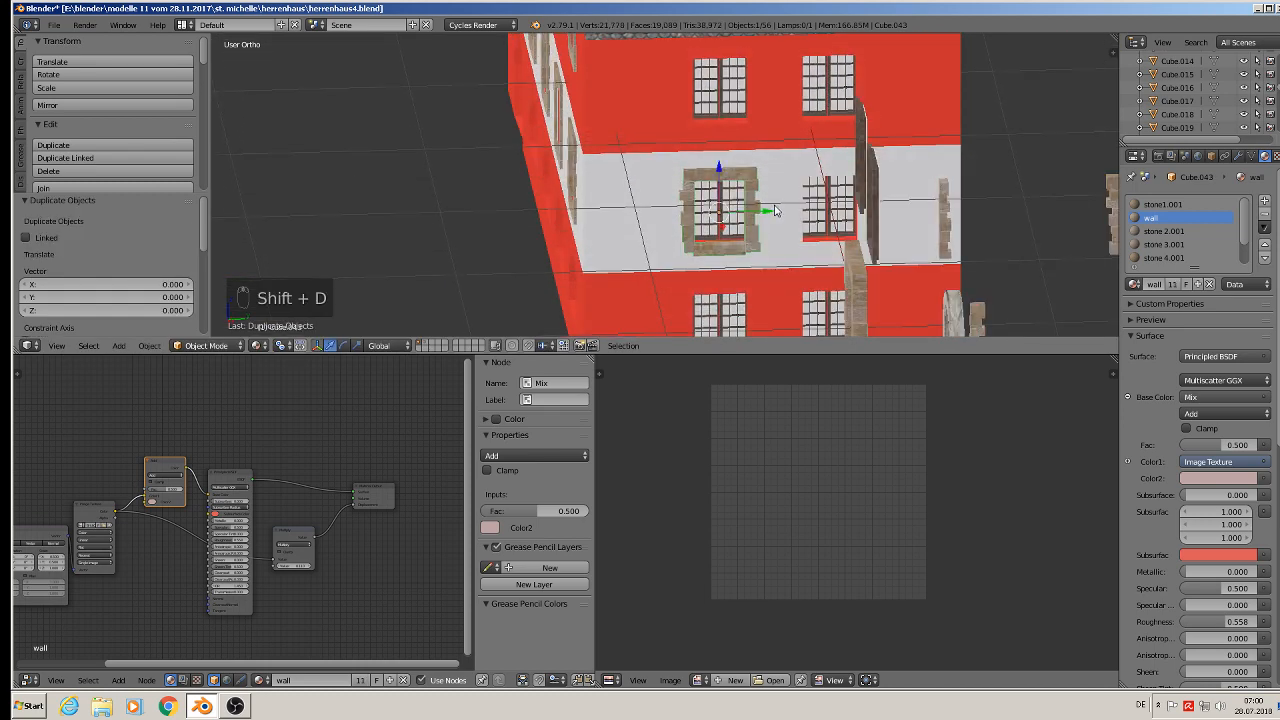
pyautogui.press('y')
pyautogui.click(882, 213)
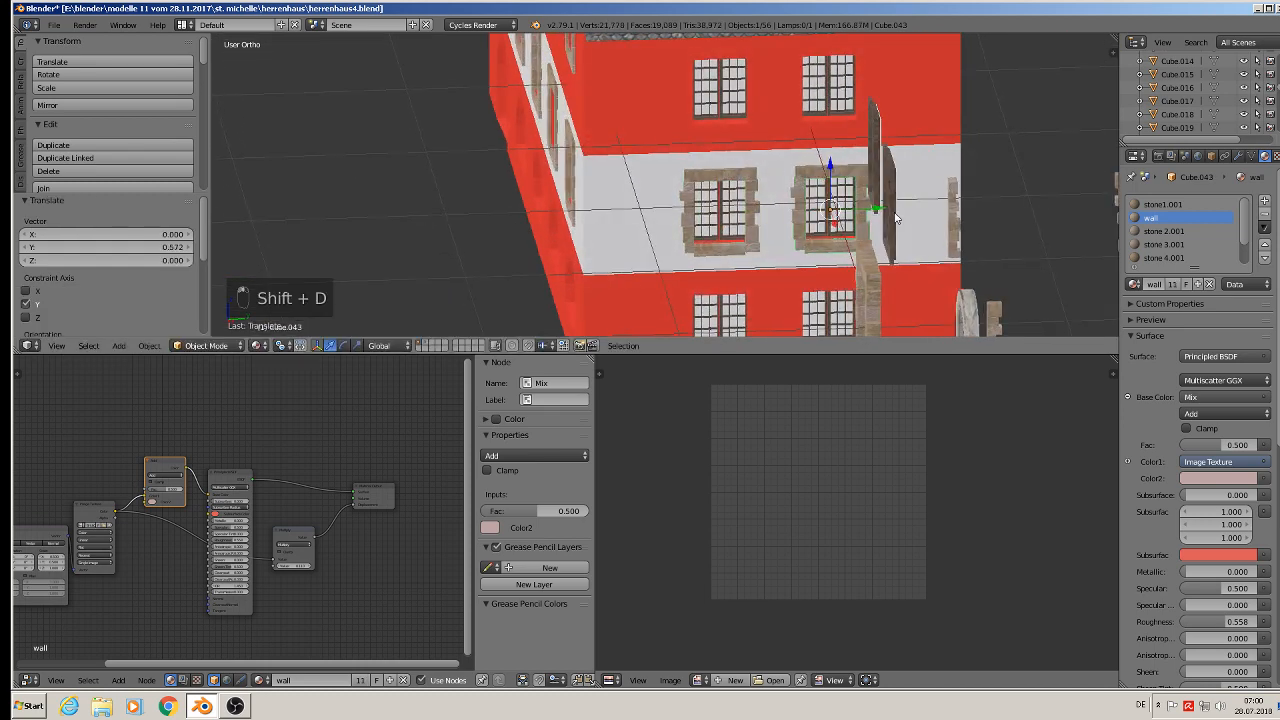
# - Duplicate a side-wall frame and place the copy on the upper-floor side window
pyautogui.moveTo(882, 213); pyautogui.dragTo(909, 214, button='middle')
pyautogui.keyDown('shift'); pyautogui.rightClick(722, 190); pyautogui.keyUp('shift')
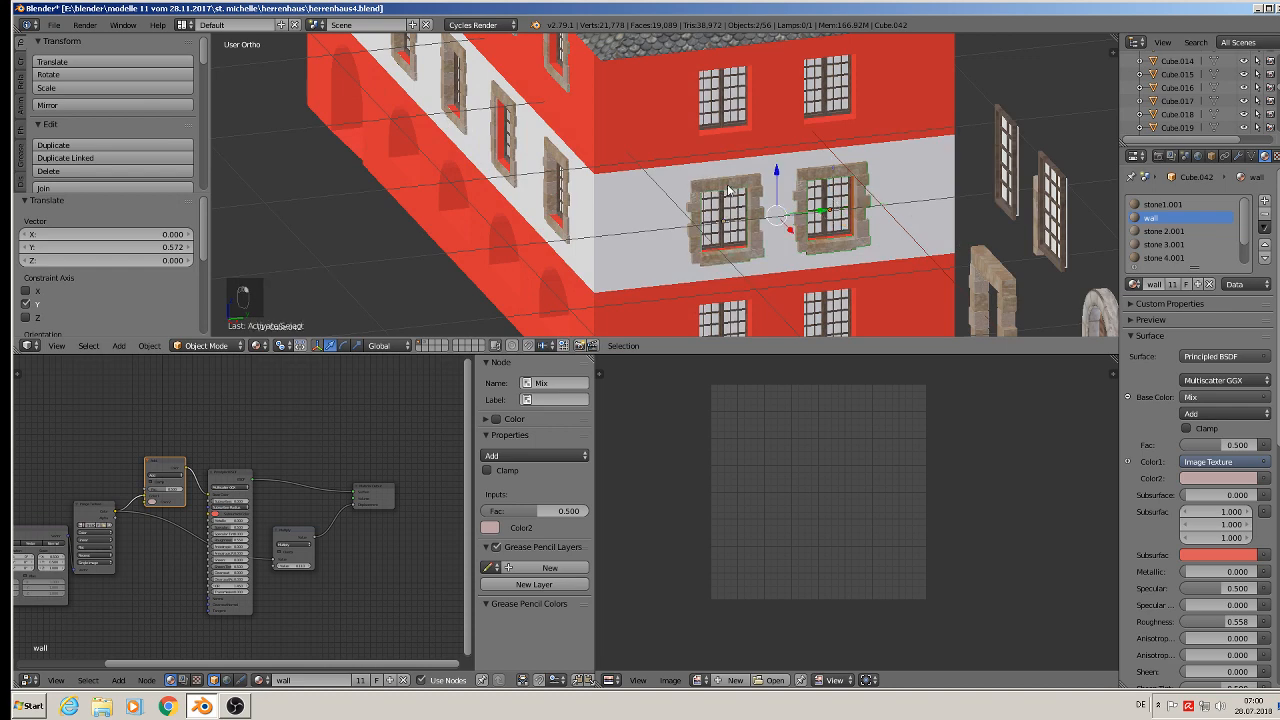
pyautogui.hotkey('shift', 'd')
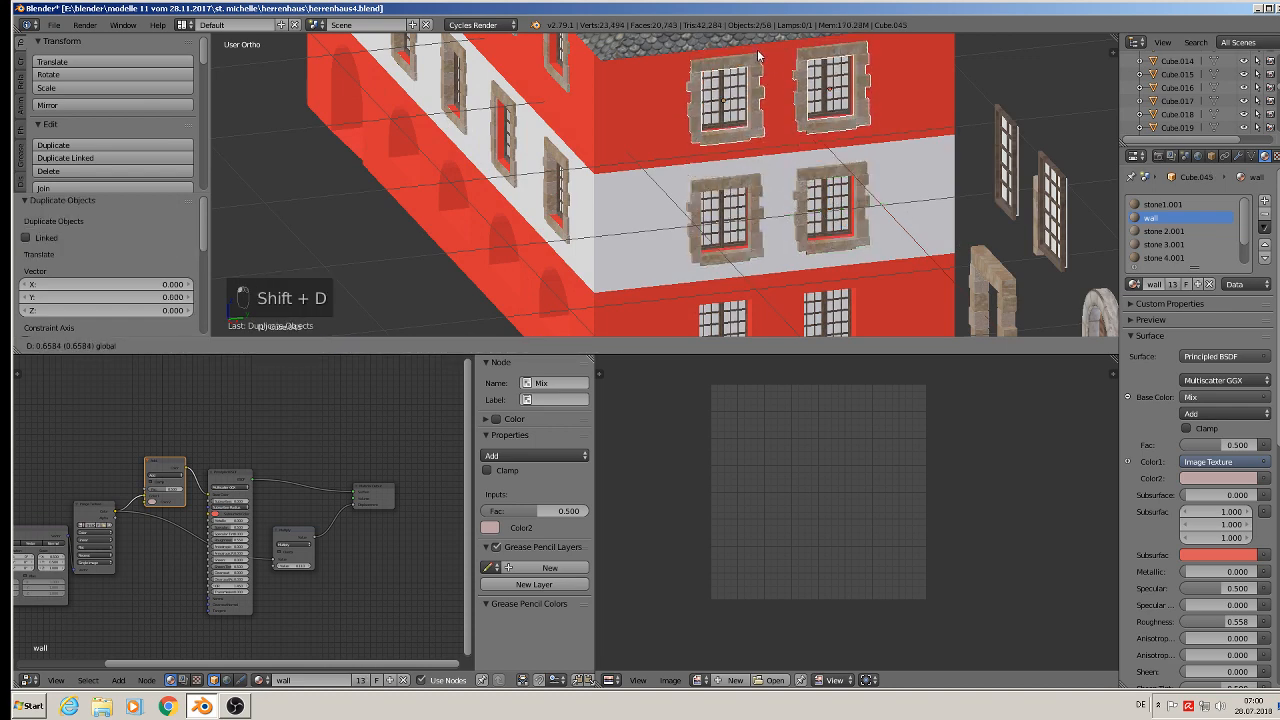
pyautogui.click(758, 57)
# - Duplicate the upper side frame again and move the copy down about 1.273 along Z onto the ground-floor side window
pyautogui.hotkey('shift', 'd')
pyautogui.rightClick(758, 57)
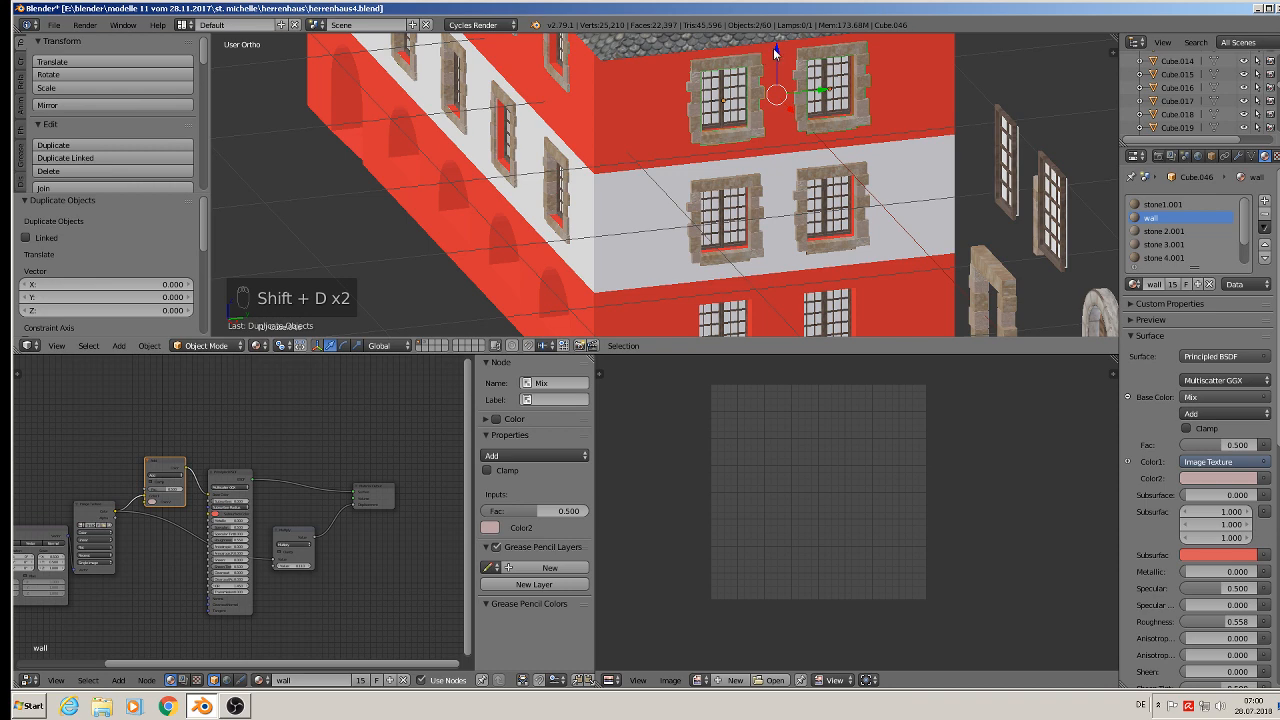
pyautogui.press('g')
pyautogui.press('z')
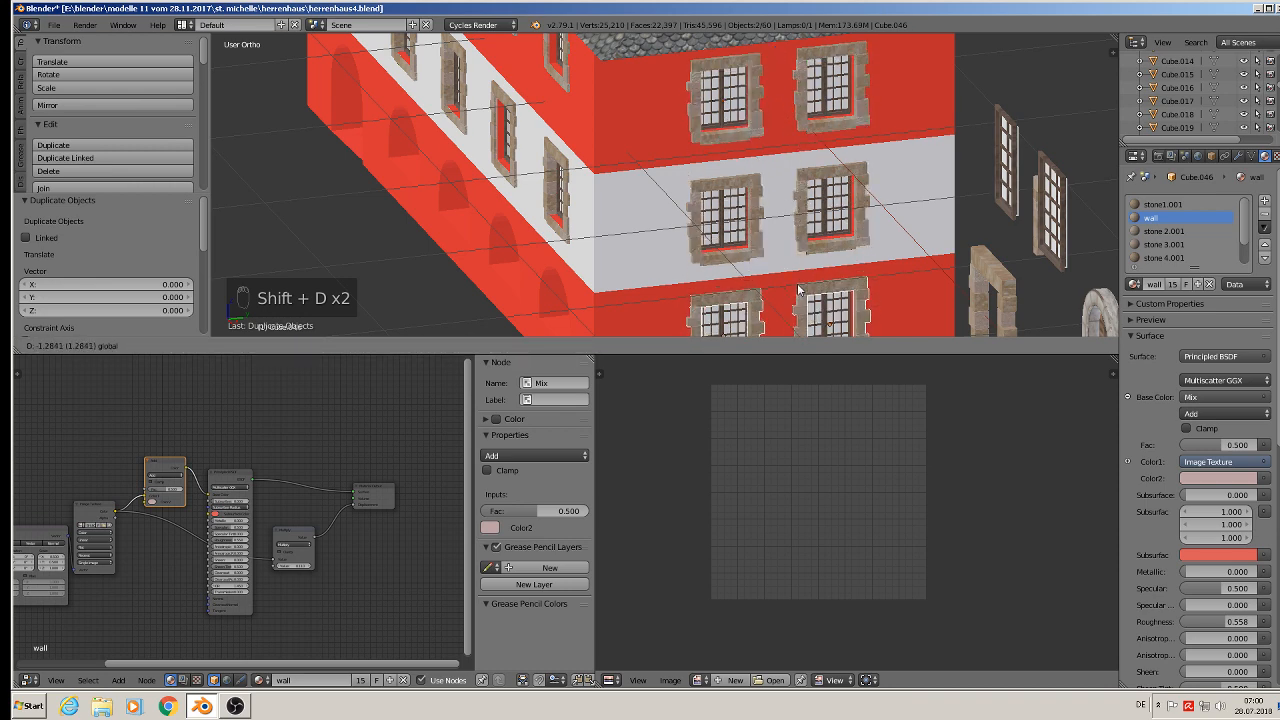
pyautogui.click(798, 287)
pyautogui.scroll(-3, 760, 230)
pyautogui.moveTo(752, 218); pyautogui.dragTo(831, 206, button='middle')
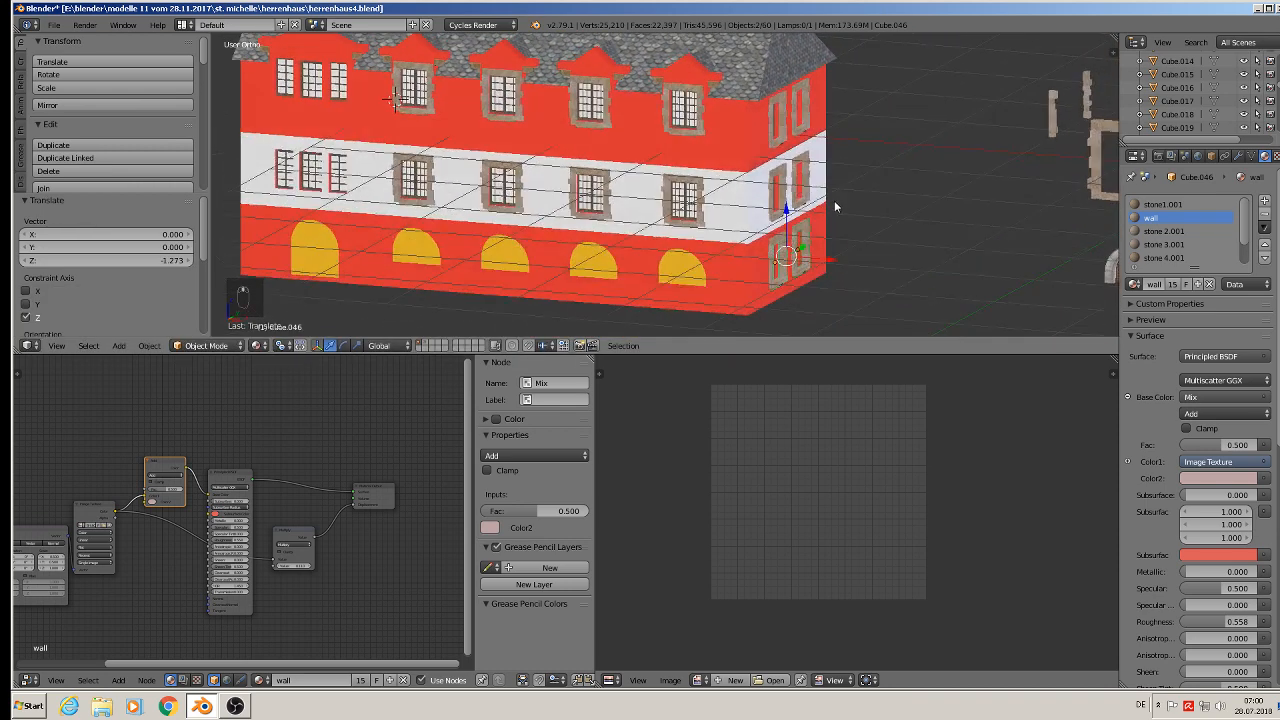
# - Save the file as herrenhaus5.blend
pyautogui.click(52, 24)
pyautogui.click(132, 116)
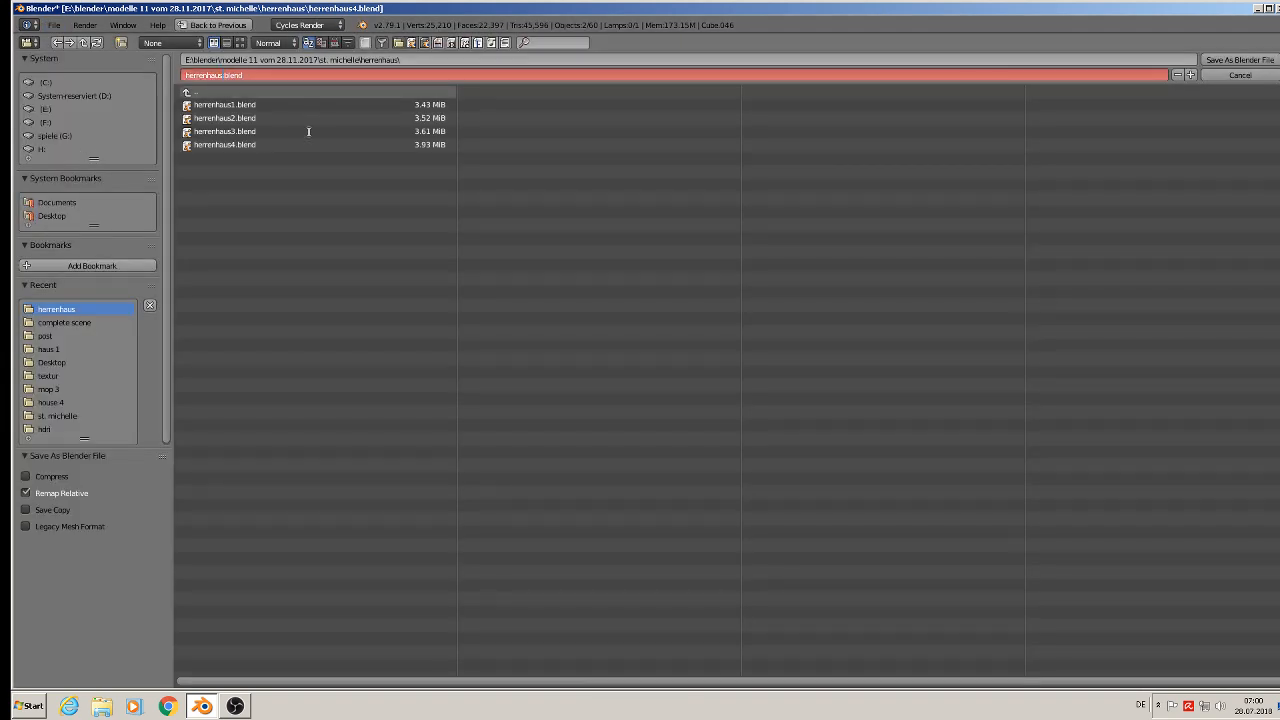
pyautogui.click(1240, 60)
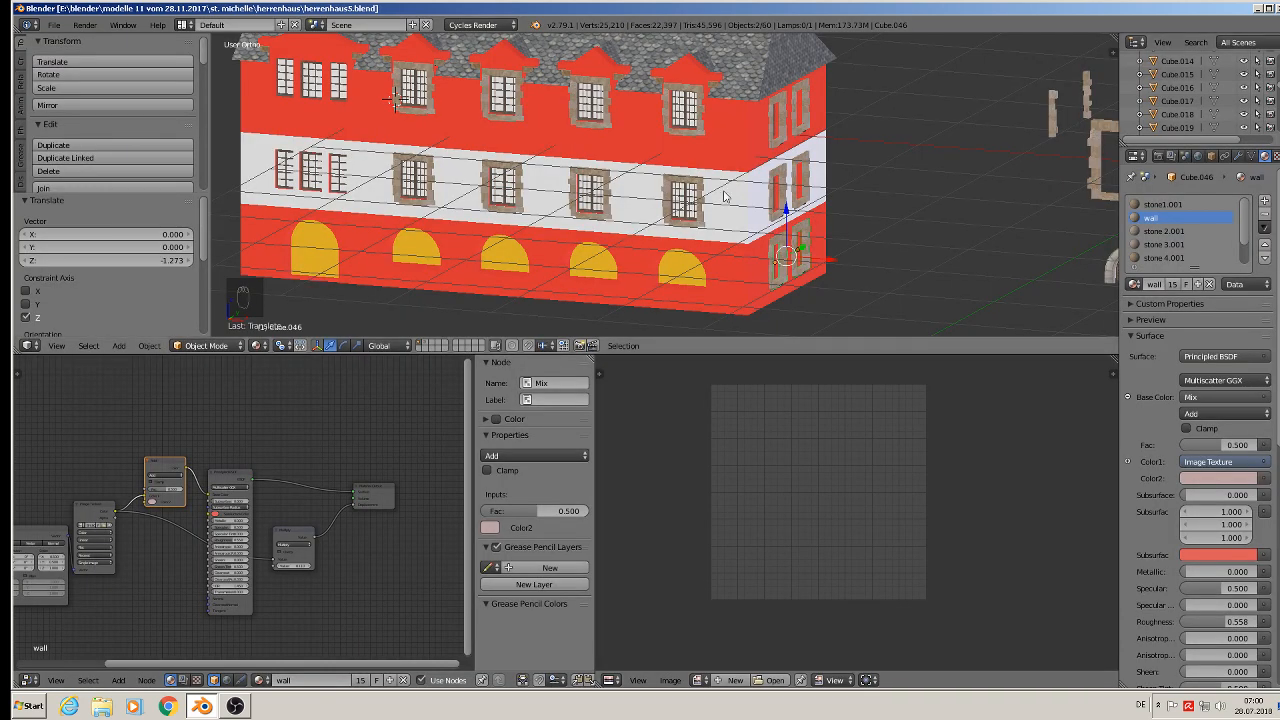
# - Duplicate a stone corner strip from the spare pieces and move it about 1.843 along X to the house's corner
pyautogui.scroll(-2, 806, 185)
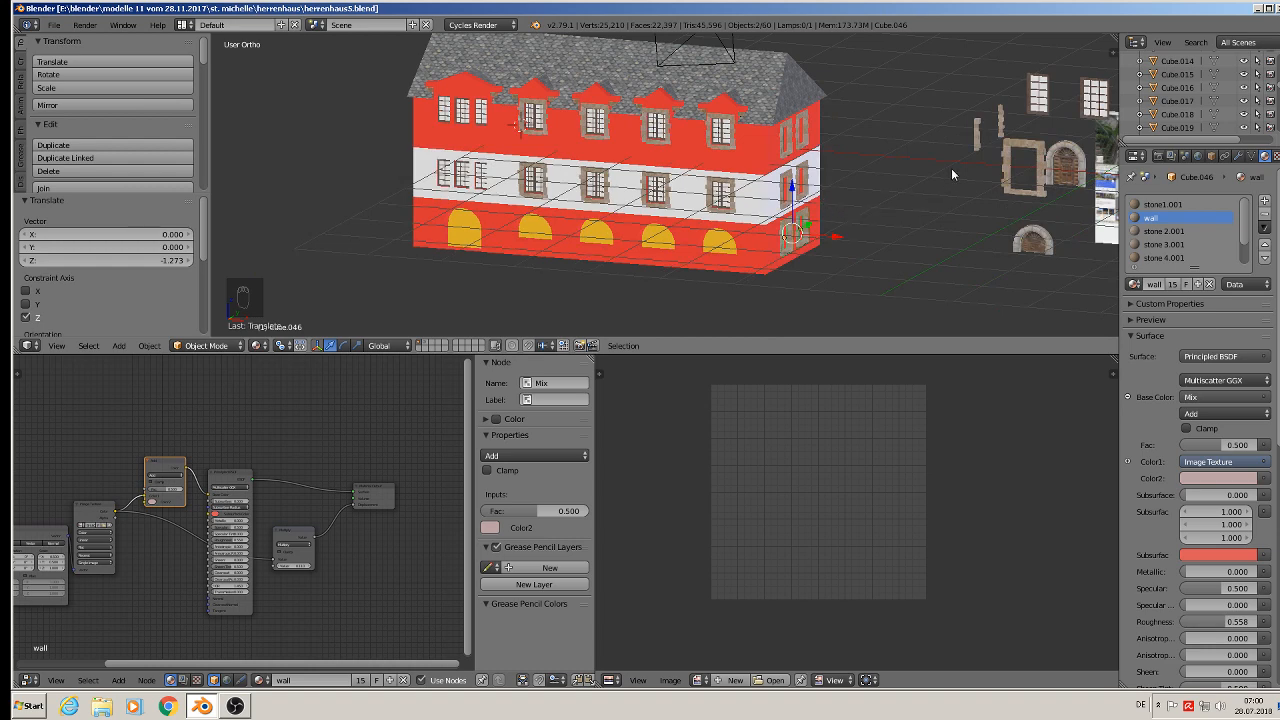
pyautogui.scroll(3, 989, 148)
pyautogui.rightClick(987, 115)
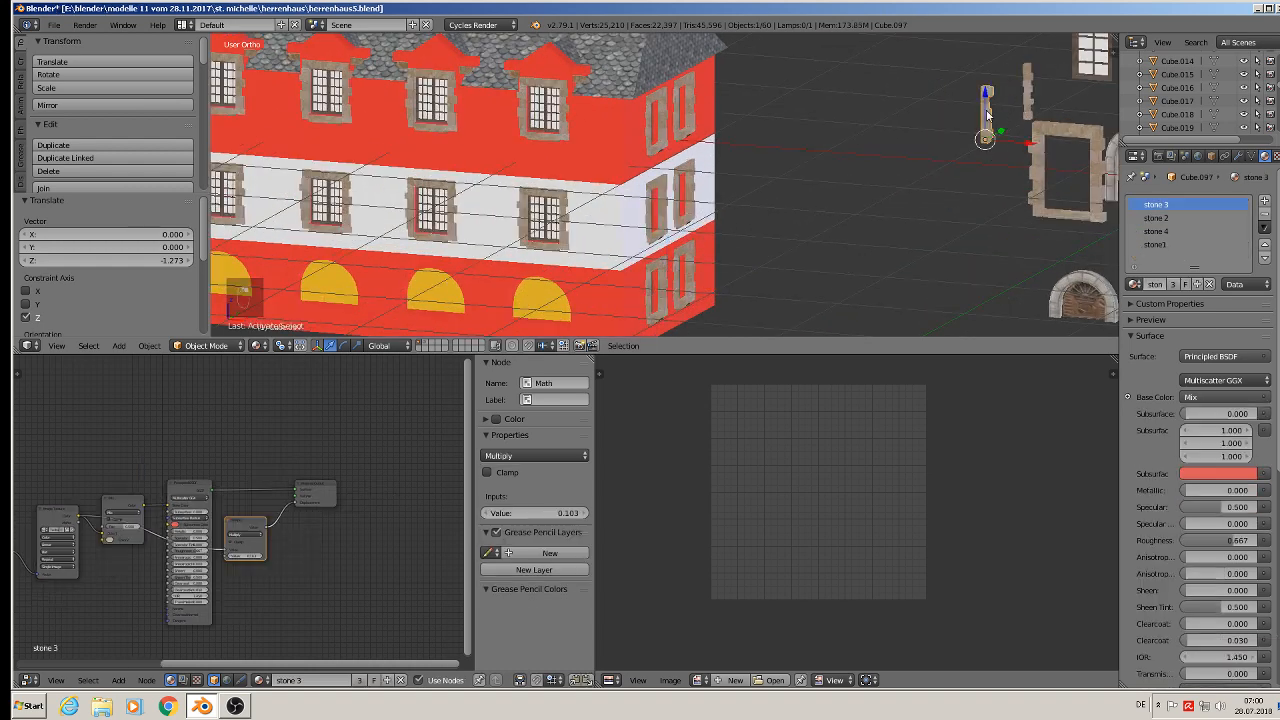
pyautogui.scroll(-3, 1015, 180)
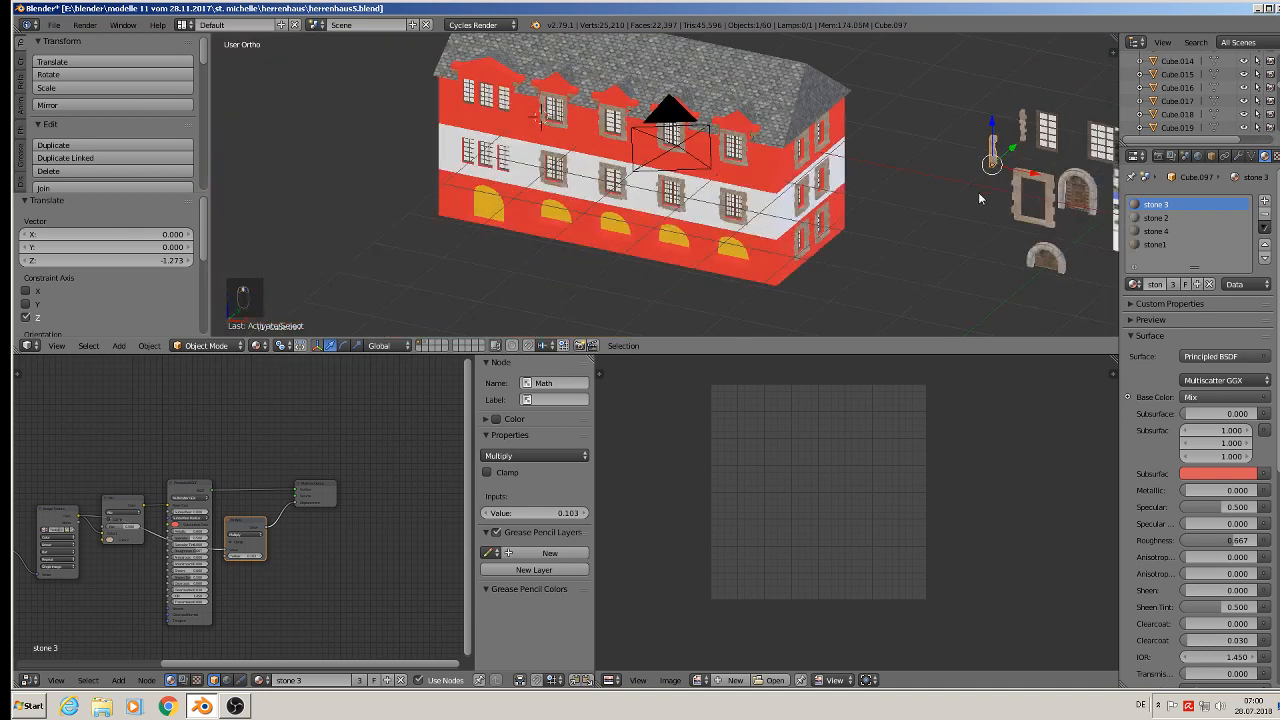
pyautogui.keyDown('shift'); pyautogui.moveTo(977, 194); pyautogui.dragTo(742, 182, button='middle'); pyautogui.keyUp('shift')
pyautogui.rightClick(835, 144)
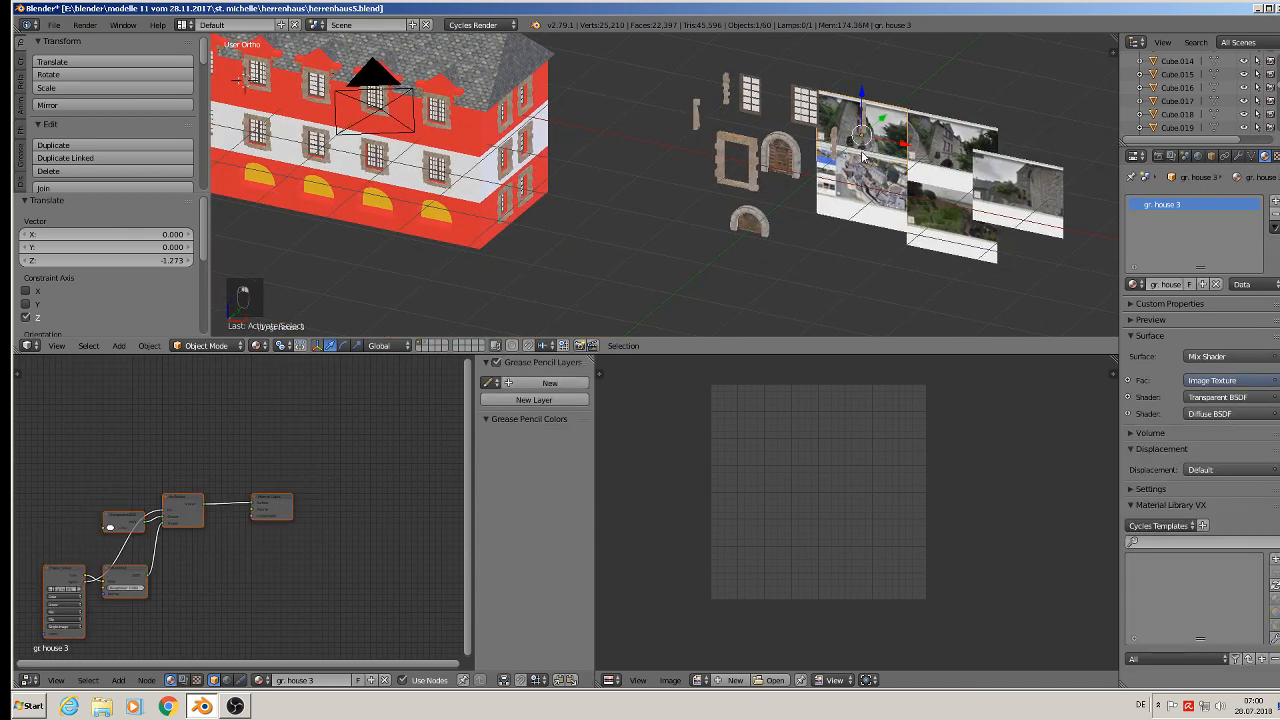
pyautogui.rightClick(835, 149)
pyautogui.moveTo(877, 164); pyautogui.dragTo(692, 188)
pyautogui.hotkey('shift', 'd')
pyautogui.click(692, 188)
pyautogui.press('g')
pyautogui.press('x')
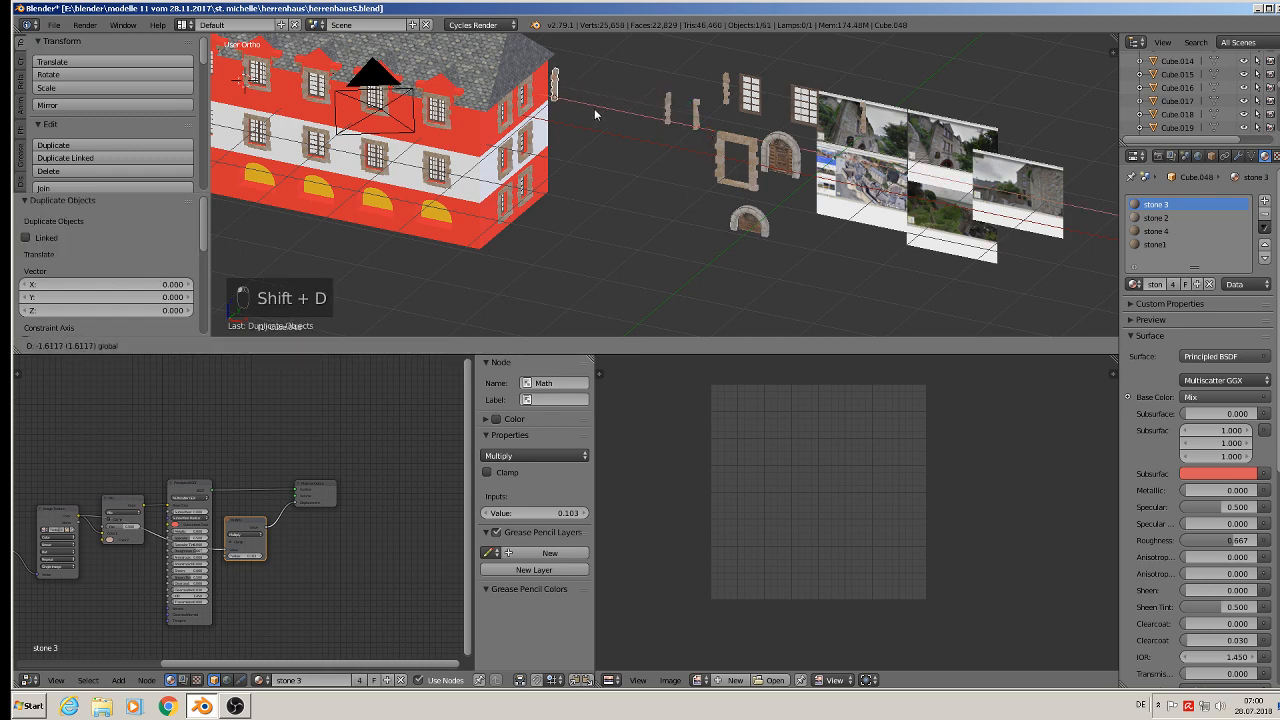
pyautogui.click(580, 103)
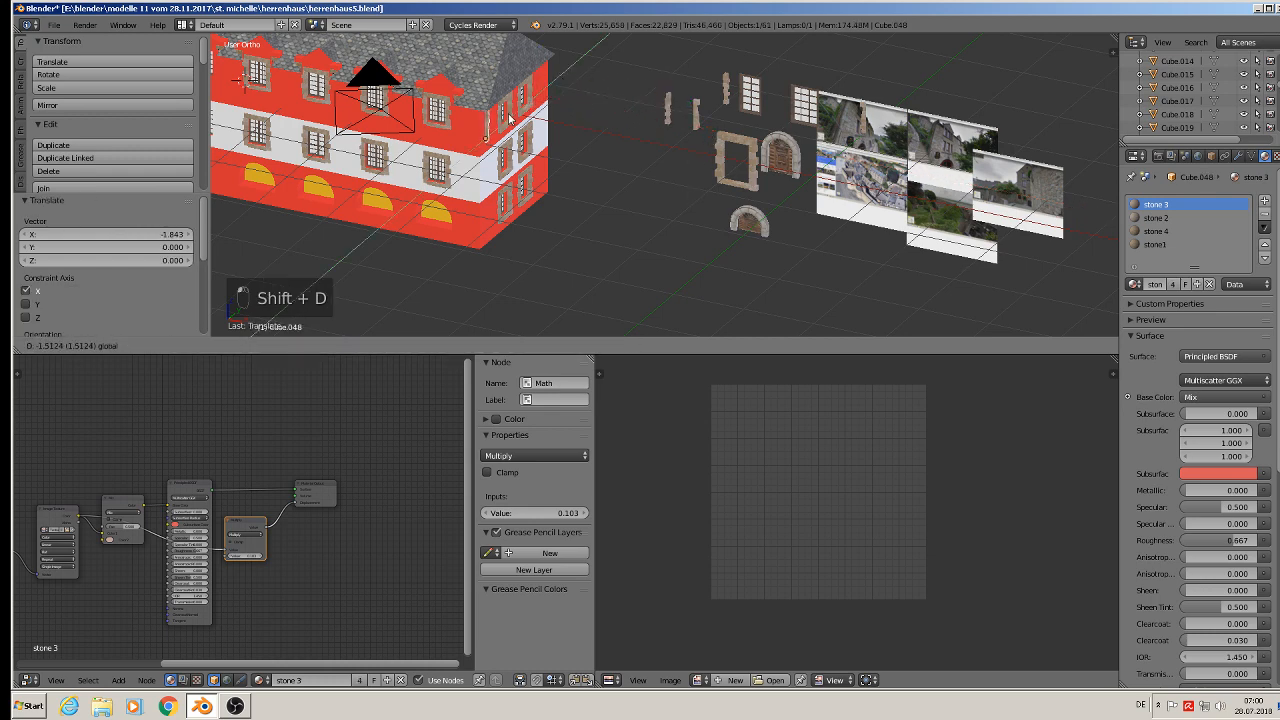
# - Nudge the corner strip slightly along Z, Y and X so it sits flush on the building corner
pyautogui.scroll(2, 479, 130)
pyautogui.keyDown('shift'); pyautogui.moveTo(460, 172); pyautogui.dragTo(523, 227, button='middle'); pyautogui.keyUp('shift')
pyautogui.moveTo(523, 227); pyautogui.dragTo(546, 147, button='middle')
pyautogui.moveTo(543, 243); pyautogui.dragTo(543, 200)
pyautogui.moveTo(543, 200); pyautogui.dragTo(537, 242, button='middle')
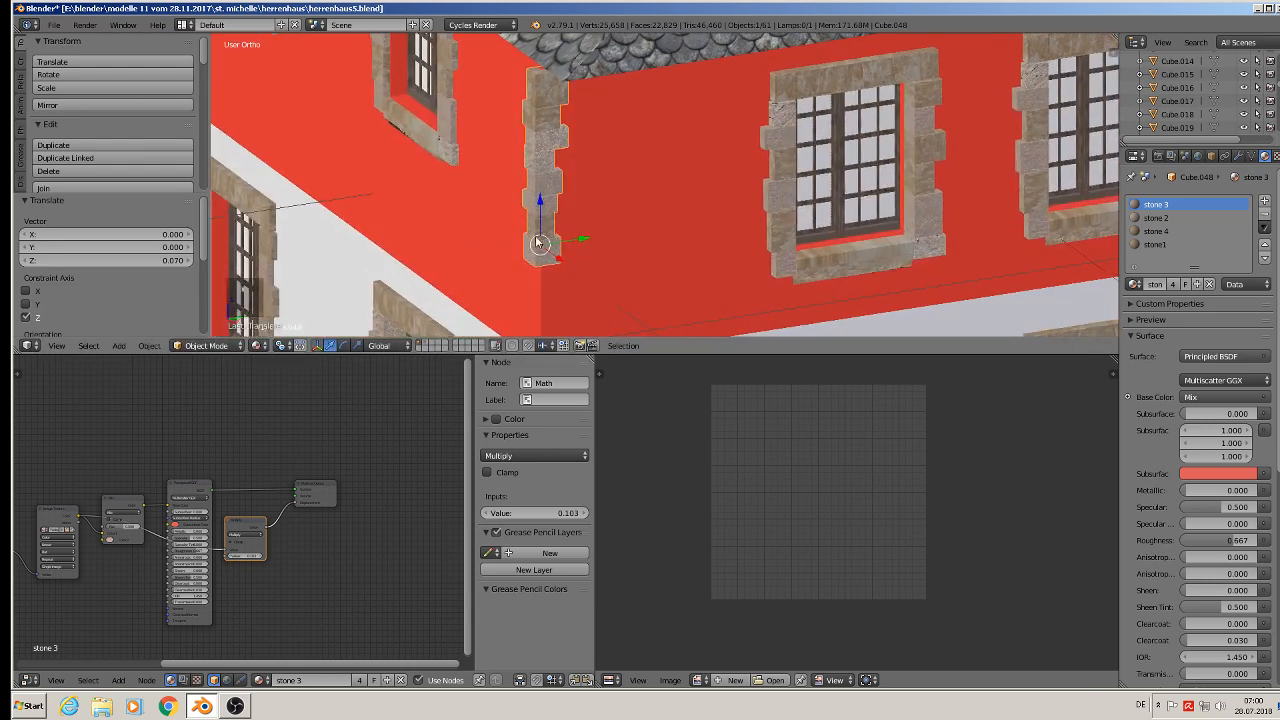
pyautogui.moveTo(580, 245)
pyautogui.mouseDown()
pyautogui.moveTo(593, 244)
pyautogui.moveTo(577, 243)
pyautogui.mouseUp()
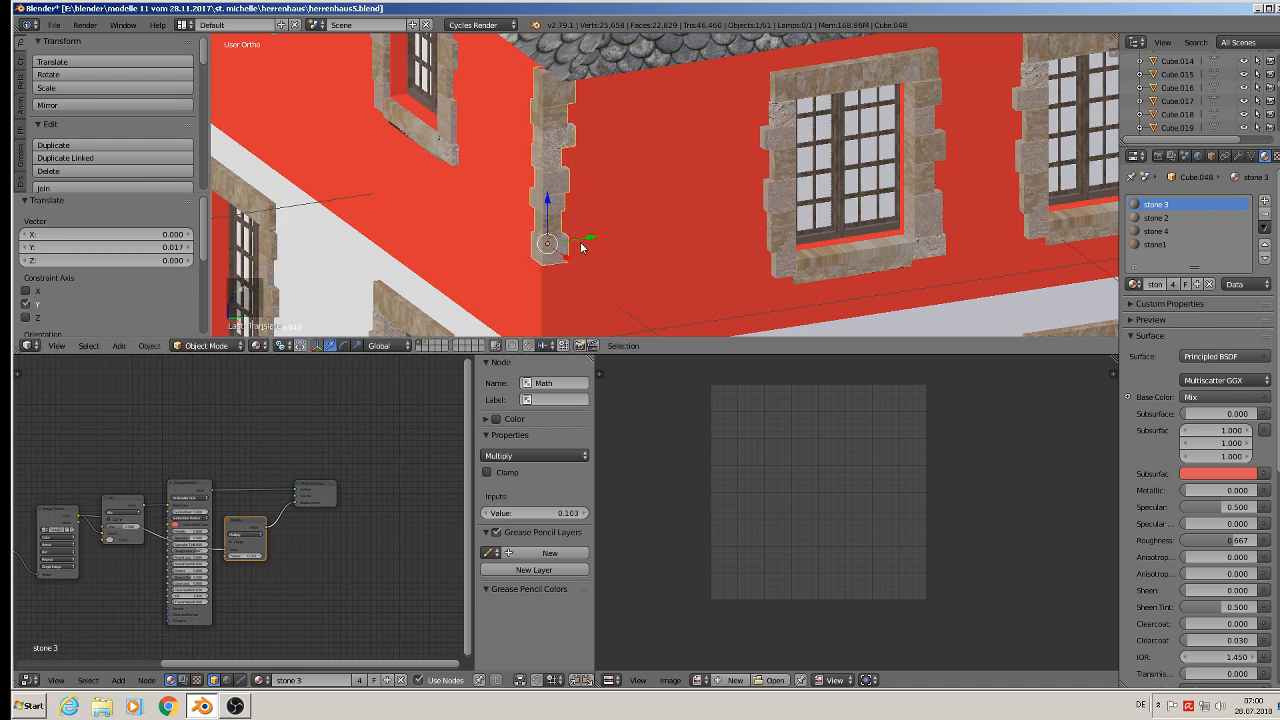
pyautogui.moveTo(577, 243); pyautogui.dragTo(649, 235, button='middle')
pyautogui.moveTo(606, 249); pyautogui.dragTo(601, 250)
pyautogui.moveTo(601, 250)
pyautogui.mouseDown(button='middle')
pyautogui.moveTo(553, 257)
pyautogui.moveTo(608, 374)
pyautogui.moveTo(583, 172)
pyautogui.moveTo(586, 277)
pyautogui.moveTo(619, 250)
pyautogui.mouseUp(button='middle')
# - Scale the corner strip by about 1.461 and lower it about 0.298 along Z
pyautogui.scroll(-3, 553, 257)
pyautogui.press('s')
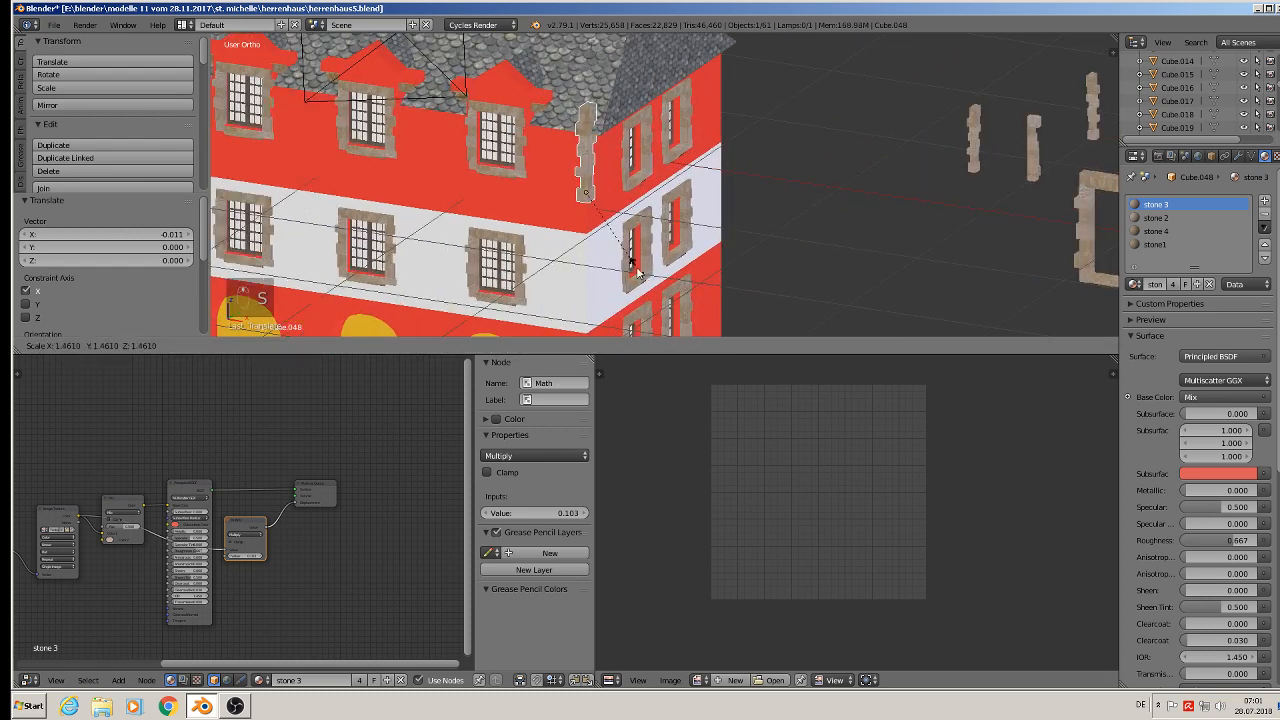
pyautogui.click(638, 272)
pyautogui.press('g')
pyautogui.press('z')
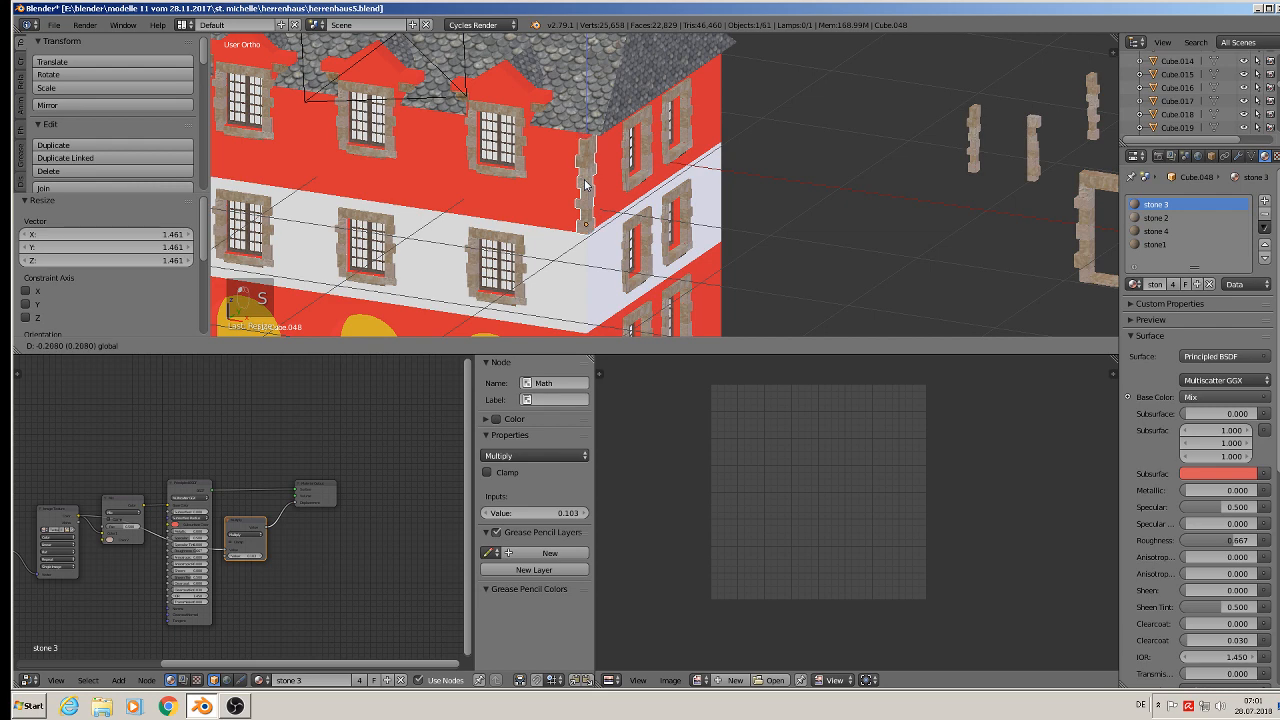
pyautogui.click(586, 185)
# - Scale the corner strip down by about 1.063
pyautogui.moveTo(586, 185); pyautogui.dragTo(615, 162, button='middle')
pyautogui.press('s')
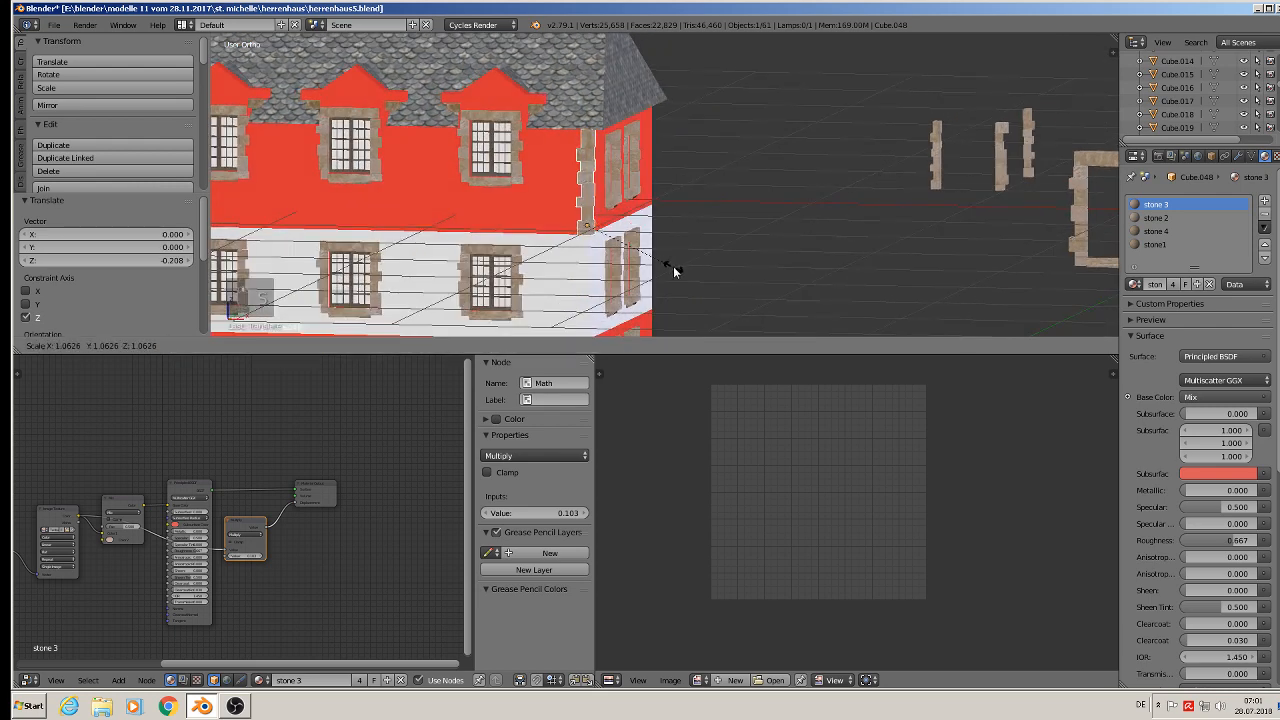
pyautogui.click(674, 270)
pyautogui.moveTo(662, 275); pyautogui.dragTo(613, 215, button='middle')
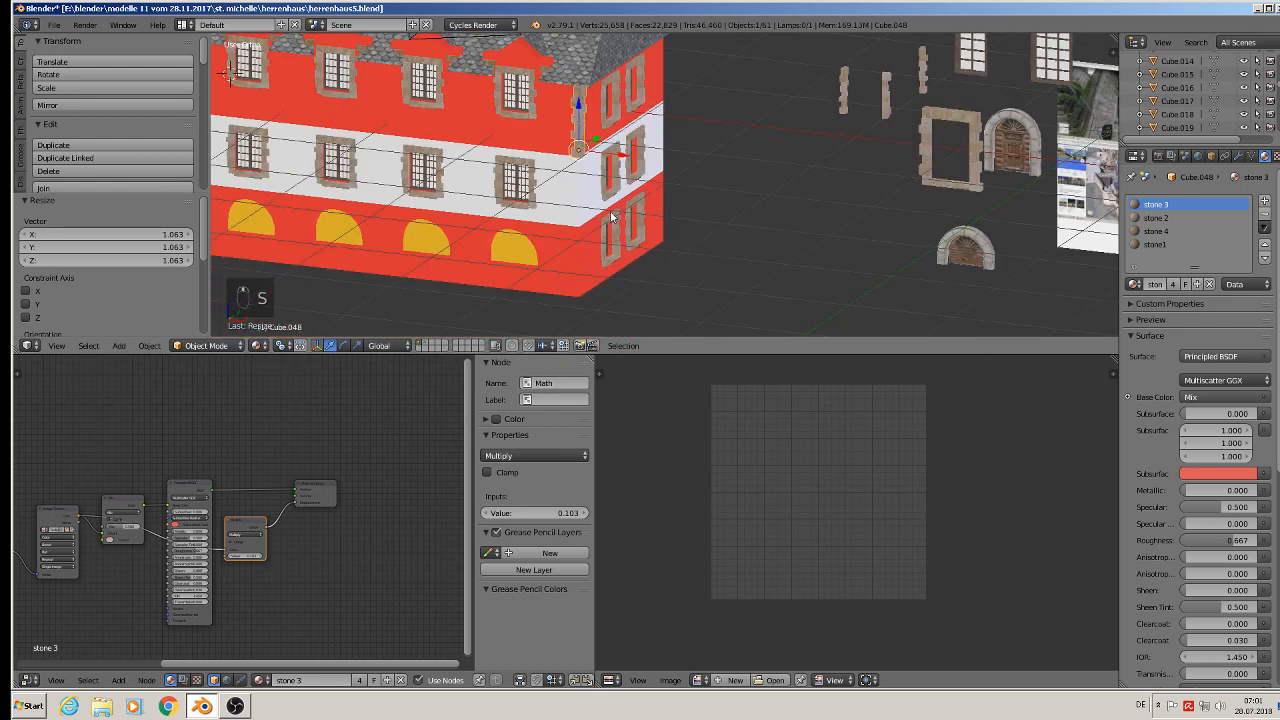
# - Duplicate the corner strip twice downward along Z, about 0.657 and 0.627, to cover the lower corner
pyautogui.hotkey('shift', 'd')
pyautogui.press('z')
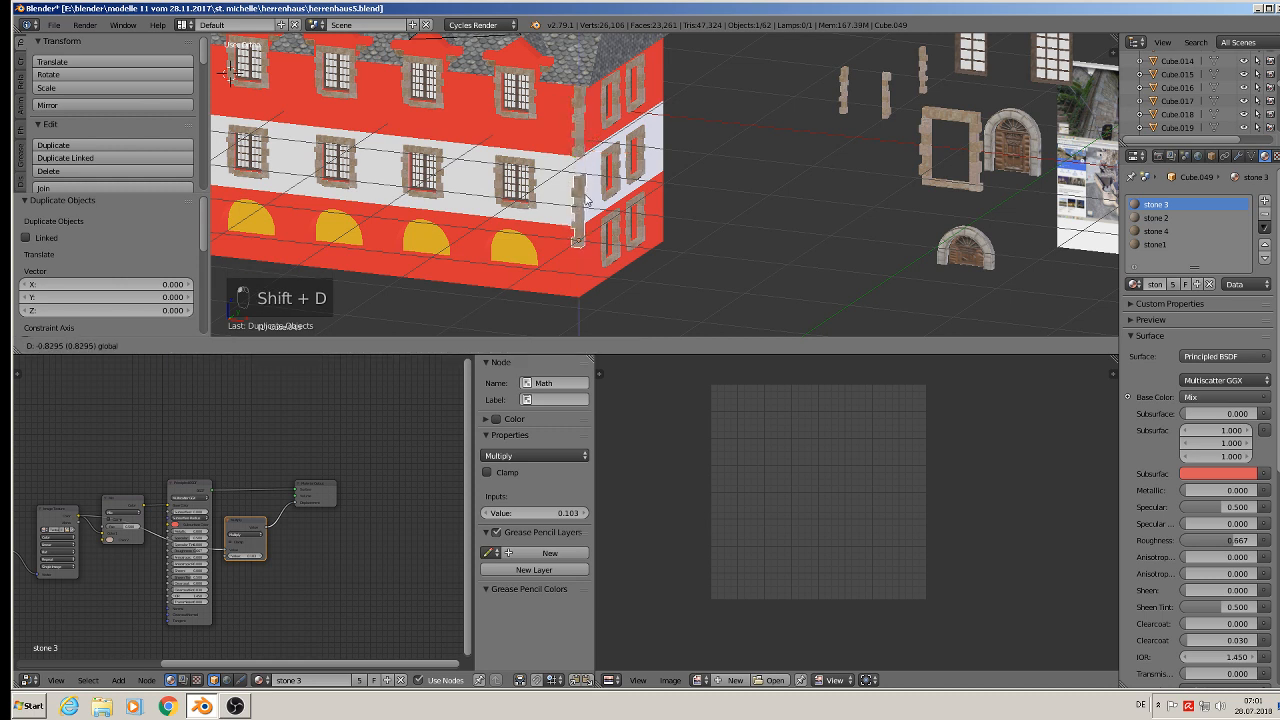
pyautogui.click(582, 183)
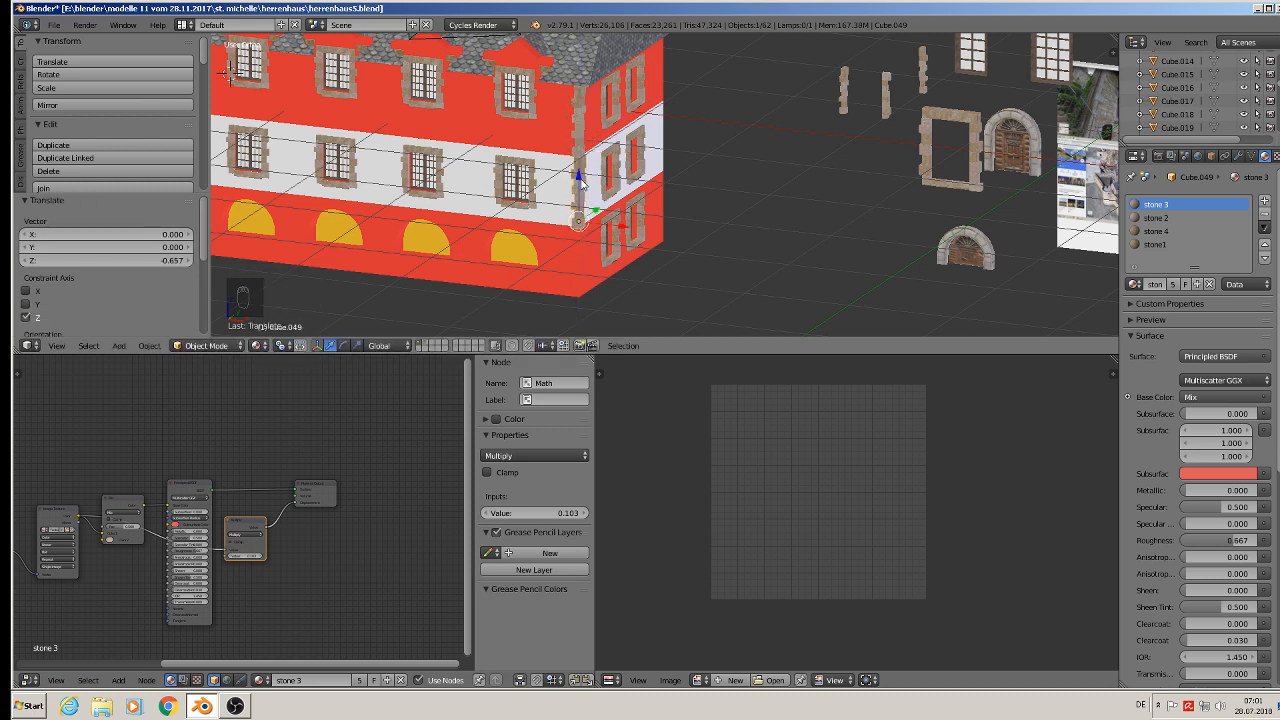
pyautogui.hotkey('shift', 'd')
pyautogui.press('z')
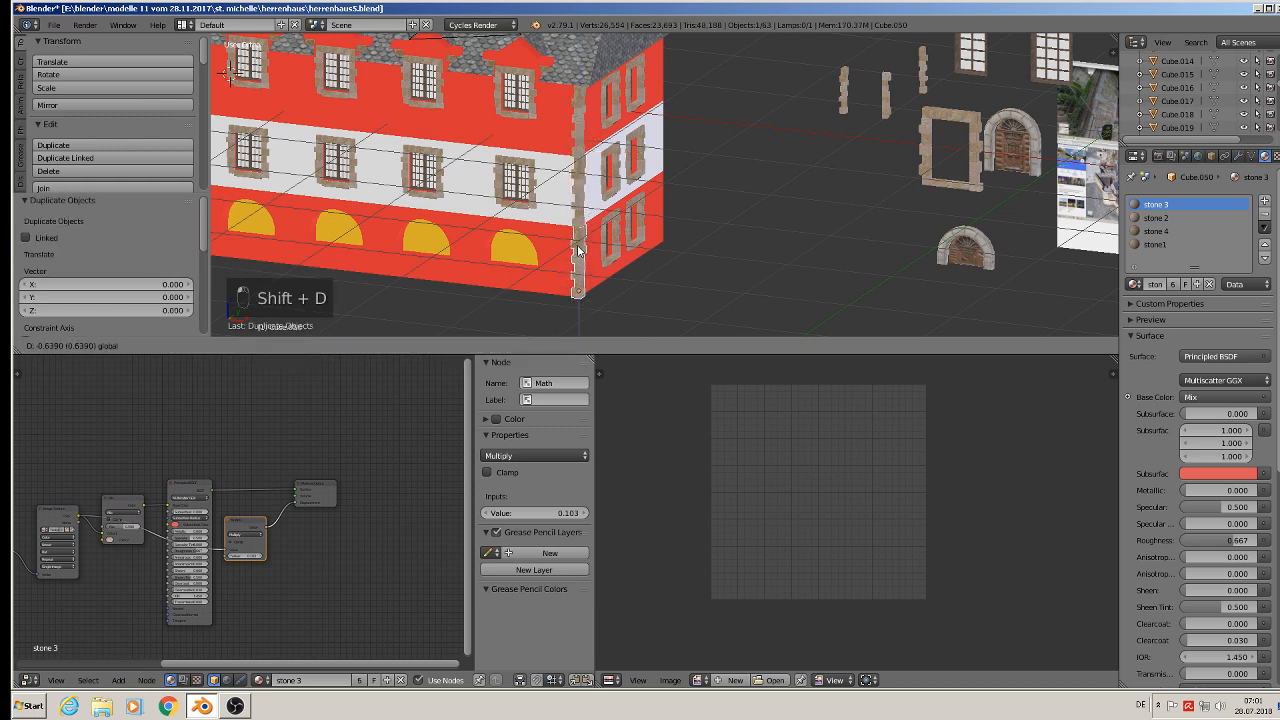
pyautogui.click(577, 249)
pyautogui.scroll(-2, 577, 248)
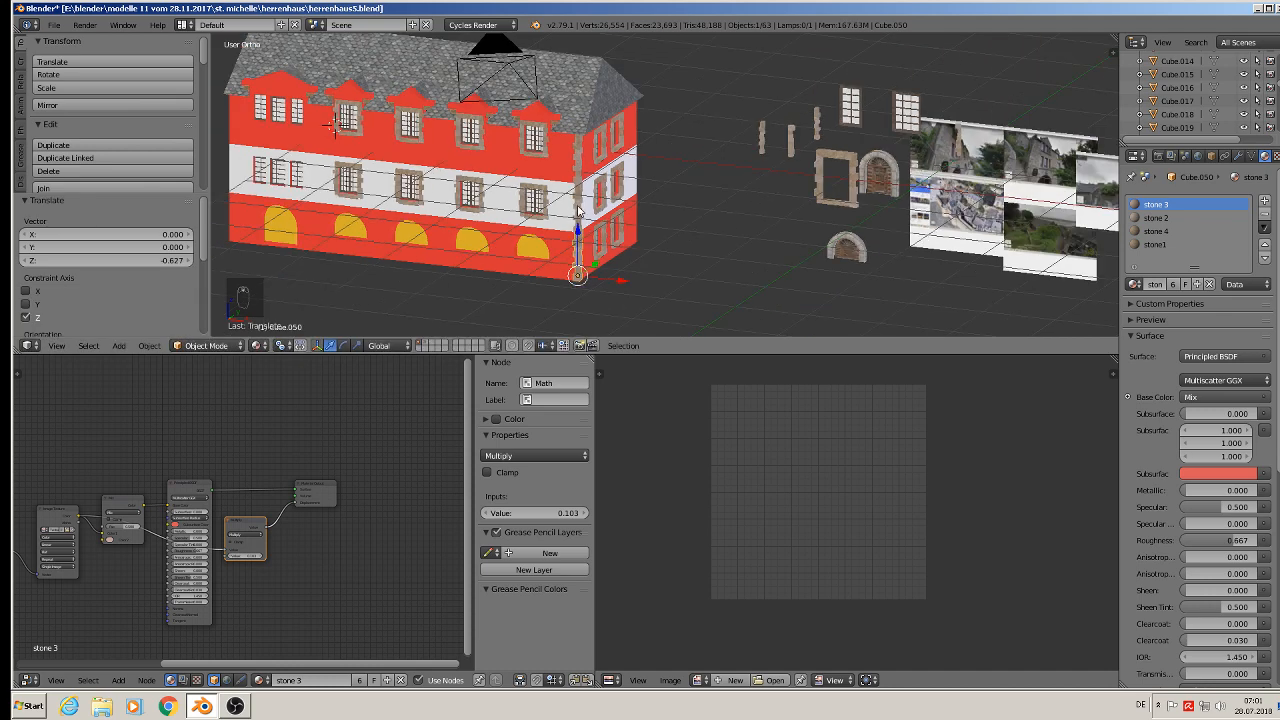
# - Select the three corner strips, duplicate them and move the copies about 4.825 along X to the opposite building corner
pyautogui.keyDown('shift'); pyautogui.rightClick(578, 205); pyautogui.keyUp('shift')
pyautogui.keyDown('shift'); pyautogui.rightClick(579, 163); pyautogui.keyUp('shift')
pyautogui.keyDown('shift'); pyautogui.moveTo(593, 236); pyautogui.dragTo(790, 287, button='middle'); pyautogui.keyUp('shift')
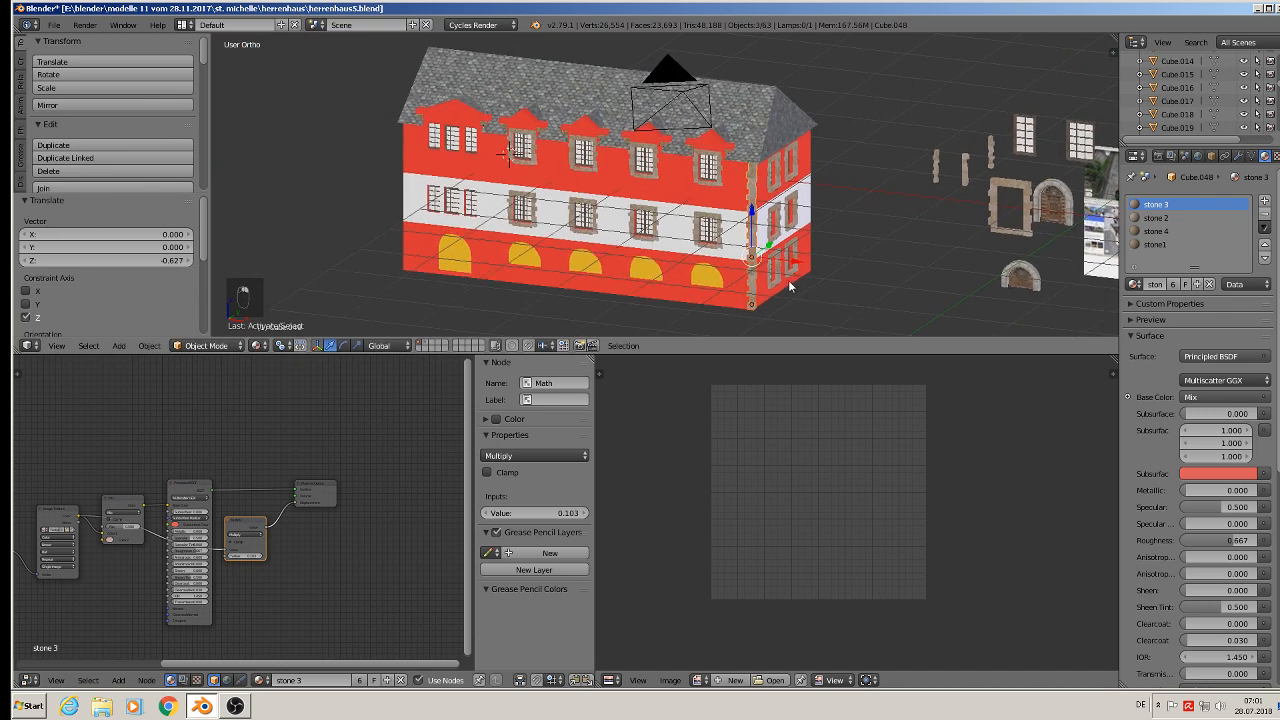
pyautogui.hotkey('shift', 'd')
pyautogui.moveTo(797, 264); pyautogui.dragTo(449, 208)
pyautogui.moveTo(449, 208); pyautogui.dragTo(682, 211, button='middle')
pyautogui.scroll(4, 480, 201)
pyautogui.scroll(1, 682, 211)
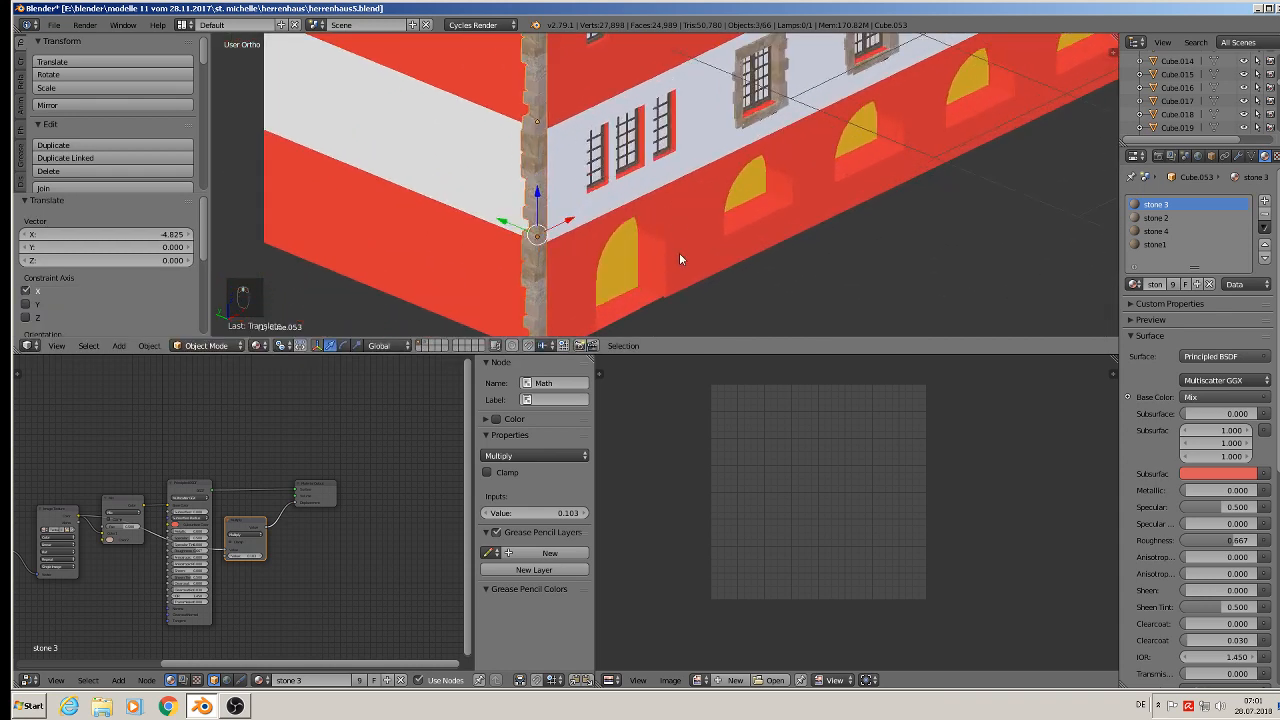
# - Rotate the copied corner strips 90° and then 180° about Z to face outward
pyautogui.write('r90')
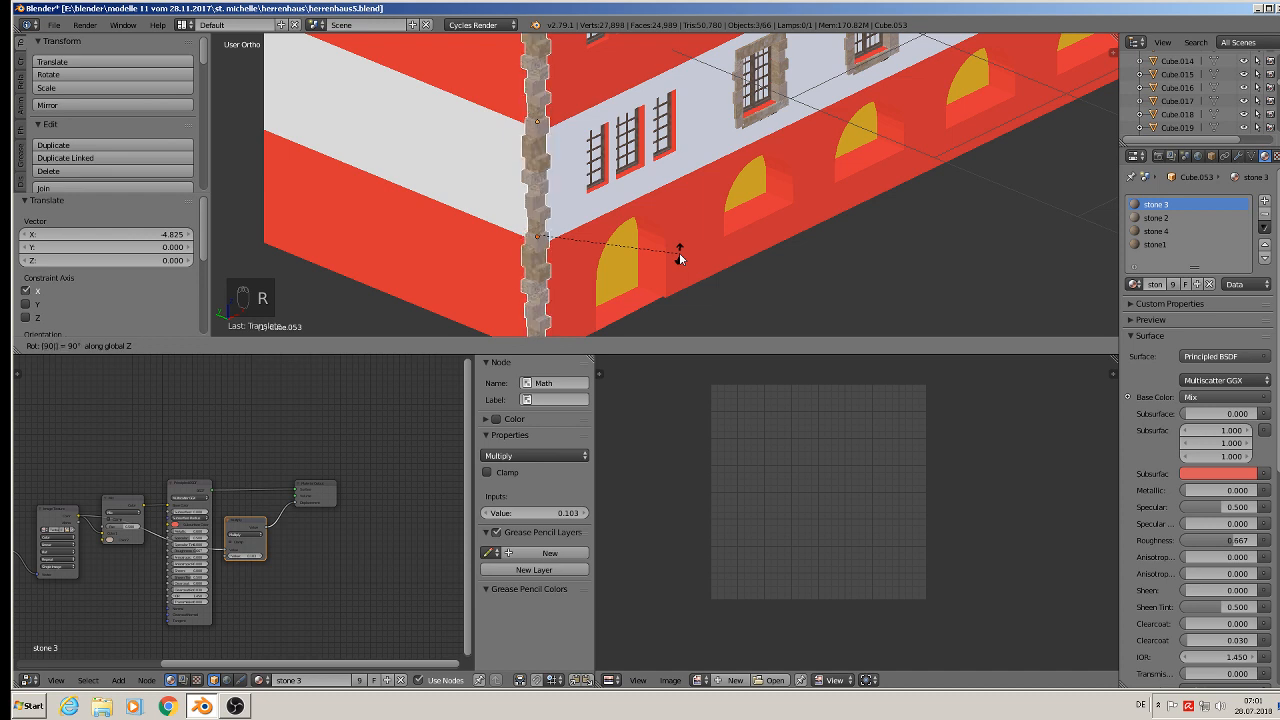
pyautogui.press('Return')
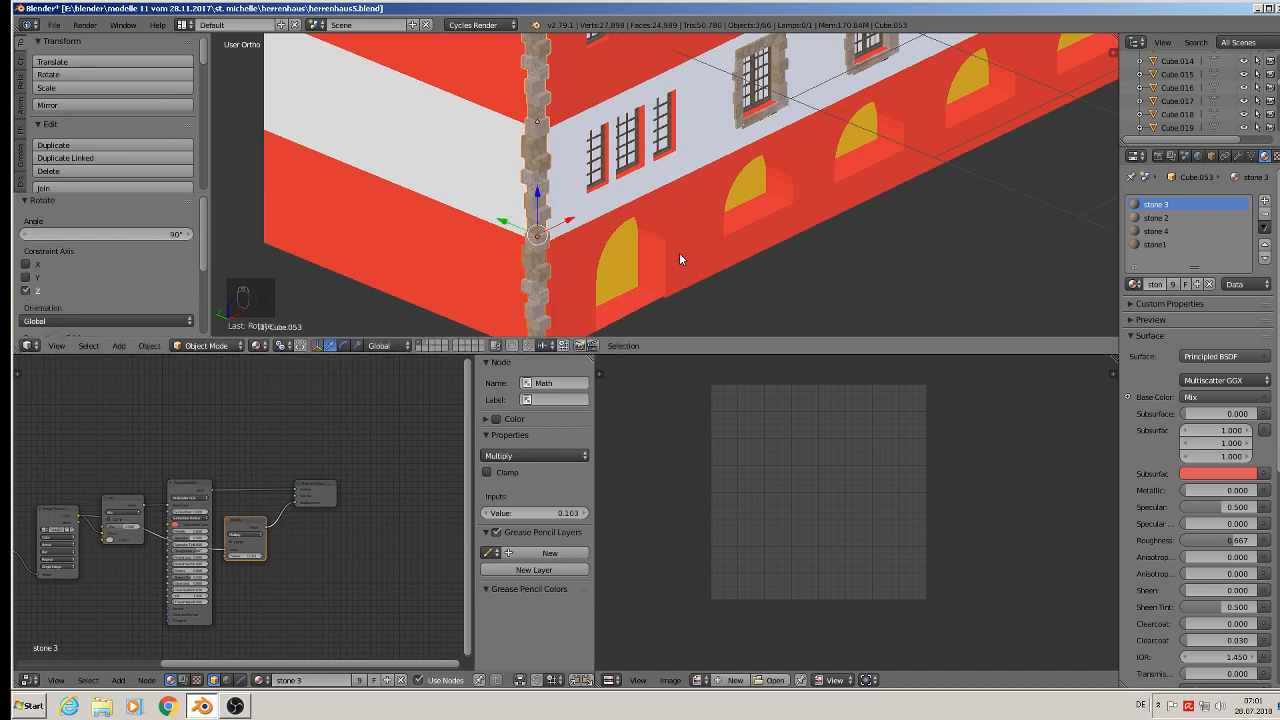
pyautogui.write('r180')
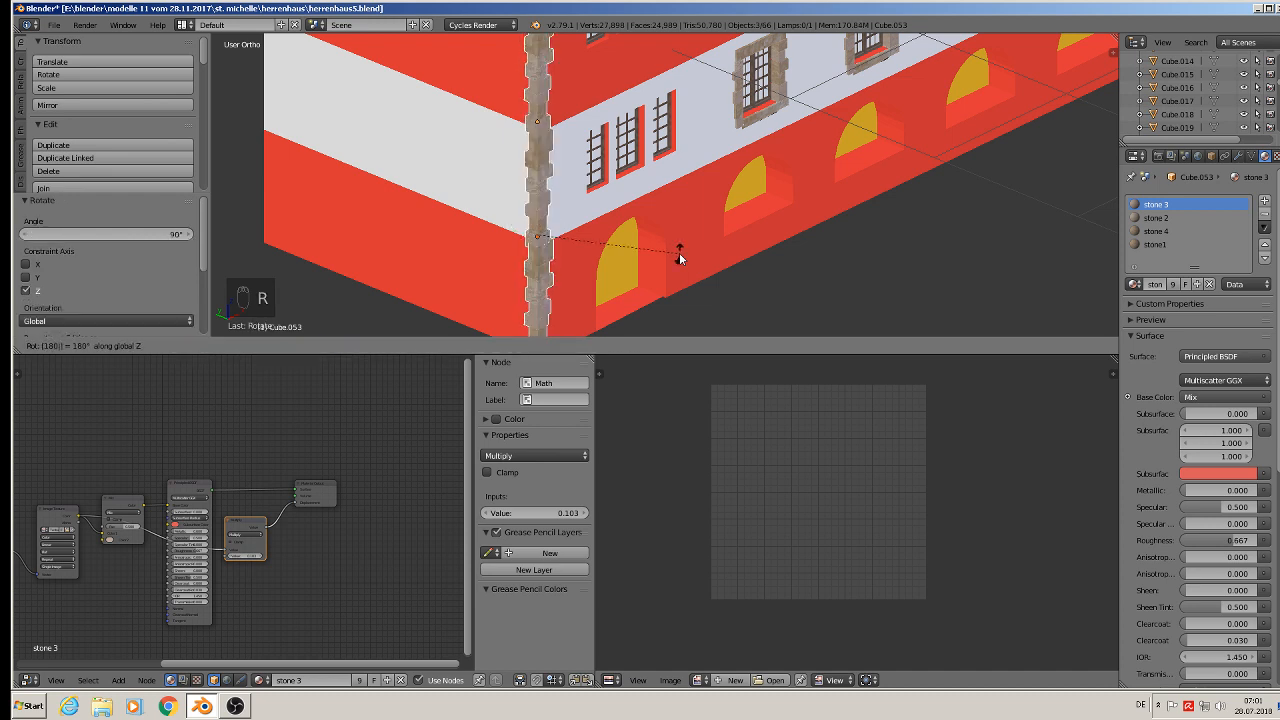
pyautogui.press('Return')
# - Move the copied corner strips about 0.014 along Y onto the corner
pyautogui.press('g')
pyautogui.press('y')
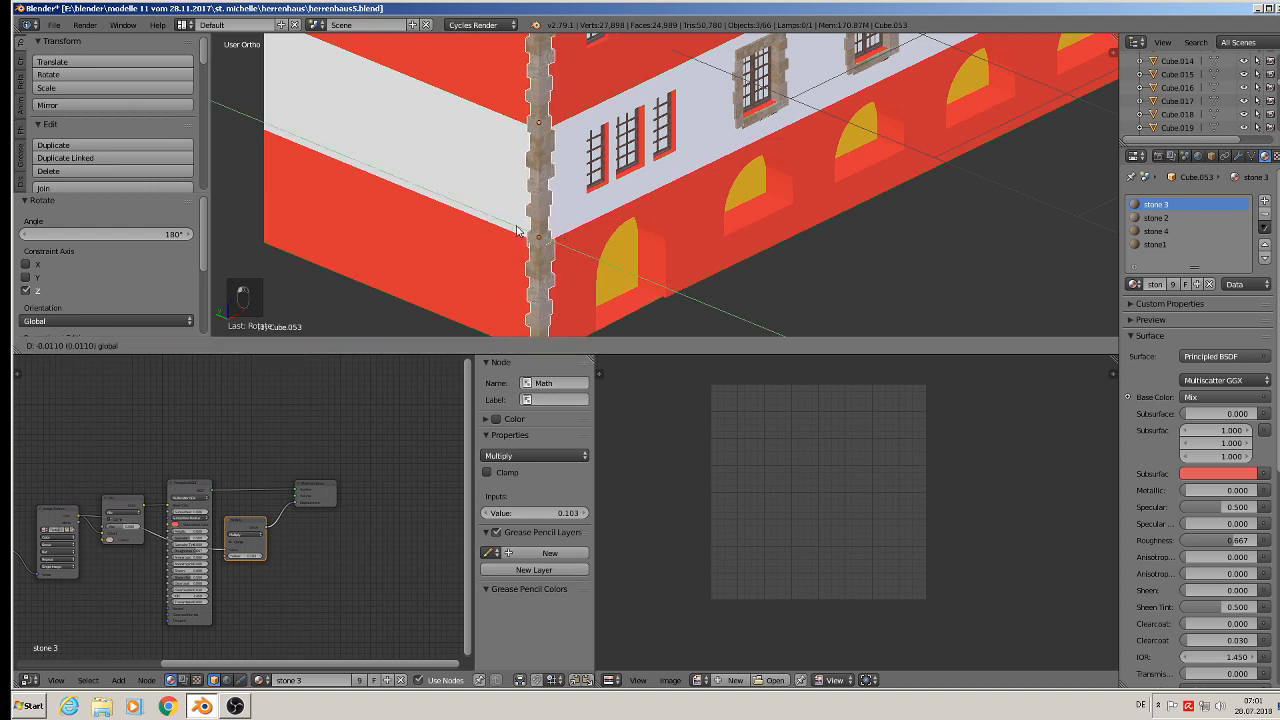
pyautogui.click(520, 232)
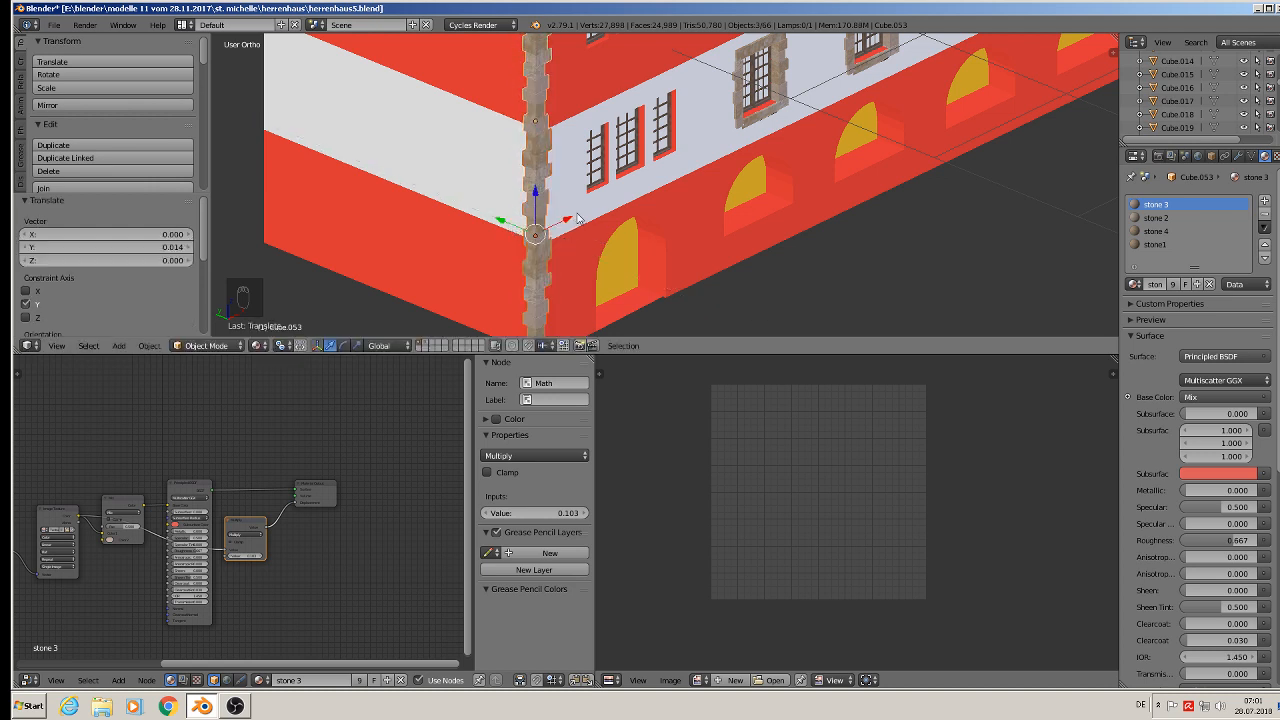
# - Move the copied corner strips about 0.045 along X onto the corner
pyautogui.press('g')
pyautogui.press('x')
pyautogui.click(577, 226)
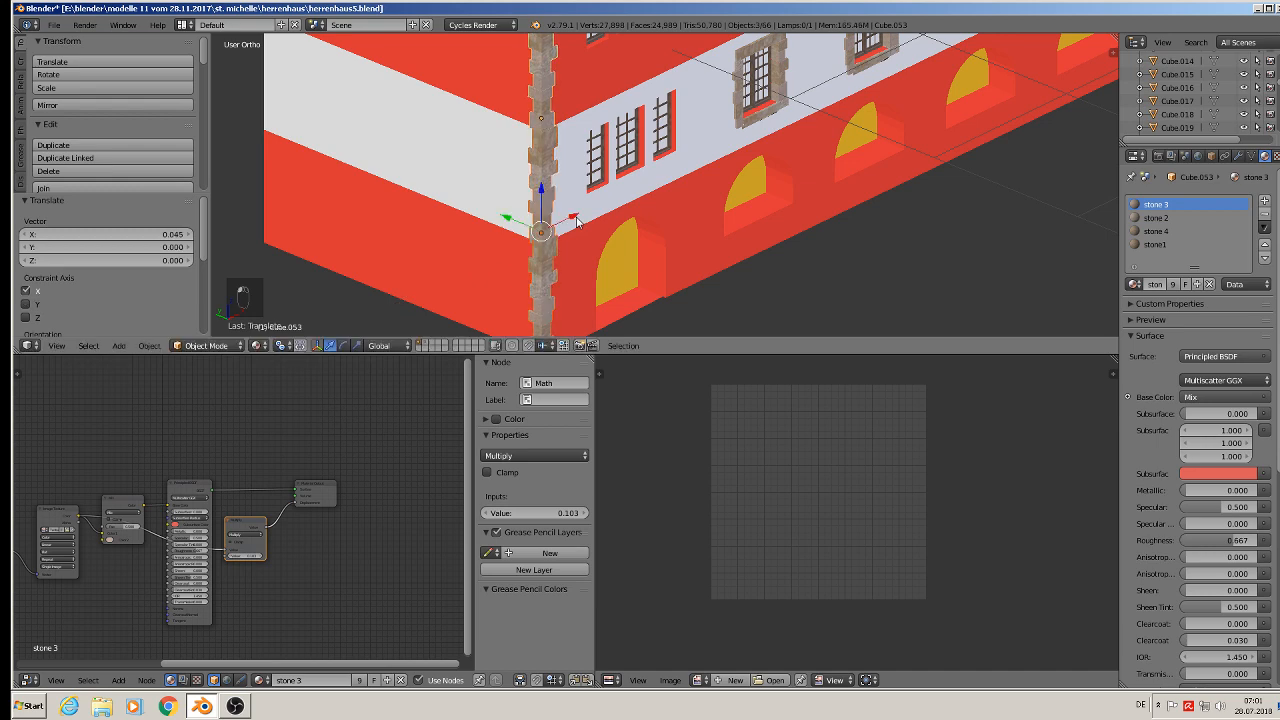
# - Duplicate the corner strips and move the copies about 1.988 along Y to the next building corner
pyautogui.scroll(-2, 578, 233)
pyautogui.scroll(-2, 578, 233)
pyautogui.hotkey('shift', 'd')
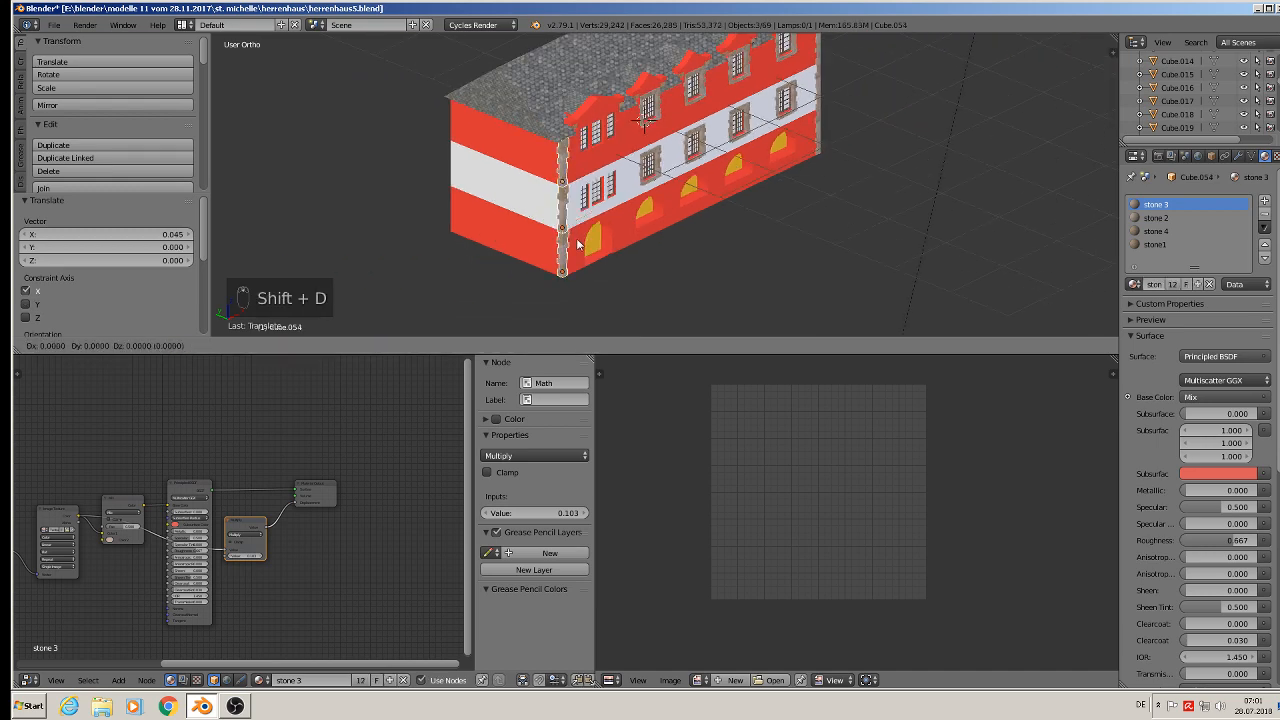
pyautogui.press('y')
pyautogui.click(432, 170)
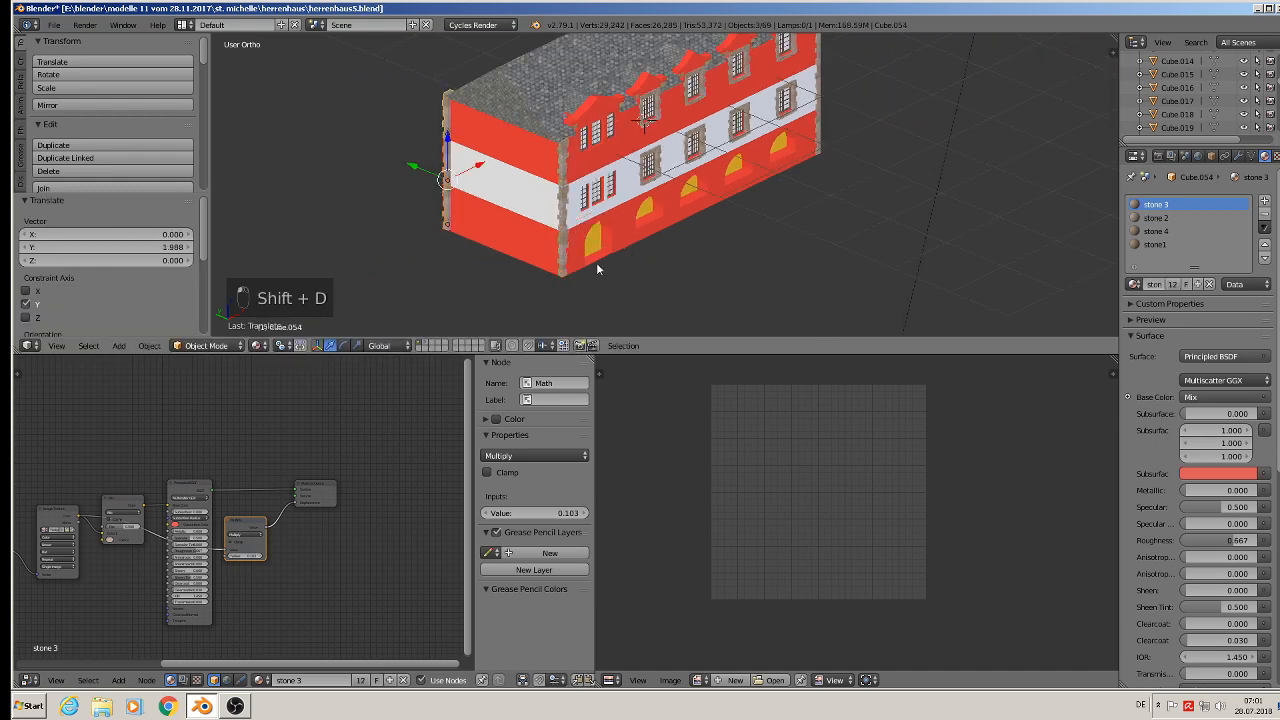
# - Rotate the new corner strips 90° and then 180° about Z to face outward
pyautogui.write('r90')
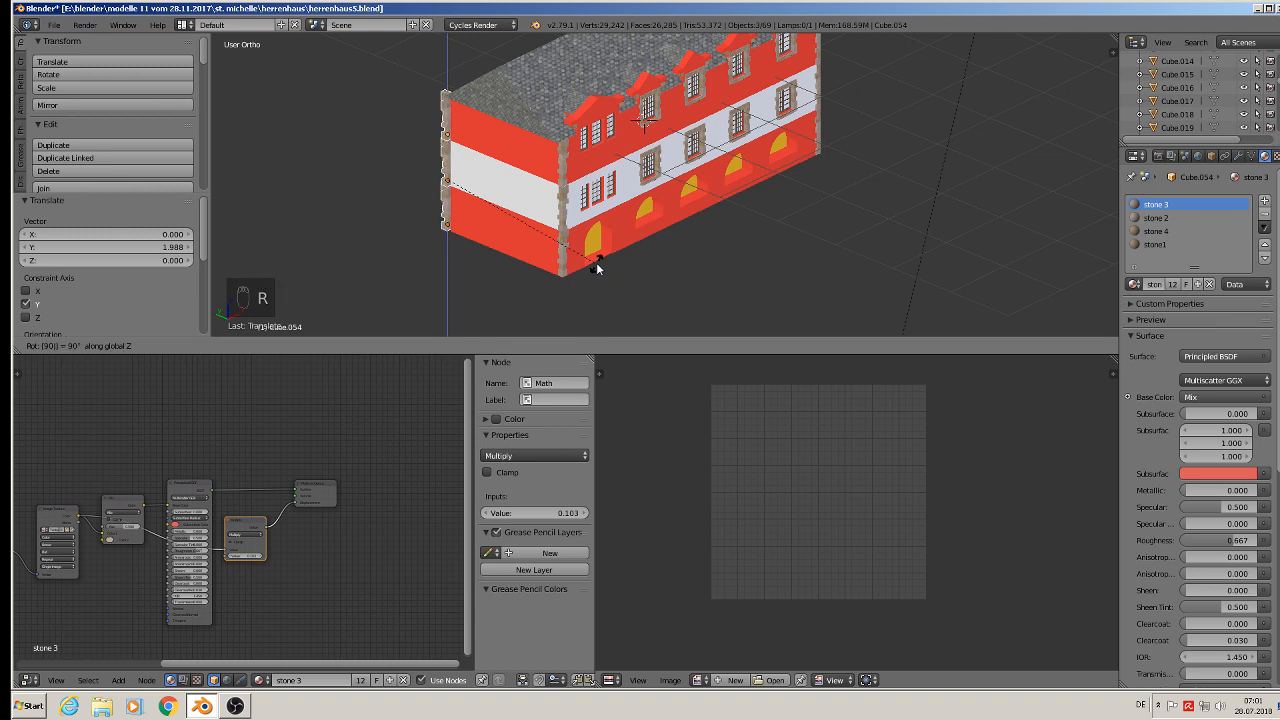
pyautogui.press('Return')
pyautogui.write('r180')
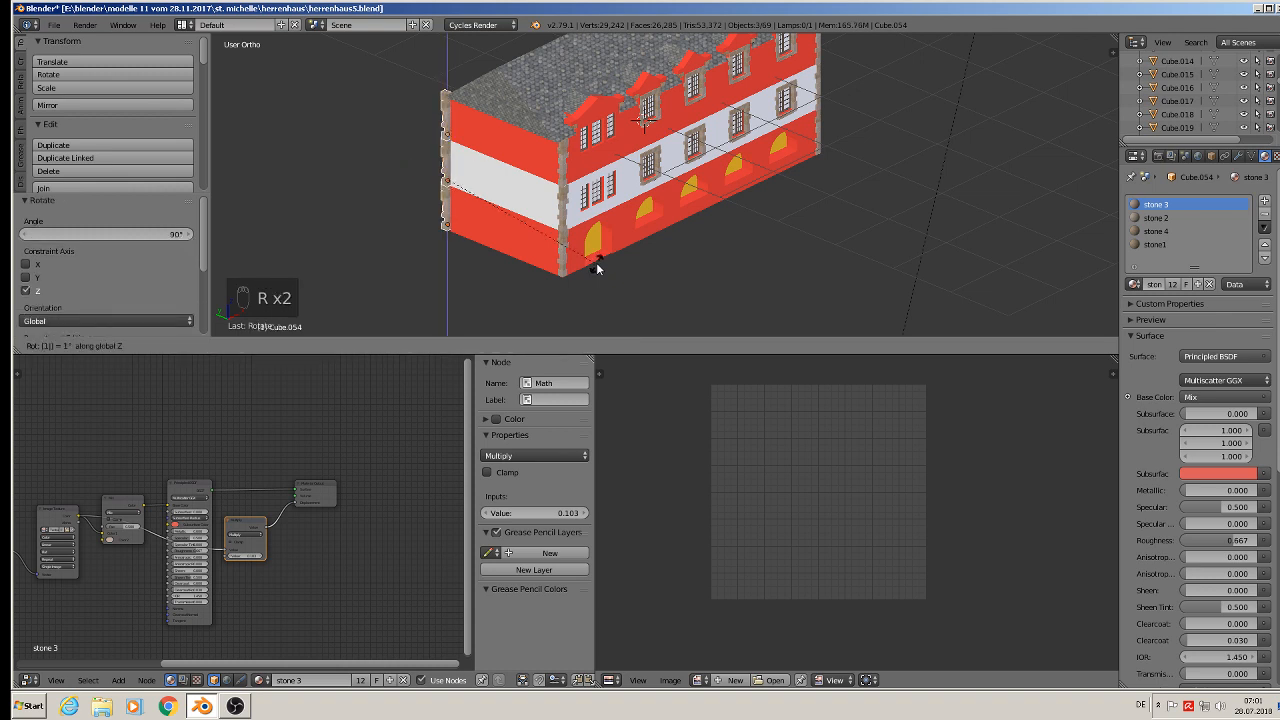
pyautogui.press('Return')
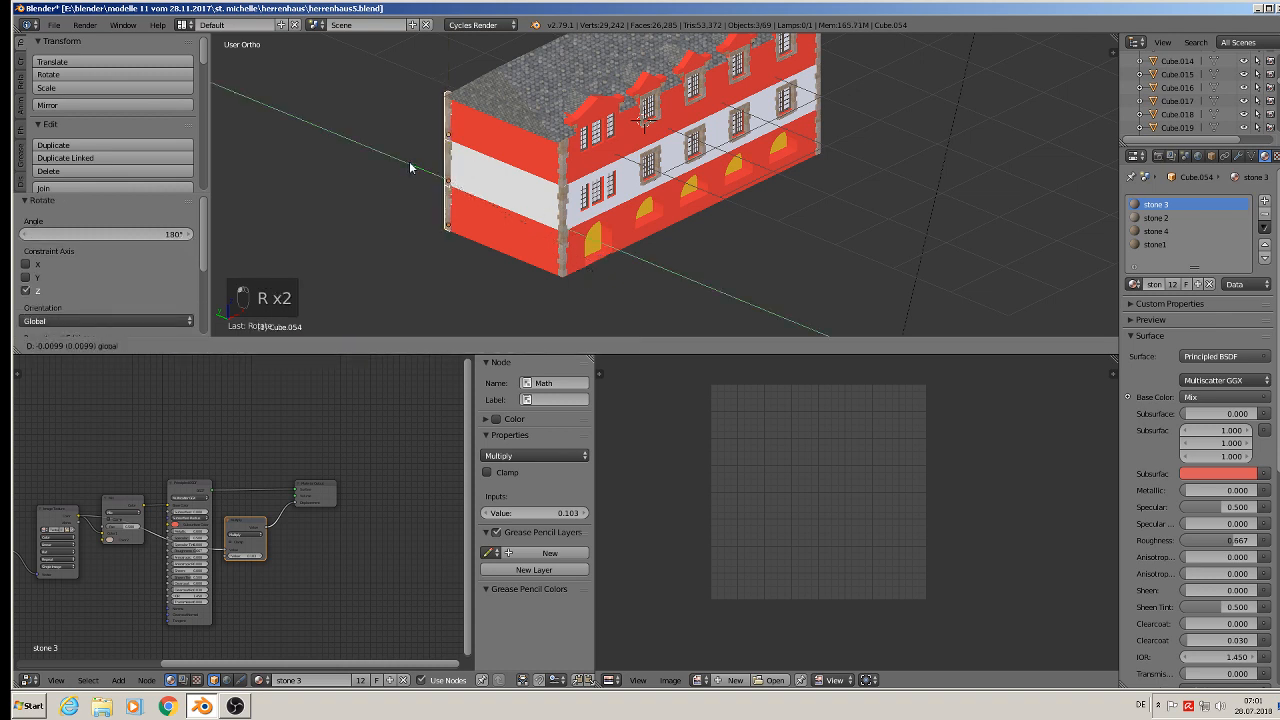
# - Move the new corner strips about 0.063 along Y to sit on the corner
pyautogui.moveTo(417, 164); pyautogui.dragTo(396, 193)
pyautogui.scroll(5, 422, 170)
pyautogui.moveTo(398, 195); pyautogui.dragTo(535, 205, button='middle')
pyautogui.moveTo(406, 214); pyautogui.dragTo(424, 209)
pyautogui.scroll(-5, 471, 214)
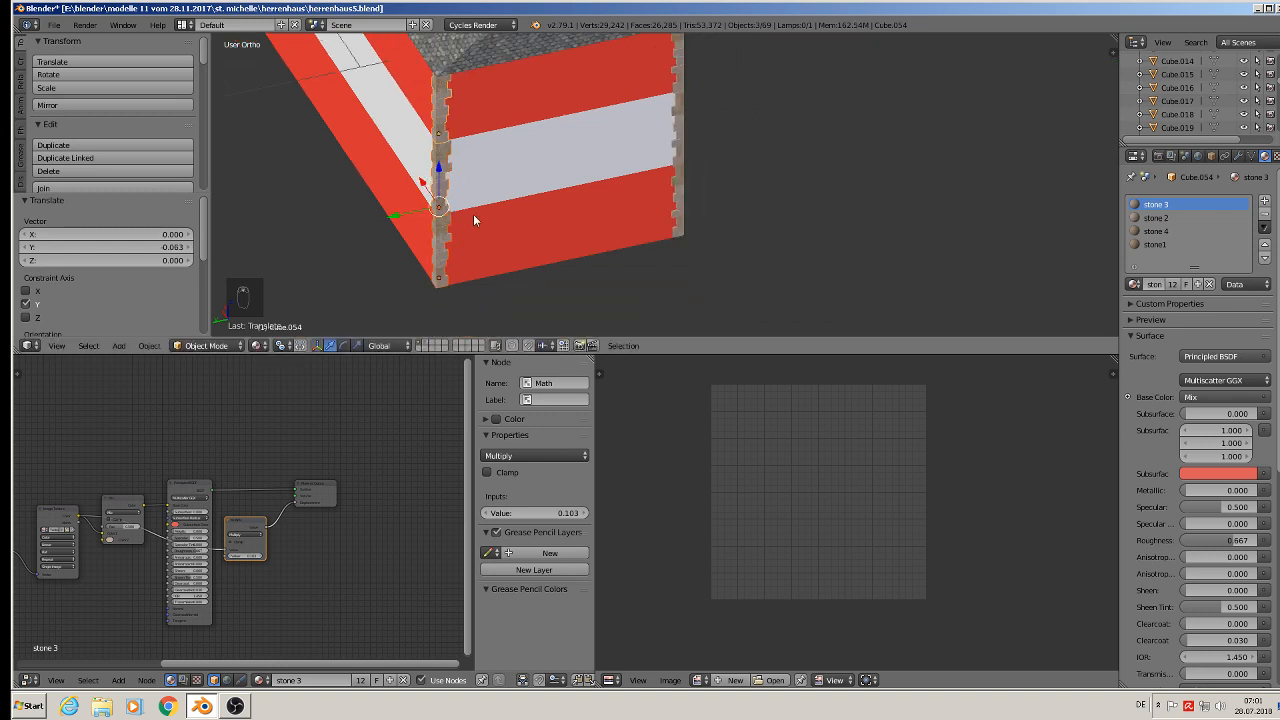
pyautogui.moveTo(787, 310); pyautogui.dragTo(822, 300, button='middle')
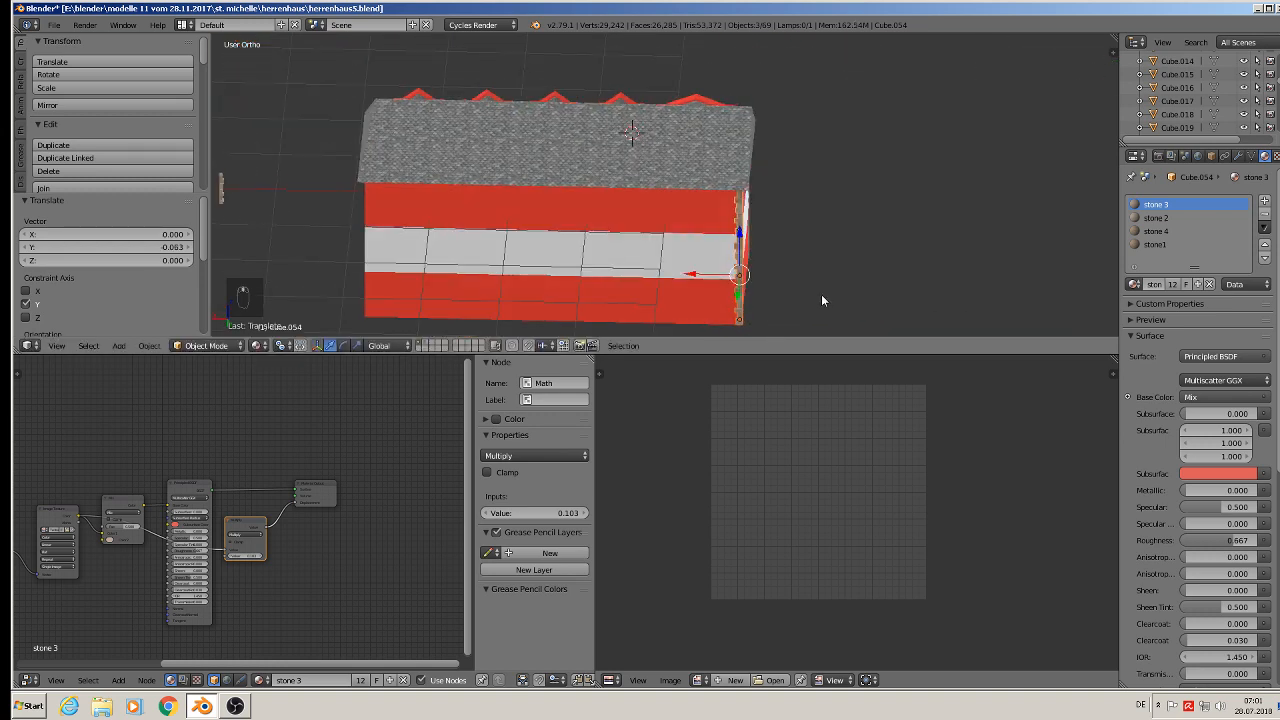
# - Duplicate the corner strips about 4.856 along X to the far corner and rotate the copies 90° about Z
pyautogui.hotkey('shift', 'd')
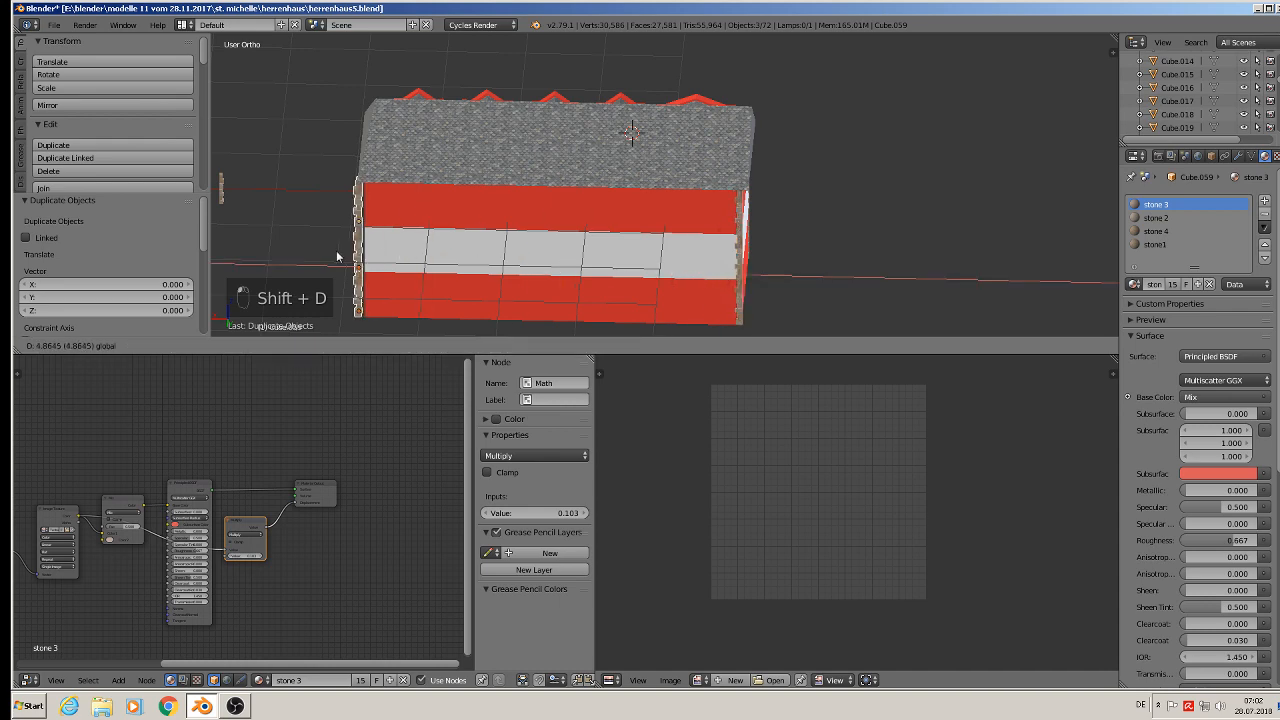
pyautogui.click(337, 257)
pyautogui.write('rz90')
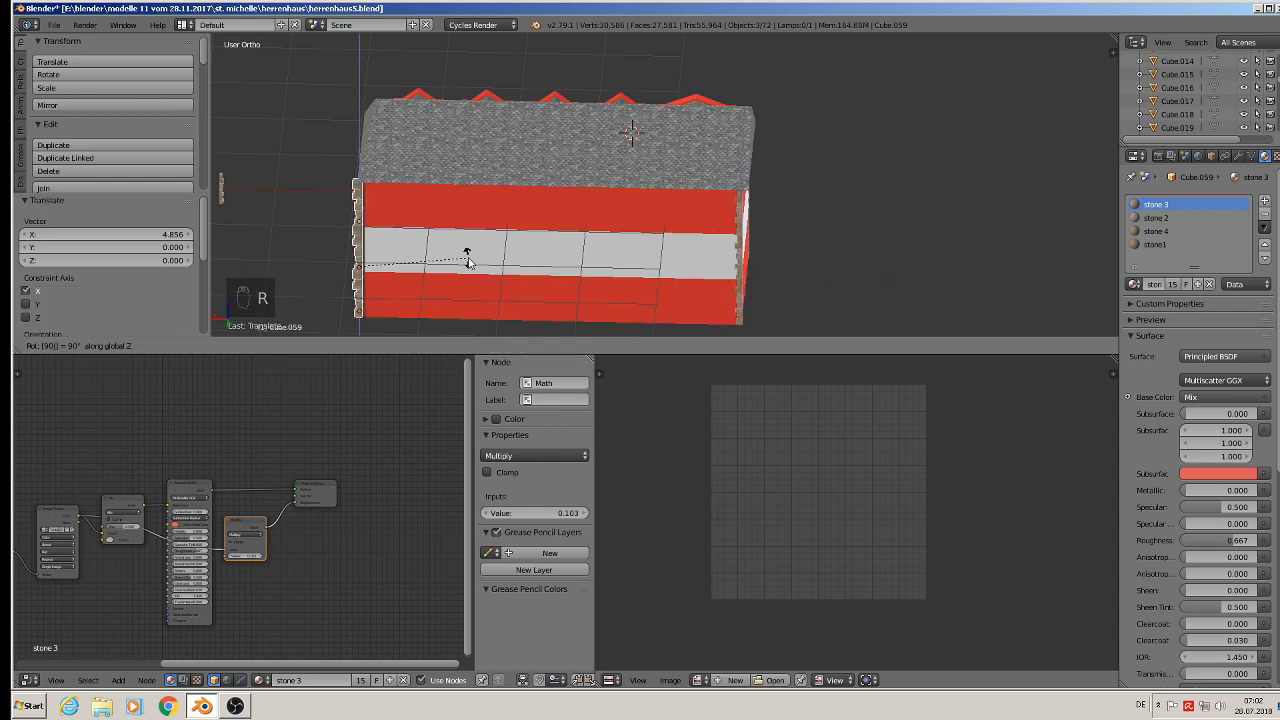
pyautogui.press('Return')
# - Rotate the far-corner strips 180° about Z to face outward
pyautogui.moveTo(246, 238); pyautogui.dragTo(369, 241, button='middle')
pyautogui.scroll(4, 369, 241)
pyautogui.write('r1')
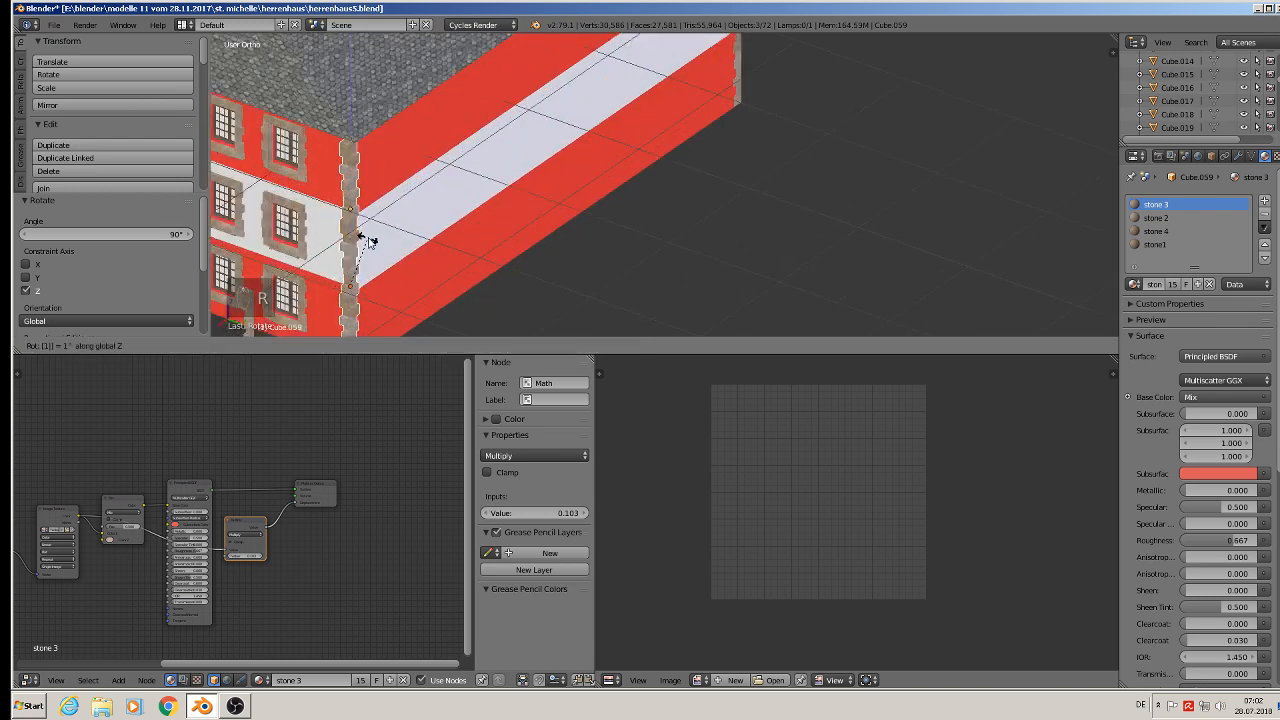
pyautogui.write('80')
pyautogui.press('Return')
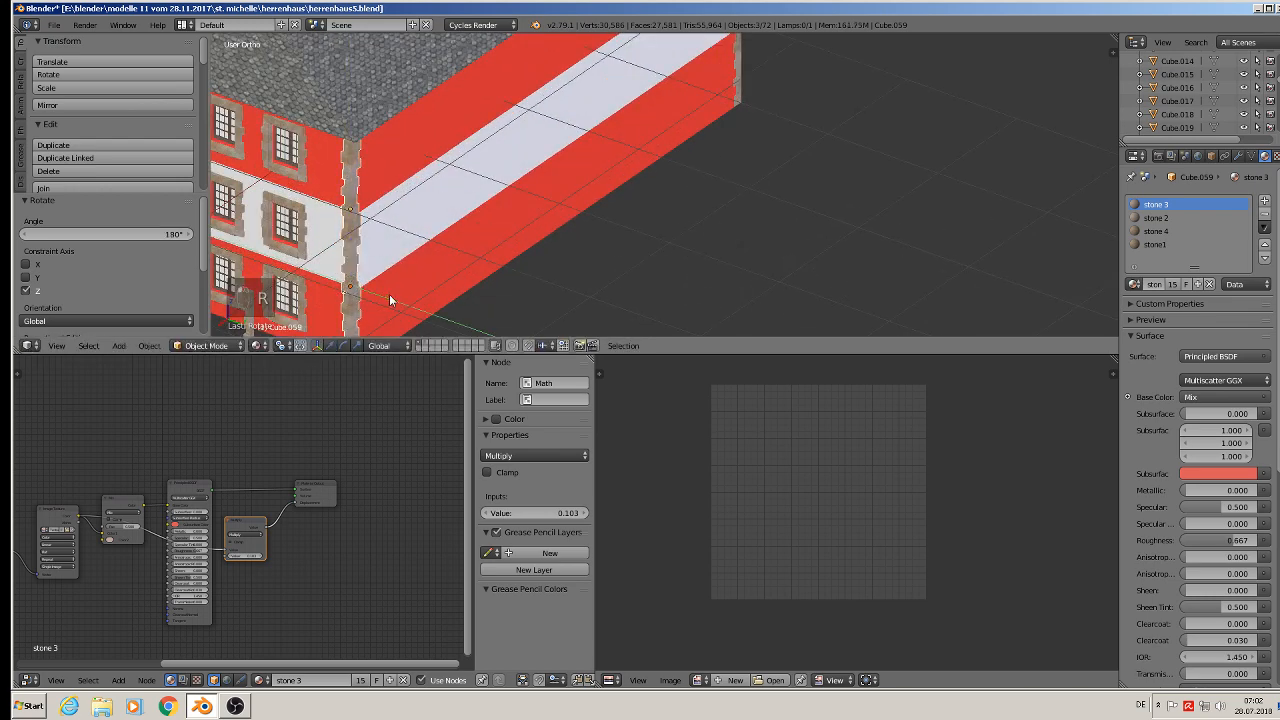
# - Adjust the far-corner strips about 0.017 along Y and about 0.085 along X to fit the corner
pyautogui.press('g')
pyautogui.click(392, 292)
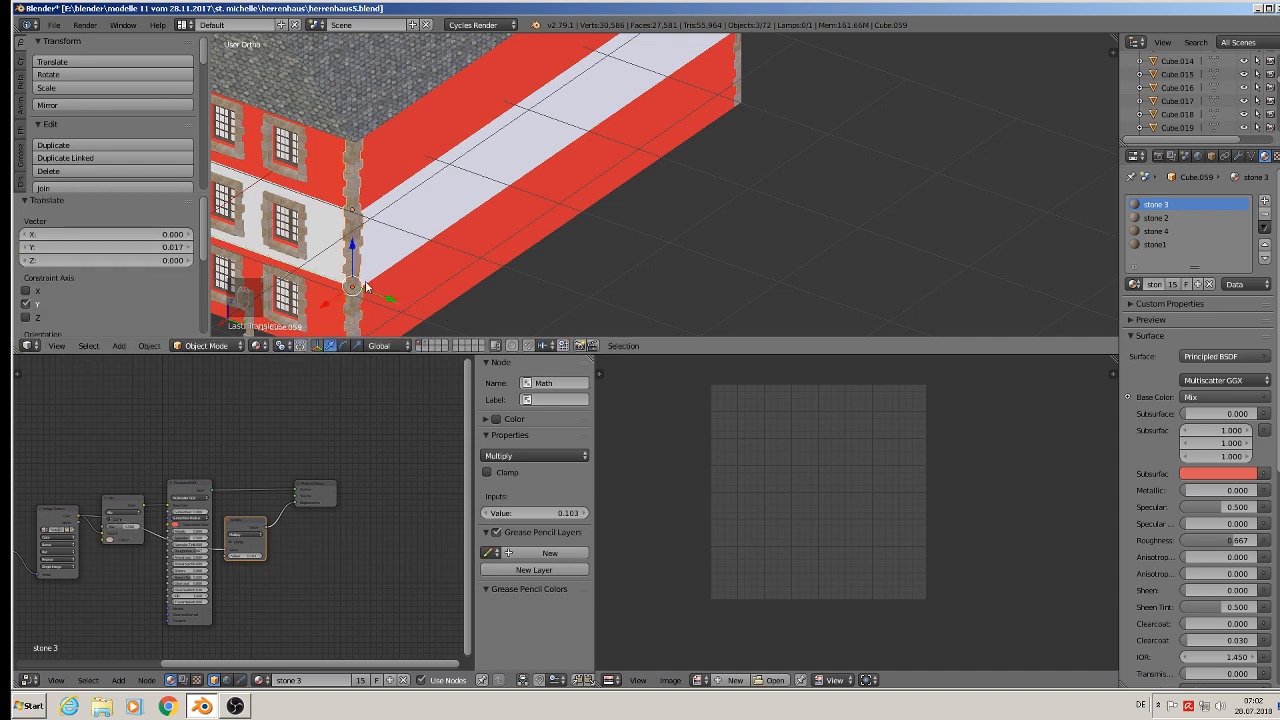
pyautogui.press('g')
pyautogui.press('y')
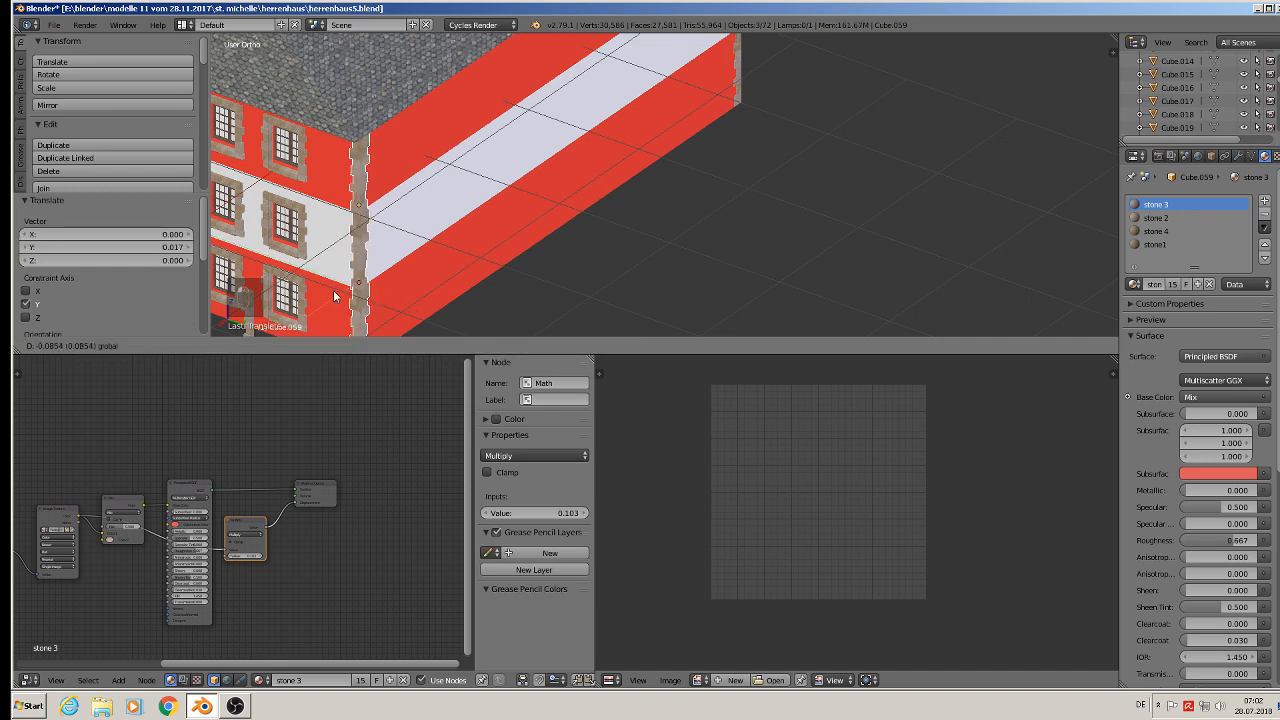
pyautogui.click(334, 286)
# - Save the blend file
pyautogui.scroll(-5, 467, 239)
pyautogui.keyDown('shift'); pyautogui.moveTo(467, 239); pyautogui.dragTo(737, 164, button='middle'); pyautogui.keyUp('shift')
pyautogui.moveTo(560, 188); pyautogui.dragTo(637, 196, button='middle')
pyautogui.click(54, 24)
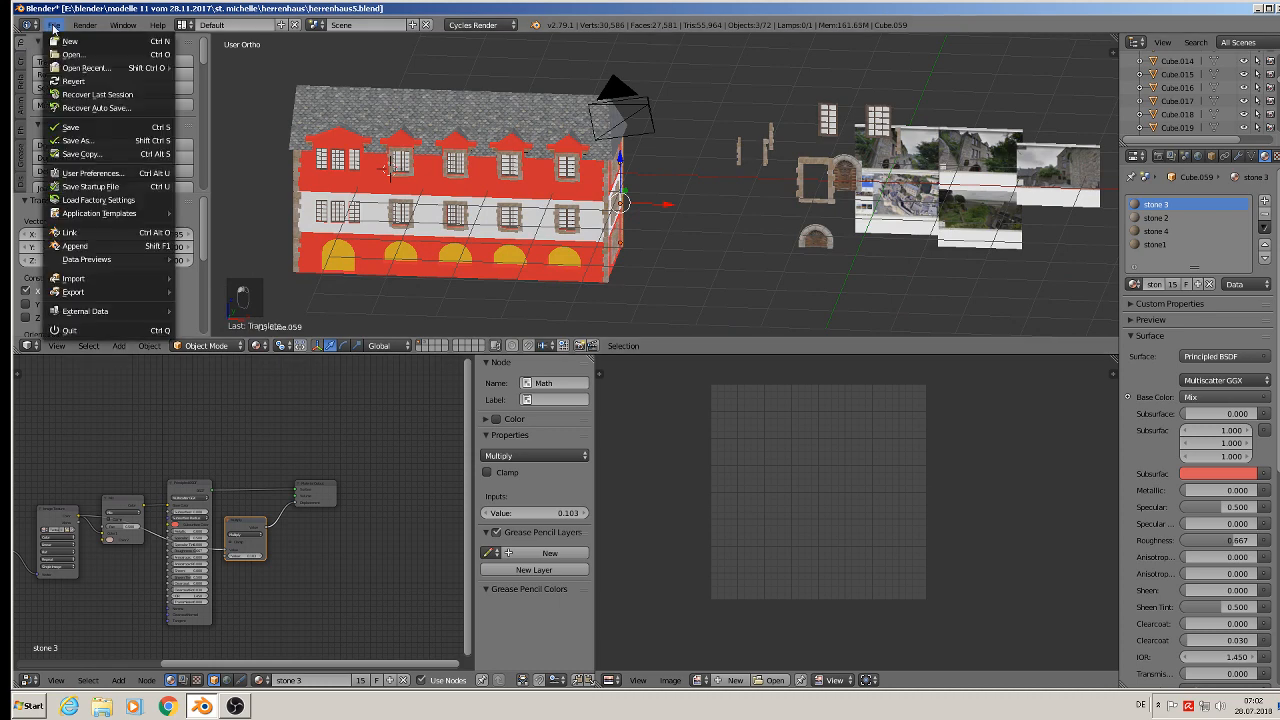
pyautogui.click(86, 127)
# - Select a dormer window frame, duplicate it about 1.176 along X onto the unframed attic window, and nudge it 0.003 along Z
pyautogui.keyDown('shift'); pyautogui.moveTo(597, 228); pyautogui.dragTo(830, 242, button='middle'); pyautogui.keyUp('shift')
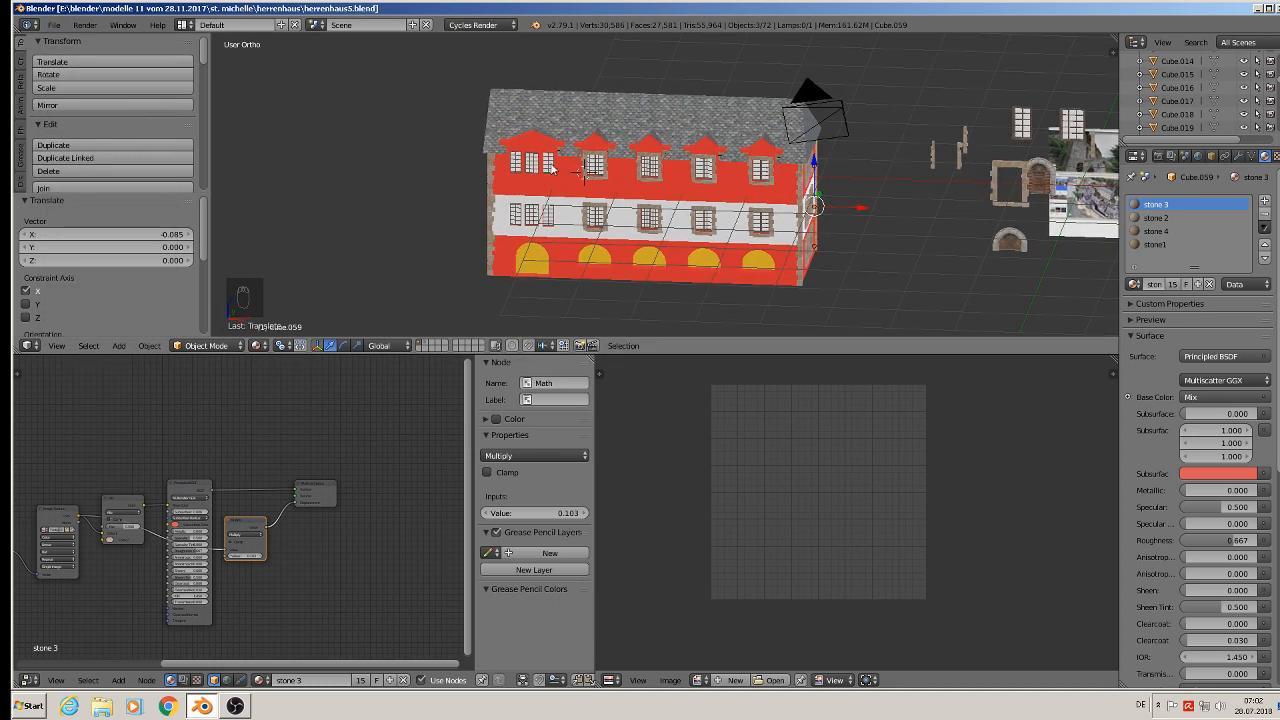
pyautogui.scroll(5, 578, 176)
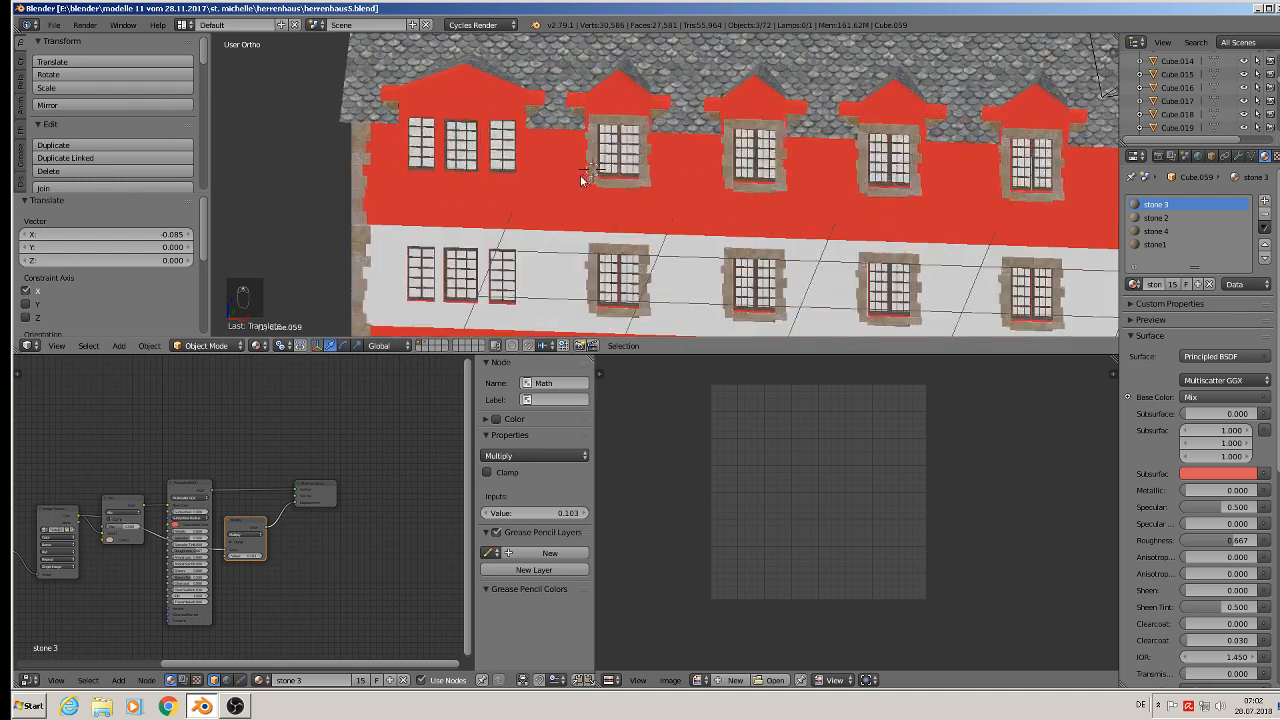
pyautogui.rightClick(626, 125)
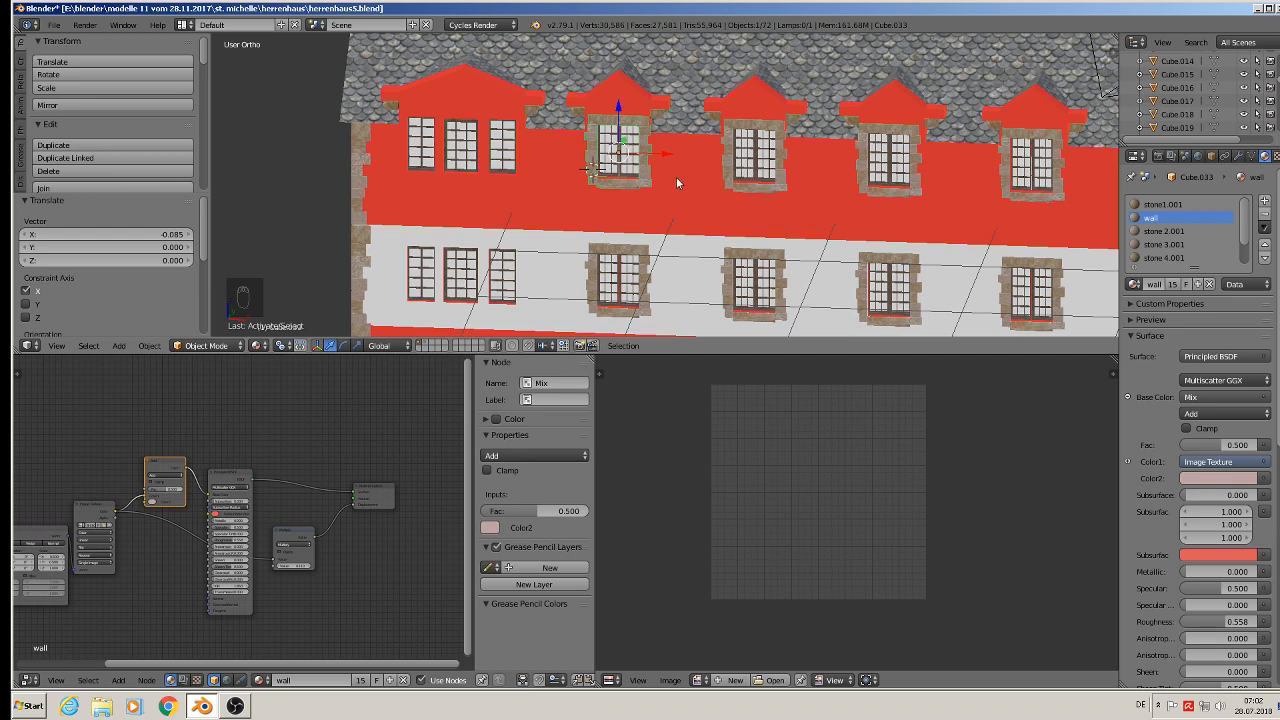
pyautogui.hotkey('shift', 'd')
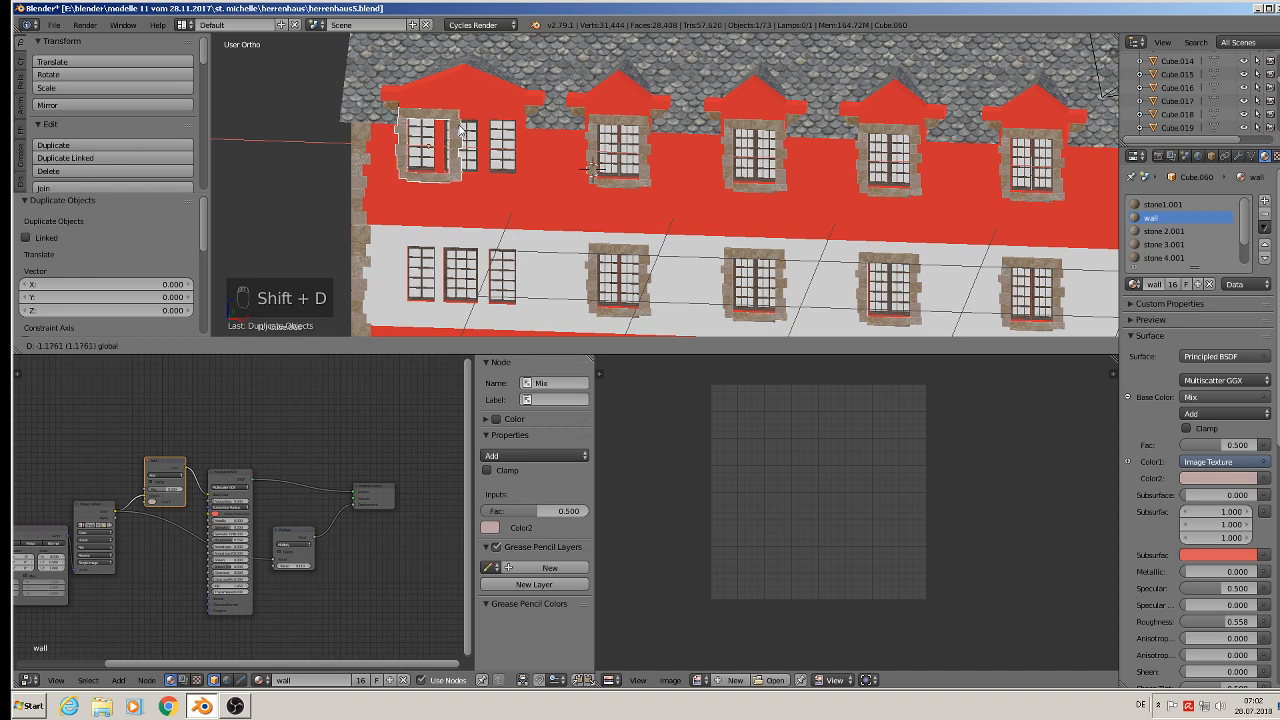
pyautogui.click(460, 130)
pyautogui.scroll(5, 445, 130)
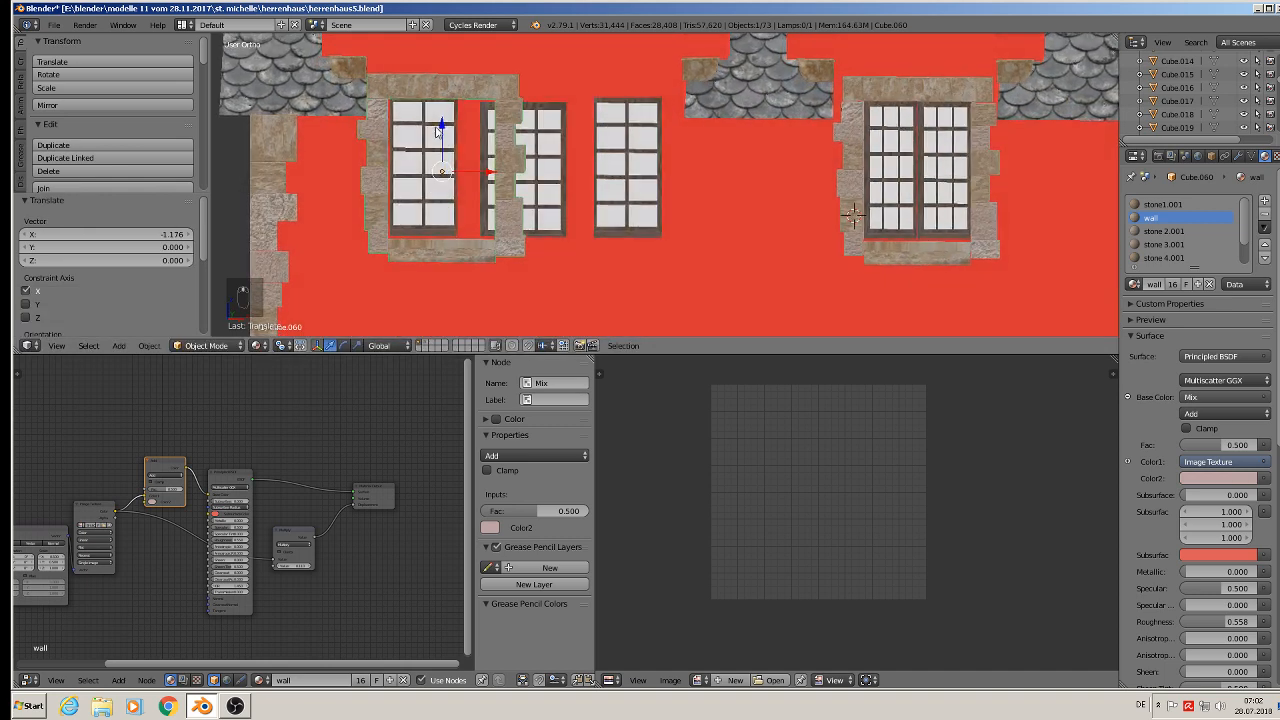
pyautogui.moveTo(442, 130); pyautogui.dragTo(442, 128)
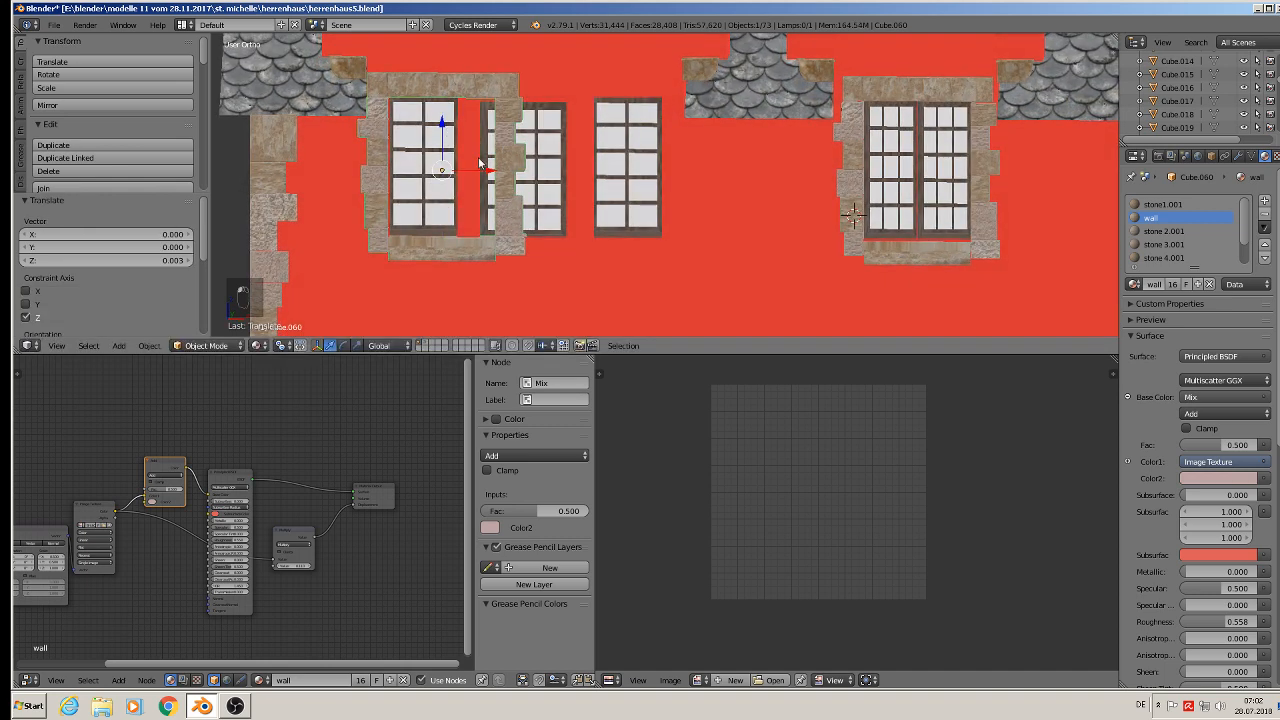
# - In edit mode, box-select the copied frame's right side and move it about 0.403 along X to span the triple window
pyautogui.moveTo(488, 172); pyautogui.dragTo(489, 172)
pyautogui.press('Tab')
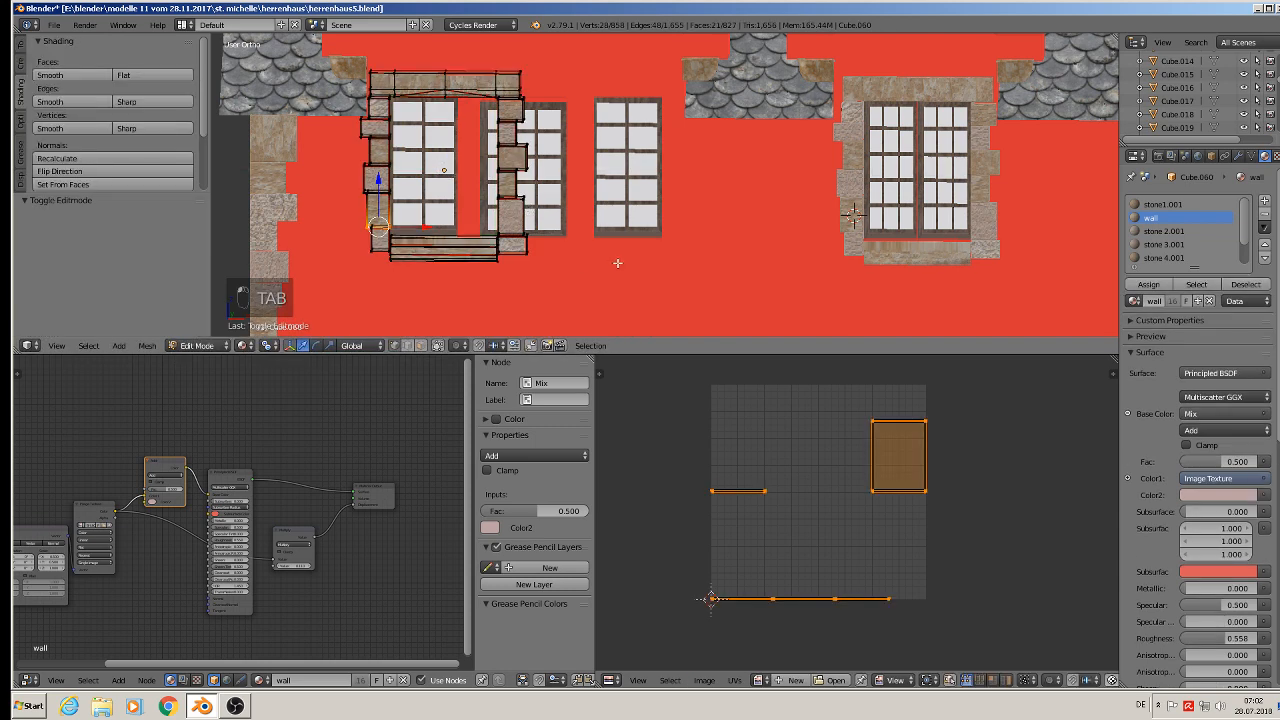
pyautogui.press('a')
pyautogui.press('a')
pyautogui.press('b')
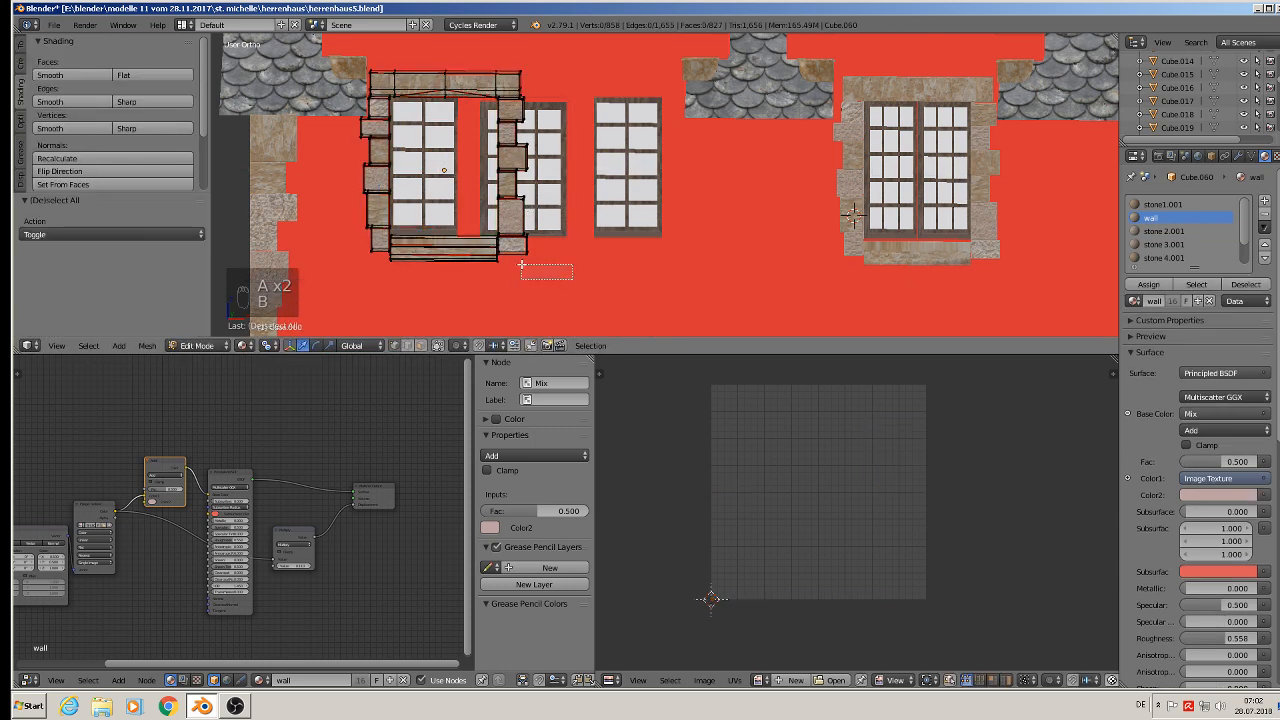
pyautogui.moveTo(570, 280); pyautogui.dragTo(418, 40)
pyautogui.moveTo(540, 168); pyautogui.dragTo(705, 183)
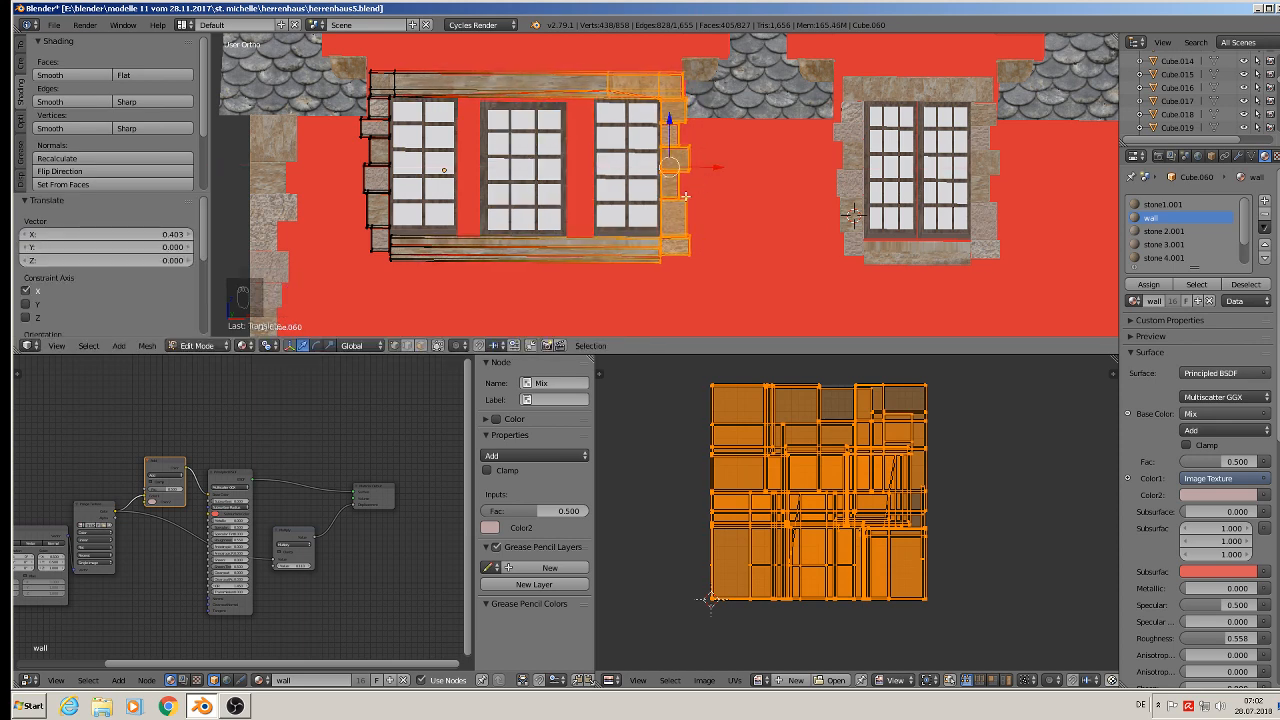
pyautogui.press('Tab')
# - Duplicate the widened frame about 0.827 down along Z onto the triple window of the floor below
pyautogui.moveTo(670, 201); pyautogui.dragTo(537, 213, button='middle')
pyautogui.scroll(-2, 561, 167)
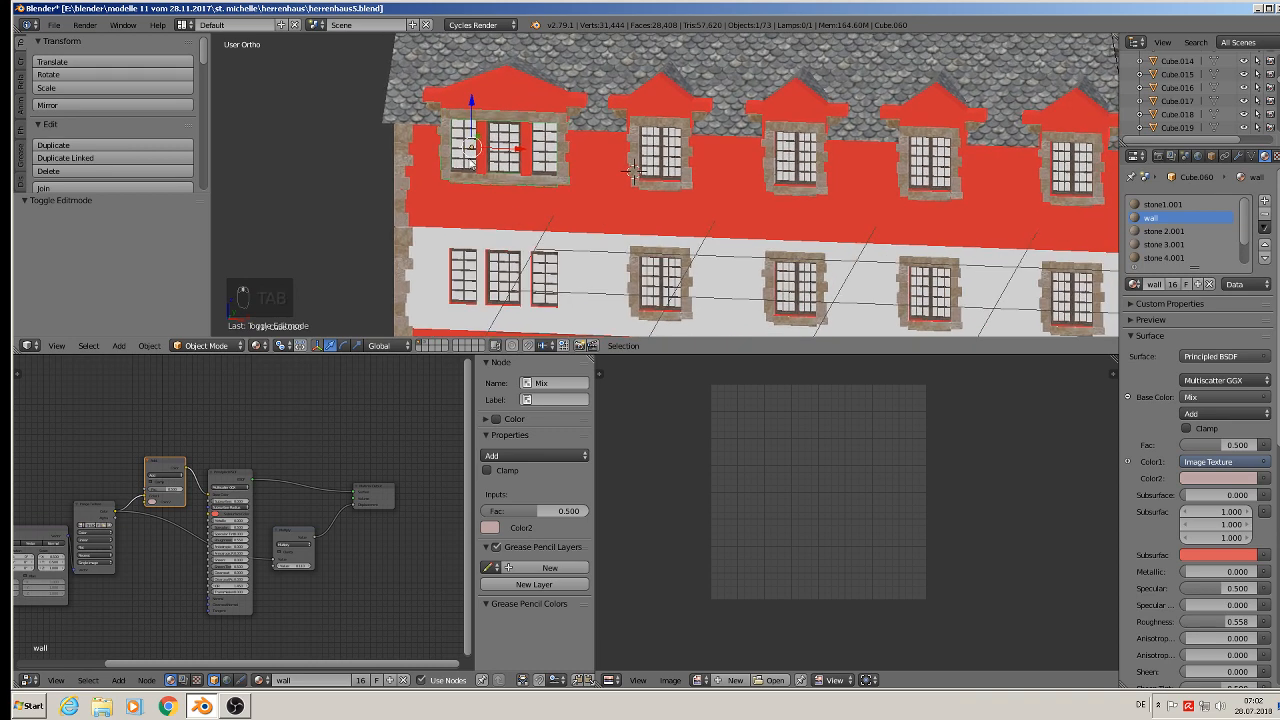
pyautogui.hotkey('shift', 'd')
pyautogui.press('z')
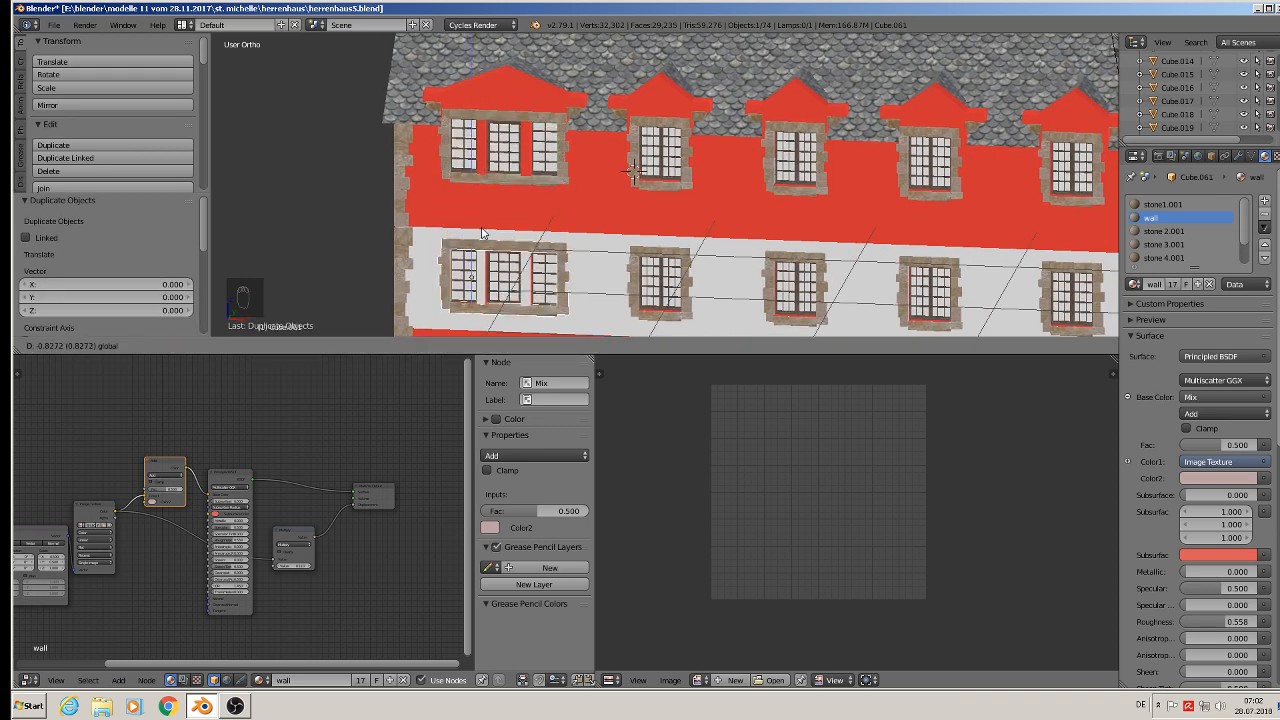
pyautogui.click(481, 233)
pyautogui.scroll(-3, 481, 233)
pyautogui.keyDown('shift'); pyautogui.moveTo(481, 233); pyautogui.dragTo(340, 140, button='middle'); pyautogui.keyUp('shift')
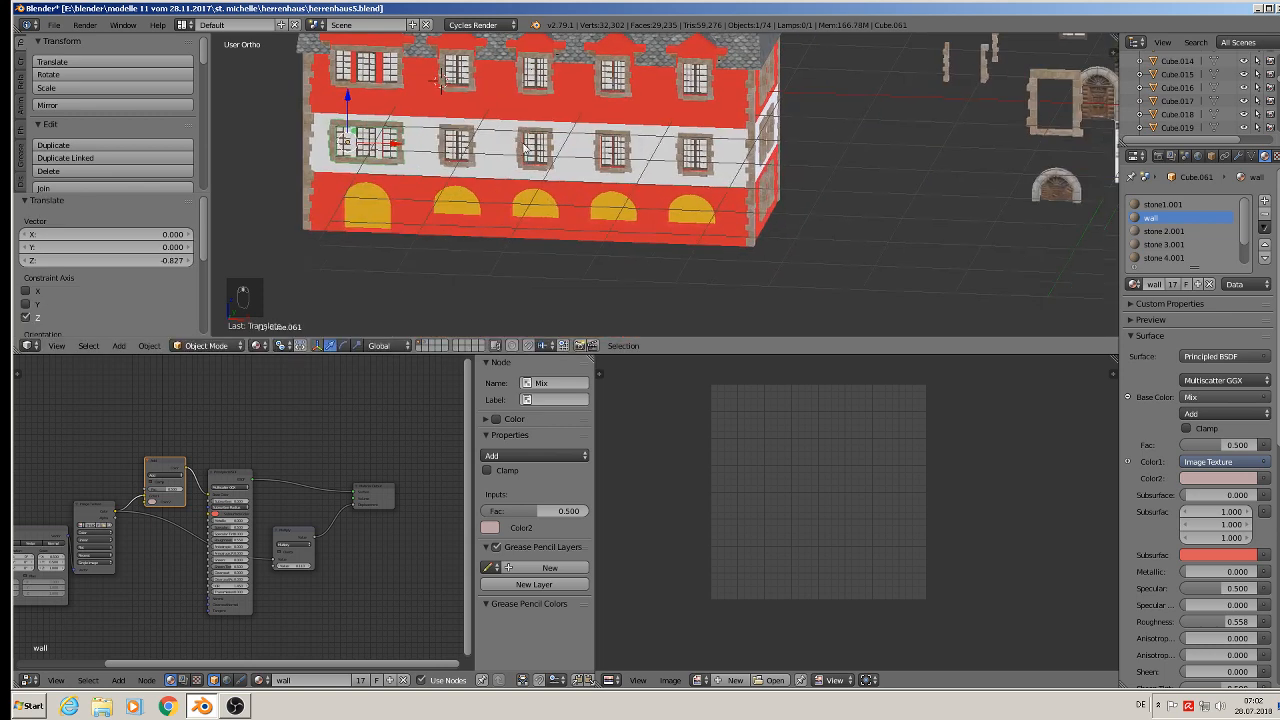
pyautogui.press('a')
pyautogui.click(54, 25)
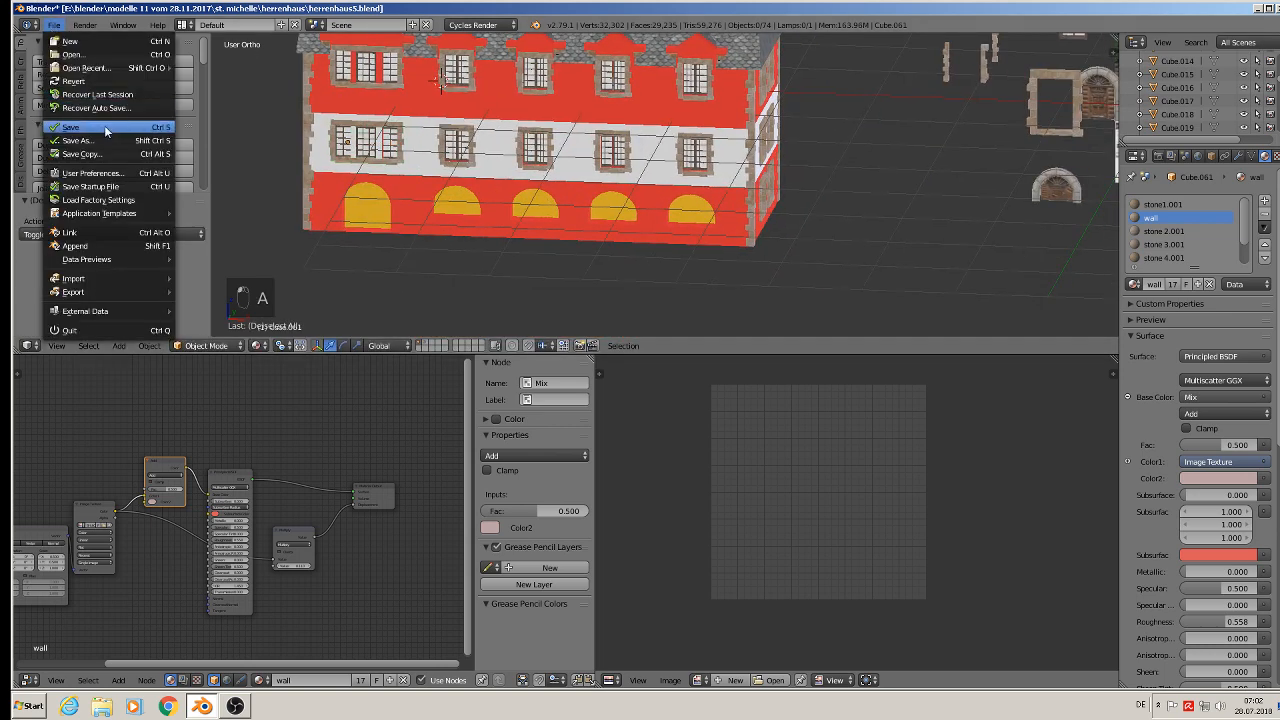
pyautogui.keyDown('shift'); pyautogui.moveTo(938, 255); pyautogui.dragTo(838, 283, button='middle'); pyautogui.keyUp('shift')
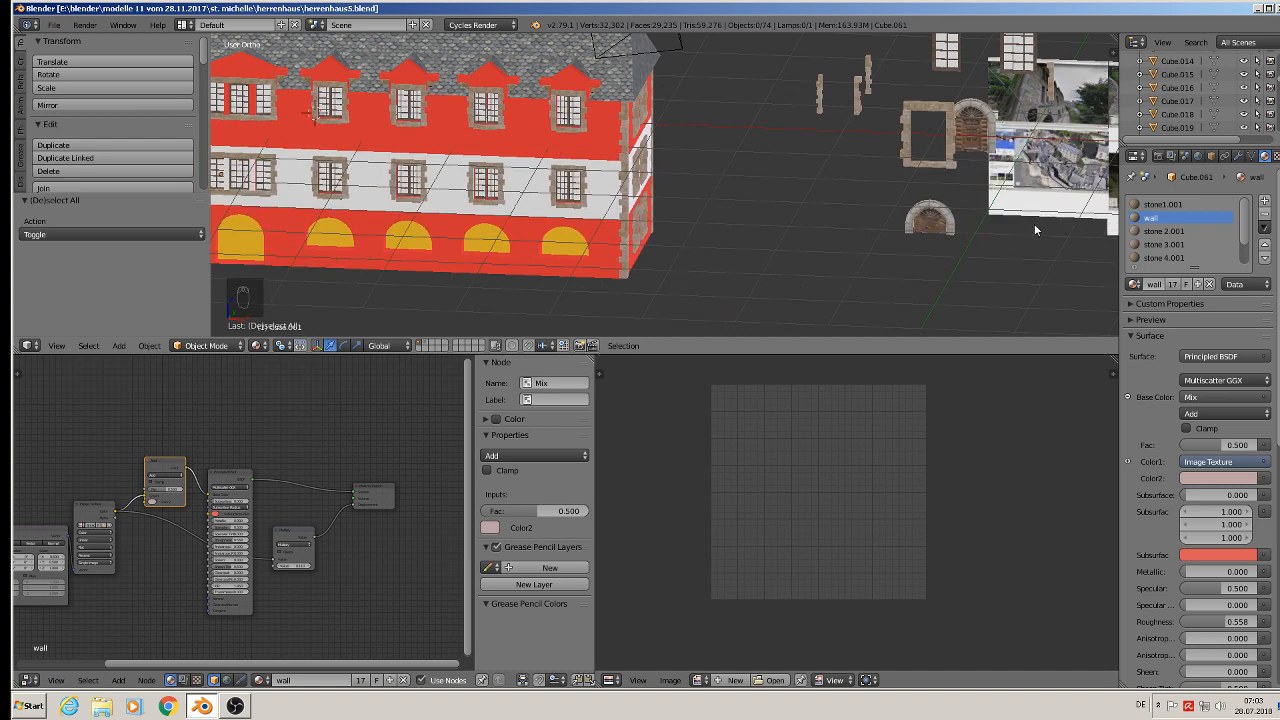
pyautogui.scroll(5, 960, 225)
pyautogui.scroll(-2, 936, 213)
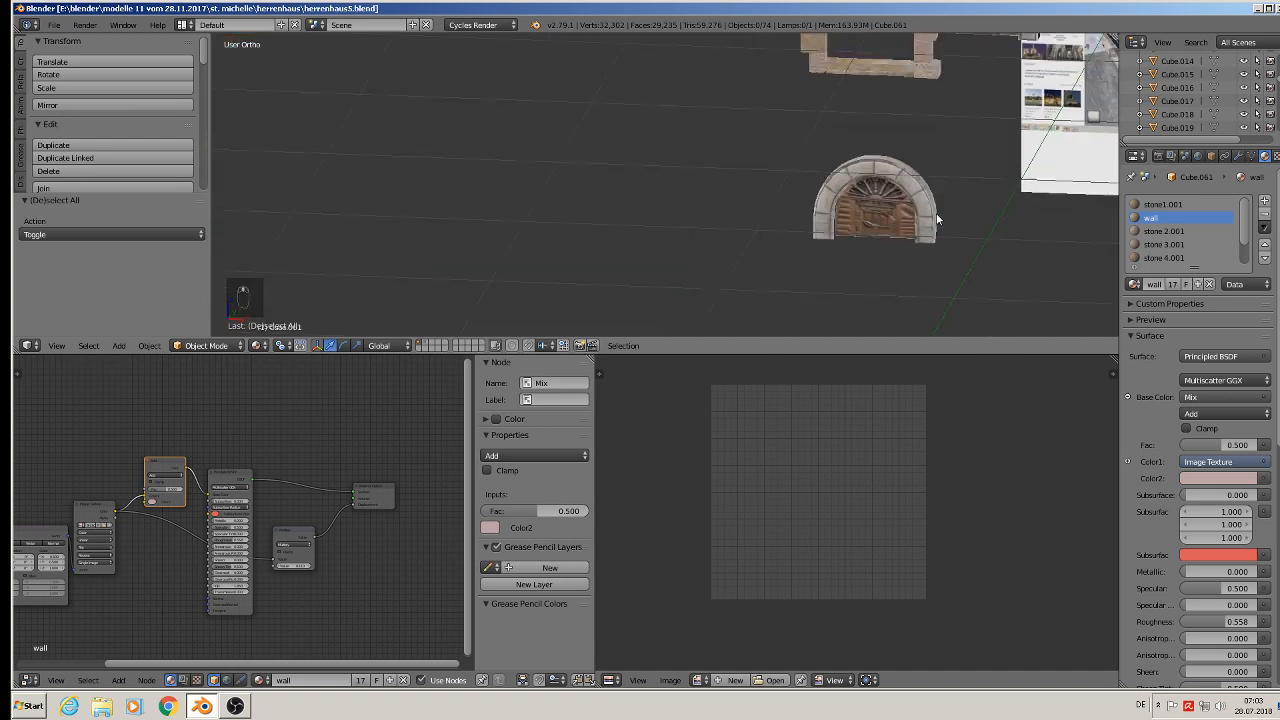
# - Select the round arched door with stone surround and duplicate it about 0.635 along X
pyautogui.rightClick(911, 194)
pyautogui.keyDown('shift'); pyautogui.moveTo(868, 207); pyautogui.dragTo(723, 222, button='middle'); pyautogui.keyUp('shift')
pyautogui.scroll(3, 725, 228)
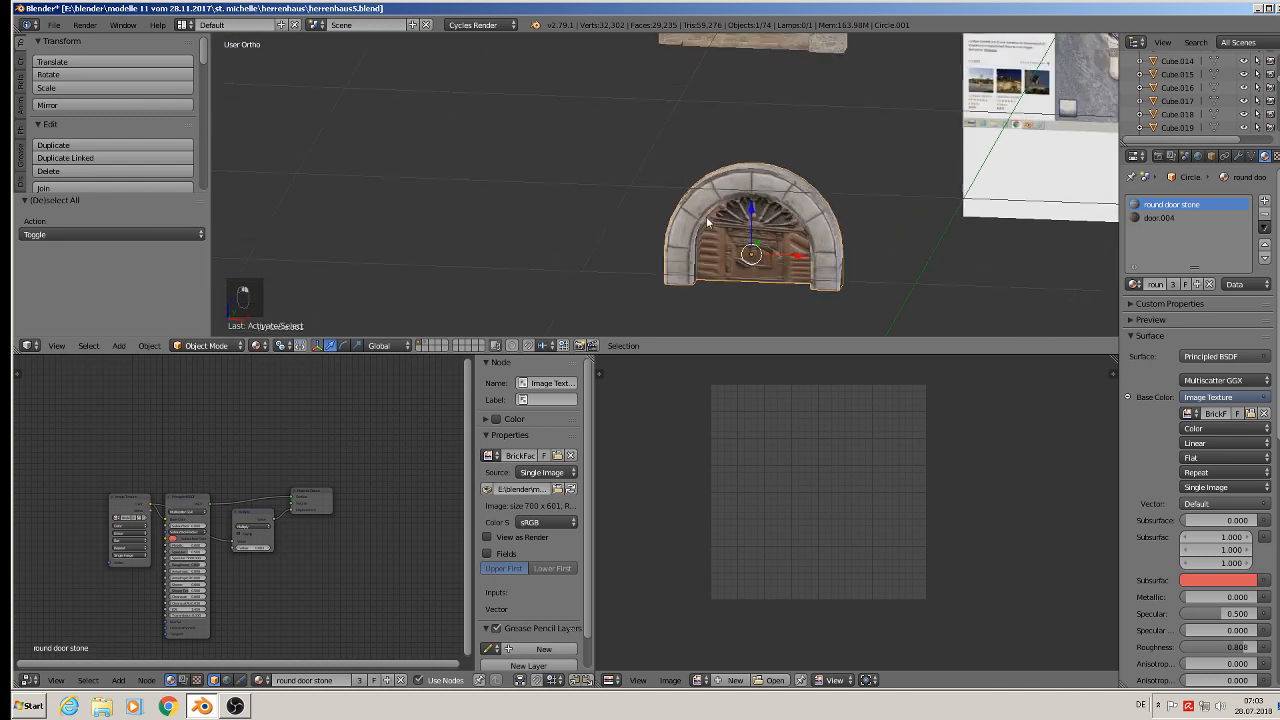
pyautogui.scroll(-5, 789, 248)
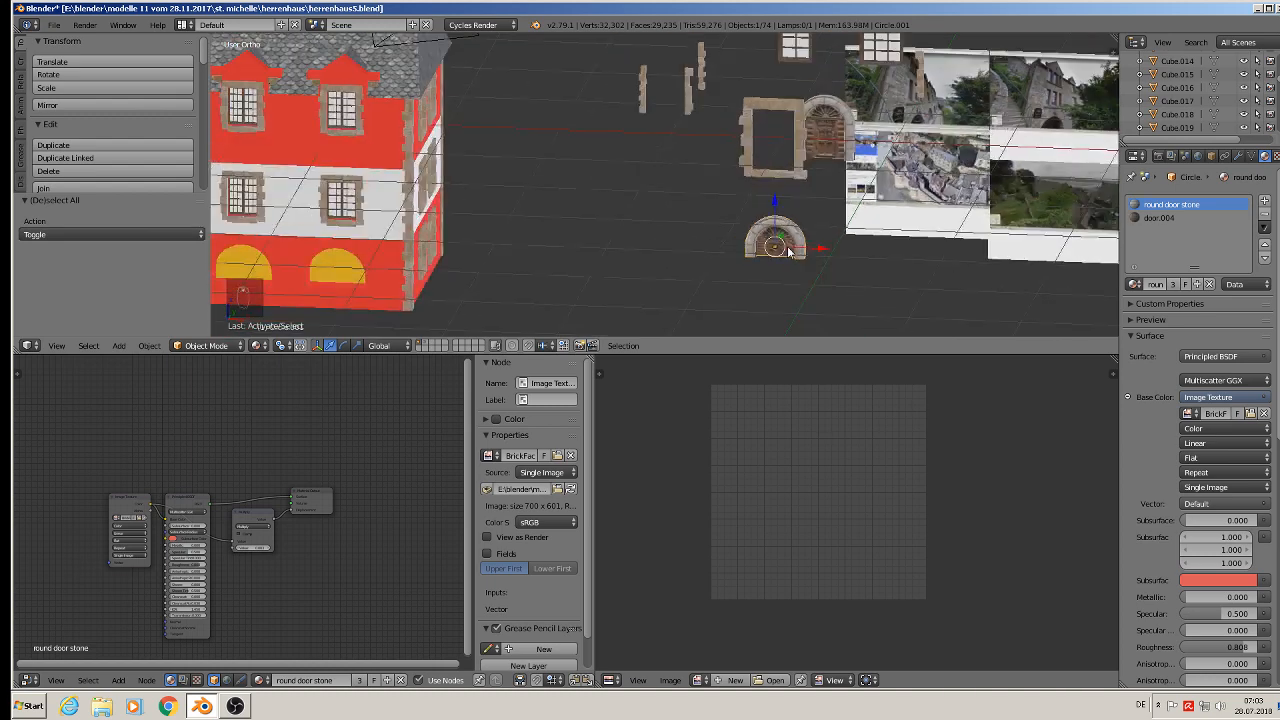
pyautogui.keyDown('shift'); pyautogui.moveTo(806, 266); pyautogui.dragTo(897, 283, button='middle'); pyautogui.keyUp('shift')
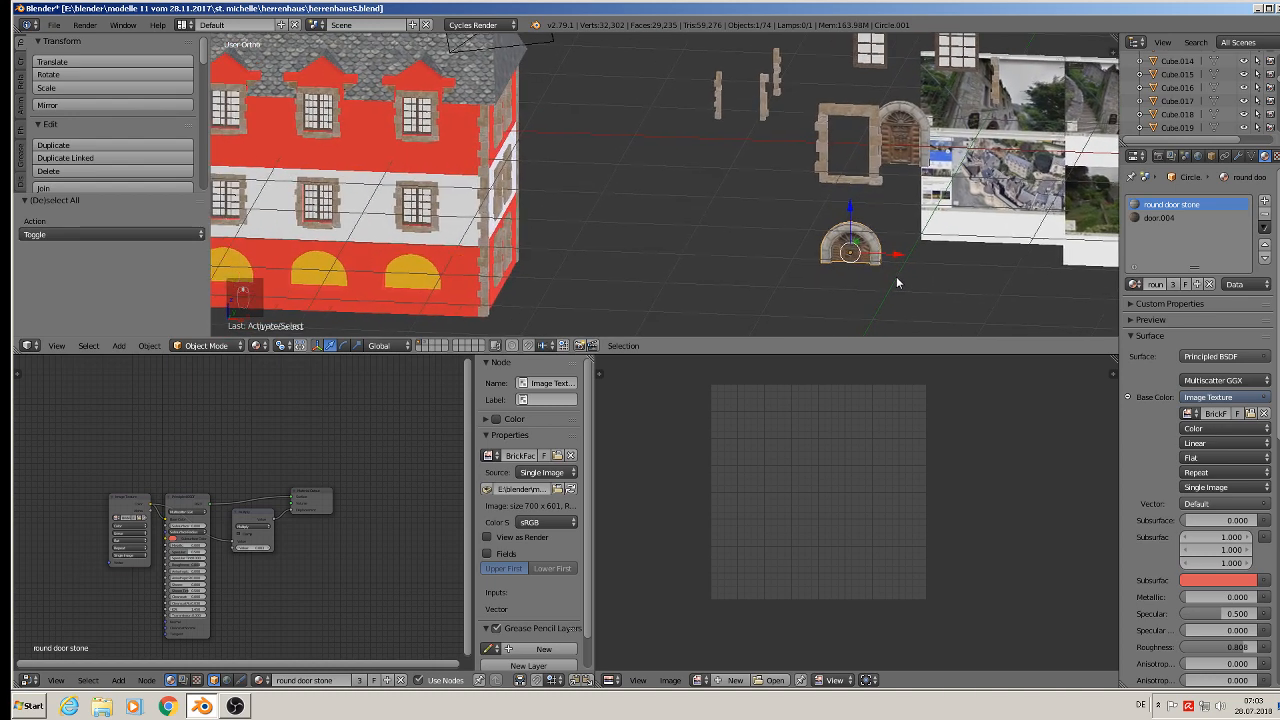
pyautogui.hotkey('shift', 'd')
pyautogui.press('x')
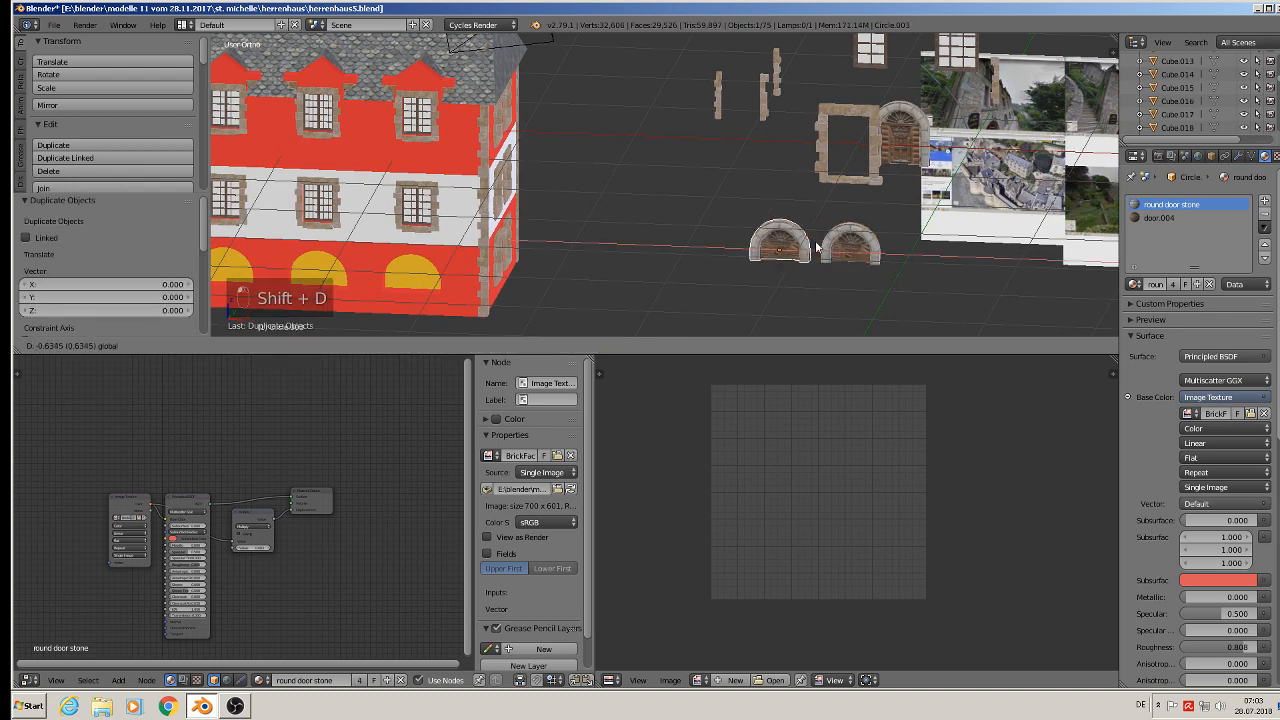
pyautogui.click(750, 262)
# - In edit mode, select the copied arch's wooden door and delete its vertices, leaving only the stone surround
pyautogui.scroll(6, 743, 244)
pyautogui.press('Tab')
pyautogui.scroll(3, 743, 244)
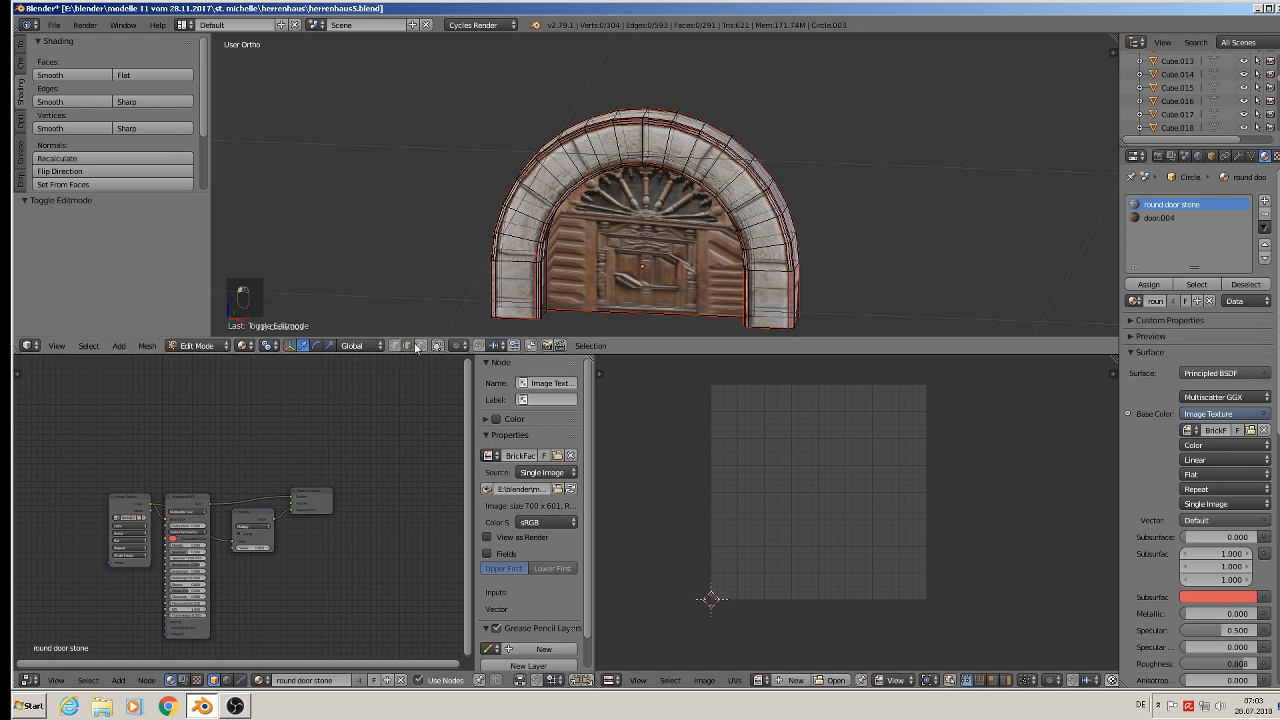
pyautogui.rightClick(660, 325)
pyautogui.press('c')
pyautogui.rightClick(666, 322)
pyautogui.press('x')
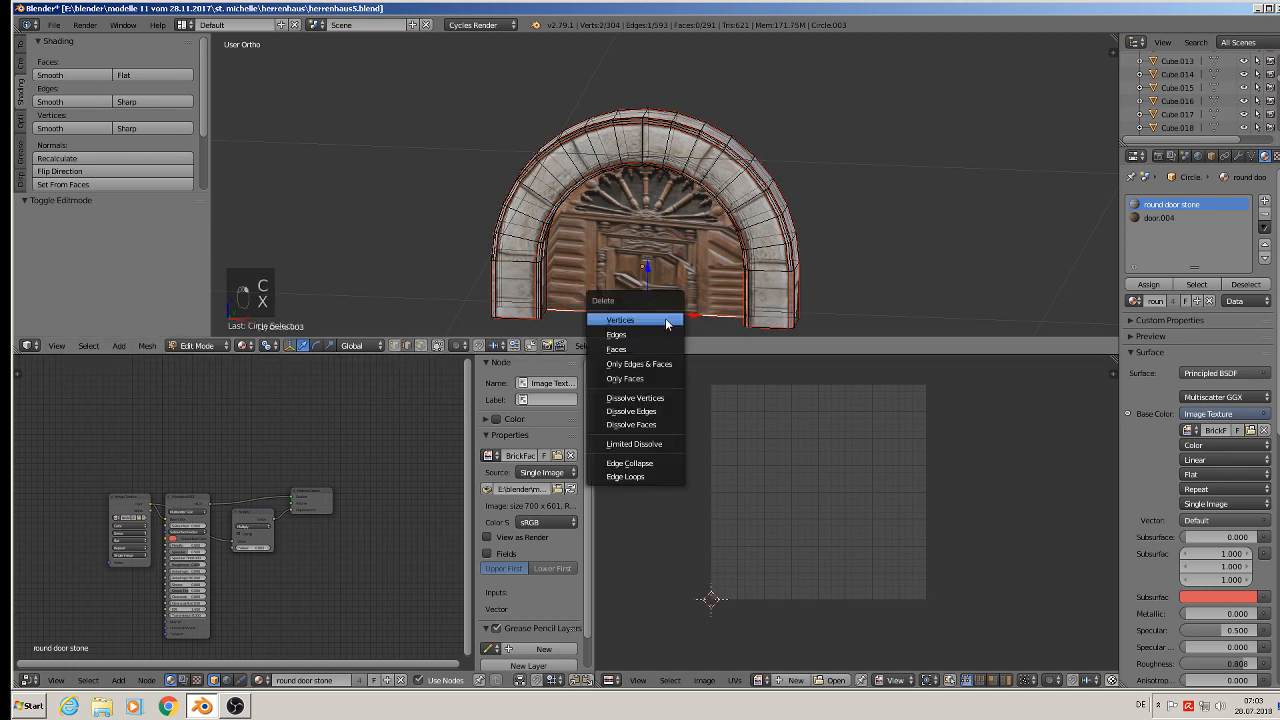
pyautogui.click(660, 335)
pyautogui.scroll(-5, 663, 328)
pyautogui.press('Tab')
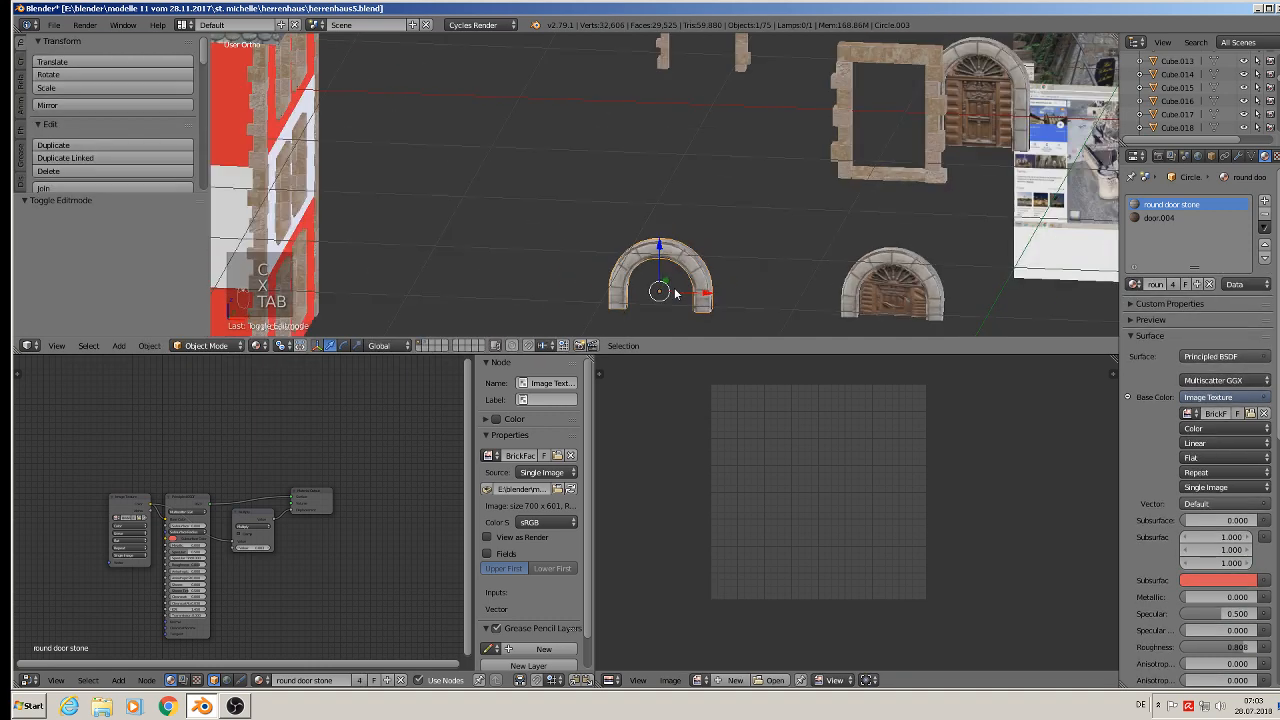
# - Move the stone arch about 1.649 along -Y onto the ground-floor facade and 0.231 along X over the rightmost arched opening
pyautogui.moveTo(708, 294); pyautogui.dragTo(344, 288)
pyautogui.keyDown('shift'); pyautogui.moveTo(344, 288); pyautogui.dragTo(517, 221, button='middle'); pyautogui.keyUp('shift')
pyautogui.moveTo(565, 160); pyautogui.dragTo(408, 245)
pyautogui.moveTo(408, 245); pyautogui.dragTo(503, 246, button='middle')
pyautogui.press('KP_1')
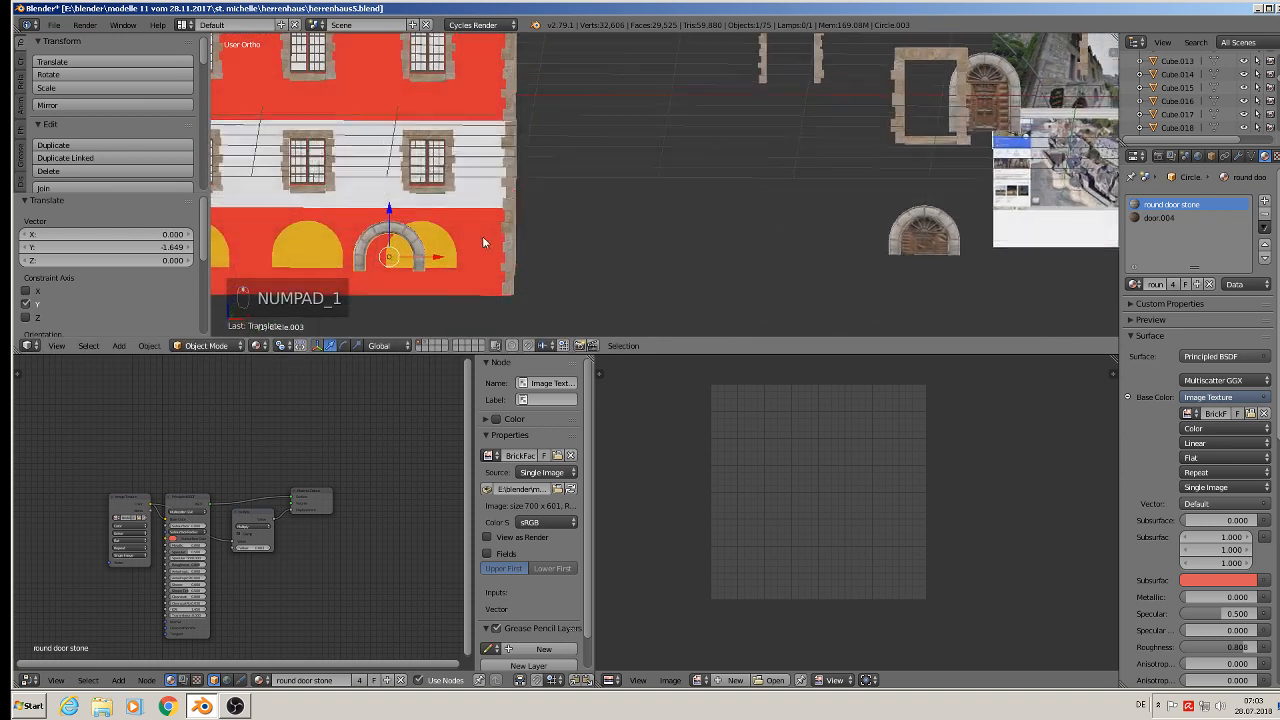
pyautogui.moveTo(440, 257); pyautogui.dragTo(464, 257)
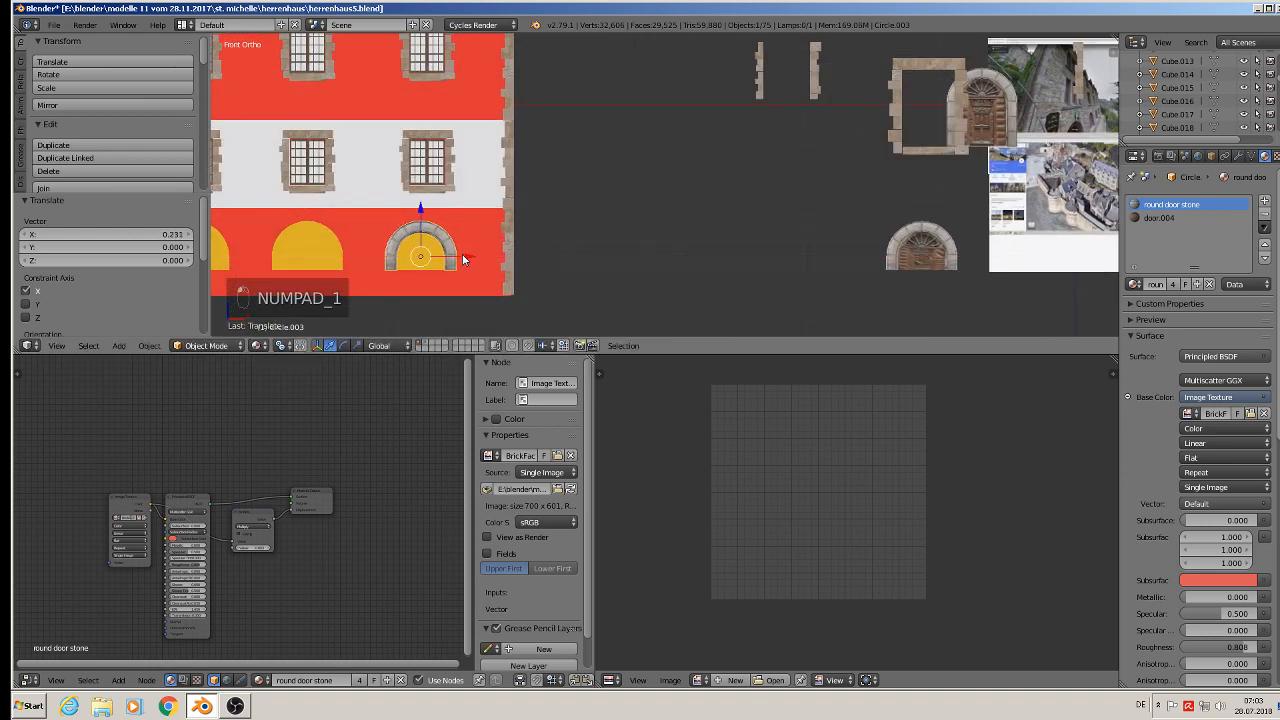
# - Scale the stone arch uniformly by about 1.301 and nudge it 0.010 along X
pyautogui.scroll(2, 464, 256)
pyautogui.keyDown('shift'); pyautogui.moveTo(492, 241); pyautogui.dragTo(675, 136, button='middle'); pyautogui.keyUp('shift')
pyautogui.scroll(1, 675, 136)
pyautogui.scroll(1, 675, 136)
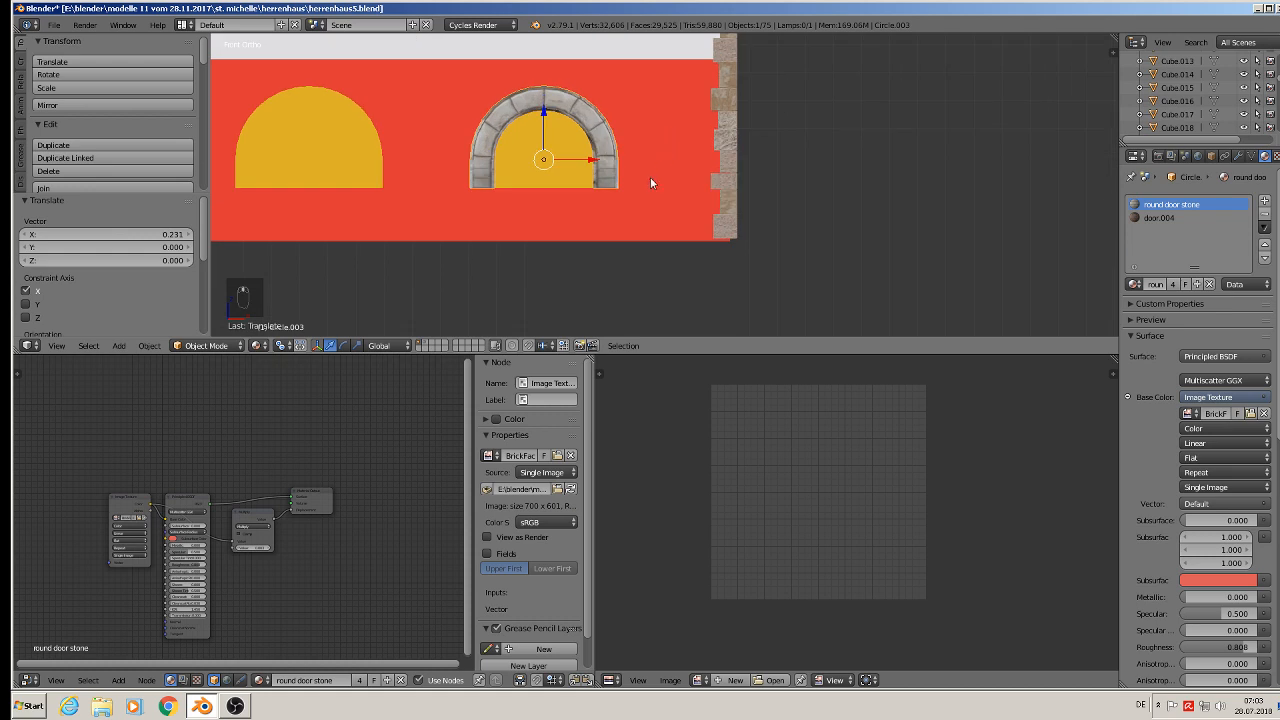
pyautogui.press('s')
pyautogui.click(683, 189)
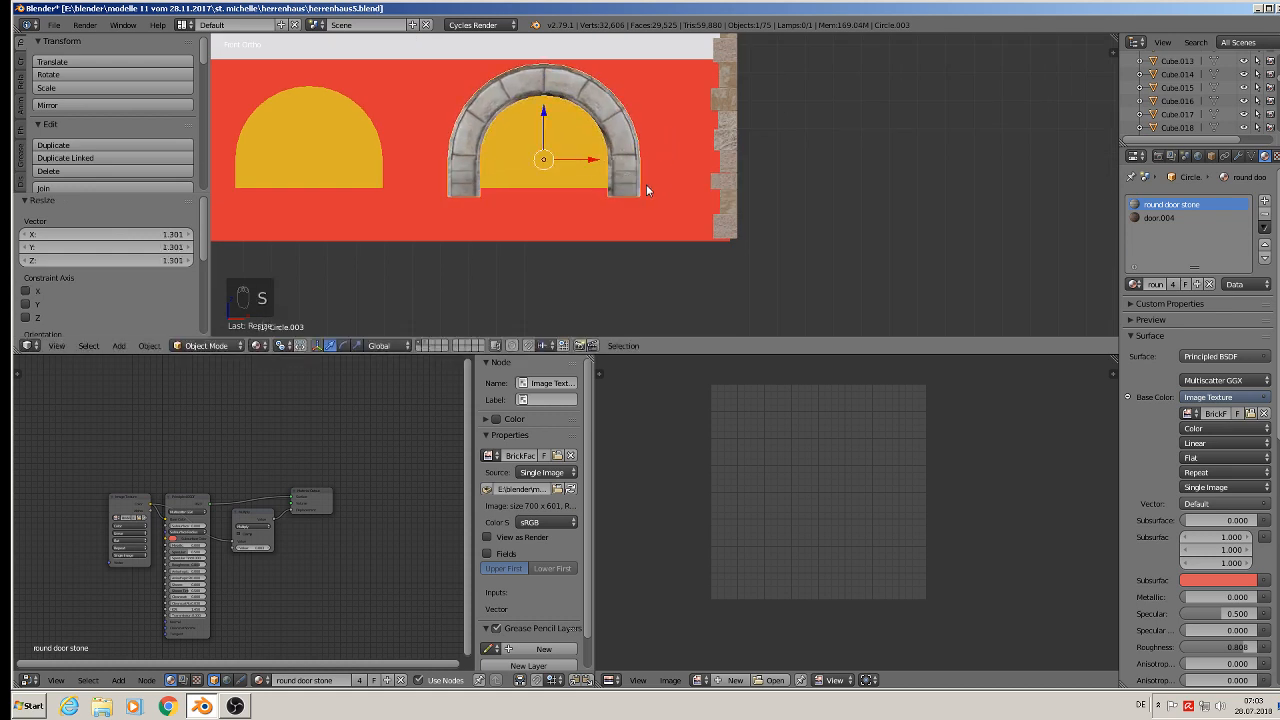
pyautogui.scroll(-3, 692, 249)
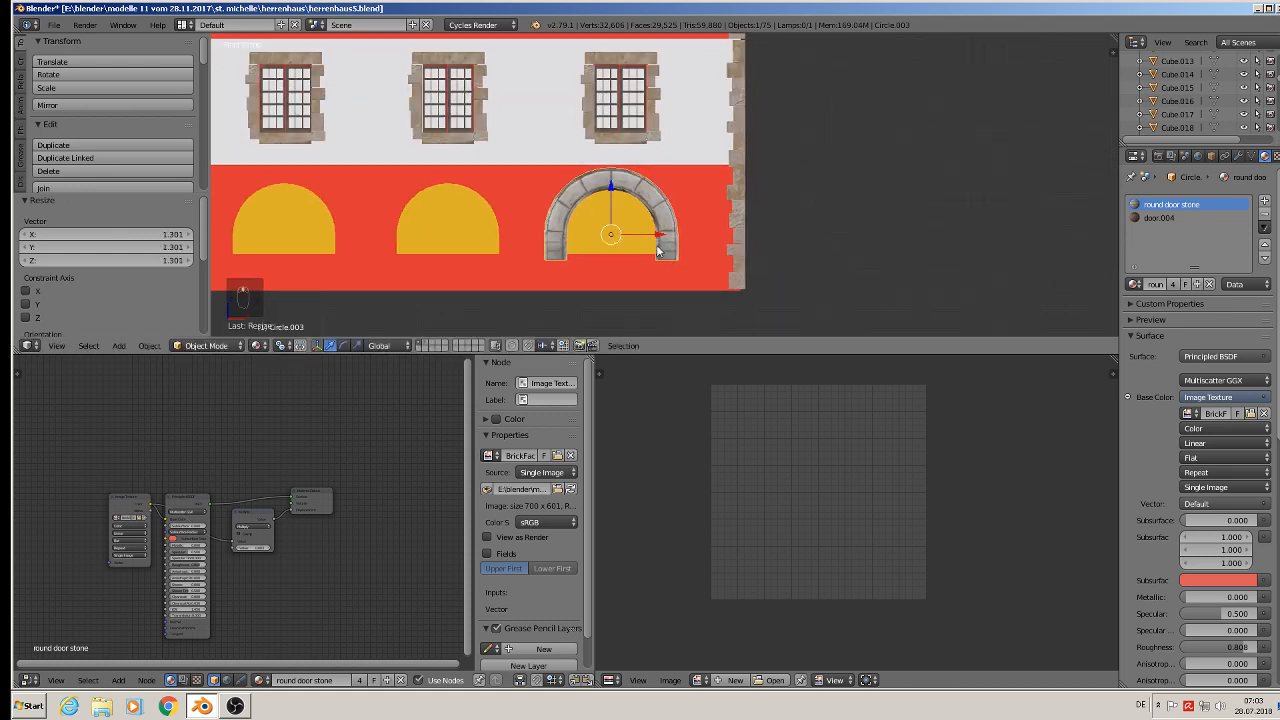
pyautogui.moveTo(659, 236); pyautogui.dragTo(660, 248)
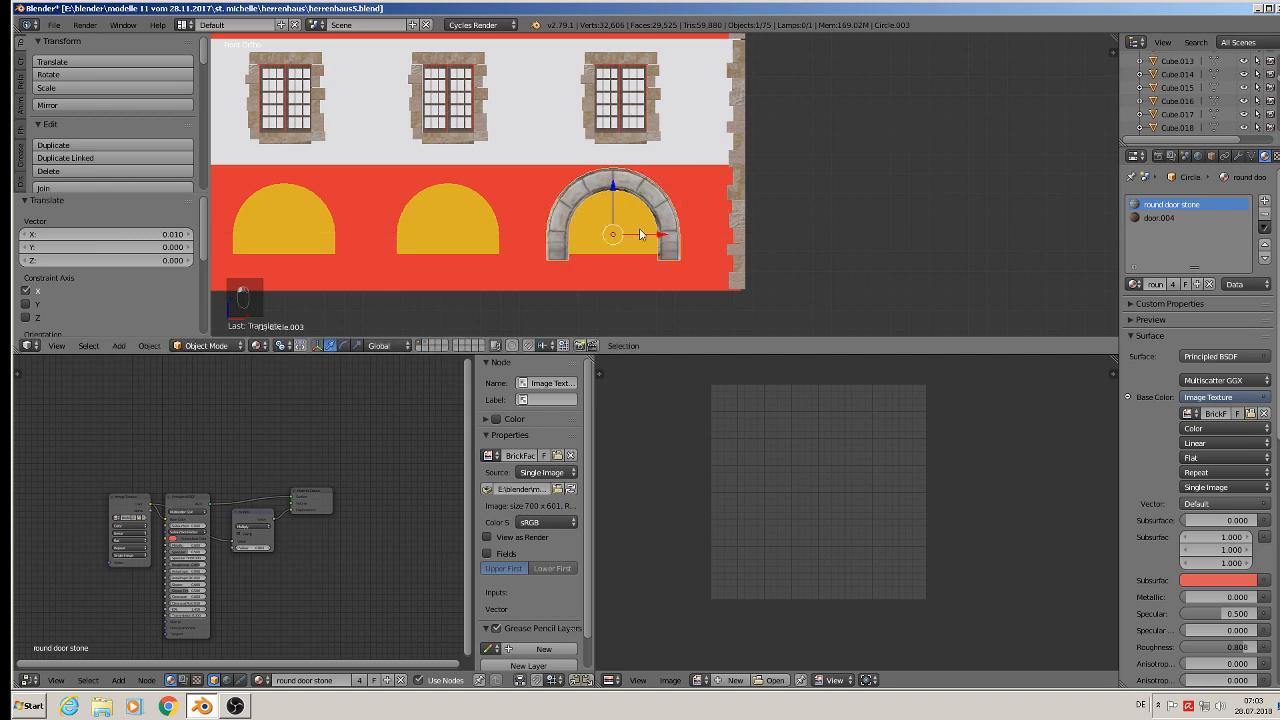
pyautogui.moveTo(609, 201); pyautogui.dragTo(606, 196)
pyautogui.scroll(3, 606, 196)
pyautogui.press('Tab')
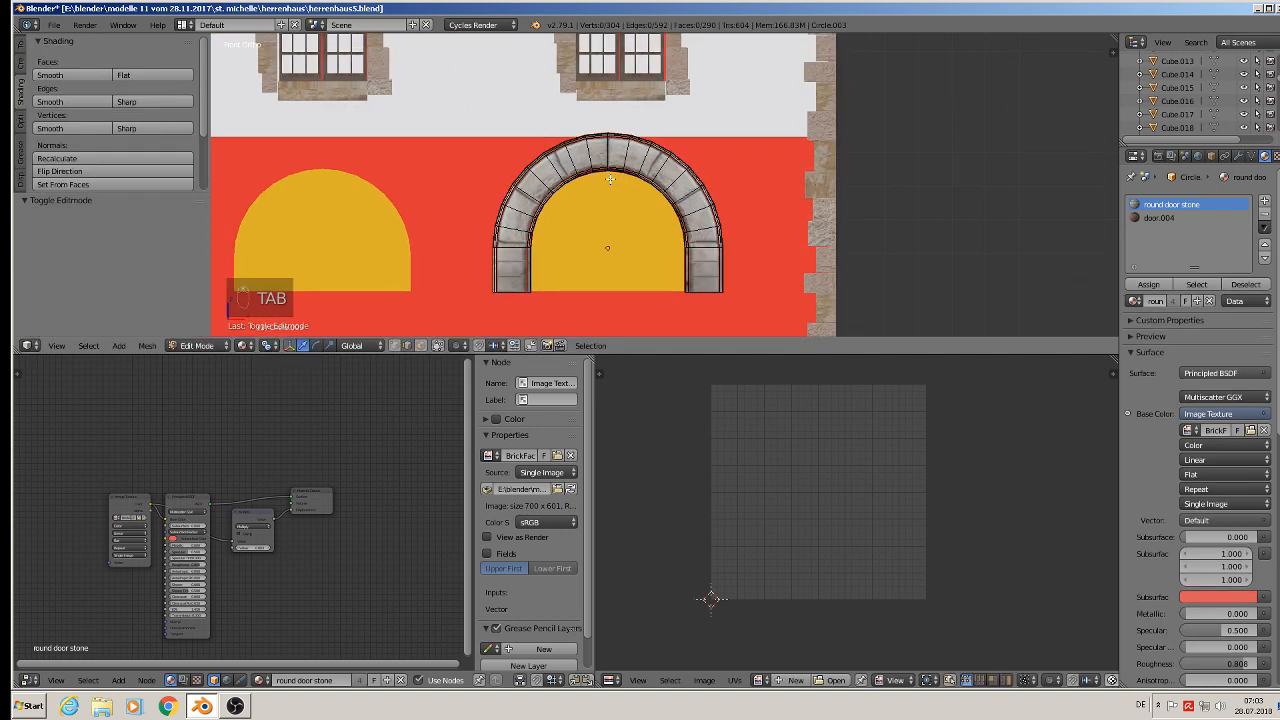
pyautogui.keyDown('alt'); pyautogui.rightClick(590, 180); pyautogui.keyUp('alt')
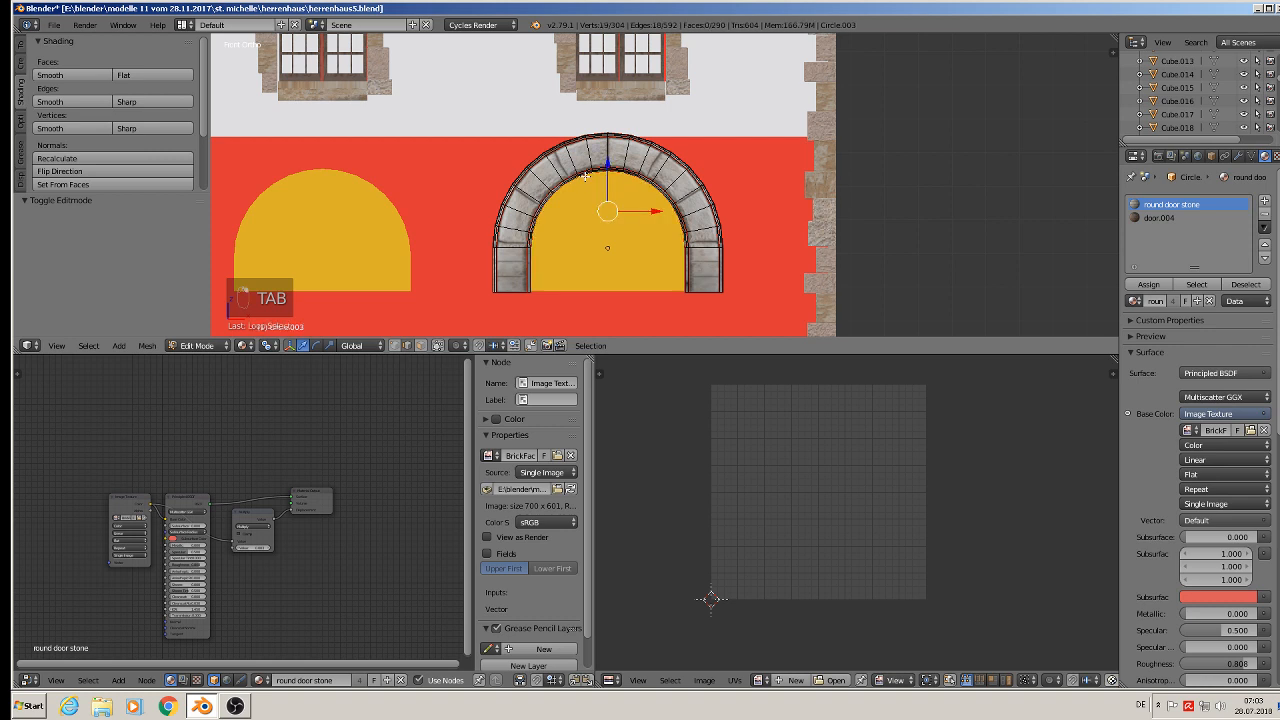
pyautogui.press('alt+KP_Add')
pyautogui.press('alt+KP_Add')
pyautogui.press('alt+KP_Add')
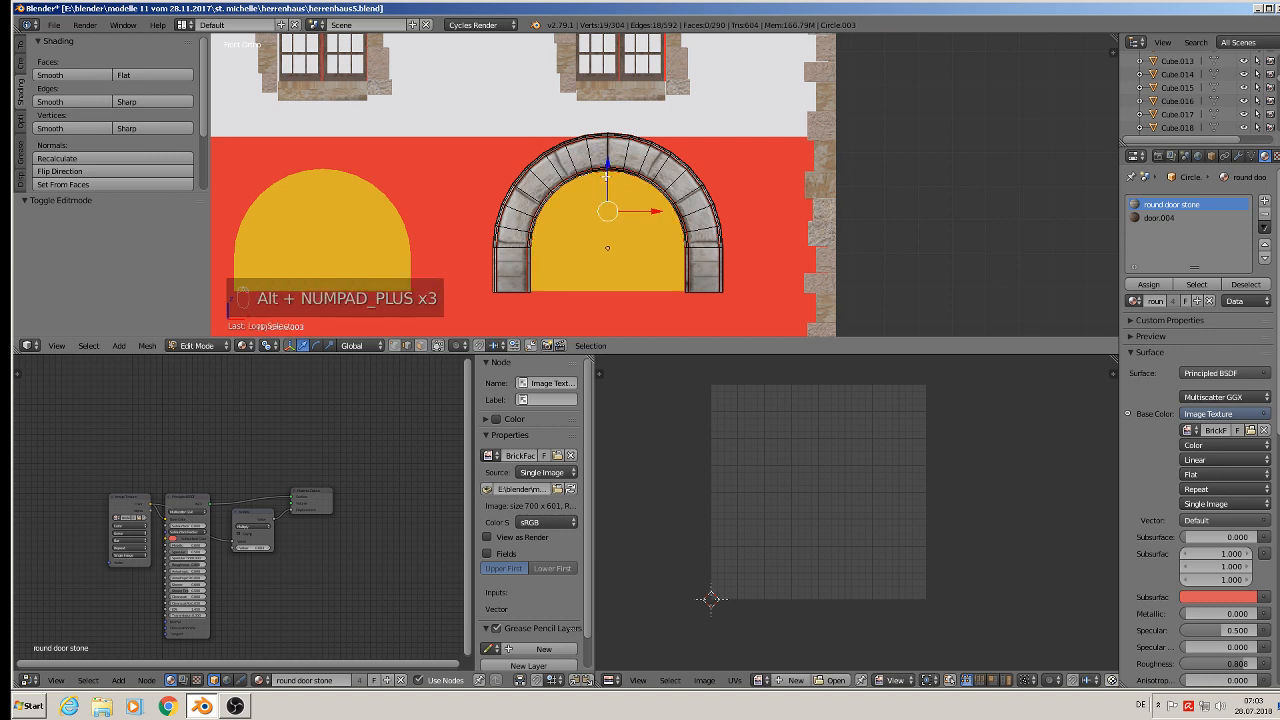
pyautogui.press('ctrl+KP_Add')
pyautogui.press('ctrl+KP_Add')
pyautogui.press('ctrl+KP_Add')
pyautogui.press('ctrl+KP_Add')
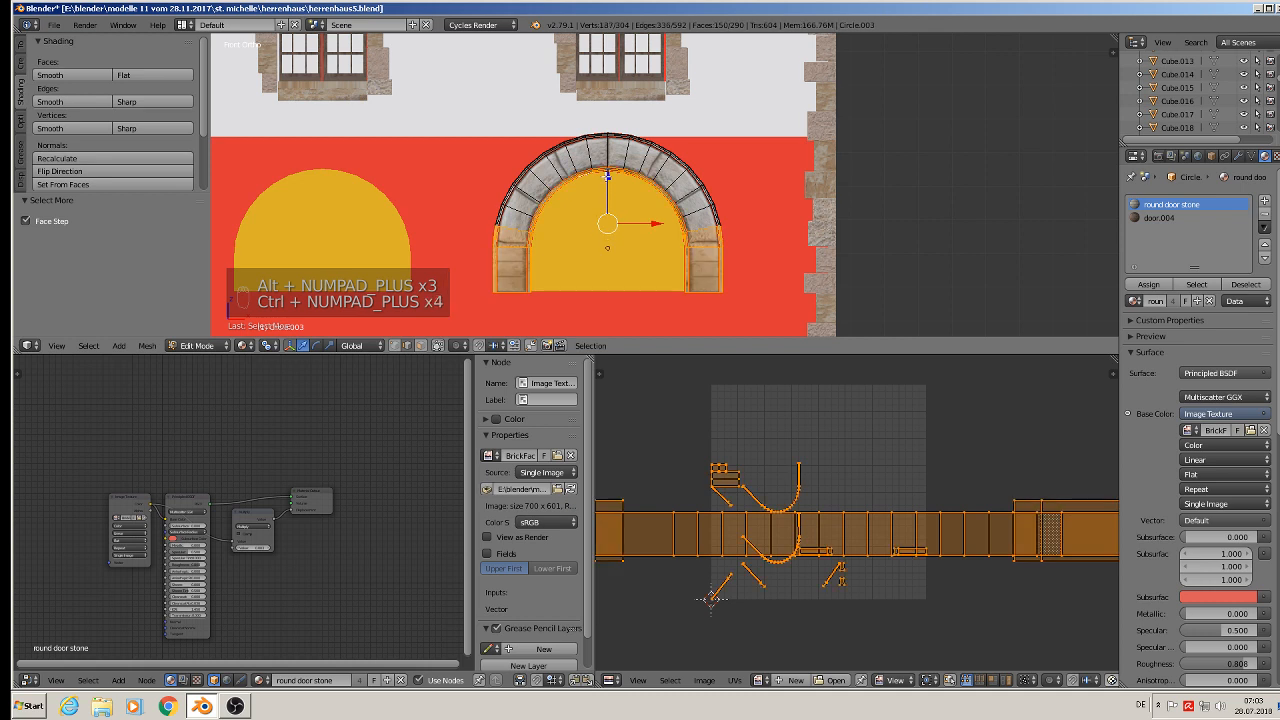
pyautogui.press('ctrl+KP_Subtract')
pyautogui.press('ctrl+KP_Subtract')
pyautogui.press('ctrl+KP_Subtract')
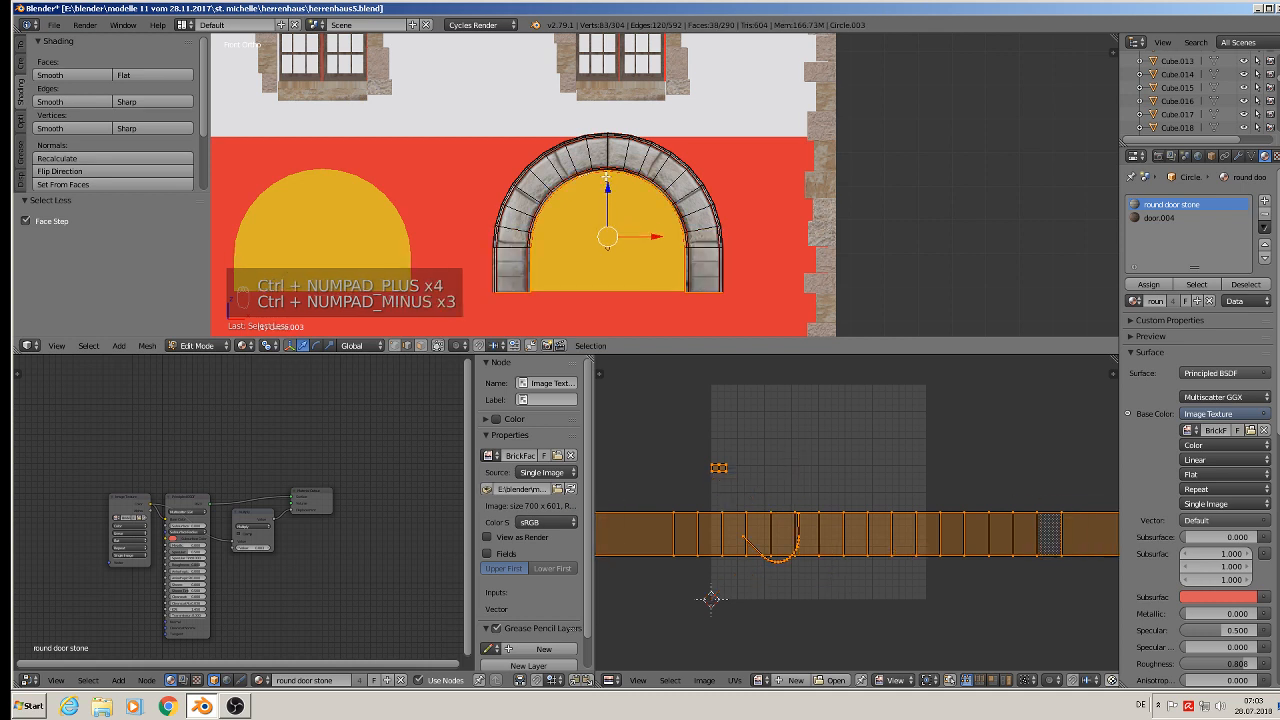
pyautogui.press('a')
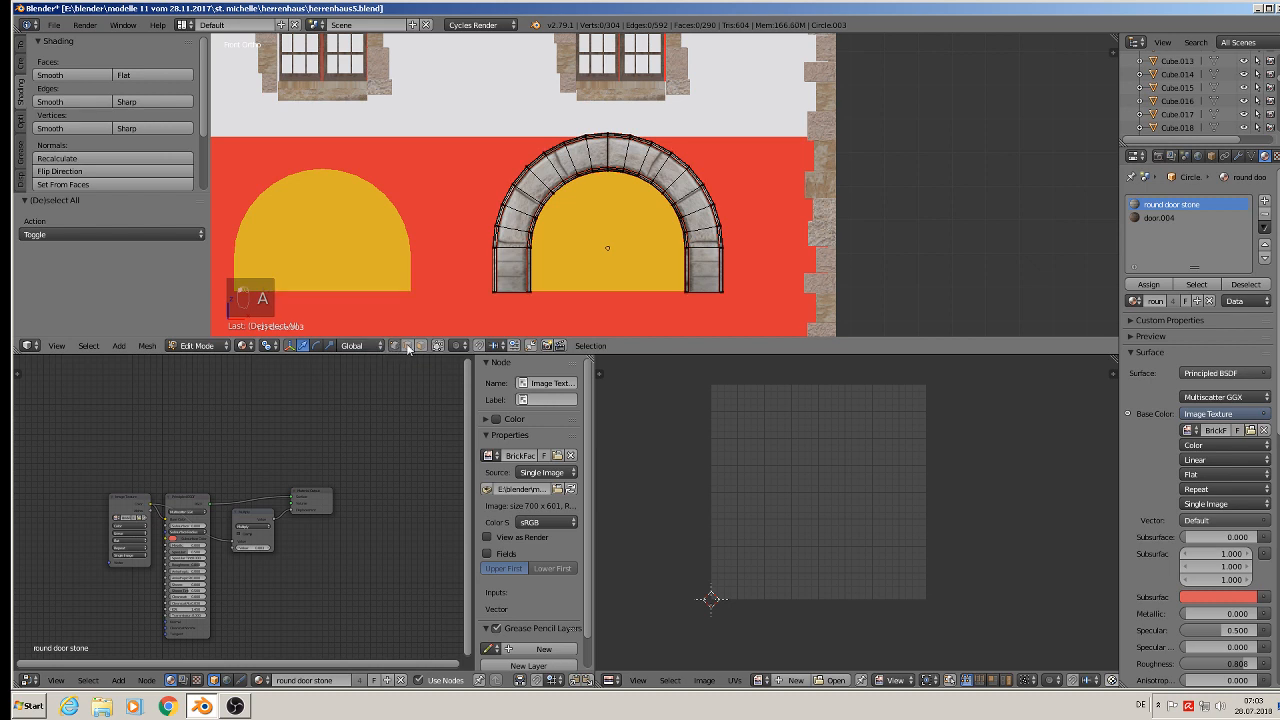
# - In edit mode, circle-select the arch's inner ring, scale it by about 1.161 and raise it 0.026 along Z
pyautogui.press('c')
pyautogui.moveTo(530, 287)
pyautogui.mouseDown()
pyautogui.moveTo(585, 180)
pyautogui.moveTo(663, 217)
pyautogui.moveTo(669, 198)
pyautogui.moveTo(687, 294)
pyautogui.mouseUp()
pyautogui.rightClick(686, 301)
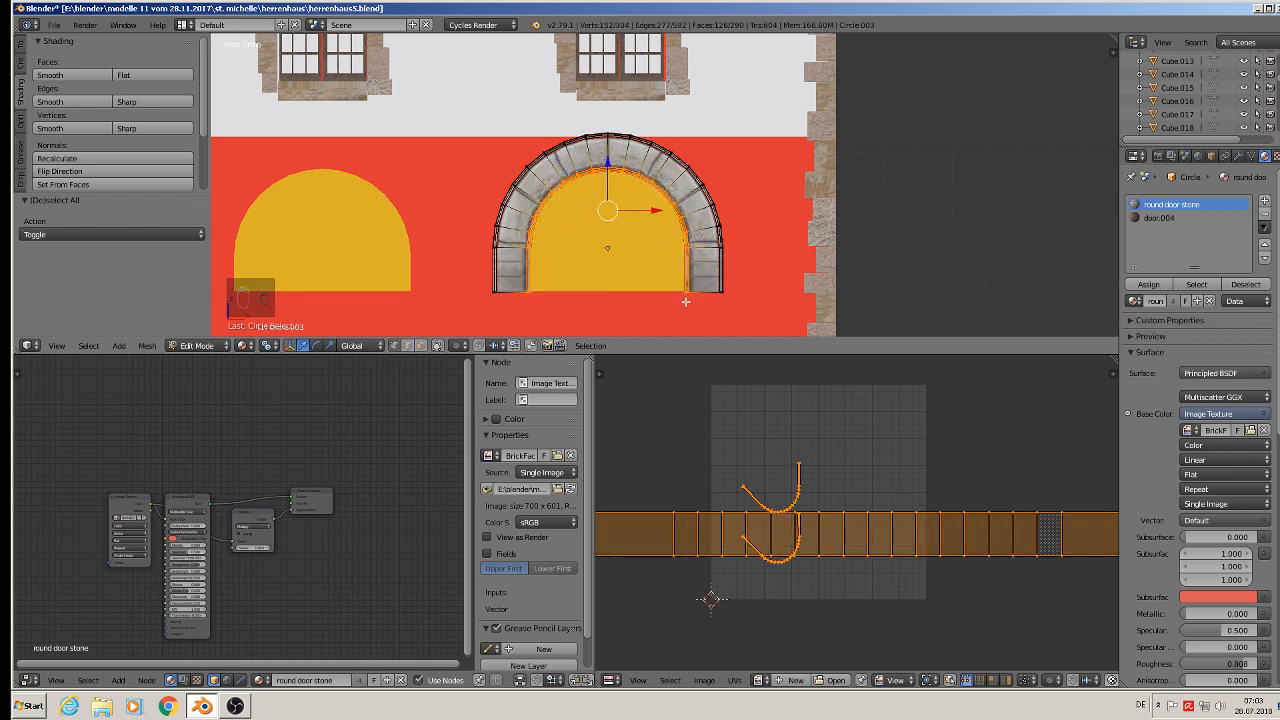
pyautogui.press('s')
pyautogui.click(780, 328)
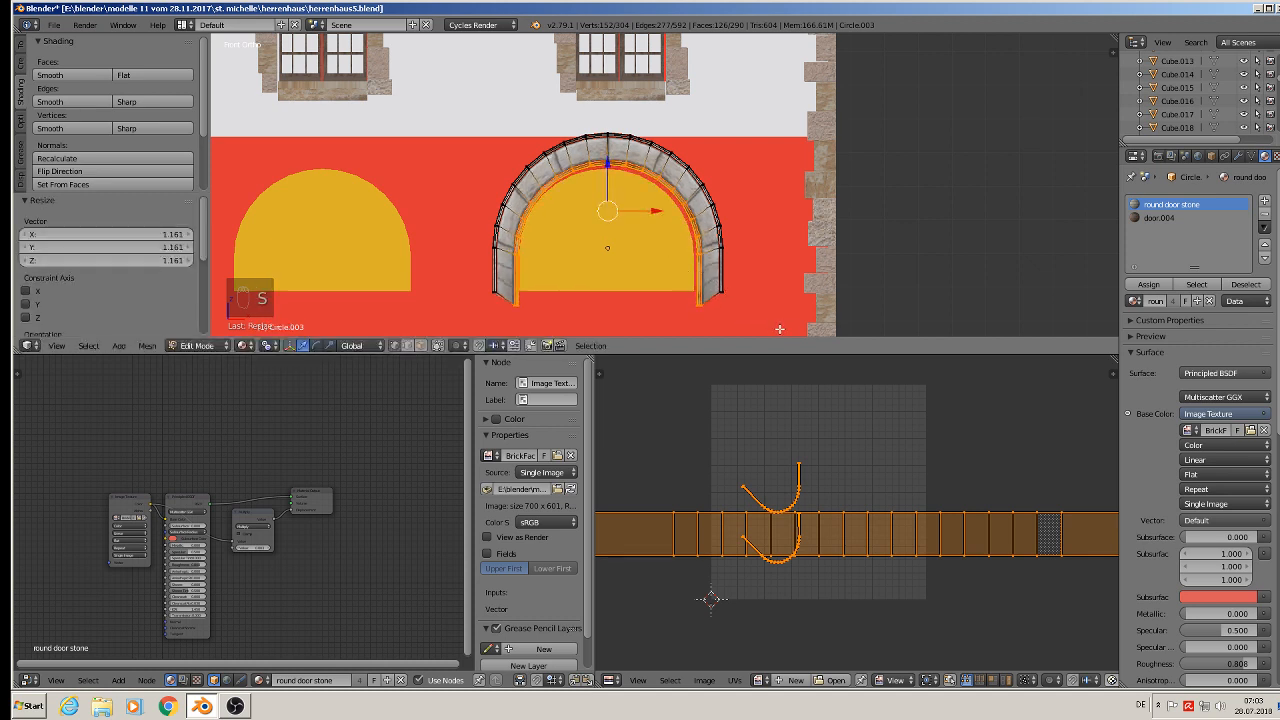
pyautogui.press('g')
pyautogui.press('z')
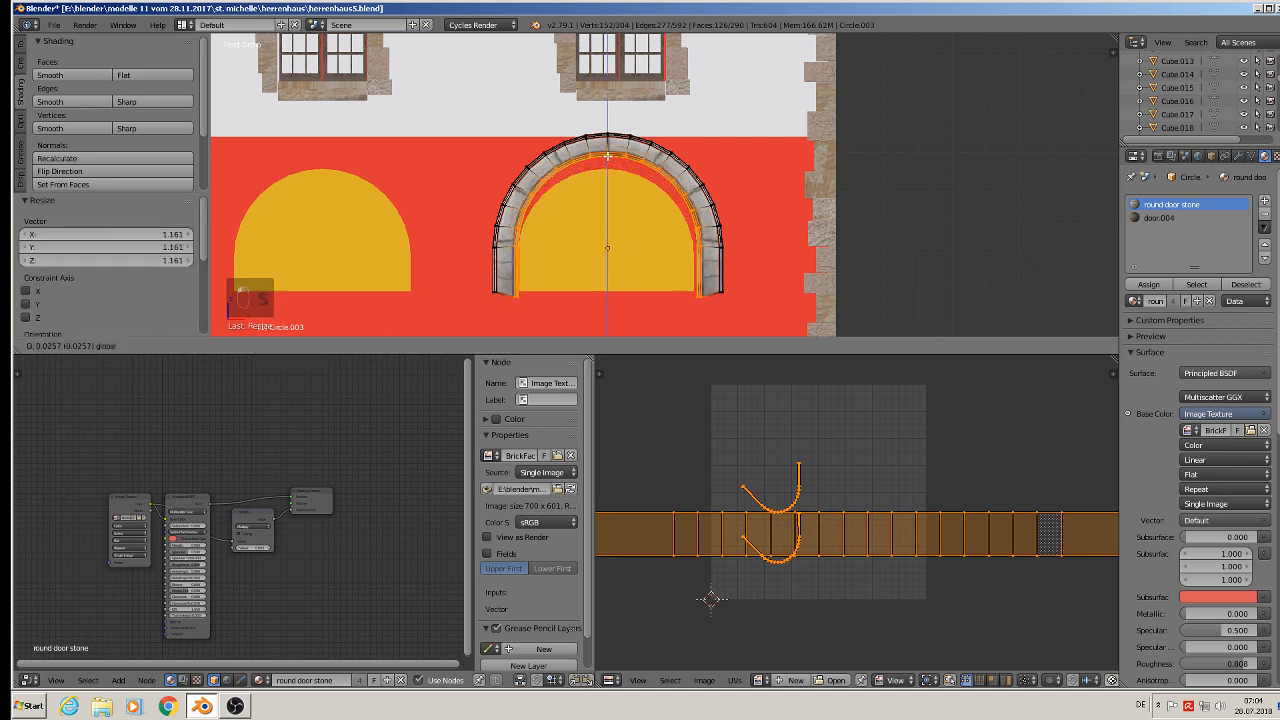
pyautogui.click(607, 156)
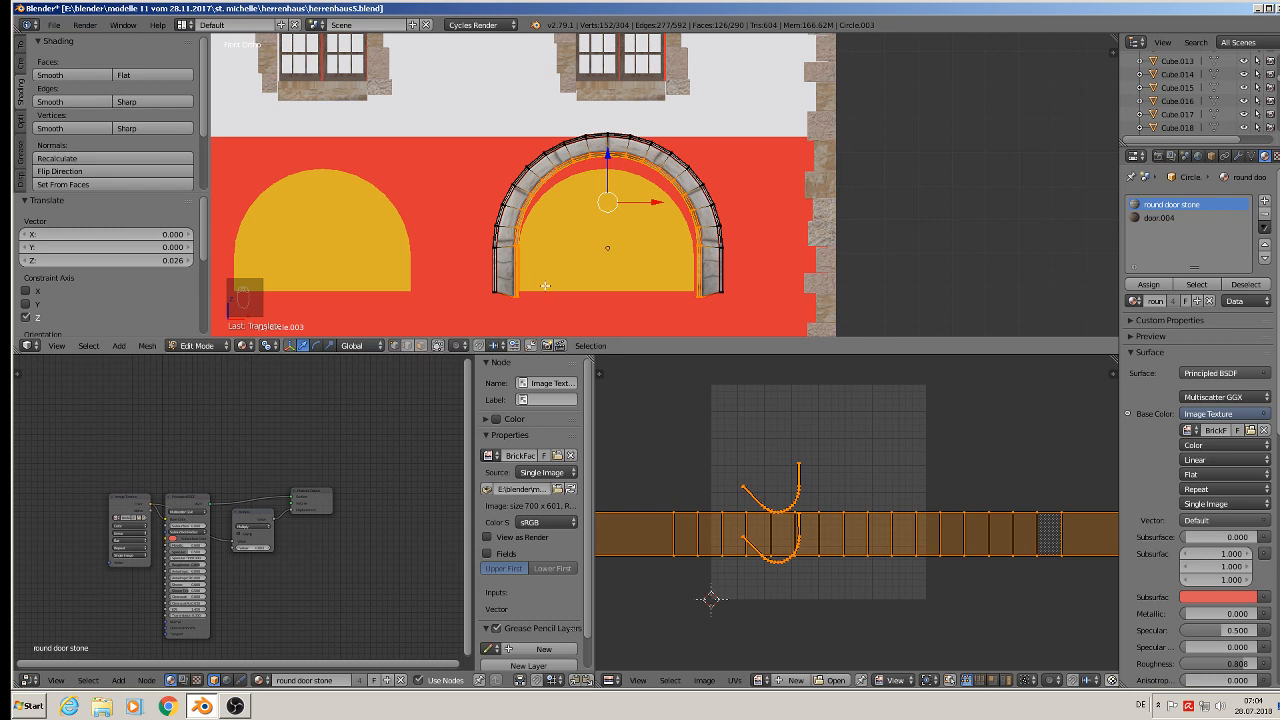
pyautogui.press('a')
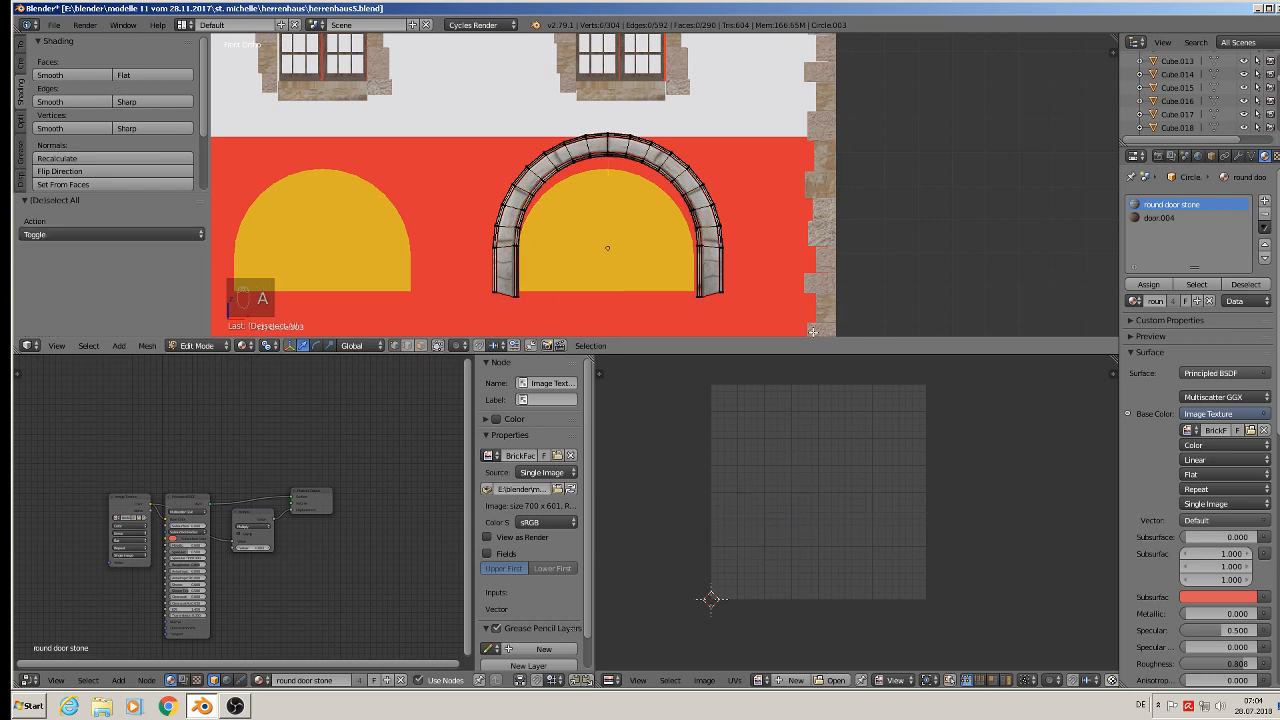
# - Box-select the arch's bottom vertices and flatten them to zero along Z, then leave edit mode
pyautogui.press('b')
pyautogui.moveTo(813, 331); pyautogui.dragTo(440, 262)
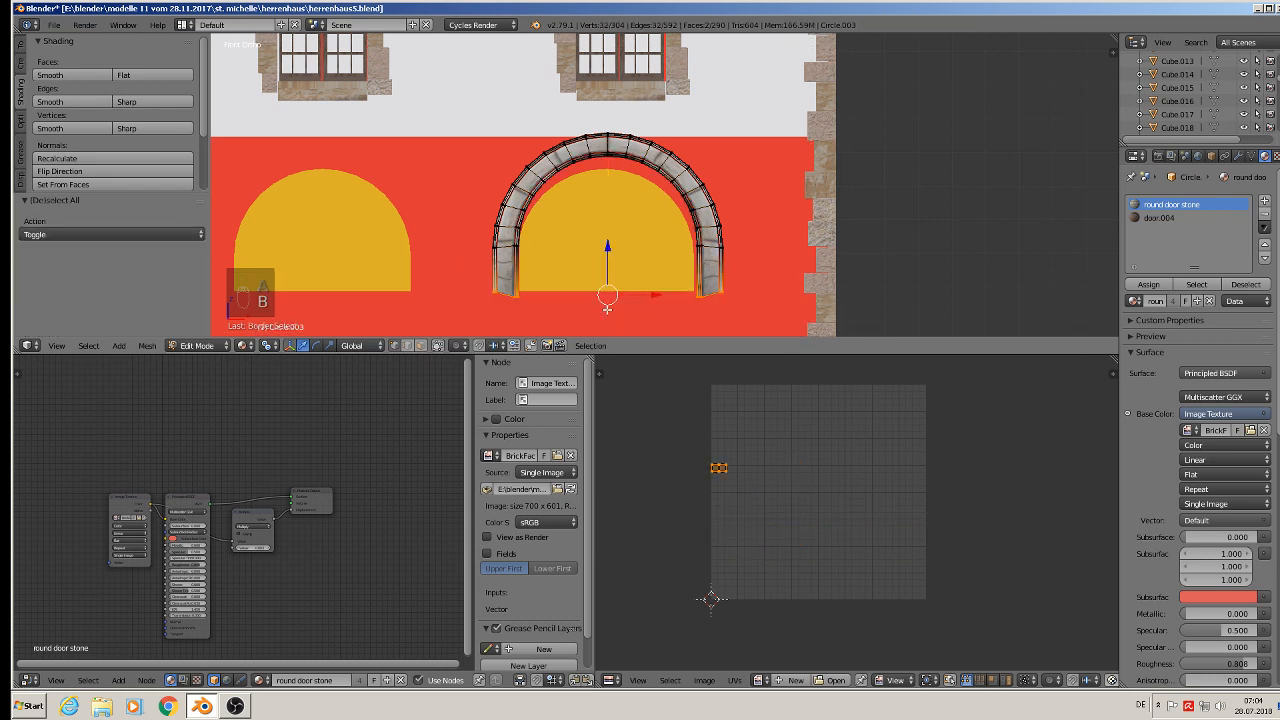
pyautogui.press('s')
pyautogui.press('z')
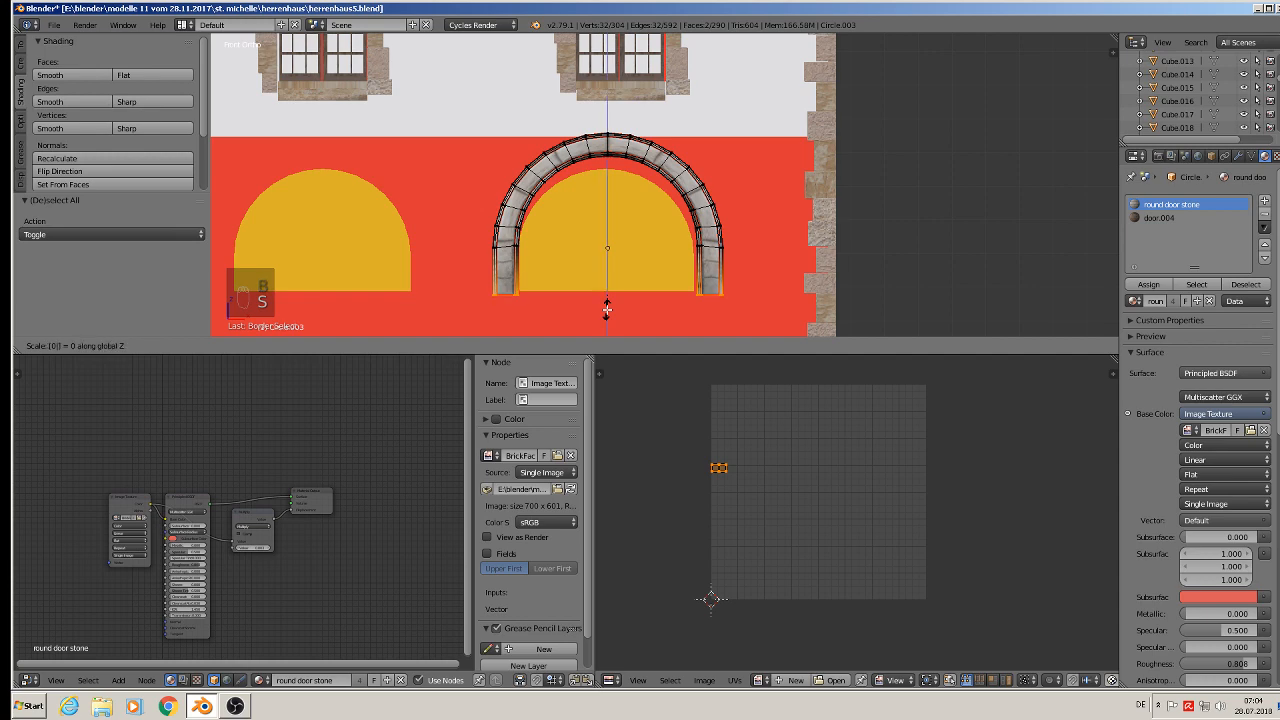
pyautogui.click(607, 310)
pyautogui.press('Tab')
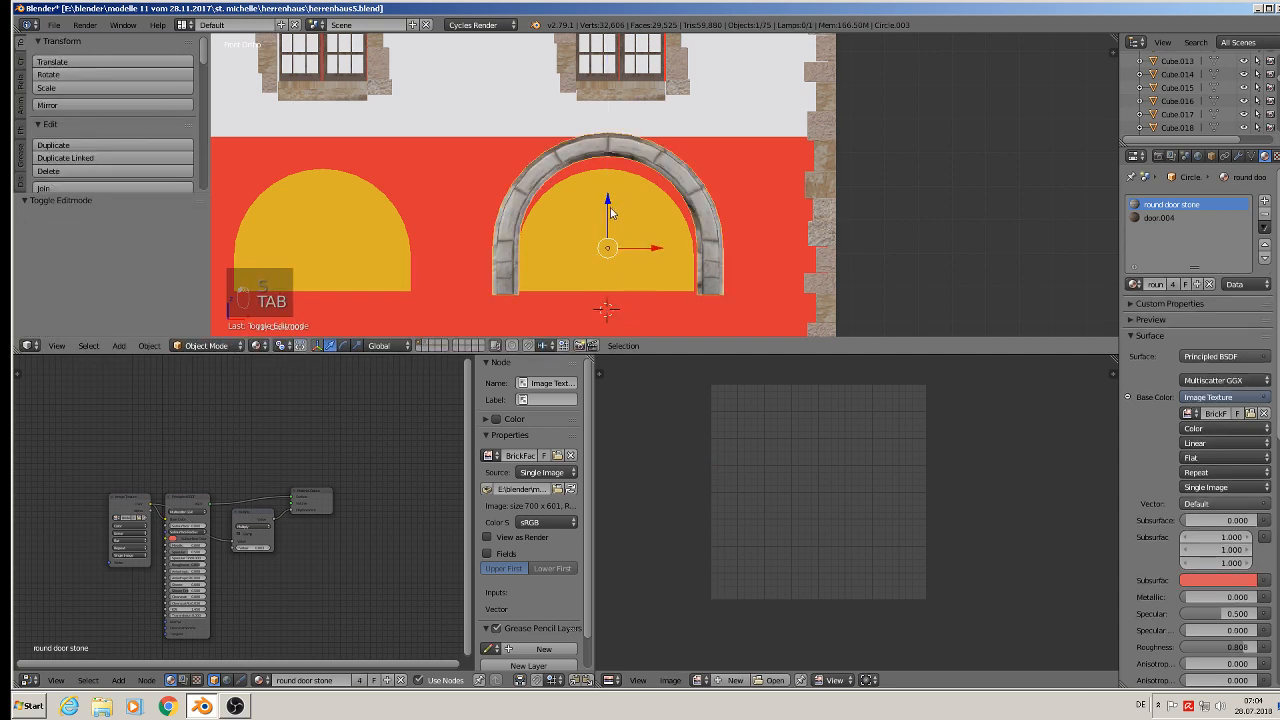
# - Scale the stone arch to about 0.858 along Z and shift it -0.006 along X
pyautogui.press('Tab')
pyautogui.press('Tab')
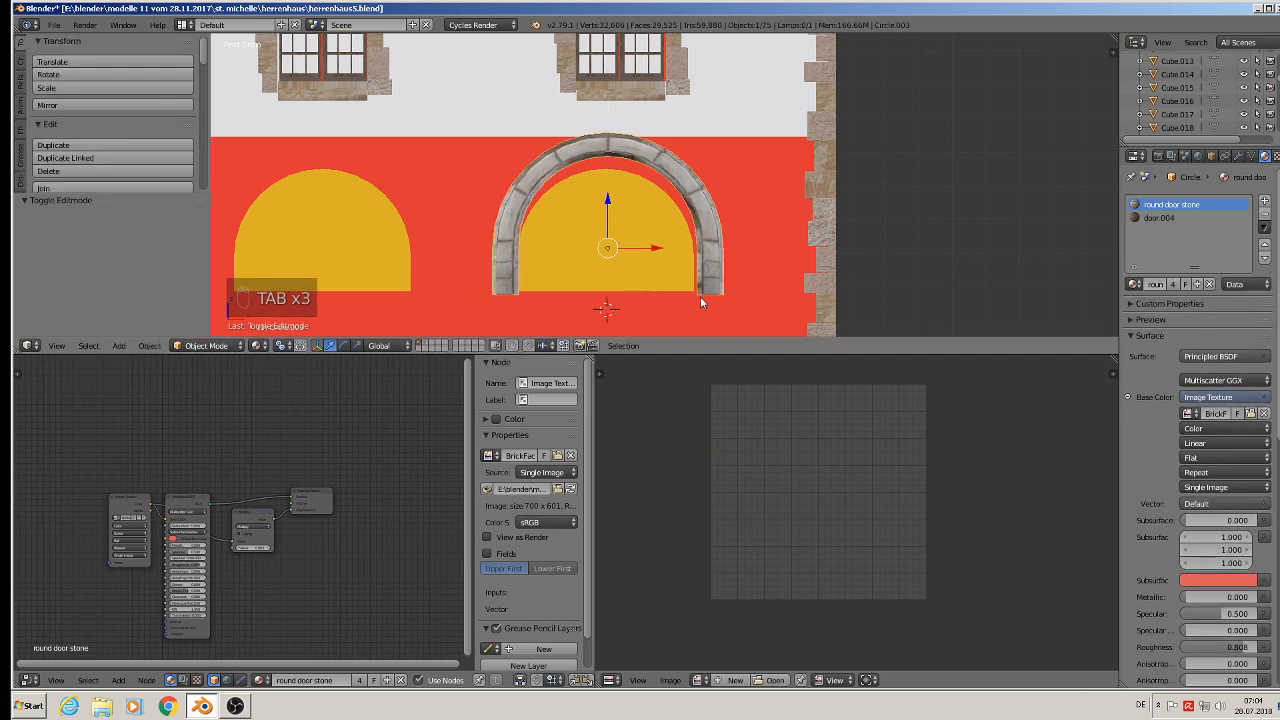
pyautogui.press('s')
pyautogui.press('z')
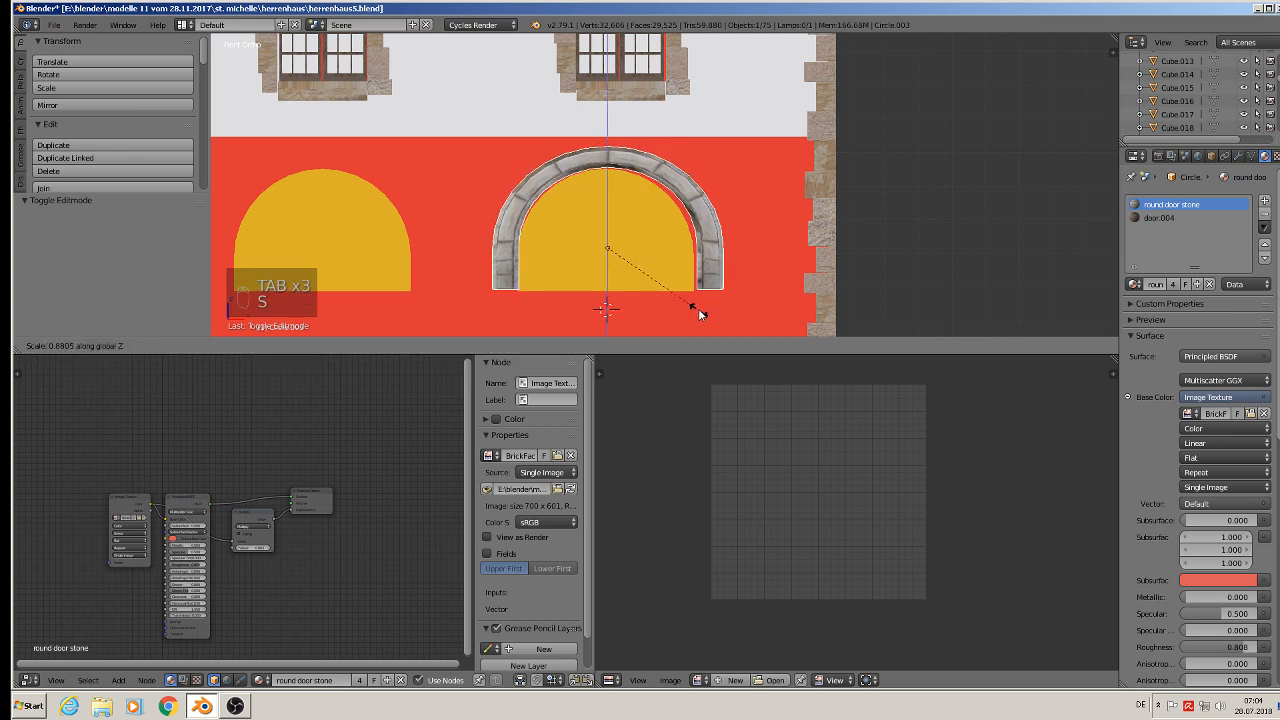
pyautogui.click(696, 307)
pyautogui.press('g')
pyautogui.press('x')
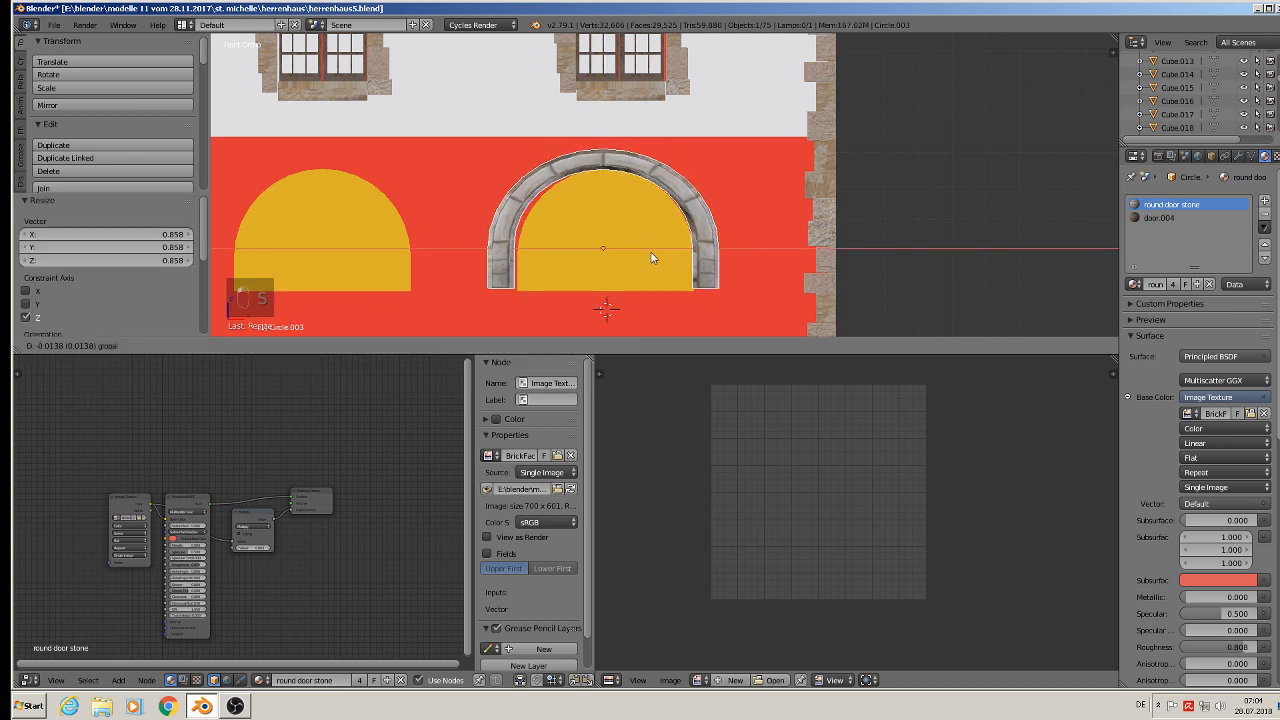
pyautogui.click(654, 254)
# - Scale the stone arch to about 0.952 along X and move it 0.053 along Y against the wall
pyautogui.press('s')
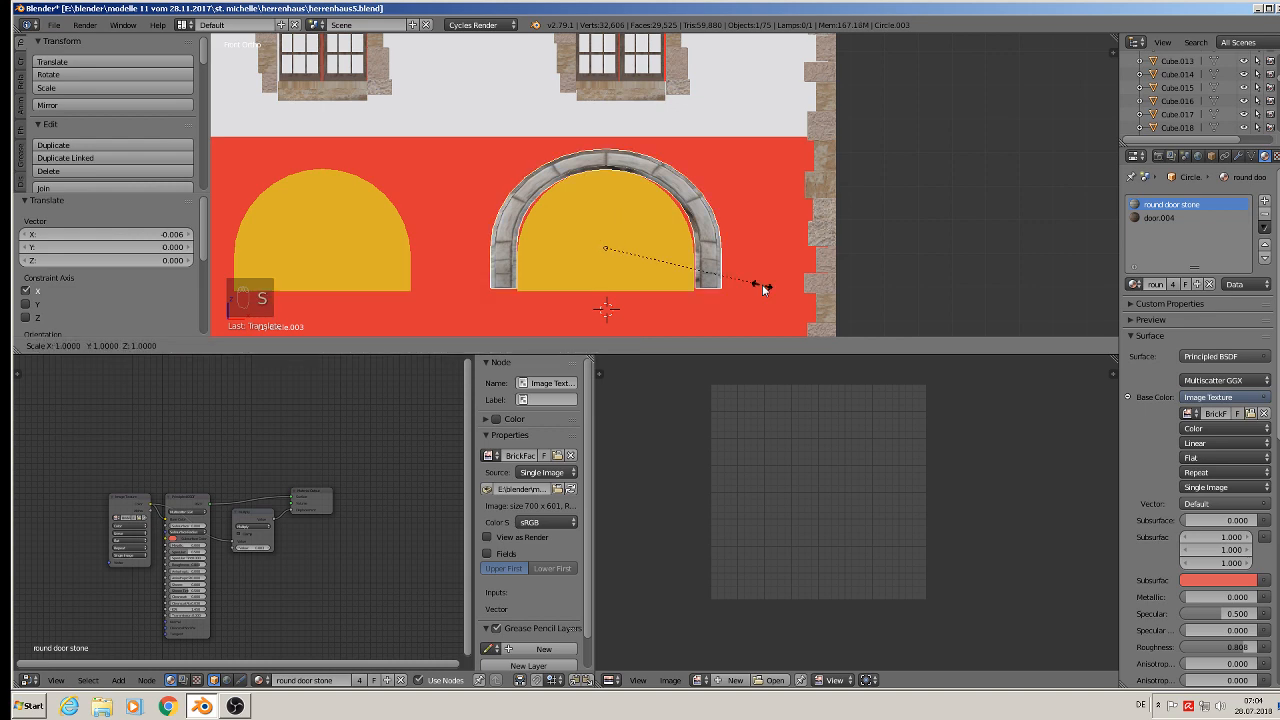
pyautogui.press('x')
pyautogui.click(752, 286)
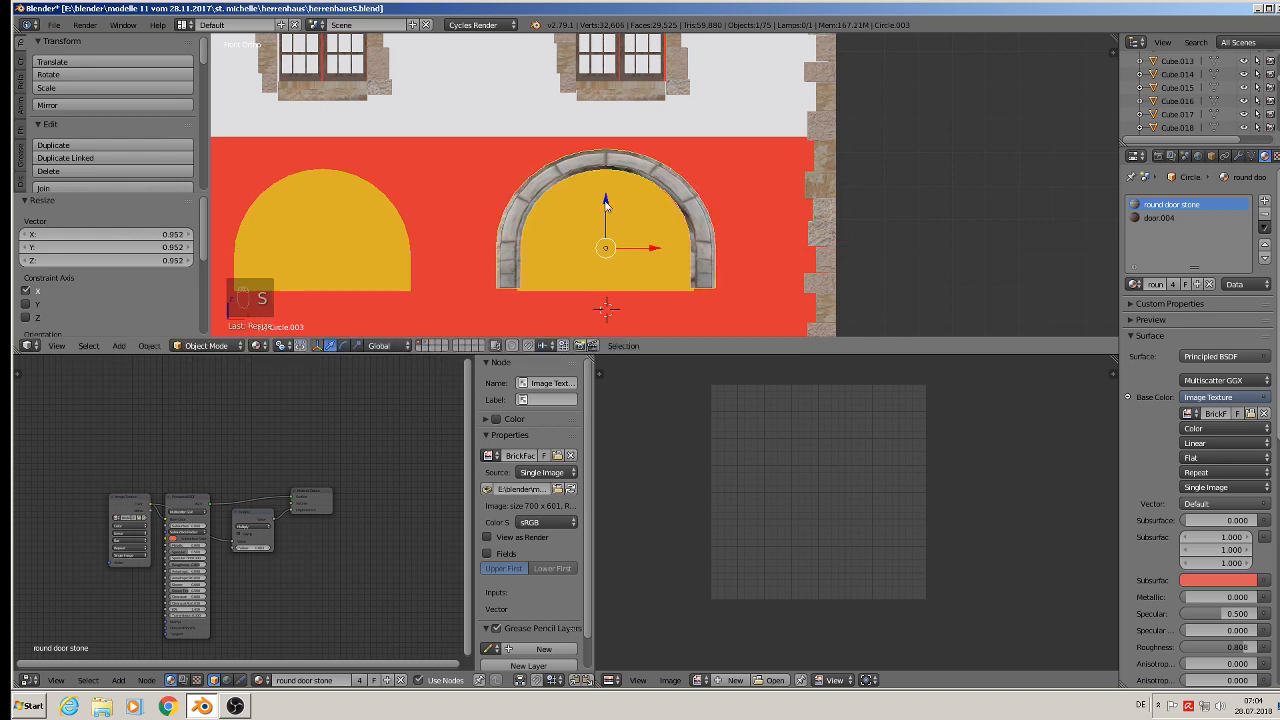
pyautogui.moveTo(605, 202); pyautogui.dragTo(604, 205)
pyautogui.moveTo(604, 205); pyautogui.dragTo(618, 259, button='middle')
pyautogui.scroll(3, 622, 277)
pyautogui.moveTo(634, 223); pyautogui.dragTo(645, 222)
pyautogui.press('KP_1')
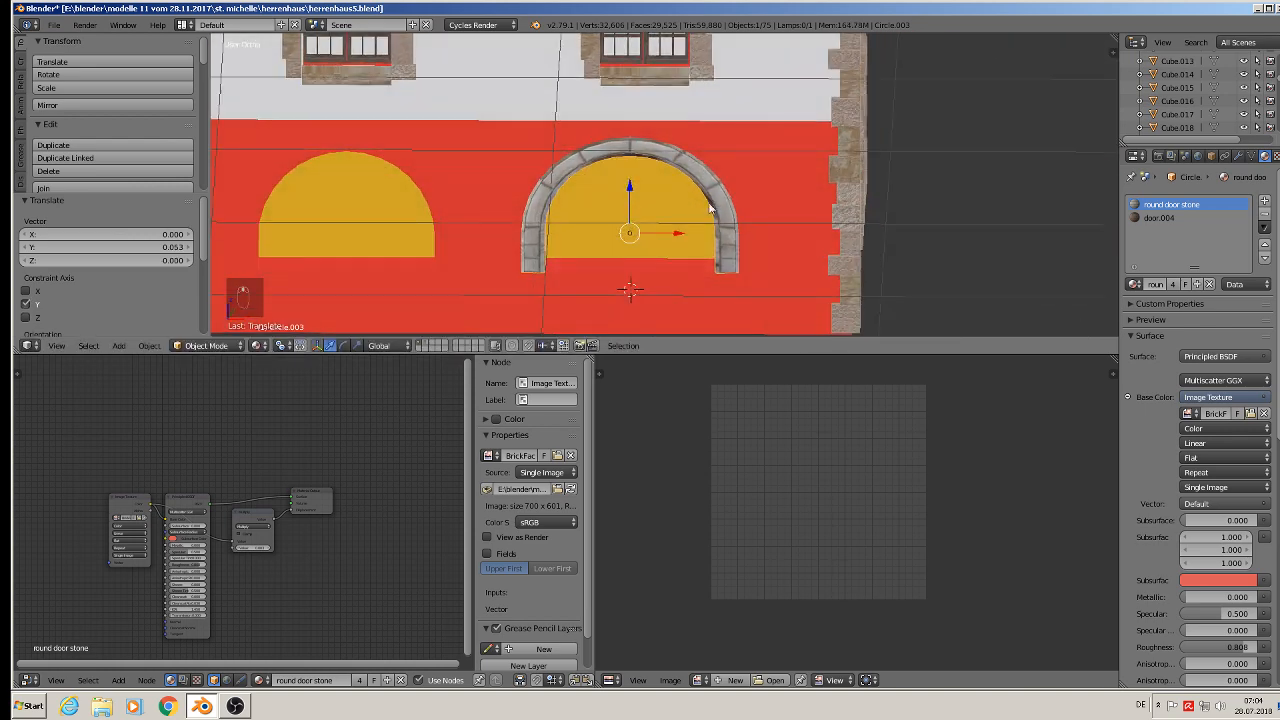
# - Create a linked duplicate of the arch about 0.882 along -X over the neighbouring arched opening
pyautogui.scroll(-2, 710, 208)
pyautogui.keyDown('shift'); pyautogui.moveTo(706, 245); pyautogui.dragTo(845, 263, button='middle'); pyautogui.keyUp('shift')
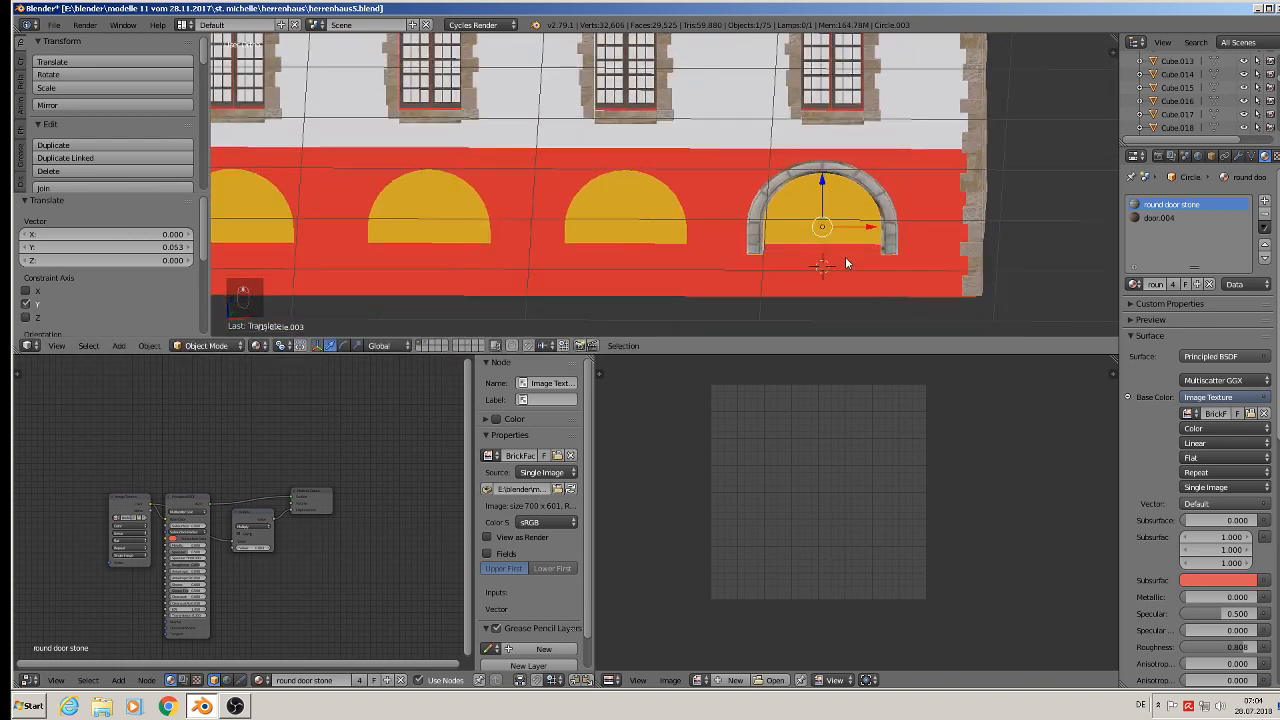
pyautogui.scroll(-2, 845, 263)
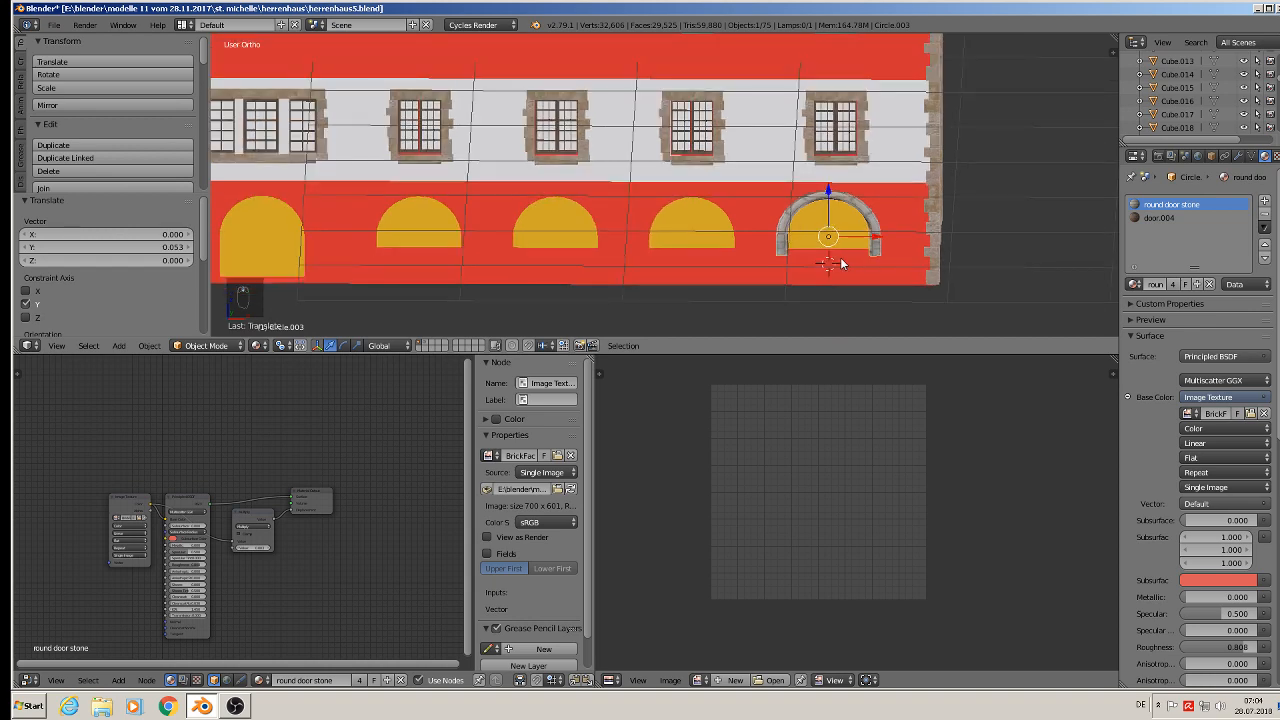
pyautogui.hotkey('alt', 'd')
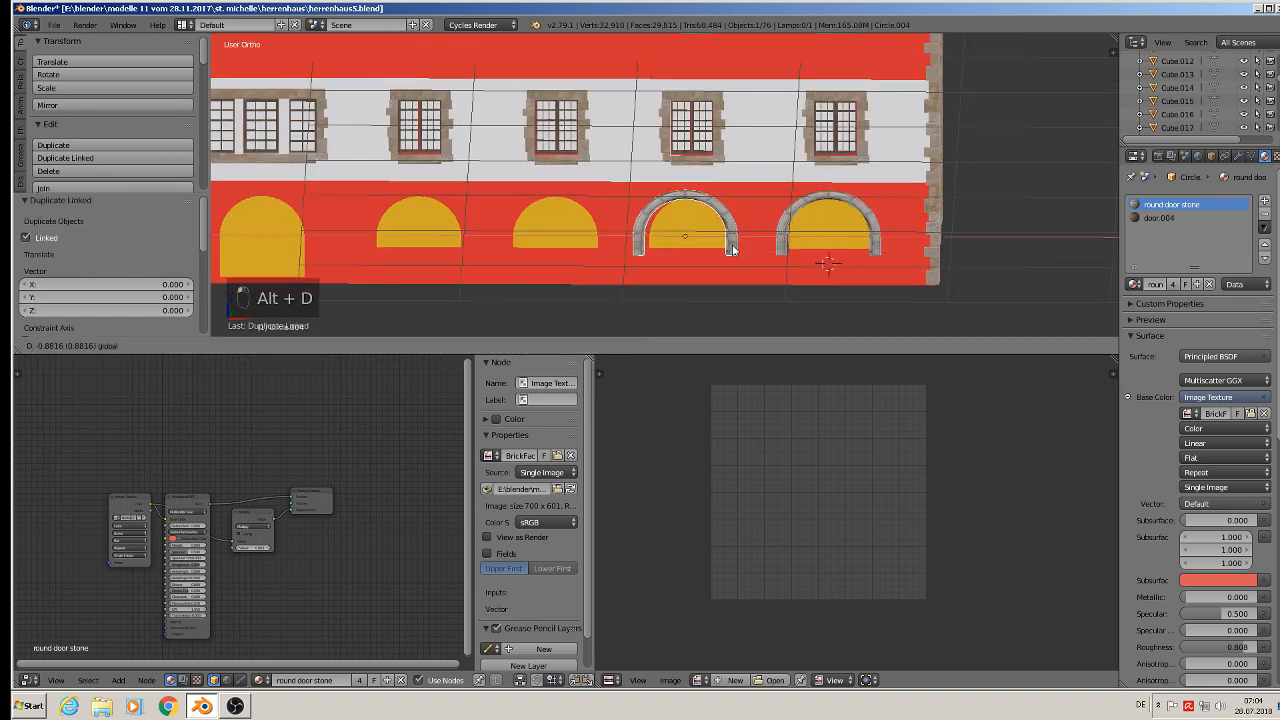
pyautogui.click(735, 245)
# - Create a linked duplicate of the stone arch and move it about 0.820 along -X over the next arched opening
pyautogui.hotkey('alt', 'd')
pyautogui.click(740, 240)
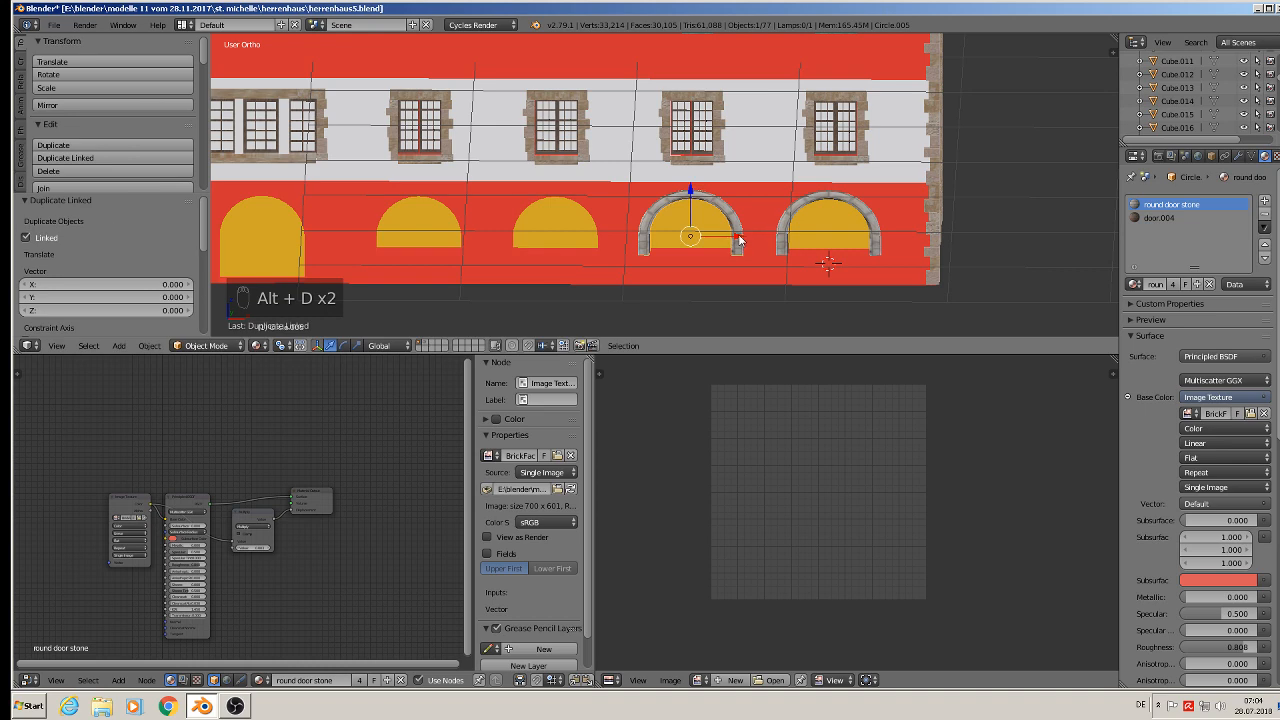
pyautogui.moveTo(740, 240); pyautogui.dragTo(606, 230)
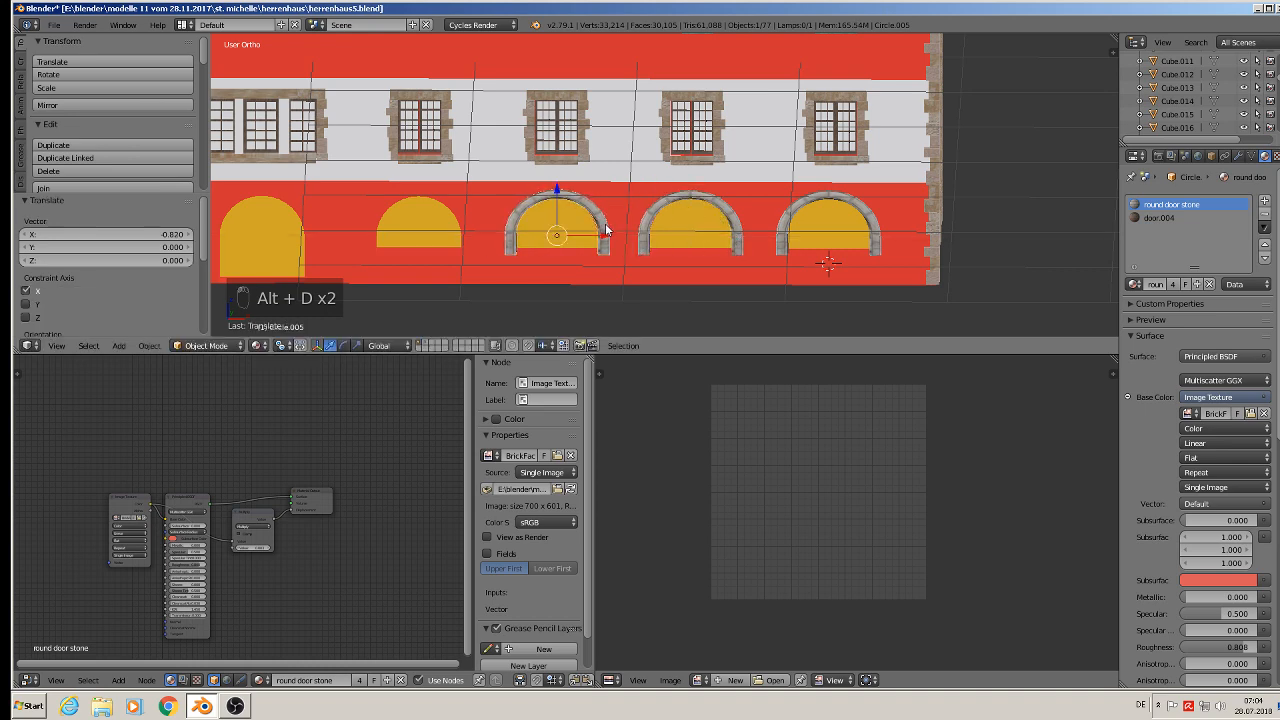
# - Create another linked duplicate of the arch about 0.849 along -X over the second arched opening
pyautogui.hotkey('alt', 'd')
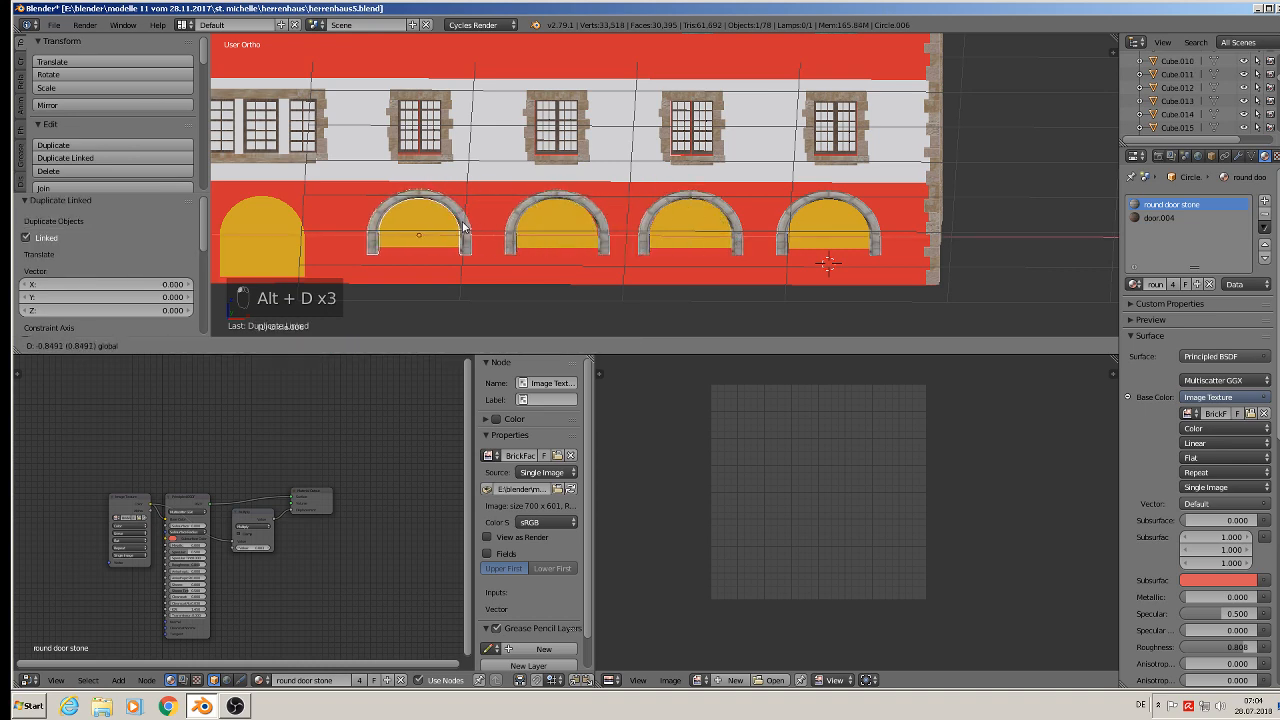
pyautogui.click(463, 228)
pyautogui.keyDown('shift'); pyautogui.moveTo(463, 228); pyautogui.dragTo(714, 222, button='middle'); pyautogui.keyUp('shift')
# - Create a linked duplicate of the arch about 0.572 along -X over the tall leftmost door
pyautogui.hotkey('alt', 'd')
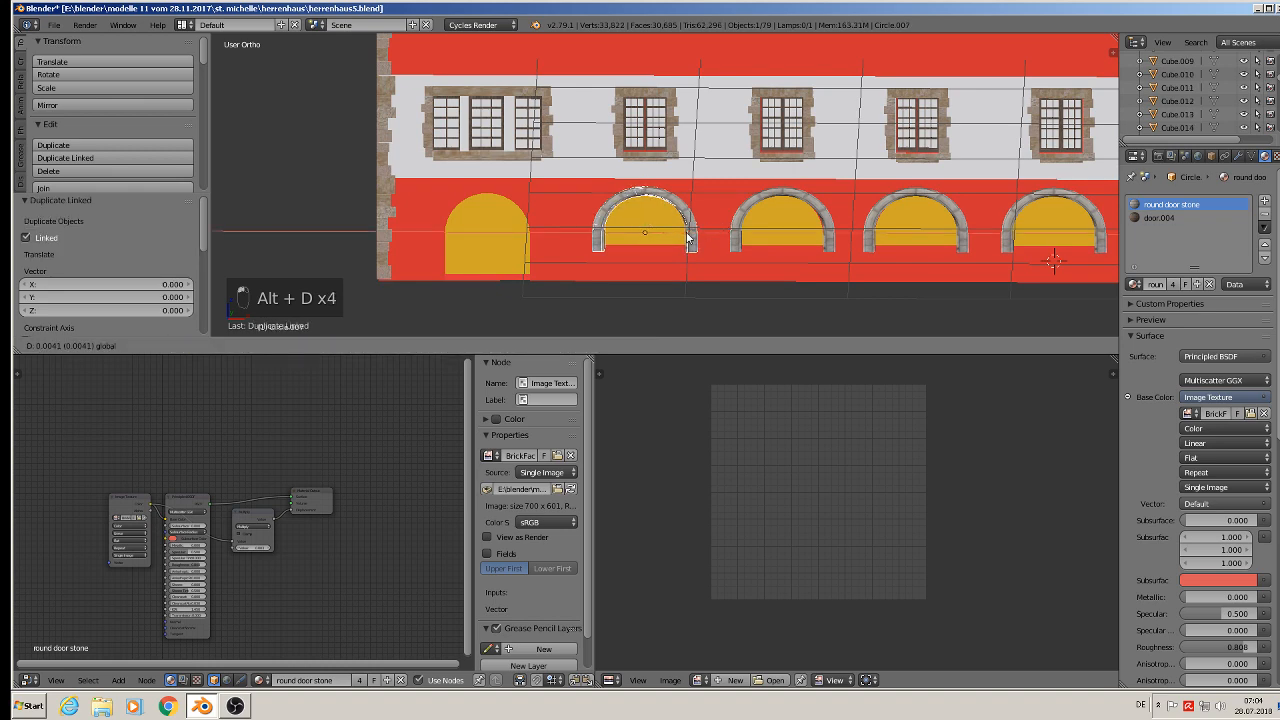
pyautogui.click(530, 230)
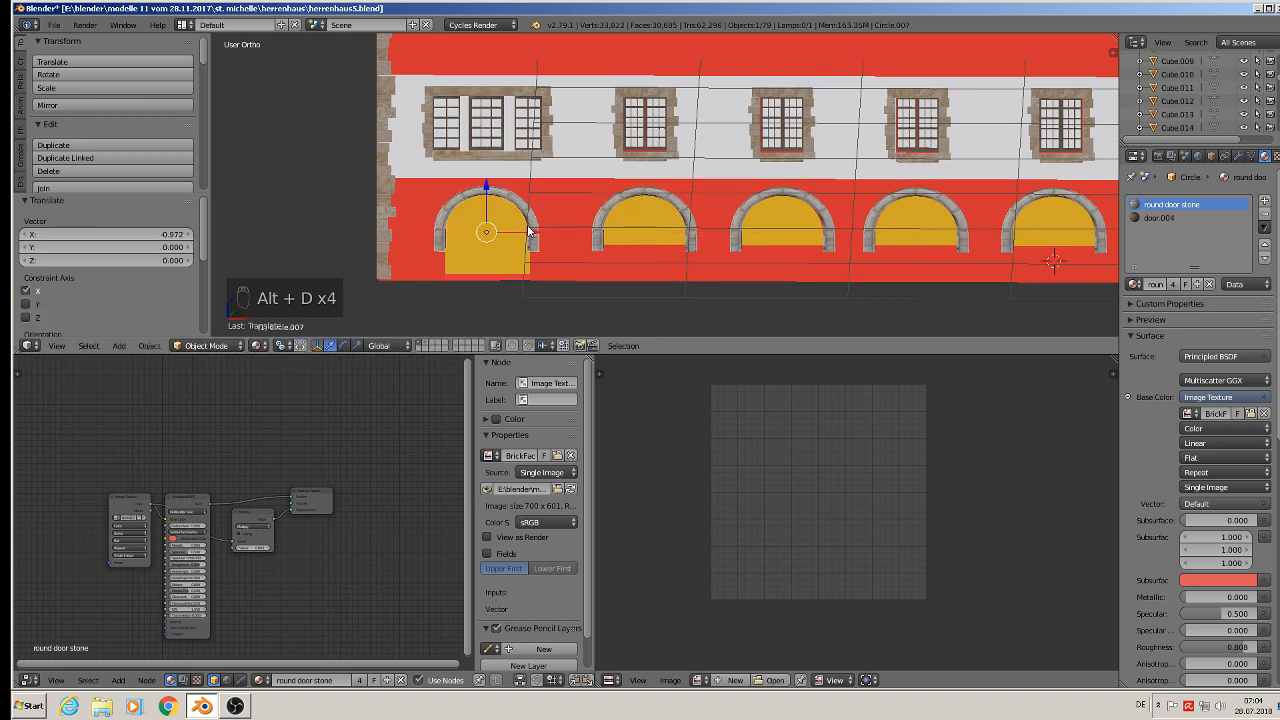
pyautogui.scroll(4, 525, 255)
# - Try moving the arch's mesh downward in edit mode, undo it twice and return to object mode
pyautogui.press('Tab')
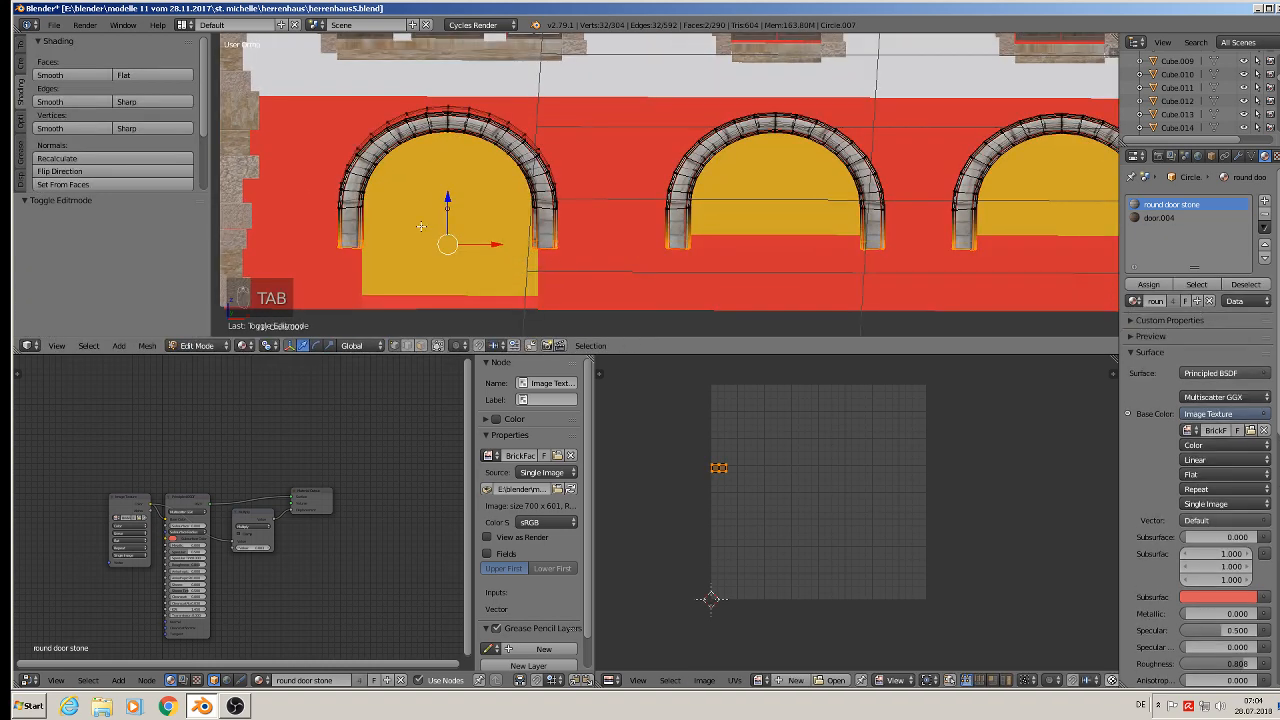
pyautogui.moveTo(452, 203); pyautogui.dragTo(452, 251)
pyautogui.hotkey('ctrl', 'z')
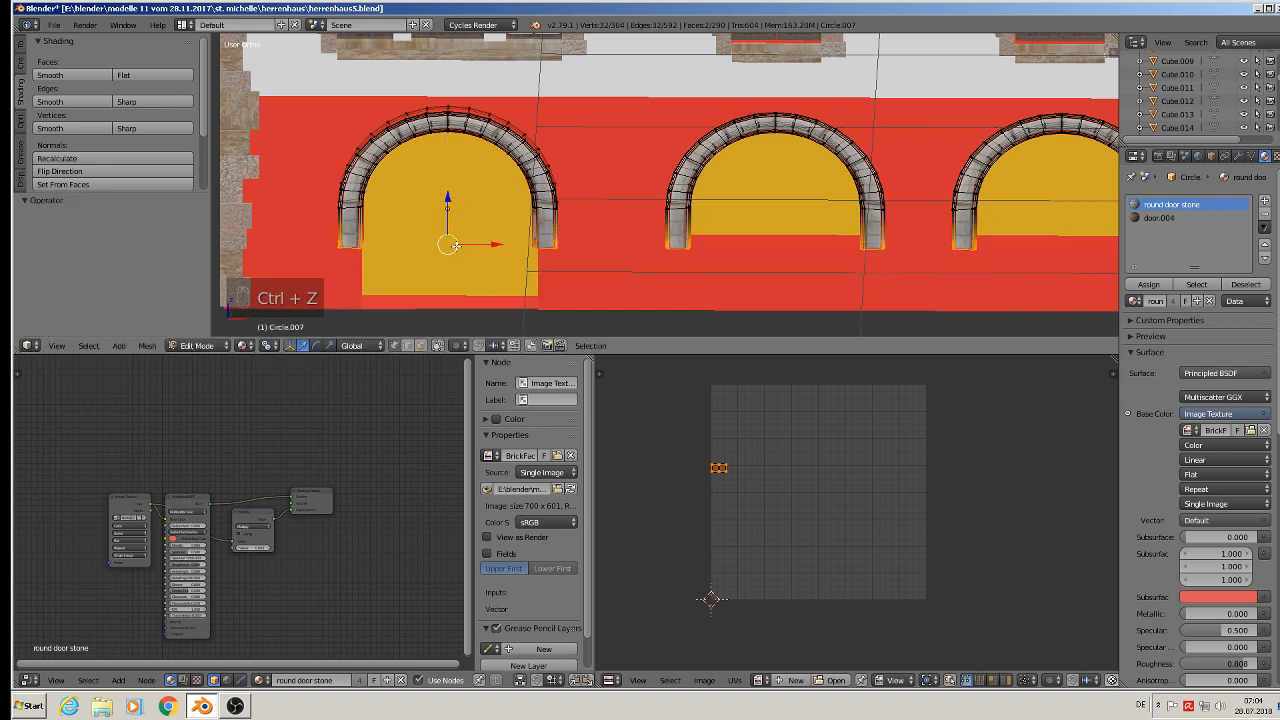
pyautogui.hotkey('ctrl', 'z')
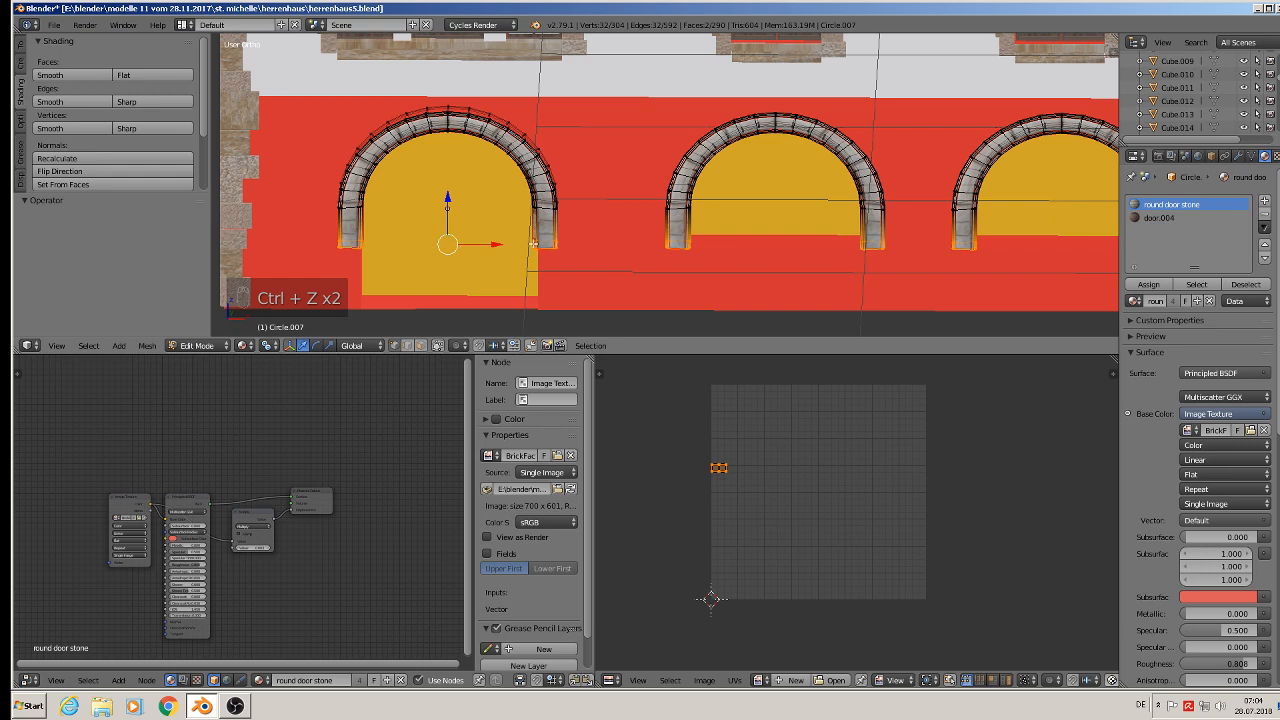
pyautogui.press('Tab')
pyautogui.scroll(-3, 650, 242)
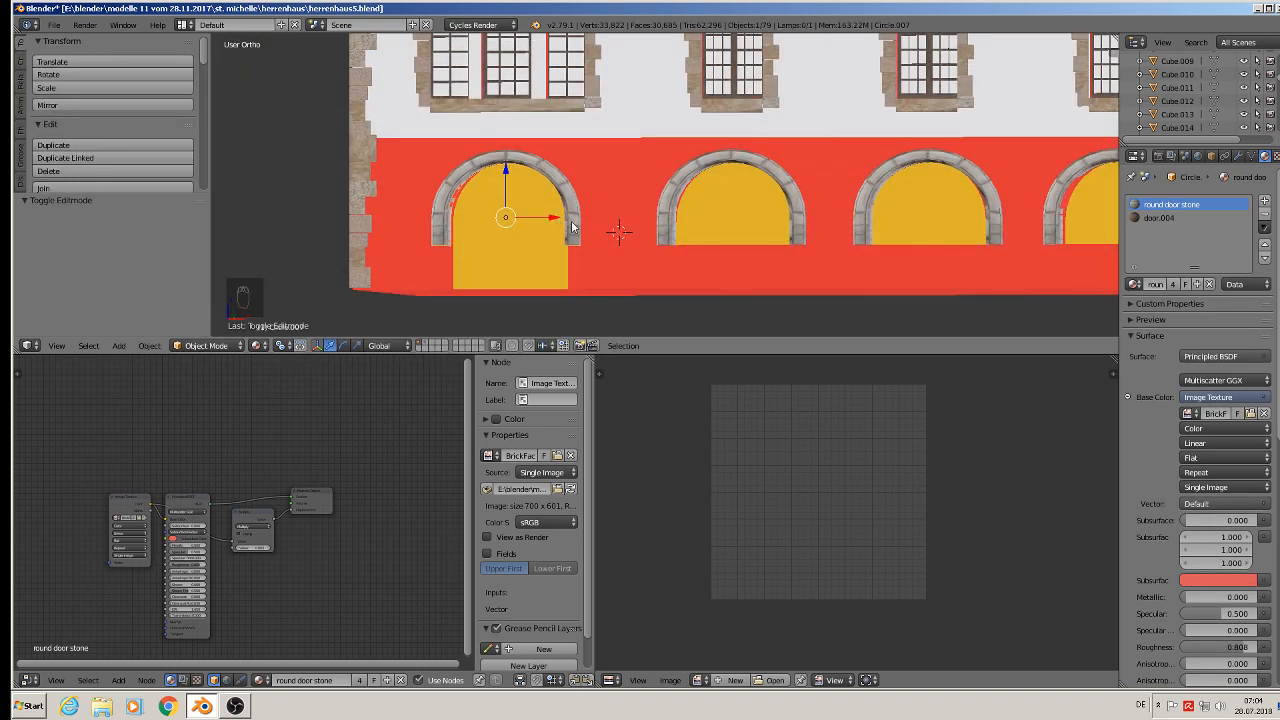
# - Delete the arch placed over the leftmost door
pyautogui.press('x')
pyautogui.click(556, 222)
# - Make an unlinked duplicate of the second arch and move it over the leftmost door
pyautogui.rightClick(678, 177)
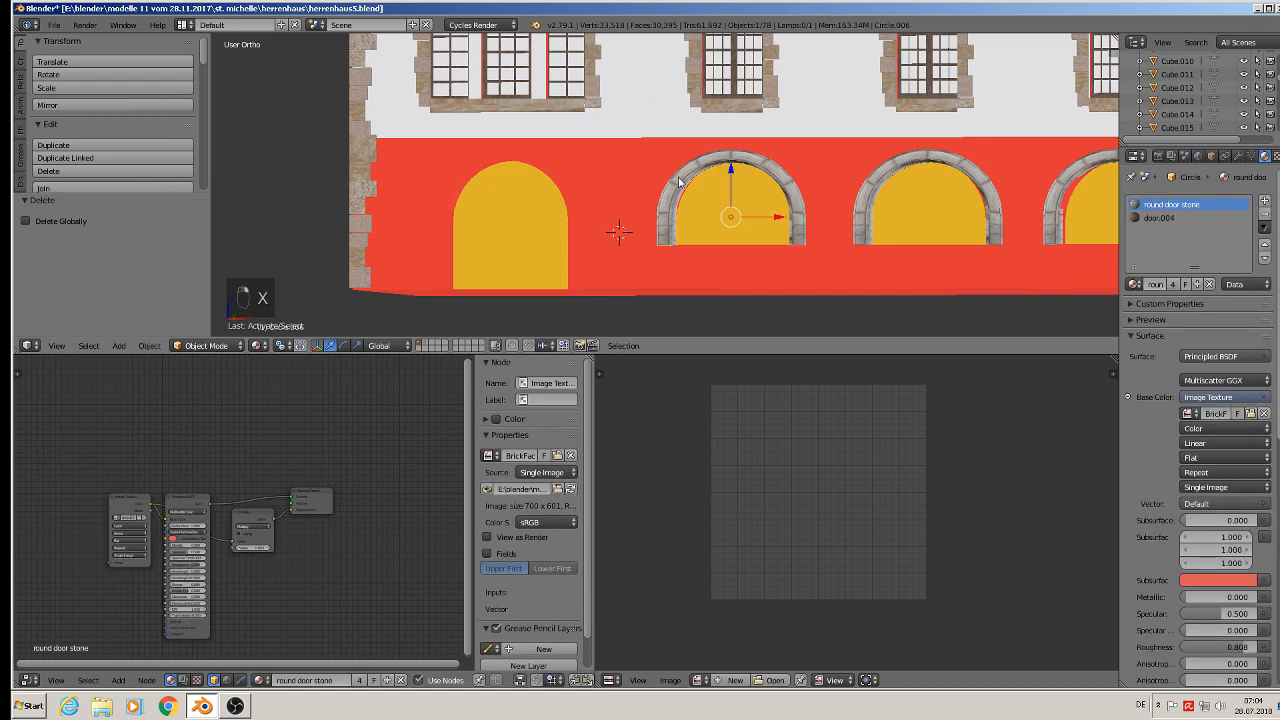
pyautogui.hotkey('shift', 'd')
pyautogui.click(678, 182)
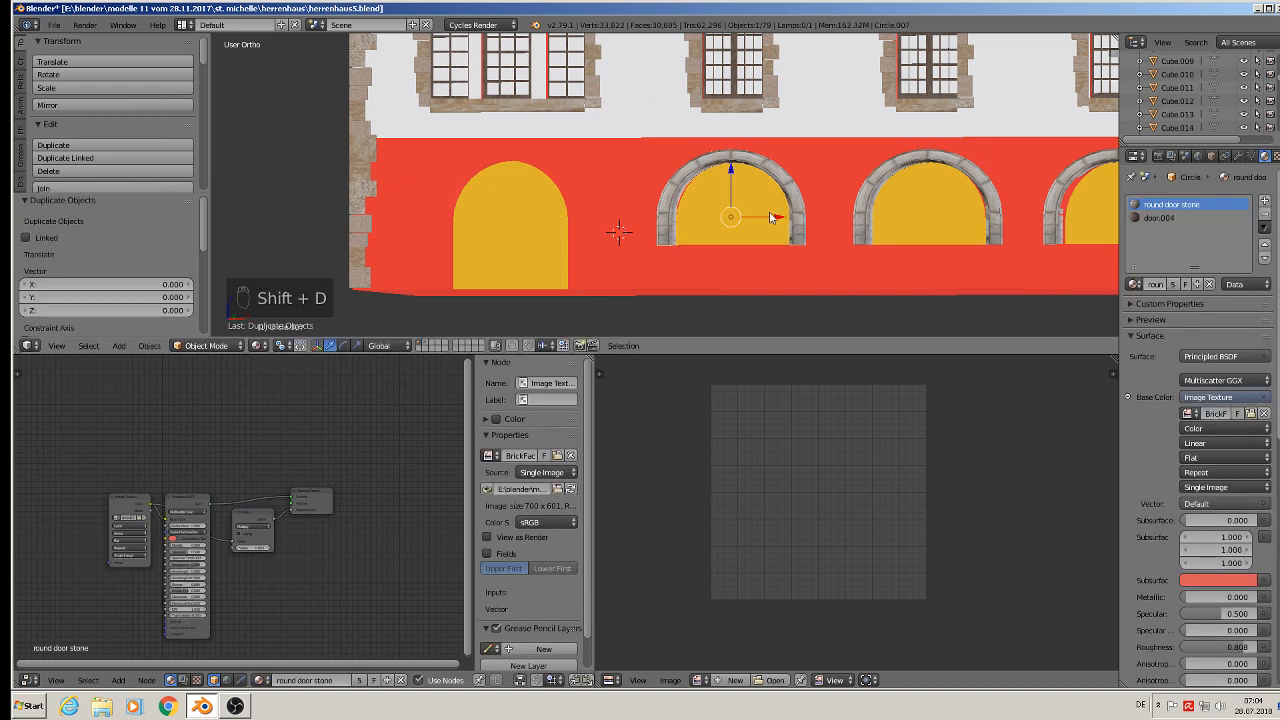
pyautogui.moveTo(771, 217); pyautogui.dragTo(514, 249)
pyautogui.press('Tab')
pyautogui.press('Tab')
pyautogui.scroll(-5, 619, 245)
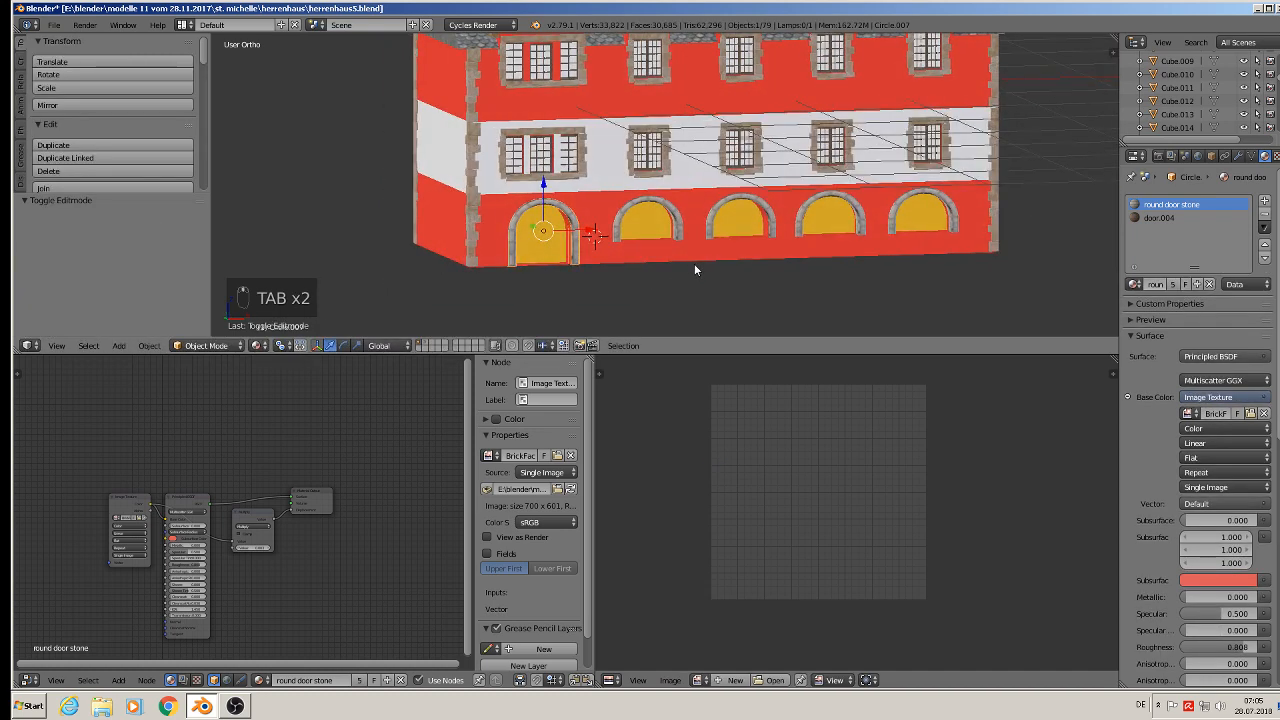
pyautogui.keyDown('shift'); pyautogui.moveTo(694, 269); pyautogui.dragTo(608, 272, button='middle'); pyautogui.keyUp('shift')
pyautogui.press('a')
pyautogui.press('a')
pyautogui.press('a')
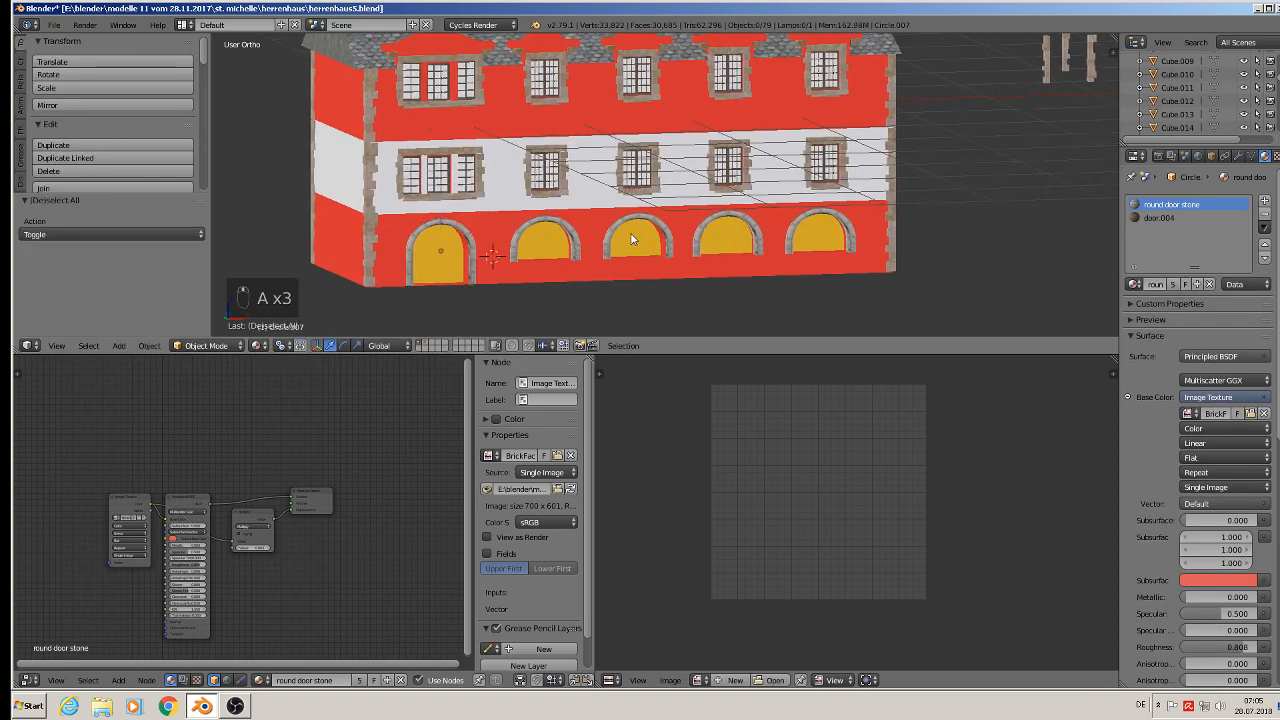
pyautogui.click(53, 24)
# - Zoom through the reference photos beside the house to study the arched ground-floor openings
pyautogui.press('Home')
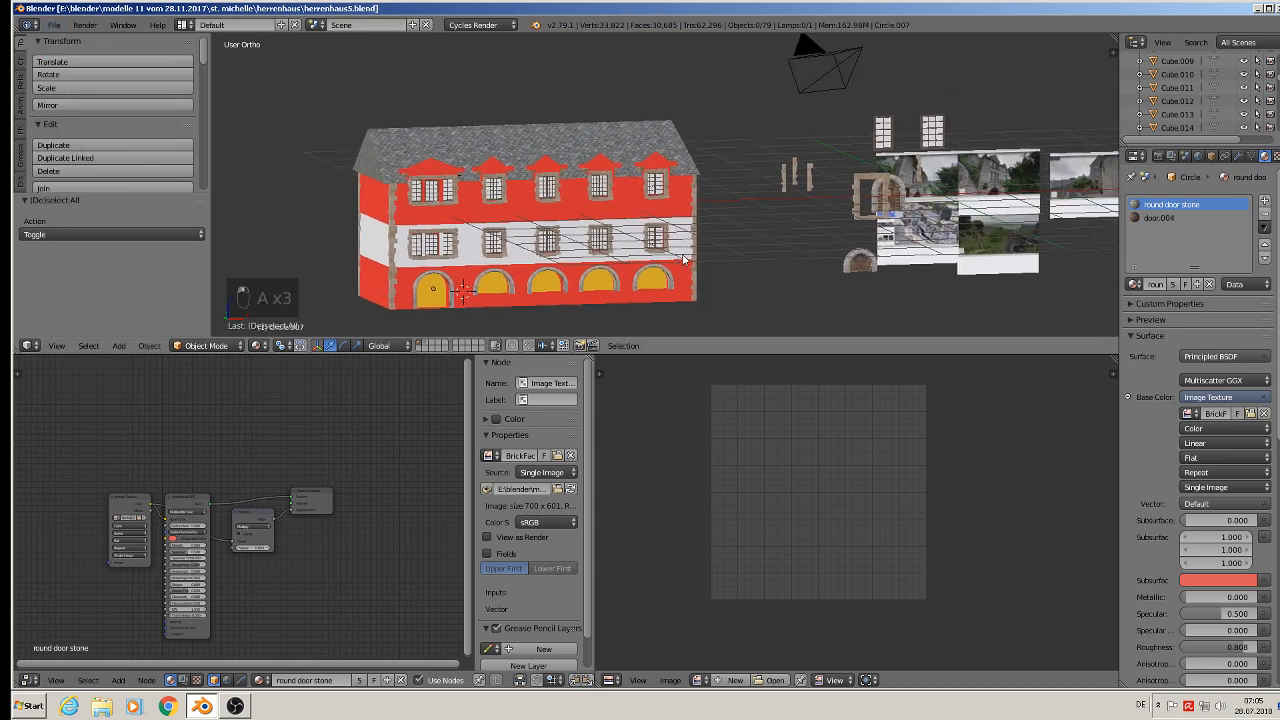
pyautogui.scroll(2, 754, 234)
pyautogui.scroll(2, 770, 237)
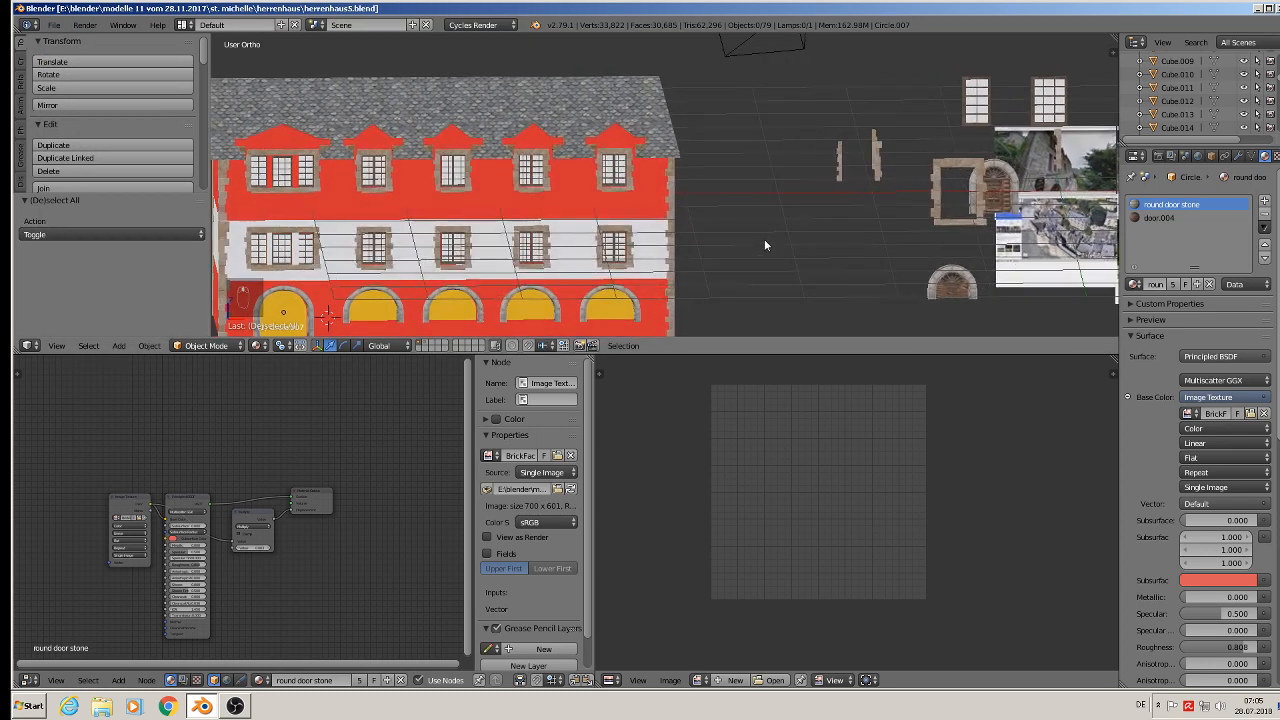
pyautogui.scroll(-3, 764, 245)
pyautogui.keyDown('shift'); pyautogui.moveTo(831, 228); pyautogui.dragTo(452, 228, button='middle'); pyautogui.keyUp('shift')
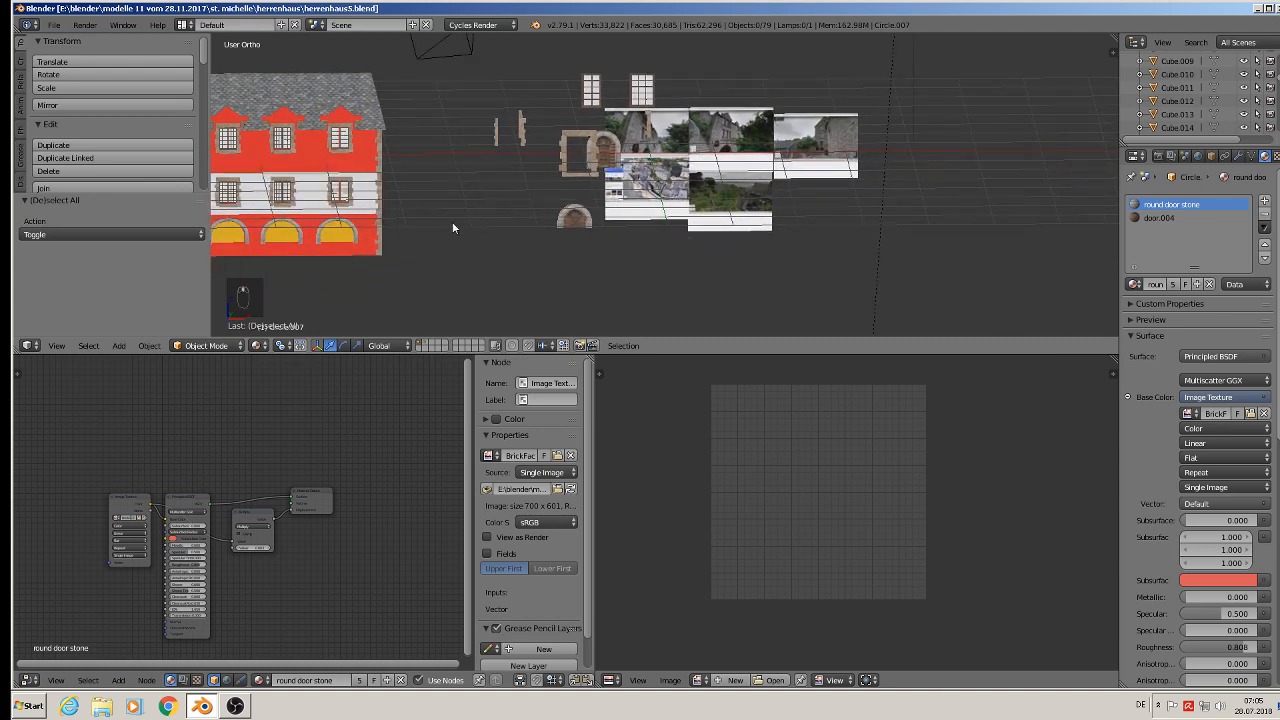
pyautogui.scroll(6, 694, 172)
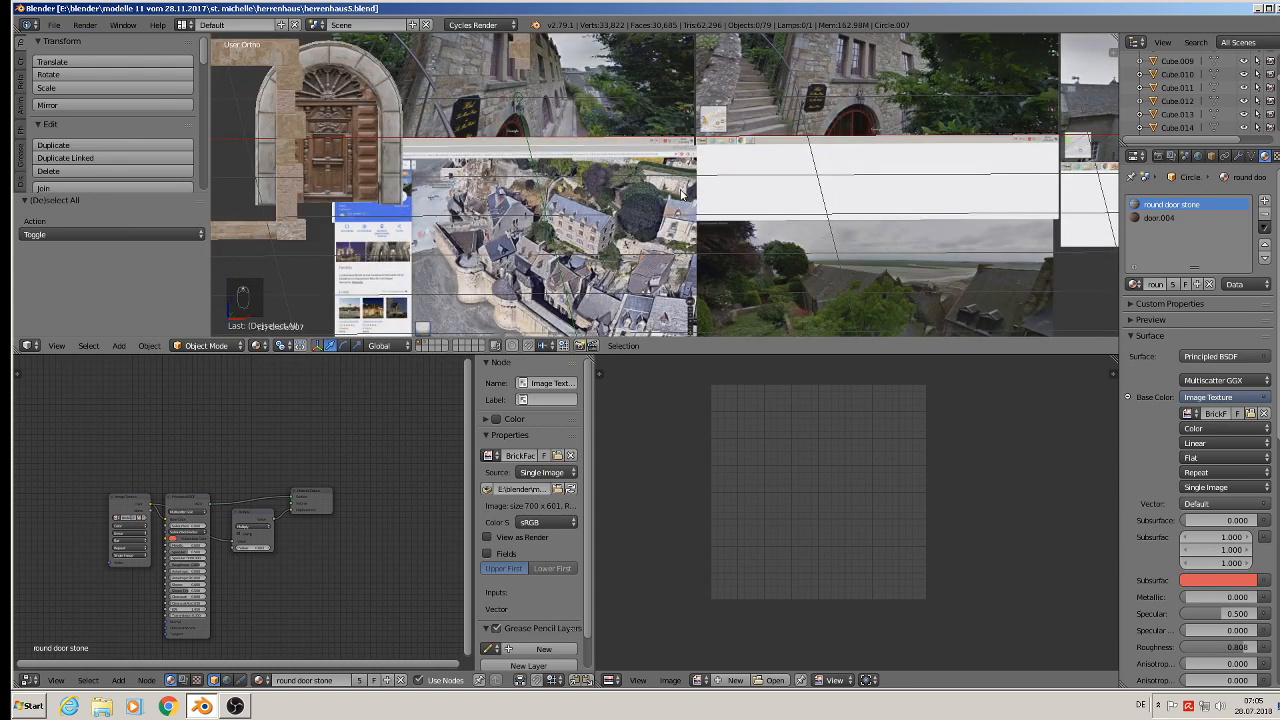
pyautogui.scroll(6, 554, 103)
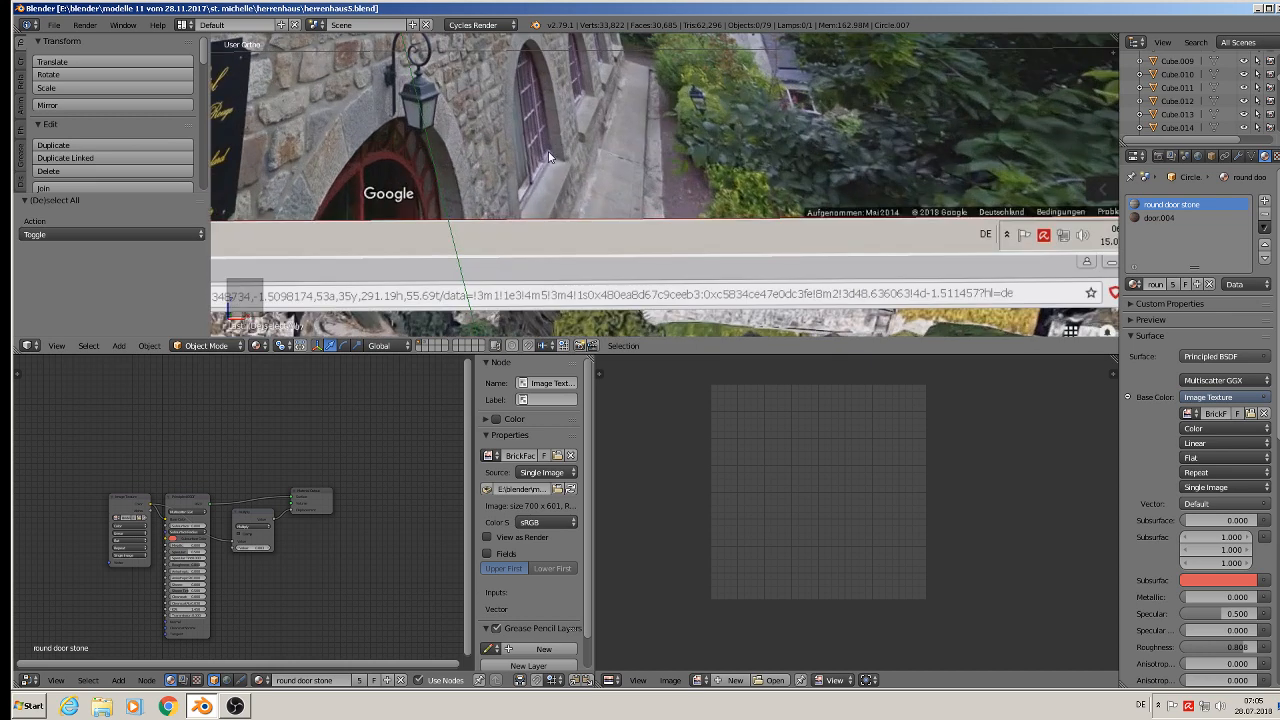
pyautogui.scroll(5, 544, 155)
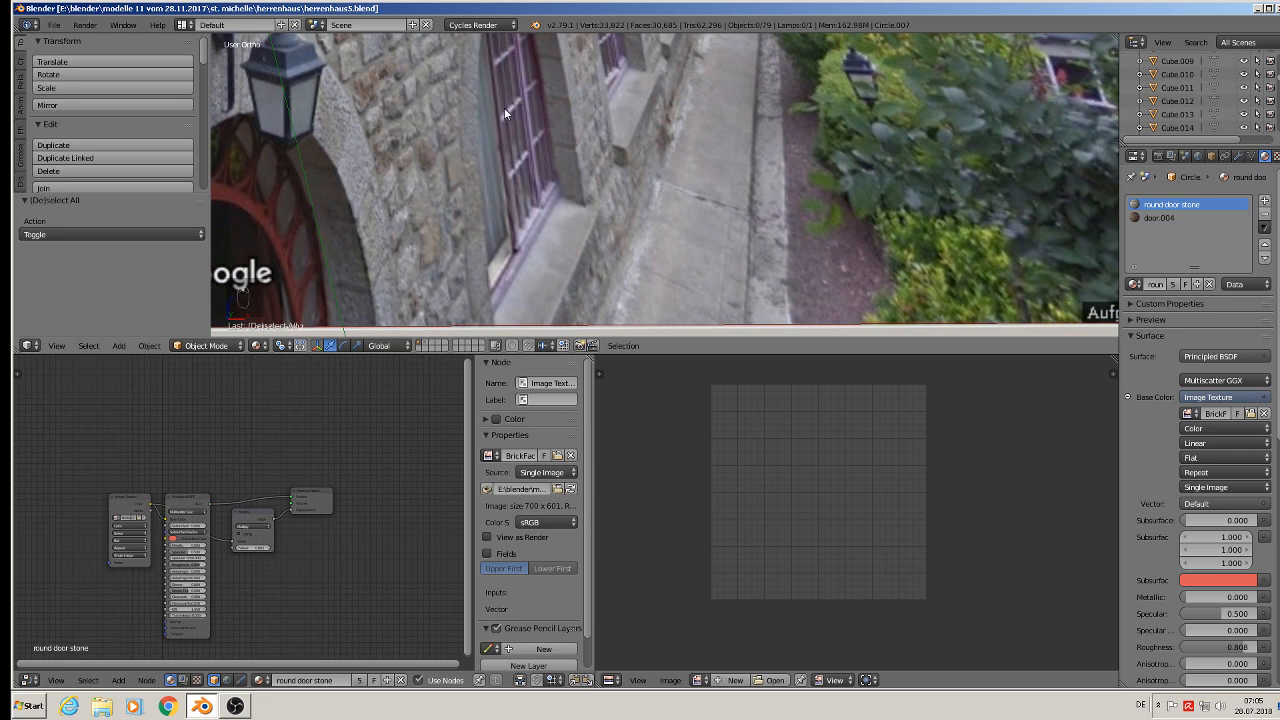
pyautogui.scroll(-10, 455, 212)
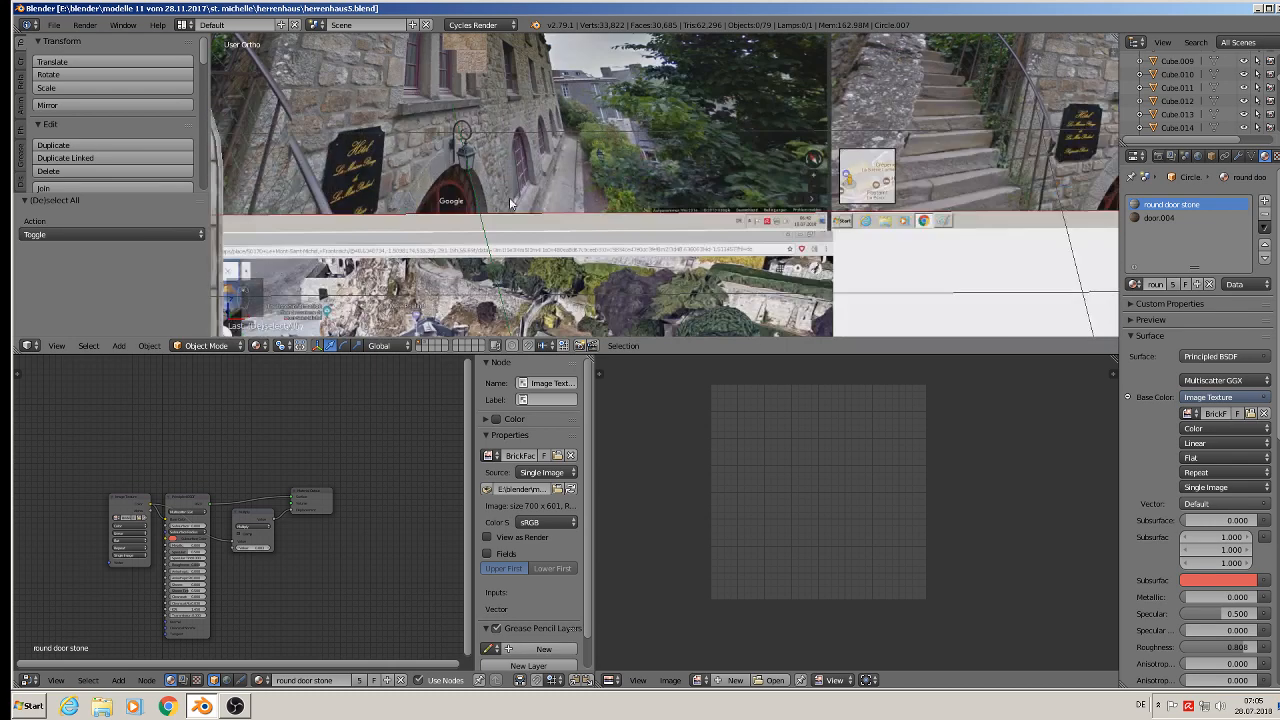
pyautogui.keyDown('shift'); pyautogui.moveTo(446, 272); pyautogui.dragTo(838, 135, button='middle'); pyautogui.keyUp('shift')
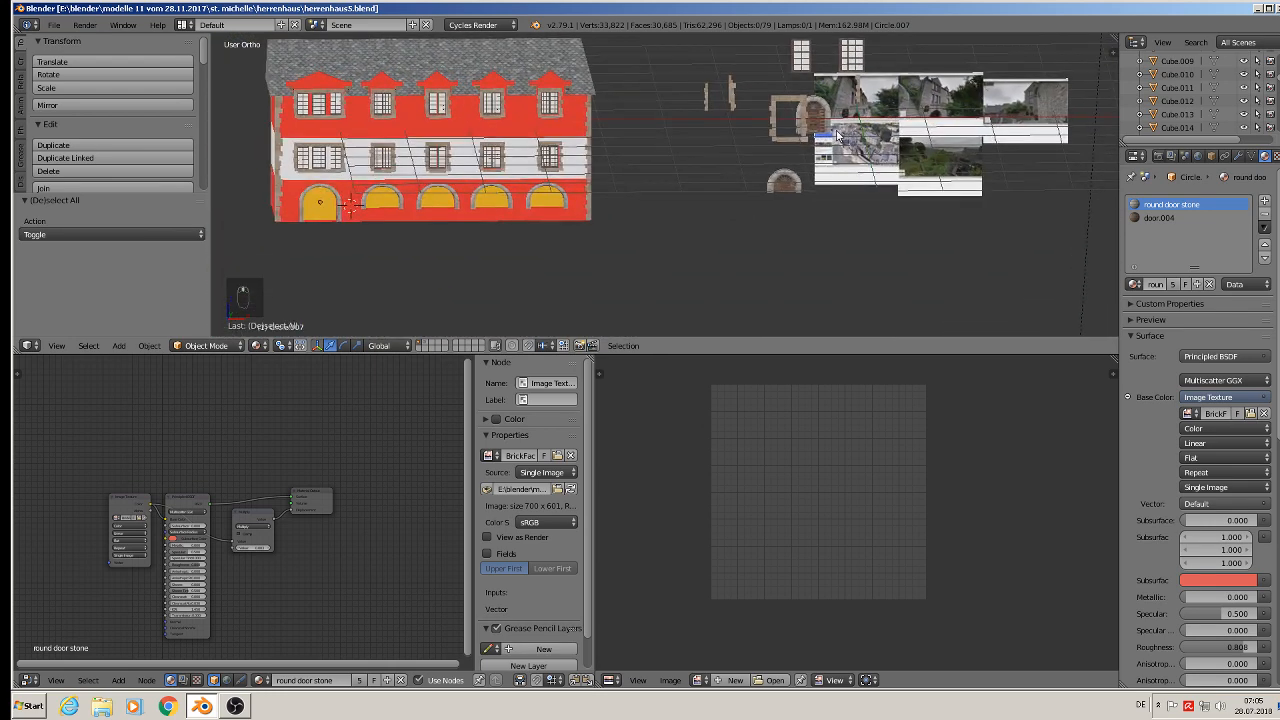
pyautogui.scroll(4, 446, 148)
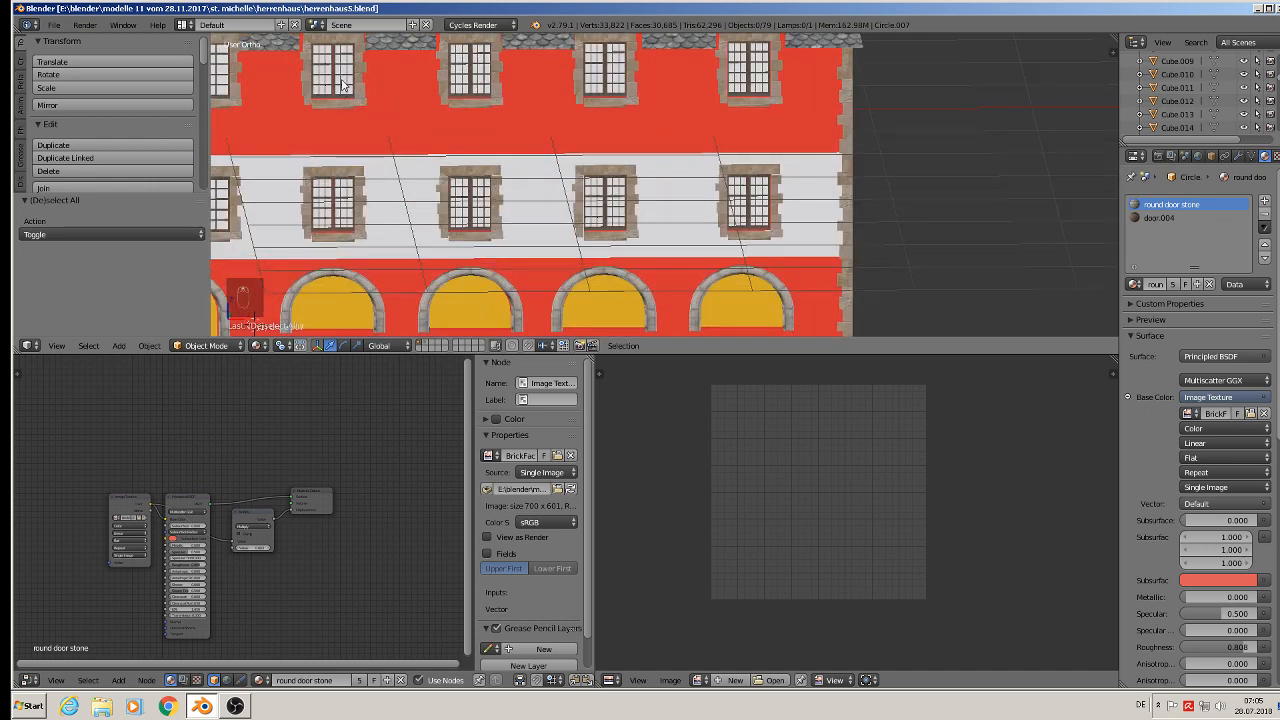
# - Duplicate a first-floor window and move it about 1.46 down along Z into an arched ground-floor opening
pyautogui.rightClick(344, 80)
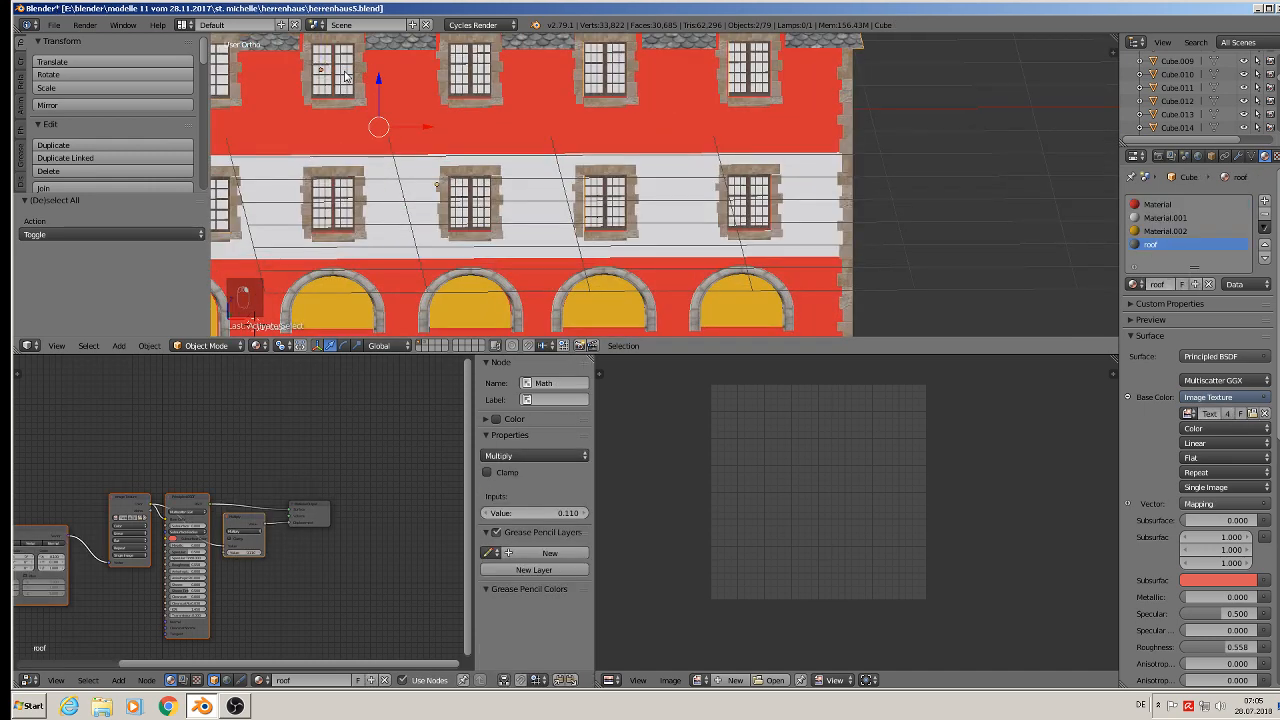
pyautogui.scroll(-4, 380, 126)
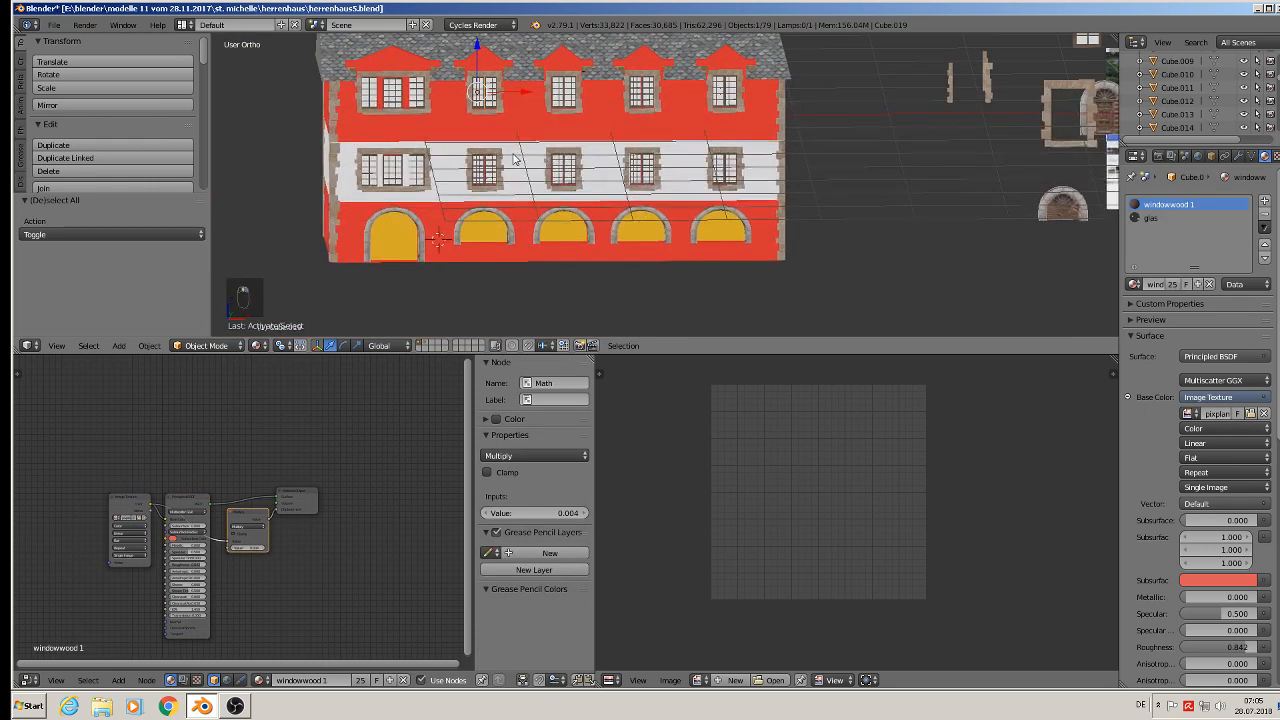
pyautogui.hotkey('shift', 'd')
pyautogui.press('z')
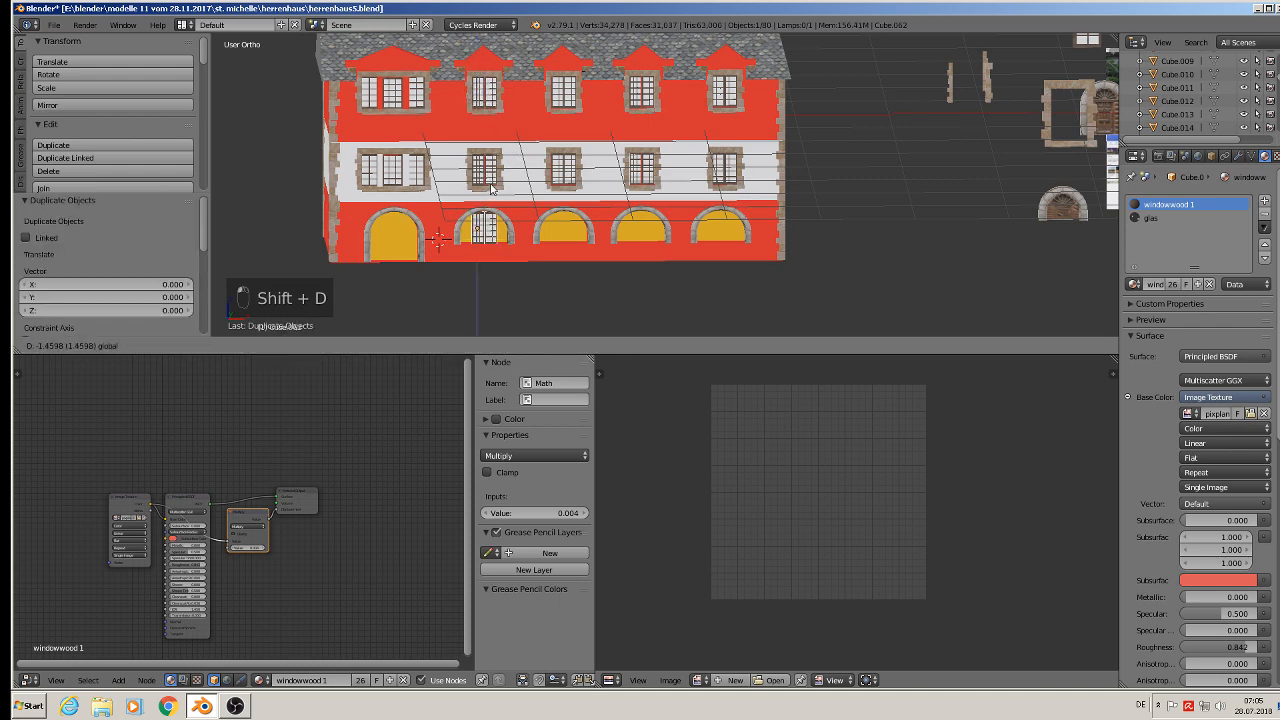
pyautogui.click(492, 194)
# - Move the window copy about 0.134 along -X inside the arch
pyautogui.scroll(5, 493, 226)
pyautogui.keyDown('shift'); pyautogui.moveTo(518, 288); pyautogui.dragTo(672, 175, button='middle'); pyautogui.keyUp('shift')
pyautogui.moveTo(628, 158); pyautogui.dragTo(576, 167)
# - Duplicate the window about 0.267 along X beside the first copy and nudge it slightly along X
pyautogui.hotkey('shift', 'd')
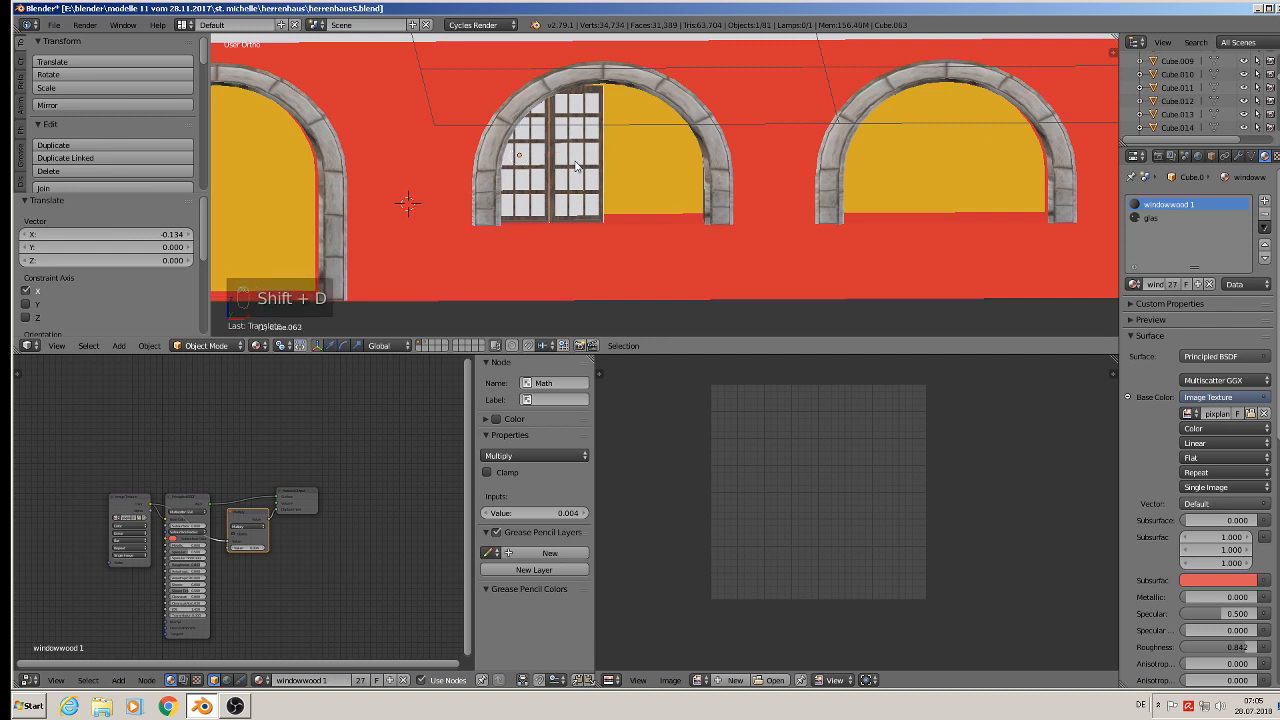
pyautogui.press('x')
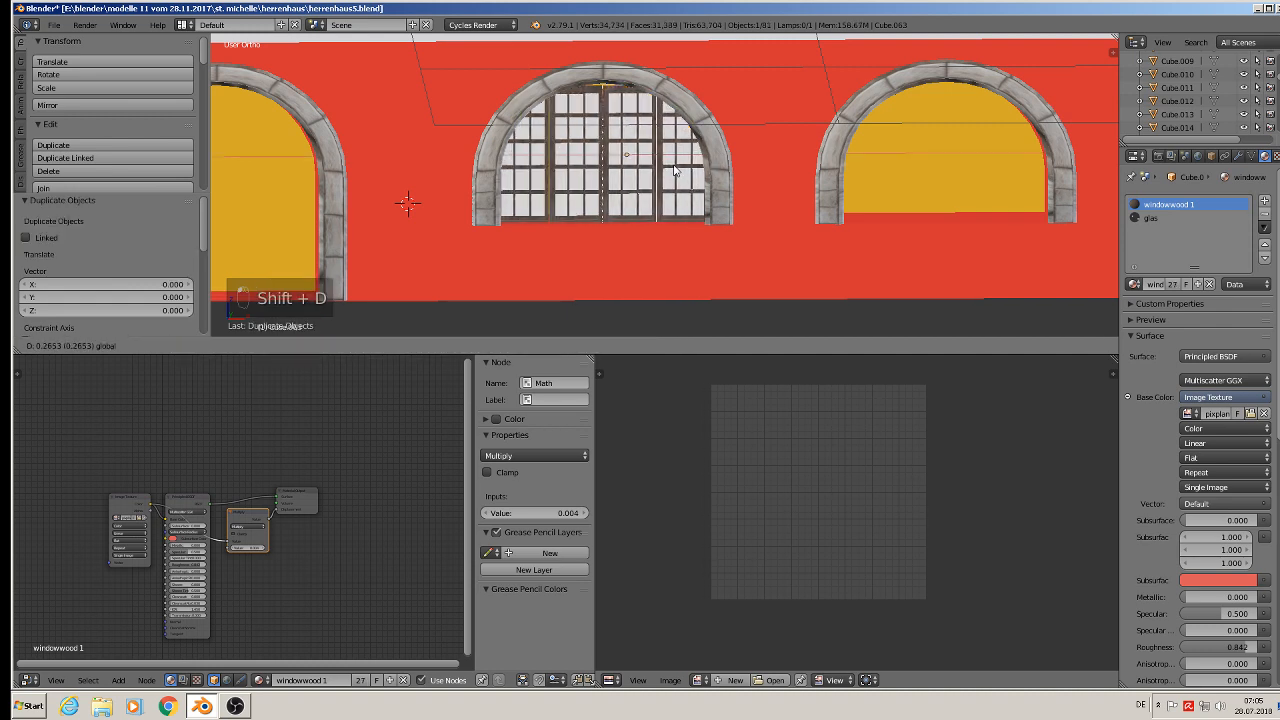
pyautogui.click(680, 167)
pyautogui.press('g')
pyautogui.press('x')
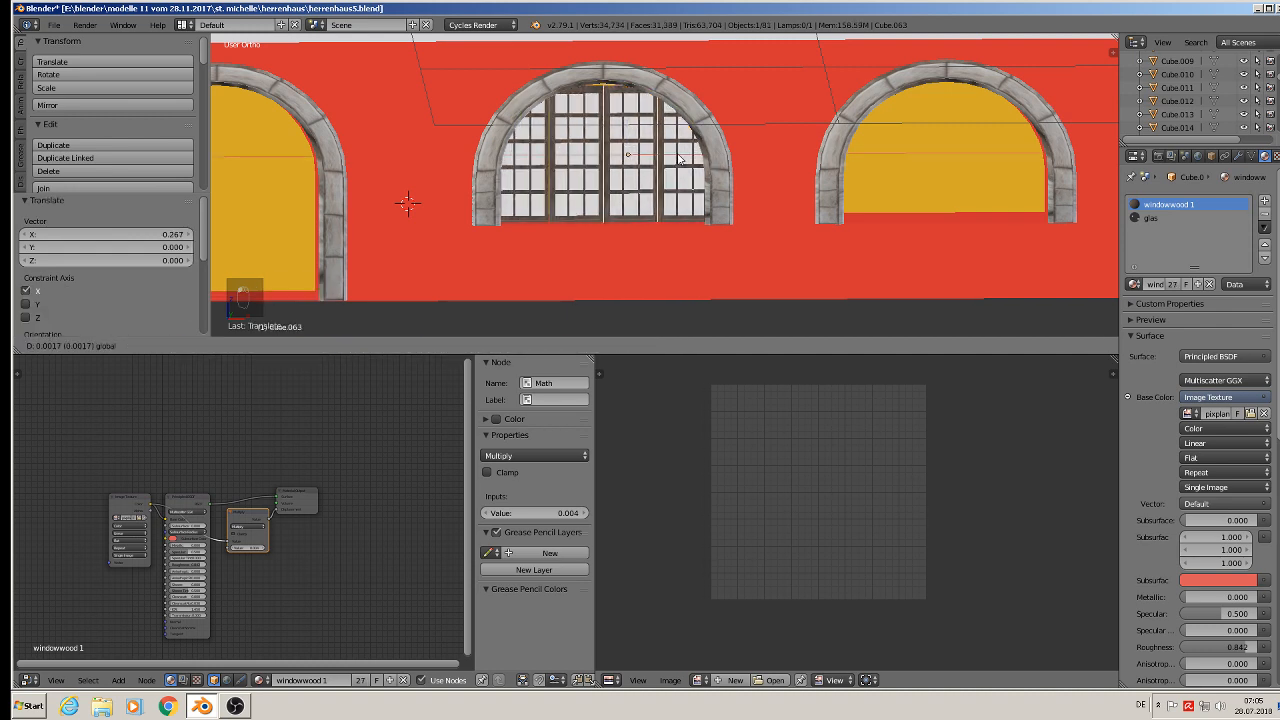
pyautogui.click(680, 160)
pyautogui.moveTo(680, 160); pyautogui.dragTo(623, 197, button='middle')
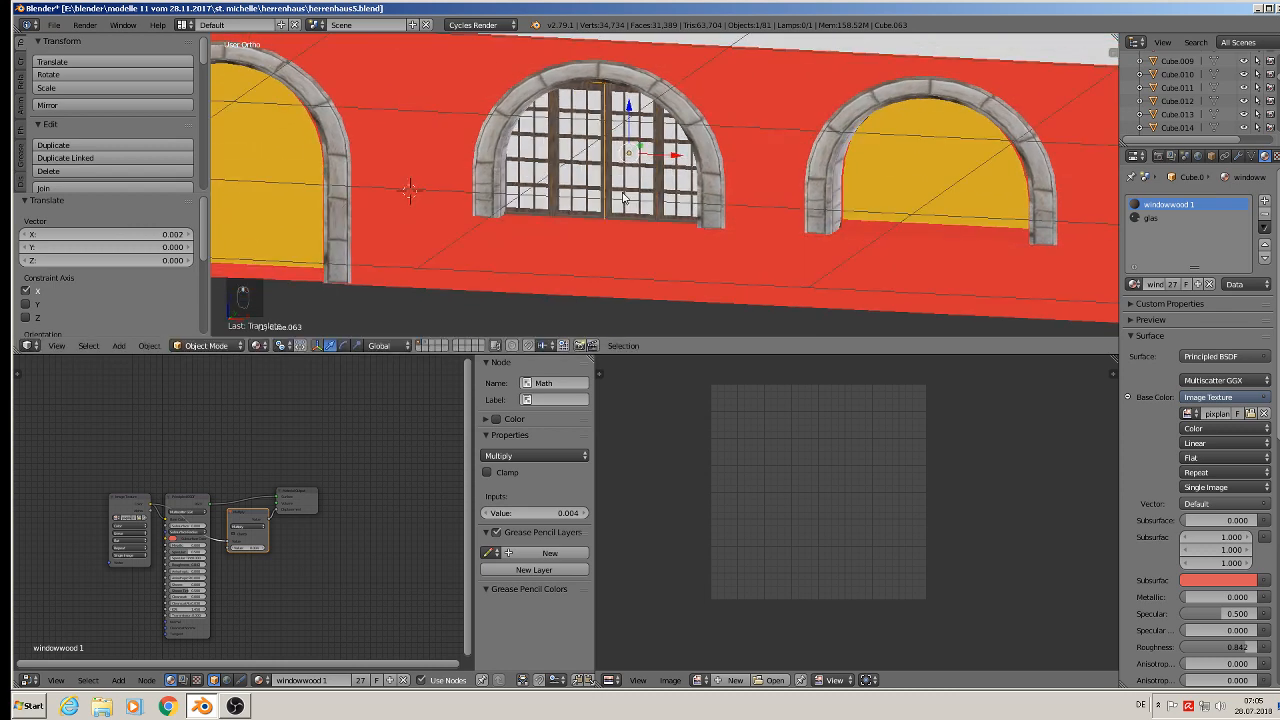
# - Join the two window copies into one object and shift it 0.005 along X
pyautogui.keyDown('shift'); pyautogui.rightClick(573, 166); pyautogui.keyUp('shift')
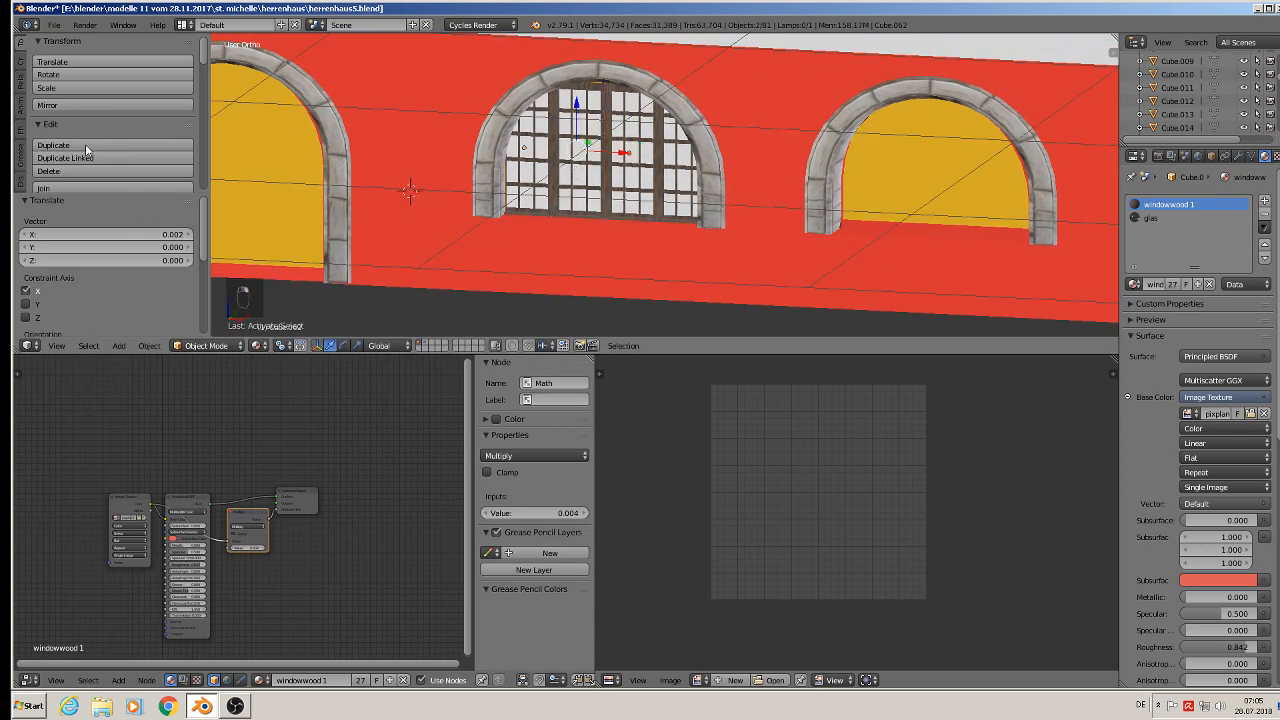
pyautogui.scroll(-3, 72, 107)
pyautogui.click(101, 108)
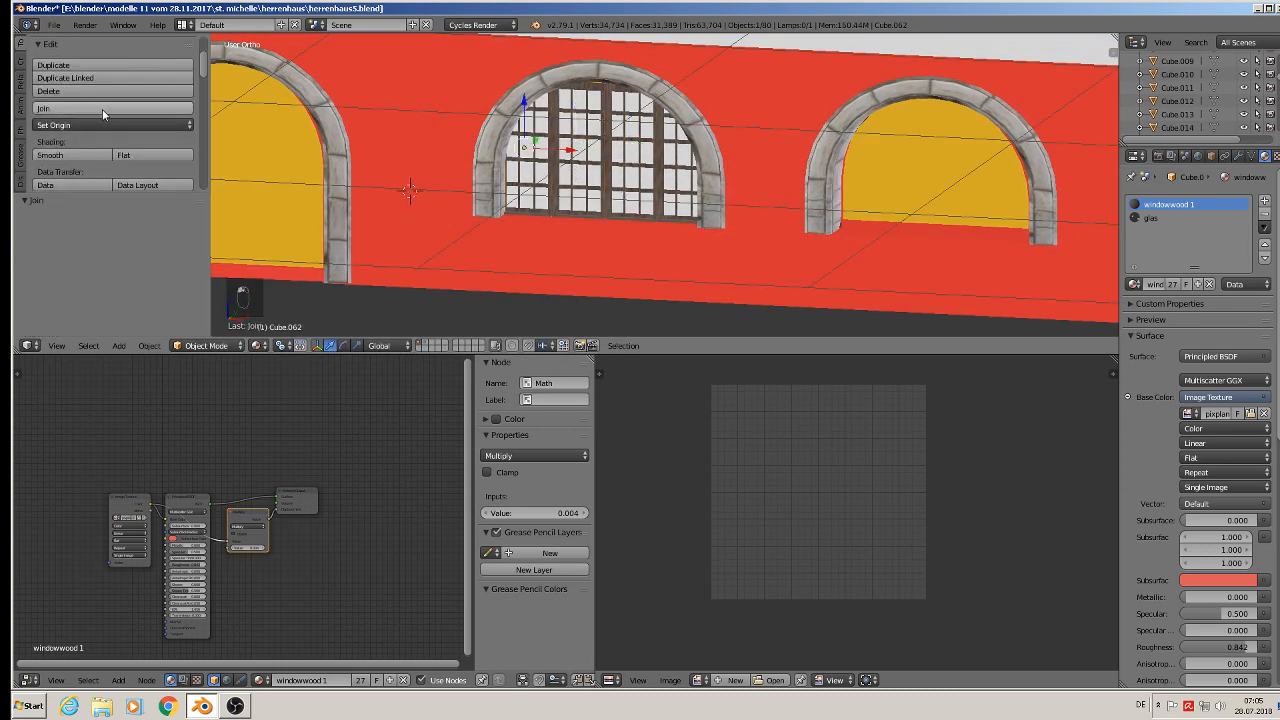
pyautogui.moveTo(578, 152); pyautogui.dragTo(655, 199)
pyautogui.press('KP_1')
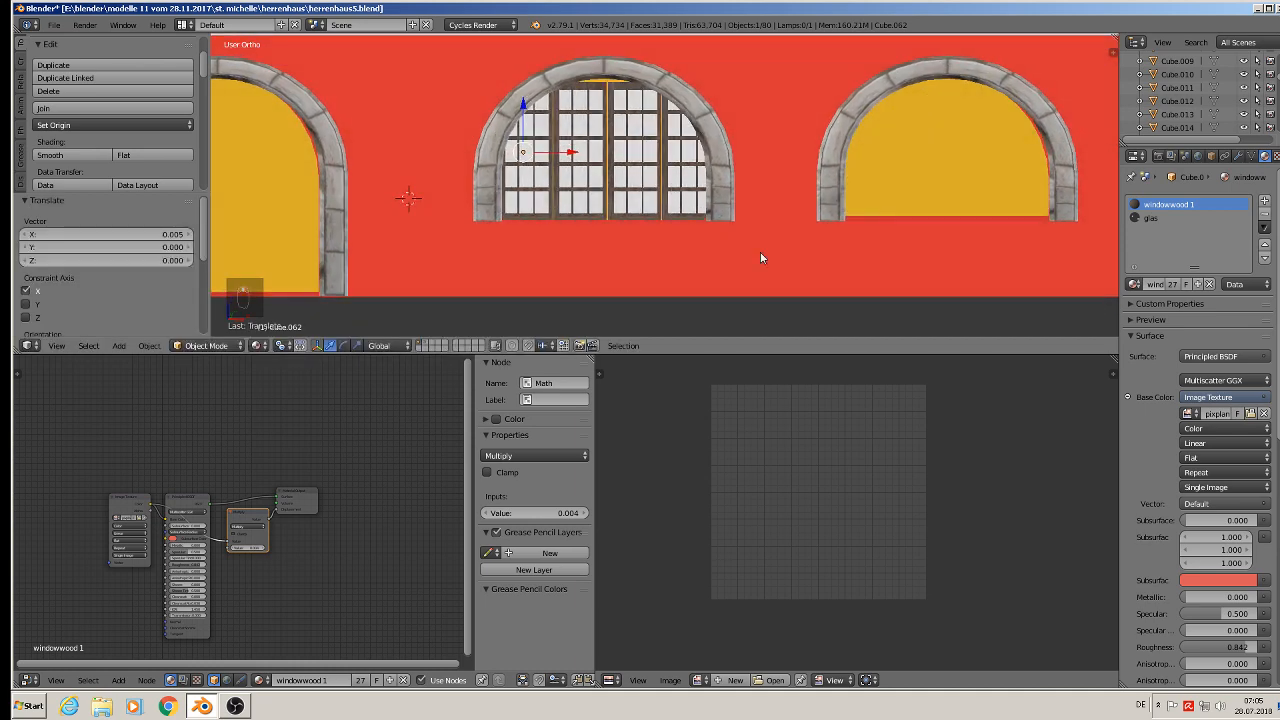
# - Scale the joined window uniformly to about 0.953, then to about 1.089 along Z to fill the arch
pyautogui.press('s')
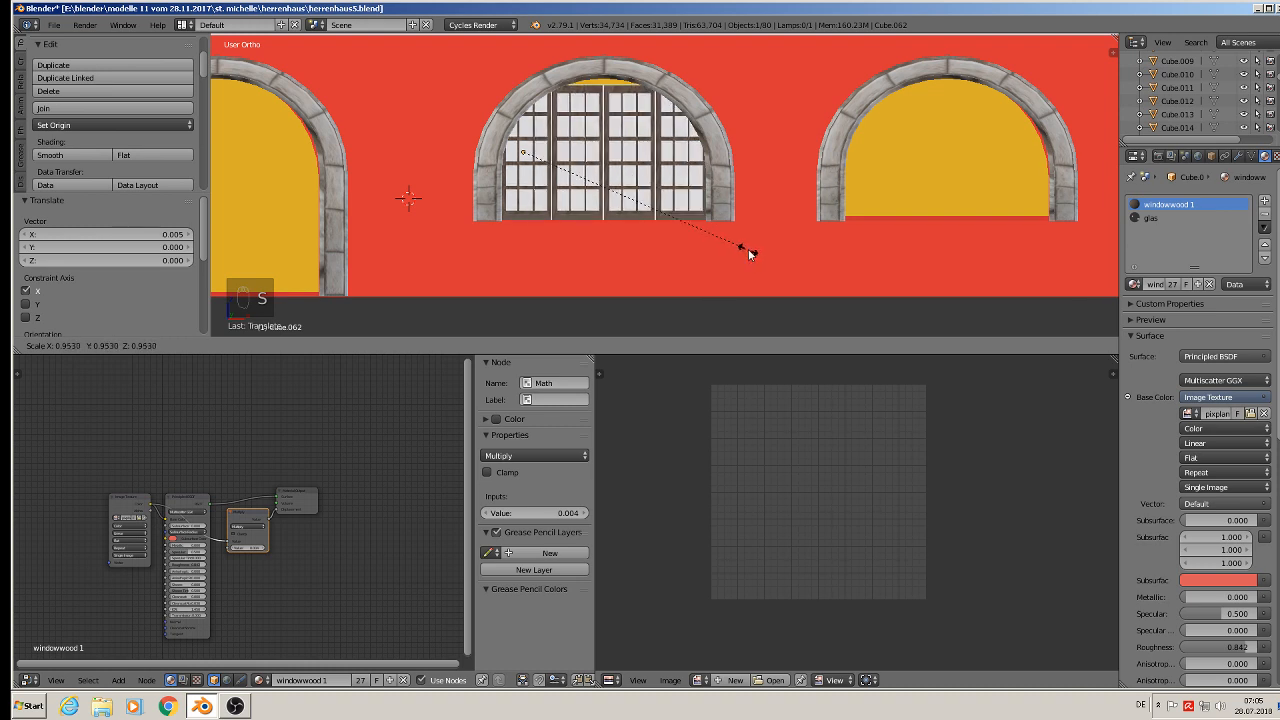
pyautogui.click(748, 250)
pyautogui.press('s')
pyautogui.press('z')
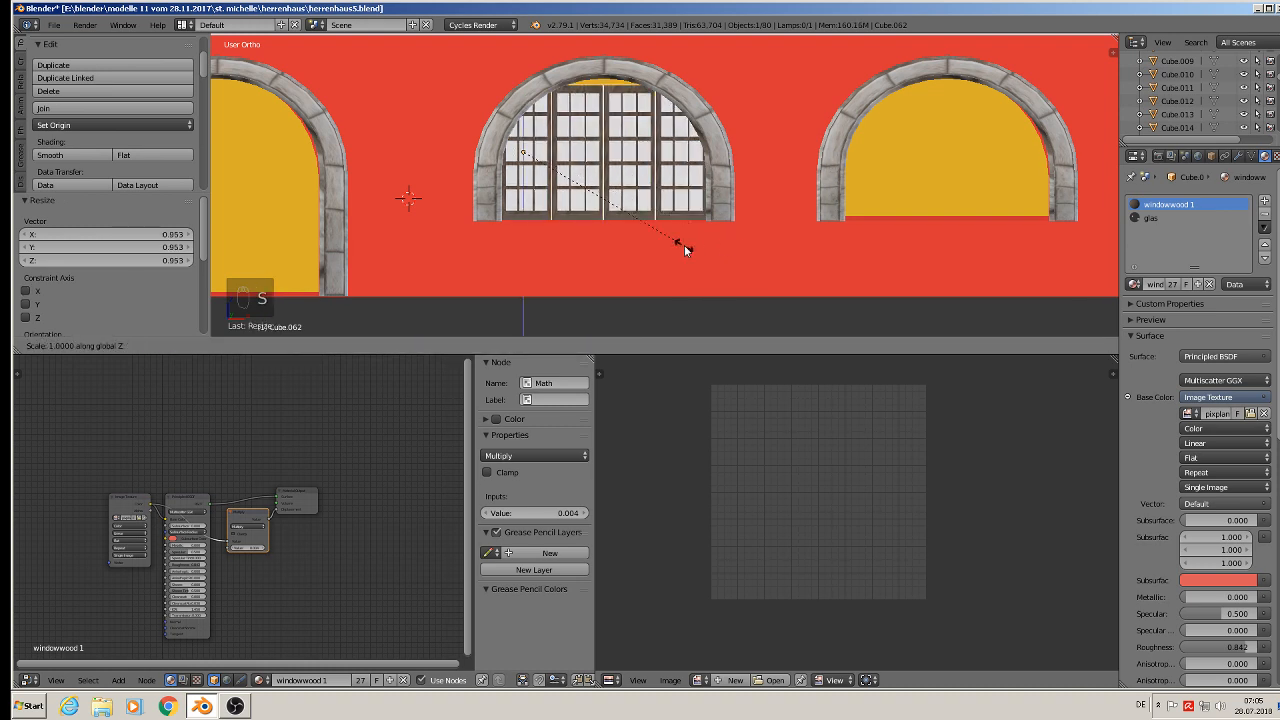
pyautogui.click(691, 264)
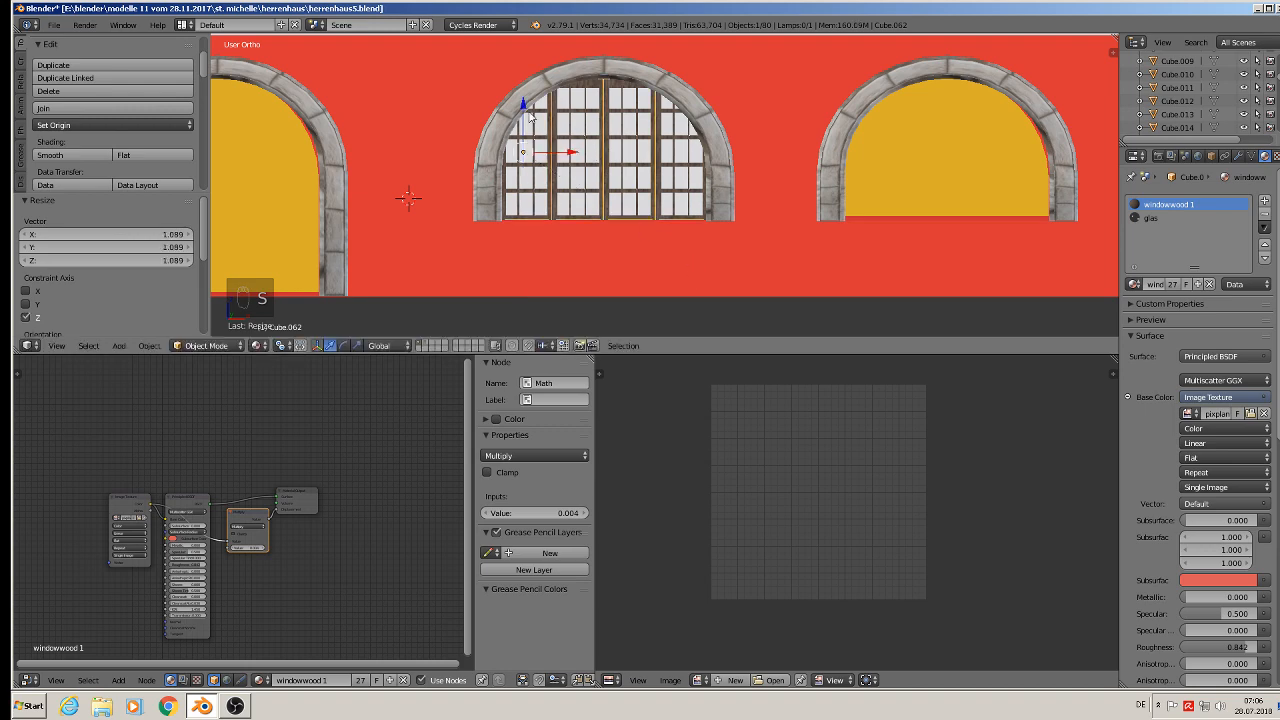
# - Raise the joined window about 0.012 along Z
pyautogui.press('g')
pyautogui.press('z')
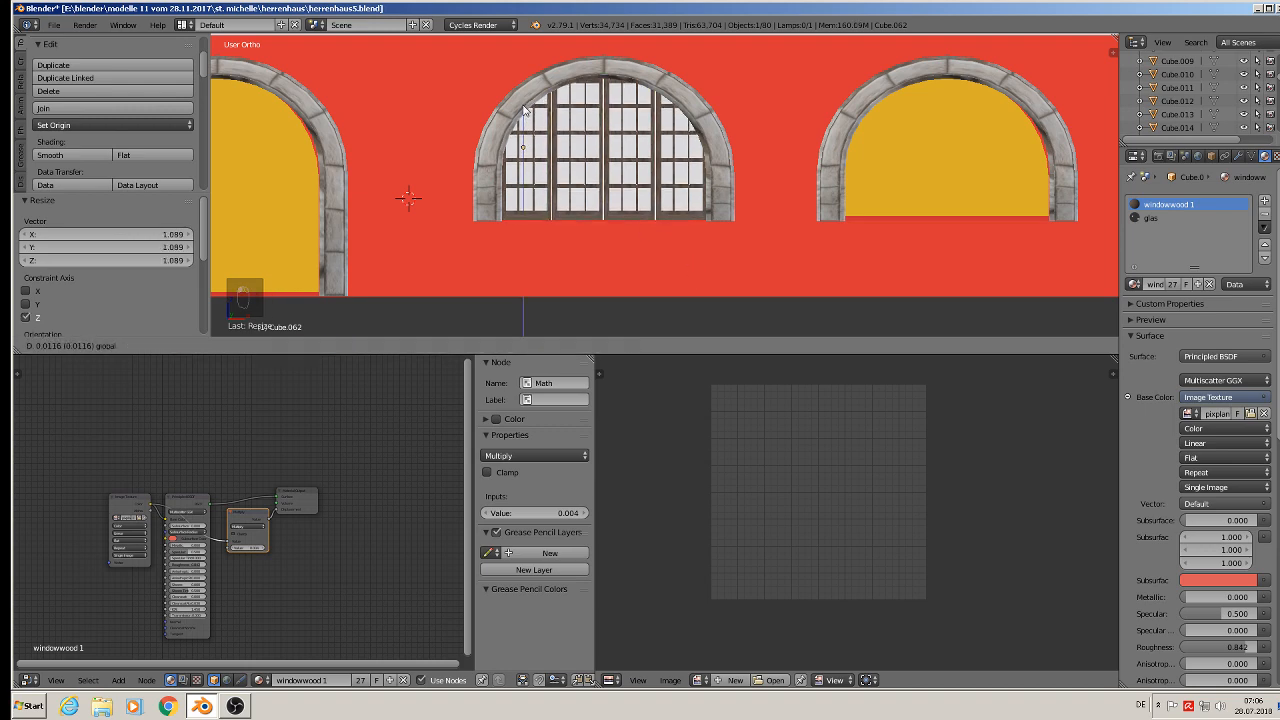
pyautogui.click(523, 110)
# - Duplicate the arch window into the neighbouring ground-floor arch
pyautogui.scroll(-2, 579, 128)
pyautogui.press('a')
pyautogui.moveTo(650, 168); pyautogui.dragTo(623, 190, button='middle')
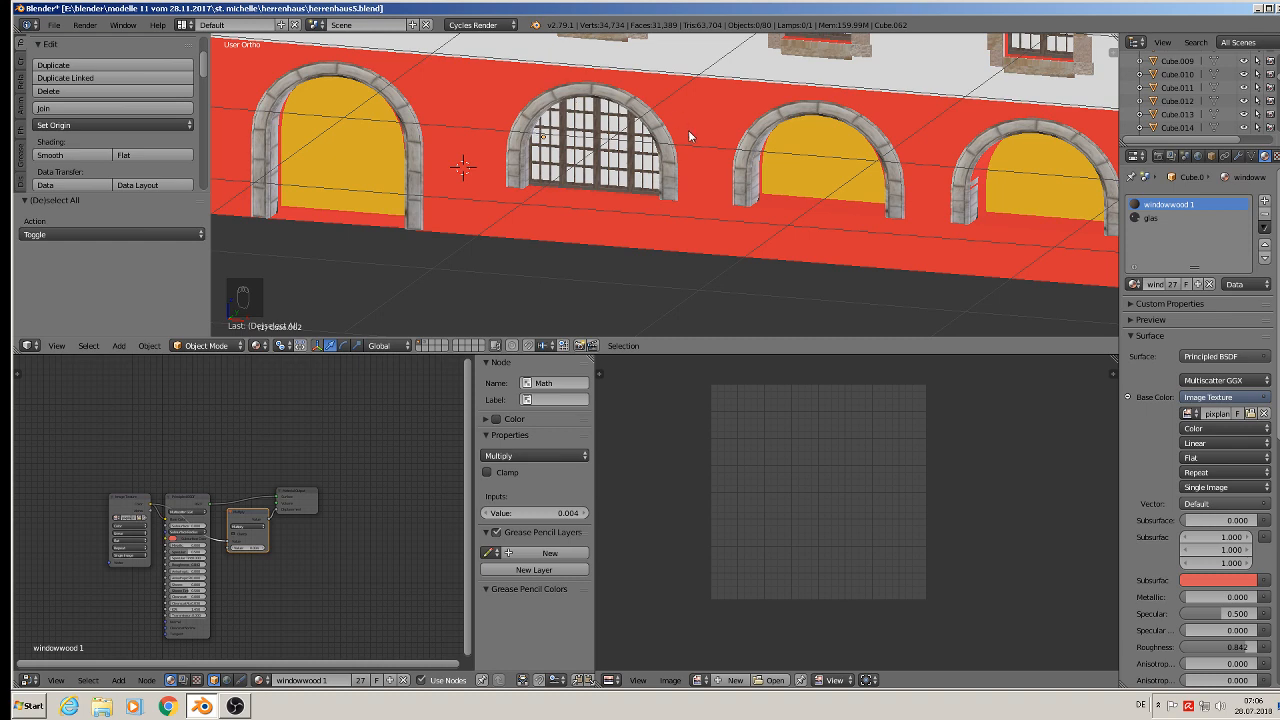
pyautogui.scroll(-2, 680, 165)
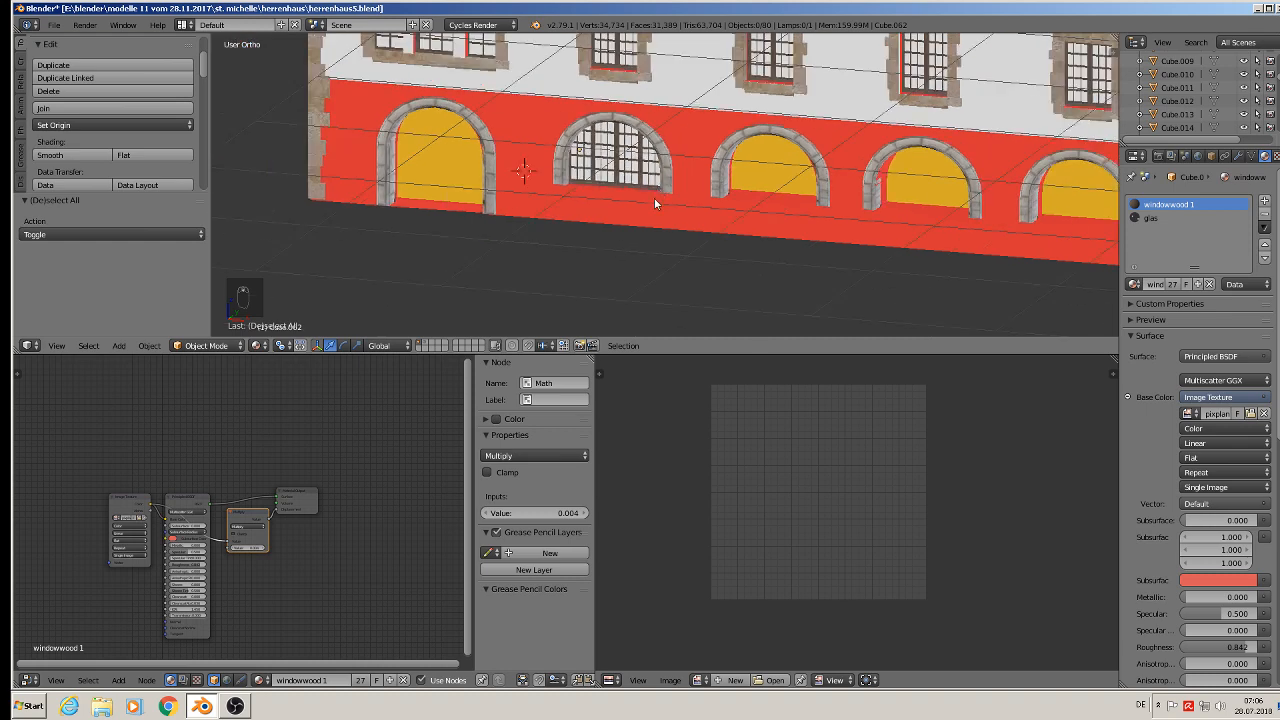
pyautogui.scroll(-1, 600, 225)
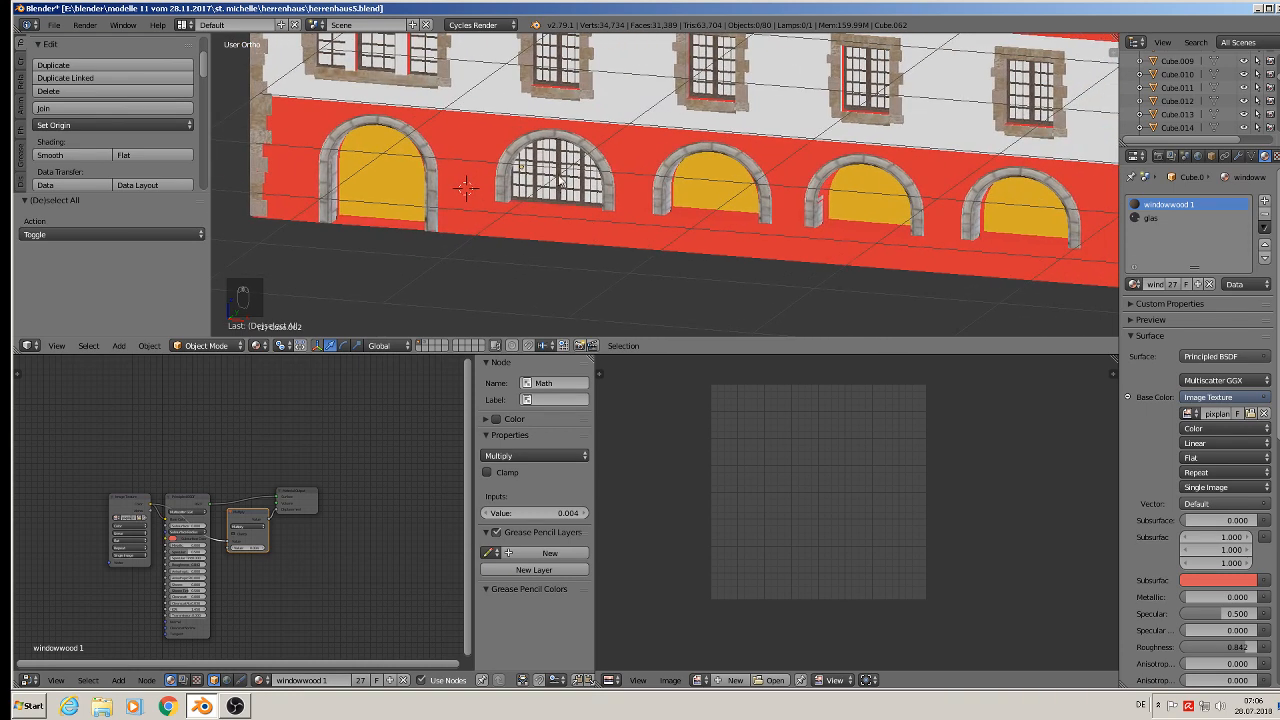
pyautogui.rightClick(558, 174)
pyautogui.hotkey('shift', 'd')
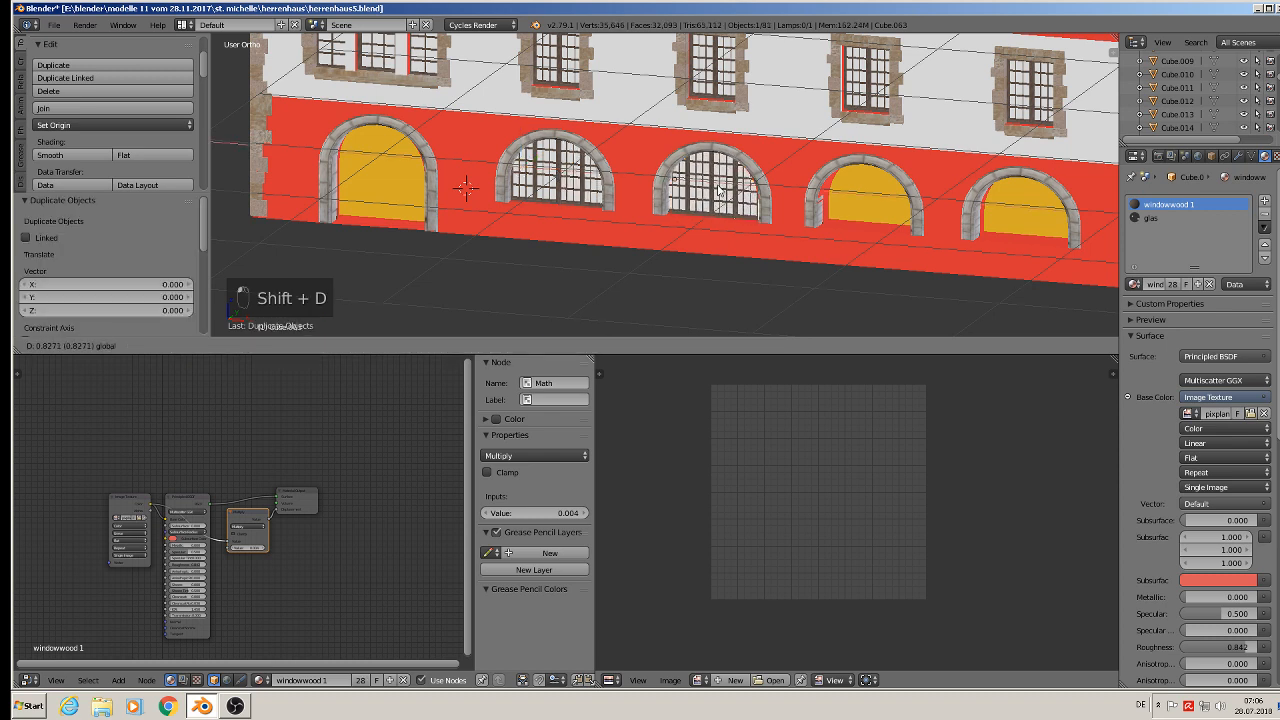
pyautogui.click(724, 190)
# - Duplicate the window into the remaining three arches, placing the last copy about 3.477 along -X in the leftmost arch
pyautogui.hotkey('shift', 'd')
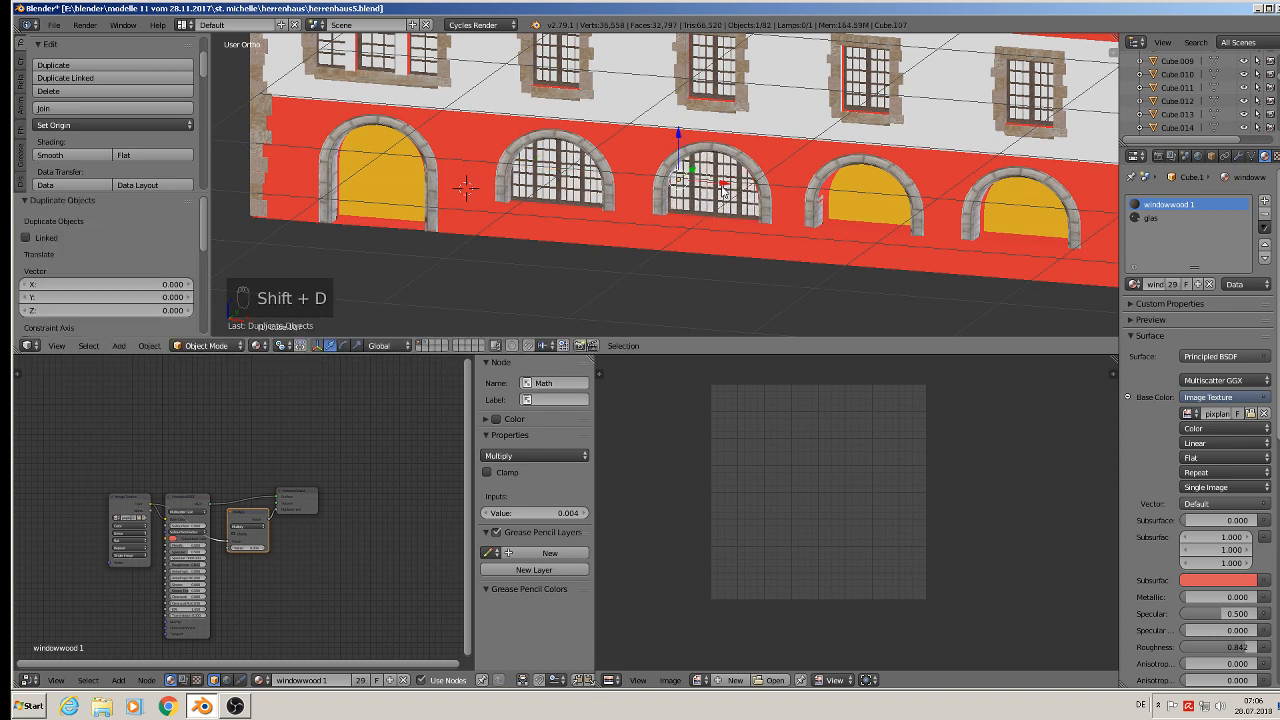
pyautogui.moveTo(859, 210); pyautogui.dragTo(874, 213)
pyautogui.hotkey('shift', 'd')
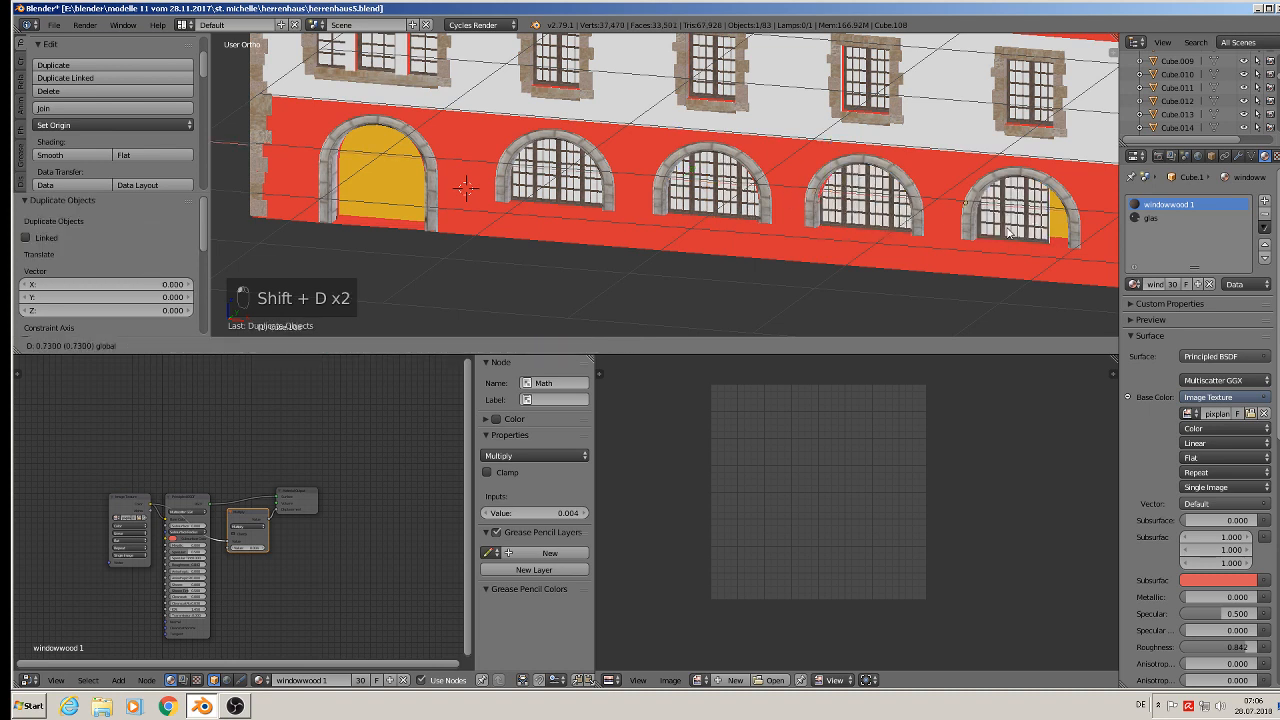
pyautogui.click(1029, 235)
pyautogui.hotkey('shift', 'd')
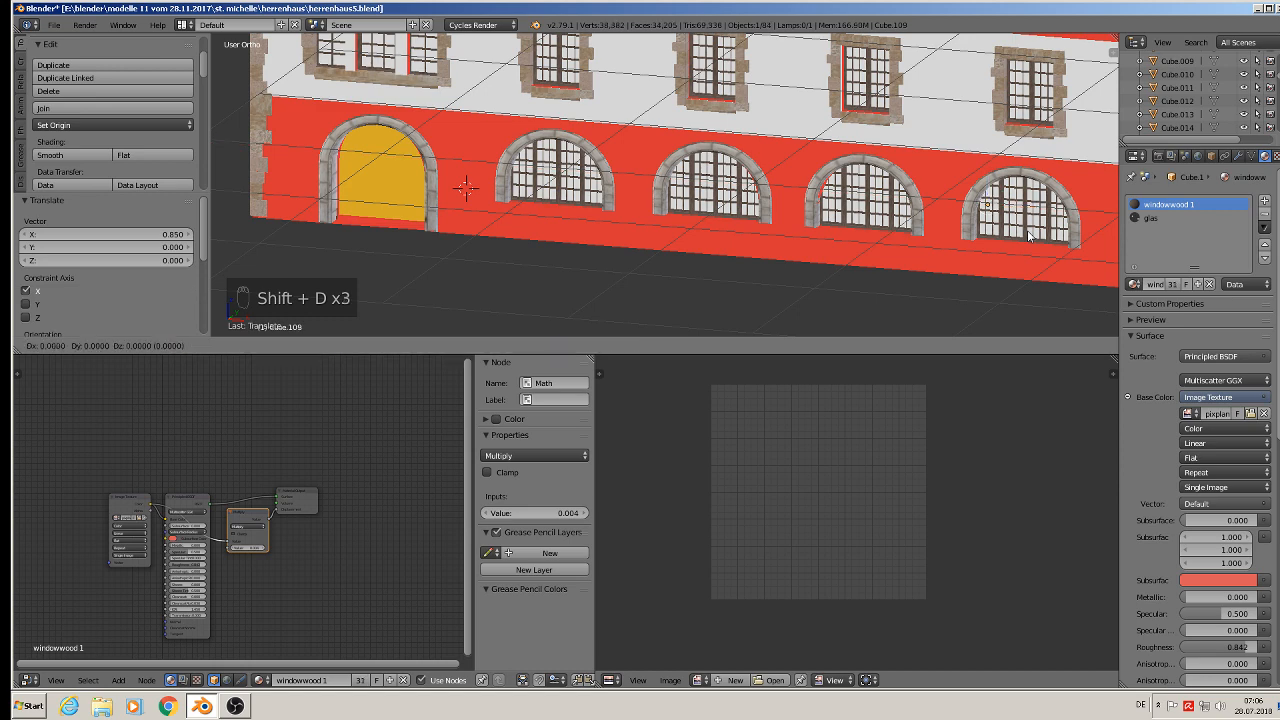
pyautogui.click(392, 150)
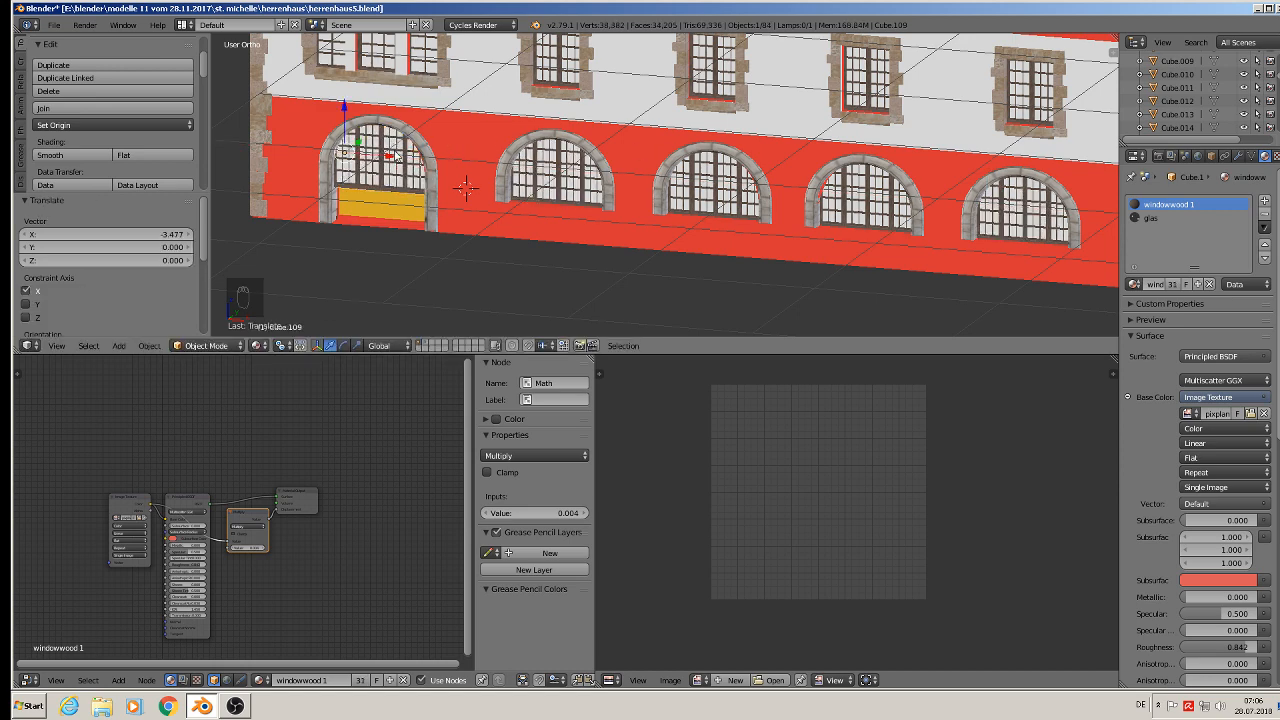
# - Stretch the leftmost window copy along Z and move it 0.093 down to fit the taller arch
pyautogui.scroll(2, 388, 190)
pyautogui.moveTo(394, 201); pyautogui.dragTo(656, 194, button='middle')
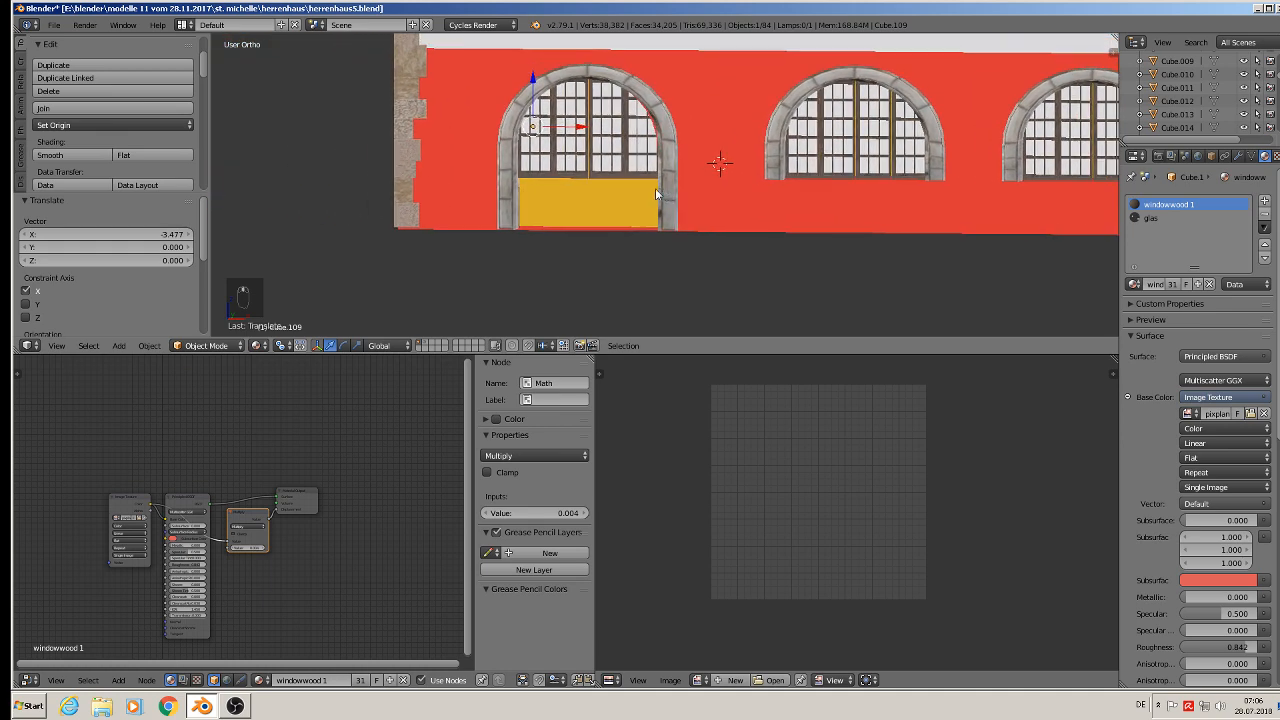
pyautogui.press('s')
pyautogui.press('z')
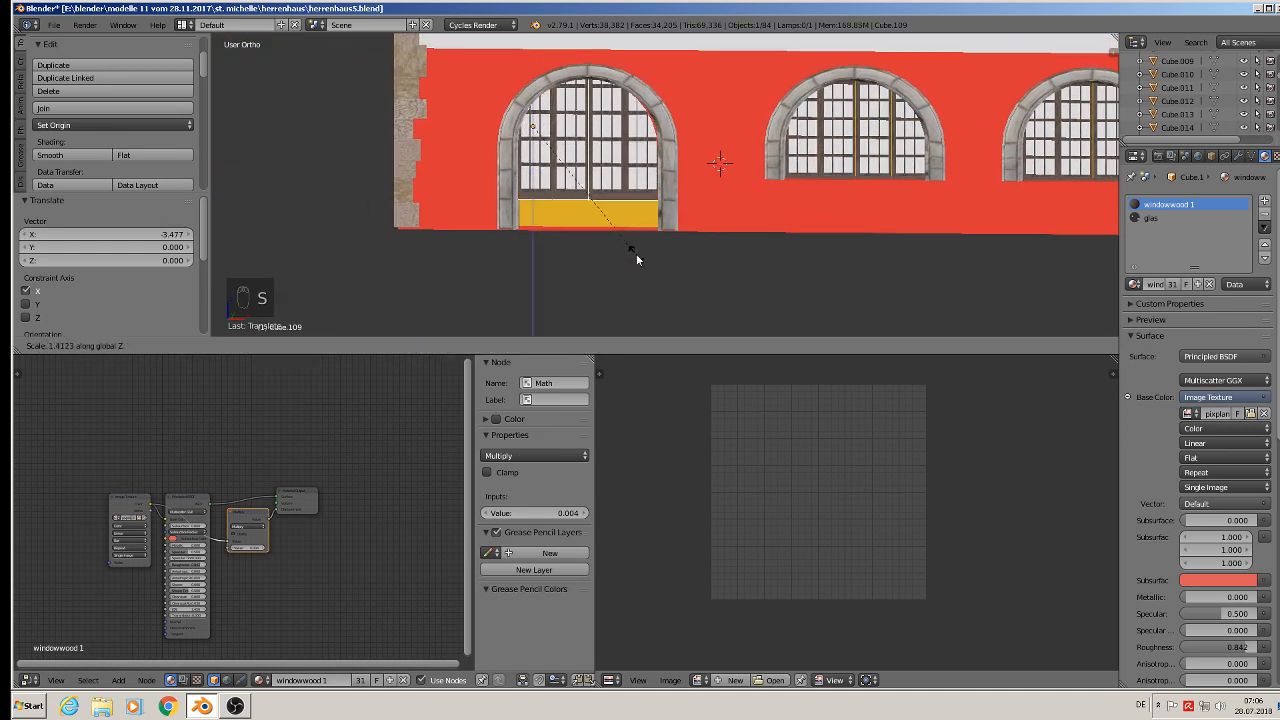
pyautogui.click(634, 257)
pyautogui.press('g')
pyautogui.press('z')
pyautogui.click(686, 262)
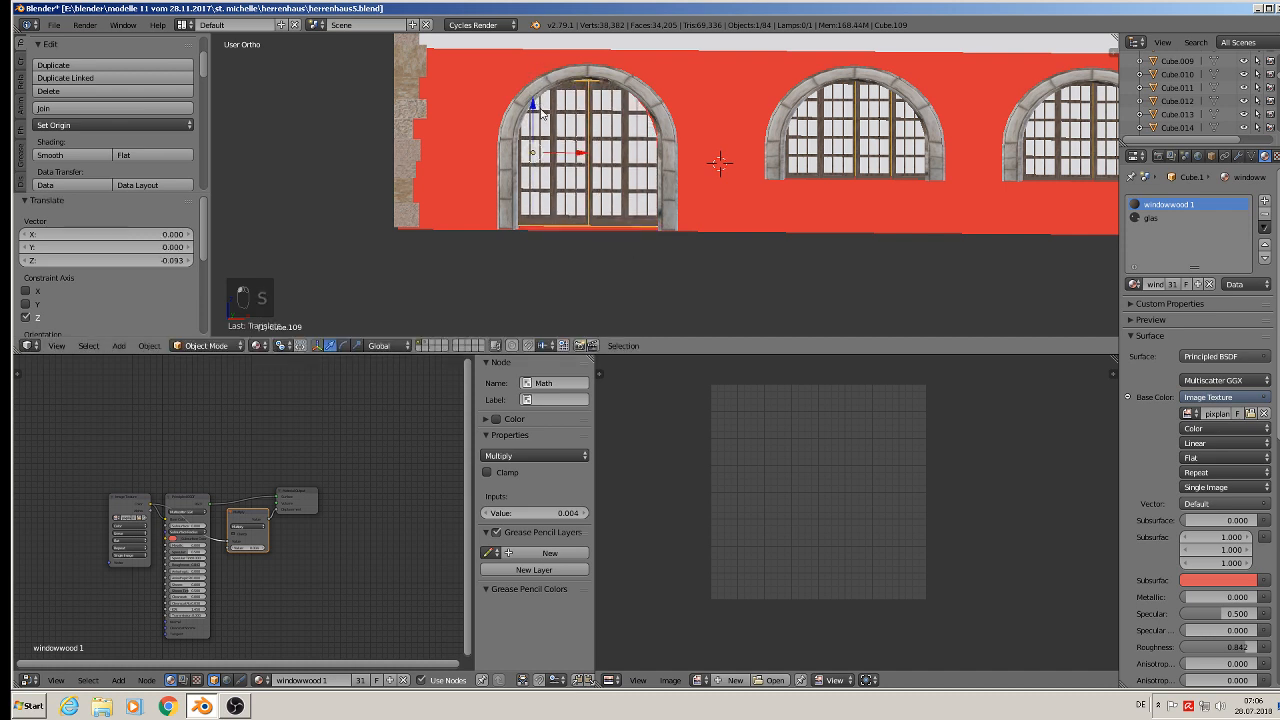
# - Scale the leftmost window about 1.08 along Z and deselect everything
pyautogui.press('s')
pyautogui.press('z')
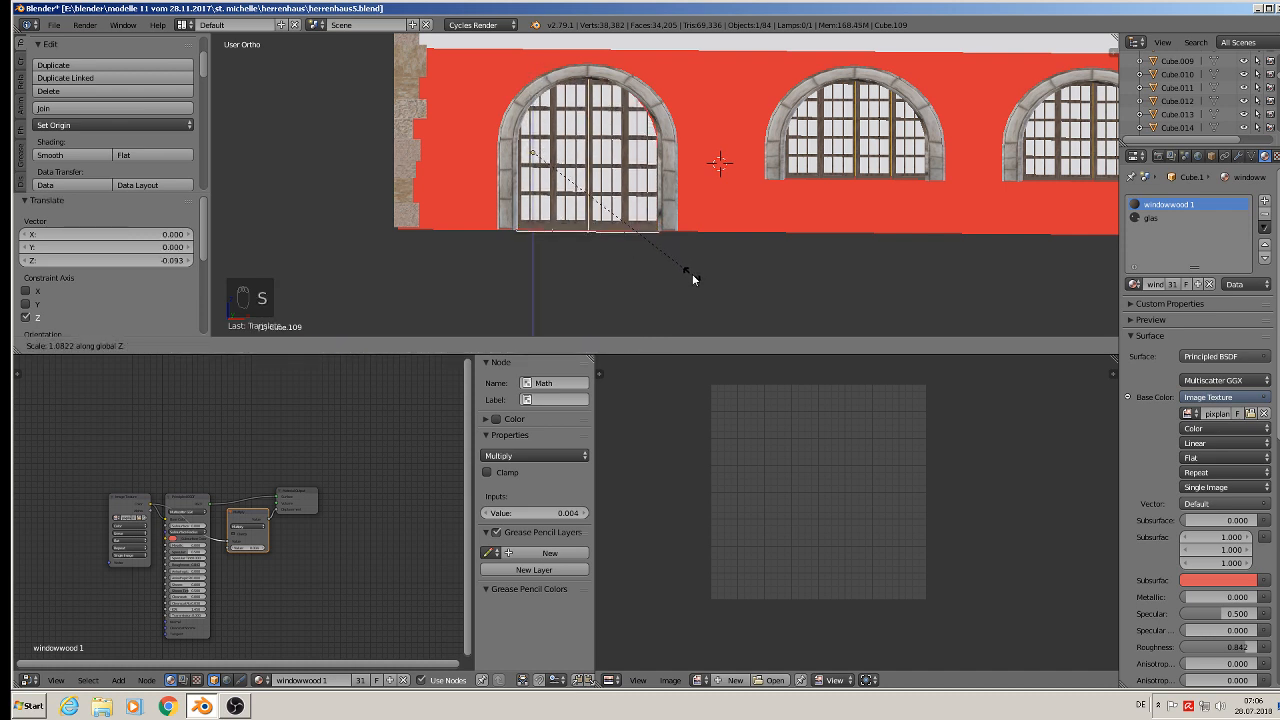
pyautogui.click(691, 276)
pyautogui.press('Tab')
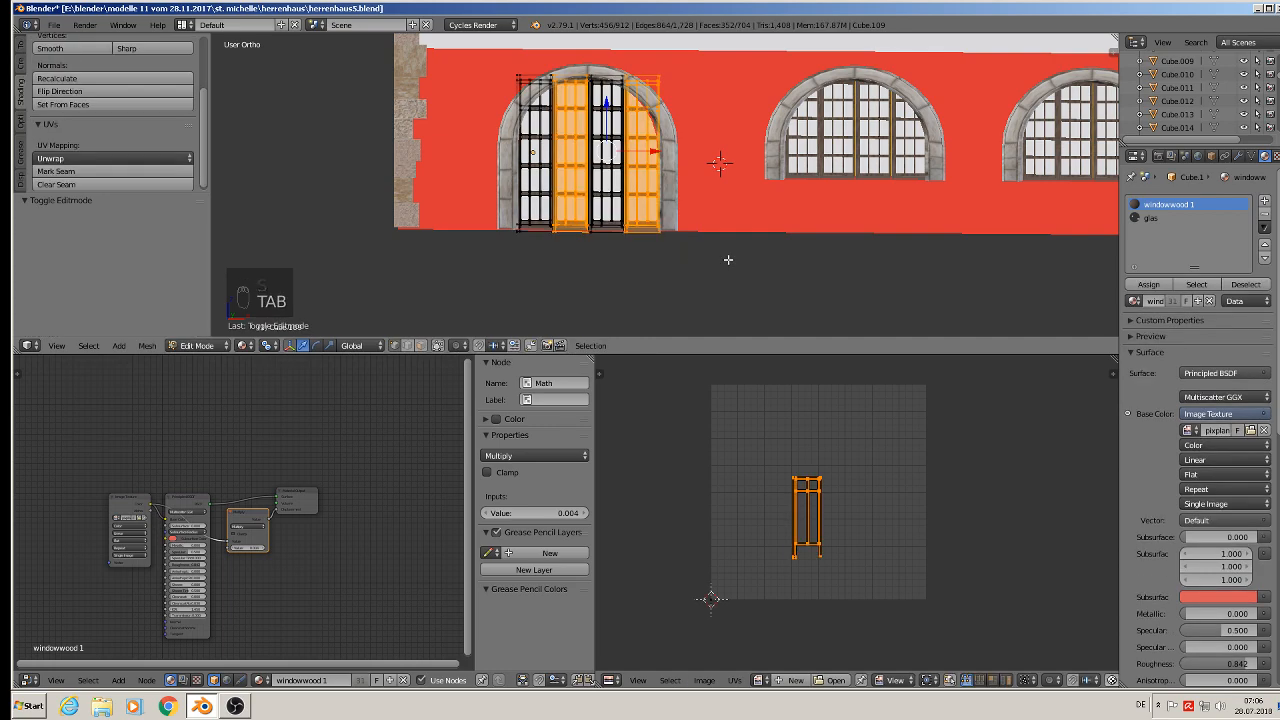
pyautogui.press('Tab')
pyautogui.press('a')
pyautogui.press('a')
pyautogui.press('a')
# - Select the building's floor face in face mode and try to dissolve it
pyautogui.scroll(-6, 733, 262)
pyautogui.moveTo(735, 256)
pyautogui.mouseDown(button='middle')
pyautogui.moveTo(702, 261)
pyautogui.moveTo(934, 256)
pyautogui.moveTo(745, 240)
pyautogui.mouseUp(button='middle')
pyautogui.scroll(8, 722, 197)
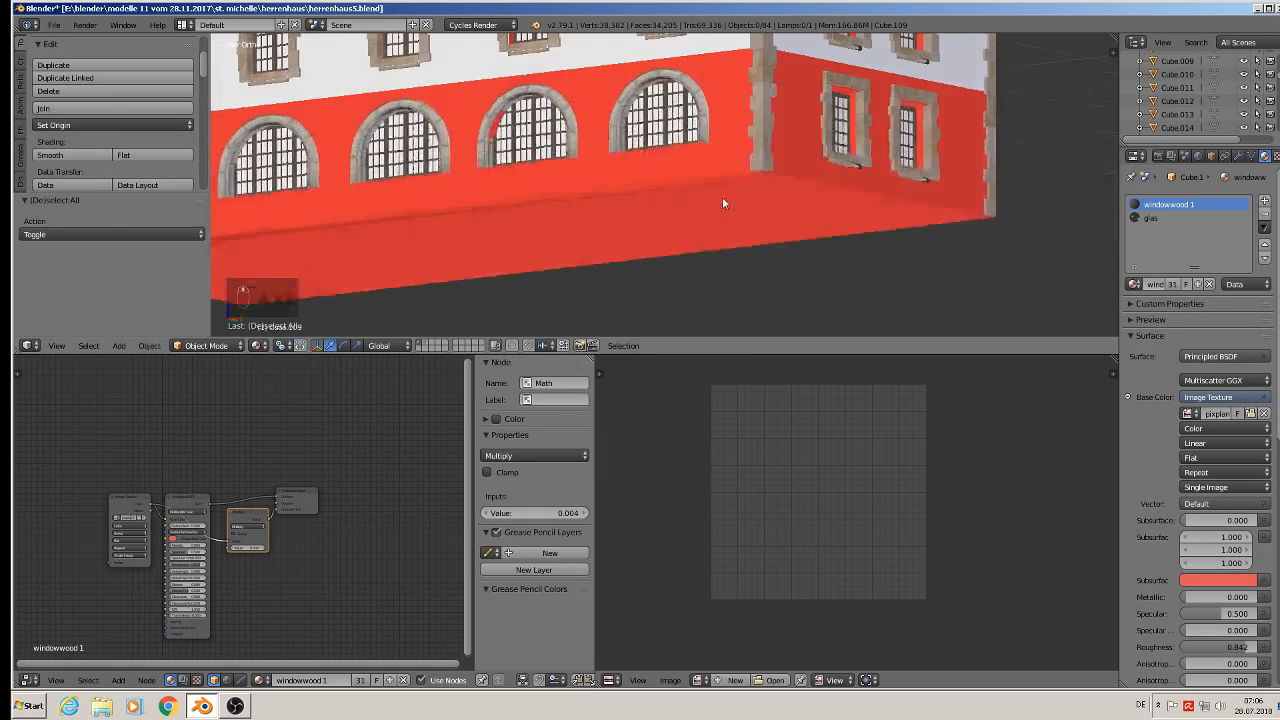
pyautogui.scroll(-4, 705, 170)
pyautogui.rightClick(675, 160)
pyautogui.press('Tab')
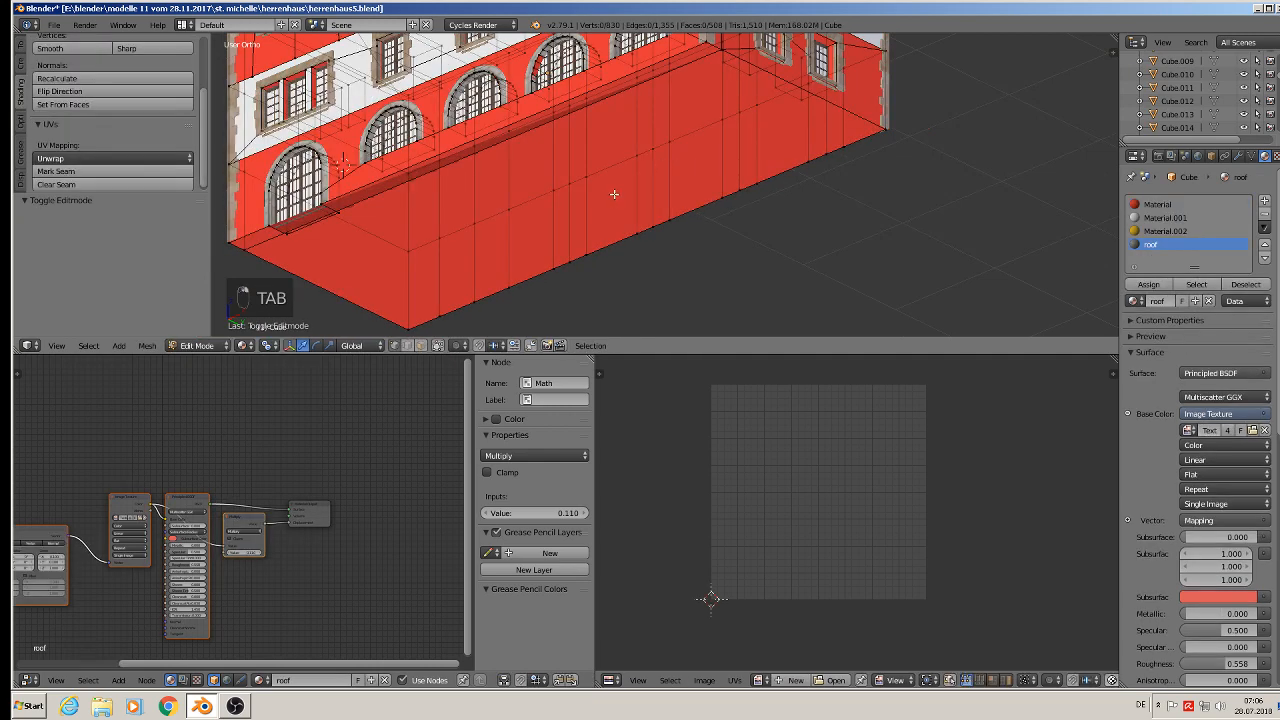
pyautogui.click(420, 346)
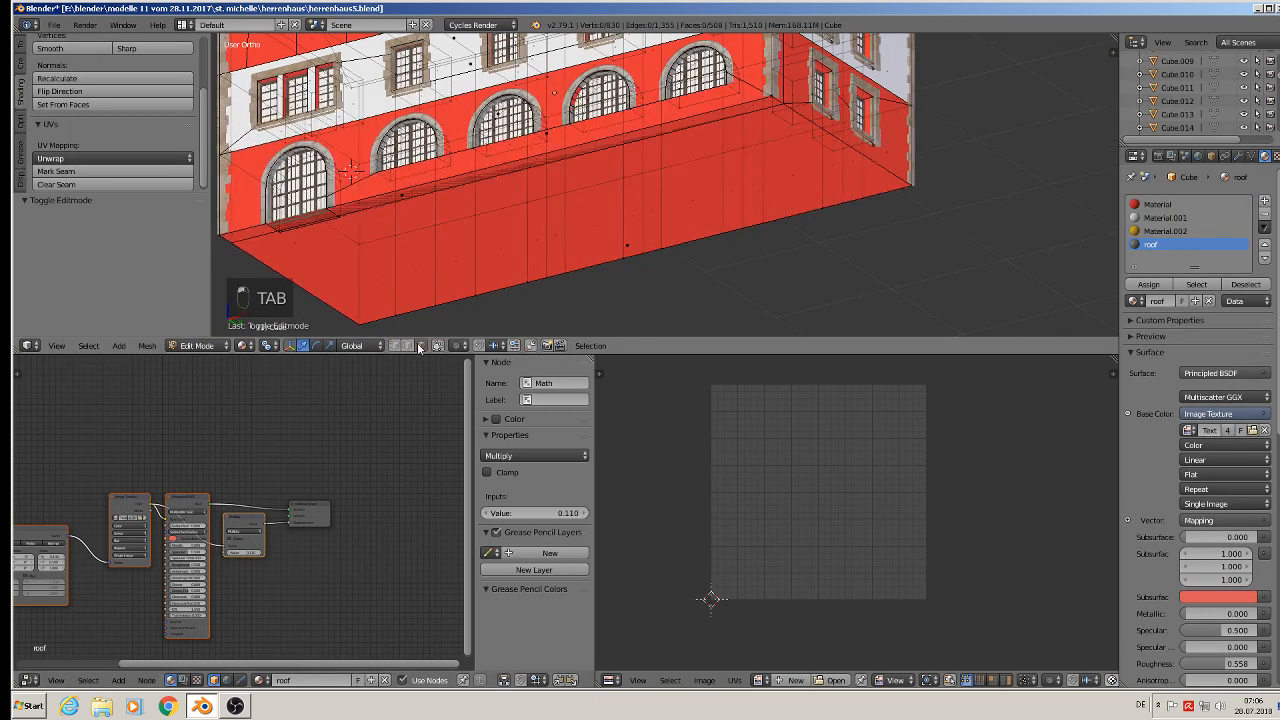
pyautogui.rightClick(524, 222)
pyautogui.rightClick(633, 243)
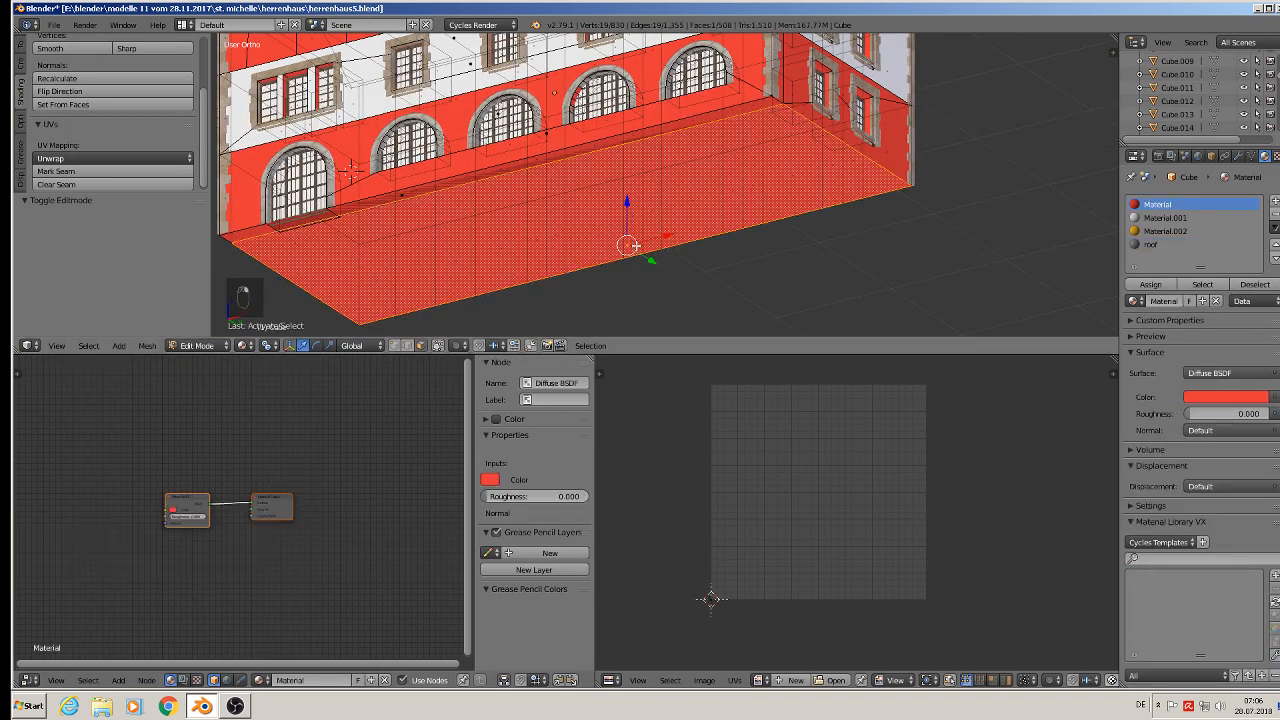
pyautogui.press('x')
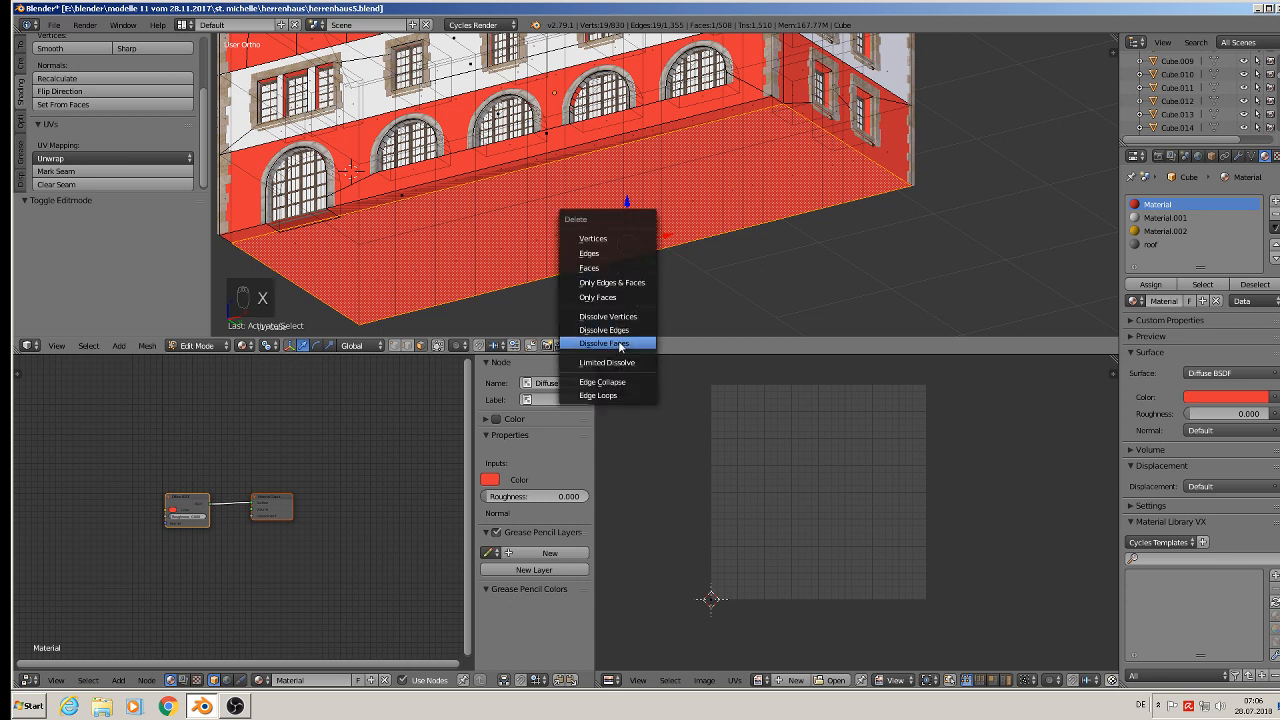
pyautogui.click(610, 345)
pyautogui.press('x')
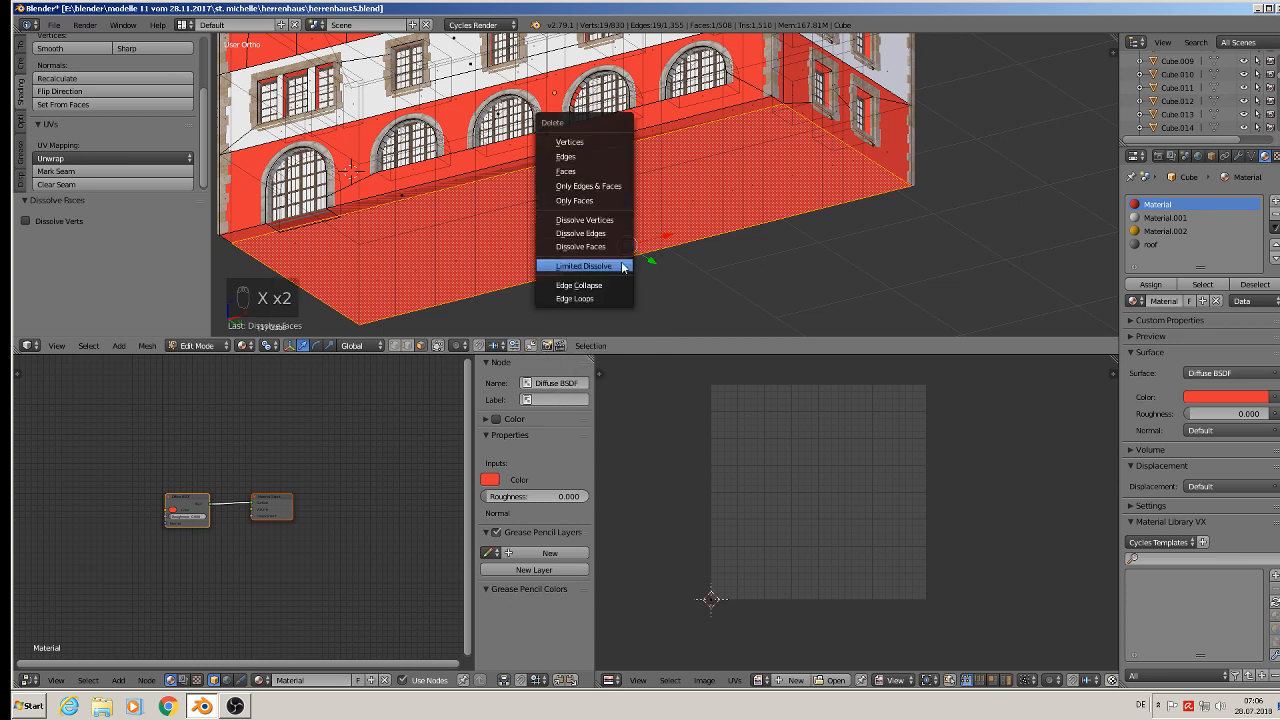
pyautogui.click(616, 257)
pyautogui.press('x')
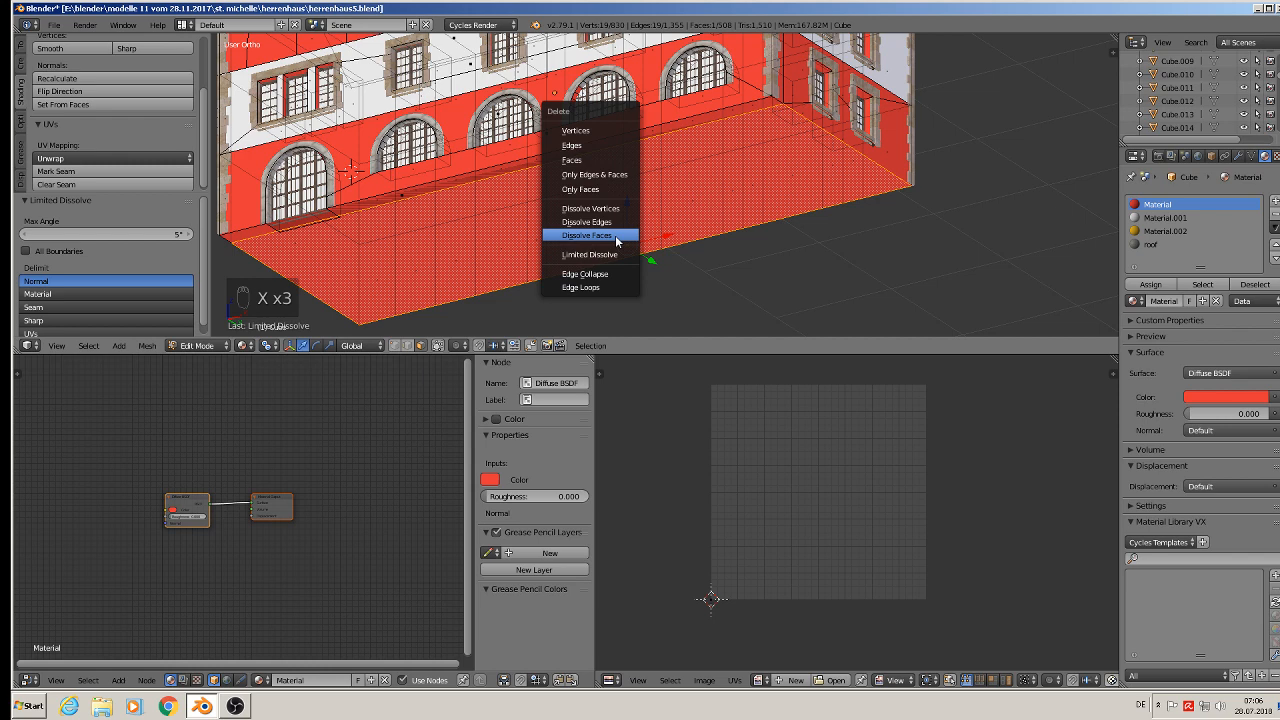
pyautogui.click(616, 237)
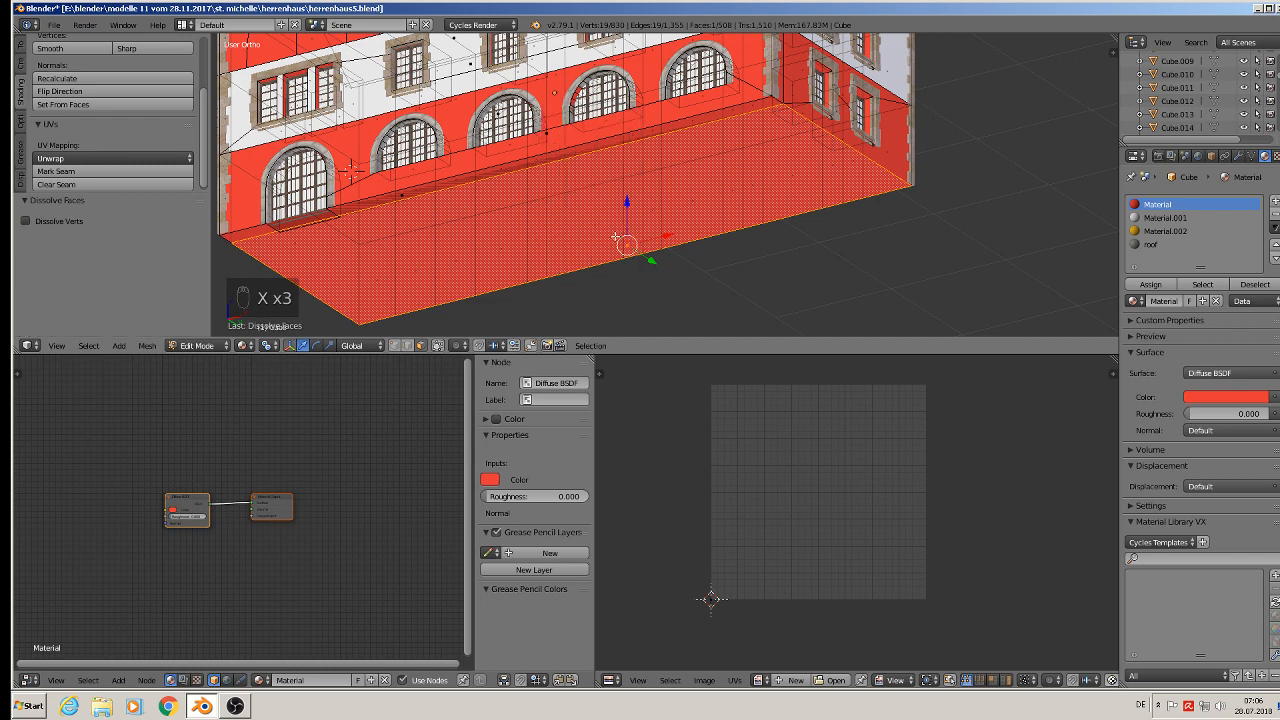
# - Delete only the building's selected floor face
pyautogui.moveTo(622, 243); pyautogui.dragTo(574, 225, button='middle')
pyautogui.scroll(-1, 572, 222)
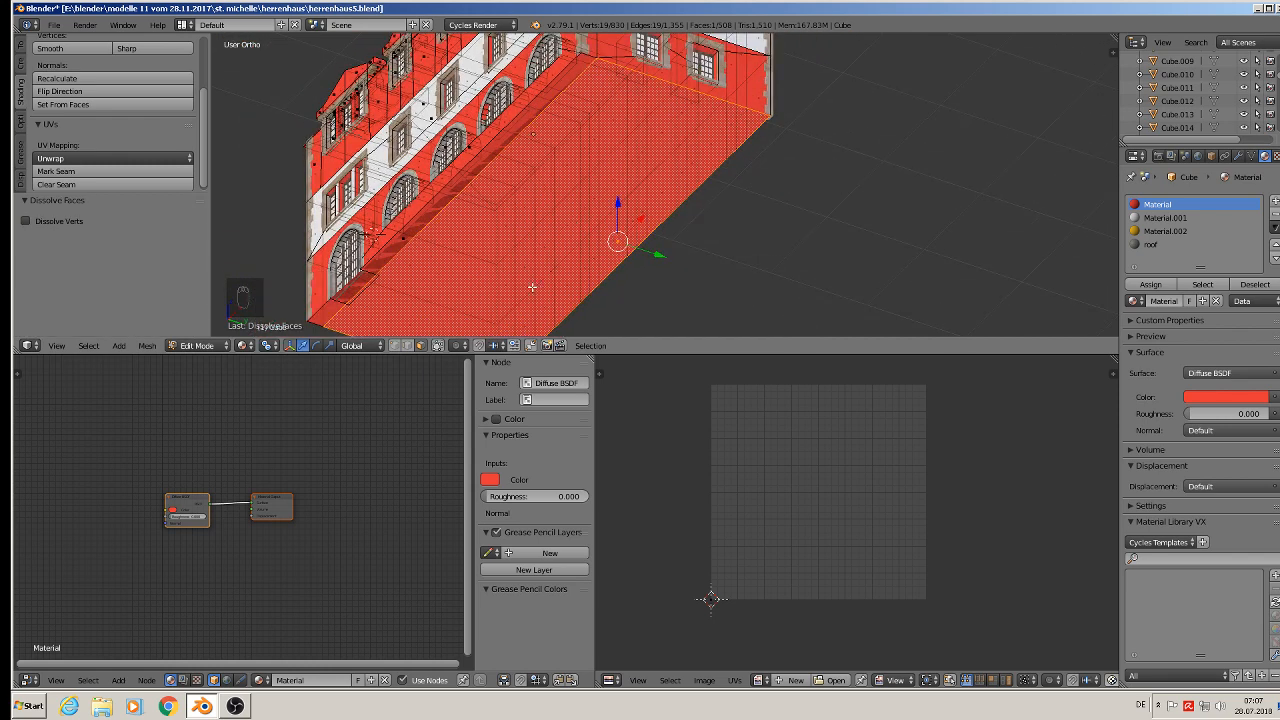
pyautogui.press('Tab')
pyautogui.press('Tab')
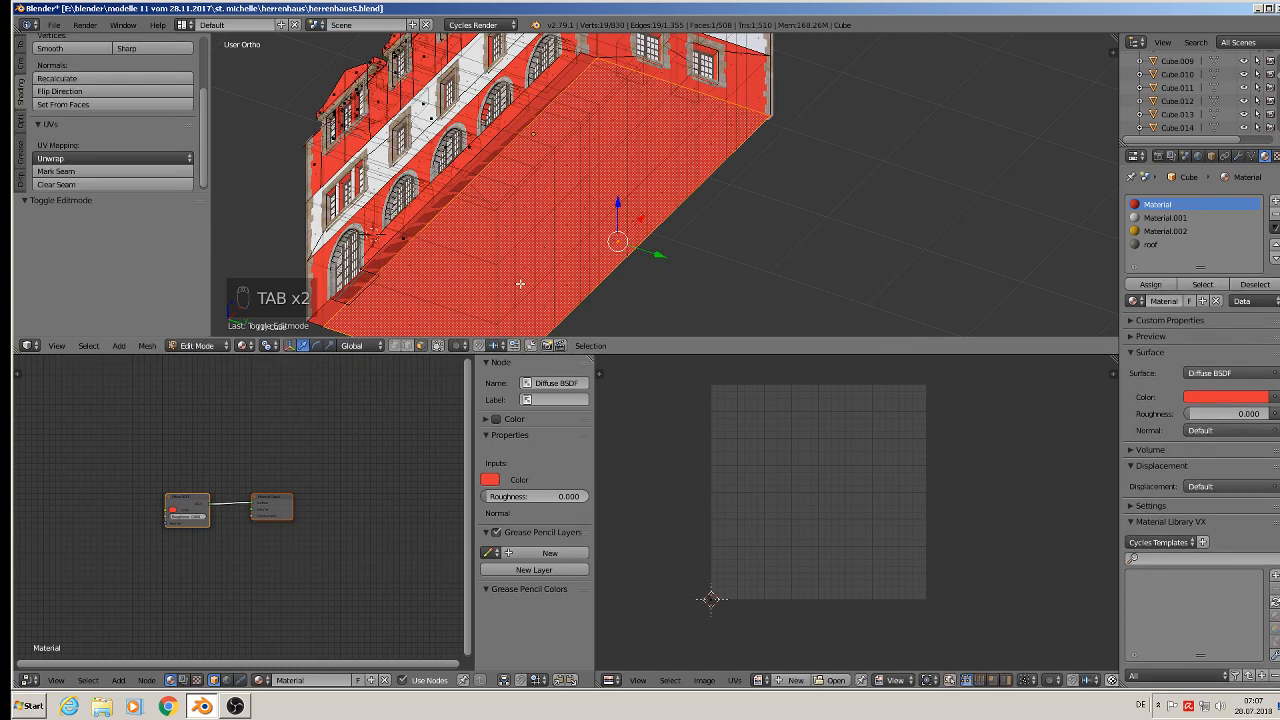
pyautogui.press('x')
pyautogui.click(534, 228)
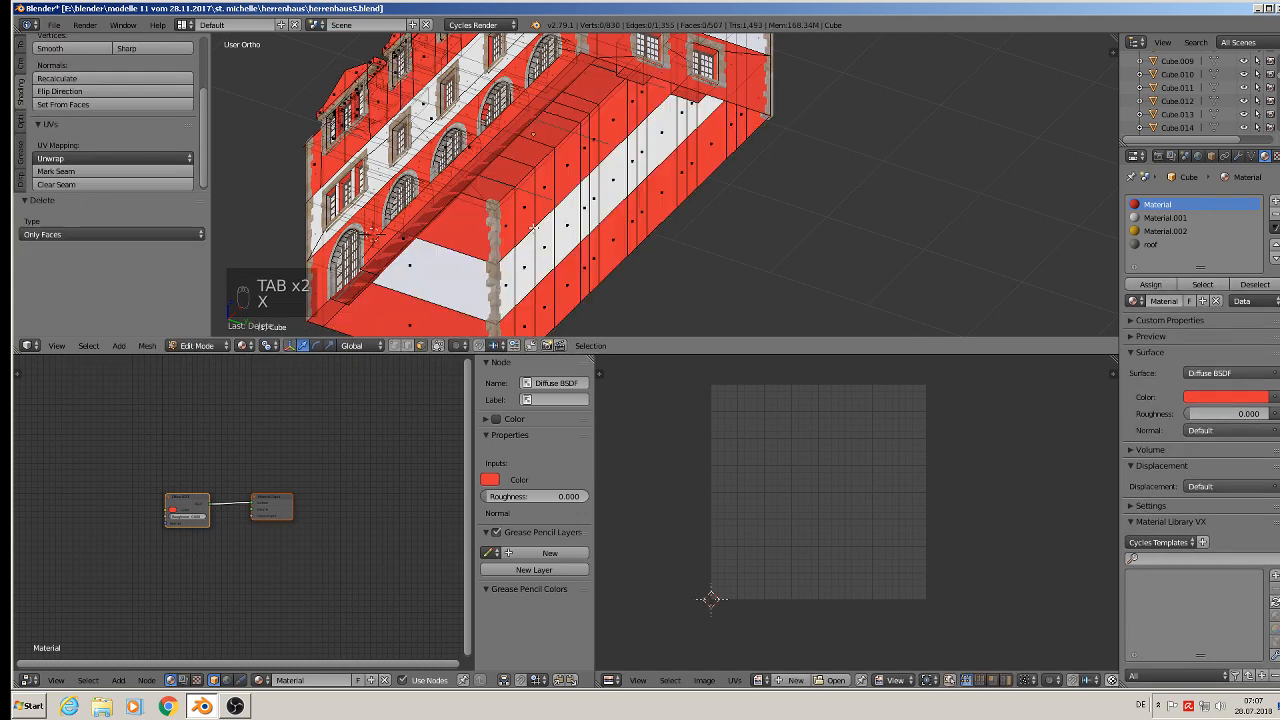
# - Select the top faces of the window recess boxes inside the building and delete only those faces
pyautogui.moveTo(533, 230); pyautogui.dragTo(658, 144, button='middle')
pyautogui.scroll(2, 467, 178)
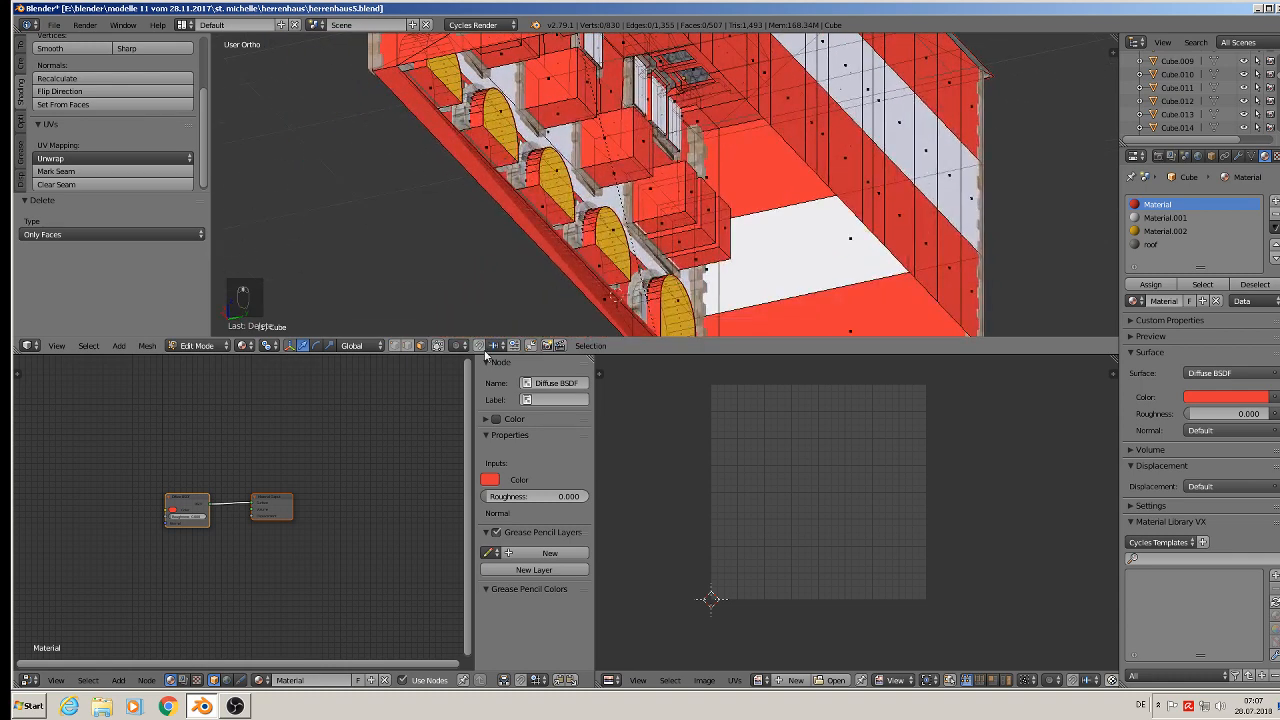
pyautogui.click(440, 345)
pyautogui.rightClick(587, 90)
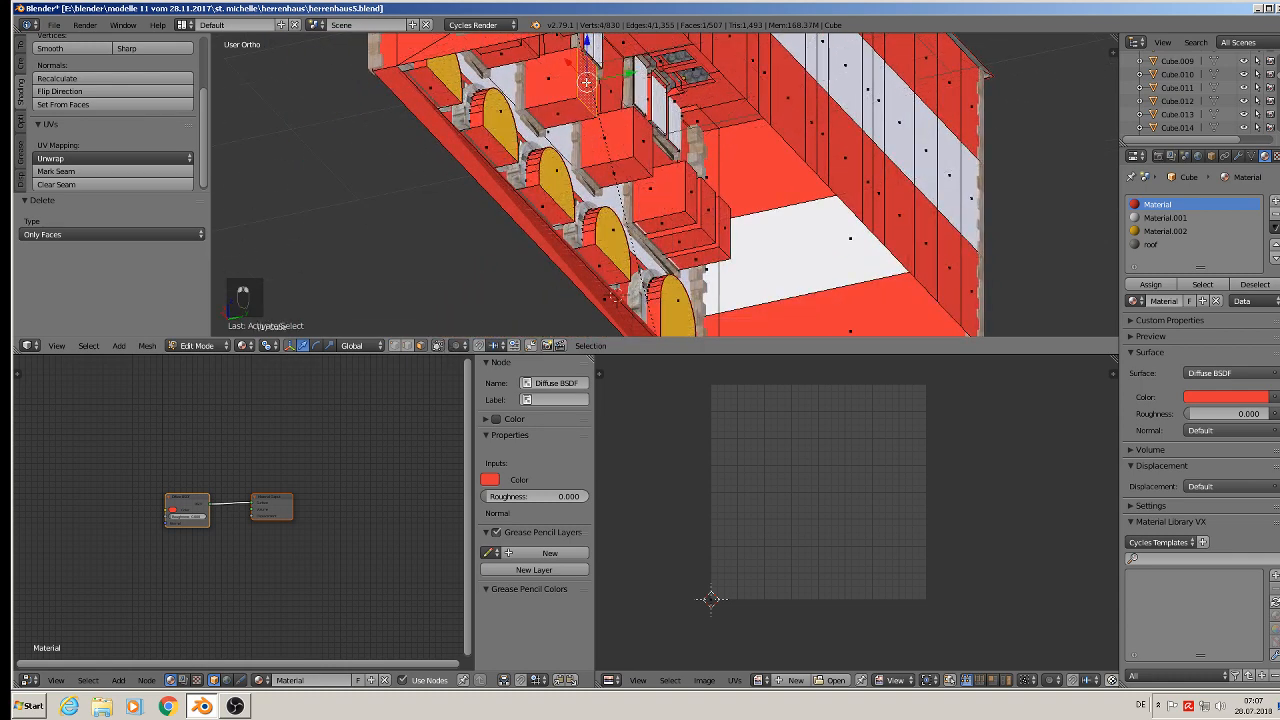
pyautogui.keyDown('shift'); pyautogui.rightClick(650, 146); pyautogui.keyUp('shift')
pyautogui.keyDown('shift'); pyautogui.rightClick(688, 192); pyautogui.keyUp('shift')
pyautogui.keyDown('shift'); pyautogui.rightClick(708, 206); pyautogui.keyUp('shift')
pyautogui.keyDown('shift'); pyautogui.rightClick(716, 226); pyautogui.keyUp('shift')
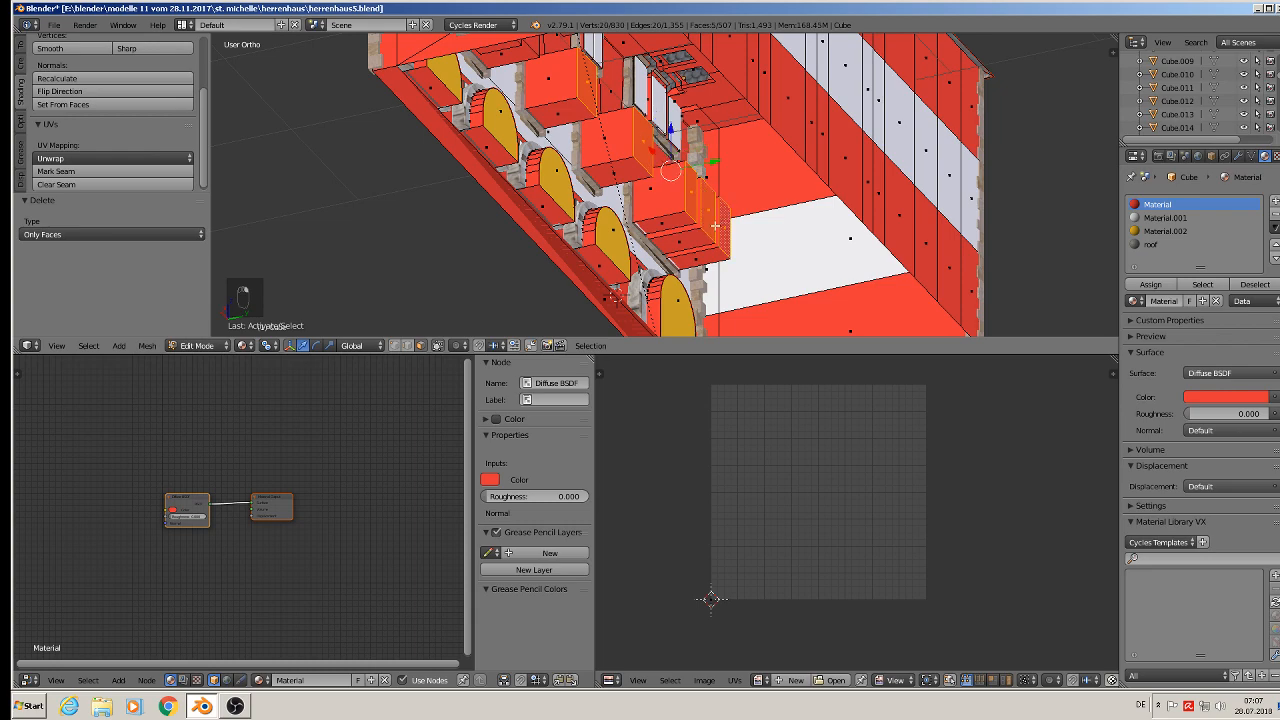
pyautogui.moveTo(716, 226); pyautogui.dragTo(606, 162, button='middle')
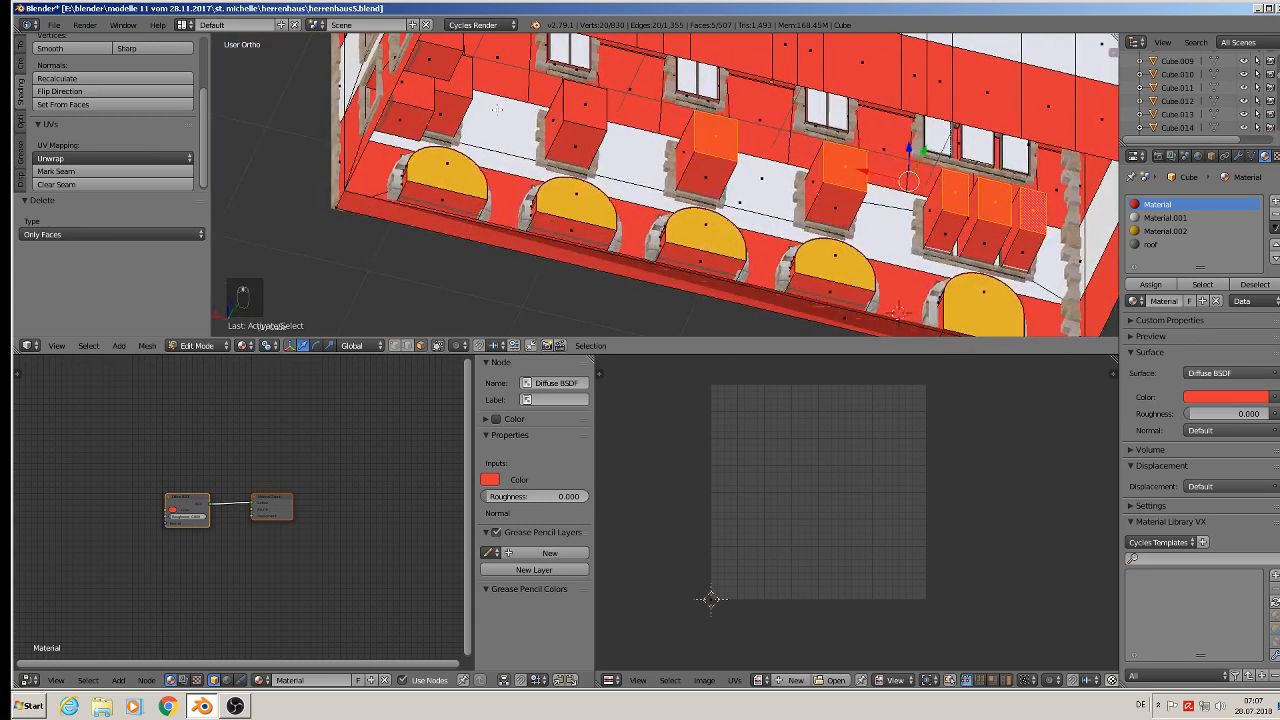
pyautogui.moveTo(497, 108); pyautogui.dragTo(452, 117, button='middle')
pyautogui.keyDown('shift'); pyautogui.rightClick(433, 219); pyautogui.keyUp('shift')
pyautogui.keyDown('shift'); pyautogui.rightClick(574, 224); pyautogui.keyUp('shift')
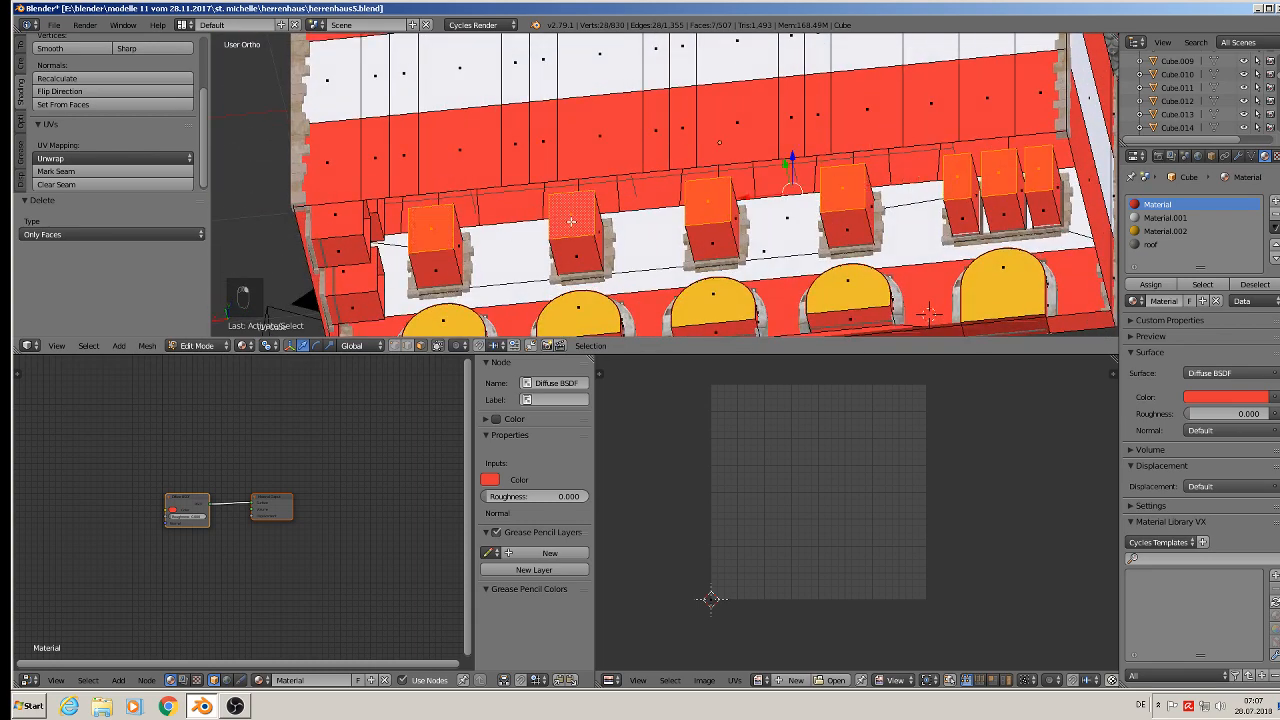
pyautogui.press('x')
pyautogui.click(574, 223)
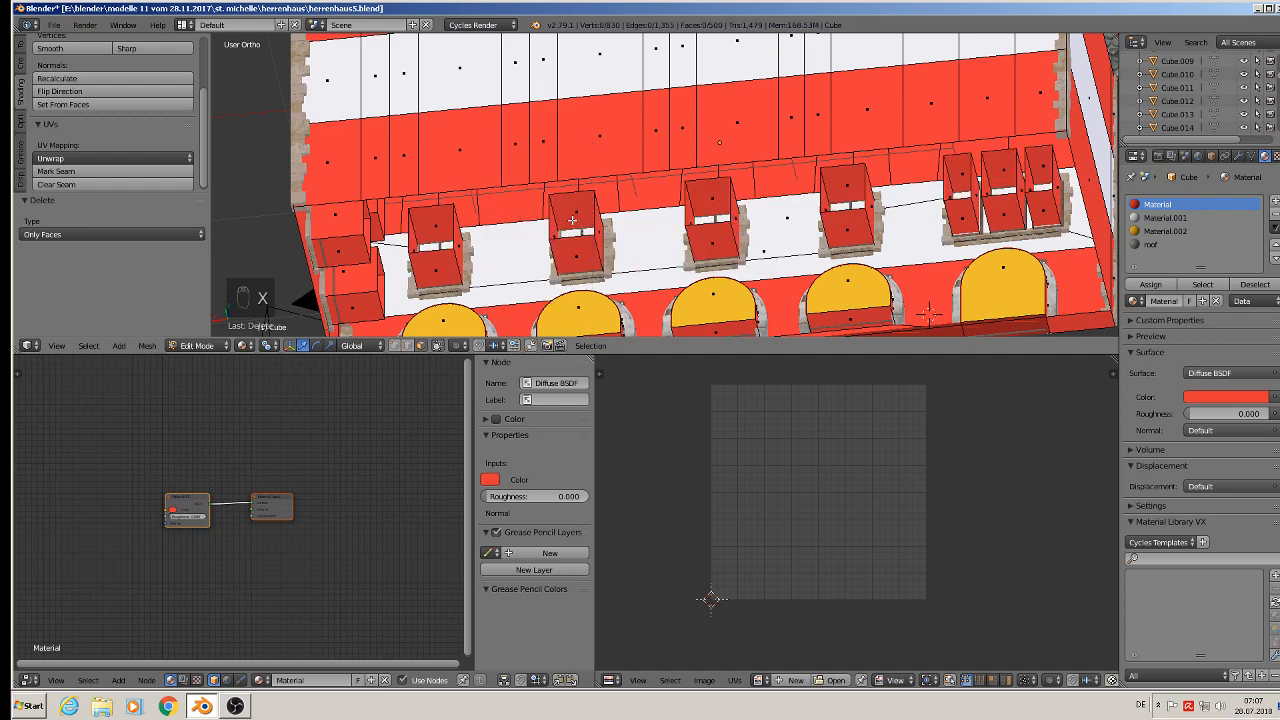
# - Leave edit mode and save the blend file
pyautogui.moveTo(606, 233); pyautogui.dragTo(641, 281, button='middle')
pyautogui.scroll(-3, 534, 209)
pyautogui.press('Tab')
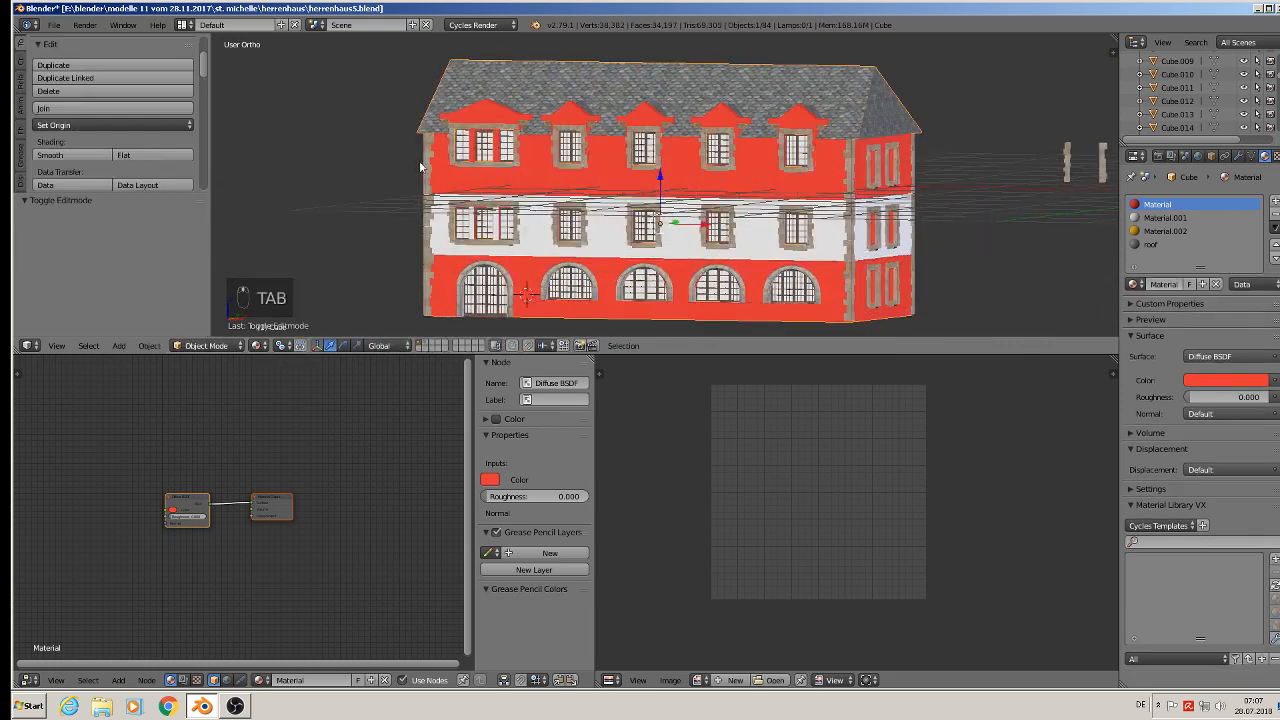
pyautogui.click(54, 24)
pyautogui.click(100, 127)
# - Inspect the upper-floor windows and frames from the front view
pyautogui.scroll(-4, 671, 183)
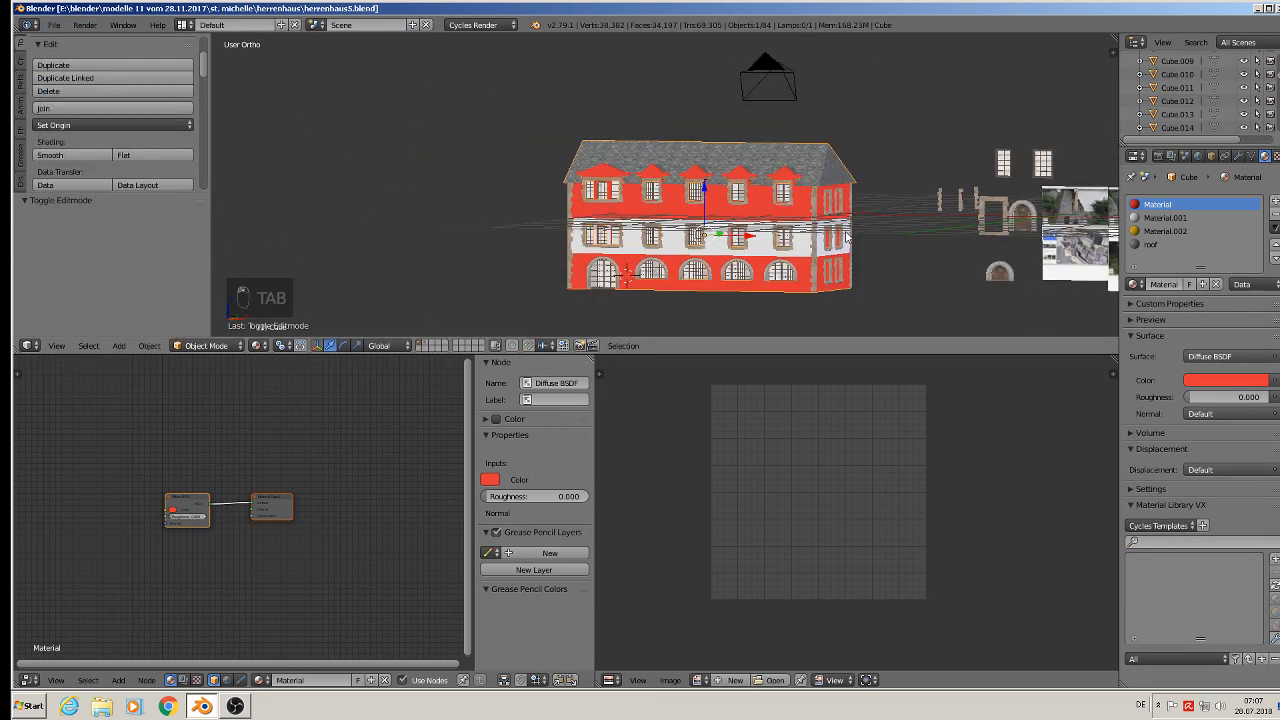
pyautogui.keyDown('shift'); pyautogui.moveTo(855, 190); pyautogui.dragTo(624, 215, button='middle'); pyautogui.keyUp('shift')
pyautogui.scroll(3, 633, 214)
pyautogui.scroll(5, 541, 251)
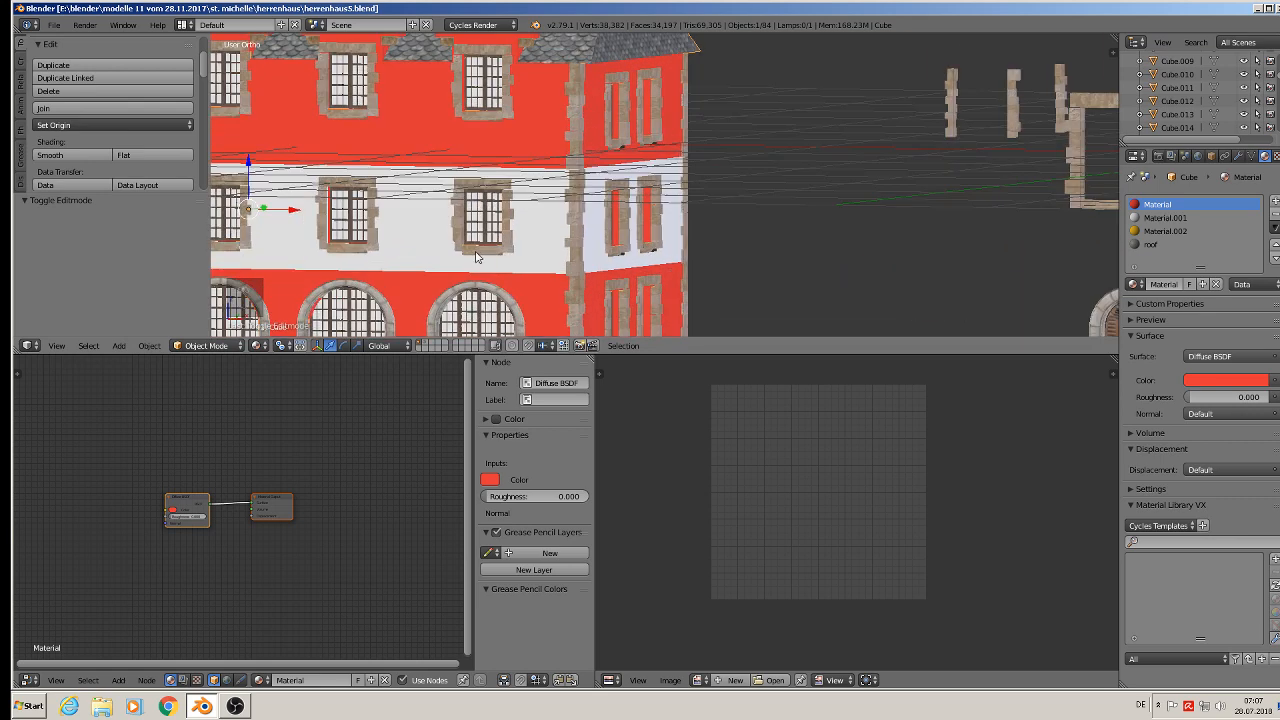
pyautogui.scroll(2, 486, 244)
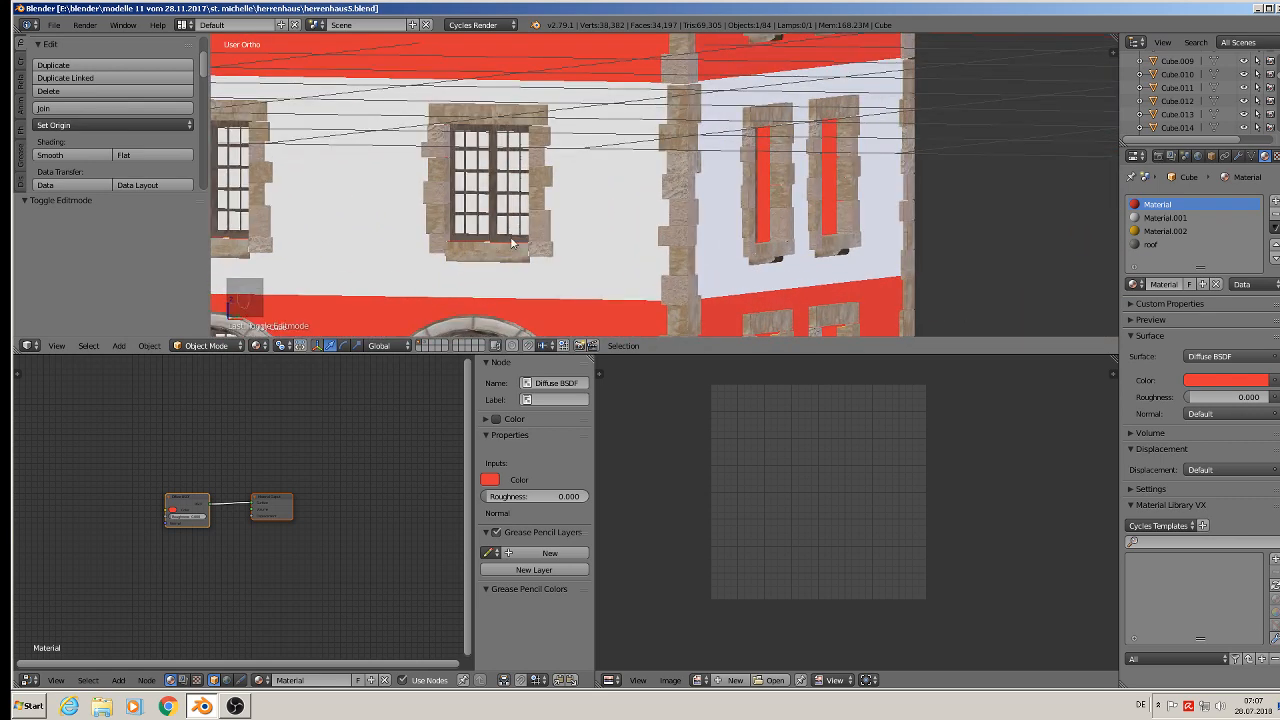
pyautogui.press('KP_1')
pyautogui.scroll(2, 640, 216)
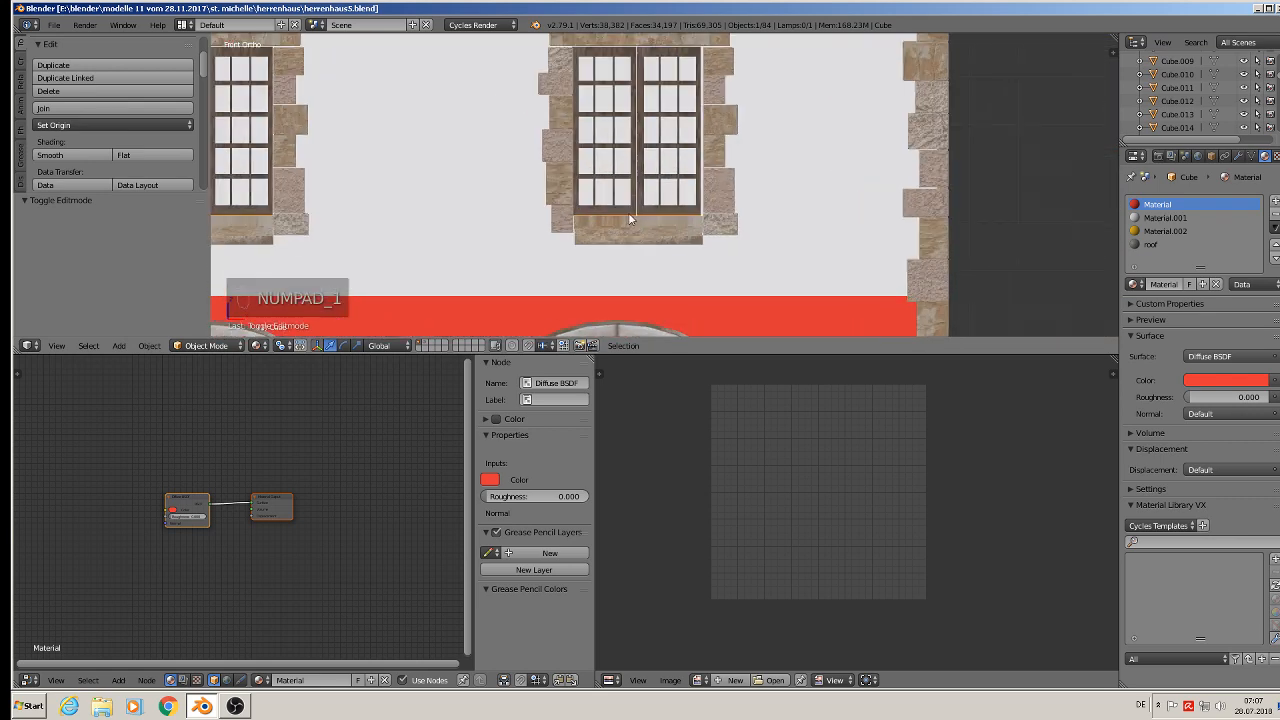
# - Add a cube, scale it down small and move it just below the central upper-floor window
pyautogui.click(117, 346)
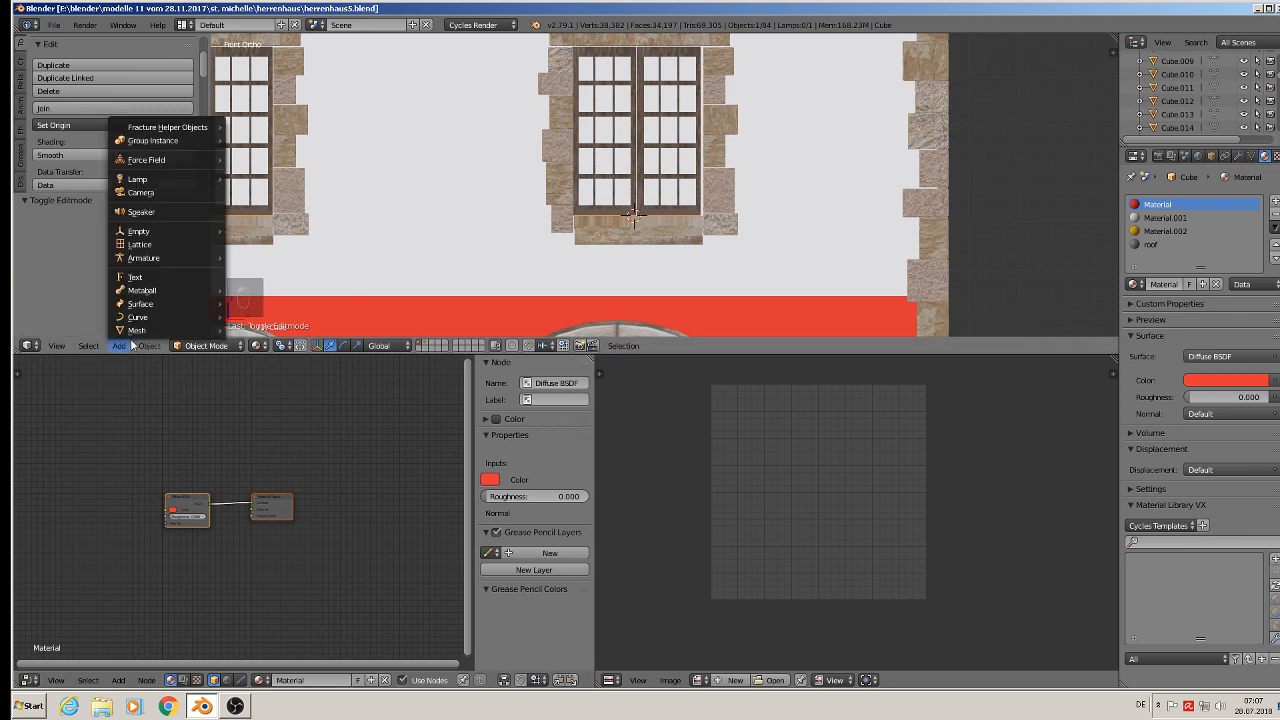
pyautogui.moveTo(135, 330)
pyautogui.click(255, 343)
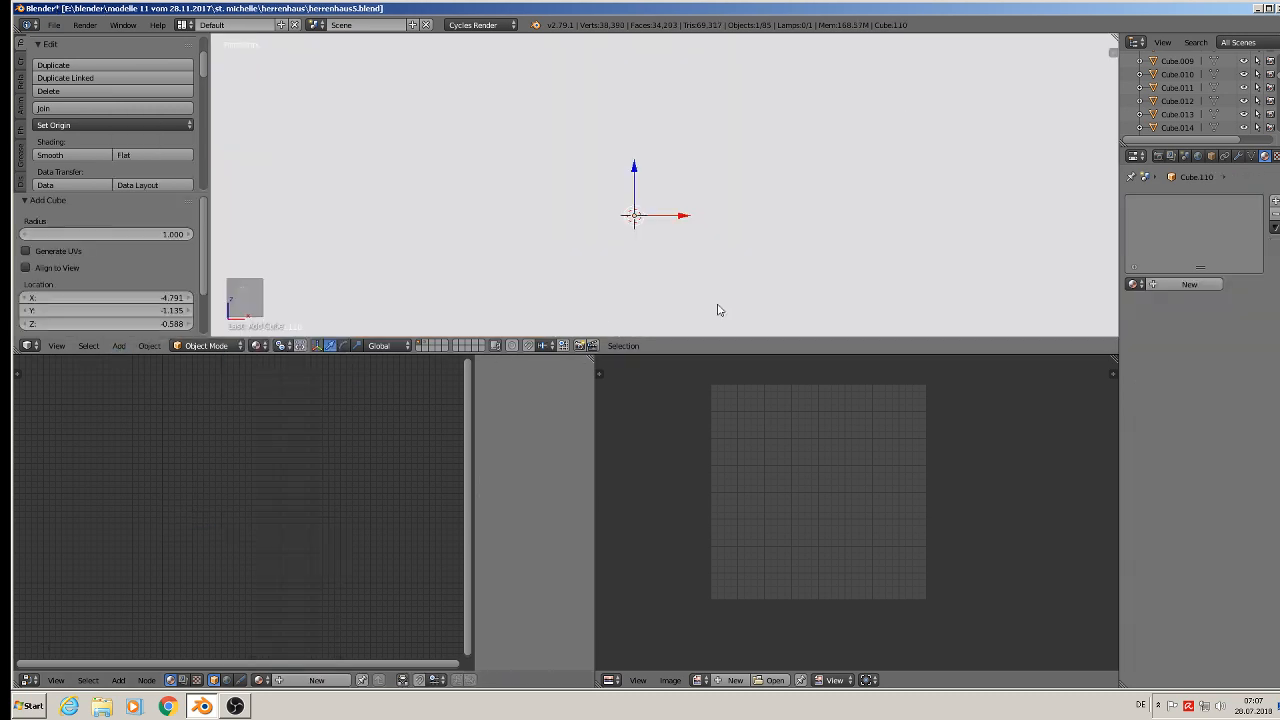
pyautogui.press('s')
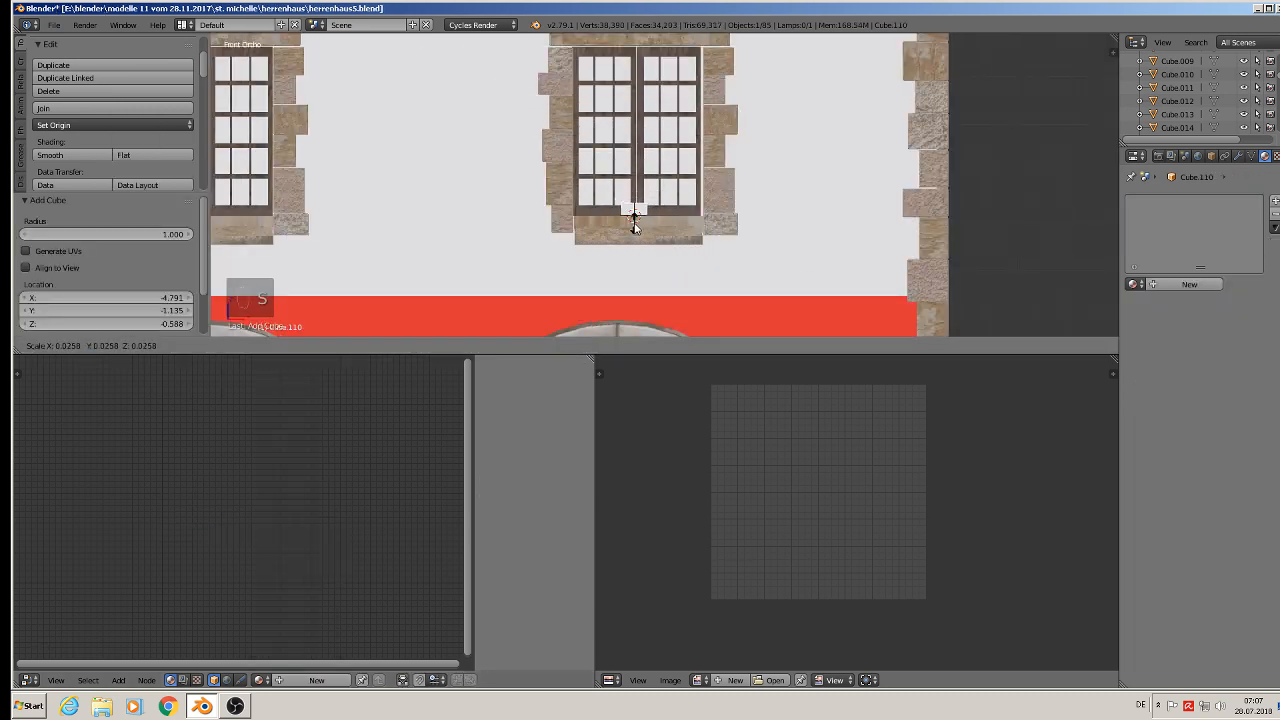
pyautogui.click(635, 222)
pyautogui.press('s')
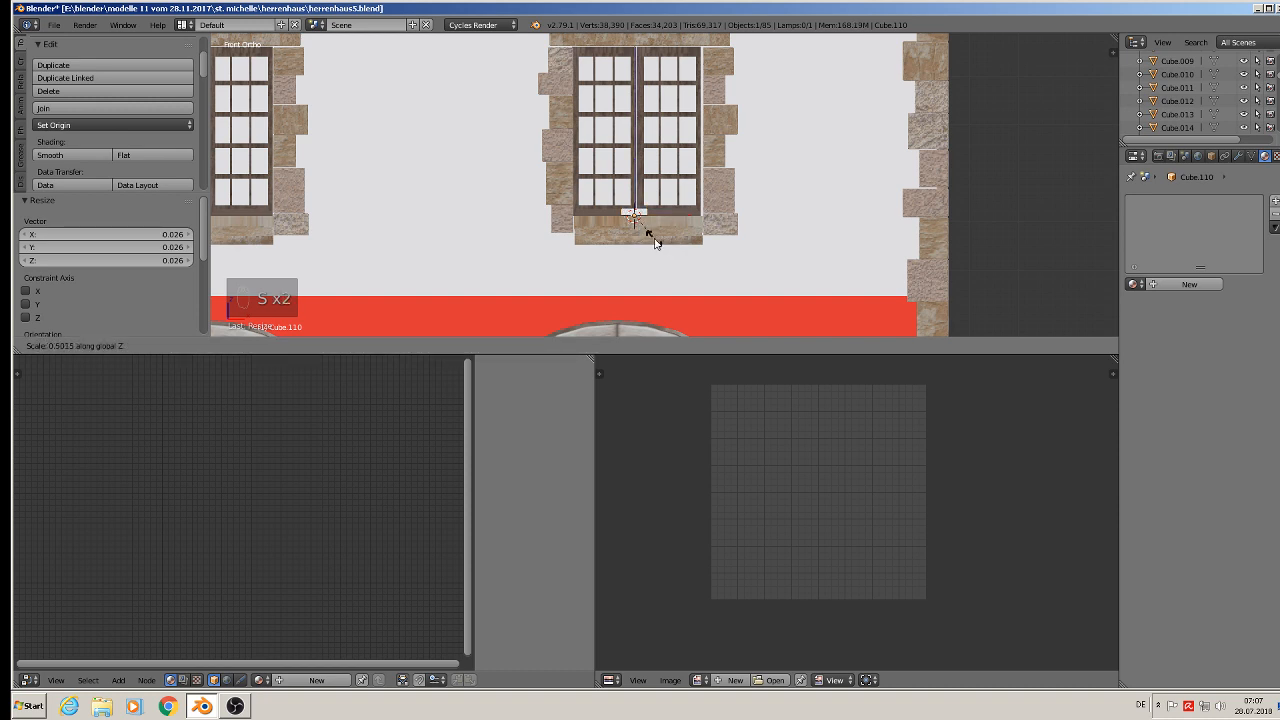
pyautogui.click(634, 232)
pyautogui.moveTo(634, 172); pyautogui.dragTo(634, 170)
# - Scale the cube along X and Y into a flat window sill slab and shift it slightly along Y
pyautogui.press('s')
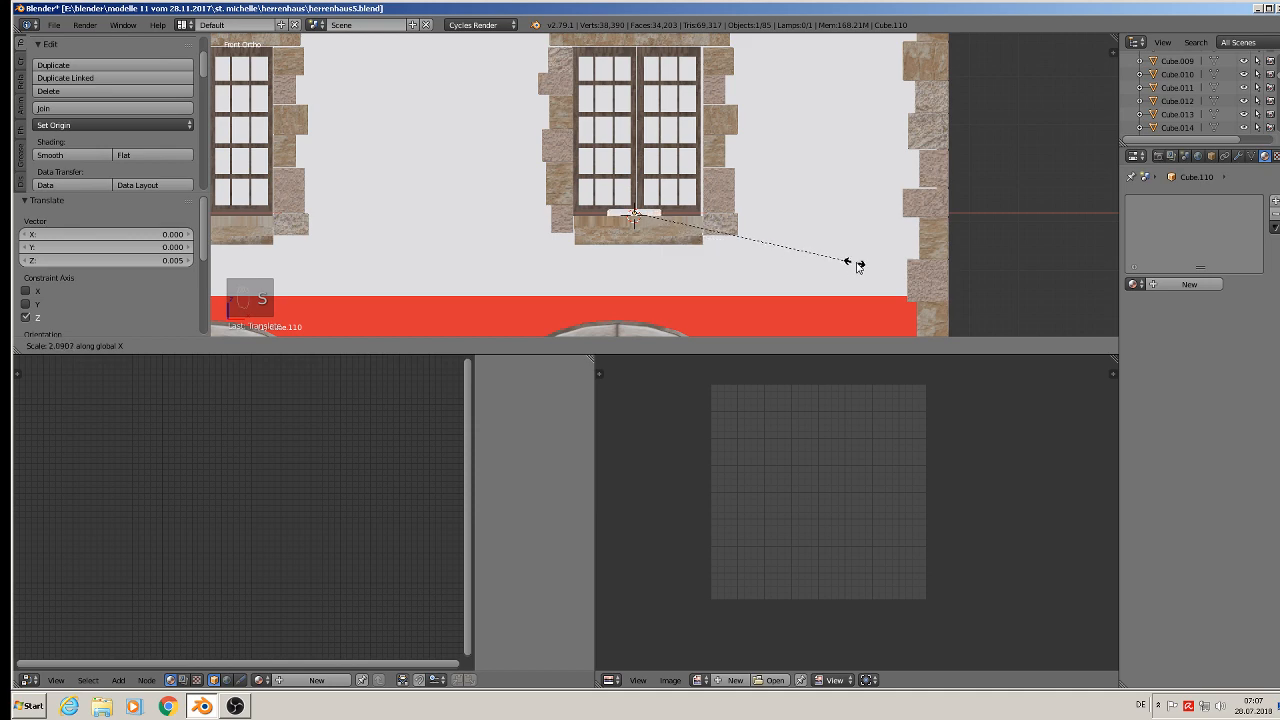
pyautogui.click(958, 276)
pyautogui.press('s')
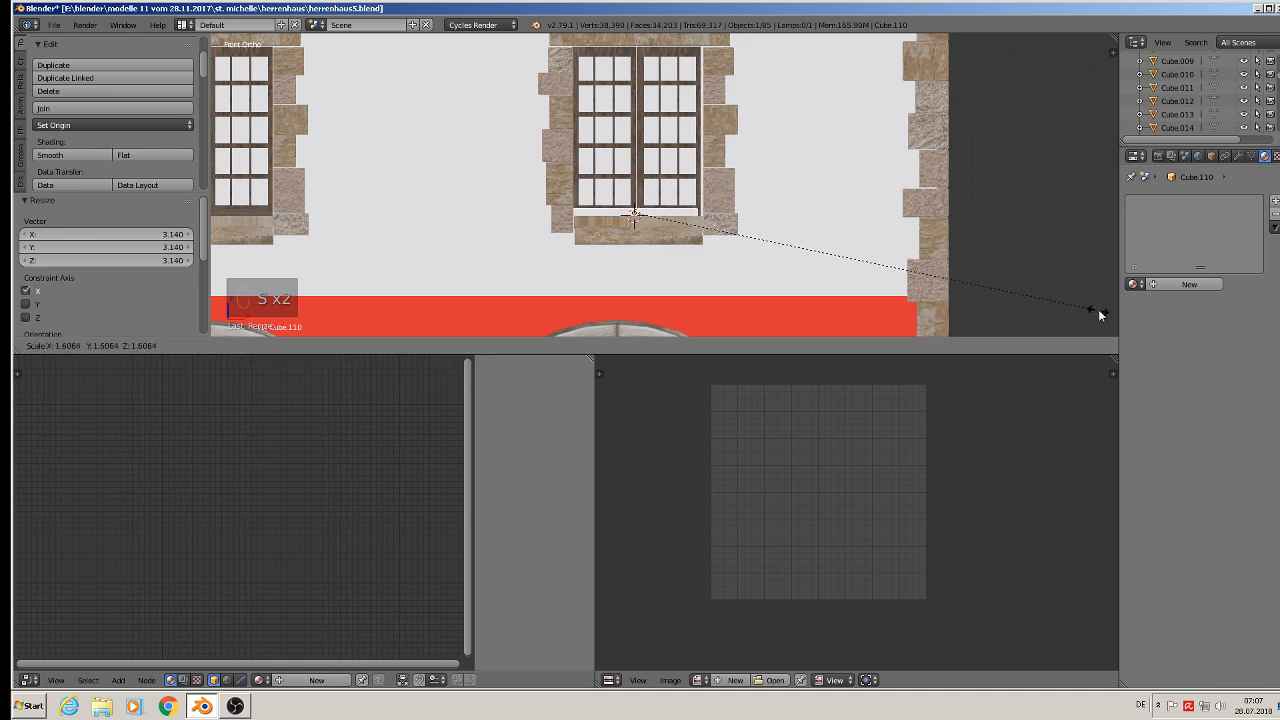
pyautogui.click(1106, 311)
pyautogui.moveTo(1106, 311); pyautogui.dragTo(765, 316, button='middle')
pyautogui.moveTo(661, 206); pyautogui.dragTo(655, 225)
pyautogui.press('s')
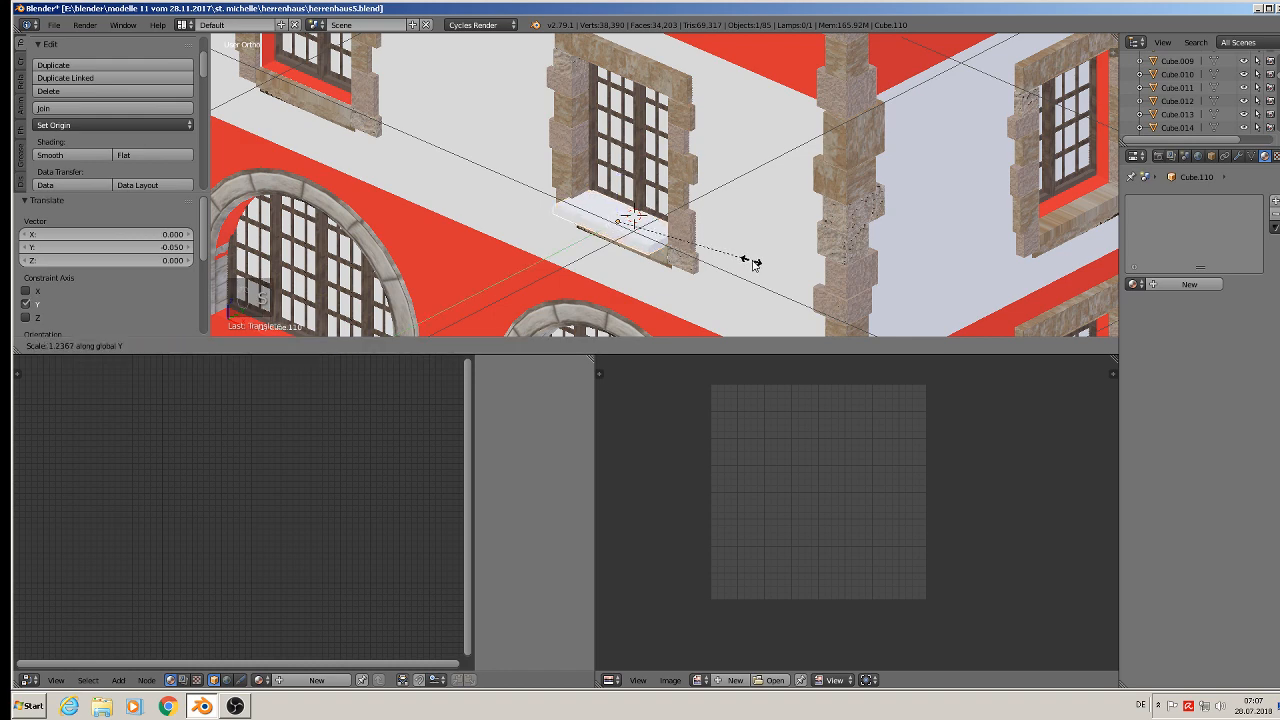
pyautogui.click(714, 249)
pyautogui.press('g')
pyautogui.moveTo(655, 240); pyautogui.dragTo(656, 240)
pyautogui.moveTo(662, 242); pyautogui.dragTo(737, 233, button='middle')
# - In edit mode, mark seams on the sill and unwrap its UVs
pyautogui.press('Tab')
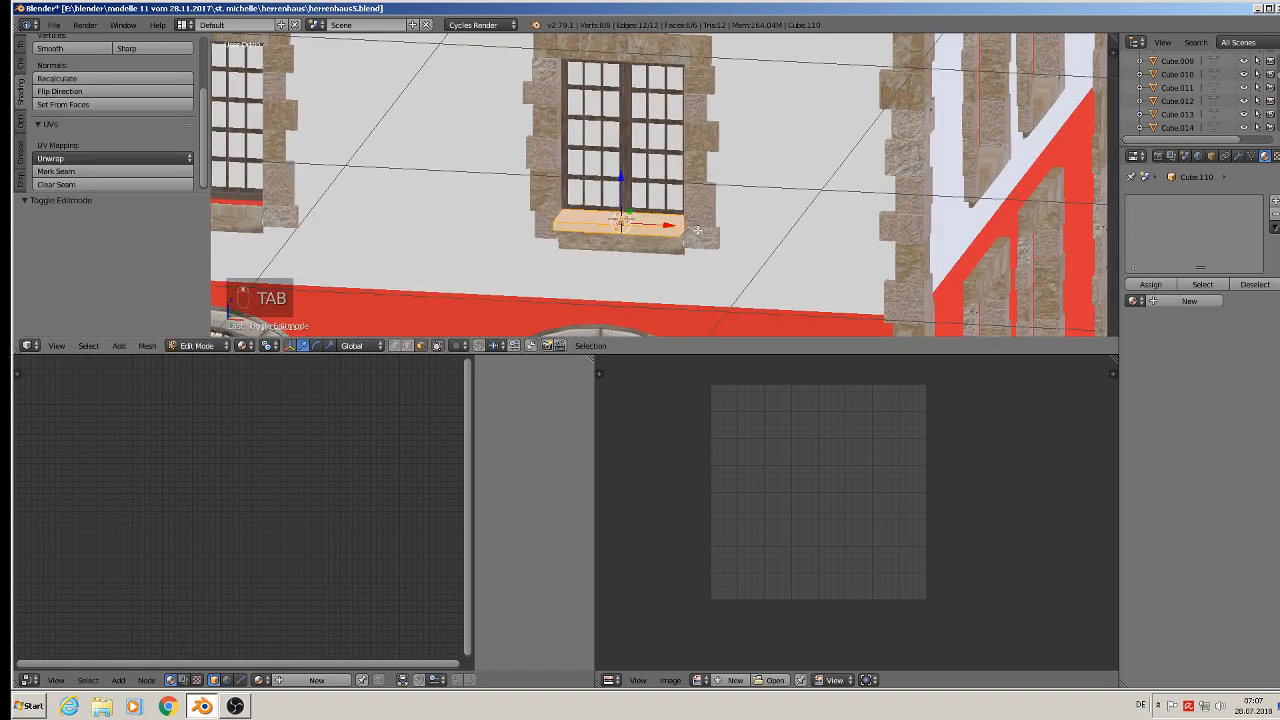
pyautogui.click(60, 171)
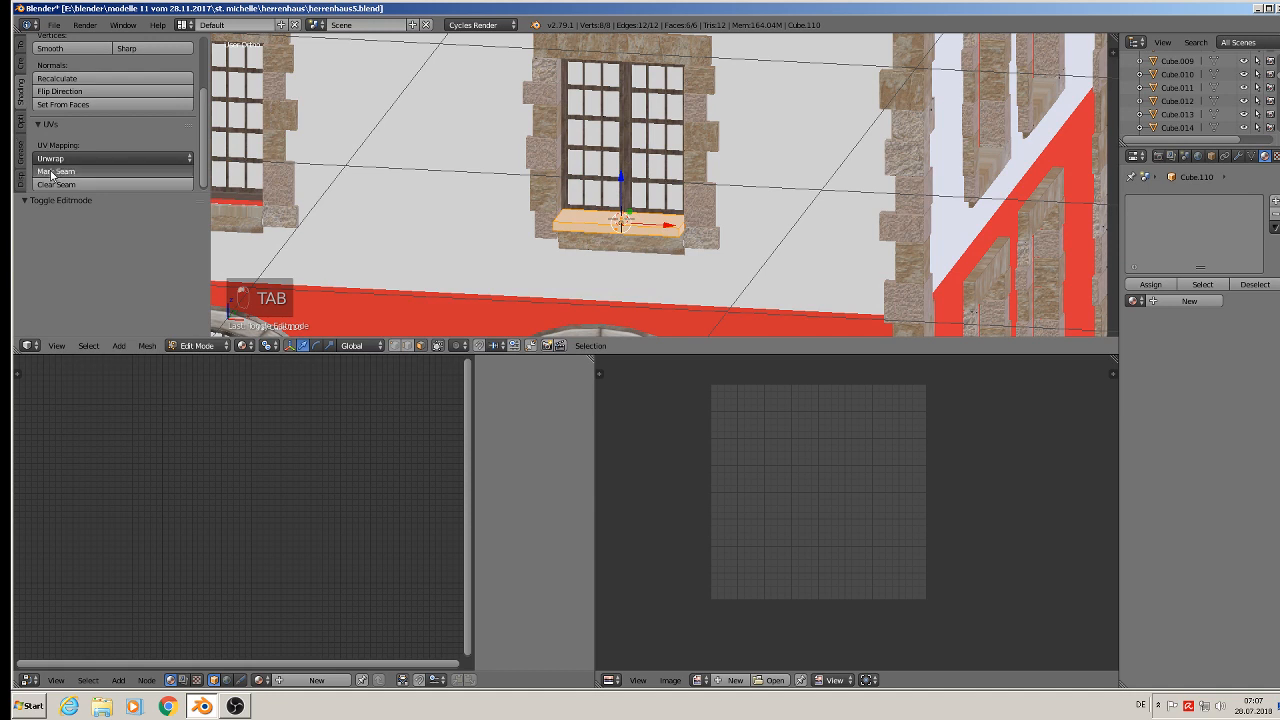
pyautogui.press('u')
pyautogui.click(603, 194)
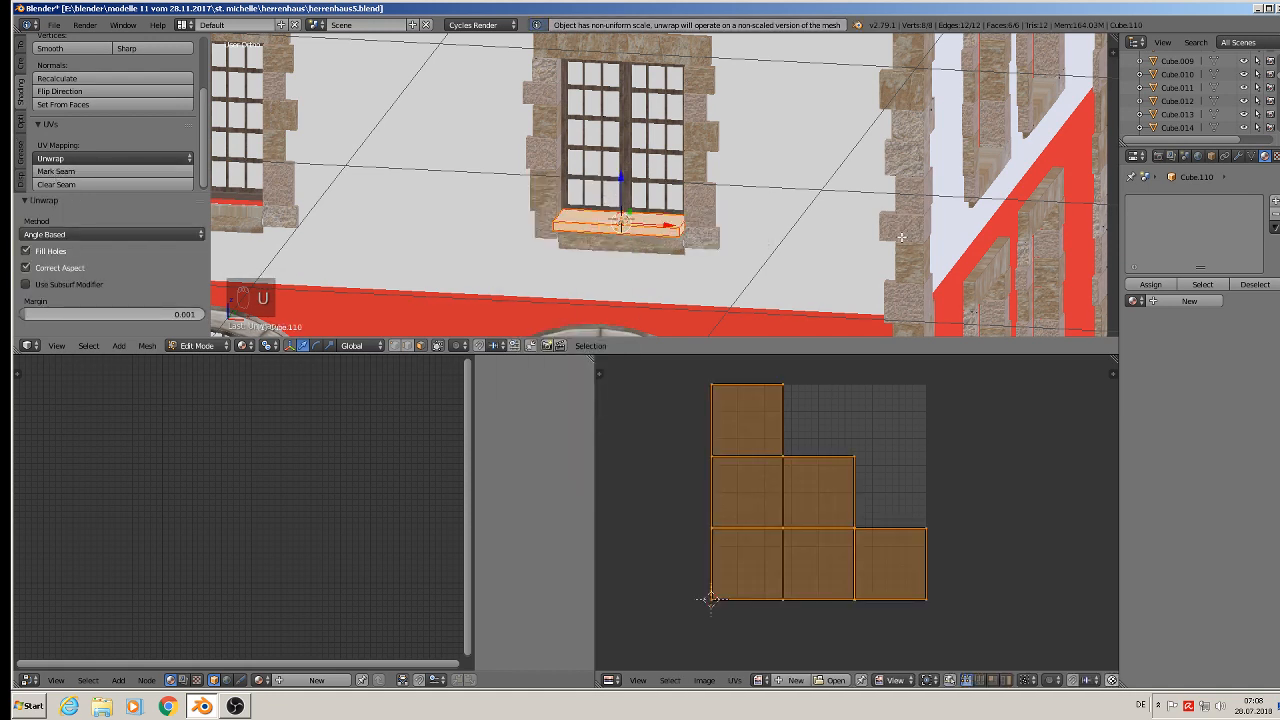
# - Apply the sill's scale and unwrap its UVs again in edit mode
pyautogui.press('Tab')
pyautogui.click(148, 345)
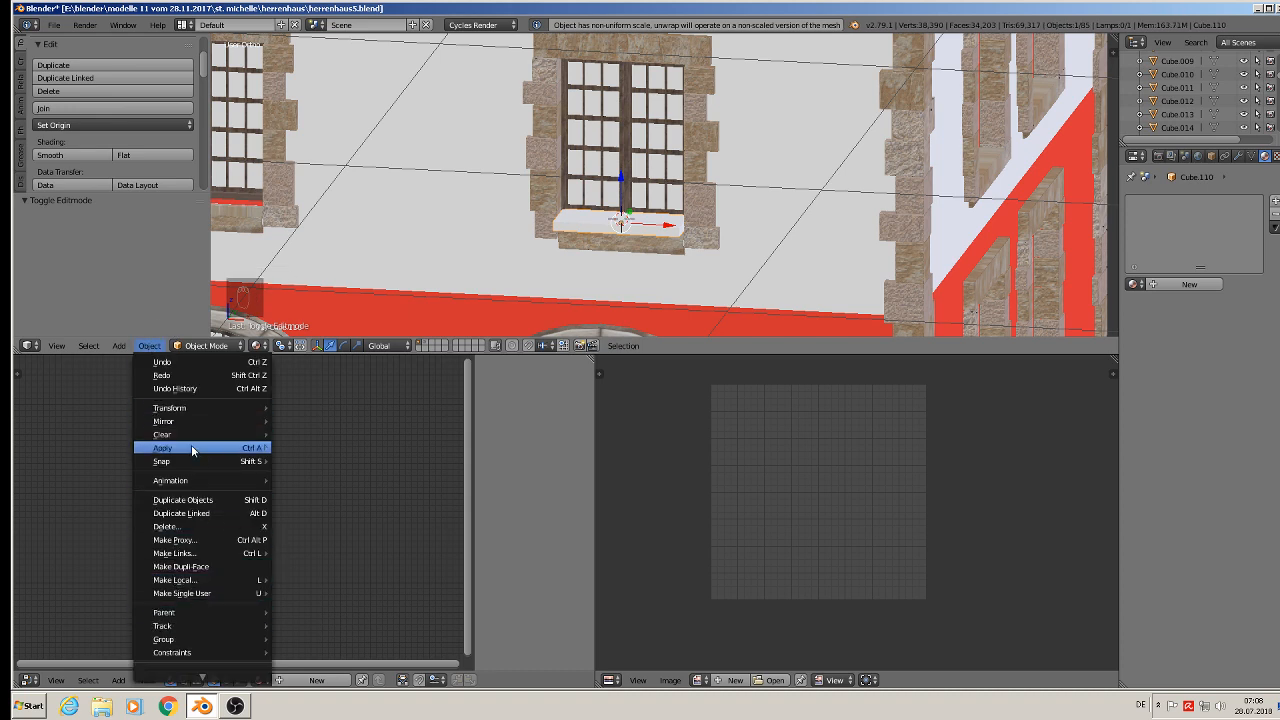
pyautogui.moveTo(192, 447)
pyautogui.click(349, 485)
pyautogui.press('Tab')
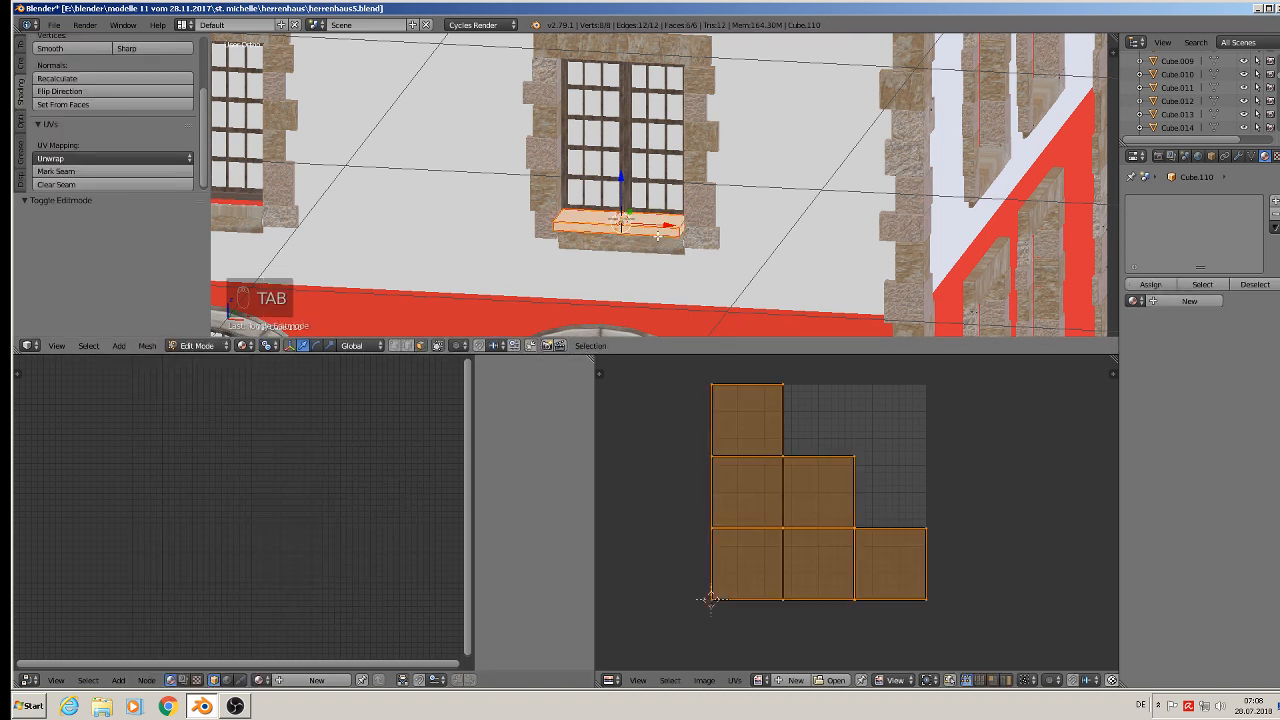
pyautogui.press('u')
pyautogui.click(658, 234)
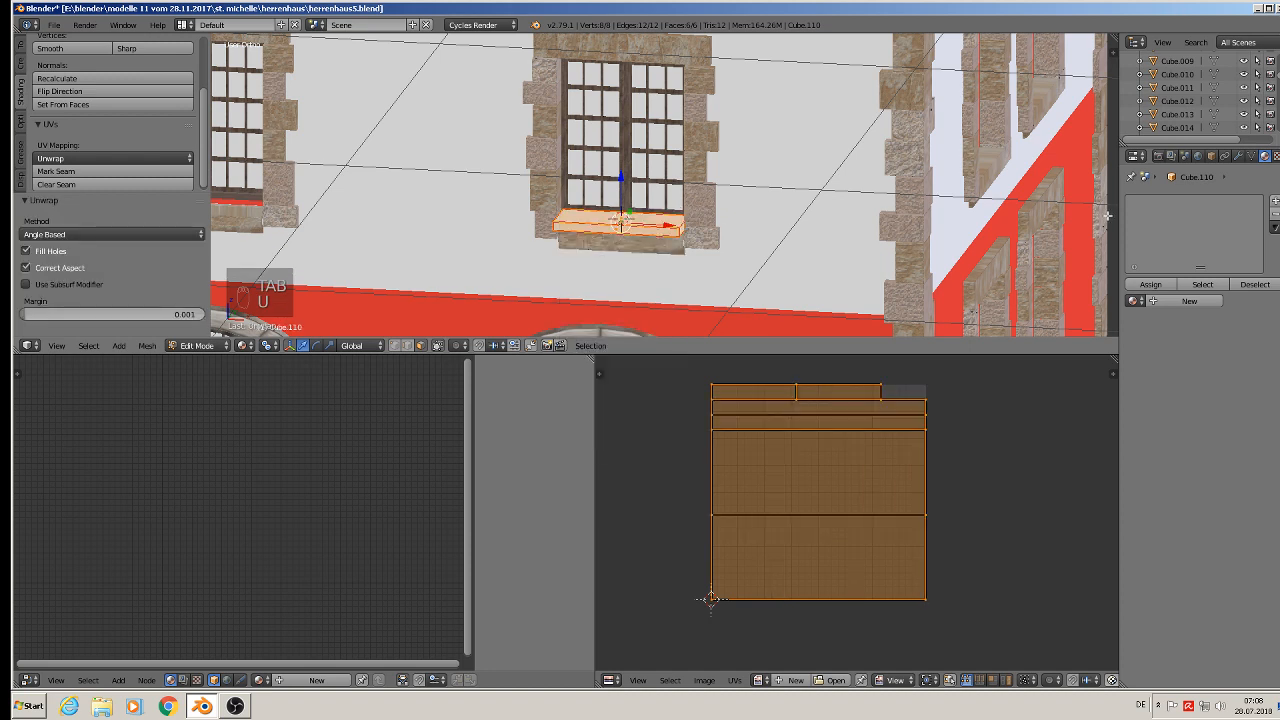
pyautogui.press('Tab')
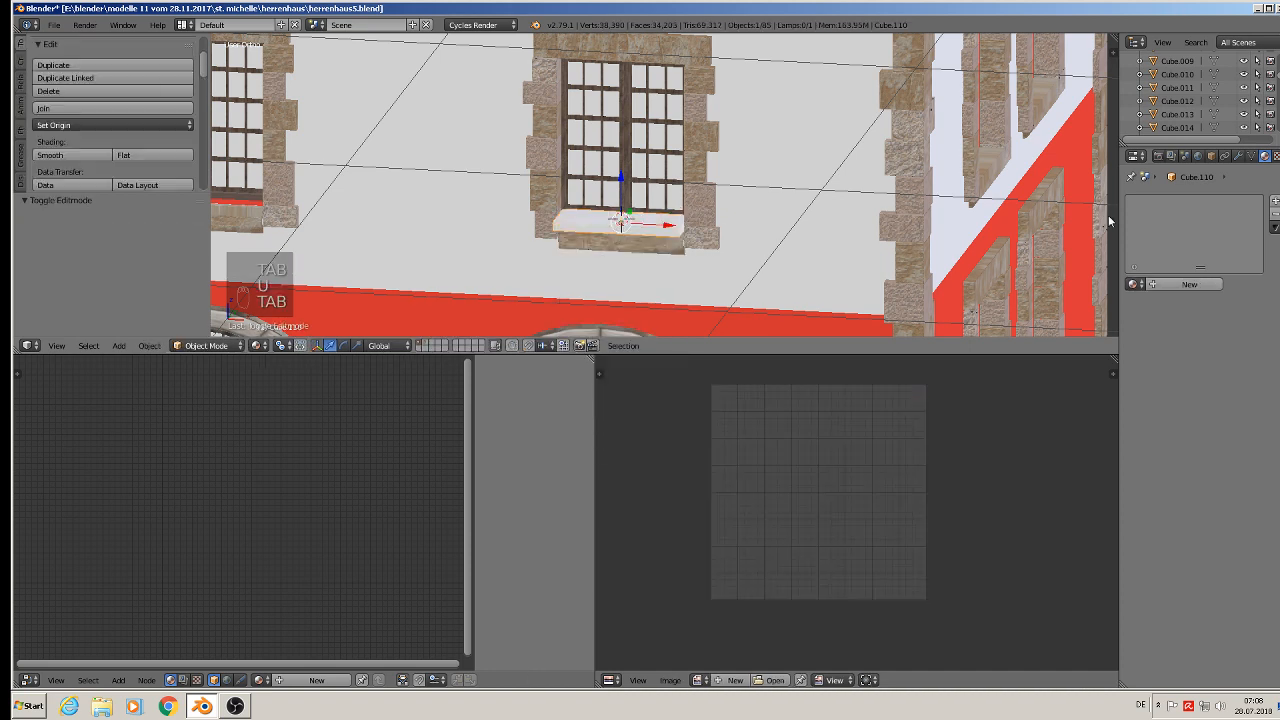
# - Add a material slot to the sill and assign the existing stone 2 material to it
pyautogui.click(1140, 285)
pyautogui.click(1274, 201)
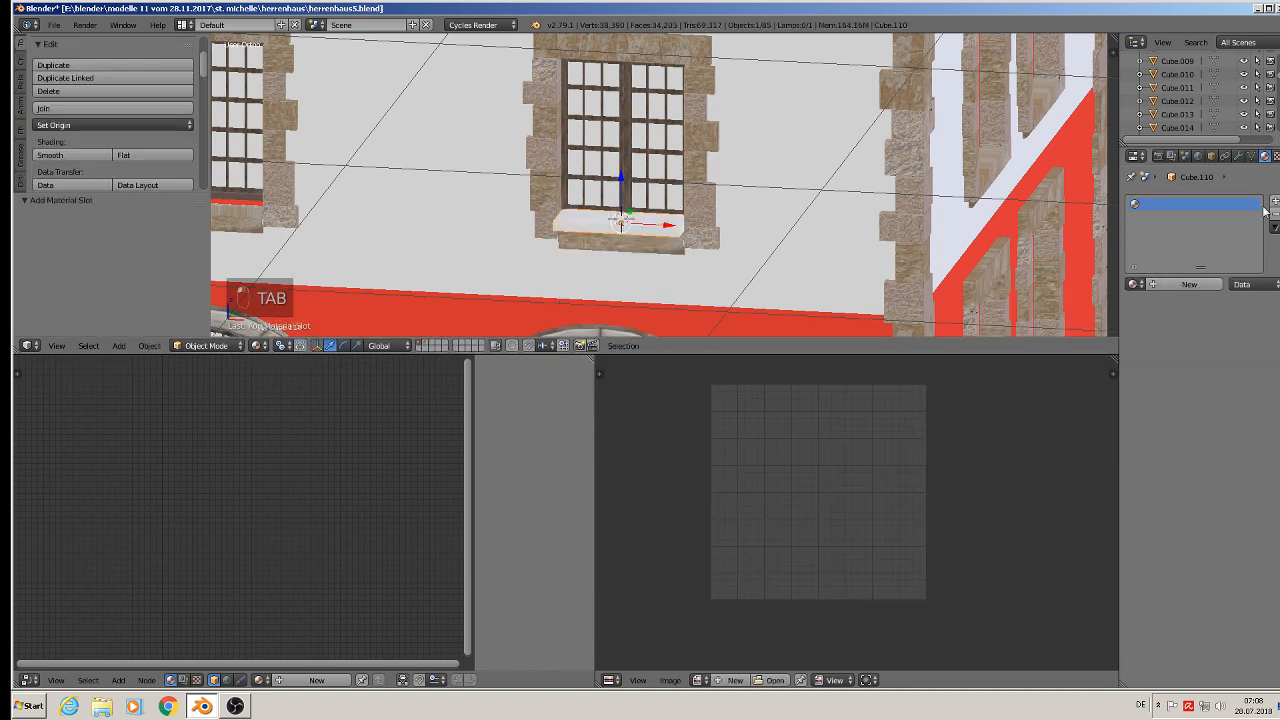
pyautogui.click(1185, 284)
pyautogui.doubleClick(1166, 284)
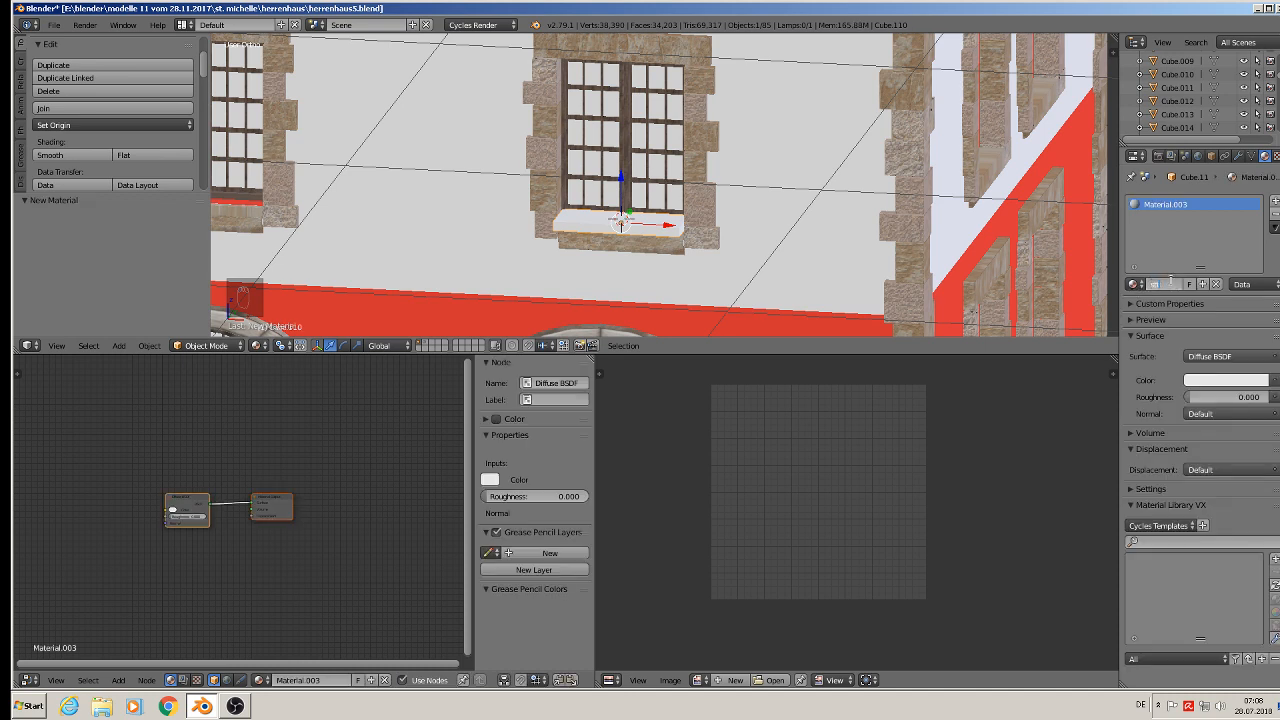
pyautogui.press('BackSpace')
pyautogui.press('BackSpace')
pyautogui.press('BackSpace')
pyautogui.press('Return')
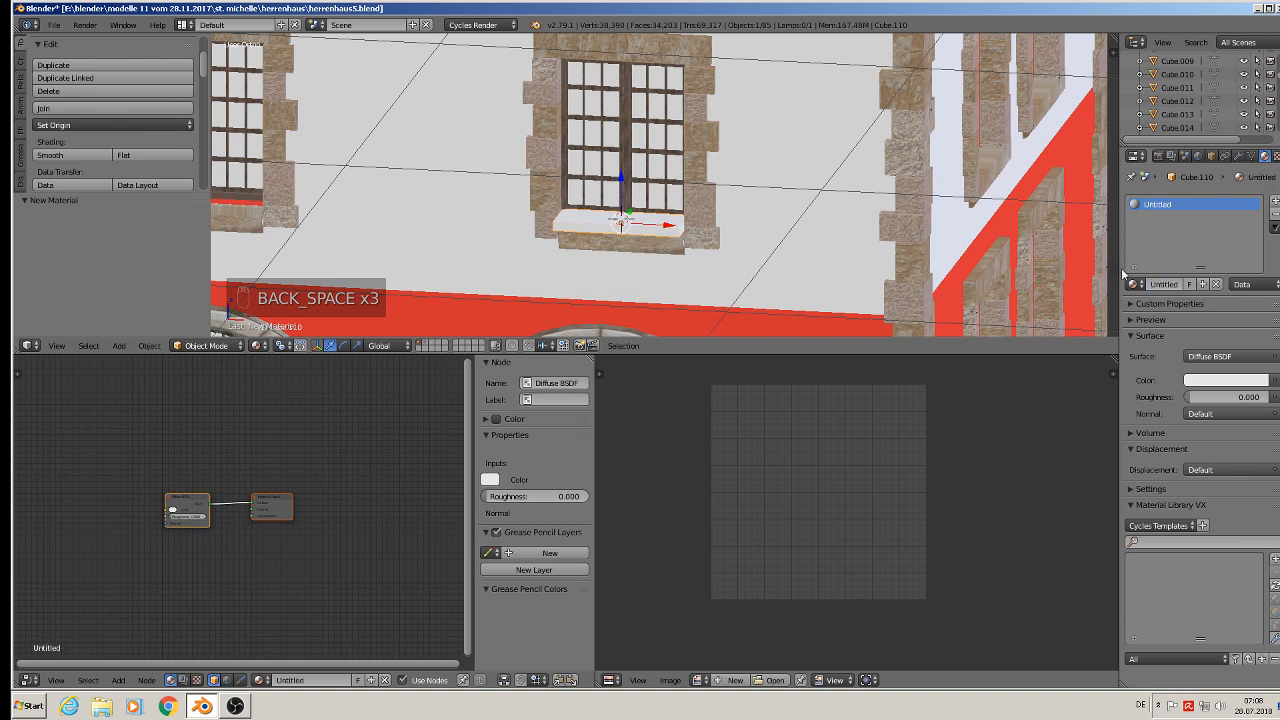
pyautogui.click(1133, 285)
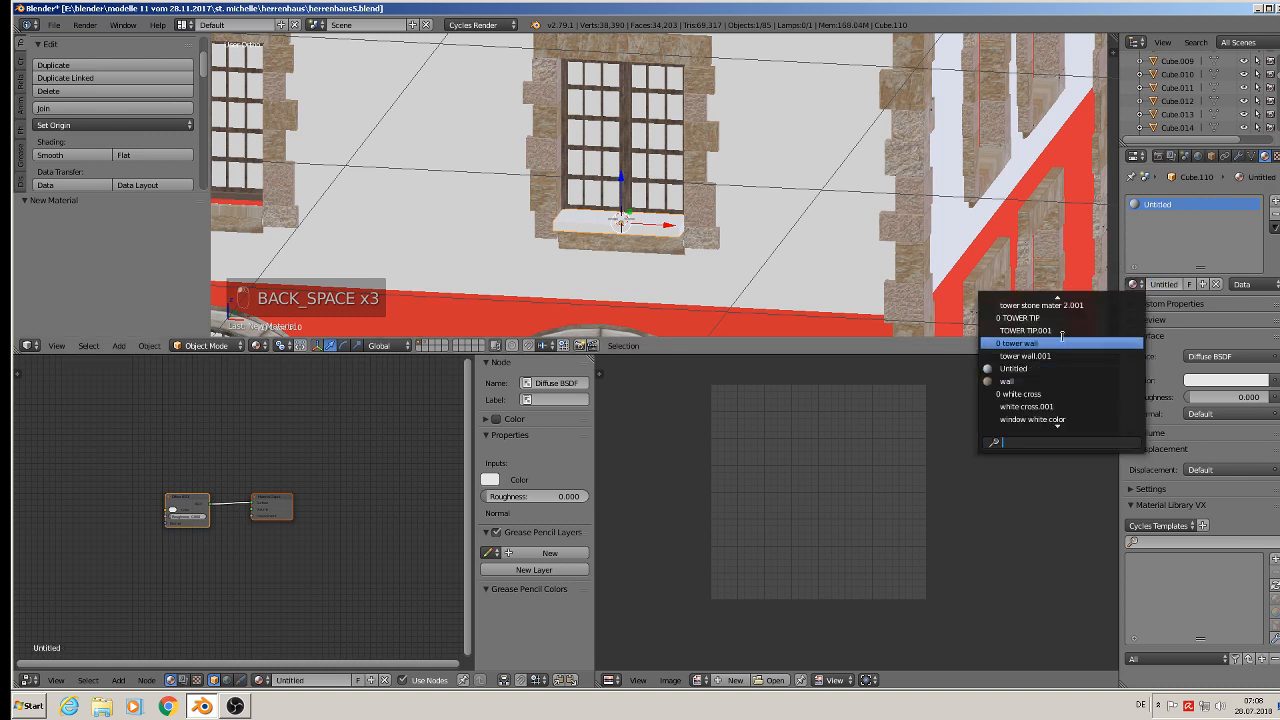
pyautogui.write('ston')
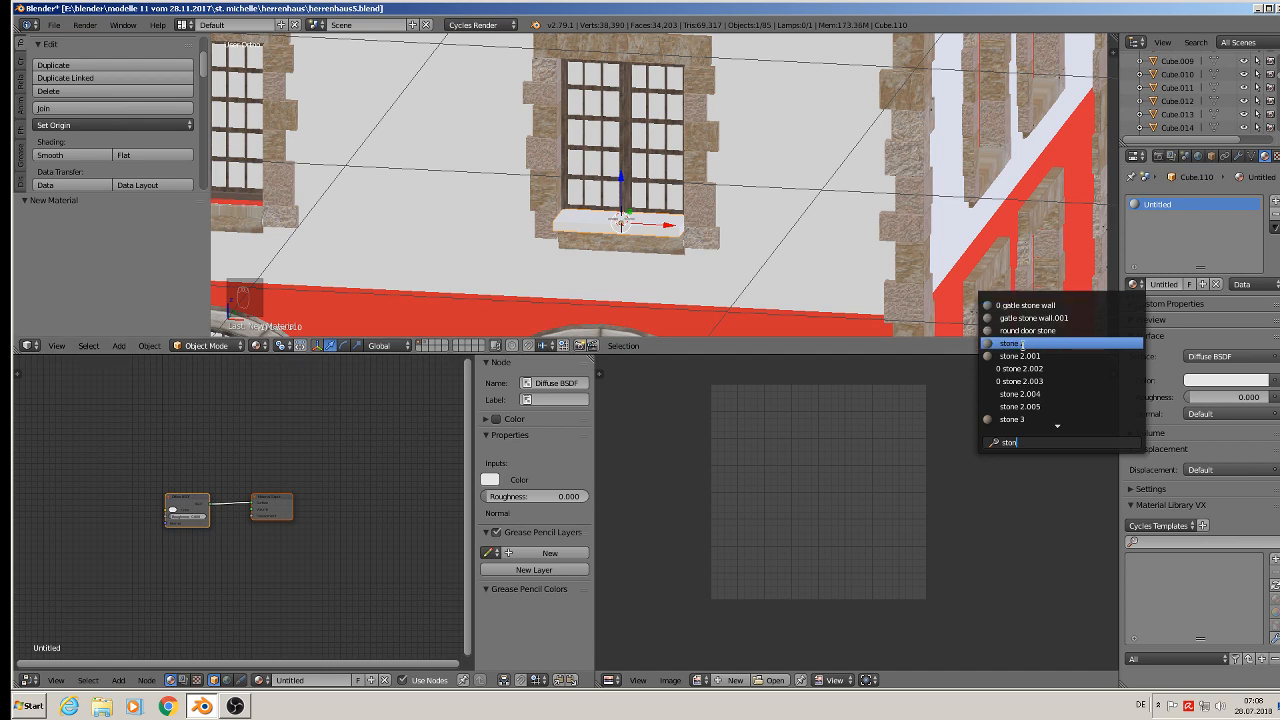
pyautogui.click(1030, 344)
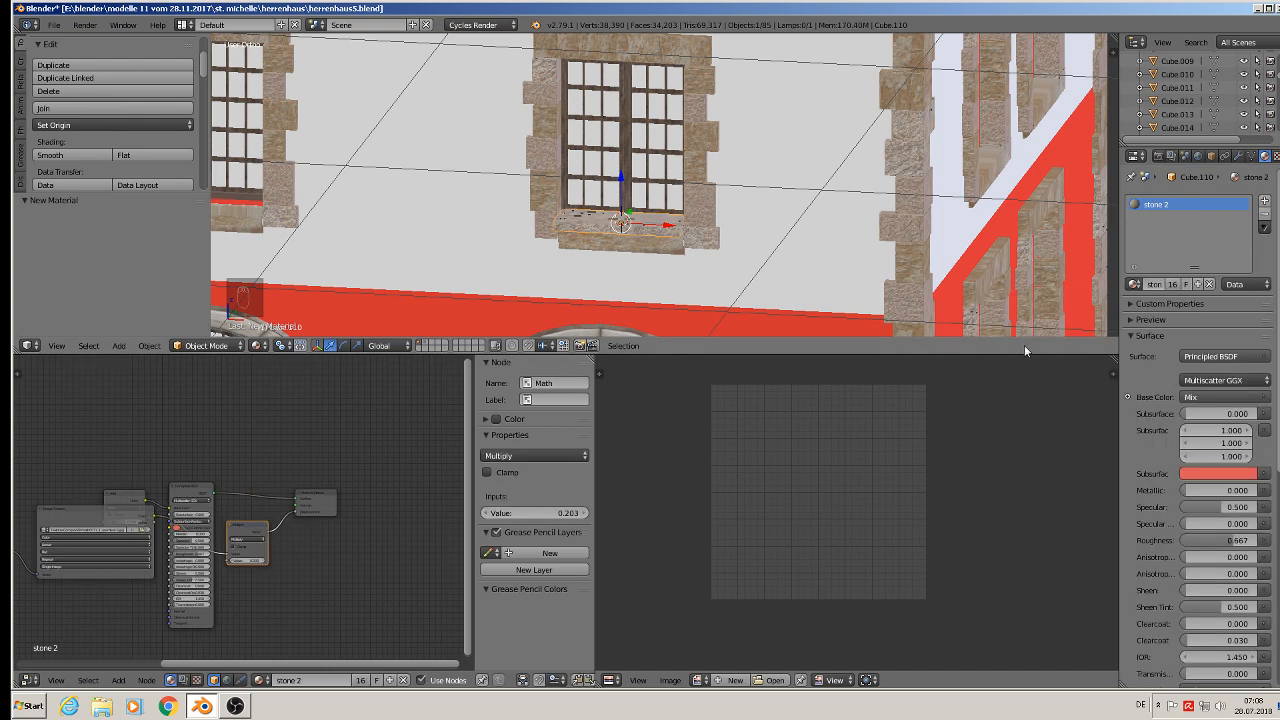
# - Duplicate the sill twice along X under the two neighbouring windows of the same floor
pyautogui.scroll(-4, 603, 202)
pyautogui.moveTo(603, 202); pyautogui.dragTo(848, 256, button='middle')
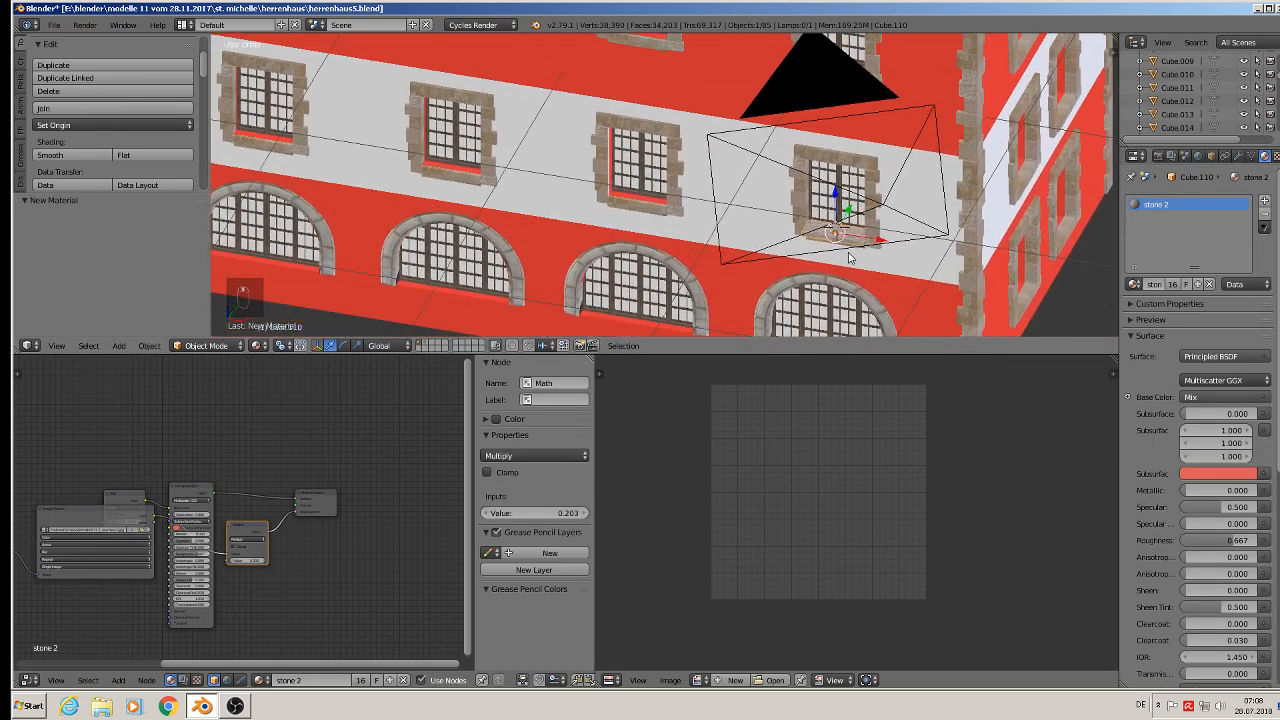
pyautogui.scroll(2, 851, 256)
pyautogui.scroll(-2, 849, 256)
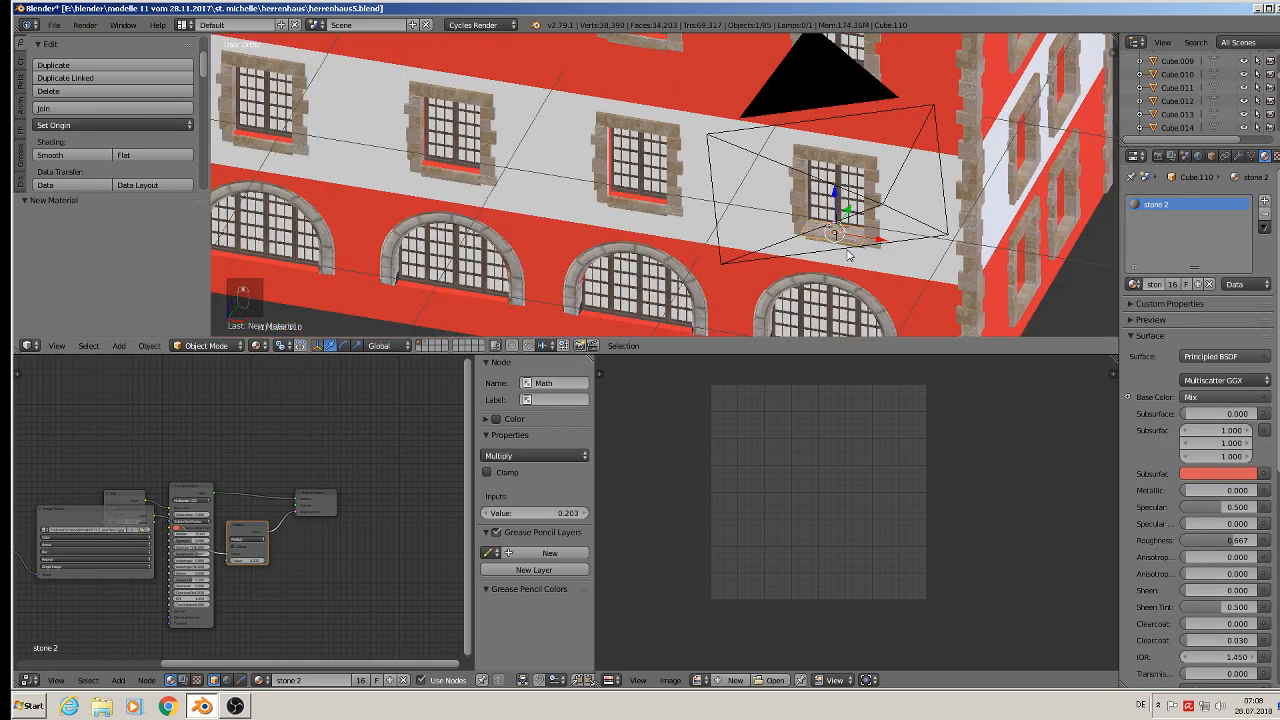
pyautogui.hotkey('shift', 'd')
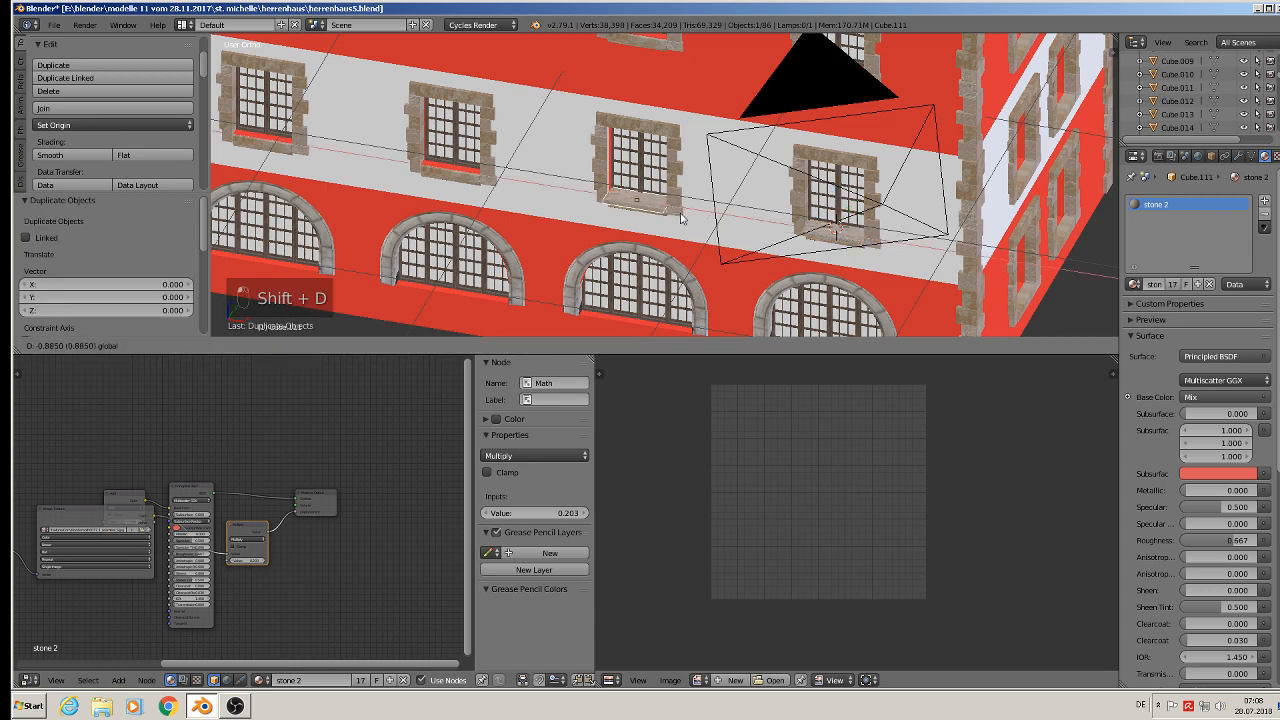
pyautogui.click(680, 218)
pyautogui.hotkey('shift', 'd')
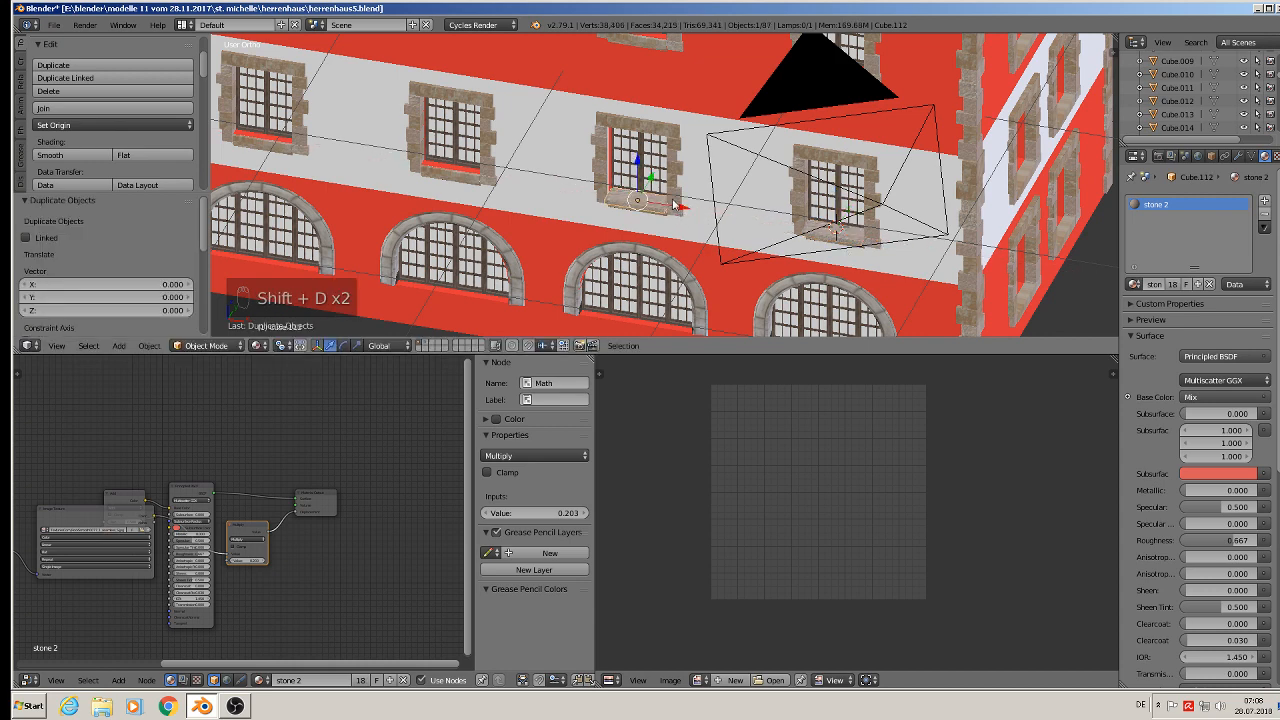
pyautogui.click(494, 191)
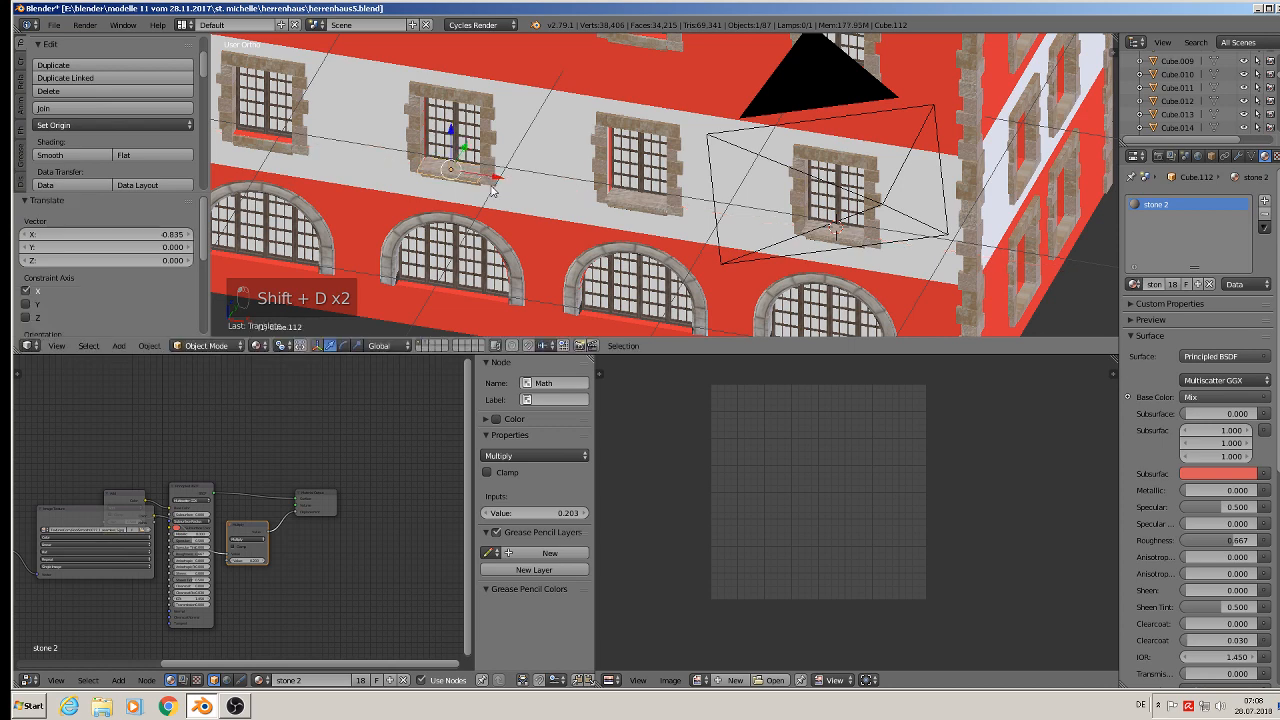
pyautogui.keyDown('shift'); pyautogui.rightClick(494, 190); pyautogui.keyUp('shift')
pyautogui.hotkey('shift', 'd')
pyautogui.rightClick(472, 187)
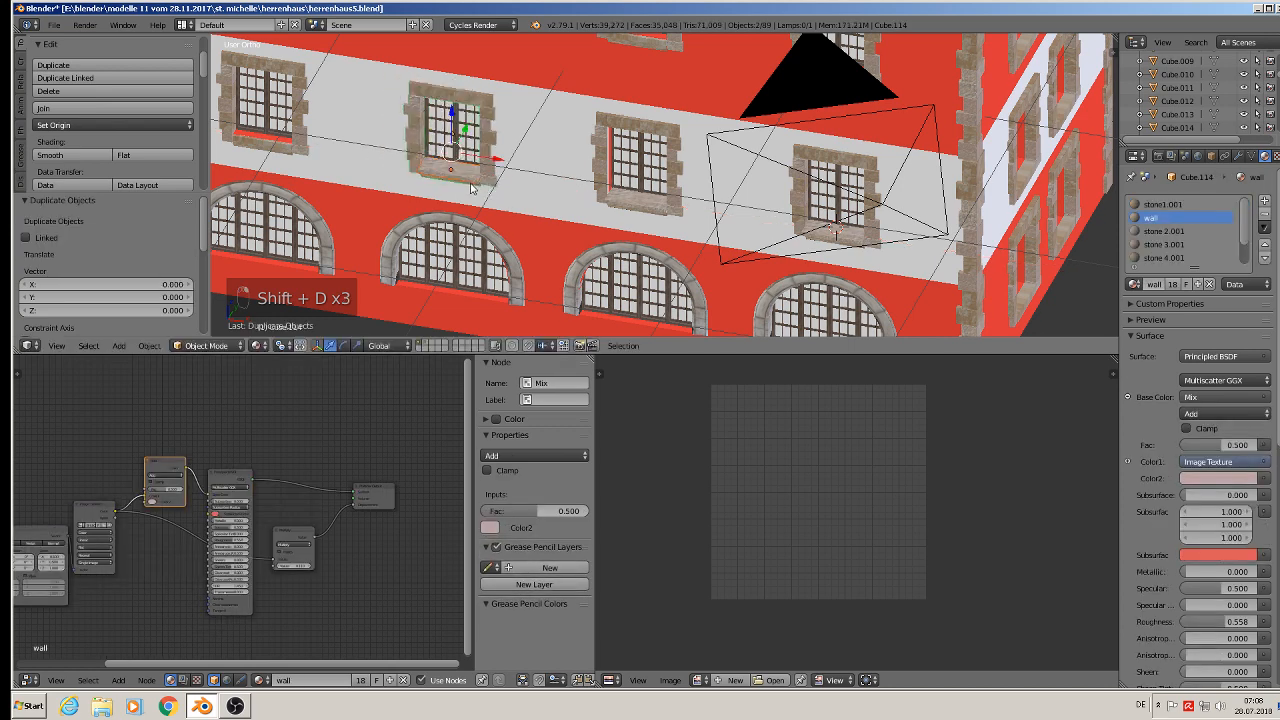
pyautogui.press('x')
pyautogui.click(452, 184)
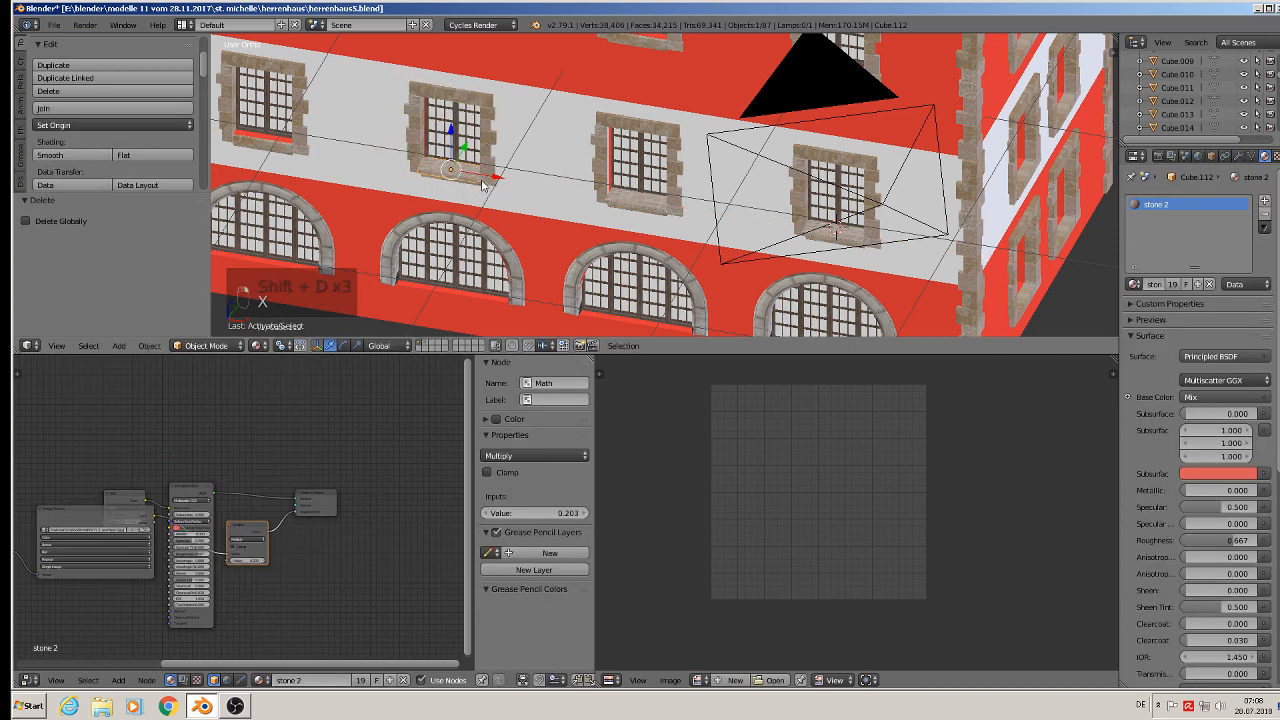
# - Duplicate a sill along X under the leftmost window of that floor
pyautogui.rightClick(480, 180)
pyautogui.hotkey('shift', 'd')
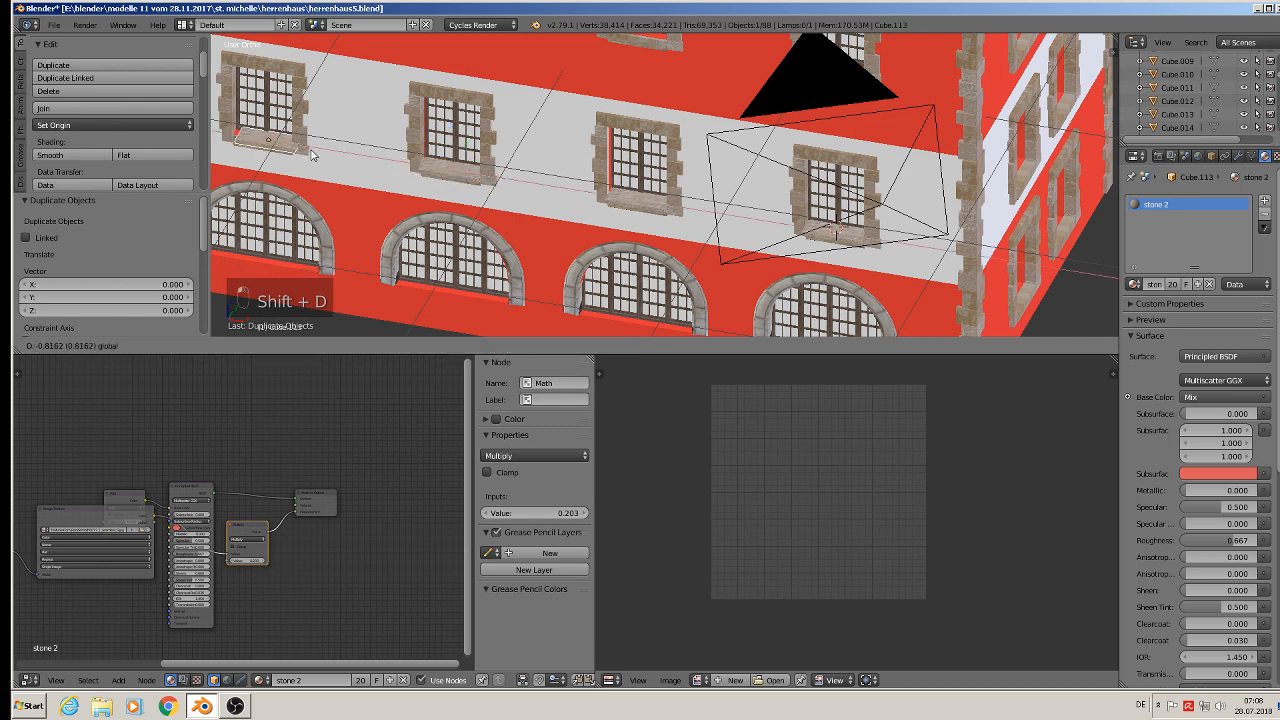
pyautogui.click(371, 171)
# - Duplicate a sill straight up along Z under a window on the floor above
pyautogui.scroll(-3, 371, 171)
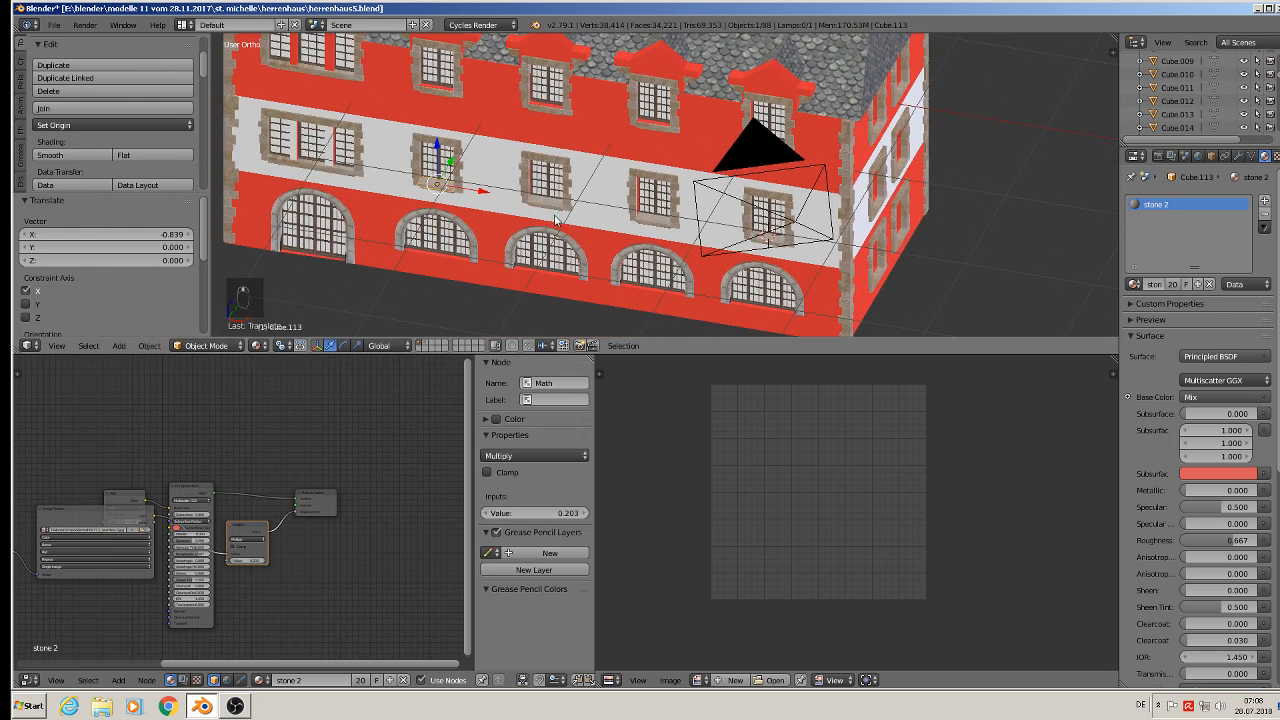
pyautogui.rightClick(547, 205)
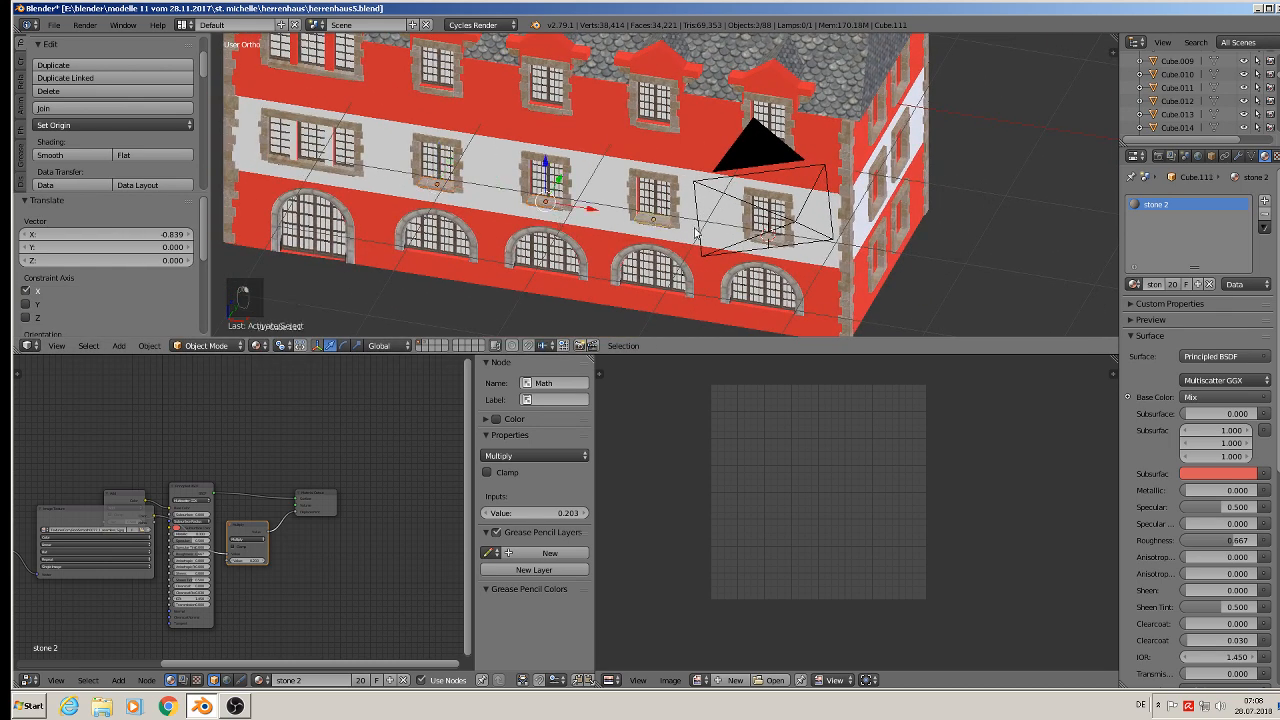
pyautogui.keyDown('shift'); pyautogui.rightClick(747, 240); pyautogui.keyUp('shift')
pyautogui.hotkey('shift', 'd')
pyautogui.press('z')
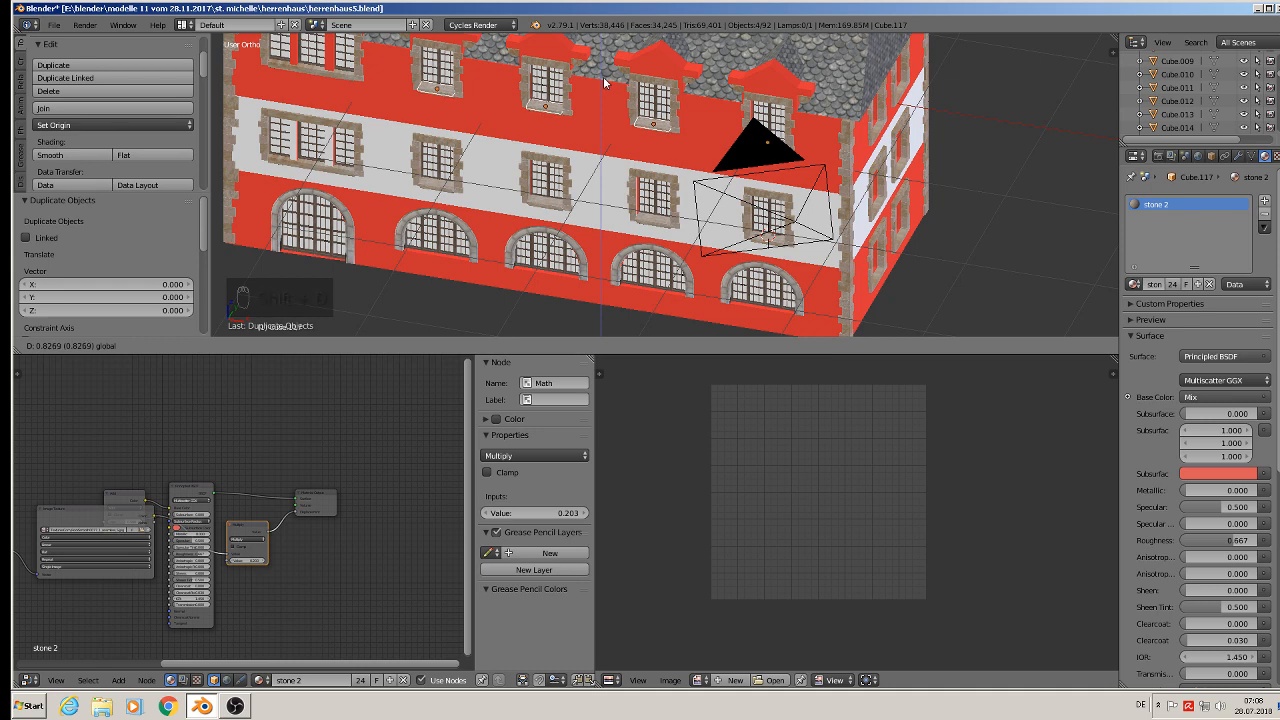
pyautogui.click(603, 76)
# - Nudge the upper-floor sill slightly down along Z so it sits on the window frame
pyautogui.scroll(6, 596, 92)
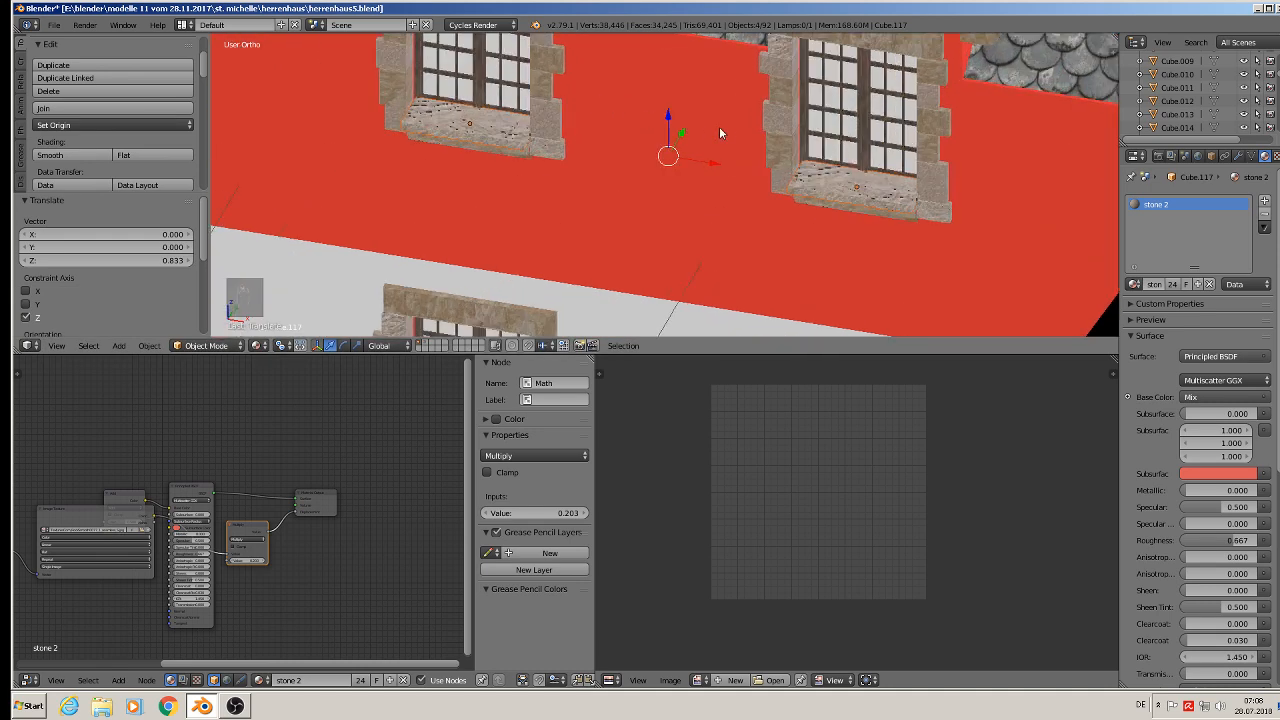
pyautogui.moveTo(665, 117); pyautogui.dragTo(665, 118)
pyautogui.scroll(-3, 649, 151)
pyautogui.scroll(-3, 646, 172)
pyautogui.scroll(4, 600, 240)
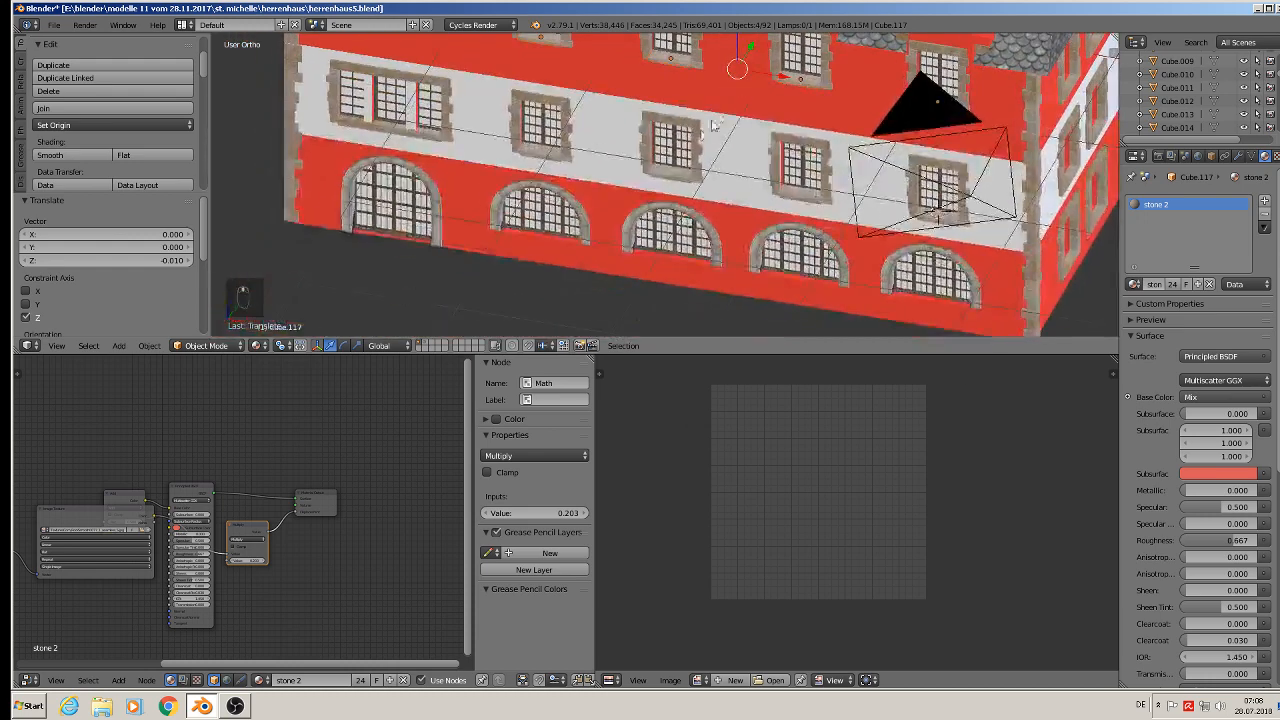
# - Duplicate a sill under the first arched ground-floor window and scale it along X to fit the arch opening
pyautogui.rightClick(527, 148)
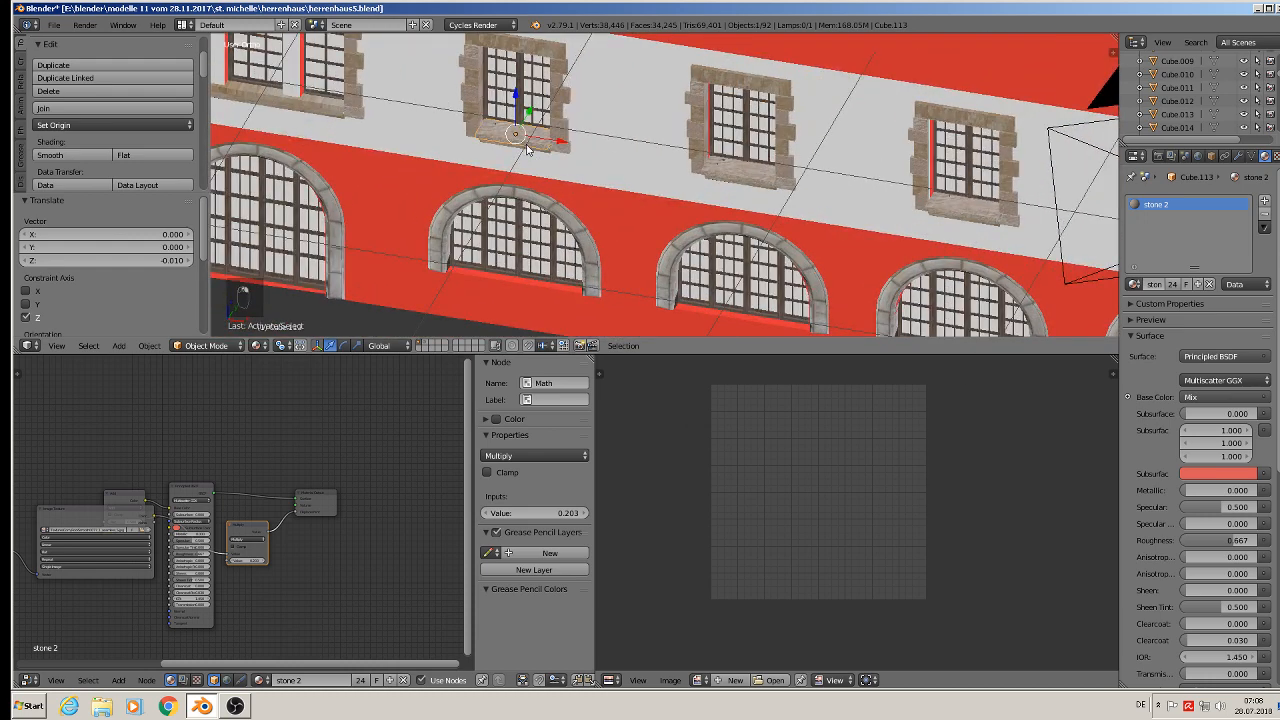
pyautogui.hotkey('shift', 'd')
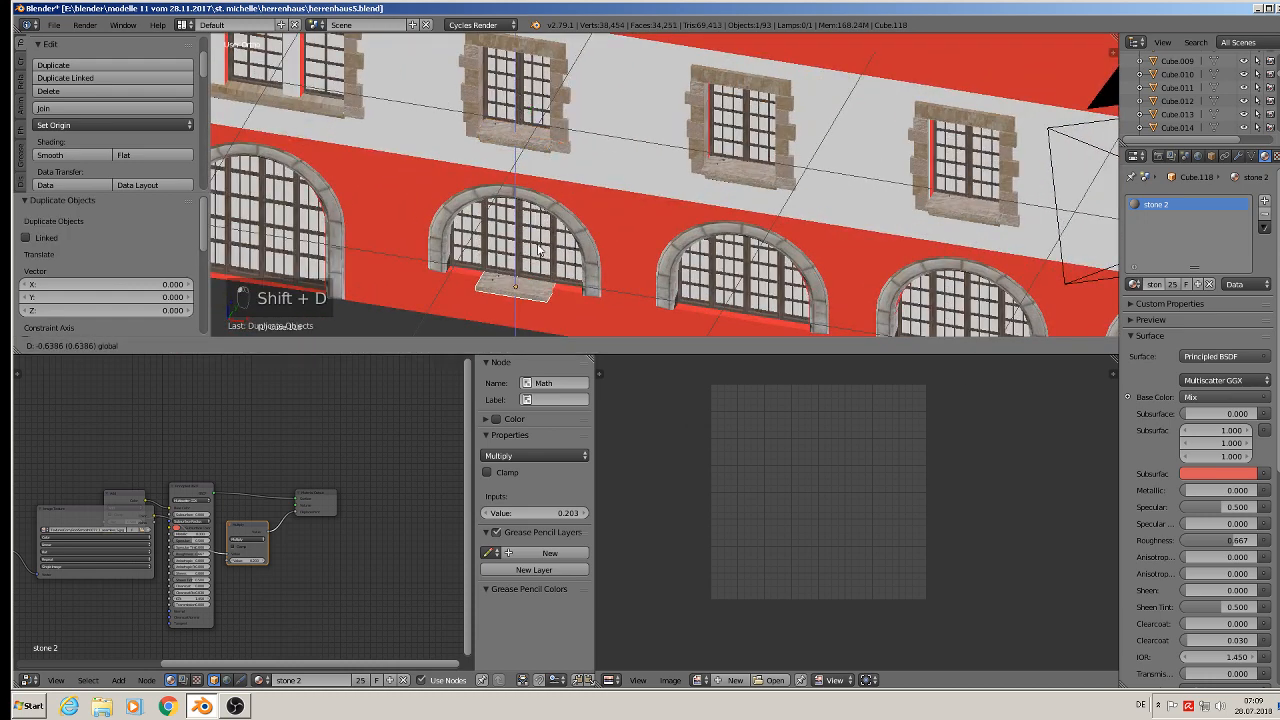
pyautogui.click(541, 252)
pyautogui.scroll(-1, 586, 286)
pyautogui.press('s')
pyautogui.press('x')
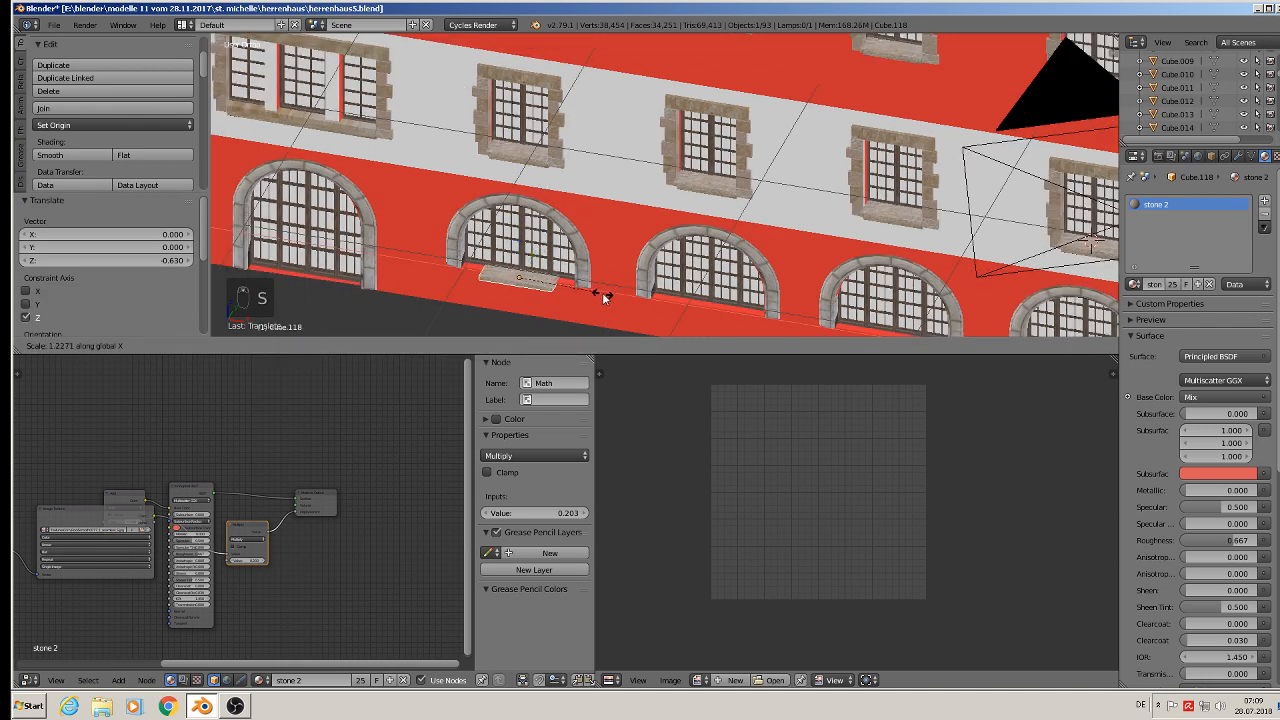
pyautogui.click(652, 309)
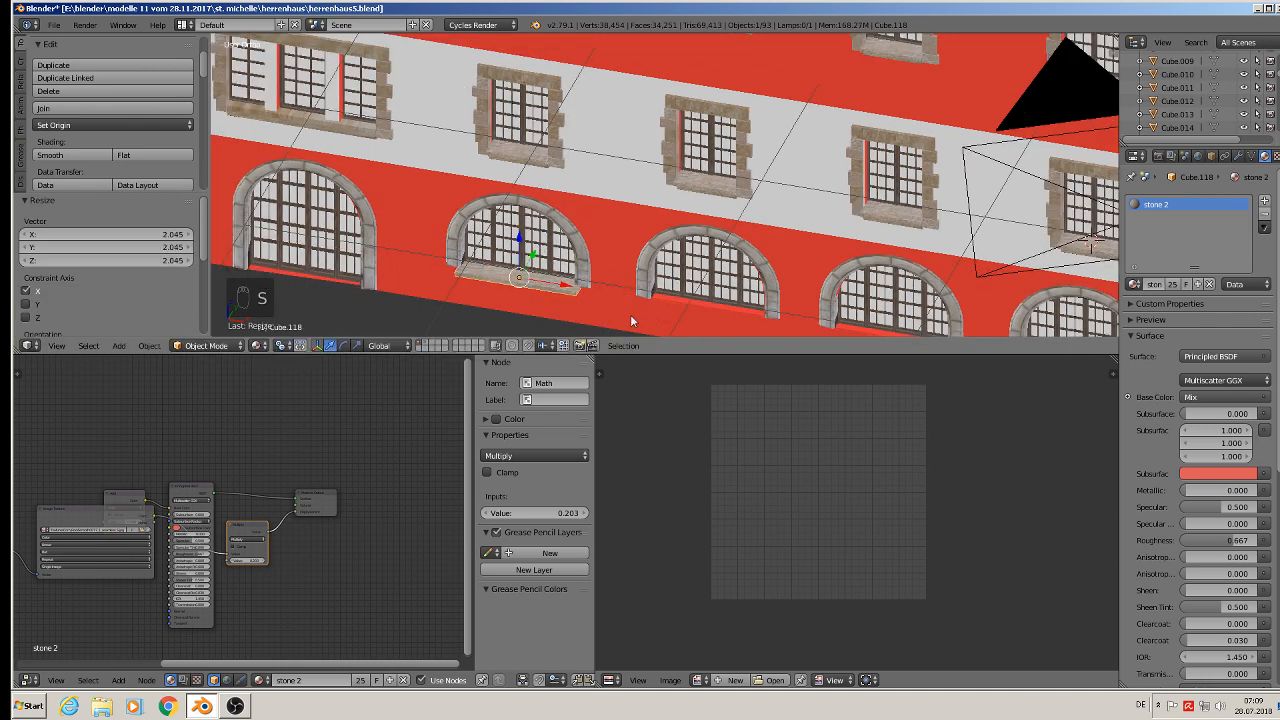
pyautogui.press('s')
pyautogui.press('x')
pyautogui.click(626, 320)
# - Move the arched-window sill slightly along X and Y so it sits inside the arch
pyautogui.press('g')
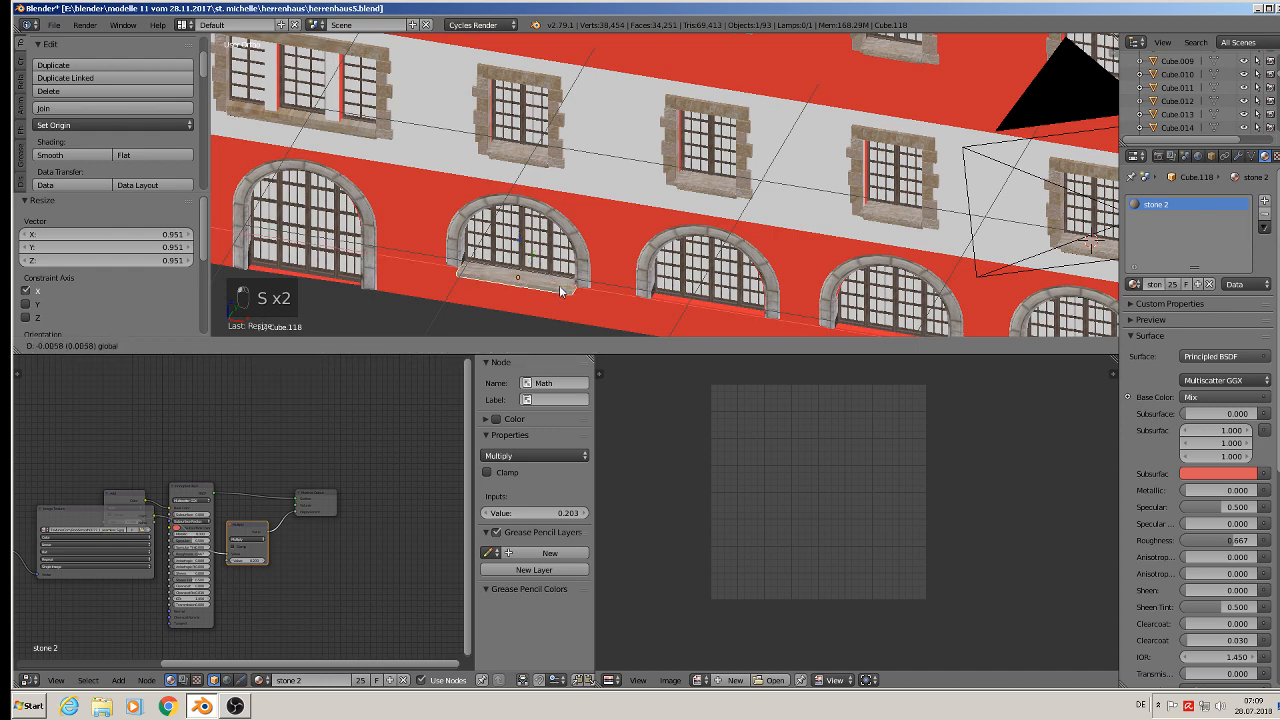
pyautogui.click(560, 290)
pyautogui.moveTo(560, 290); pyautogui.dragTo(546, 159, button='middle')
pyautogui.scroll(5, 526, 290)
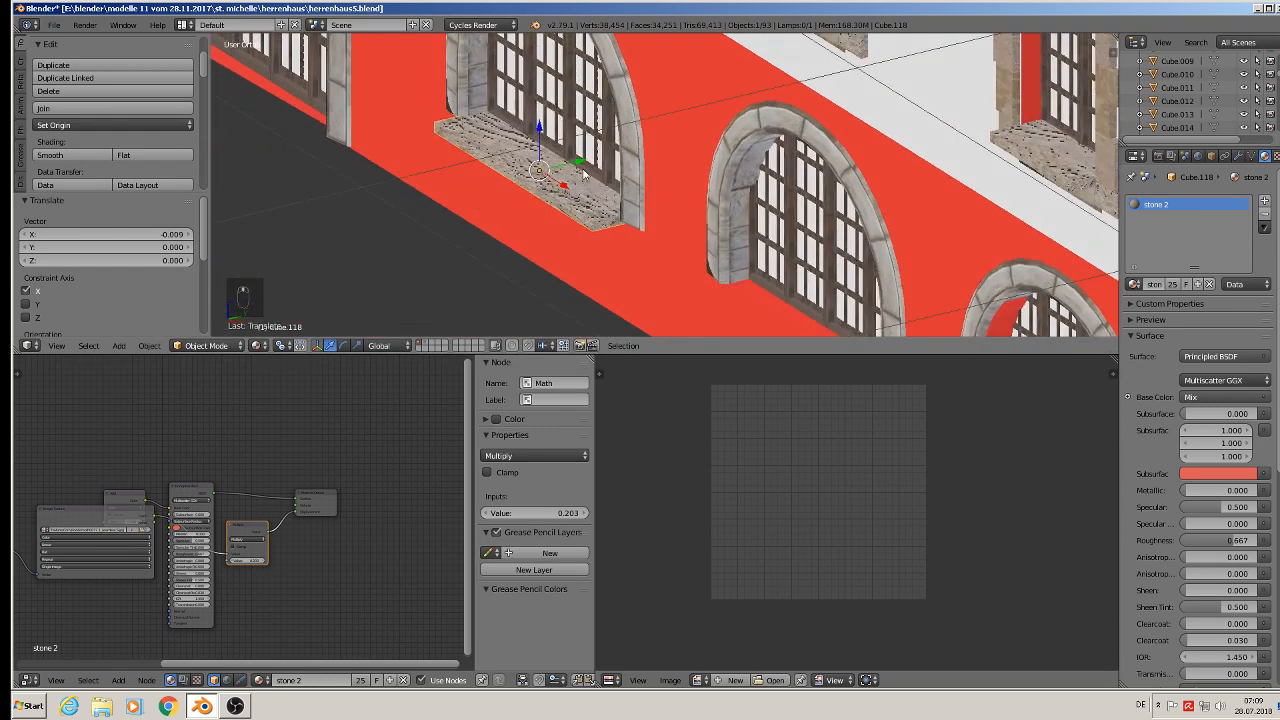
pyautogui.press('g')
pyautogui.press('y')
pyautogui.moveTo(590, 162); pyautogui.dragTo(590, 163)
# - Duplicate the arched-window sill twice along X under the next two arched windows
pyautogui.scroll(-2, 592, 166)
pyautogui.moveTo(596, 172); pyautogui.dragTo(705, 220, button='middle')
pyautogui.scroll(-2, 705, 220)
pyautogui.hotkey('shift', 'd')
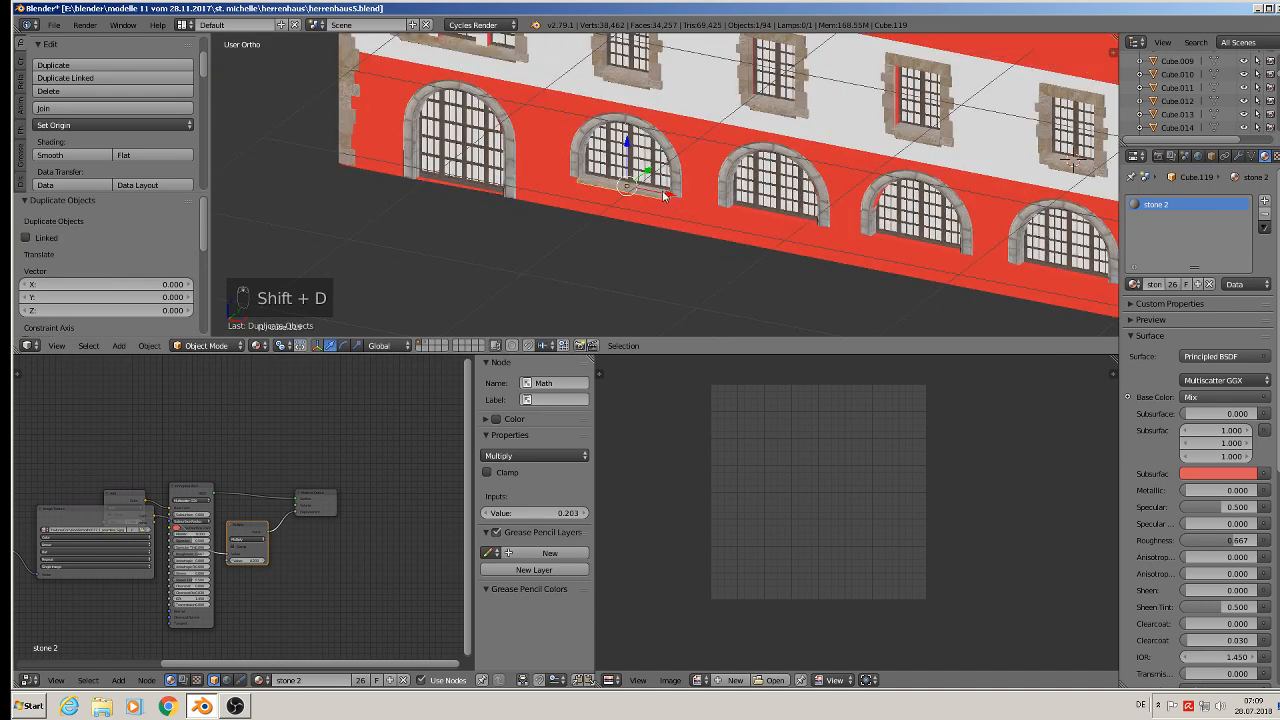
pyautogui.press('x')
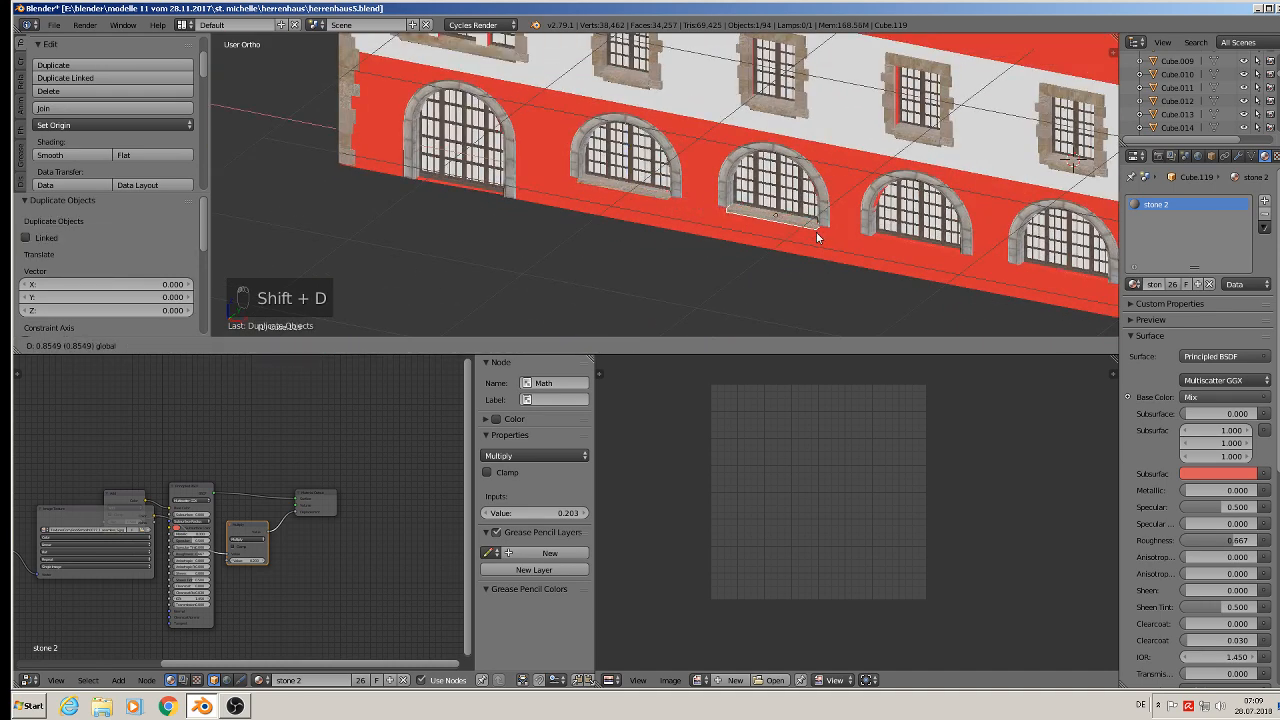
pyautogui.click(816, 231)
pyautogui.hotkey('shift', 'd')
pyautogui.press('x')
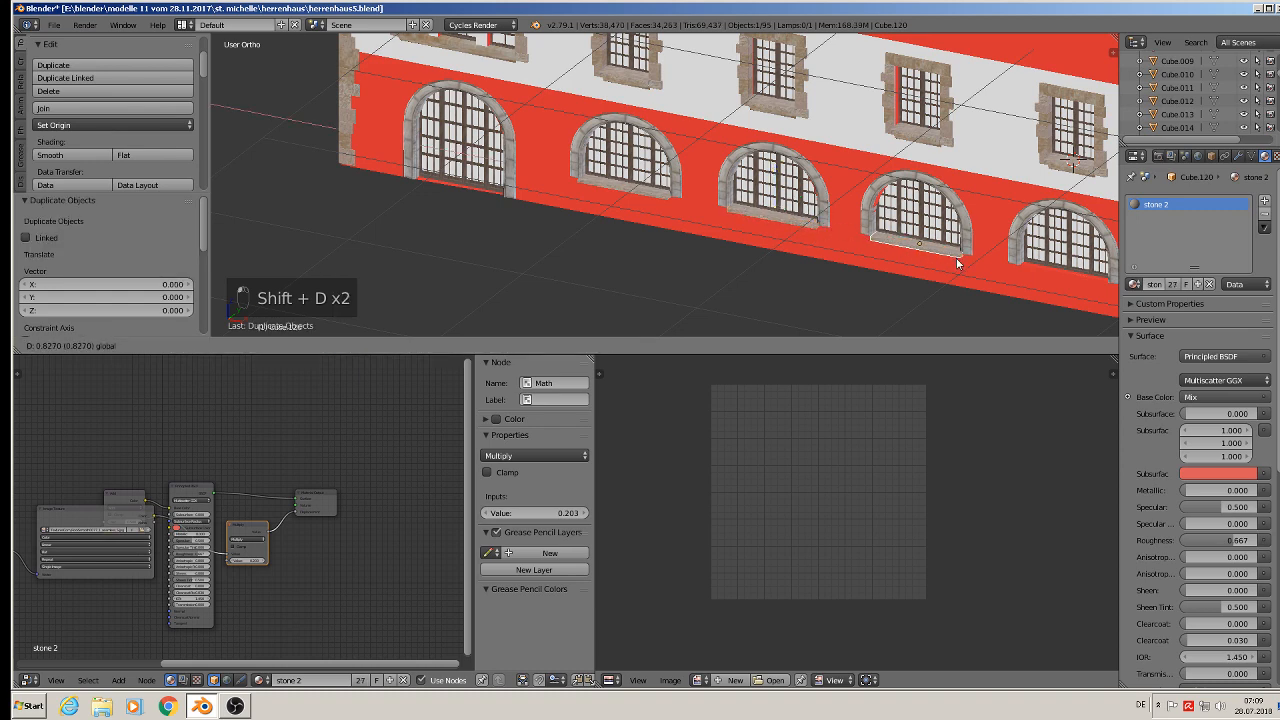
pyautogui.click(954, 258)
# - Duplicate the arched-window sill along X under another arched window further along the facade
pyautogui.keyDown('shift'); pyautogui.moveTo(954, 258); pyautogui.dragTo(774, 239, button='middle'); pyautogui.keyUp('shift')
pyautogui.hotkey('shift', 'd')
pyautogui.press('x')
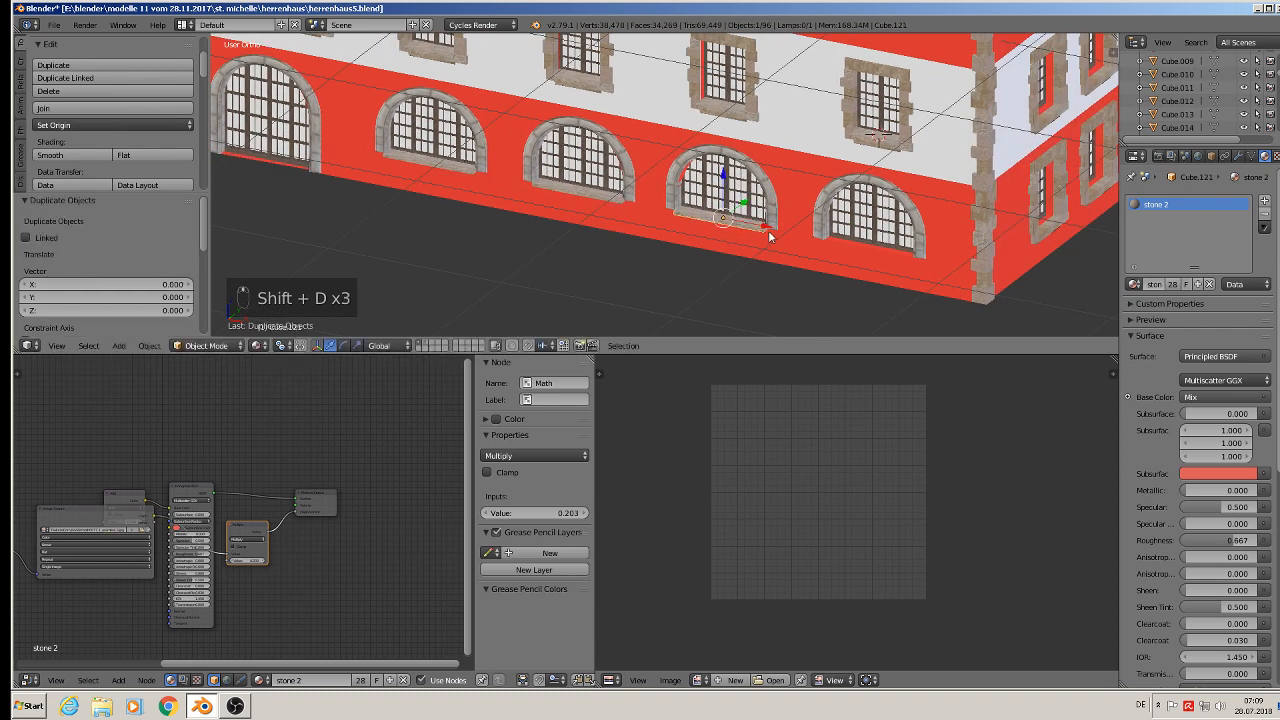
pyautogui.click(906, 268)
pyautogui.keyDown('shift'); pyautogui.moveTo(907, 268); pyautogui.dragTo(675, 311, button='middle'); pyautogui.keyUp('shift')
pyautogui.scroll(2, 682, 300)
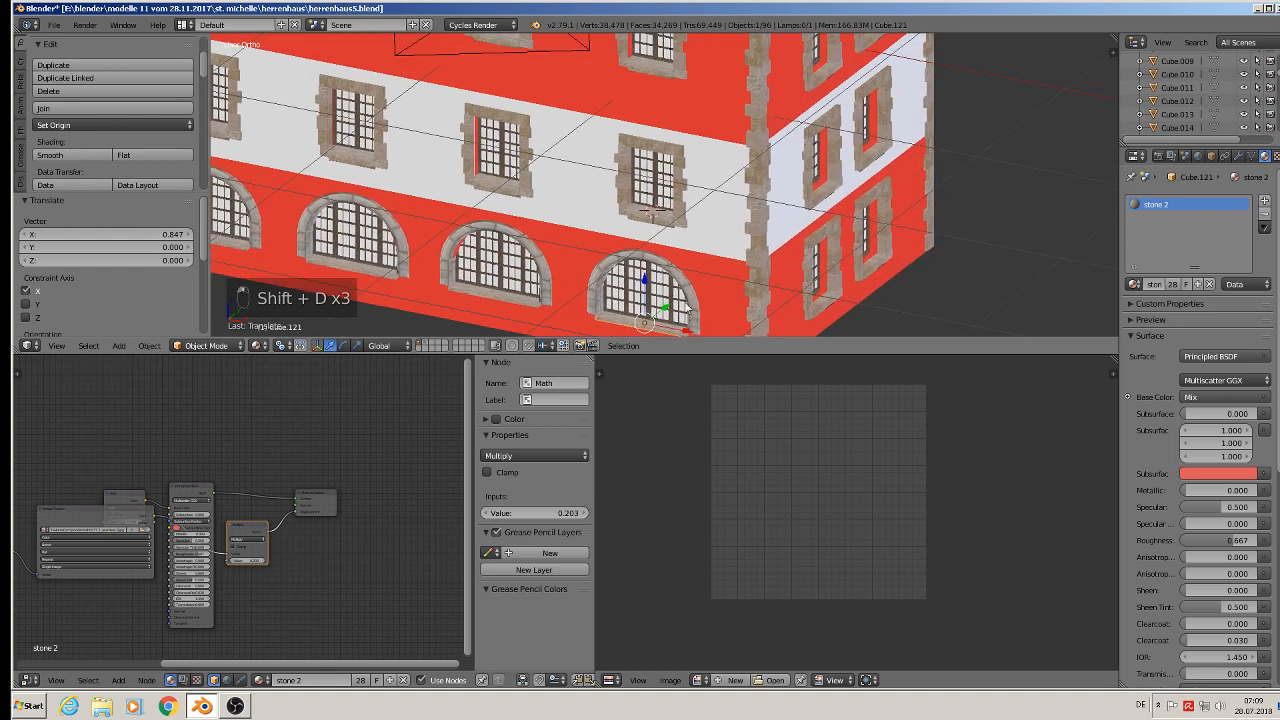
# - Duplicate a middle-floor sill onto the side facade and rotate it 90 degrees about Z
pyautogui.rightClick(635, 184)
pyautogui.scroll(-2, 640, 188)
pyautogui.keyDown('shift'); pyautogui.moveTo(709, 230); pyautogui.dragTo(640, 275, button='middle'); pyautogui.keyUp('shift')
pyautogui.hotkey('shift', 'd')
pyautogui.rightClick(640, 275)
pyautogui.moveTo(640, 275); pyautogui.dragTo(849, 296, button='right')
pyautogui.press('r')
pyautogui.press('z')
pyautogui.press('9')
pyautogui.press('0')
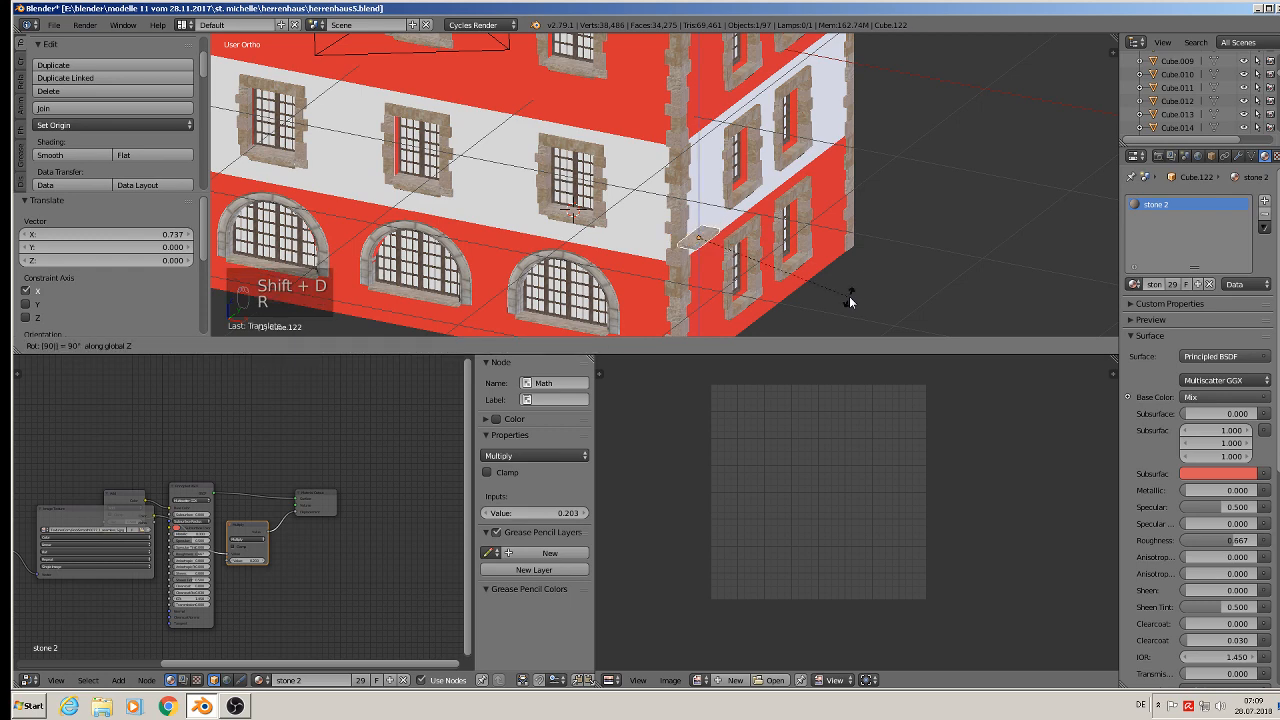
pyautogui.press('Return')
# - Position the side-facade sill under its window by moving it along X and Y
pyautogui.moveTo(712, 224); pyautogui.dragTo(783, 187)
pyautogui.scroll(7, 757, 192)
pyautogui.moveTo(732, 189); pyautogui.dragTo(680, 168, button='middle')
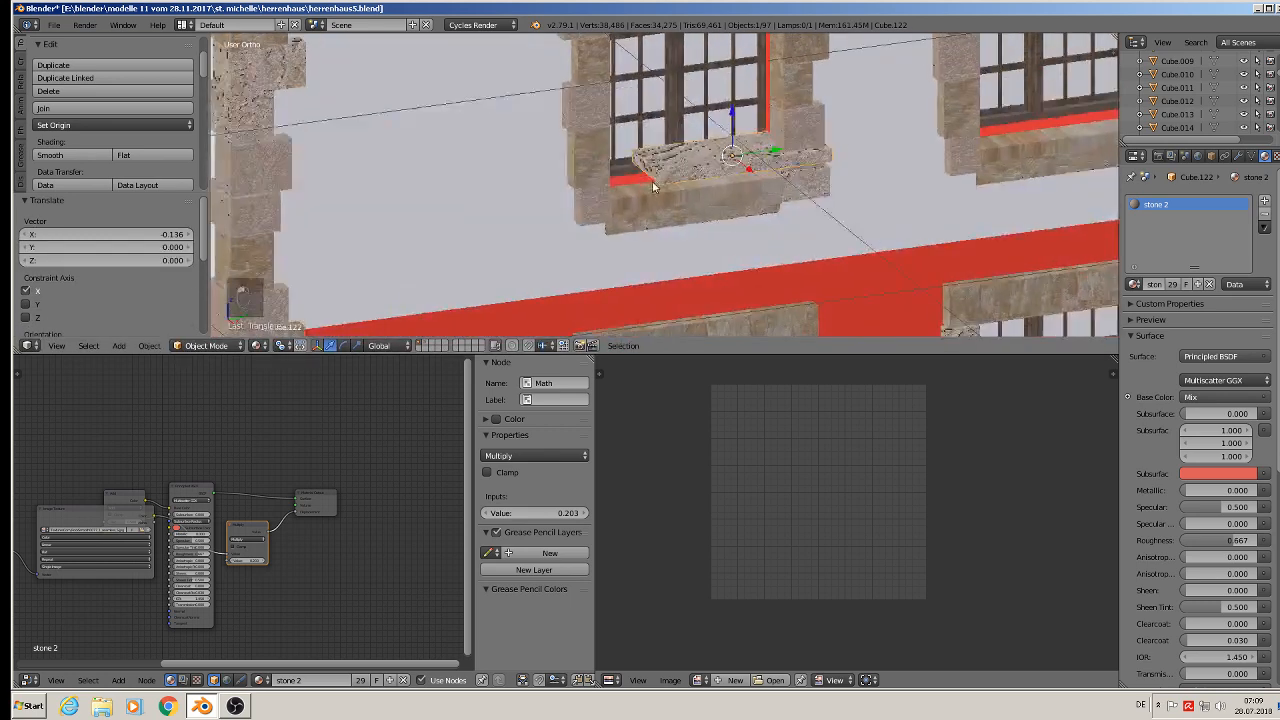
pyautogui.scroll(-1, 678, 170)
pyautogui.moveTo(724, 124); pyautogui.dragTo(731, 181)
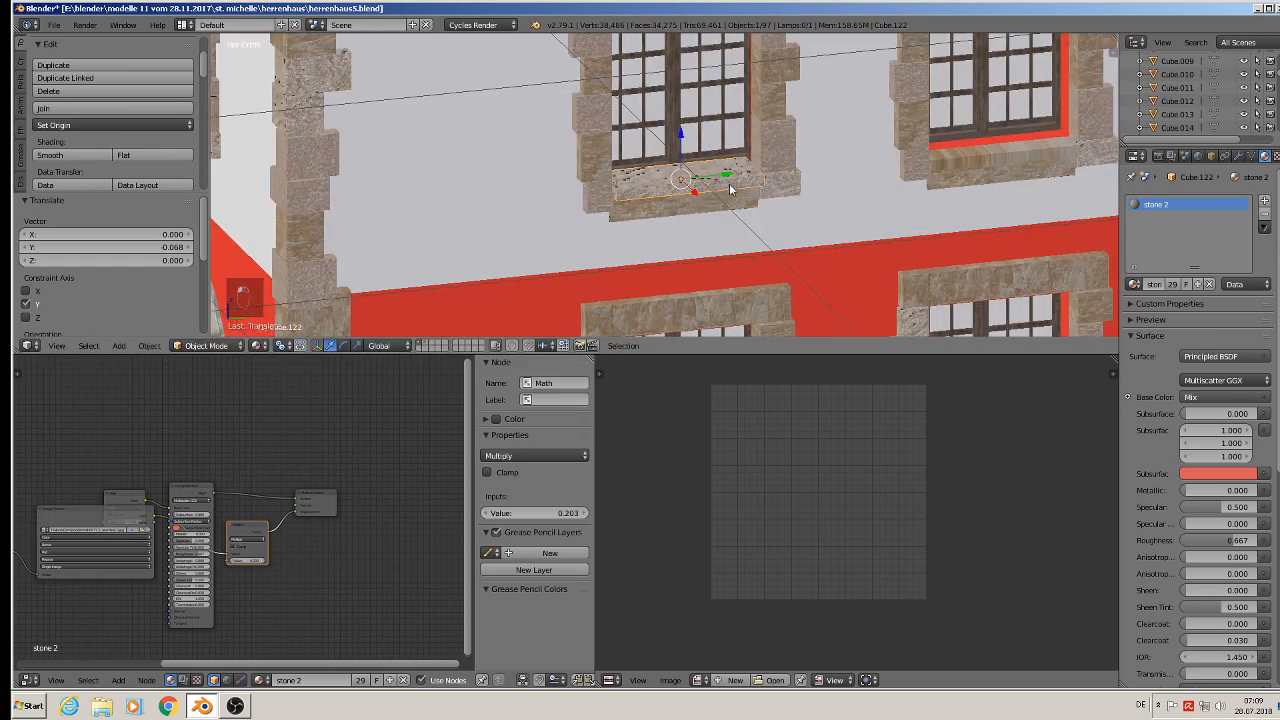
pyautogui.moveTo(730, 183); pyautogui.dragTo(704, 182, button='middle')
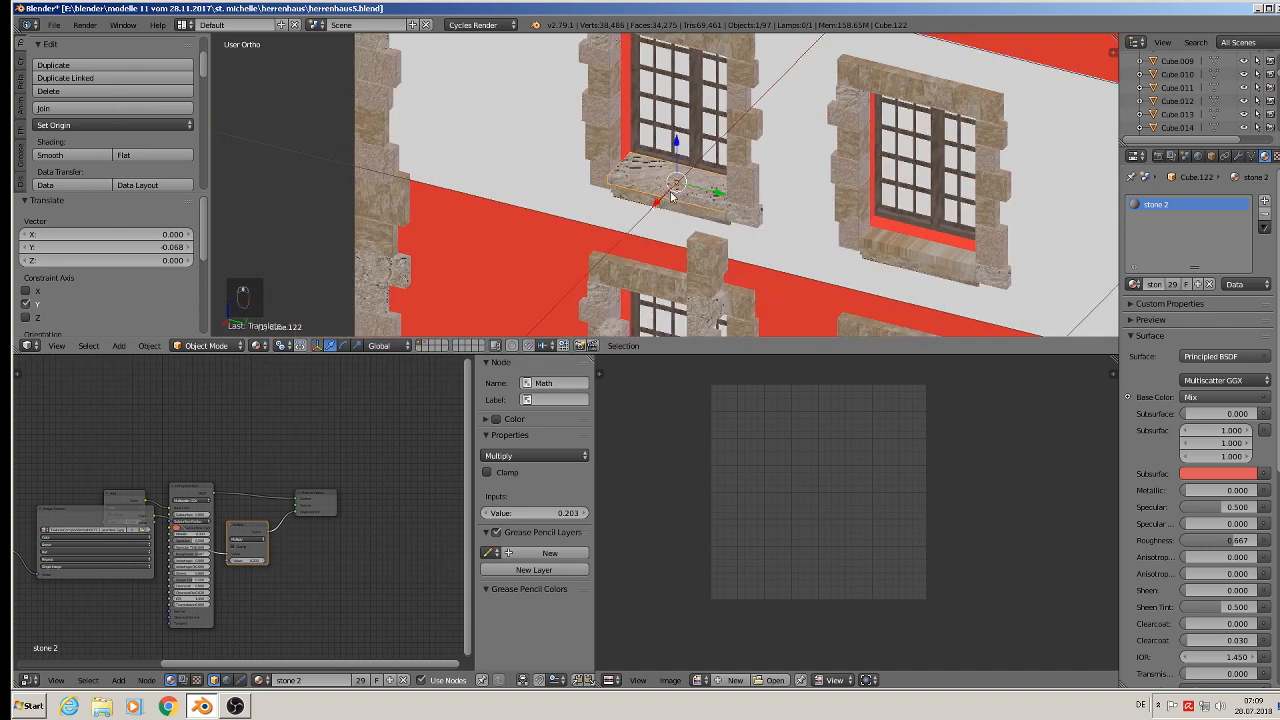
# - Duplicate the side-facade sill along Y under the neighbouring side window
pyautogui.scroll(-2, 704, 180)
pyautogui.scroll(-2, 710, 207)
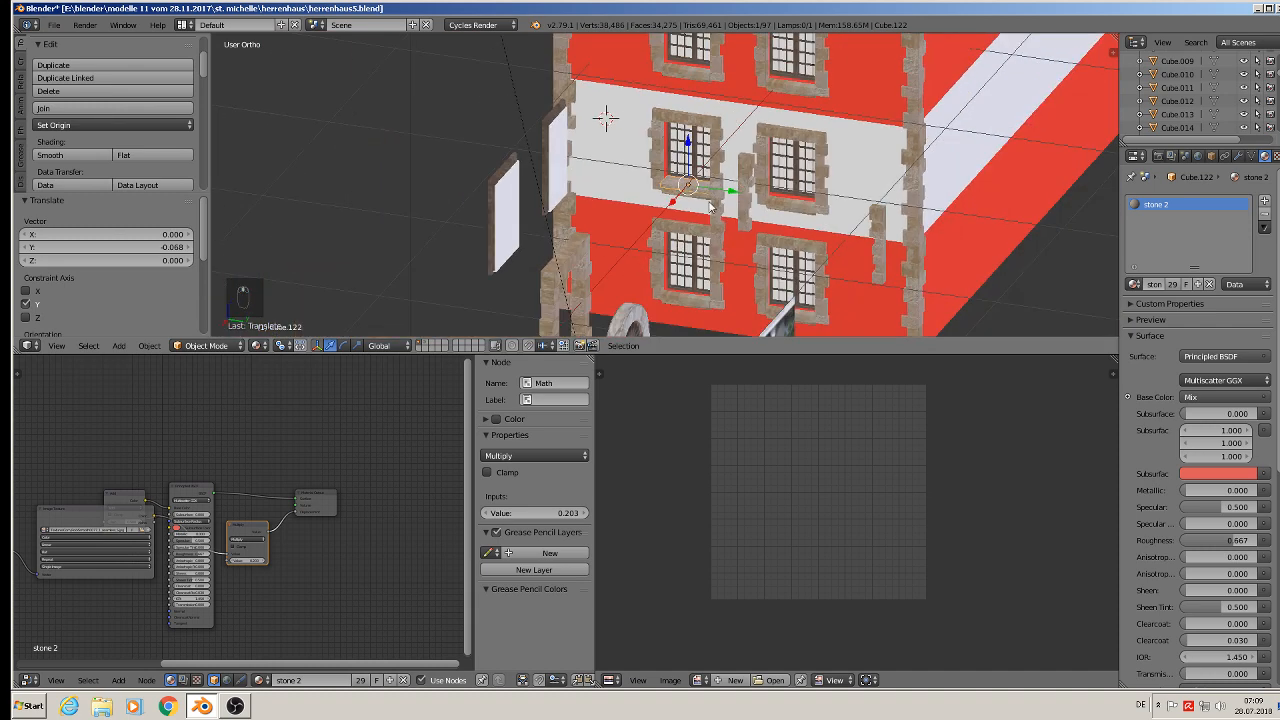
pyautogui.hotkey('shift', 'd')
pyautogui.press('y')
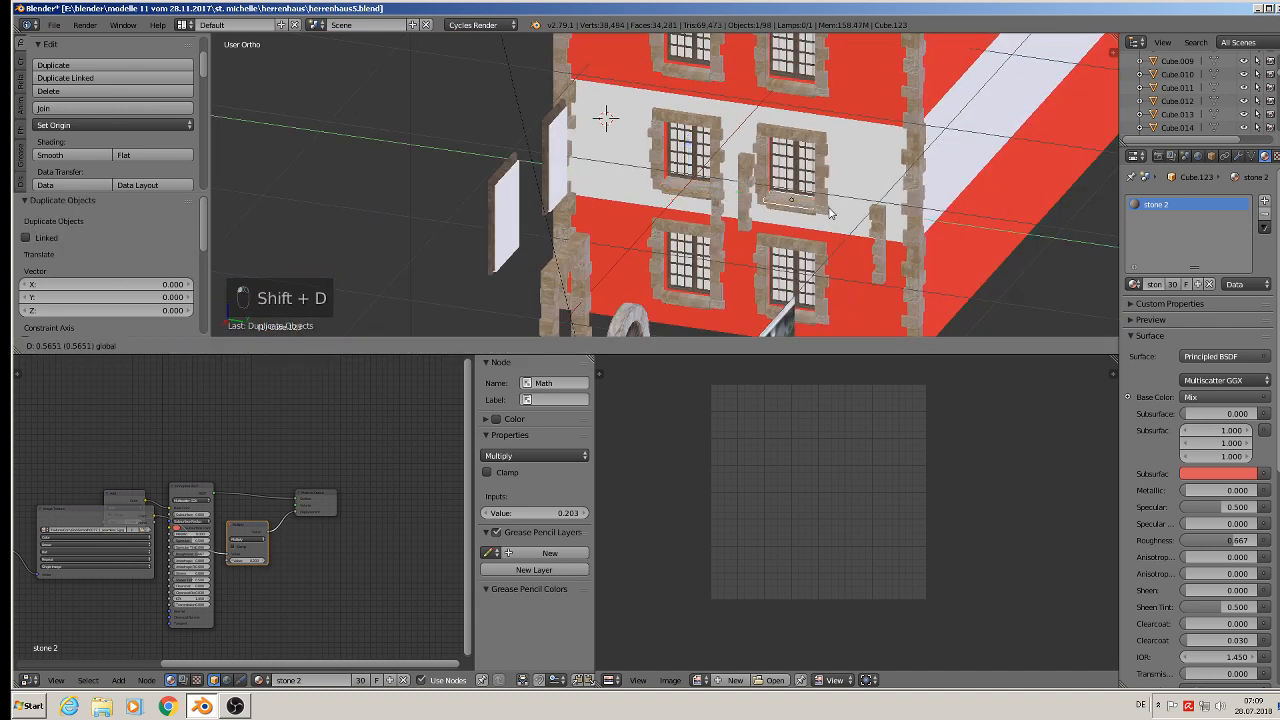
pyautogui.click(826, 212)
# - Duplicate the side-facade sills along Z for the windows on the other floors
pyautogui.keyDown('shift'); pyautogui.rightClick(687, 193); pyautogui.keyUp('shift')
pyautogui.scroll(-3, 708, 195)
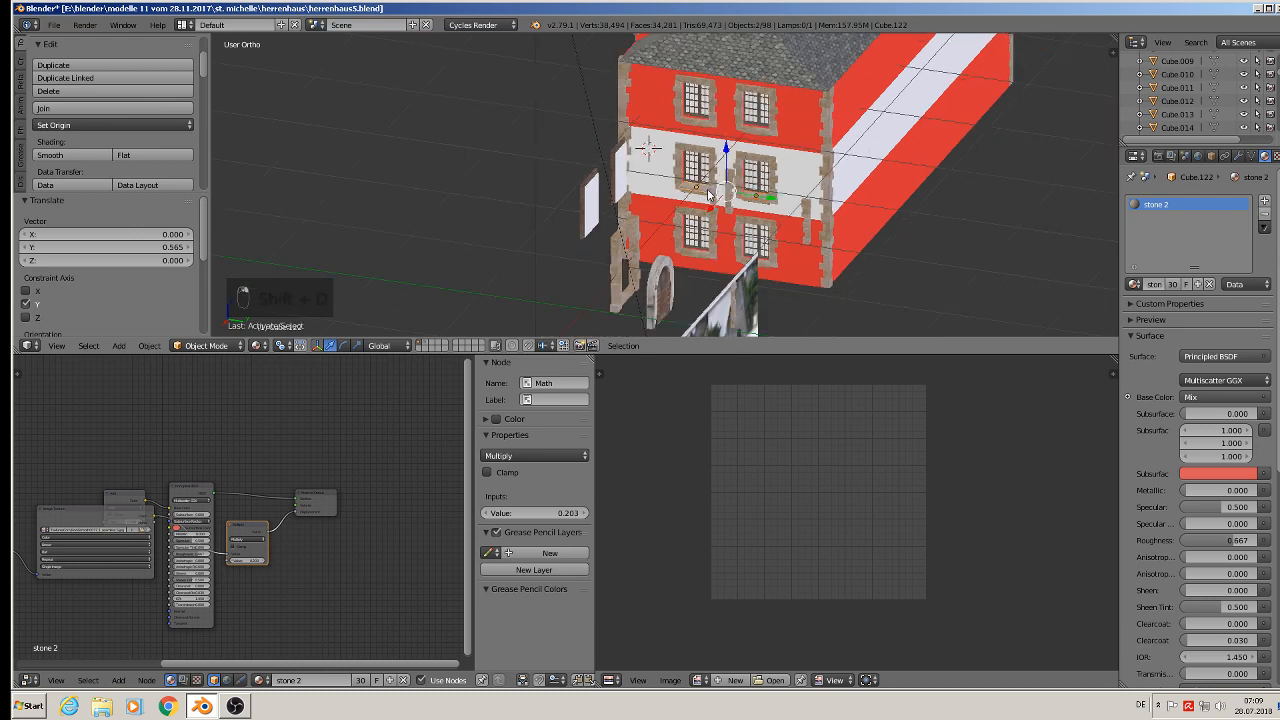
pyautogui.hotkey('shift', 'd')
pyautogui.press('z')
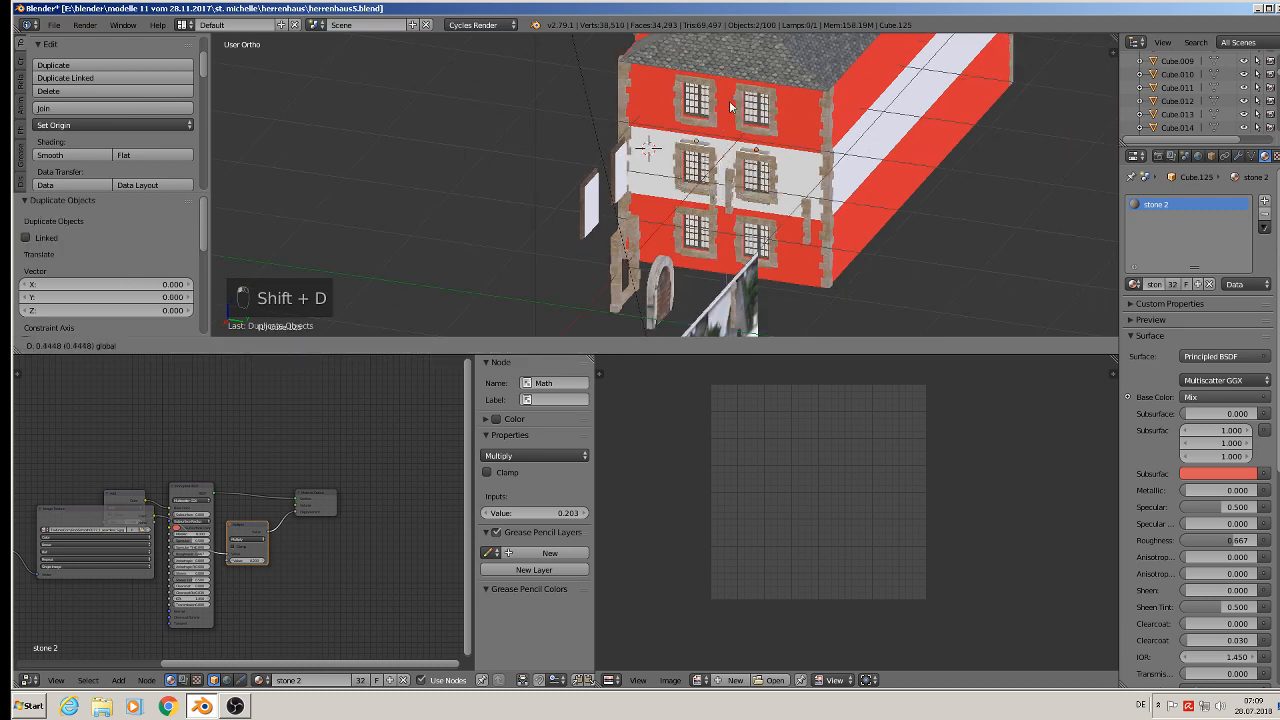
pyautogui.click(735, 88)
pyautogui.hotkey('shift', 'd')
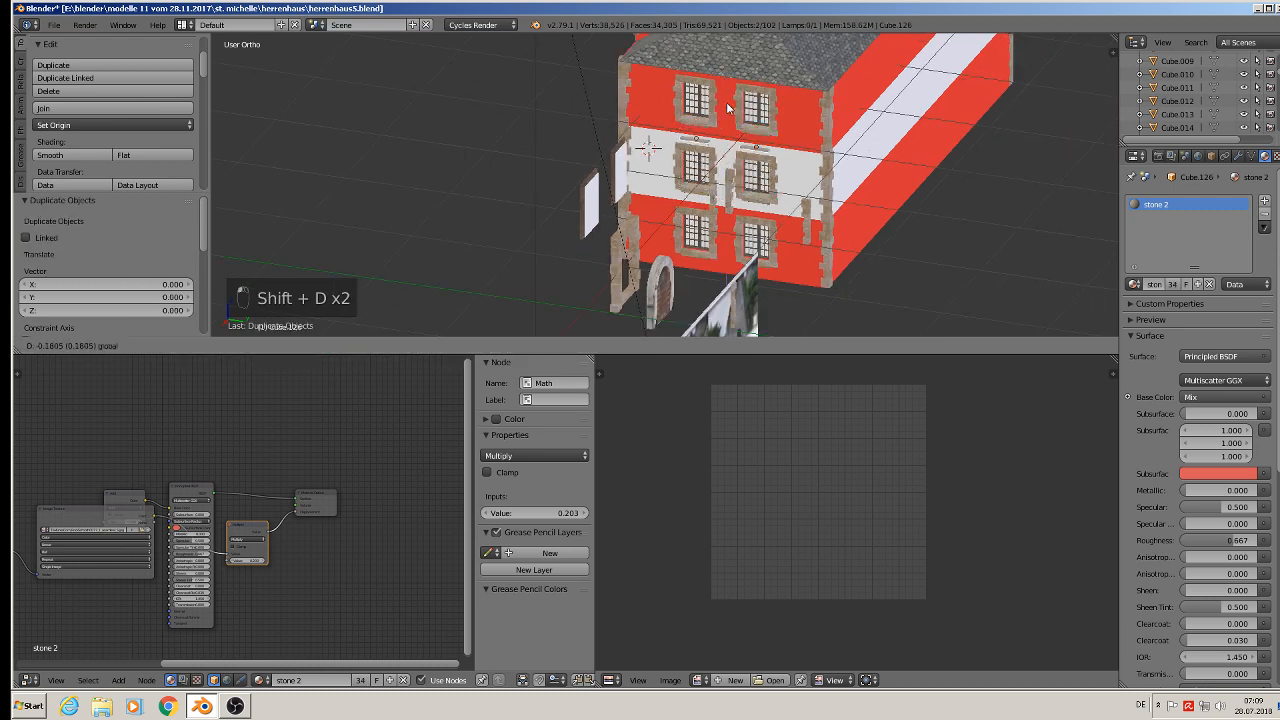
pyautogui.click(750, 212)
# - Deselect everything and save the blend file
pyautogui.press('a')
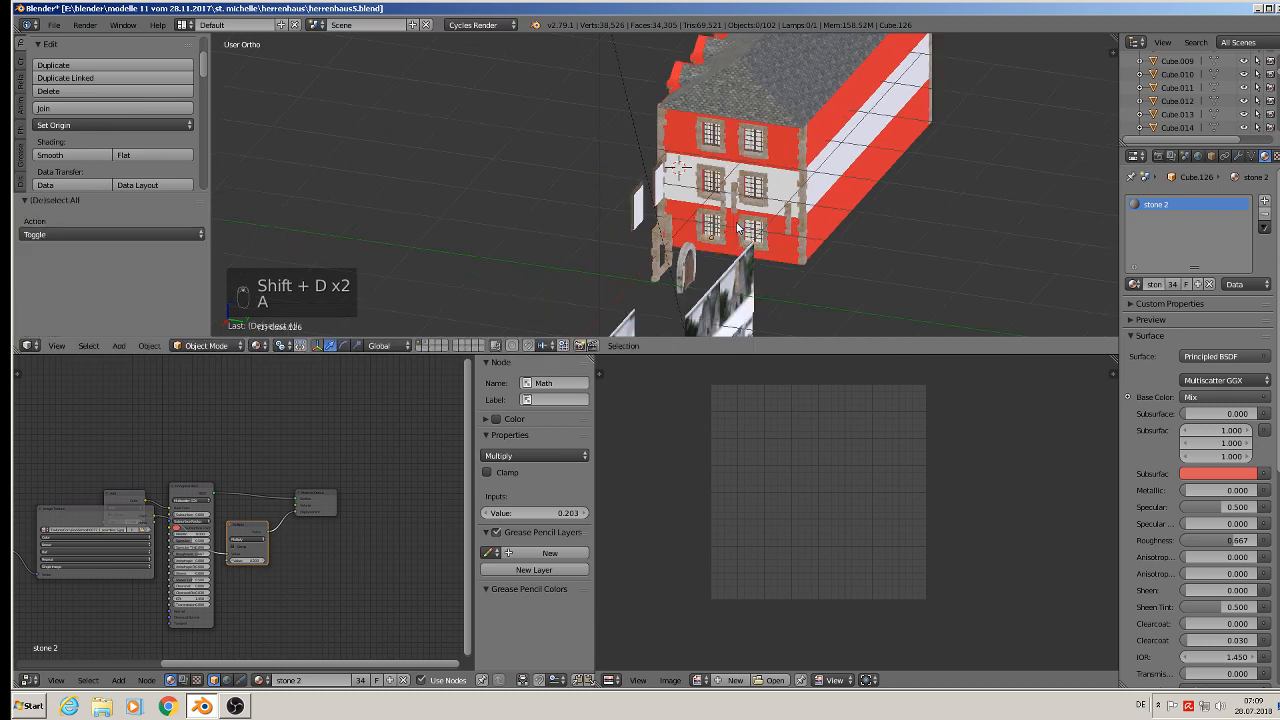
pyautogui.moveTo(750, 212); pyautogui.dragTo(878, 201, button='middle')
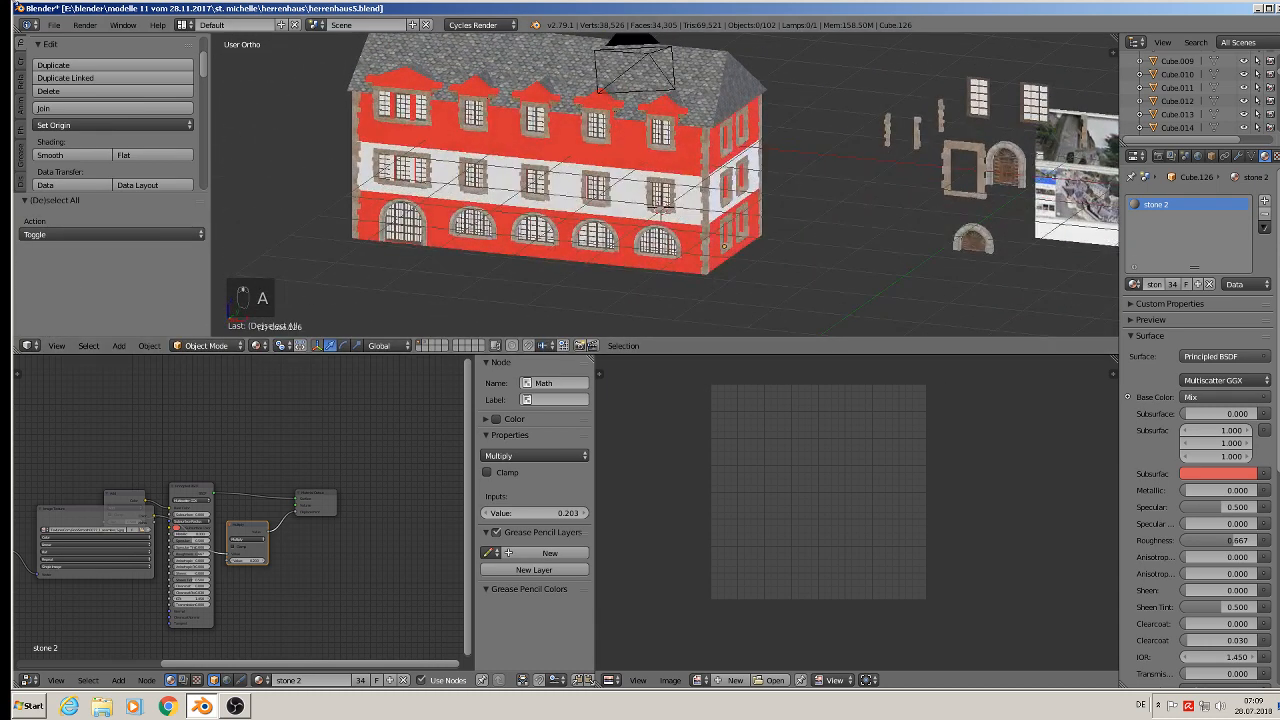
pyautogui.click(54, 25)
pyautogui.click(88, 128)
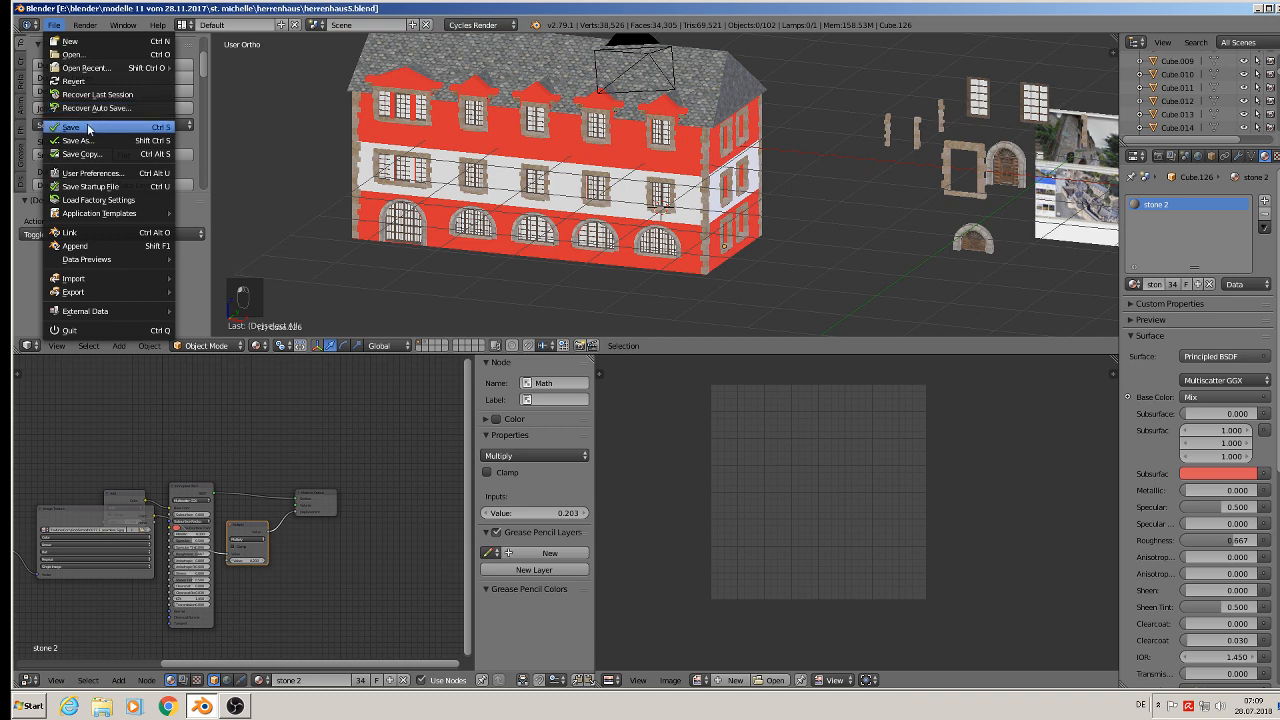
# - Examine the reference photos of the stone building placed beside the model
pyautogui.scroll(-1, 474, 144)
pyautogui.scroll(3, 998, 200)
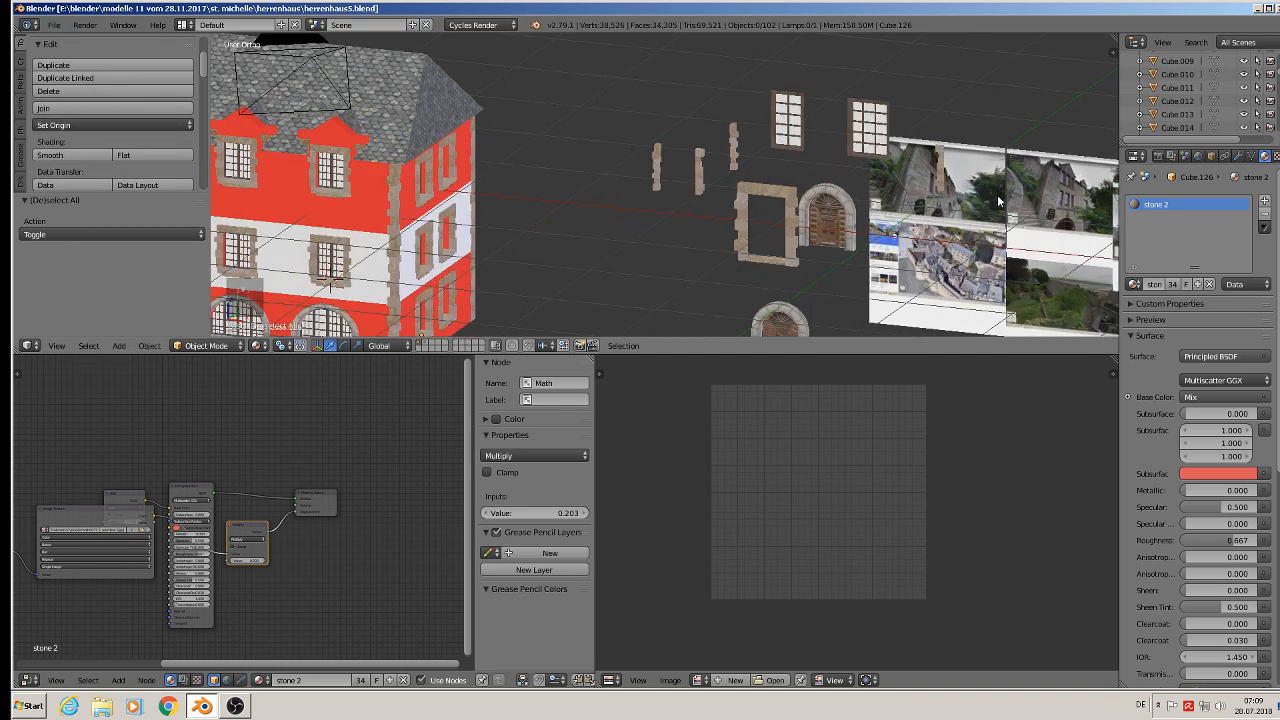
pyautogui.scroll(6, 1030, 204)
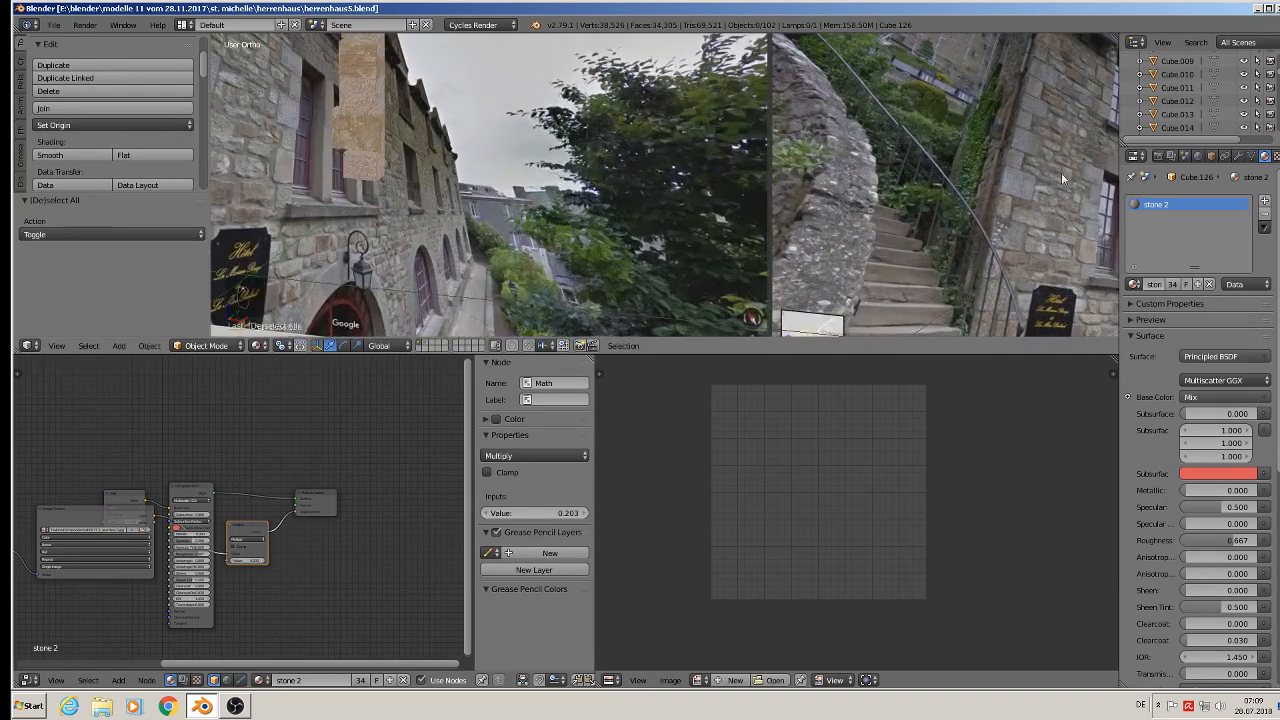
pyautogui.keyDown('shift'); pyautogui.moveTo(1069, 241); pyautogui.dragTo(650, 214, button='middle'); pyautogui.keyUp('shift')
pyautogui.scroll(4, 785, 194)
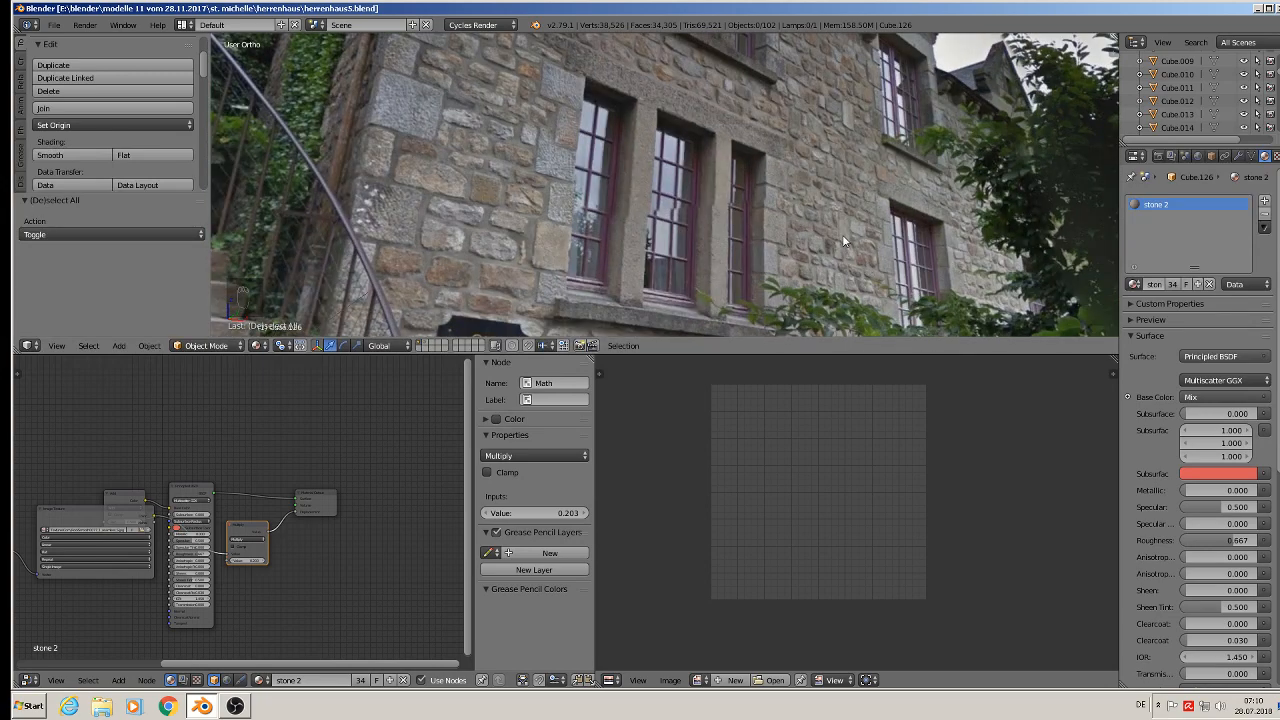
pyautogui.scroll(-8, 837, 239)
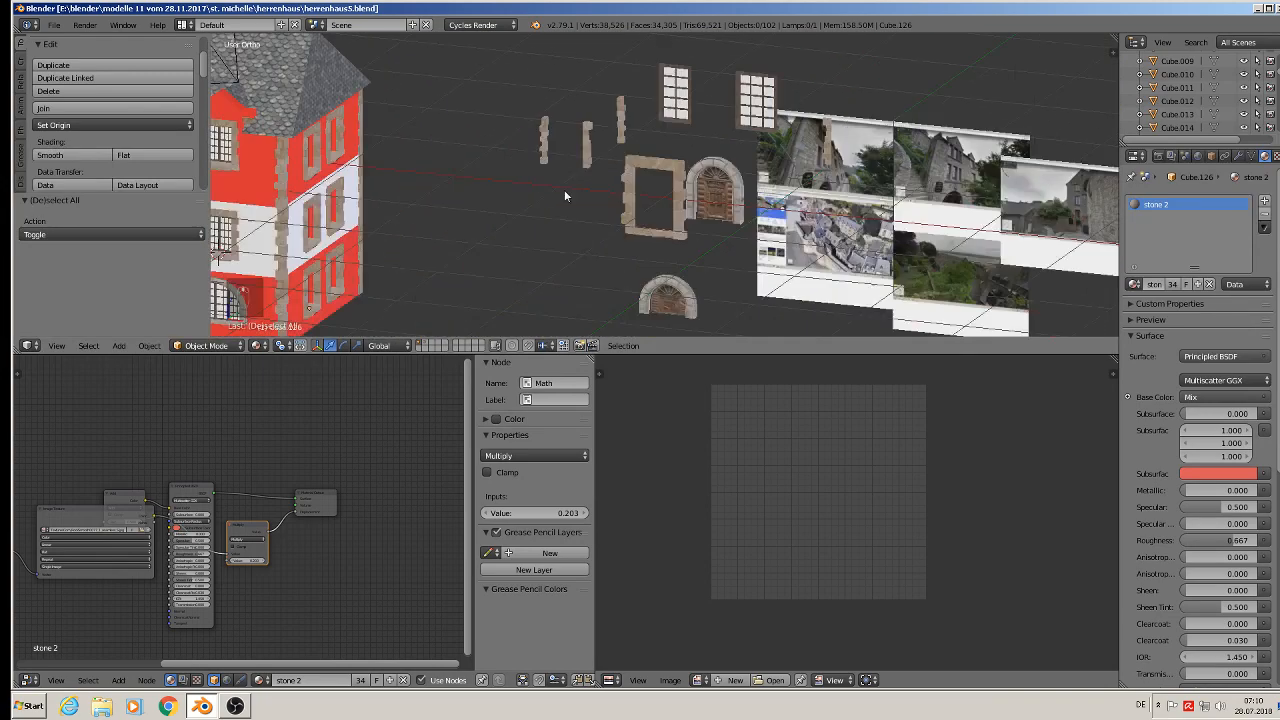
pyautogui.keyDown('shift'); pyautogui.moveTo(565, 196); pyautogui.dragTo(985, 50, button='middle'); pyautogui.keyUp('shift')
pyautogui.scroll(-2, 690, 90)
pyautogui.keyDown('shift'); pyautogui.moveTo(640, 70); pyautogui.dragTo(715, 185, button='middle'); pyautogui.keyUp('shift')
pyautogui.scroll(3, 701, 181)
# - Select the house body and search its material list for a wall material
pyautogui.rightClick(701, 181)
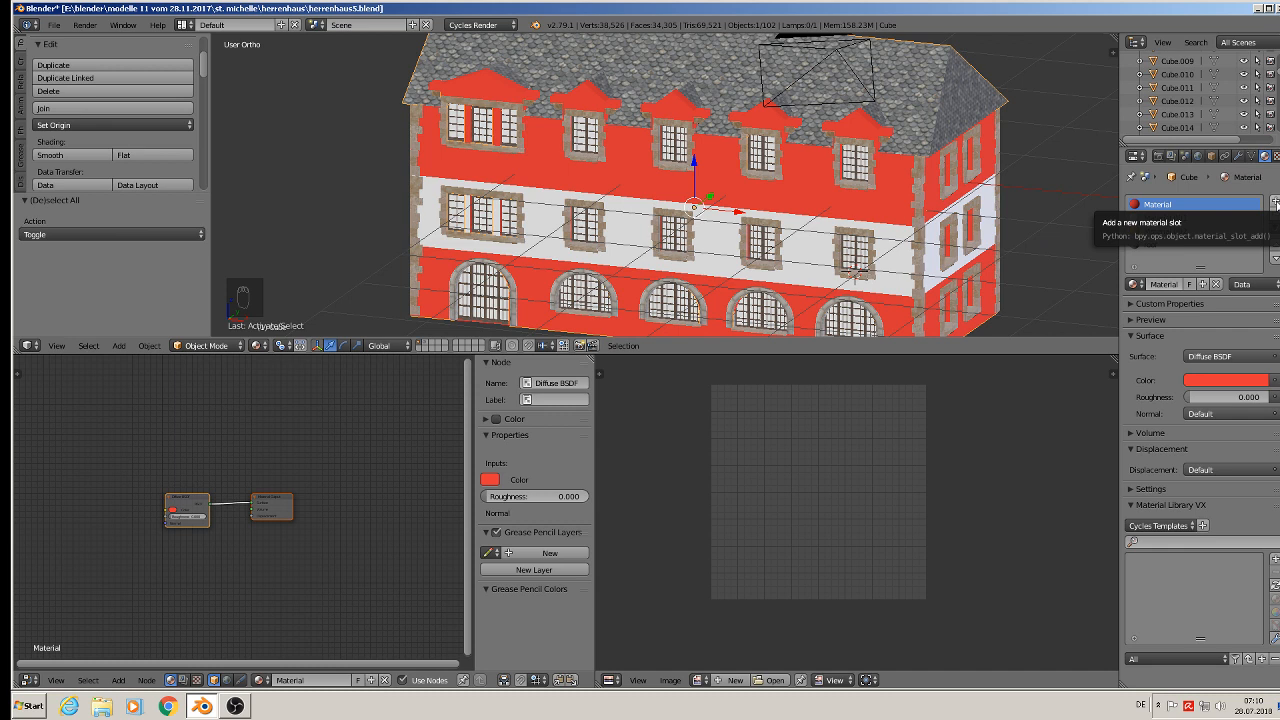
pyautogui.click(1133, 285)
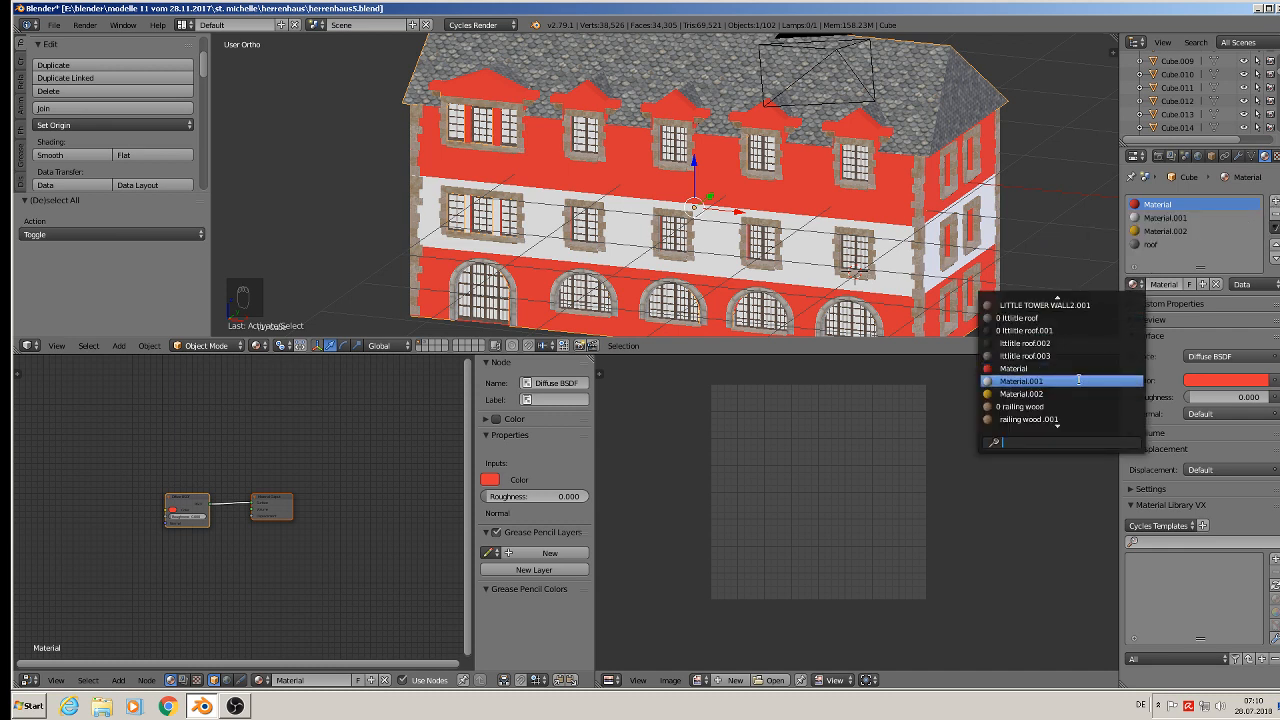
pyautogui.write('wall')
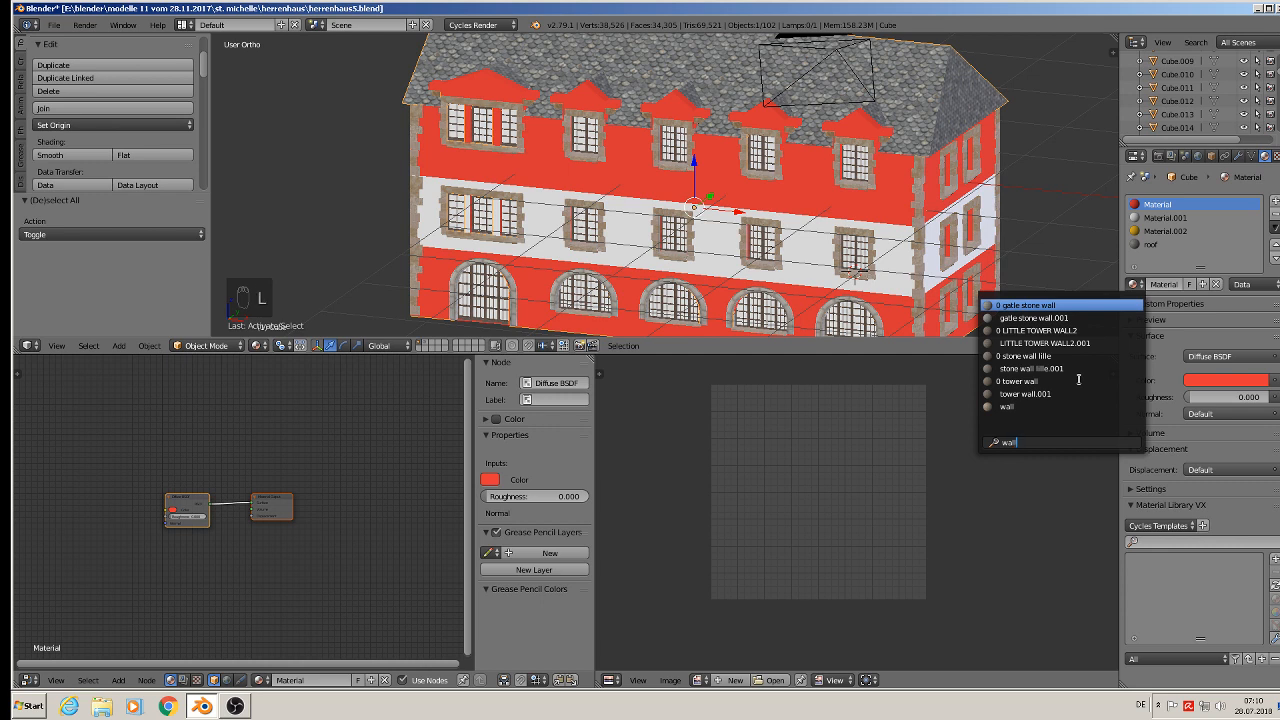
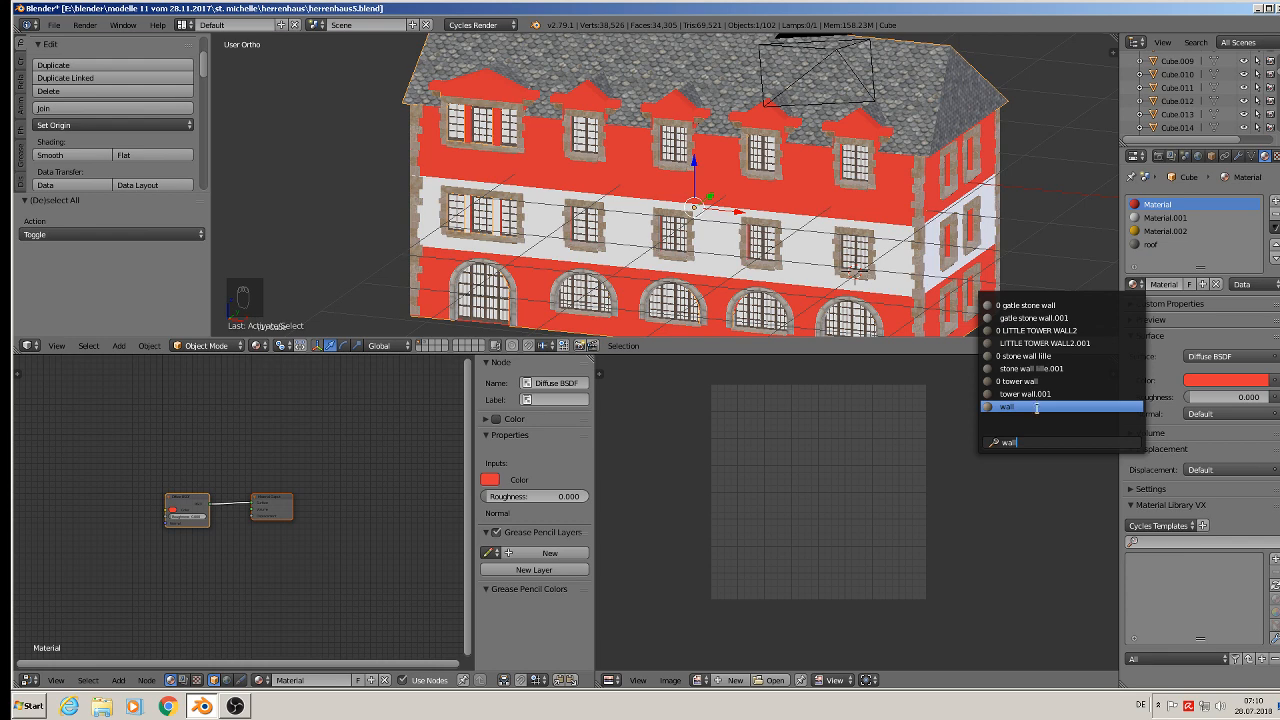
# - Assign the wall material to the house body and switch into Edit Mode
pyautogui.click(1036, 407)
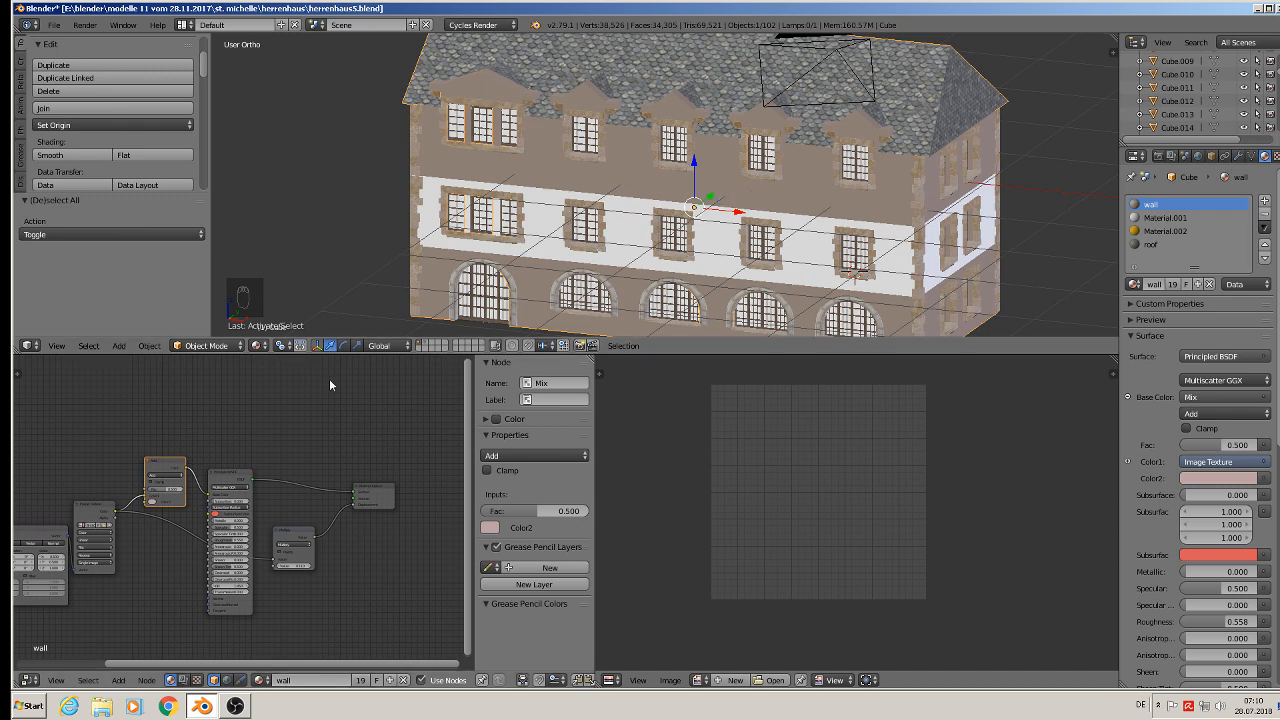
pyautogui.moveTo(688, 192); pyautogui.dragTo(728, 178, button='middle')
pyautogui.press('Tab')
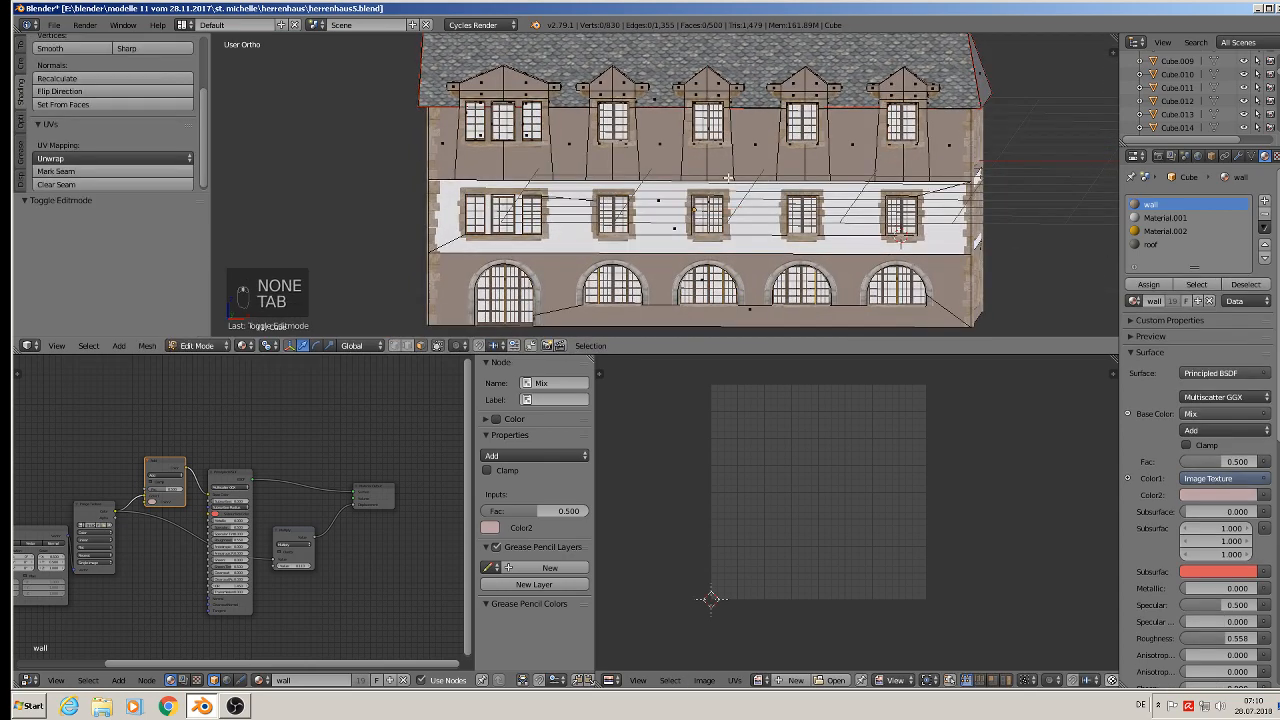
# - Select all of the house mesh and inspect its UV layout and wall texture across the facade
pyautogui.press('a')
pyautogui.press('a')
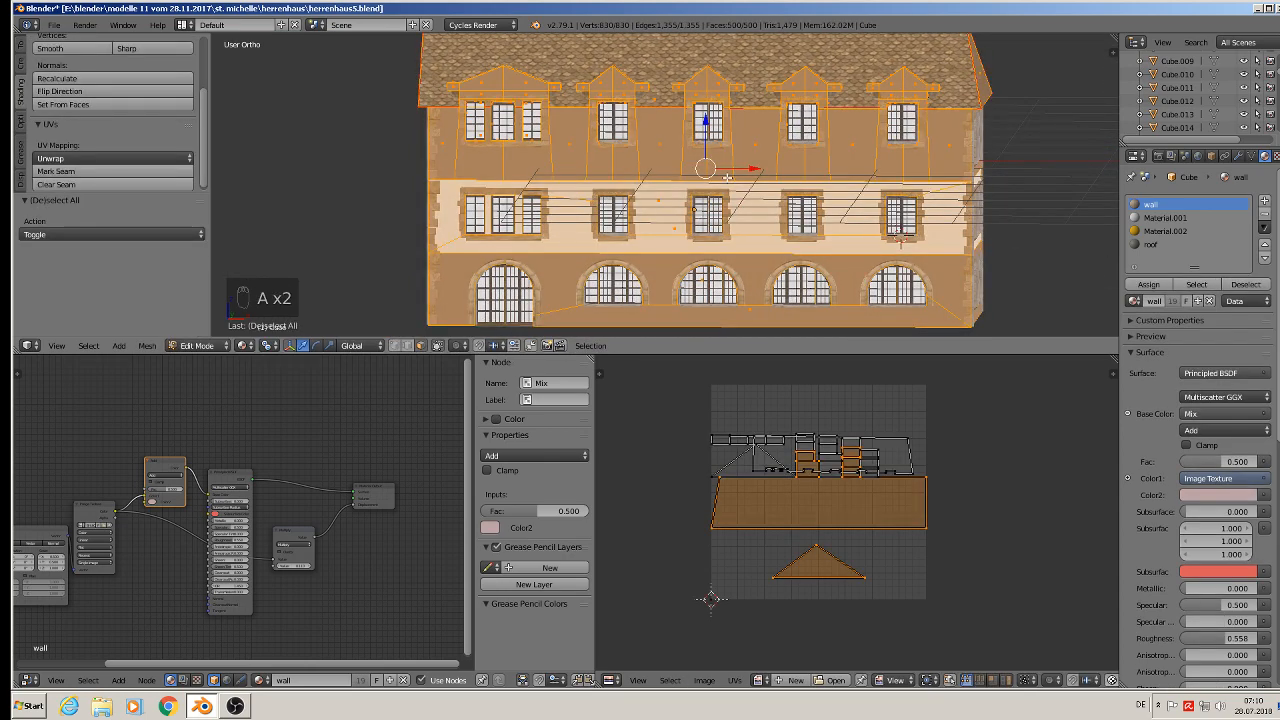
pyautogui.moveTo(691, 175); pyautogui.dragTo(715, 185, button='middle')
pyautogui.scroll(-2, 700, 184)
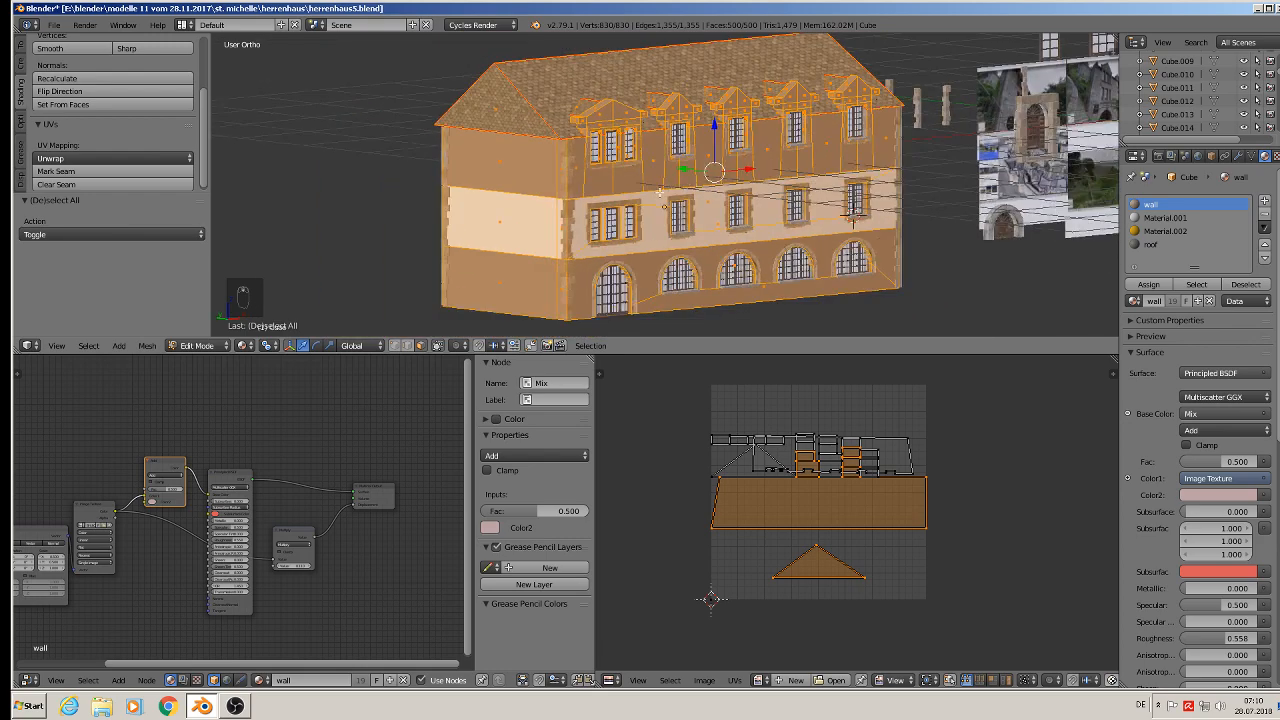
pyautogui.scroll(6, 640, 190)
pyautogui.scroll(-7, 658, 165)
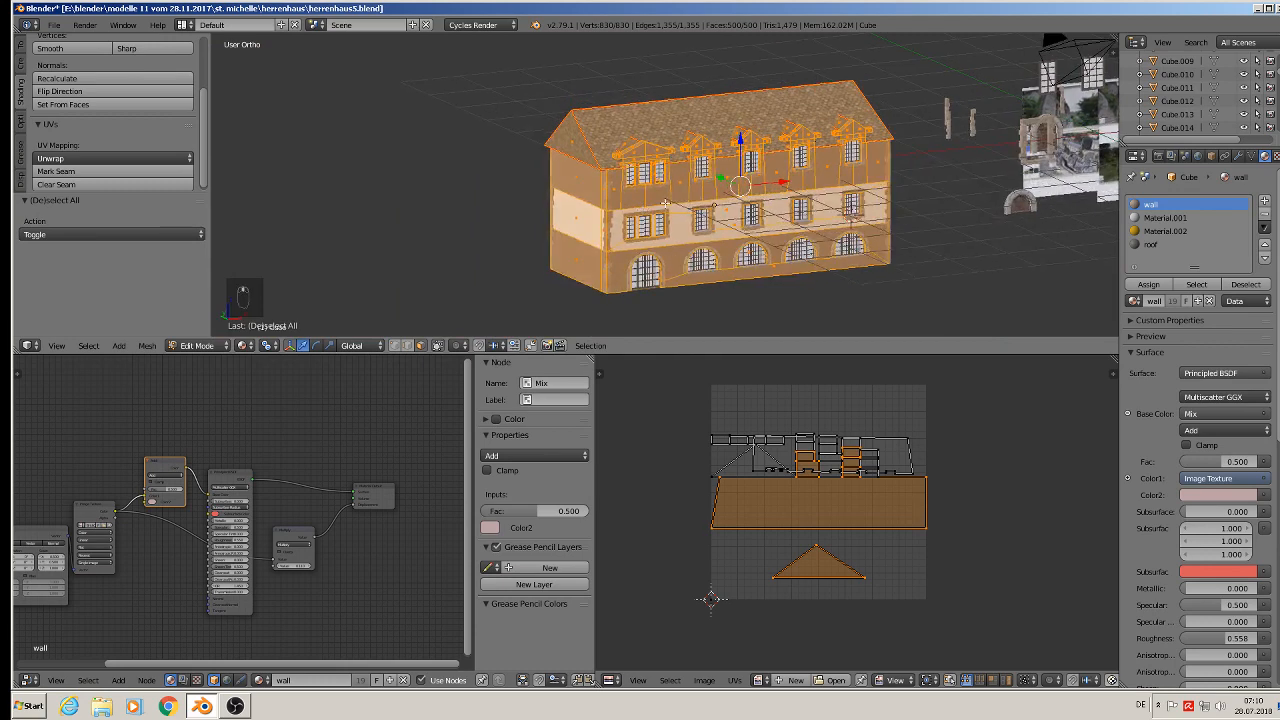
pyautogui.press('Tab')
pyautogui.press('Tab')
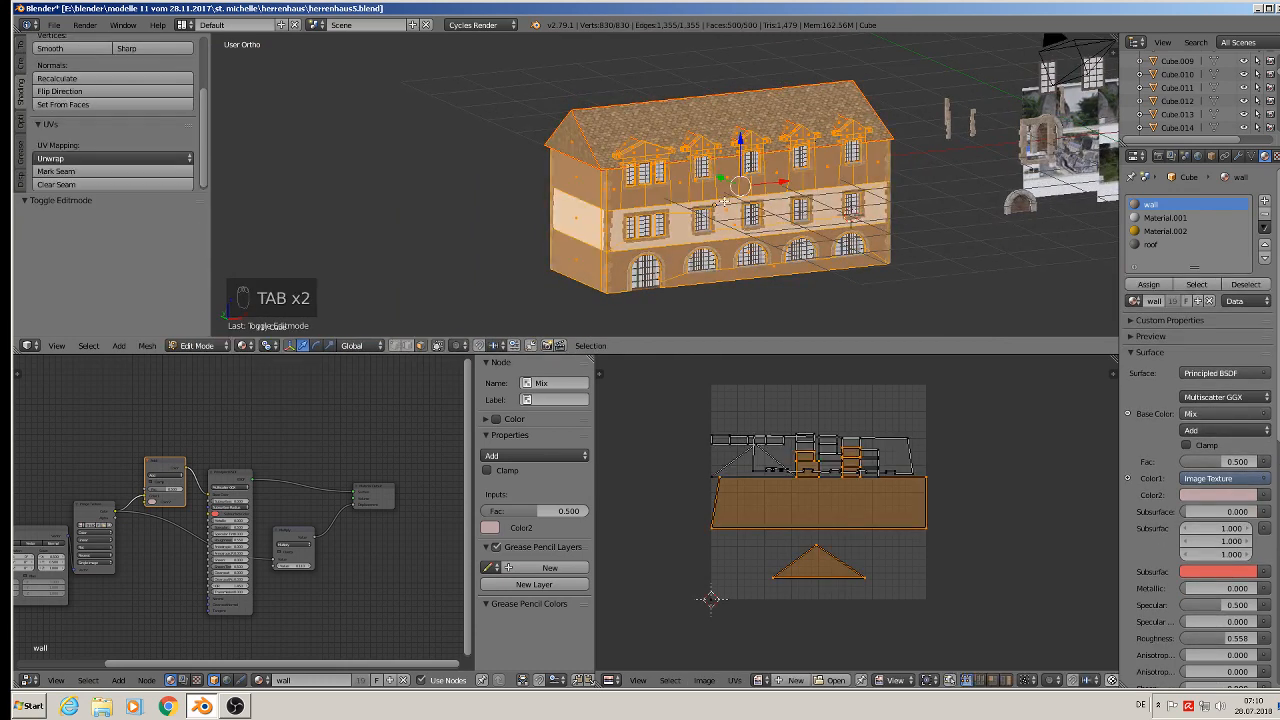
pyautogui.scroll(8, 704, 203)
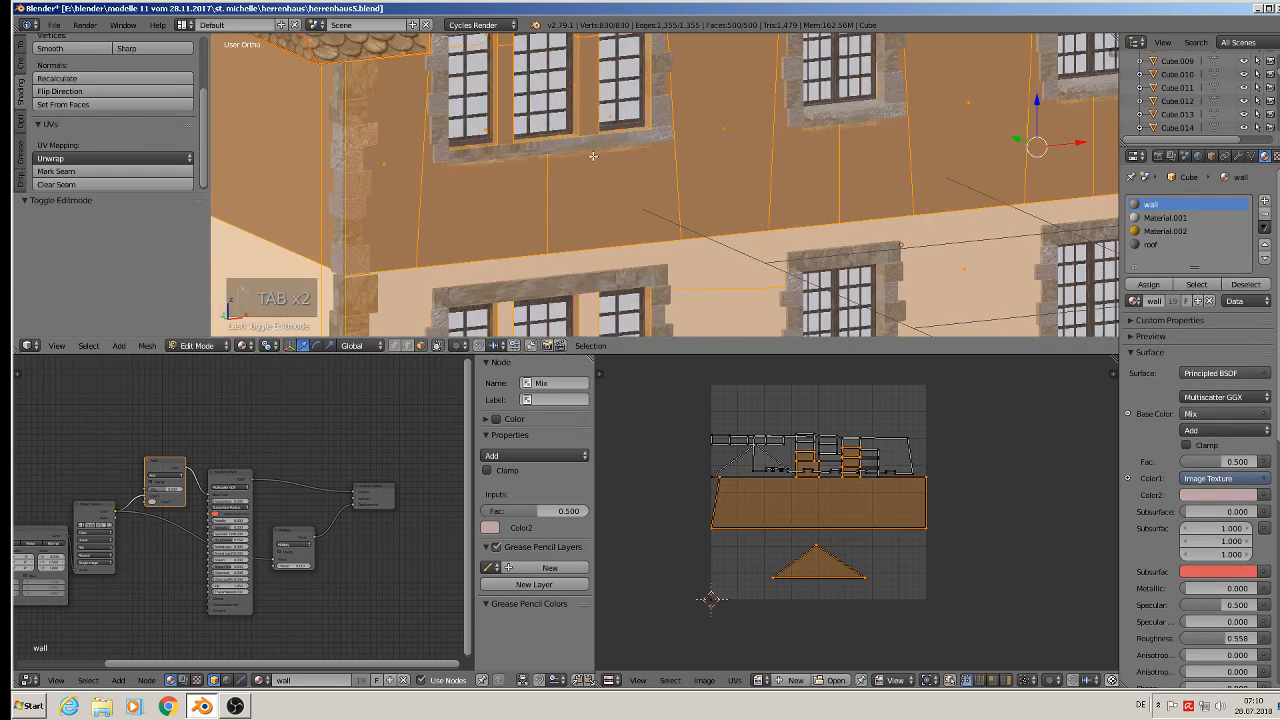
pyautogui.scroll(-5, 717, 253)
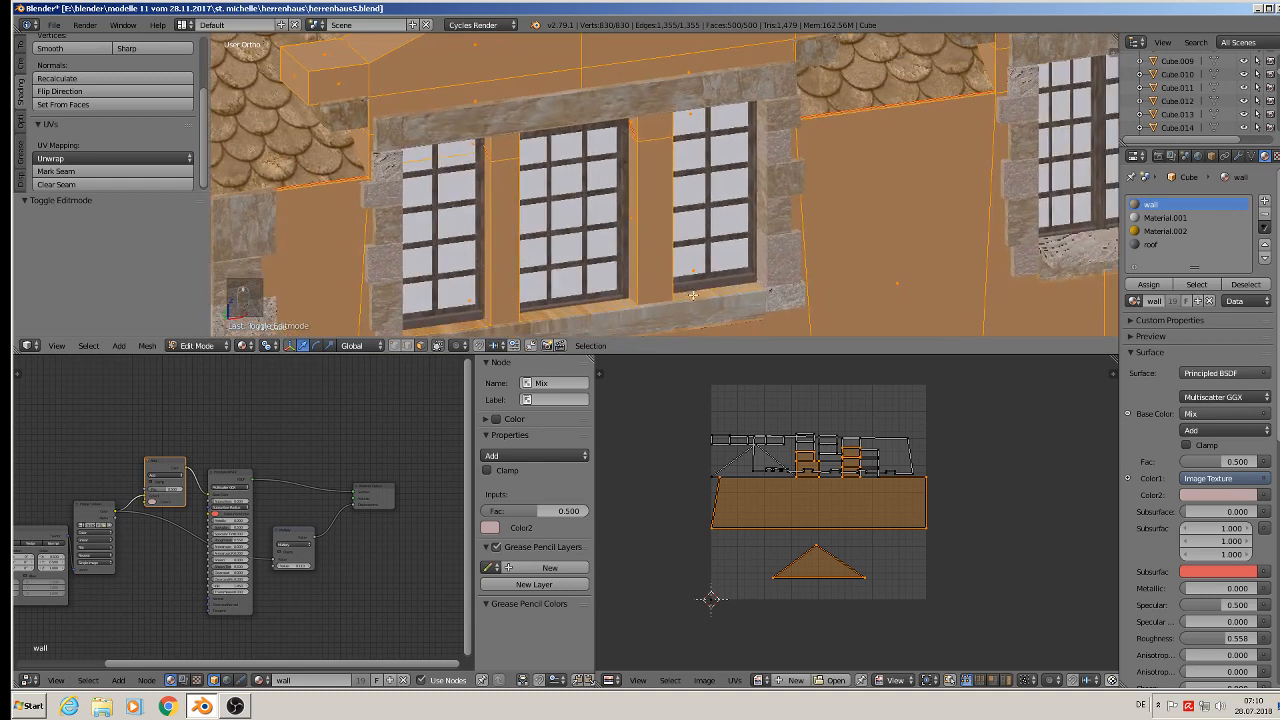
pyautogui.scroll(-8, 673, 287)
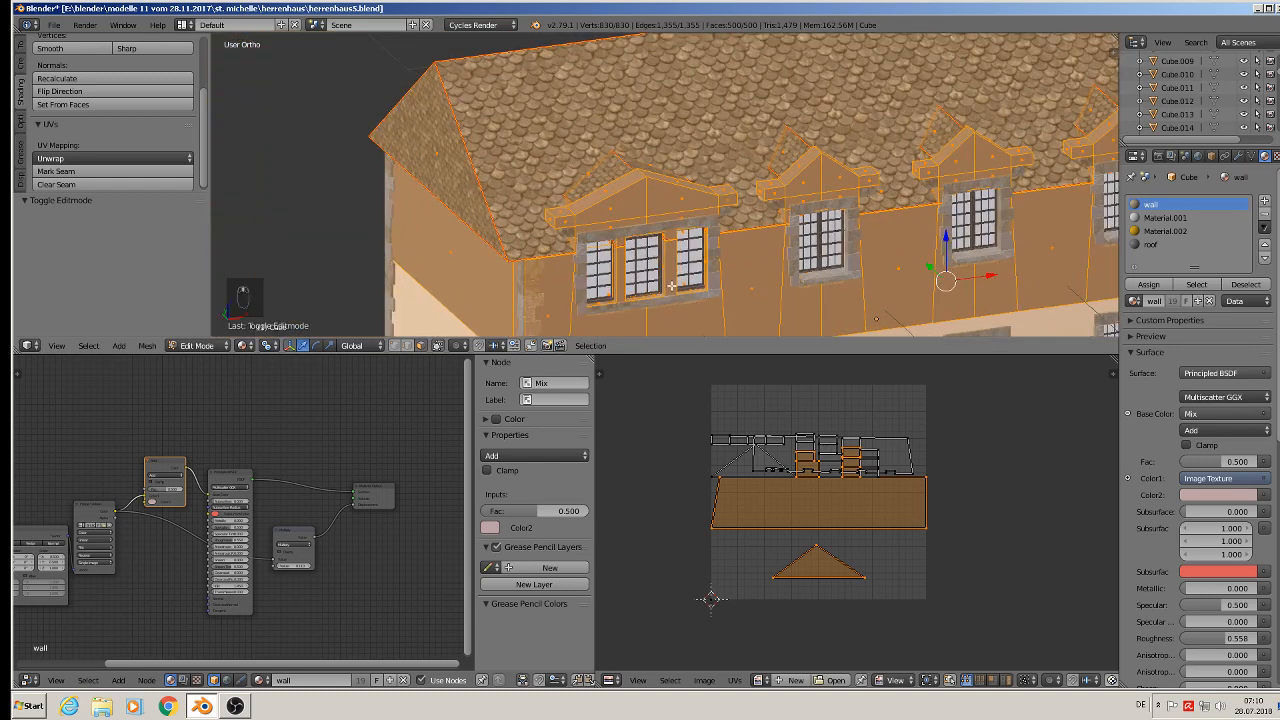
pyautogui.press('Tab')
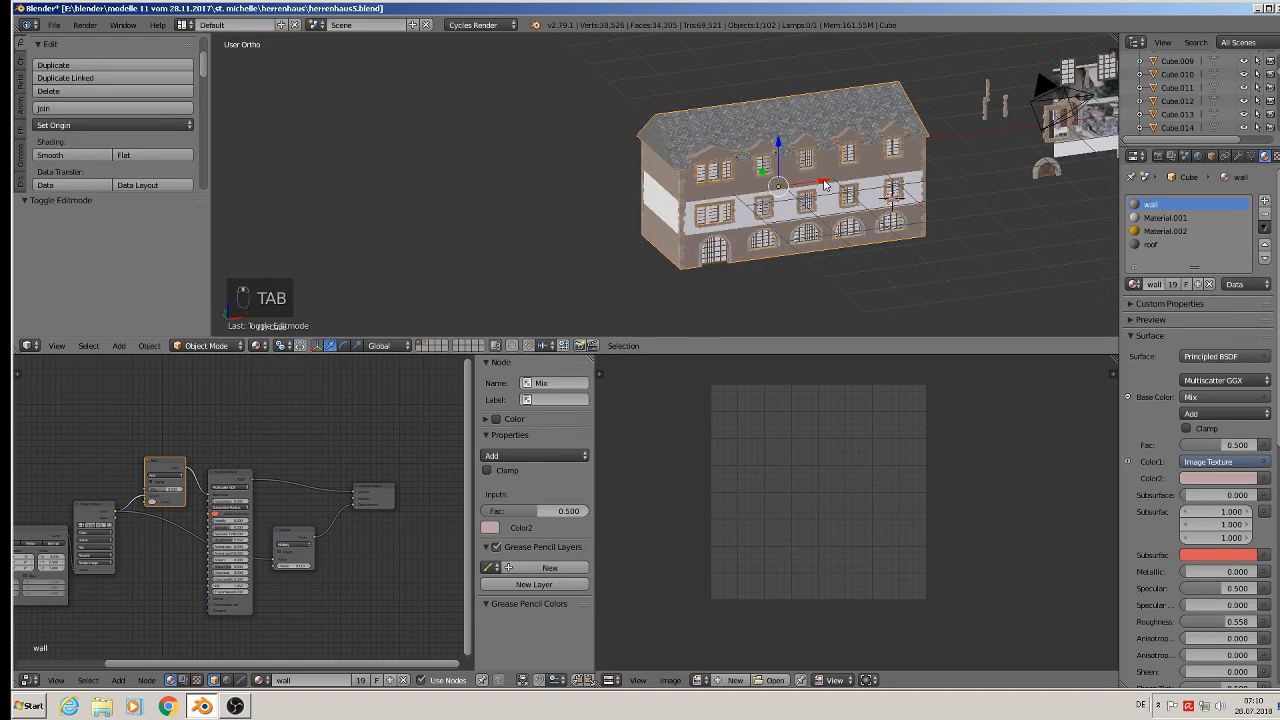
# - Loop-select the edges around the first dormer's window openings on the upper floor
pyautogui.moveTo(818, 182); pyautogui.dragTo(668, 90)
pyautogui.scroll(8, 668, 90)
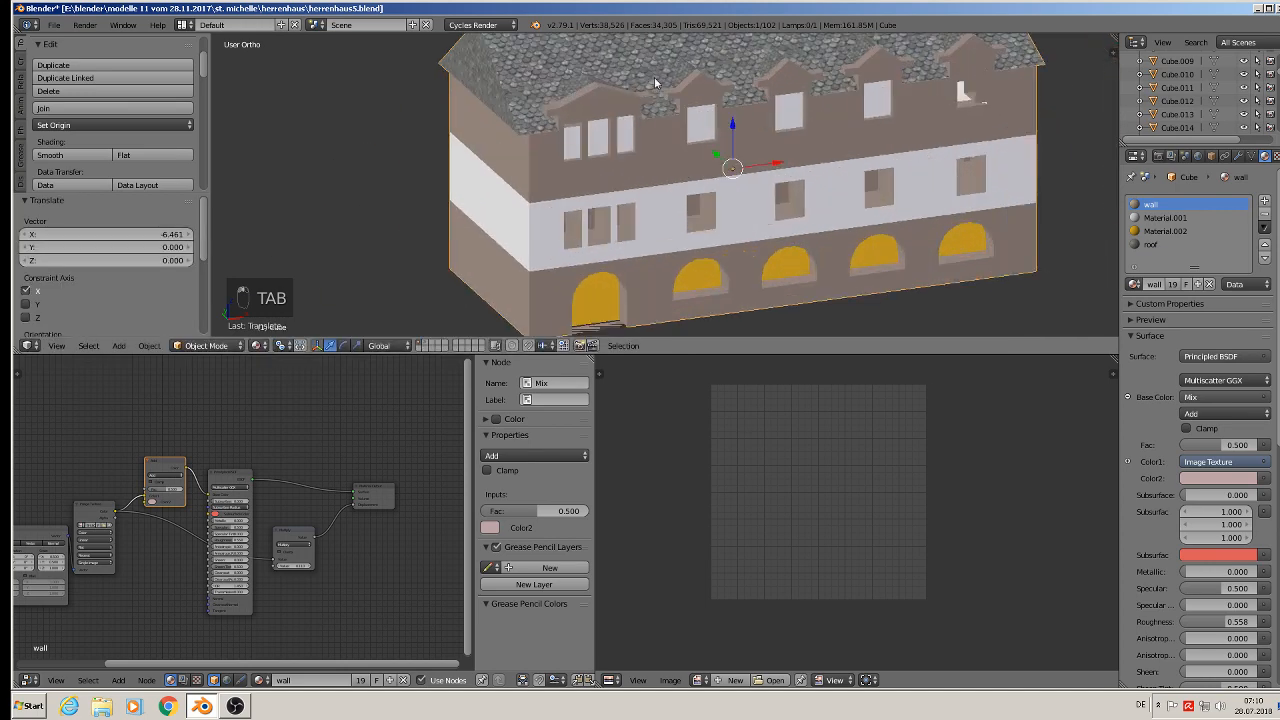
pyautogui.press('Tab')
pyautogui.scroll(3, 610, 176)
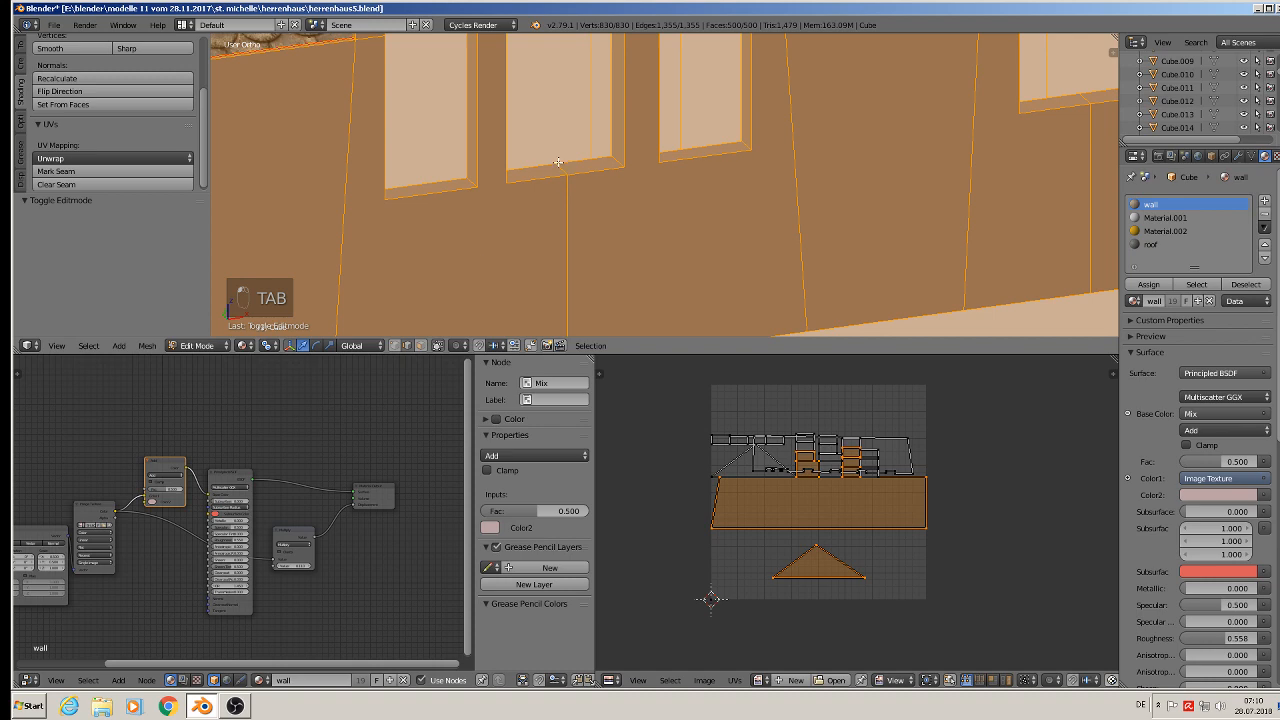
pyautogui.keyDown('alt'); pyautogui.click(558, 162); pyautogui.keyUp('alt')
pyautogui.keyDown('alt'); pyautogui.click(549, 161); pyautogui.keyUp('alt')
pyautogui.moveTo(568, 168); pyautogui.dragTo(510, 268, button='middle')
pyautogui.keyDown('alt'); pyautogui.keyDown('shift'); pyautogui.click(466, 243); pyautogui.keyUp('shift'); pyautogui.keyUp('alt')
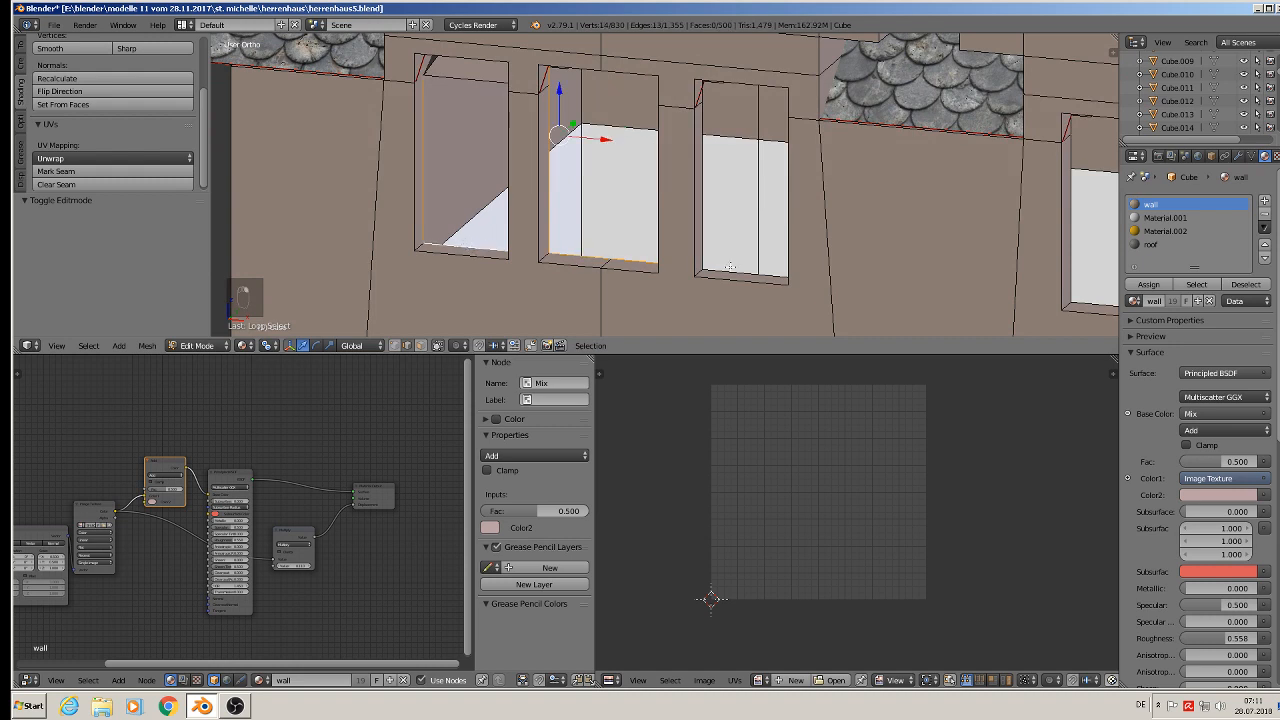
pyautogui.keyDown('alt'); pyautogui.keyDown('shift'); pyautogui.click(731, 268); pyautogui.keyUp('shift'); pyautogui.keyUp('alt')
pyautogui.keyDown('alt'); pyautogui.keyDown('shift'); pyautogui.click(709, 280); pyautogui.keyUp('shift'); pyautogui.keyUp('alt')
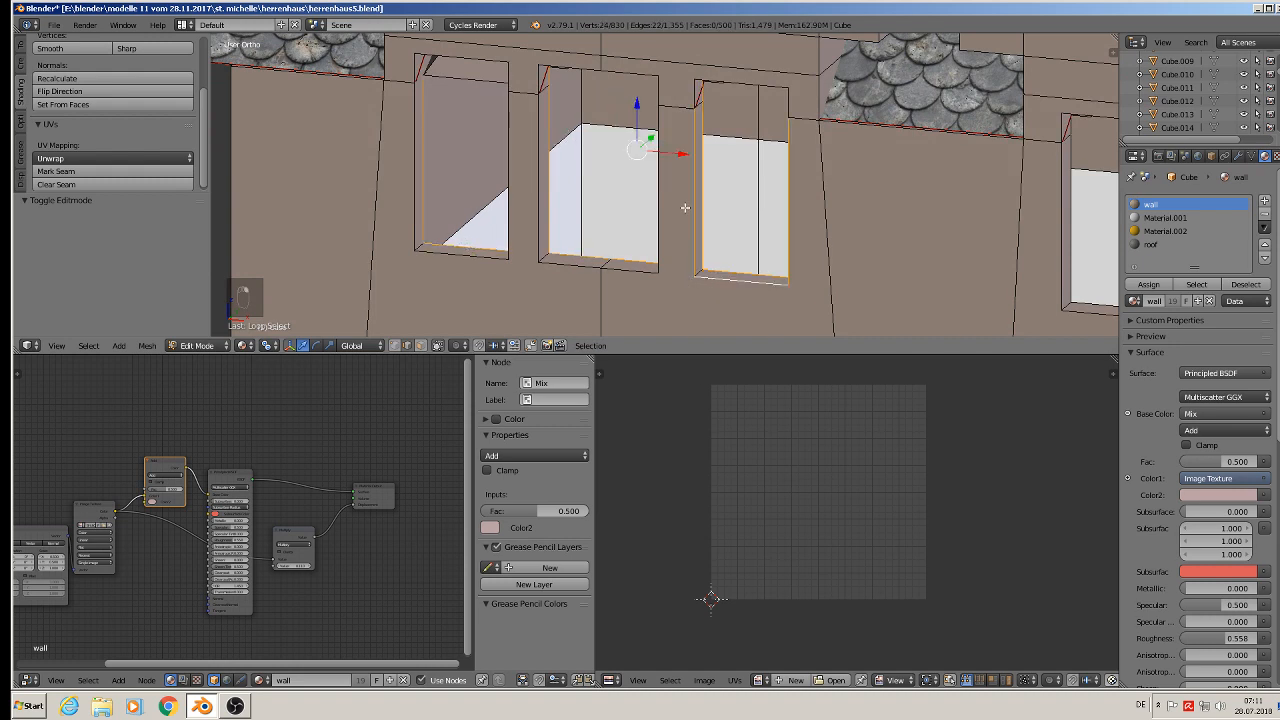
pyautogui.keyDown('alt'); pyautogui.keyDown('shift'); pyautogui.click(689, 90); pyautogui.keyUp('shift'); pyautogui.keyUp('alt')
pyautogui.keyDown('alt'); pyautogui.keyDown('shift'); pyautogui.click(642, 76); pyautogui.keyUp('shift'); pyautogui.keyUp('alt')
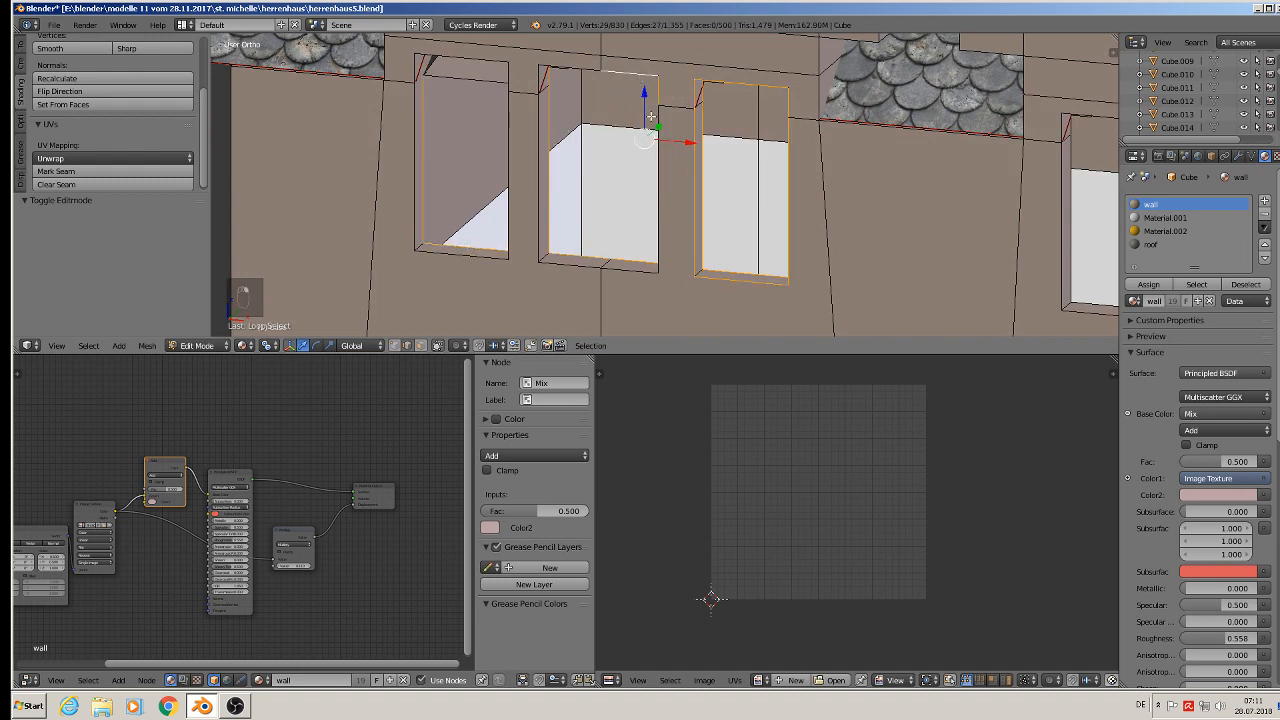
pyautogui.keyDown('alt'); pyautogui.keyDown('shift'); pyautogui.click(569, 68); pyautogui.keyUp('shift'); pyautogui.keyUp('alt')
pyautogui.moveTo(559, 64); pyautogui.dragTo(611, 64, button='middle')
pyautogui.hotkey('ctrl', 'z')
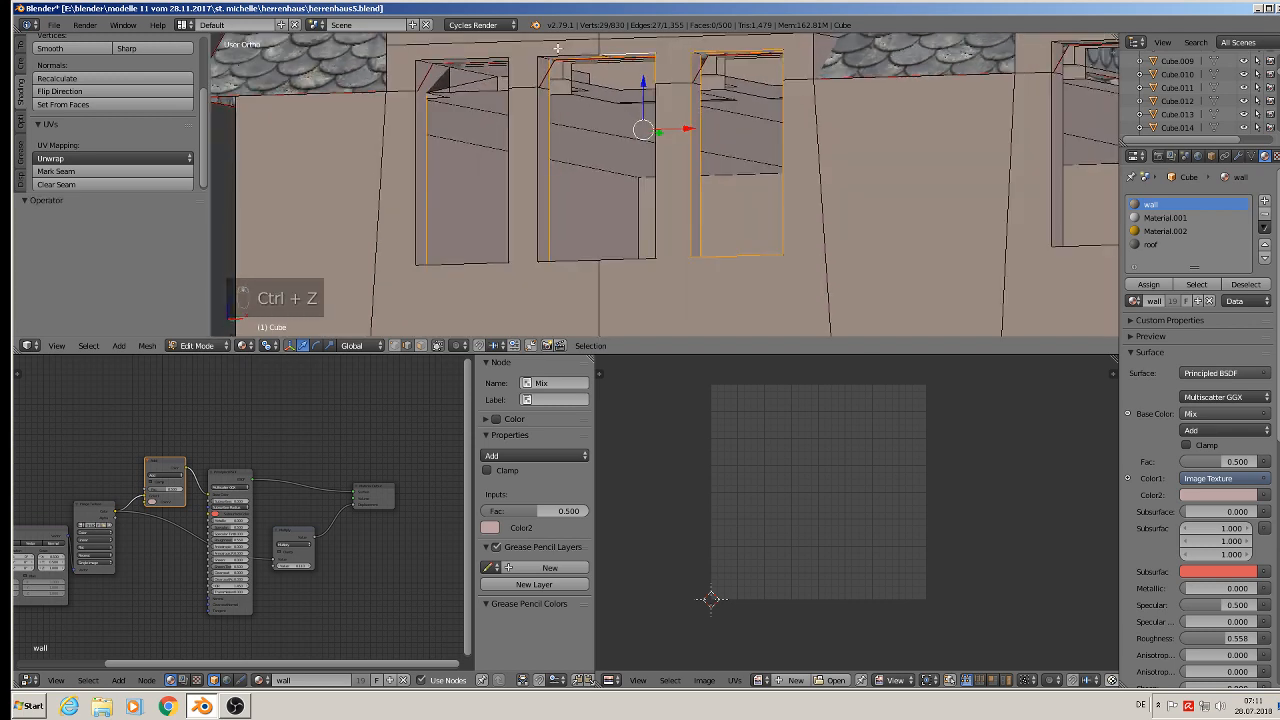
# - Extend the loop selection to all three window openings of the first dormer and mark them as seams
pyautogui.keyDown('alt'); pyautogui.keyDown('shift'); pyautogui.click(533, 117); pyautogui.keyUp('shift'); pyautogui.keyUp('alt')
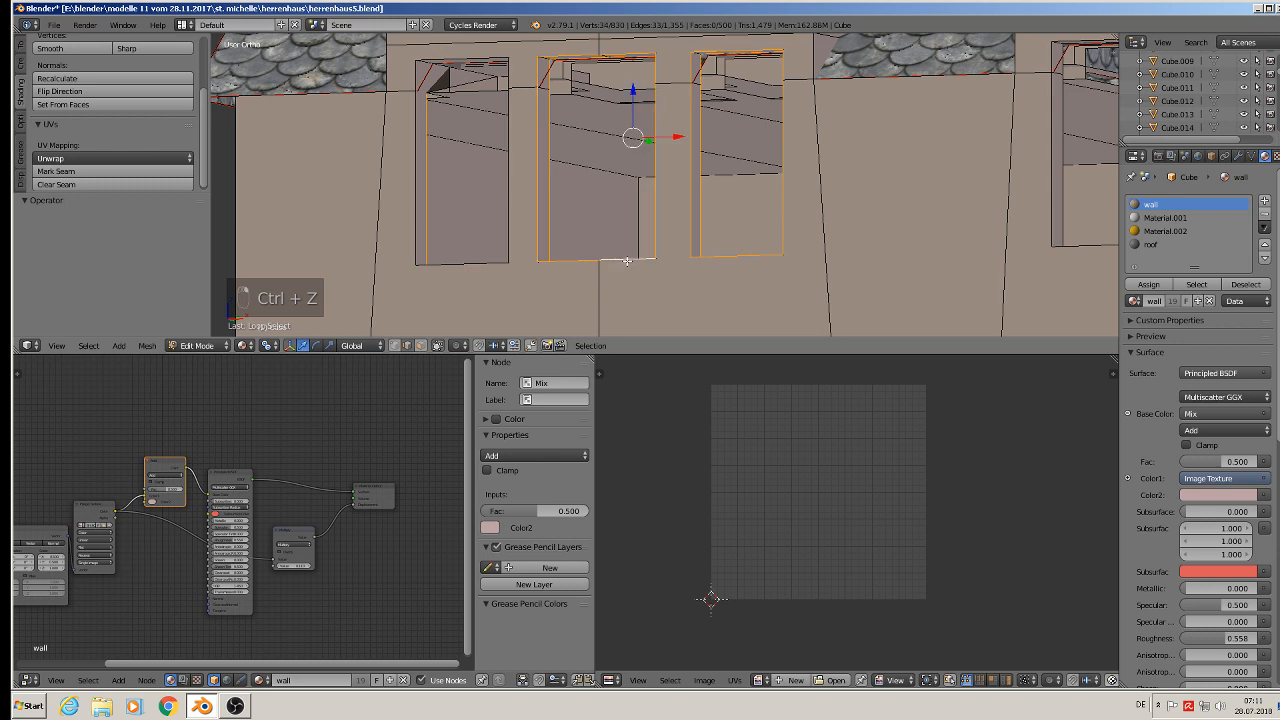
pyautogui.keyDown('alt'); pyautogui.keyDown('shift'); pyautogui.click(500, 257); pyautogui.keyUp('shift'); pyautogui.keyUp('alt')
pyautogui.keyDown('alt'); pyautogui.keyDown('shift'); pyautogui.rightClick(511, 61); pyautogui.keyUp('shift'); pyautogui.keyUp('alt')
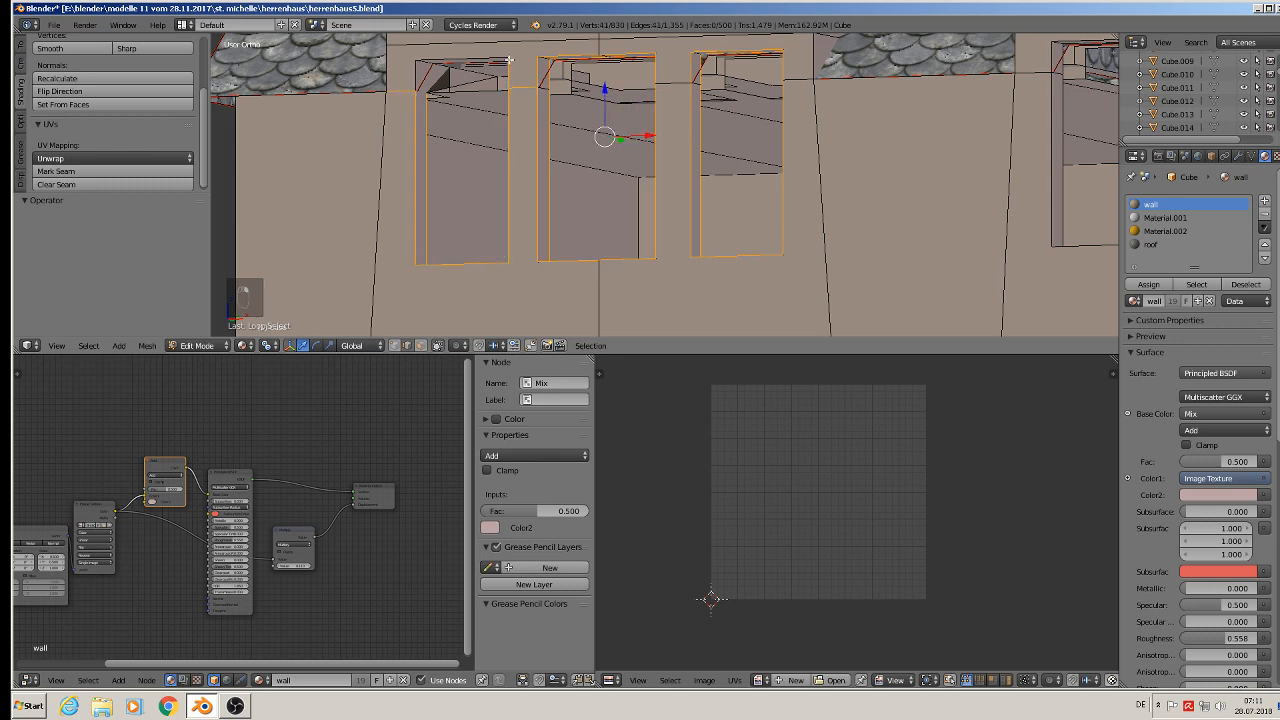
pyautogui.keyDown('alt'); pyautogui.keyDown('shift'); pyautogui.rightClick(474, 52); pyautogui.keyUp('shift'); pyautogui.keyUp('alt')
pyautogui.moveTo(402, 95); pyautogui.dragTo(426, 150, button='middle')
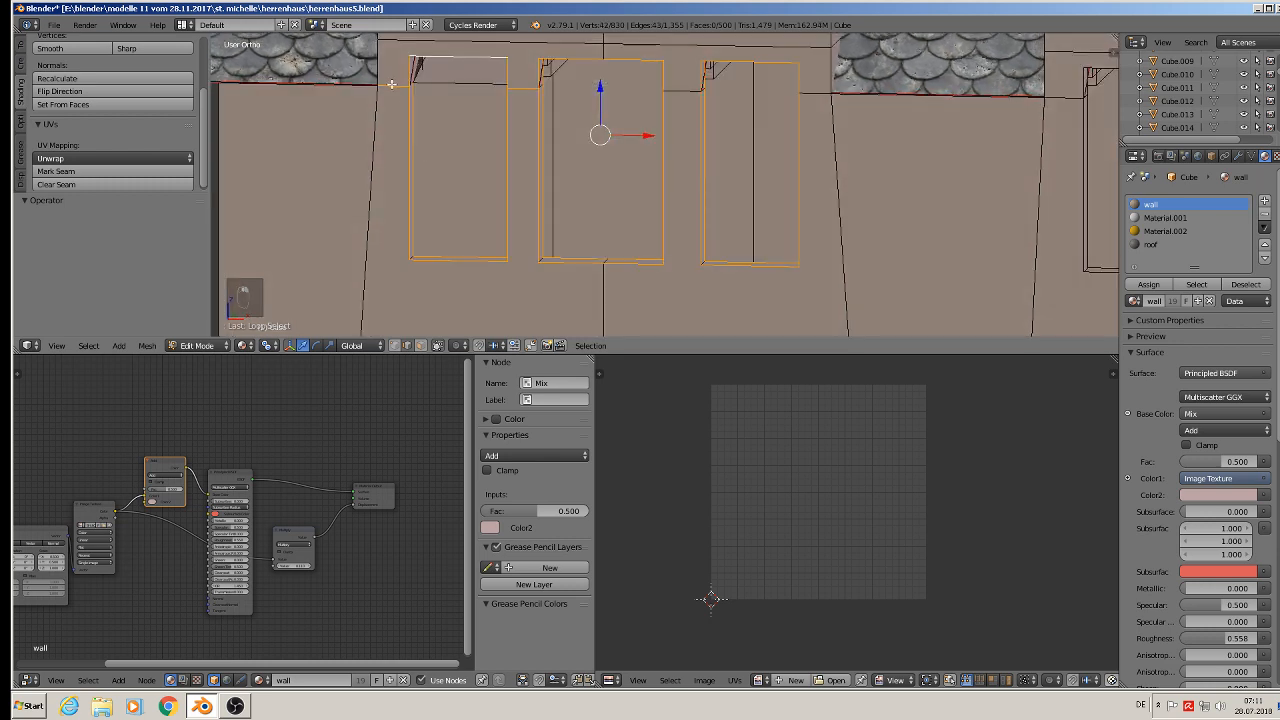
pyautogui.keyDown('shift'); pyautogui.rightClick(392, 84); pyautogui.keyUp('shift')
pyautogui.click(56, 171)
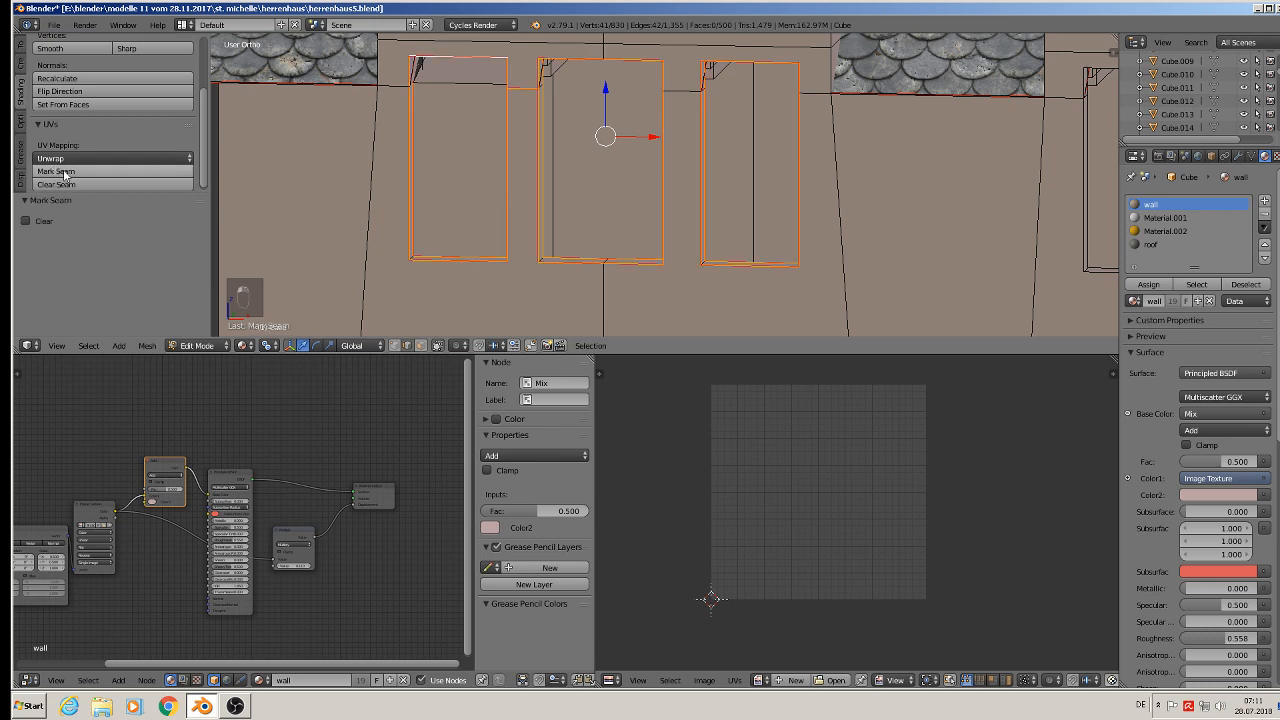
# - Select the edge loops around the second dormer's window opening and mark them as seams
pyautogui.moveTo(570, 150); pyautogui.dragTo(592, 128, button='middle')
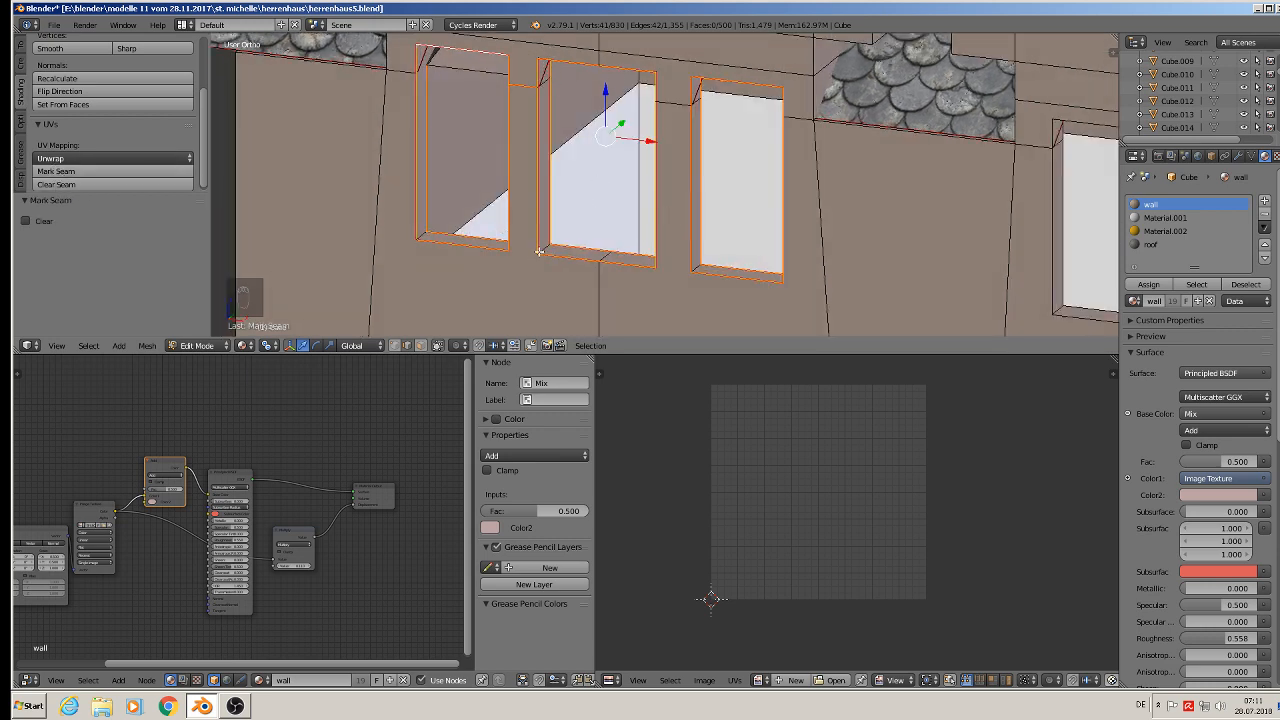
pyautogui.scroll(-3, 539, 252)
pyautogui.keyDown('shift'); pyautogui.moveTo(855, 218); pyautogui.dragTo(594, 177, button='middle'); pyautogui.keyUp('shift')
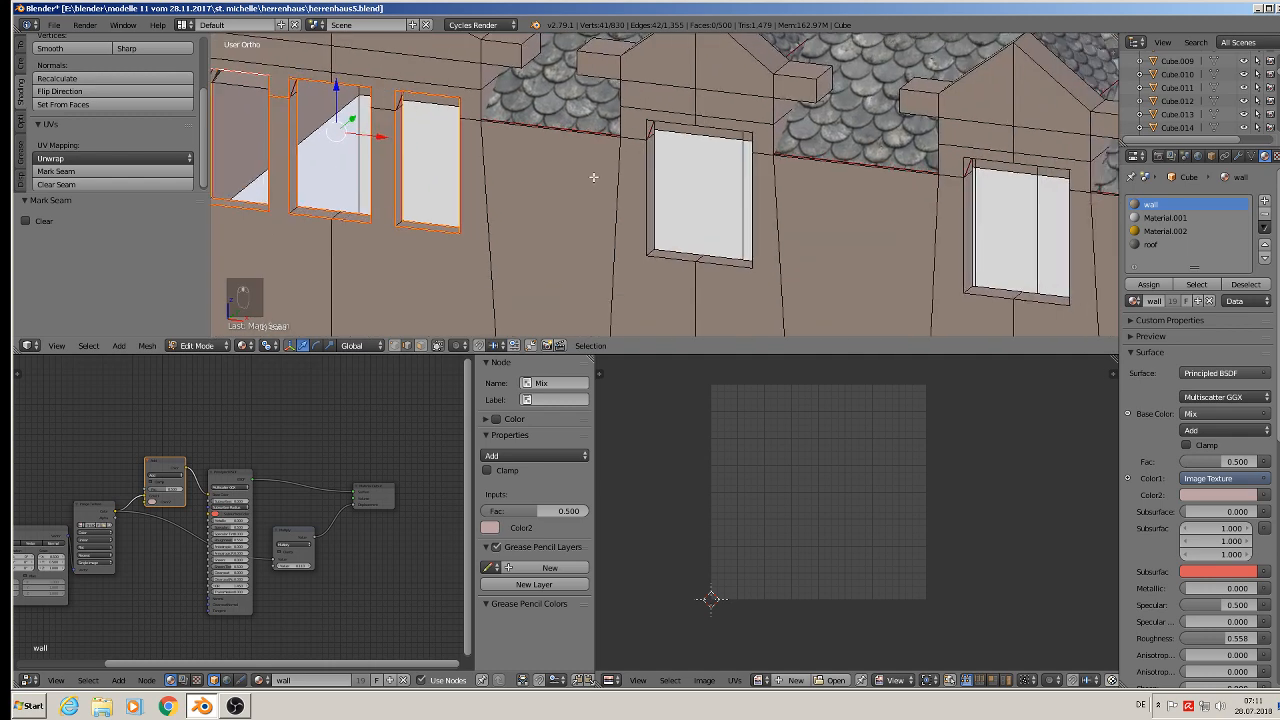
pyautogui.scroll(2, 620, 165)
pyautogui.keyDown('alt'); pyautogui.rightClick(673, 117); pyautogui.keyUp('alt')
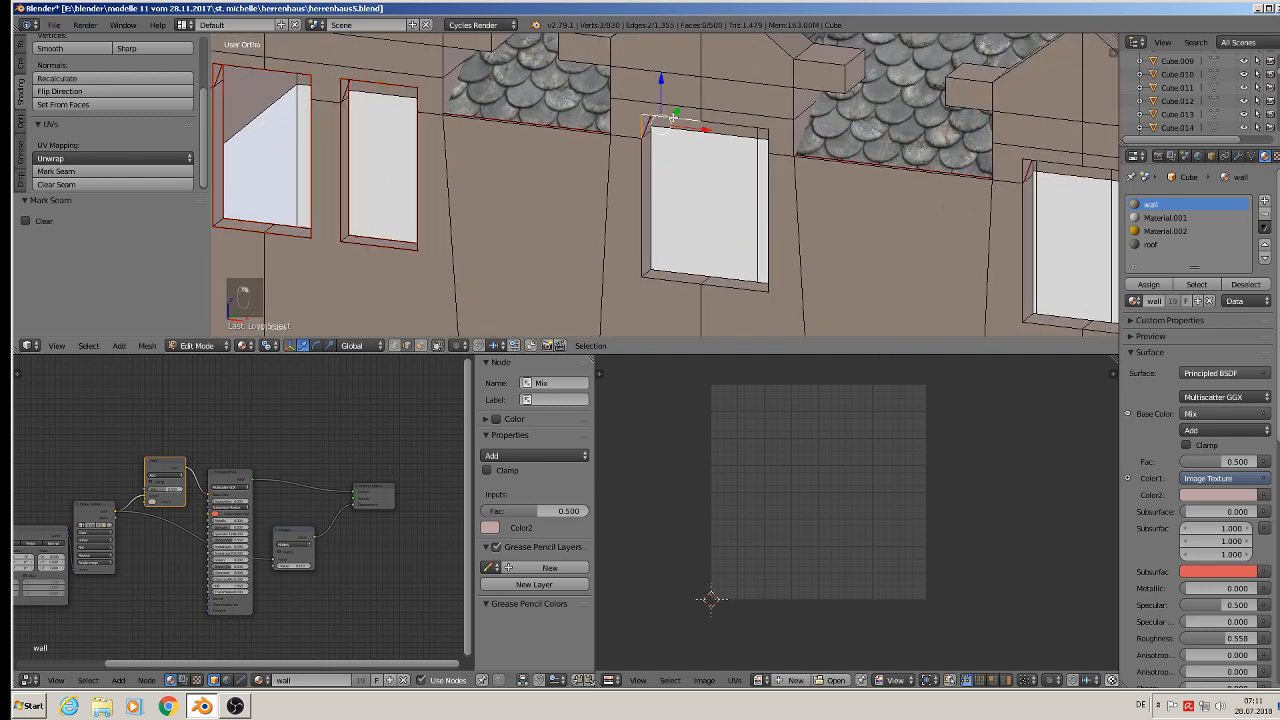
pyautogui.keyDown('alt'); pyautogui.keyDown('shift'); pyautogui.rightClick(641, 201); pyautogui.keyUp('shift'); pyautogui.keyUp('alt')
pyautogui.keyDown('alt'); pyautogui.keyDown('shift'); pyautogui.rightClick(765, 205); pyautogui.keyUp('shift'); pyautogui.keyUp('alt')
pyautogui.keyDown('alt'); pyautogui.keyDown('shift'); pyautogui.rightClick(771, 133); pyautogui.keyUp('shift'); pyautogui.keyUp('alt')
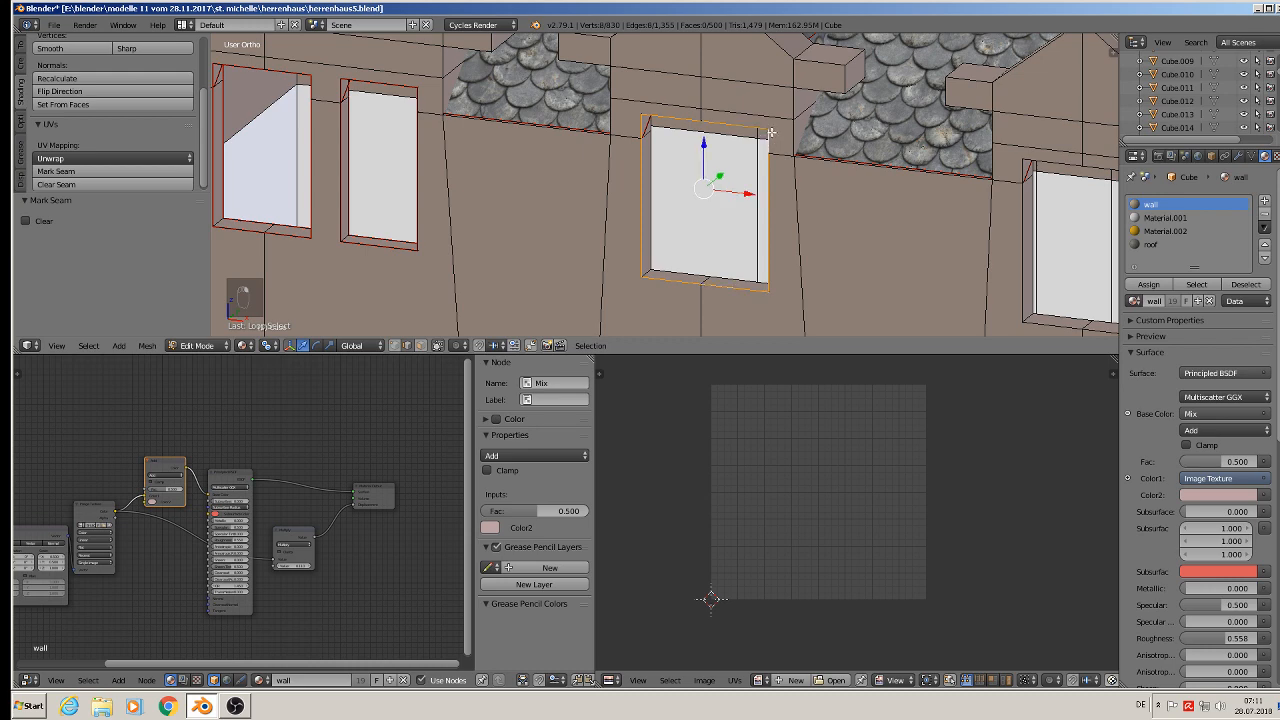
pyautogui.moveTo(766, 208); pyautogui.dragTo(672, 228, button='middle')
pyautogui.keyDown('alt'); pyautogui.keyDown('shift'); pyautogui.rightClick(672, 228); pyautogui.keyUp('shift'); pyautogui.keyUp('alt')
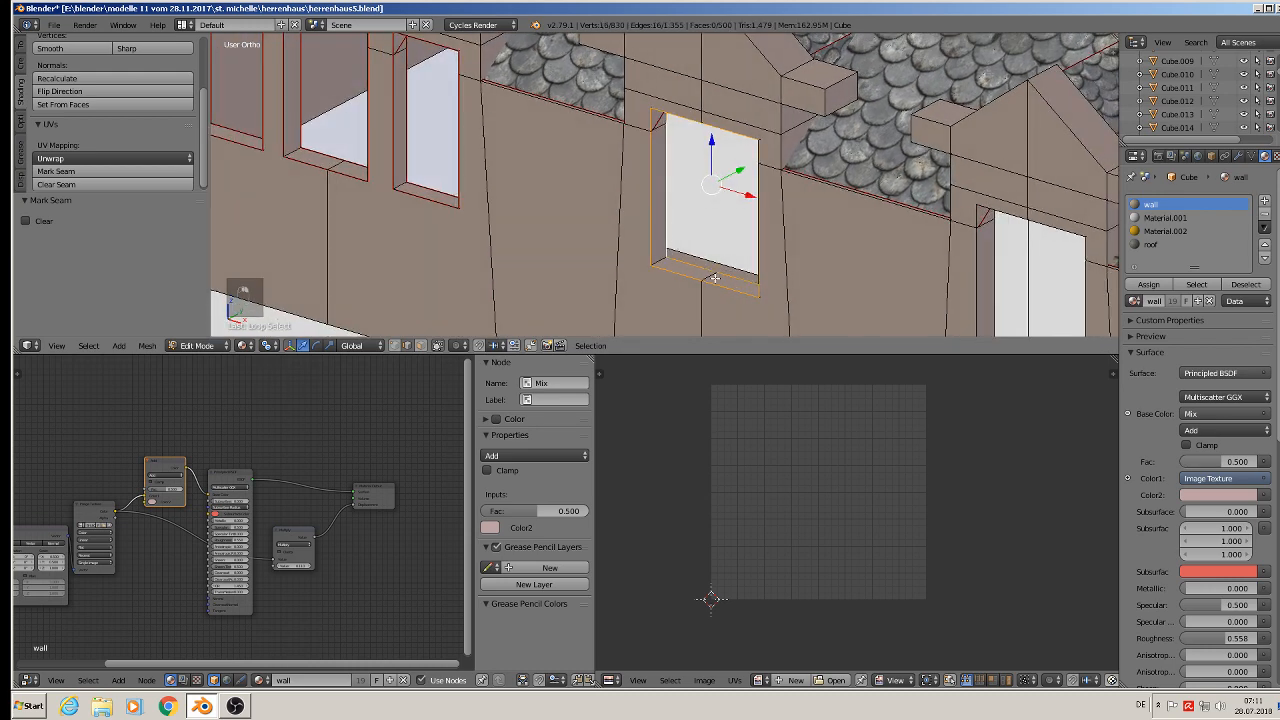
pyautogui.click(97, 174)
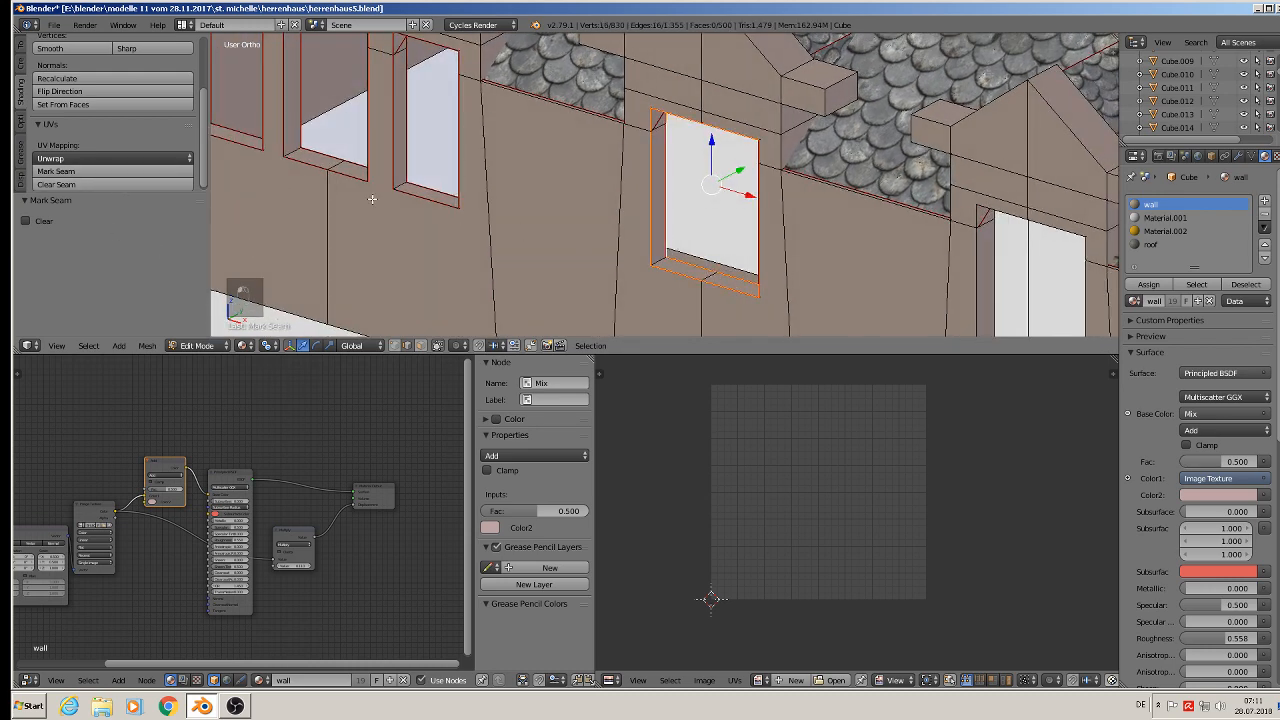
# - Select the edge loops around the third dormer's window opening and mark them as seams
pyautogui.keyDown('shift'); pyautogui.moveTo(750, 218); pyautogui.dragTo(344, 110, button='middle'); pyautogui.keyUp('shift')
pyautogui.scroll(-1, 531, 127)
pyautogui.keyDown('alt'); pyautogui.rightClick(590, 108); pyautogui.keyUp('alt')
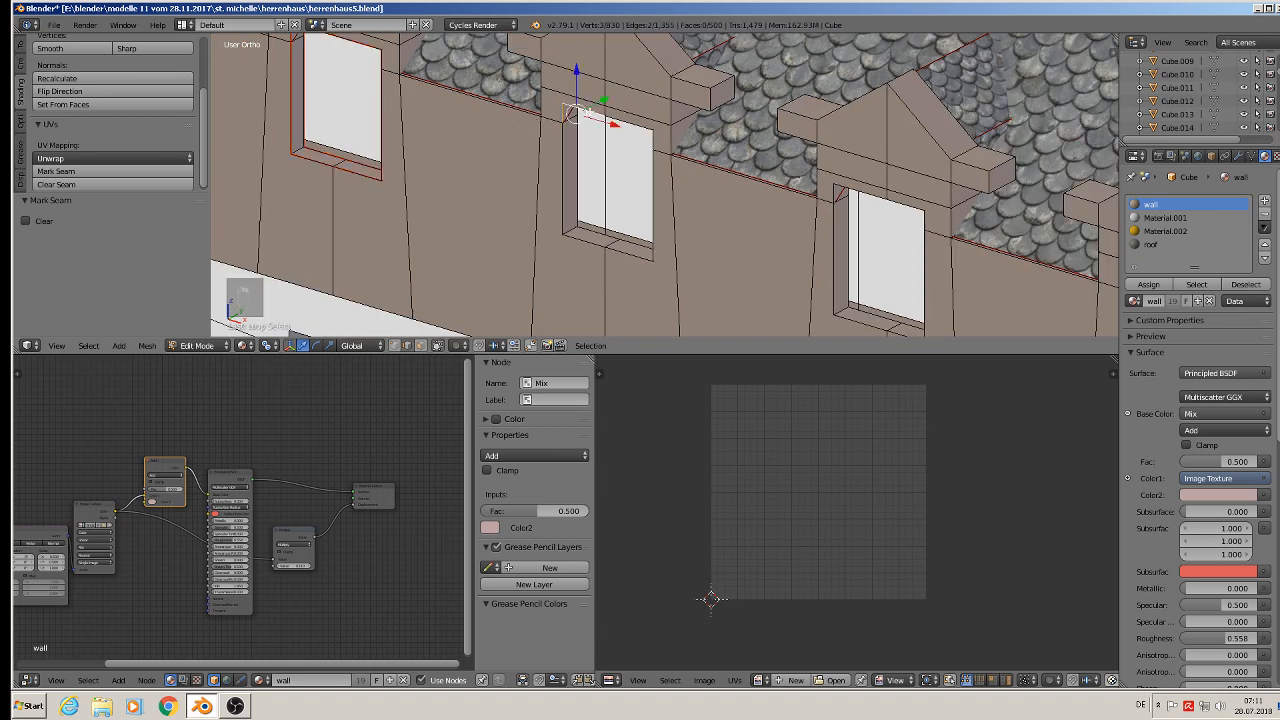
pyautogui.keyDown('alt'); pyautogui.keyDown('shift'); pyautogui.rightClick(660, 195); pyautogui.keyUp('shift'); pyautogui.keyUp('alt')
pyautogui.keyDown('alt'); pyautogui.keyDown('shift'); pyautogui.rightClick(588, 242); pyautogui.keyUp('shift'); pyautogui.keyUp('alt')
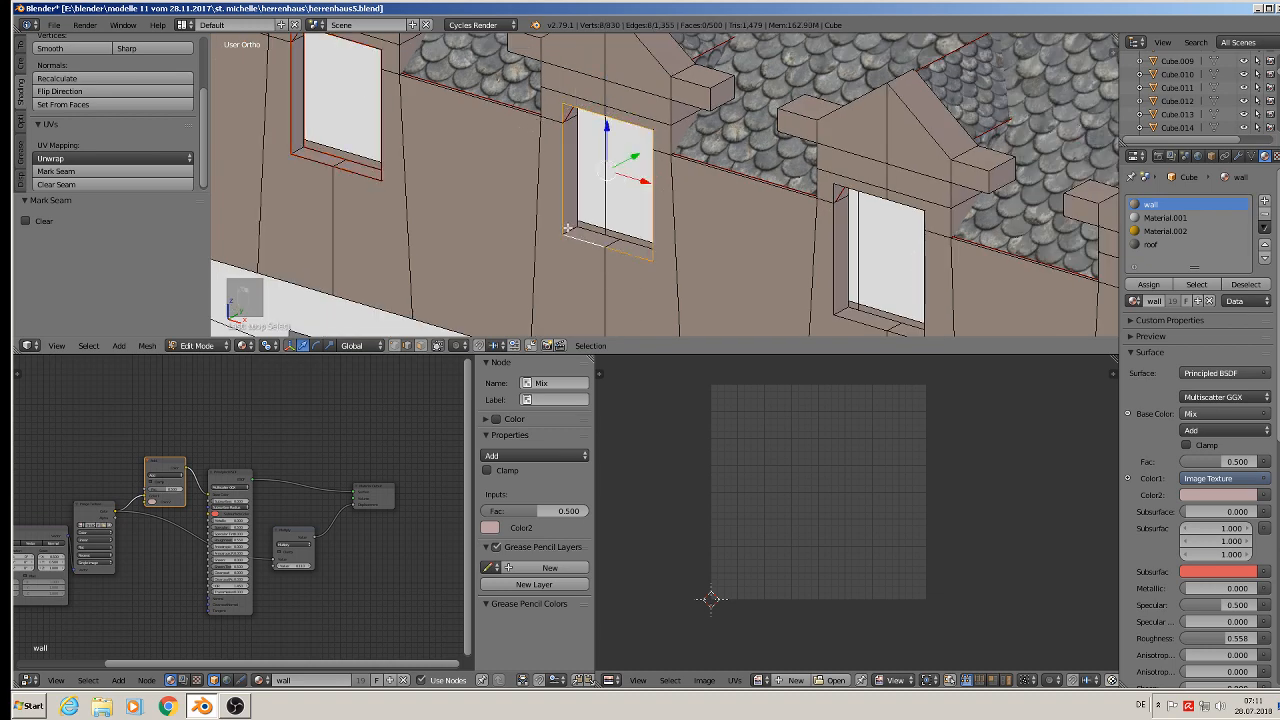
pyautogui.keyDown('alt'); pyautogui.keyDown('shift'); pyautogui.rightClick(573, 179); pyautogui.keyUp('shift'); pyautogui.keyUp('alt')
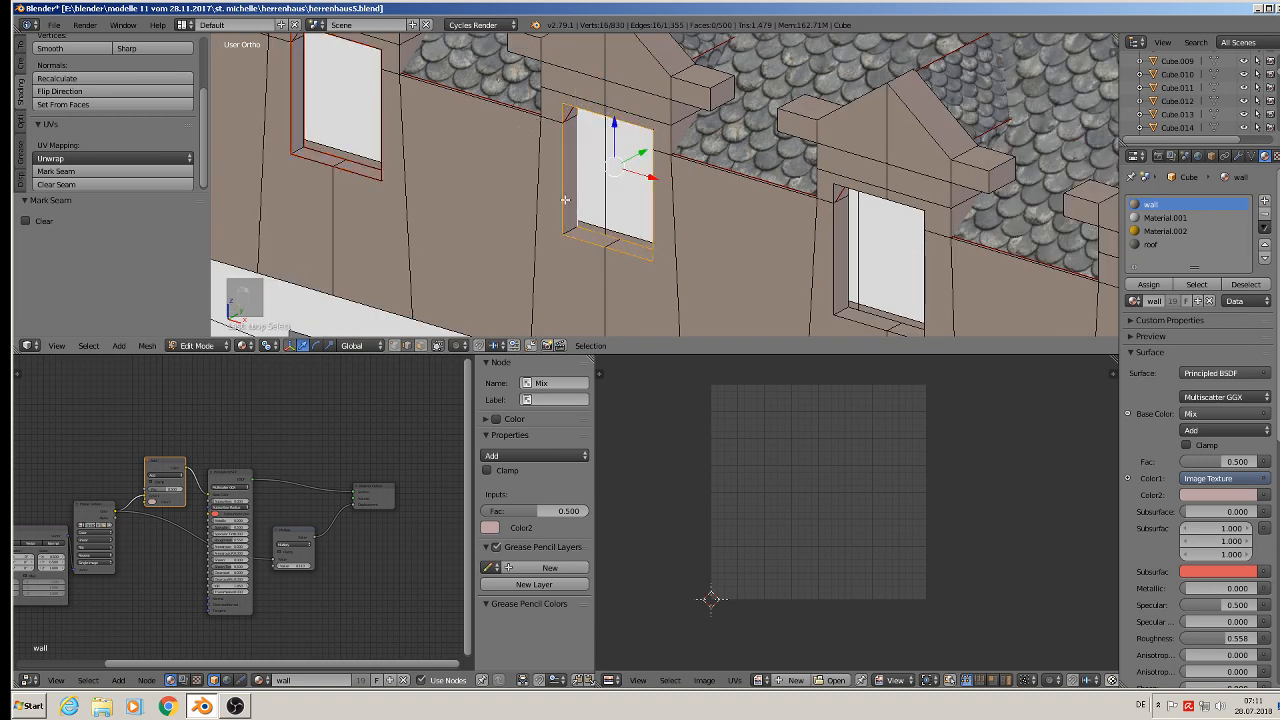
pyautogui.click(104, 171)
# - Select the edge loops around the fourth dormer's window opening and mark them as seams
pyautogui.keyDown('shift'); pyautogui.moveTo(742, 200); pyautogui.dragTo(529, 155, button='middle'); pyautogui.keyUp('shift')
pyautogui.keyDown('alt'); pyautogui.rightClick(582, 148); pyautogui.keyUp('alt')
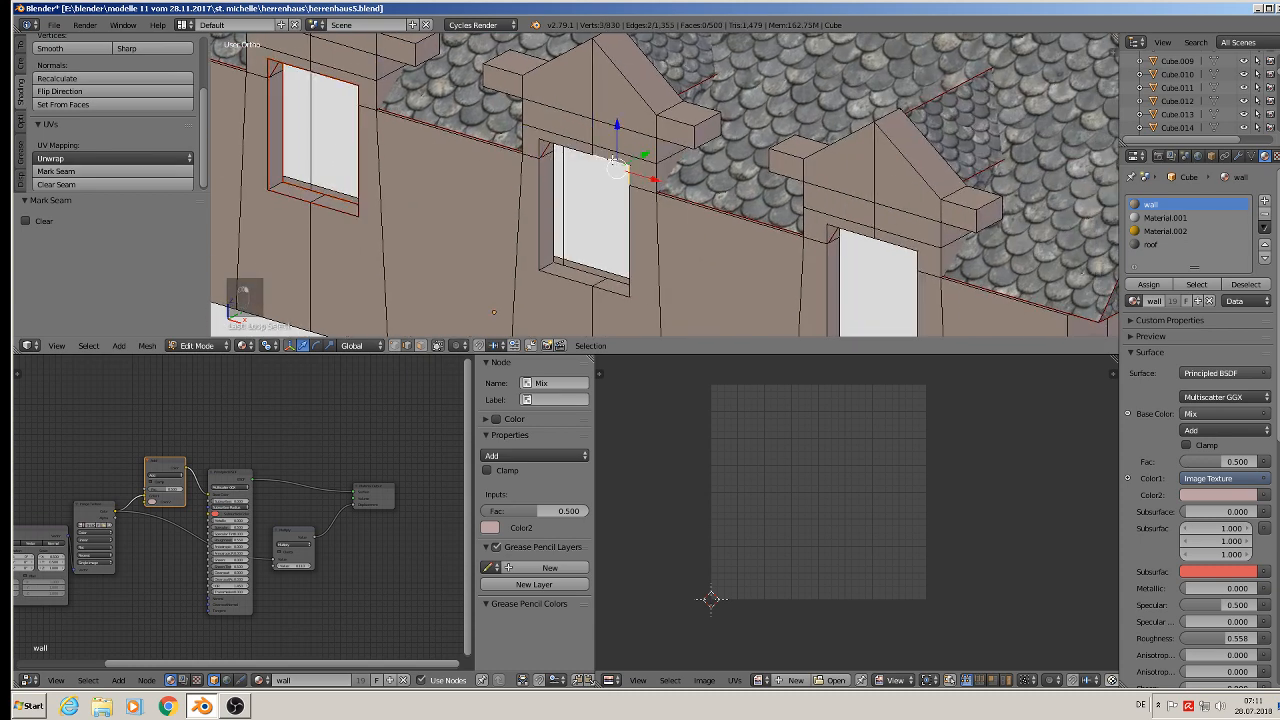
pyautogui.keyDown('alt'); pyautogui.rightClick(573, 148); pyautogui.keyUp('alt')
pyautogui.keyDown('alt'); pyautogui.keyDown('shift'); pyautogui.rightClick(535, 198); pyautogui.keyUp('shift'); pyautogui.keyUp('alt')
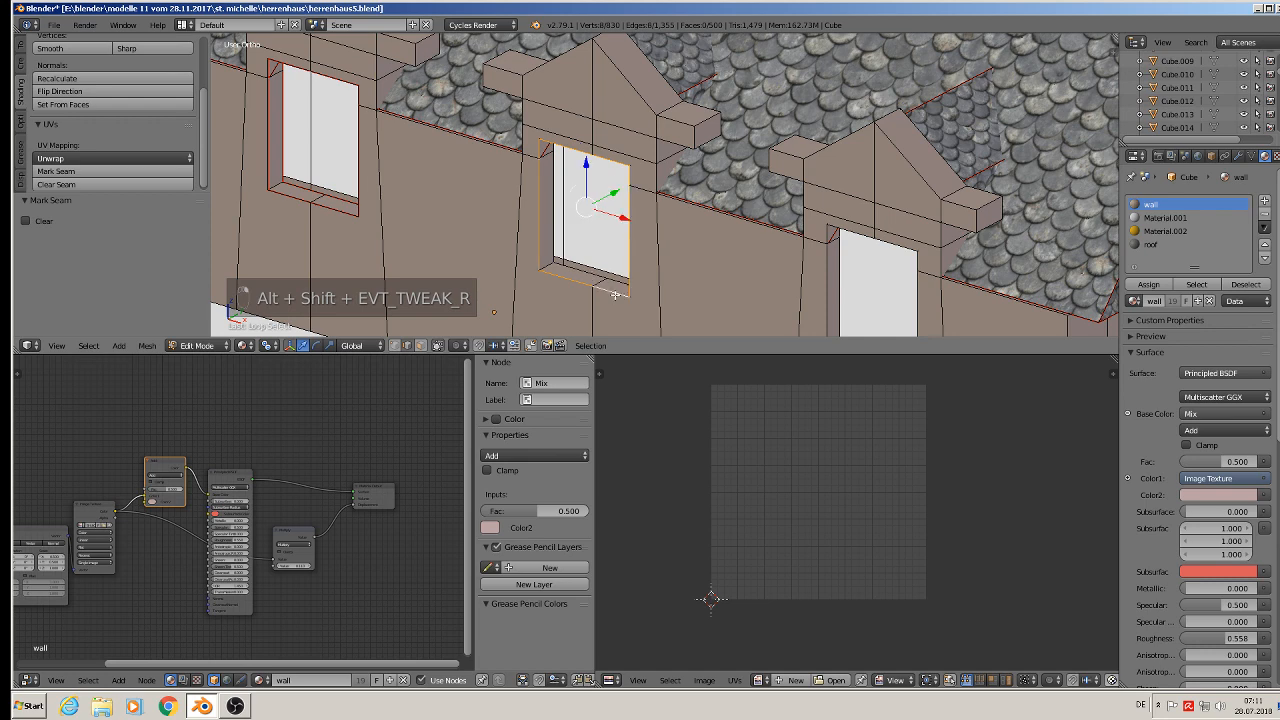
pyautogui.keyDown('alt'); pyautogui.keyDown('shift'); pyautogui.rightClick(585, 274); pyautogui.keyUp('shift'); pyautogui.keyUp('alt')
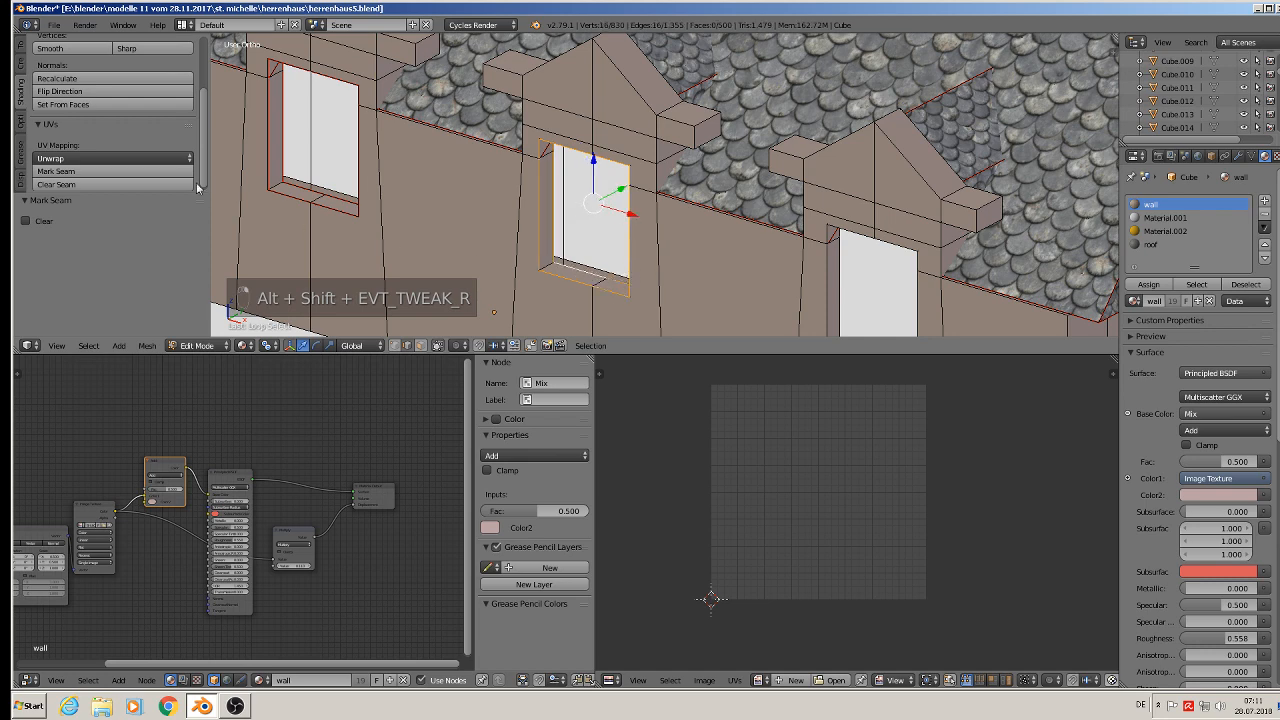
pyautogui.click(100, 171)
# - Select the edge loops around the fifth dormer's window opening and mark them as seams
pyautogui.keyDown('shift'); pyautogui.moveTo(650, 230); pyautogui.dragTo(390, 130, button='middle'); pyautogui.keyUp('shift')
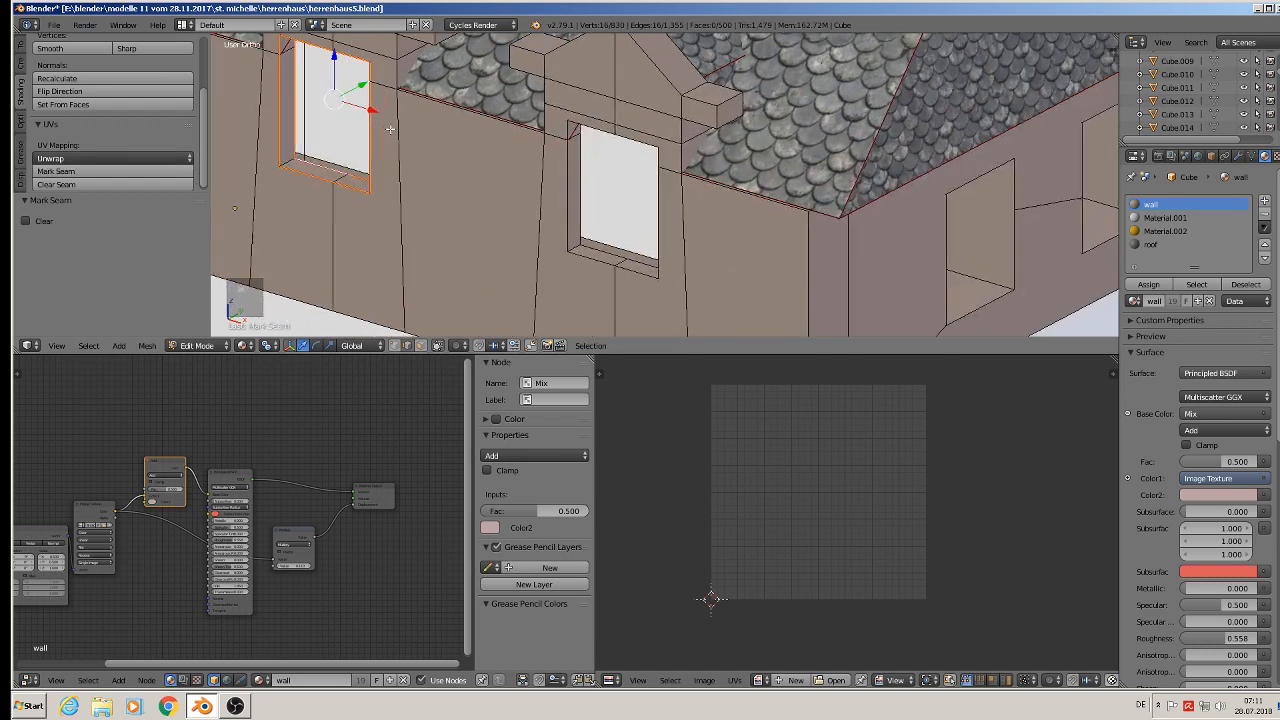
pyautogui.keyDown('alt'); pyautogui.rightClick(583, 253); pyautogui.keyUp('alt')
pyautogui.keyDown('alt'); pyautogui.keyDown('shift'); pyautogui.rightClick(630, 277); pyautogui.keyUp('shift'); pyautogui.keyUp('alt')
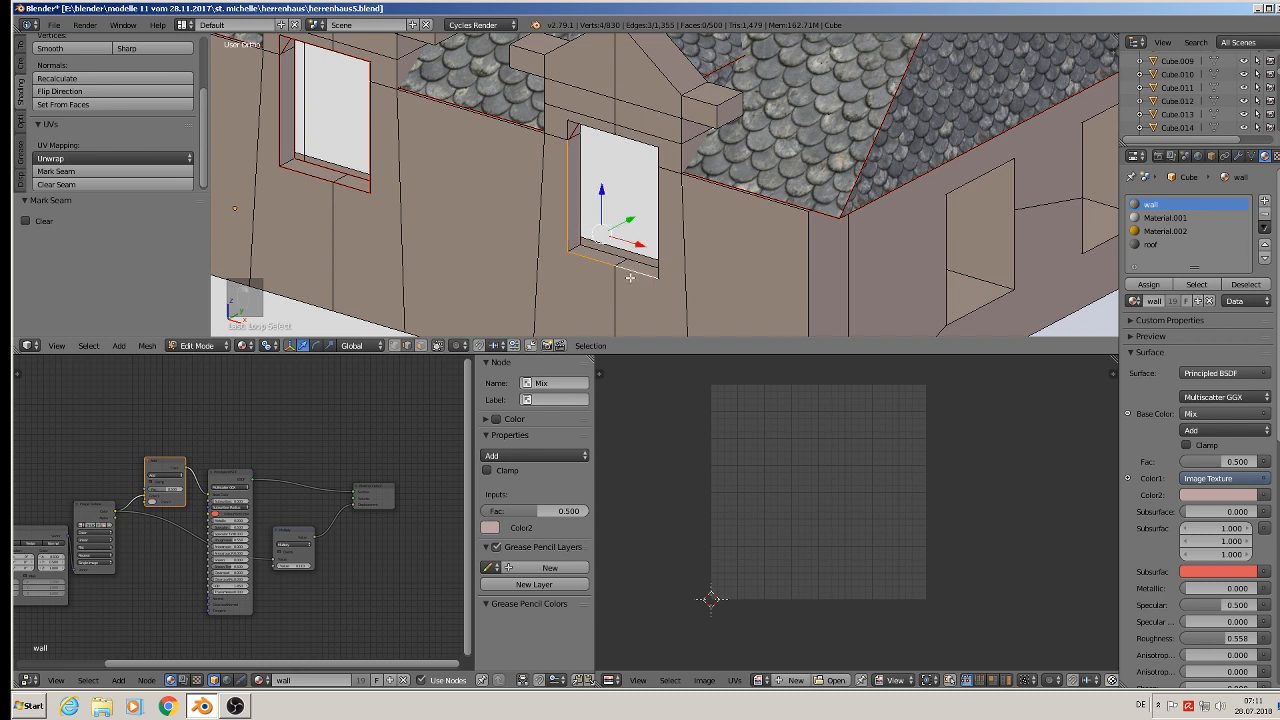
pyautogui.keyDown('alt'); pyautogui.keyDown('shift'); pyautogui.rightClick(661, 174); pyautogui.keyUp('shift'); pyautogui.keyUp('alt')
pyautogui.keyDown('alt'); pyautogui.keyDown('shift'); pyautogui.rightClick(645, 133); pyautogui.keyUp('shift'); pyautogui.keyUp('alt')
pyautogui.keyDown('alt'); pyautogui.keyDown('shift'); pyautogui.rightClick(642, 131); pyautogui.keyUp('shift'); pyautogui.keyUp('alt')
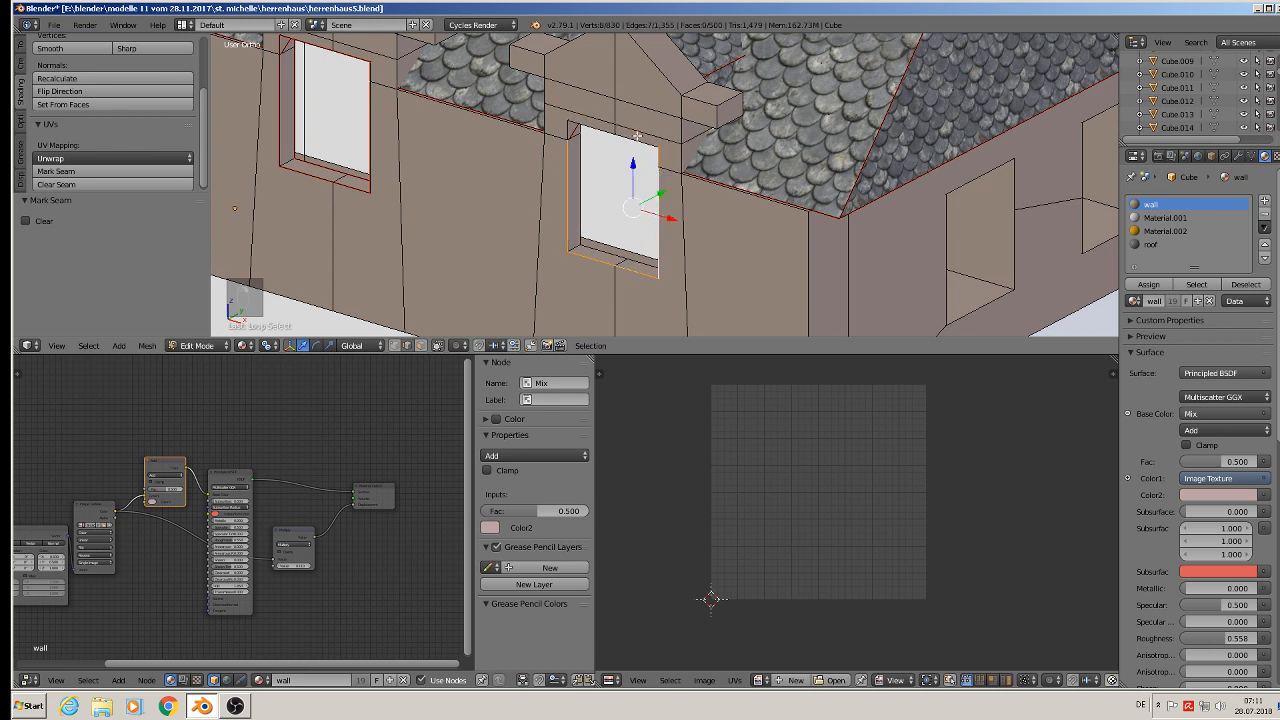
pyautogui.keyDown('alt'); pyautogui.keyDown('shift'); pyautogui.rightClick(581, 128); pyautogui.keyUp('shift'); pyautogui.keyUp('alt')
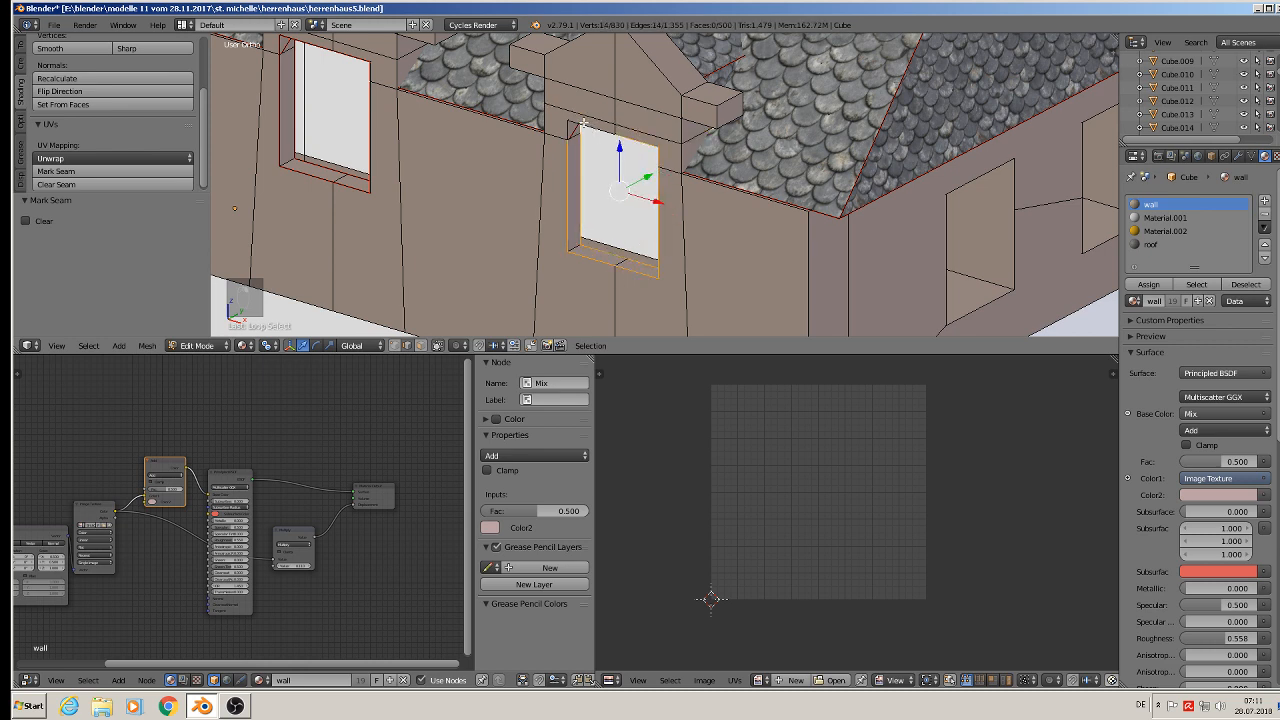
pyautogui.keyDown('alt'); pyautogui.keyDown('shift'); pyautogui.rightClick(583, 124); pyautogui.keyUp('shift'); pyautogui.keyUp('alt')
pyautogui.click(115, 173)
# - Select the horizontal edge loop along the base of the top-floor wall and mark it as a seam
pyautogui.scroll(-3, 602, 242)
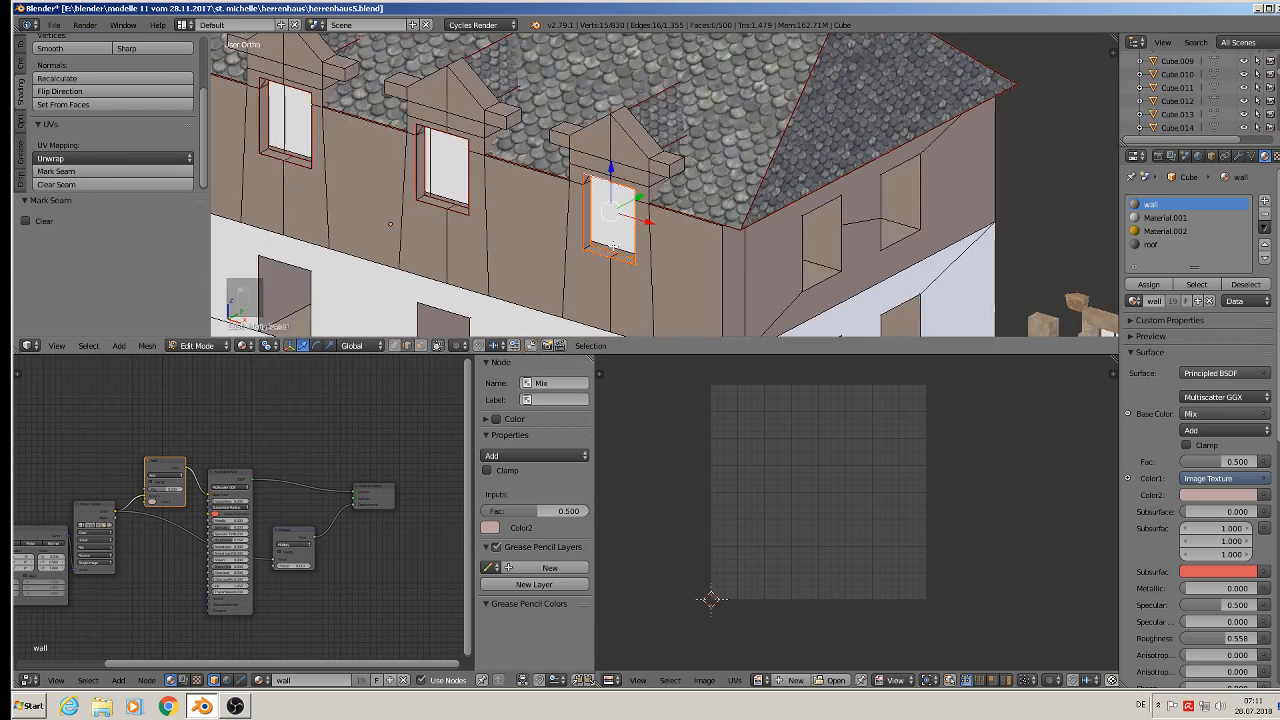
pyautogui.keyDown('shift'); pyautogui.moveTo(727, 253); pyautogui.dragTo(685, 217, button='middle'); pyautogui.keyUp('shift')
pyautogui.keyDown('alt'); pyautogui.rightClick(627, 313); pyautogui.keyUp('alt')
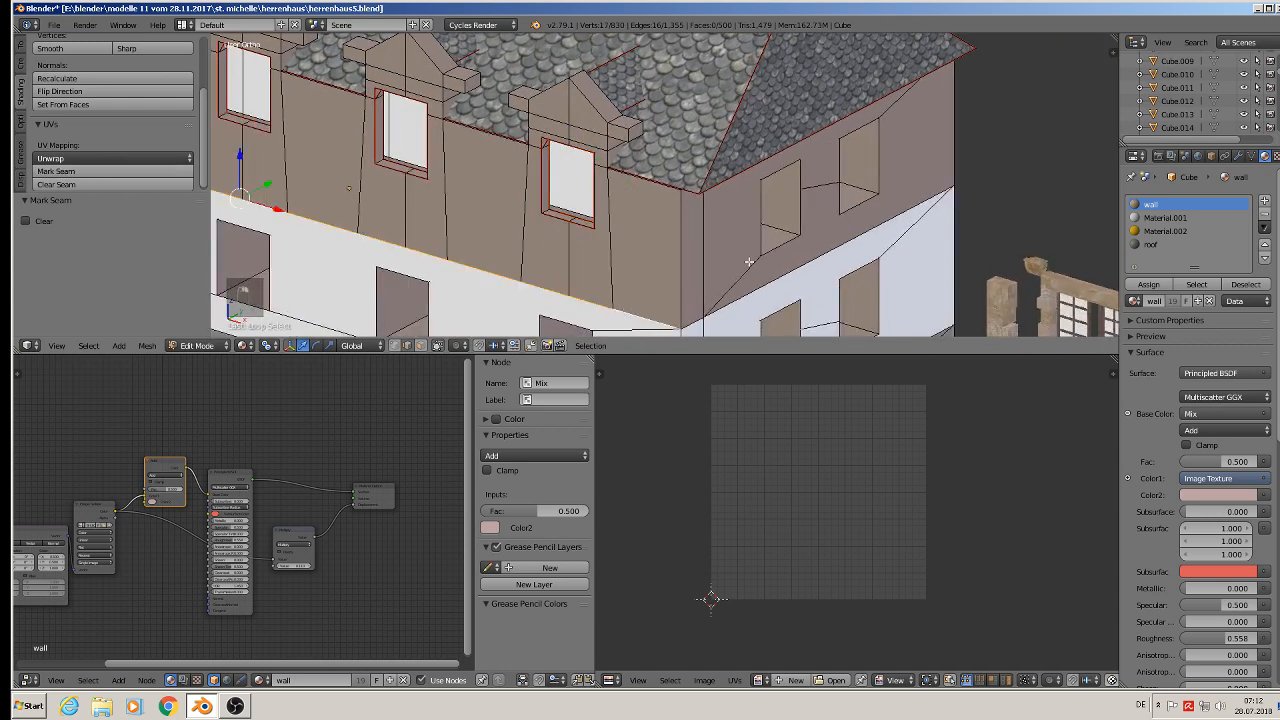
pyautogui.keyDown('alt'); pyautogui.keyDown('shift'); pyautogui.rightClick(739, 296); pyautogui.keyUp('shift'); pyautogui.keyUp('alt')
pyautogui.keyDown('alt'); pyautogui.keyDown('shift'); pyautogui.rightClick(696, 322); pyautogui.keyUp('shift'); pyautogui.keyUp('alt')
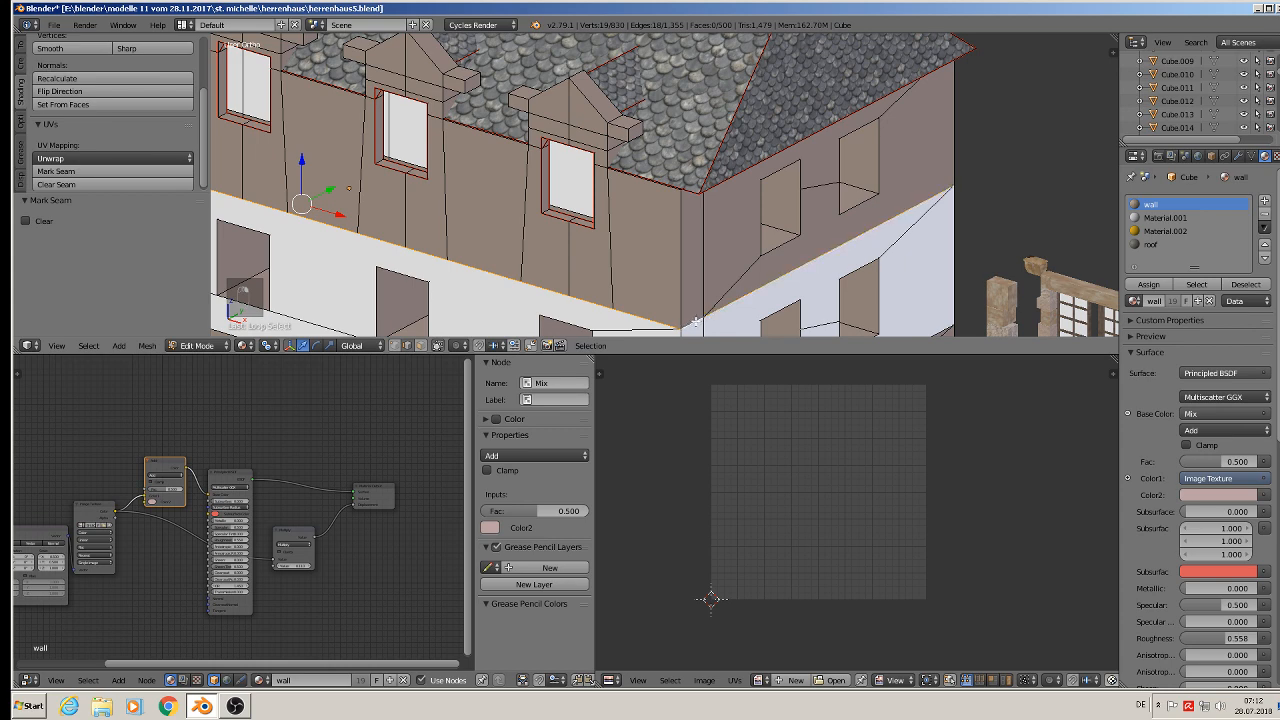
pyautogui.click(52, 172)
# - Select the edge loops along the upper edge of the white middle band and mark them as seams
pyautogui.scroll(-1, 478, 252)
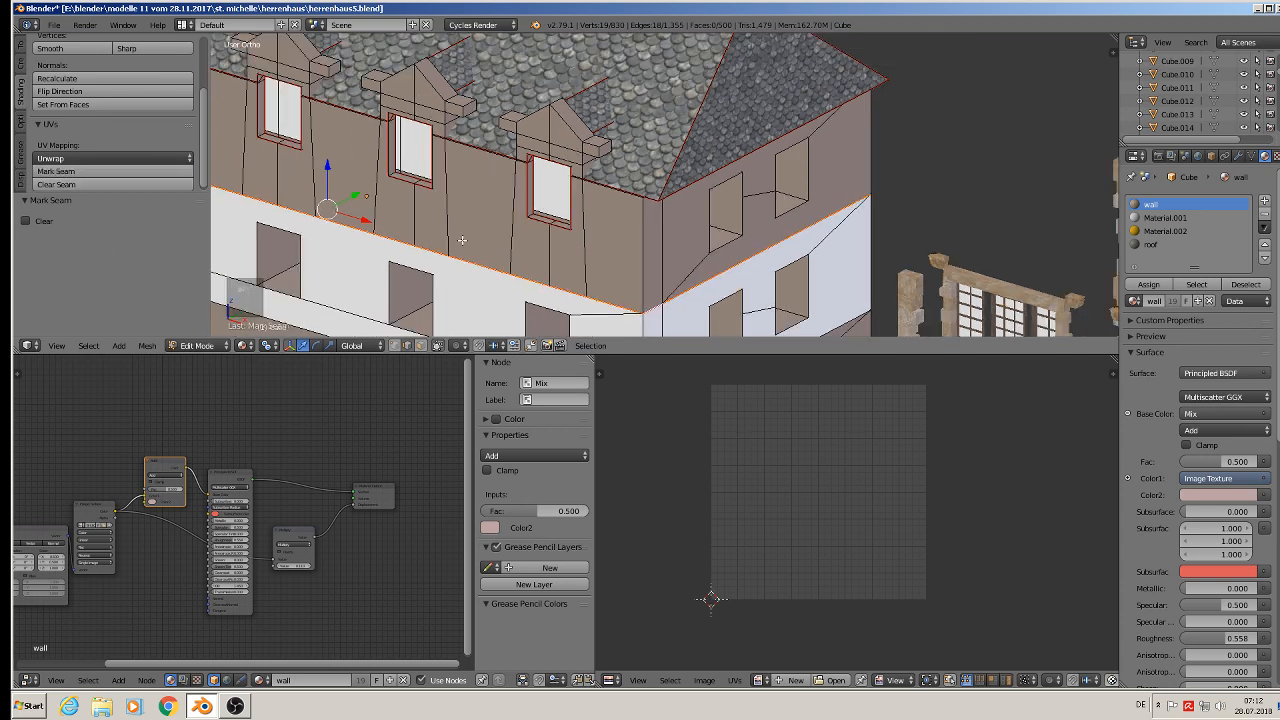
pyautogui.keyDown('shift'); pyautogui.moveTo(567, 257); pyautogui.dragTo(537, 245, button='middle'); pyautogui.keyUp('shift')
pyautogui.moveTo(431, 215); pyautogui.dragTo(785, 180, button='middle')
pyautogui.keyDown('alt'); pyautogui.keyDown('shift'); pyautogui.rightClick(785, 180); pyautogui.keyUp('shift'); pyautogui.keyUp('alt')
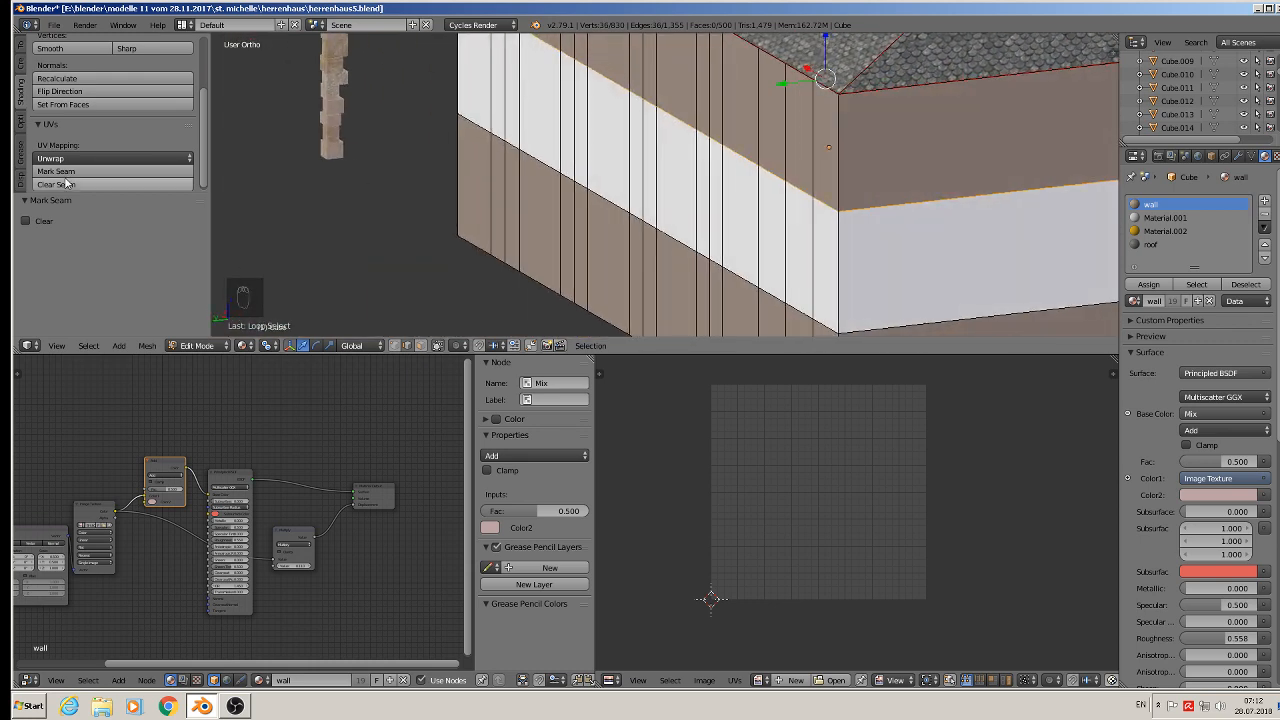
pyautogui.keyDown('alt'); pyautogui.keyDown('shift'); pyautogui.rightClick(735, 280); pyautogui.keyUp('shift'); pyautogui.keyUp('alt')
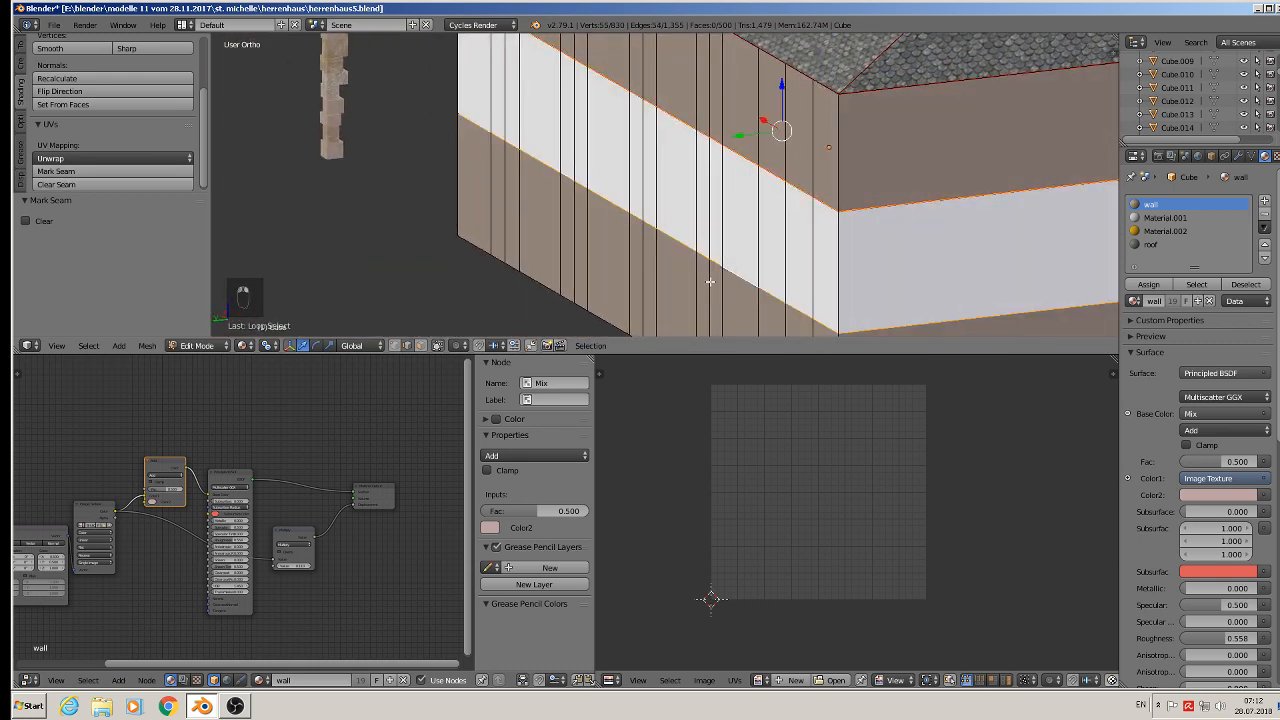
pyautogui.click(110, 171)
# - Select the edge loop along the lower edge of the white band and mark it as a seam
pyautogui.keyDown('shift'); pyautogui.moveTo(822, 265); pyautogui.dragTo(533, 220, button='middle'); pyautogui.keyUp('shift')
pyautogui.keyDown('alt'); pyautogui.keyDown('shift'); pyautogui.rightClick(533, 220); pyautogui.keyUp('shift'); pyautogui.keyUp('alt')
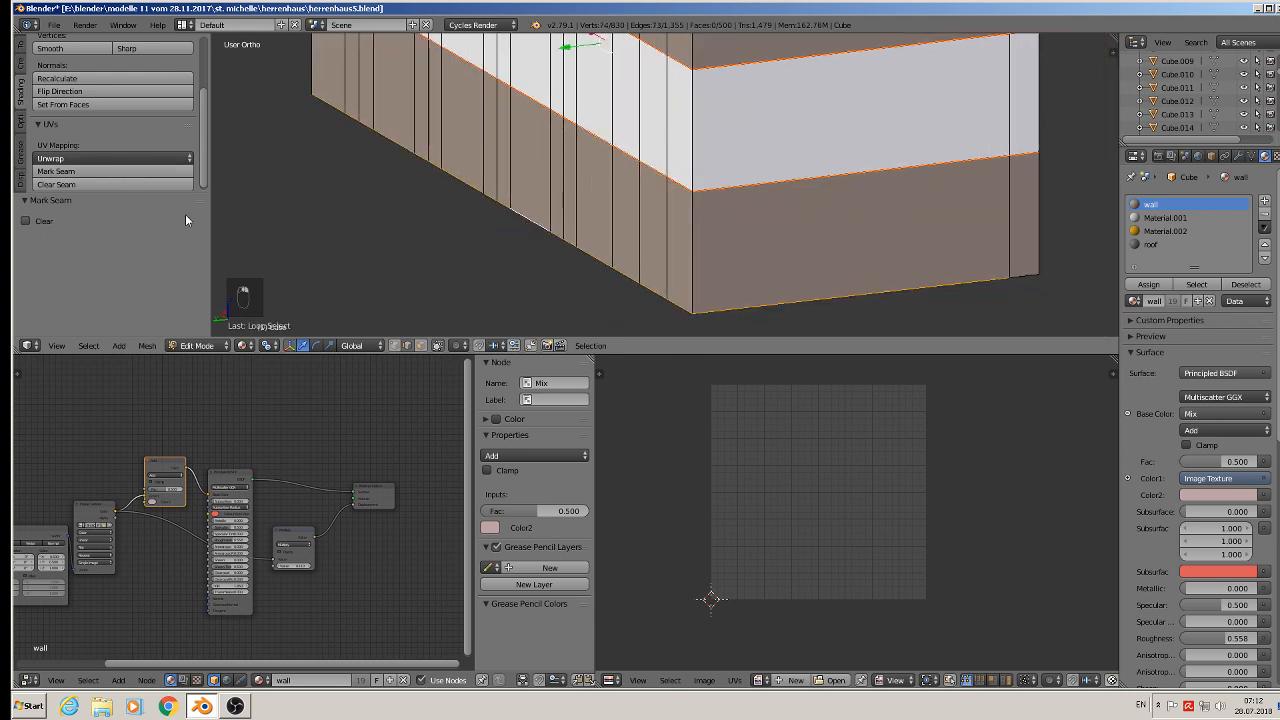
pyautogui.click(86, 171)
# - Select the edge loop along the top of the arcaded ground-floor wall and mark it as a seam
pyautogui.moveTo(957, 249); pyautogui.dragTo(835, 242, button='middle')
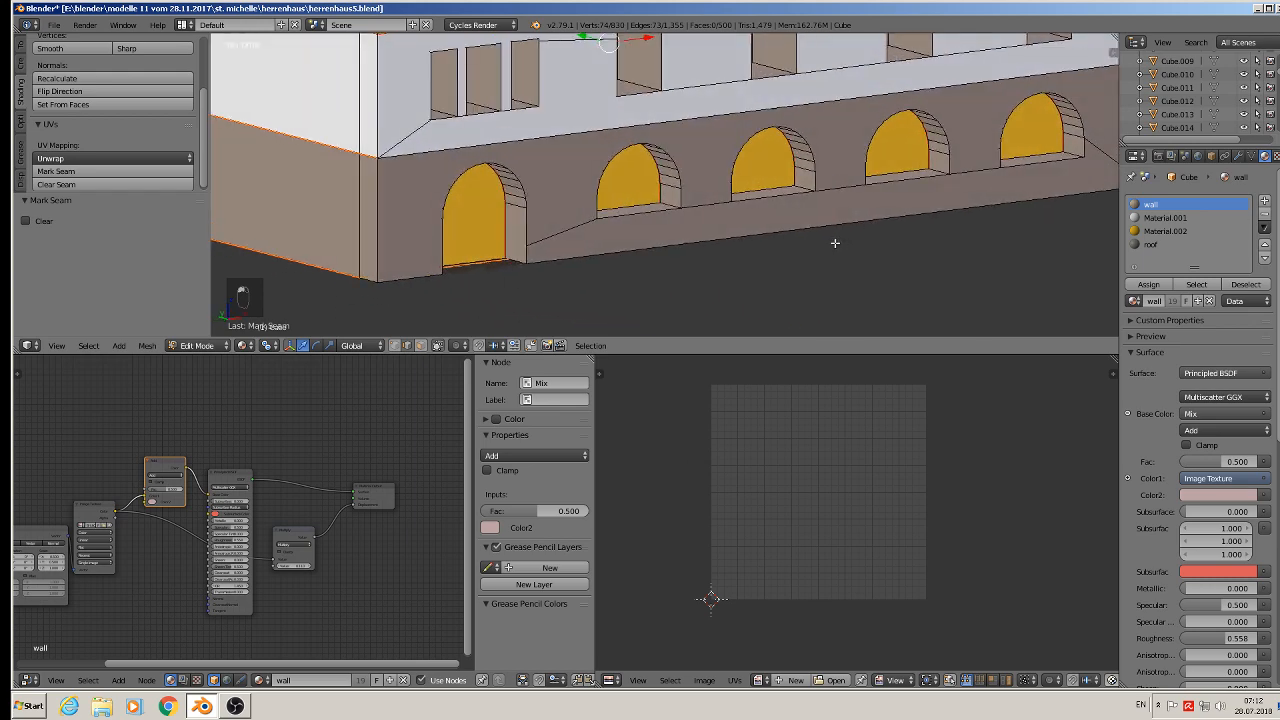
pyautogui.keyDown('alt'); pyautogui.rightClick(414, 156); pyautogui.keyUp('alt')
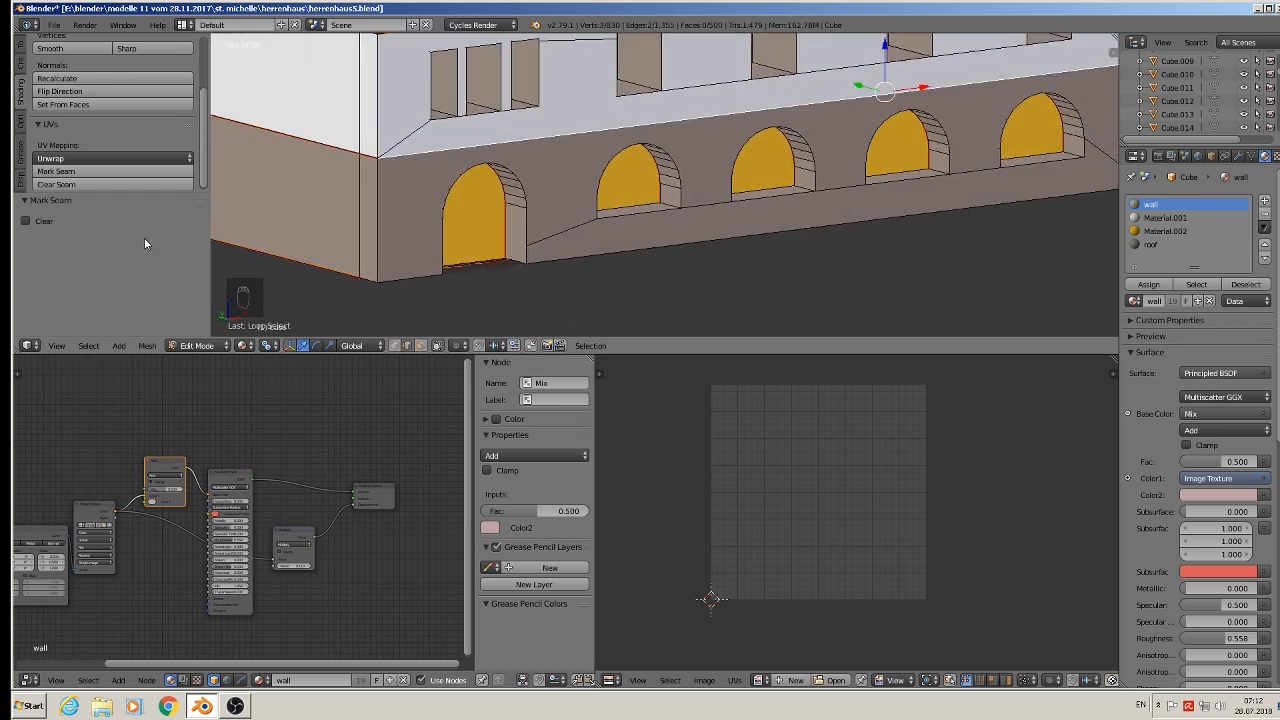
pyautogui.click(106, 172)
# - Select the horizontal edge loop at the ground-floor corner and mark it as a seam
pyautogui.moveTo(960, 200); pyautogui.dragTo(753, 202, button='middle')
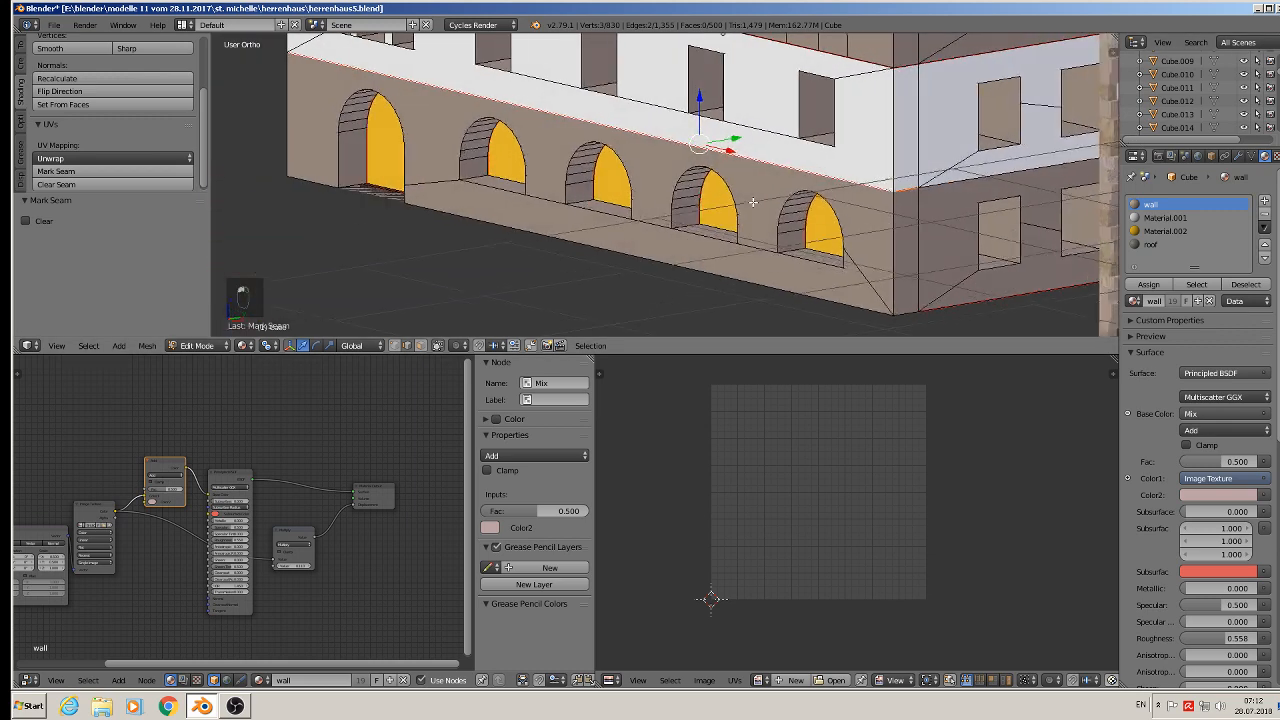
pyautogui.keyDown('shift'); pyautogui.moveTo(910, 212); pyautogui.dragTo(615, 228, button='middle'); pyautogui.keyUp('shift')
pyautogui.keyDown('alt'); pyautogui.keyDown('shift'); pyautogui.rightClick(768, 187); pyautogui.keyUp('shift'); pyautogui.keyUp('alt')
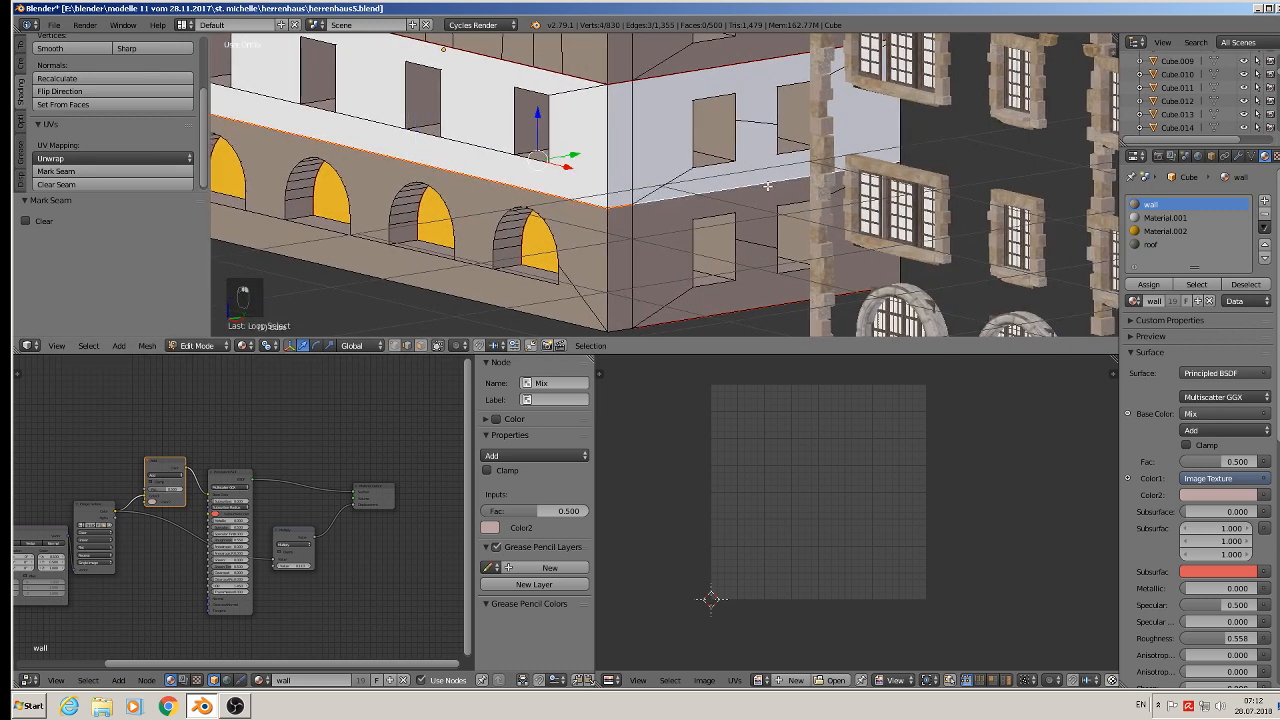
pyautogui.click(106, 172)
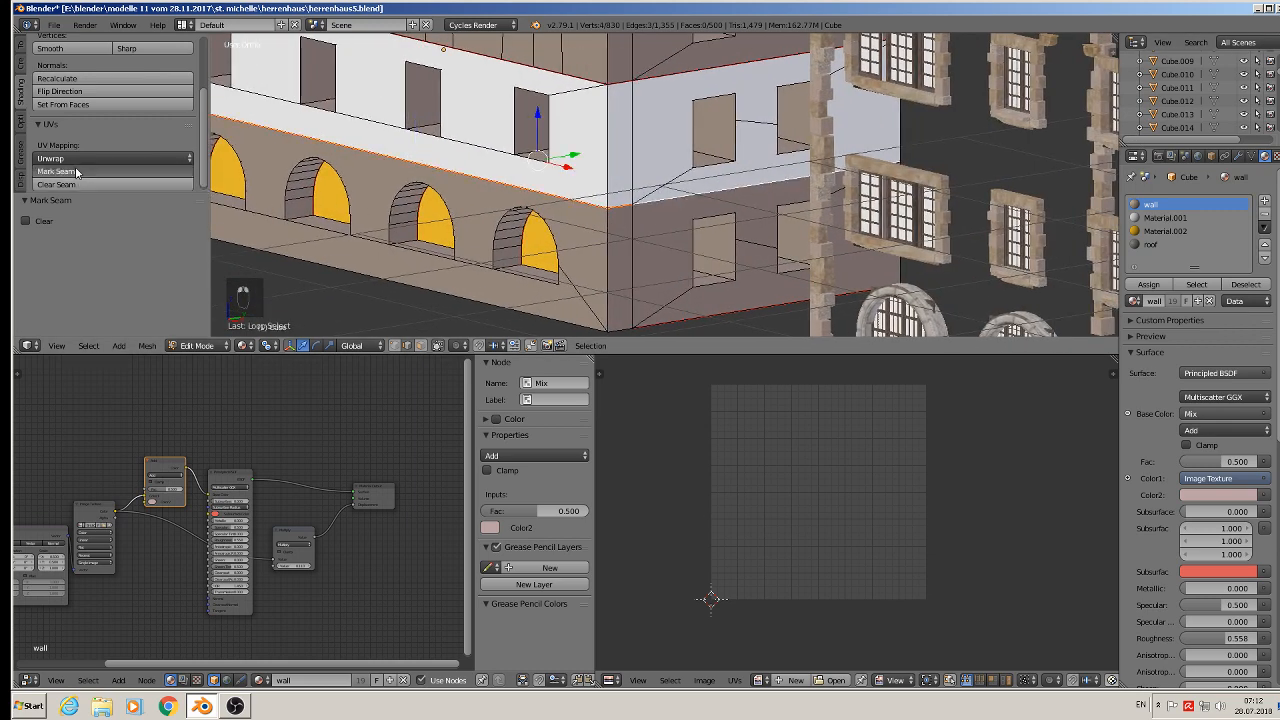
# - Select the edges around the first arch and along the ground-floor base, then mark them as seams
pyautogui.keyDown('alt'); pyautogui.keyDown('shift'); pyautogui.rightClick(578, 330); pyautogui.keyUp('shift'); pyautogui.keyUp('alt')
pyautogui.rightClick(608, 328)
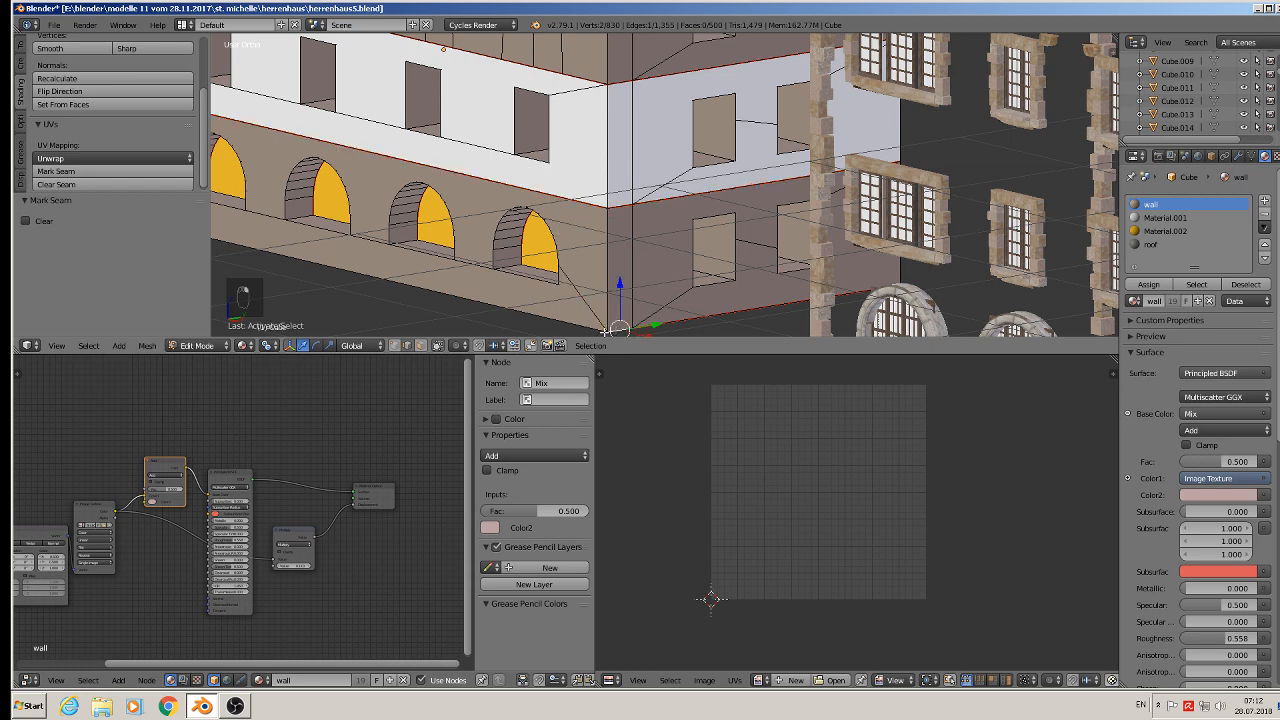
pyautogui.keyDown('shift'); pyautogui.rightClick(563, 323); pyautogui.keyUp('shift')
pyautogui.moveTo(513, 273); pyautogui.dragTo(661, 221, button='middle')
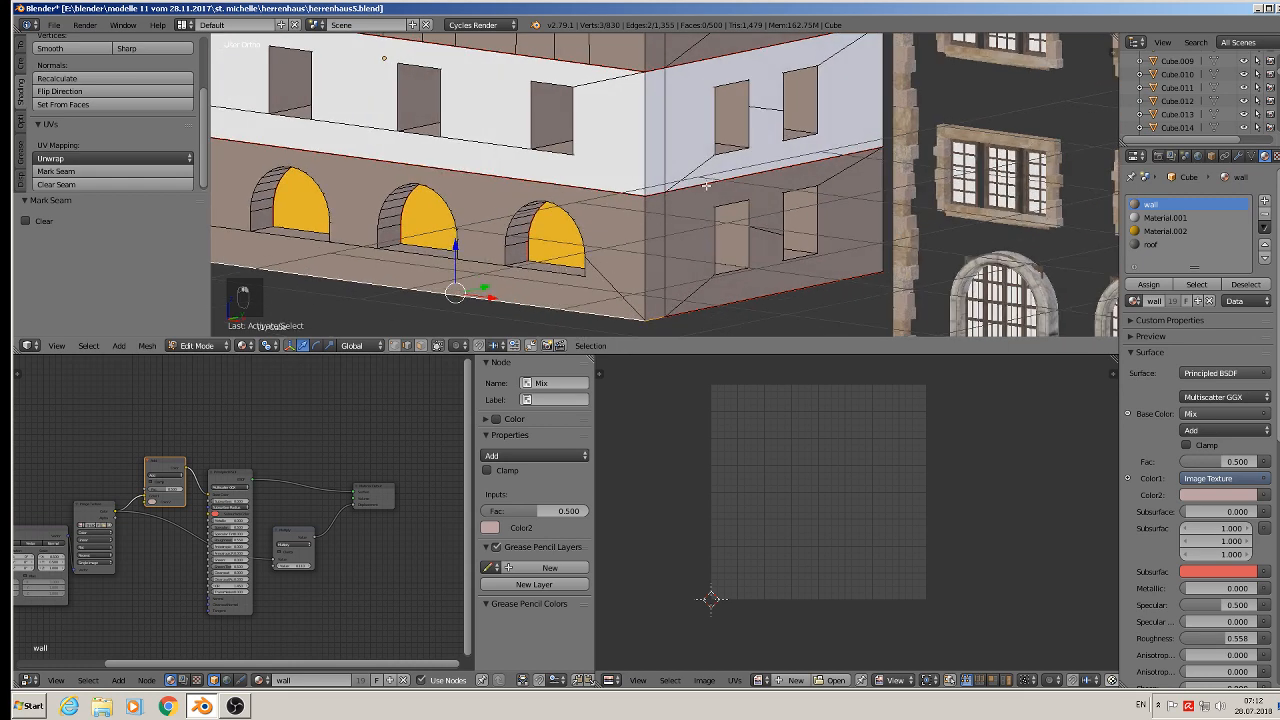
pyautogui.moveTo(706, 185); pyautogui.dragTo(855, 246, button='middle')
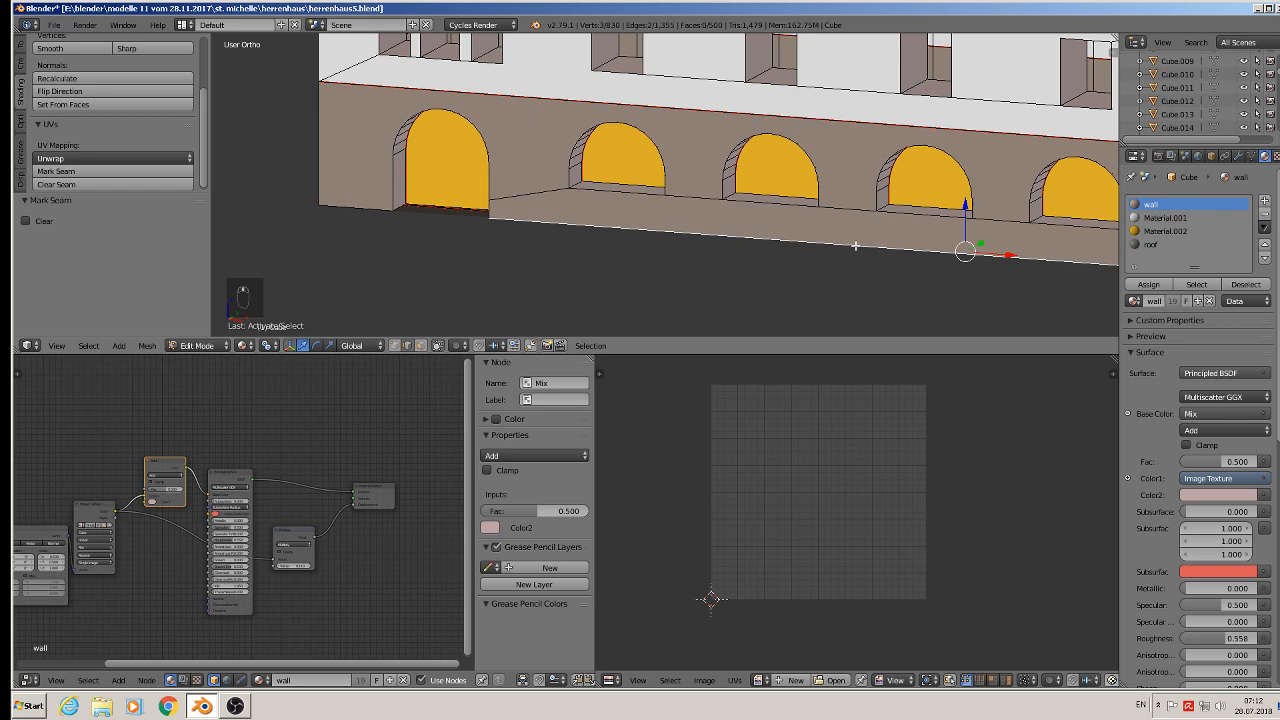
pyautogui.keyDown('alt'); pyautogui.keyDown('shift'); pyautogui.rightClick(372, 209); pyautogui.keyUp('shift'); pyautogui.keyUp('alt')
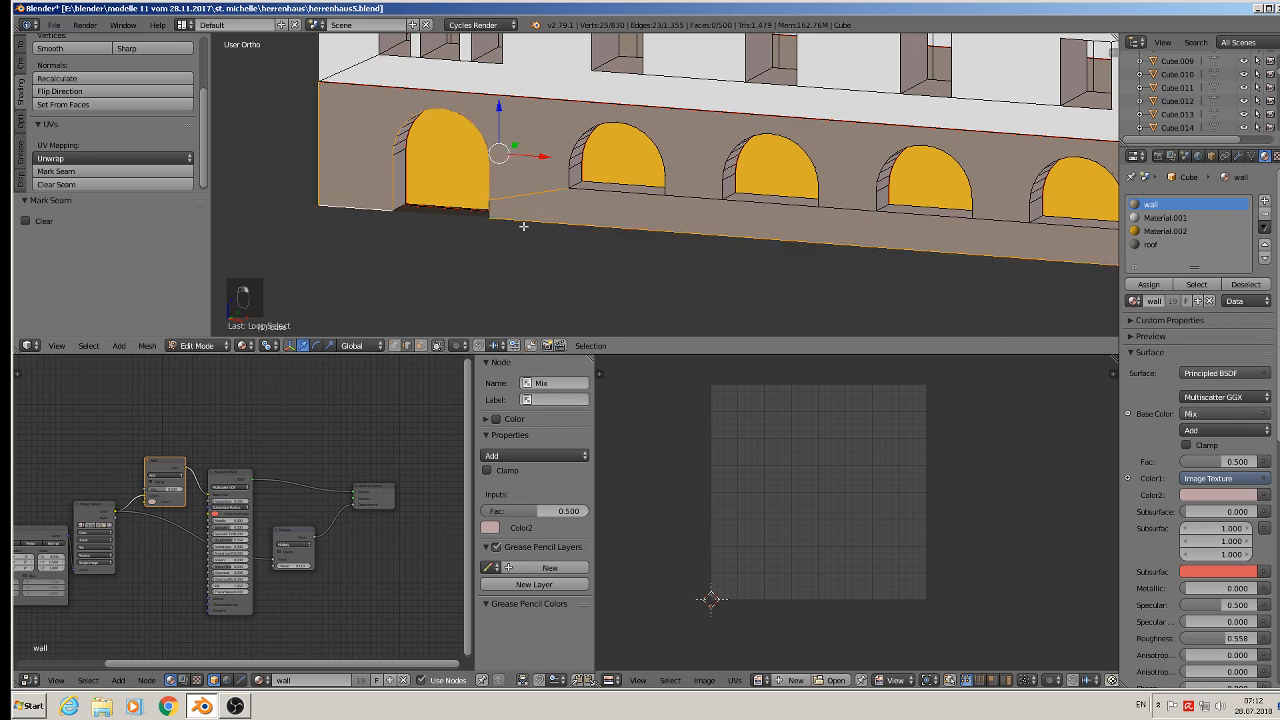
pyautogui.moveTo(523, 226); pyautogui.dragTo(648, 235, button='middle')
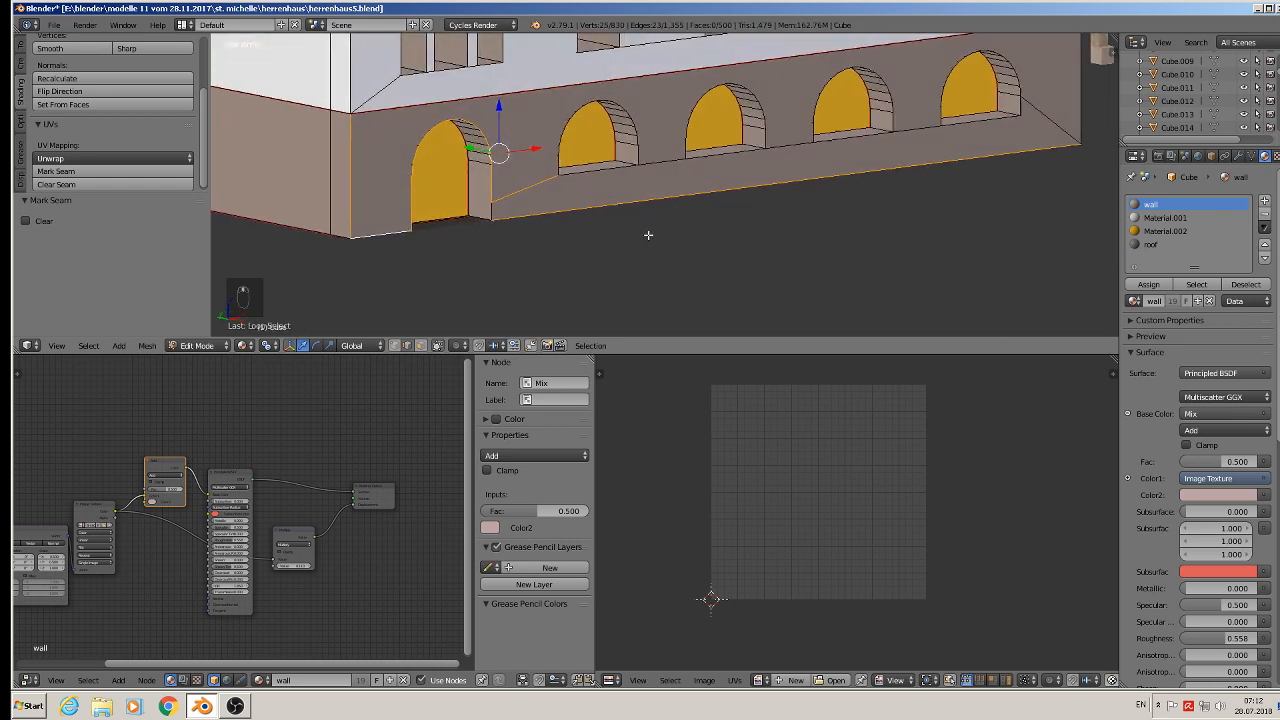
pyautogui.keyDown('shift'); pyautogui.rightClick(541, 183); pyautogui.keyUp('shift')
pyautogui.moveTo(908, 194); pyautogui.dragTo(858, 201, button='middle')
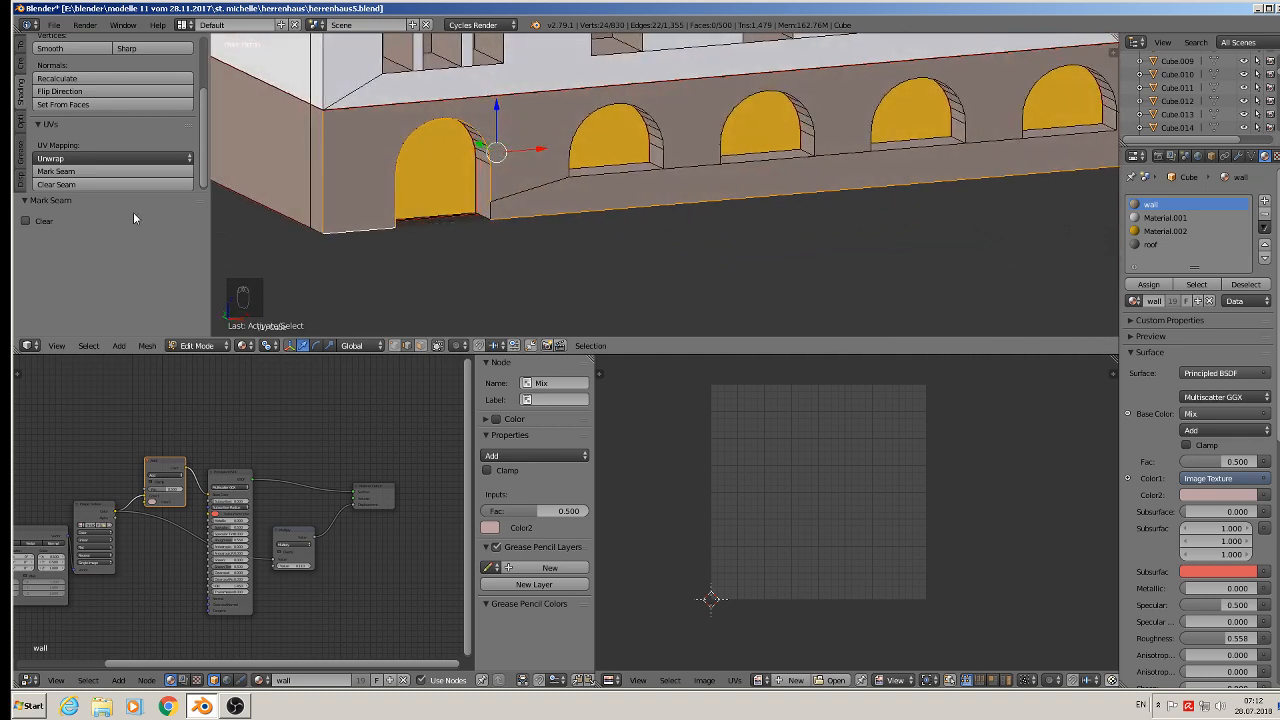
pyautogui.click(100, 171)
# - Select the vertical edge at the step beside the first arch and mark it as a seam
pyautogui.moveTo(394, 198); pyautogui.dragTo(439, 202, button='middle')
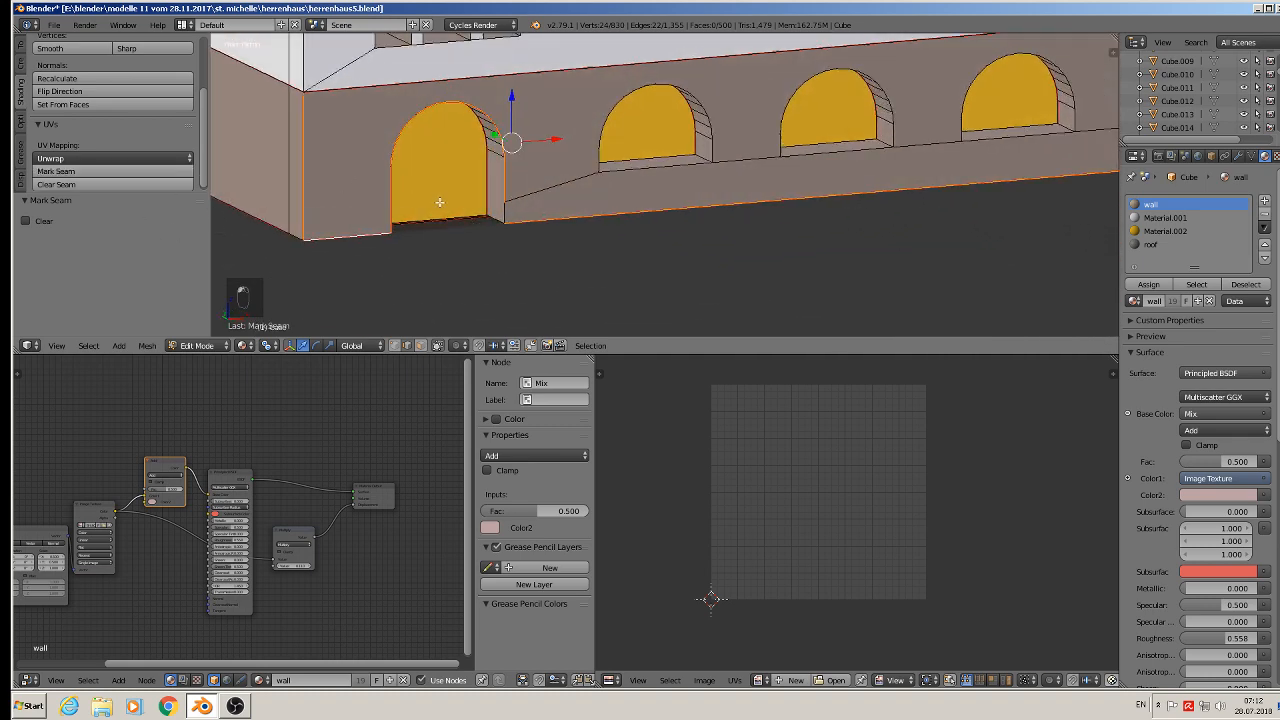
pyautogui.rightClick(503, 210)
pyautogui.click(100, 171)
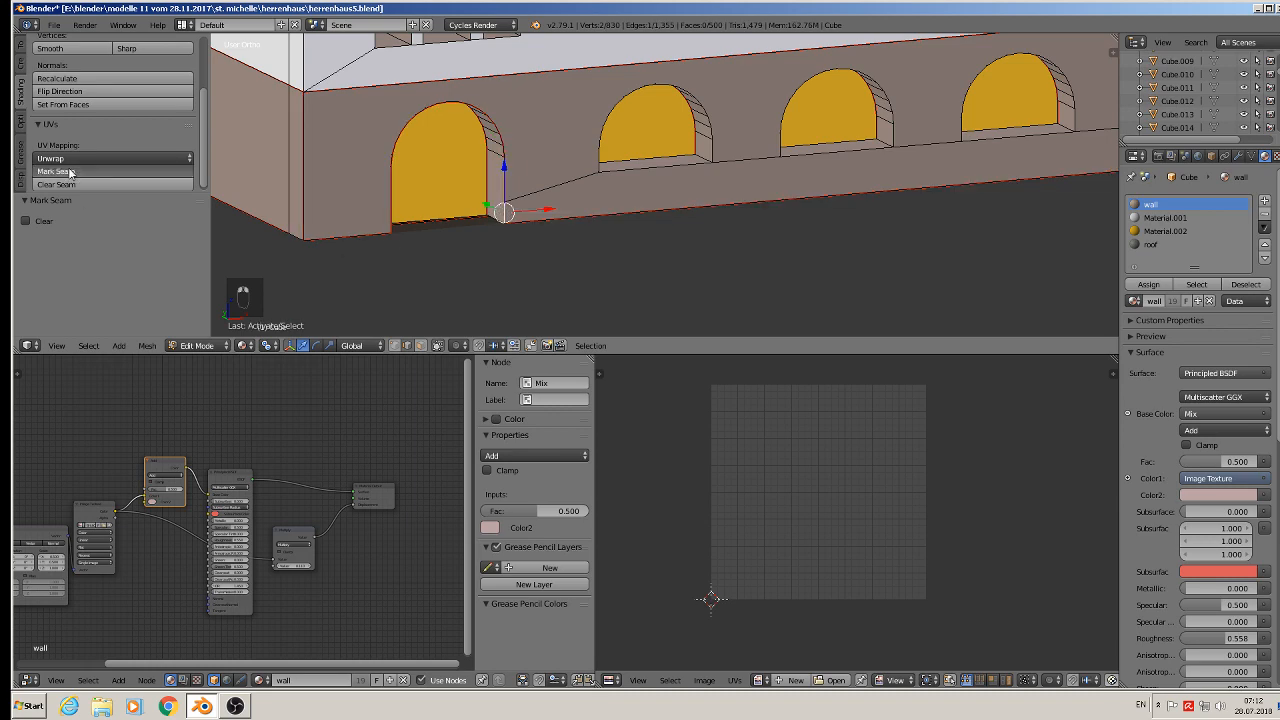
# - Select the edges at the foot of the first arch opening and mark them as seams
pyautogui.moveTo(443, 151); pyautogui.dragTo(584, 182, button='middle')
pyautogui.scroll(4, 580, 190)
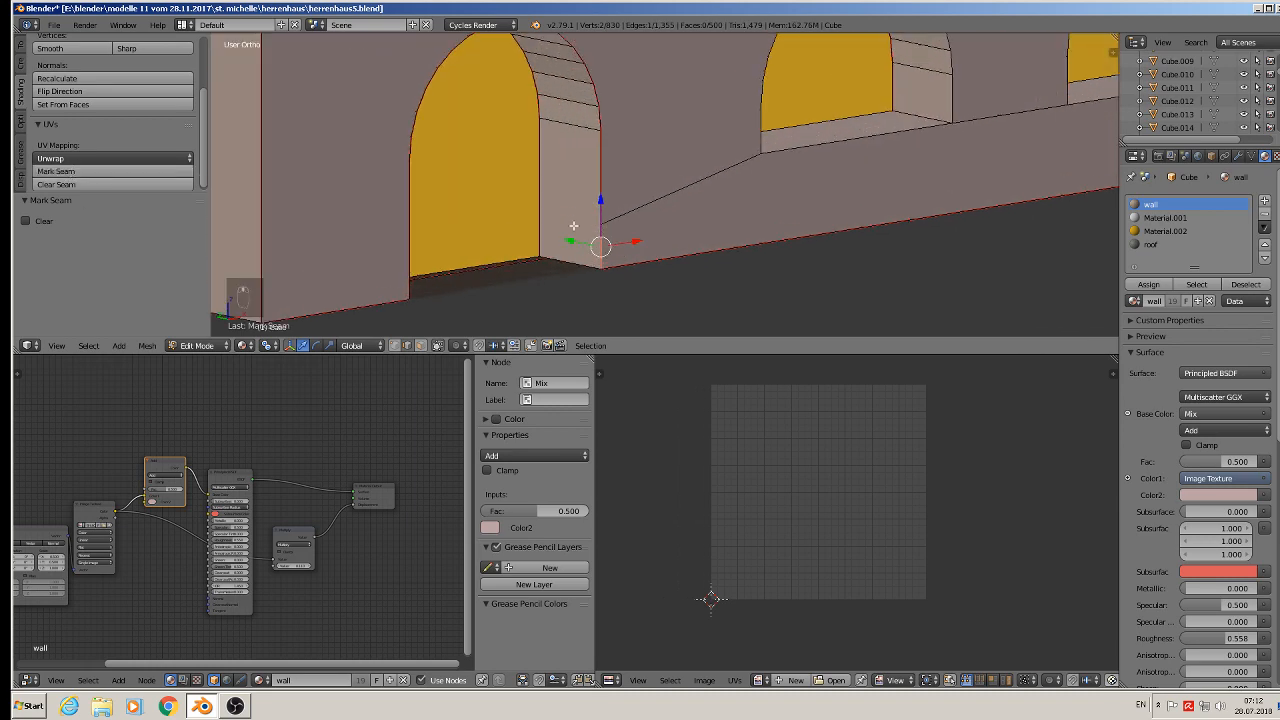
pyautogui.rightClick(563, 262)
pyautogui.moveTo(566, 264); pyautogui.dragTo(620, 262, button='middle')
pyautogui.keyDown('shift'); pyautogui.rightClick(358, 215); pyautogui.keyUp('shift')
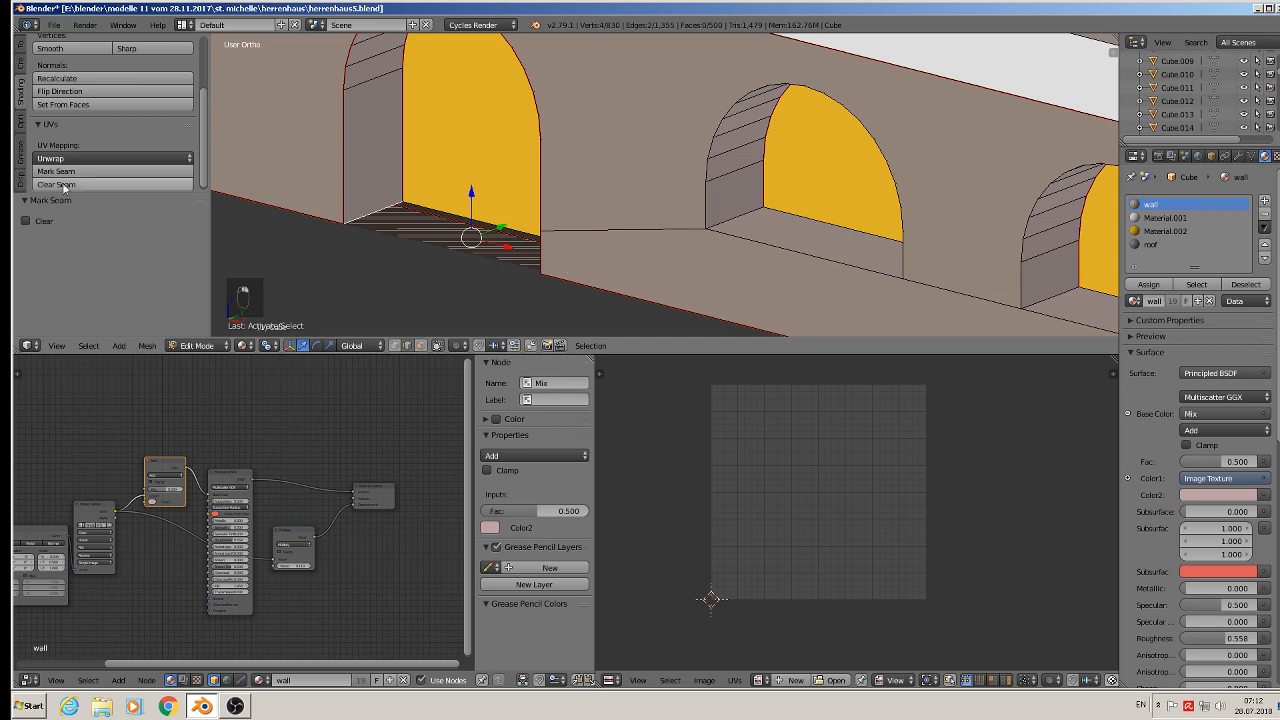
pyautogui.click(47, 171)
# - Select the vertical corner edge loop of the middle floor and mark it as a seam
pyautogui.scroll(-3, 230, 161)
pyautogui.moveTo(251, 163); pyautogui.dragTo(484, 266, button='middle')
pyautogui.scroll(3, 498, 204)
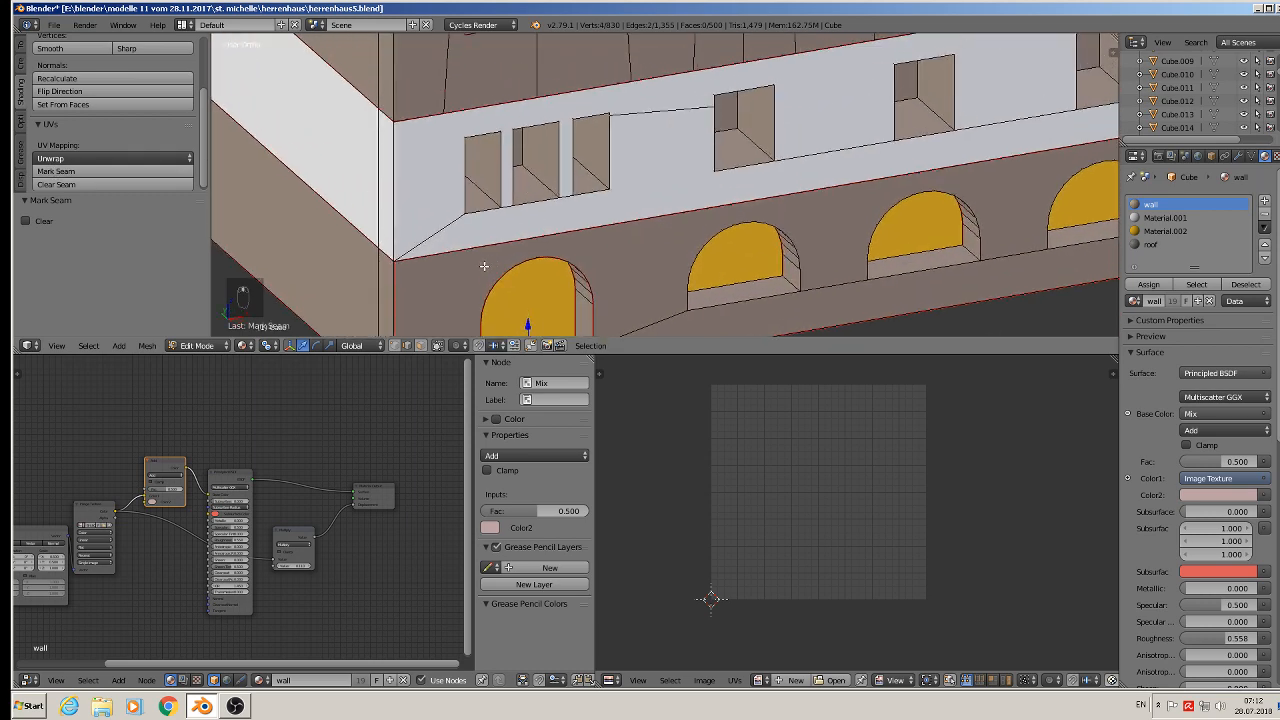
pyautogui.keyDown('alt'); pyautogui.keyDown('shift'); pyautogui.rightClick(393, 179); pyautogui.keyUp('shift'); pyautogui.keyUp('alt')
pyautogui.scroll(-2, 398, 186)
pyautogui.scroll(-2, 398, 186)
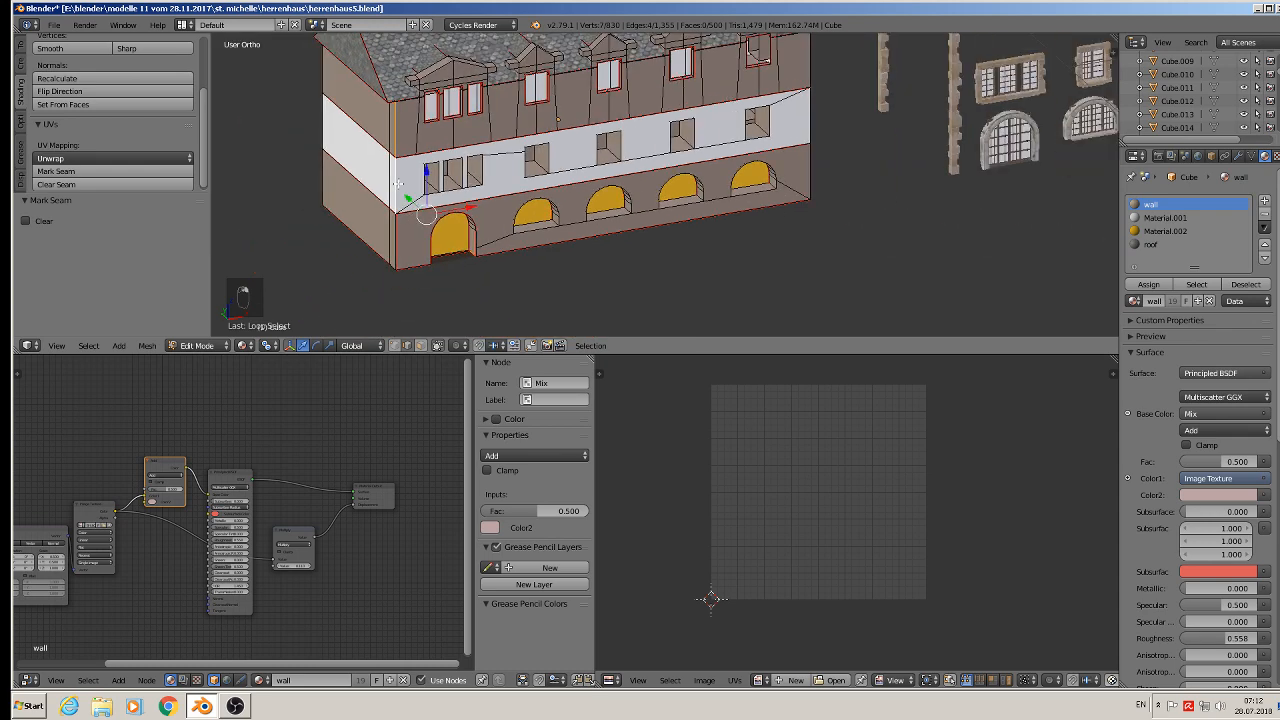
pyautogui.click(61, 171)
# - Select the vertical edges at the building's front corner and mark them as seams
pyautogui.moveTo(520, 190); pyautogui.dragTo(410, 192, button='middle')
pyautogui.scroll(3, 797, 196)
pyautogui.keyDown('shift'); pyautogui.rightClick(797, 131); pyautogui.keyUp('shift')
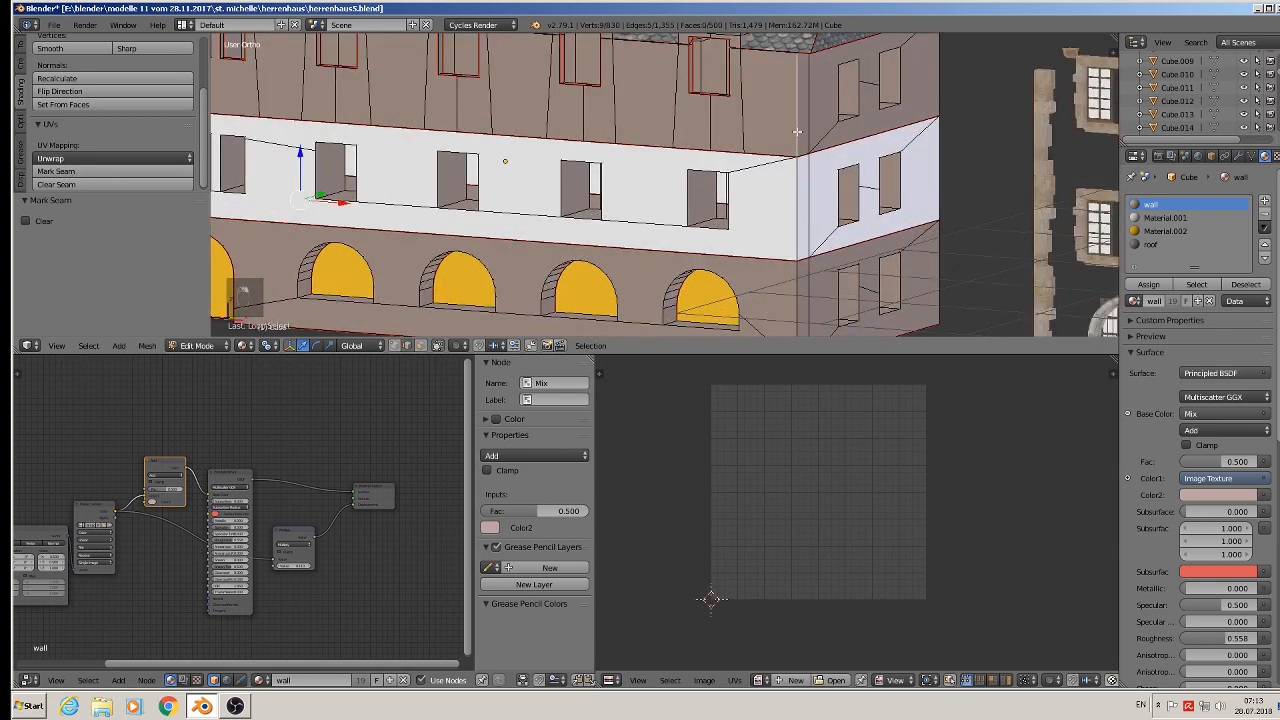
pyautogui.keyDown('shift'); pyautogui.rightClick(795, 202); pyautogui.keyUp('shift')
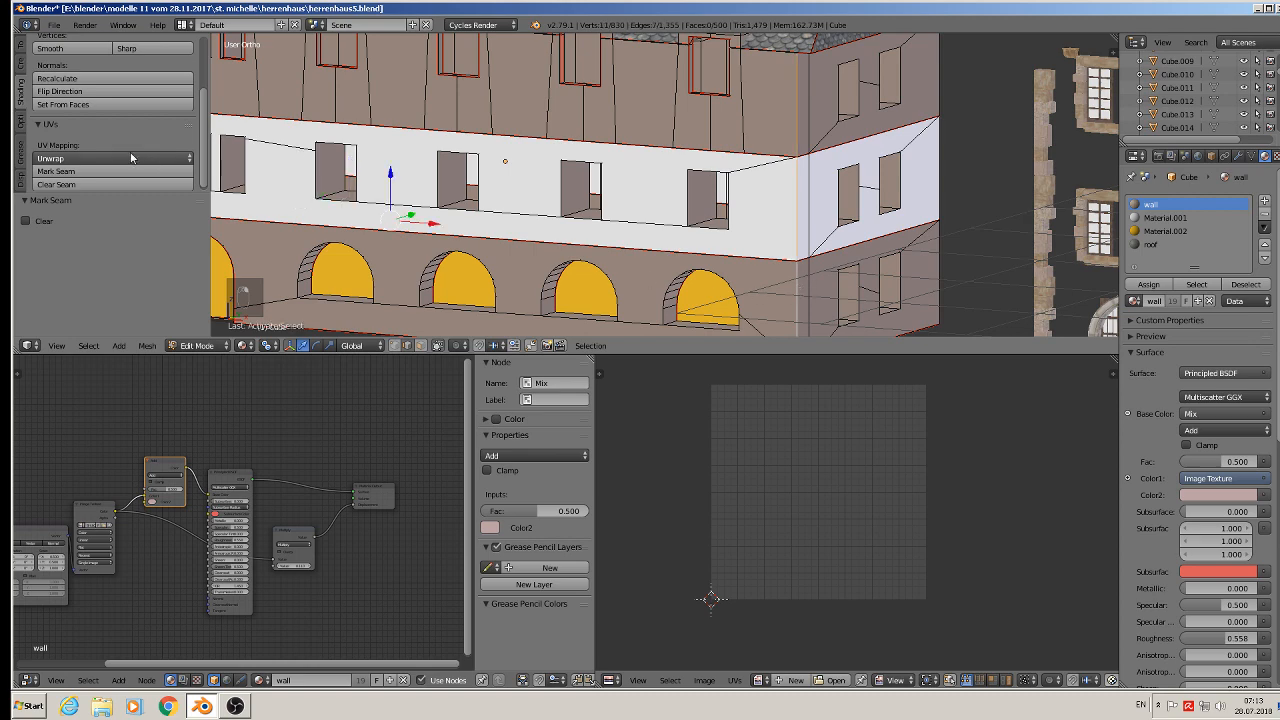
pyautogui.click(97, 174)
# - Select the vertical corner edges at the rear corner of the building and mark them as seams
pyautogui.scroll(-5, 782, 166)
pyautogui.moveTo(793, 165); pyautogui.dragTo(663, 164, button='middle')
pyautogui.scroll(4, 663, 164)
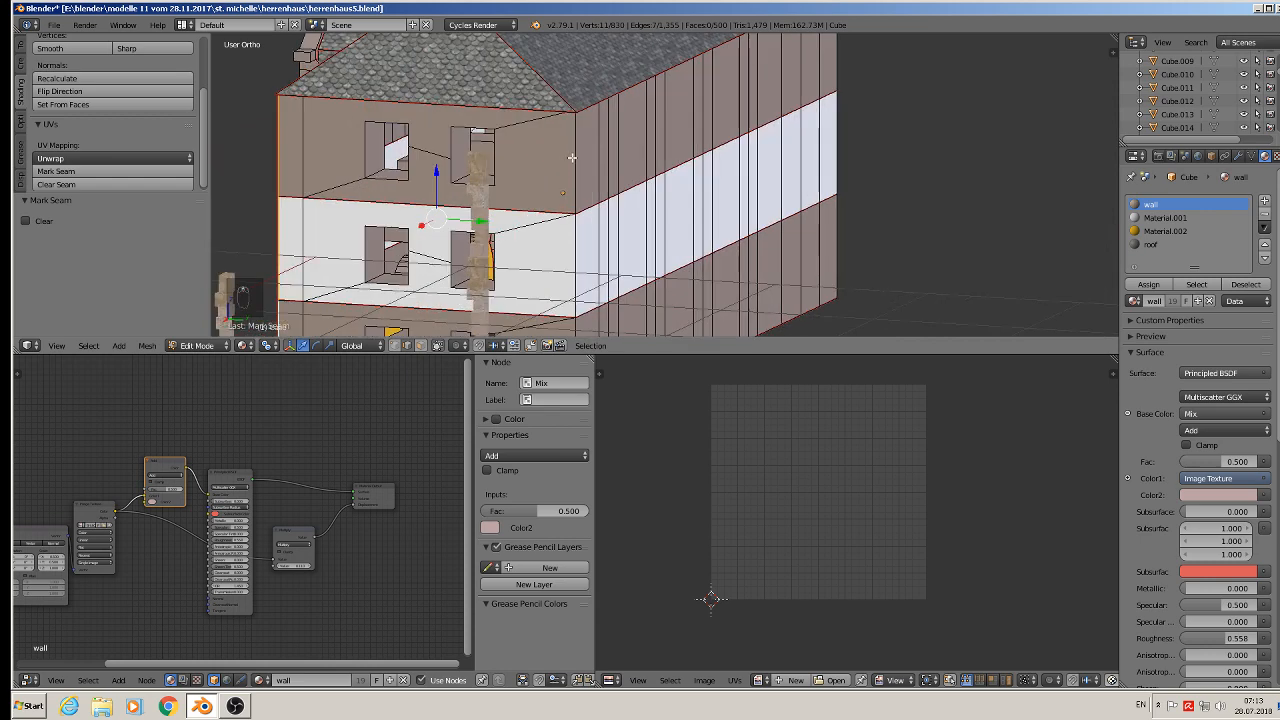
pyautogui.rightClick(572, 158)
pyautogui.keyDown('shift'); pyautogui.scroll(-5, 582, 240); pyautogui.keyUp('shift')
pyautogui.keyDown('shift'); pyautogui.rightClick(578, 222); pyautogui.keyUp('shift')
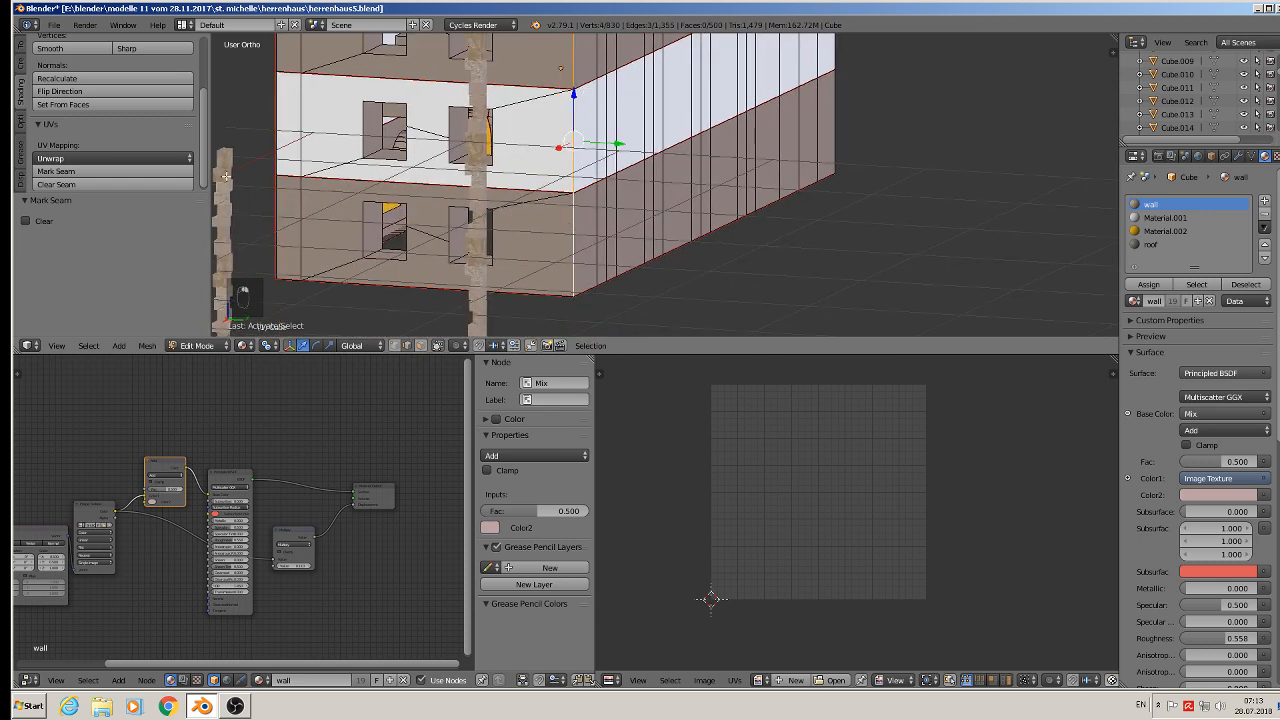
pyautogui.click(126, 171)
# - Select the vertical corner edges at the far corner of the white band and mark them as seams
pyautogui.moveTo(350, 158); pyautogui.dragTo(579, 113, button='middle')
pyautogui.rightClick(852, 90)
pyautogui.keyDown('shift'); pyautogui.rightClick(850, 177); pyautogui.keyUp('shift')
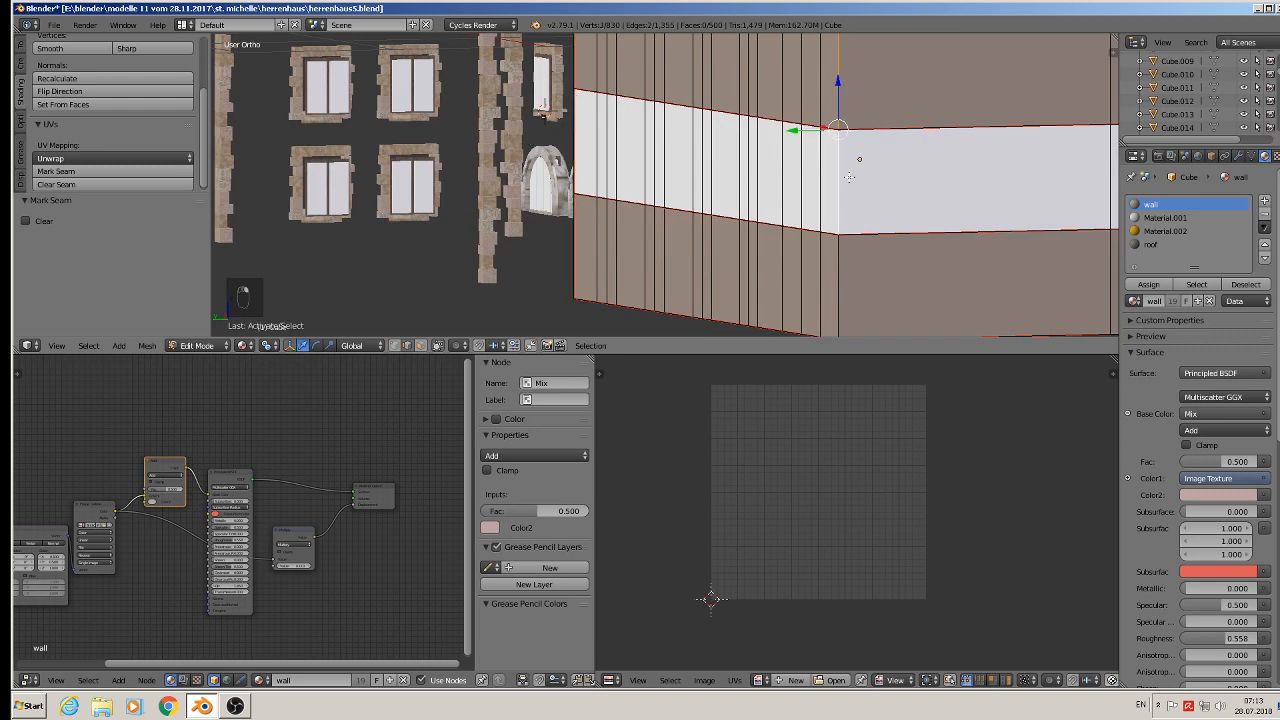
pyautogui.keyDown('shift'); pyautogui.rightClick(848, 258); pyautogui.keyUp('shift')
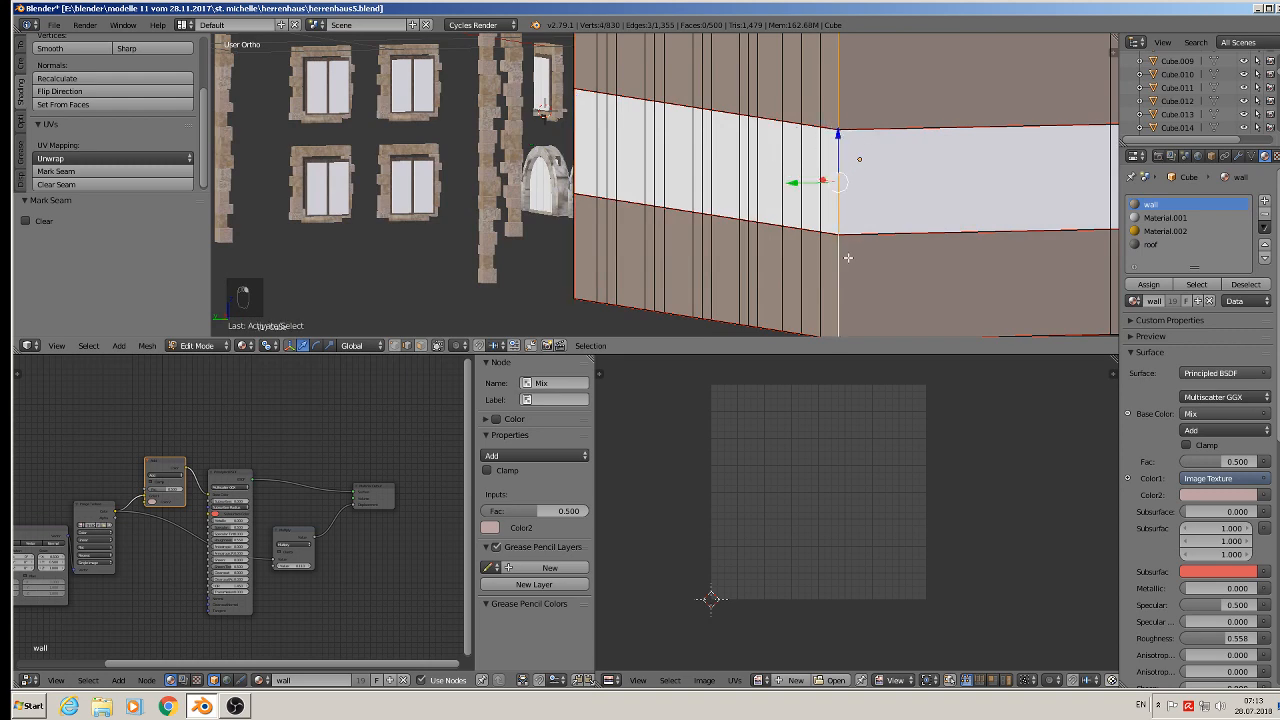
pyautogui.click(112, 172)
# - Select the edge loop along the gable's roof edge and split it from the surrounding mesh
pyautogui.moveTo(286, 226); pyautogui.dragTo(872, 219, button='middle')
pyautogui.scroll(-3, 734, 276)
pyautogui.scroll(3, 872, 219)
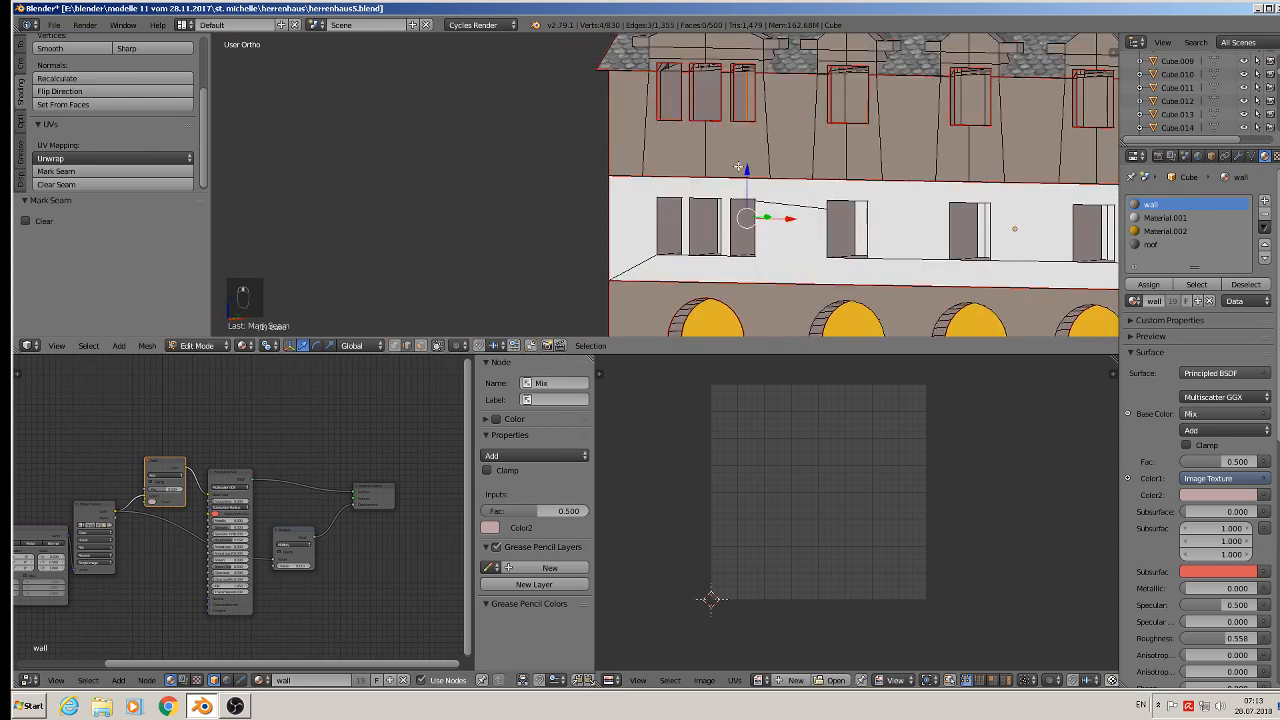
pyautogui.moveTo(738, 167); pyautogui.dragTo(672, 190, button='middle')
pyautogui.scroll(1, 648, 234)
pyautogui.scroll(2, 673, 116)
pyautogui.moveTo(674, 119); pyautogui.dragTo(723, 130, button='middle')
pyautogui.scroll(2, 760, 112)
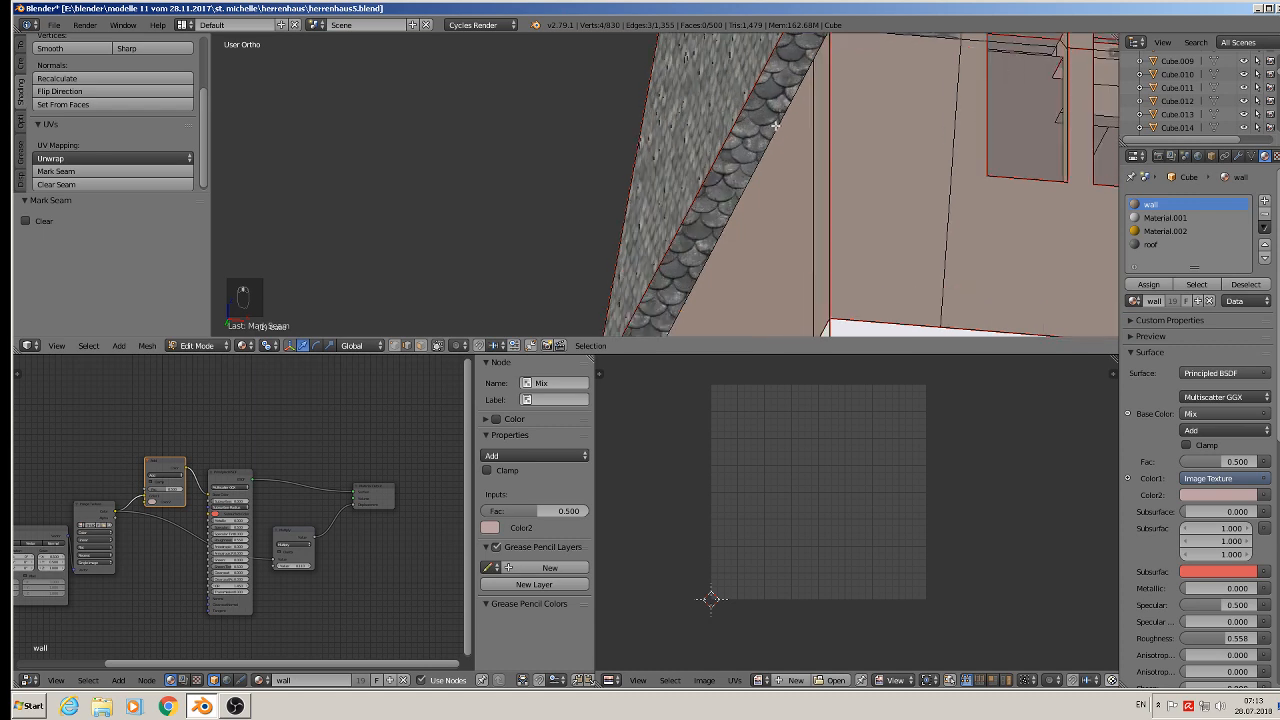
pyautogui.keyDown('alt'); pyautogui.rightClick(775, 125); pyautogui.keyUp('alt')
pyautogui.scroll(-4, 776, 126)
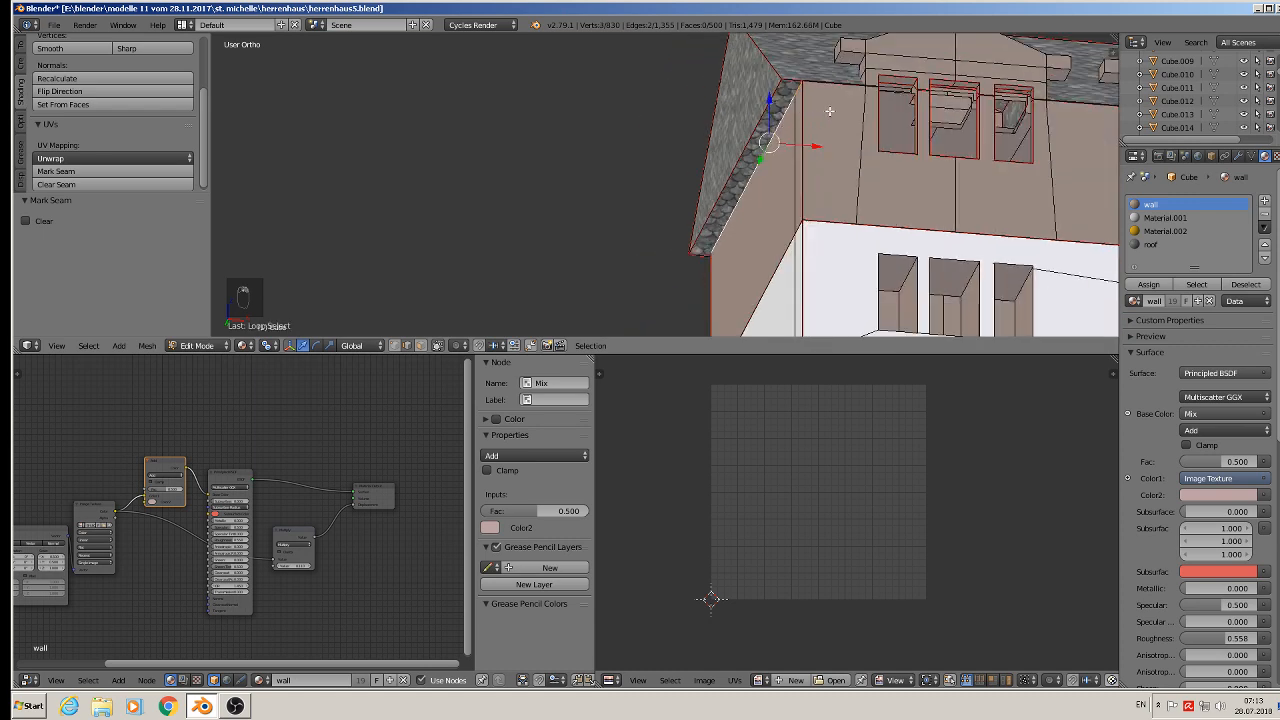
pyautogui.press('y')
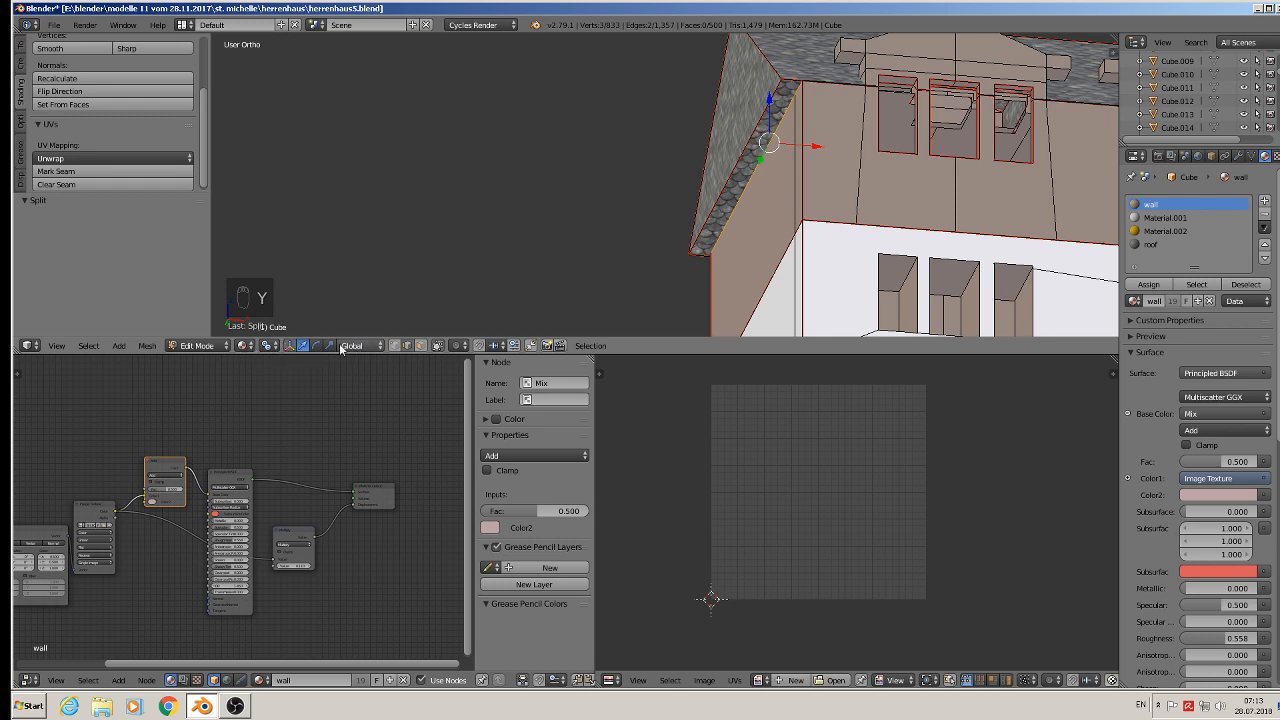
# - Switch the viewport shading to wireframe
pyautogui.click(265, 346)
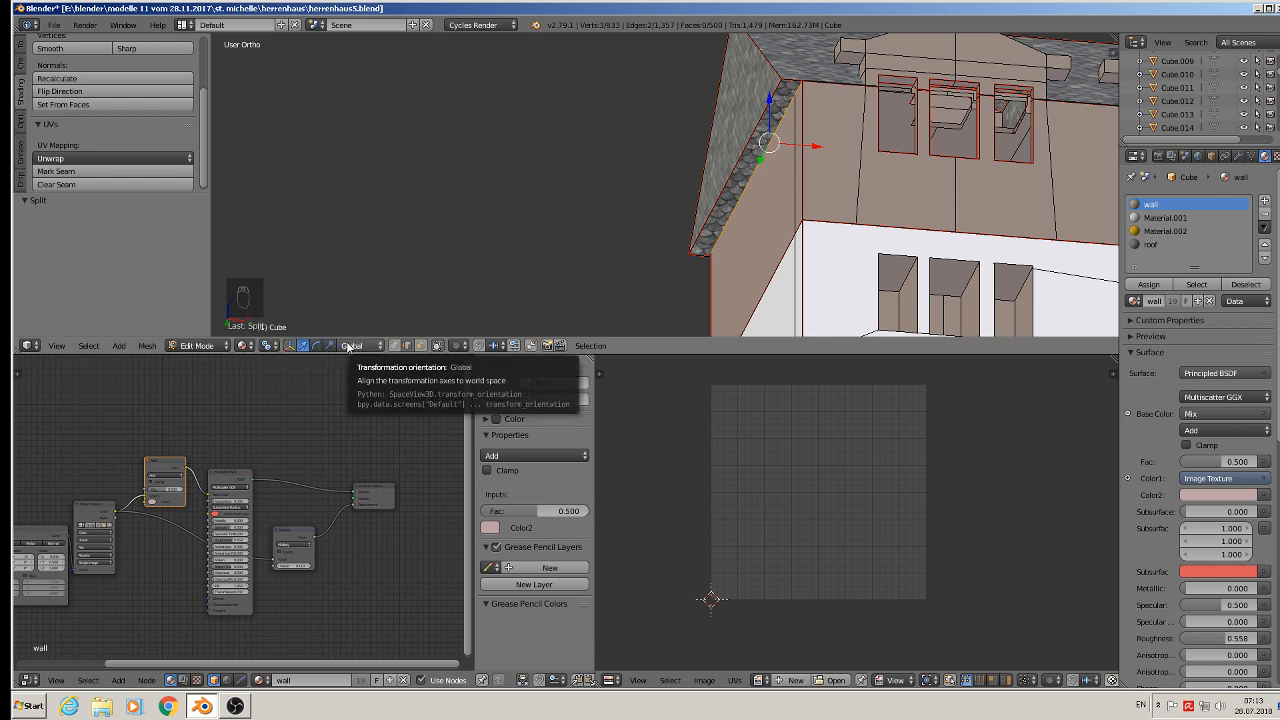
pyautogui.click(222, 346)
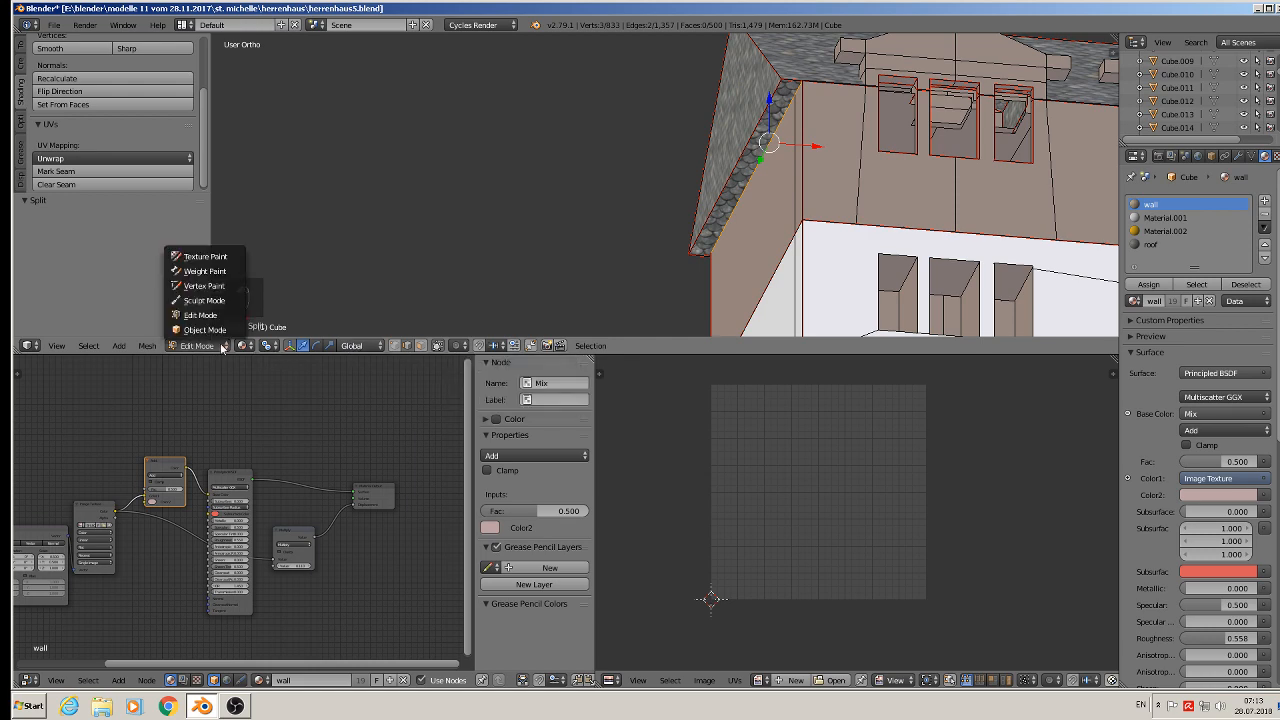
pyautogui.click(243, 346)
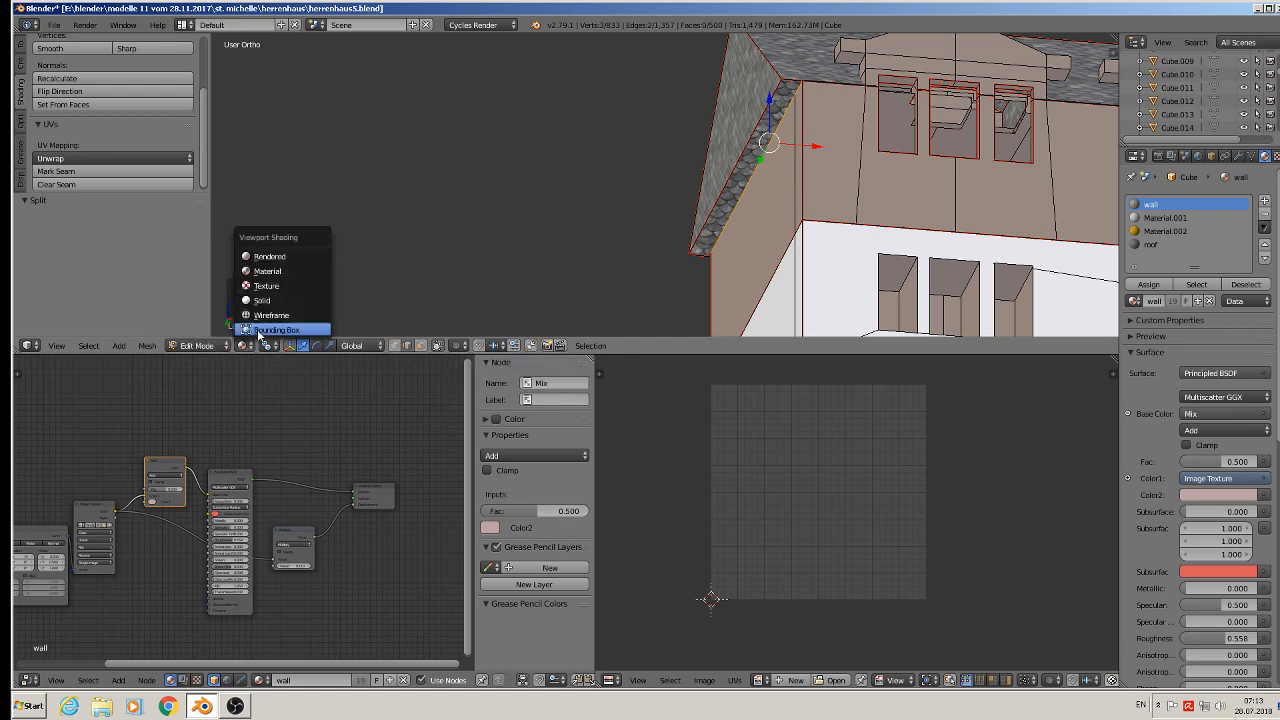
pyautogui.click(285, 309)
# - Select the edge loops along the top of the wall beneath the roof and mark them as seams
pyautogui.moveTo(731, 153); pyautogui.dragTo(677, 216, button='middle')
pyautogui.keyDown('alt'); pyautogui.rightClick(705, 137); pyautogui.keyUp('alt')
pyautogui.moveTo(929, 249); pyautogui.dragTo(740, 175, button='middle')
pyautogui.keyDown('shift'); pyautogui.rightClick(737, 128); pyautogui.keyUp('shift')
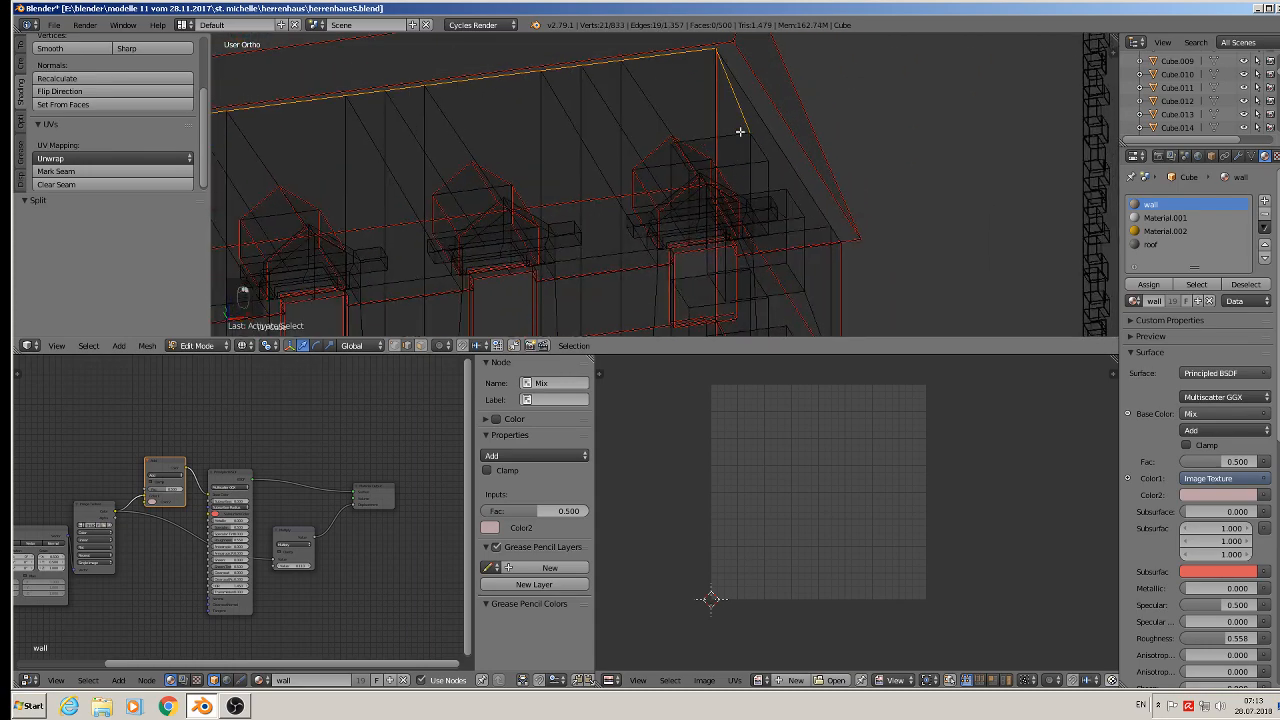
pyautogui.keyDown('shift'); pyautogui.rightClick(742, 106); pyautogui.keyUp('shift')
pyautogui.keyDown('shift'); pyautogui.rightClick(759, 112); pyautogui.keyUp('shift')
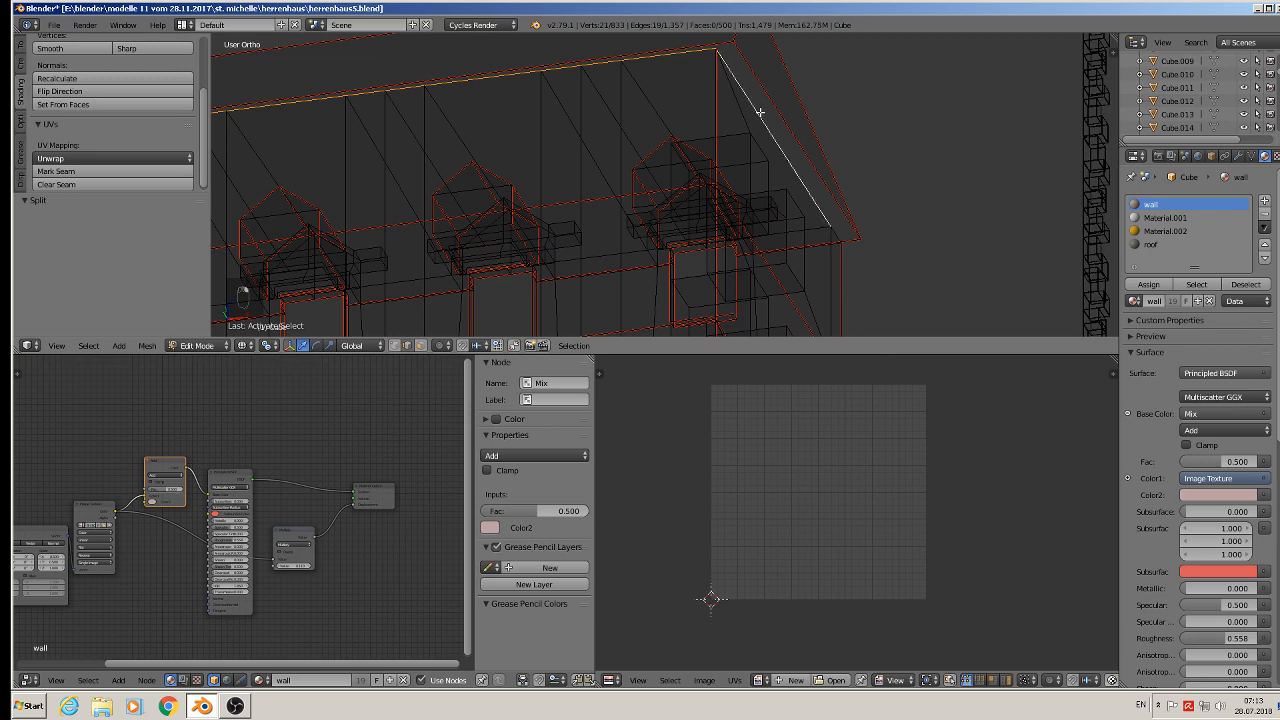
pyautogui.keyDown('shift'); pyautogui.rightClick(837, 233); pyautogui.keyUp('shift')
pyautogui.moveTo(800, 283); pyautogui.dragTo(771, 251, button='middle')
pyautogui.scroll(6, 790, 182)
pyautogui.keyDown('alt'); pyautogui.keyDown('shift'); pyautogui.rightClick(785, 68); pyautogui.keyUp('shift'); pyautogui.keyUp('alt')
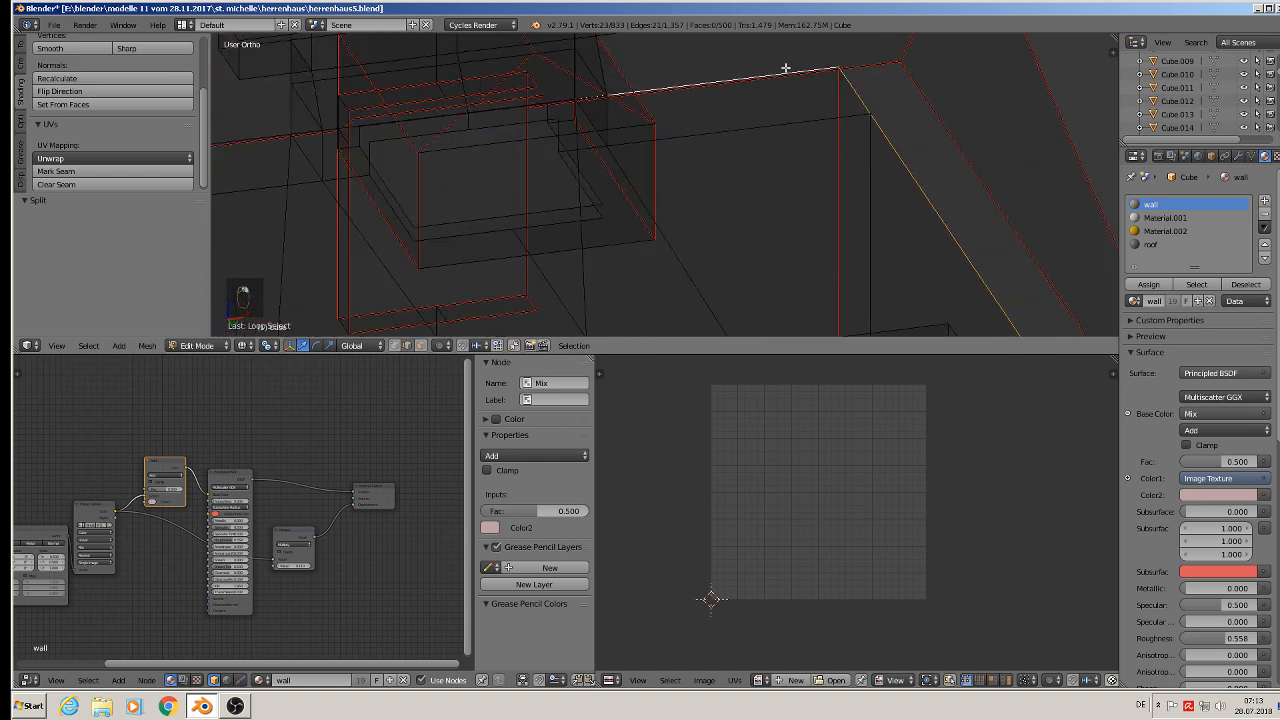
pyautogui.keyDown('shift'); pyautogui.moveTo(396, 170); pyautogui.dragTo(651, 177, button='middle'); pyautogui.keyUp('shift')
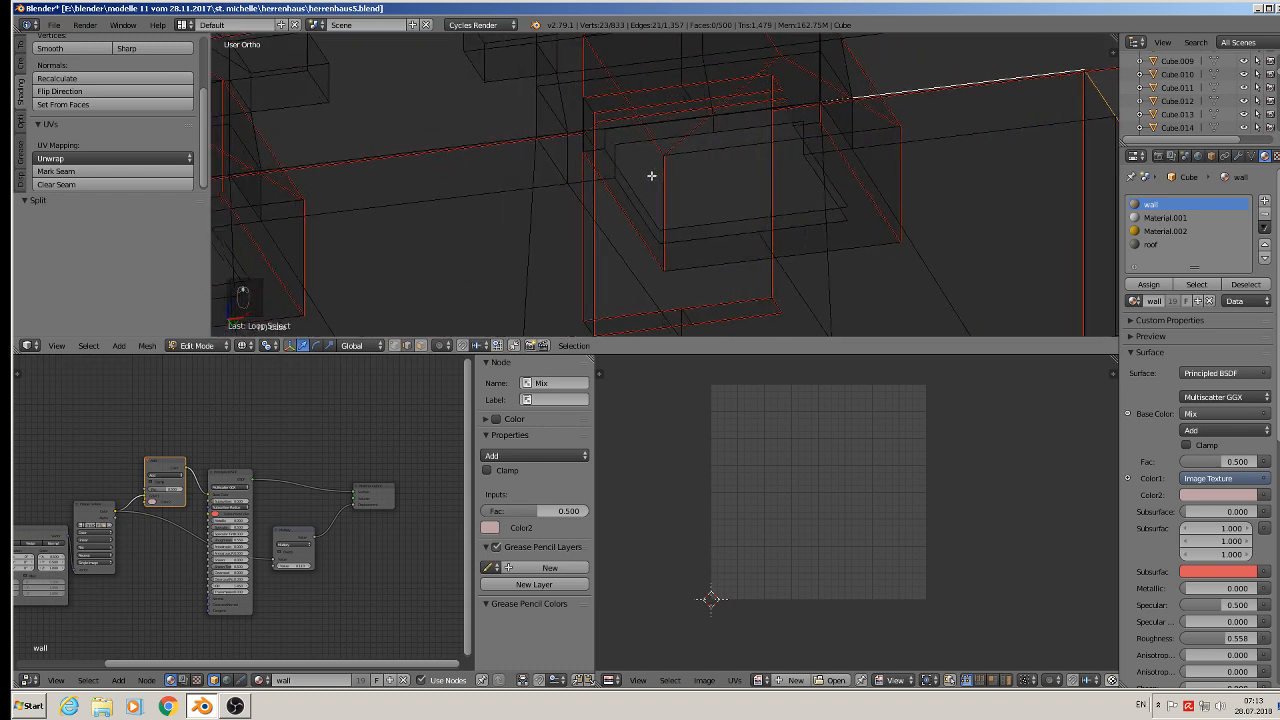
pyautogui.keyDown('alt'); pyautogui.keyDown('shift'); pyautogui.rightClick(412, 147); pyautogui.keyUp('shift'); pyautogui.keyUp('alt')
pyautogui.moveTo(414, 162); pyautogui.dragTo(775, 203, button='middle')
pyautogui.scroll(-2, 480, 214)
pyautogui.scroll(-4, 480, 214)
pyautogui.scroll(1, 775, 203)
pyautogui.keyDown('alt'); pyautogui.keyDown('shift'); pyautogui.rightClick(565, 202); pyautogui.keyUp('shift'); pyautogui.keyUp('alt')
pyautogui.keyDown('shift'); pyautogui.moveTo(503, 224); pyautogui.dragTo(735, 194, button='middle'); pyautogui.keyUp('shift')
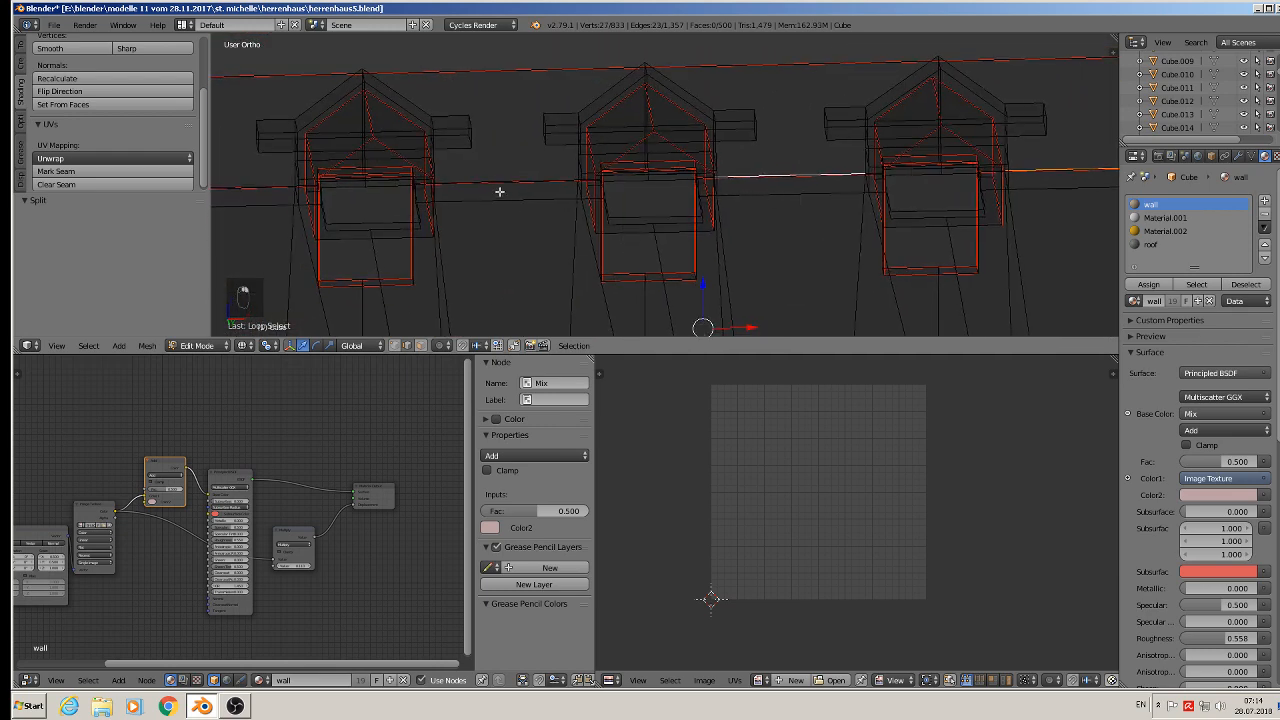
pyautogui.keyDown('alt'); pyautogui.keyDown('shift'); pyautogui.rightClick(490, 181); pyautogui.keyUp('shift'); pyautogui.keyUp('alt')
pyautogui.keyDown('shift'); pyautogui.moveTo(489, 186); pyautogui.dragTo(737, 131, button='middle'); pyautogui.keyUp('shift')
pyautogui.keyDown('alt'); pyautogui.keyDown('shift'); pyautogui.rightClick(445, 136); pyautogui.keyUp('shift'); pyautogui.keyUp('alt')
pyautogui.keyDown('shift'); pyautogui.moveTo(495, 223); pyautogui.dragTo(881, 229, button='middle'); pyautogui.keyUp('shift')
pyautogui.keyDown('alt'); pyautogui.keyDown('shift'); pyautogui.rightClick(478, 133); pyautogui.keyUp('shift'); pyautogui.keyUp('alt')
pyautogui.scroll(-3, 478, 133)
pyautogui.moveTo(506, 171); pyautogui.dragTo(551, 246, button='middle')
pyautogui.click(58, 171)
# - Select the curved edge loops of the four ground-floor arches and mark them as seams
pyautogui.moveTo(444, 250); pyautogui.dragTo(534, 163, button='middle')
pyautogui.keyDown('shift'); pyautogui.moveTo(598, 255); pyautogui.dragTo(548, 117, button='middle'); pyautogui.keyUp('shift')
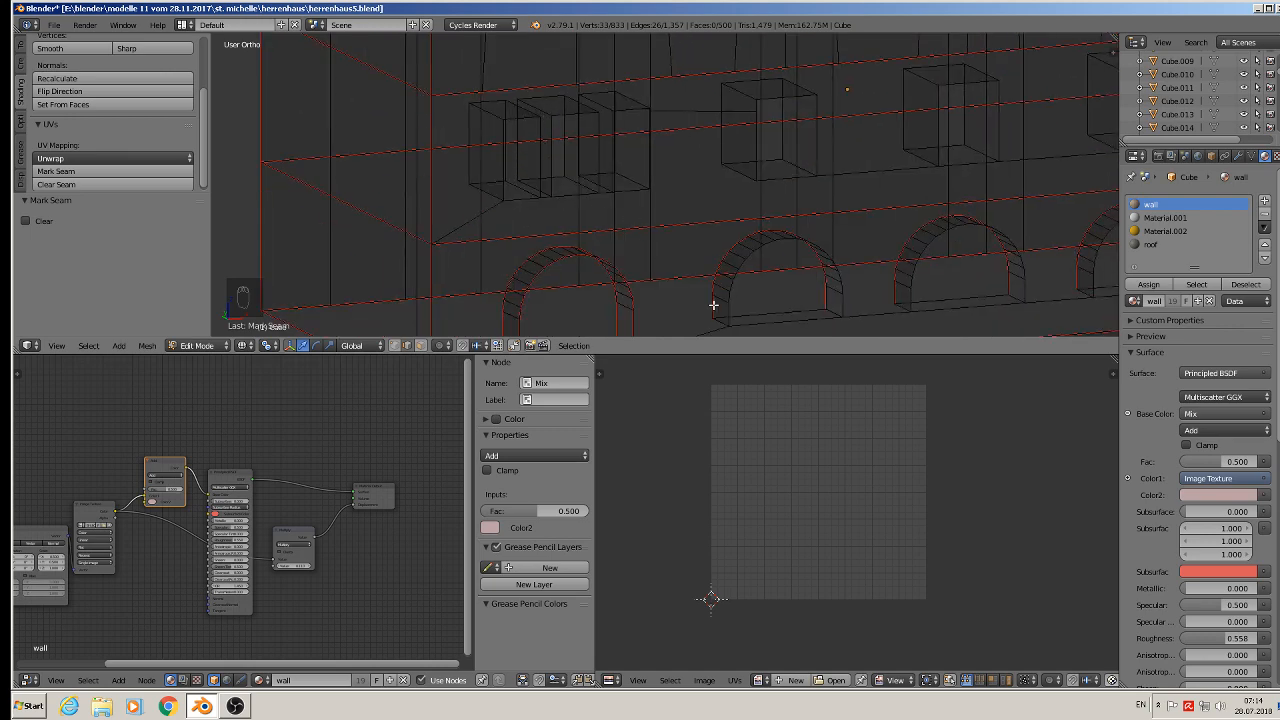
pyautogui.keyDown('alt'); pyautogui.rightClick(830, 257); pyautogui.keyUp('alt')
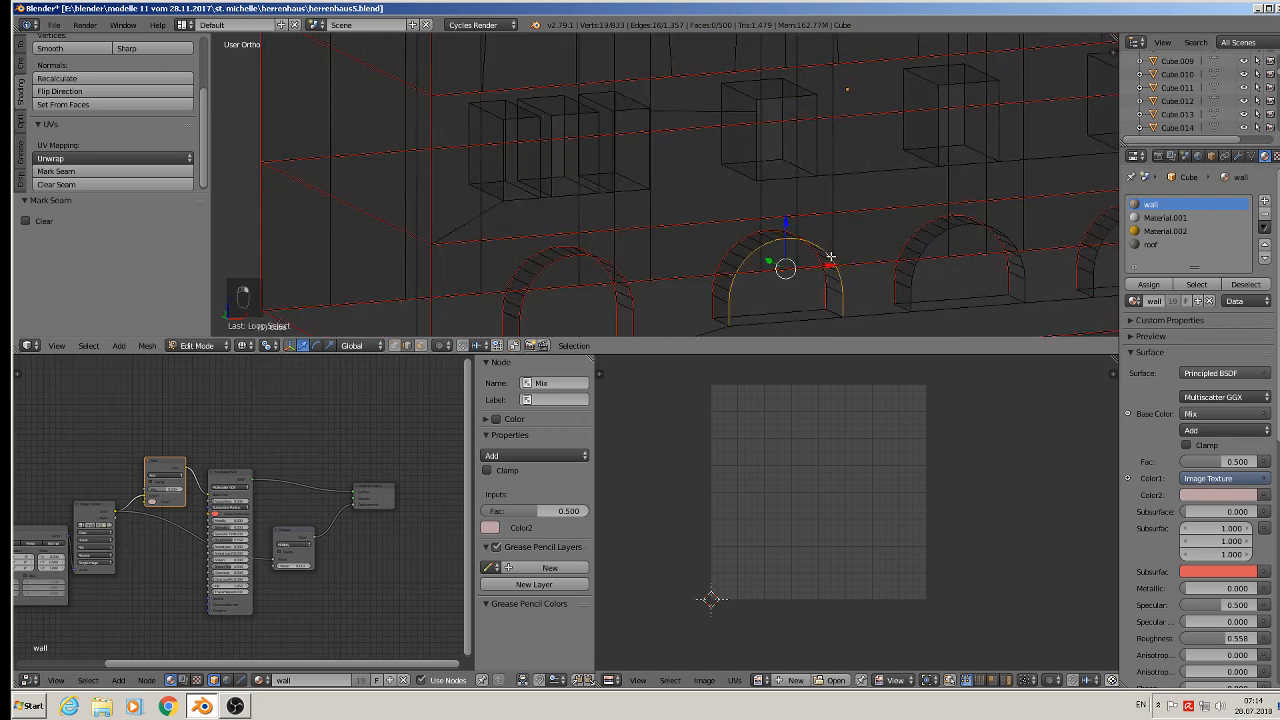
pyautogui.keyDown('alt'); pyautogui.keyDown('shift'); pyautogui.rightClick(927, 254); pyautogui.keyUp('shift'); pyautogui.keyUp('alt')
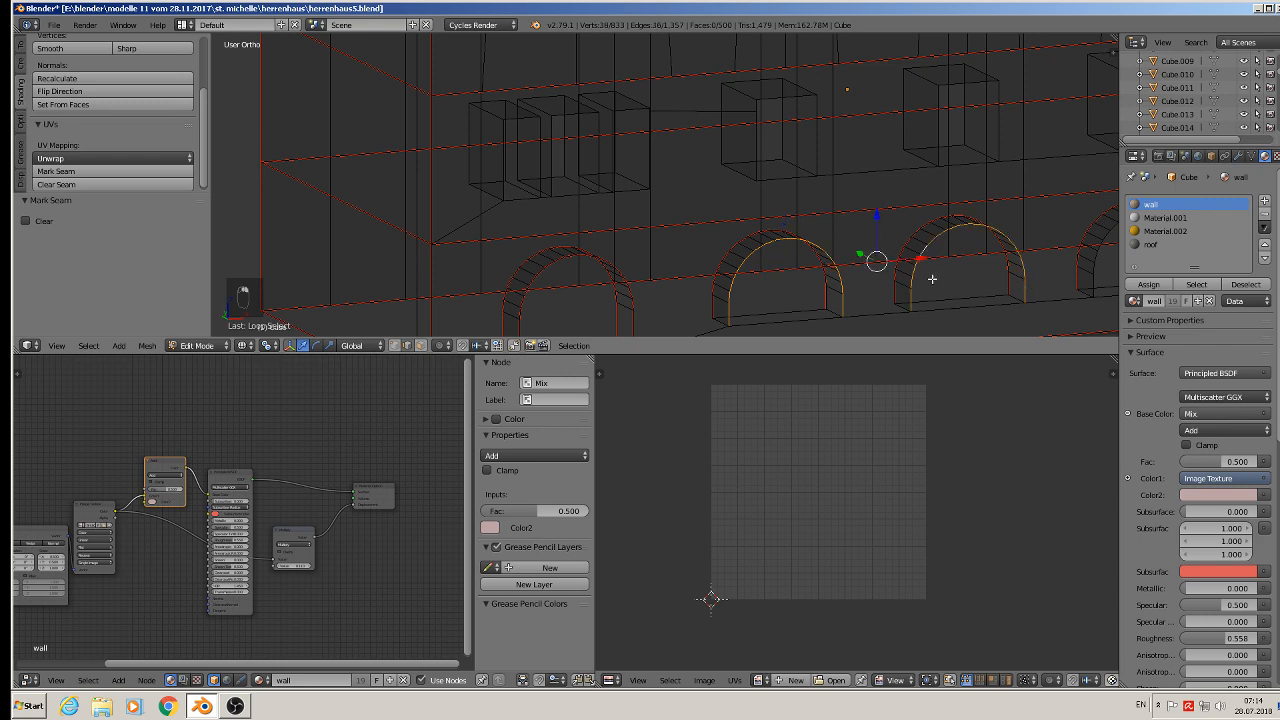
pyautogui.keyDown('shift'); pyautogui.moveTo(948, 257); pyautogui.dragTo(452, 185, button='middle'); pyautogui.keyUp('shift')
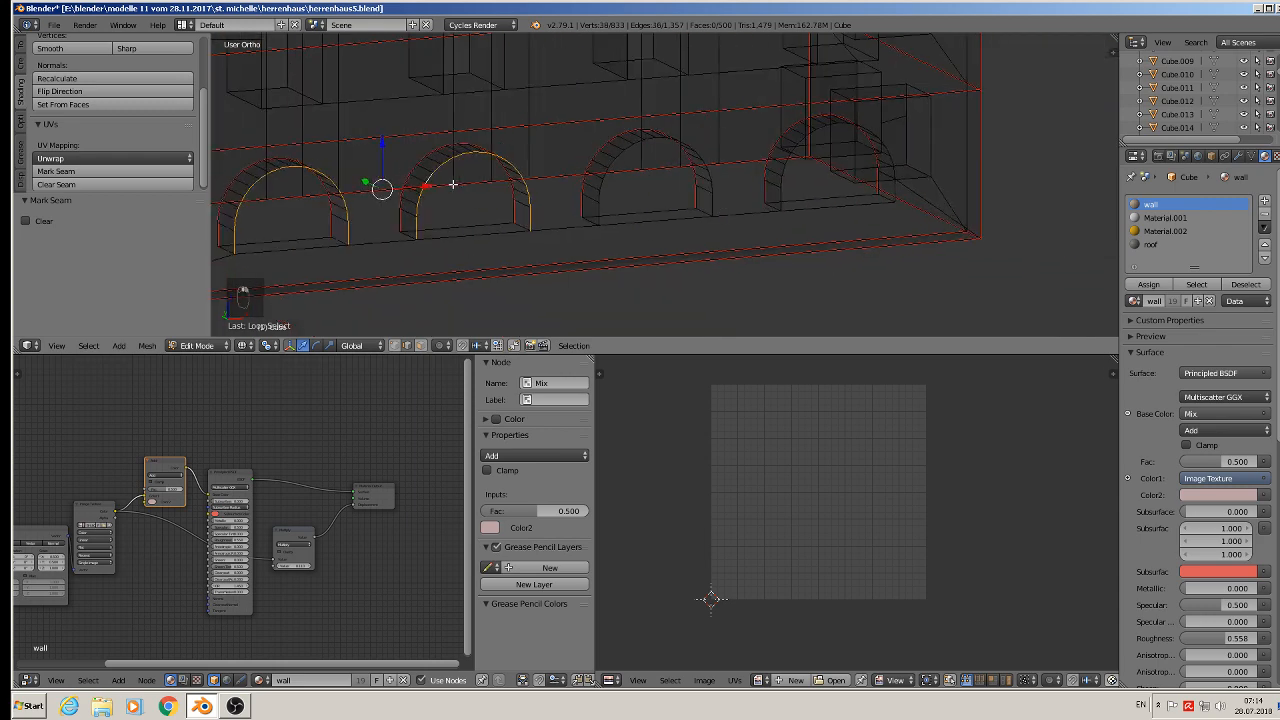
pyautogui.keyDown('alt'); pyautogui.keyDown('shift'); pyautogui.rightClick(597, 207); pyautogui.keyUp('shift'); pyautogui.keyUp('alt')
pyautogui.keyDown('alt'); pyautogui.keyDown('shift'); pyautogui.rightClick(783, 193); pyautogui.keyUp('shift'); pyautogui.keyUp('alt')
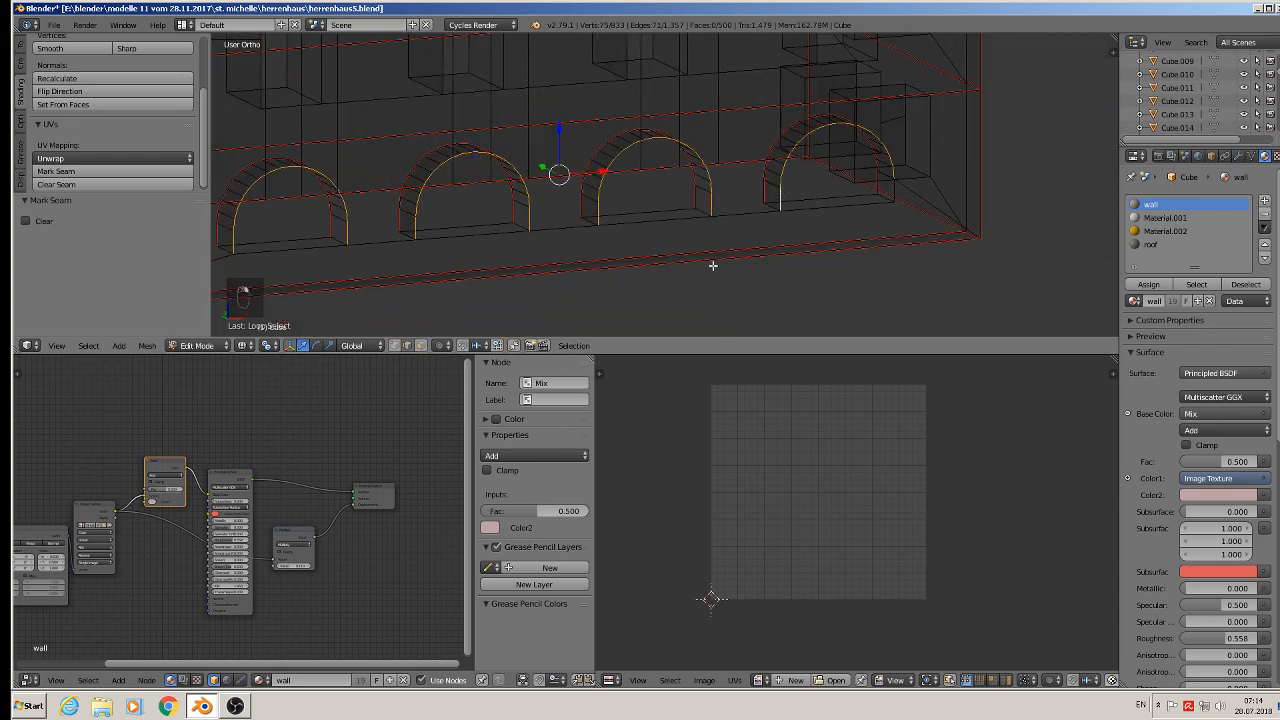
pyautogui.click(94, 171)
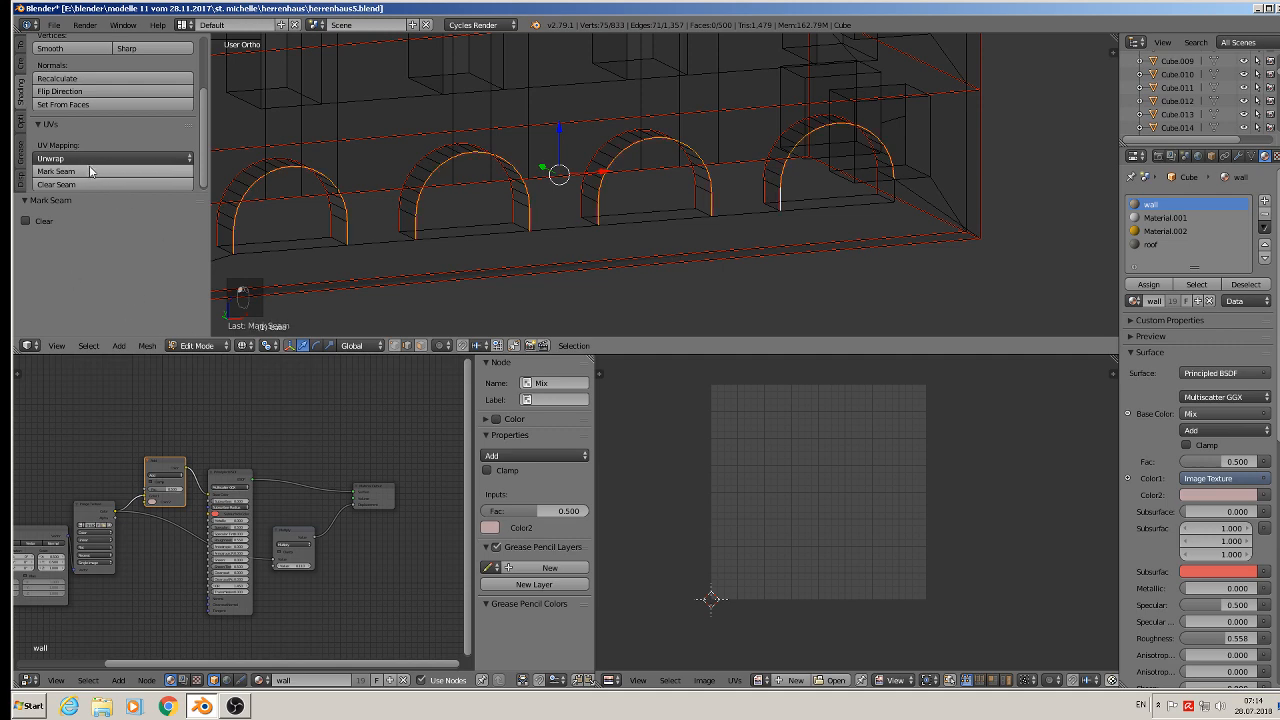
# - Select the sill edges at the base of each arch opening and mark them as seams
pyautogui.keyDown('shift'); pyautogui.moveTo(332, 262); pyautogui.dragTo(512, 201, button='middle'); pyautogui.keyUp('shift')
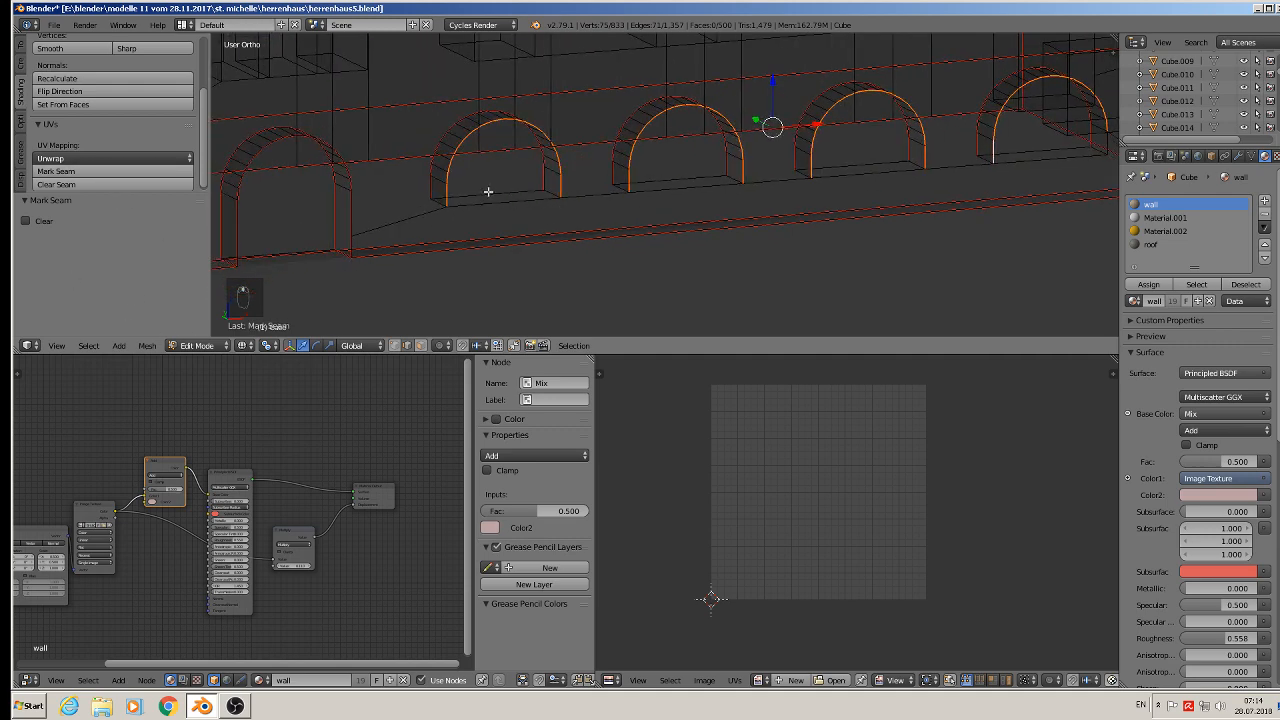
pyautogui.keyDown('alt'); pyautogui.keyDown('shift'); pyautogui.rightClick(487, 192); pyautogui.keyUp('shift'); pyautogui.keyUp('alt')
pyautogui.rightClick(491, 194)
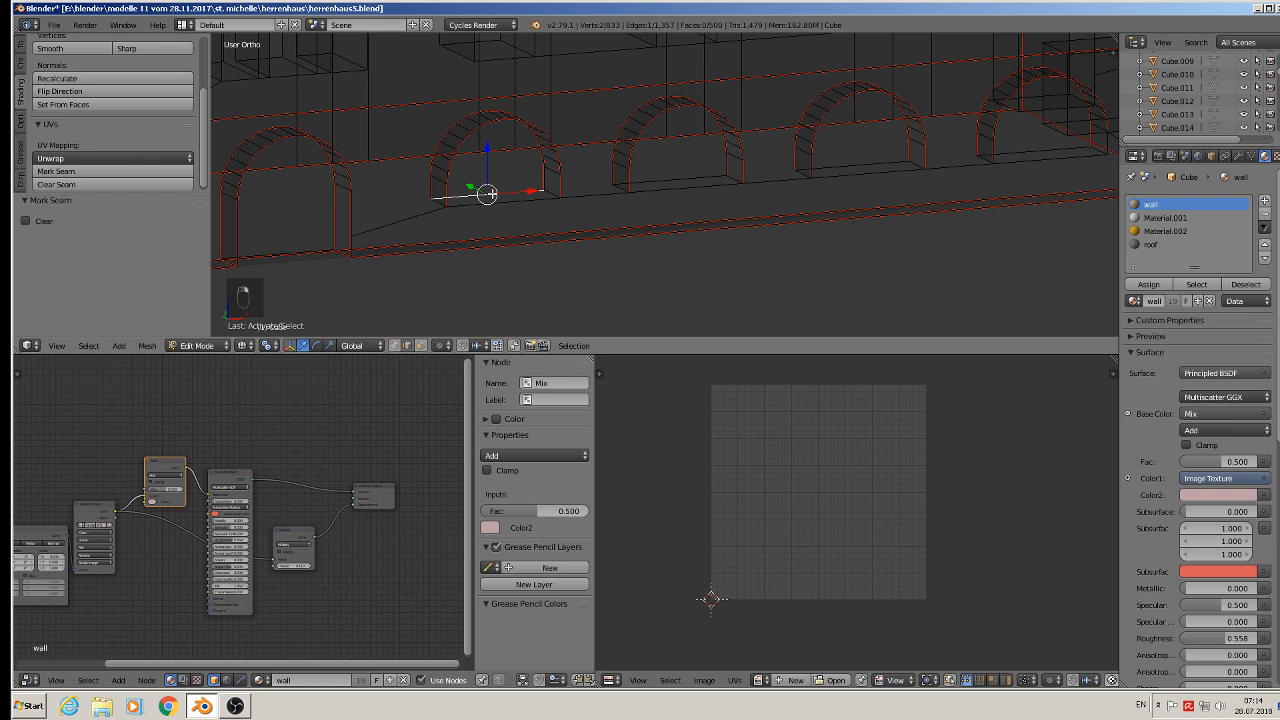
pyautogui.keyDown('shift'); pyautogui.rightClick(438, 205); pyautogui.keyUp('shift')
pyautogui.keyDown('shift'); pyautogui.rightClick(507, 206); pyautogui.keyUp('shift')
pyautogui.keyDown('shift'); pyautogui.rightClick(546, 195); pyautogui.keyUp('shift')
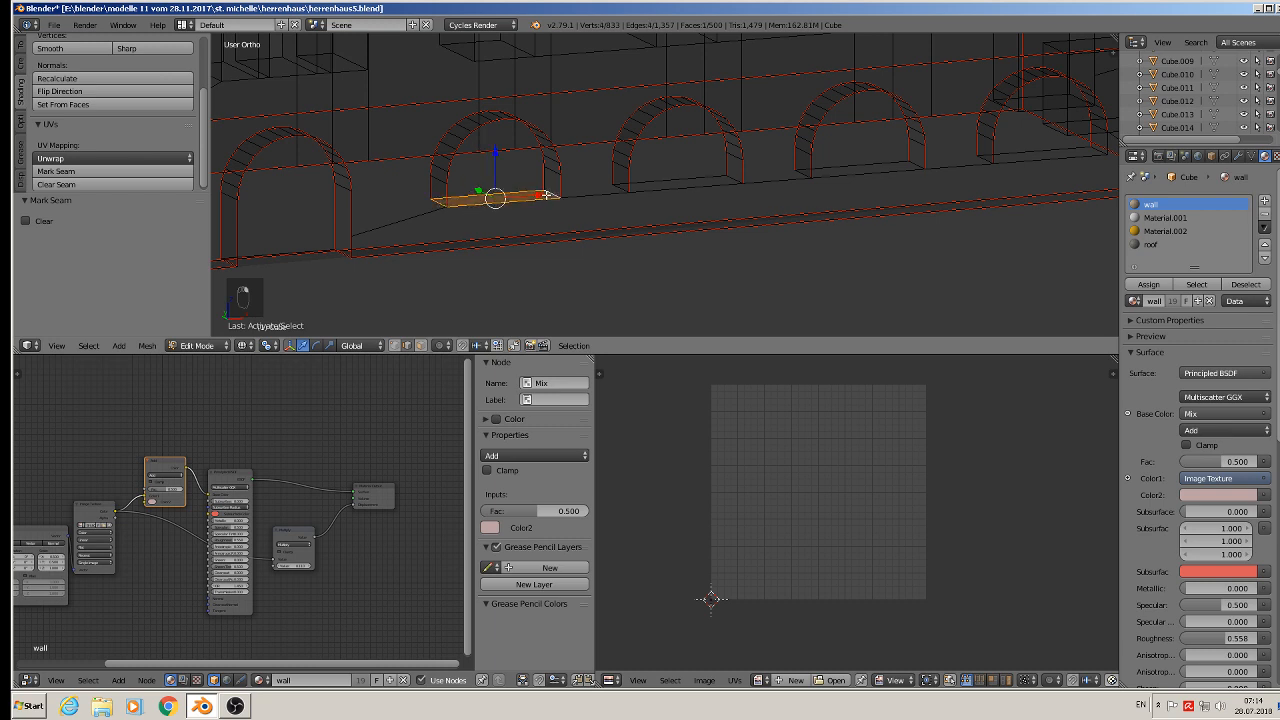
pyautogui.keyDown('shift'); pyautogui.rightClick(621, 187); pyautogui.keyUp('shift')
pyautogui.keyDown('shift'); pyautogui.rightClick(651, 195); pyautogui.keyUp('shift')
pyautogui.keyDown('shift'); pyautogui.rightClick(664, 176); pyautogui.keyUp('shift')
pyautogui.keyDown('shift'); pyautogui.rightClick(738, 184); pyautogui.keyUp('shift')
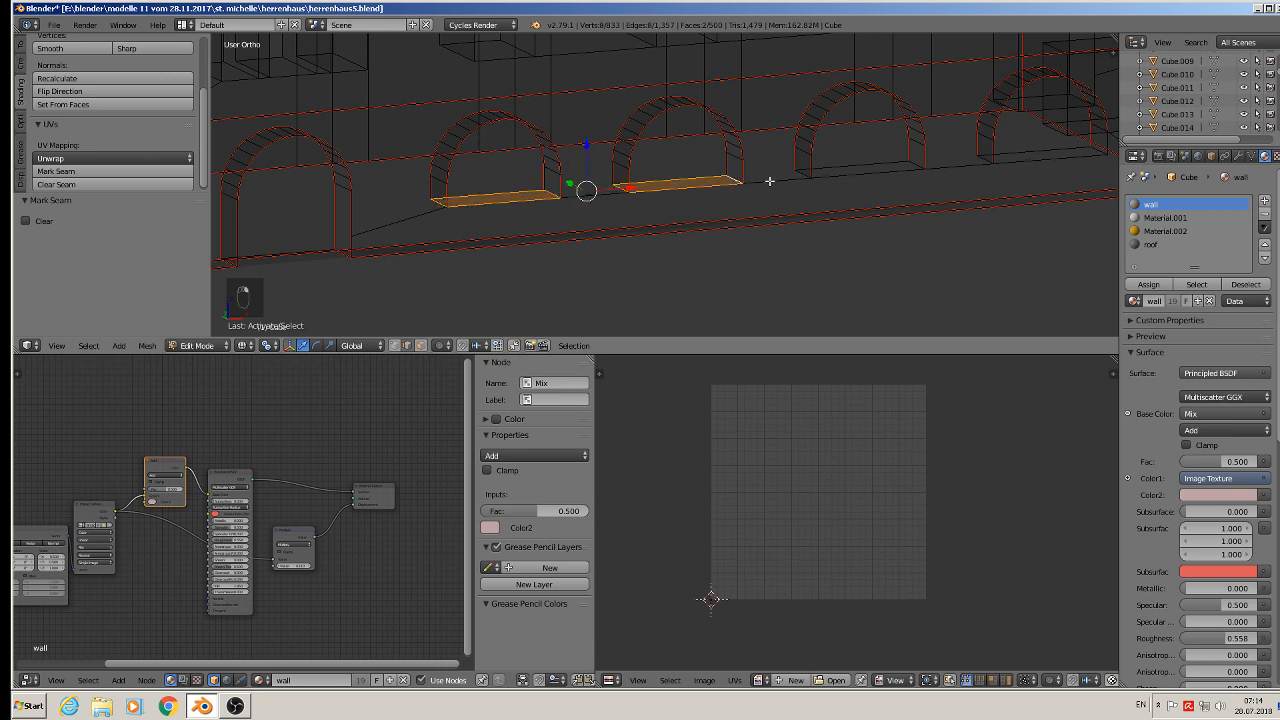
pyautogui.keyDown('shift'); pyautogui.rightClick(801, 172); pyautogui.keyUp('shift')
pyautogui.keyDown('shift'); pyautogui.rightClick(873, 157); pyautogui.keyUp('shift')
pyautogui.keyDown('shift'); pyautogui.rightClick(880, 169); pyautogui.keyUp('shift')
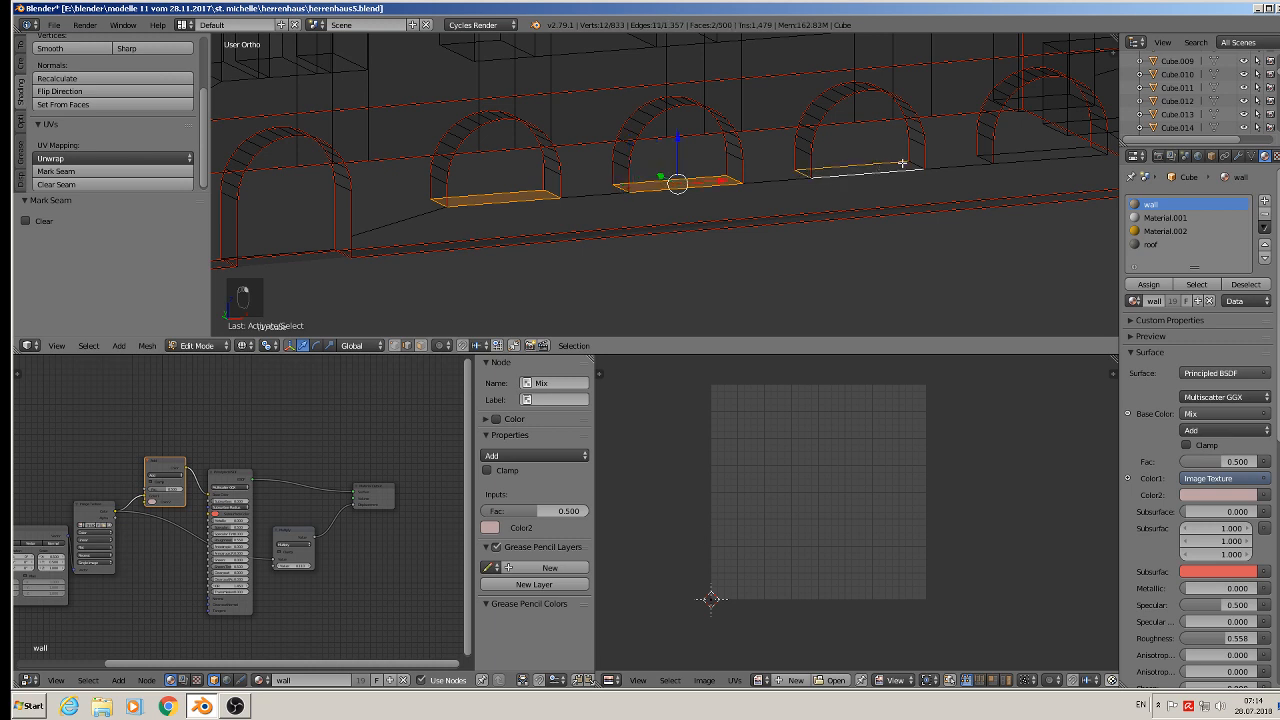
pyautogui.keyDown('shift'); pyautogui.rightClick(904, 163); pyautogui.keyUp('shift')
pyautogui.keyDown('shift'); pyautogui.rightClick(909, 163); pyautogui.keyUp('shift')
pyautogui.keyDown('shift'); pyautogui.rightClick(917, 163); pyautogui.keyUp('shift')
pyautogui.keyDown('shift'); pyautogui.moveTo(1002, 181); pyautogui.dragTo(839, 186, button='middle'); pyautogui.keyUp('shift')
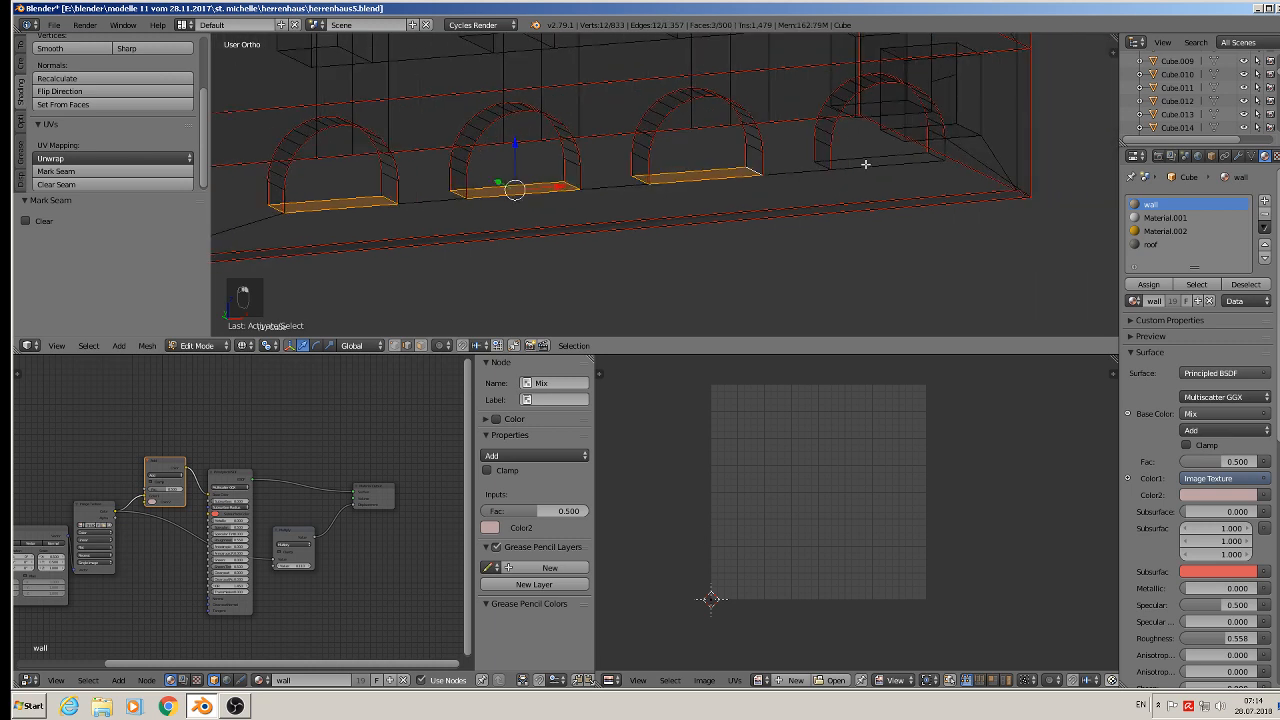
pyautogui.keyDown('shift'); pyautogui.rightClick(866, 156); pyautogui.keyUp('shift')
pyautogui.keyDown('shift'); pyautogui.rightClick(826, 163); pyautogui.keyUp('shift')
pyautogui.keyDown('shift'); pyautogui.rightClick(898, 172); pyautogui.keyUp('shift')
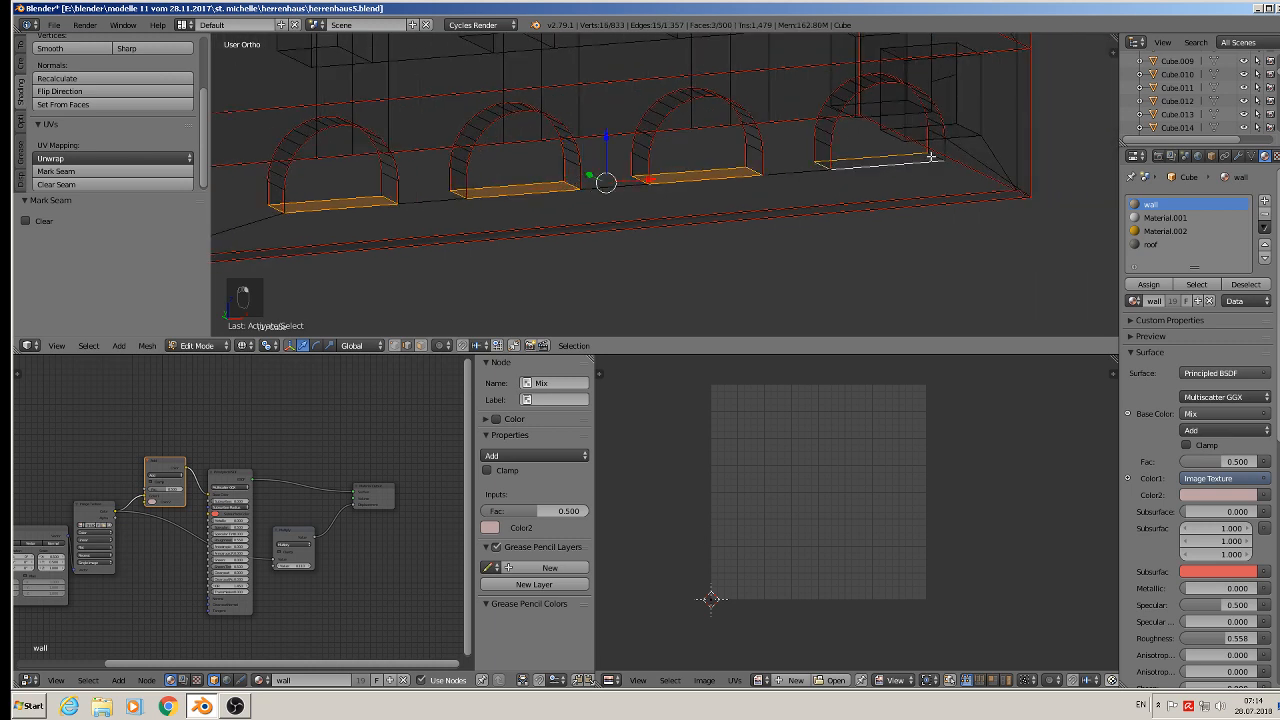
pyautogui.keyDown('shift'); pyautogui.rightClick(944, 160); pyautogui.keyUp('shift')
pyautogui.keyDown('shift'); pyautogui.rightClick(946, 146); pyautogui.keyUp('shift')
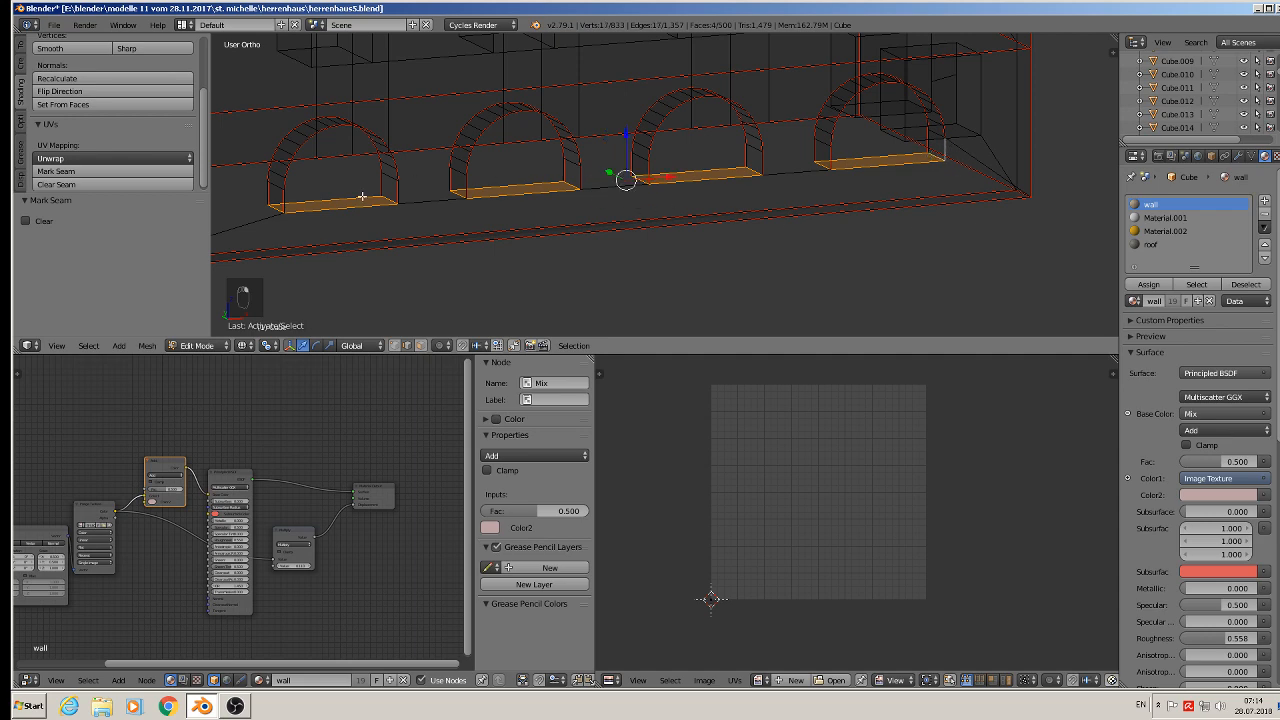
pyautogui.click(75, 171)
# - Select the vertical edges of the first upper-floor window recess and mark them as seams
pyautogui.scroll(-2, 700, 186)
pyautogui.moveTo(700, 186); pyautogui.dragTo(720, 205, button='middle')
pyautogui.scroll(2, 601, 208)
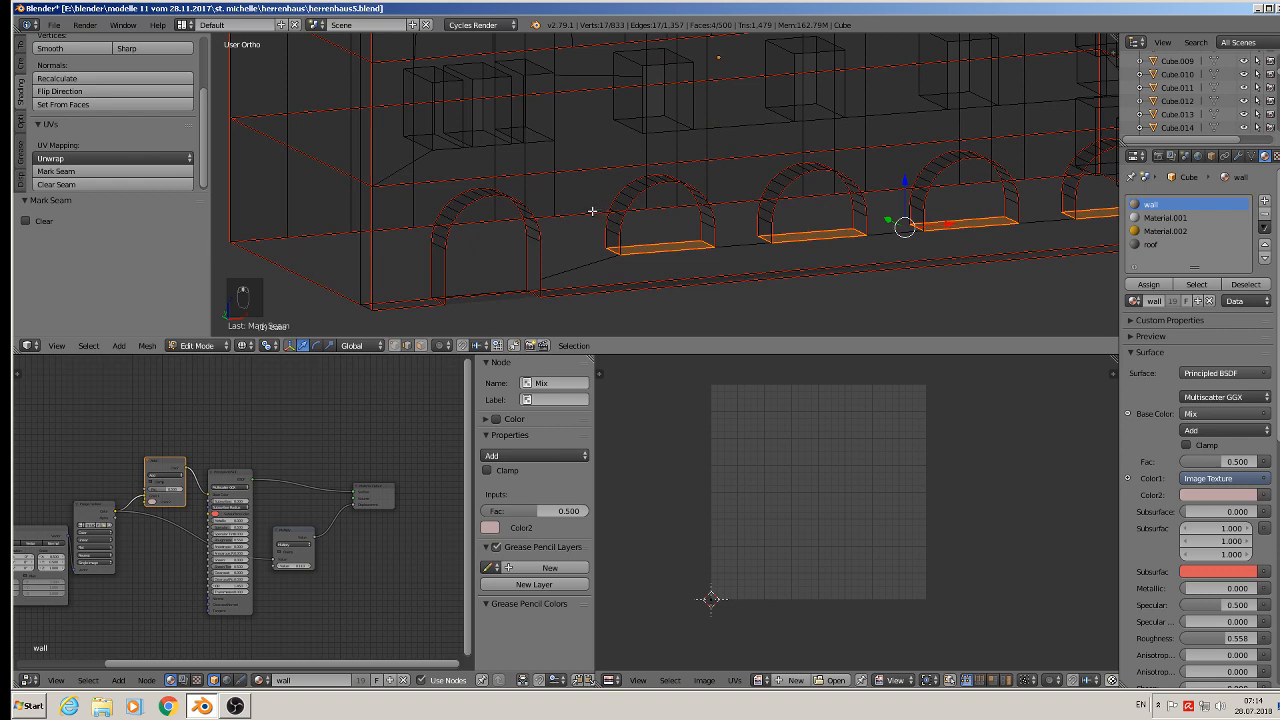
pyautogui.keyDown('shift'); pyautogui.moveTo(592, 211); pyautogui.dragTo(620, 277, button='middle'); pyautogui.keyUp('shift')
pyautogui.scroll(2, 503, 203)
pyautogui.keyDown('alt'); pyautogui.rightClick(447, 168); pyautogui.keyUp('alt')
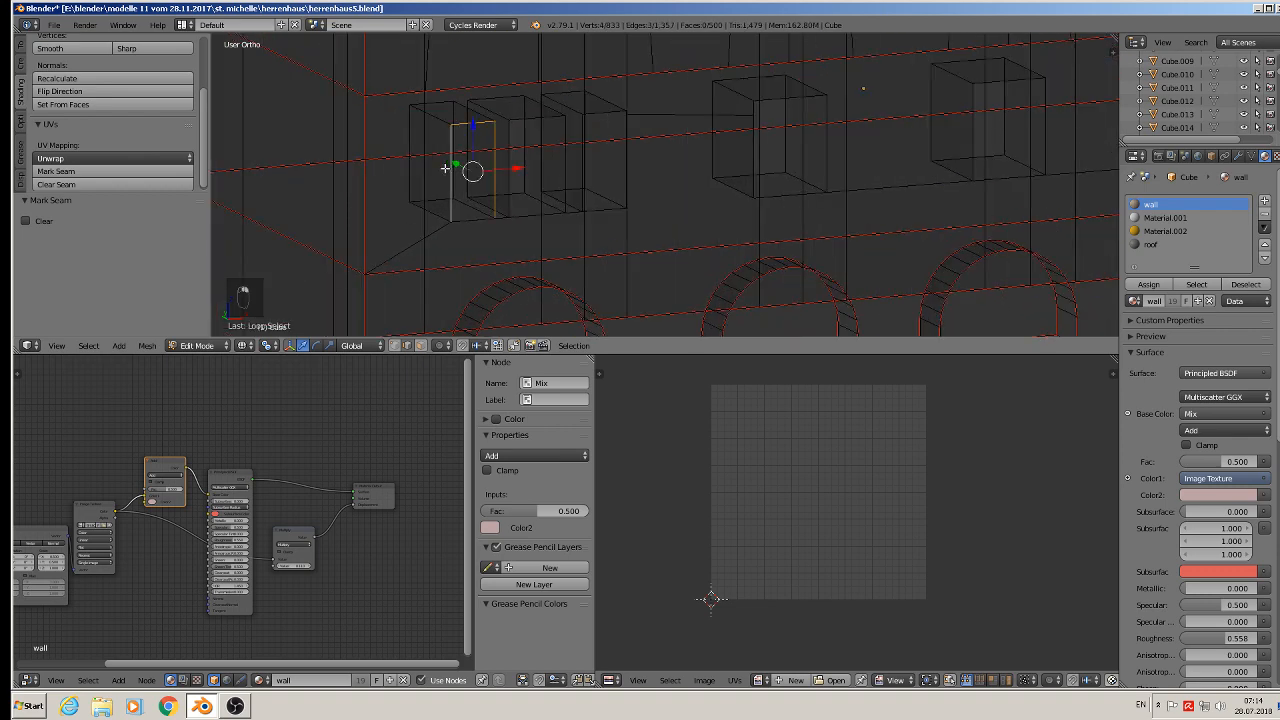
pyautogui.keyDown('alt'); pyautogui.keyDown('shift'); pyautogui.rightClick(446, 181); pyautogui.keyUp('shift'); pyautogui.keyUp('alt')
pyautogui.keyDown('shift'); pyautogui.rightClick(476, 221); pyautogui.keyUp('shift')
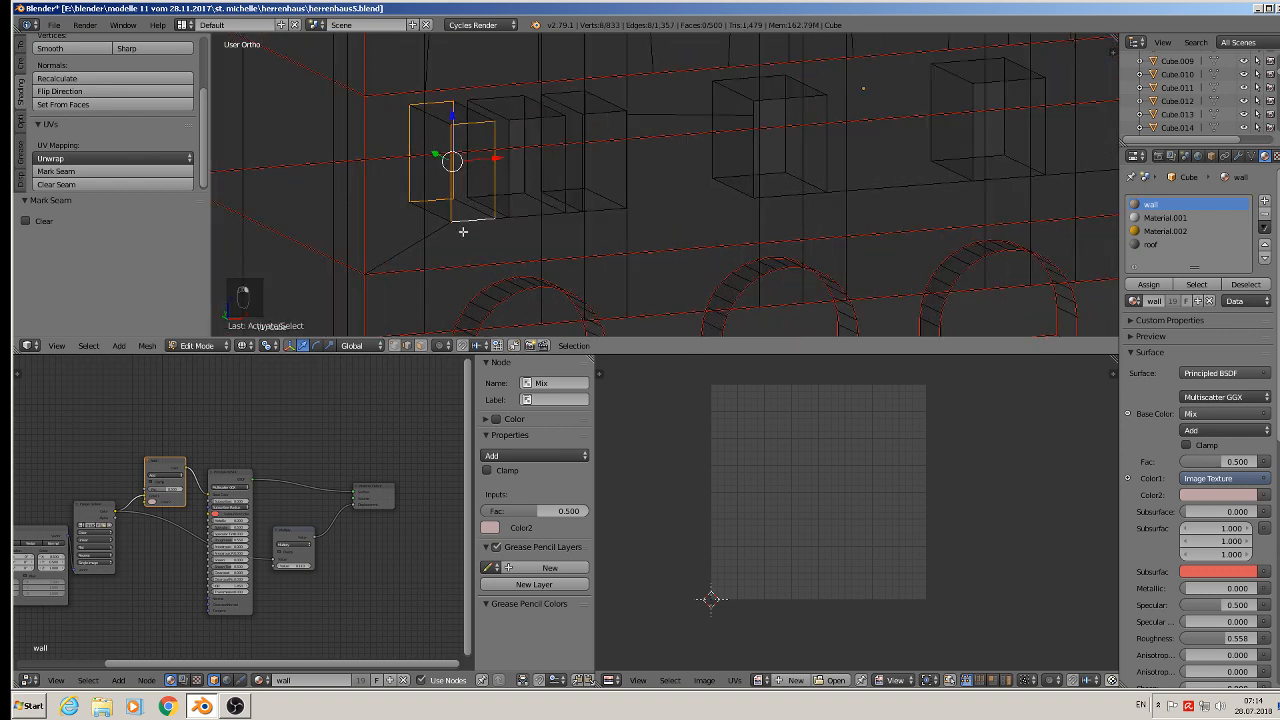
pyautogui.click(94, 171)
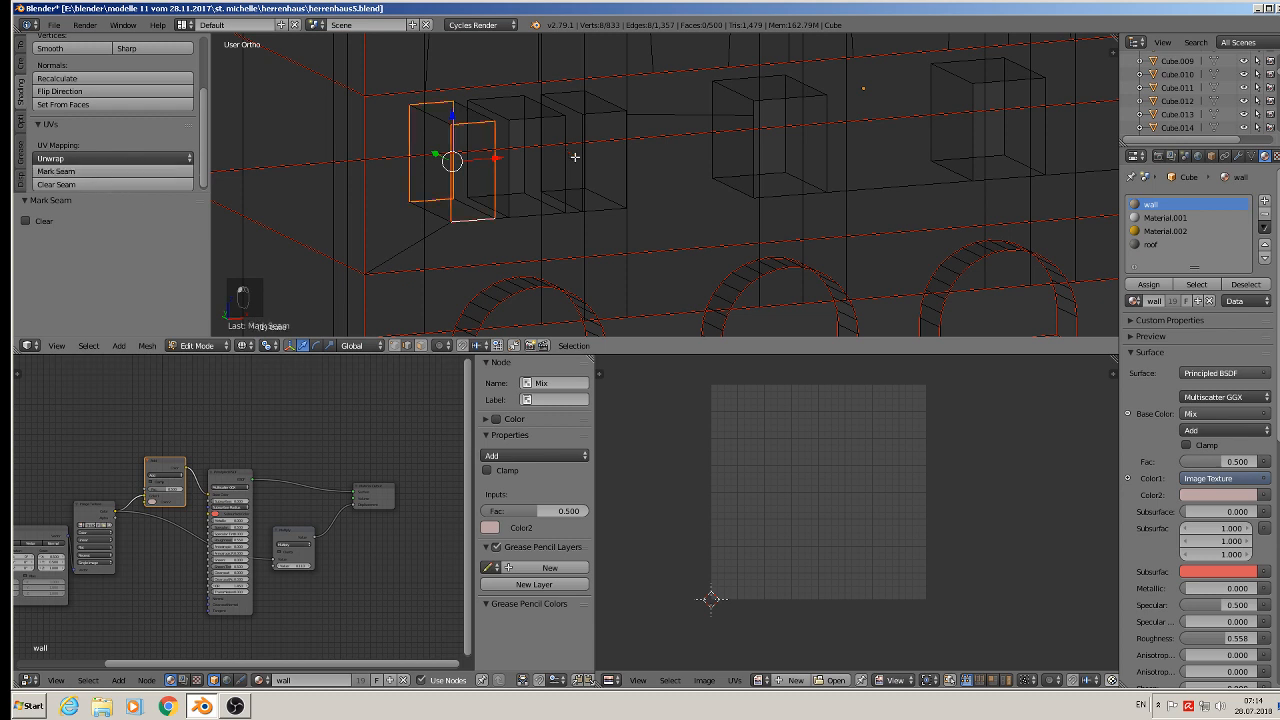
# - Select the vertical edges of the neighbouring window recess and mark them as seams
pyautogui.keyDown('shift'); pyautogui.moveTo(575, 158); pyautogui.dragTo(558, 202, button='middle'); pyautogui.keyUp('shift')
pyautogui.keyDown('alt'); pyautogui.rightClick(480, 138); pyautogui.keyUp('alt')
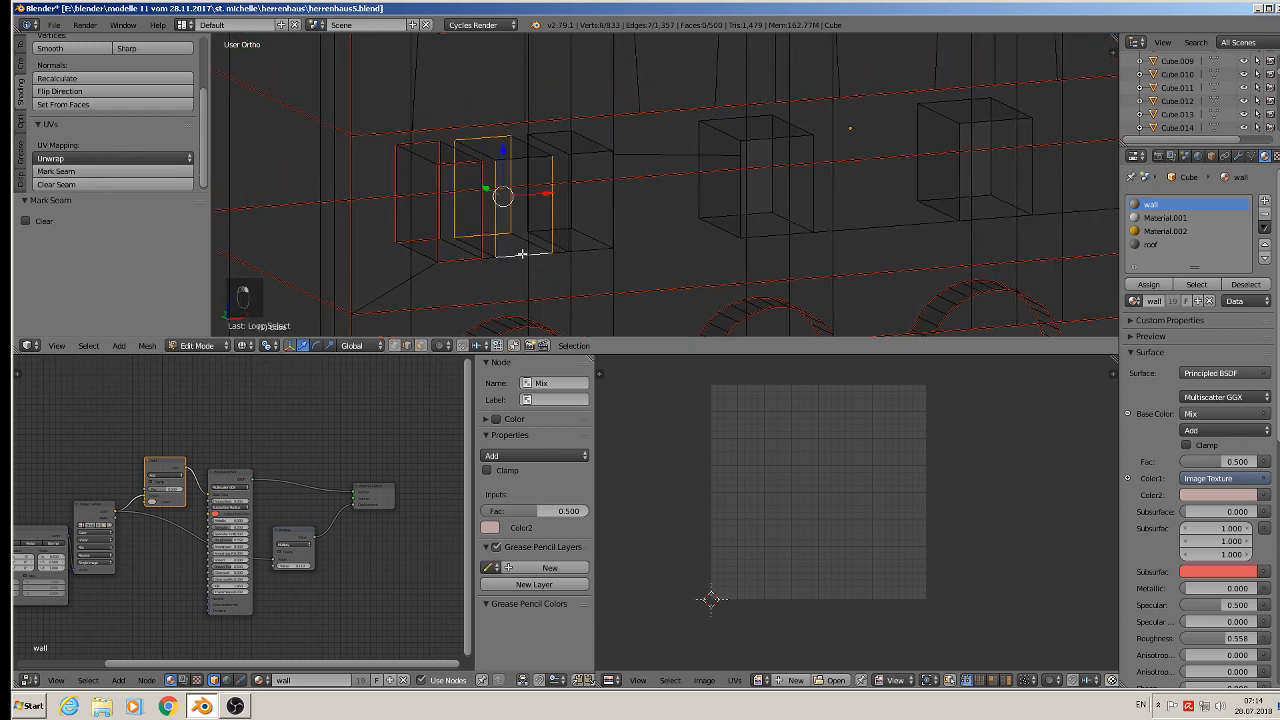
pyautogui.keyDown('shift'); pyautogui.rightClick(539, 158); pyautogui.keyUp('shift')
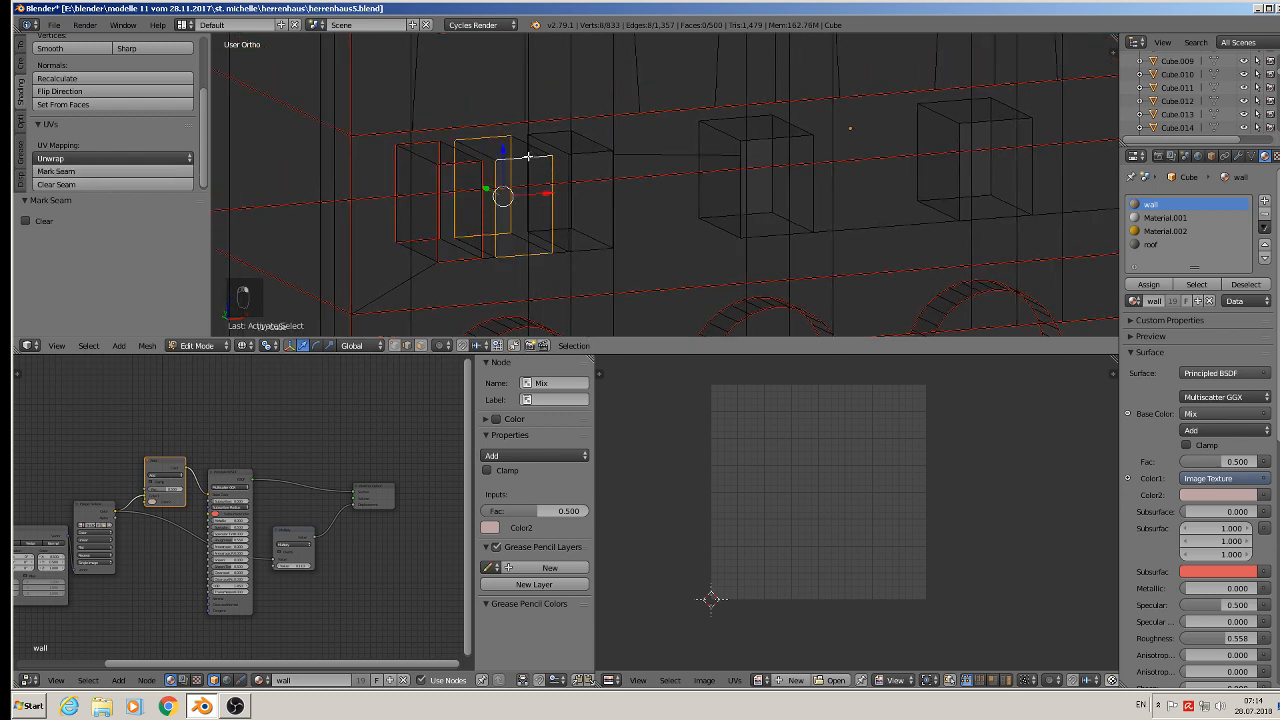
pyautogui.click(94, 171)
# - Select the vertical edges of the third window recess and mark them as seams
pyautogui.rightClick(420, 154)
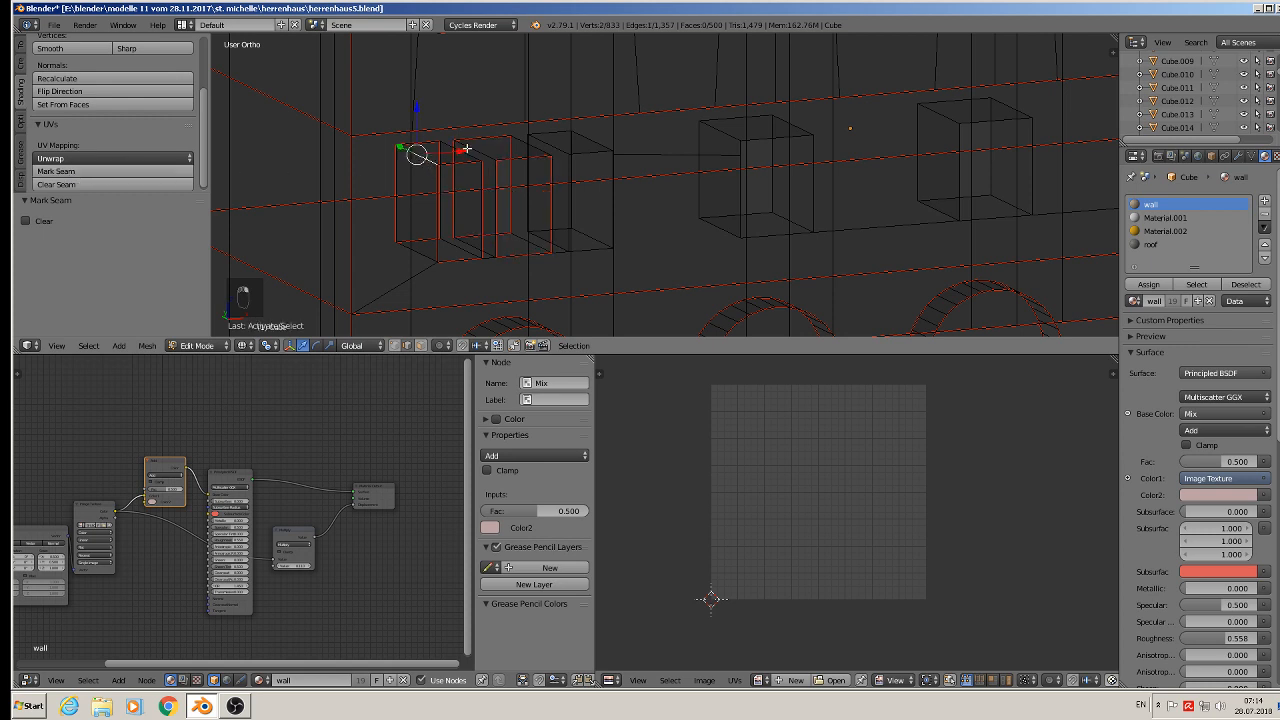
pyautogui.keyDown('shift'); pyautogui.rightClick(462, 148); pyautogui.keyUp('shift')
pyautogui.keyDown('shift'); pyautogui.rightClick(421, 247); pyautogui.keyUp('shift')
pyautogui.keyDown('shift'); pyautogui.rightClick(460, 250); pyautogui.keyUp('shift')
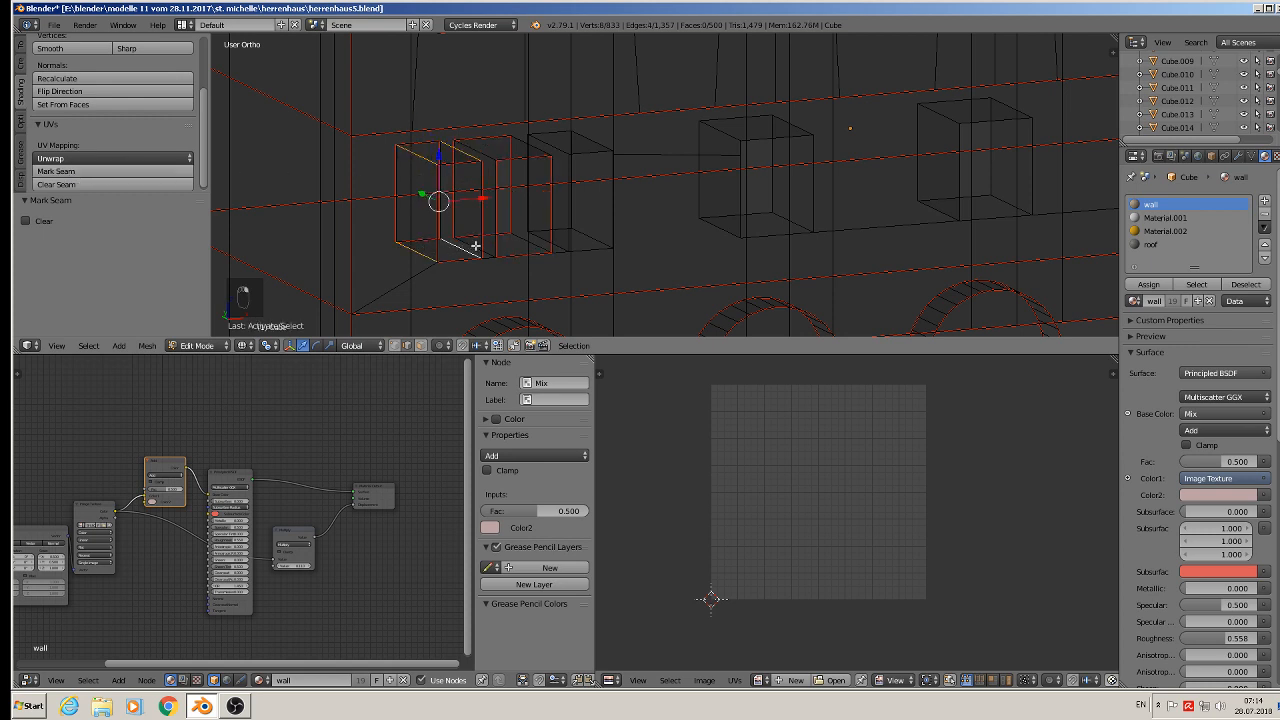
pyautogui.keyDown('shift'); pyautogui.rightClick(475, 246); pyautogui.keyUp('shift')
pyautogui.keyDown('shift'); pyautogui.rightClick(521, 241); pyautogui.keyUp('shift')
pyautogui.keyDown('shift'); pyautogui.rightClick(509, 144); pyautogui.keyUp('shift')
pyautogui.keyDown('shift'); pyautogui.rightClick(480, 150); pyautogui.keyUp('shift')
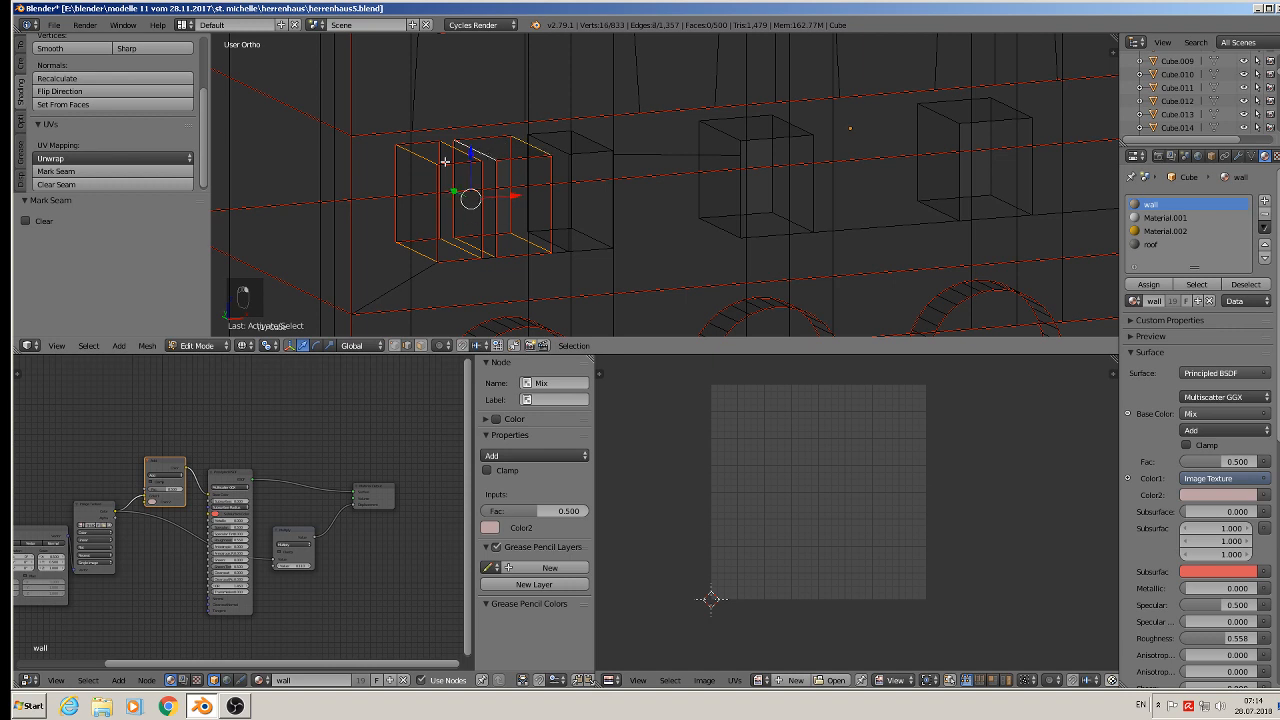
pyautogui.click(119, 172)
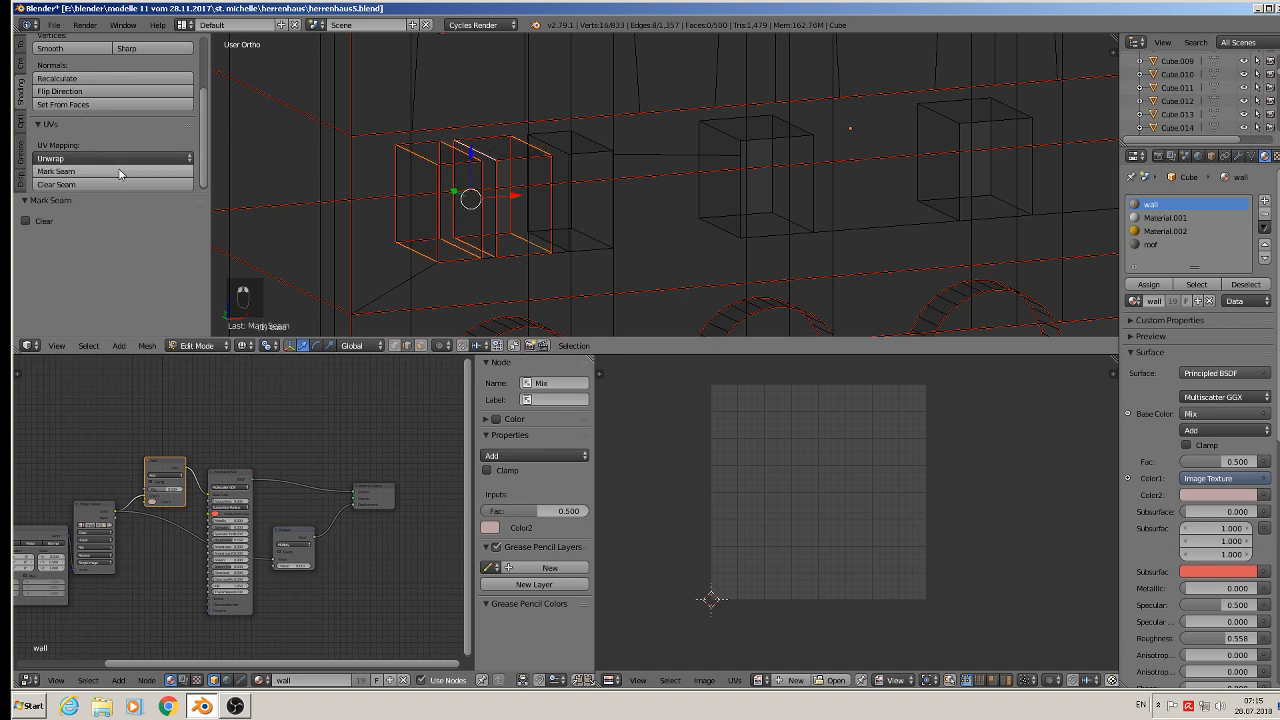
pyautogui.rightClick(575, 154)
pyautogui.press('l')
pyautogui.press('l')
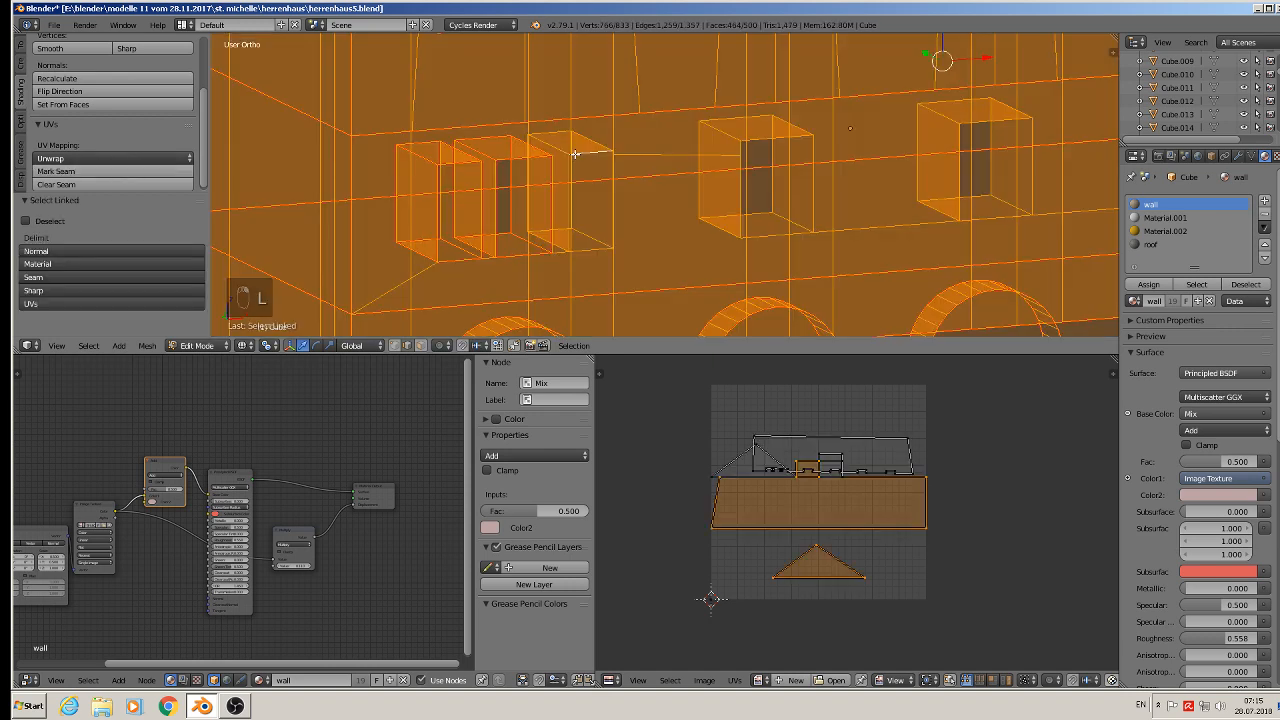
pyautogui.press('a')
# - Select the edge loops around the next window recess and mark them as seams
pyautogui.keyDown('alt'); pyautogui.rightClick(559, 127); pyautogui.keyUp('alt')
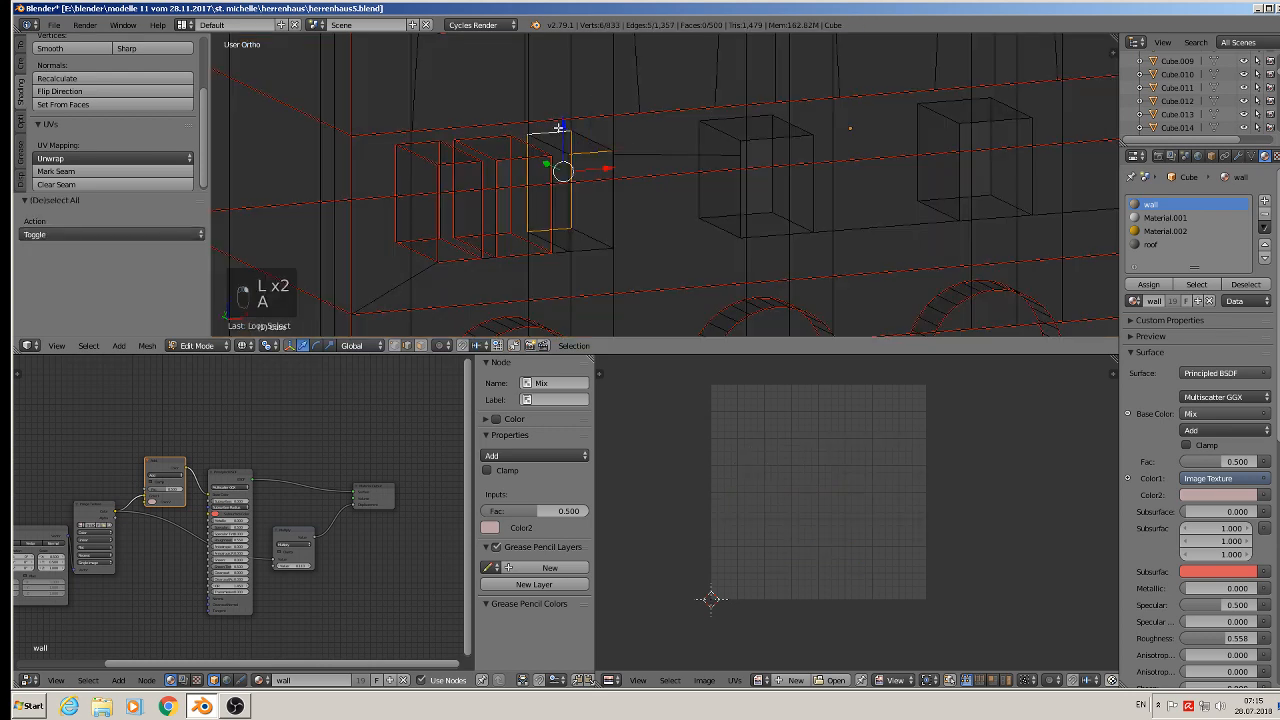
pyautogui.keyDown('alt'); pyautogui.keyDown('shift'); pyautogui.rightClick(578, 146); pyautogui.keyUp('shift'); pyautogui.keyUp('alt')
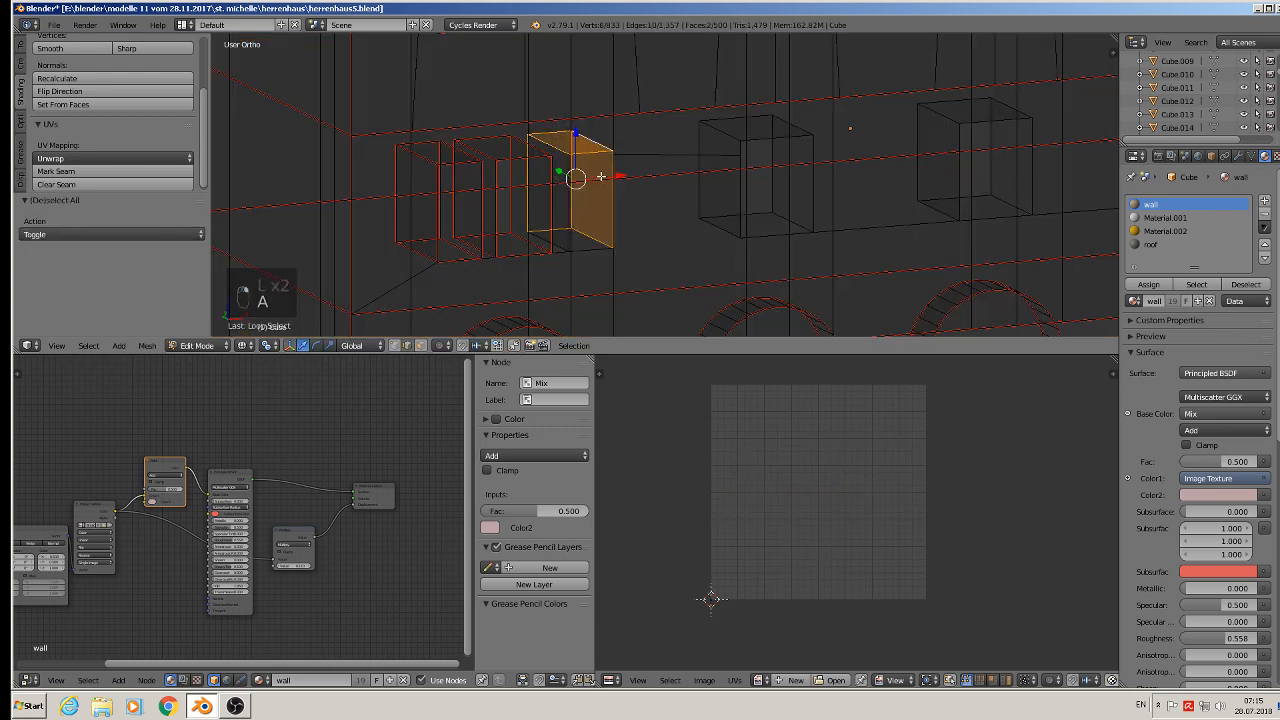
pyautogui.keyDown('alt'); pyautogui.keyDown('shift'); pyautogui.rightClick(598, 250); pyautogui.keyUp('shift'); pyautogui.keyUp('alt')
pyautogui.keyDown('alt'); pyautogui.keyDown('shift'); pyautogui.rightClick(656, 160); pyautogui.keyUp('shift'); pyautogui.keyUp('alt')
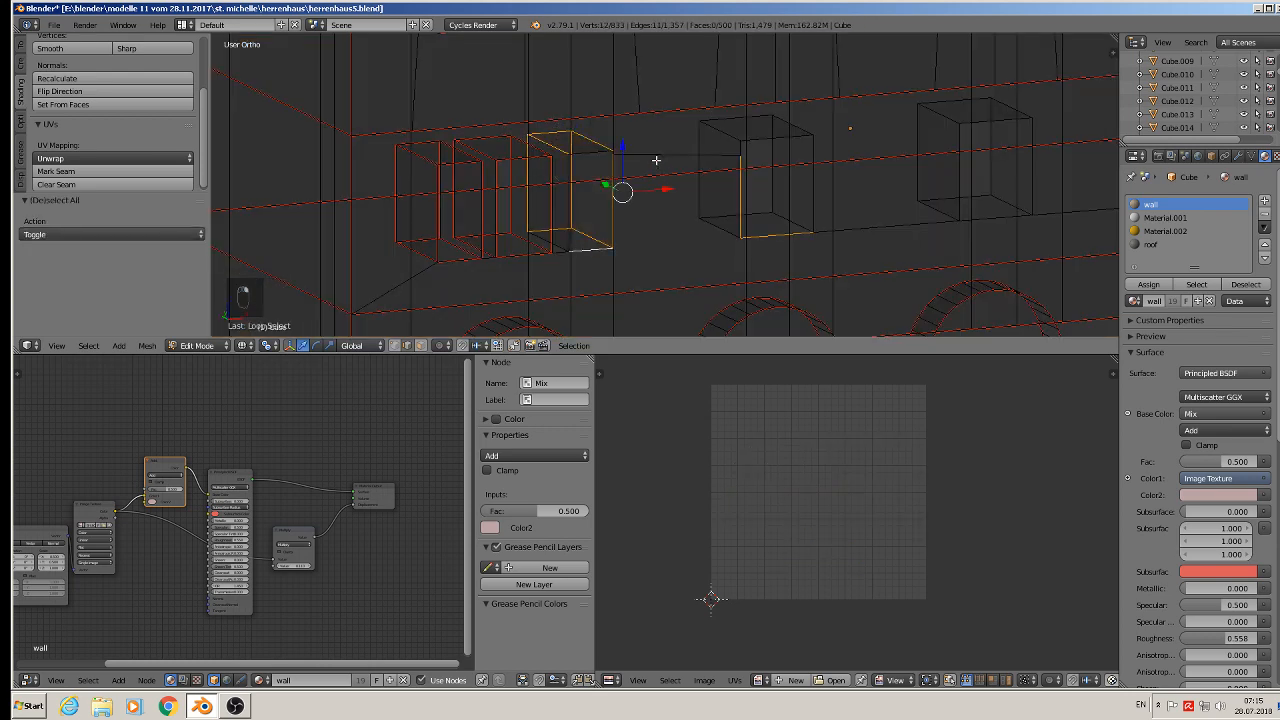
pyautogui.keyDown('alt'); pyautogui.keyDown('shift'); pyautogui.rightClick(737, 201); pyautogui.keyUp('shift'); pyautogui.keyUp('alt')
pyautogui.keyDown('shift'); pyautogui.rightClick(570, 239); pyautogui.keyUp('shift')
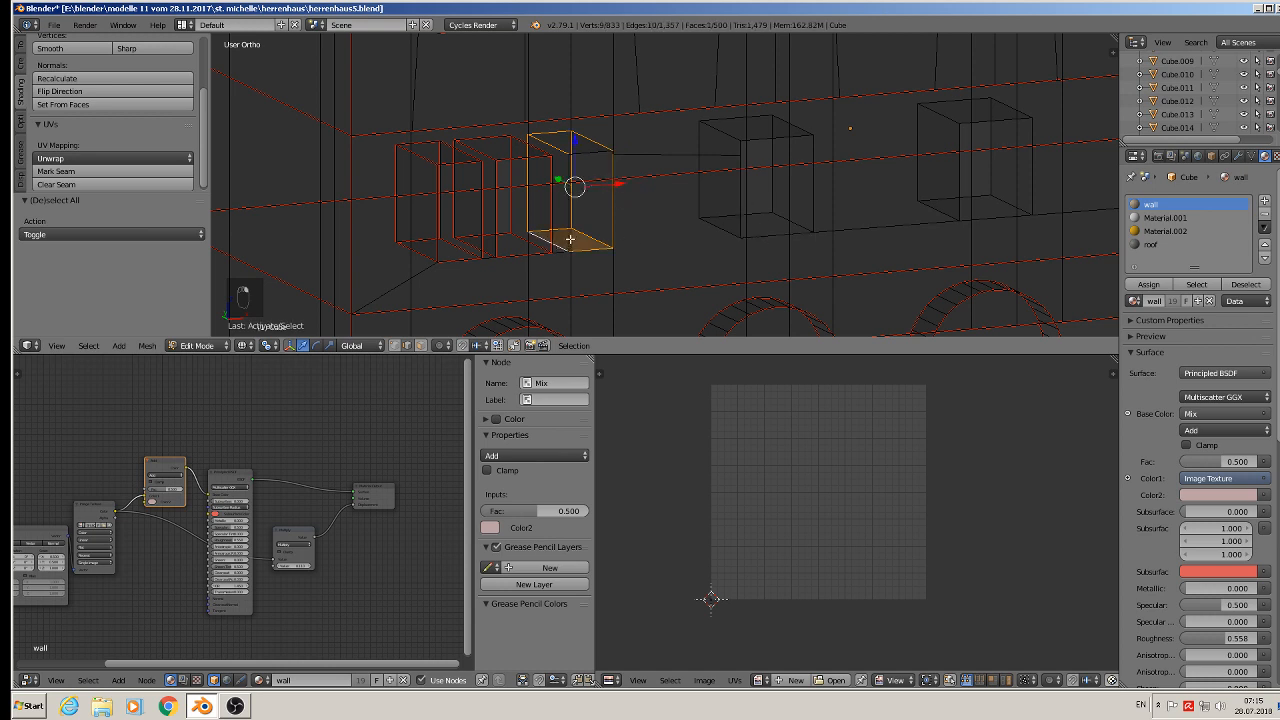
pyautogui.keyDown('shift'); pyautogui.rightClick(575, 236); pyautogui.keyUp('shift')
pyautogui.keyDown('shift'); pyautogui.rightClick(570, 219); pyautogui.keyUp('shift')
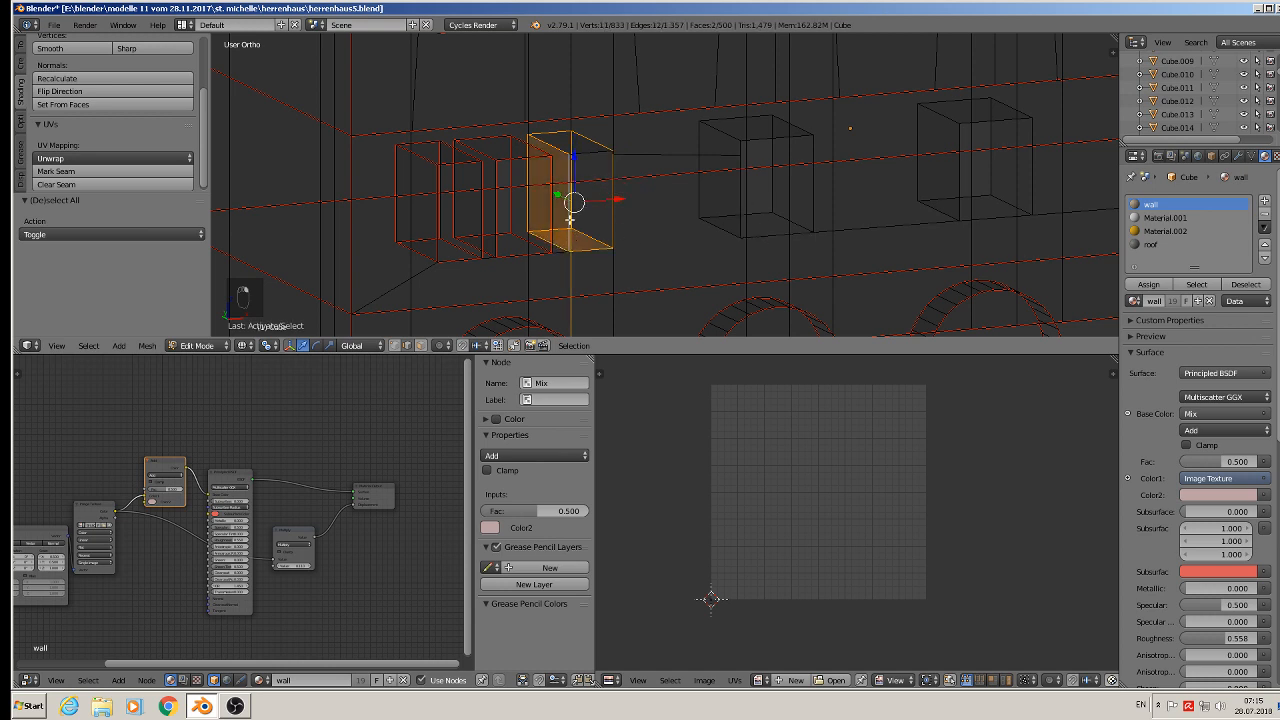
pyautogui.keyDown('shift'); pyautogui.rightClick(573, 273); pyautogui.keyUp('shift')
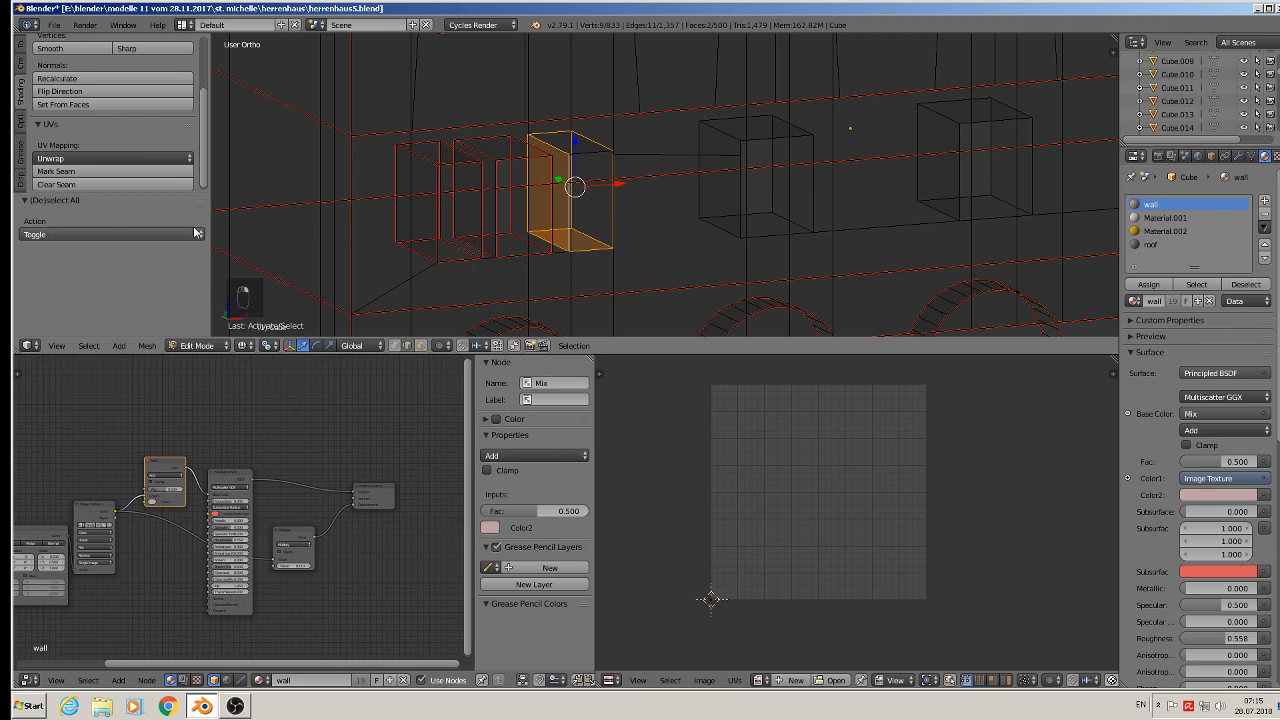
pyautogui.keyDown('shift'); pyautogui.rightClick(590, 157); pyautogui.keyUp('shift')
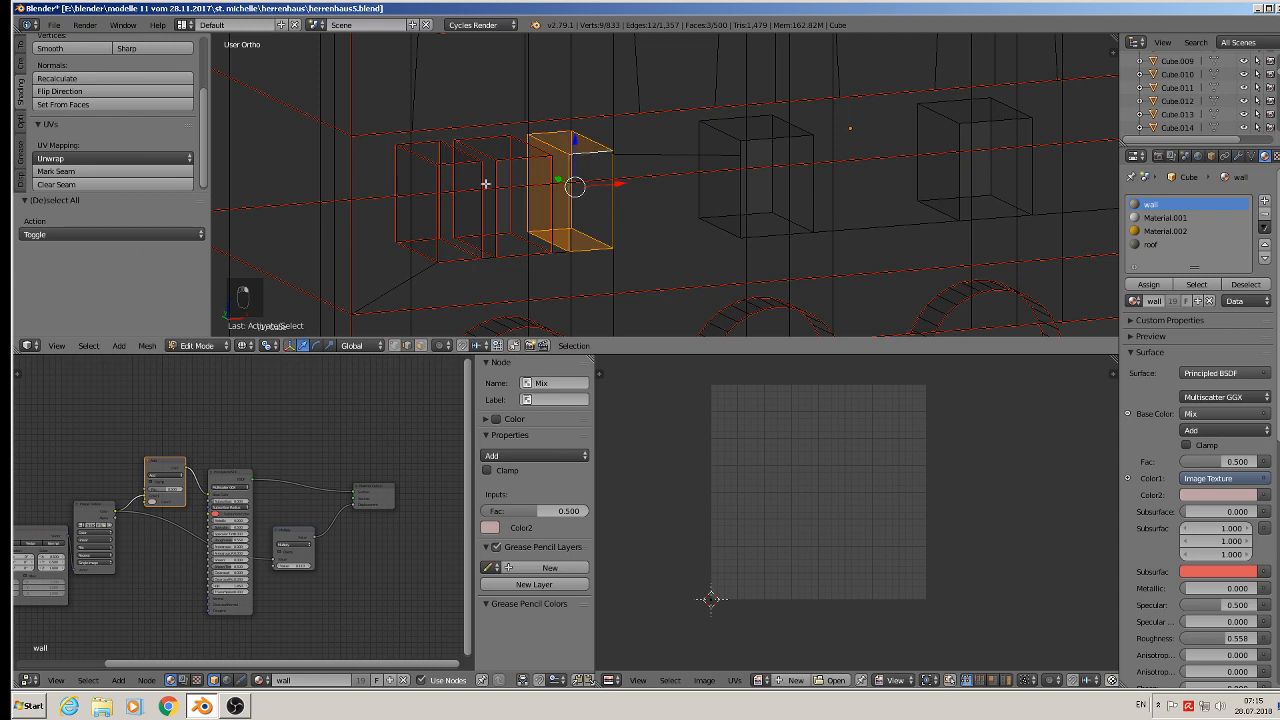
pyautogui.click(92, 176)
# - Select the edges around the following upper-floor window recess and mark them as seams
pyautogui.moveTo(620, 156); pyautogui.dragTo(577, 170, button='middle')
pyautogui.keyDown('shift'); pyautogui.moveTo(737, 216); pyautogui.dragTo(492, 186, button='middle'); pyautogui.keyUp('shift')
pyautogui.scroll(2, 524, 203)
pyautogui.rightClick(466, 168)
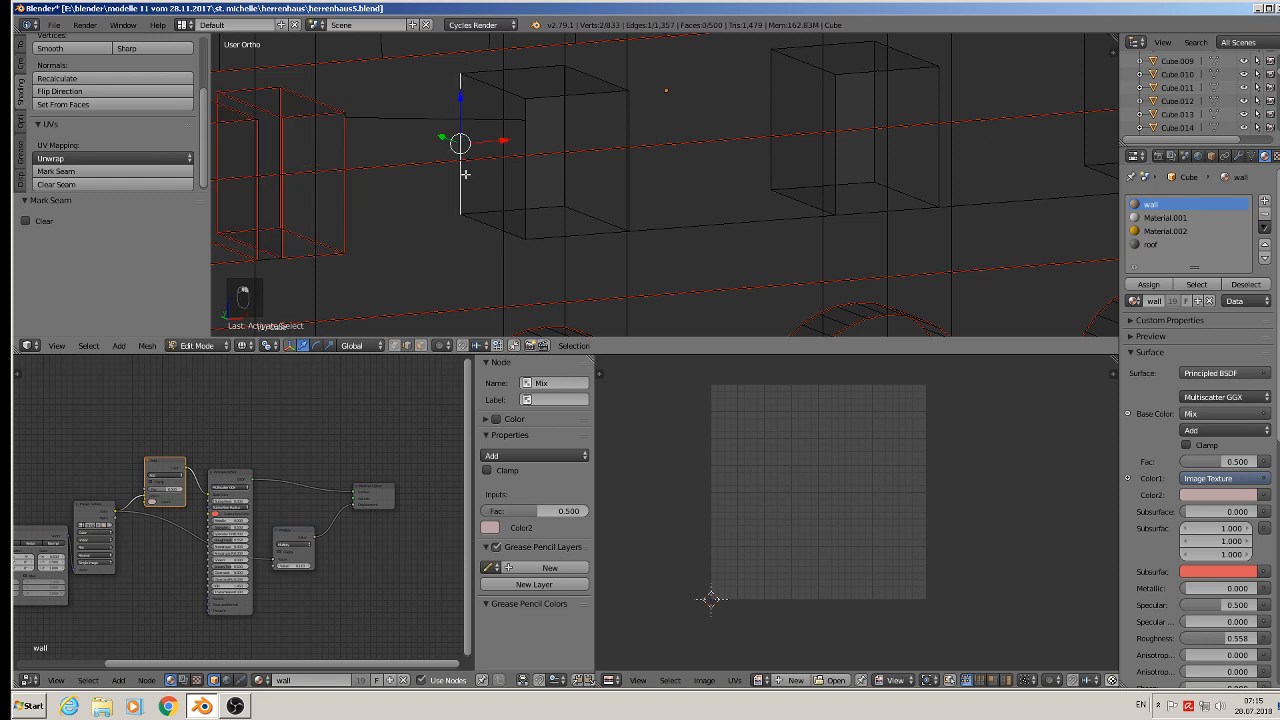
pyautogui.keyDown('shift'); pyautogui.rightClick(517, 71); pyautogui.keyUp('shift')
pyautogui.keyDown('shift'); pyautogui.rightClick(598, 86); pyautogui.keyUp('shift')
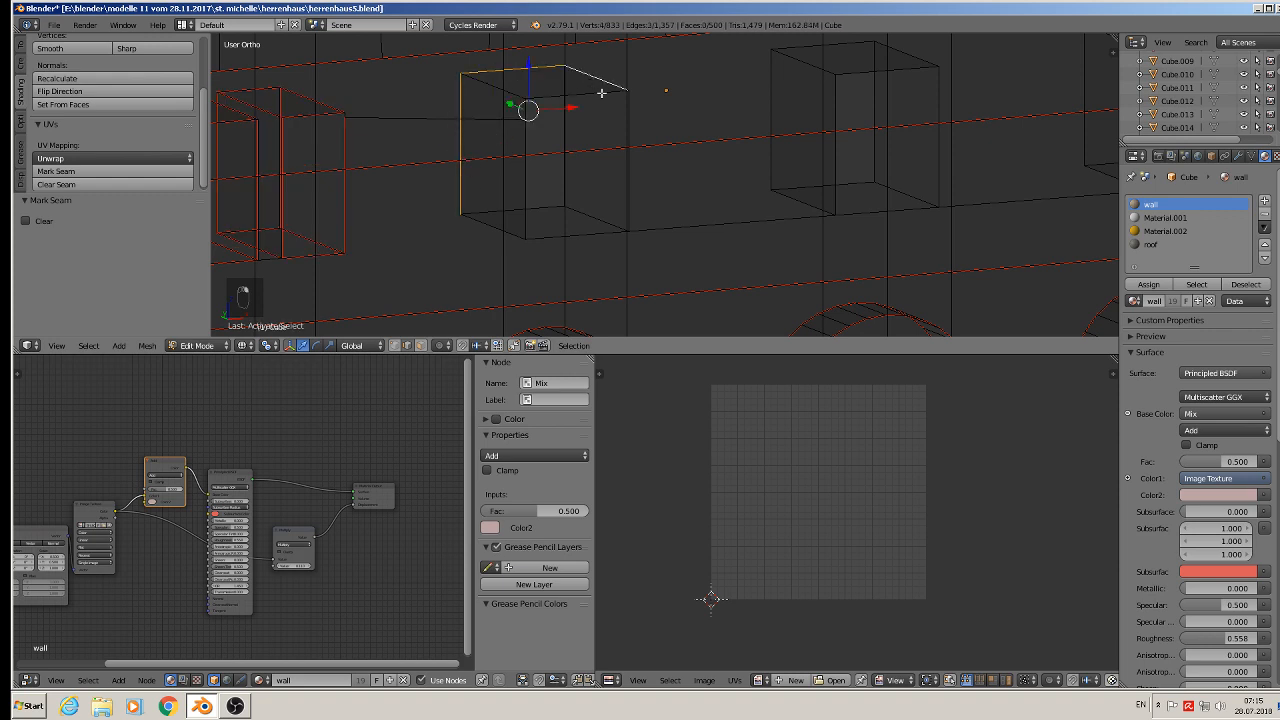
pyautogui.keyDown('shift'); pyautogui.rightClick(630, 182); pyautogui.keyUp('shift')
pyautogui.keyDown('shift'); pyautogui.rightClick(601, 228); pyautogui.keyUp('shift')
pyautogui.keyDown('shift'); pyautogui.rightClick(527, 222); pyautogui.keyUp('shift')
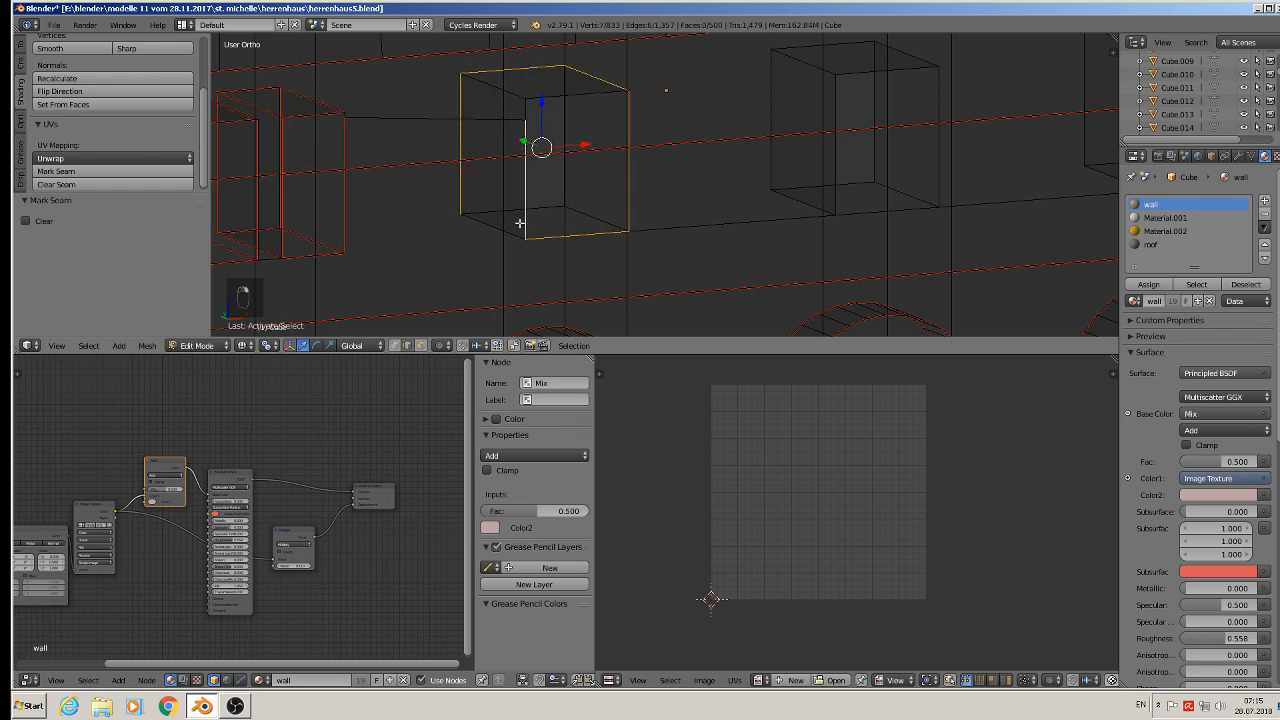
pyautogui.keyDown('shift'); pyautogui.rightClick(483, 216); pyautogui.keyUp('shift')
pyautogui.keyDown('shift'); pyautogui.rightClick(592, 212); pyautogui.keyUp('shift')
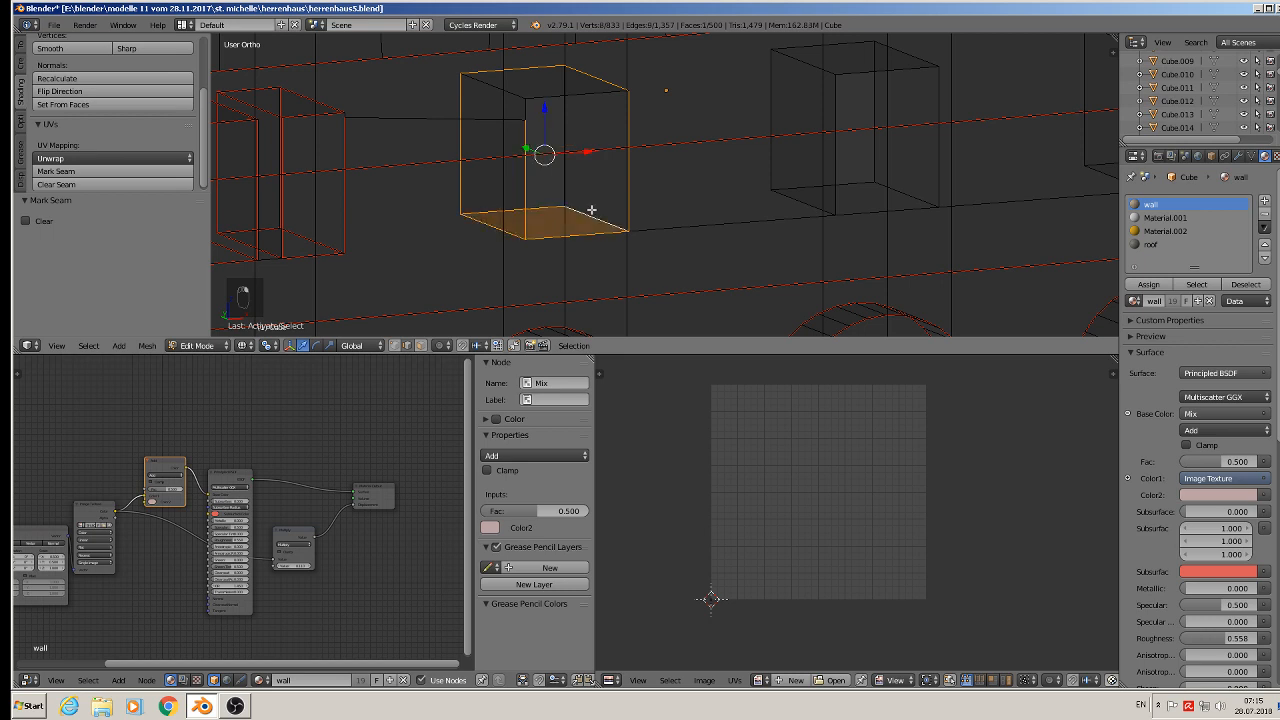
pyautogui.keyDown('shift'); pyautogui.rightClick(570, 128); pyautogui.keyUp('shift')
pyautogui.keyDown('shift'); pyautogui.rightClick(564, 52); pyautogui.keyUp('shift')
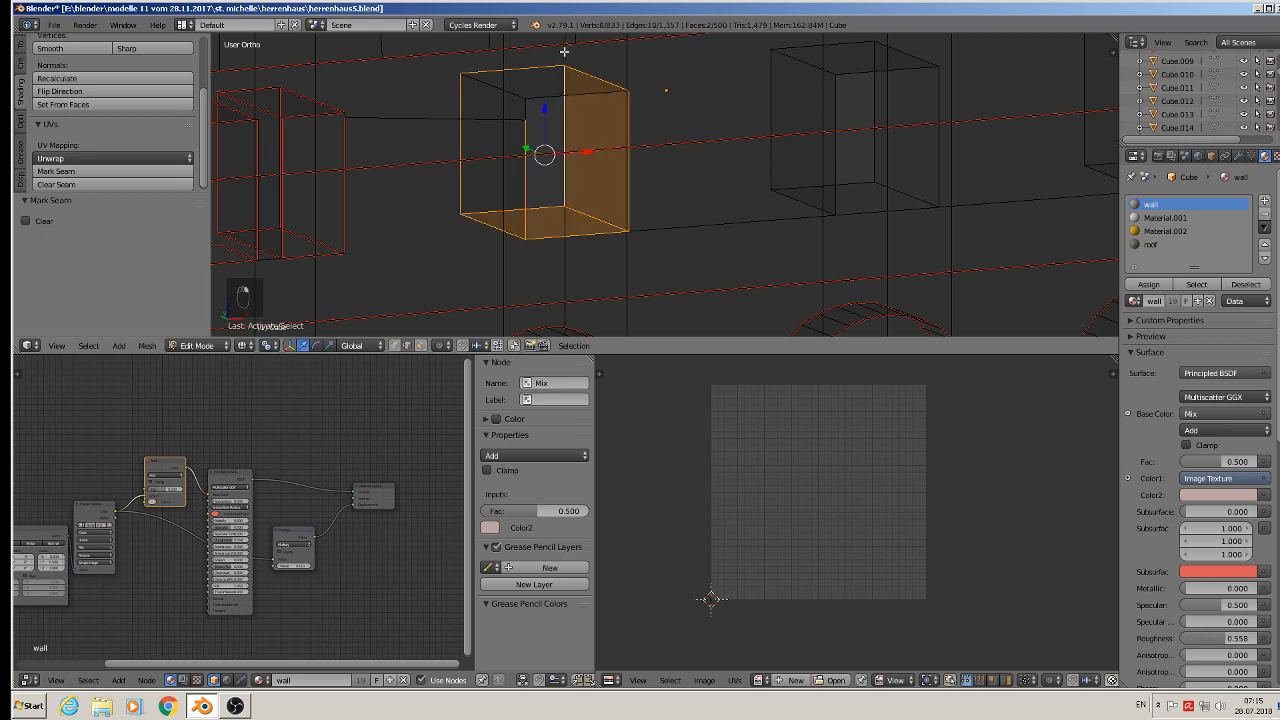
pyautogui.moveTo(635, 130); pyautogui.dragTo(492, 172, button='middle')
pyautogui.keyDown('shift'); pyautogui.rightClick(511, 96); pyautogui.keyUp('shift')
pyautogui.keyDown('shift'); pyautogui.rightClick(560, 101); pyautogui.keyUp('shift')
pyautogui.keyDown('shift'); pyautogui.rightClick(517, 117); pyautogui.keyUp('shift')
pyautogui.click(91, 172)
# - Select the edges of the next window recess along the wall and mark them as seams
pyautogui.scroll(-3, 651, 177)
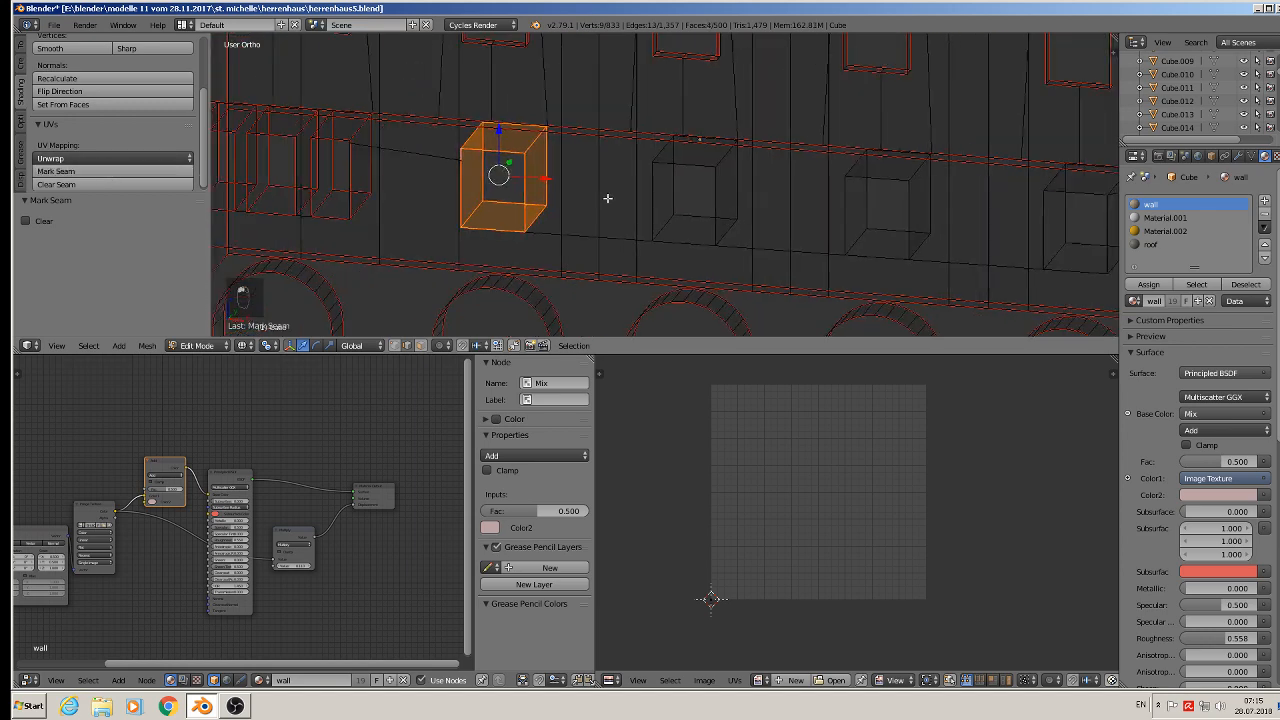
pyautogui.scroll(3, 579, 185)
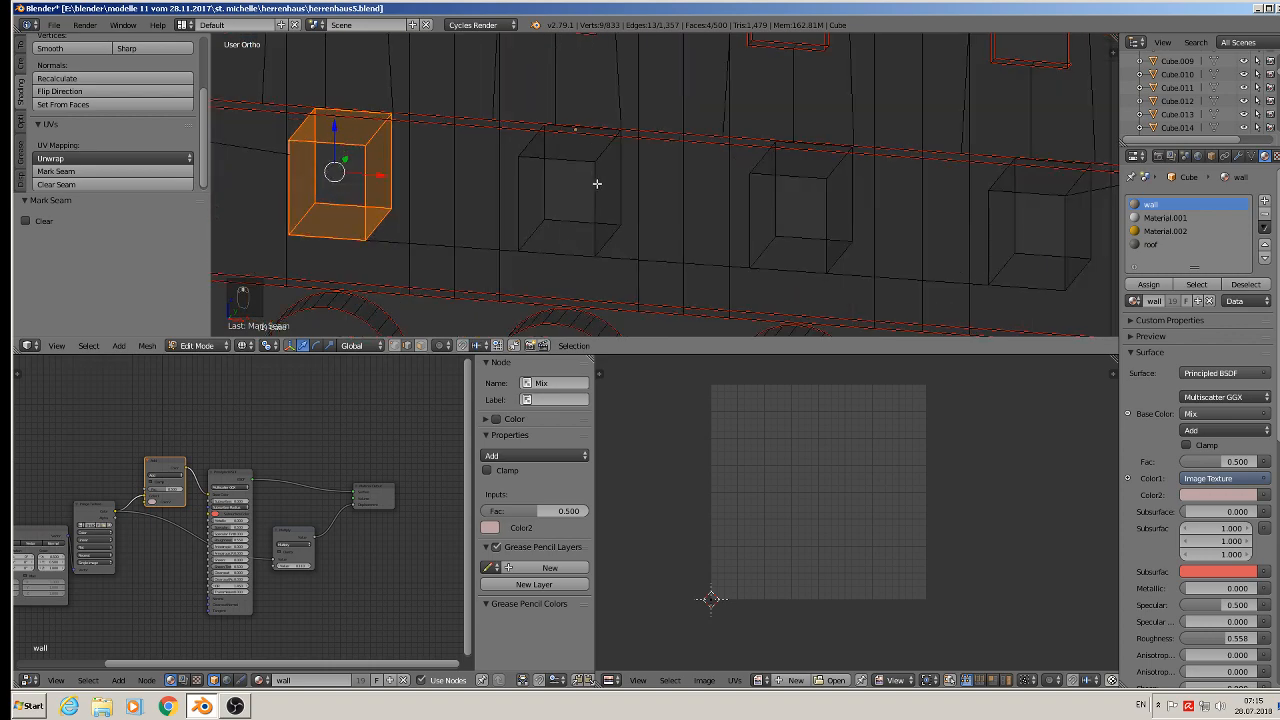
pyautogui.scroll(-3, 713, 217)
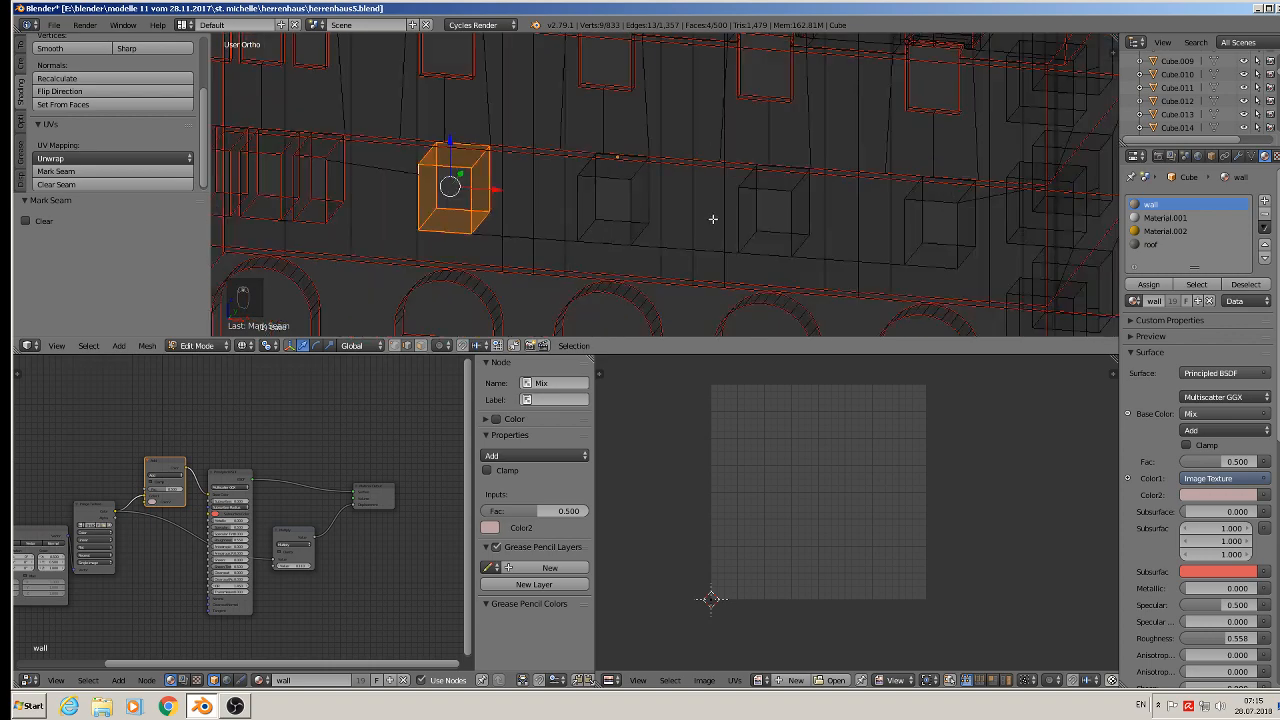
pyautogui.moveTo(711, 217); pyautogui.dragTo(679, 220, button='middle')
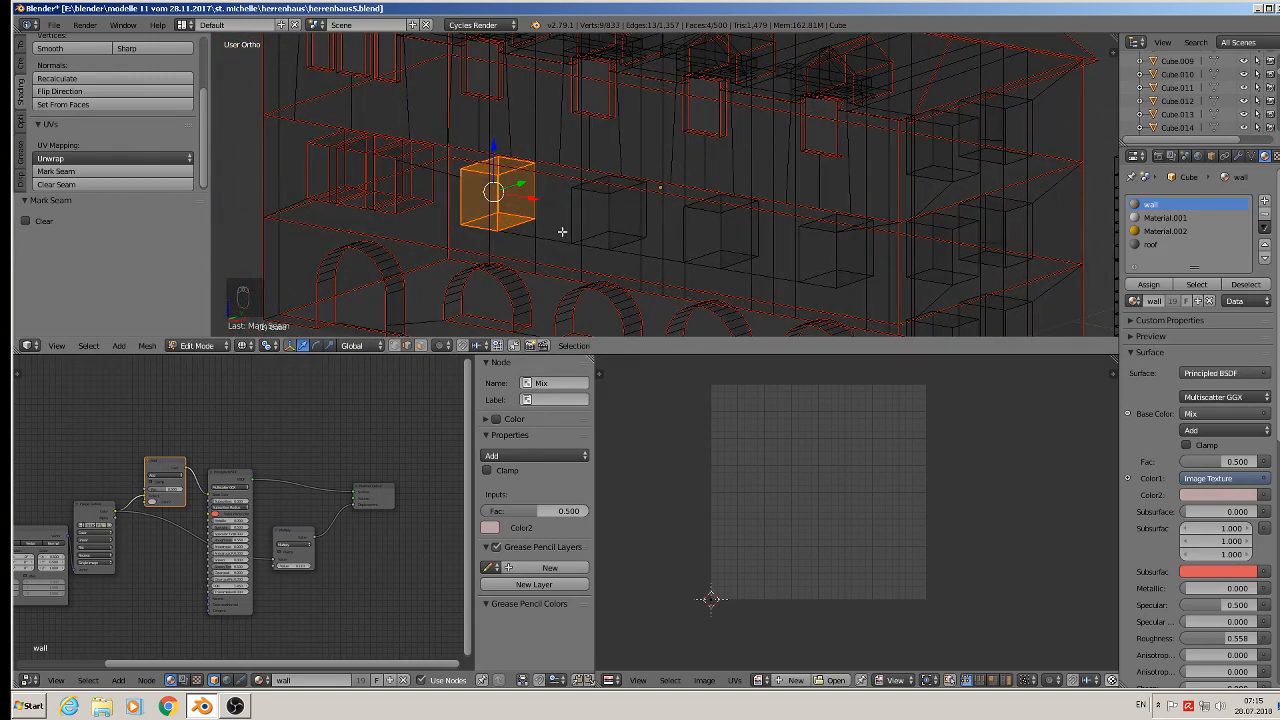
pyautogui.scroll(4, 606, 211)
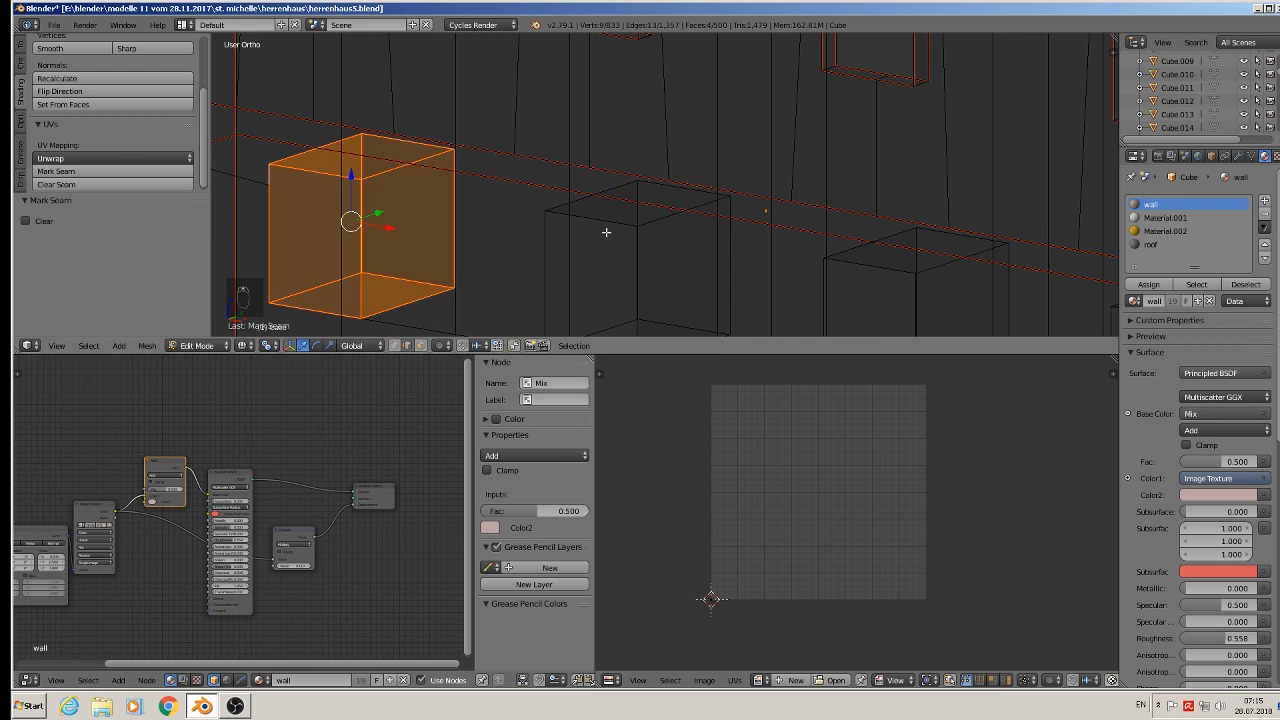
pyautogui.keyDown('shift'); pyautogui.moveTo(606, 232); pyautogui.dragTo(577, 129, button='middle'); pyautogui.keyUp('shift')
pyautogui.keyDown('alt'); pyautogui.keyDown('shift'); pyautogui.rightClick(577, 129); pyautogui.keyUp('shift'); pyautogui.keyUp('alt')
pyautogui.keyDown('alt'); pyautogui.keyDown('shift'); pyautogui.rightClick(667, 103); pyautogui.keyUp('shift'); pyautogui.keyUp('alt')
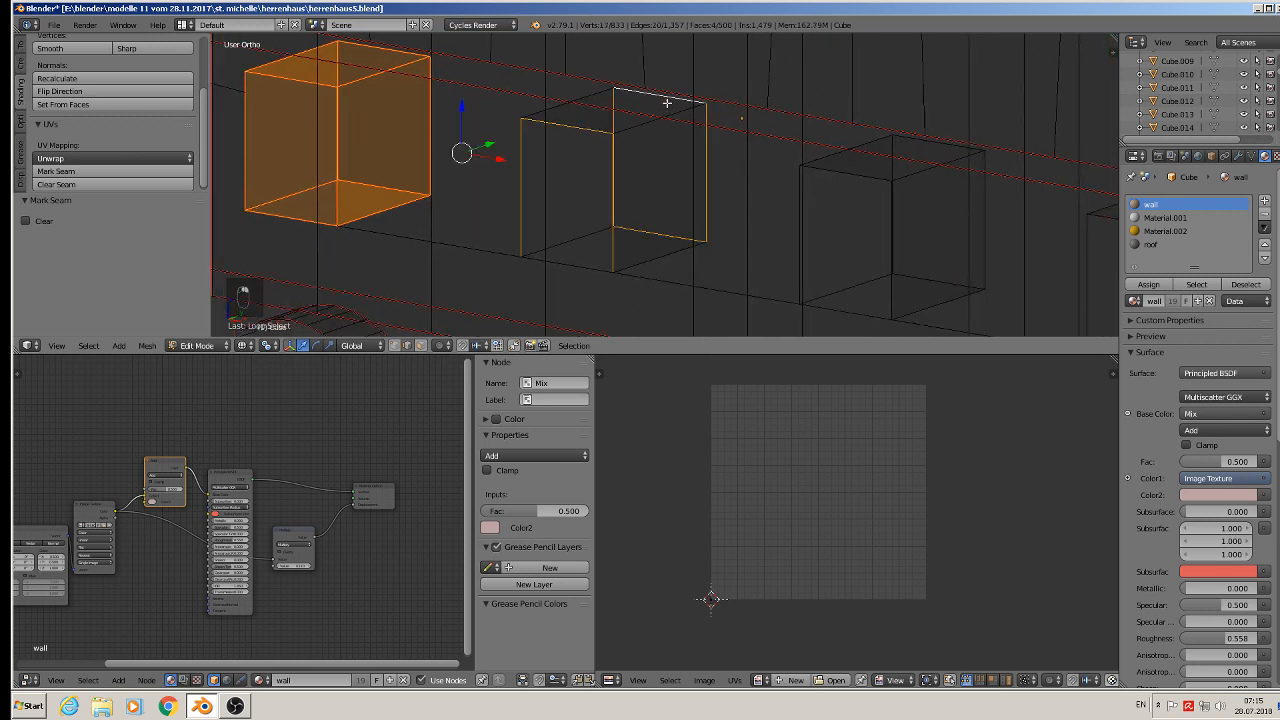
pyautogui.keyDown('shift'); pyautogui.rightClick(598, 95); pyautogui.keyUp('shift')
pyautogui.keyDown('shift'); pyautogui.rightClick(632, 128); pyautogui.keyUp('shift')
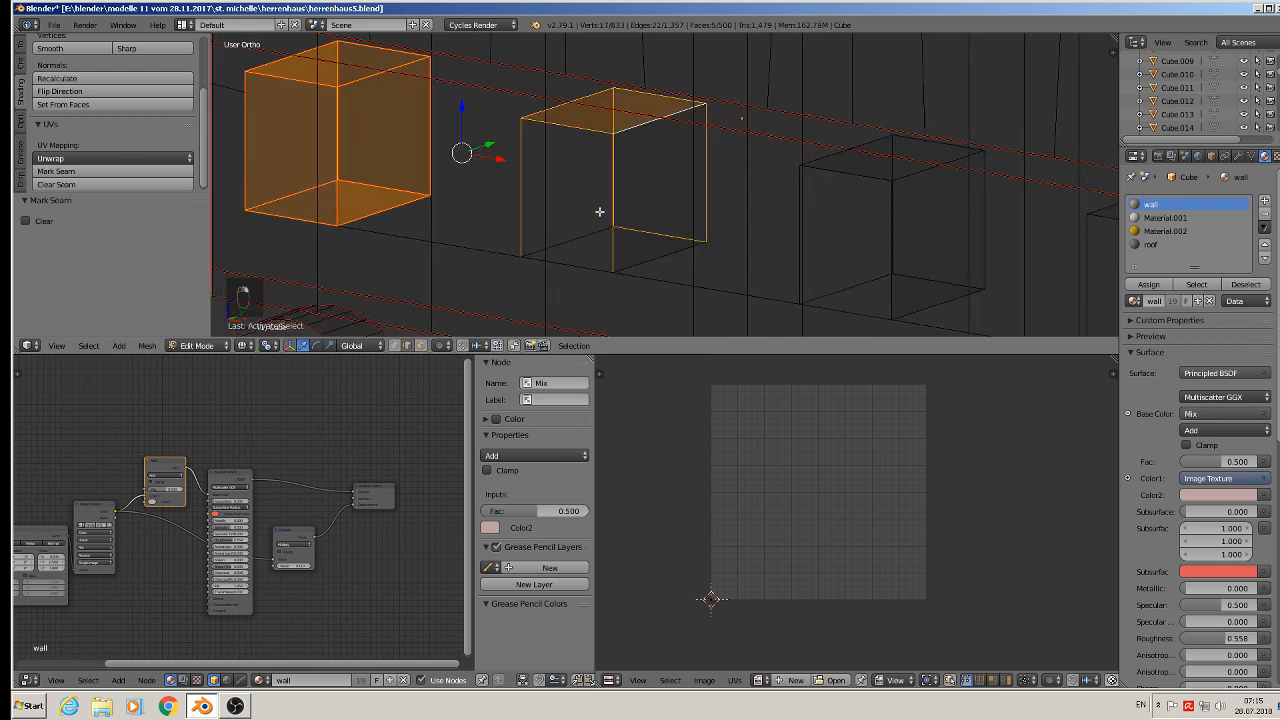
pyautogui.keyDown('shift'); pyautogui.rightClick(614, 256); pyautogui.keyUp('shift')
pyautogui.keyDown('shift'); pyautogui.rightClick(594, 279); pyautogui.keyUp('shift')
pyautogui.keyDown('shift'); pyautogui.rightClick(590, 277); pyautogui.keyUp('shift')
pyautogui.keyDown('shift'); pyautogui.scroll(1, 584, 273); pyautogui.keyUp('shift')
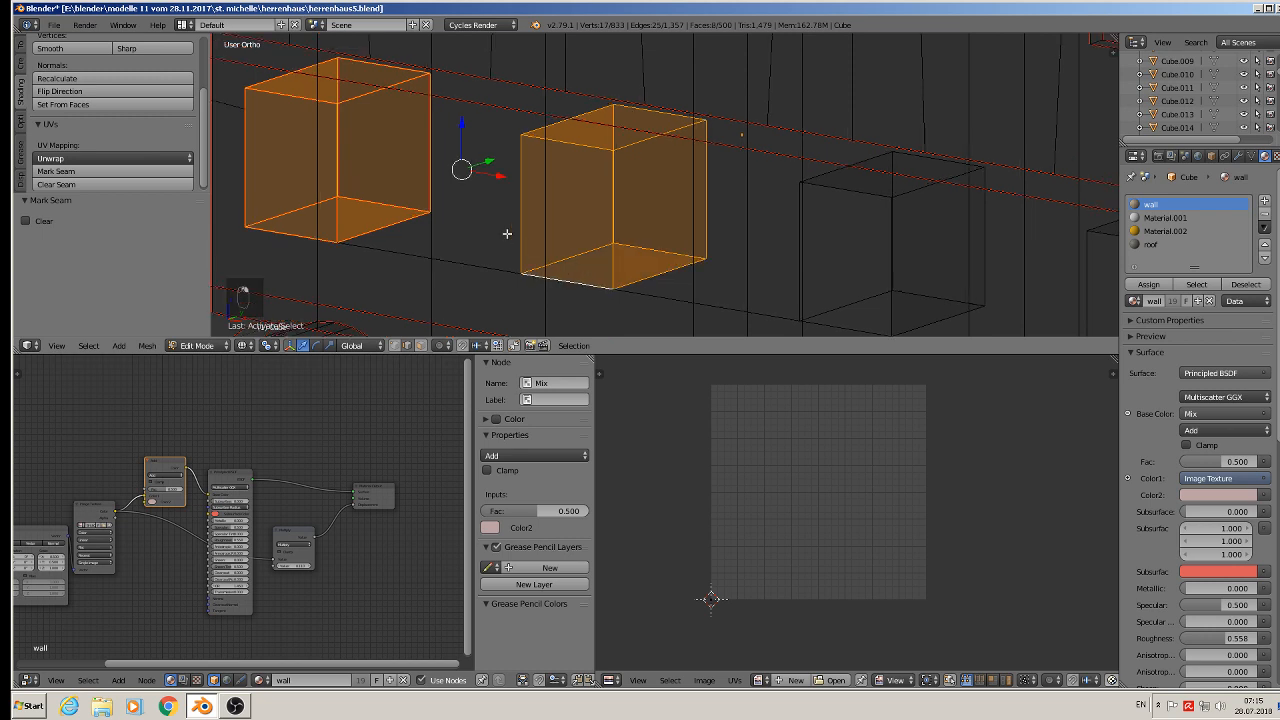
pyautogui.click(106, 172)
# - Select the edges around the adjacent window recess and mark them as seams
pyautogui.keyDown('shift'); pyautogui.moveTo(799, 230); pyautogui.dragTo(422, 169, button='middle'); pyautogui.keyUp('shift')
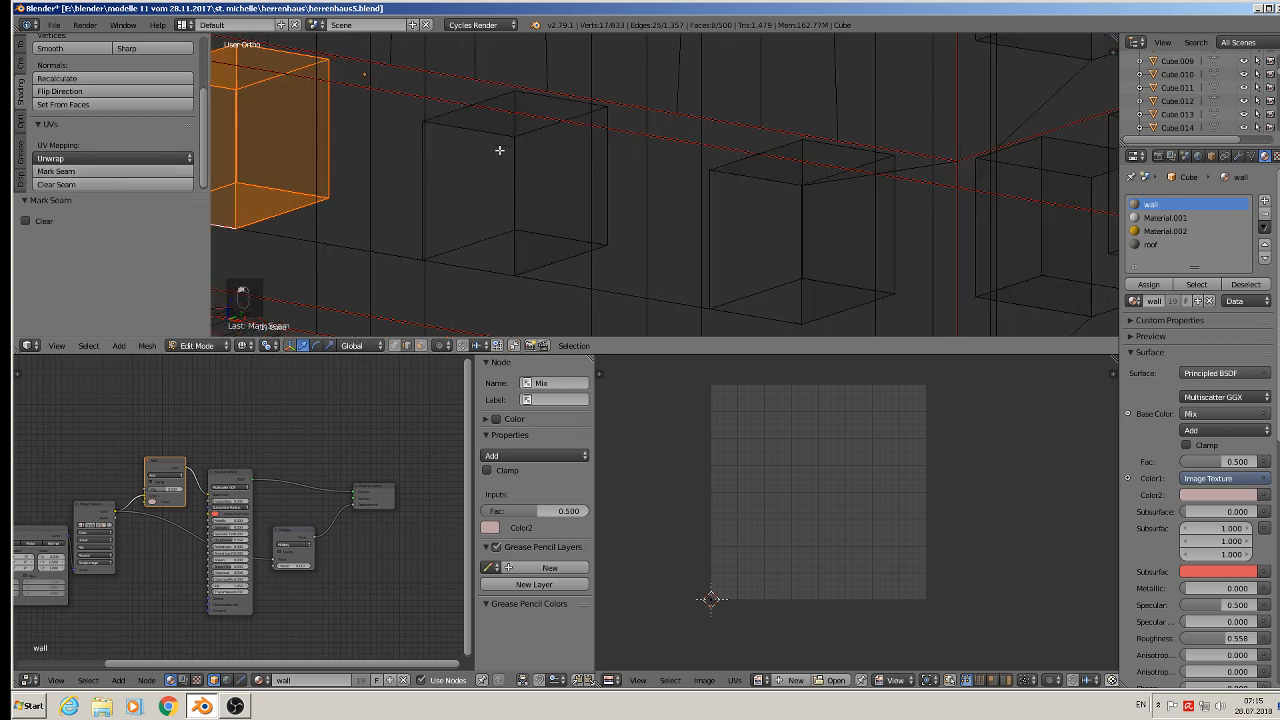
pyautogui.keyDown('alt'); pyautogui.keyDown('shift'); pyautogui.rightClick(486, 137); pyautogui.keyUp('shift'); pyautogui.keyUp('alt')
pyautogui.keyDown('alt'); pyautogui.keyDown('shift'); pyautogui.rightClick(566, 100); pyautogui.keyUp('shift'); pyautogui.keyUp('alt')
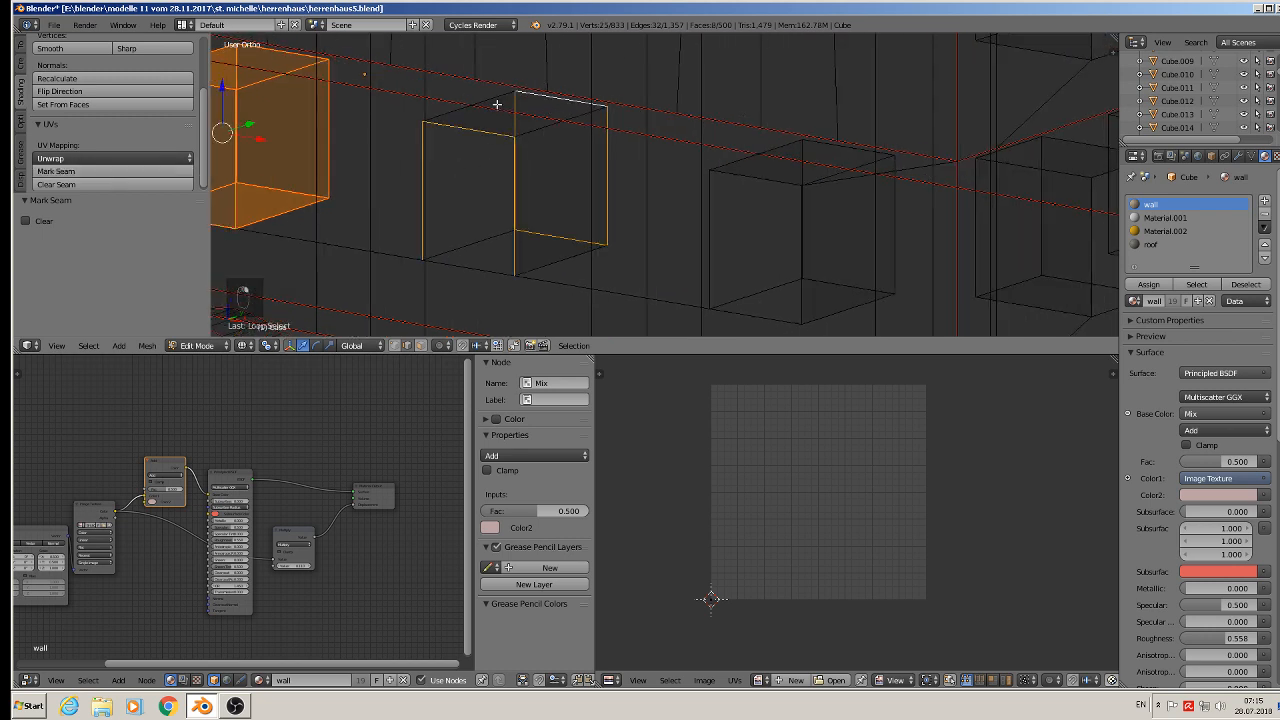
pyautogui.keyDown('shift'); pyautogui.rightClick(484, 241); pyautogui.keyUp('shift')
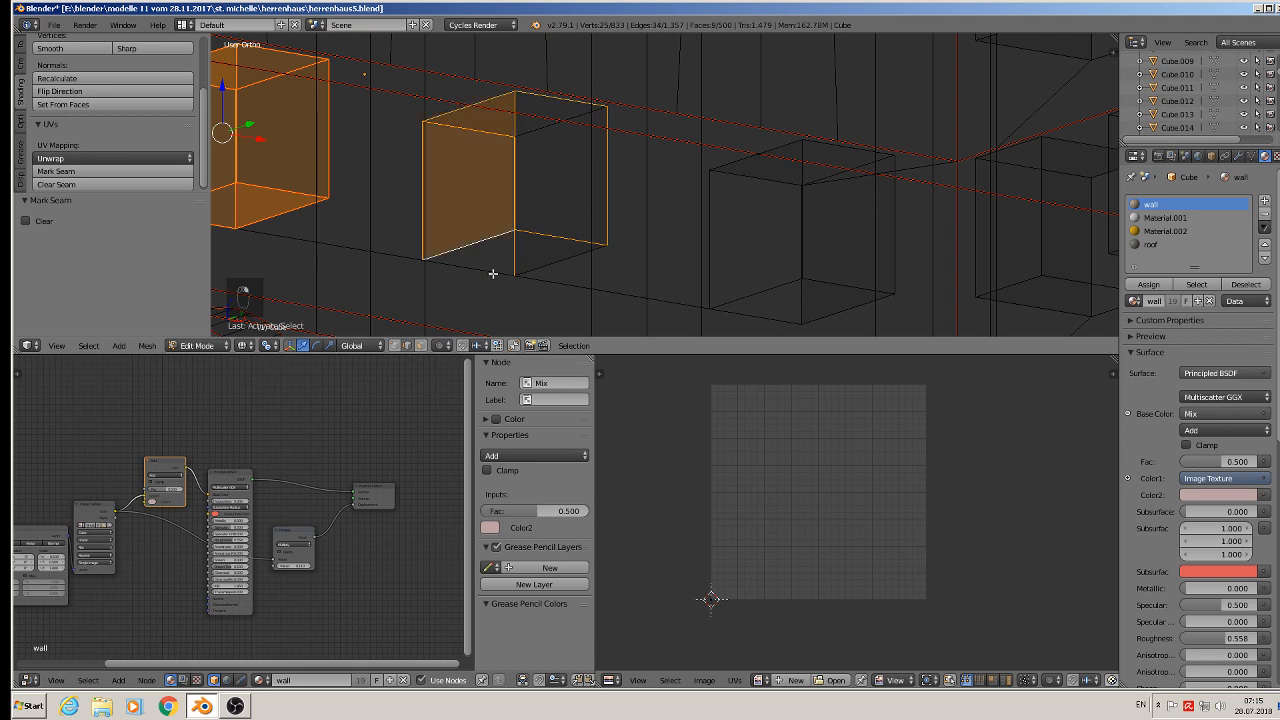
pyautogui.keyDown('shift'); pyautogui.rightClick(539, 269); pyautogui.keyUp('shift')
pyautogui.keyDown('shift'); pyautogui.rightClick(537, 130); pyautogui.keyUp('shift')
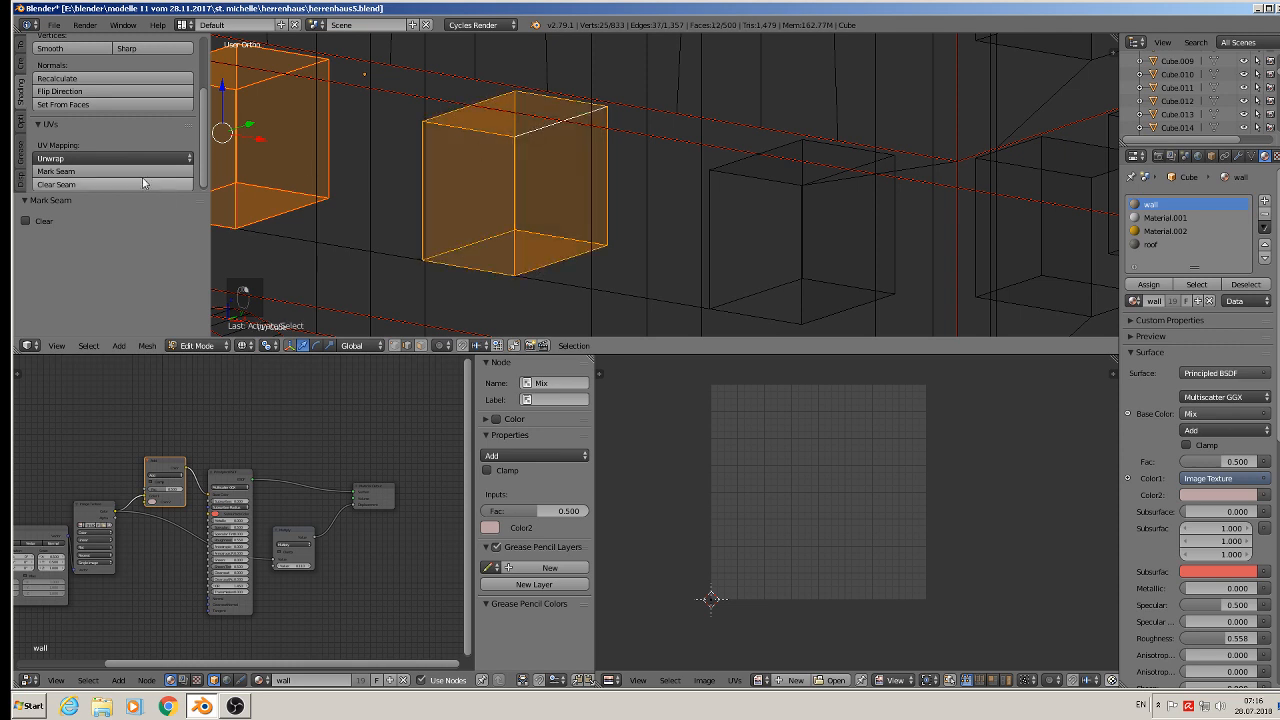
pyautogui.click(113, 171)
# - Deselect everything, select the edges of the next window recess, and mark them as seams
pyautogui.moveTo(651, 228); pyautogui.dragTo(437, 191, button='middle')
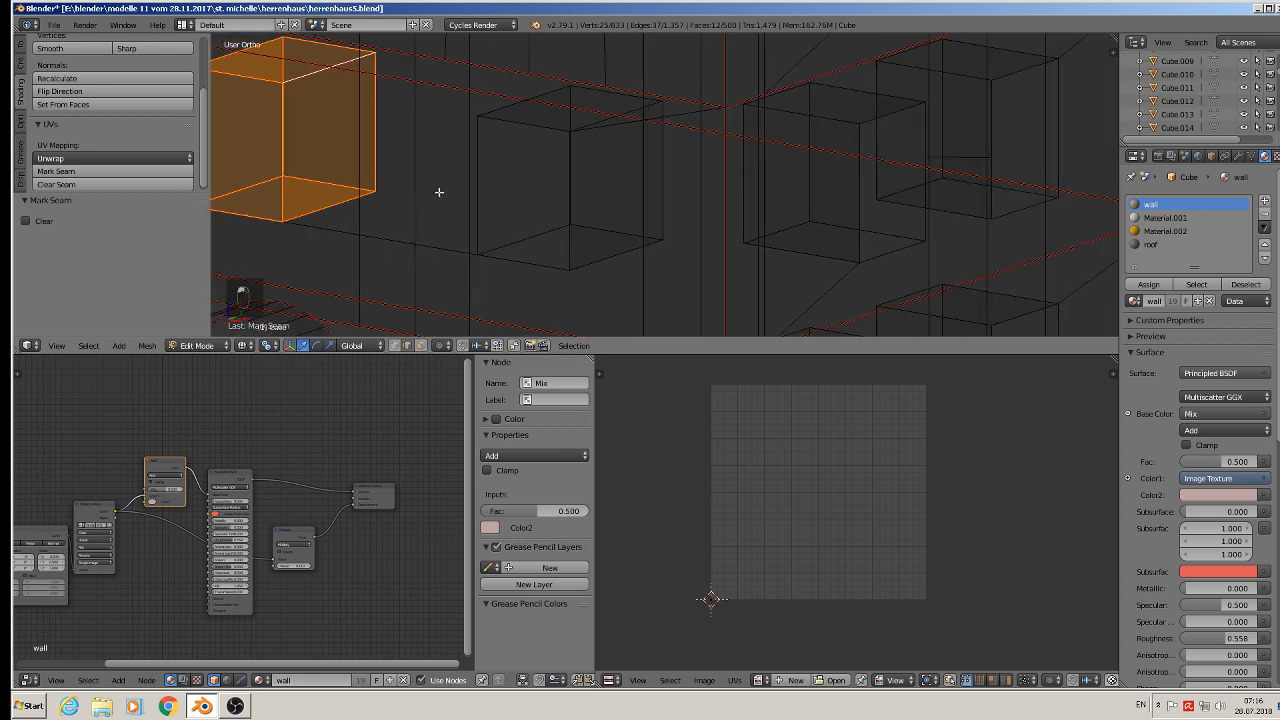
pyautogui.press('a')
pyautogui.rightClick(501, 113)
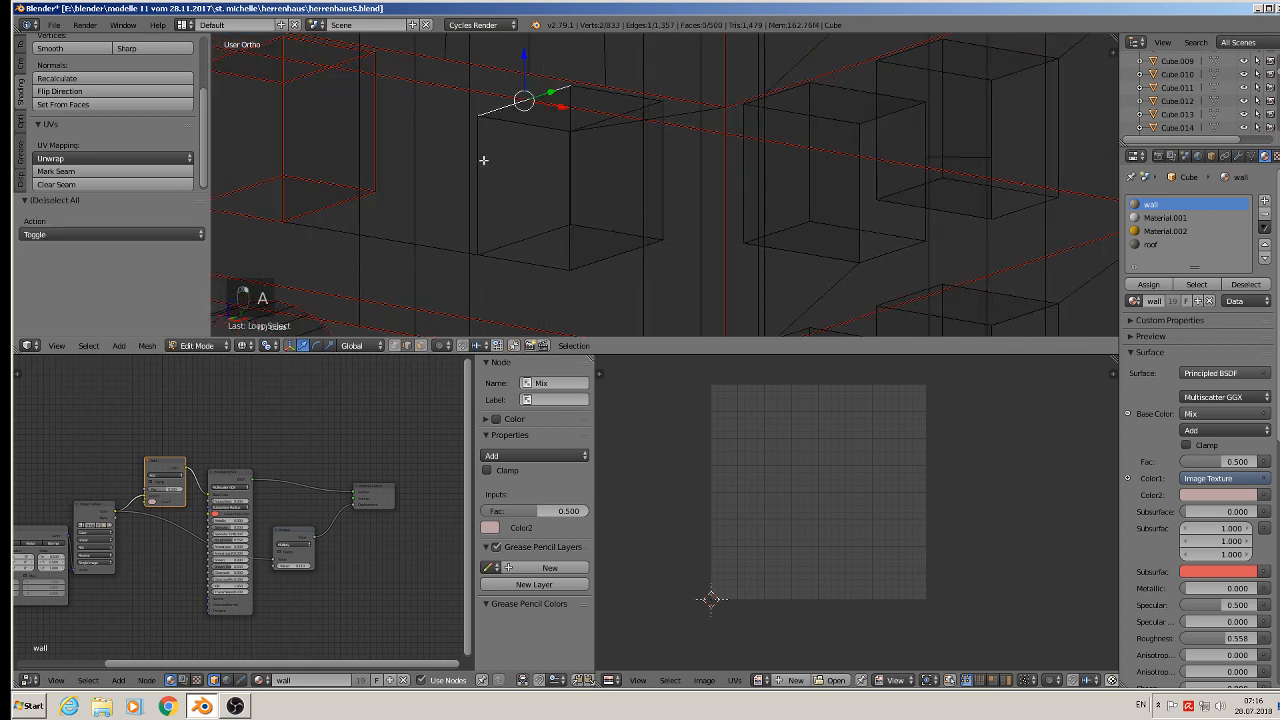
pyautogui.keyDown('alt'); pyautogui.keyDown('shift'); pyautogui.rightClick(479, 148); pyautogui.keyUp('shift'); pyautogui.keyUp('alt')
pyautogui.keyDown('alt'); pyautogui.keyDown('shift'); pyautogui.rightClick(600, 94); pyautogui.keyUp('shift'); pyautogui.keyUp('alt')
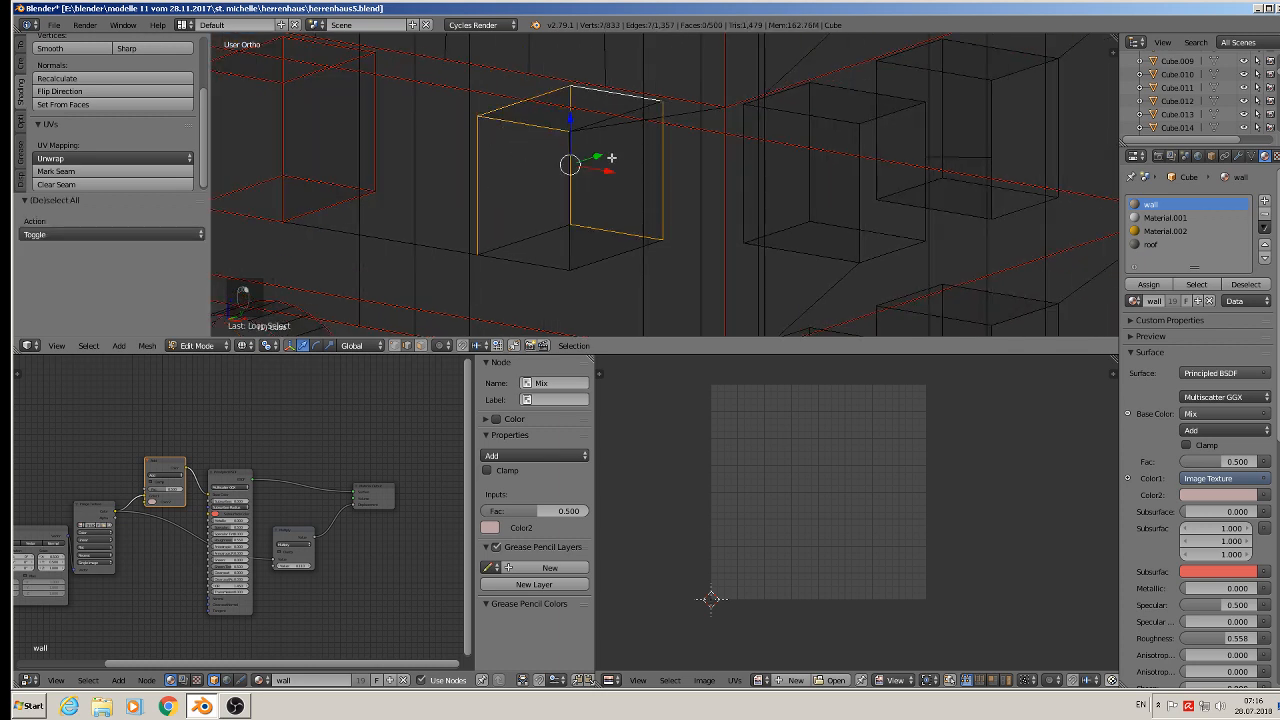
pyautogui.keyDown('shift'); pyautogui.rightClick(613, 258); pyautogui.keyUp('shift')
pyautogui.keyDown('shift'); pyautogui.rightClick(569, 240); pyautogui.keyUp('shift')
pyautogui.keyDown('shift'); pyautogui.rightClick(537, 234); pyautogui.keyUp('shift')
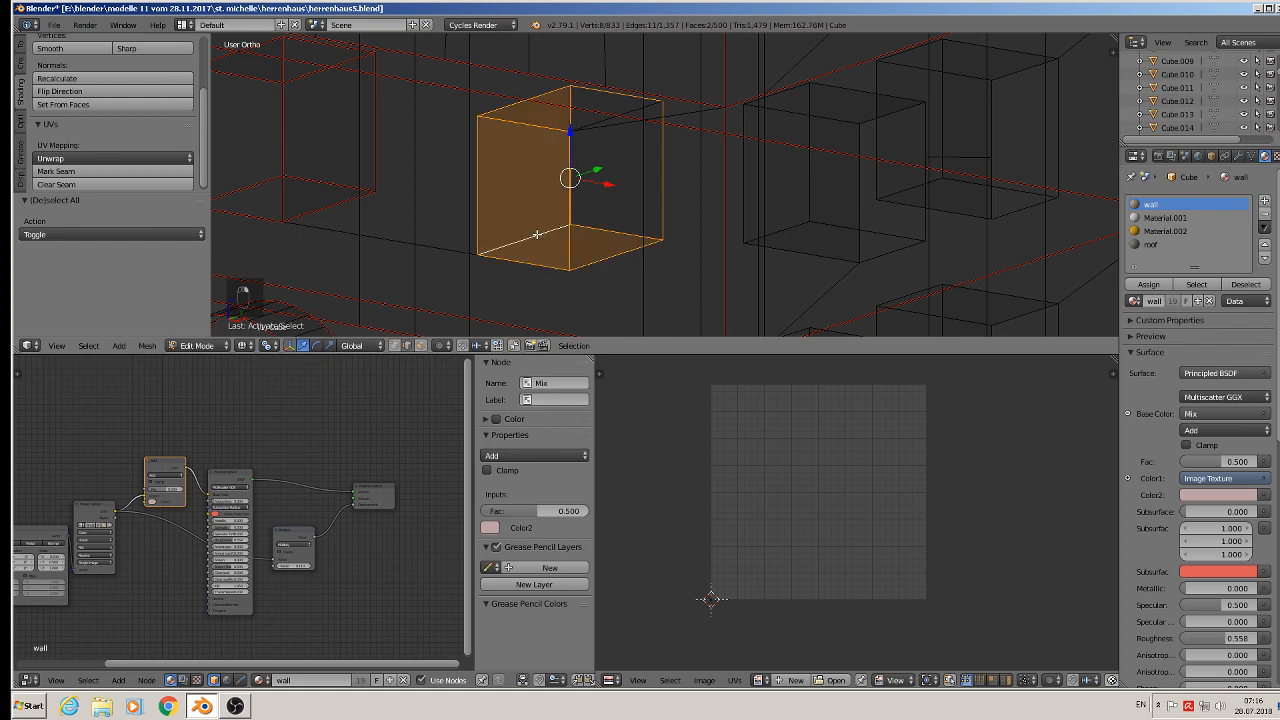
pyautogui.keyDown('shift'); pyautogui.rightClick(610, 118); pyautogui.keyUp('shift')
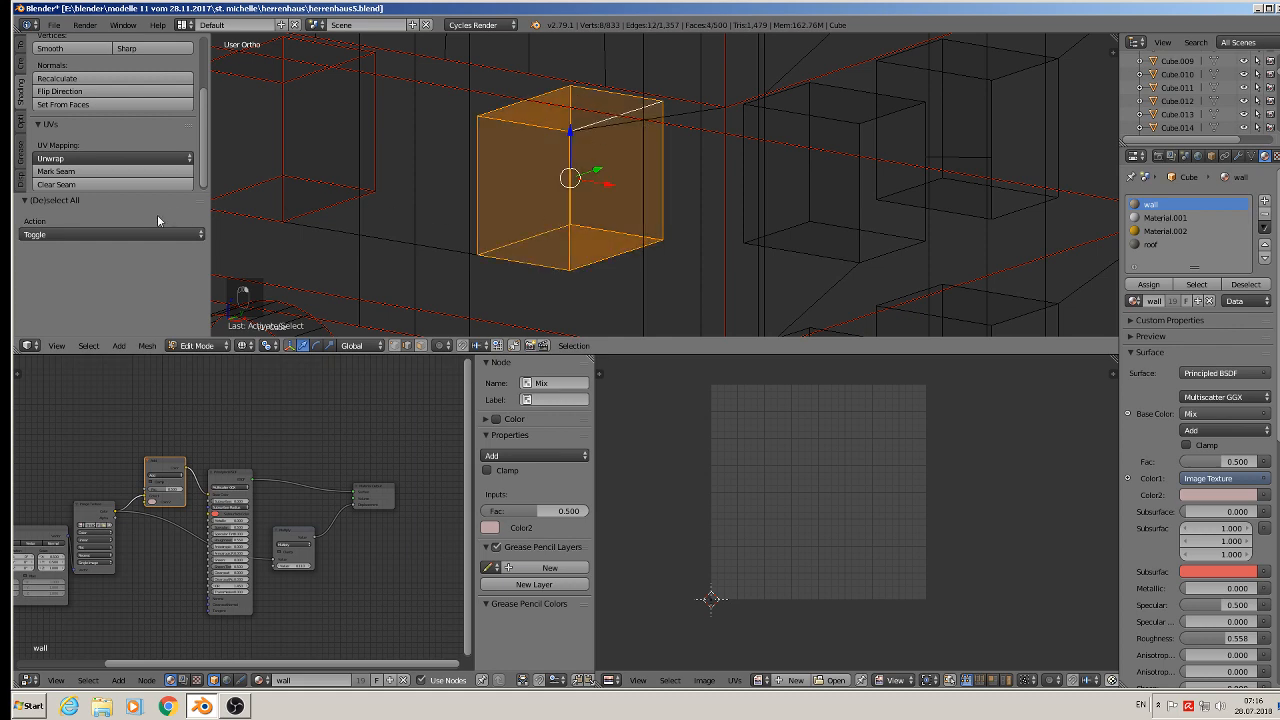
pyautogui.click(100, 171)
# - Select the edge loops around the next upper-floor window recess and mark them as seams
pyautogui.scroll(-2, 600, 206)
pyautogui.keyDown('shift'); pyautogui.moveTo(634, 209); pyautogui.dragTo(585, 226, button='middle'); pyautogui.keyUp('shift')
pyautogui.rightClick(619, 180)
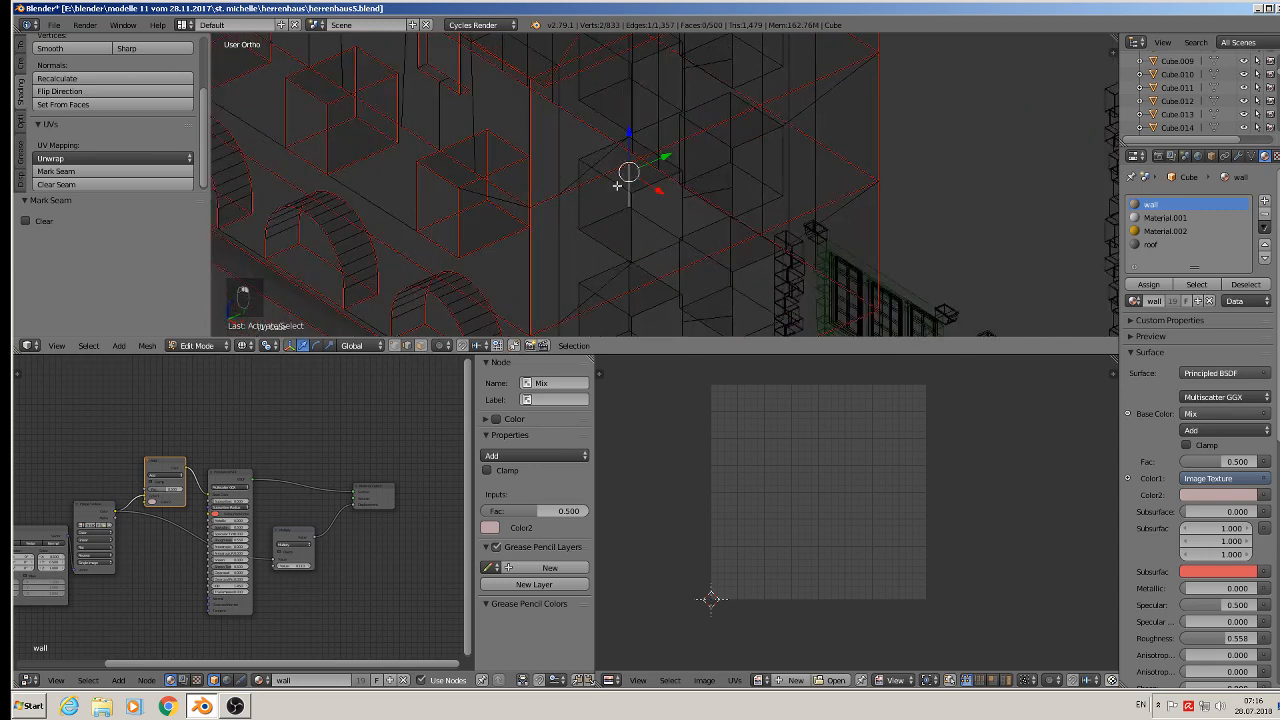
pyautogui.keyDown('shift'); pyautogui.rightClick(576, 205); pyautogui.keyUp('shift')
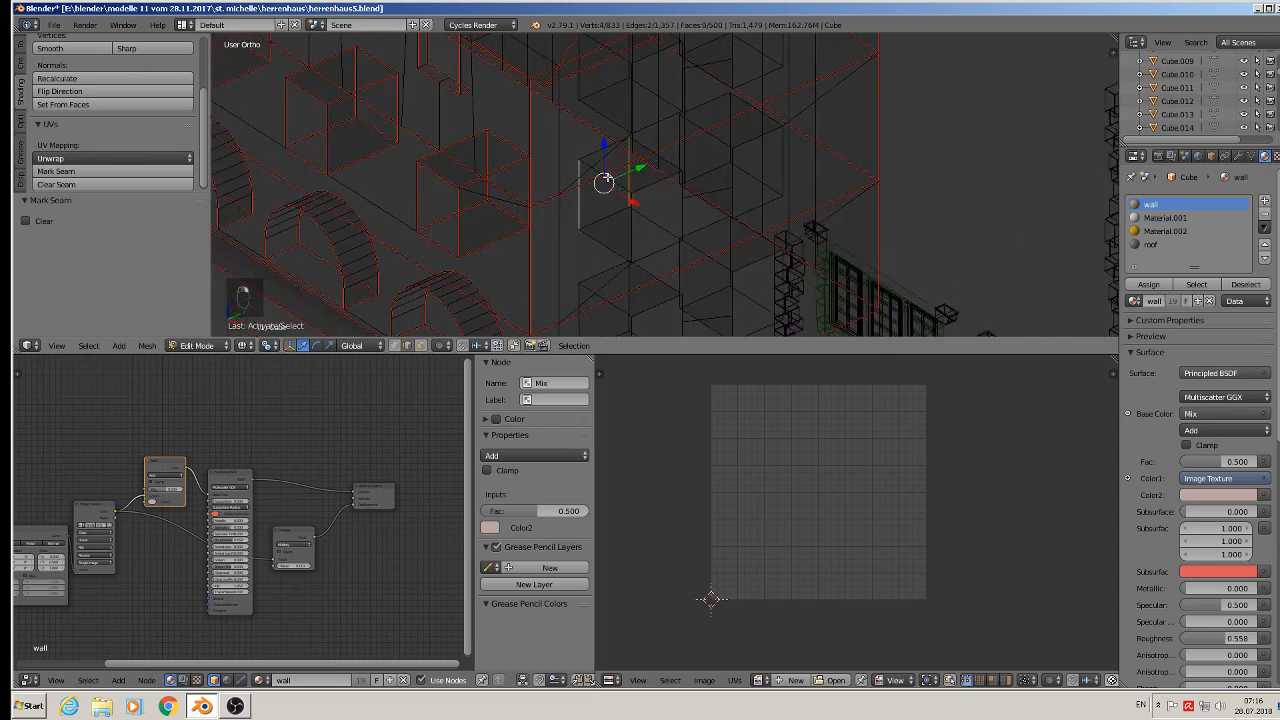
pyautogui.keyDown('alt'); pyautogui.keyDown('shift'); pyautogui.rightClick(597, 150); pyautogui.keyUp('shift'); pyautogui.keyUp('alt')
pyautogui.keyDown('alt'); pyautogui.keyDown('shift'); pyautogui.rightClick(657, 250); pyautogui.keyUp('shift'); pyautogui.keyUp('alt')
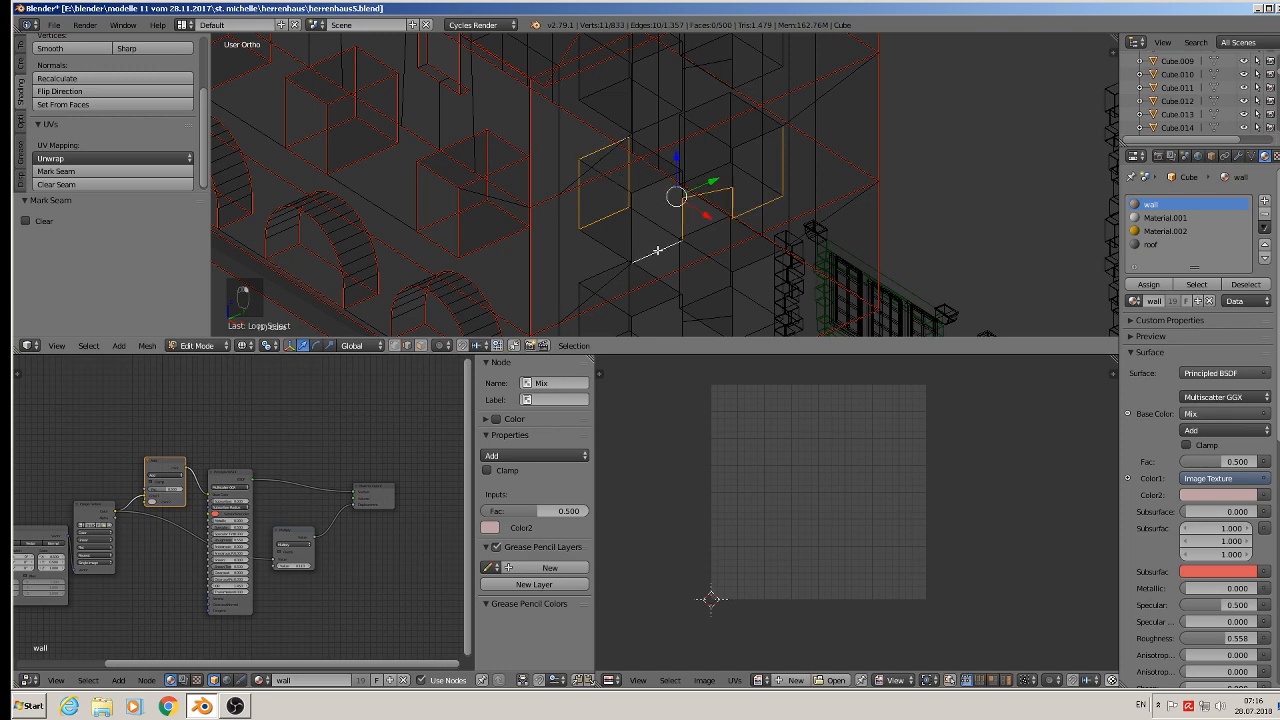
pyautogui.moveTo(655, 252); pyautogui.dragTo(614, 195, button='middle')
pyautogui.keyDown('shift'); pyautogui.rightClick(696, 181); pyautogui.keyUp('shift')
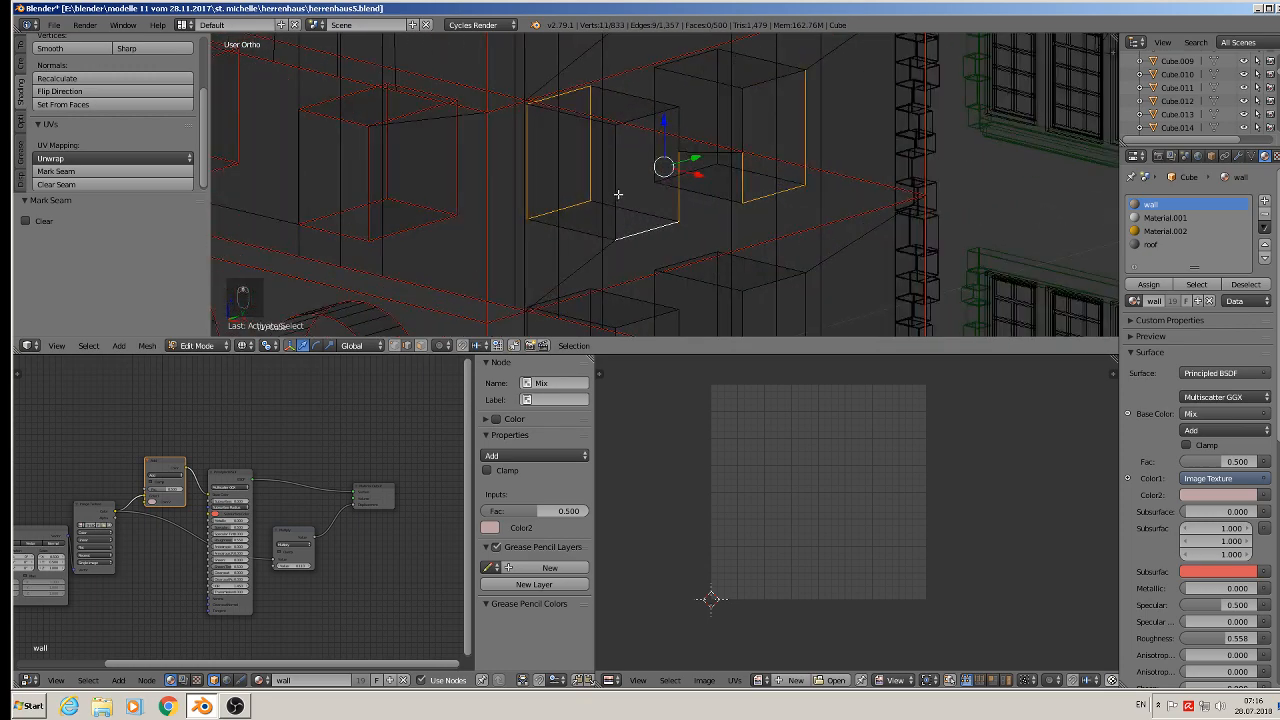
pyautogui.keyDown('shift'); pyautogui.rightClick(614, 195); pyautogui.keyUp('shift')
pyautogui.keyDown('shift'); pyautogui.rightClick(648, 206); pyautogui.keyUp('shift')
pyautogui.keyDown('shift'); pyautogui.rightClick(654, 113); pyautogui.keyUp('shift')
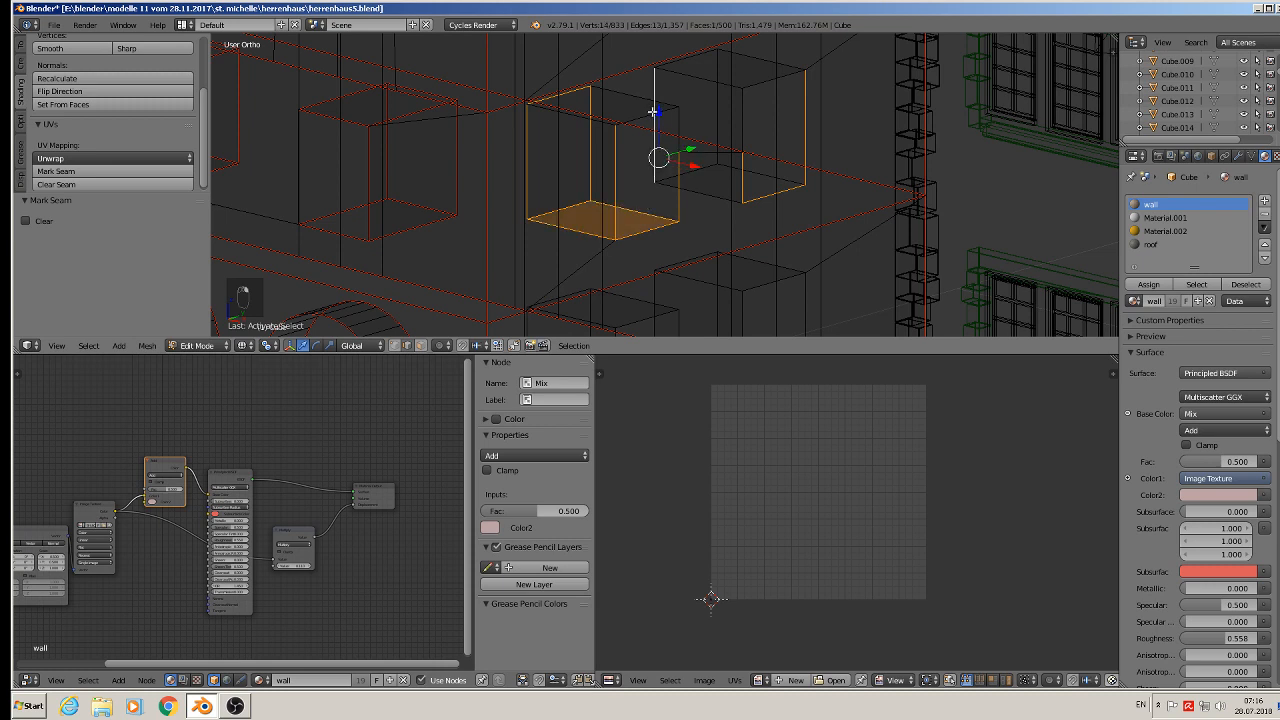
pyautogui.keyDown('shift'); pyautogui.rightClick(659, 94); pyautogui.keyUp('shift')
pyautogui.keyDown('shift'); pyautogui.rightClick(641, 97); pyautogui.keyUp('shift')
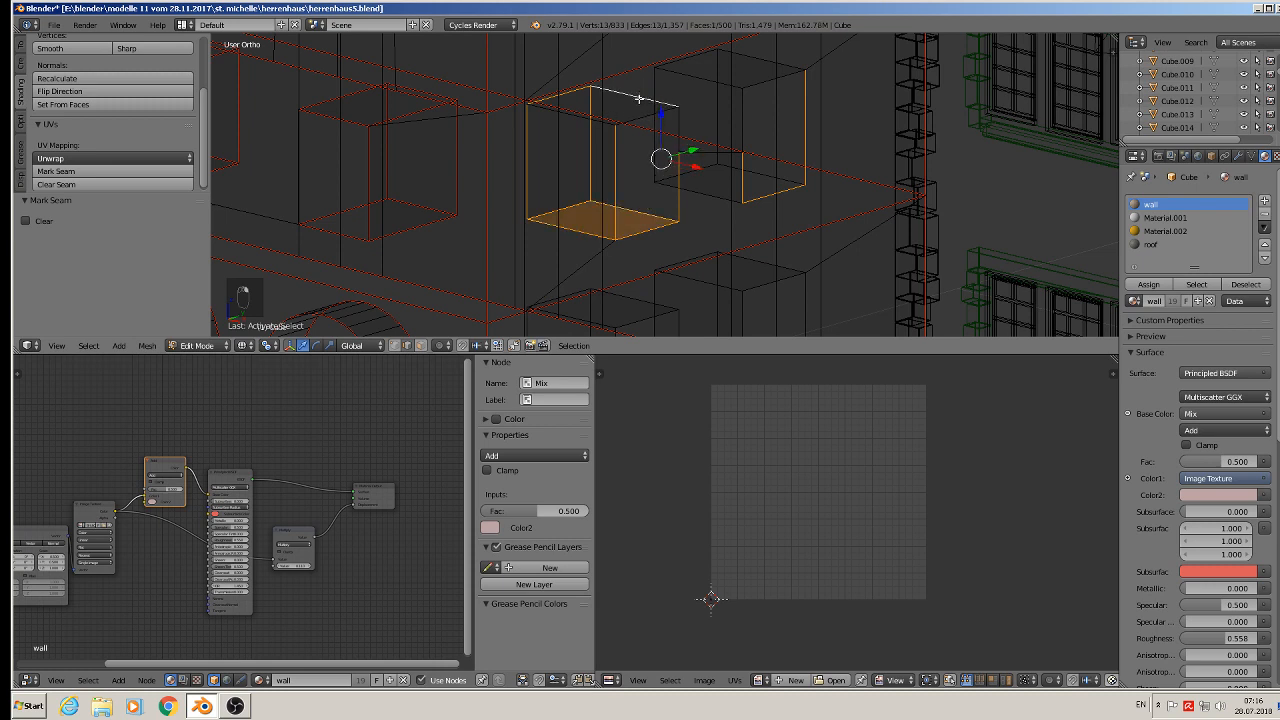
pyautogui.keyDown('shift'); pyautogui.rightClick(640, 118); pyautogui.keyUp('shift')
pyautogui.keyDown('shift'); pyautogui.rightClick(585, 118); pyautogui.keyUp('shift')
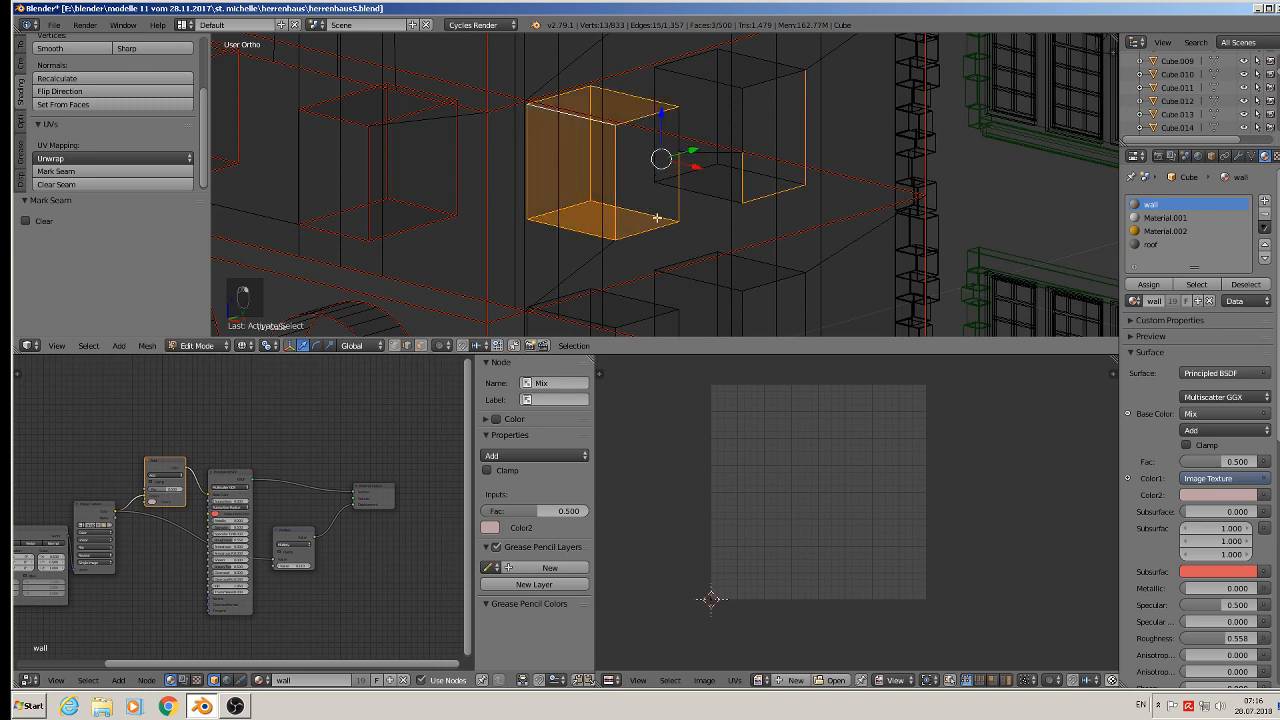
pyautogui.moveTo(658, 218); pyautogui.dragTo(646, 194, button='middle')
pyautogui.keyDown('shift'); pyautogui.rightClick(591, 195); pyautogui.keyUp('shift')
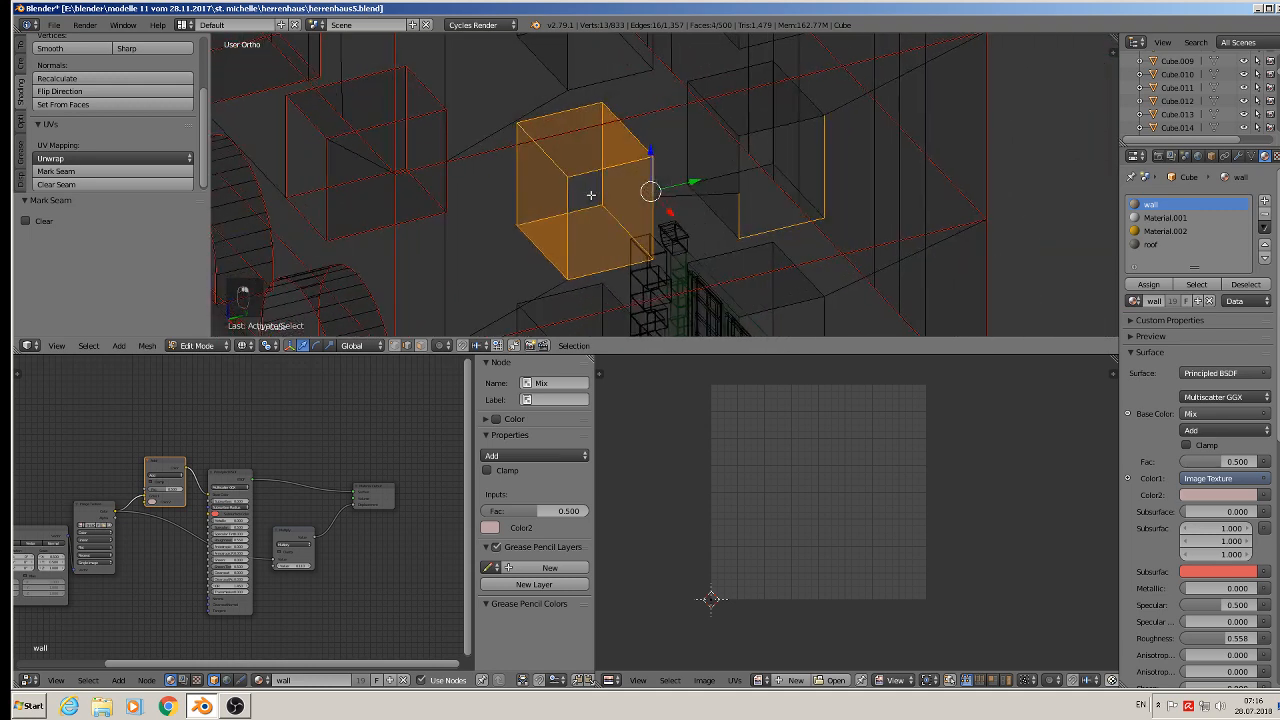
pyautogui.click(128, 171)
# - Select the edges around the neighbouring window recess further along the wall and mark them as seams
pyautogui.rightClick(688, 140)
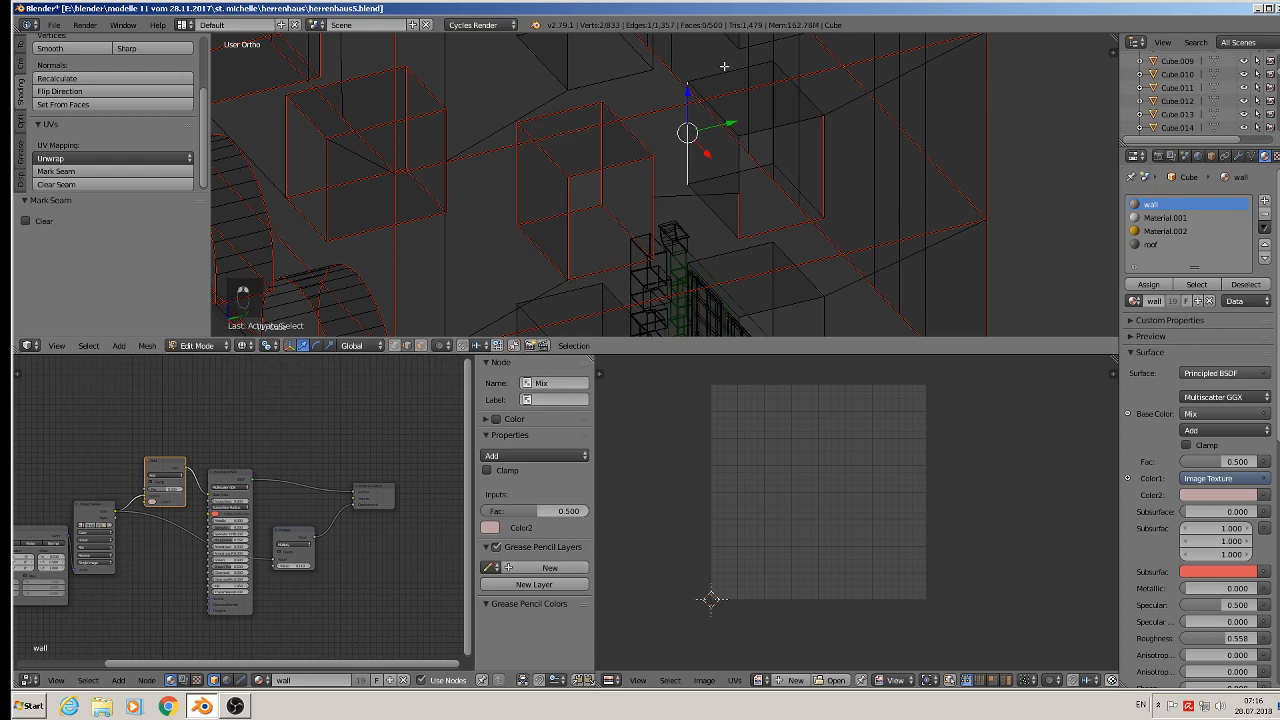
pyautogui.keyDown('shift'); pyautogui.rightClick(724, 70); pyautogui.keyUp('shift')
pyautogui.keyDown('shift'); pyautogui.rightClick(797, 105); pyautogui.keyUp('shift')
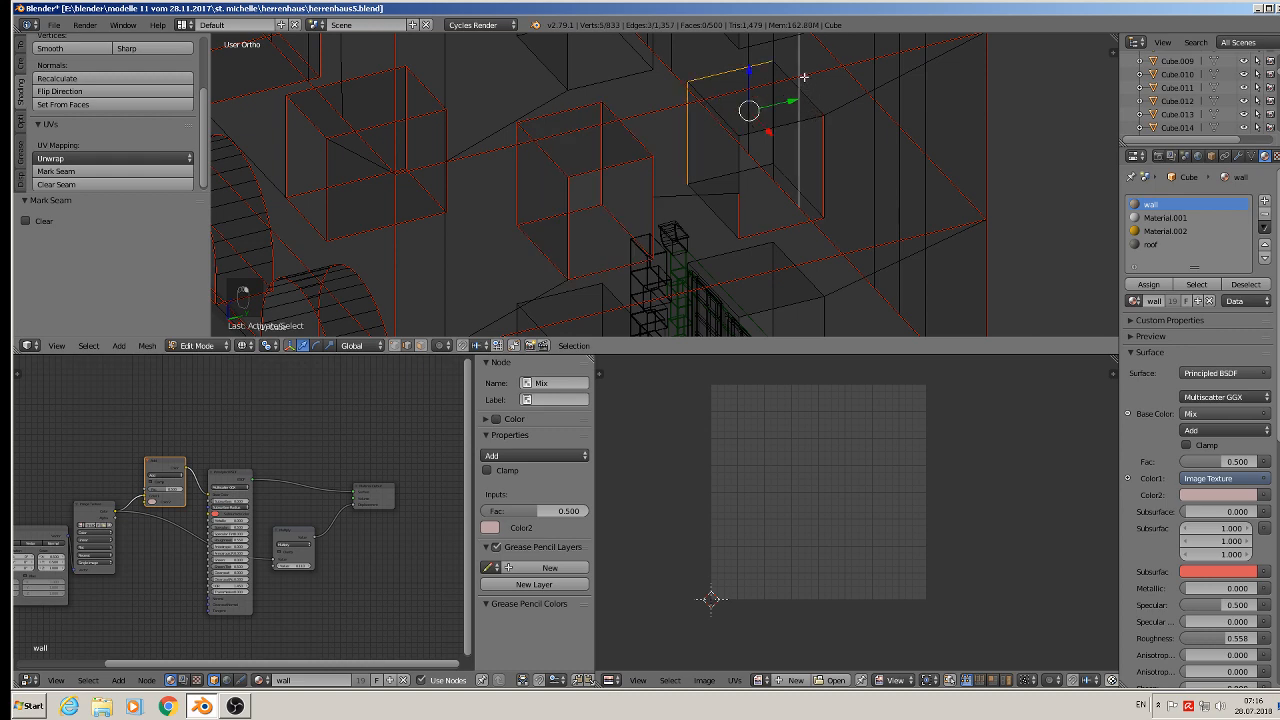
pyautogui.keyDown('shift'); pyautogui.rightClick(801, 78); pyautogui.keyUp('shift')
pyautogui.rightClick(814, 96)
pyautogui.keyDown('shift'); pyautogui.rightClick(754, 67); pyautogui.keyUp('shift')
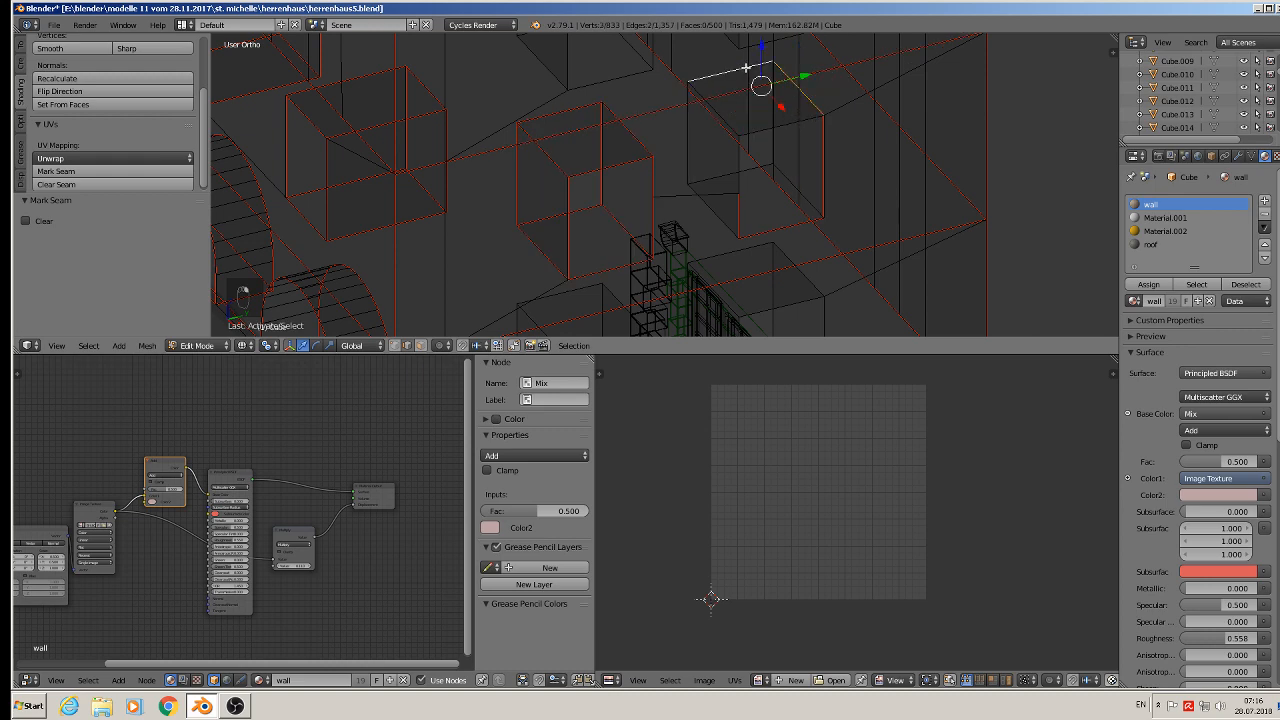
pyautogui.moveTo(774, 173); pyautogui.dragTo(803, 166, button='middle')
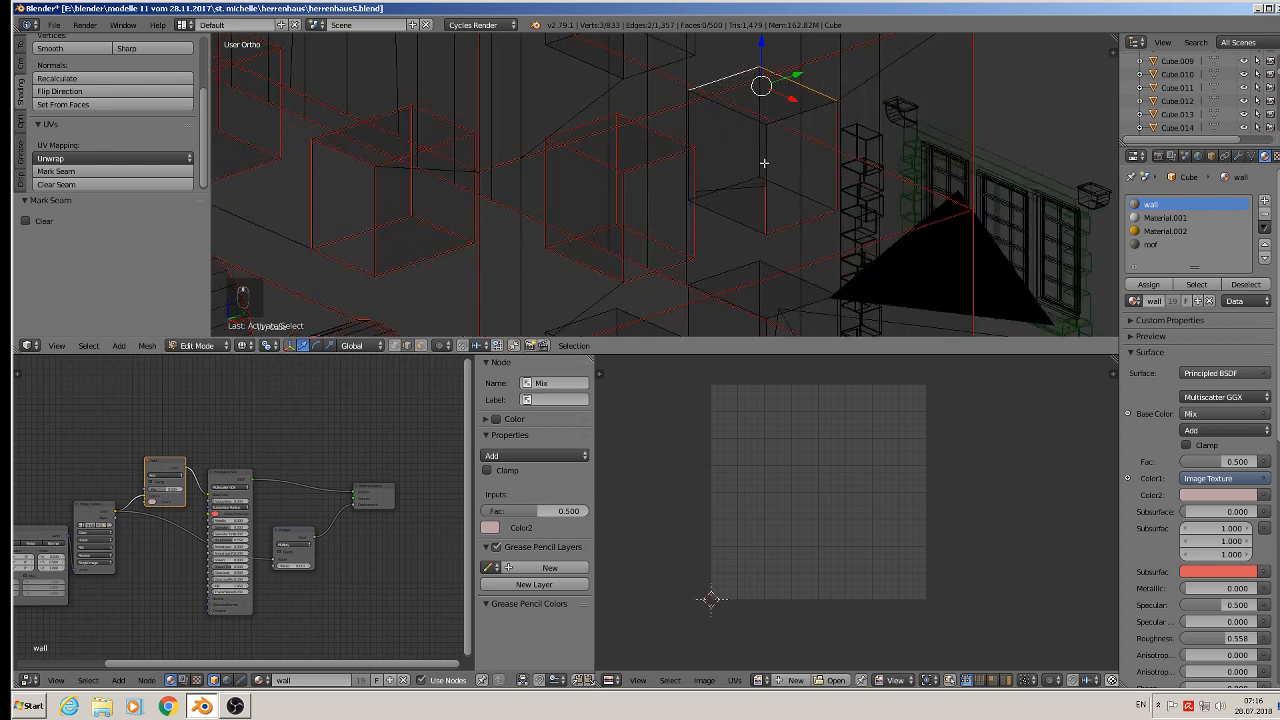
pyautogui.keyDown('shift'); pyautogui.rightClick(764, 162); pyautogui.keyUp('shift')
pyautogui.keyDown('shift'); pyautogui.rightClick(737, 208); pyautogui.keyUp('shift')
pyautogui.moveTo(737, 208); pyautogui.dragTo(714, 230, button='middle')
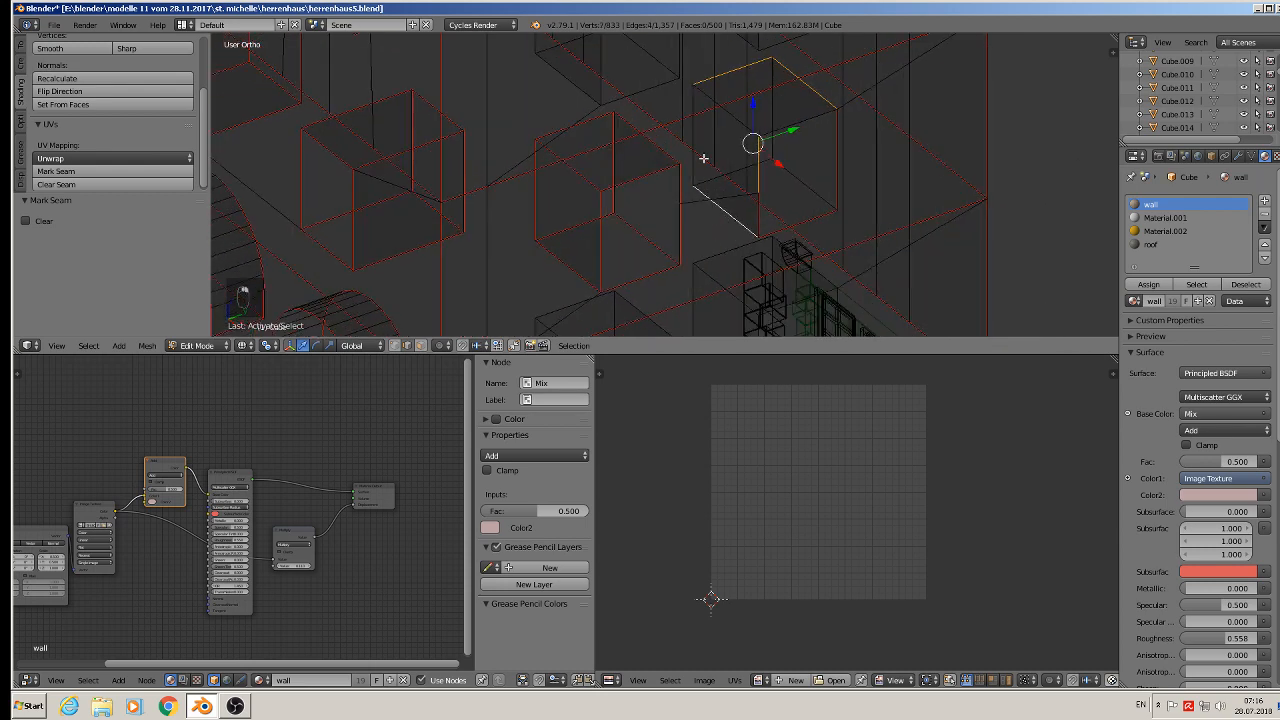
pyautogui.keyDown('shift'); pyautogui.rightClick(693, 126); pyautogui.keyUp('shift')
pyautogui.moveTo(789, 164); pyautogui.dragTo(764, 152, button='middle')
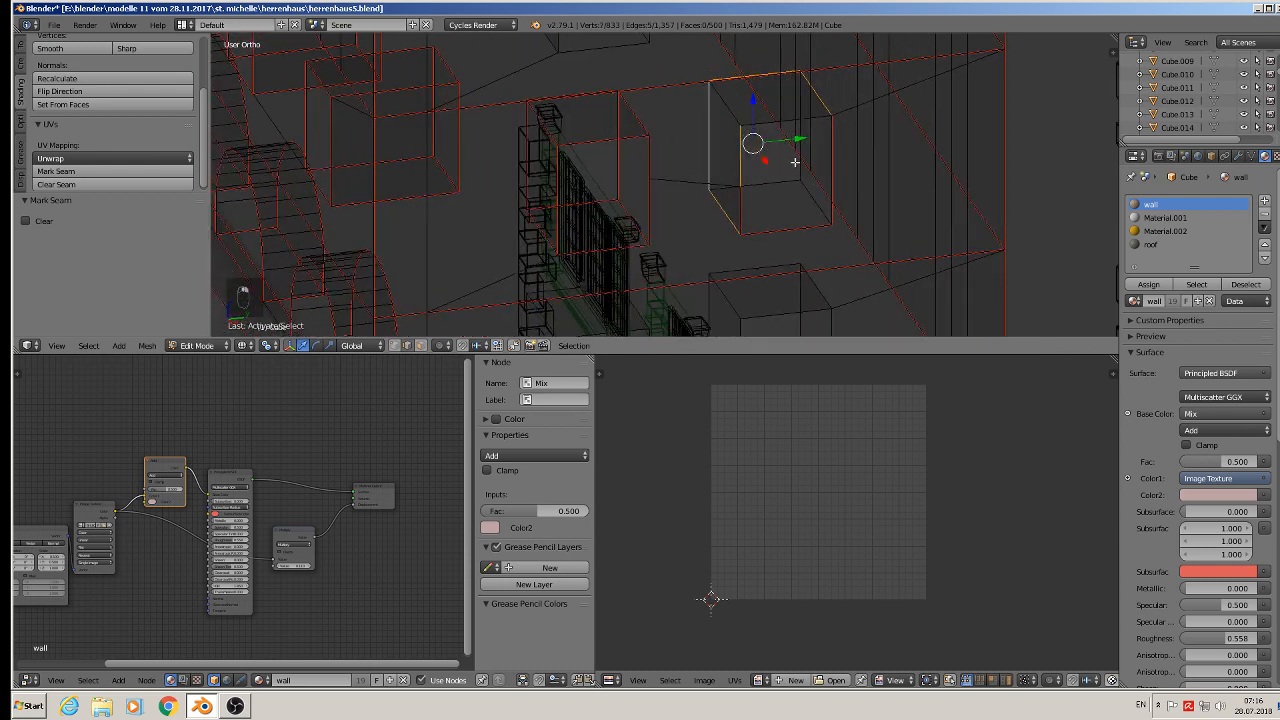
pyautogui.keyDown('shift'); pyautogui.rightClick(798, 164); pyautogui.keyUp('shift')
pyautogui.keyDown('shift'); pyautogui.rightClick(790, 184); pyautogui.keyUp('shift')
pyautogui.keyDown('shift'); pyautogui.rightClick(805, 197); pyautogui.keyUp('shift')
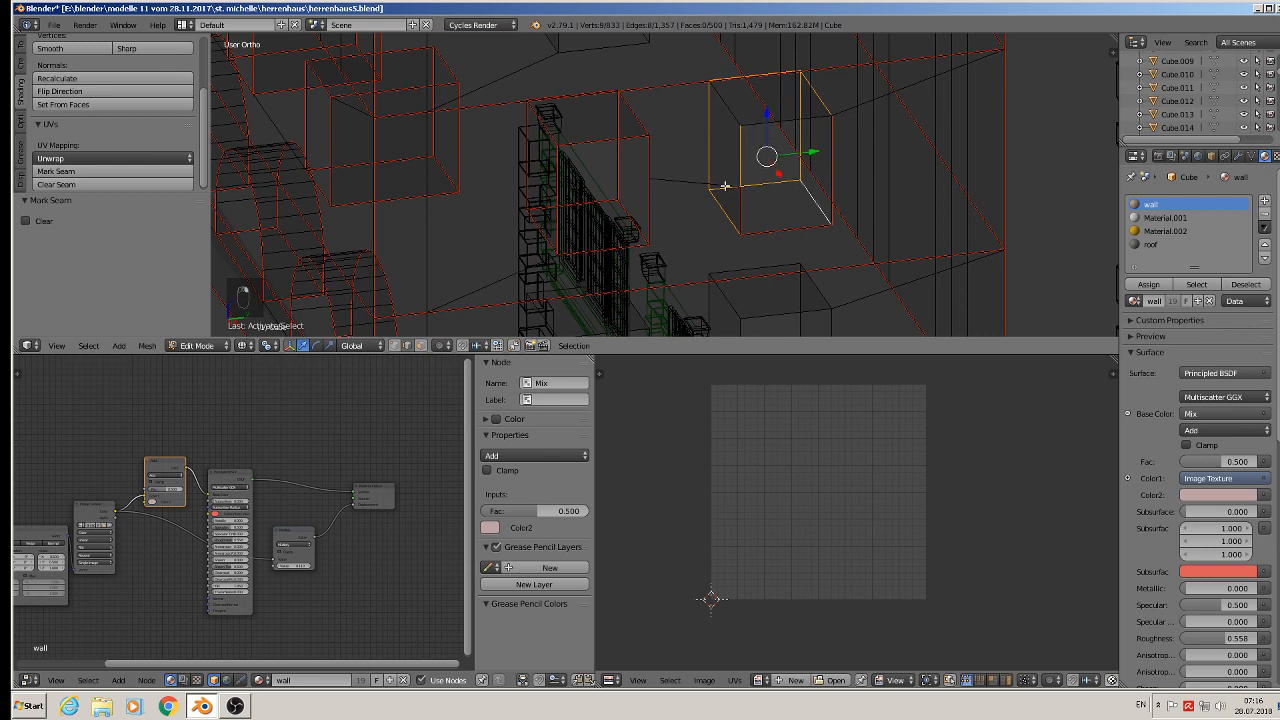
pyautogui.keyDown('shift'); pyautogui.rightClick(757, 127); pyautogui.keyUp('shift')
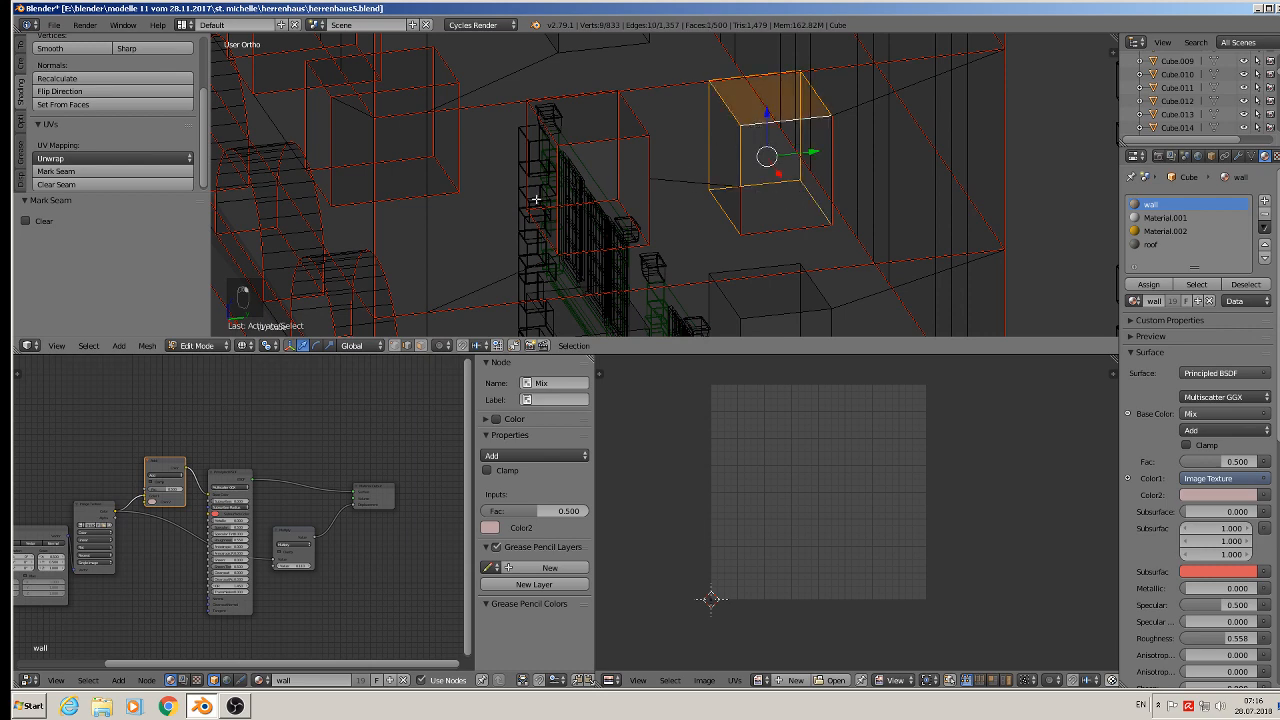
pyautogui.click(84, 172)
# - Select the edges of the following window recess, including its floor and top, and mark them as seams
pyautogui.moveTo(594, 63); pyautogui.dragTo(653, 76, button='middle')
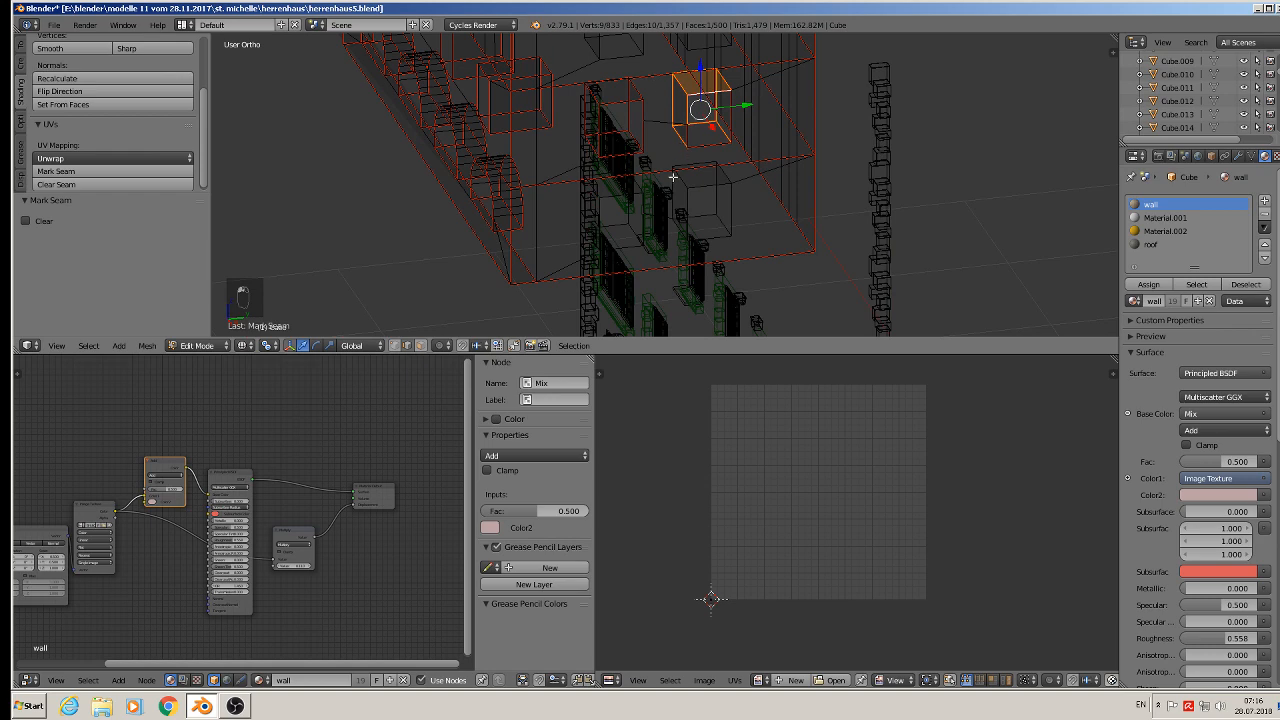
pyautogui.scroll(6, 673, 177)
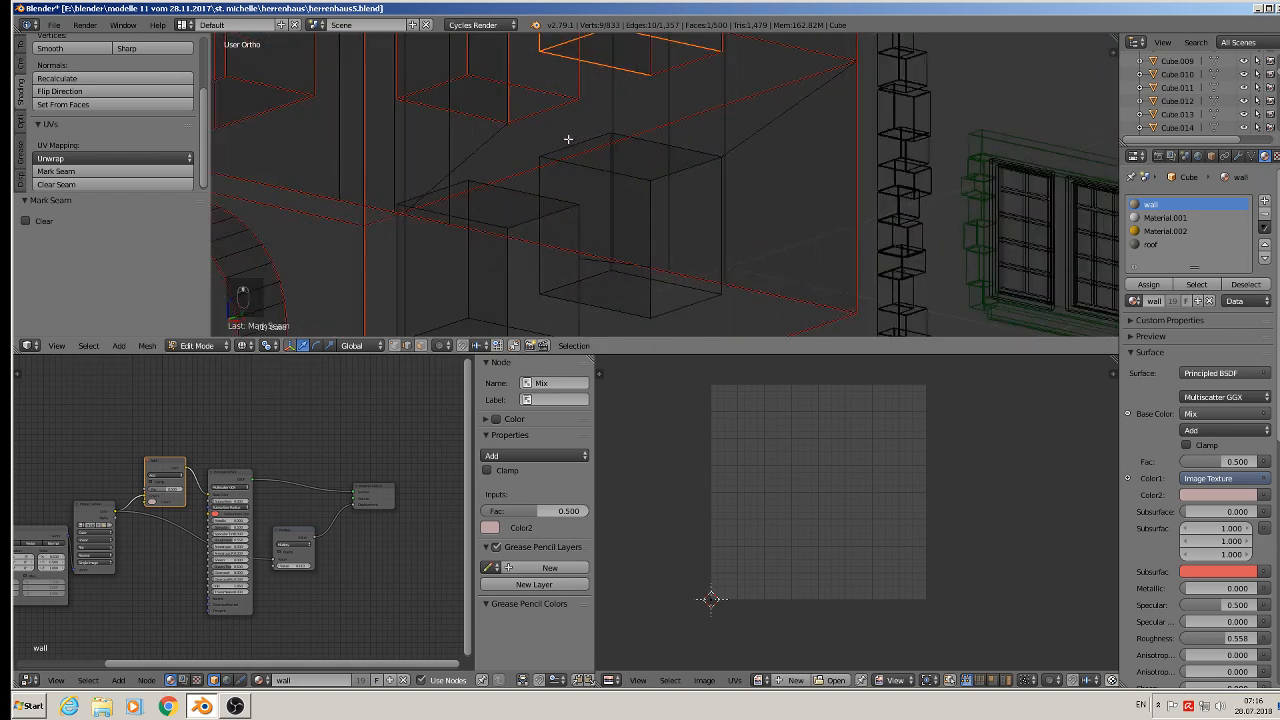
pyautogui.rightClick(570, 141)
pyautogui.keyDown('alt'); pyautogui.keyDown('shift'); pyautogui.rightClick(567, 134); pyautogui.keyUp('shift'); pyautogui.keyUp('alt')
pyautogui.keyDown('alt'); pyautogui.rightClick(578, 149); pyautogui.keyUp('alt')
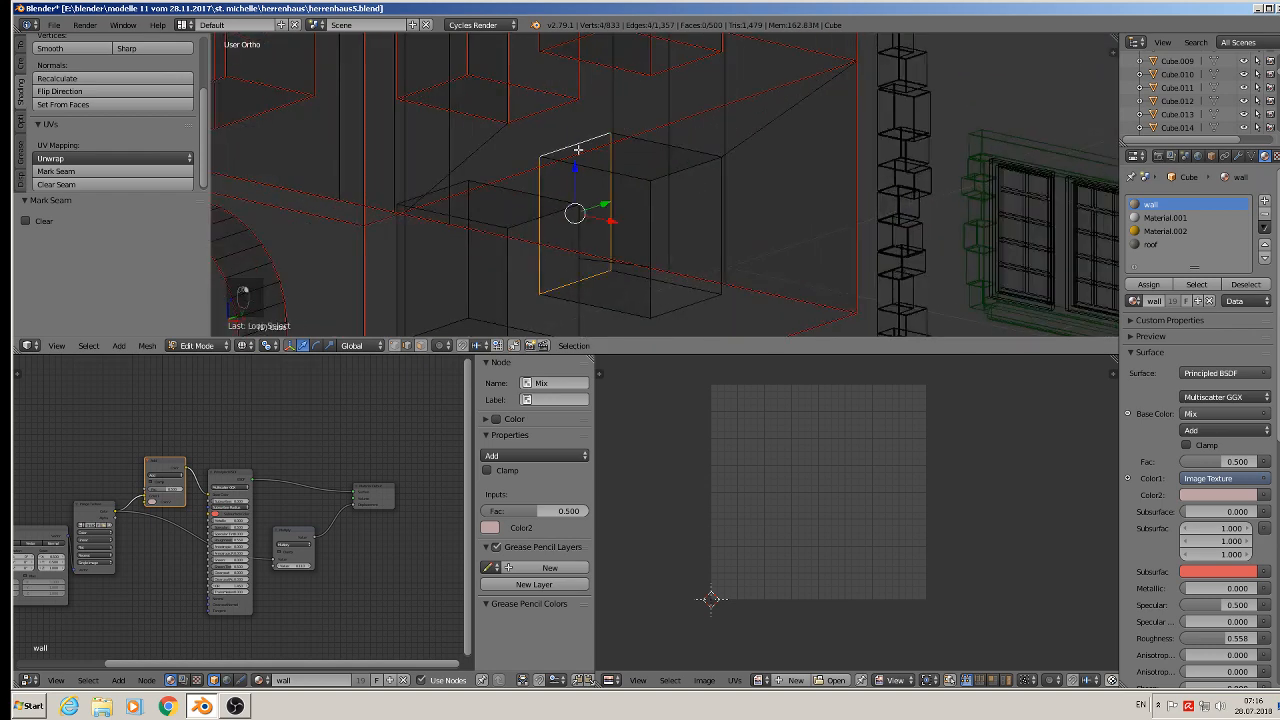
pyautogui.keyDown('alt'); pyautogui.keyDown('shift'); pyautogui.rightClick(691, 171); pyautogui.keyUp('shift'); pyautogui.keyUp('alt')
pyautogui.moveTo(644, 226); pyautogui.dragTo(606, 276, button='middle')
pyautogui.keyDown('shift'); pyautogui.rightClick(606, 275); pyautogui.keyUp('shift')
pyautogui.keyDown('shift'); pyautogui.rightClick(606, 292); pyautogui.keyUp('shift')
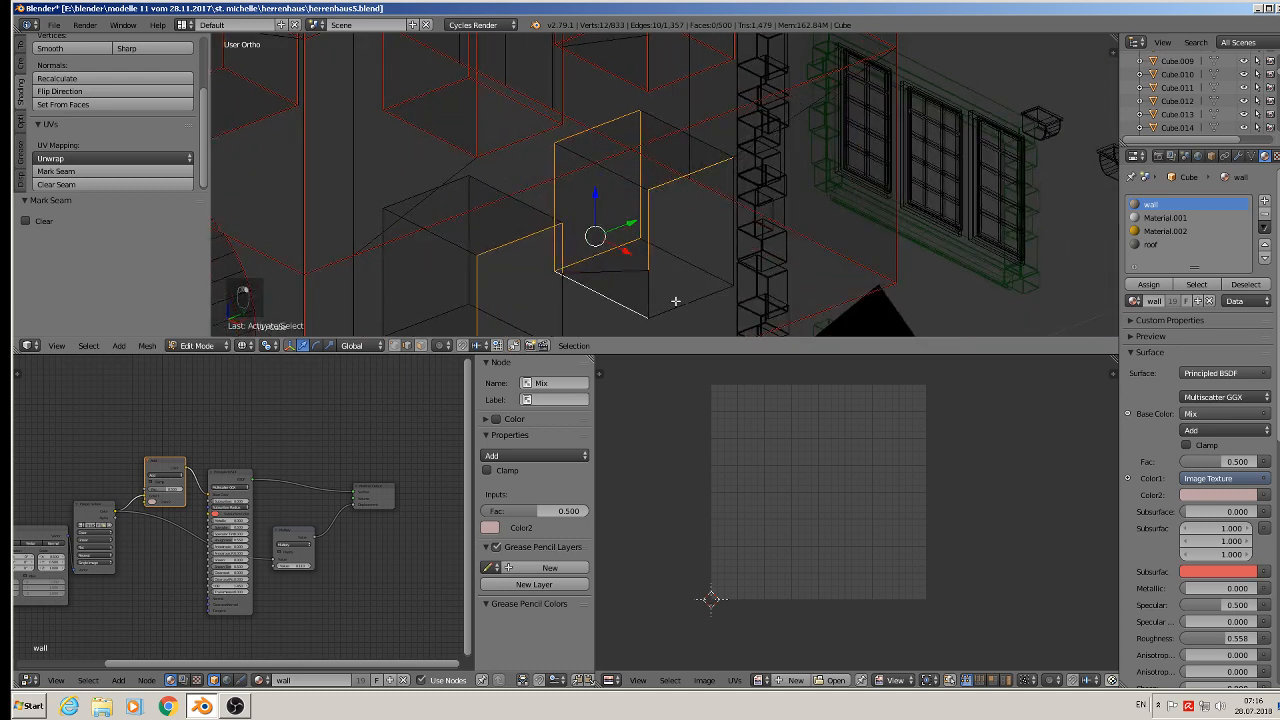
pyautogui.keyDown('shift'); pyautogui.rightClick(674, 298); pyautogui.keyUp('shift')
pyautogui.keyDown('shift'); pyautogui.rightClick(703, 277); pyautogui.keyUp('shift')
pyautogui.keyDown('shift'); pyautogui.rightClick(649, 284); pyautogui.keyUp('shift')
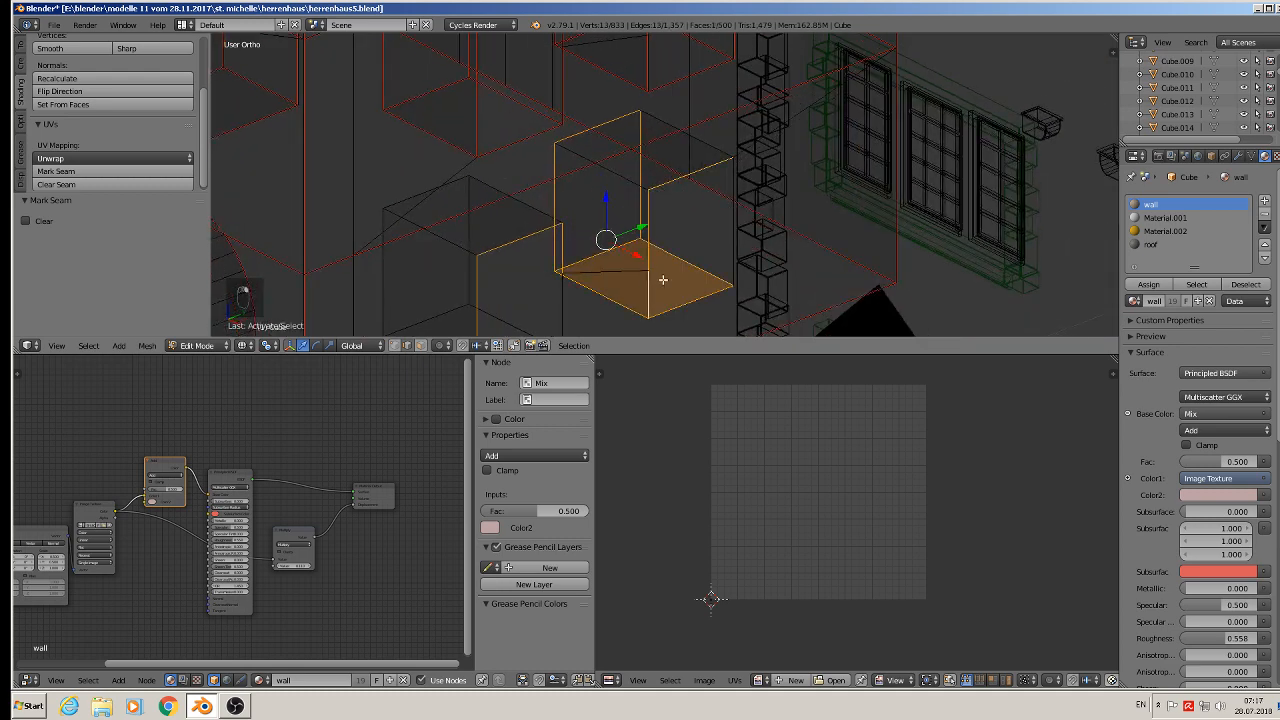
pyautogui.keyDown('shift'); pyautogui.moveTo(657, 280); pyautogui.dragTo(634, 231, button='middle'); pyautogui.keyUp('shift')
pyautogui.keyDown('shift'); pyautogui.rightClick(635, 226); pyautogui.keyUp('shift')
pyautogui.keyDown('shift'); pyautogui.rightClick(585, 120); pyautogui.keyUp('shift')
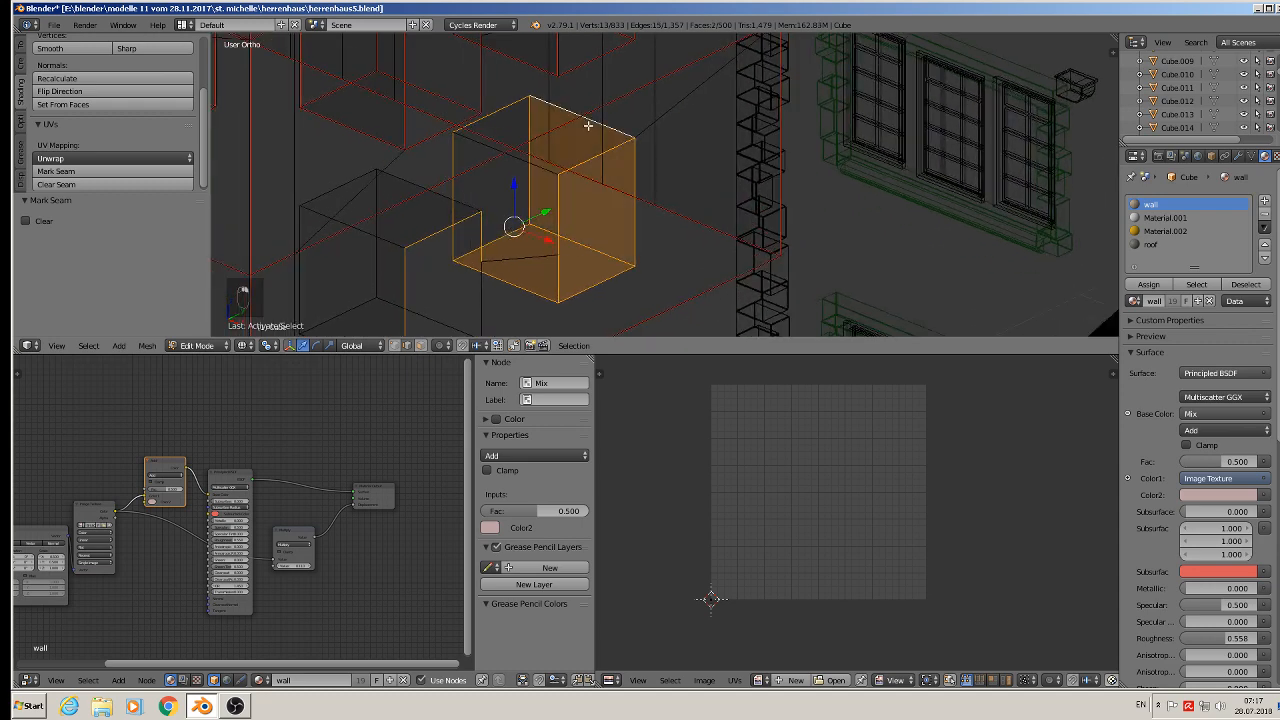
pyautogui.keyDown('shift'); pyautogui.rightClick(529, 166); pyautogui.keyUp('shift')
pyautogui.keyDown('shift'); pyautogui.rightClick(521, 160); pyautogui.keyUp('shift')
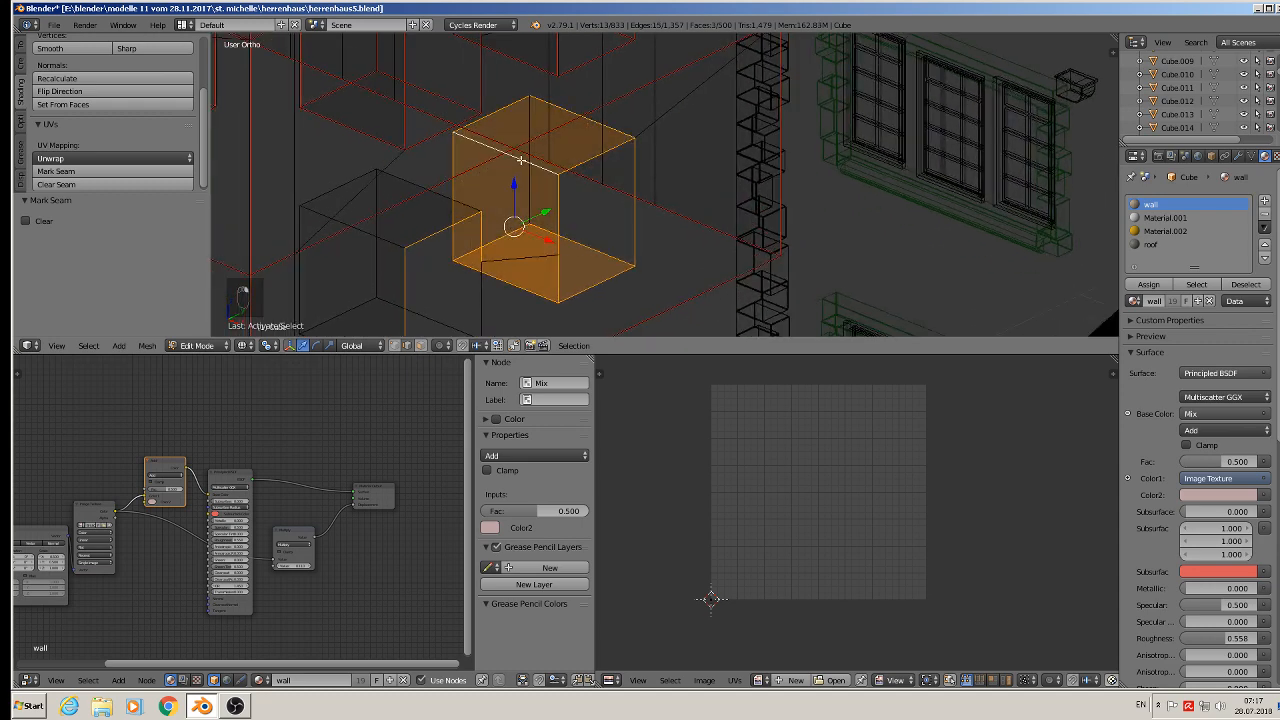
pyautogui.keyDown('shift'); pyautogui.rightClick(526, 123); pyautogui.keyUp('shift')
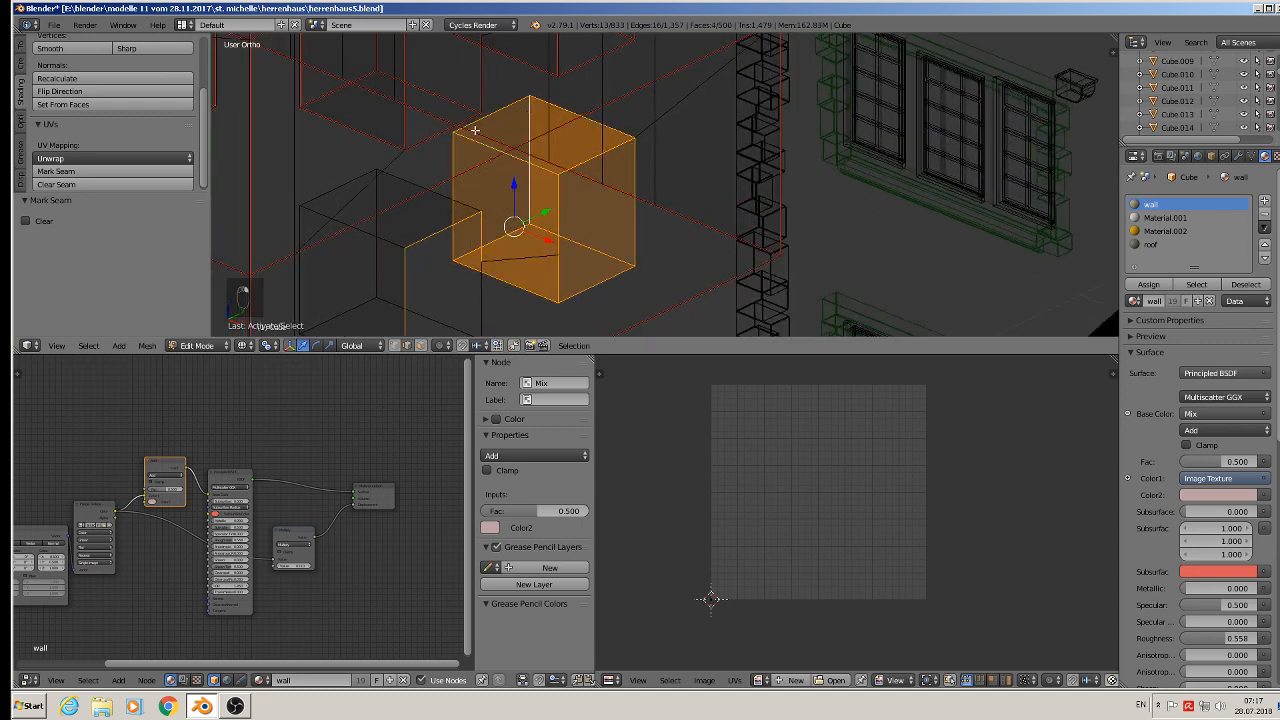
pyautogui.click(115, 171)
# - Select the edges around the next window recess above the arches and mark them as seams
pyautogui.keyDown('shift'); pyautogui.moveTo(425, 200); pyautogui.dragTo(690, 102, button='middle'); pyautogui.keyUp('shift')
pyautogui.rightClick(673, 86)
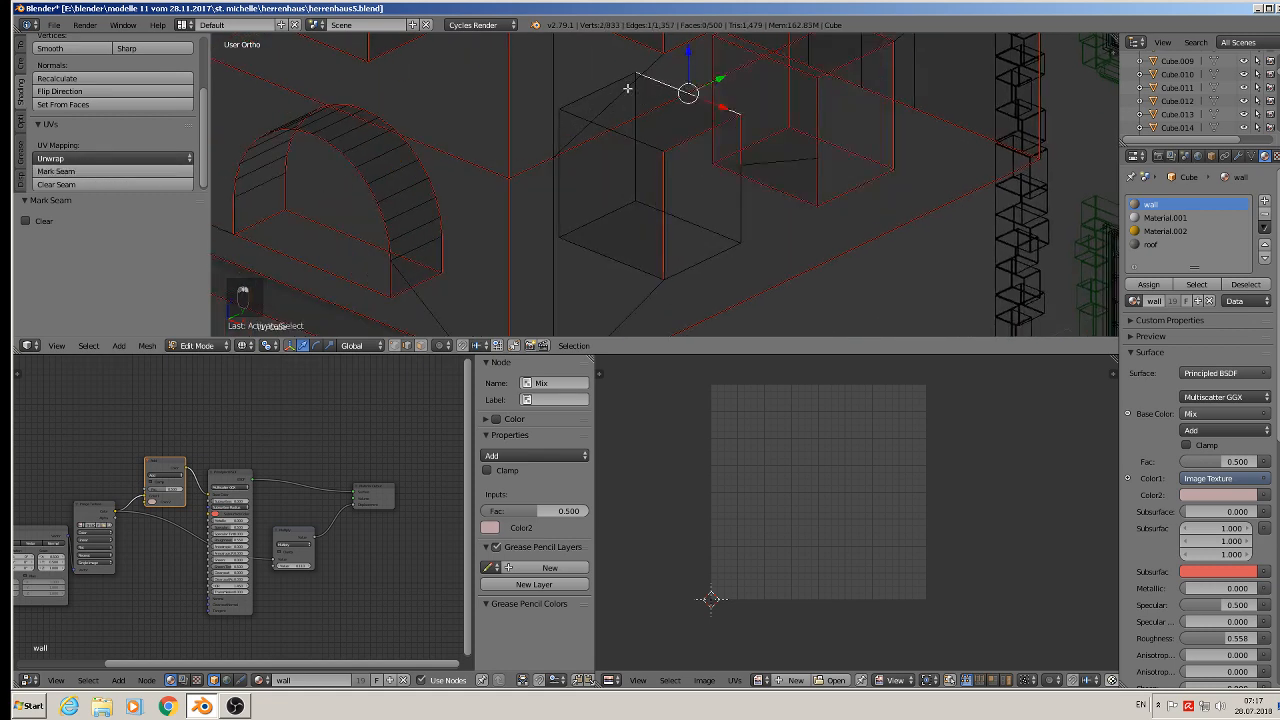
pyautogui.keyDown('shift'); pyautogui.rightClick(577, 104); pyautogui.keyUp('shift')
pyautogui.keyDown('shift'); pyautogui.rightClick(561, 158); pyautogui.keyUp('shift')
pyautogui.keyDown('shift'); pyautogui.rightClick(582, 240); pyautogui.keyUp('shift')
pyautogui.keyDown('shift'); pyautogui.rightClick(590, 225); pyautogui.keyUp('shift')
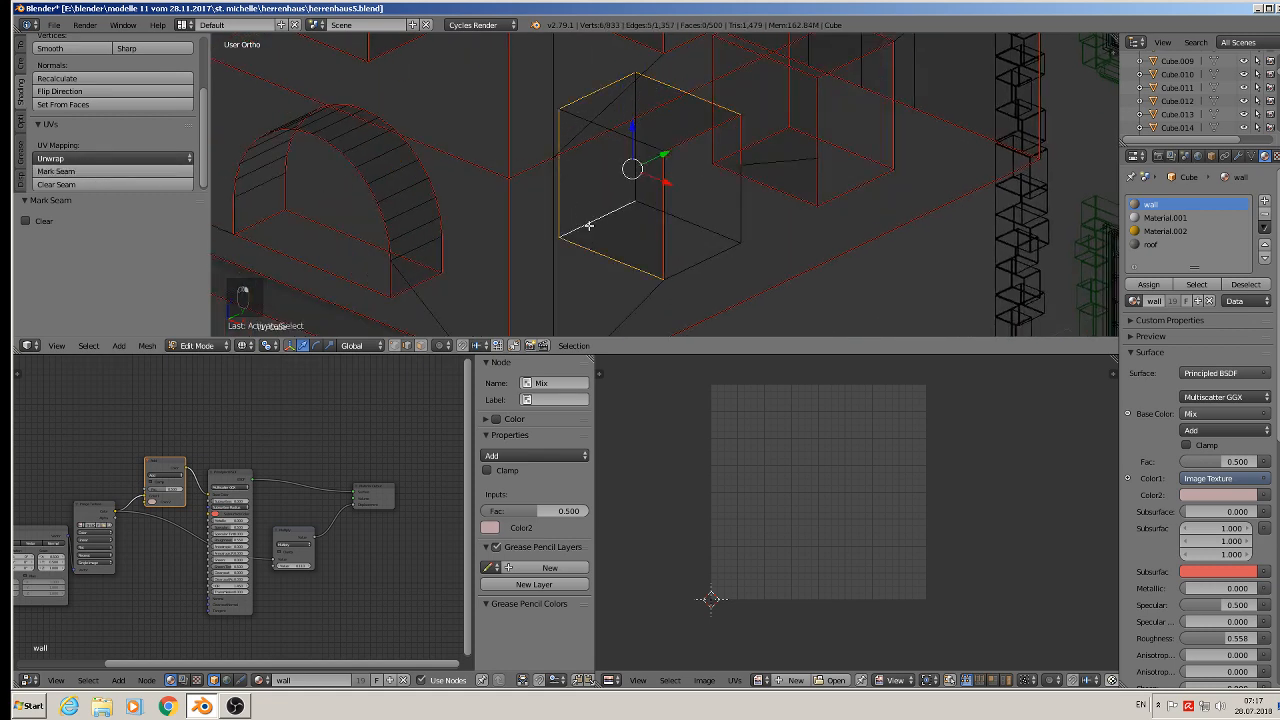
pyautogui.keyDown('shift'); pyautogui.rightClick(659, 210); pyautogui.keyUp('shift')
pyautogui.keyDown('shift'); pyautogui.rightClick(709, 250); pyautogui.keyUp('shift')
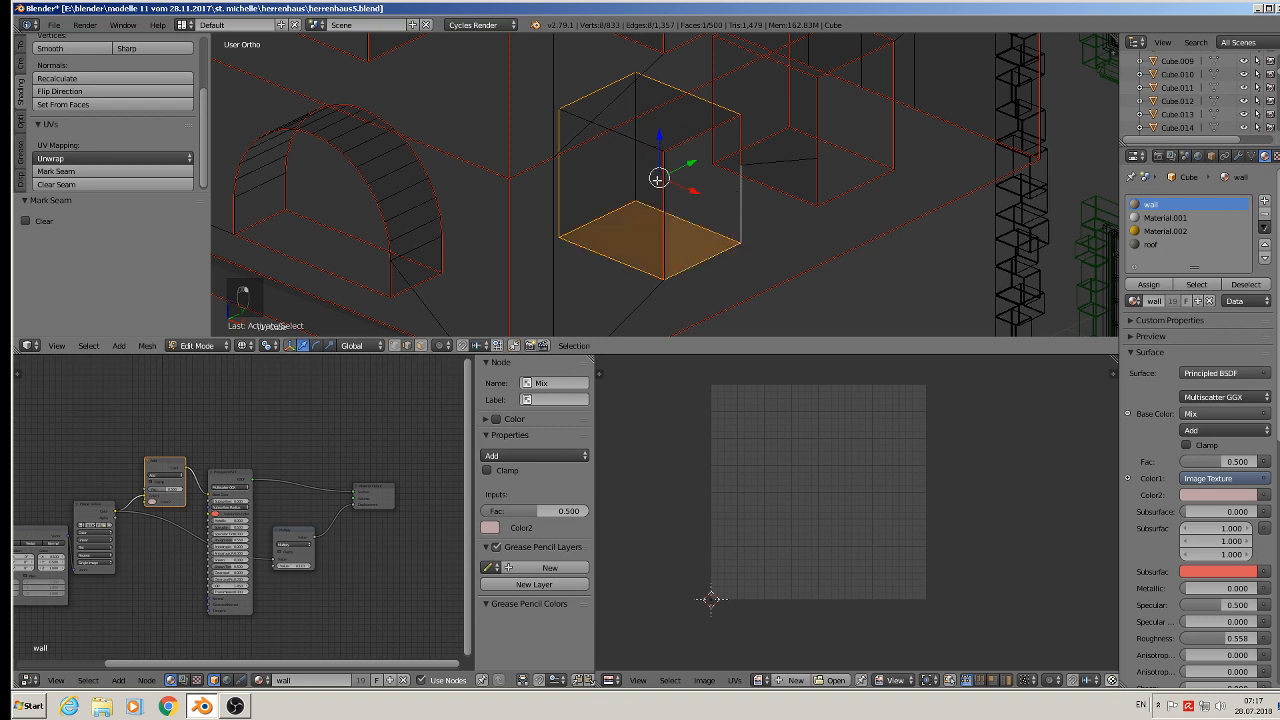
pyautogui.keyDown('shift'); pyautogui.rightClick(630, 133); pyautogui.keyUp('shift')
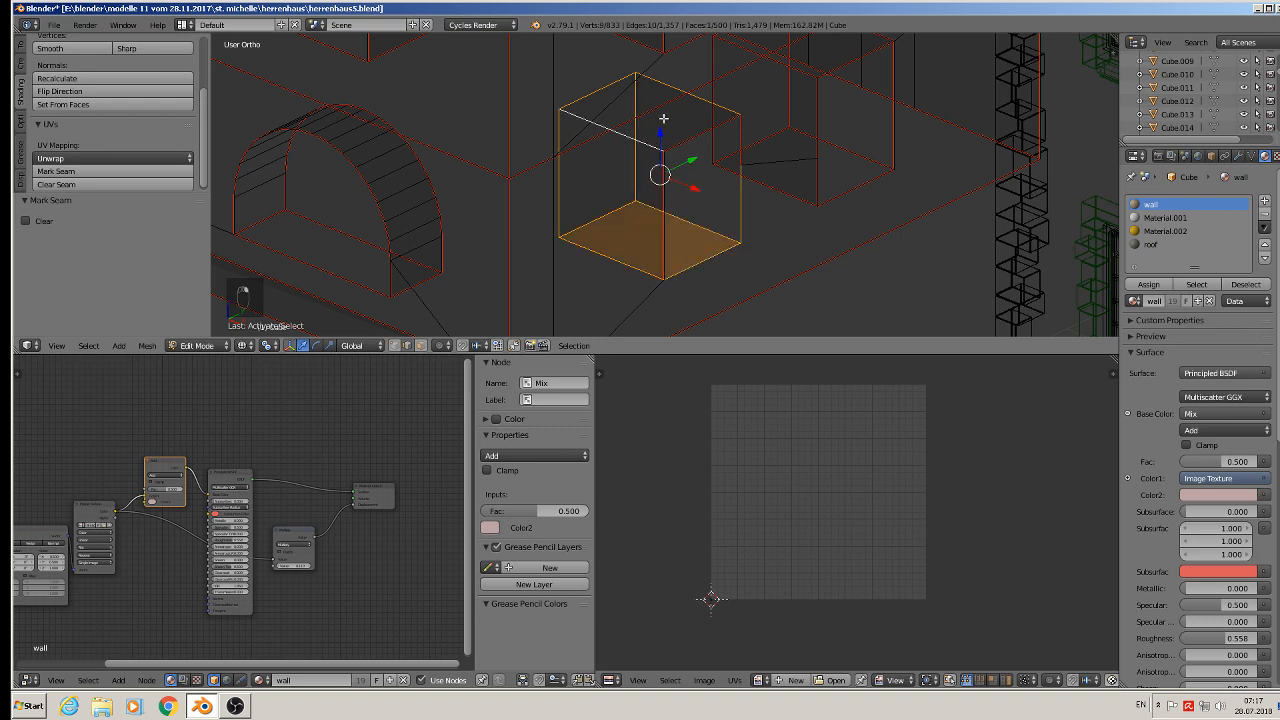
pyautogui.click(75, 171)
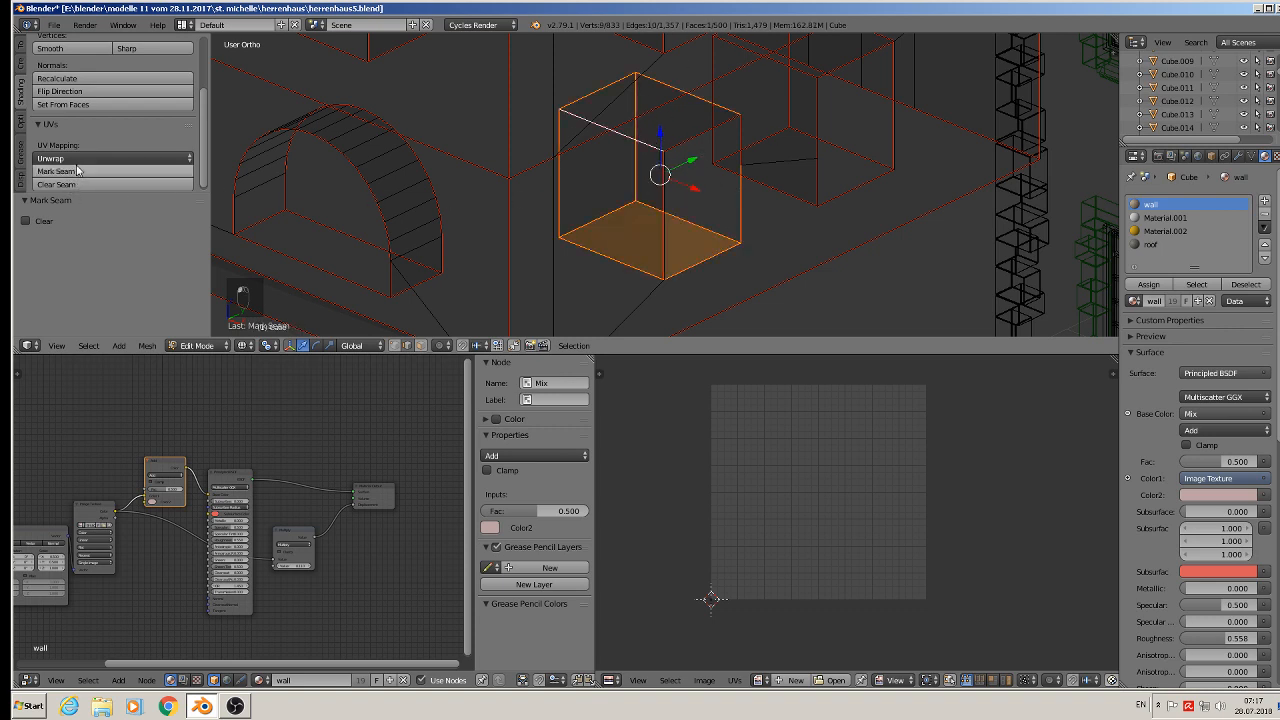
# - Select all edges around another window recess on the upper wall and mark them as seams
pyautogui.scroll(-6, 549, 191)
pyautogui.keyDown('shift'); pyautogui.moveTo(670, 185); pyautogui.dragTo(688, 291, button='middle'); pyautogui.keyUp('shift')
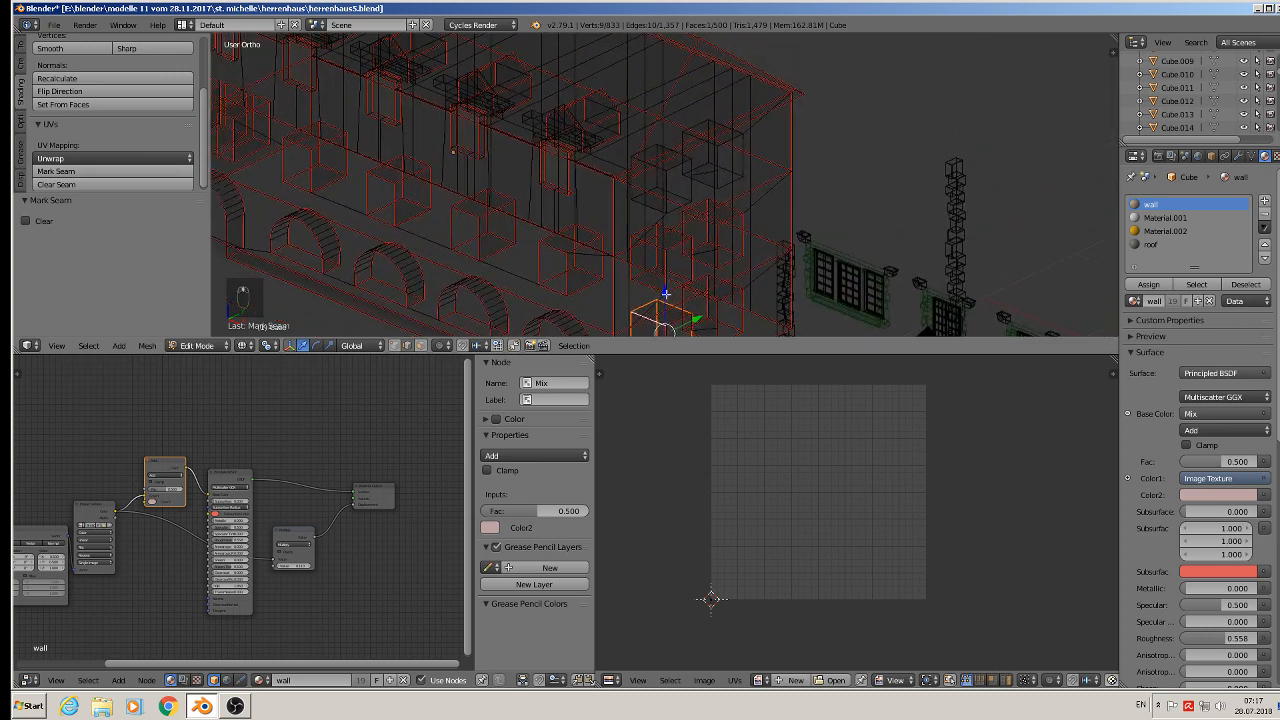
pyautogui.scroll(3, 659, 205)
pyautogui.scroll(2, 659, 205)
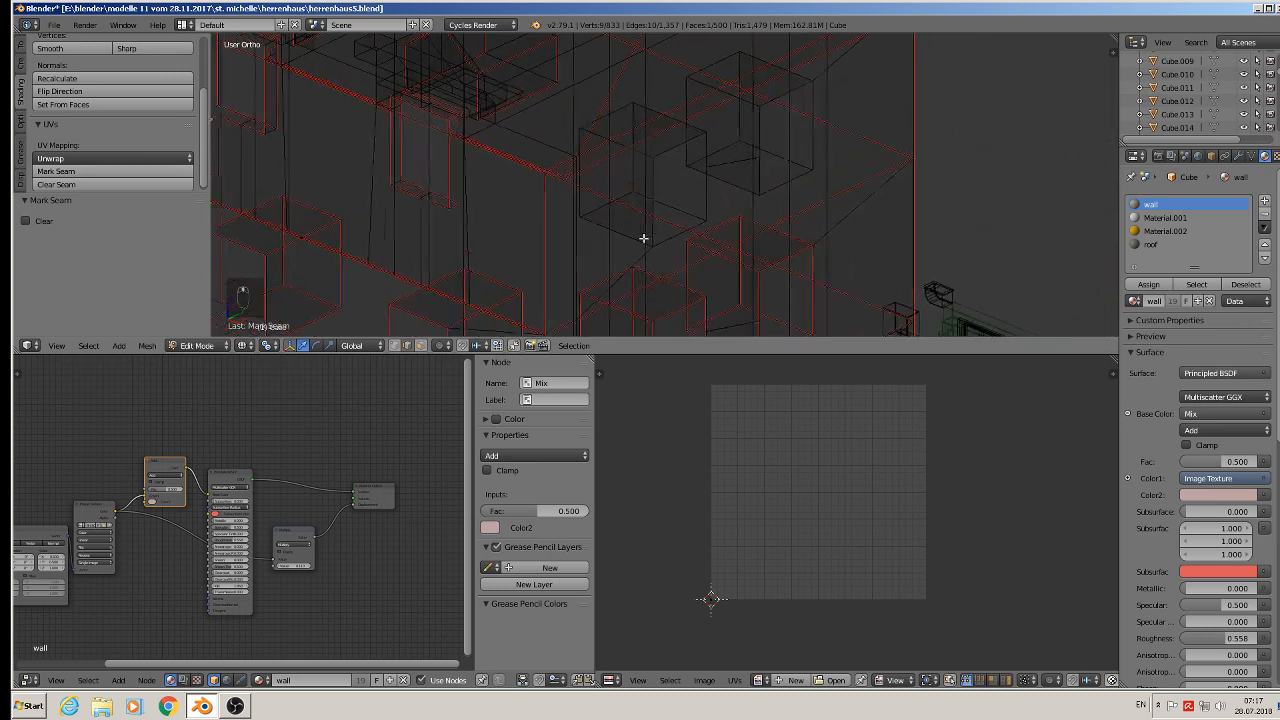
pyautogui.rightClick(577, 116)
pyautogui.keyDown('shift'); pyautogui.rightClick(586, 94); pyautogui.keyUp('shift')
pyautogui.keyDown('shift'); pyautogui.rightClick(552, 131); pyautogui.keyUp('shift')
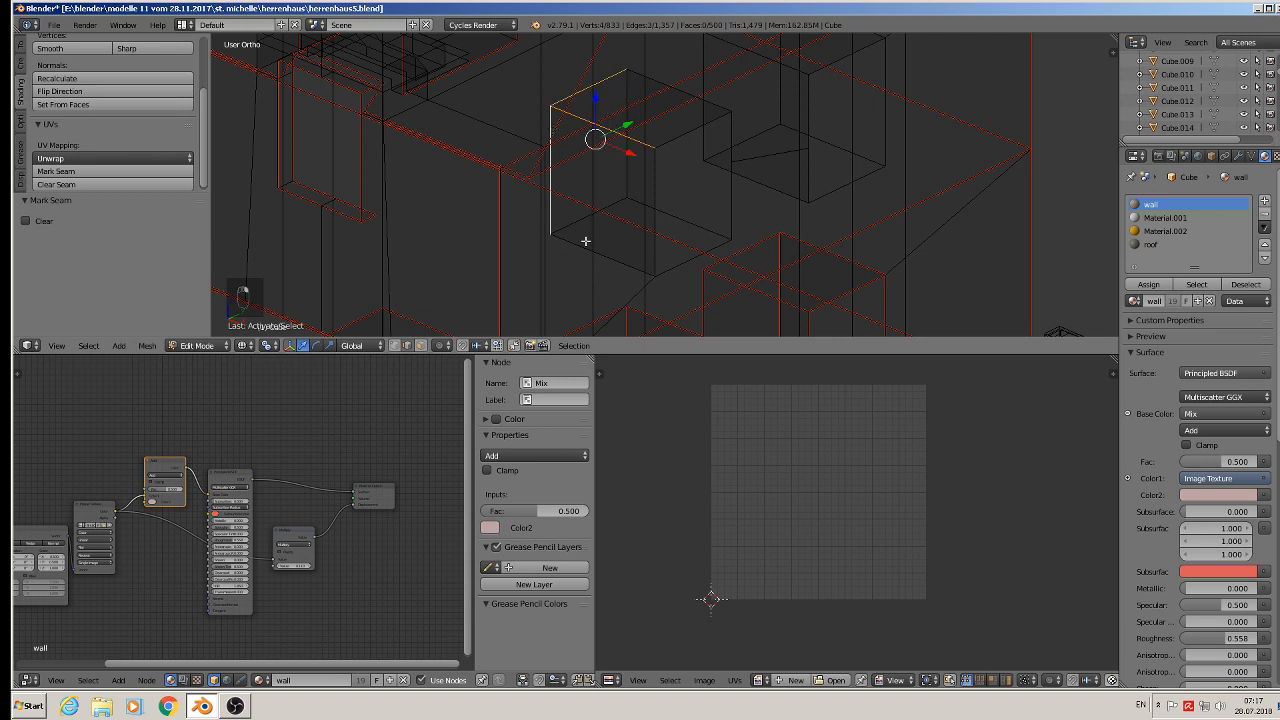
pyautogui.keyDown('shift'); pyautogui.rightClick(583, 245); pyautogui.keyUp('shift')
pyautogui.keyDown('shift'); pyautogui.rightClick(571, 224); pyautogui.keyUp('shift')
pyautogui.keyDown('shift'); pyautogui.rightClick(687, 221); pyautogui.keyUp('shift')
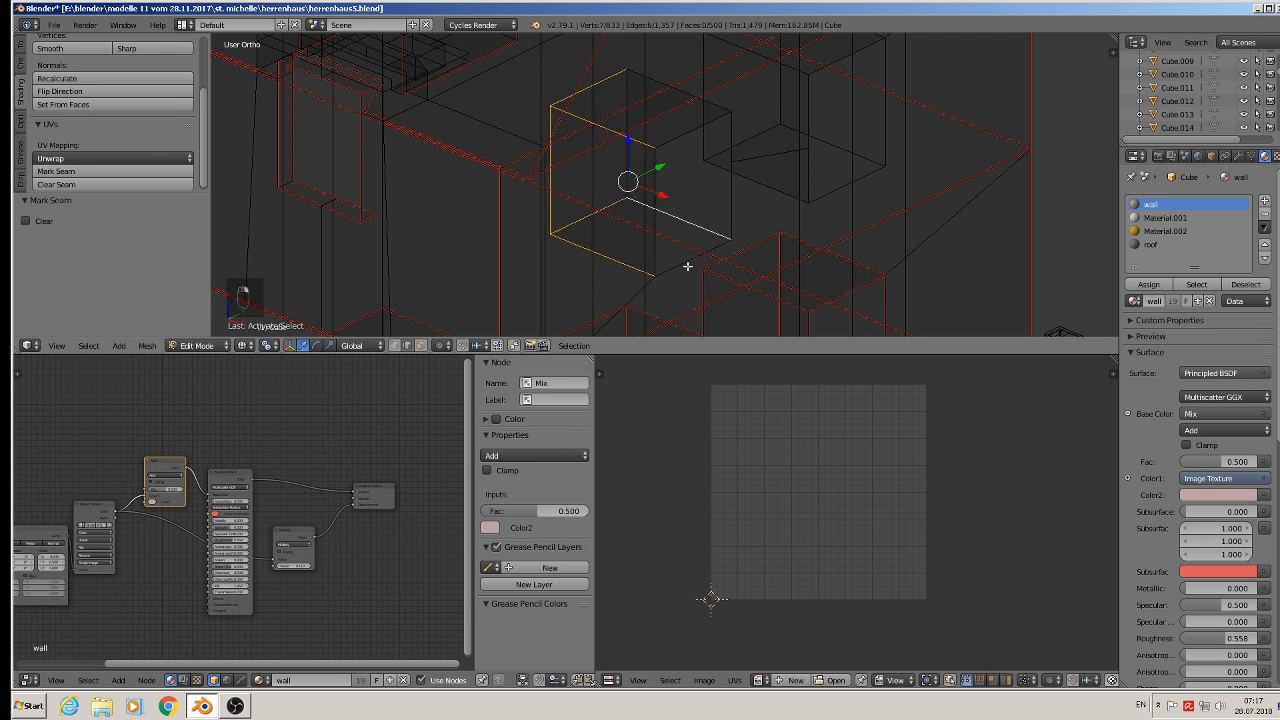
pyautogui.keyDown('shift'); pyautogui.rightClick(661, 261); pyautogui.keyUp('shift')
pyautogui.keyDown('shift'); pyautogui.rightClick(656, 250); pyautogui.keyUp('shift')
pyautogui.keyDown('shift'); pyautogui.rightClick(729, 190); pyautogui.keyUp('shift')
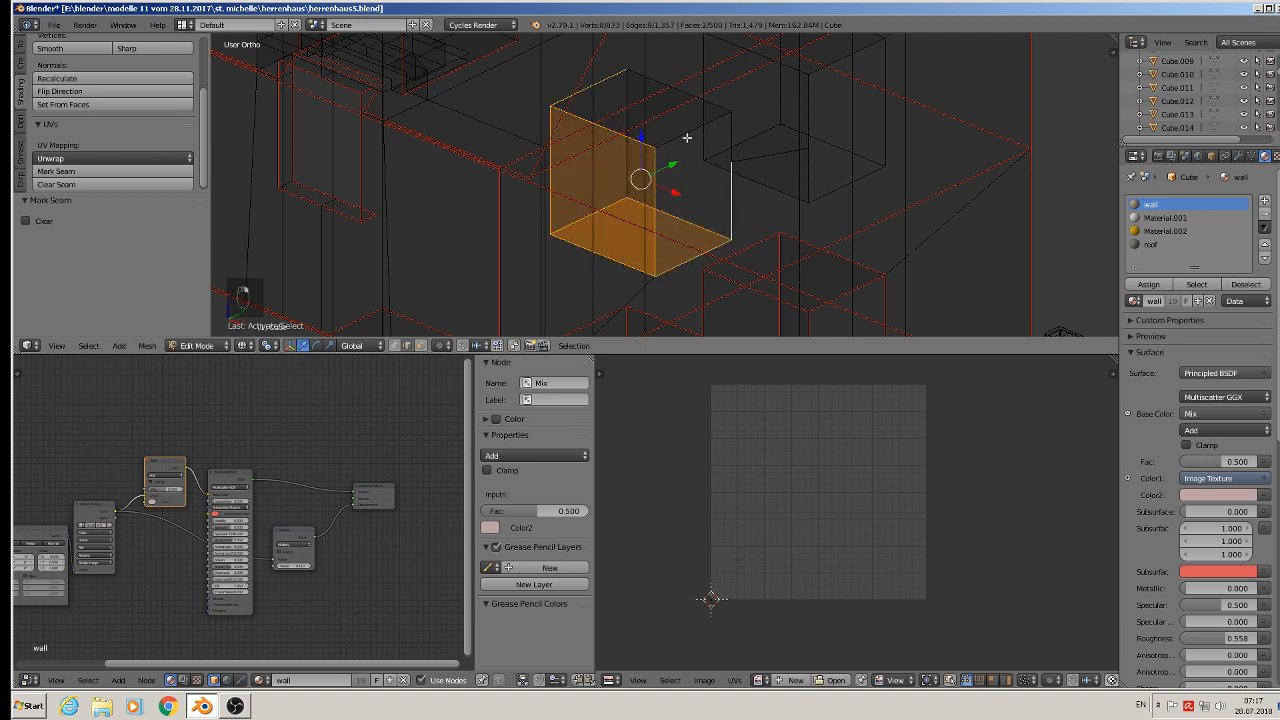
pyautogui.keyDown('shift'); pyautogui.rightClick(686, 139); pyautogui.keyUp('shift')
pyautogui.keyDown('shift'); pyautogui.rightClick(717, 104); pyautogui.keyUp('shift')
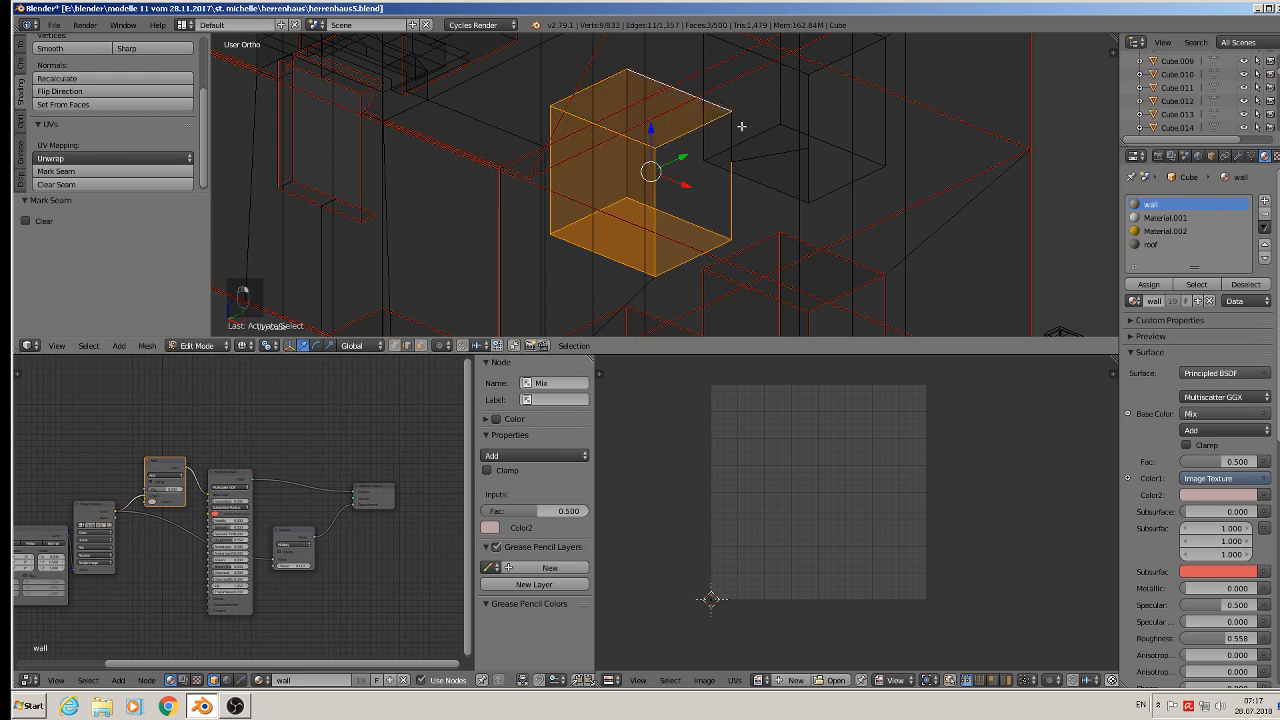
pyautogui.keyDown('shift'); pyautogui.rightClick(732, 133); pyautogui.keyUp('shift')
pyautogui.keyDown('shift'); pyautogui.rightClick(624, 164); pyautogui.keyUp('shift')
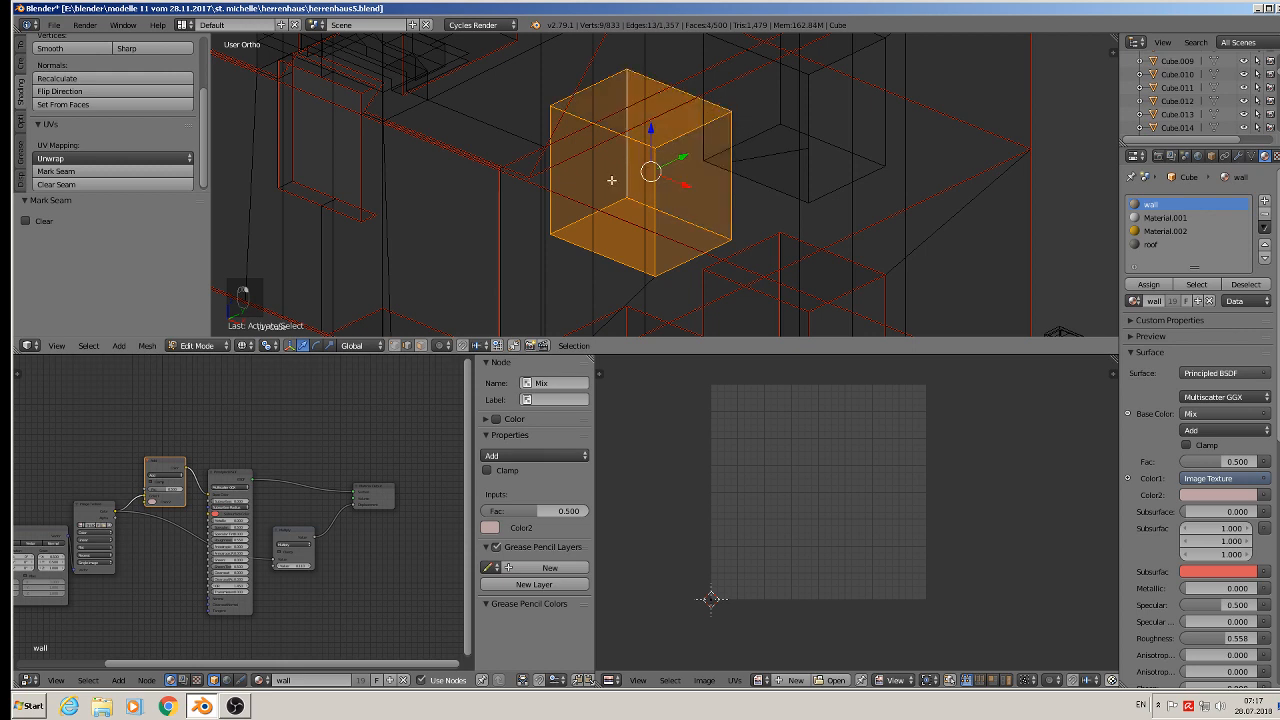
# - Select the edges around the next window recess, including its floor and top, and mark them as seams
pyautogui.rightClick(754, 184)
pyautogui.keyDown('shift'); pyautogui.rightClick(749, 132); pyautogui.keyUp('shift')
pyautogui.keyDown('shift'); pyautogui.rightClick(705, 141); pyautogui.keyUp('shift')
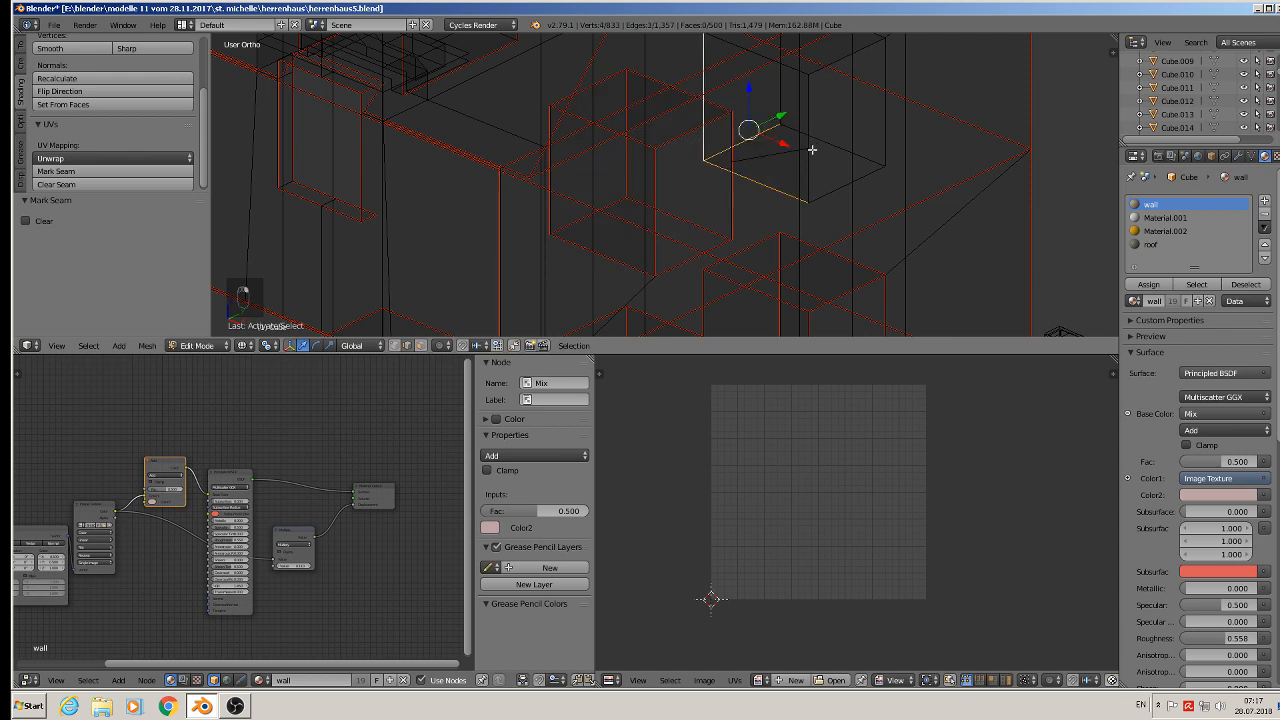
pyautogui.moveTo(812, 149); pyautogui.dragTo(791, 156, button='middle')
pyautogui.keyDown('shift'); pyautogui.rightClick(833, 188); pyautogui.keyUp('shift')
pyautogui.keyDown('shift'); pyautogui.rightClick(845, 140); pyautogui.keyUp('shift')
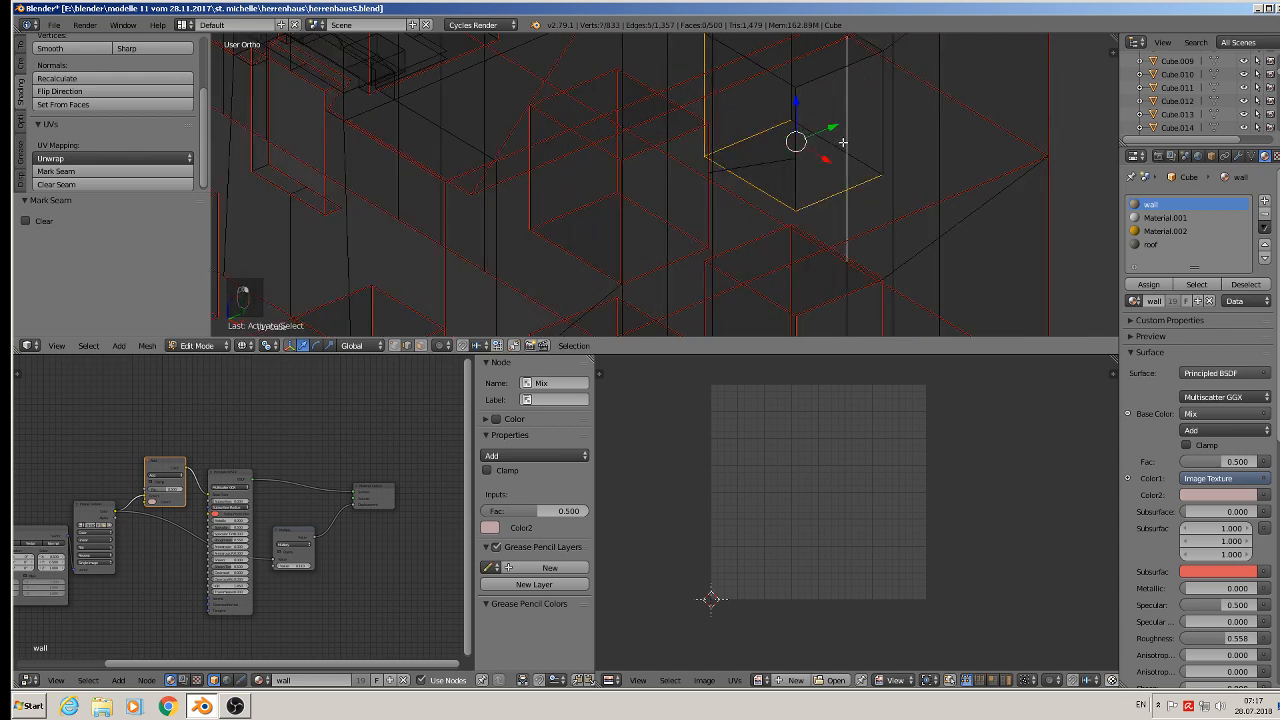
pyautogui.keyDown('shift'); pyautogui.rightClick(843, 142); pyautogui.keyUp('shift')
pyautogui.moveTo(876, 134); pyautogui.dragTo(813, 131, button='middle')
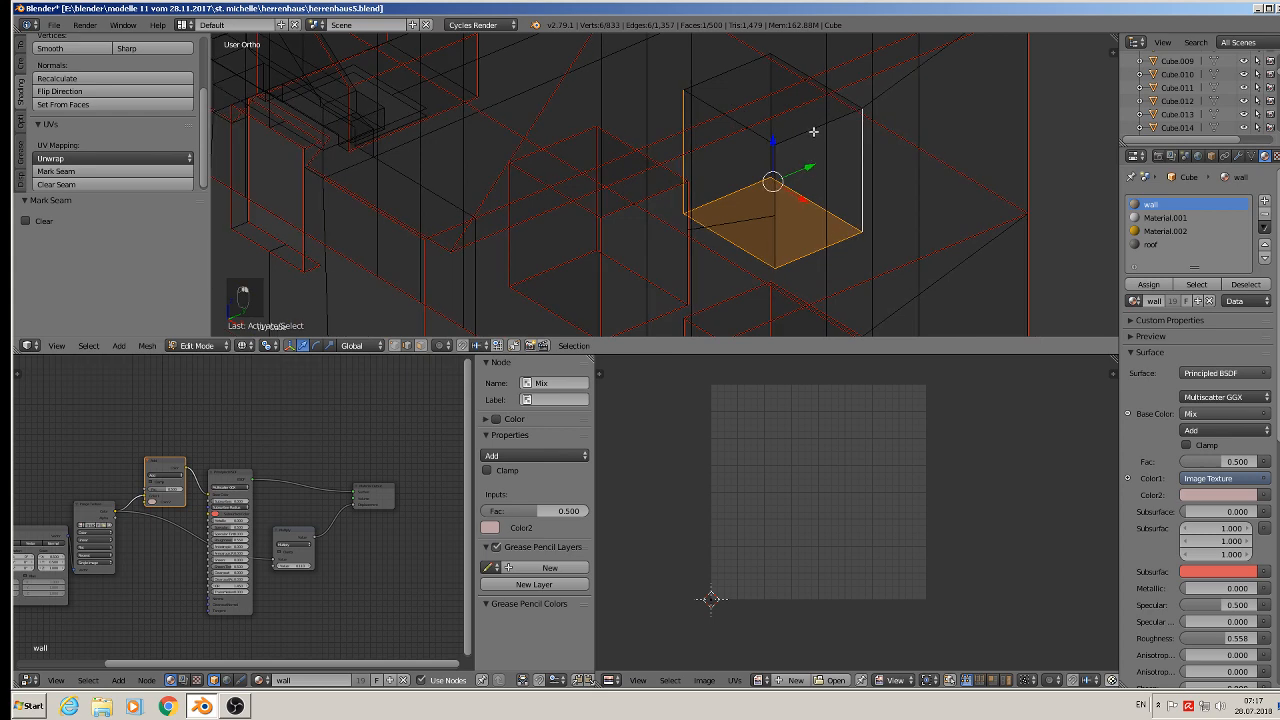
pyautogui.keyDown('shift'); pyautogui.rightClick(813, 129); pyautogui.keyUp('shift')
pyautogui.keyDown('shift'); pyautogui.rightClick(758, 135); pyautogui.keyUp('shift')
pyautogui.keyDown('shift'); pyautogui.rightClick(732, 68); pyautogui.keyUp('shift')
pyautogui.keyDown('shift'); pyautogui.rightClick(797, 67); pyautogui.keyUp('shift')
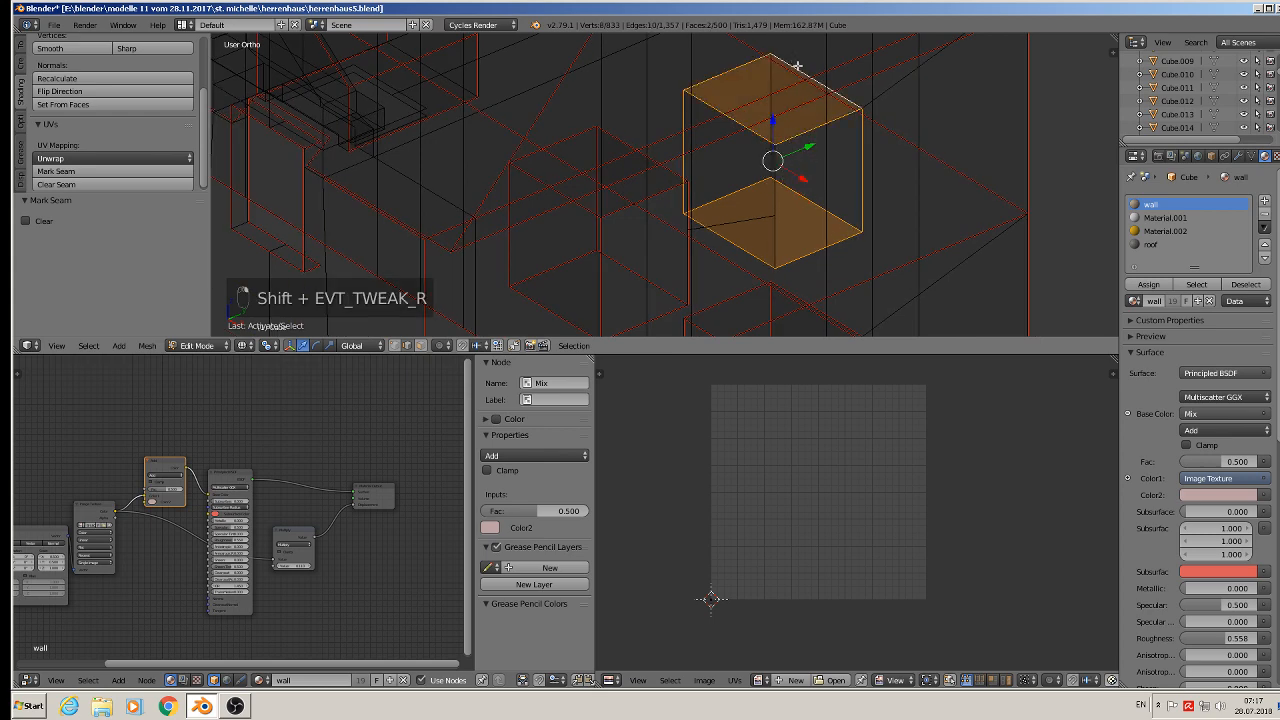
pyautogui.keyDown('shift'); pyautogui.rightClick(768, 91); pyautogui.keyUp('shift')
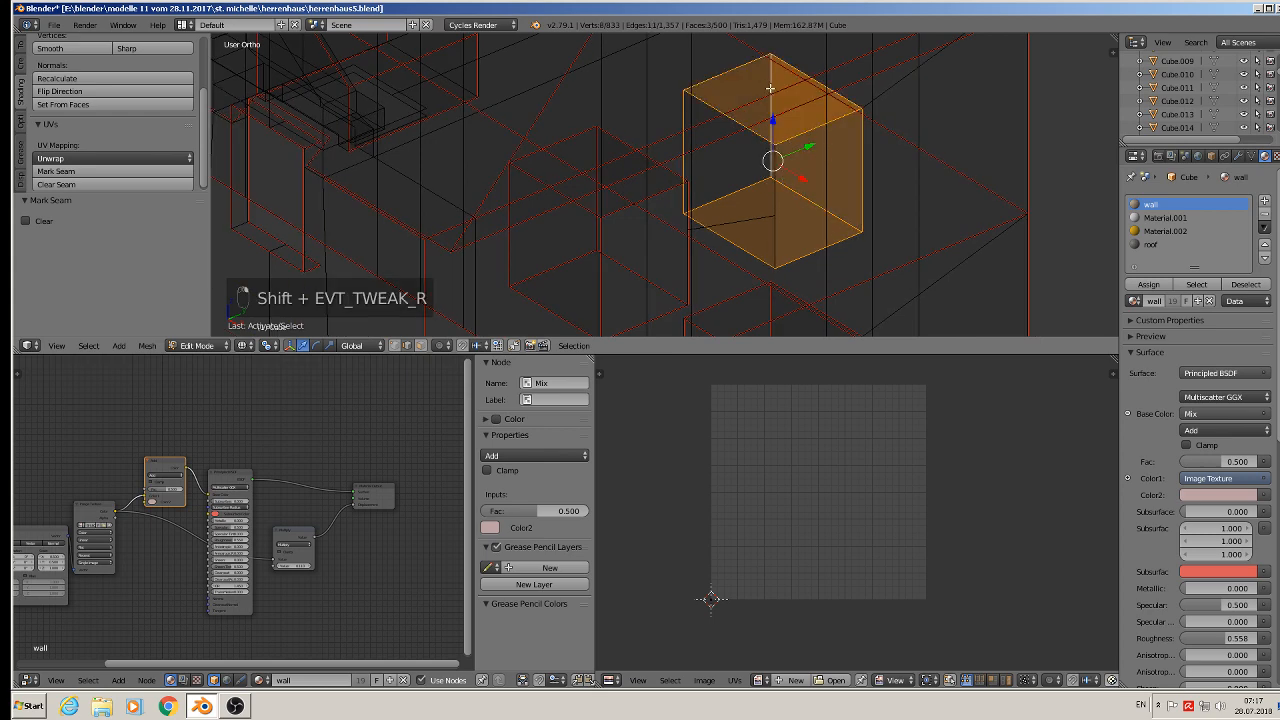
pyautogui.moveTo(718, 166); pyautogui.dragTo(757, 145, button='middle')
pyautogui.keyDown('shift'); pyautogui.rightClick(757, 148); pyautogui.keyUp('shift')
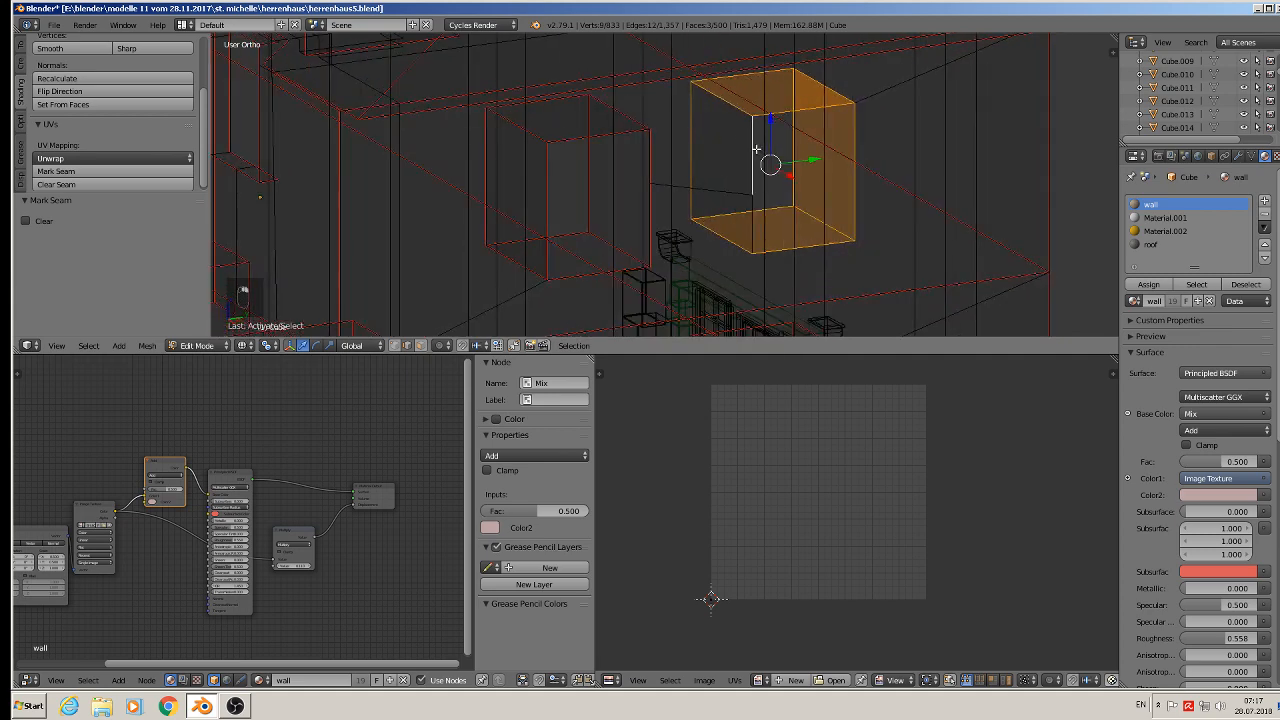
pyautogui.keyDown('shift'); pyautogui.rightClick(753, 219); pyautogui.keyUp('shift')
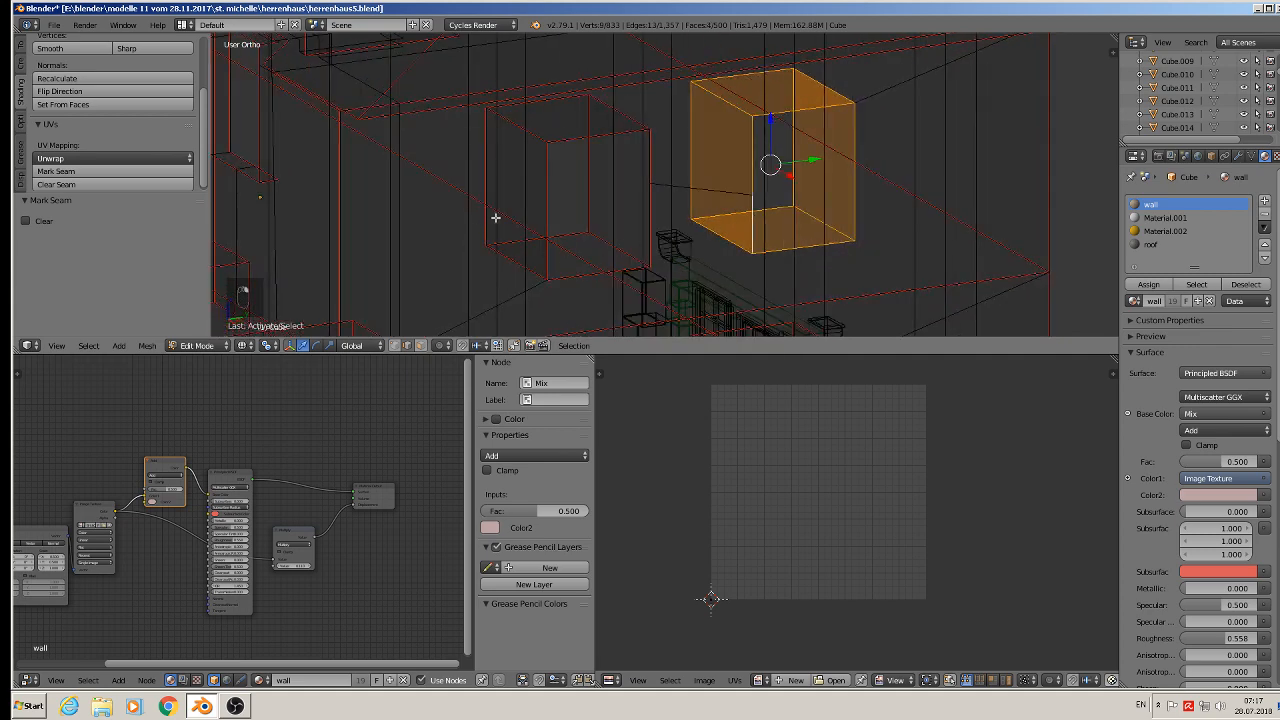
pyautogui.click(99, 172)
# - Return to object mode and deselect all objects
pyautogui.scroll(-8, 789, 173)
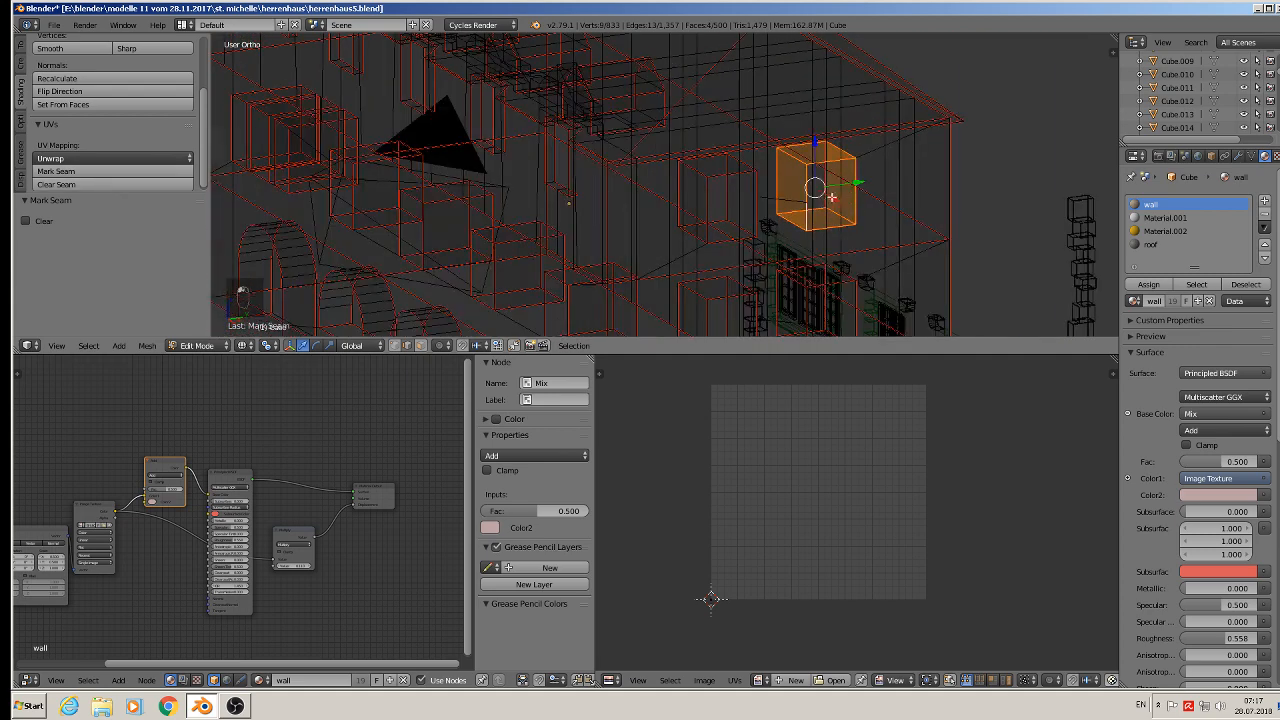
pyautogui.moveTo(789, 173); pyautogui.dragTo(904, 209, button='middle')
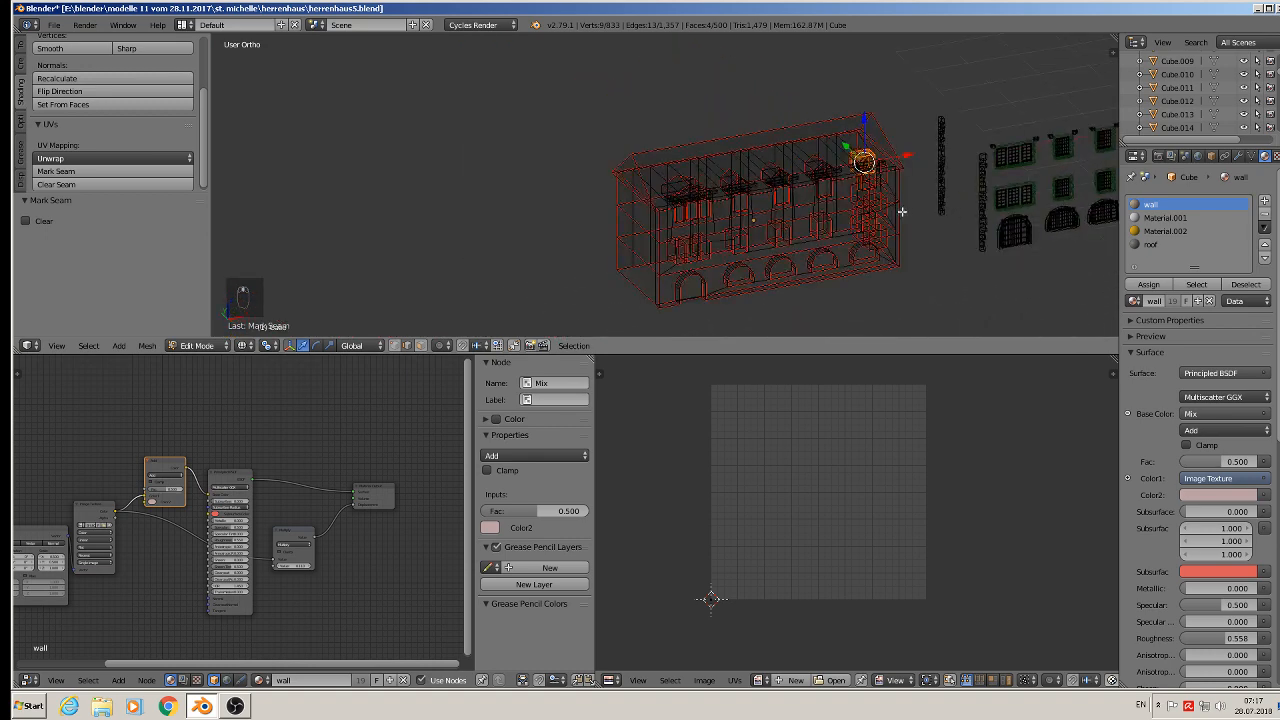
pyautogui.scroll(5, 862, 201)
pyautogui.scroll(2, 858, 201)
pyautogui.press('Tab')
pyautogui.press('Tab')
pyautogui.press('Tab')
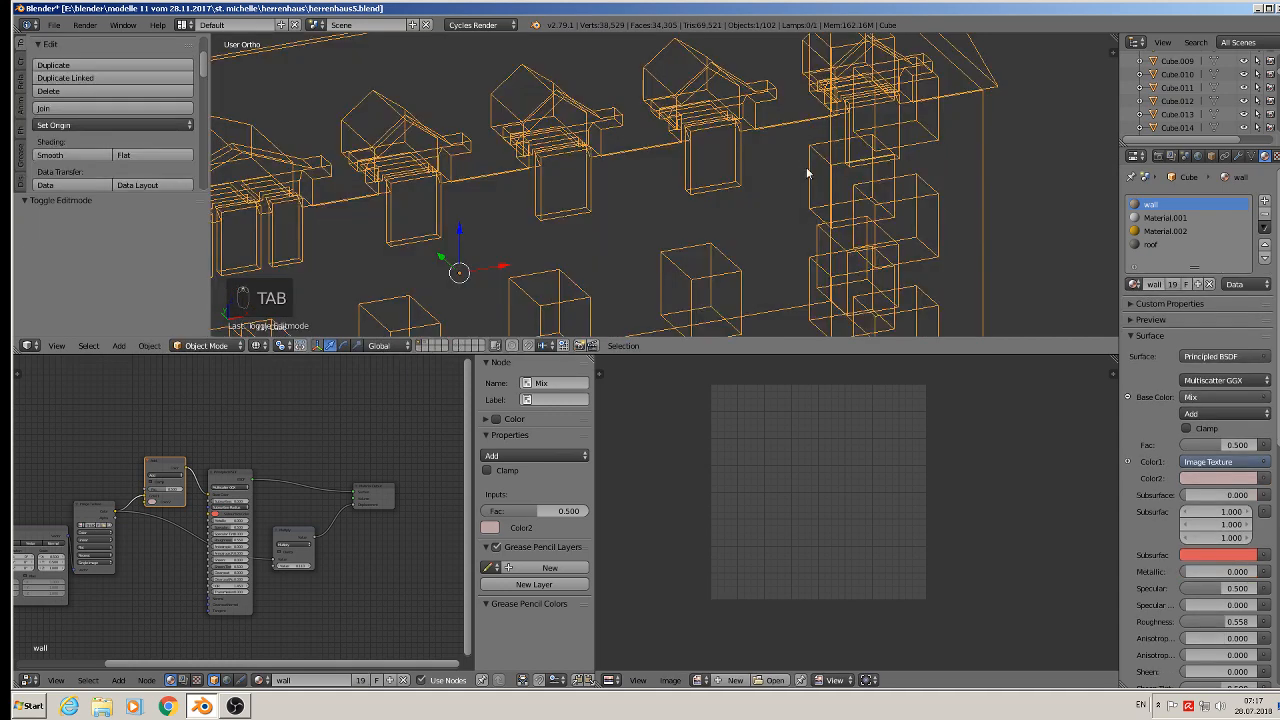
pyautogui.press('a')
pyautogui.press('a')
pyautogui.press('a')
pyautogui.press('a')
# - Save the blend file
pyautogui.scroll(-5, 442, 177)
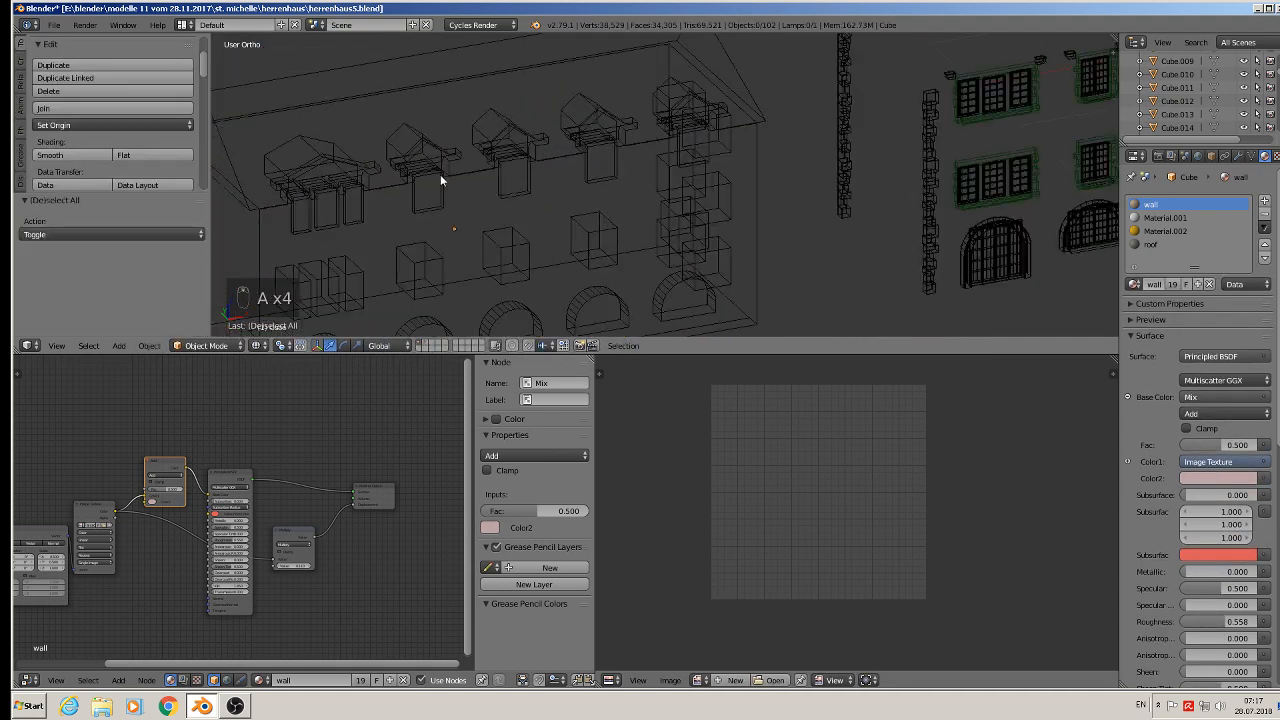
pyautogui.click(53, 25)
pyautogui.click(70, 130)
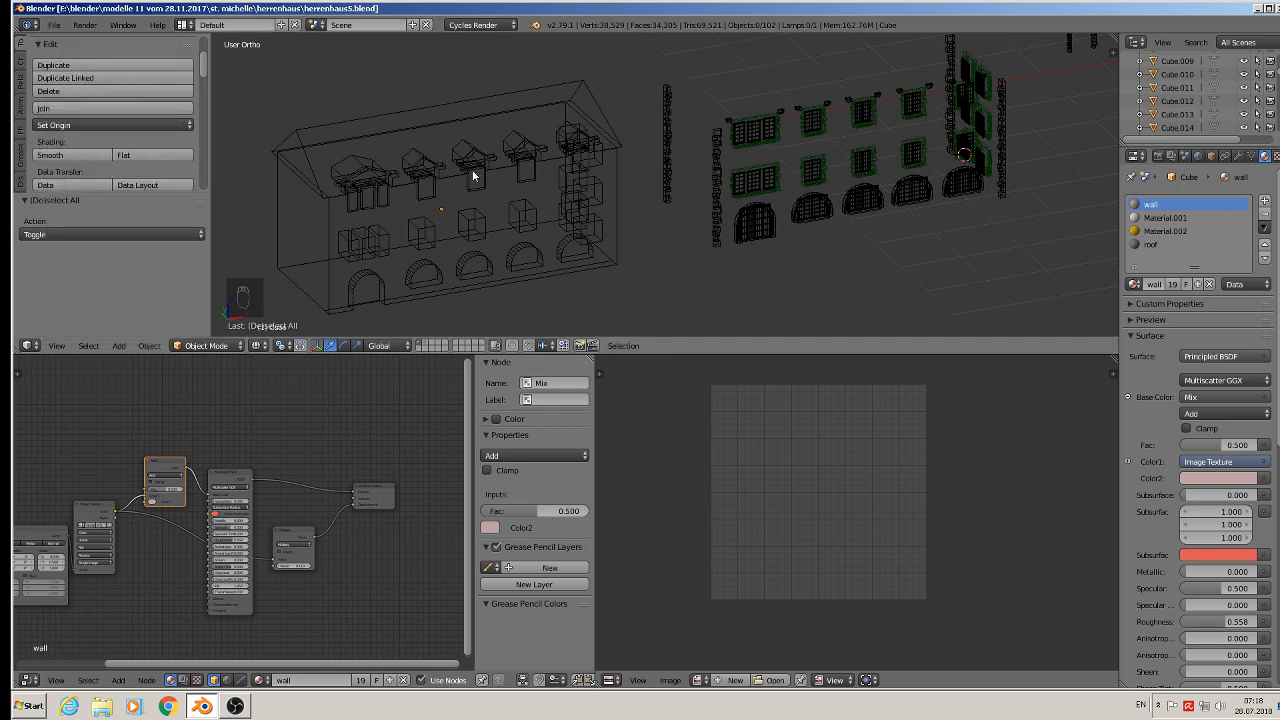
# - Re-enter edit mode on the wall and select the edges along a dormer roof and its two side ledges
pyautogui.scroll(6, 473, 175)
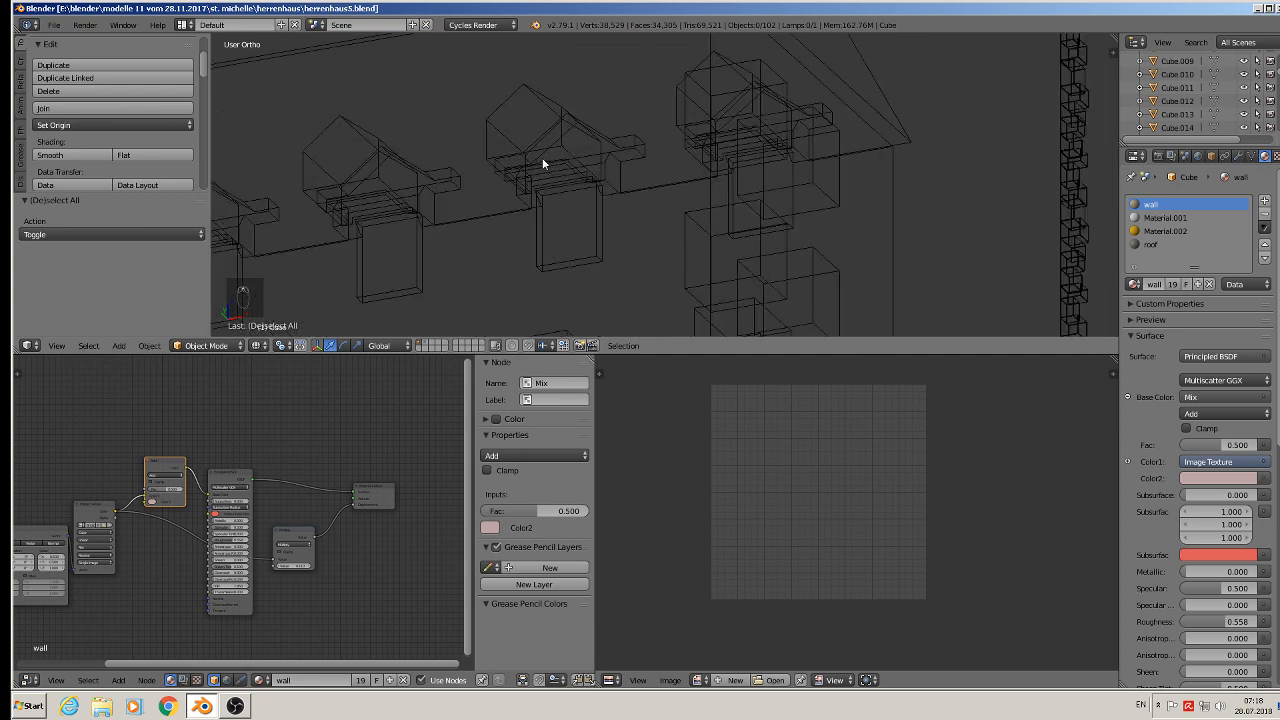
pyautogui.scroll(1, 520, 165)
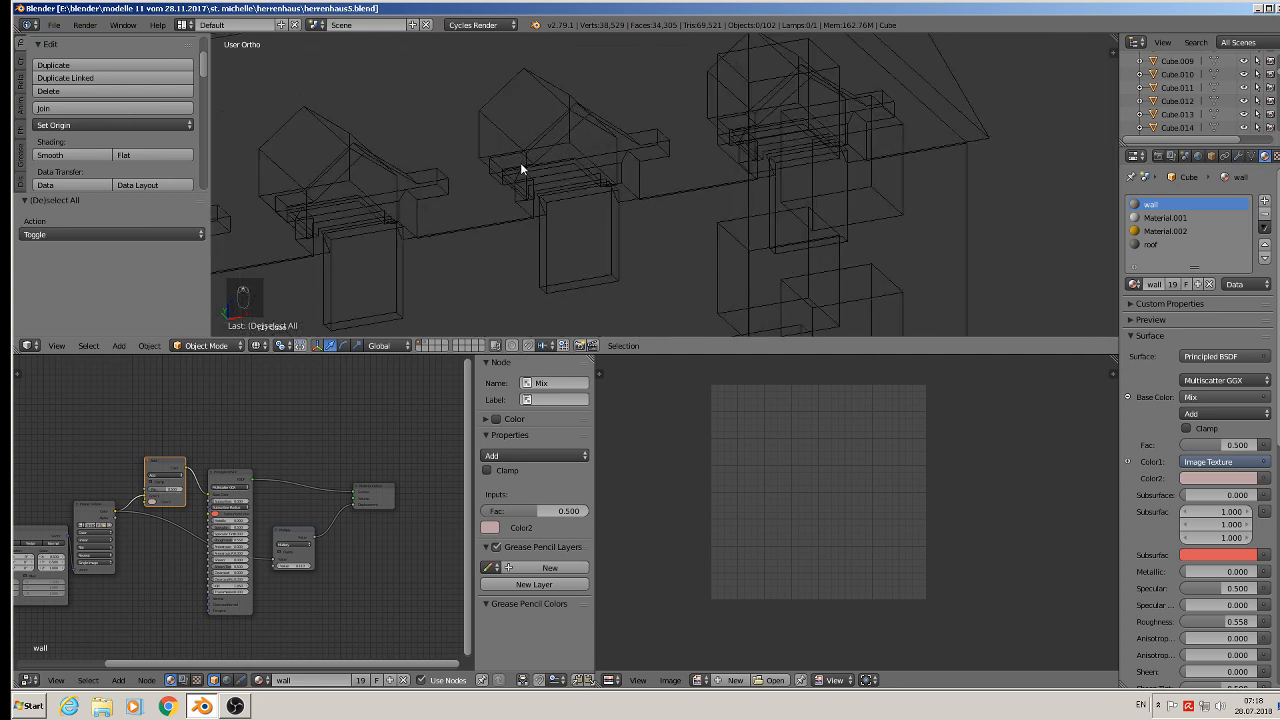
pyautogui.press('Tab')
pyautogui.press('q')
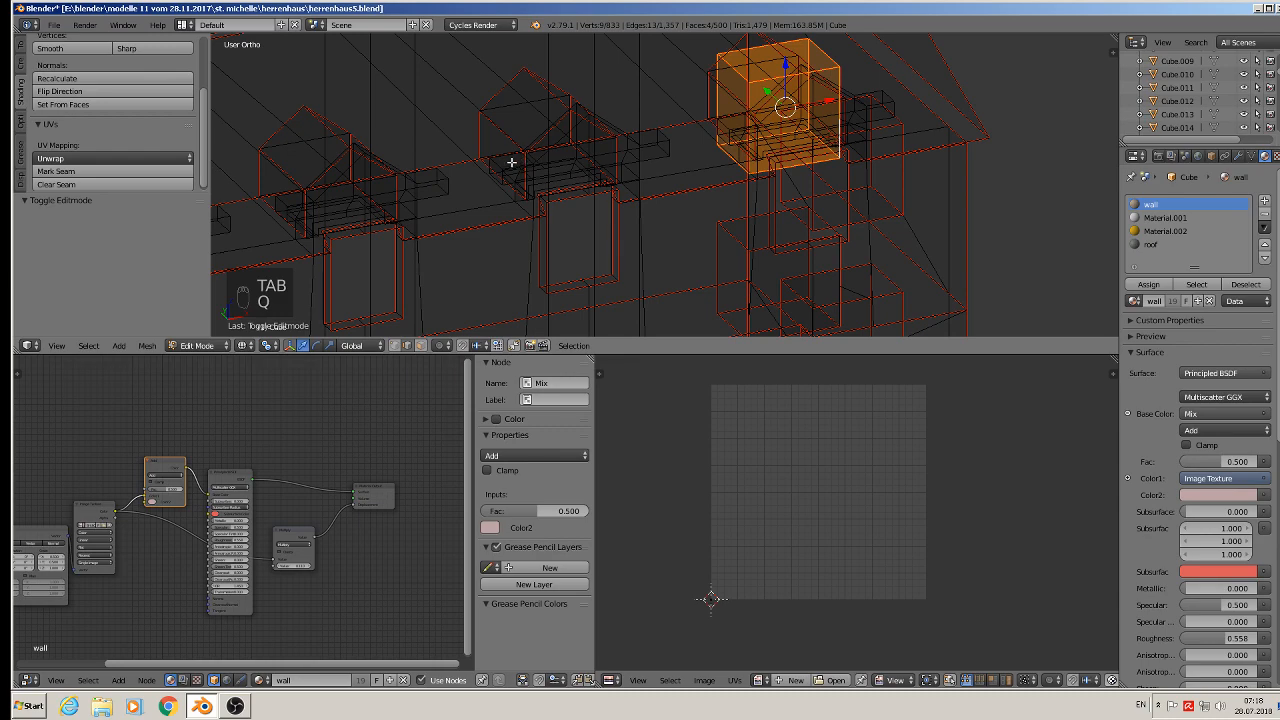
pyautogui.scroll(1, 515, 162)
pyautogui.scroll(1, 638, 160)
pyautogui.rightClick(545, 130)
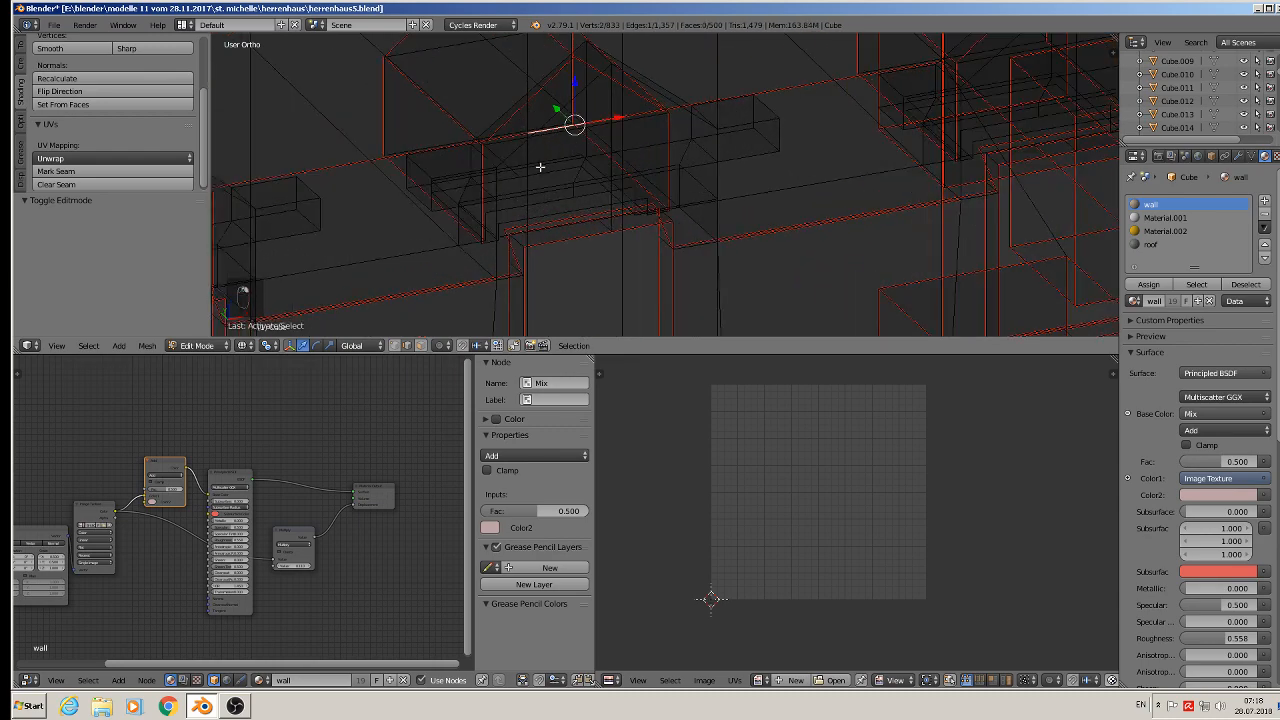
pyautogui.moveTo(540, 167); pyautogui.dragTo(591, 186, button='middle')
pyautogui.keyDown('shift'); pyautogui.moveTo(677, 220); pyautogui.dragTo(569, 114, button='middle'); pyautogui.keyUp('shift')
pyautogui.scroll(-4, 569, 114)
pyautogui.keyDown('shift'); pyautogui.moveTo(615, 272); pyautogui.dragTo(508, 320, button='middle'); pyautogui.keyUp('shift')
pyautogui.scroll(1, 650, 250)
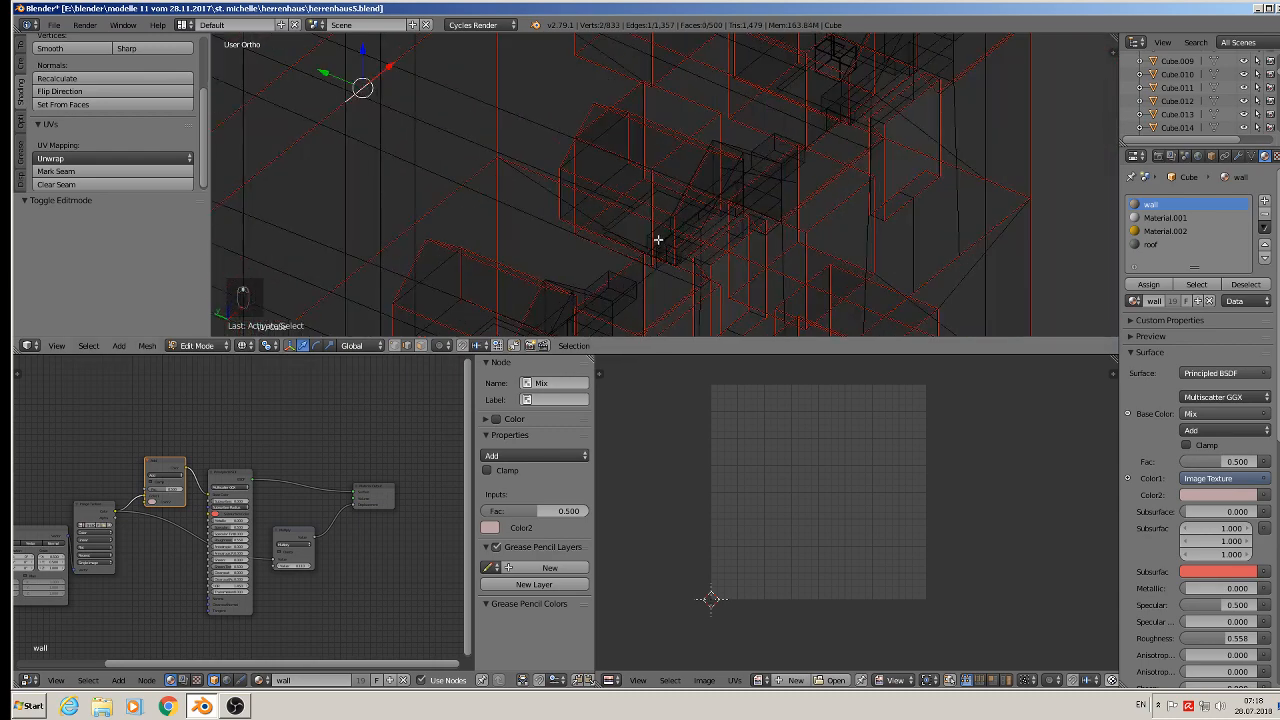
pyautogui.moveTo(658, 240); pyautogui.dragTo(660, 209, button='middle')
pyautogui.scroll(1, 660, 209)
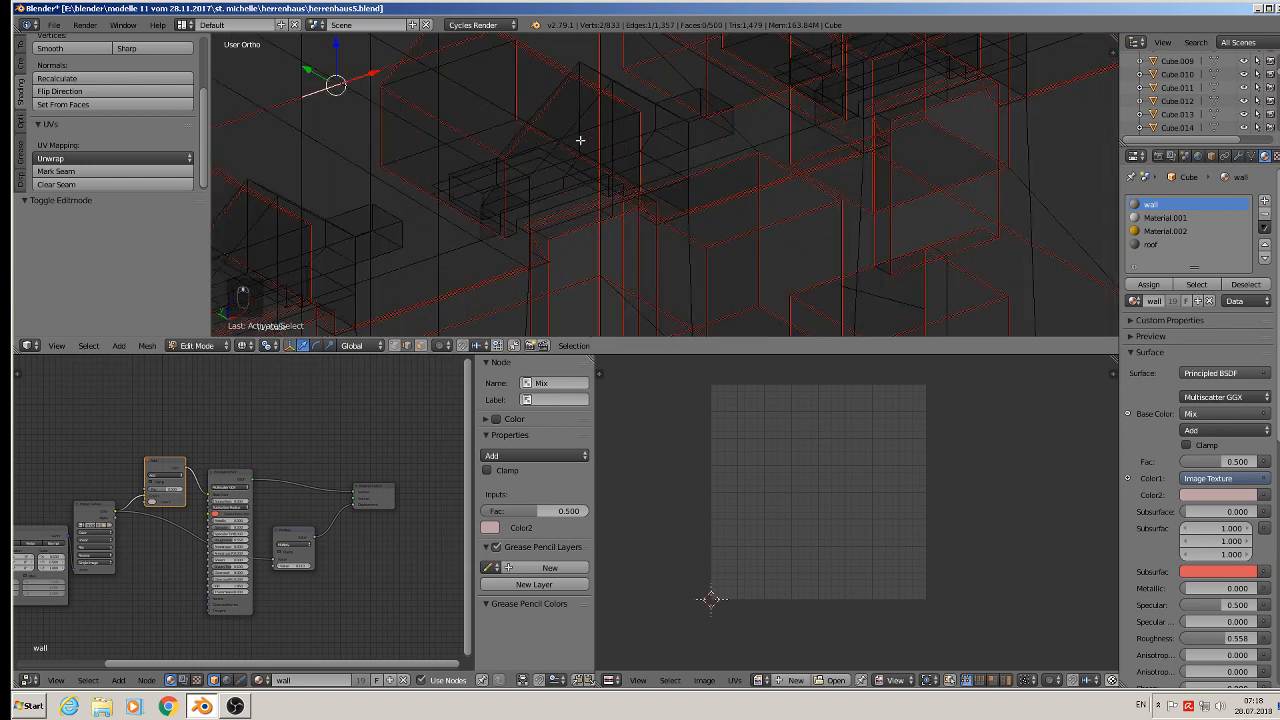
pyautogui.keyDown('alt'); pyautogui.rightClick(577, 129); pyautogui.keyUp('alt')
pyautogui.keyDown('alt'); pyautogui.rightClick(572, 127); pyautogui.keyUp('alt')
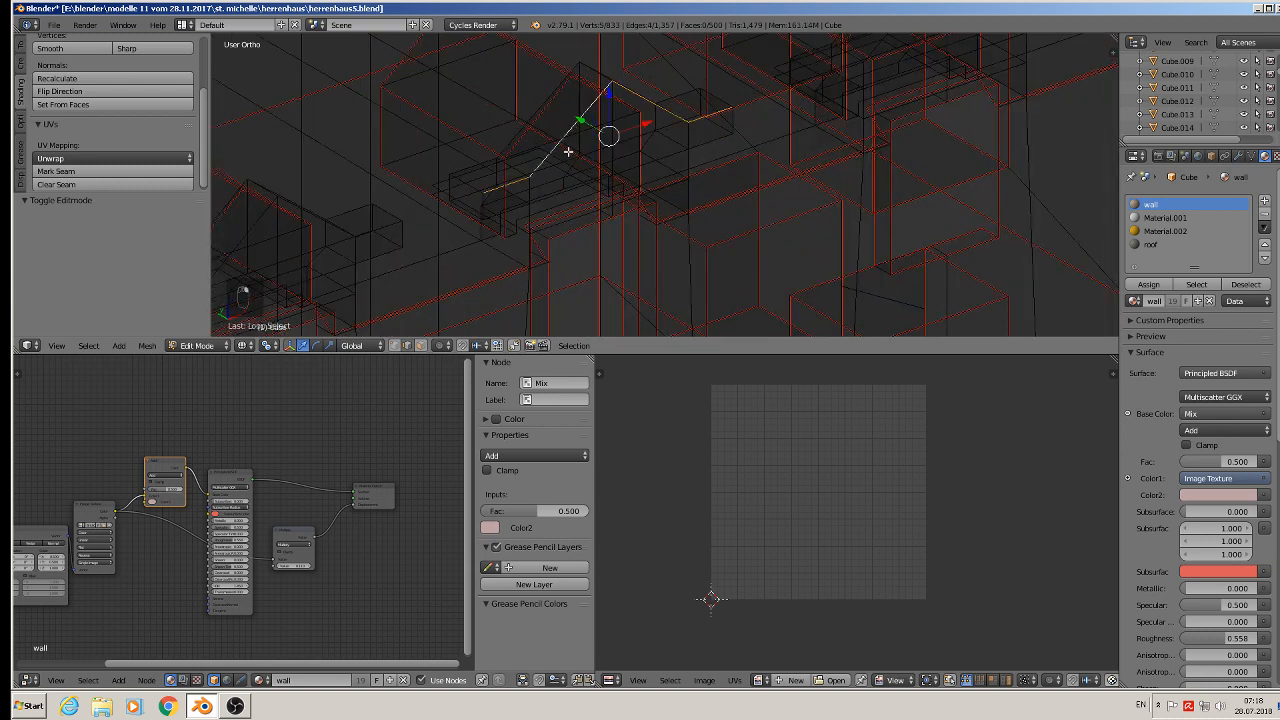
pyautogui.keyDown('alt'); pyautogui.keyDown('shift'); pyautogui.rightClick(507, 141); pyautogui.keyUp('shift'); pyautogui.keyUp('alt')
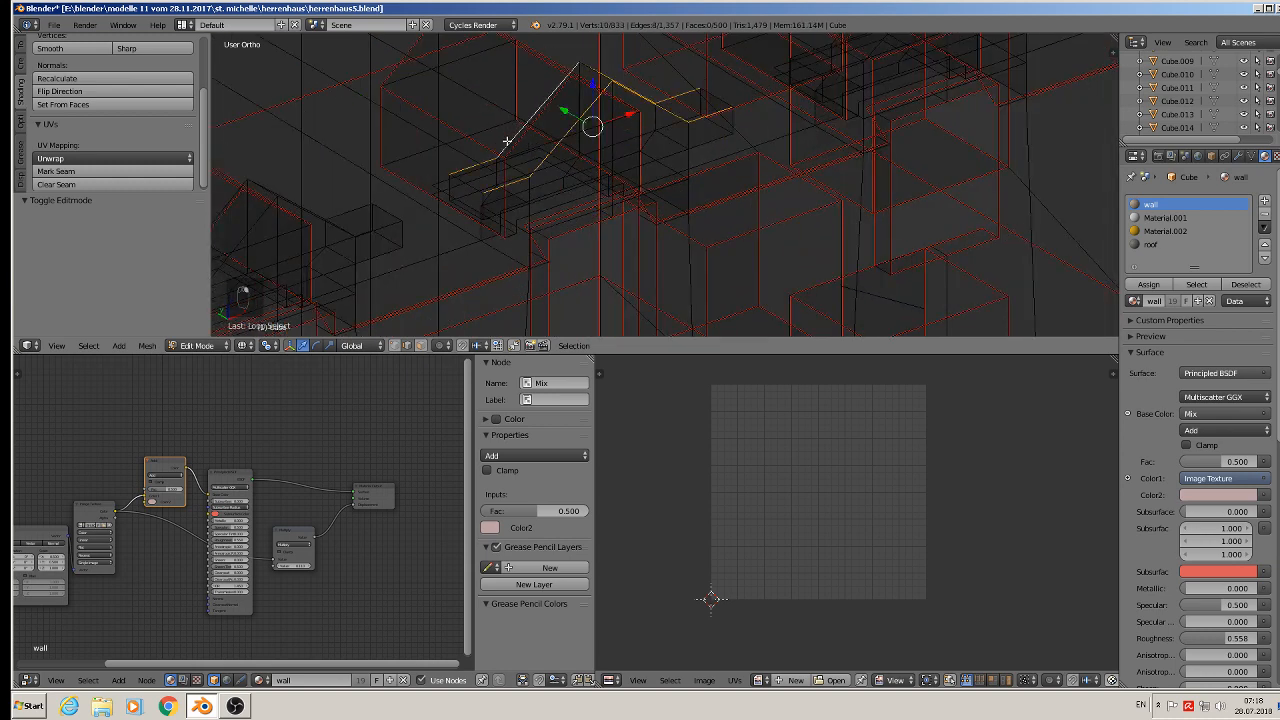
pyautogui.keyDown('shift'); pyautogui.rightClick(470, 187); pyautogui.keyUp('shift')
pyautogui.moveTo(545, 210); pyautogui.dragTo(475, 223, button='middle')
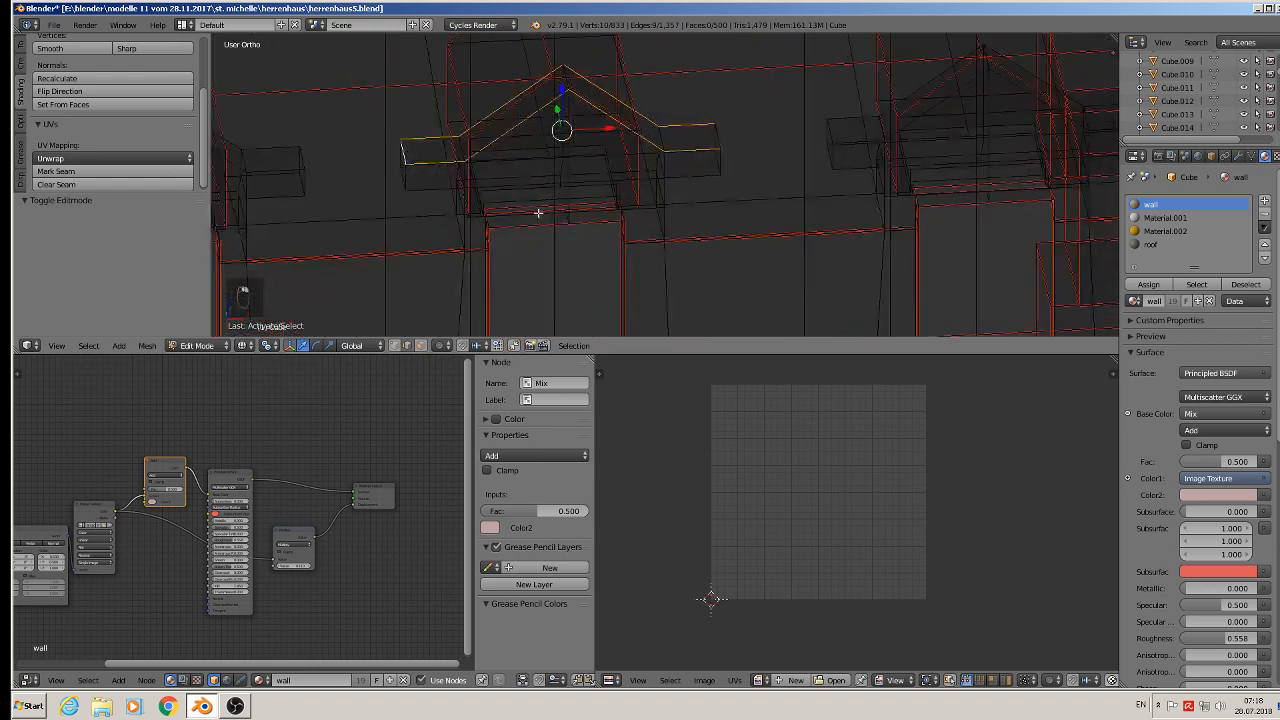
pyautogui.keyDown('shift'); pyautogui.rightClick(669, 142); pyautogui.keyUp('shift')
pyautogui.keyDown('shift'); pyautogui.rightClick(667, 138); pyautogui.keyUp('shift')
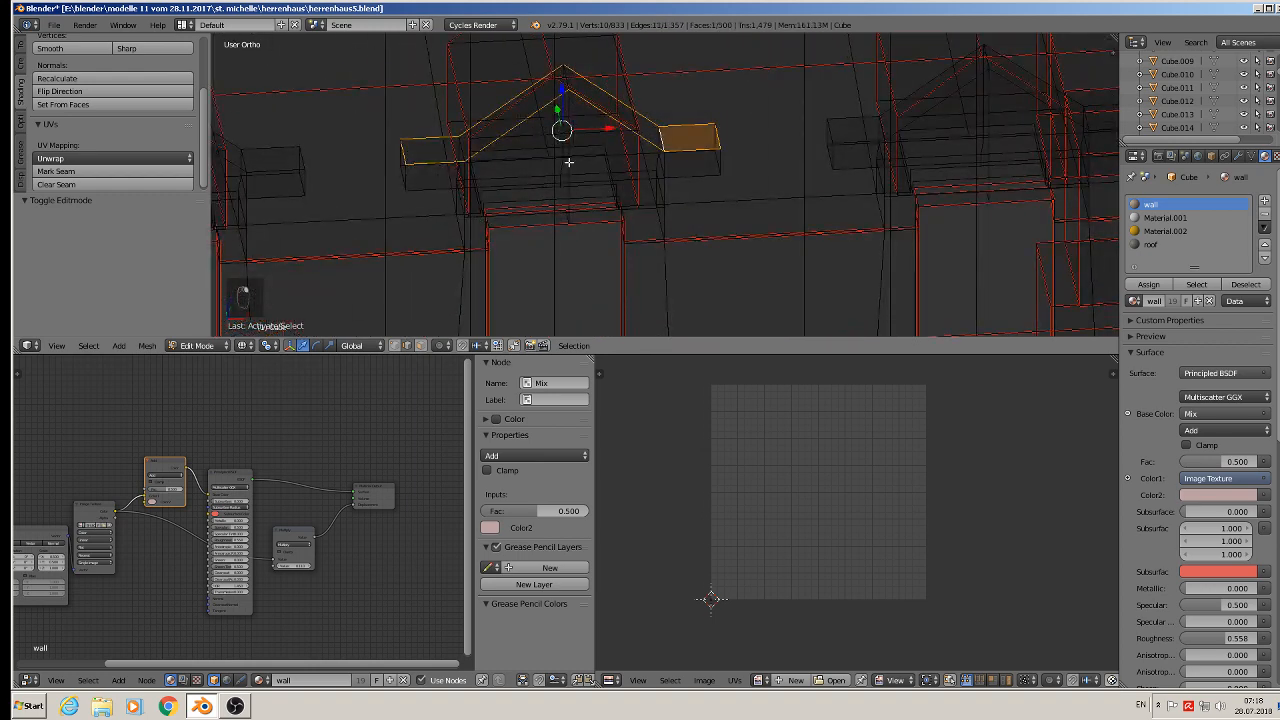
pyautogui.moveTo(465, 149); pyautogui.dragTo(483, 178, button='middle')
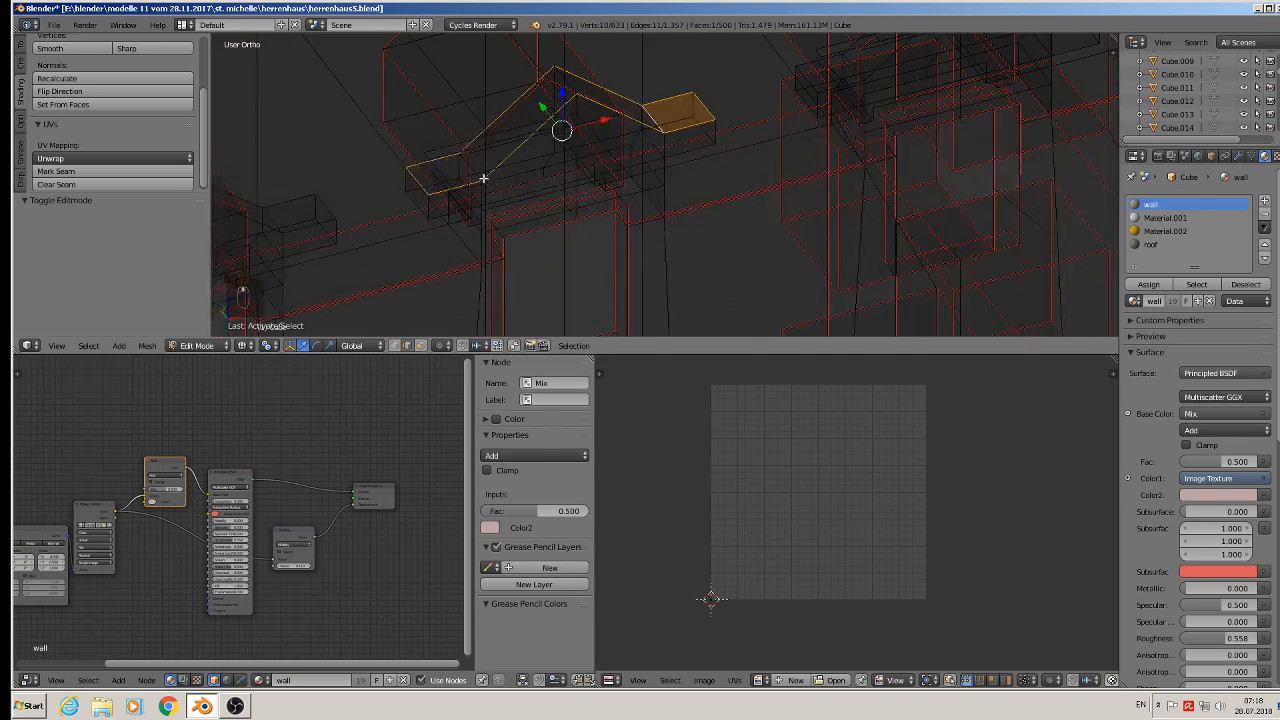
pyautogui.keyDown('shift'); pyautogui.rightClick(473, 170); pyautogui.keyUp('shift')
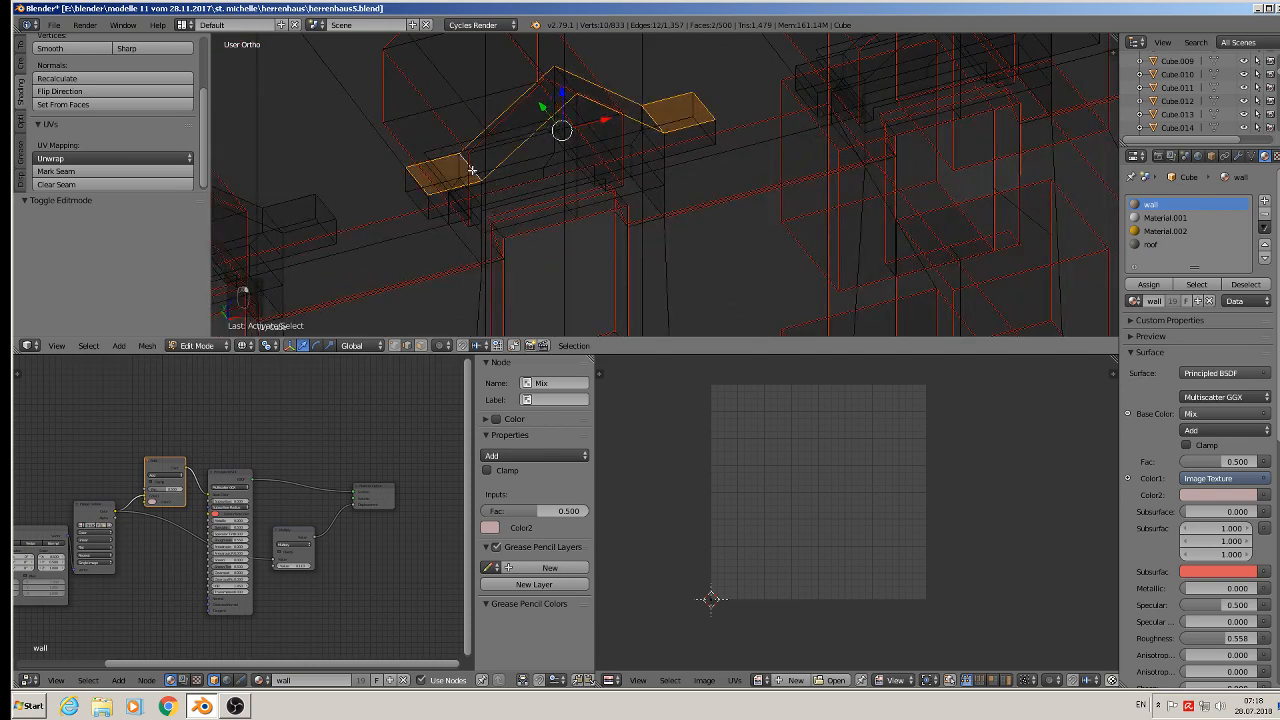
# - Add the edges of the dormer's left ledge block and its vertical support edge to the selection
pyautogui.moveTo(432, 215); pyautogui.dragTo(434, 188, button='middle')
pyautogui.scroll(3, 434, 188)
pyautogui.keyDown('shift'); pyautogui.rightClick(433, 166); pyautogui.keyUp('shift')
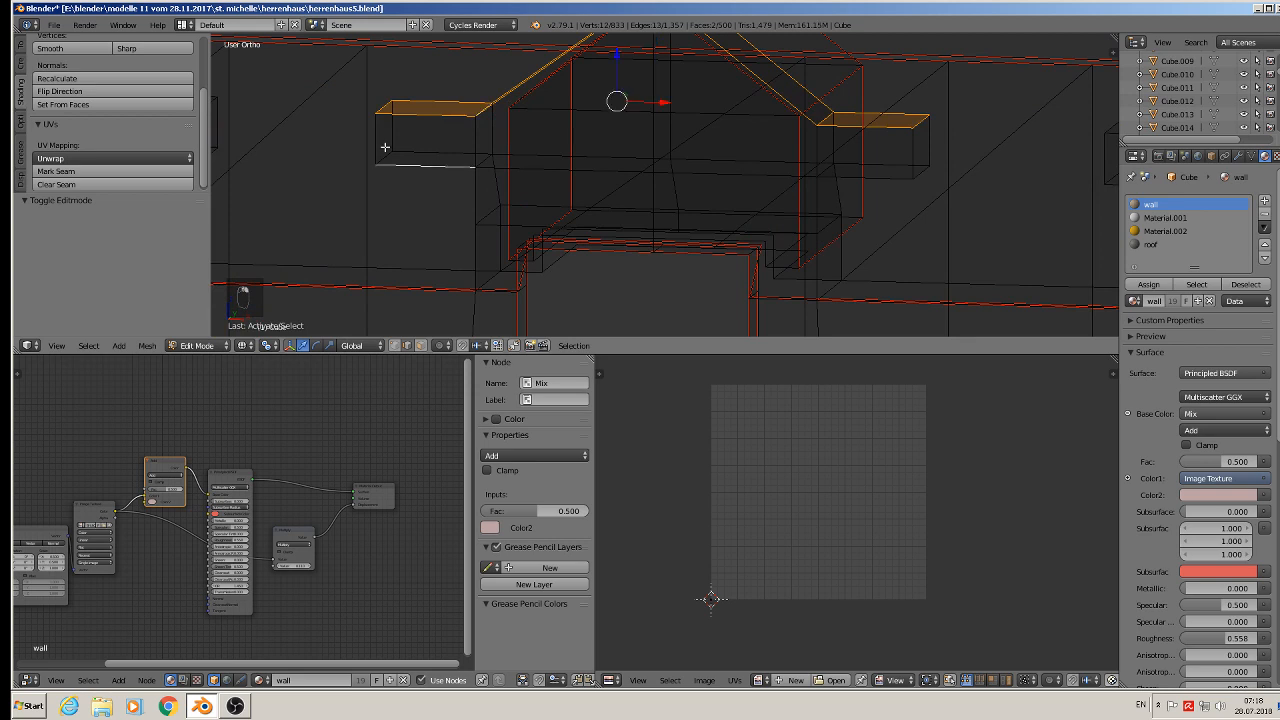
pyautogui.keyDown('shift'); pyautogui.rightClick(384, 142); pyautogui.keyUp('shift')
pyautogui.keyDown('shift'); pyautogui.rightClick(393, 138); pyautogui.keyUp('shift')
pyautogui.keyDown('shift'); pyautogui.rightClick(386, 158); pyautogui.keyUp('shift')
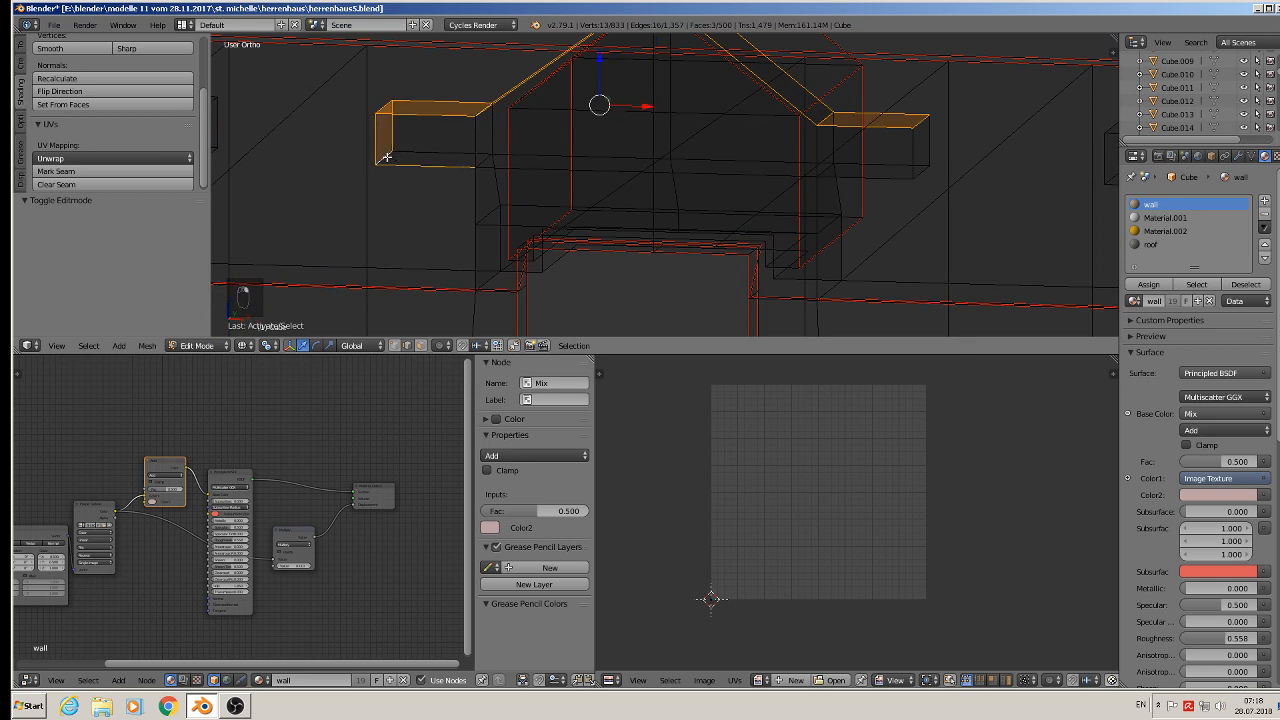
pyautogui.keyDown('shift'); pyautogui.rightClick(440, 152); pyautogui.keyUp('shift')
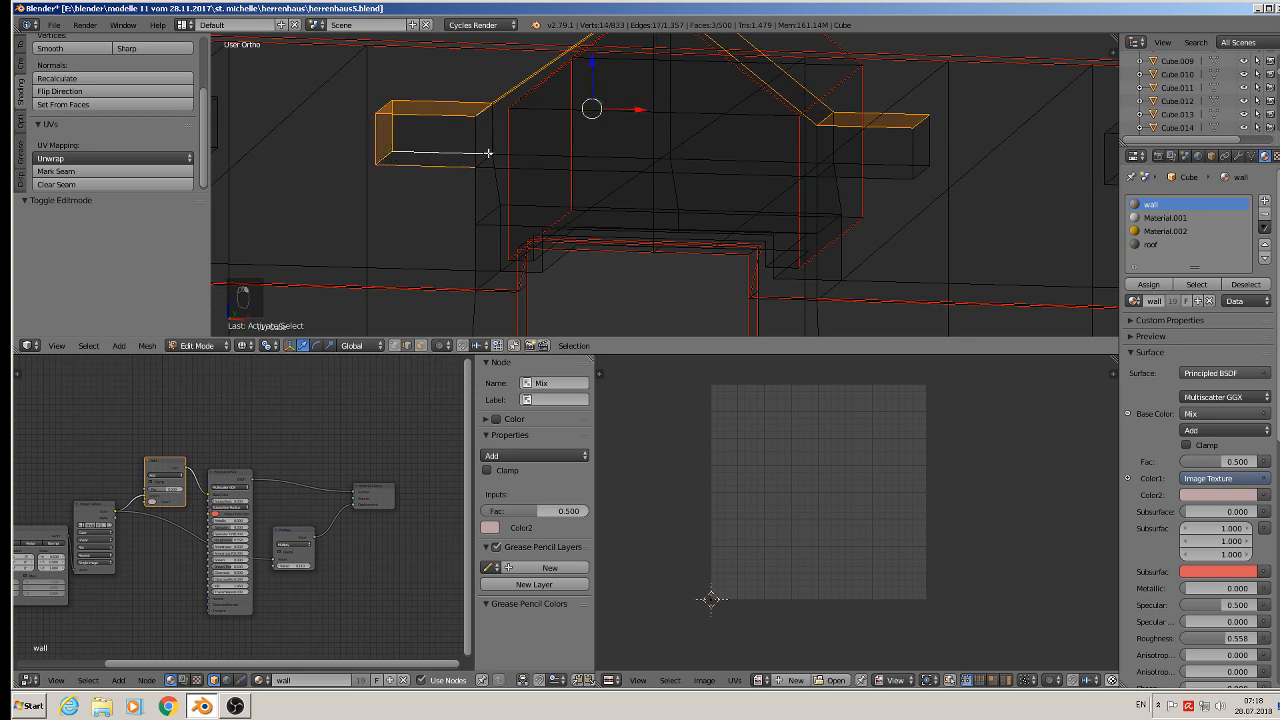
pyautogui.keyDown('shift'); pyautogui.rightClick(475, 144); pyautogui.keyUp('shift')
pyautogui.keyDown('shift'); pyautogui.rightClick(494, 132); pyautogui.keyUp('shift')
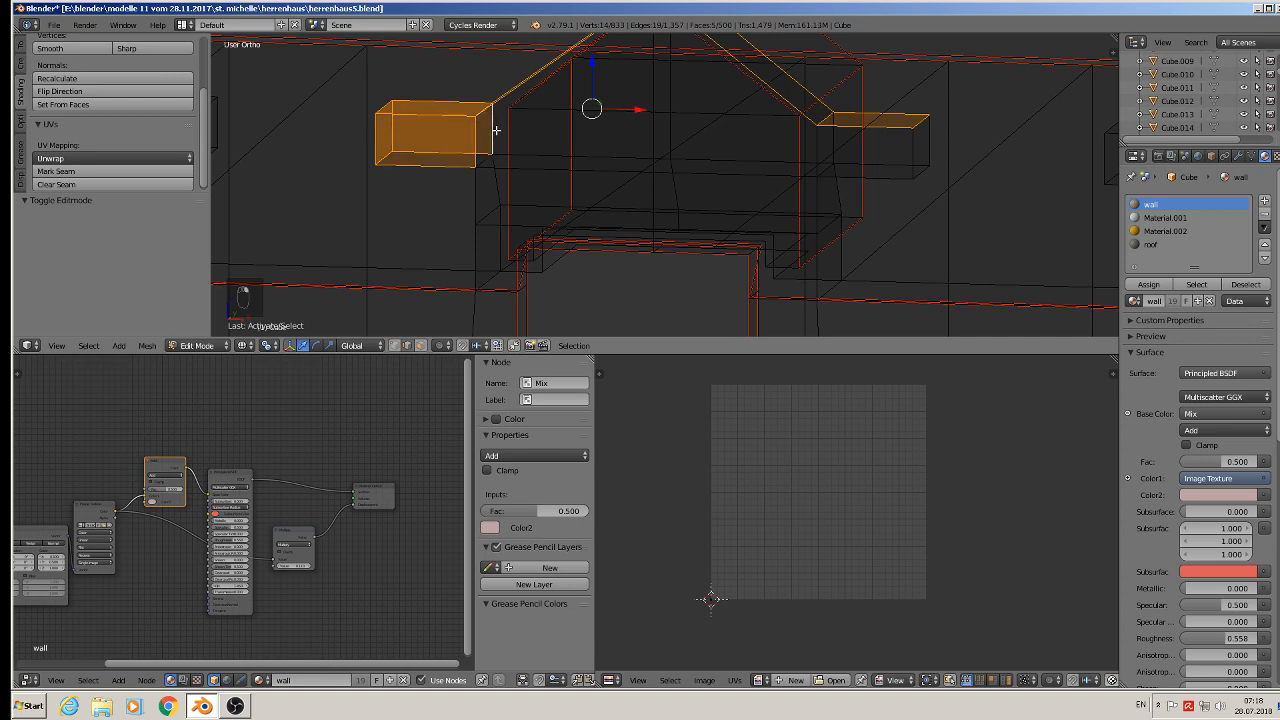
pyautogui.keyDown('shift'); pyautogui.rightClick(474, 208); pyautogui.keyUp('shift')
pyautogui.keyDown('shift'); pyautogui.rightClick(473, 255); pyautogui.keyUp('shift')
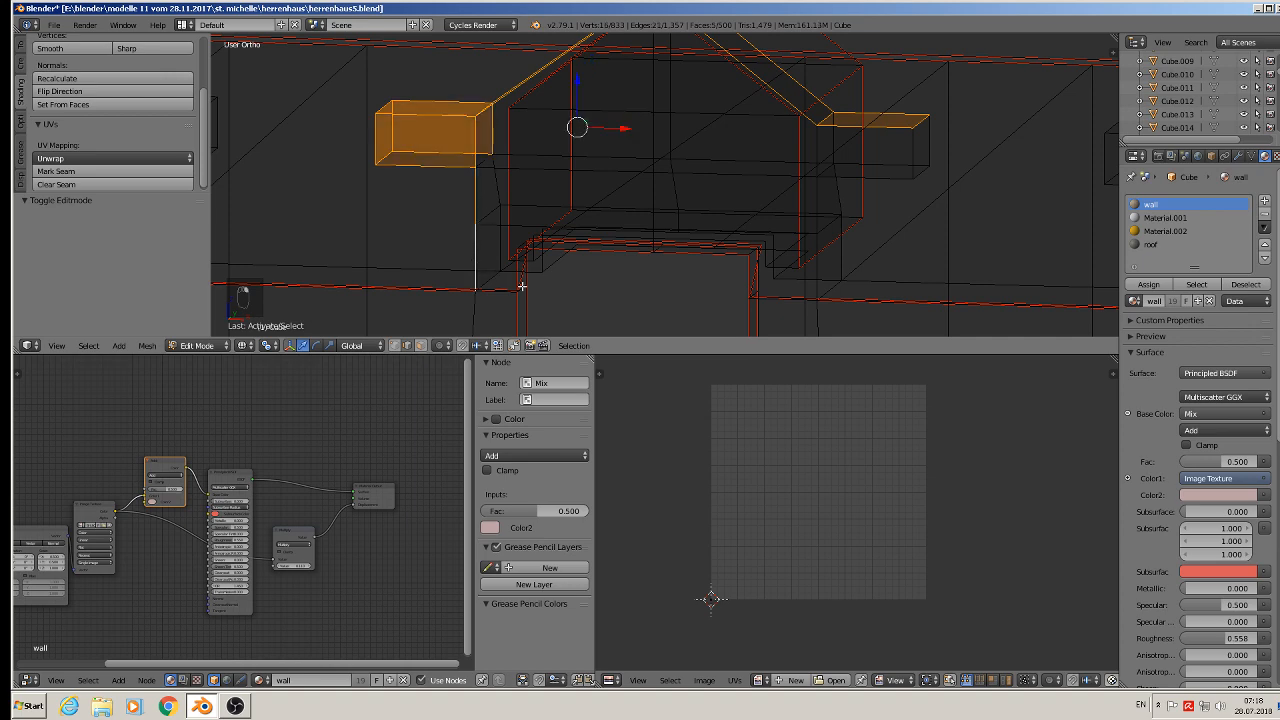
pyautogui.moveTo(522, 286); pyautogui.dragTo(503, 248, button='middle')
pyautogui.keyDown('ctrl'); pyautogui.rightClick(445, 213); pyautogui.keyUp('ctrl')
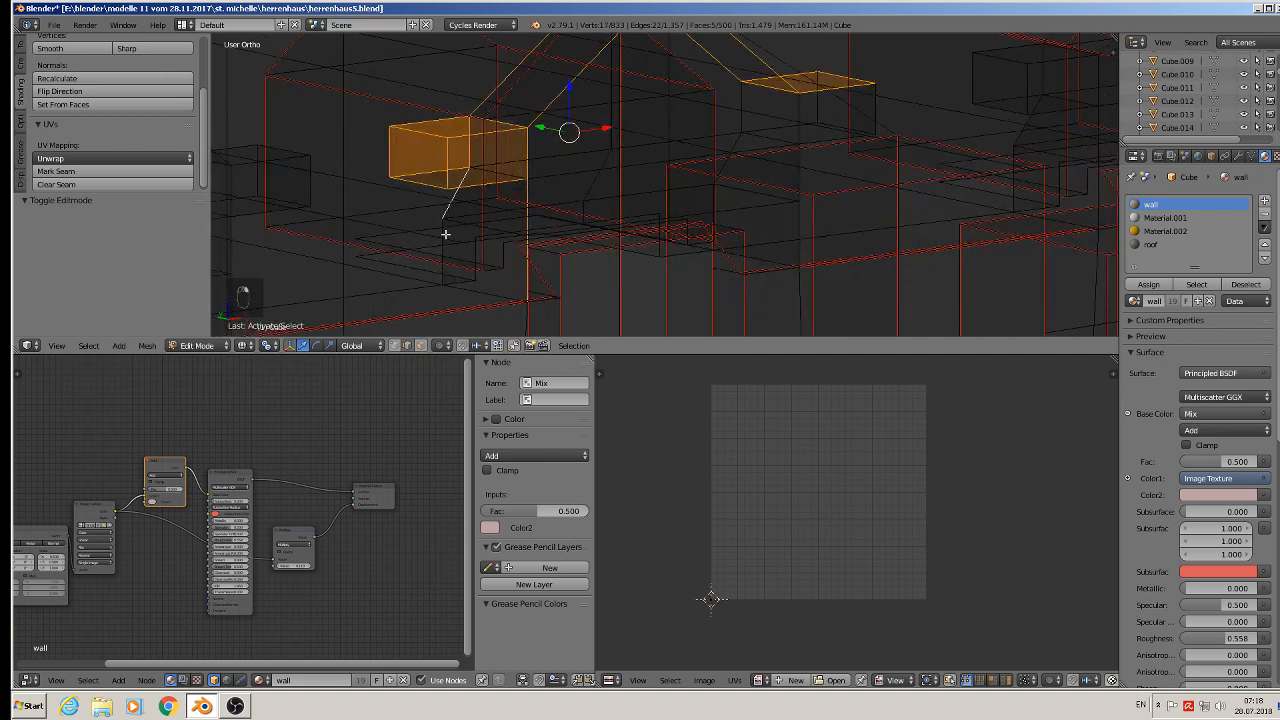
pyautogui.keyDown('ctrl'); pyautogui.rightClick(444, 251); pyautogui.keyUp('ctrl')
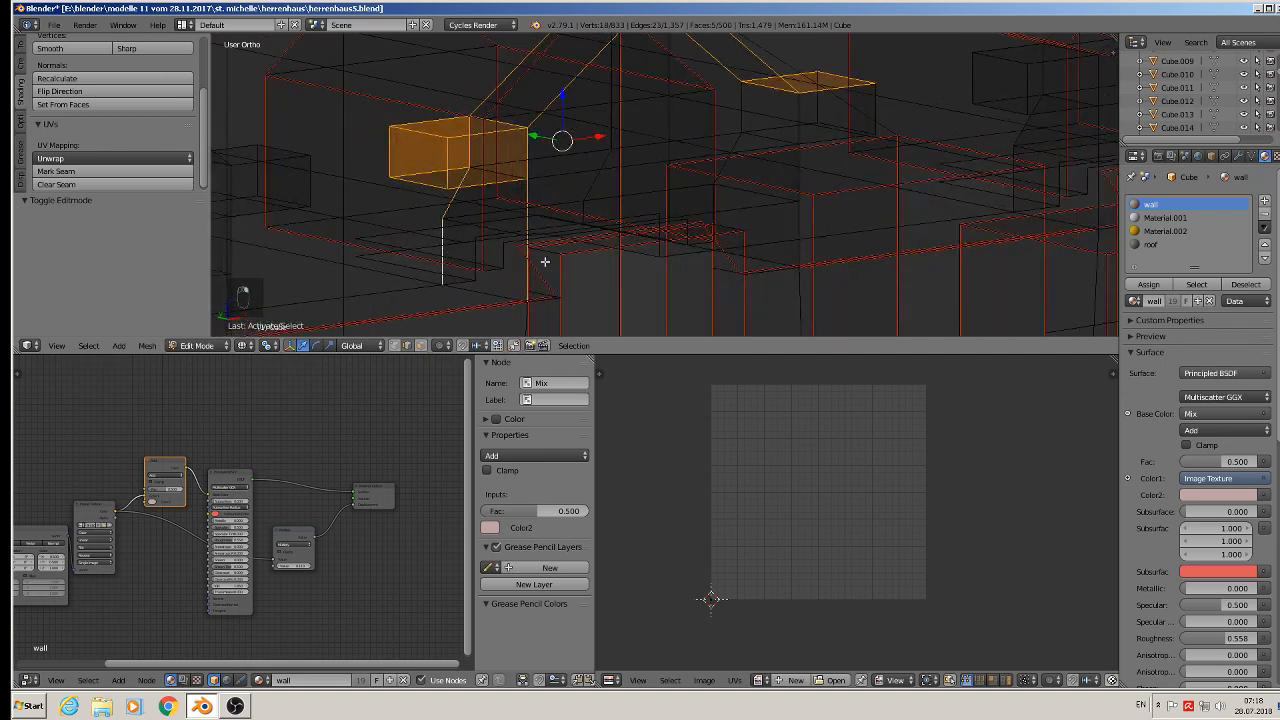
pyautogui.moveTo(545, 261); pyautogui.dragTo(505, 296, button='middle')
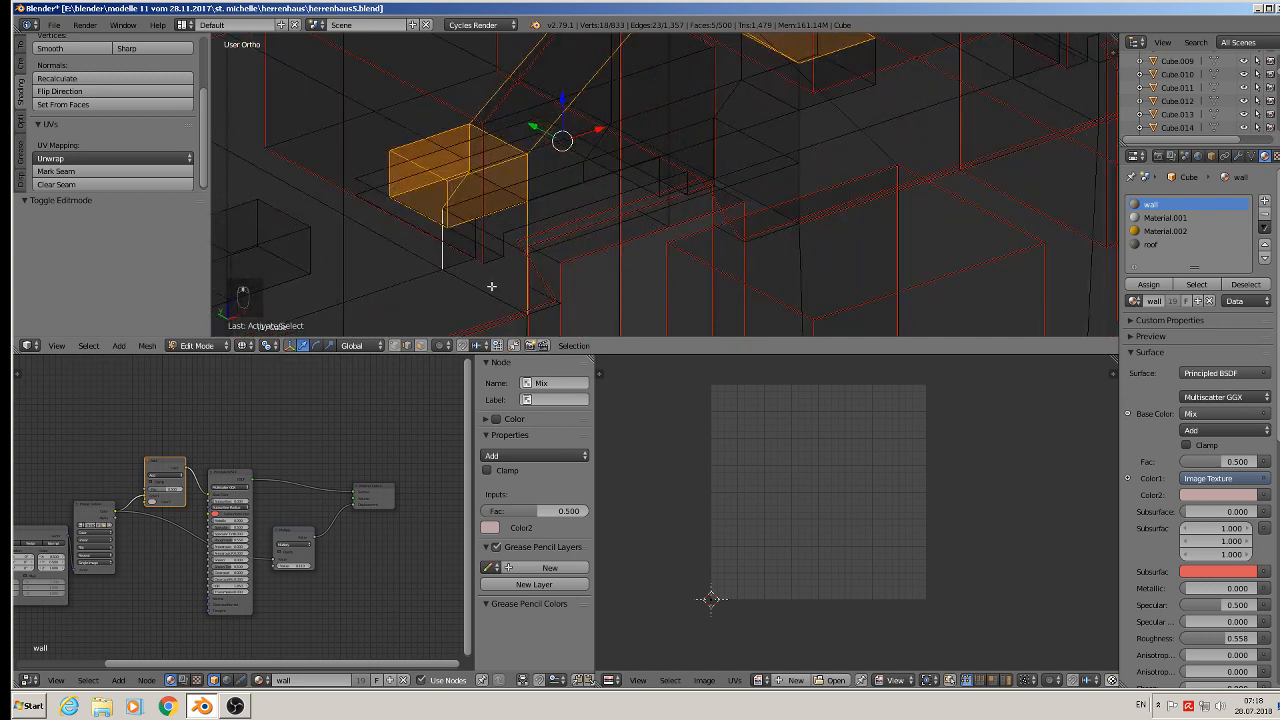
pyautogui.keyDown('ctrl'); pyautogui.rightClick(491, 286); pyautogui.keyUp('ctrl')
# - Add the top edges of the dormer's right ledge block to the edge selection
pyautogui.moveTo(742, 204); pyautogui.dragTo(766, 177, button='middle')
pyautogui.keyDown('ctrl'); pyautogui.rightClick(755, 172); pyautogui.keyUp('ctrl')
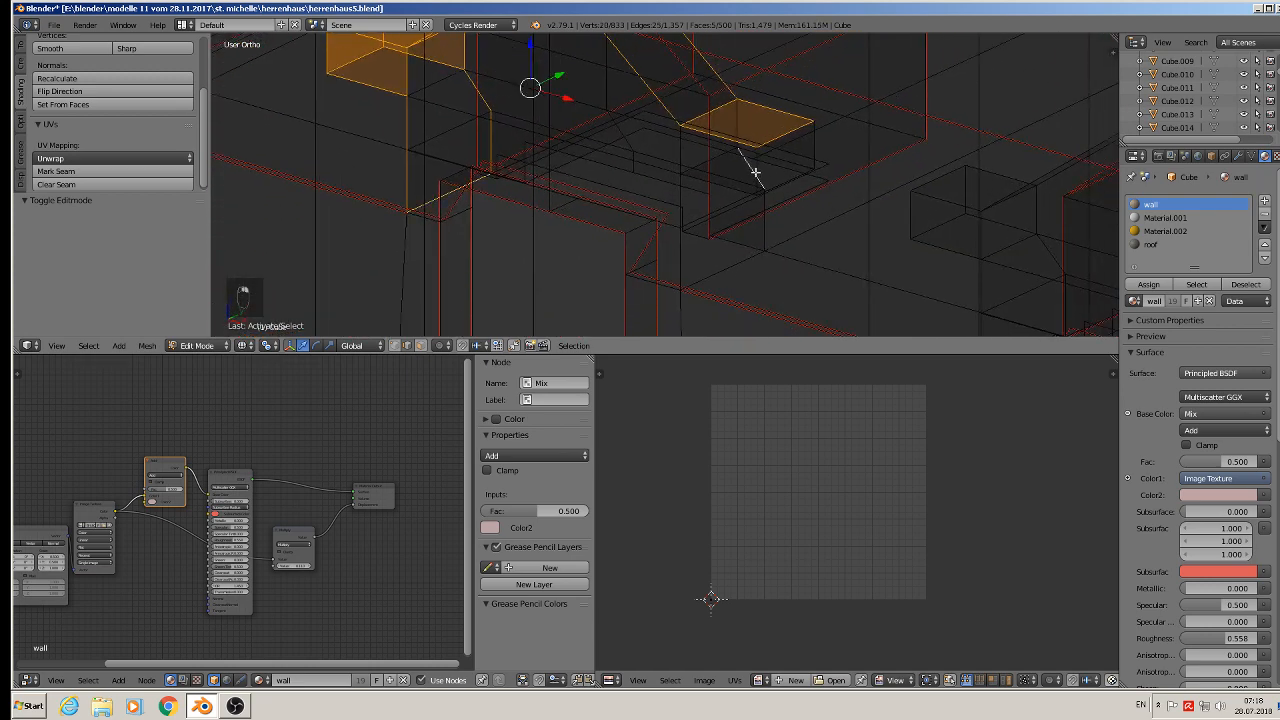
pyautogui.keyDown('shift'); pyautogui.rightClick(744, 162); pyautogui.keyUp('shift')
pyautogui.keyDown('shift'); pyautogui.rightClick(760, 168); pyautogui.keyUp('shift')
pyautogui.keyDown('shift'); pyautogui.rightClick(817, 143); pyautogui.keyUp('shift')
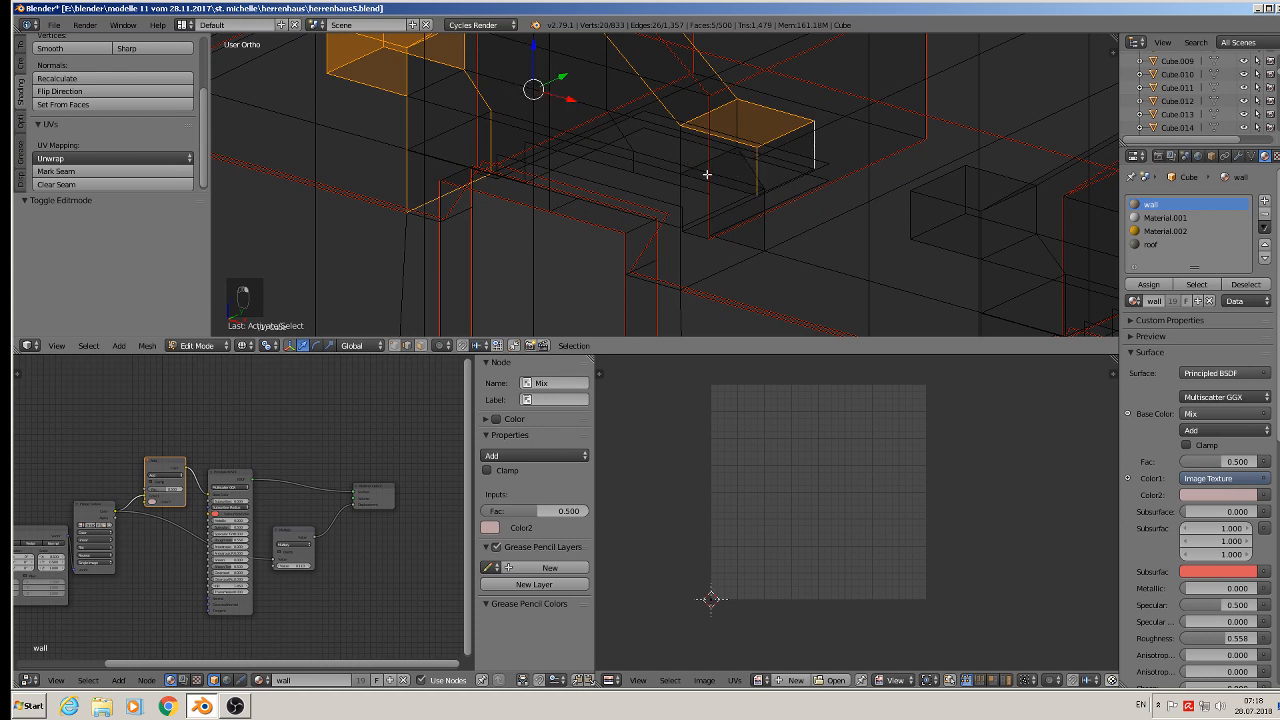
pyautogui.keyDown('shift'); pyautogui.rightClick(736, 114); pyautogui.keyUp('shift')
pyautogui.keyDown('shift'); pyautogui.rightClick(684, 155); pyautogui.keyUp('shift')
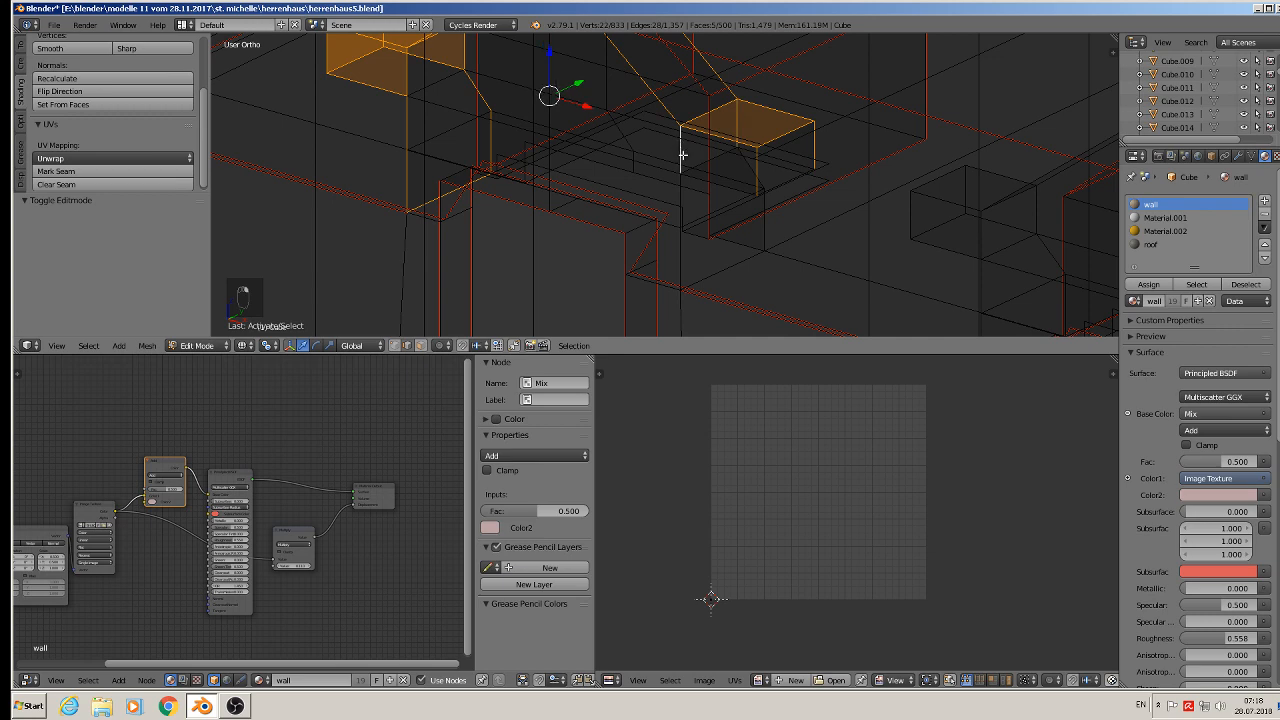
# - Add the remaining edges of the right ledge block to the selection
pyautogui.moveTo(699, 194); pyautogui.dragTo(766, 158, button='middle')
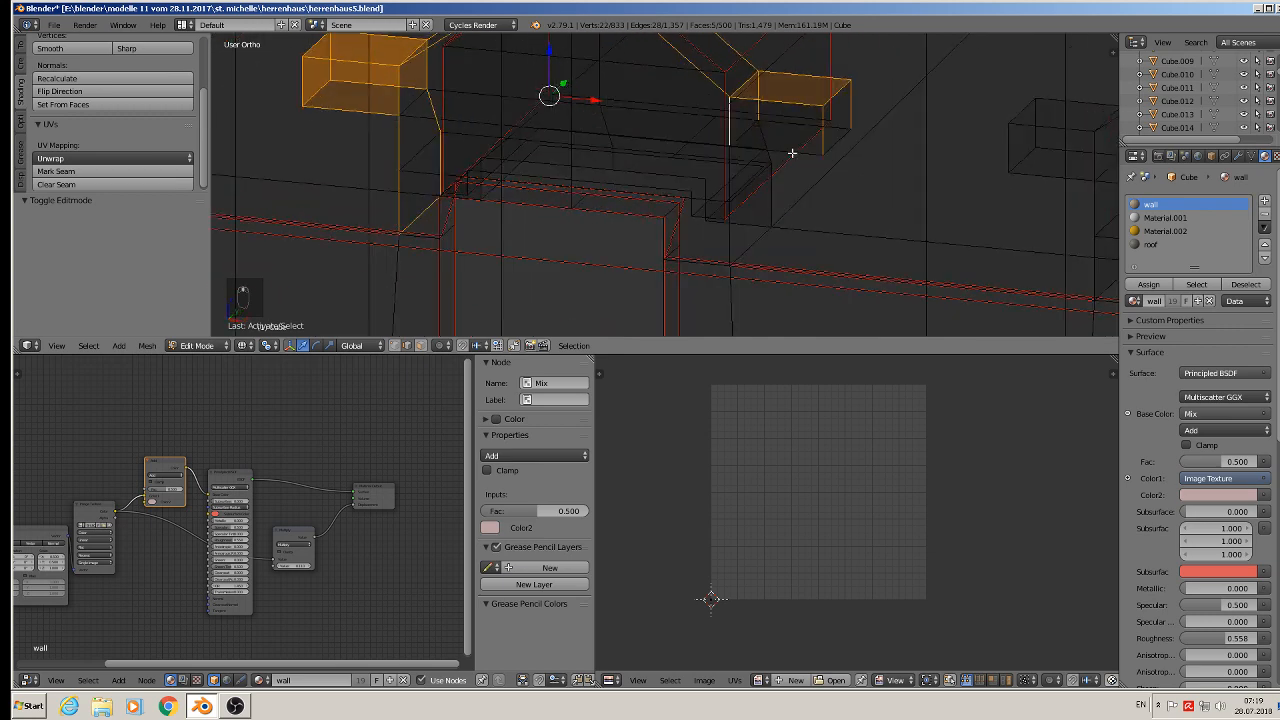
pyautogui.keyDown('shift'); pyautogui.rightClick(808, 152); pyautogui.keyUp('shift')
pyautogui.keyDown('shift'); pyautogui.rightClick(835, 145); pyautogui.keyUp('shift')
pyautogui.keyDown('shift'); pyautogui.rightClick(838, 131); pyautogui.keyUp('shift')
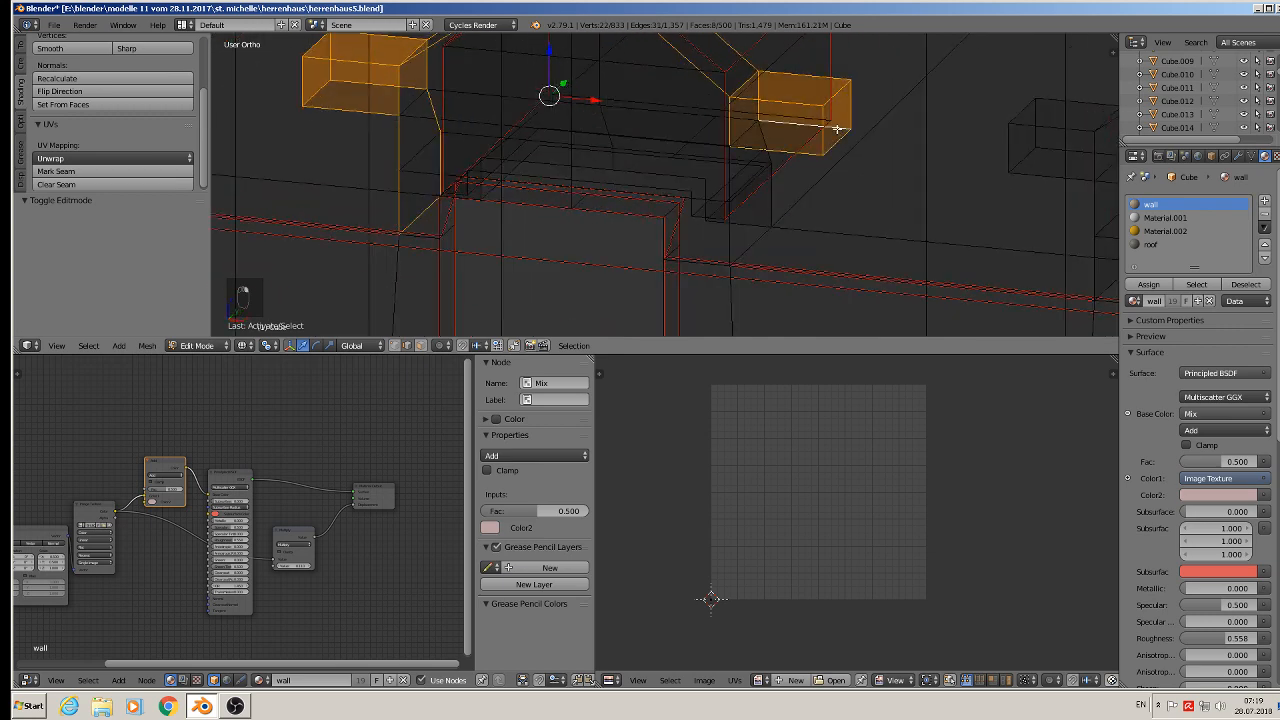
pyautogui.keyDown('shift'); pyautogui.rightClick(745, 129); pyautogui.keyUp('shift')
# - Add the horizontal edge beneath the dormer roof and a vertical support edge to the selection
pyautogui.moveTo(720, 198); pyautogui.dragTo(708, 170, button='middle')
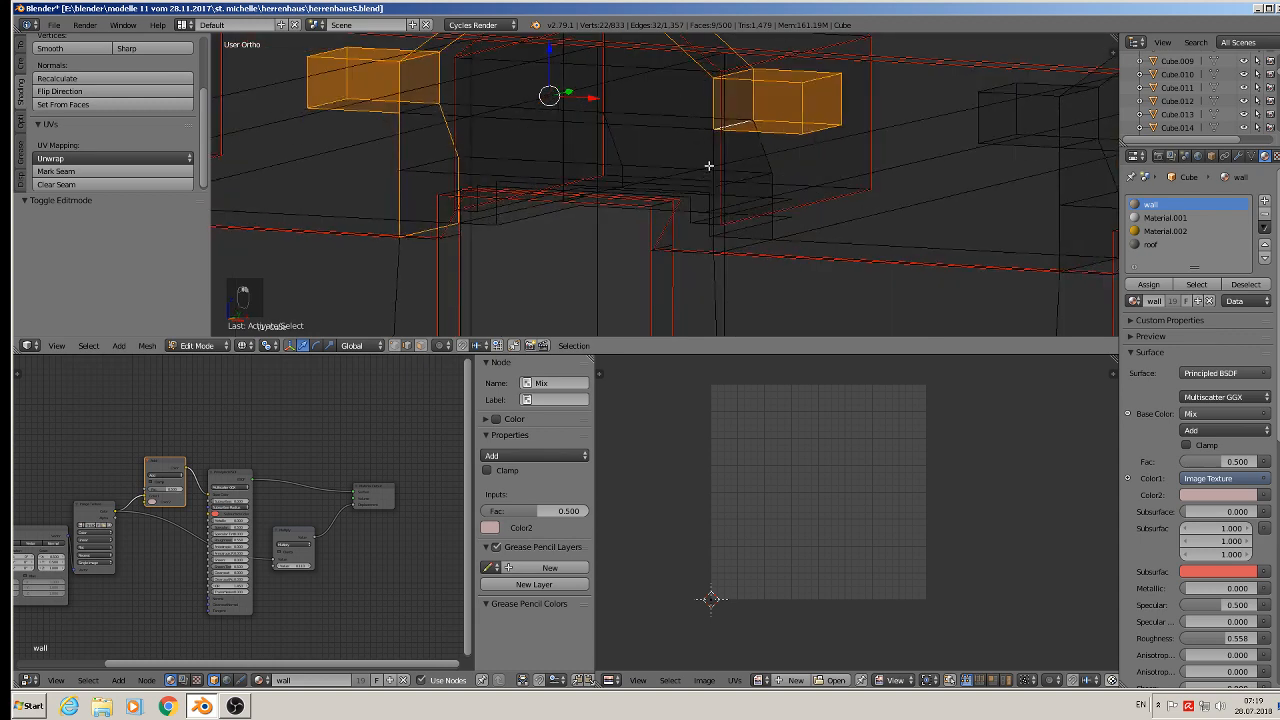
pyautogui.keyDown('shift'); pyautogui.rightClick(713, 155); pyautogui.keyUp('shift')
pyautogui.keyDown('alt'); pyautogui.keyDown('shift'); pyautogui.rightClick(775, 186); pyautogui.keyUp('shift'); pyautogui.keyUp('alt')
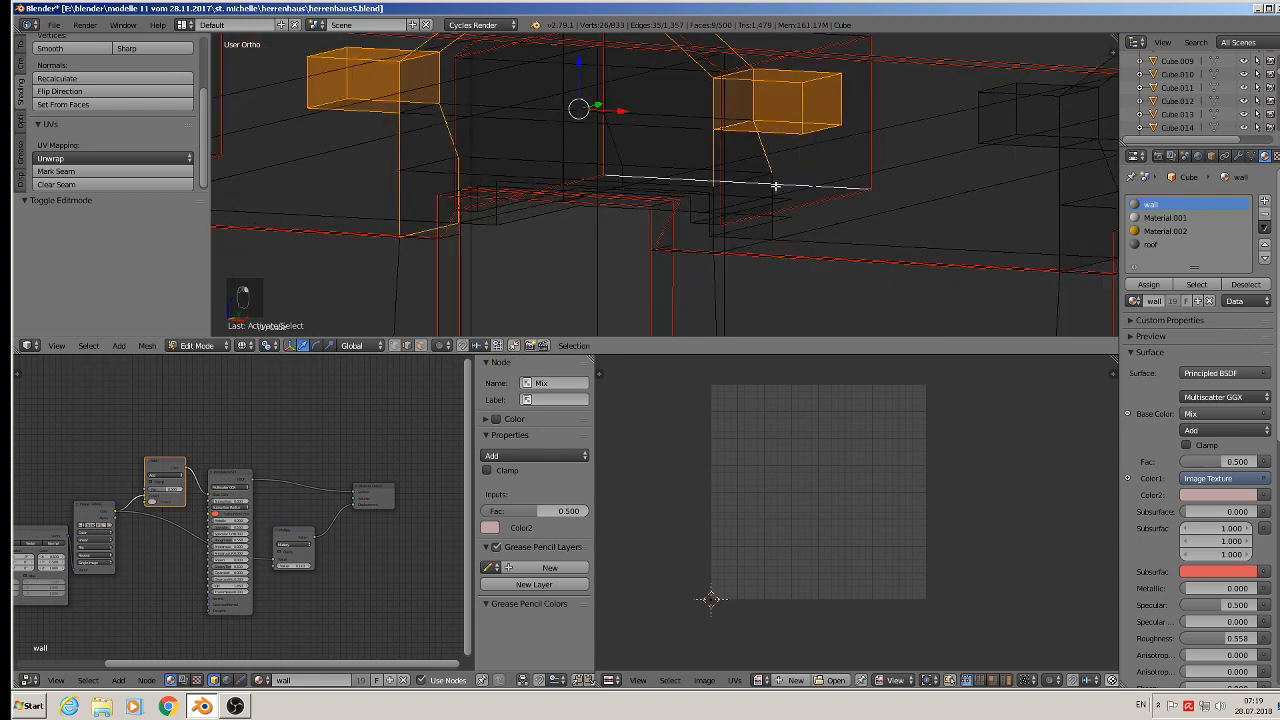
pyautogui.keyDown('shift'); pyautogui.rightClick(774, 187); pyautogui.keyUp('shift')
pyautogui.keyDown('shift'); pyautogui.rightClick(762, 185); pyautogui.keyUp('shift')
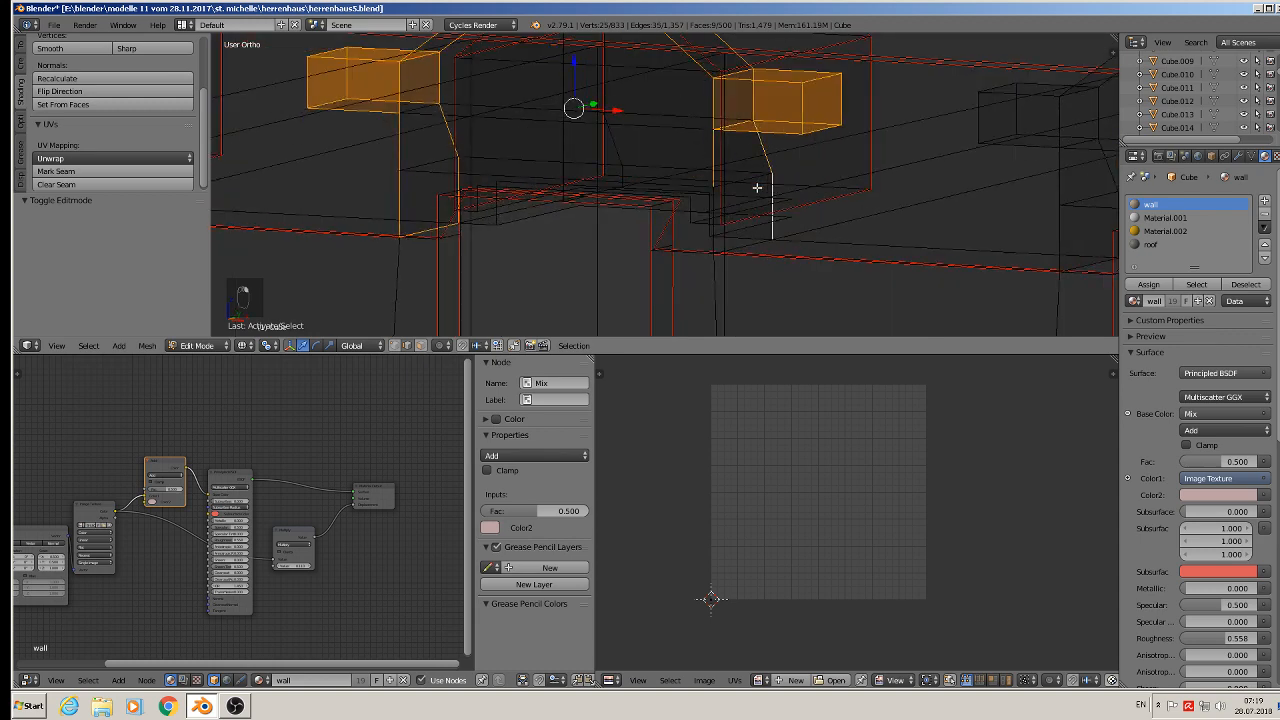
# - Add the wall edges under the dormer and mark all selected edges as UV seams
pyautogui.moveTo(724, 246); pyautogui.dragTo(643, 270, button='middle')
pyautogui.keyDown('shift'); pyautogui.rightClick(696, 246); pyautogui.keyUp('shift')
pyautogui.keyDown('shift'); pyautogui.rightClick(737, 255); pyautogui.keyUp('shift')
pyautogui.scroll(-3, 699, 265)
pyautogui.keyDown('shift'); pyautogui.rightClick(634, 120); pyautogui.keyUp('shift')
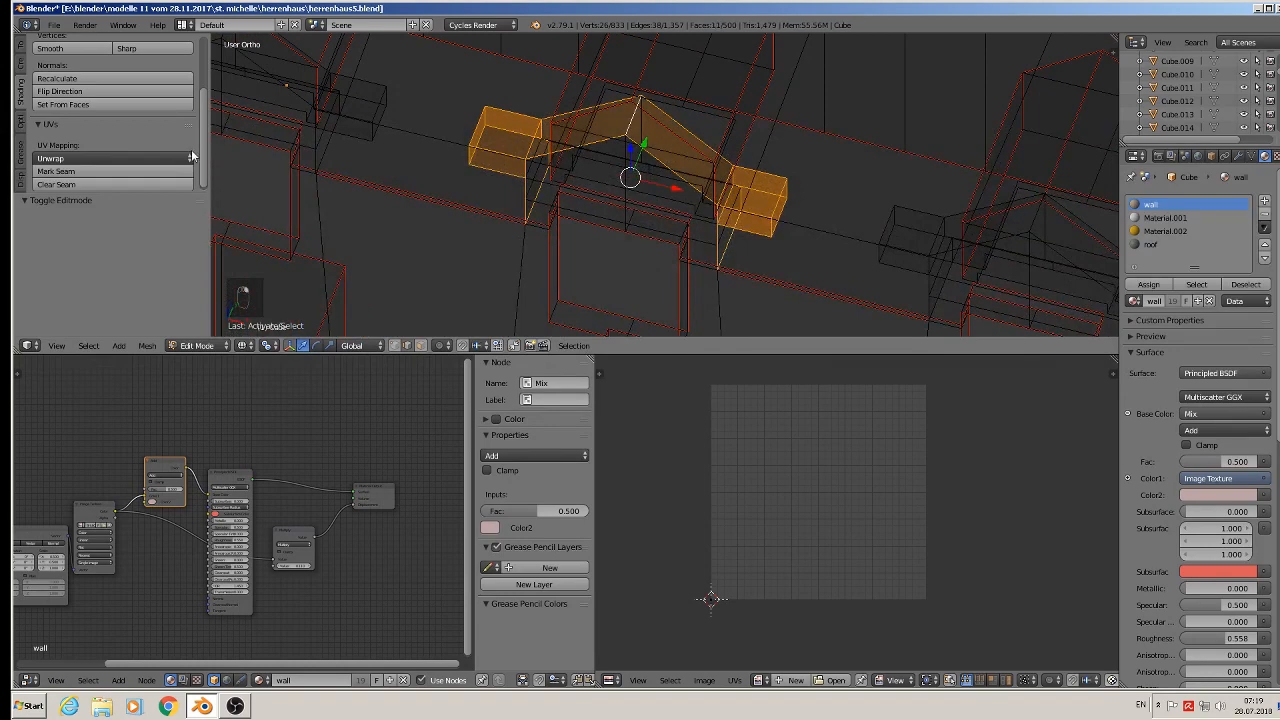
pyautogui.click(88, 171)
# - Deselect everything and select the edges of the next dormer's left ledge block
pyautogui.press('a')
pyautogui.moveTo(443, 191); pyautogui.dragTo(583, 159, button='middle')
pyautogui.scroll(3, 583, 159)
pyautogui.rightClick(590, 129)
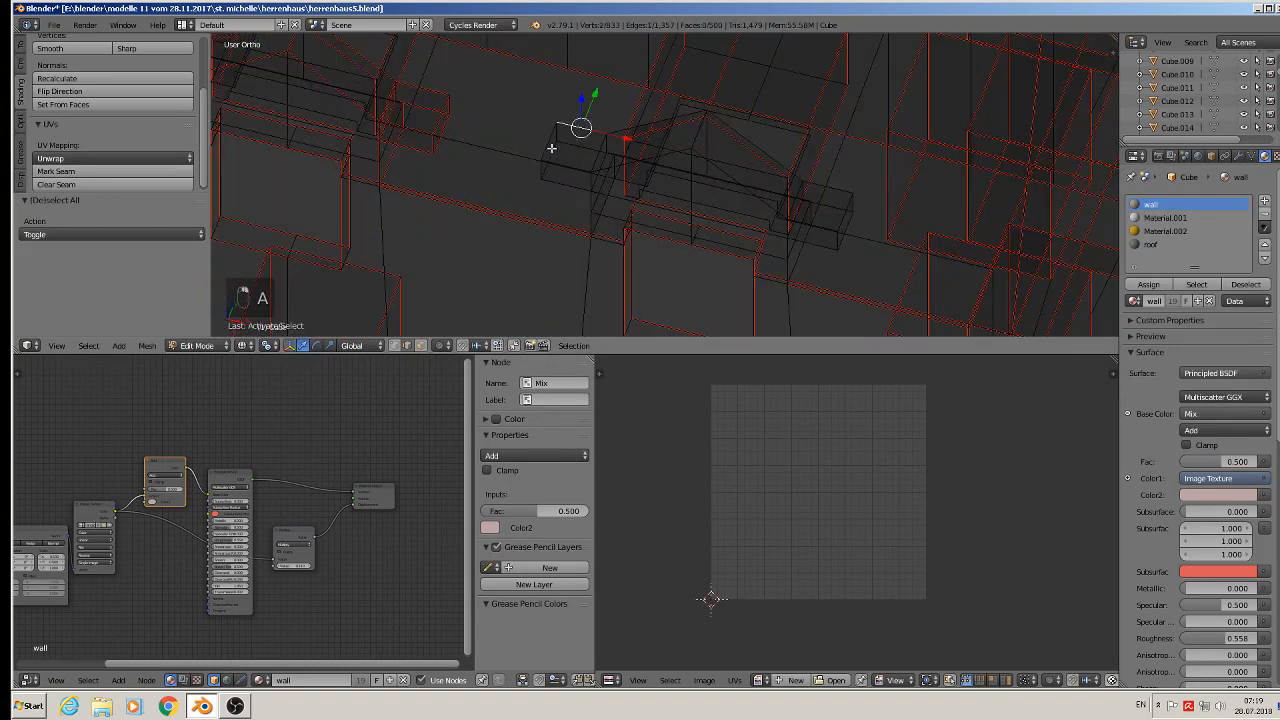
pyautogui.keyDown('shift'); pyautogui.rightClick(550, 149); pyautogui.keyUp('shift')
pyautogui.keyDown('shift'); pyautogui.rightClick(560, 131); pyautogui.keyUp('shift')
pyautogui.keyDown('shift'); pyautogui.rightClick(575, 145); pyautogui.keyUp('shift')
pyautogui.keyDown('shift'); pyautogui.rightClick(548, 162); pyautogui.keyUp('shift')
pyautogui.keyDown('shift'); pyautogui.rightClick(543, 165); pyautogui.keyUp('shift')
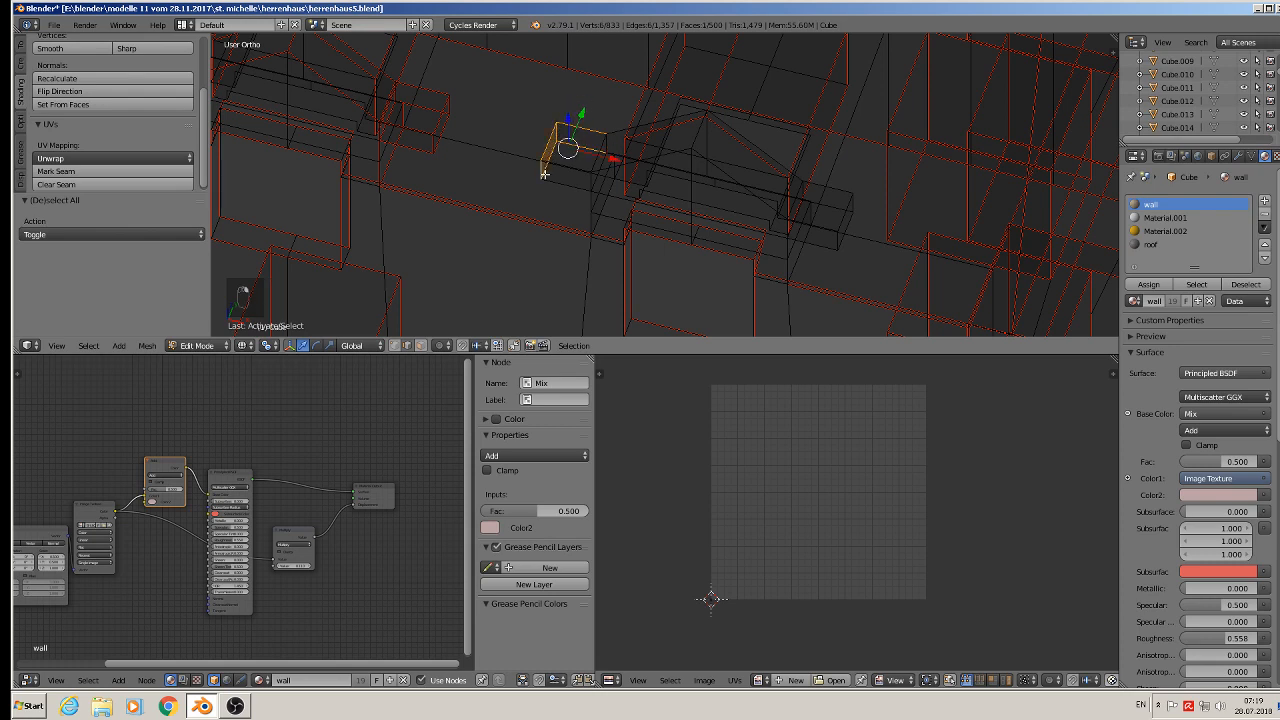
pyautogui.keyDown('shift'); pyautogui.rightClick(566, 180); pyautogui.keyUp('shift')
pyautogui.keyDown('shift'); pyautogui.rightClick(598, 156); pyautogui.keyUp('shift')
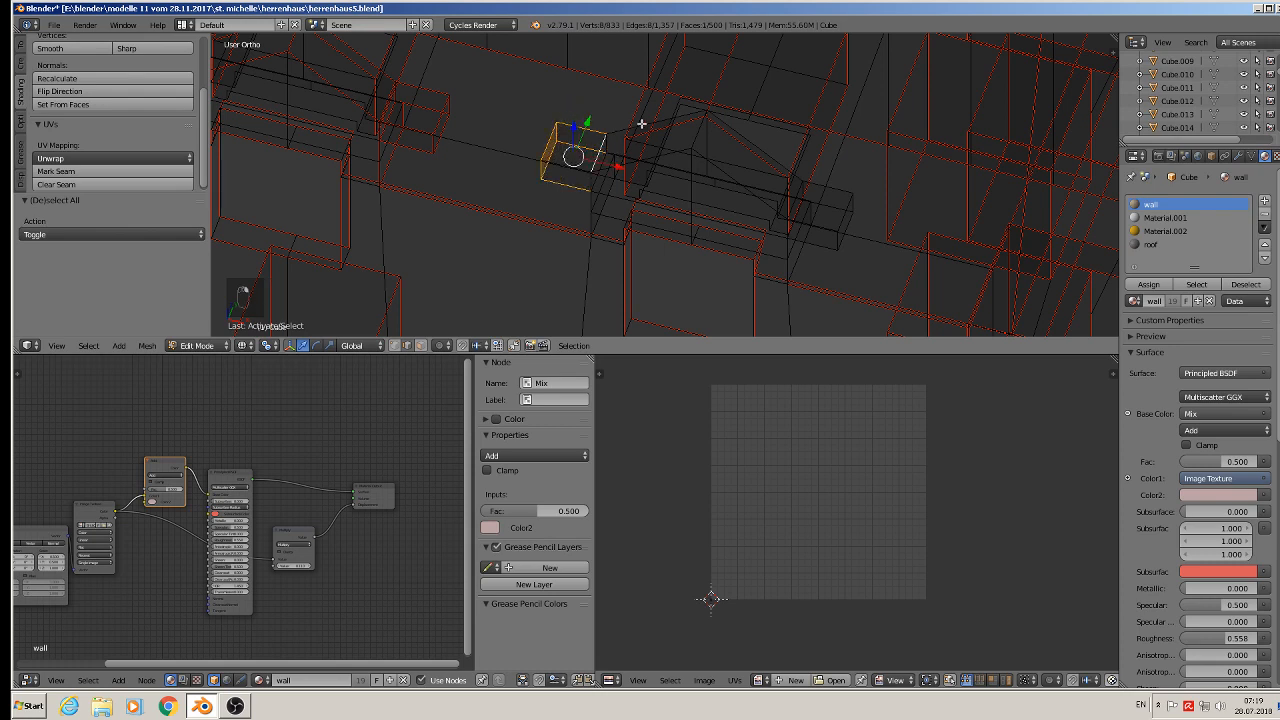
# - Add the edges along this dormer's sloping roof to the selection
pyautogui.keyDown('shift'); pyautogui.rightClick(646, 124); pyautogui.keyUp('shift')
pyautogui.keyDown('shift'); pyautogui.rightClick(738, 126); pyautogui.keyUp('shift')
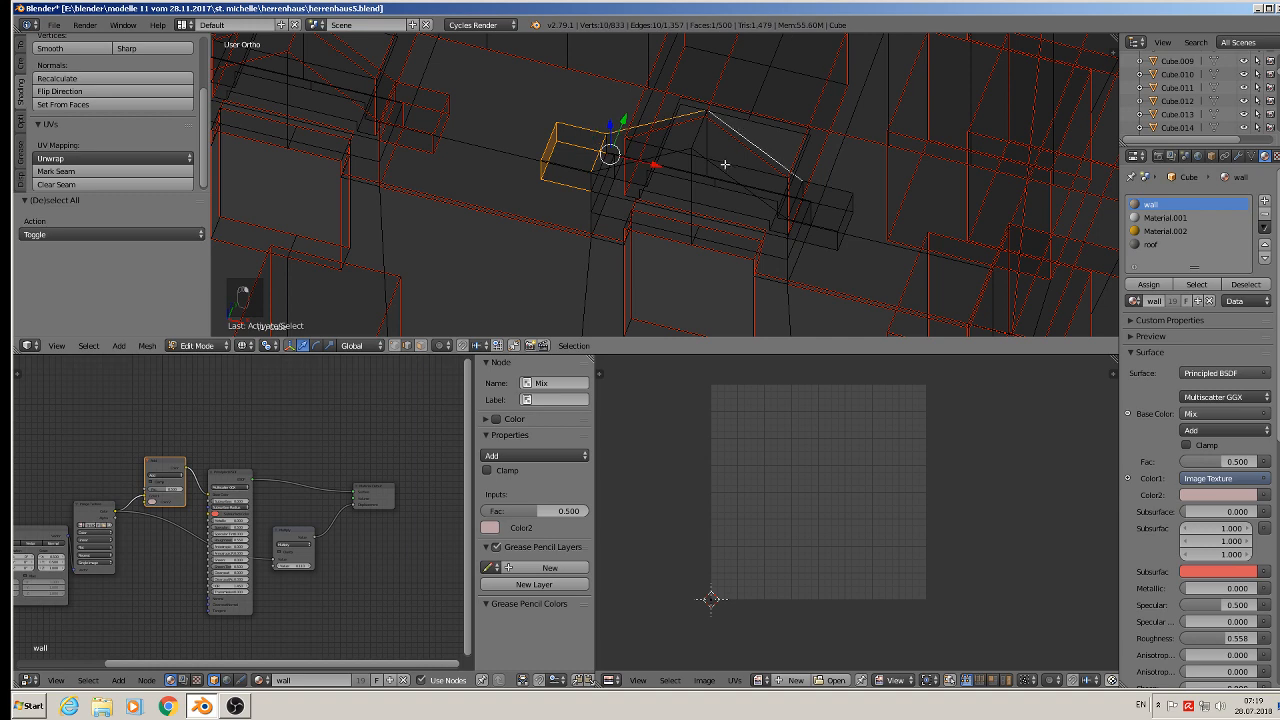
pyautogui.keyDown('shift'); pyautogui.rightClick(715, 165); pyautogui.keyUp('shift')
pyautogui.keyDown('shift'); pyautogui.rightClick(679, 153); pyautogui.keyUp('shift')
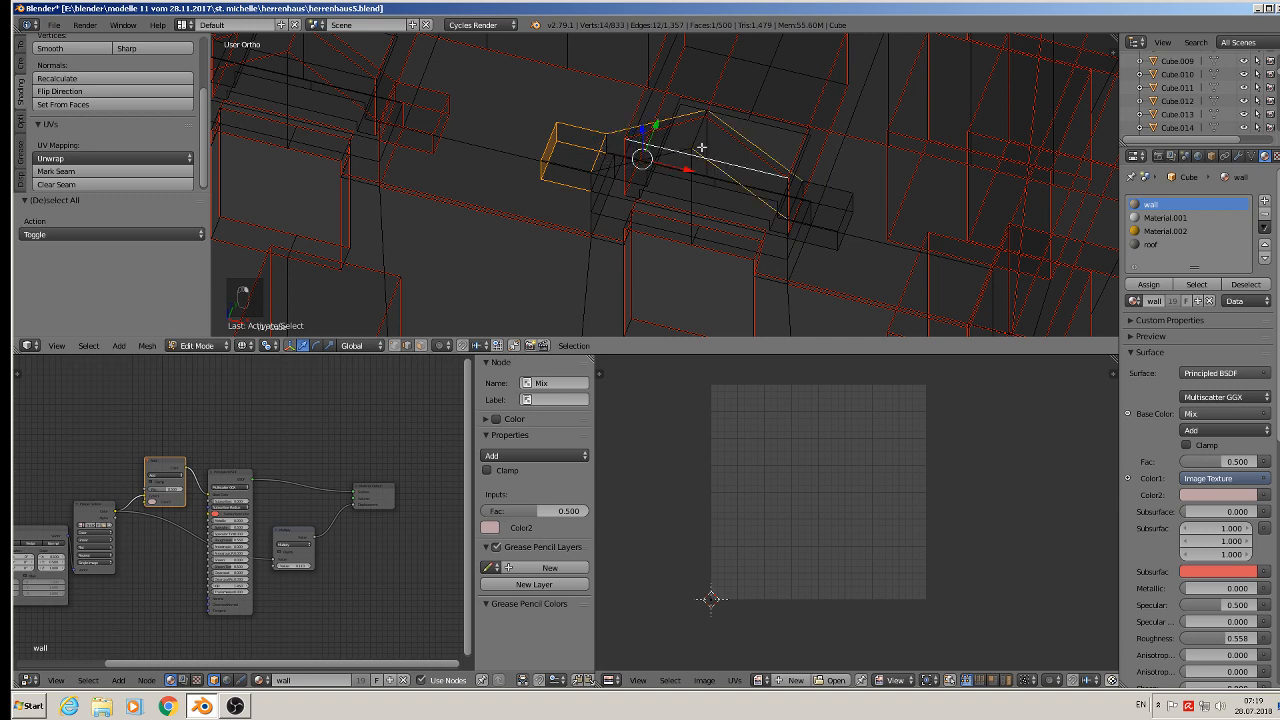
pyautogui.keyDown('shift'); pyautogui.rightClick(651, 154); pyautogui.keyUp('shift')
pyautogui.keyDown('shift'); pyautogui.rightClick(666, 156); pyautogui.keyUp('shift')
pyautogui.press('f')
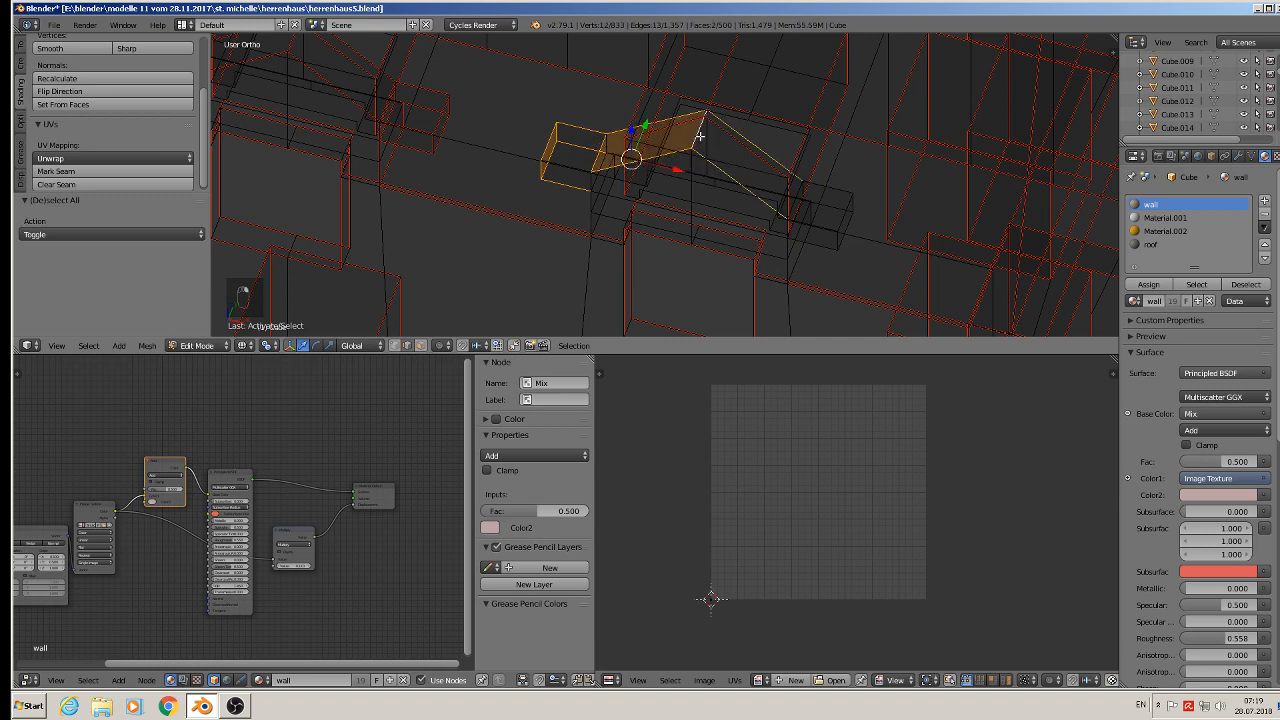
# - Add further edges of the left ledge block to the selection
pyautogui.moveTo(697, 132); pyautogui.dragTo(565, 157, button='middle')
pyautogui.keyDown('shift'); pyautogui.rightClick(565, 158); pyautogui.keyUp('shift')
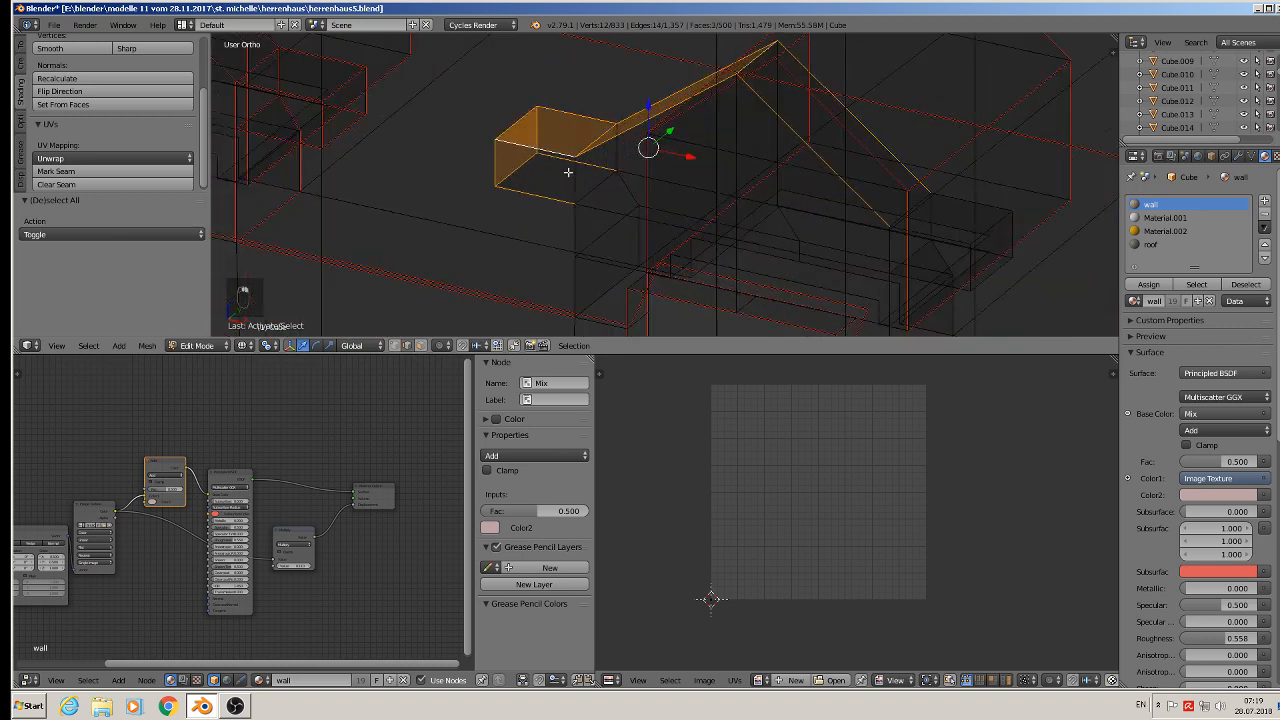
pyautogui.keyDown('shift'); pyautogui.rightClick(574, 182); pyautogui.keyUp('shift')
pyautogui.keyDown('shift'); pyautogui.rightClick(603, 185); pyautogui.keyUp('shift')
pyautogui.keyDown('shift'); pyautogui.rightClick(620, 154); pyautogui.keyUp('shift')
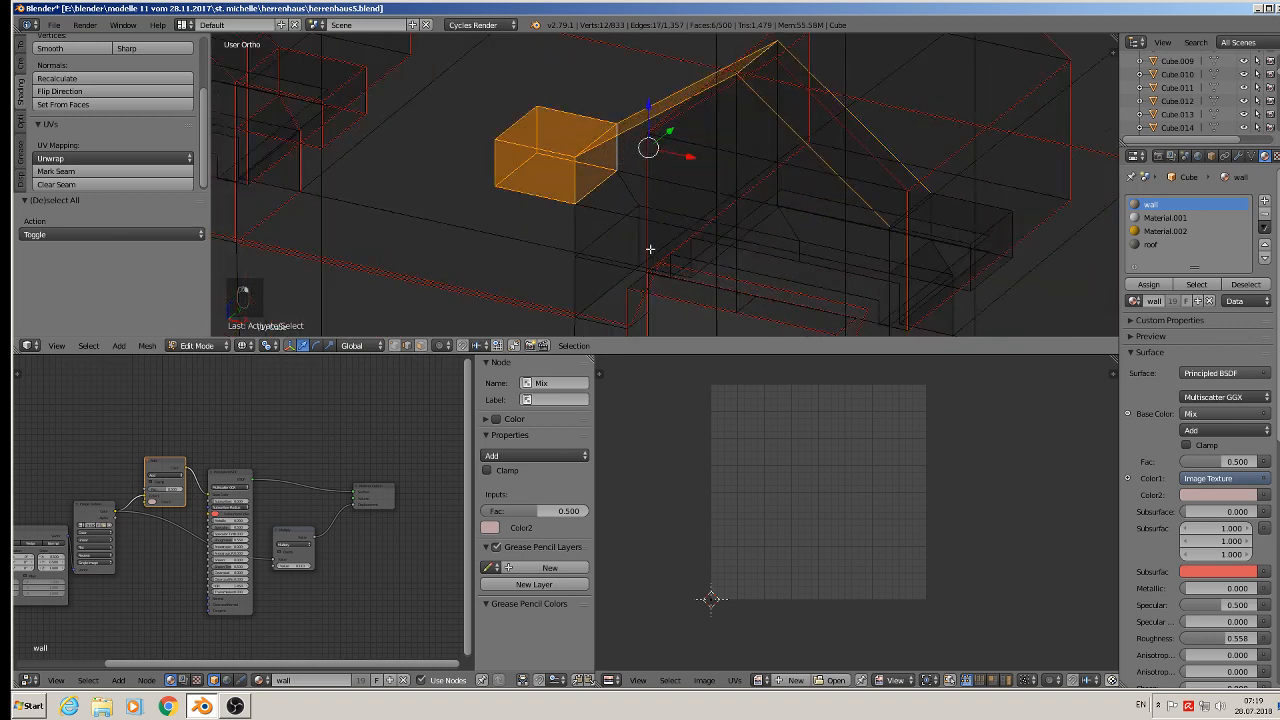
# - Add the vertical support edges and lower wall edges beneath the left ledge to the selection
pyautogui.keyDown('shift'); pyautogui.moveTo(650, 249); pyautogui.dragTo(637, 223, button='middle'); pyautogui.keyUp('shift')
pyautogui.keyDown('shift'); pyautogui.rightClick(571, 206); pyautogui.keyUp('shift')
pyautogui.keyDown('shift'); pyautogui.rightClick(625, 169); pyautogui.keyUp('shift')
pyautogui.keyDown('shift'); pyautogui.rightClick(630, 209); pyautogui.keyUp('shift')
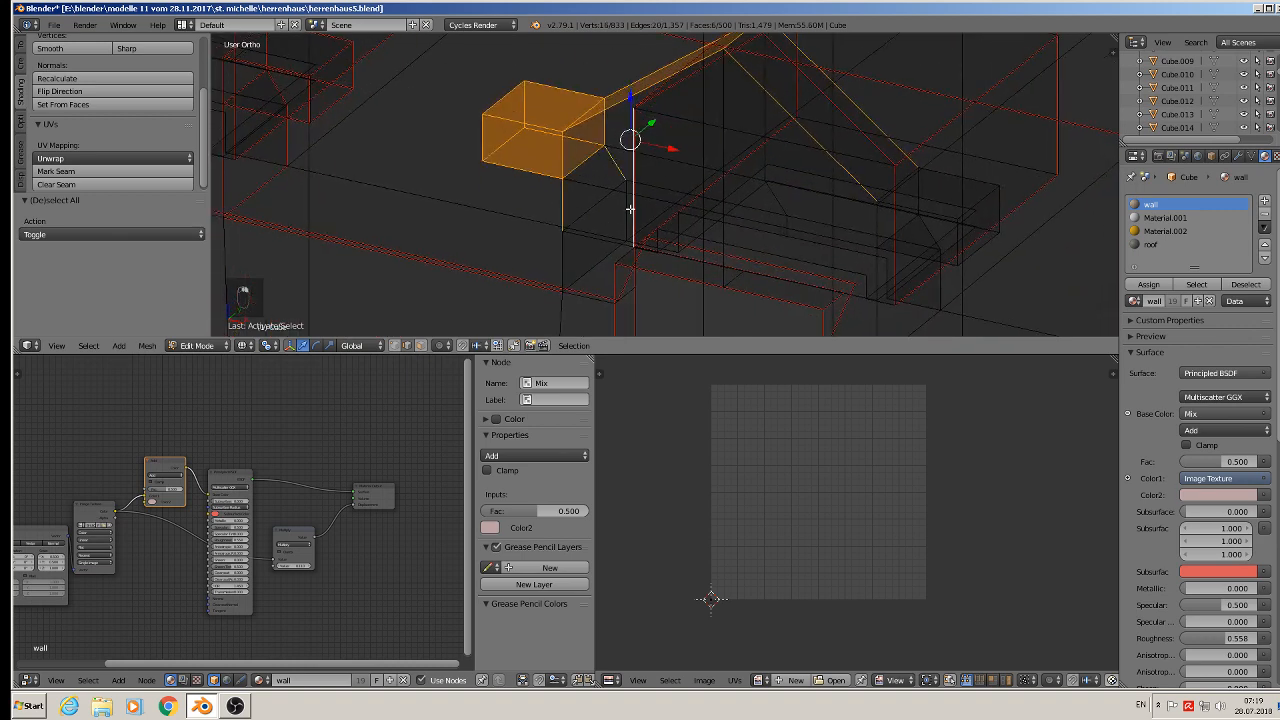
pyautogui.keyDown('shift'); pyautogui.rightClick(638, 207); pyautogui.keyUp('shift')
pyautogui.keyDown('shift'); pyautogui.rightClick(629, 206); pyautogui.keyUp('shift')
pyautogui.keyDown('shift'); pyautogui.rightClick(565, 257); pyautogui.keyUp('shift')
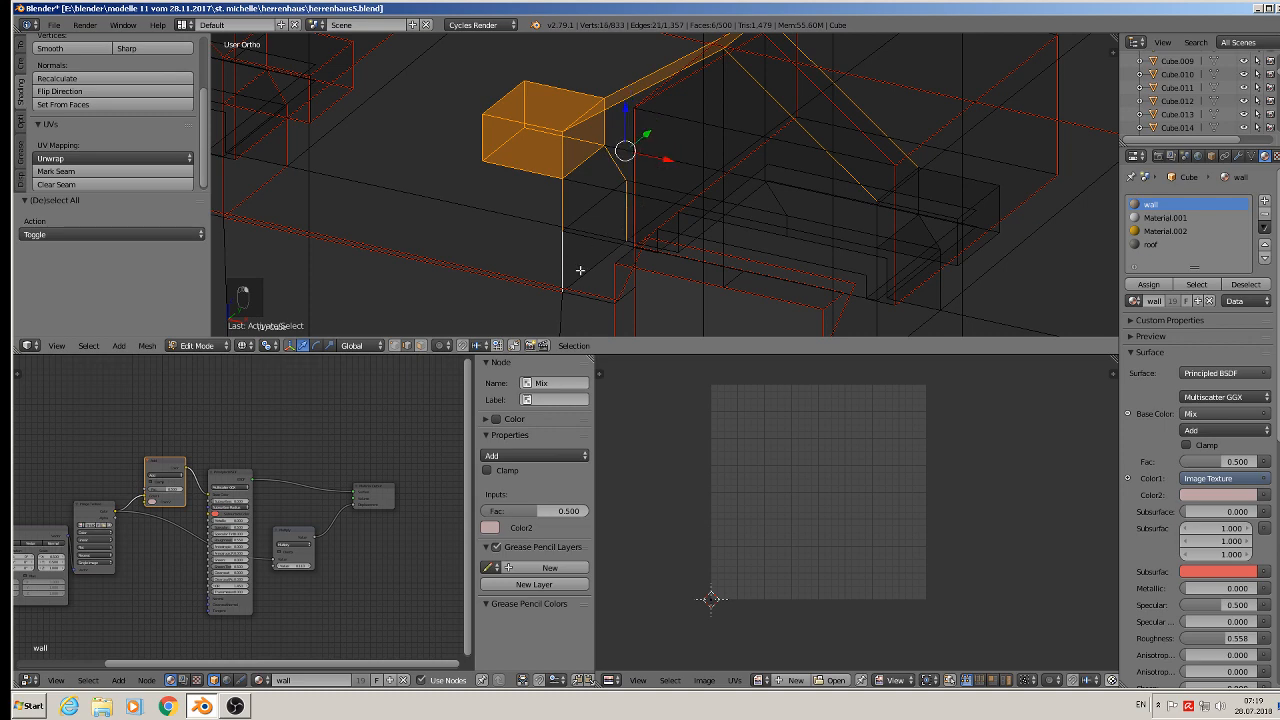
pyautogui.keyDown('shift'); pyautogui.rightClick(587, 267); pyautogui.keyUp('shift')
# - Add the edges of the dormer's right ledge to the selection
pyautogui.keyDown('shift'); pyautogui.moveTo(859, 290); pyautogui.dragTo(680, 179, button='middle'); pyautogui.keyUp('shift')
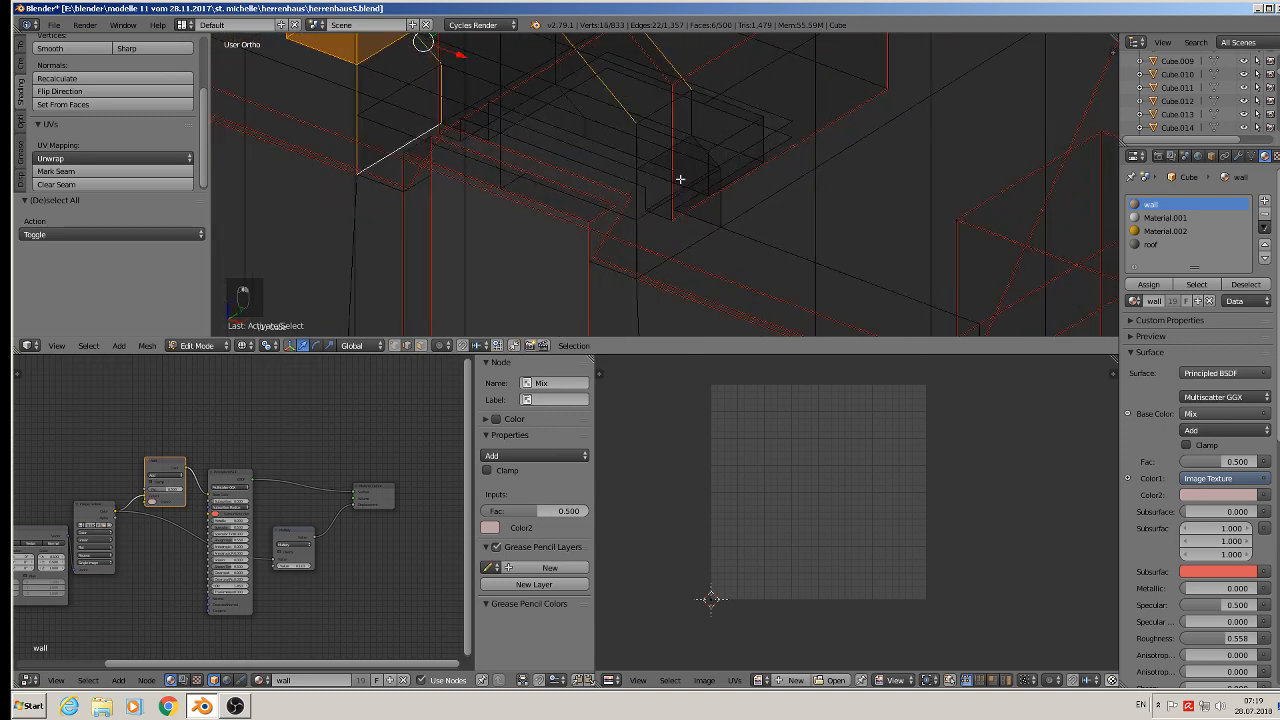
pyautogui.keyDown('shift'); pyautogui.rightClick(648, 132); pyautogui.keyUp('shift')
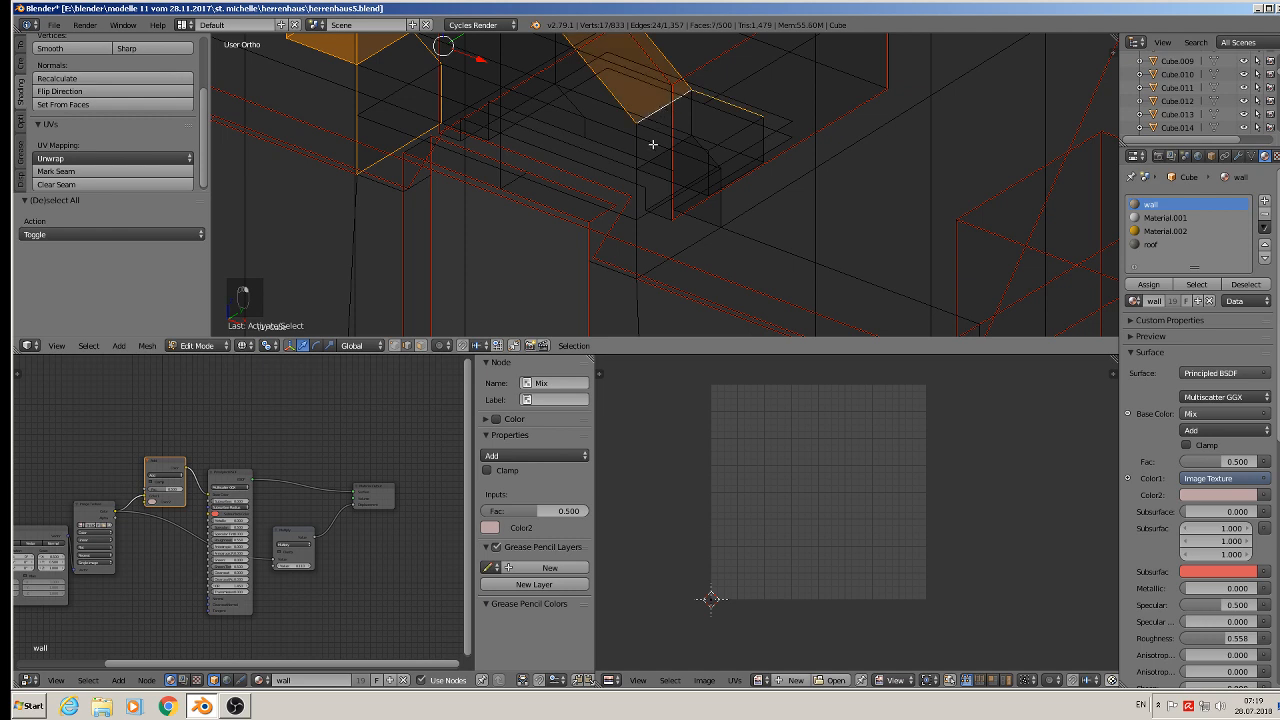
pyautogui.keyDown('shift'); pyautogui.rightClick(750, 135); pyautogui.keyUp('shift')
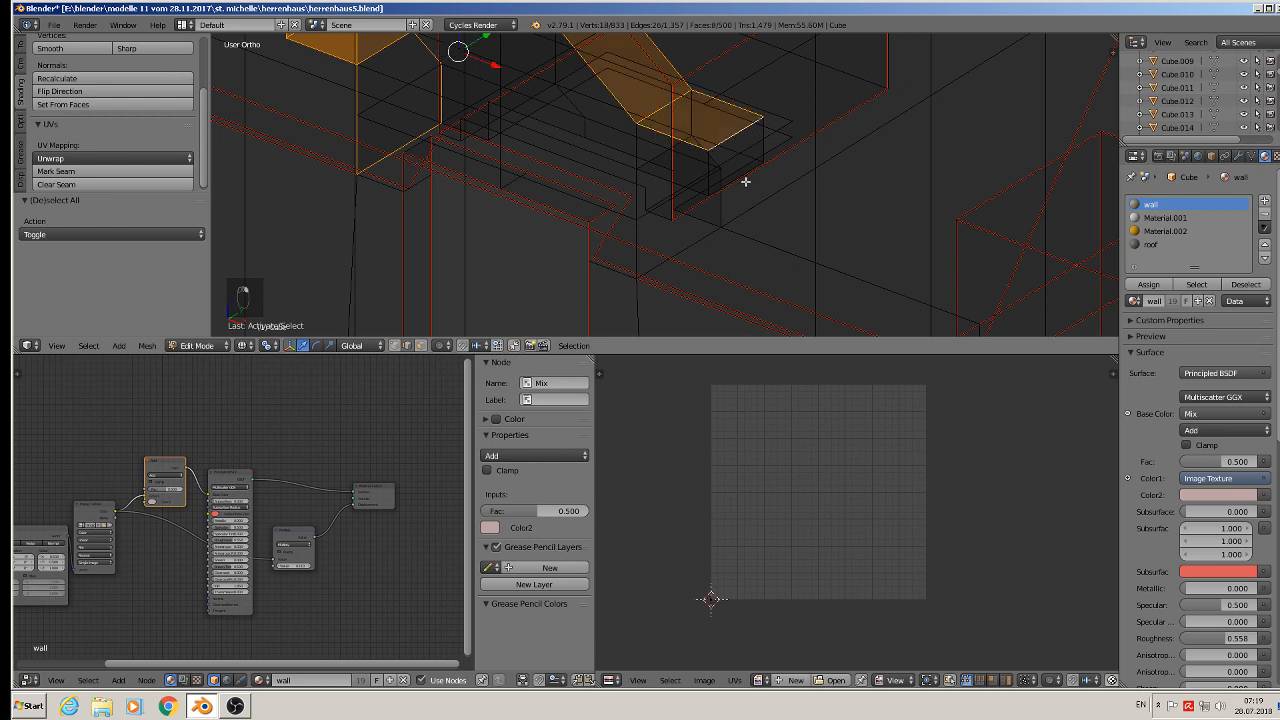
pyautogui.keyDown('shift'); pyautogui.rightClick(679, 183); pyautogui.keyUp('shift')
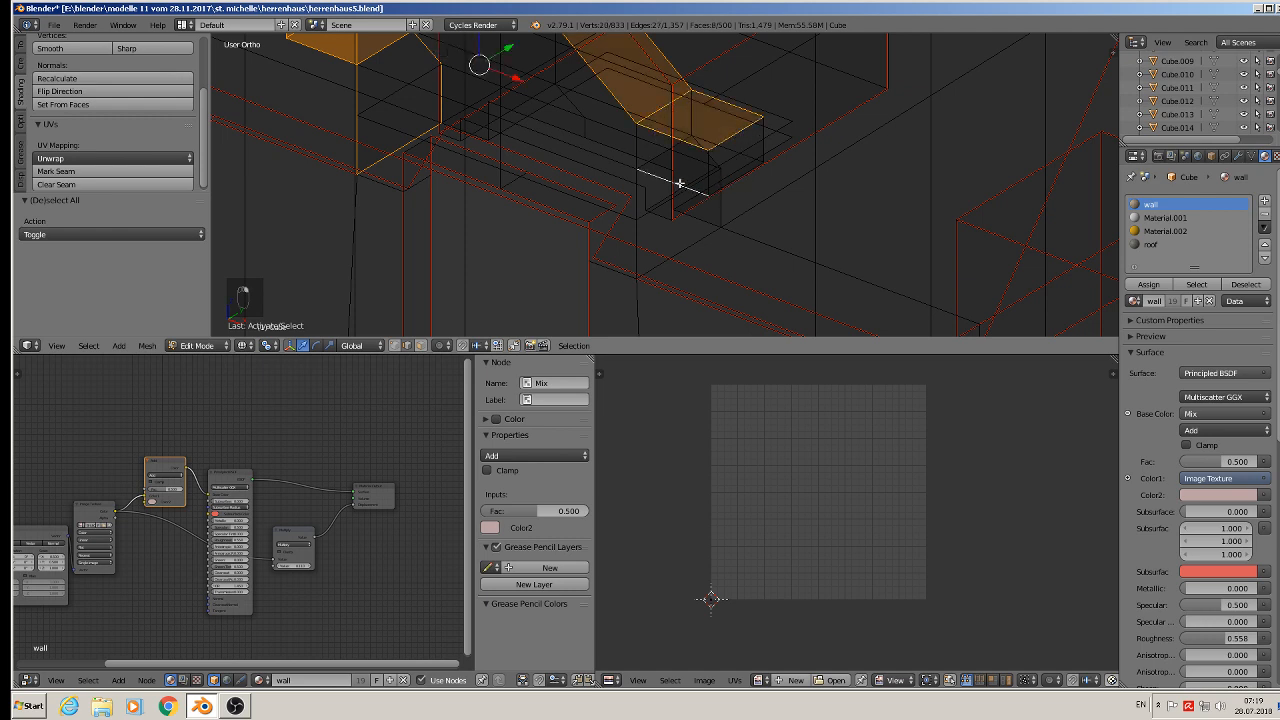
pyautogui.keyDown('shift'); pyautogui.rightClick(736, 149); pyautogui.keyUp('shift')
pyautogui.keyDown('shift'); pyautogui.rightClick(658, 154); pyautogui.keyUp('shift')
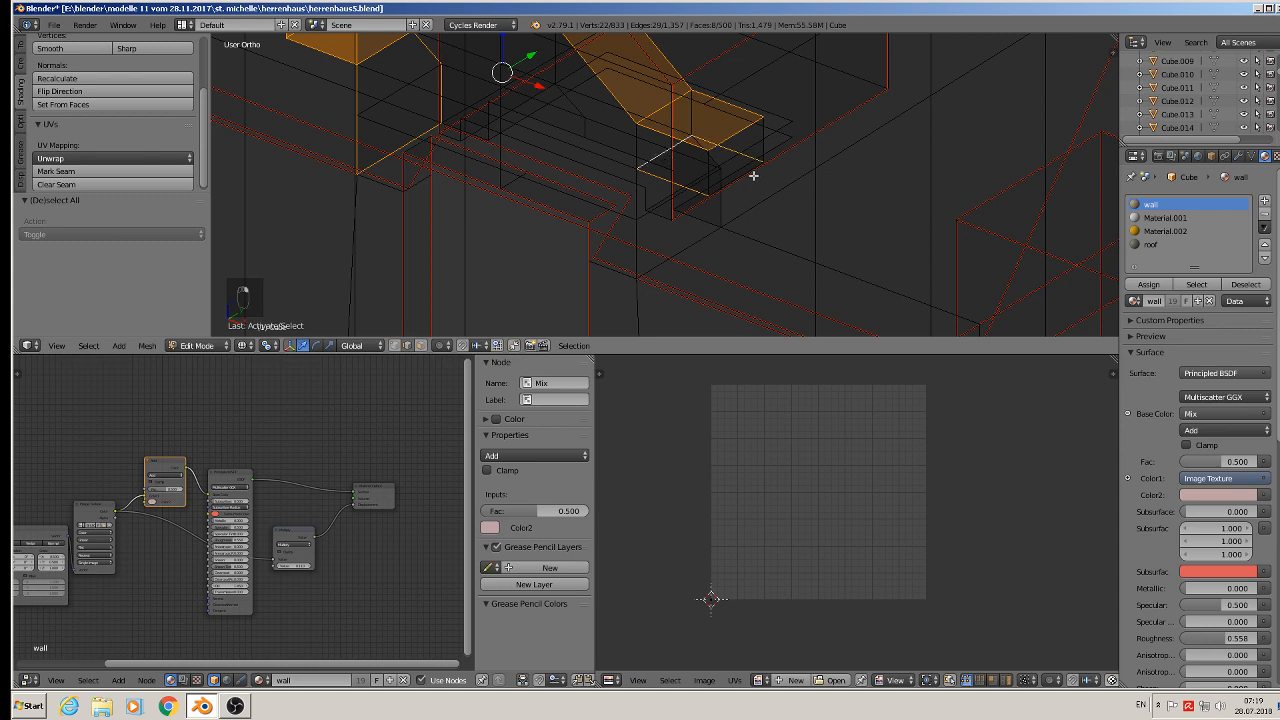
# - Add the edges around the end of the right ledge block to the selection
pyautogui.moveTo(753, 175); pyautogui.dragTo(780, 157, button='middle')
pyautogui.keyDown('shift'); pyautogui.rightClick(782, 160); pyautogui.keyUp('shift')
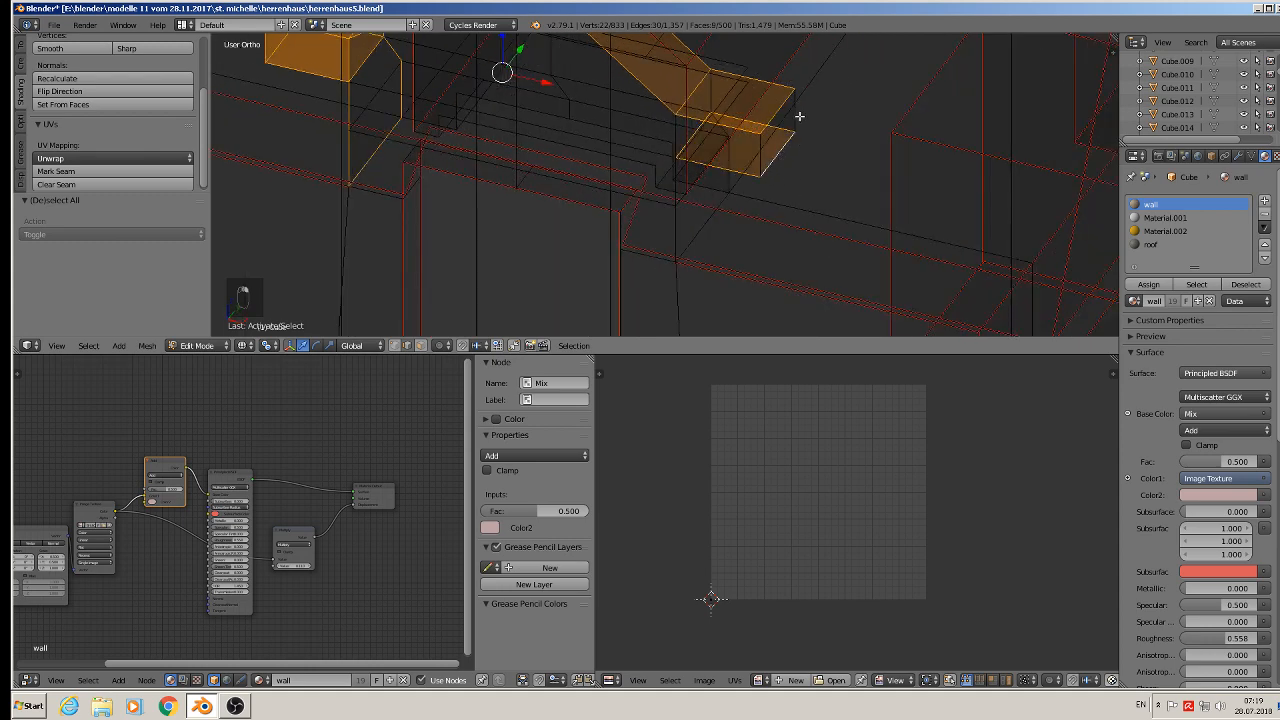
pyautogui.keyDown('shift'); pyautogui.rightClick(767, 157); pyautogui.keyUp('shift')
pyautogui.keyDown('shift'); pyautogui.rightClick(760, 165); pyautogui.keyUp('shift')
pyautogui.keyDown('shift'); pyautogui.rightClick(675, 134); pyautogui.keyUp('shift')
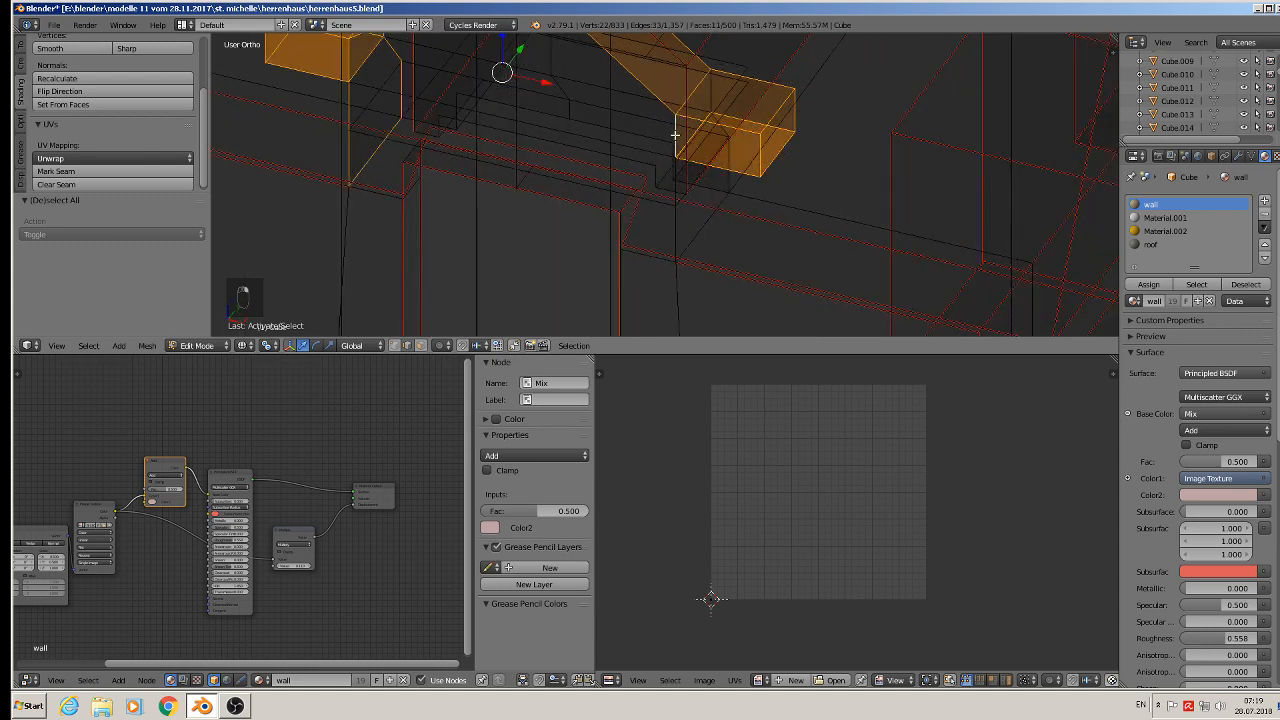
pyautogui.keyDown('shift'); pyautogui.rightClick(713, 89); pyautogui.keyUp('shift')
# - Add the right support and lower wall edges, and mark the selected edges as UV seams
pyautogui.moveTo(725, 198); pyautogui.dragTo(730, 152, button='middle')
pyautogui.keyDown('shift'); pyautogui.rightClick(718, 128); pyautogui.keyUp('shift')
pyautogui.keyDown('shift'); pyautogui.rightClick(678, 136); pyautogui.keyUp('shift')
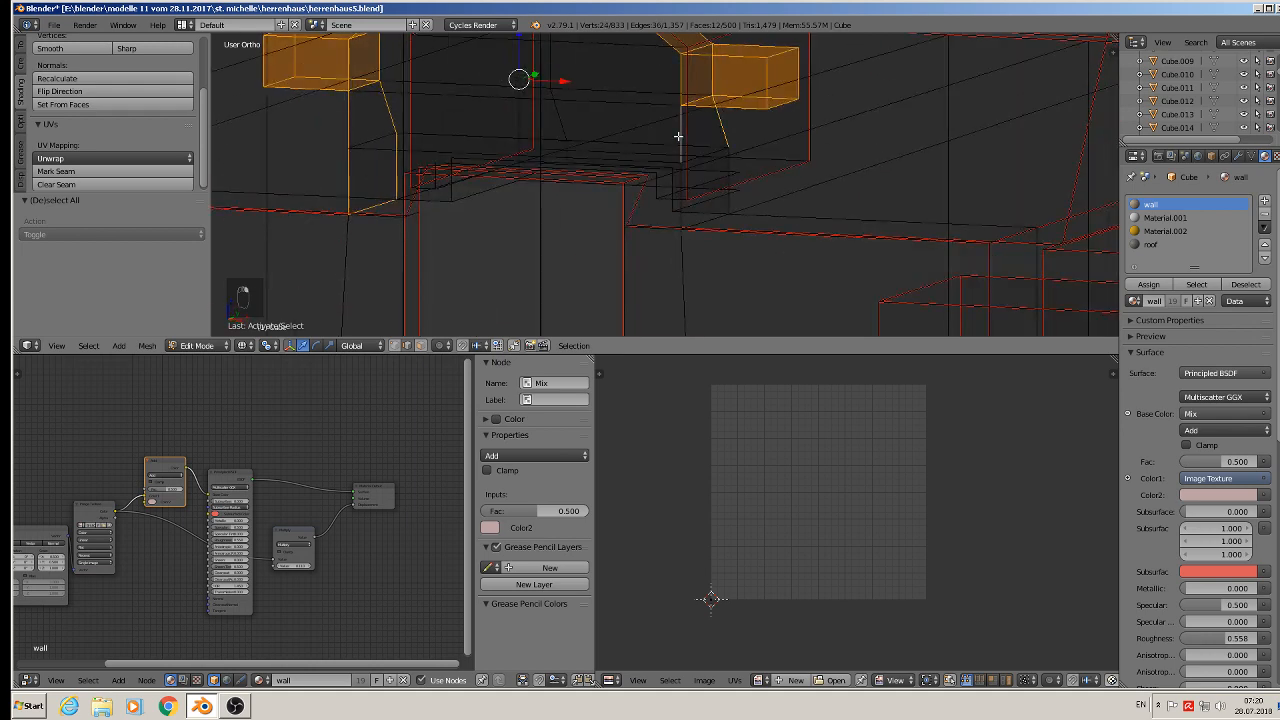
pyautogui.moveTo(711, 200); pyautogui.dragTo(577, 264, button='middle')
pyautogui.keyDown('shift'); pyautogui.rightClick(736, 216); pyautogui.keyUp('shift')
pyautogui.keyDown('shift'); pyautogui.rightClick(684, 261); pyautogui.keyUp('shift')
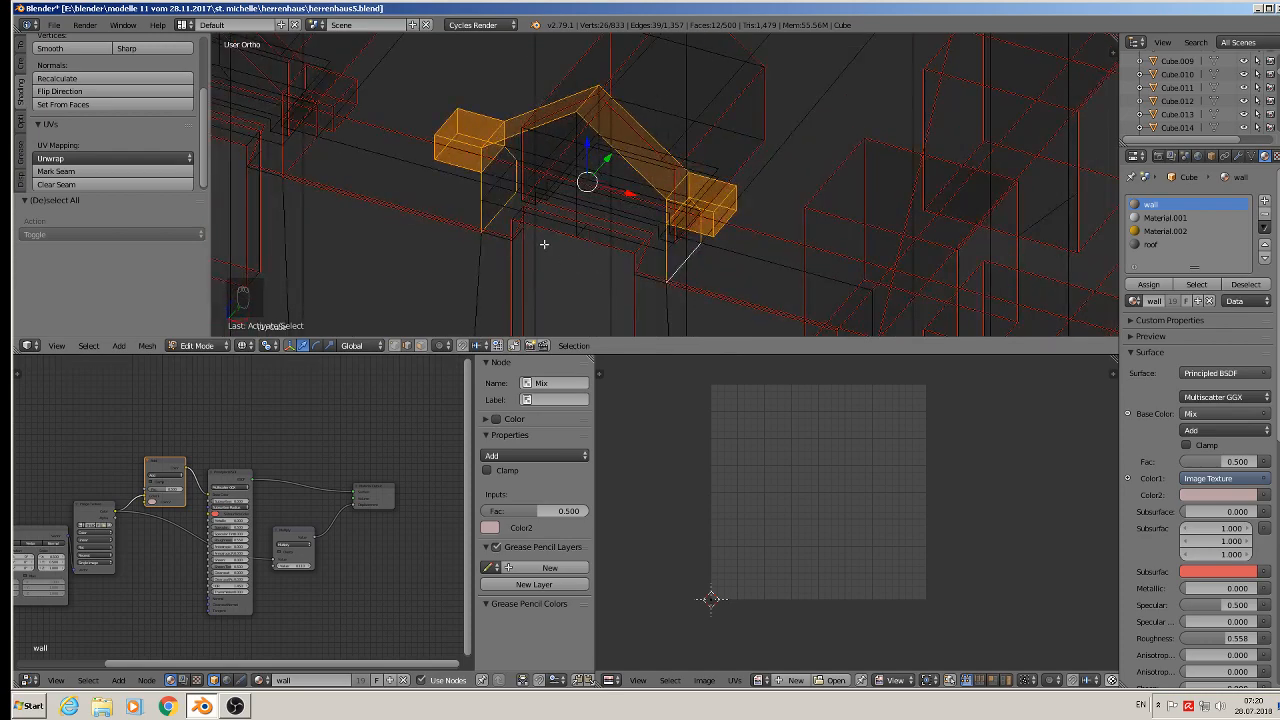
pyautogui.click(60, 171)
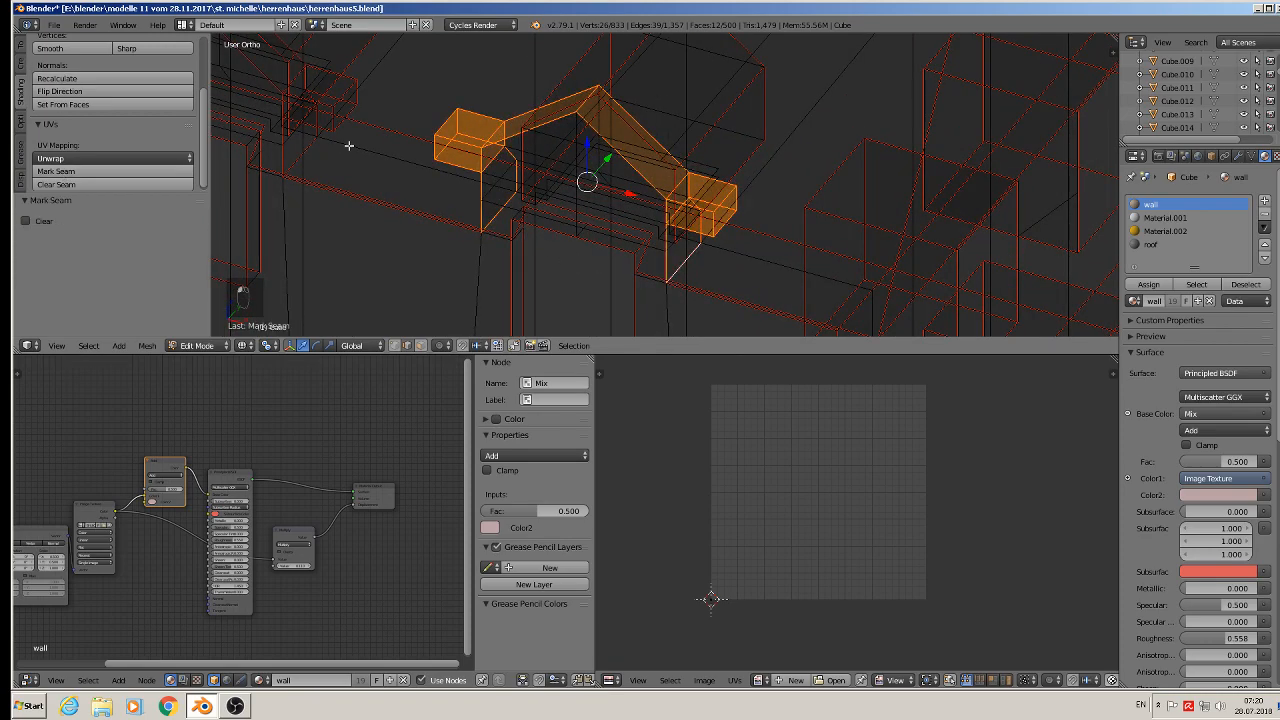
# - Deselect all edges and save the blend file
pyautogui.press('a')
pyautogui.scroll(-7, 429, 134)
pyautogui.keyDown('shift'); pyautogui.moveTo(426, 131); pyautogui.dragTo(789, 160, button='middle'); pyautogui.keyUp('shift')
pyautogui.click(58, 26)
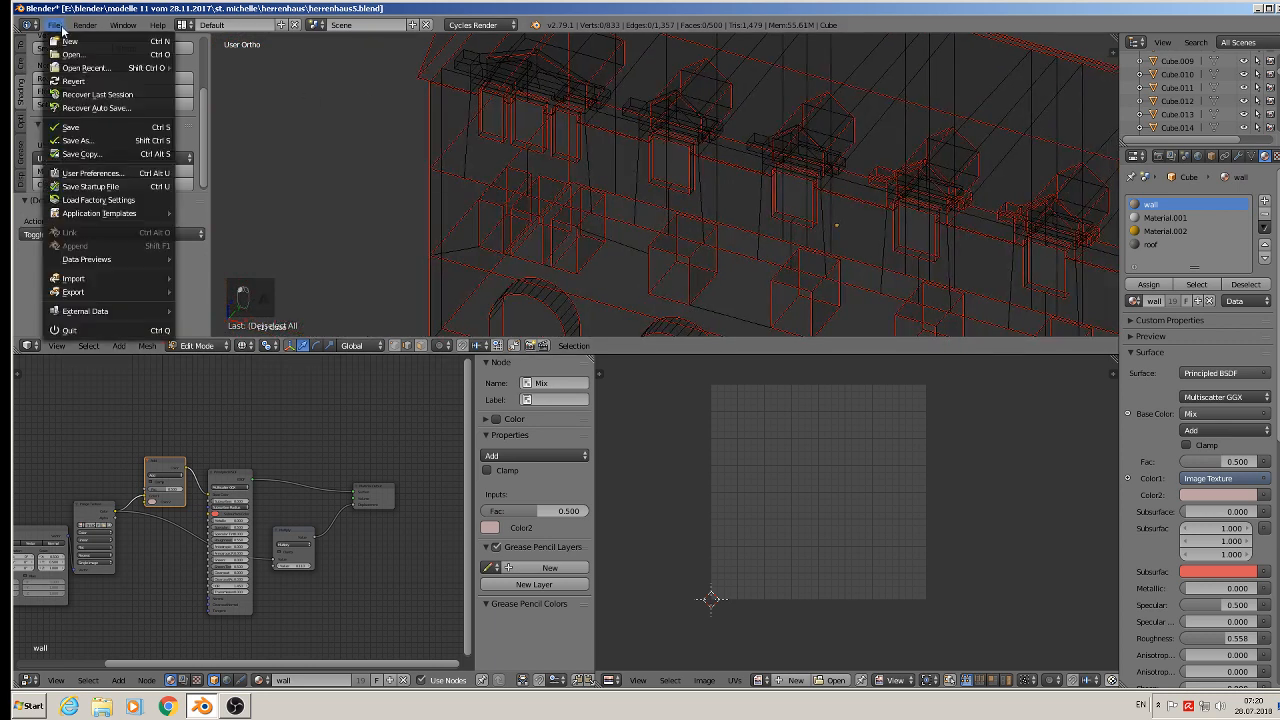
pyautogui.click(78, 127)
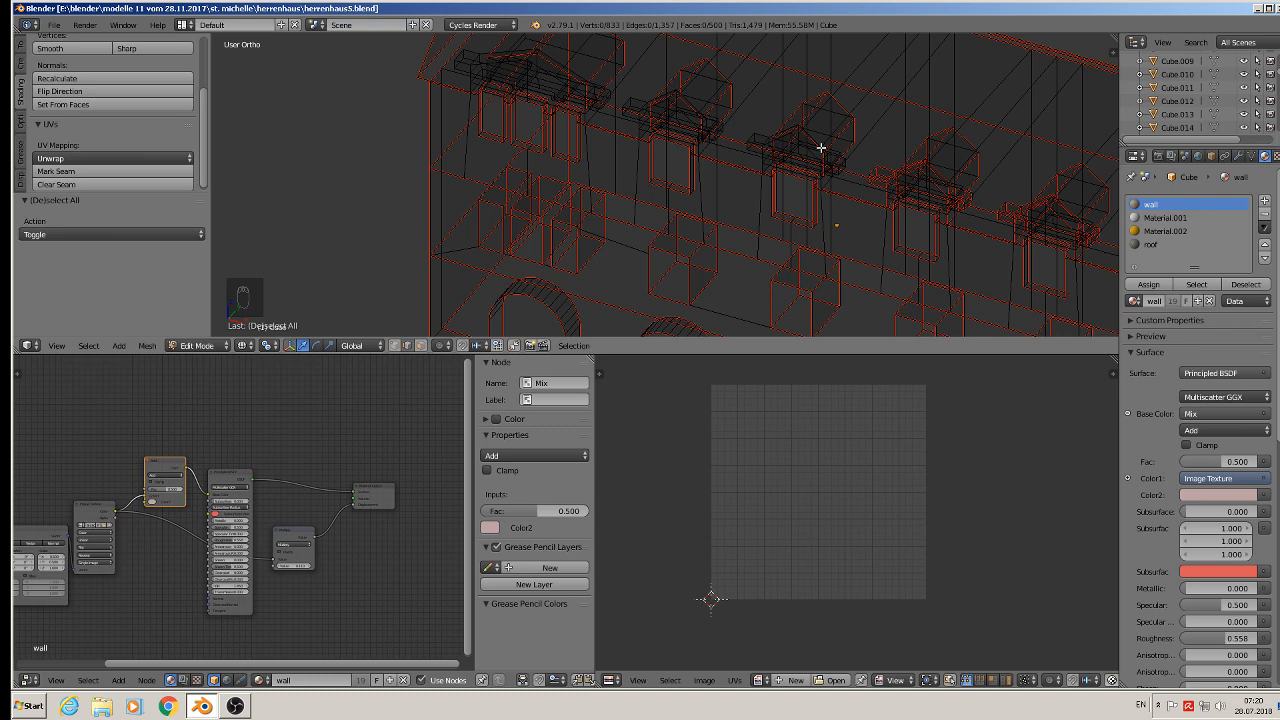
pyautogui.scroll(5, 864, 166)
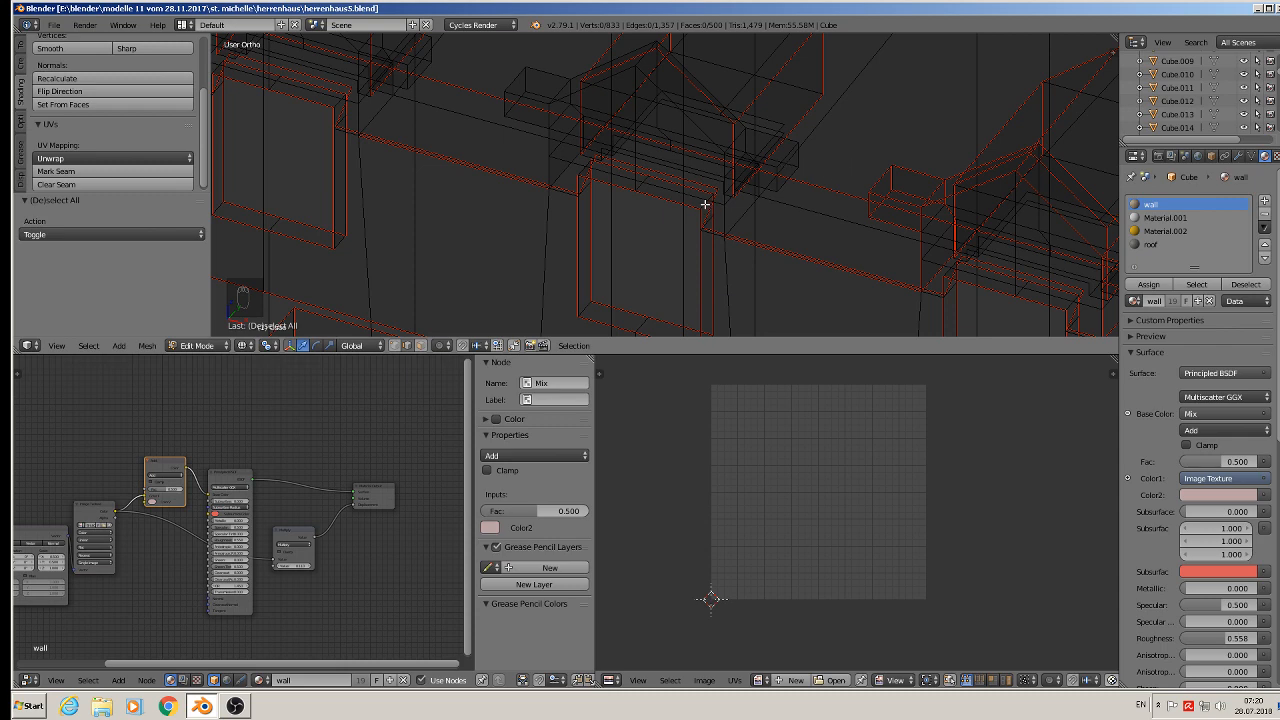
# - Select the top edges of the ledge block on the dormer's right side
pyautogui.scroll(3, 725, 134)
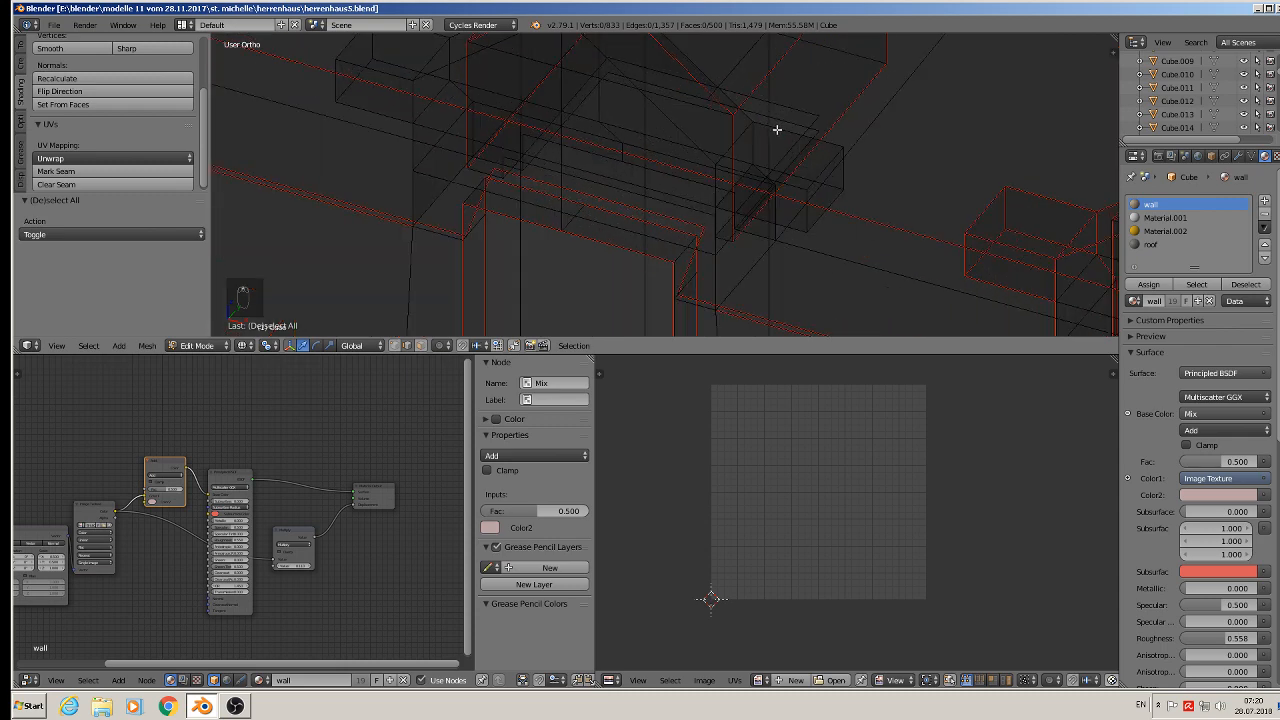
pyautogui.rightClick(785, 127)
pyautogui.keyDown('shift'); pyautogui.rightClick(745, 130); pyautogui.keyUp('shift')
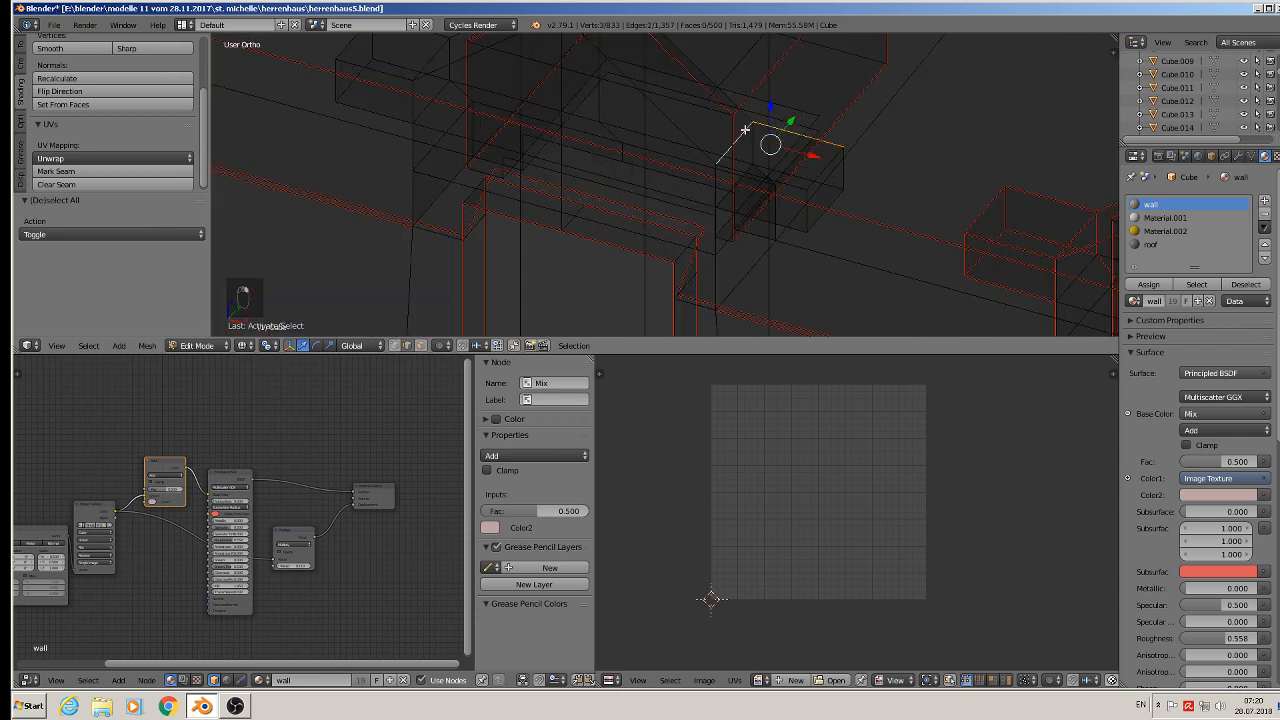
pyautogui.keyDown('shift'); pyautogui.rightClick(700, 68); pyautogui.keyUp('shift')
pyautogui.keyDown('shift'); pyautogui.rightClick(662, 110); pyautogui.keyUp('shift')
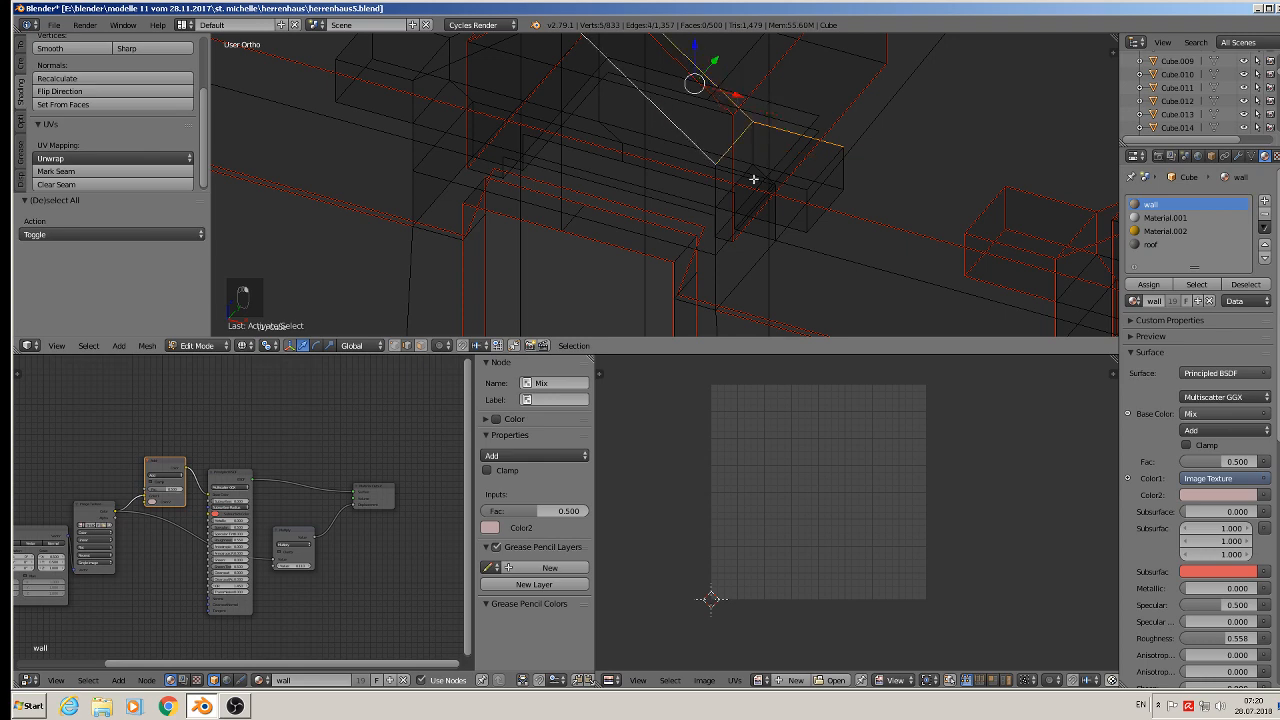
pyautogui.moveTo(754, 179); pyautogui.dragTo(795, 224, button='middle')
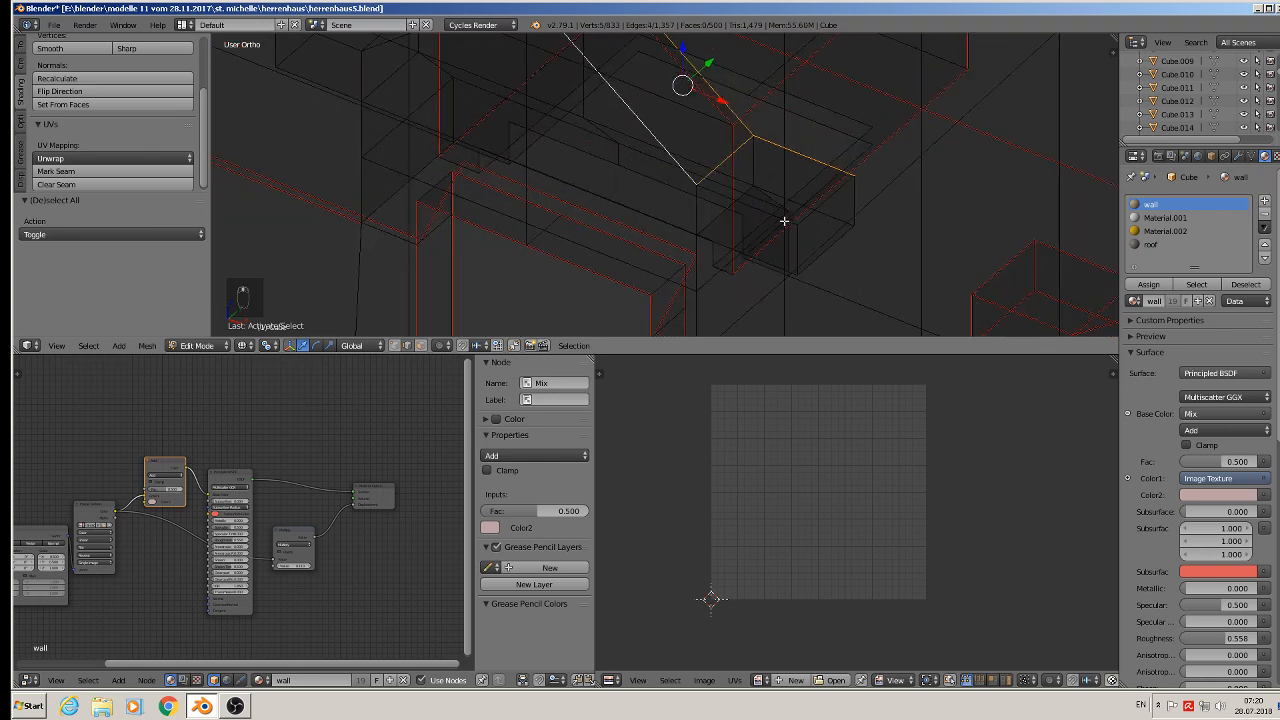
pyautogui.keyDown('shift'); pyautogui.rightClick(781, 215); pyautogui.keyUp('shift')
pyautogui.keyDown('shift'); pyautogui.rightClick(822, 205); pyautogui.keyUp('shift')
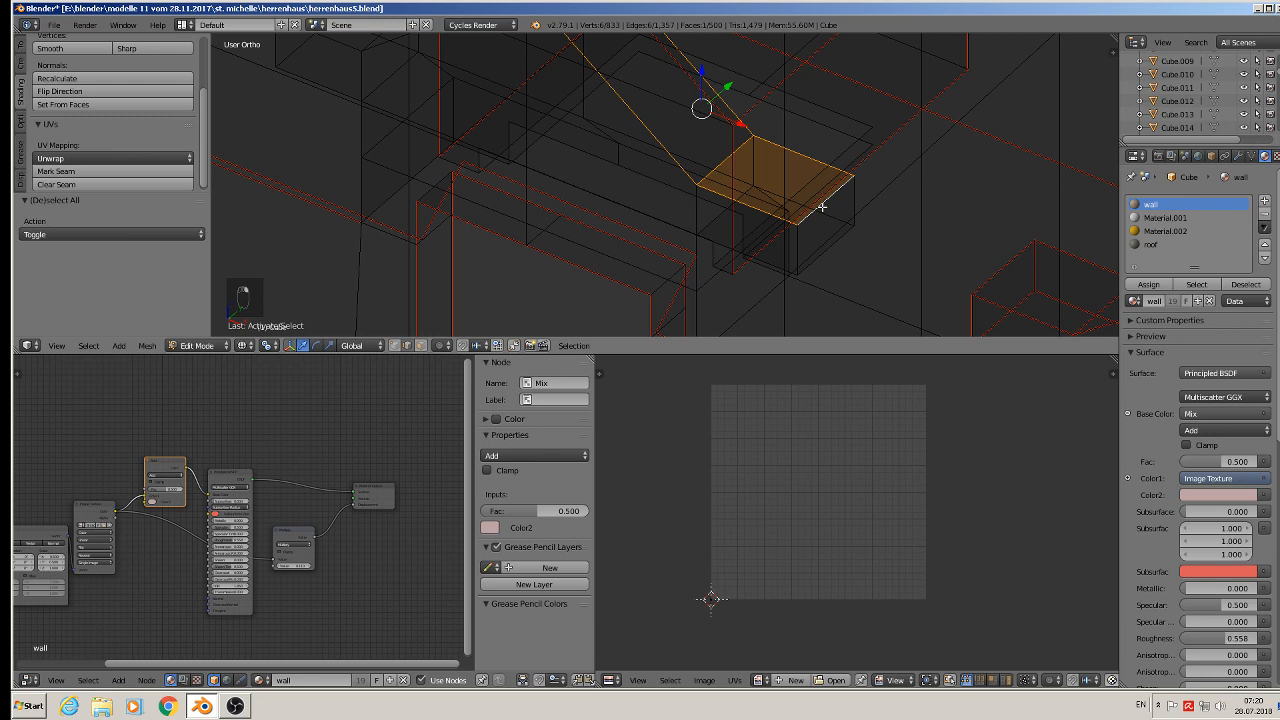
# - Add the edges around the end and front of the right ledge block to the selection
pyautogui.keyDown('shift'); pyautogui.rightClick(812, 272); pyautogui.keyUp('shift')
pyautogui.keyDown('shift'); pyautogui.rightClick(769, 264); pyautogui.keyUp('shift')
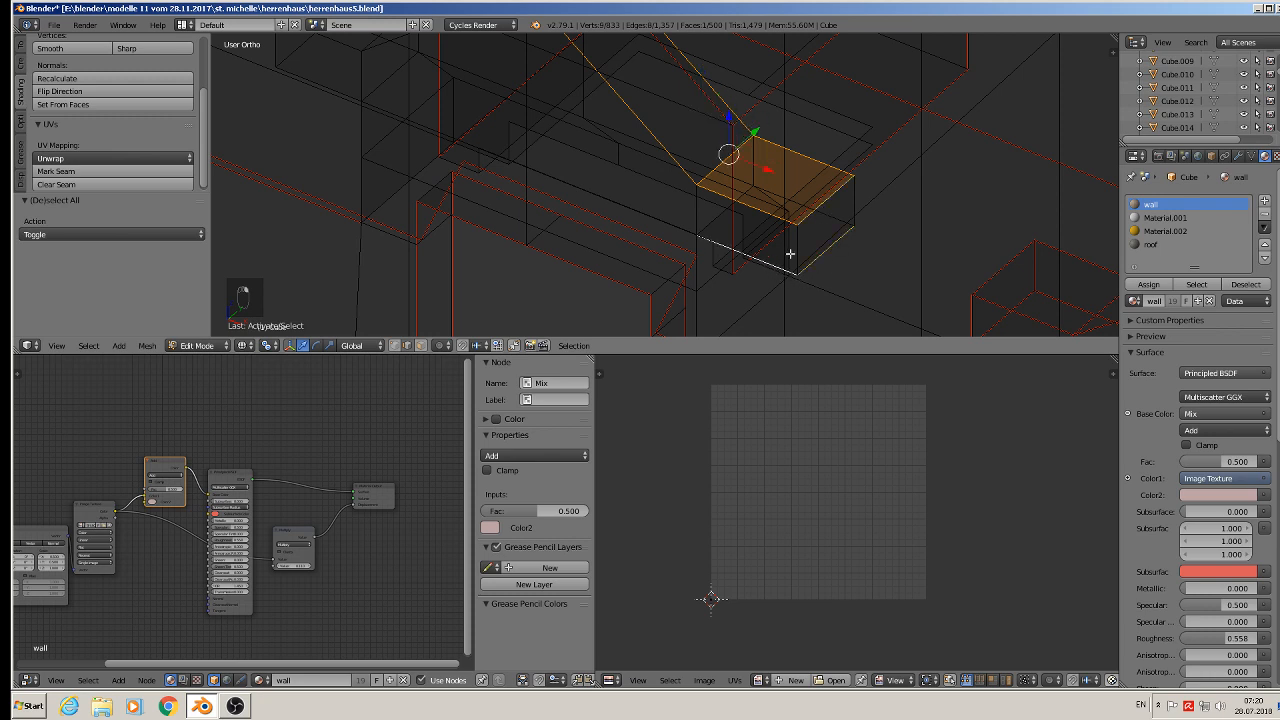
pyautogui.keyDown('shift'); pyautogui.rightClick(788, 249); pyautogui.keyUp('shift')
pyautogui.keyDown('shift'); pyautogui.rightClick(789, 248); pyautogui.keyUp('shift')
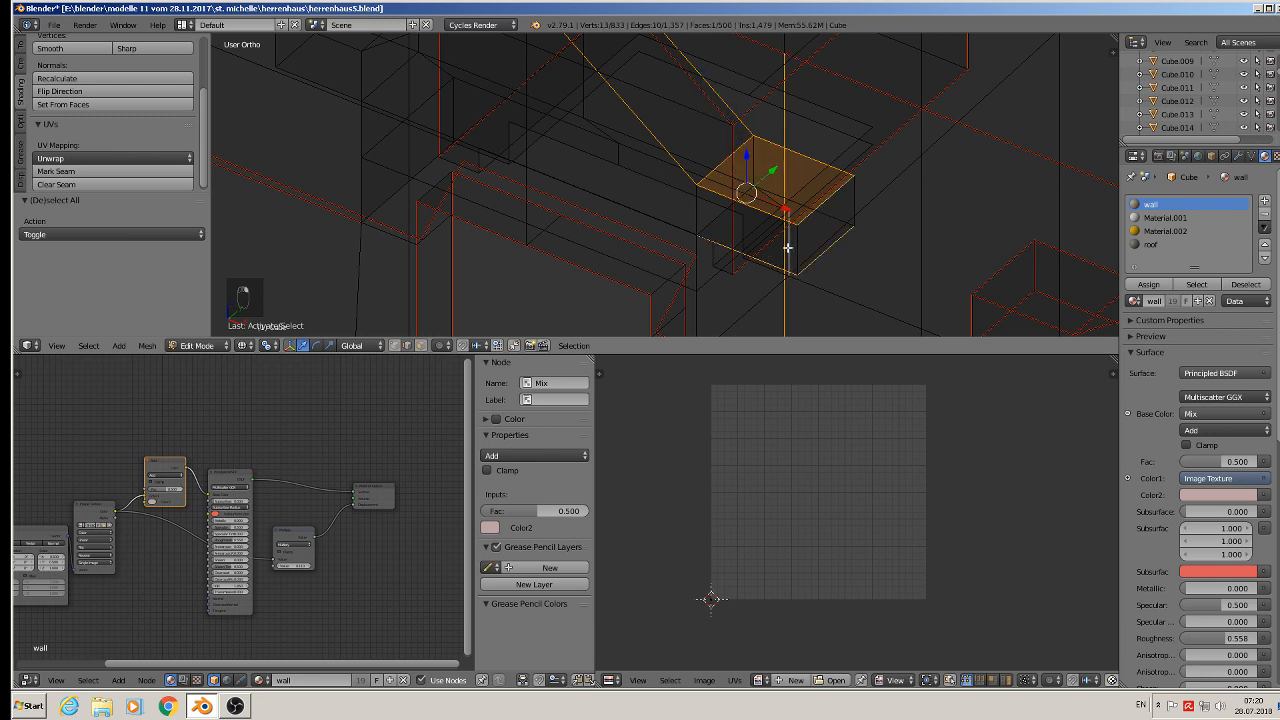
pyautogui.keyDown('shift'); pyautogui.rightClick(789, 248); pyautogui.keyUp('shift')
pyautogui.keyDown('shift'); pyautogui.rightClick(788, 248); pyautogui.keyUp('shift')
pyautogui.keyDown('shift'); pyautogui.rightClick(782, 246); pyautogui.keyUp('shift')
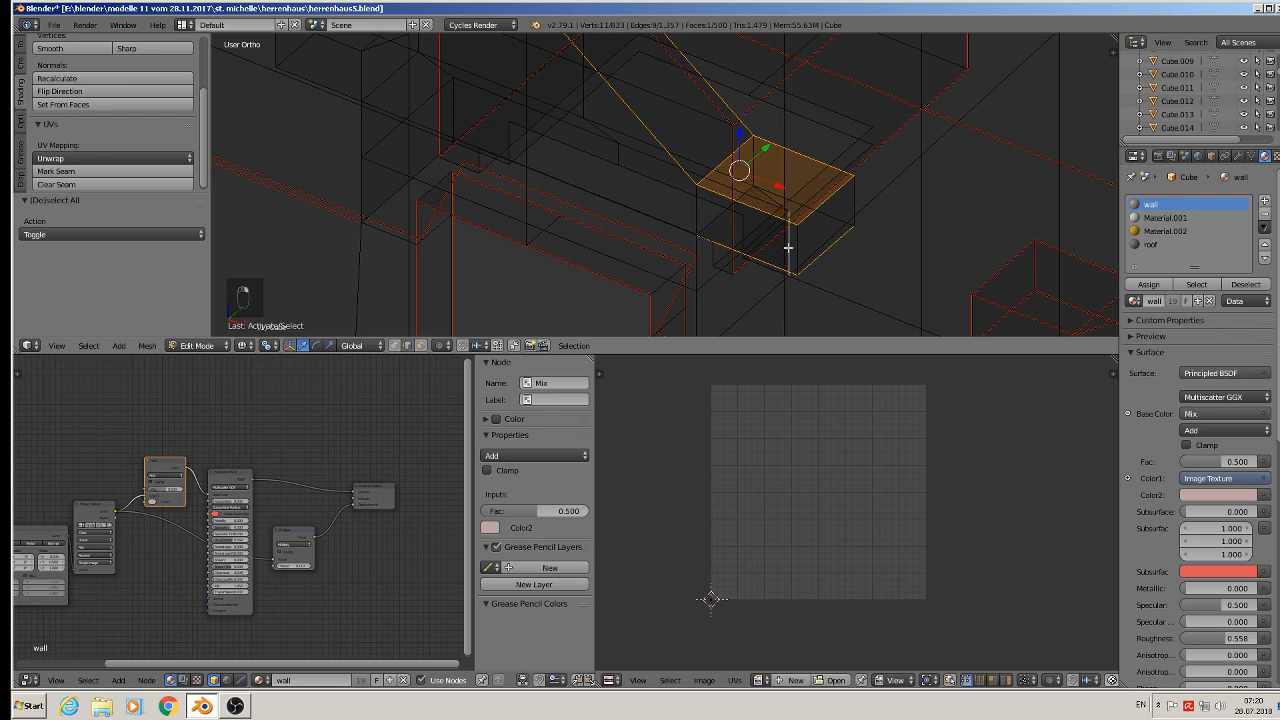
pyautogui.keyDown('shift'); pyautogui.rightClick(787, 247); pyautogui.keyUp('shift')
pyautogui.keyDown('shift'); pyautogui.rightClick(789, 248); pyautogui.keyUp('shift')
pyautogui.keyDown('shift'); pyautogui.rightClick(785, 248); pyautogui.keyUp('shift')
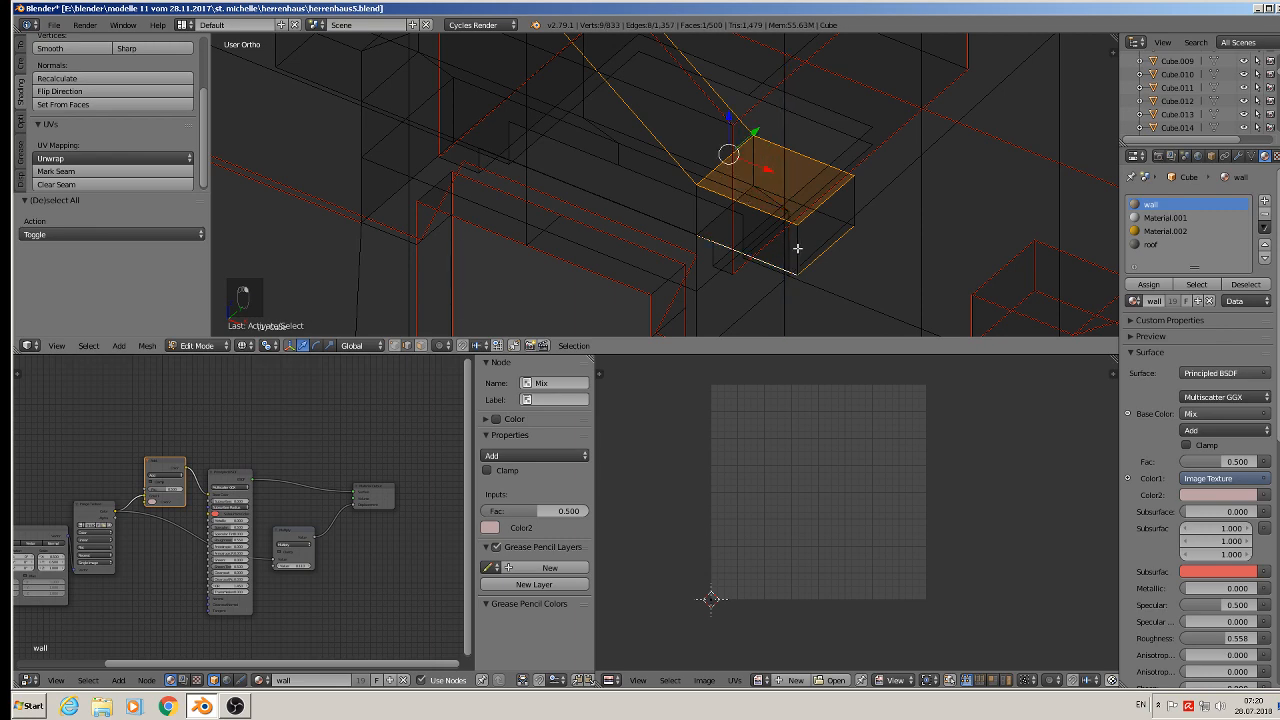
pyautogui.keyDown('shift'); pyautogui.rightClick(857, 200); pyautogui.keyUp('shift')
pyautogui.moveTo(828, 218); pyautogui.dragTo(844, 200, button='middle')
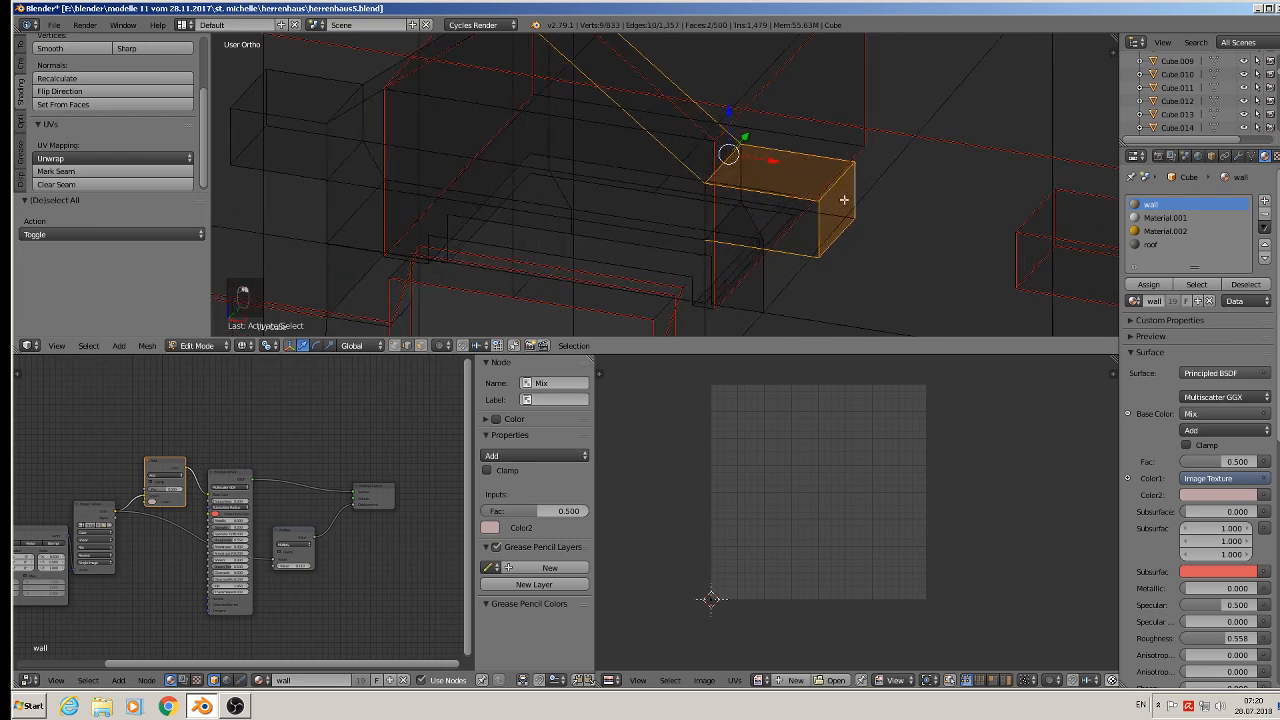
# - Add the remaining right ledge block edges and the edge of its support below to the selection
pyautogui.keyDown('shift'); pyautogui.rightClick(747, 167); pyautogui.keyUp('shift')
pyautogui.keyDown('shift'); pyautogui.rightClick(707, 216); pyautogui.keyUp('shift')
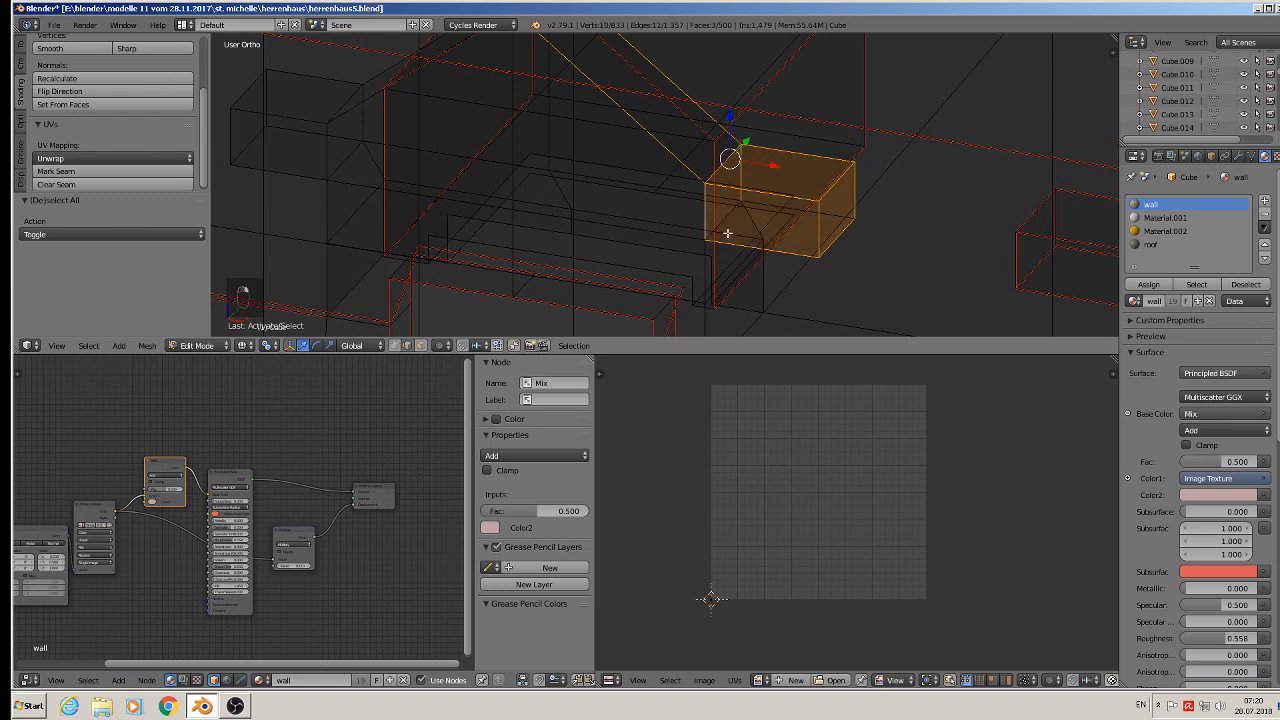
pyautogui.moveTo(727, 233); pyautogui.dragTo(741, 268, button='middle')
pyautogui.keyDown('shift'); pyautogui.rightClick(795, 193); pyautogui.keyUp('shift')
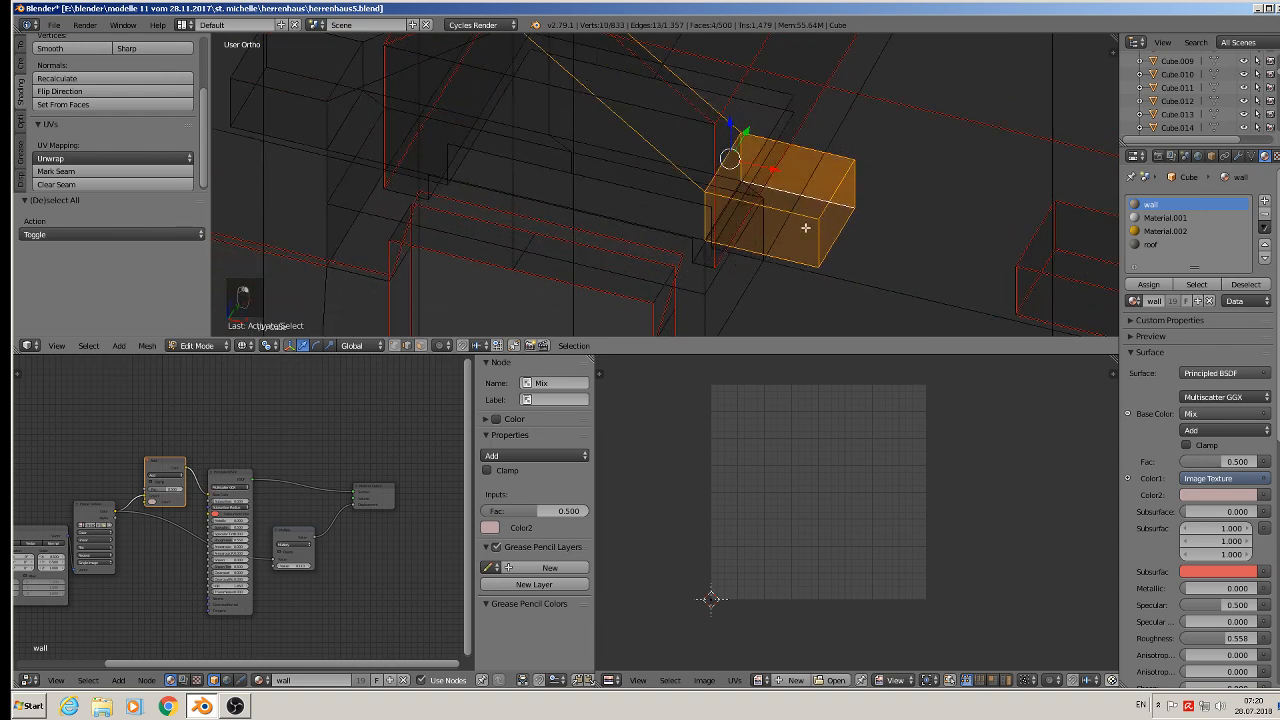
pyautogui.moveTo(806, 226); pyautogui.dragTo(779, 228, button='middle')
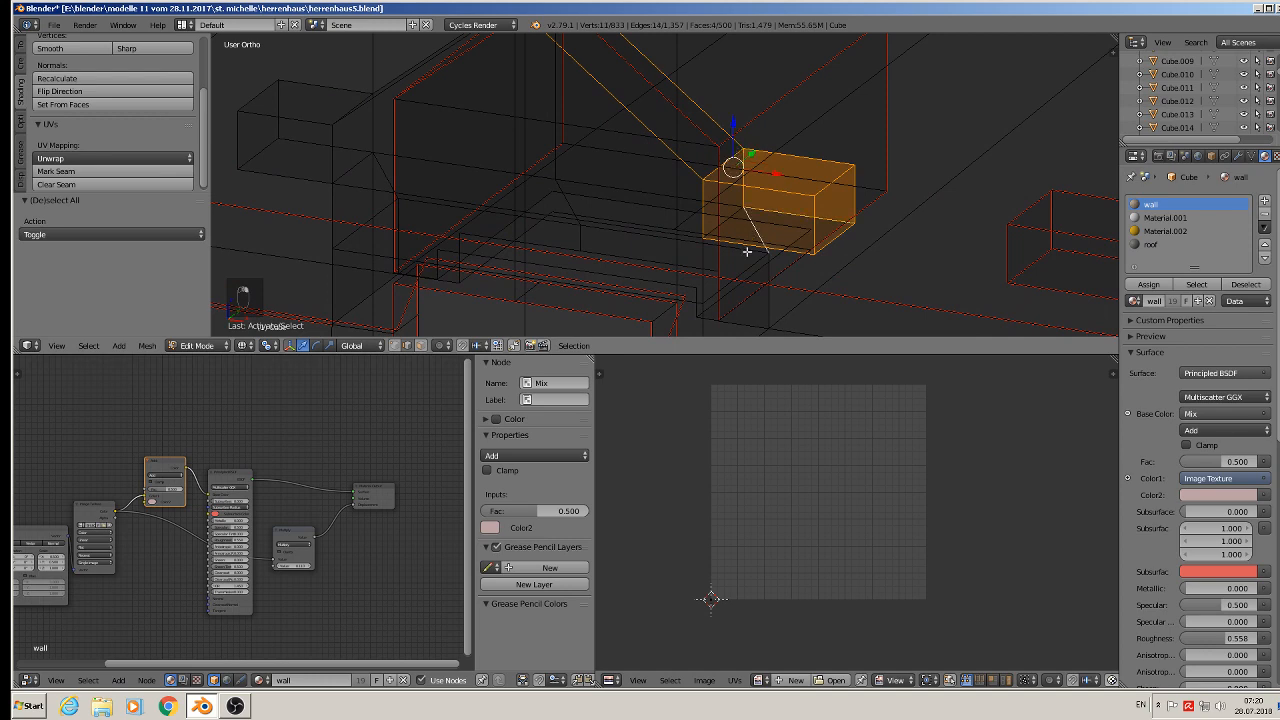
pyautogui.keyDown('shift'); pyautogui.moveTo(747, 252); pyautogui.dragTo(750, 189, button='middle'); pyautogui.keyUp('shift')
pyautogui.keyDown('shift'); pyautogui.rightClick(730, 162); pyautogui.keyUp('shift')
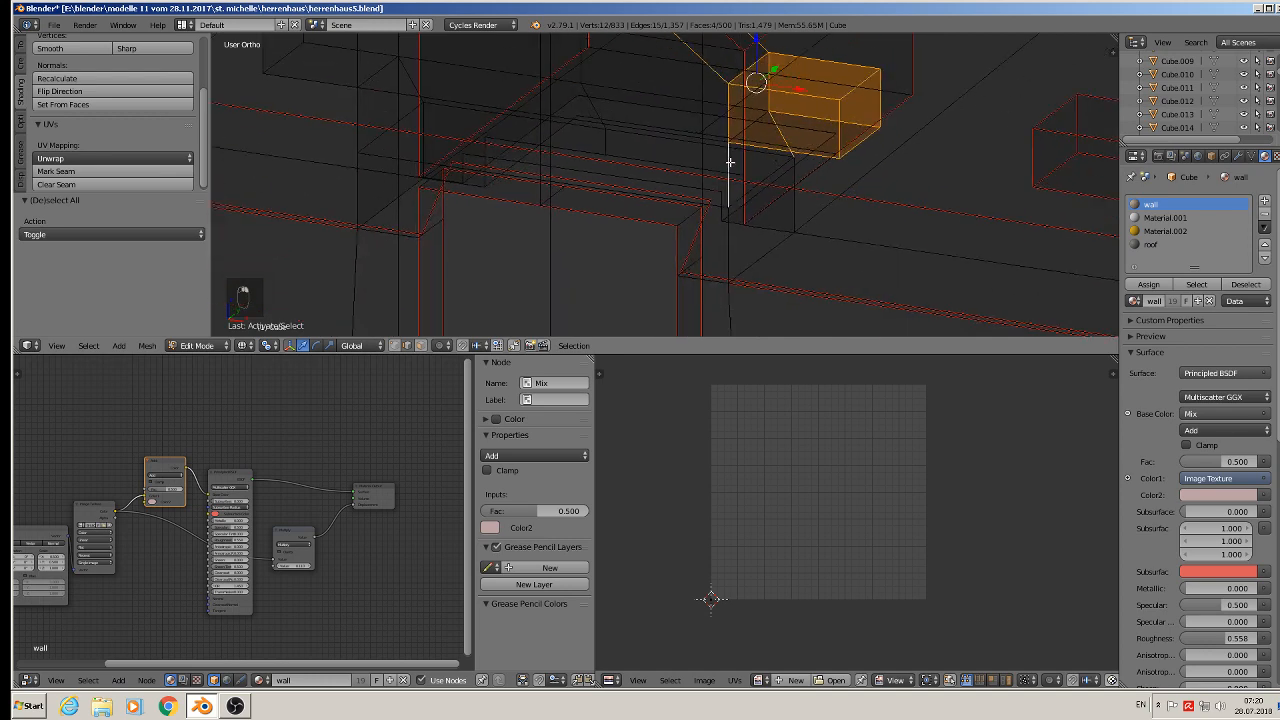
pyautogui.keyDown('shift'); pyautogui.rightClick(737, 238); pyautogui.keyUp('shift')
pyautogui.keyDown('shift'); pyautogui.rightClick(791, 209); pyautogui.keyUp('shift')
pyautogui.keyDown('shift'); pyautogui.rightClick(771, 251); pyautogui.keyUp('shift')
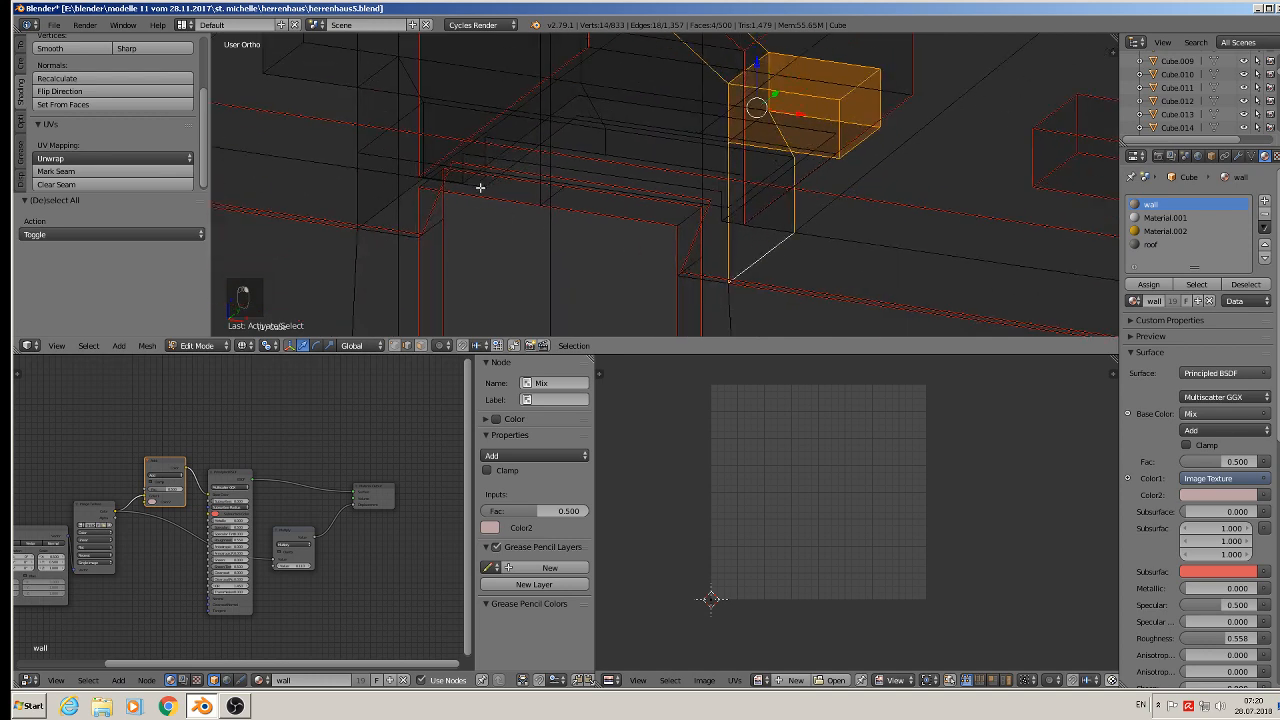
pyautogui.moveTo(508, 197); pyautogui.dragTo(743, 258, button='middle')
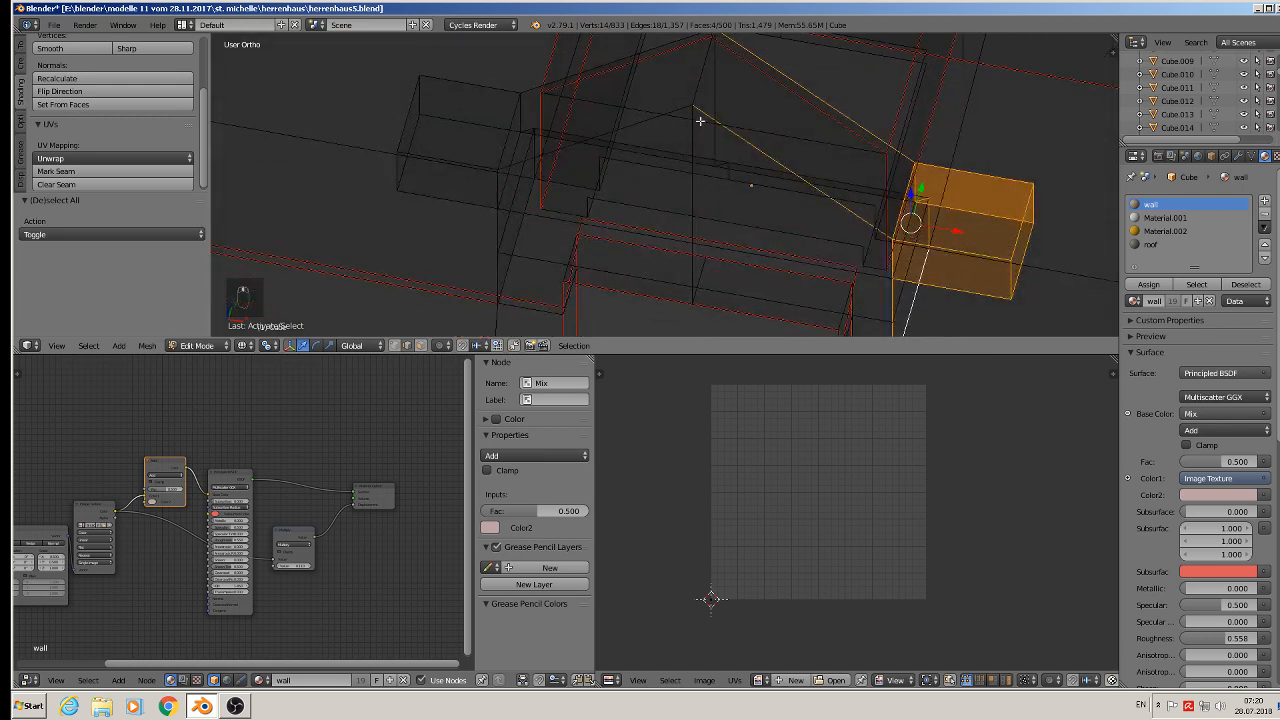
# - Add the edge along the dormer's left roof slope and the top edges of the left ledge block to the selection
pyautogui.press('f')
pyautogui.keyDown('shift'); pyautogui.rightClick(639, 54); pyautogui.keyUp('shift')
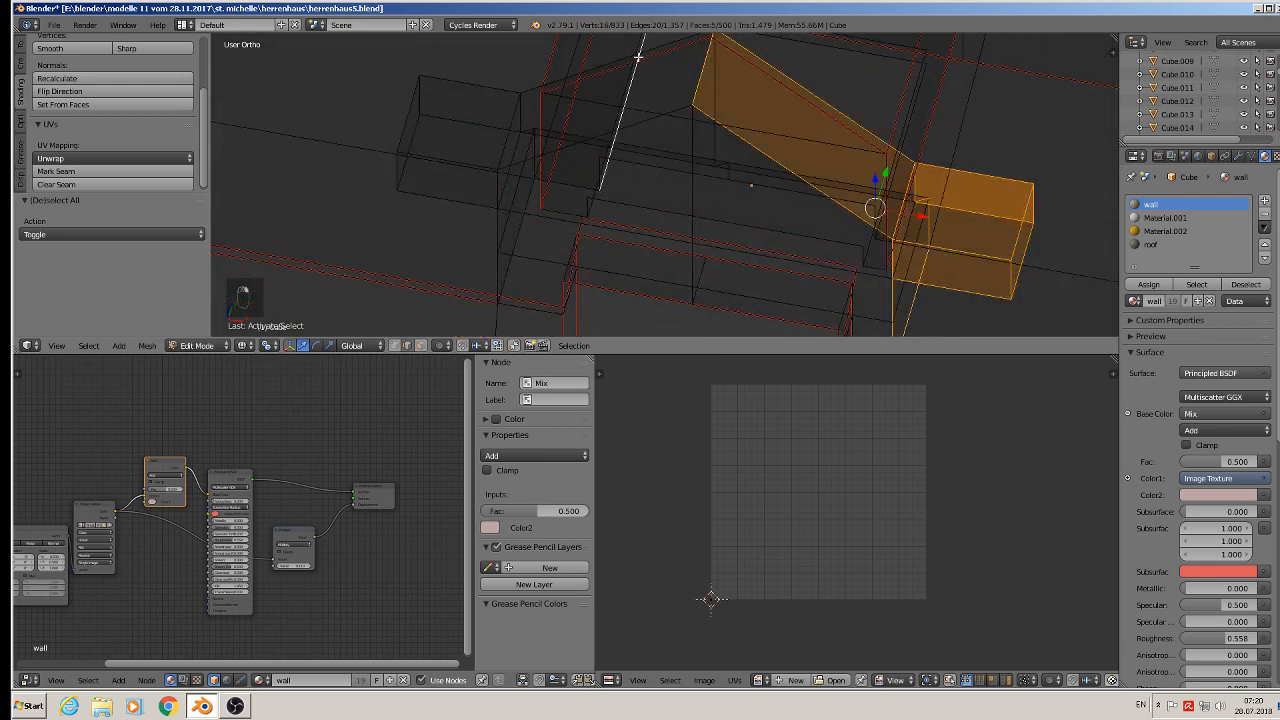
pyautogui.keyDown('shift'); pyautogui.rightClick(639, 46); pyautogui.keyUp('shift')
pyautogui.keyDown('shift'); pyautogui.rightClick(653, 47); pyautogui.keyUp('shift')
pyautogui.keyDown('shift'); pyautogui.rightClick(651, 121); pyautogui.keyUp('shift')
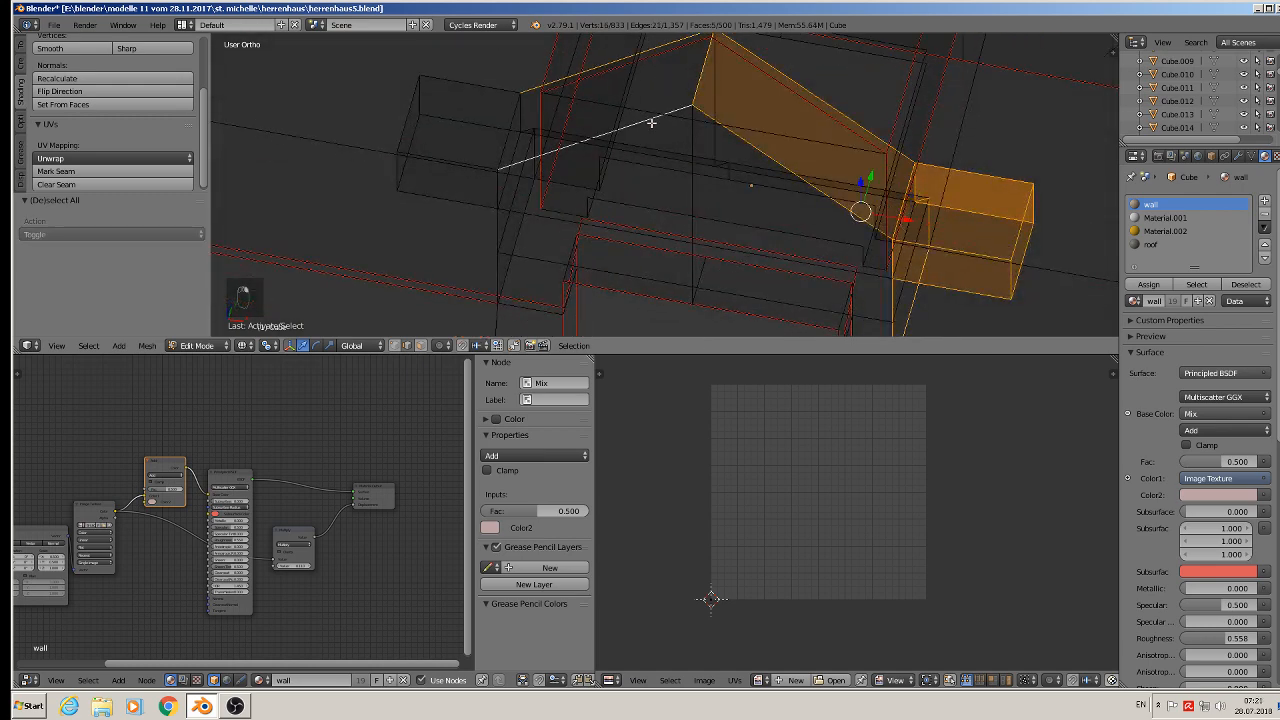
pyautogui.keyDown('shift'); pyautogui.rightClick(444, 153); pyautogui.keyUp('shift')
pyautogui.keyDown('shift'); pyautogui.rightClick(394, 114); pyautogui.keyUp('shift')
pyautogui.keyDown('shift'); pyautogui.rightClick(458, 74); pyautogui.keyUp('shift')
pyautogui.keyDown('shift'); pyautogui.rightClick(428, 98); pyautogui.keyUp('shift')
pyautogui.keyDown('shift'); pyautogui.rightClick(443, 113); pyautogui.keyUp('shift')
pyautogui.keyDown('shift'); pyautogui.rightClick(420, 134); pyautogui.keyUp('shift')
pyautogui.keyDown('shift'); pyautogui.rightClick(420, 135); pyautogui.keyUp('shift')
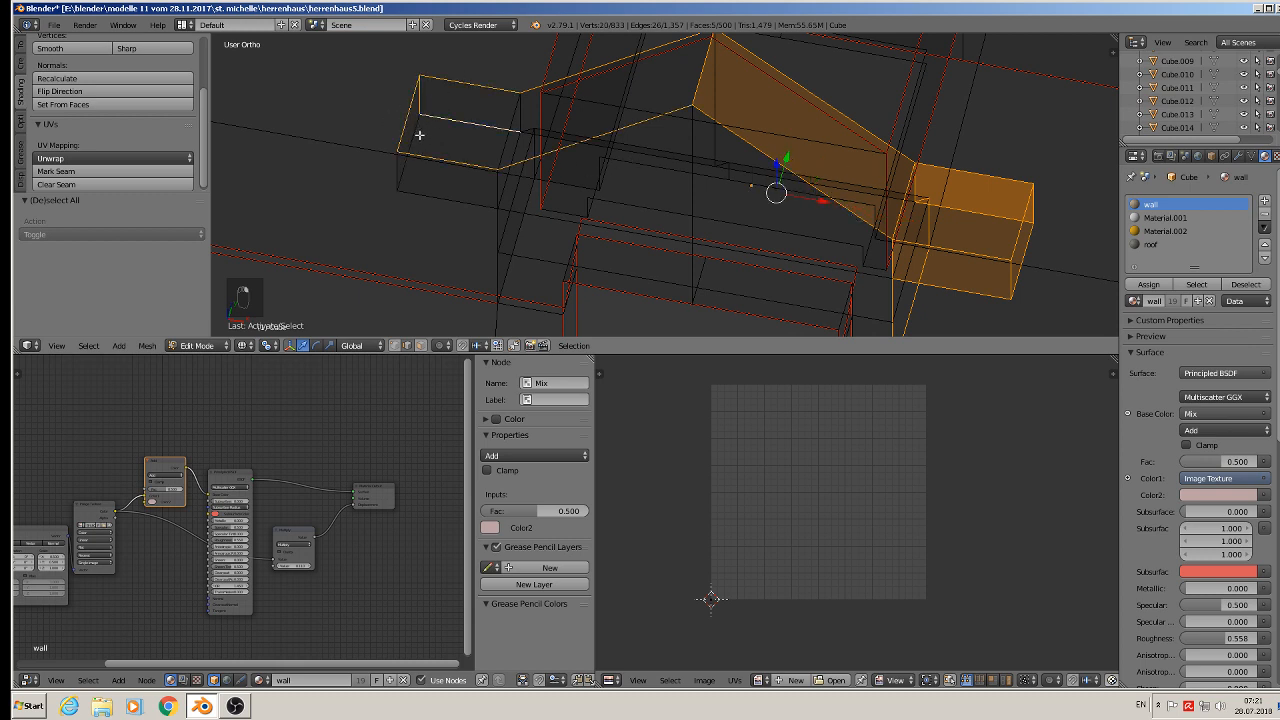
# - Add the front and side edges of the left ledge block to the selection
pyautogui.keyDown('shift'); pyautogui.rightClick(420, 138); pyautogui.keyUp('shift')
pyautogui.keyDown('shift'); pyautogui.rightClick(400, 172); pyautogui.keyUp('shift')
pyautogui.keyDown('shift'); pyautogui.rightClick(450, 200); pyautogui.keyUp('shift')
pyautogui.keyDown('shift'); pyautogui.rightClick(491, 190); pyautogui.keyUp('shift')
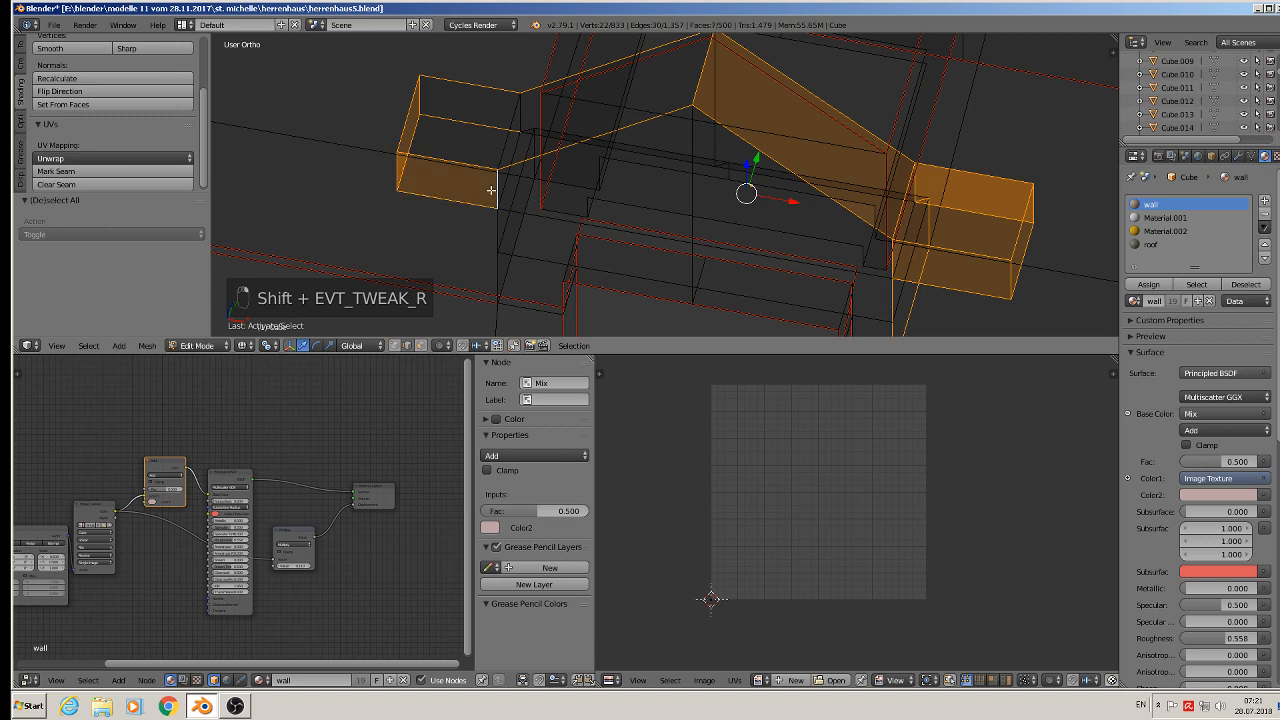
pyautogui.keyDown('shift'); pyautogui.rightClick(506, 143); pyautogui.keyUp('shift')
pyautogui.keyDown('shift'); pyautogui.rightClick(522, 112); pyautogui.keyUp('shift')
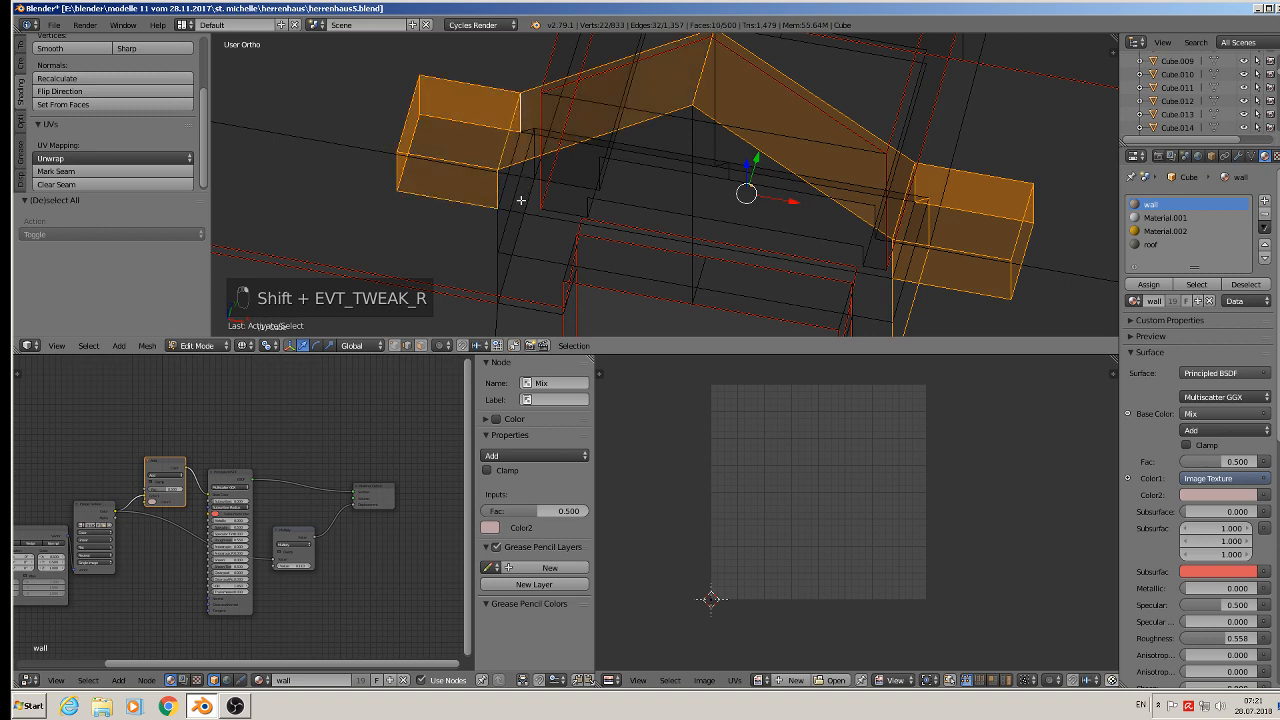
# - Add the underside edges of the left ledge block and the left support edges to the selection
pyautogui.moveTo(534, 203); pyautogui.dragTo(534, 141, button='middle')
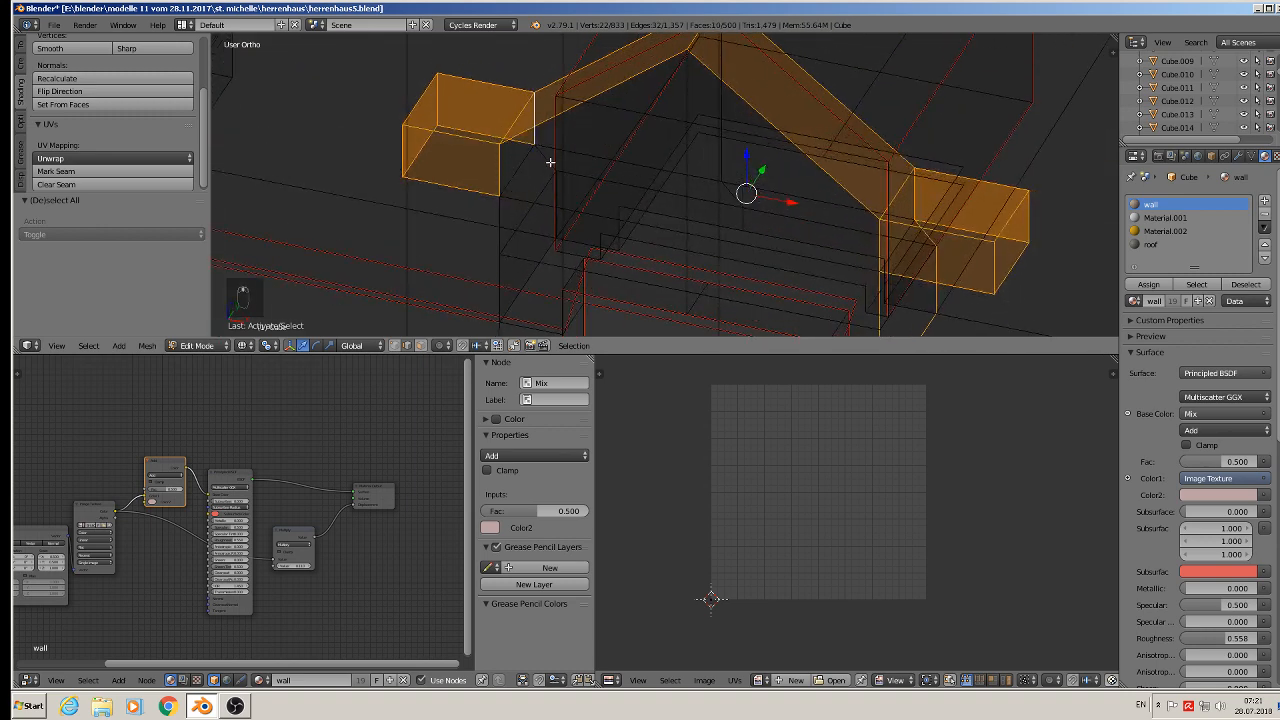
pyautogui.keyDown('shift'); pyautogui.rightClick(550, 162); pyautogui.keyUp('shift')
pyautogui.keyDown('shift'); pyautogui.rightClick(503, 228); pyautogui.keyUp('shift')
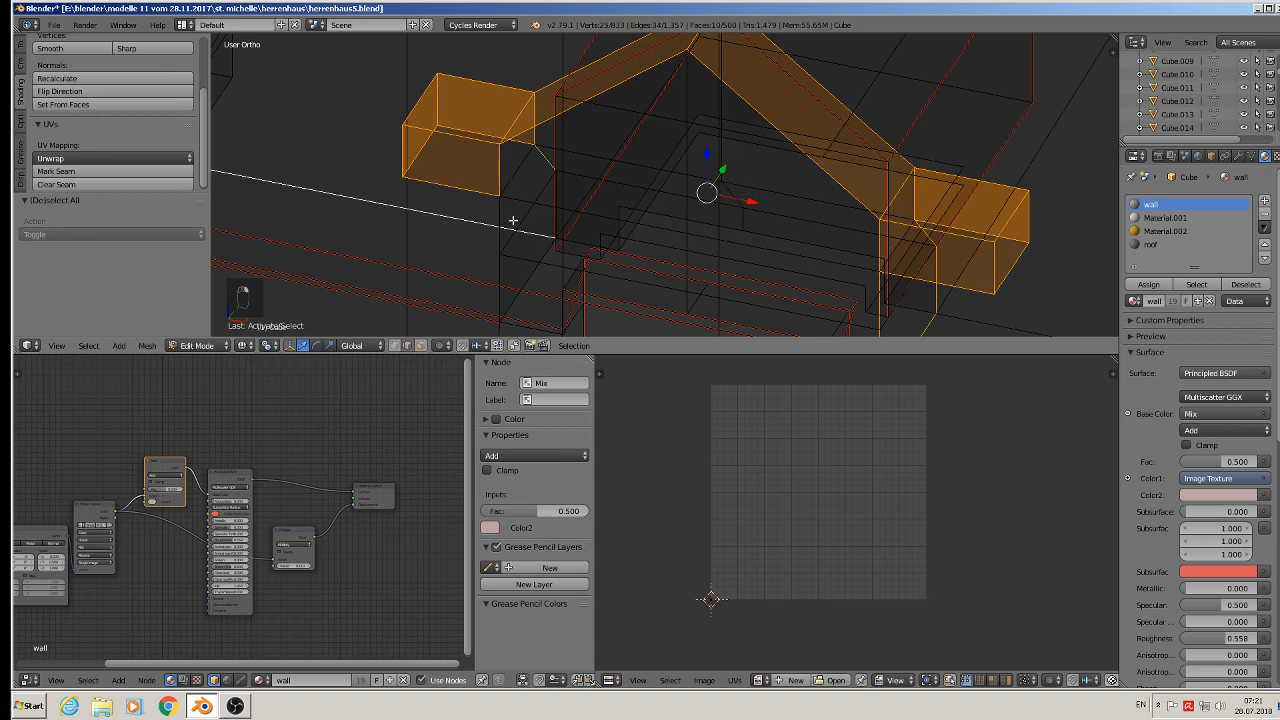
pyautogui.keyDown('shift'); pyautogui.rightClick(476, 223); pyautogui.keyUp('shift')
pyautogui.keyDown('shift'); pyautogui.rightClick(503, 208); pyautogui.keyUp('shift')
pyautogui.keyDown('shift'); pyautogui.rightClick(516, 170); pyautogui.keyUp('shift')
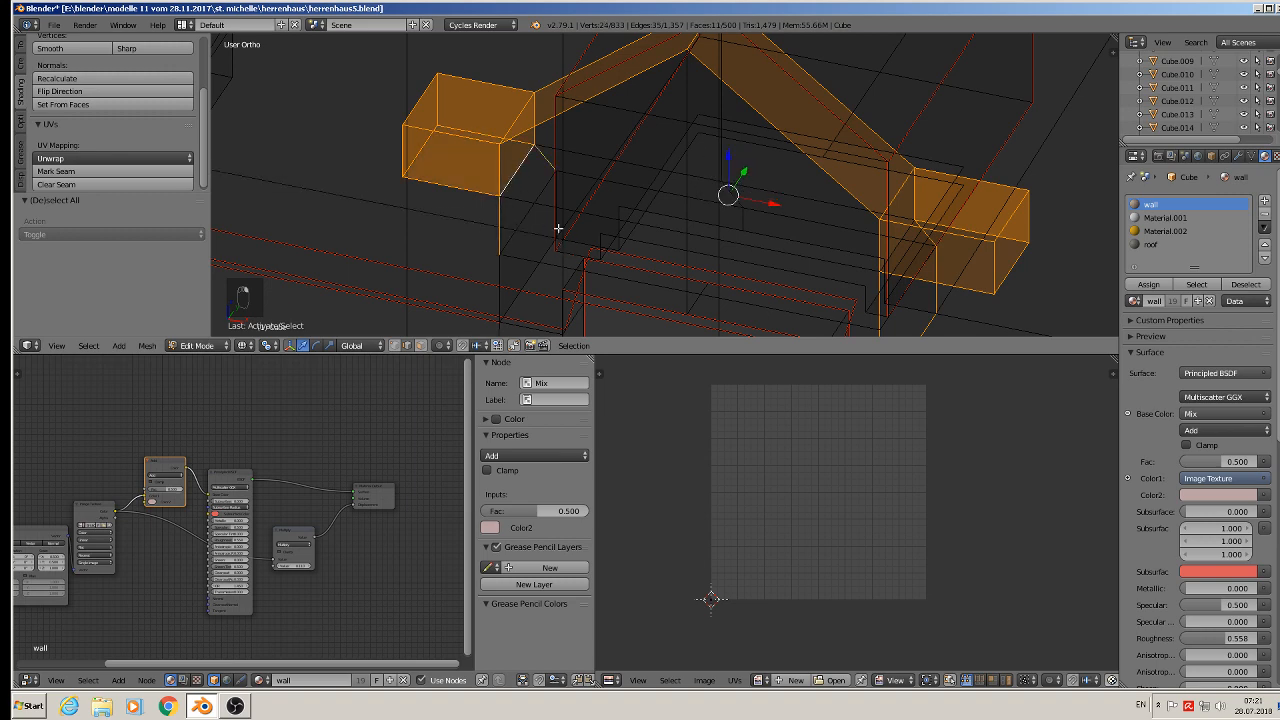
pyautogui.moveTo(558, 228); pyautogui.dragTo(521, 141, button='middle')
pyautogui.keyDown('shift'); pyautogui.rightClick(499, 170); pyautogui.keyUp('shift')
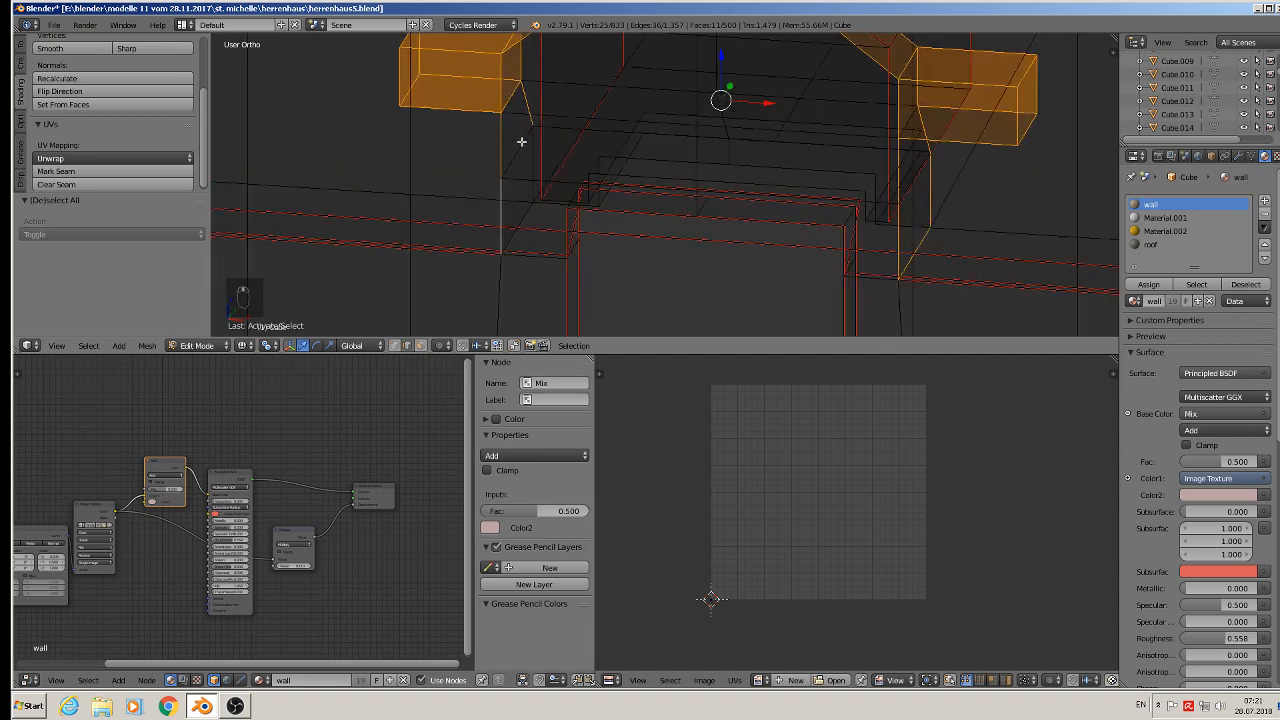
pyautogui.keyDown('shift'); pyautogui.rightClick(528, 213); pyautogui.keyUp('shift')
# - Mark the selected dormer edges as UV seams
pyautogui.scroll(-3, 542, 214)
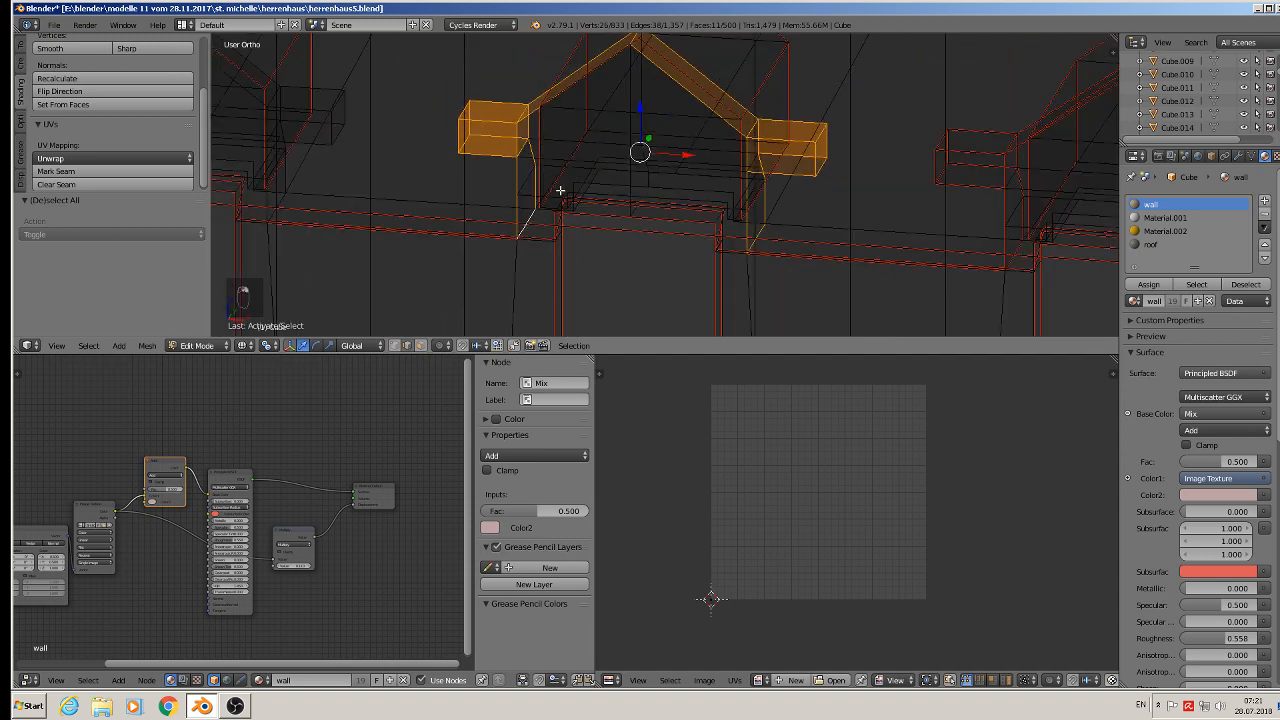
pyautogui.moveTo(563, 187); pyautogui.dragTo(366, 149, button='middle')
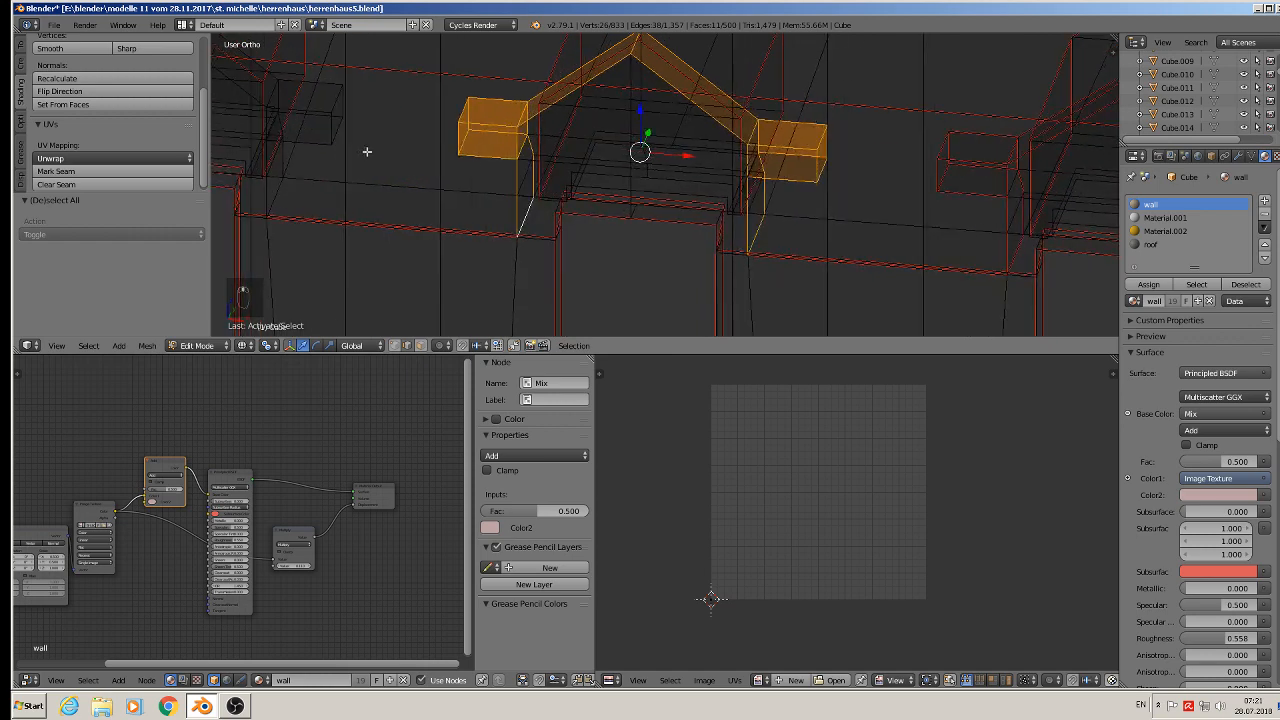
pyautogui.click(56, 171)
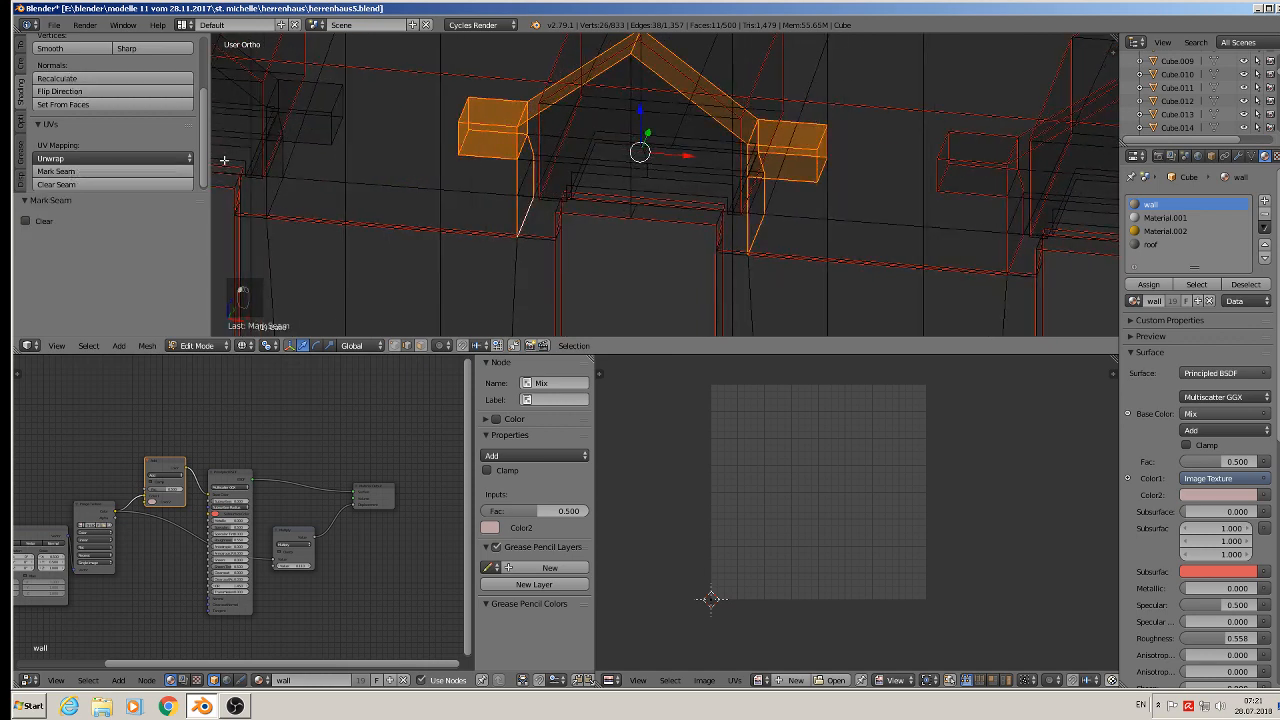
# - Select the edges of the ledge block on the neighbouring dormer
pyautogui.keyDown('shift'); pyautogui.moveTo(458, 111); pyautogui.dragTo(683, 226, button='middle'); pyautogui.keyUp('shift')
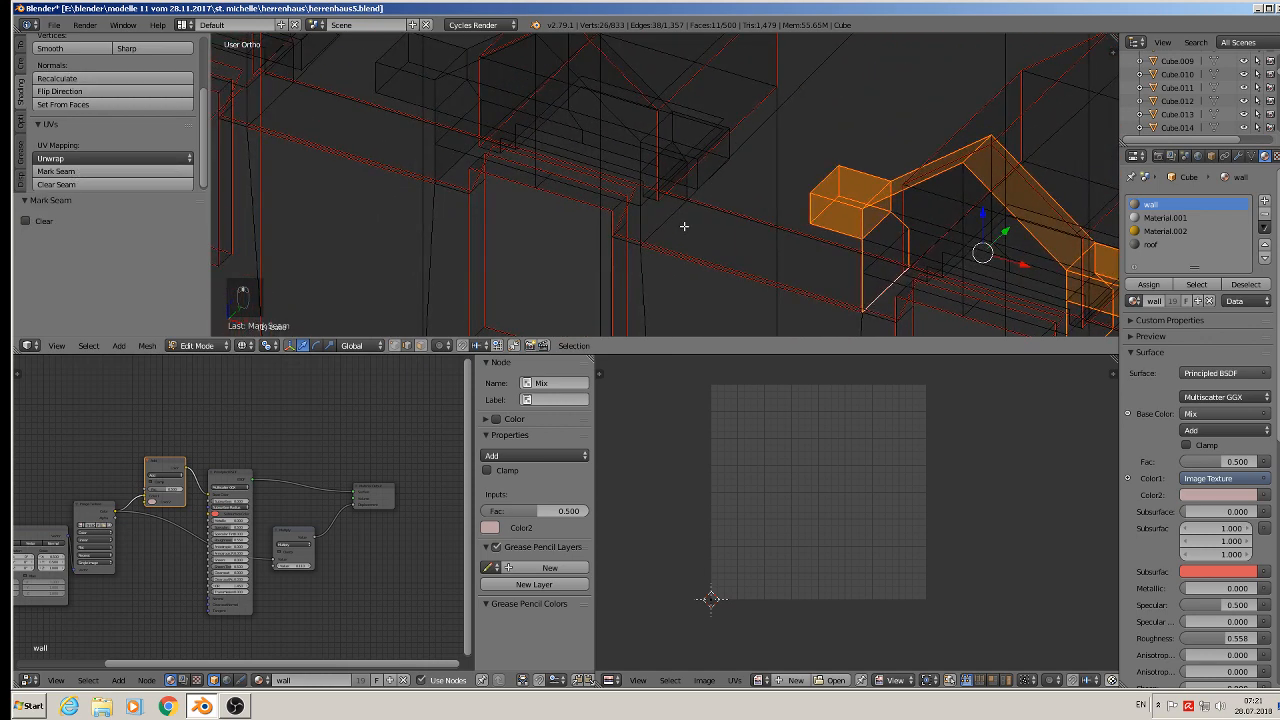
pyautogui.scroll(2, 711, 176)
pyautogui.moveTo(711, 176); pyautogui.dragTo(731, 163, button='middle')
pyautogui.rightClick(688, 182)
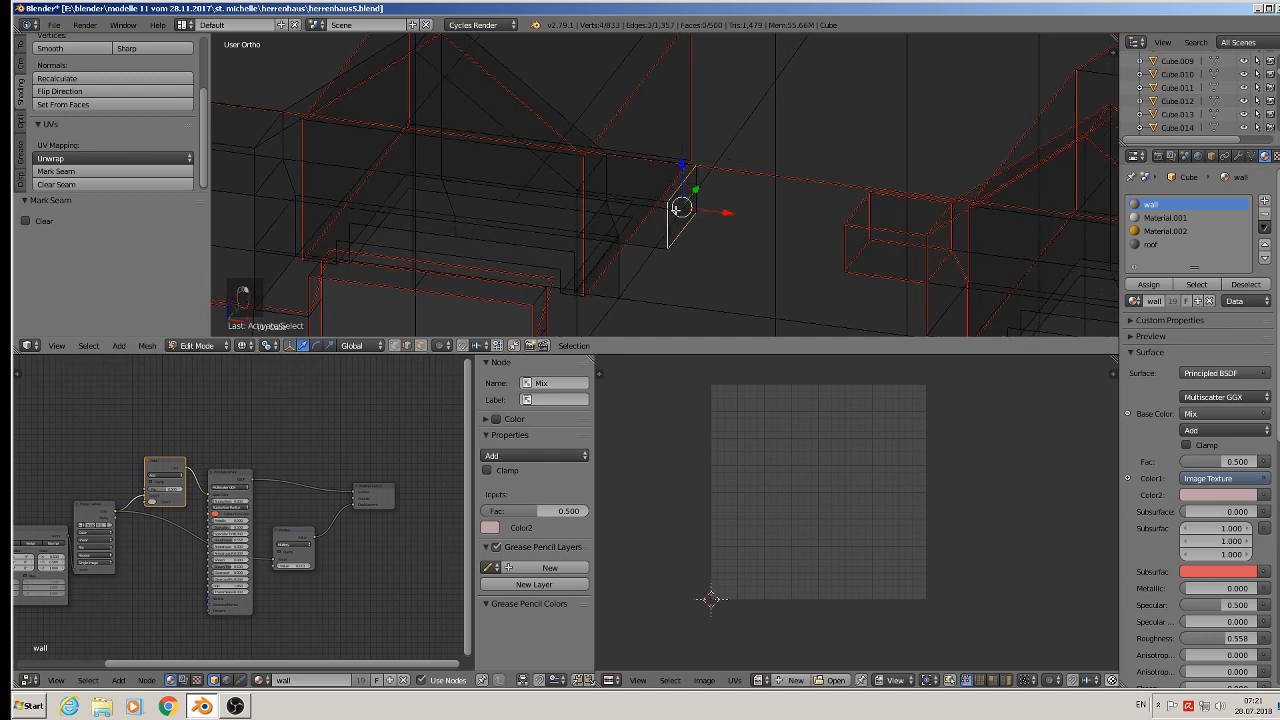
pyautogui.keyDown('shift'); pyautogui.rightClick(692, 190); pyautogui.keyUp('shift')
pyautogui.moveTo(692, 190); pyautogui.dragTo(651, 150, button='middle')
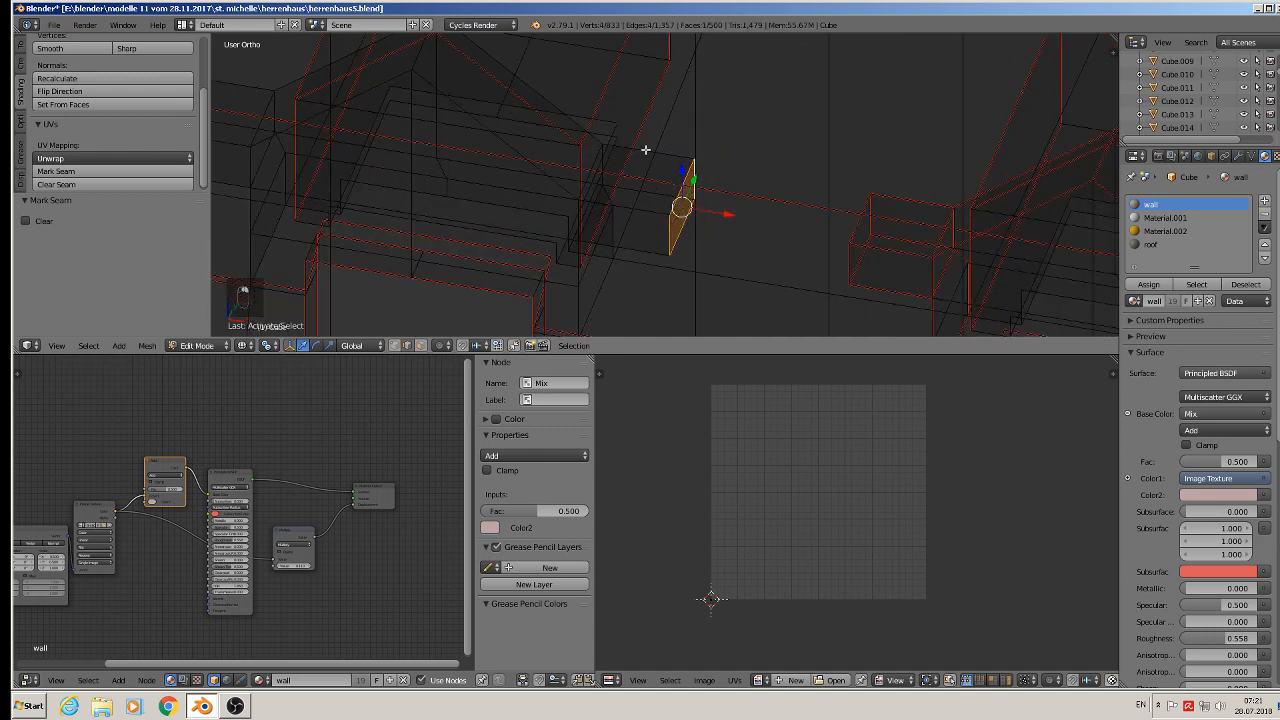
pyautogui.keyDown('shift'); pyautogui.rightClick(651, 150); pyautogui.keyUp('shift')
pyautogui.keyDown('shift'); pyautogui.rightClick(651, 216); pyautogui.keyUp('shift')
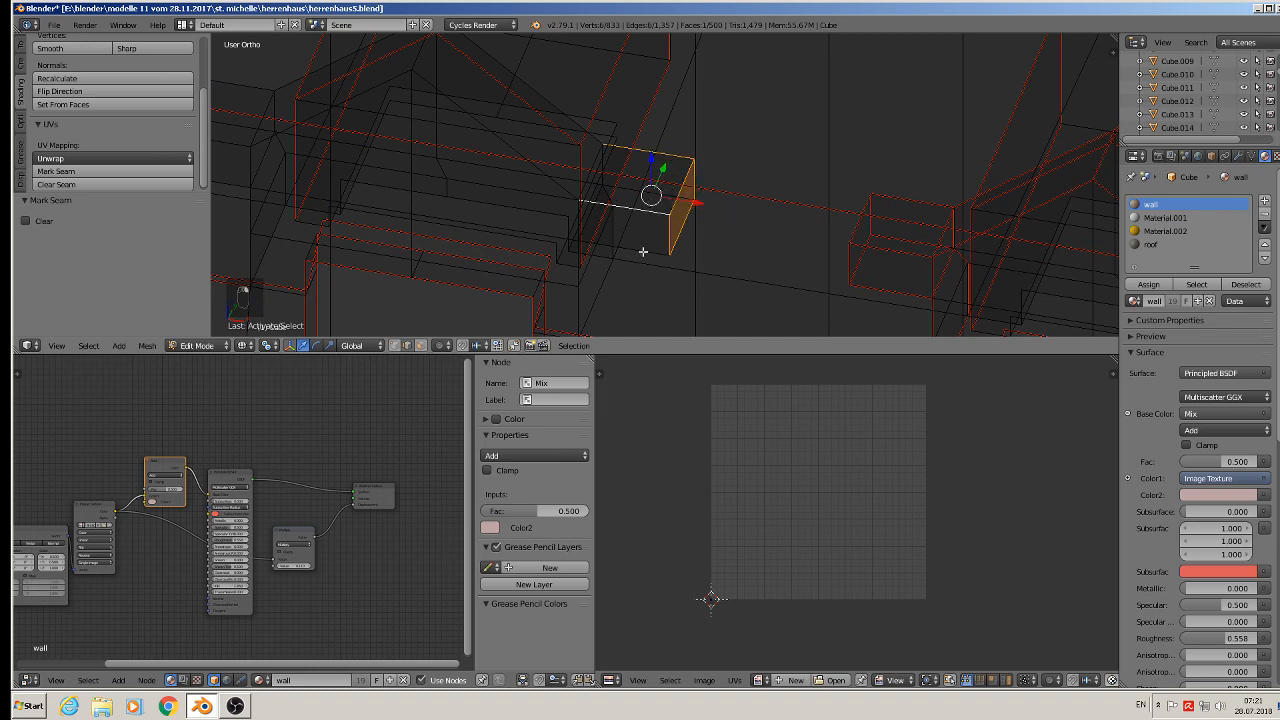
# - Add the remaining edges of the right ledge block on this dormer to the selection
pyautogui.keyDown('shift'); pyautogui.rightClick(643, 252); pyautogui.keyUp('shift')
pyautogui.moveTo(621, 247); pyautogui.dragTo(585, 219, button='middle')
pyautogui.keyDown('shift'); pyautogui.rightClick(572, 206); pyautogui.keyUp('shift')
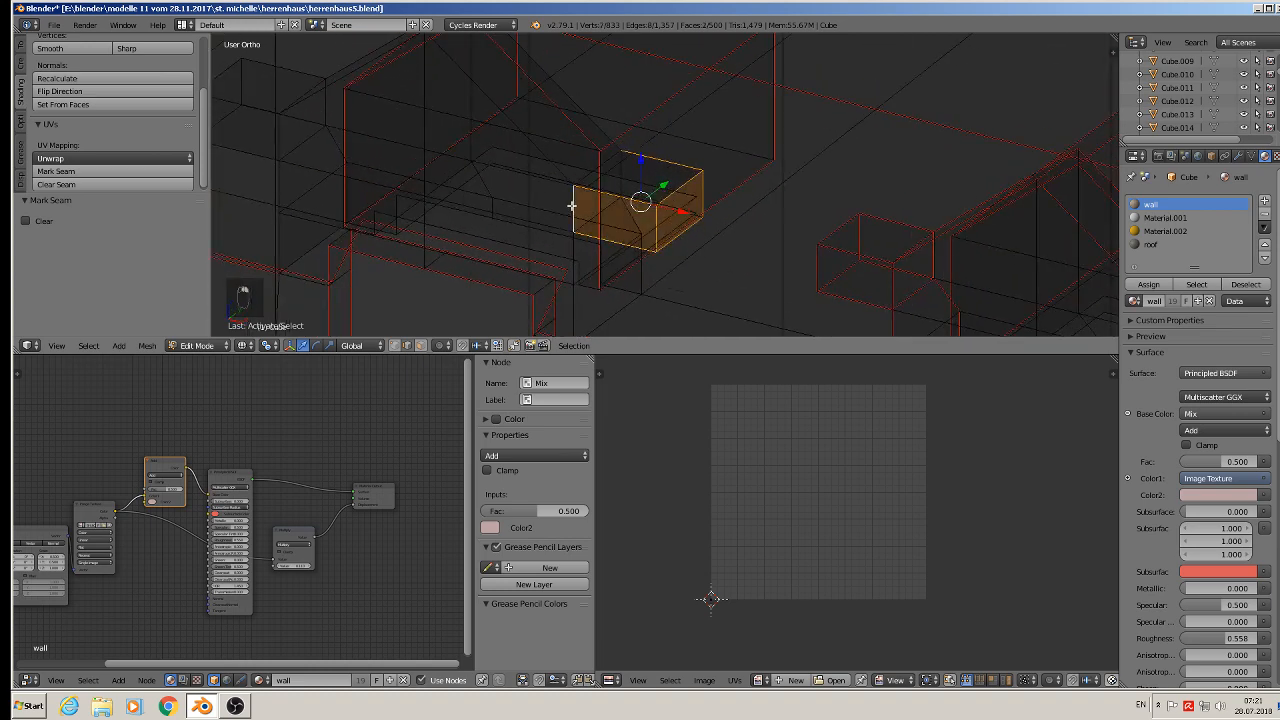
pyautogui.keyDown('alt'); pyautogui.keyDown('shift'); pyautogui.rightClick(640, 277); pyautogui.keyUp('shift'); pyautogui.keyUp('alt')
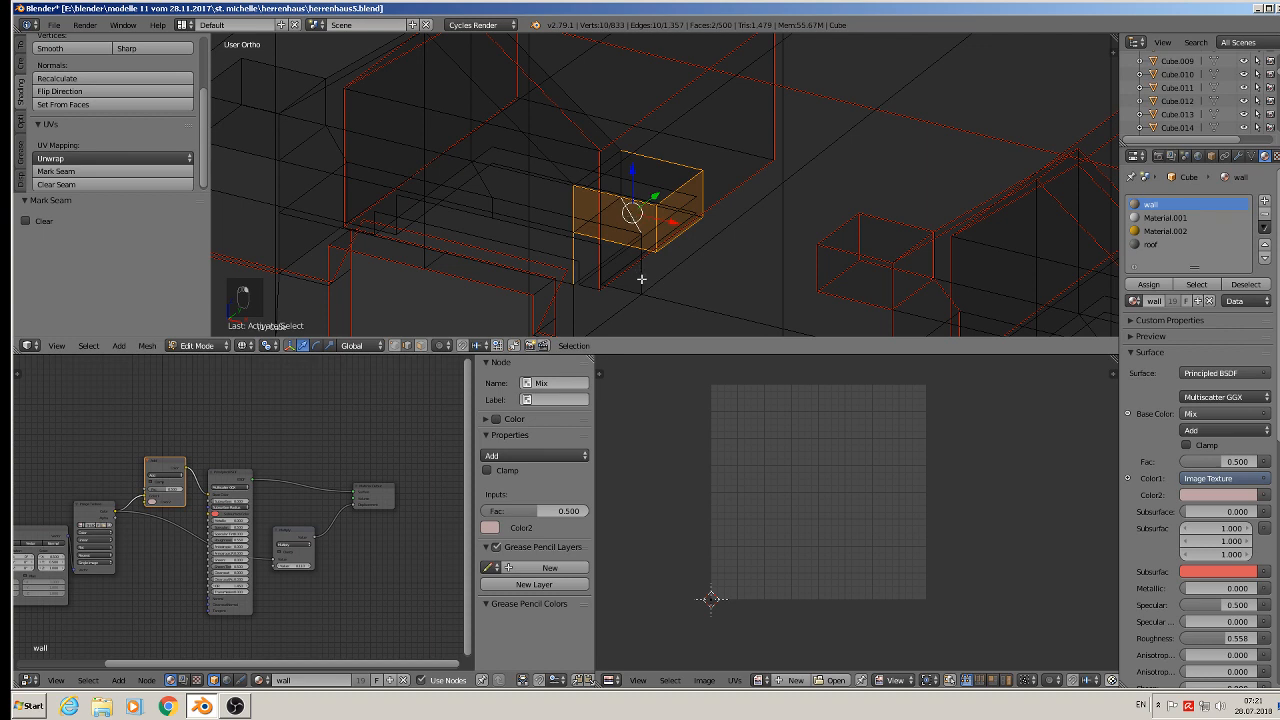
pyautogui.keyDown('shift'); pyautogui.rightClick(580, 309); pyautogui.keyUp('shift')
pyautogui.keyDown('shift'); pyautogui.rightClick(605, 322); pyautogui.keyUp('shift')
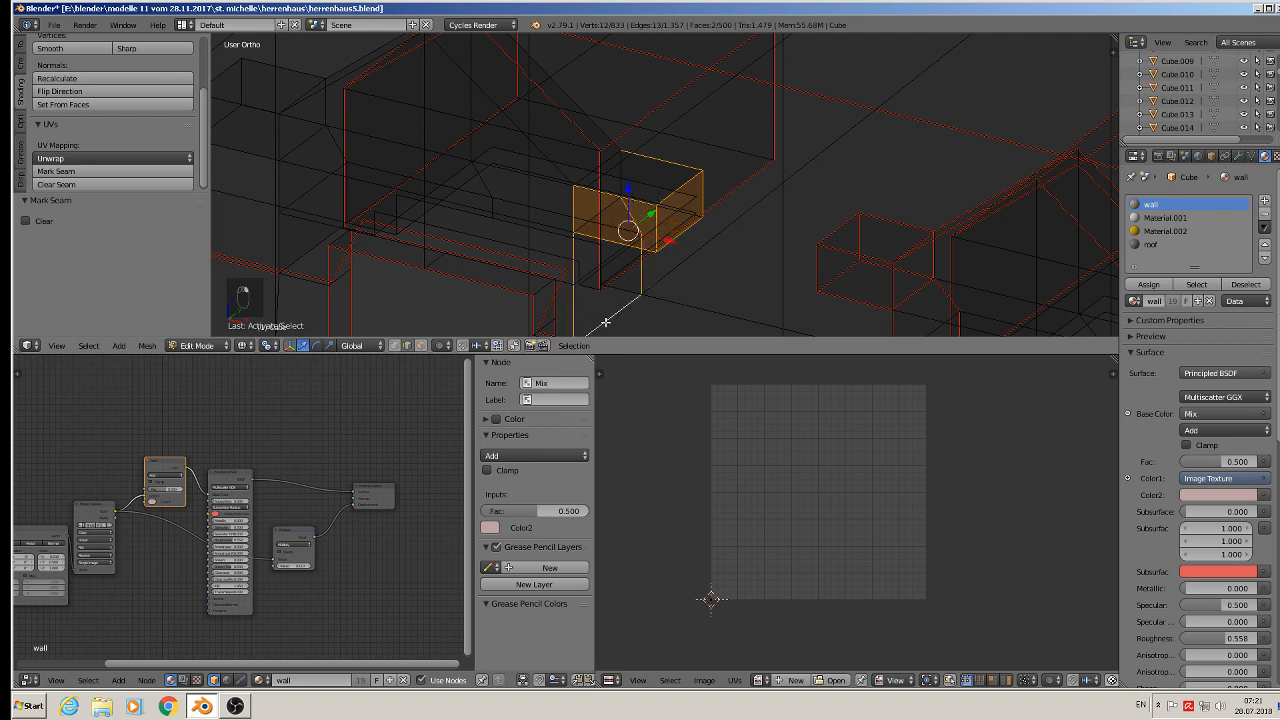
# - Extend the selection along the edges of the dormer's right roof slope
pyautogui.keyDown('shift'); pyautogui.rightClick(591, 172); pyautogui.keyUp('shift')
pyautogui.keyDown('shift'); pyautogui.rightClick(600, 125); pyautogui.keyUp('shift')
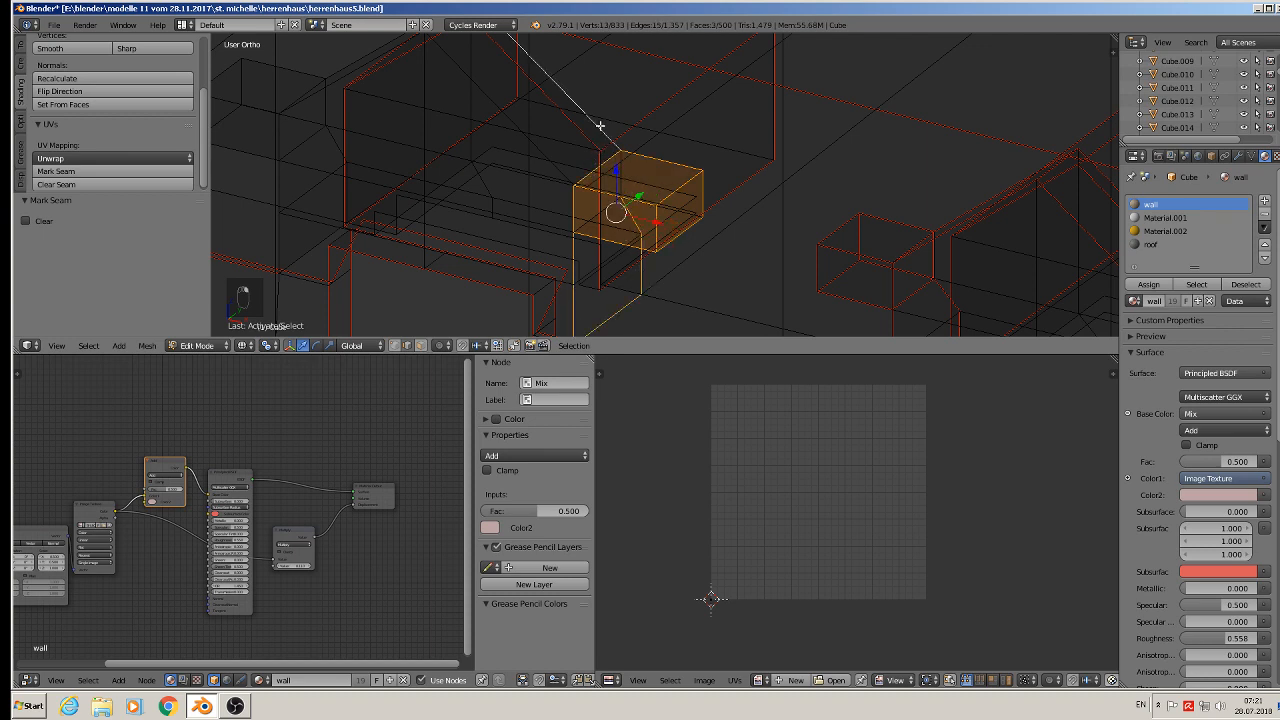
pyautogui.keyDown('shift'); pyautogui.rightClick(534, 148); pyautogui.keyUp('shift')
pyautogui.keyDown('shift'); pyautogui.moveTo(462, 71); pyautogui.dragTo(608, 193, button='middle'); pyautogui.keyUp('shift')
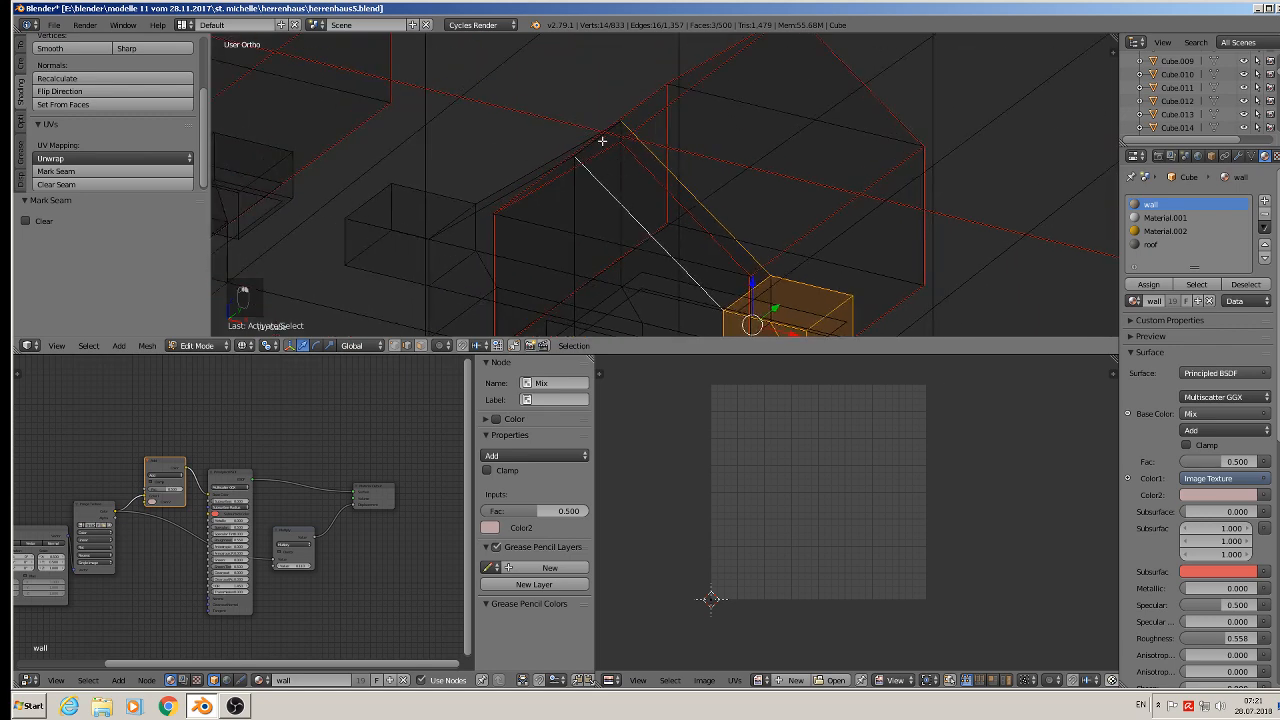
pyautogui.moveTo(601, 141); pyautogui.dragTo(695, 137, button='middle')
pyautogui.keyDown('shift'); pyautogui.rightClick(576, 184); pyautogui.keyUp('shift')
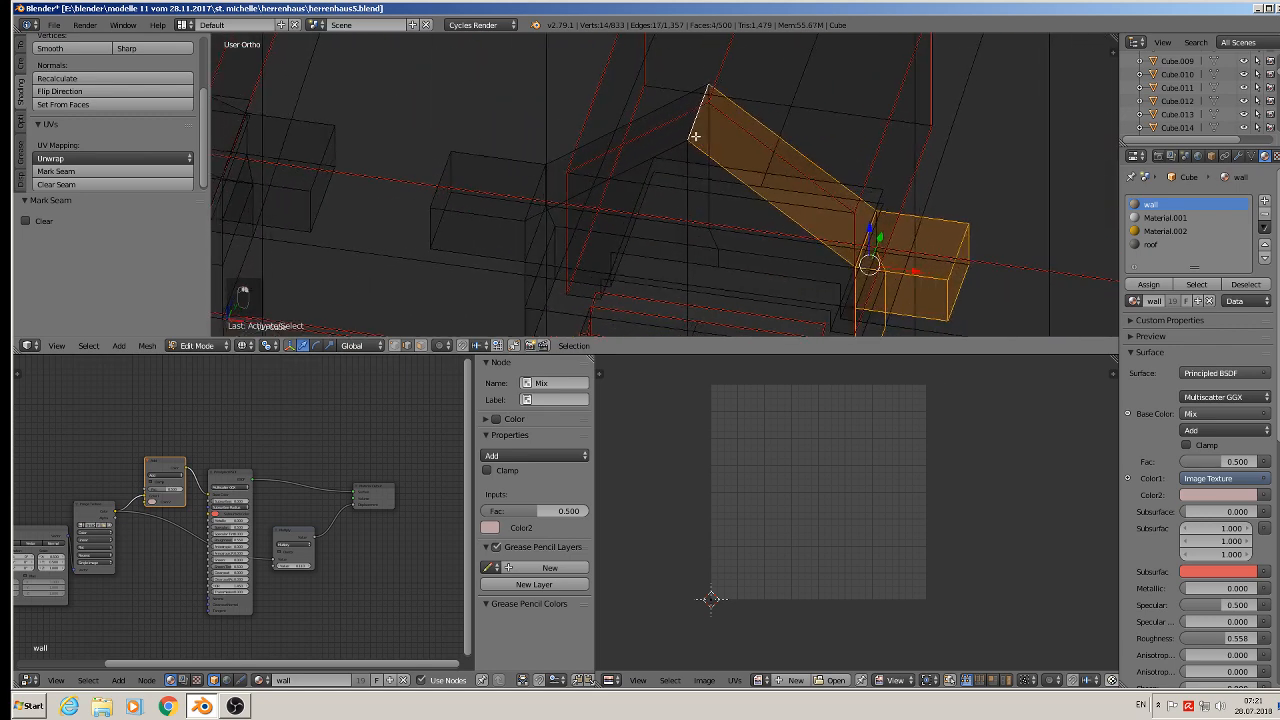
# - Add the edges of the dormer's left roof slope and the top of the left ledge block to the selection
pyautogui.keyDown('shift'); pyautogui.rightClick(663, 108); pyautogui.keyUp('shift')
pyautogui.keyDown('shift'); pyautogui.rightClick(564, 189); pyautogui.keyUp('shift')
pyautogui.keyDown('shift'); pyautogui.rightClick(538, 188); pyautogui.keyUp('shift')
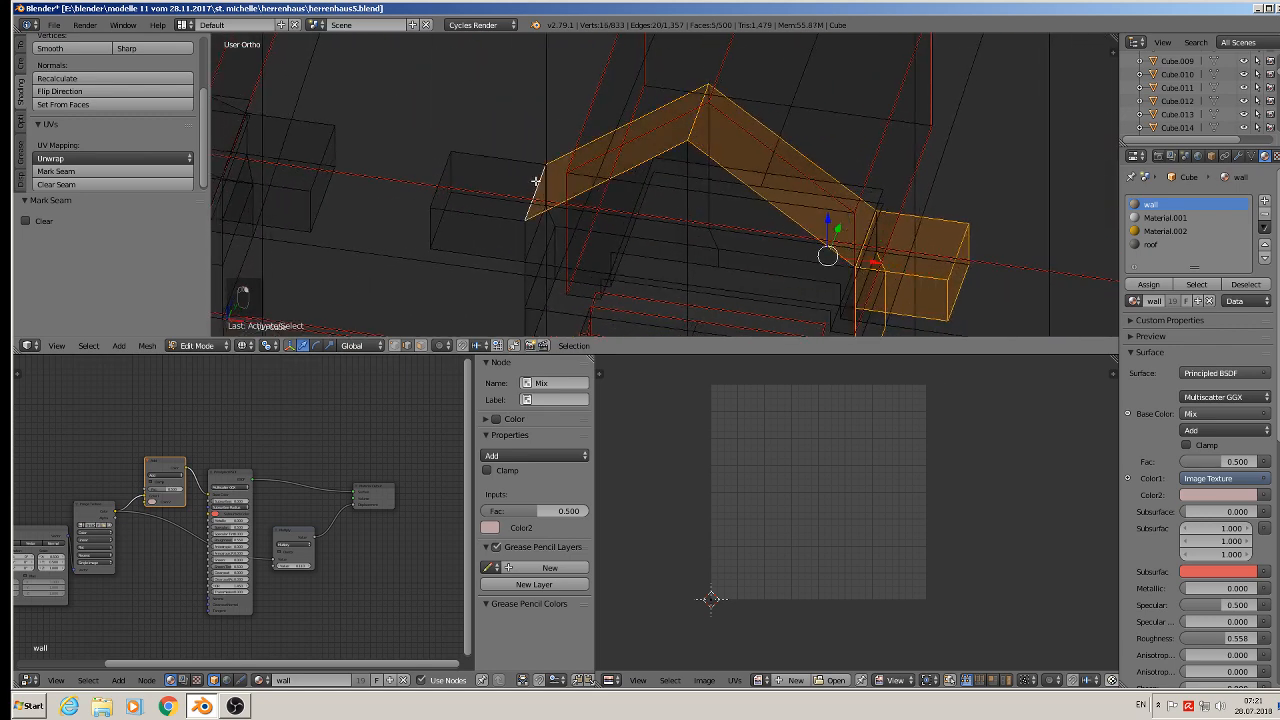
pyautogui.keyDown('shift'); pyautogui.rightClick(516, 162); pyautogui.keyUp('shift')
pyautogui.keyDown('shift'); pyautogui.rightClick(544, 184); pyautogui.keyUp('shift')
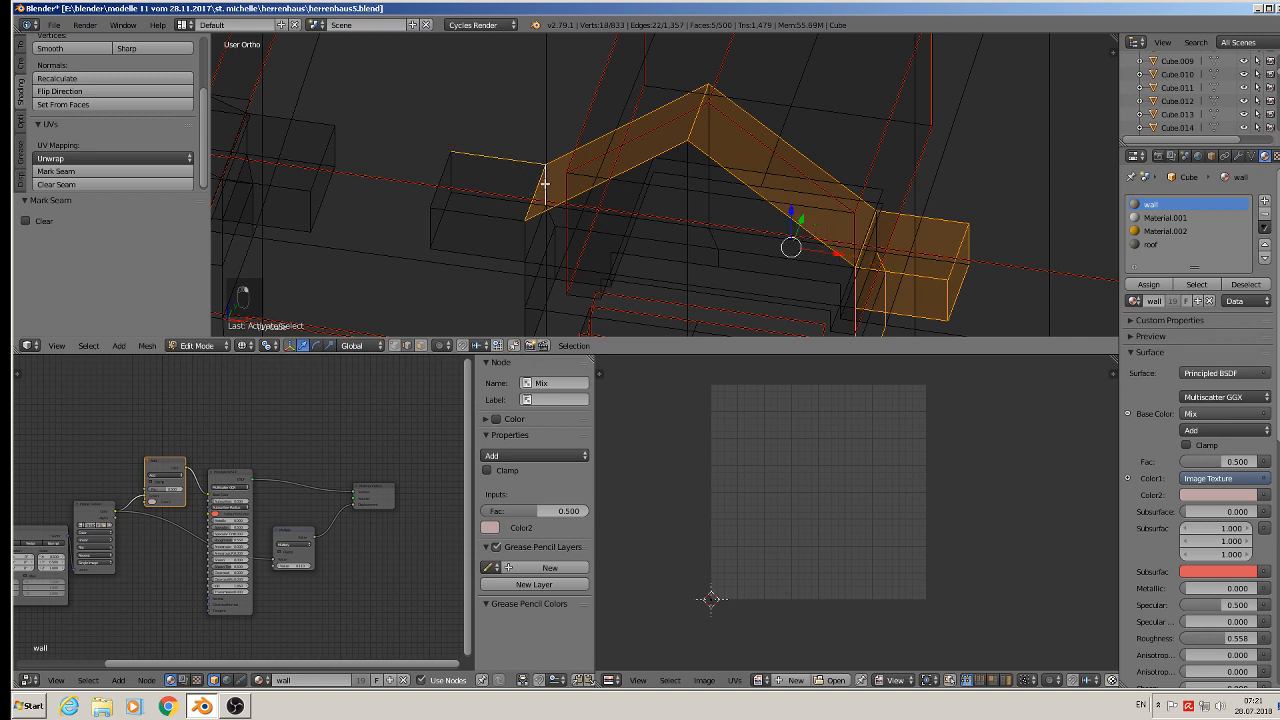
pyautogui.keyDown('shift'); pyautogui.rightClick(491, 200); pyautogui.keyUp('shift')
pyautogui.keyDown('shift'); pyautogui.rightClick(448, 171); pyautogui.keyUp('shift')
pyautogui.keyDown('shift'); pyautogui.rightClick(441, 215); pyautogui.keyUp('shift')
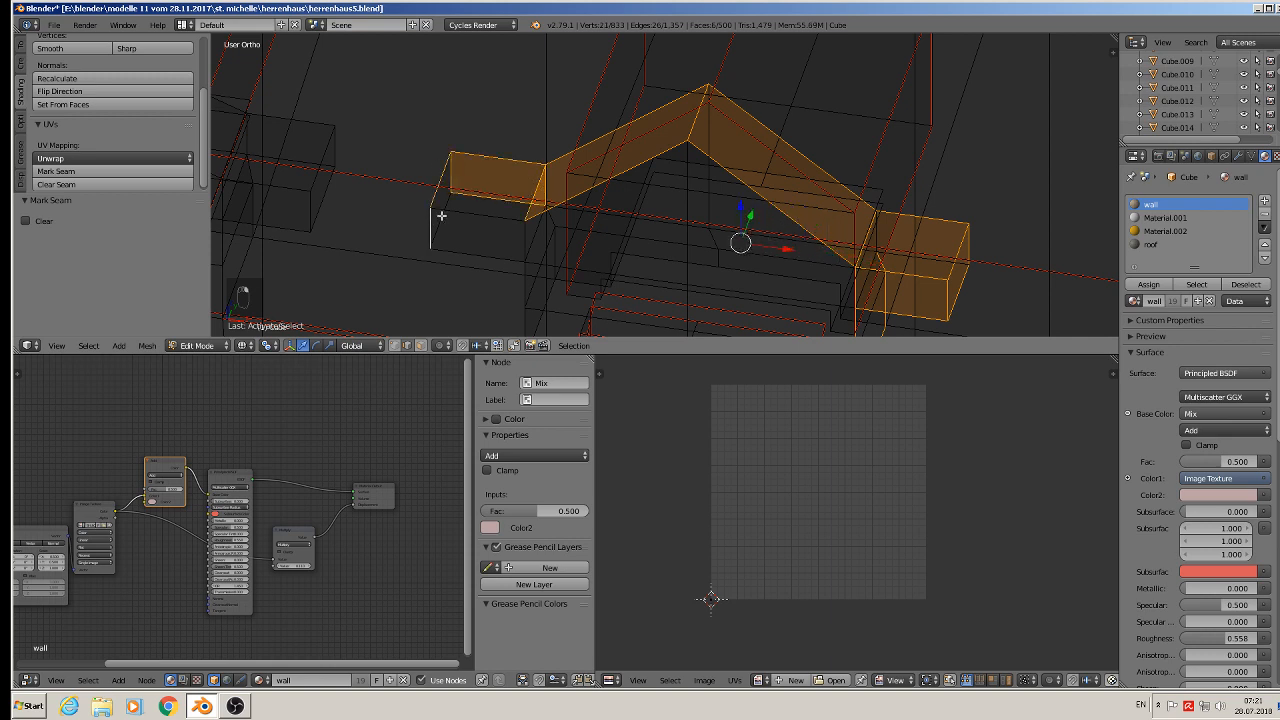
# - Add the remaining left ledge block edges and the support edges below it to the selection
pyautogui.keyDown('shift'); pyautogui.rightClick(446, 206); pyautogui.keyUp('shift')
pyautogui.keyDown('shift'); pyautogui.rightClick(452, 218); pyautogui.keyUp('shift')
pyautogui.keyDown('shift'); pyautogui.rightClick(463, 247); pyautogui.keyUp('shift')
pyautogui.keyDown('shift'); pyautogui.rightClick(524, 237); pyautogui.keyUp('shift')
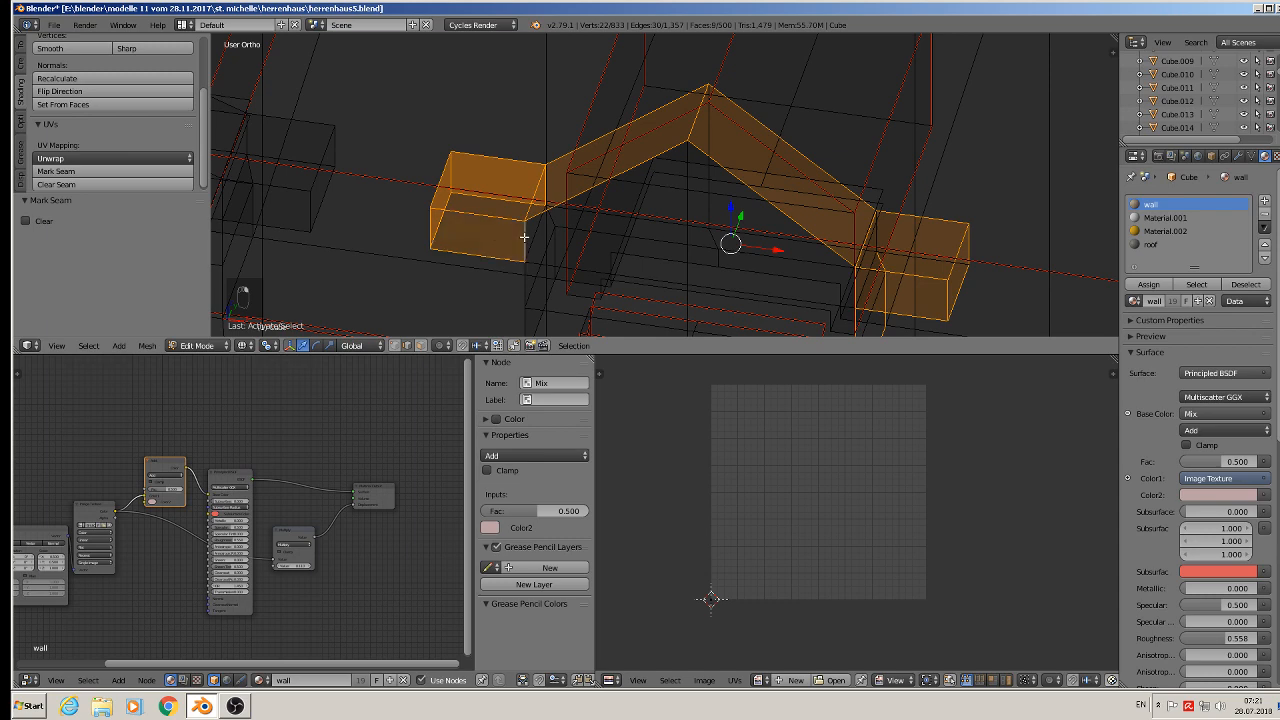
pyautogui.keyDown('shift'); pyautogui.rightClick(526, 262); pyautogui.keyUp('shift')
pyautogui.keyDown('shift'); pyautogui.moveTo(545, 266); pyautogui.dragTo(545, 153, button='middle'); pyautogui.keyUp('shift')
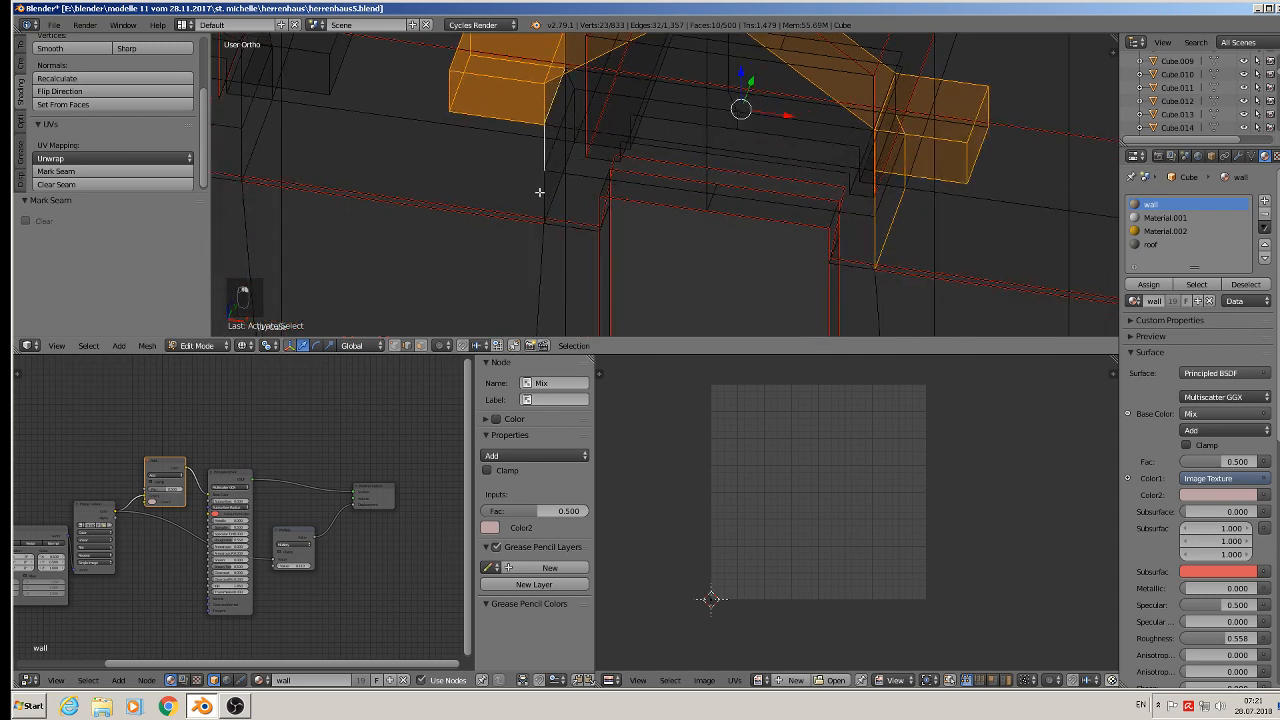
pyautogui.keyDown('shift'); pyautogui.rightClick(540, 200); pyautogui.keyUp('shift')
pyautogui.keyDown('shift'); pyautogui.rightClick(554, 203); pyautogui.keyUp('shift')
pyautogui.moveTo(554, 203); pyautogui.dragTo(583, 163, button='middle')
pyautogui.keyDown('shift'); pyautogui.rightClick(578, 93); pyautogui.keyUp('shift')
pyautogui.keyDown('shift'); pyautogui.rightClick(579, 143); pyautogui.keyUp('shift')
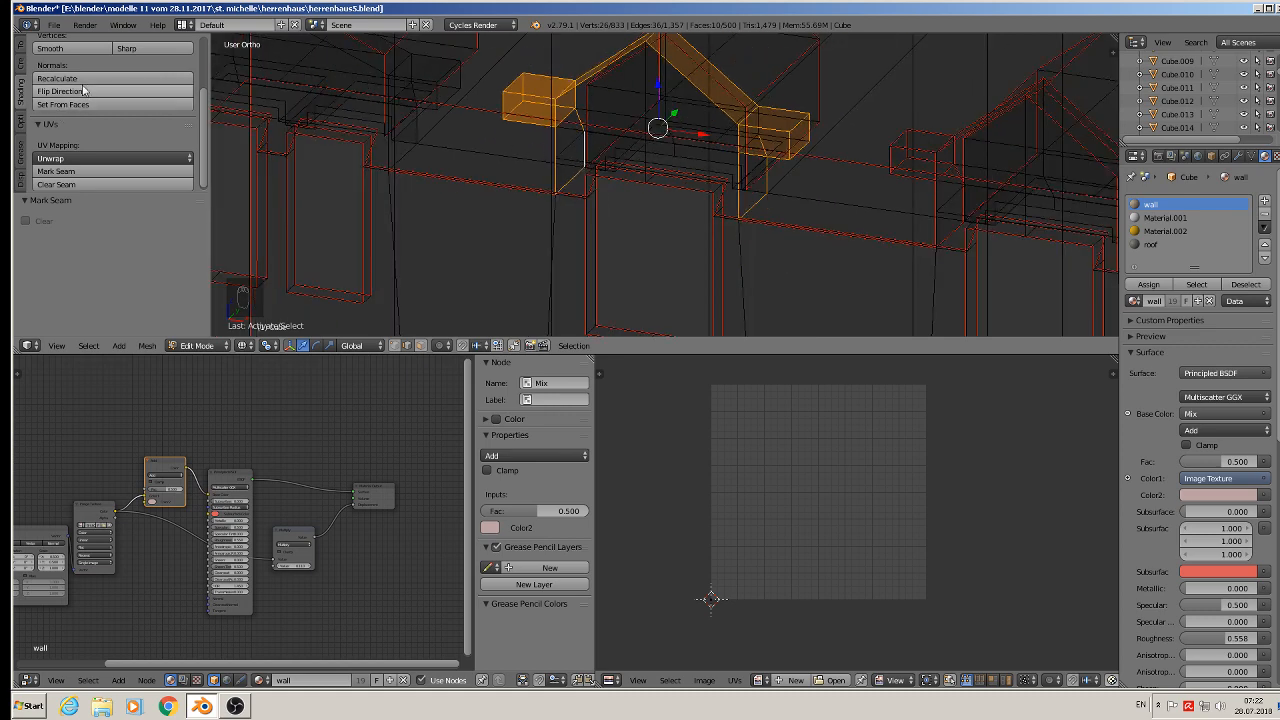
# - Mark the selected dormer roof and ledge edges as UV seams
pyautogui.click(73, 172)
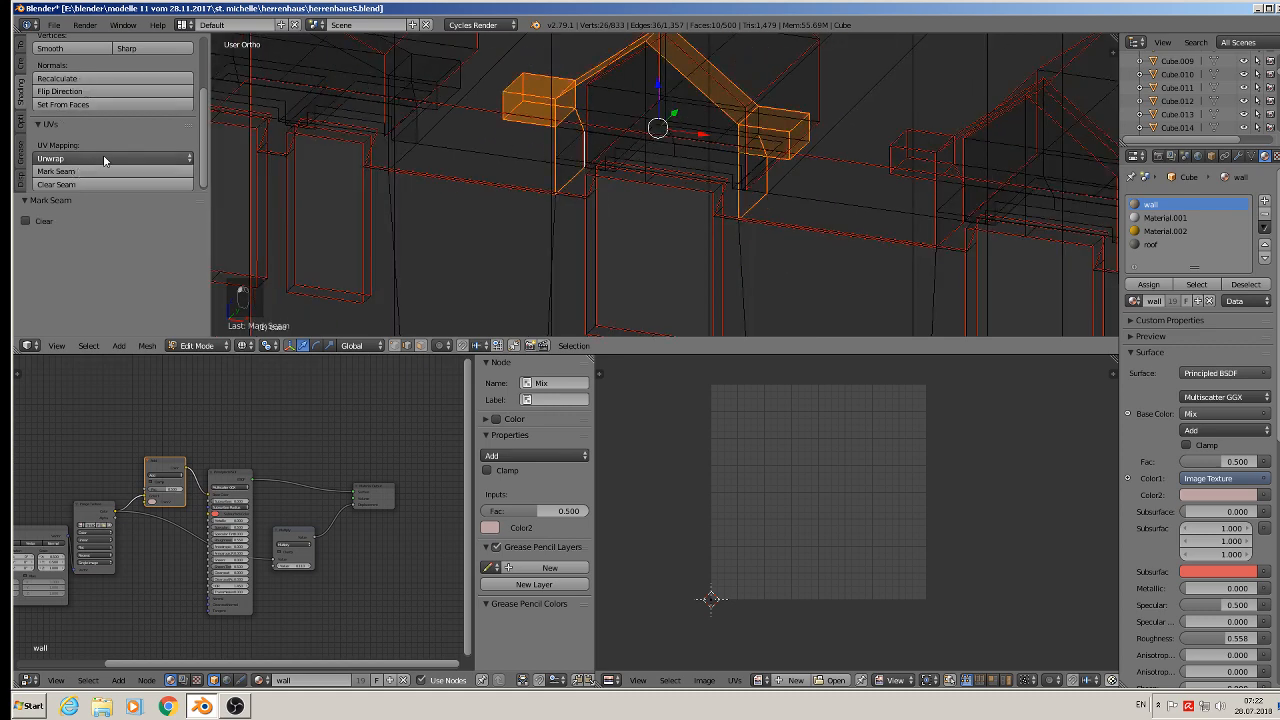
pyautogui.keyDown('shift'); pyautogui.rightClick(764, 113); pyautogui.keyUp('shift')
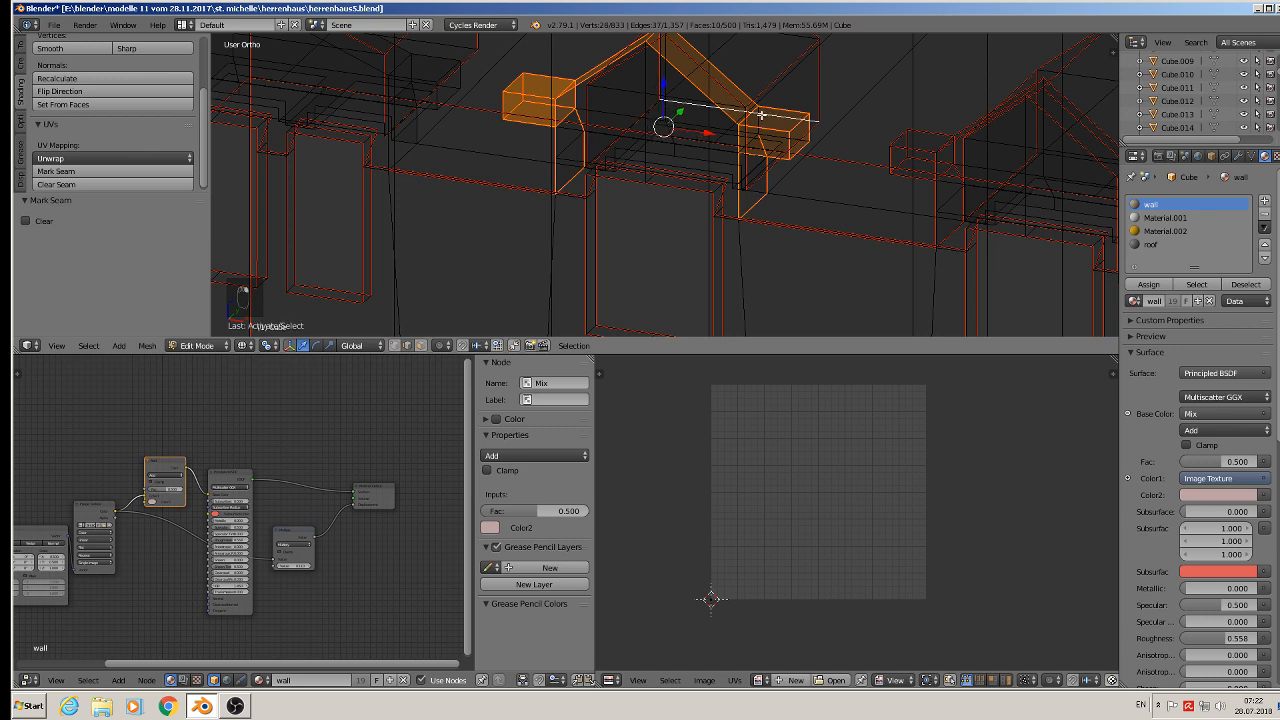
pyautogui.keyDown('shift'); pyautogui.rightClick(761, 116); pyautogui.keyUp('shift')
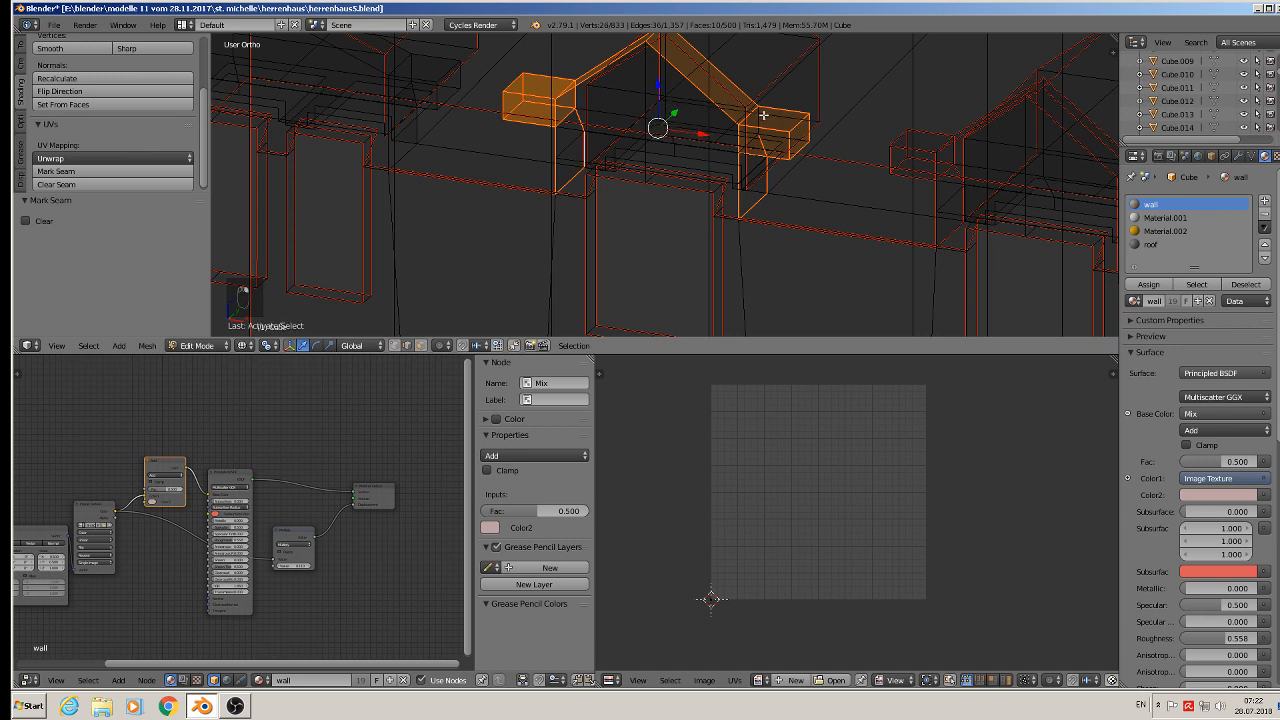
pyautogui.click(85, 172)
# - Deselect everything and save the blend file
pyautogui.press('a')
pyautogui.moveTo(380, 146); pyautogui.dragTo(729, 192, button='middle')
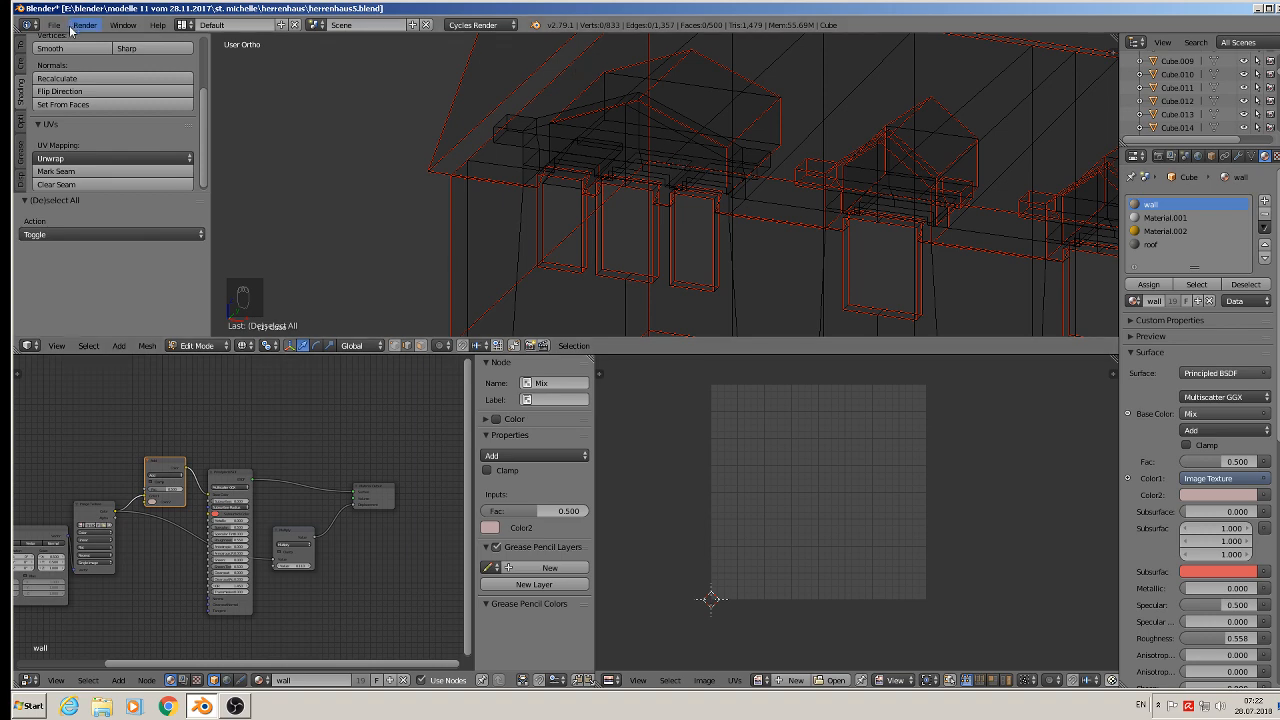
pyautogui.click(58, 26)
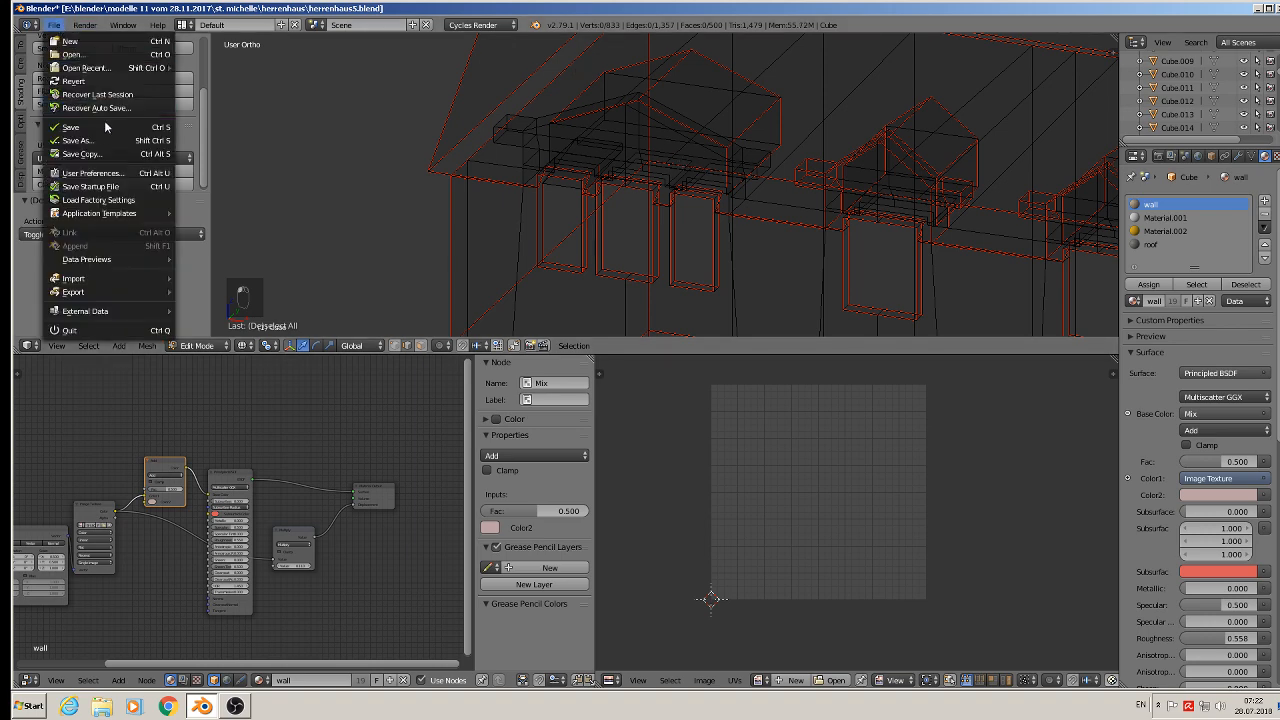
pyautogui.click(100, 133)
# - Select the sloped roof edges of the next dormer
pyautogui.scroll(3, 828, 201)
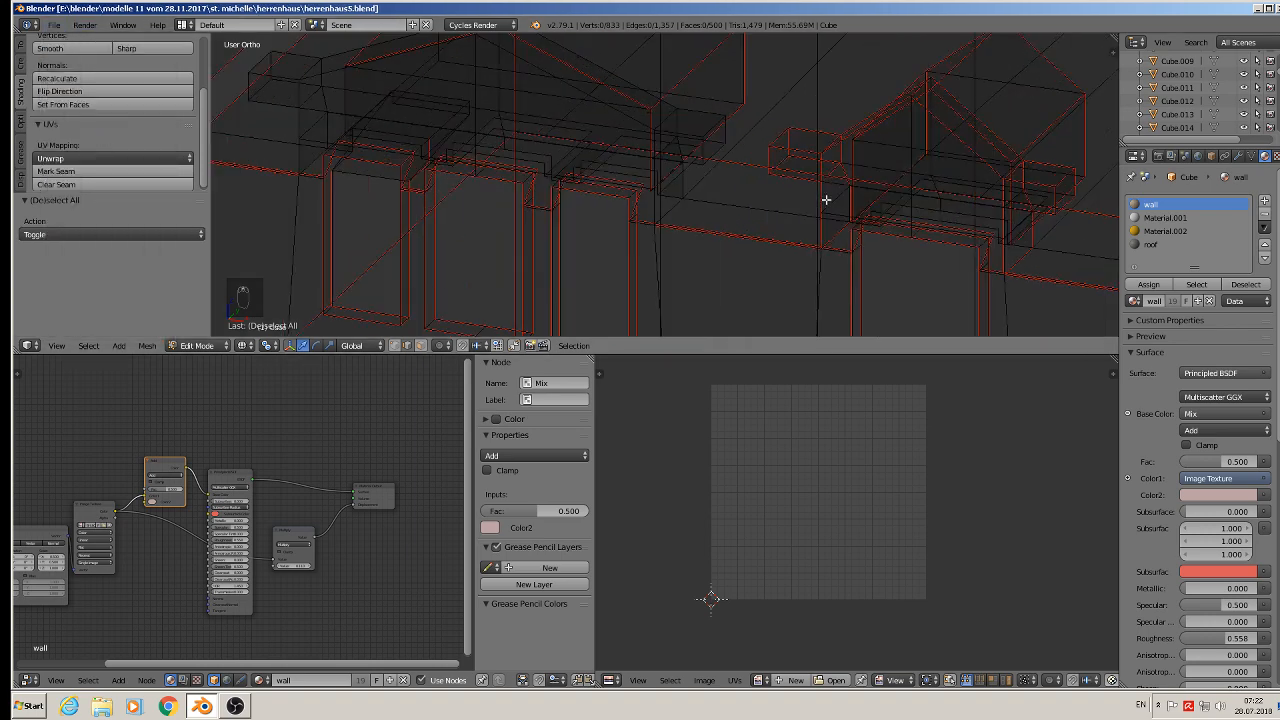
pyautogui.moveTo(821, 200); pyautogui.dragTo(795, 177, button='middle')
pyautogui.moveTo(697, 147); pyautogui.dragTo(677, 133, button='middle')
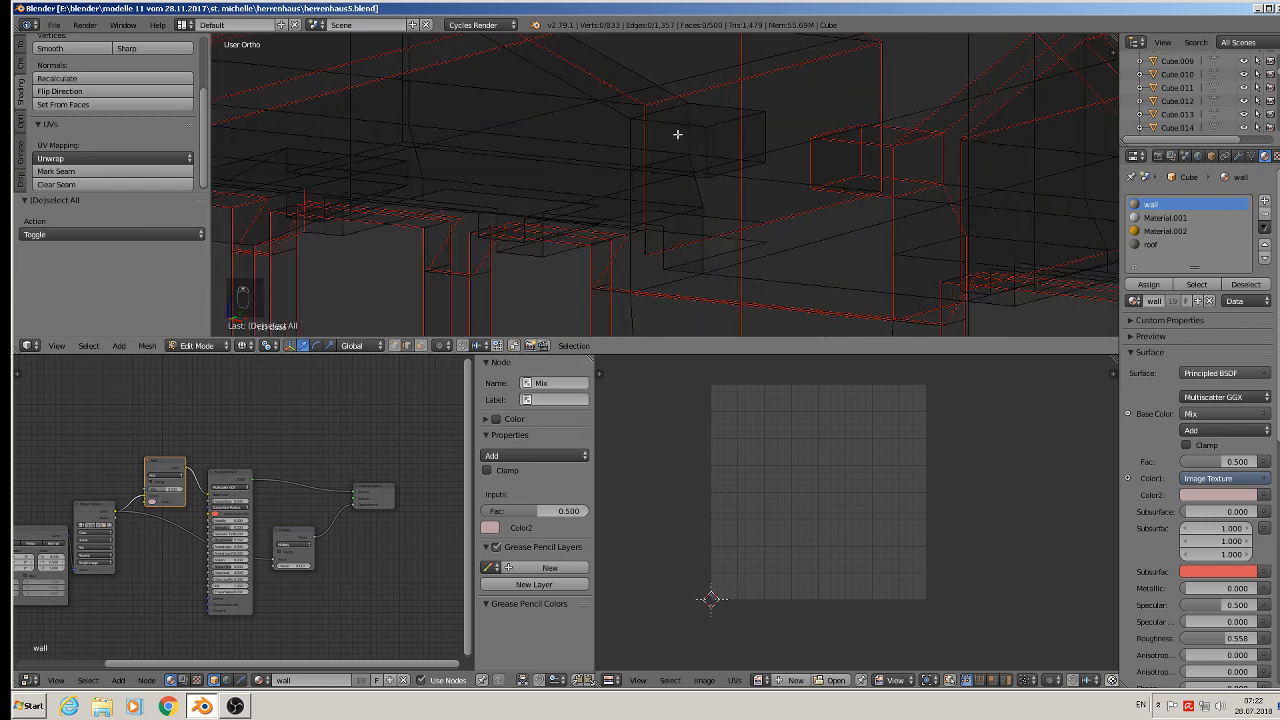
pyautogui.rightClick(670, 103)
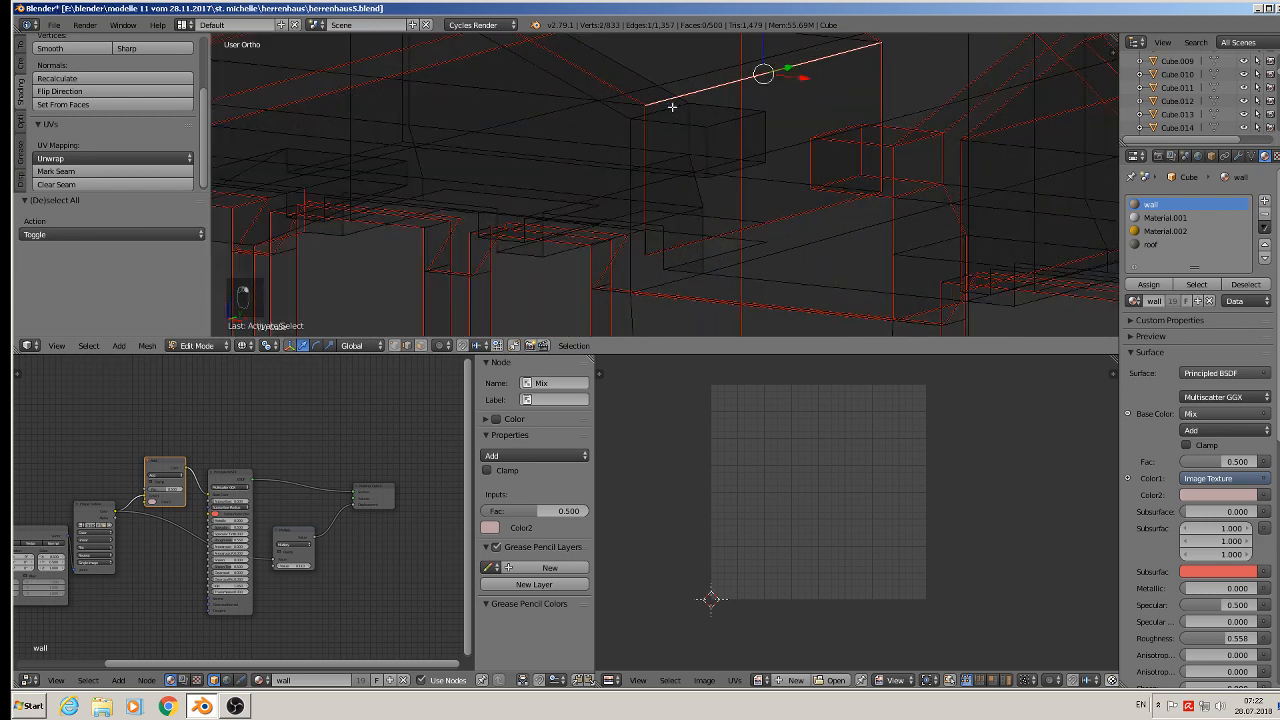
pyautogui.rightClick(665, 108)
pyautogui.keyDown('shift'); pyautogui.rightClick(645, 71); pyautogui.keyUp('shift')
pyautogui.keyDown('shift'); pyautogui.rightClick(616, 111); pyautogui.keyUp('shift')
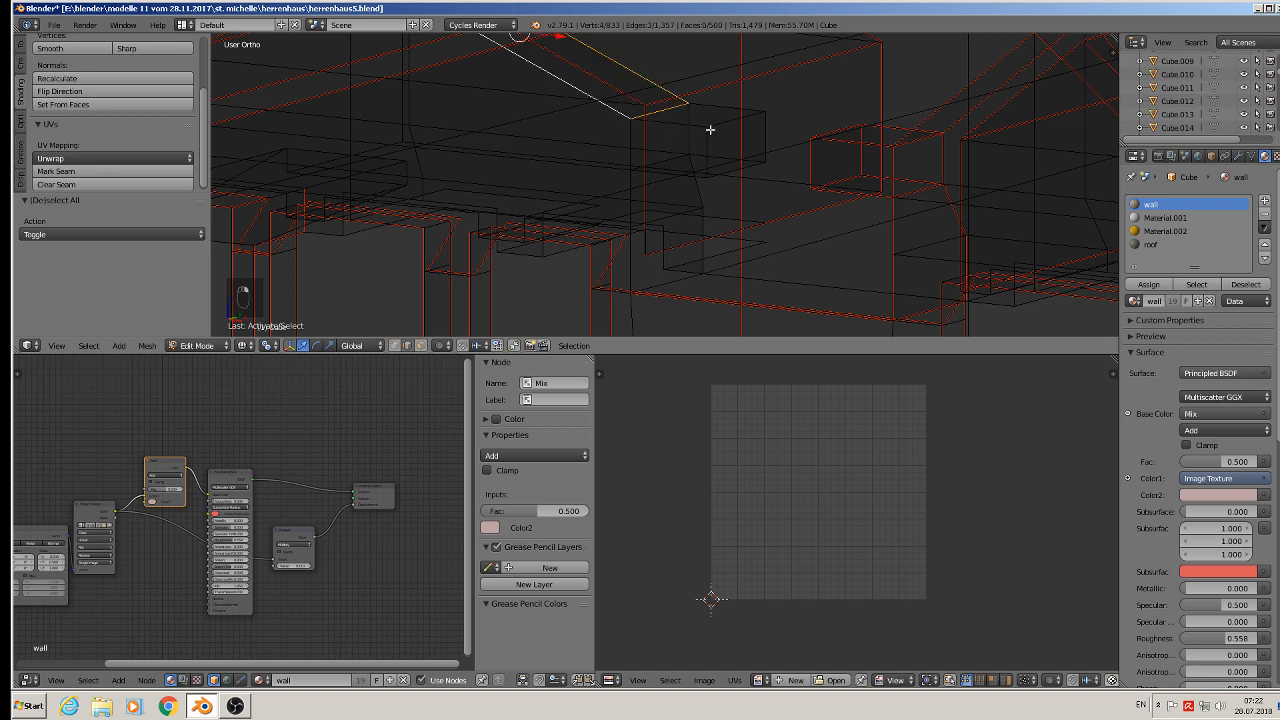
# - Add the top and front edges of this dormer's right ledge block to the selection
pyautogui.keyDown('shift'); pyautogui.rightClick(697, 125); pyautogui.keyUp('shift')
pyautogui.keyDown('shift'); pyautogui.rightClick(695, 113); pyautogui.keyUp('shift')
pyautogui.keyDown('shift'); pyautogui.rightClick(716, 109); pyautogui.keyUp('shift')
pyautogui.keyDown('shift'); pyautogui.rightClick(735, 119); pyautogui.keyUp('shift')
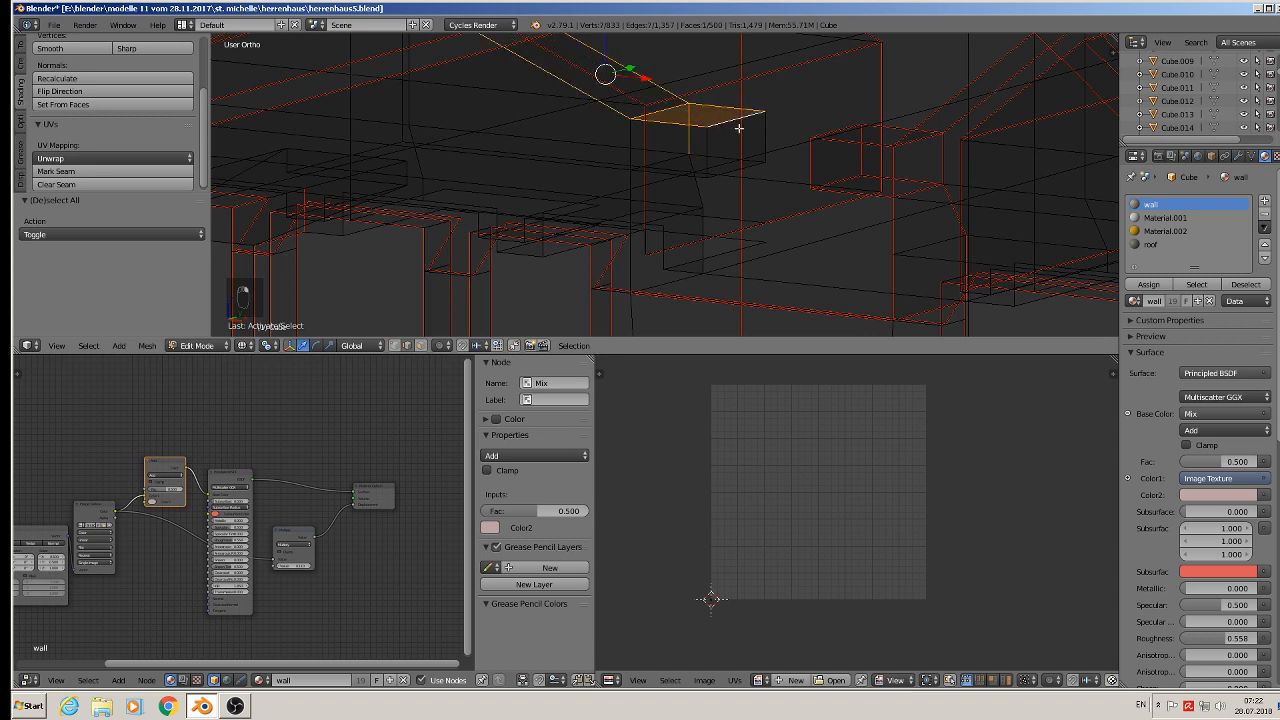
pyautogui.keyDown('shift'); pyautogui.rightClick(768, 138); pyautogui.keyUp('shift')
pyautogui.keyDown('shift'); pyautogui.rightClick(730, 175); pyautogui.keyUp('shift')
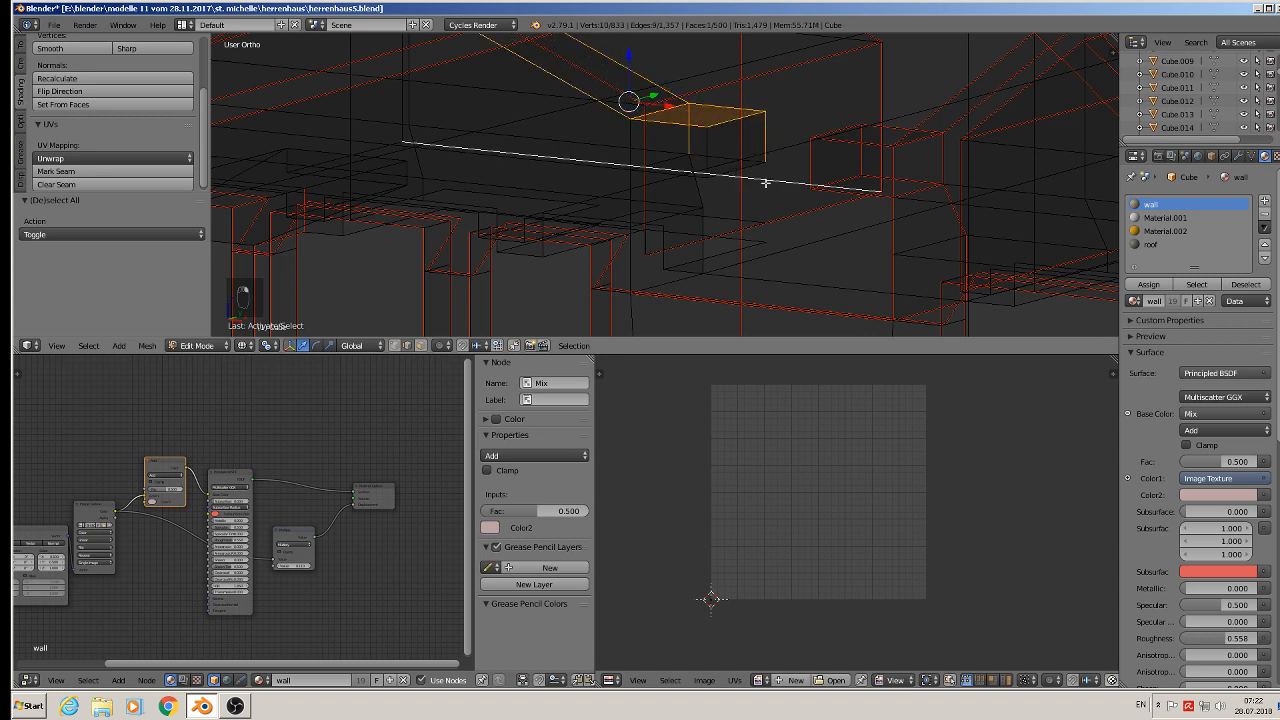
pyautogui.keyDown('shift'); pyautogui.rightClick(766, 182); pyautogui.keyUp('shift')
pyautogui.keyDown('shift'); pyautogui.rightClick(757, 166); pyautogui.keyUp('shift')
pyautogui.keyDown('shift'); pyautogui.rightClick(719, 152); pyautogui.keyUp('shift')
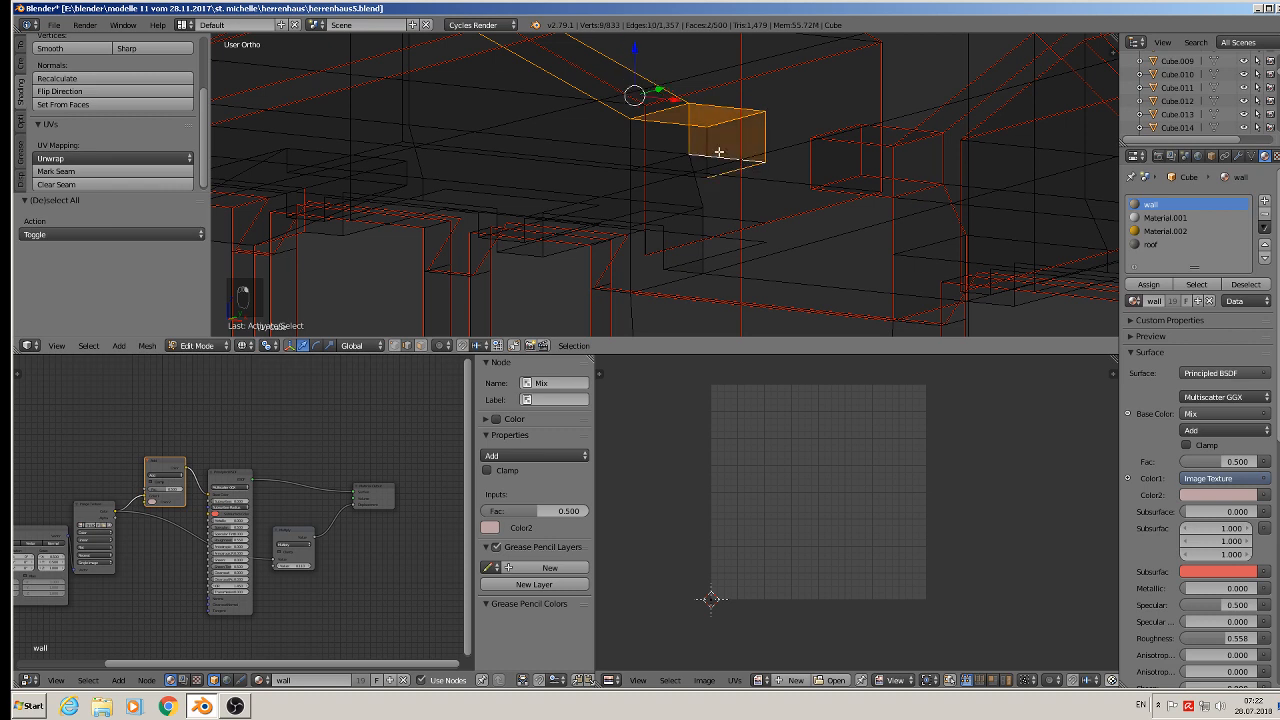
pyautogui.keyDown('shift'); pyautogui.rightClick(703, 160); pyautogui.keyUp('shift')
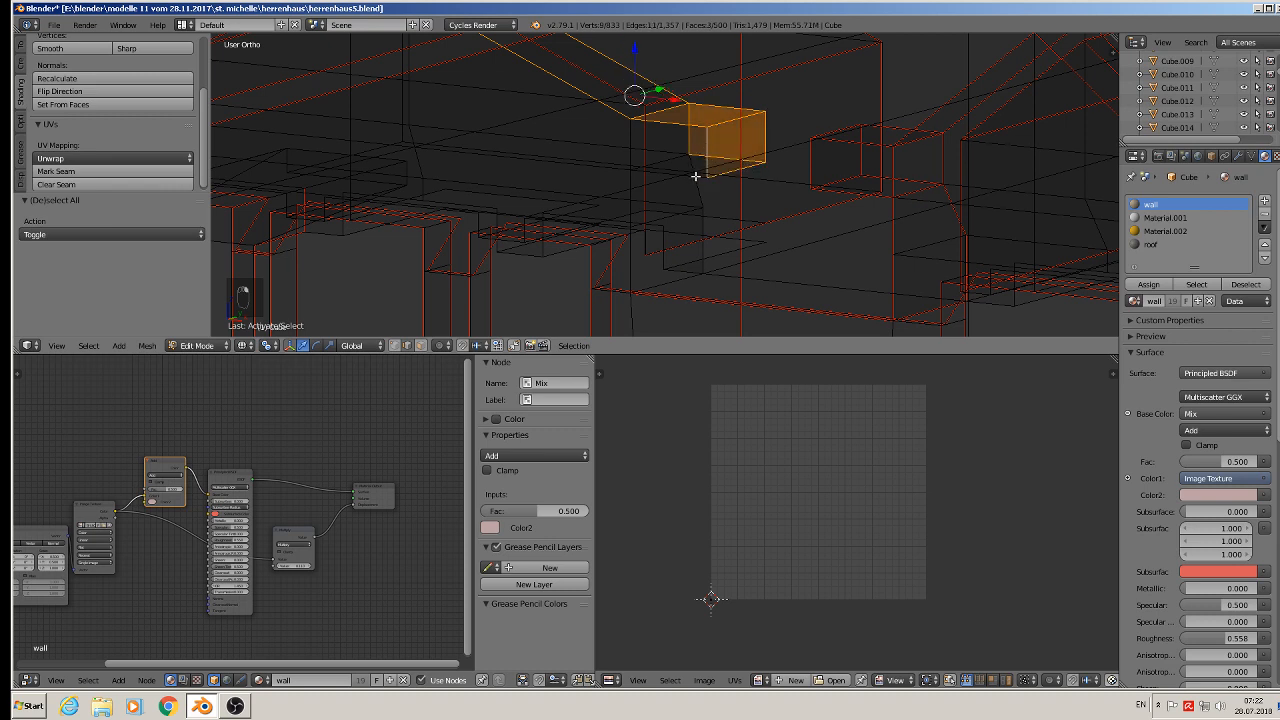
pyautogui.keyDown('shift'); pyautogui.rightClick(691, 176); pyautogui.keyUp('shift')
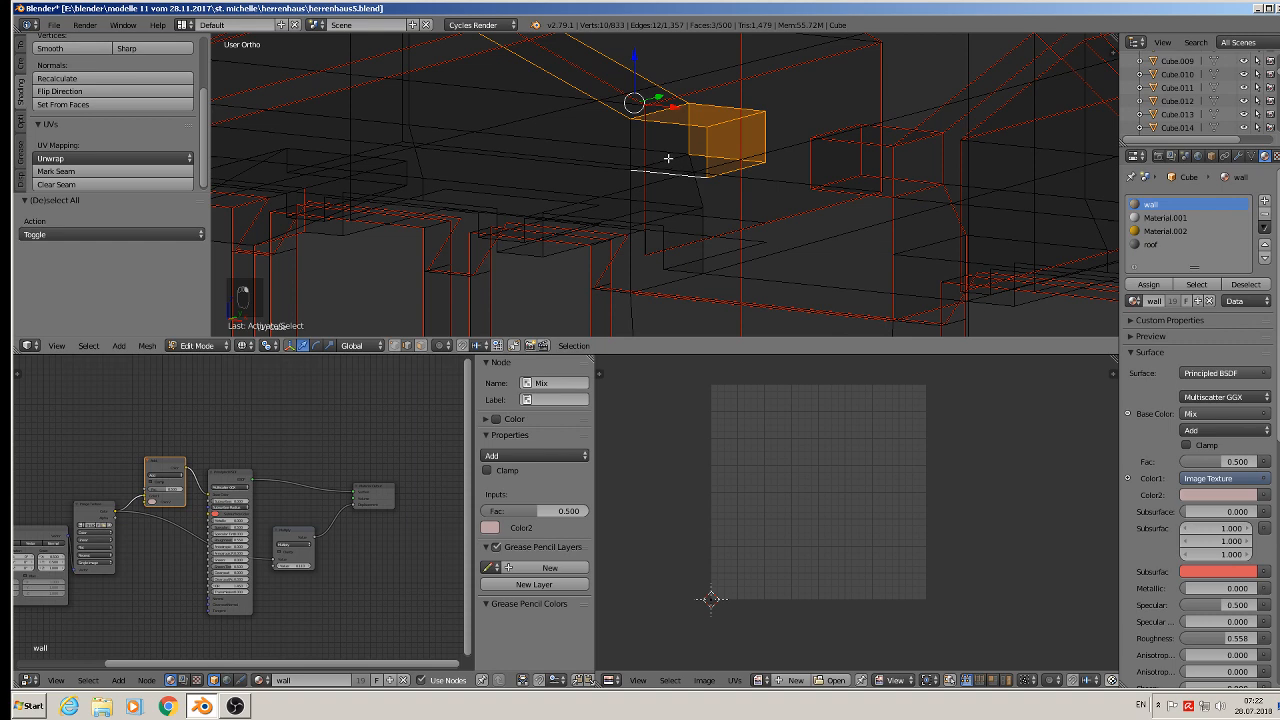
# - Add the ledge block's remaining edges and the support edges below it to the selection
pyautogui.keyDown('shift'); pyautogui.rightClick(666, 157); pyautogui.keyUp('shift')
pyautogui.keyDown('shift'); pyautogui.rightClick(632, 133); pyautogui.keyUp('shift')
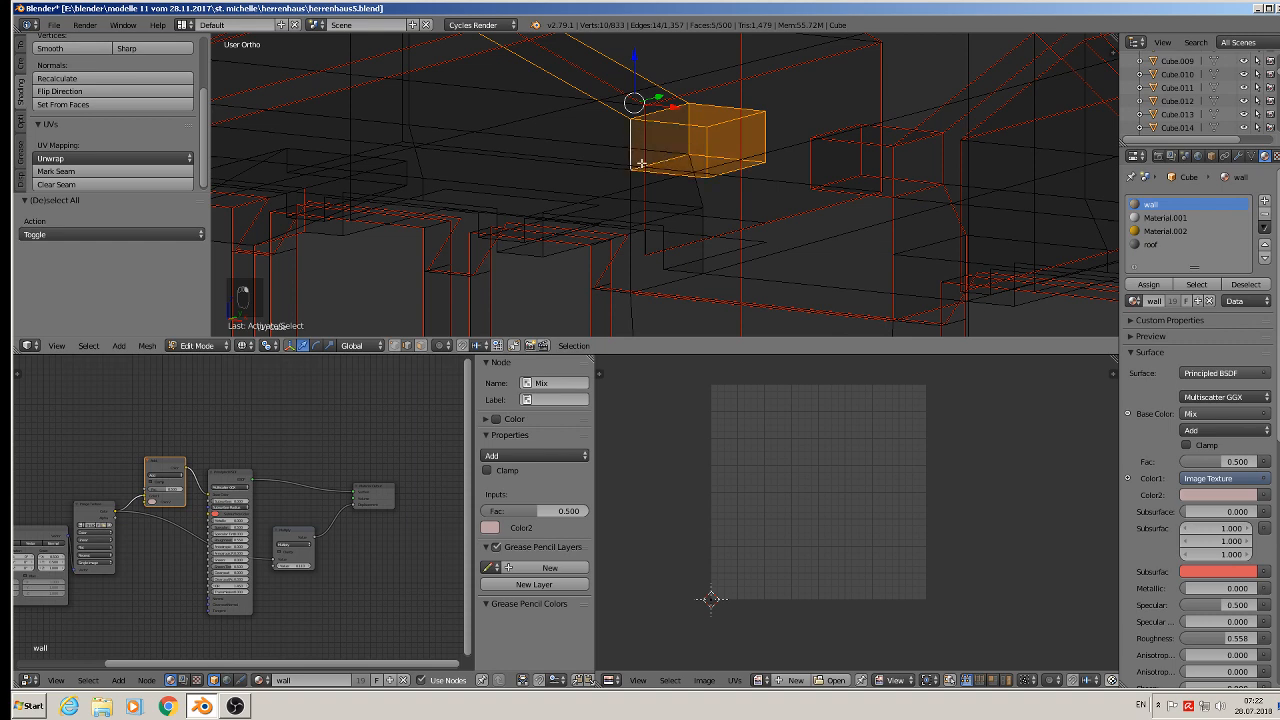
pyautogui.moveTo(662, 174); pyautogui.dragTo(684, 188, button='middle')
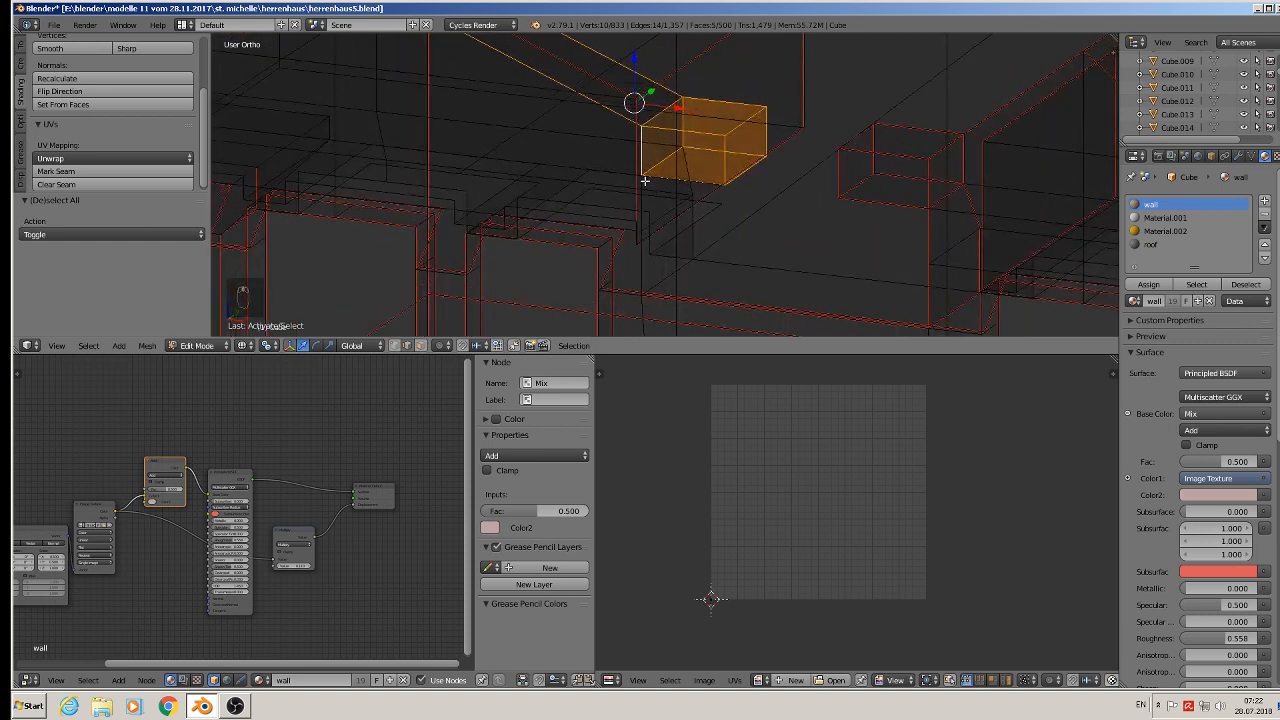
pyautogui.keyDown('shift'); pyautogui.rightClick(642, 179); pyautogui.keyUp('shift')
pyautogui.keyDown('shift'); pyautogui.rightClick(693, 168); pyautogui.keyUp('shift')
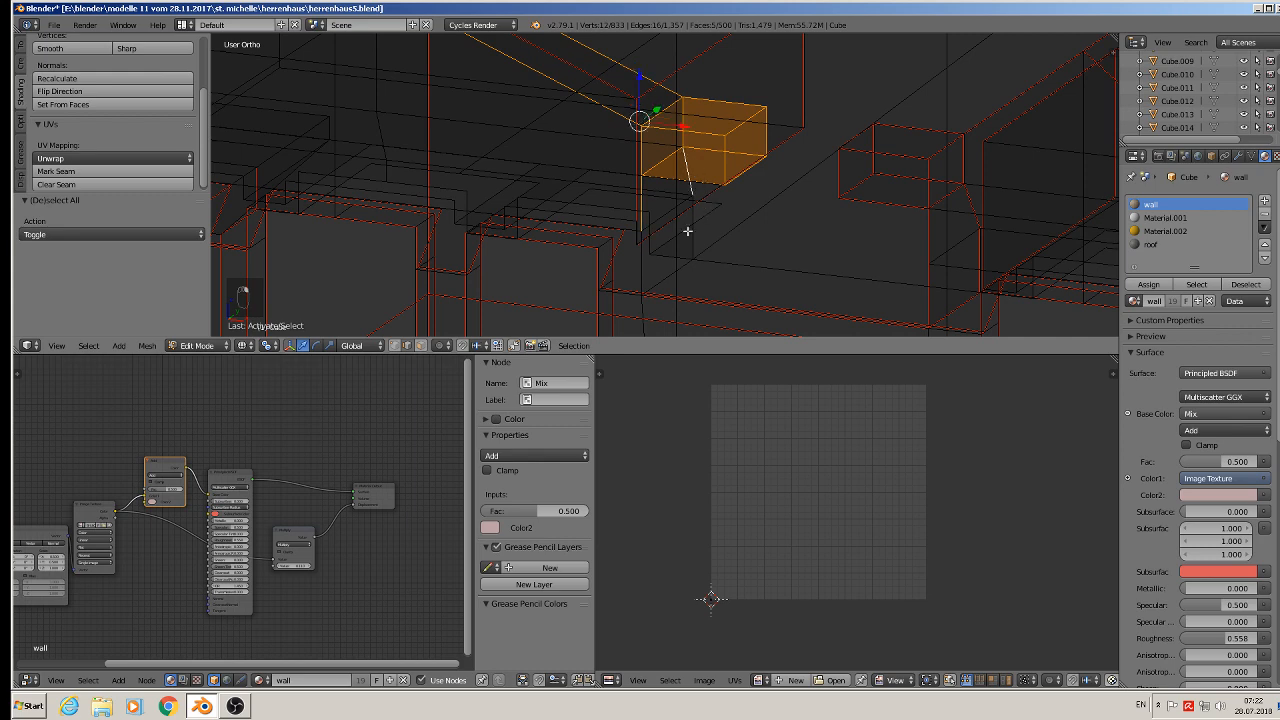
pyautogui.keyDown('shift'); pyautogui.rightClick(643, 262); pyautogui.keyUp('shift')
pyautogui.keyDown('shift'); pyautogui.rightClick(694, 236); pyautogui.keyUp('shift')
pyautogui.keyDown('shift'); pyautogui.rightClick(680, 268); pyautogui.keyUp('shift')
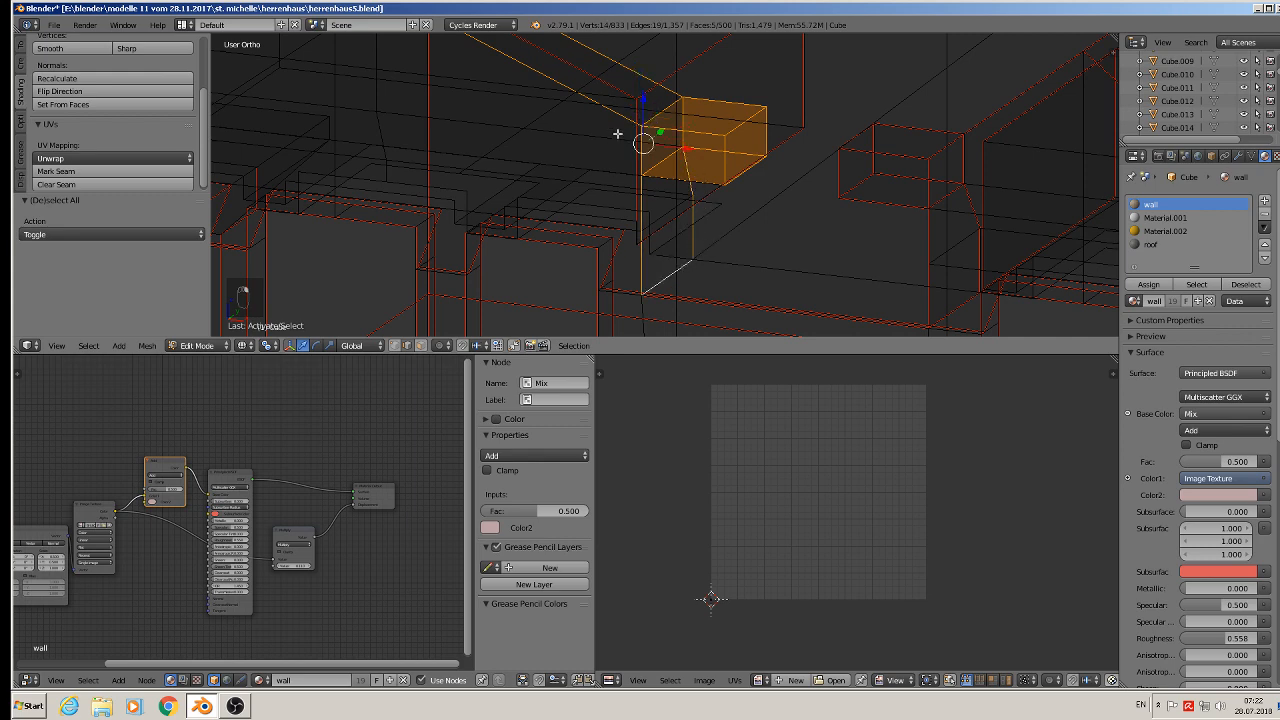
# - Add the dormer's remaining sloped roof edges running down to its left side to the edge selection
pyautogui.keyDown('shift'); pyautogui.moveTo(678, 148); pyautogui.dragTo(866, 238, button='middle'); pyautogui.keyUp('shift')
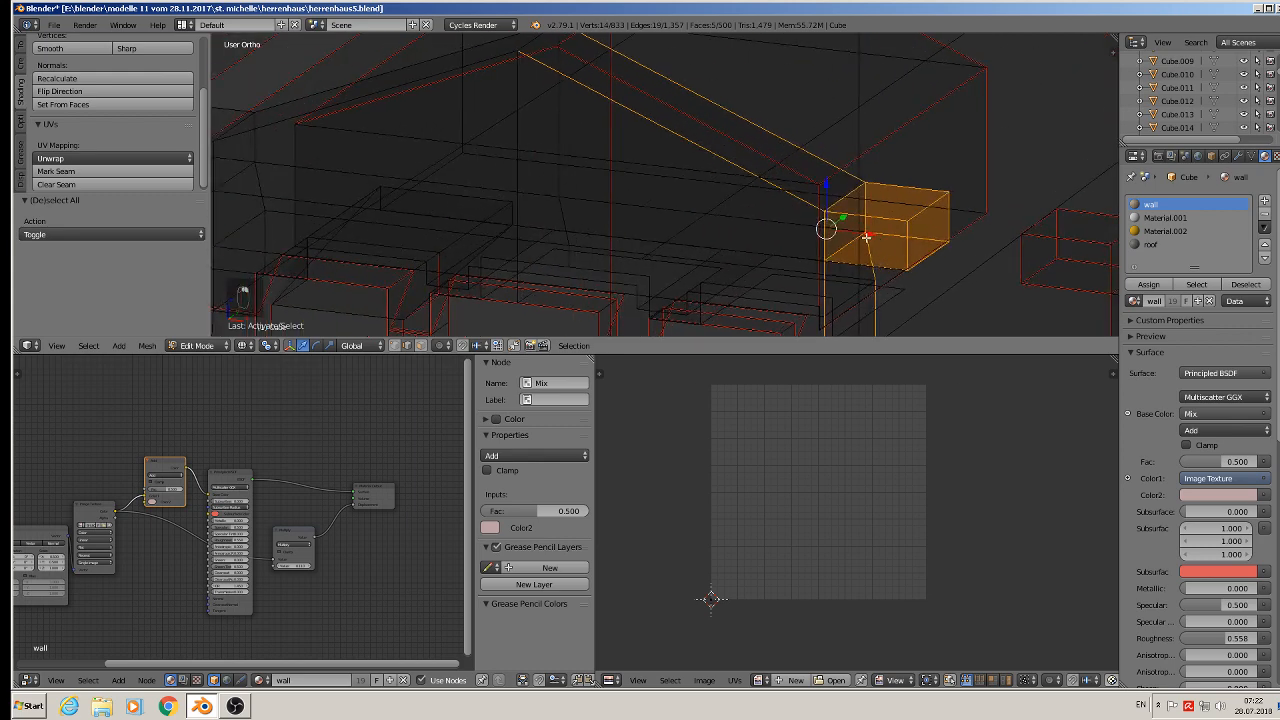
pyautogui.keyDown('shift'); pyautogui.rightClick(520, 44); pyautogui.keyUp('shift')
pyautogui.moveTo(585, 140); pyautogui.dragTo(687, 153, button='middle')
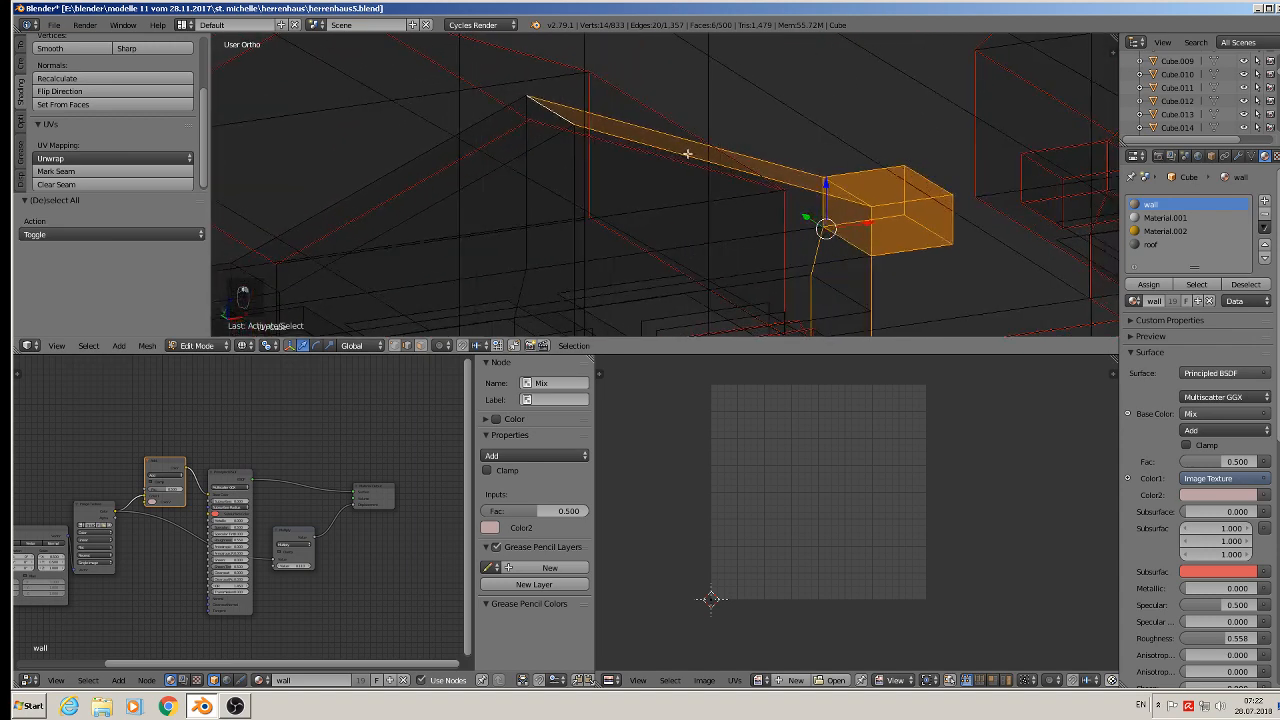
pyautogui.scroll(3, 695, 206)
pyautogui.keyDown('shift'); pyautogui.moveTo(794, 94); pyautogui.dragTo(737, 151, button='middle'); pyautogui.keyUp('shift')
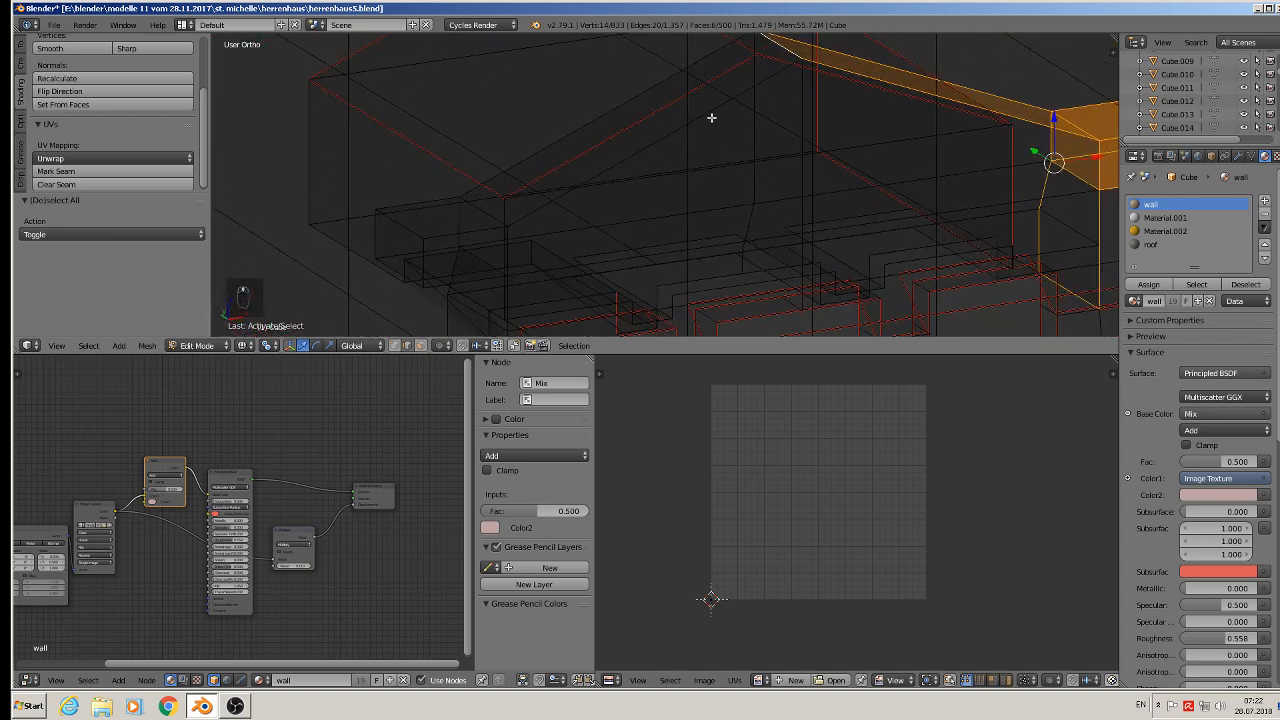
pyautogui.keyDown('shift'); pyautogui.rightClick(711, 117); pyautogui.keyUp('shift')
pyautogui.keyDown('shift'); pyautogui.rightClick(607, 112); pyautogui.keyUp('shift')
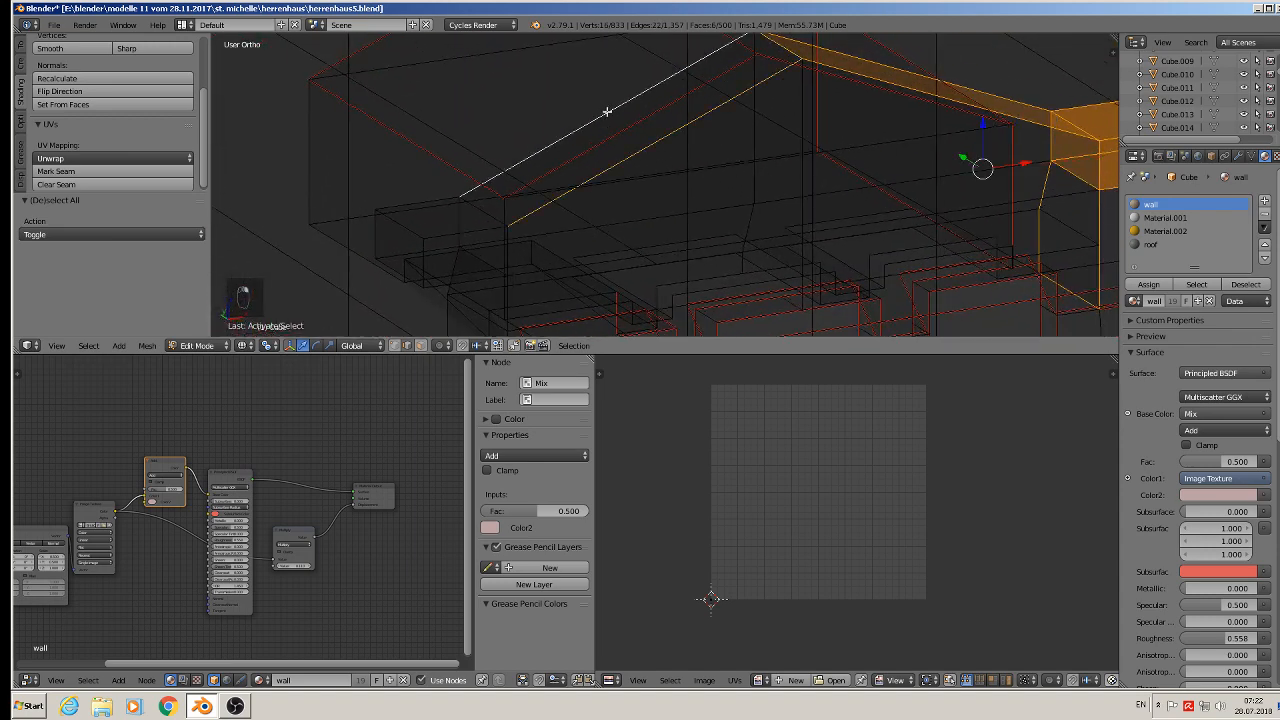
# - Add the left ledge block's edges and the support edges below it to the selection
pyautogui.keyDown('shift'); pyautogui.rightClick(475, 207); pyautogui.keyUp('shift')
pyautogui.keyDown('shift'); pyautogui.rightClick(464, 222); pyautogui.keyUp('shift')
pyautogui.keyDown('shift'); pyautogui.rightClick(478, 256); pyautogui.keyUp('shift')
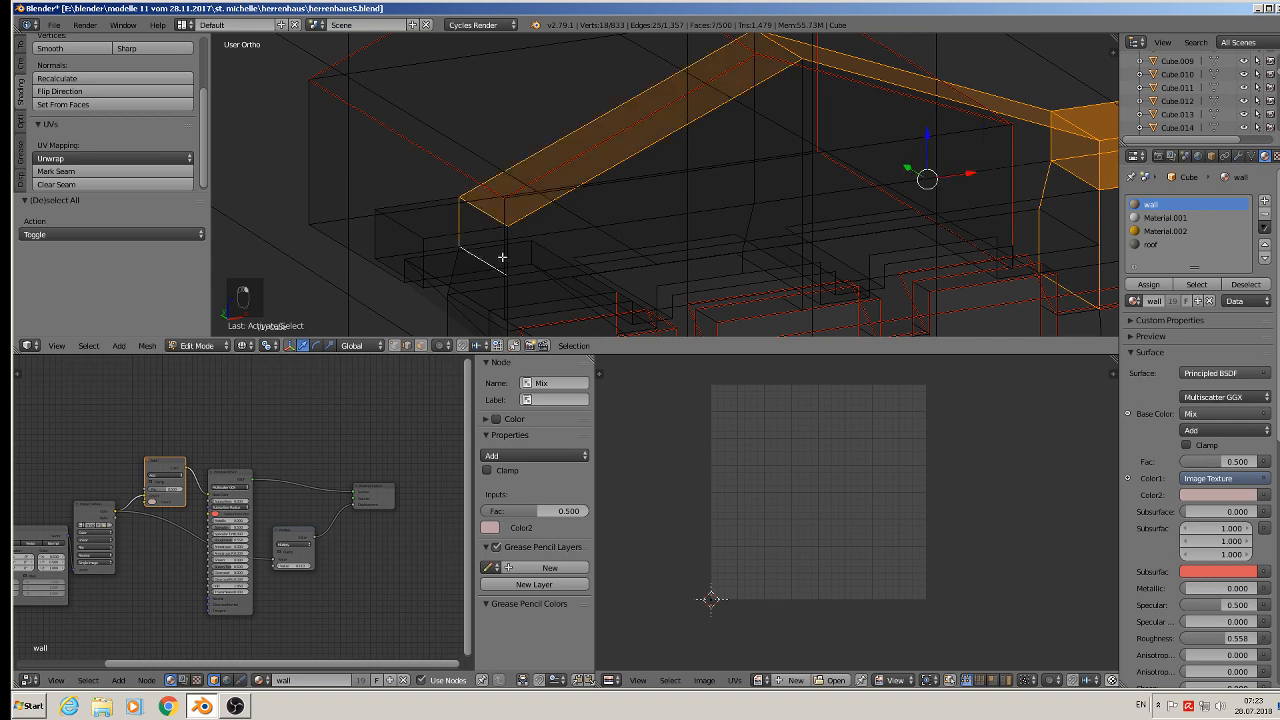
pyautogui.keyDown('shift'); pyautogui.rightClick(508, 250); pyautogui.keyUp('shift')
pyautogui.keyDown('shift'); pyautogui.moveTo(562, 252); pyautogui.dragTo(678, 120, button='middle'); pyautogui.keyUp('shift')
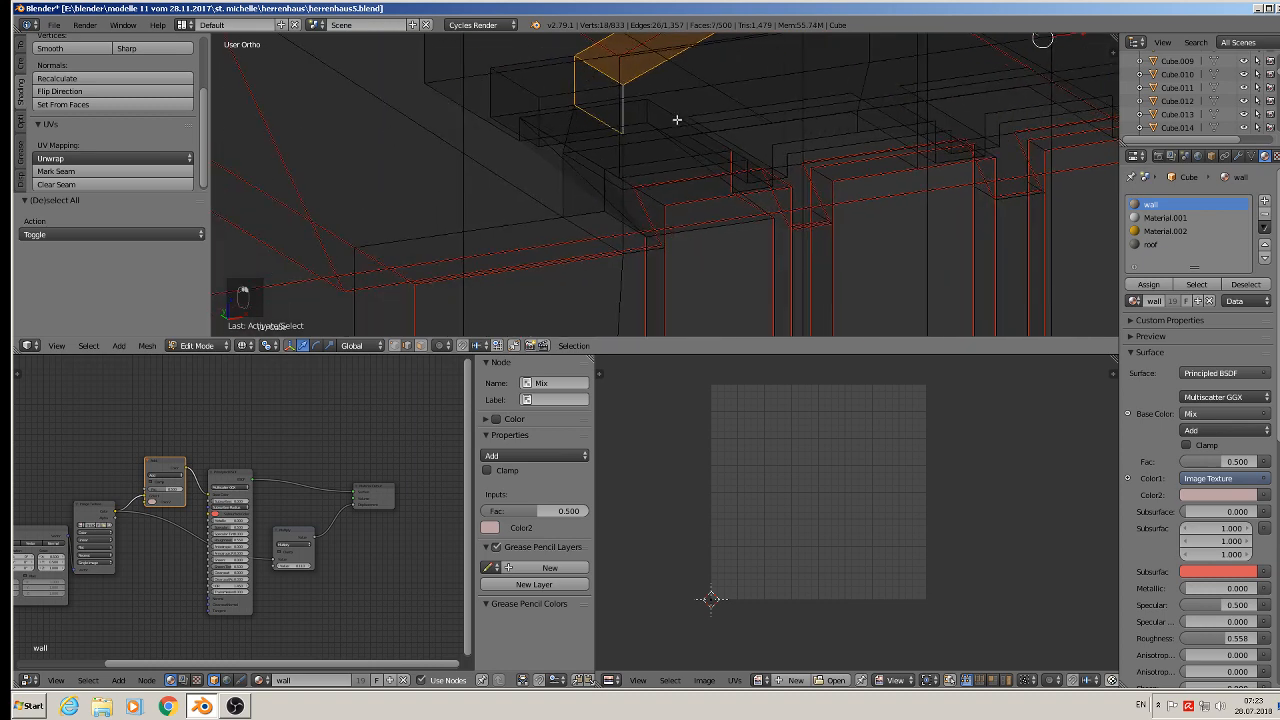
pyautogui.keyDown('shift'); pyautogui.rightClick(571, 128); pyautogui.keyUp('shift')
pyautogui.keyDown('shift'); pyautogui.rightClick(623, 160); pyautogui.keyUp('shift')
pyautogui.keyDown('shift'); pyautogui.rightClick(620, 234); pyautogui.keyUp('shift')
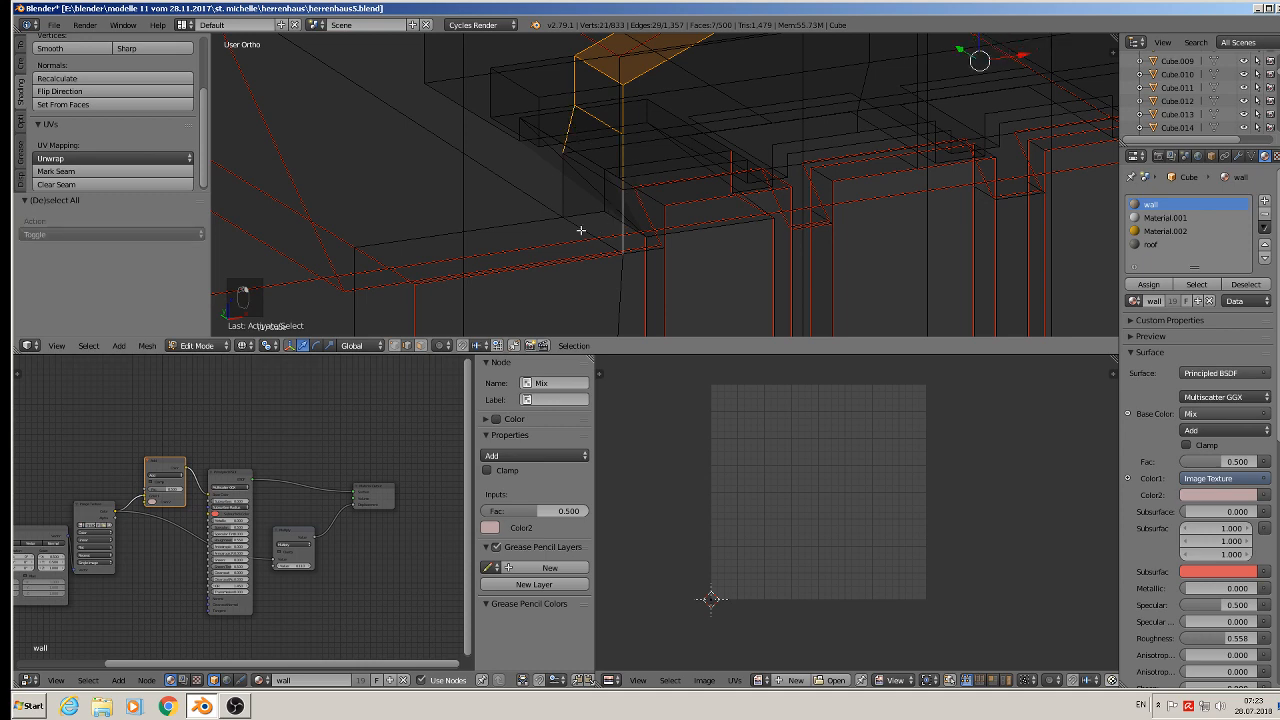
pyautogui.keyDown('shift'); pyautogui.rightClick(578, 225); pyautogui.keyUp('shift')
# - Mark the selected dormer edges as UV seams
pyautogui.scroll(-3, 631, 169)
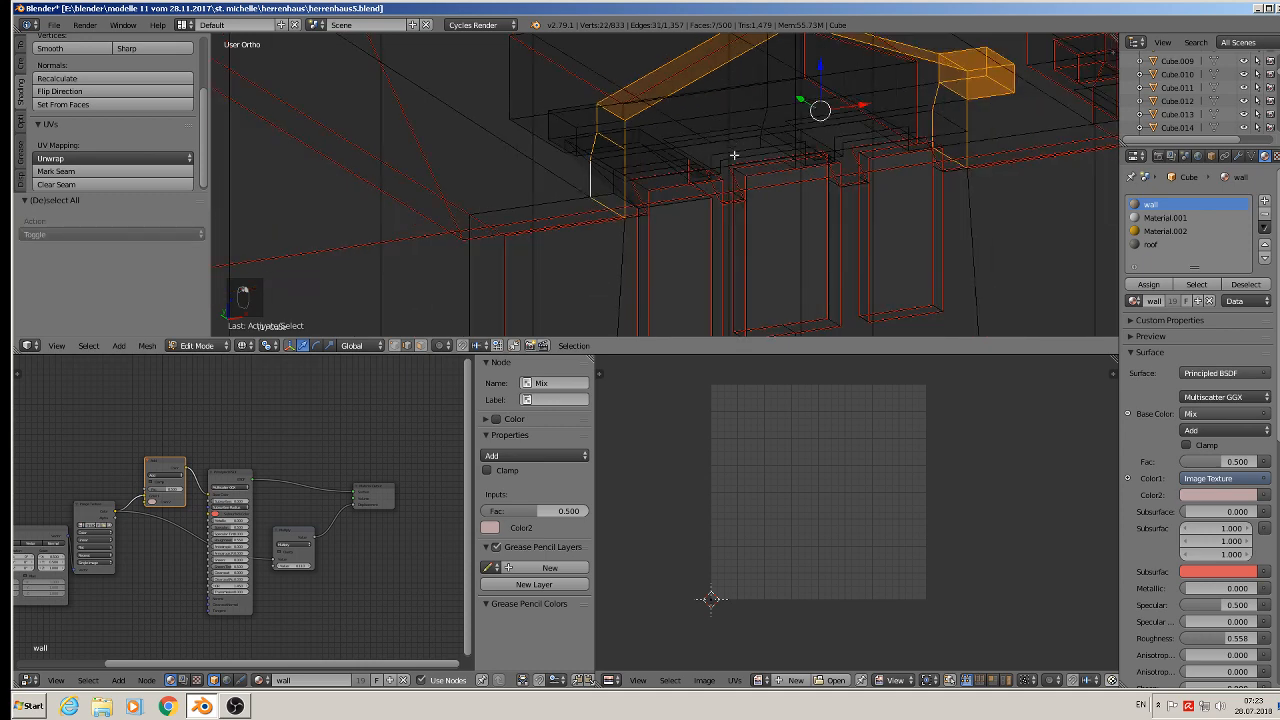
pyautogui.keyDown('shift'); pyautogui.moveTo(733, 155); pyautogui.dragTo(605, 242, button='middle'); pyautogui.keyUp('shift')
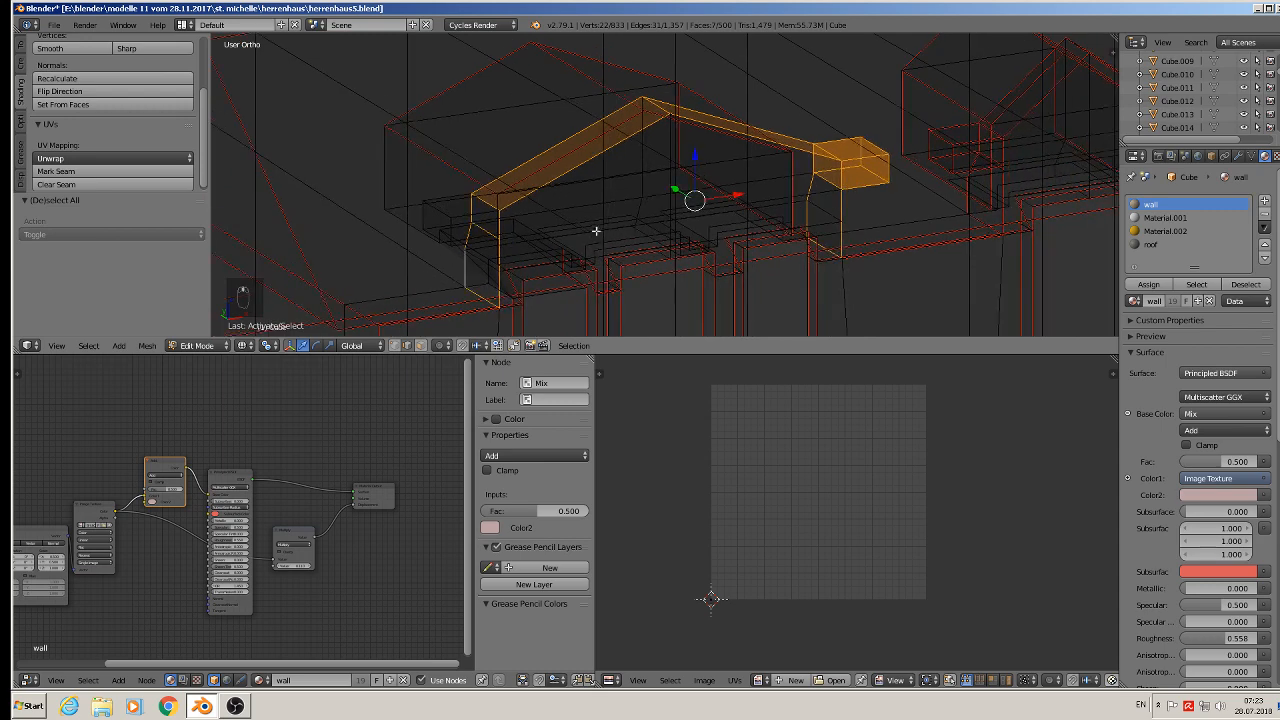
pyautogui.click(72, 173)
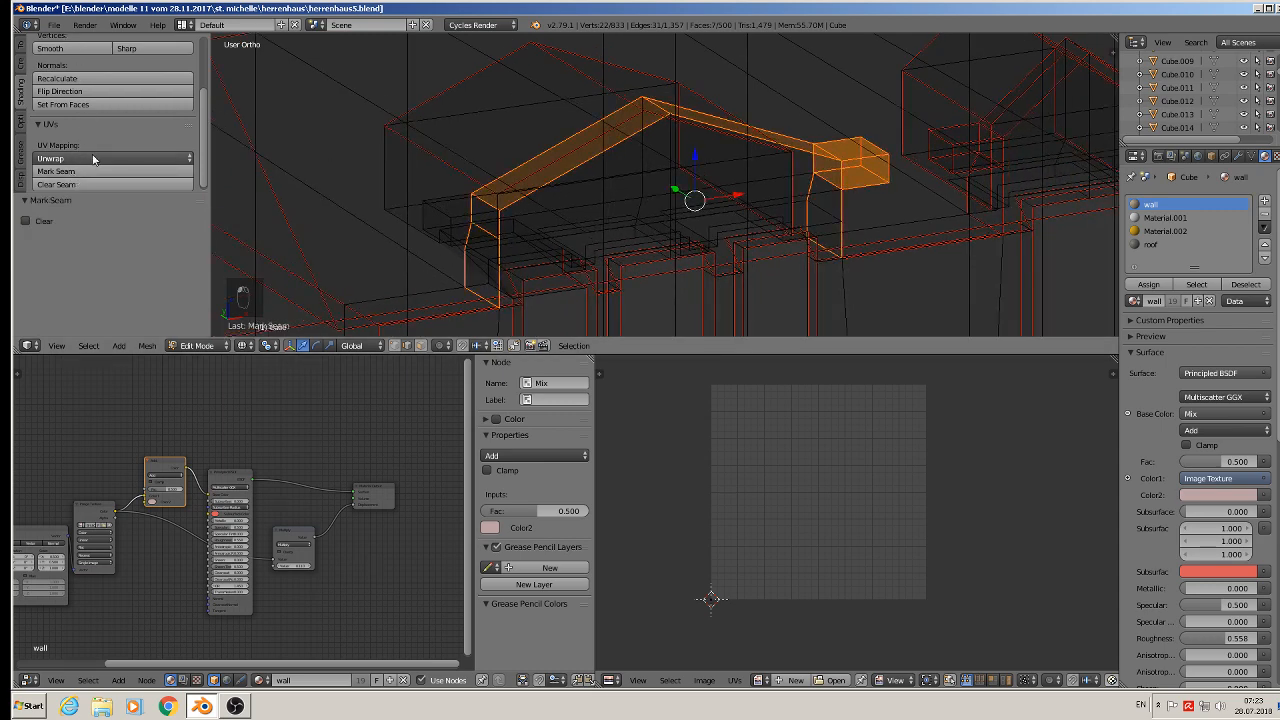
# - Leave Edit Mode and set the pivot point to Median Point
pyautogui.scroll(-3, 626, 197)
pyautogui.scroll(-3, 626, 197)
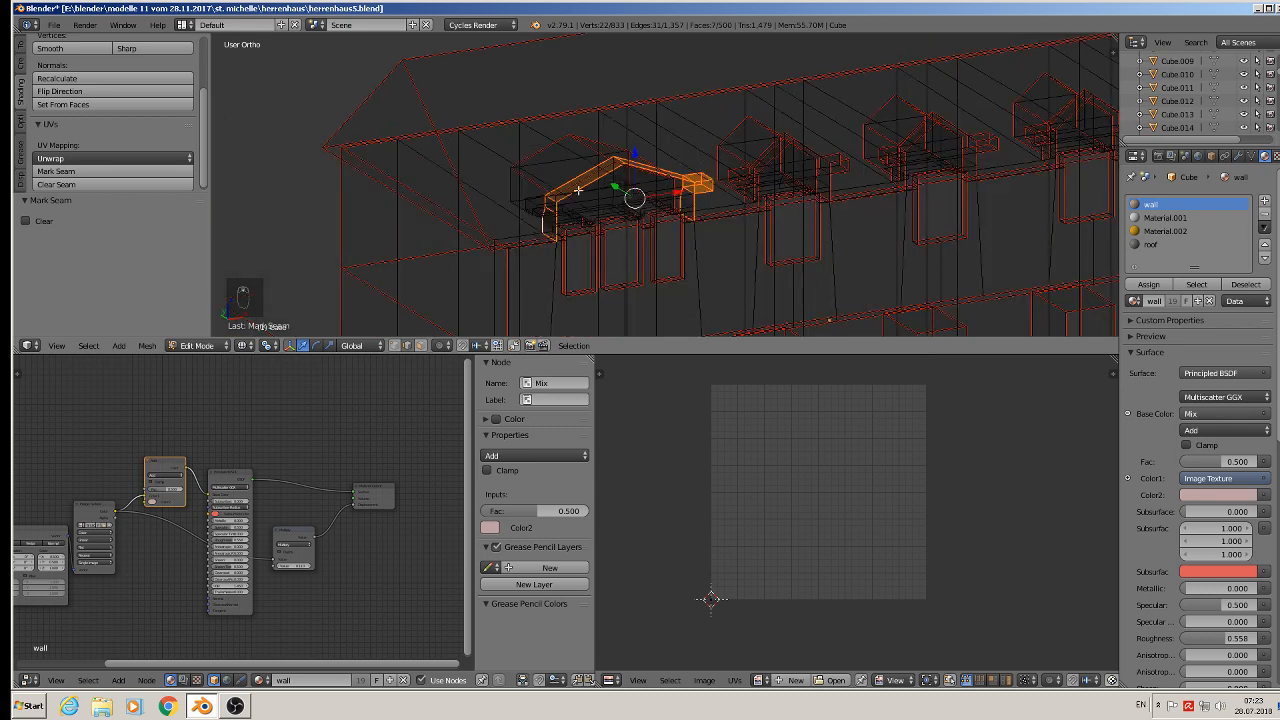
pyautogui.press('Tab')
pyautogui.scroll(-2, 706, 212)
pyautogui.moveTo(681, 228); pyautogui.dragTo(548, 258, button='middle')
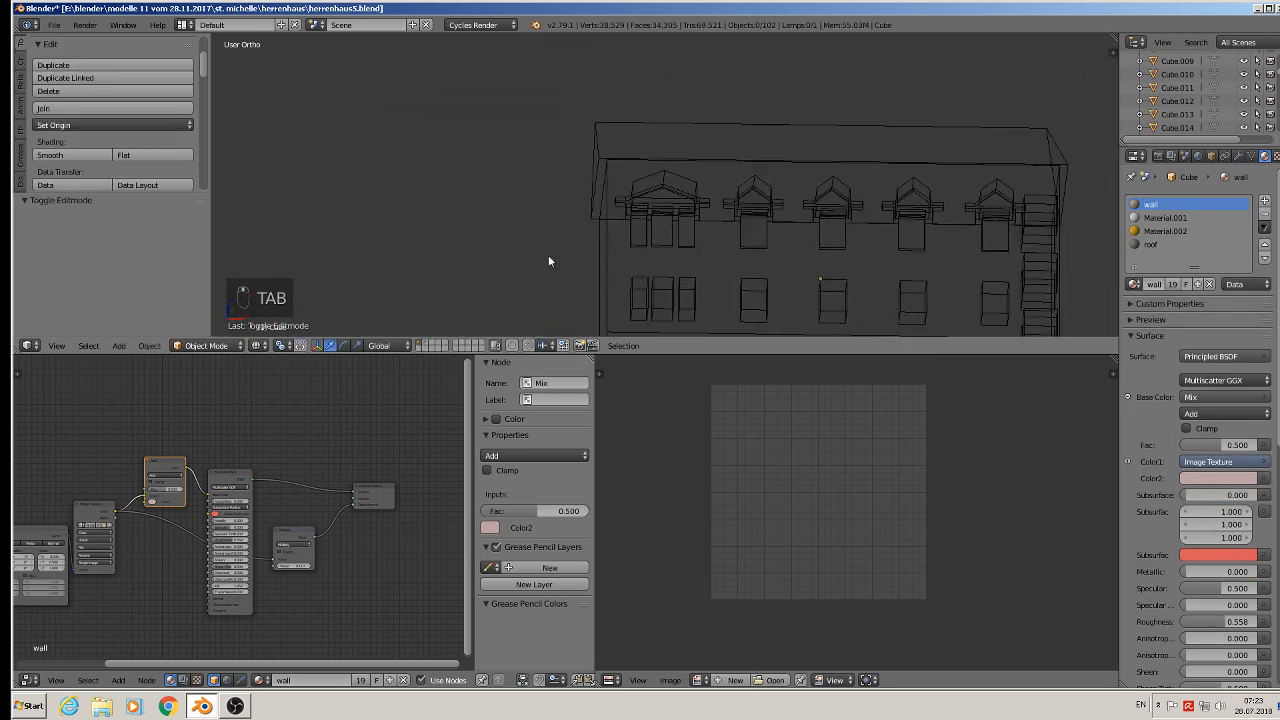
pyautogui.click(287, 343)
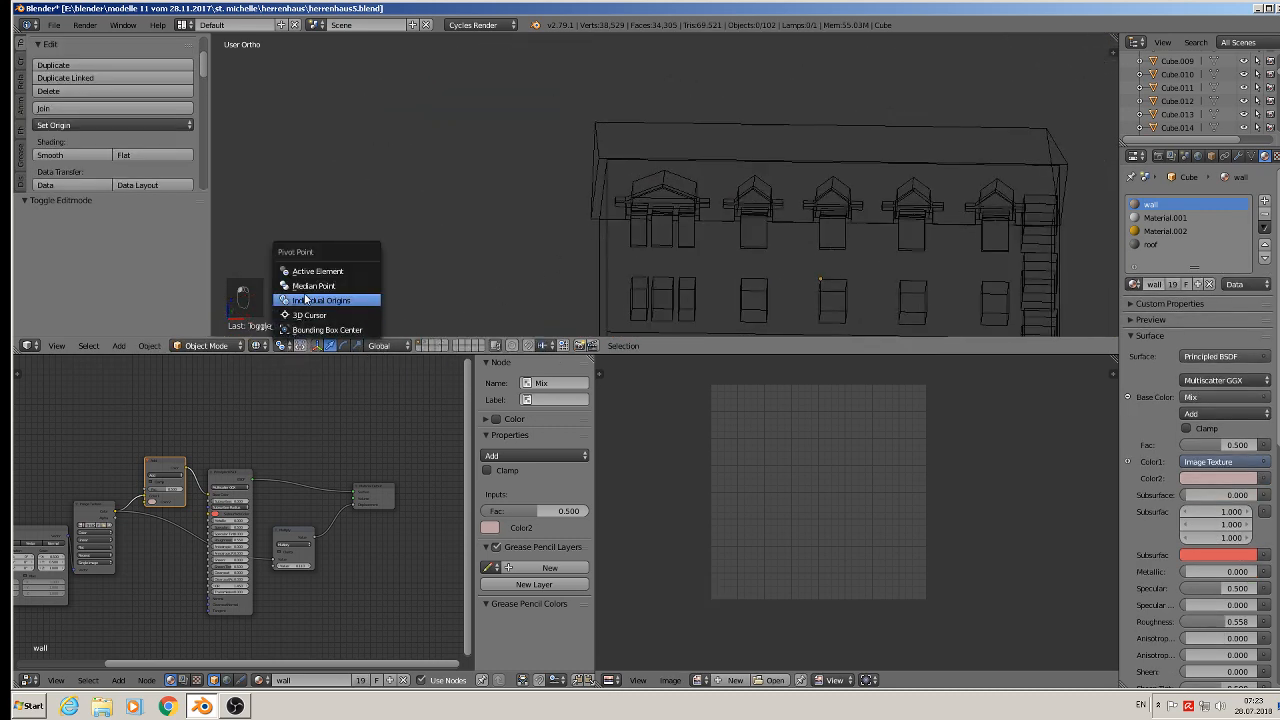
pyautogui.click(300, 283)
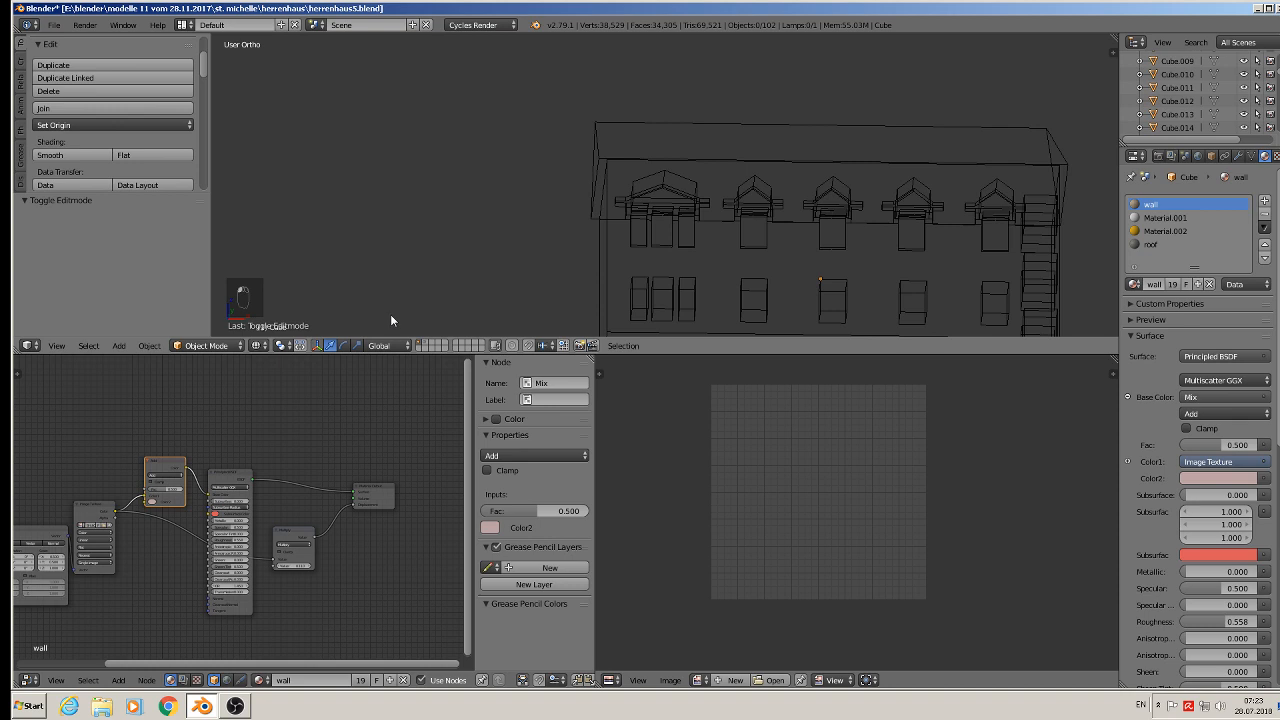
# - Switch the viewport to textured shading, enlarge the 3D view and save the blend file
pyautogui.click(261, 345)
pyautogui.scroll(-6, 712, 200)
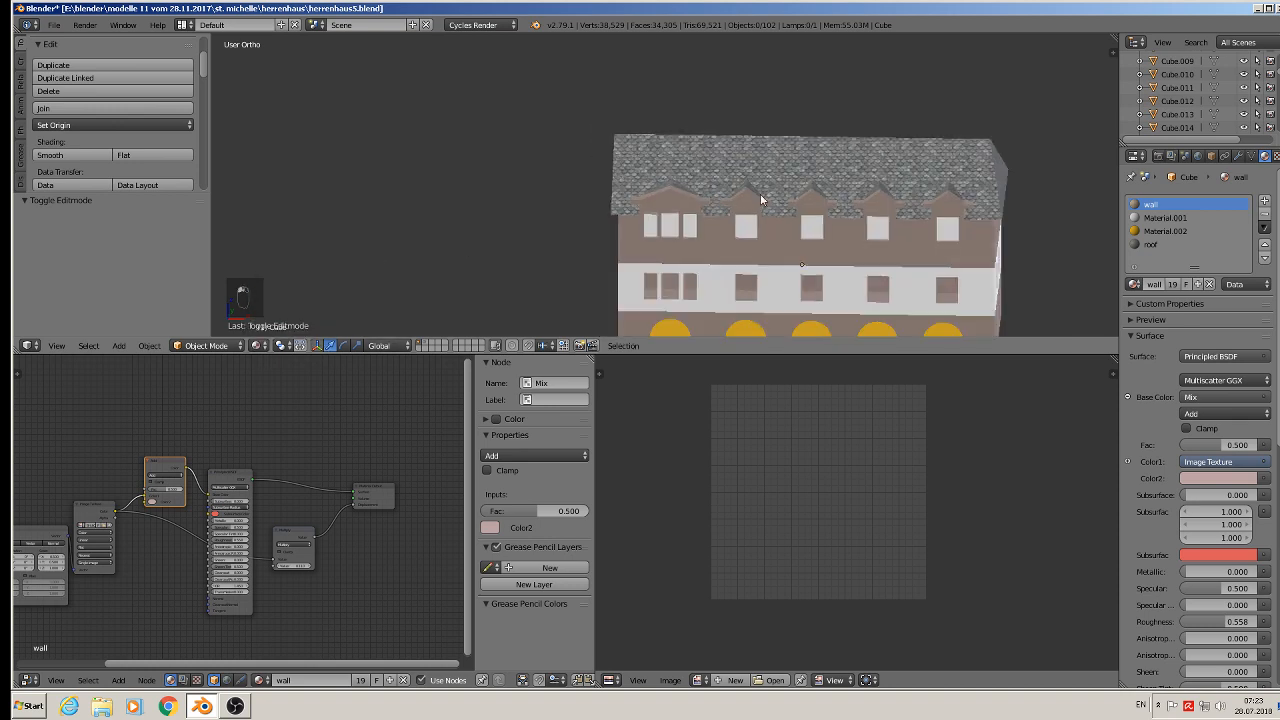
pyautogui.scroll(3, 745, 210)
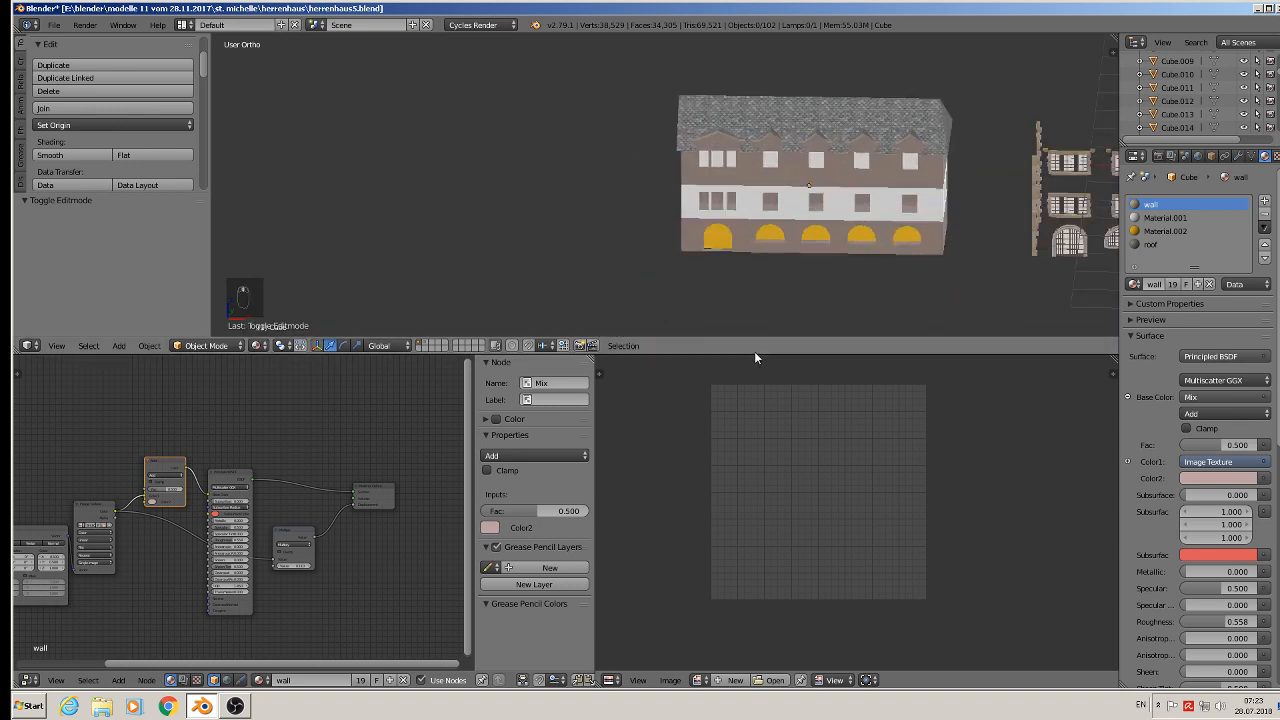
pyautogui.moveTo(755, 355); pyautogui.dragTo(783, 488)
pyautogui.keyDown('shift'); pyautogui.moveTo(825, 317); pyautogui.dragTo(603, 325, button='middle'); pyautogui.keyUp('shift')
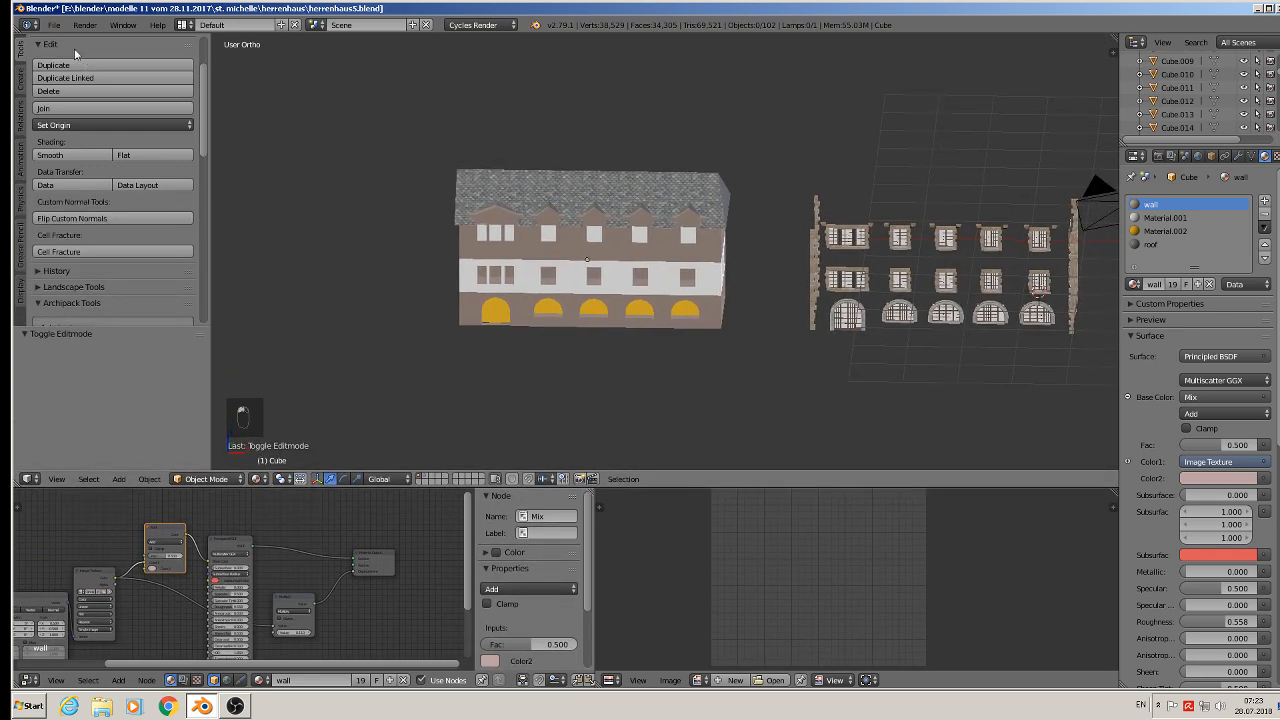
pyautogui.click(54, 24)
pyautogui.click(99, 127)
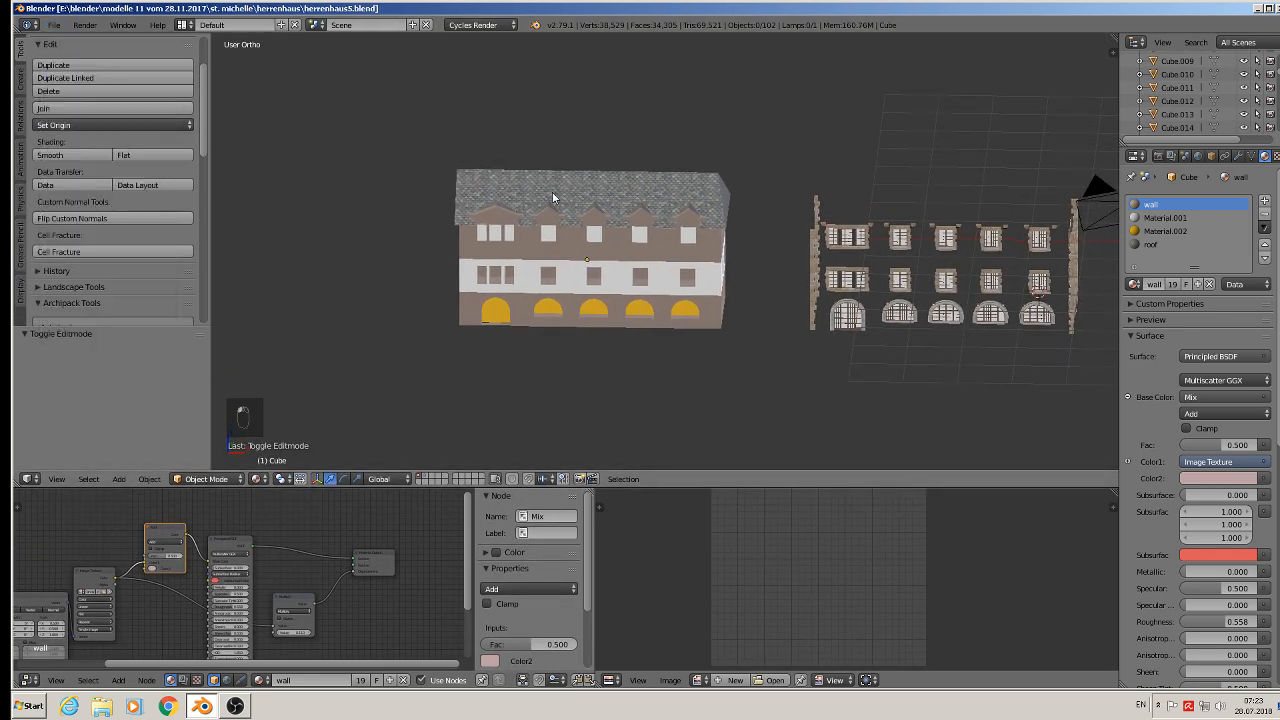
# - Enter Edit Mode on the house mesh and select all of its geometry
pyautogui.press('Tab')
pyautogui.press('a')
pyautogui.press('a')
pyautogui.press('a')
pyautogui.press('a')
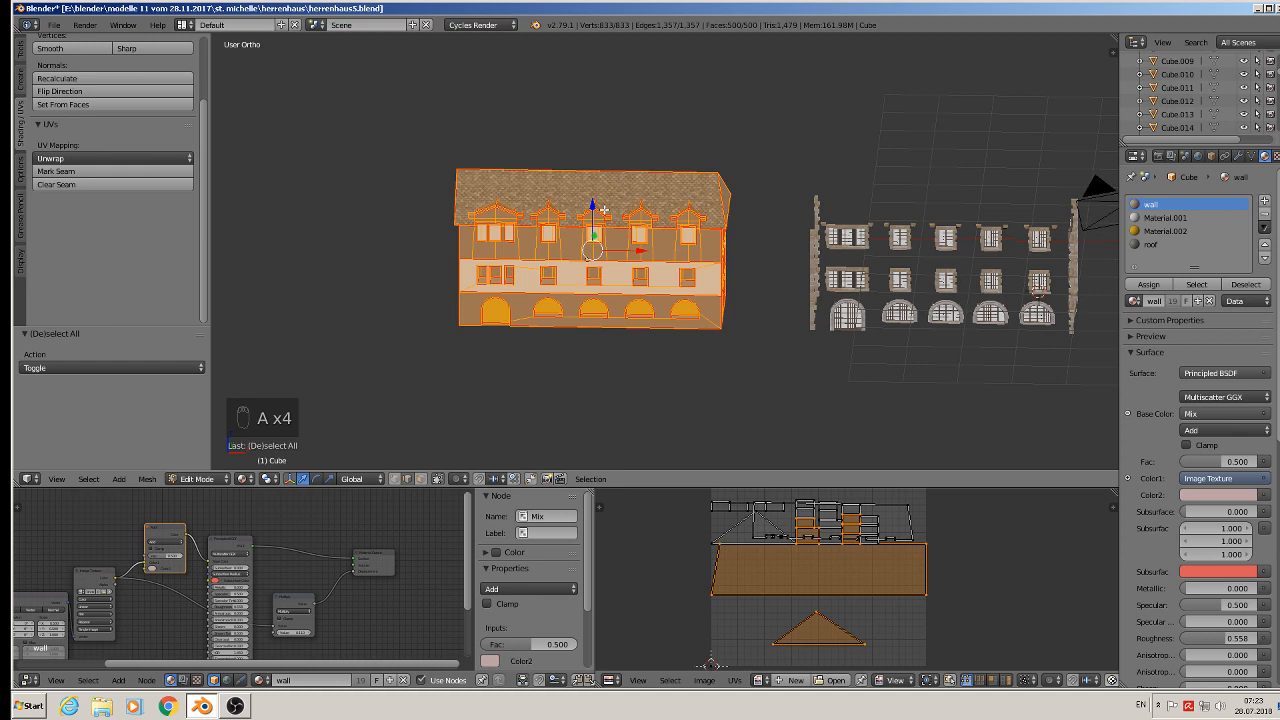
# - Unwrap the whole selected mesh and undo the unwrap
pyautogui.press('u')
pyautogui.click(592, 208)
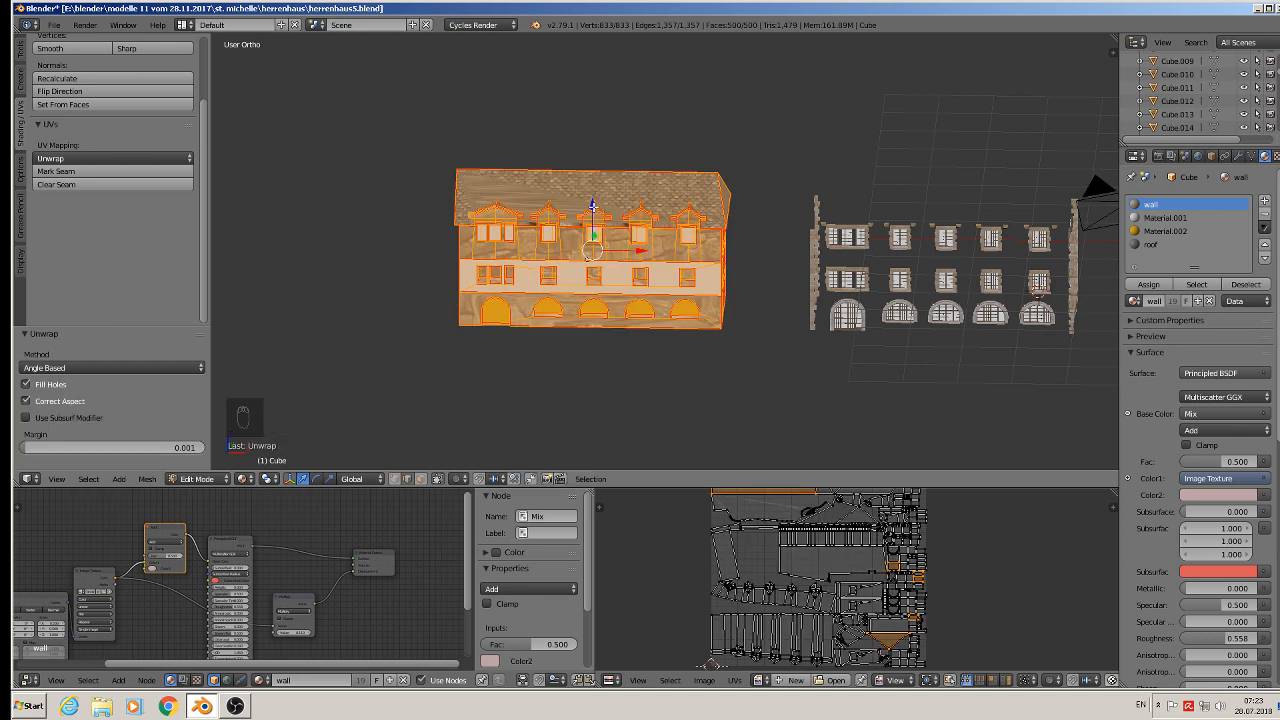
pyautogui.scroll(2, 843, 637)
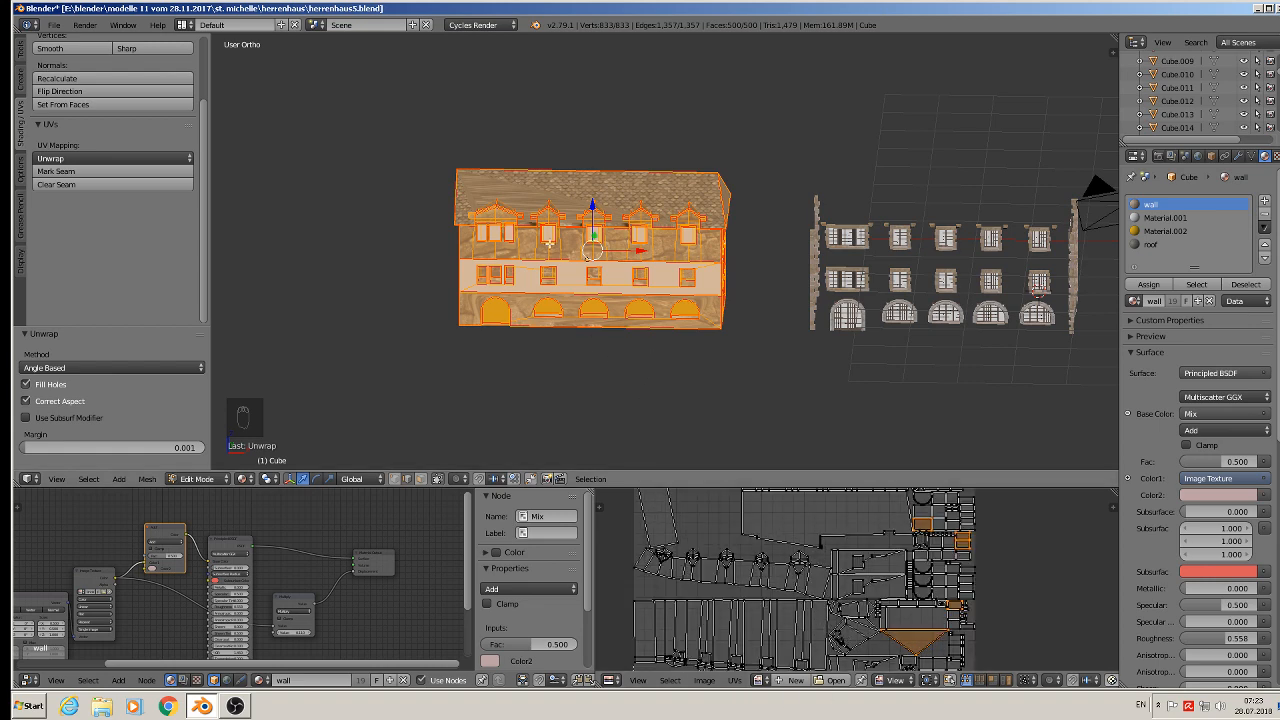
pyautogui.hotkey('ctrl', 'y')
pyautogui.hotkey('ctrl', 'y')
pyautogui.hotkey('ctrl', 'y')
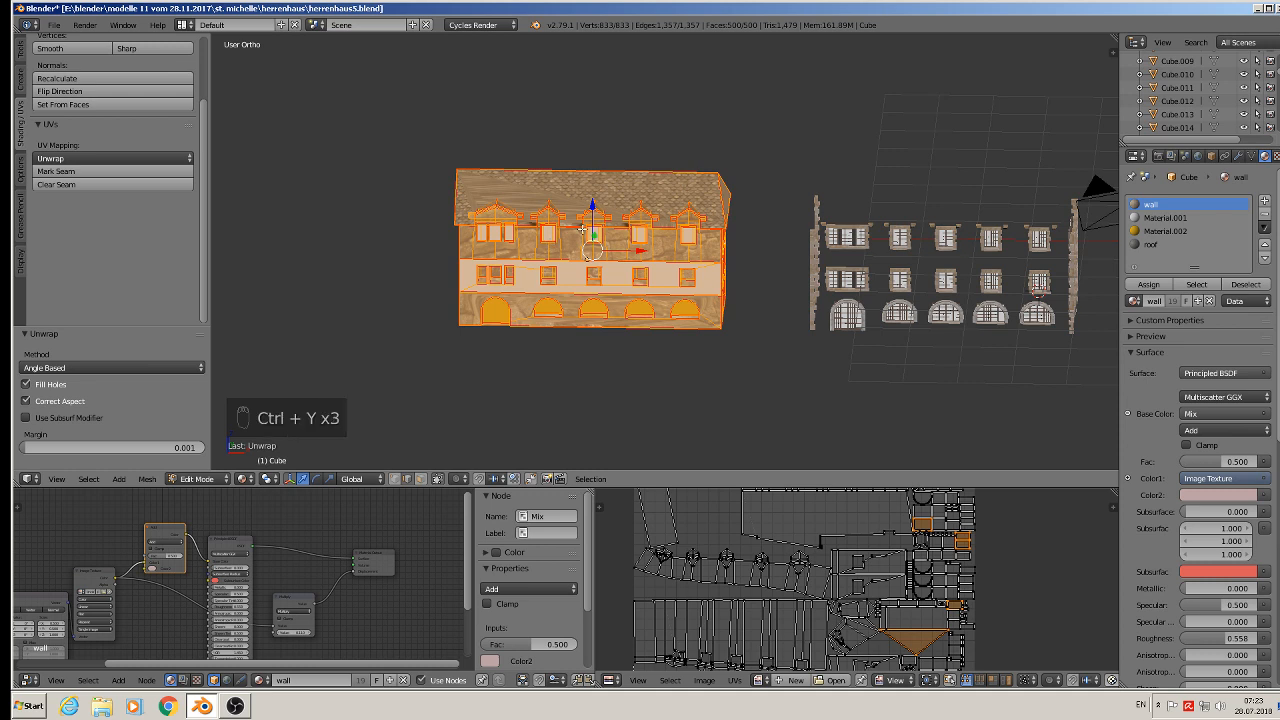
pyautogui.hotkey('ctrl', 'y')
pyautogui.hotkey('ctrl', 'y')
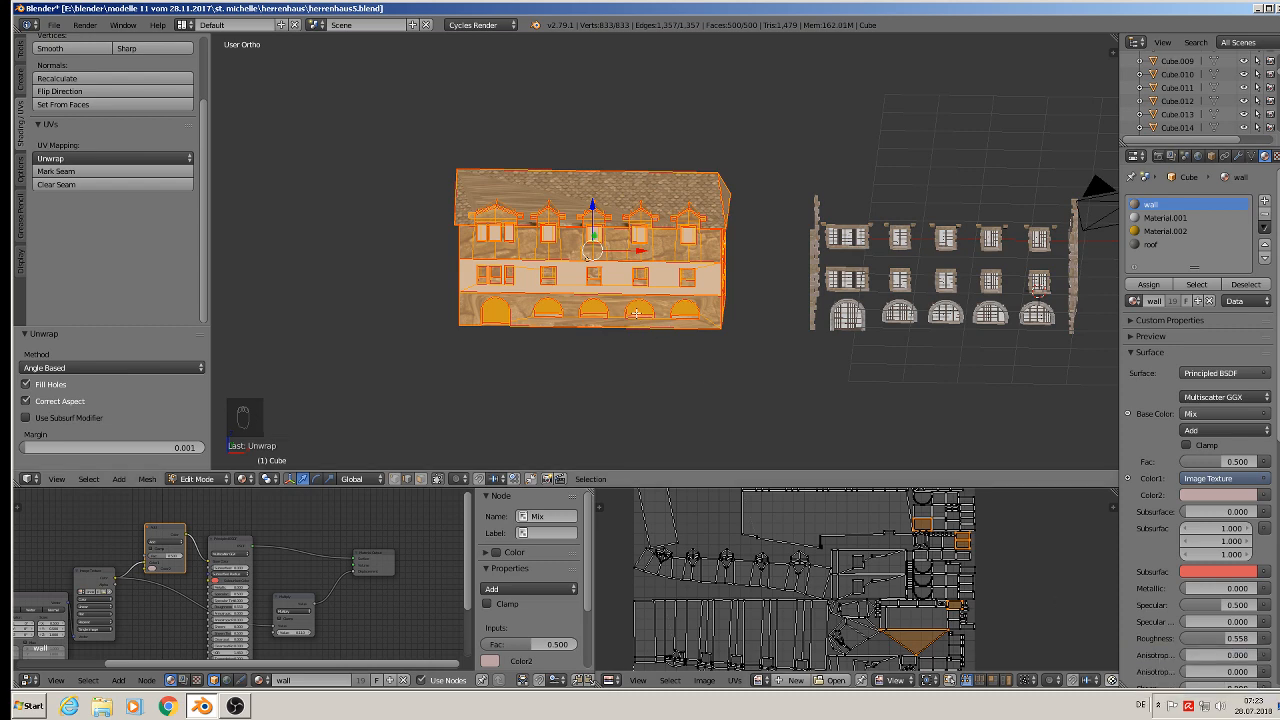
pyautogui.hotkey('ctrl', 'z')
# - Deselect the faces that use the roof material
pyautogui.scroll(2, 636, 313)
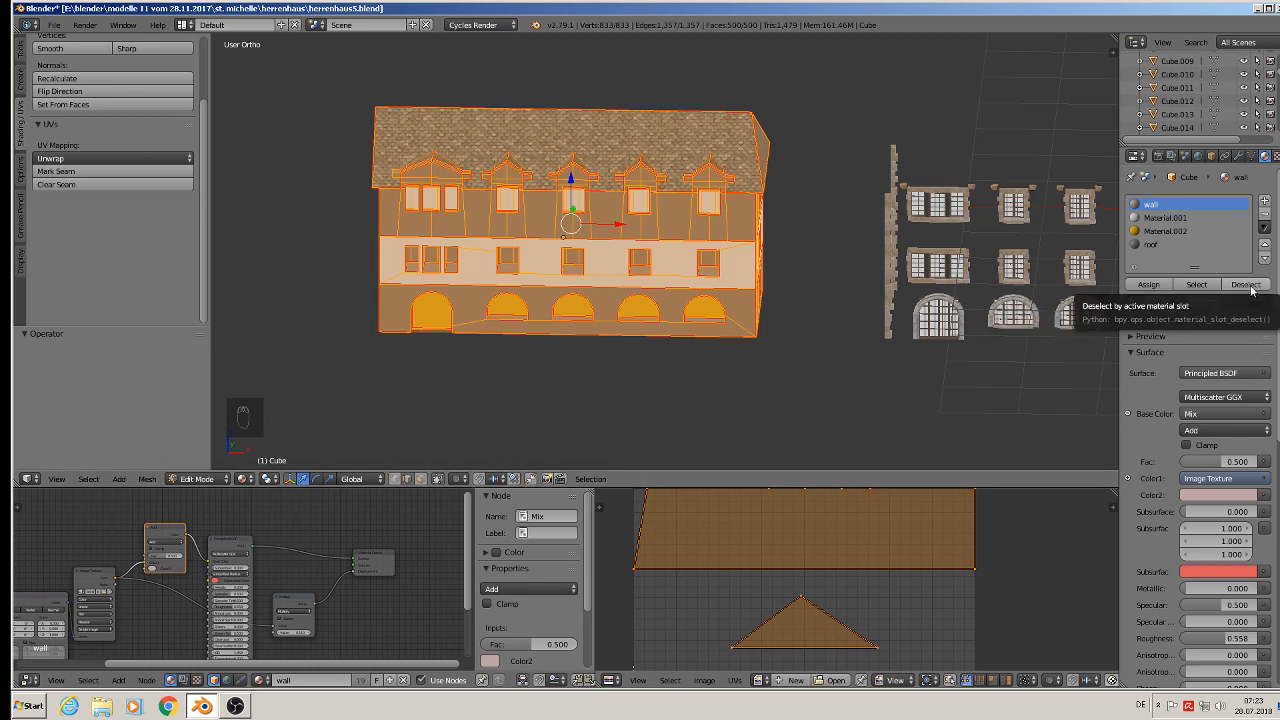
pyautogui.click(1156, 246)
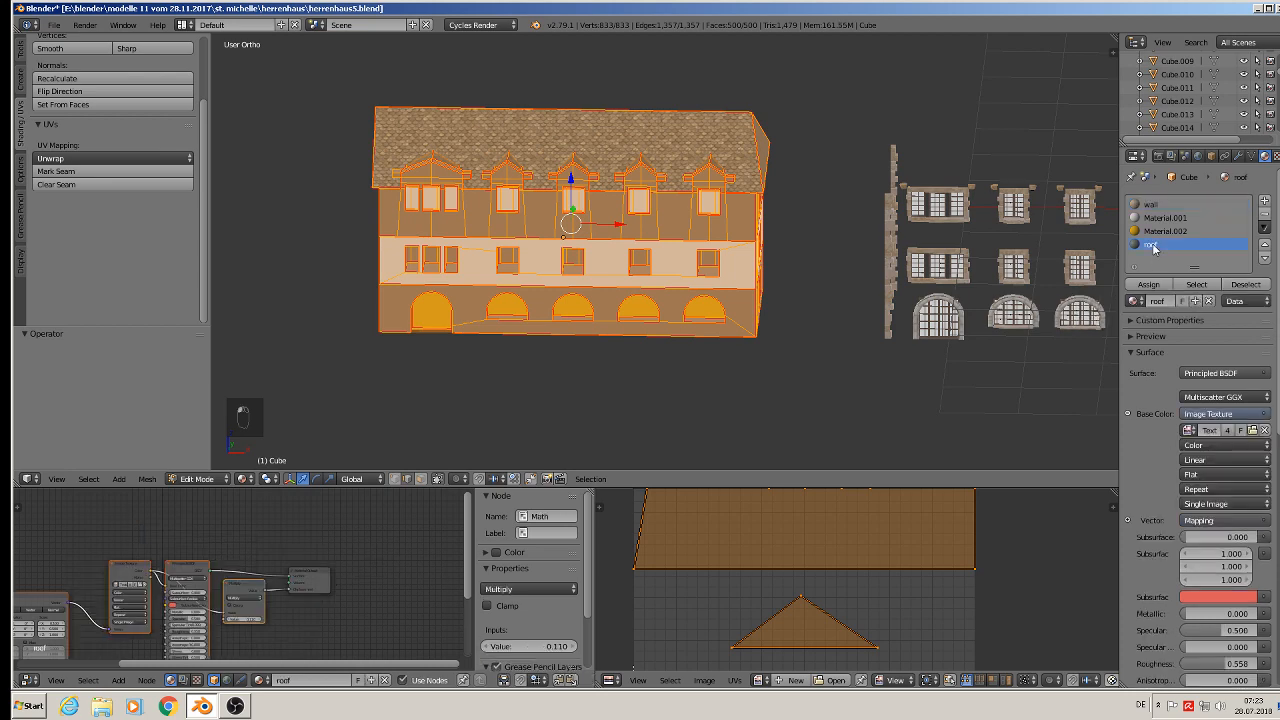
pyautogui.click(1263, 286)
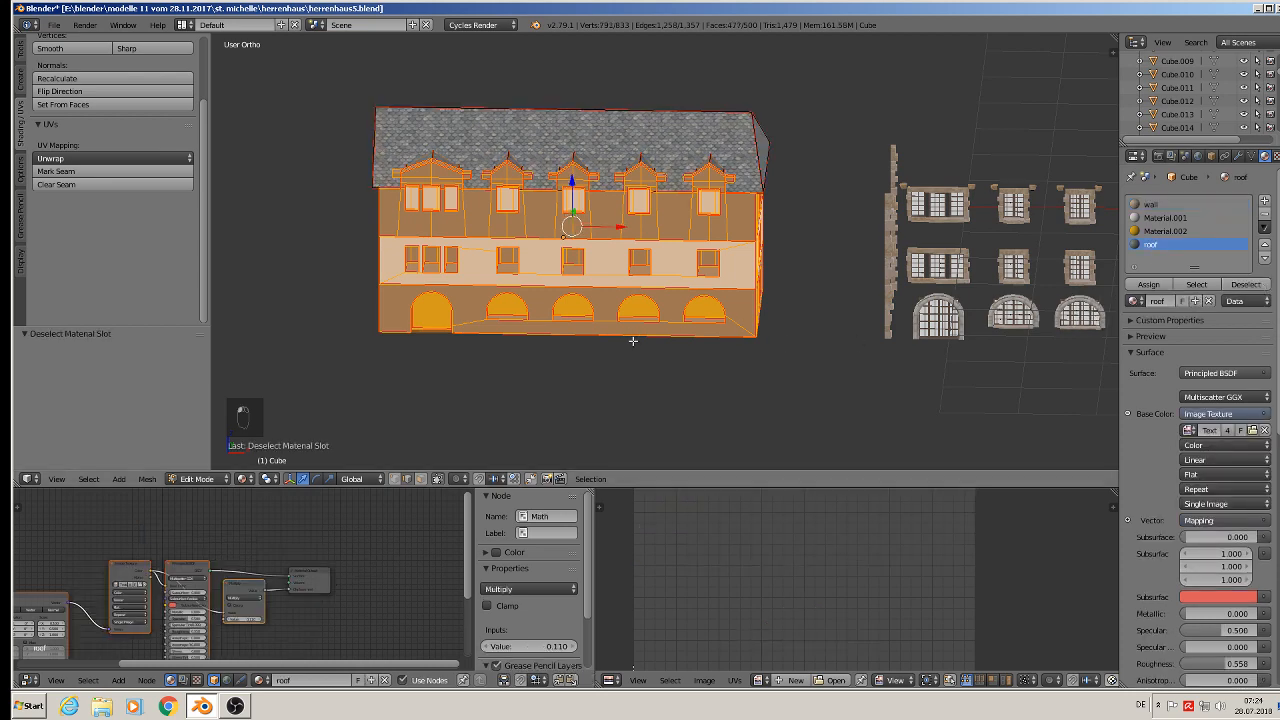
# - Apply Smart UV Project to the remaining selected wall faces
pyautogui.moveTo(558, 334)
pyautogui.mouseDown(button='middle')
pyautogui.moveTo(530, 325)
pyautogui.moveTo(559, 318)
pyautogui.mouseUp(button='middle')
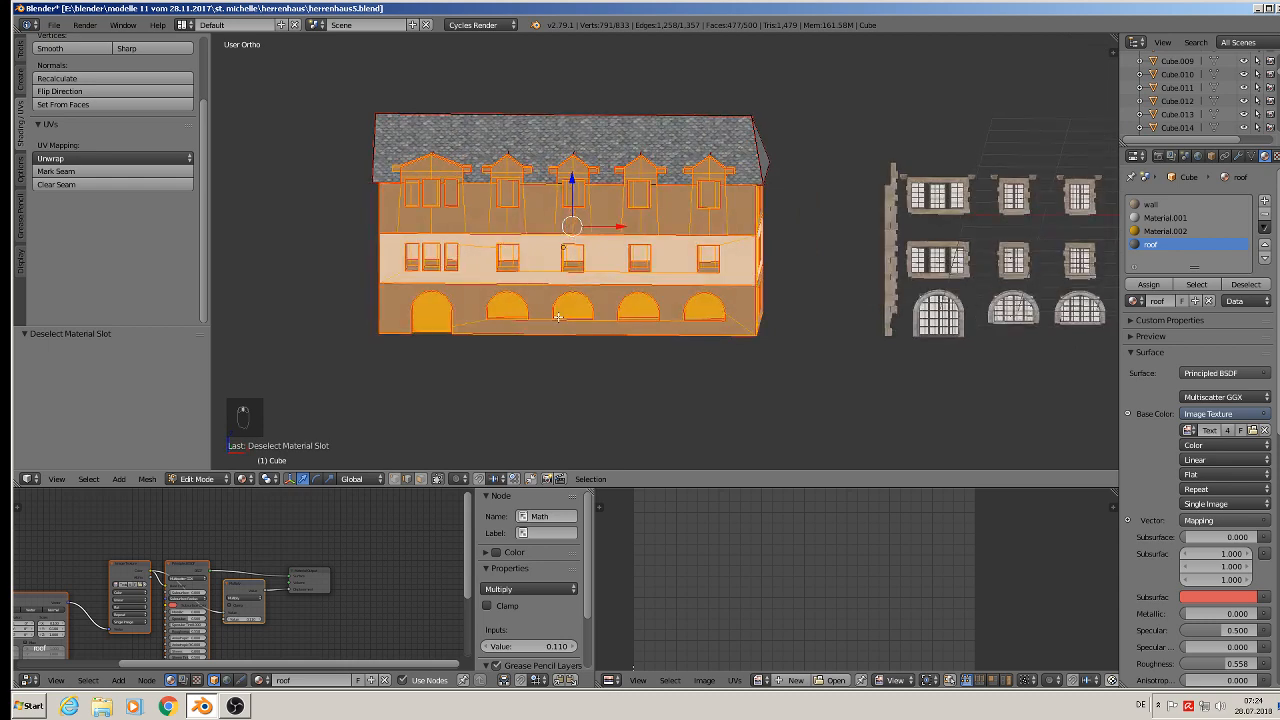
pyautogui.press('u')
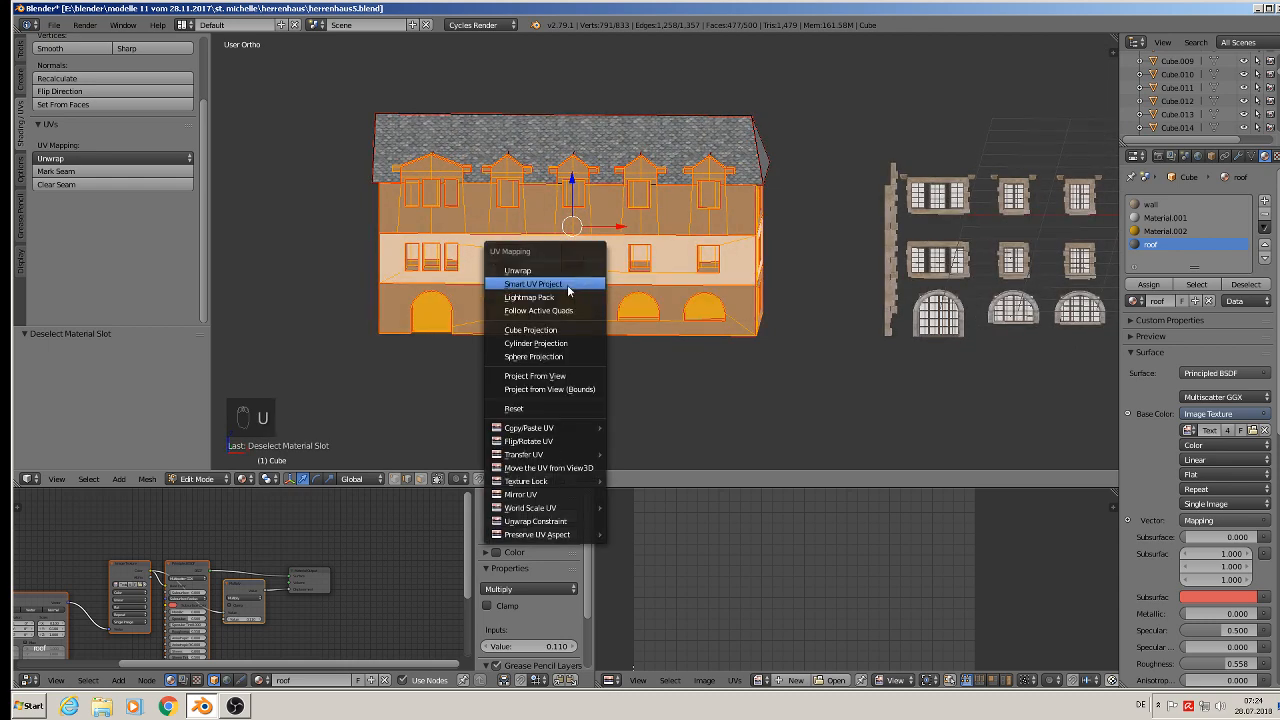
pyautogui.click(583, 283)
pyautogui.click(567, 387)
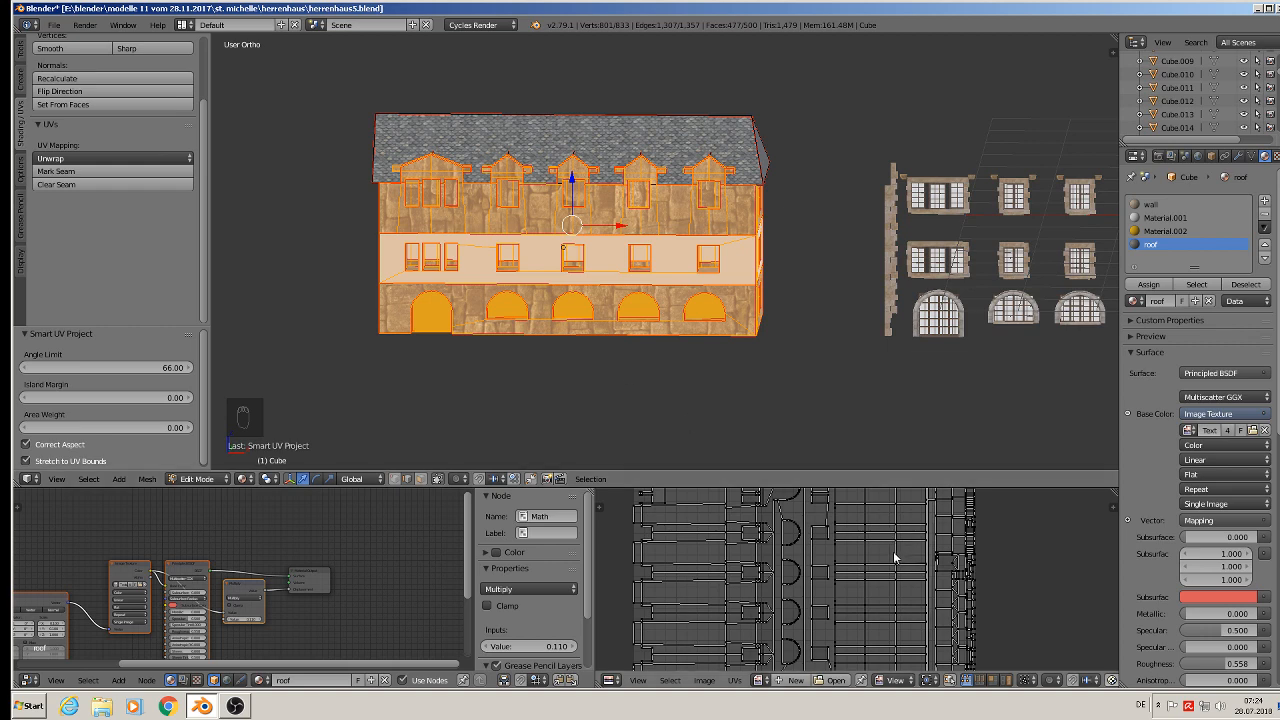
# - Select all UVs in the UV editor and rotate them by 90 degrees
pyautogui.press('a')
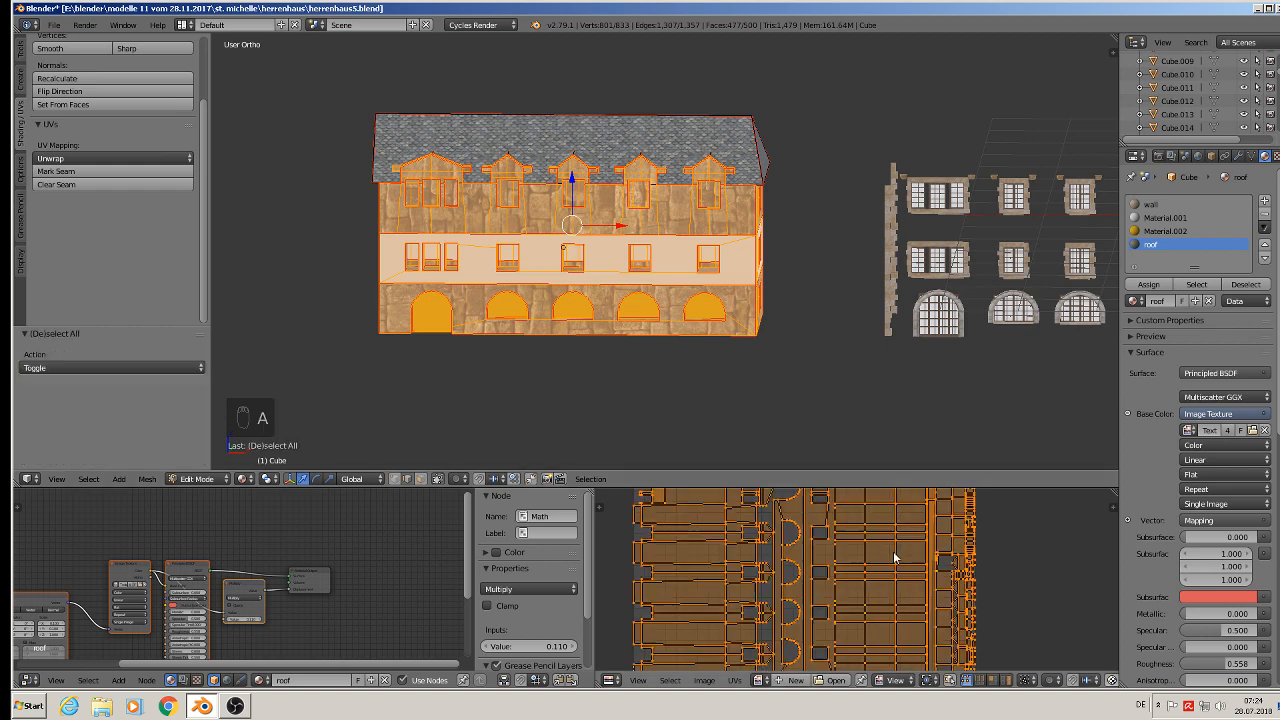
pyautogui.press('r')
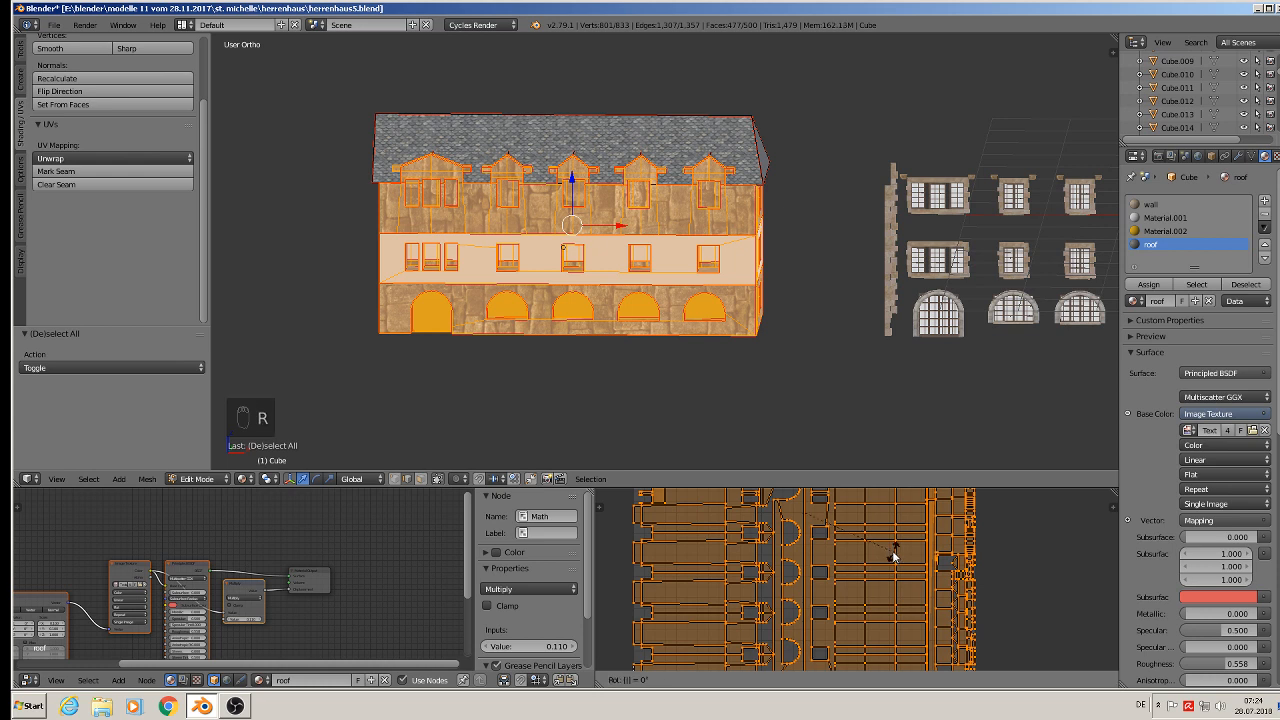
pyautogui.rightClick(893, 551)
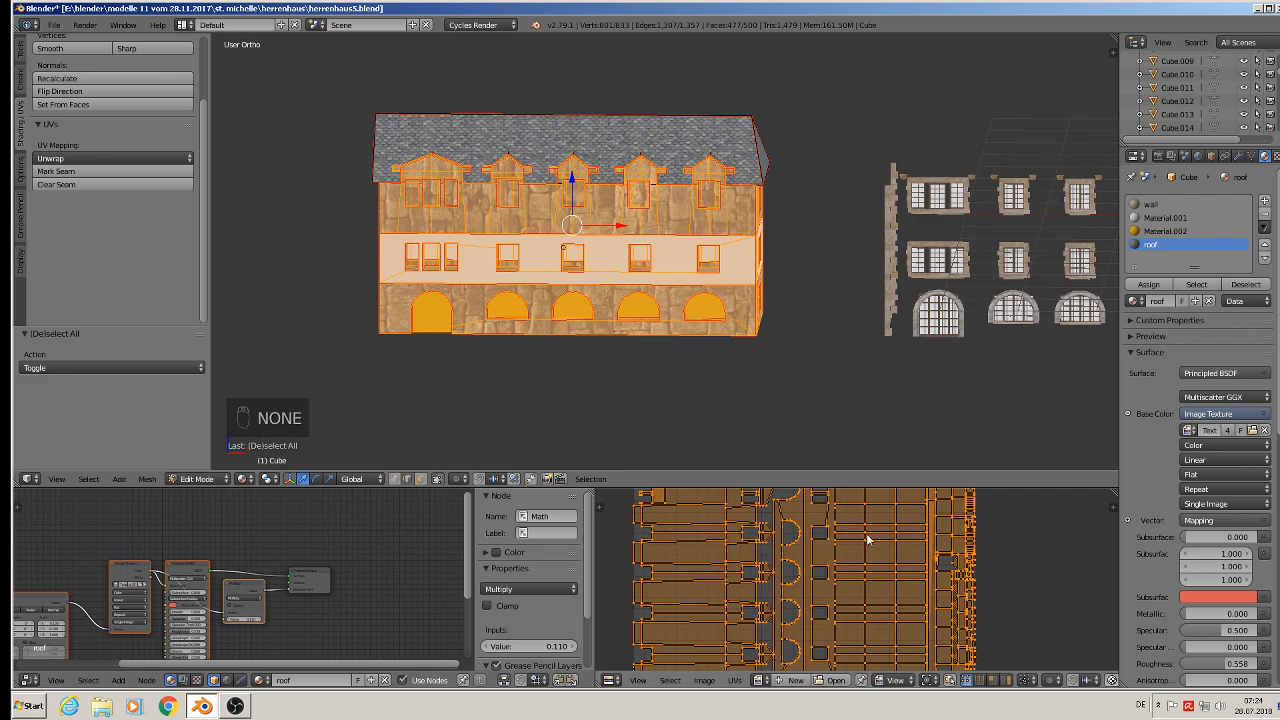
pyautogui.write('r90')
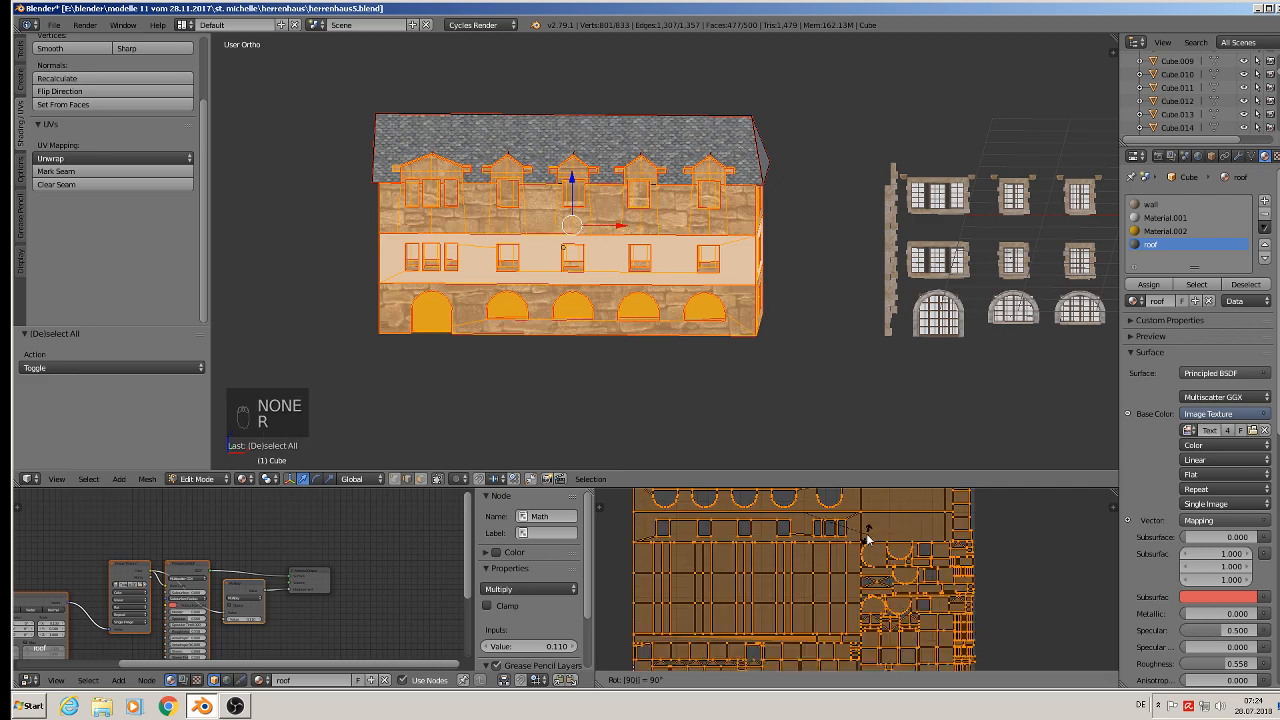
pyautogui.press('Return')
# - Scale the UVs up by about 2.7 and leave Edit Mode
pyautogui.press('s')
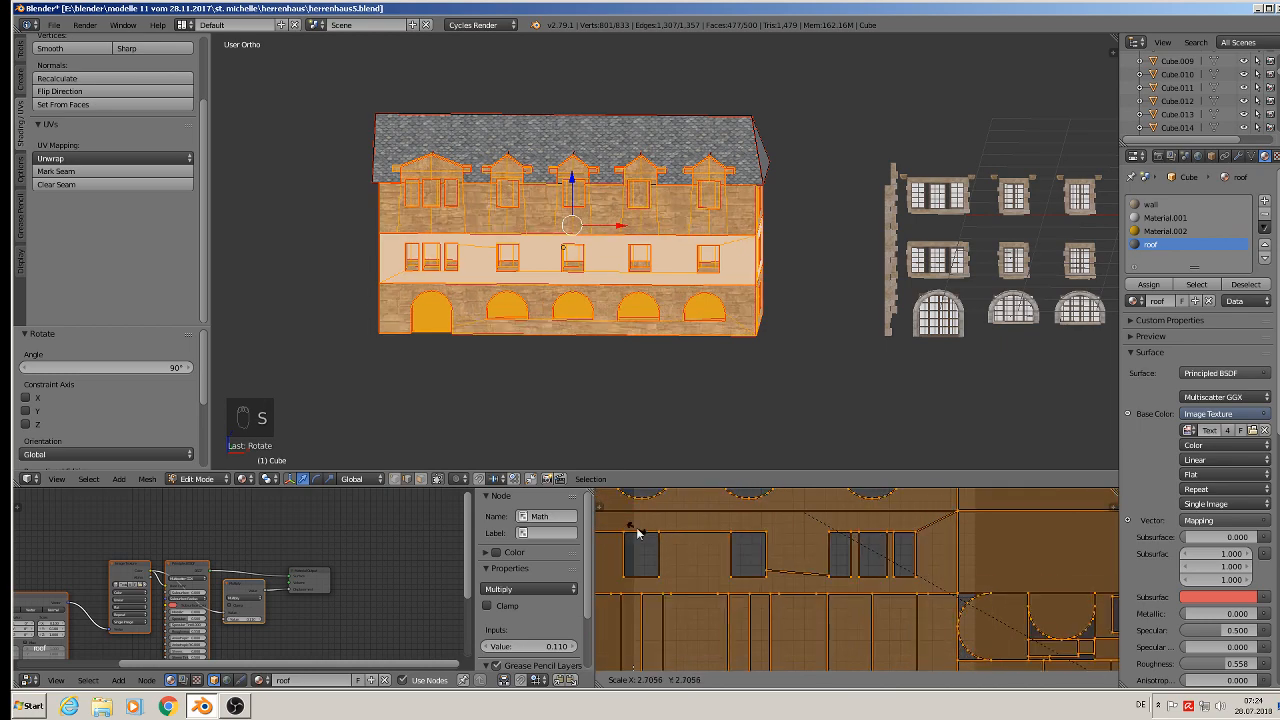
pyautogui.click(645, 532)
pyautogui.scroll(-1, 702, 300)
pyautogui.press('Tab')
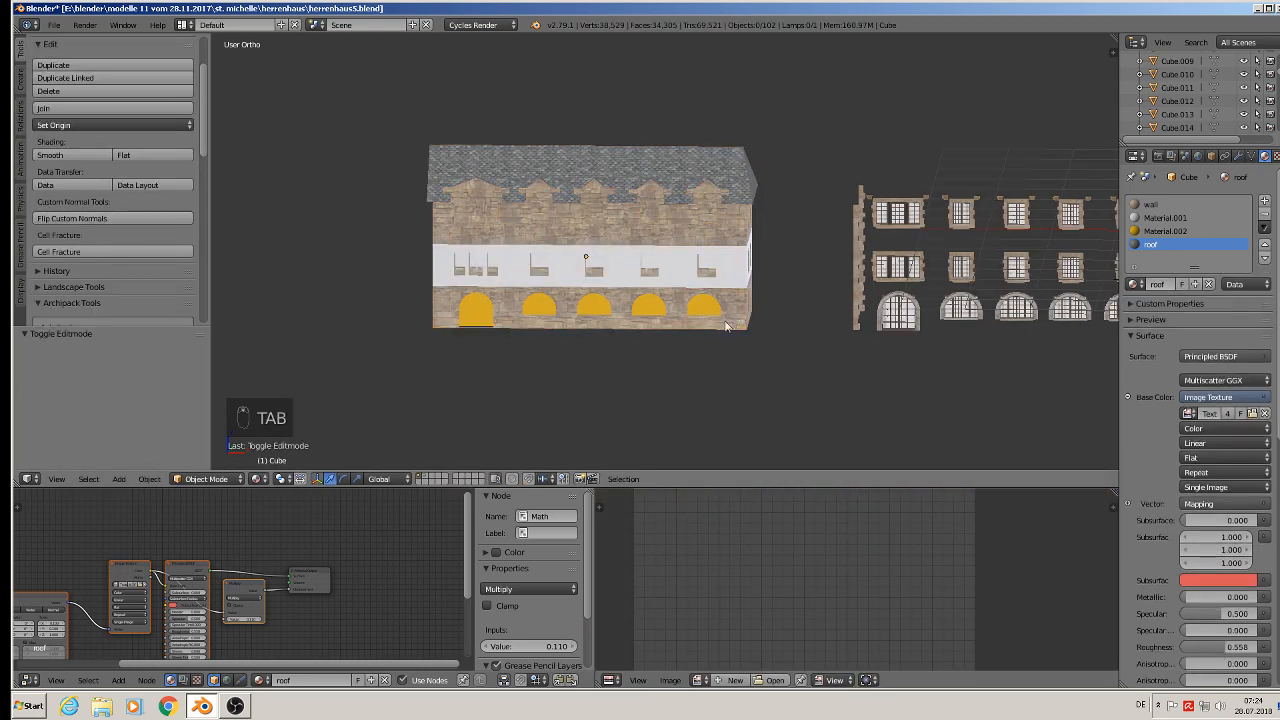
# - Remove the Material.001 slot from the house object's material list
pyautogui.scroll(2, 721, 312)
pyautogui.moveTo(701, 319)
pyautogui.mouseDown(button='middle')
pyautogui.moveTo(642, 317)
pyautogui.moveTo(684, 309)
pyautogui.mouseUp(button='middle')
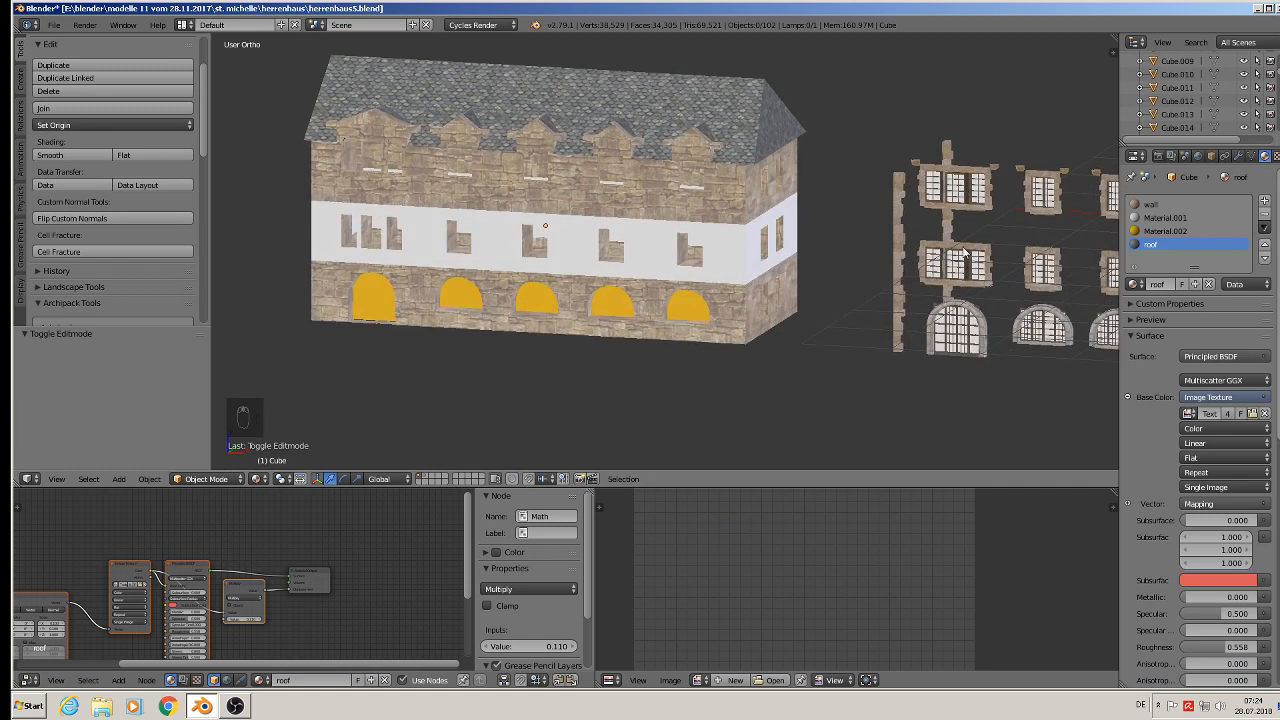
pyautogui.click(1160, 218)
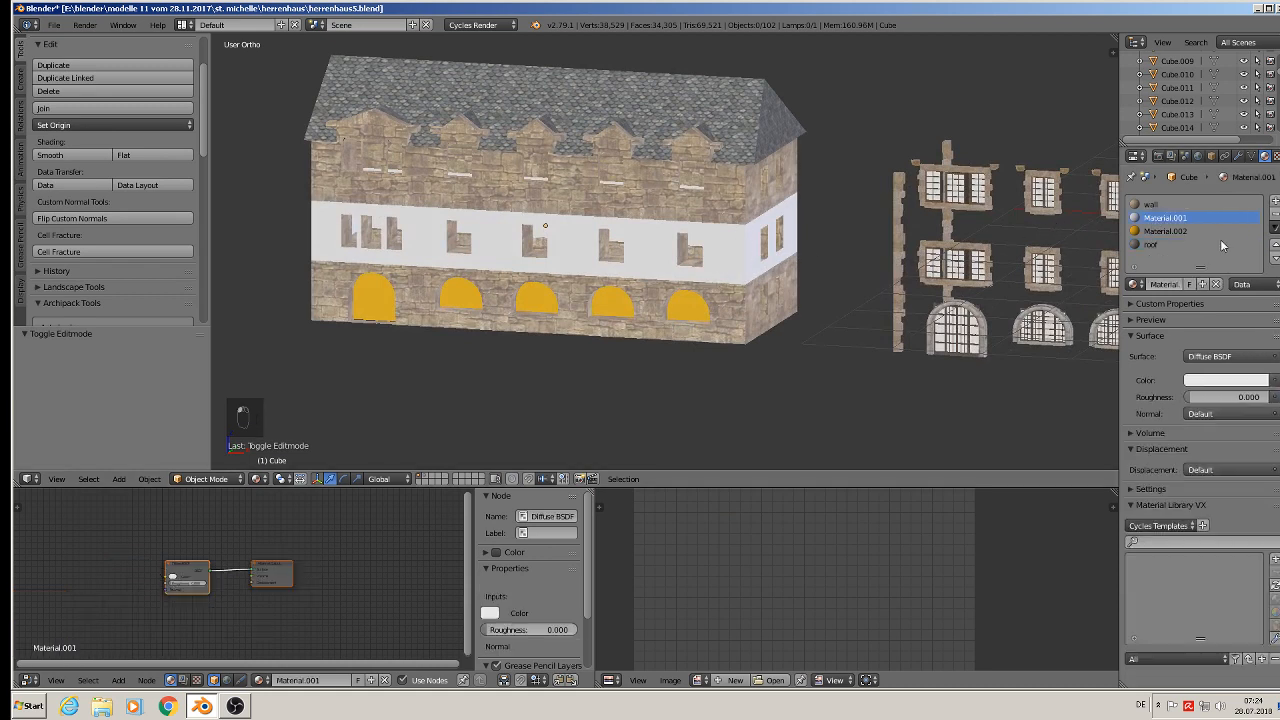
pyautogui.click(1275, 214)
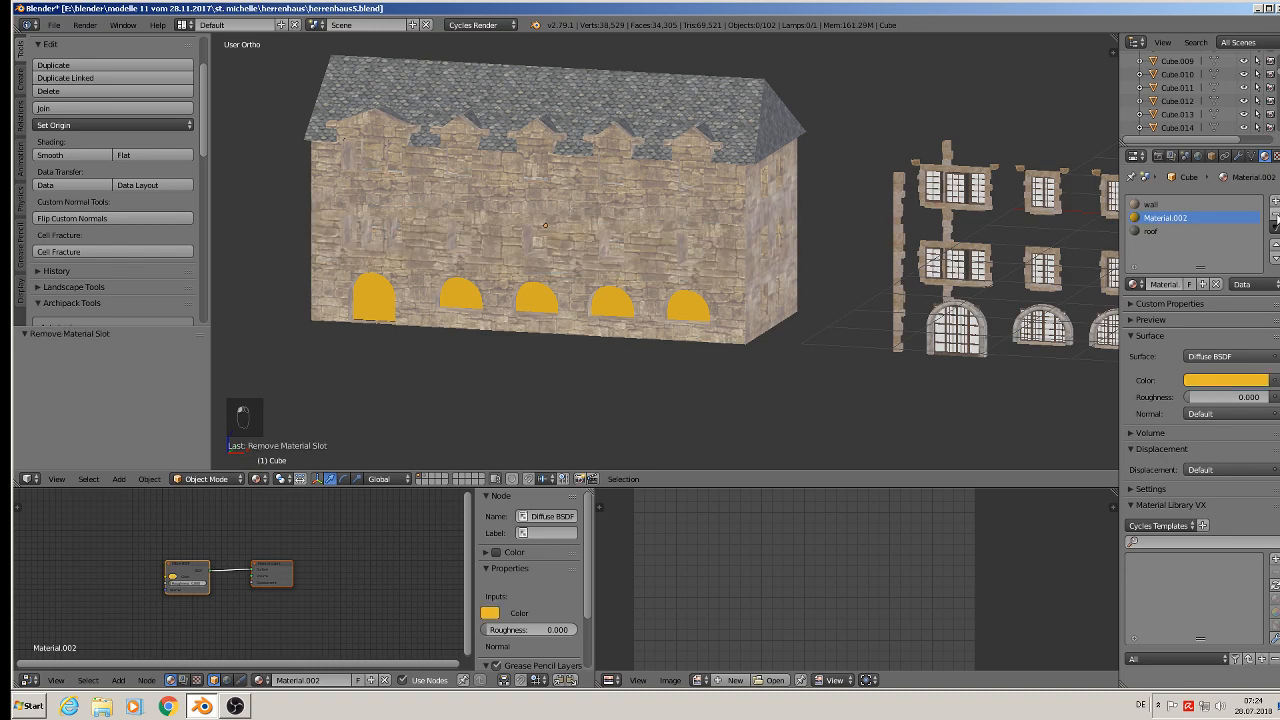
# - Delete only the faces of the yellow arched window panels on the house's ground floor and leave Edit Mode
pyautogui.scroll(2, 549, 222)
pyautogui.moveTo(549, 222); pyautogui.dragTo(634, 241, button='middle')
pyautogui.scroll(-3, 570, 219)
pyautogui.scroll(3, 634, 241)
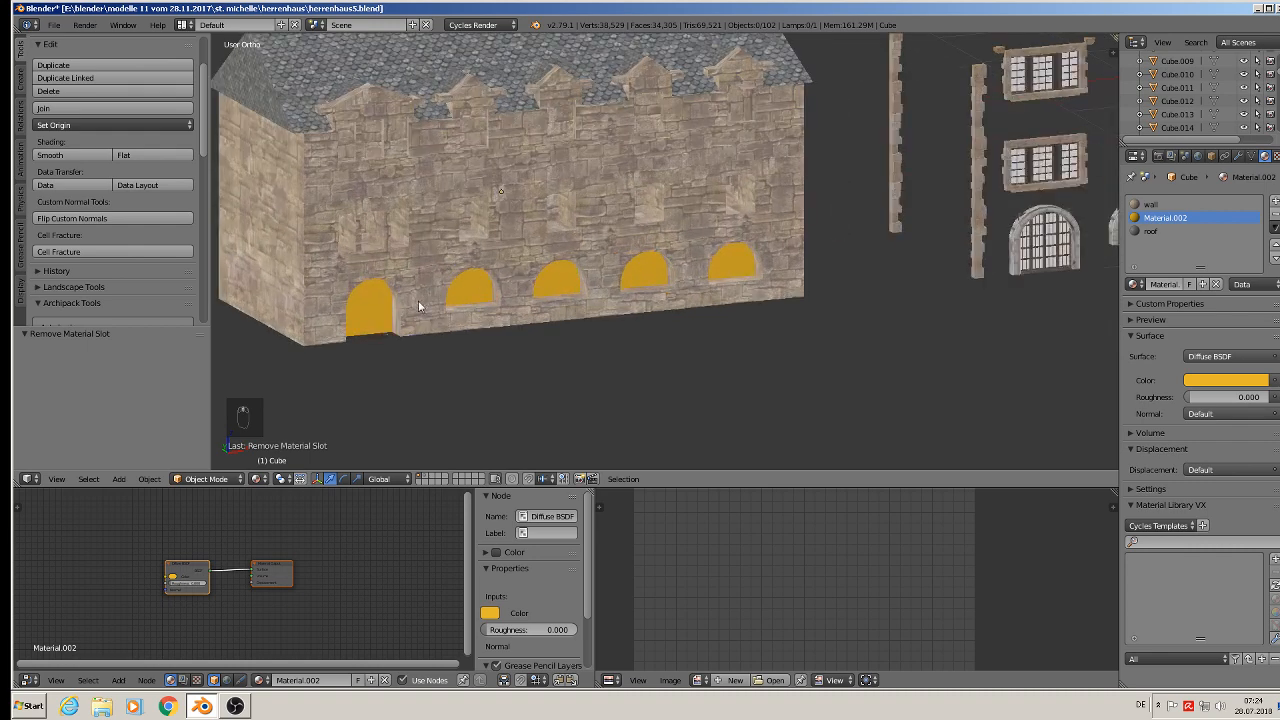
pyautogui.press('Tab')
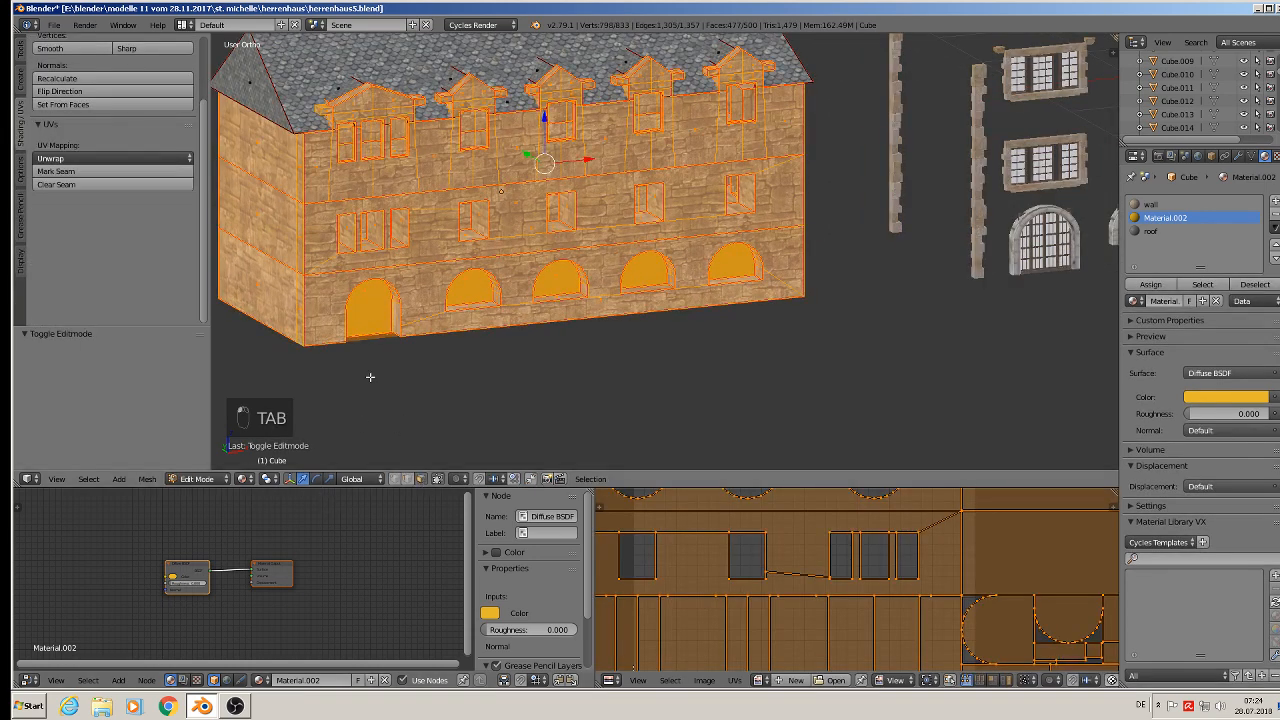
pyautogui.rightClick(362, 295)
pyautogui.keyDown('shift'); pyautogui.rightClick(472, 285); pyautogui.keyUp('shift')
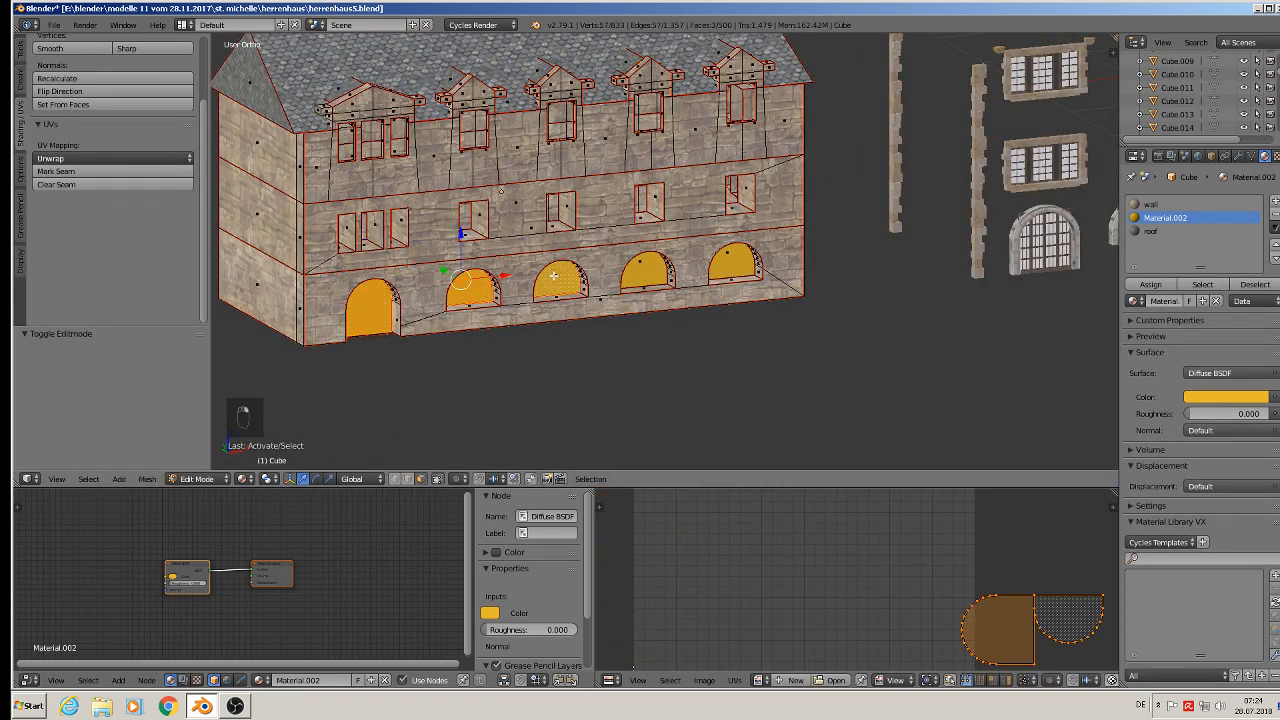
pyautogui.keyDown('shift'); pyautogui.rightClick(645, 270); pyautogui.keyUp('shift')
pyautogui.keyDown('shift'); pyautogui.rightClick(727, 260); pyautogui.keyUp('shift')
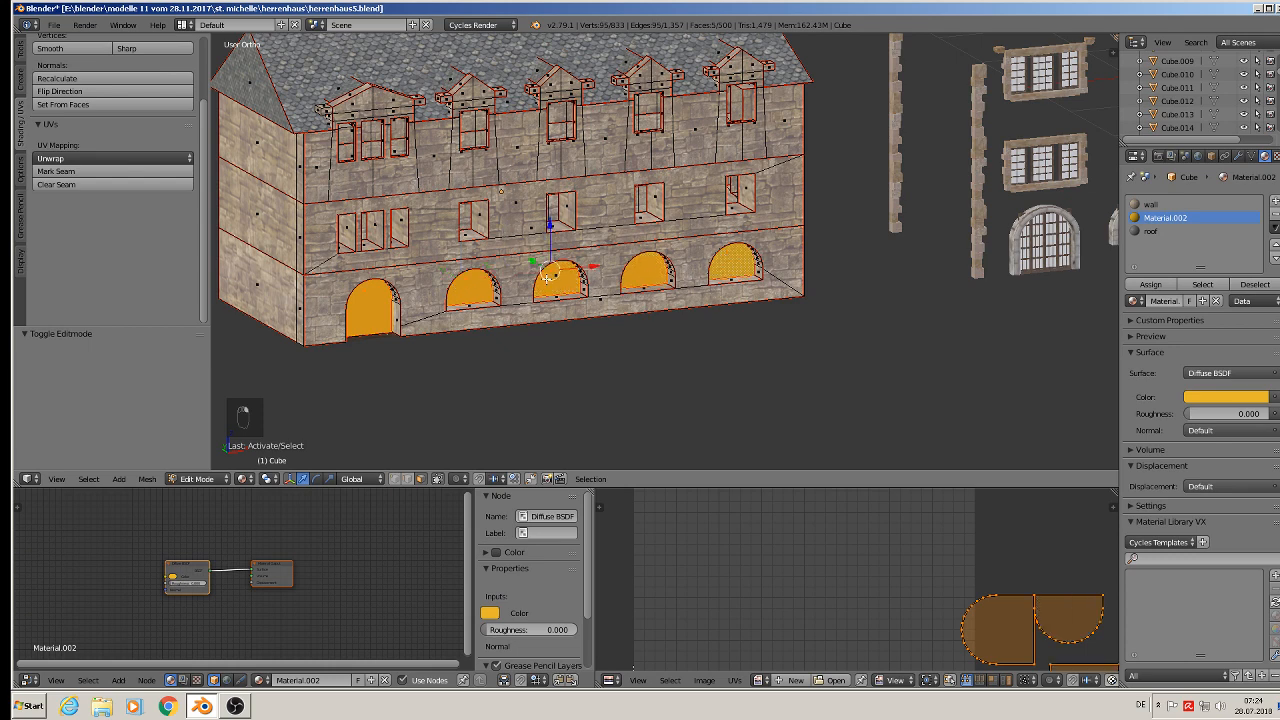
pyautogui.keyDown('shift'); pyautogui.rightClick(547, 278); pyautogui.keyUp('shift')
pyautogui.keyDown('shift'); pyautogui.rightClick(556, 274); pyautogui.keyUp('shift')
pyautogui.press('x')
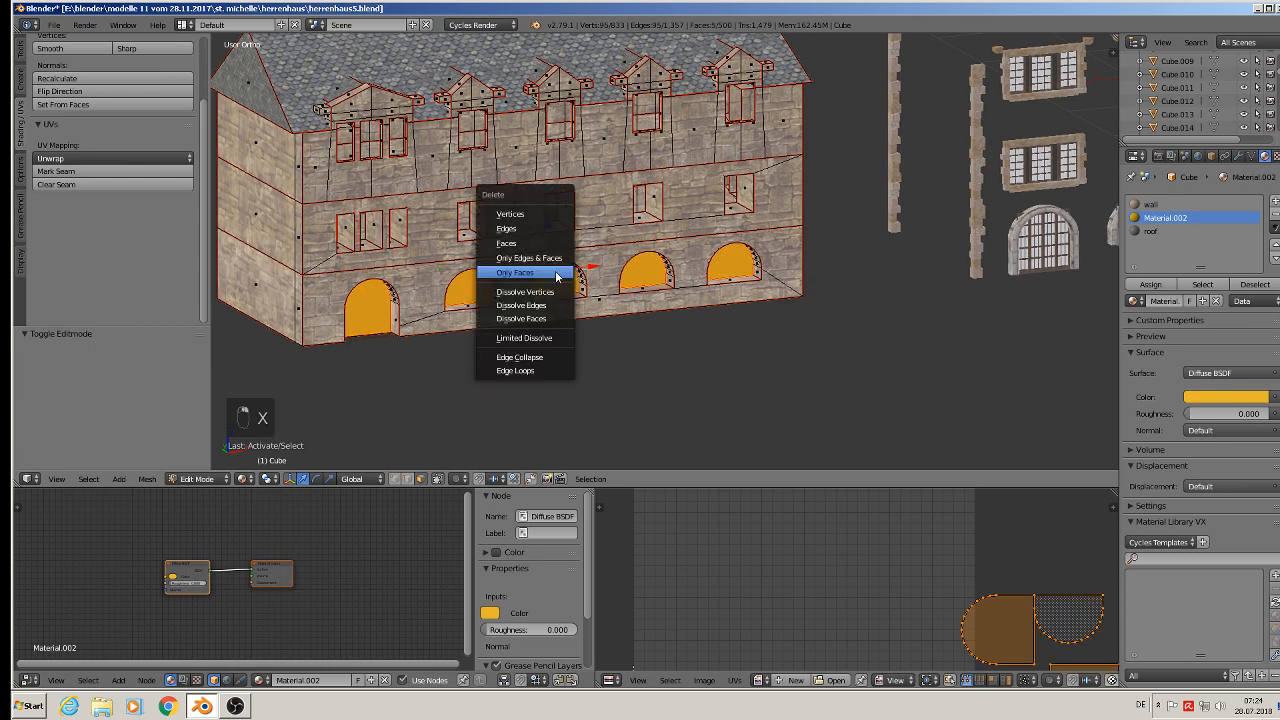
pyautogui.click(556, 274)
pyautogui.scroll(-3, 556, 274)
pyautogui.press('Tab')
# - Move the house object about 6.455 units along the X axis
pyautogui.moveTo(530, 272); pyautogui.dragTo(558, 267, button='middle')
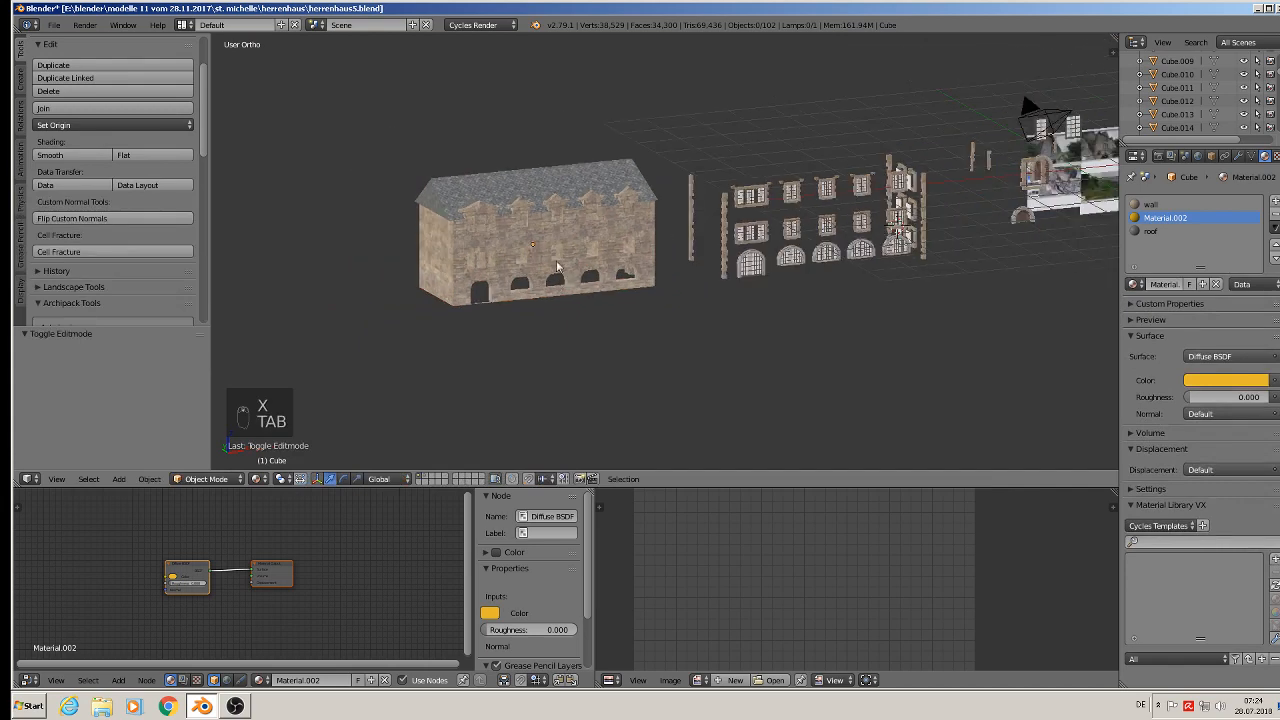
pyautogui.rightClick(558, 267)
pyautogui.press('g')
pyautogui.press('x')
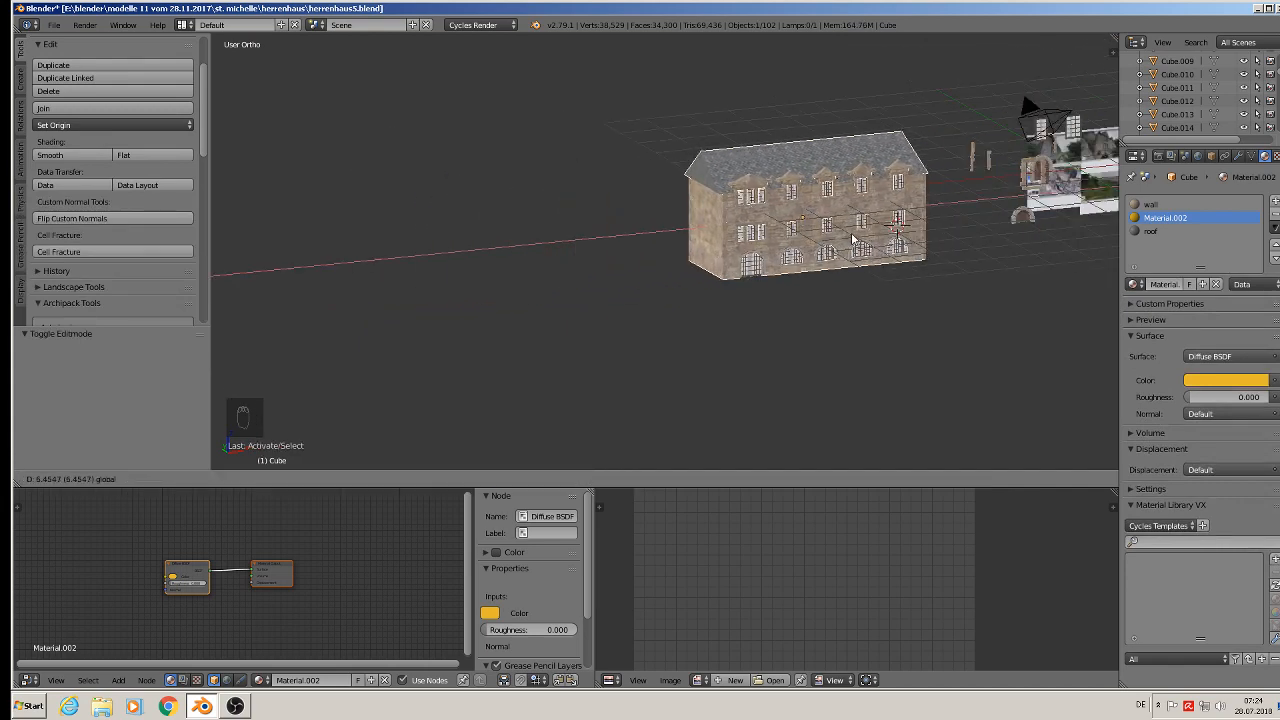
pyautogui.click(855, 240)
# - Deselect everything and save the blend file
pyautogui.scroll(6, 758, 224)
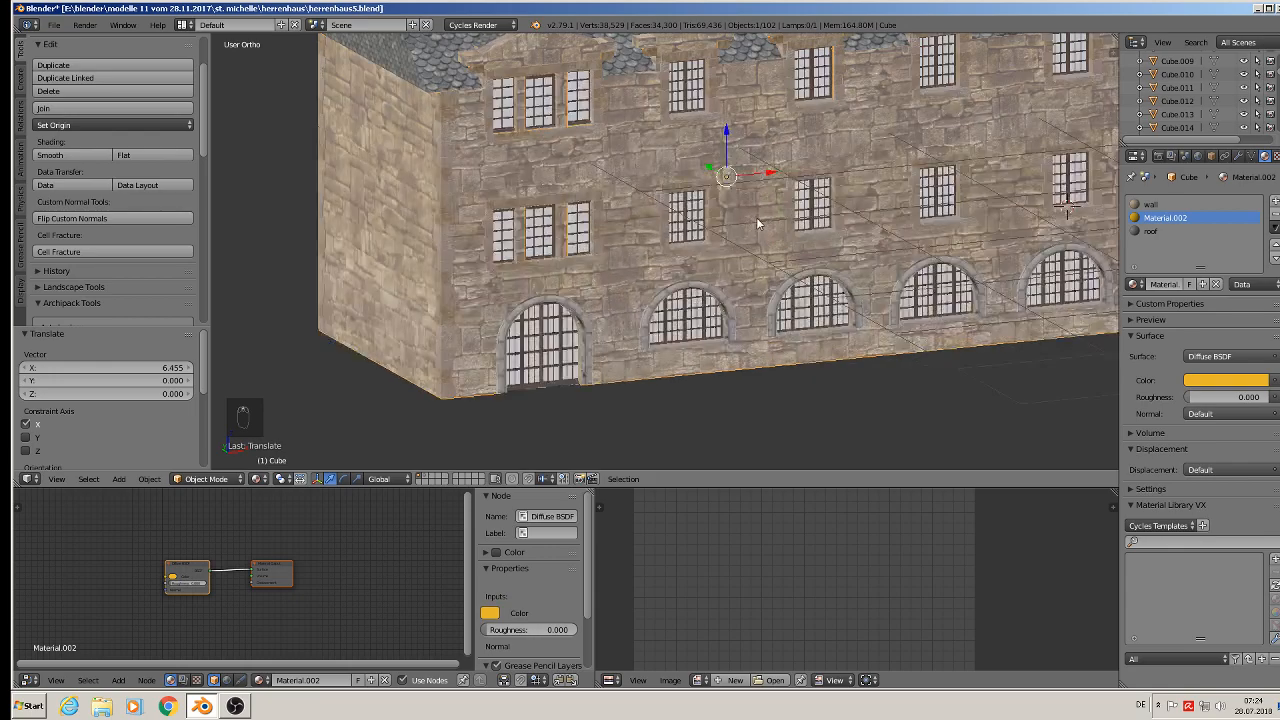
pyautogui.moveTo(758, 224)
pyautogui.mouseDown(button='middle')
pyautogui.moveTo(656, 230)
pyautogui.moveTo(748, 221)
pyautogui.mouseUp(button='middle')
pyautogui.scroll(-3, 656, 230)
pyautogui.press('a')
pyautogui.scroll(-2, 876, 233)
pyautogui.keyDown('shift'); pyautogui.moveTo(876, 233); pyautogui.dragTo(744, 262, button='middle'); pyautogui.keyUp('shift')
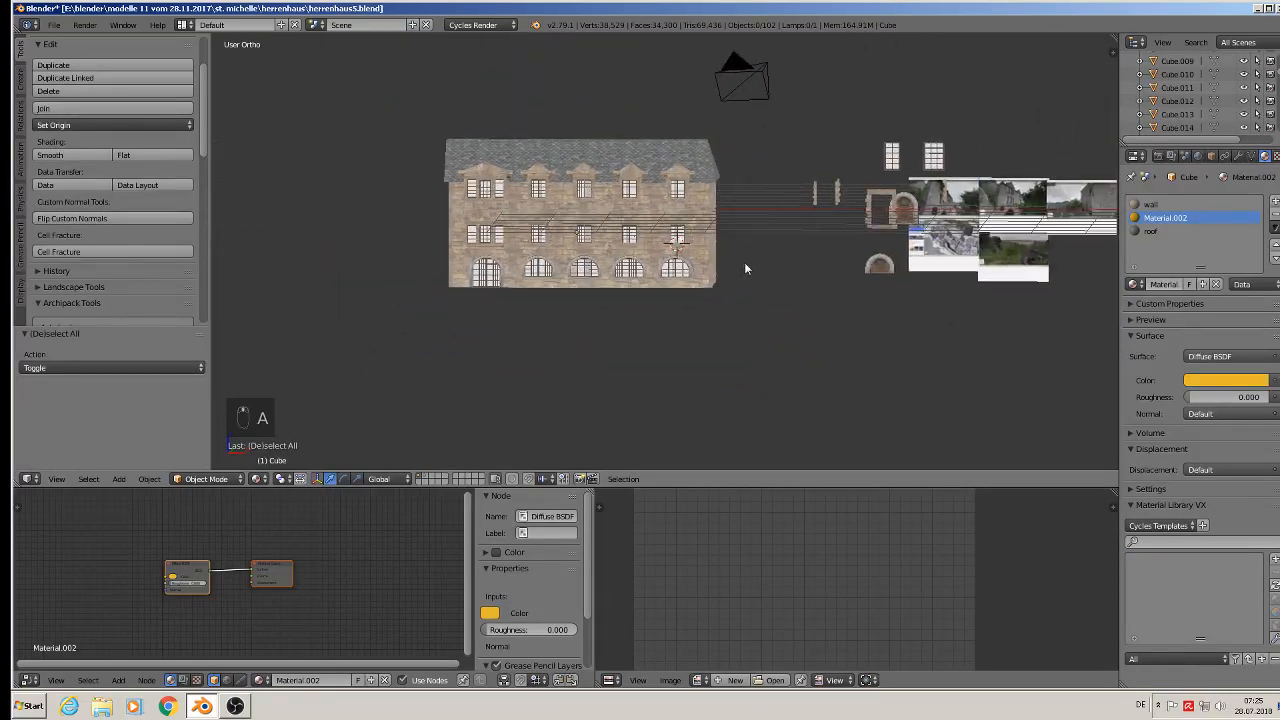
pyautogui.scroll(2, 1005, 267)
pyautogui.moveTo(884, 253); pyautogui.dragTo(746, 248, button='middle')
pyautogui.click(54, 24)
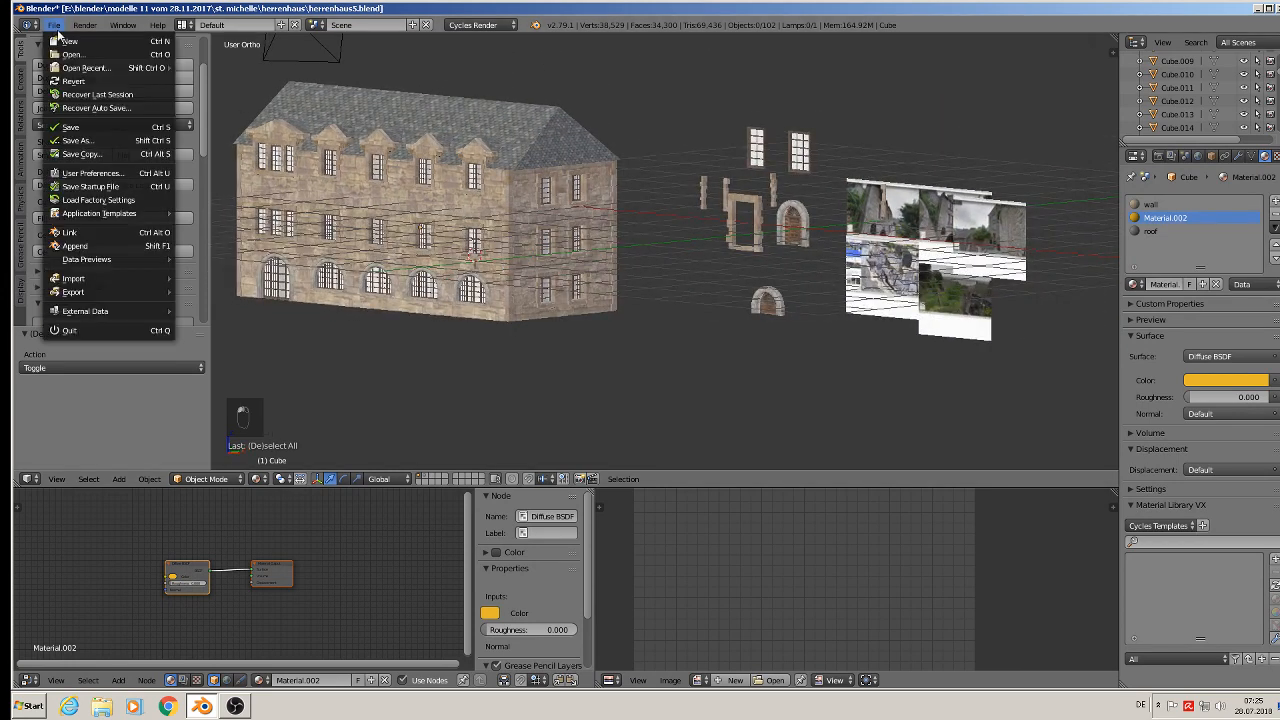
pyautogui.click(62, 125)
# - Review the textured house model and the reference images from several angles and distances
pyautogui.scroll(5, 452, 146)
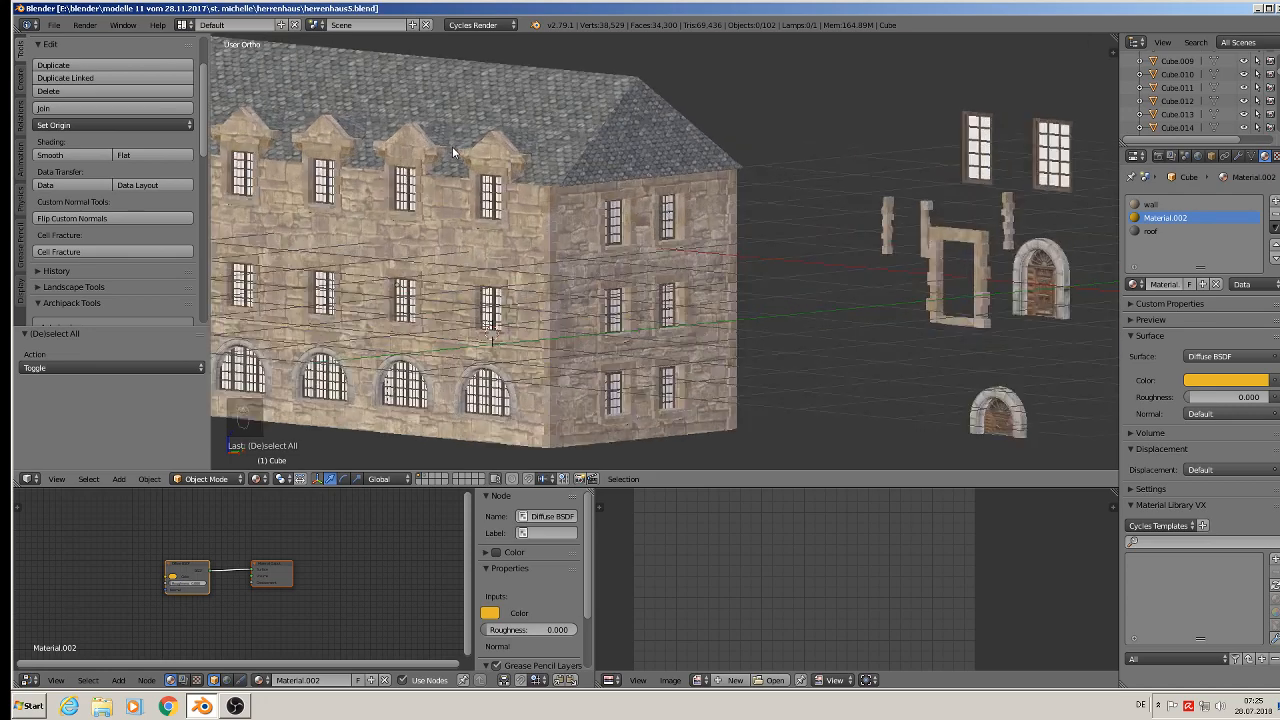
pyautogui.scroll(-7, 594, 205)
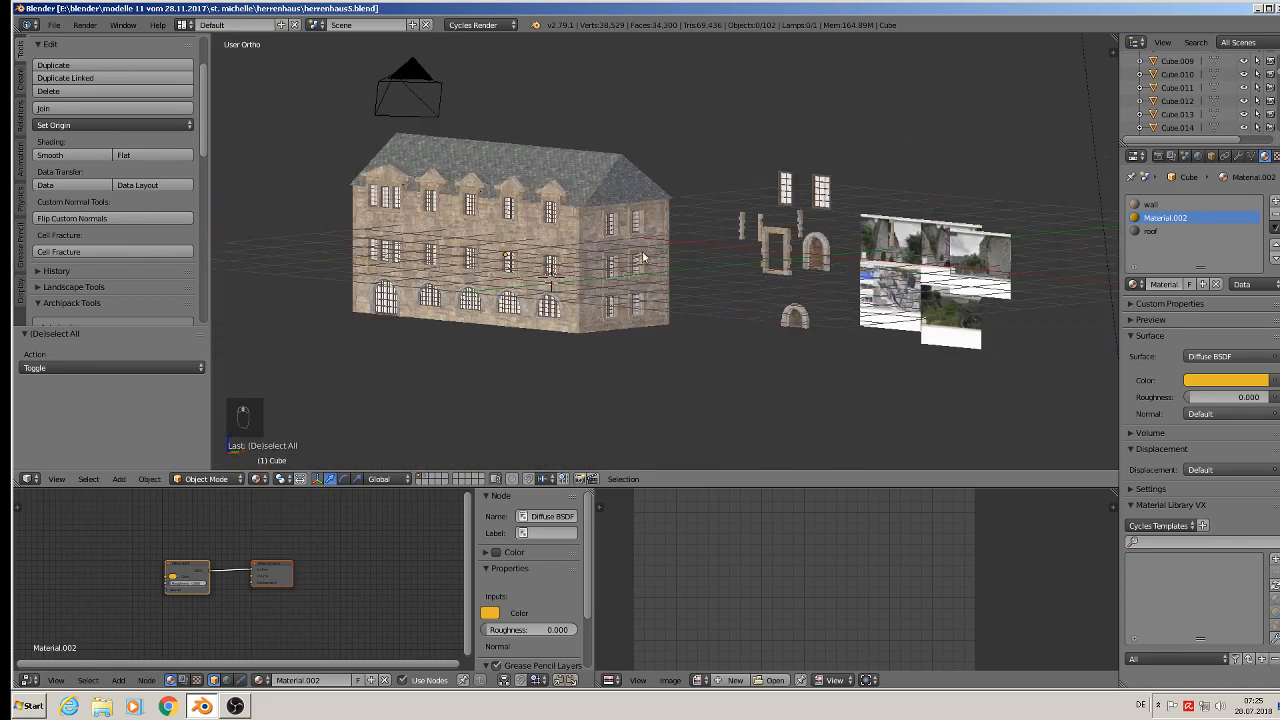
pyautogui.keyDown('shift'); pyautogui.moveTo(795, 266); pyautogui.dragTo(492, 265, button='middle'); pyautogui.keyUp('shift')
pyautogui.scroll(7, 645, 235)
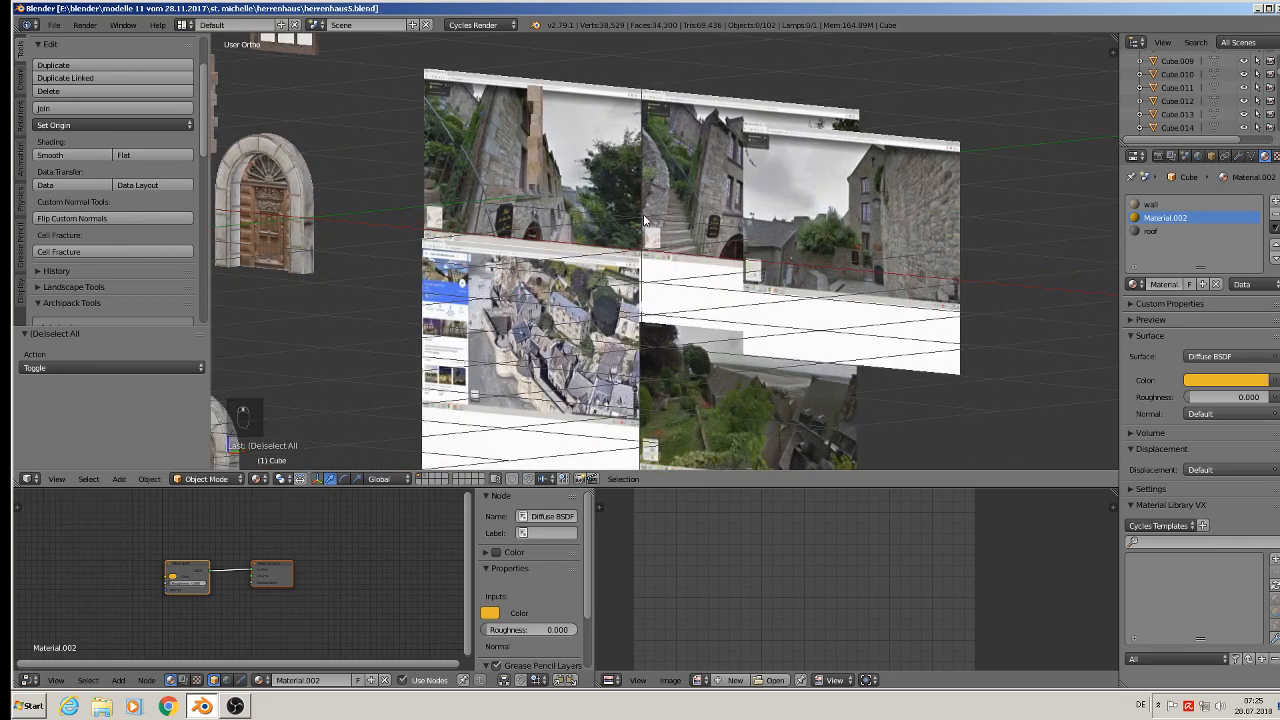
pyautogui.scroll(6, 724, 319)
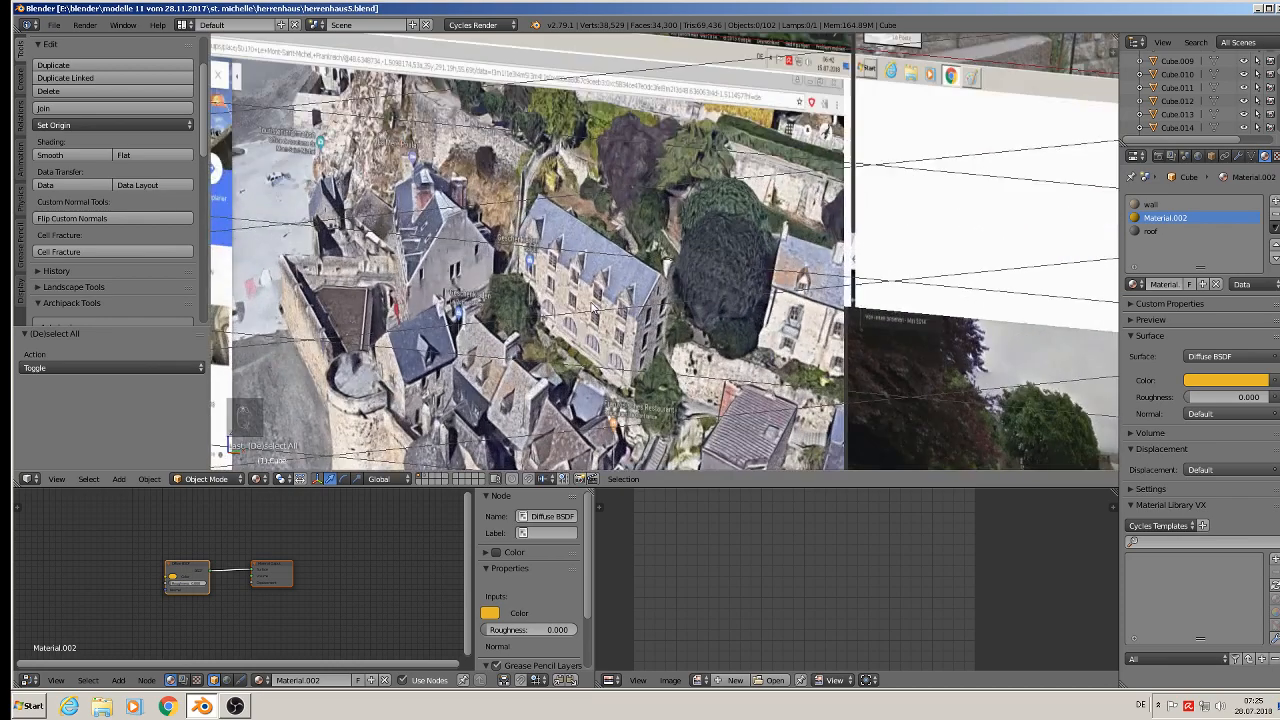
pyautogui.scroll(-10, 442, 332)
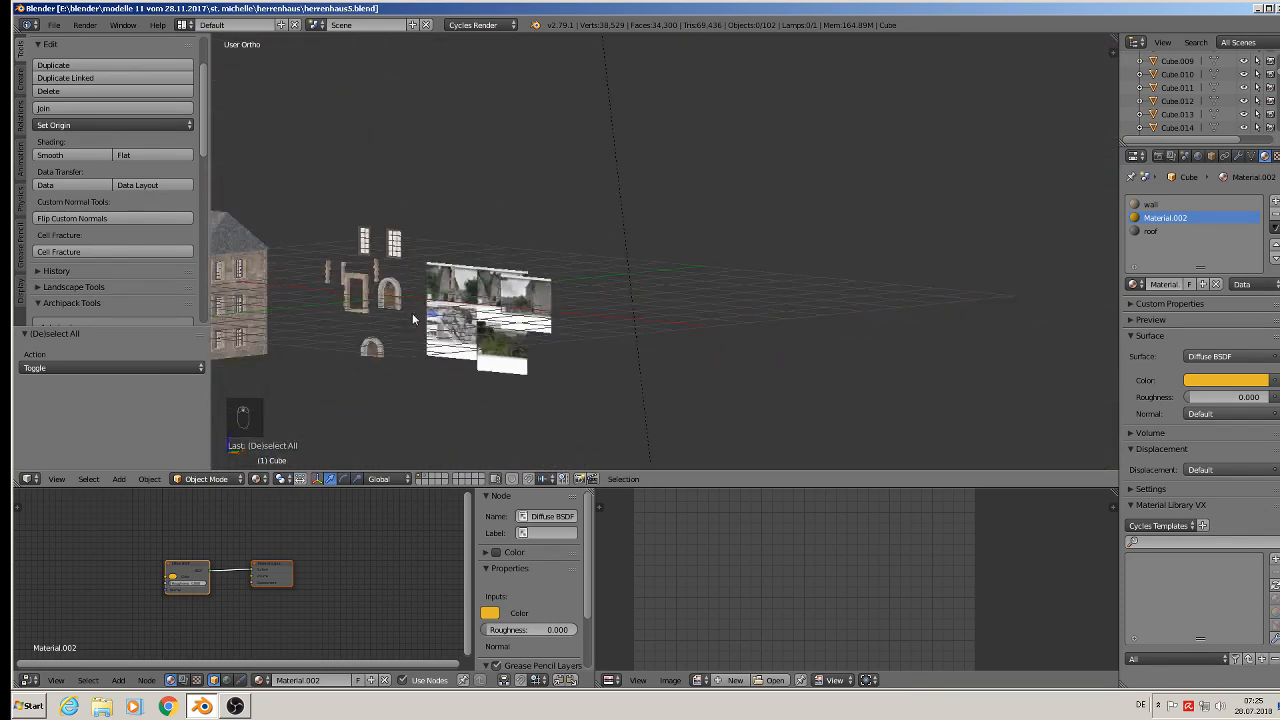
pyautogui.keyDown('shift'); pyautogui.moveTo(337, 298); pyautogui.dragTo(671, 276, button='middle'); pyautogui.keyUp('shift')
pyautogui.scroll(7, 523, 304)
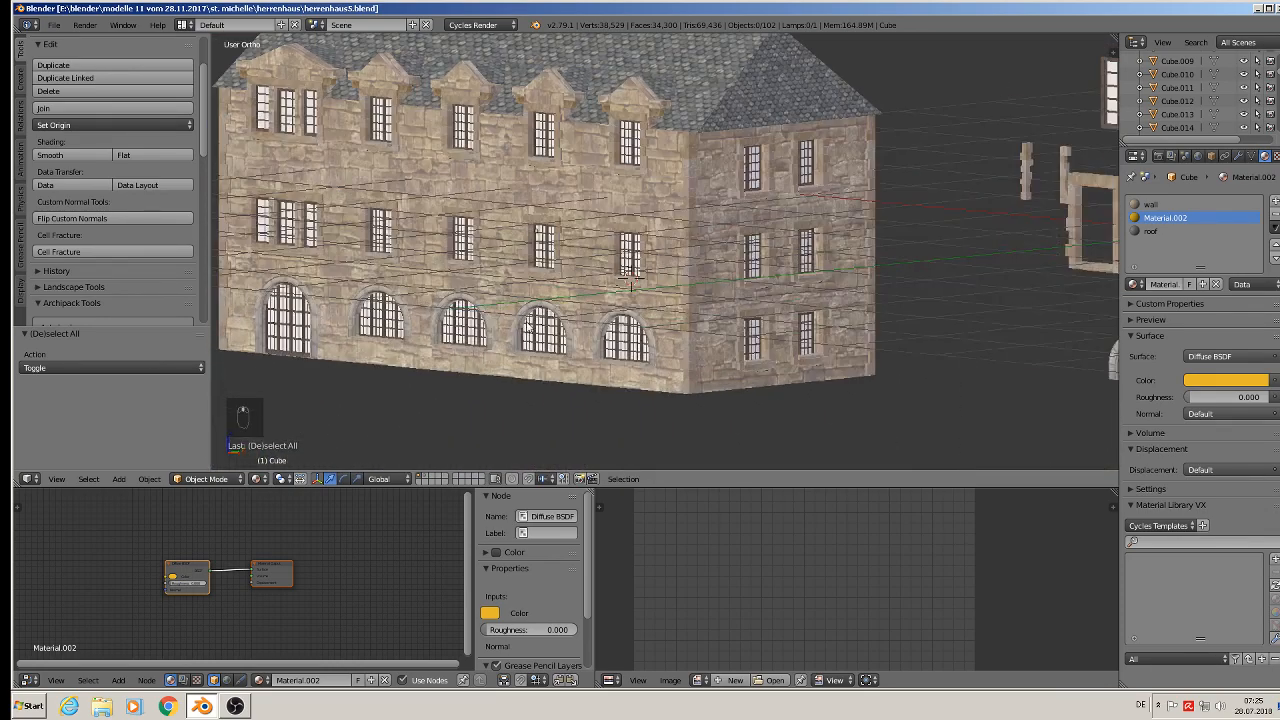
pyautogui.scroll(-4, 530, 336)
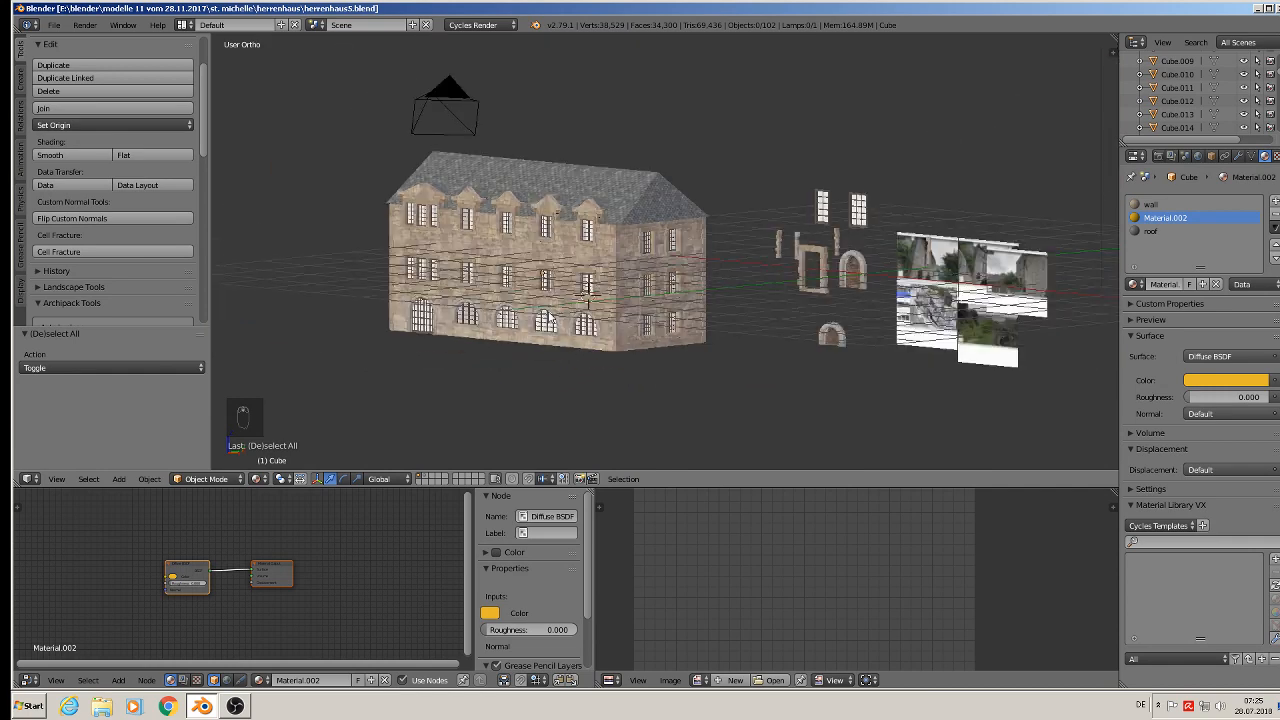
pyautogui.click(54, 25)
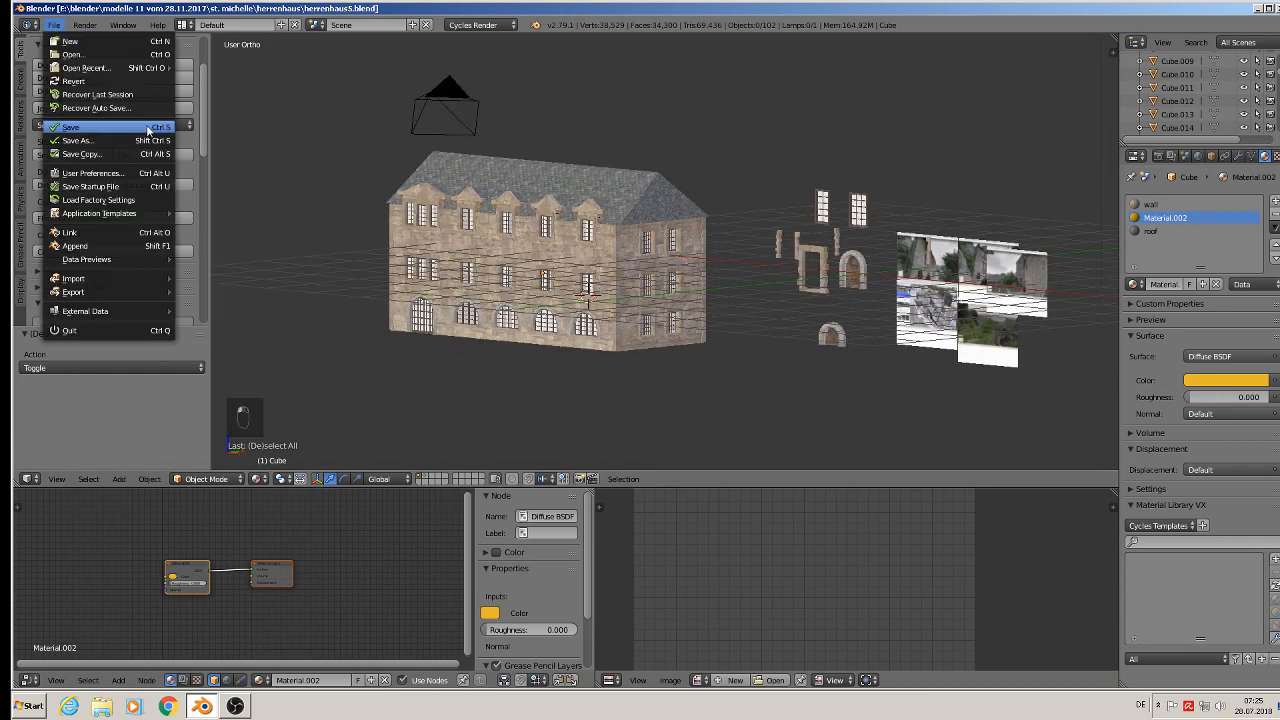
pyautogui.moveTo(452, 196); pyautogui.dragTo(615, 249, button='middle')
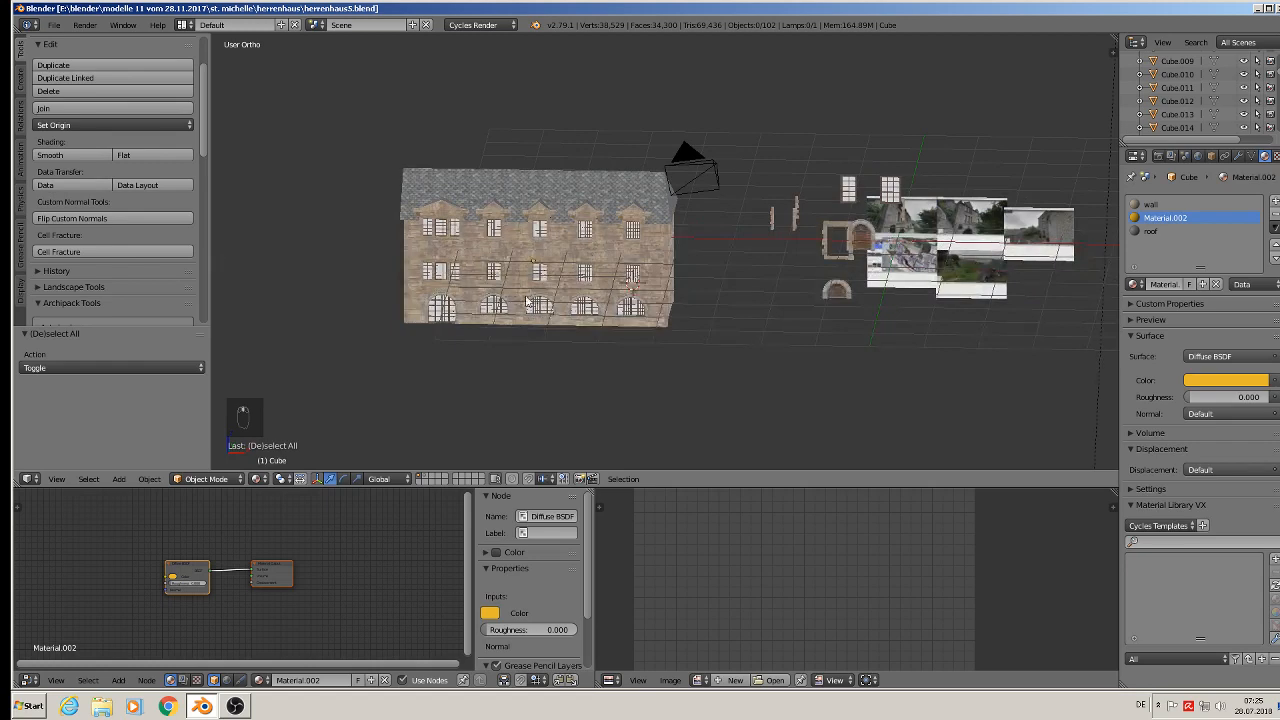
pyautogui.moveTo(527, 300)
pyautogui.mouseDown(button='middle')
pyautogui.moveTo(475, 292)
pyautogui.moveTo(525, 290)
pyautogui.moveTo(510, 281)
pyautogui.mouseUp(button='middle')
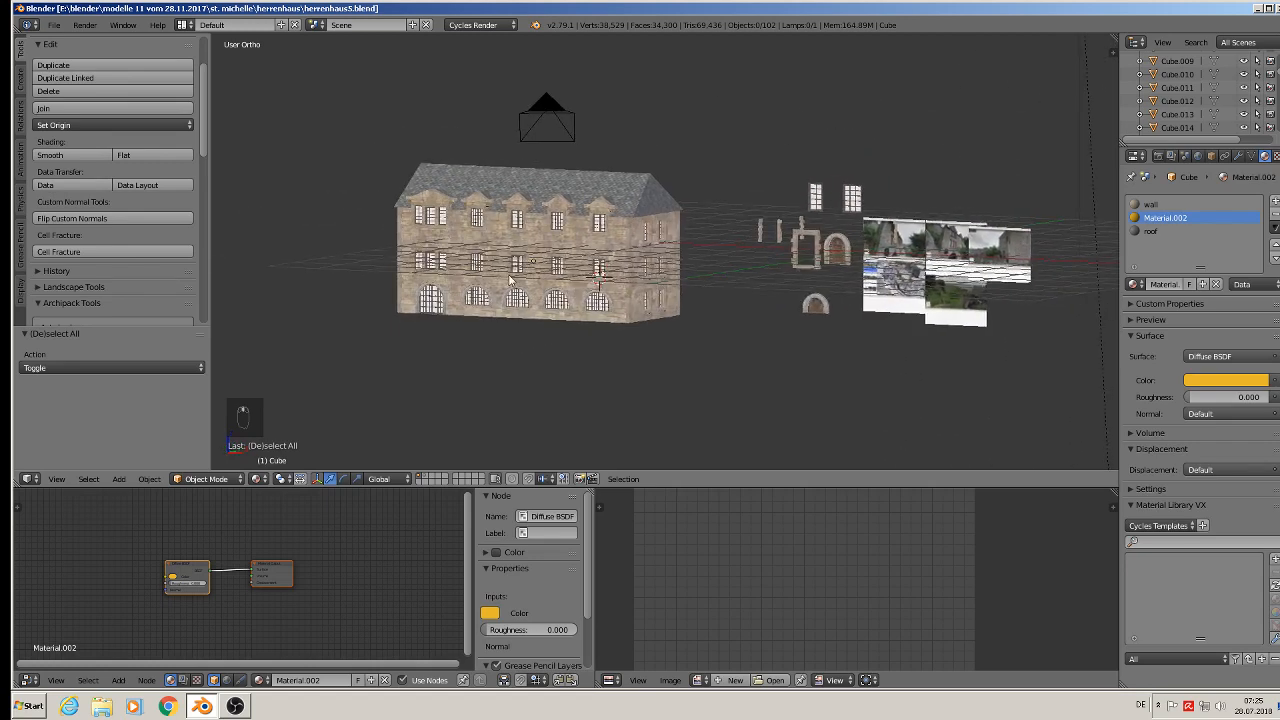
pyautogui.scroll(3, 521, 275)
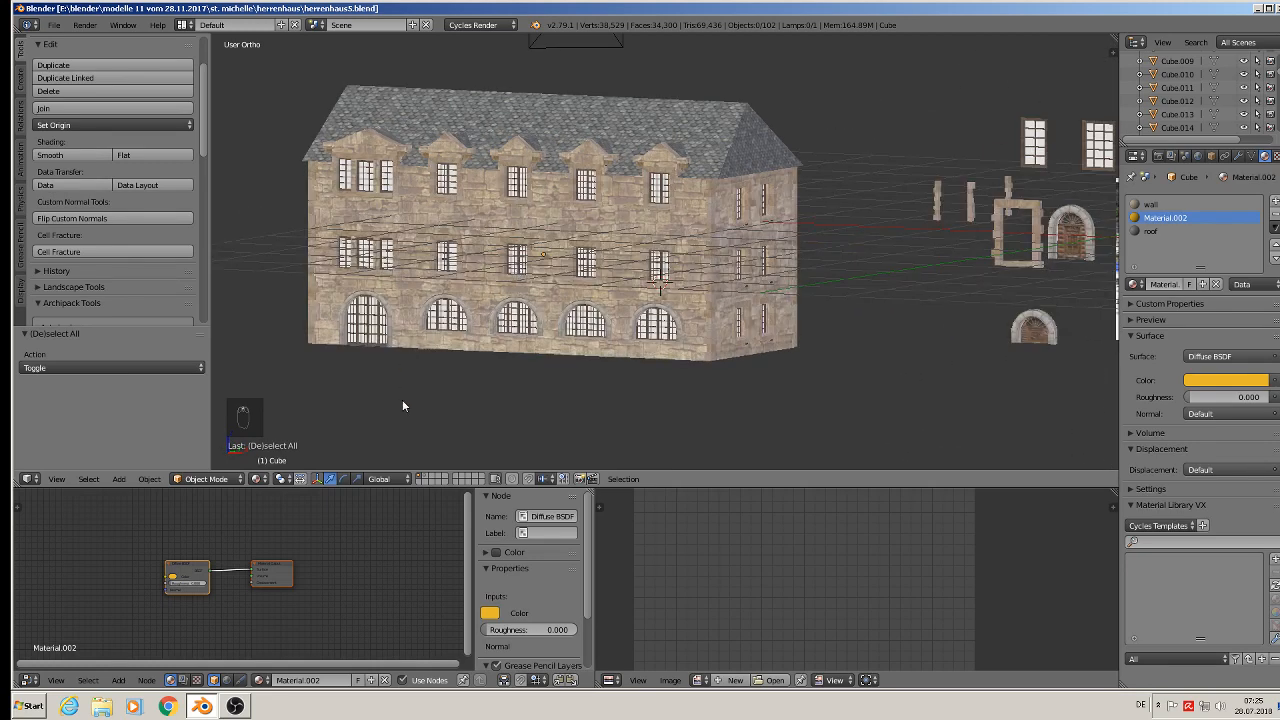
pyautogui.click(235, 706)
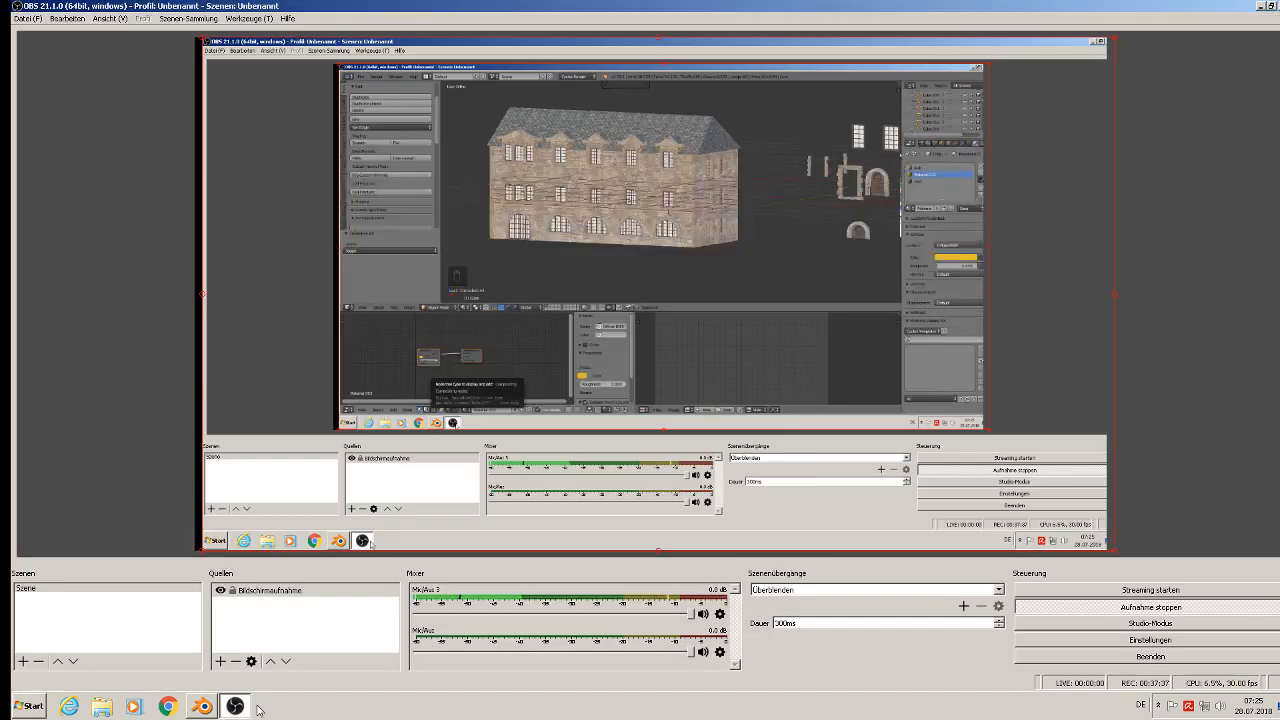